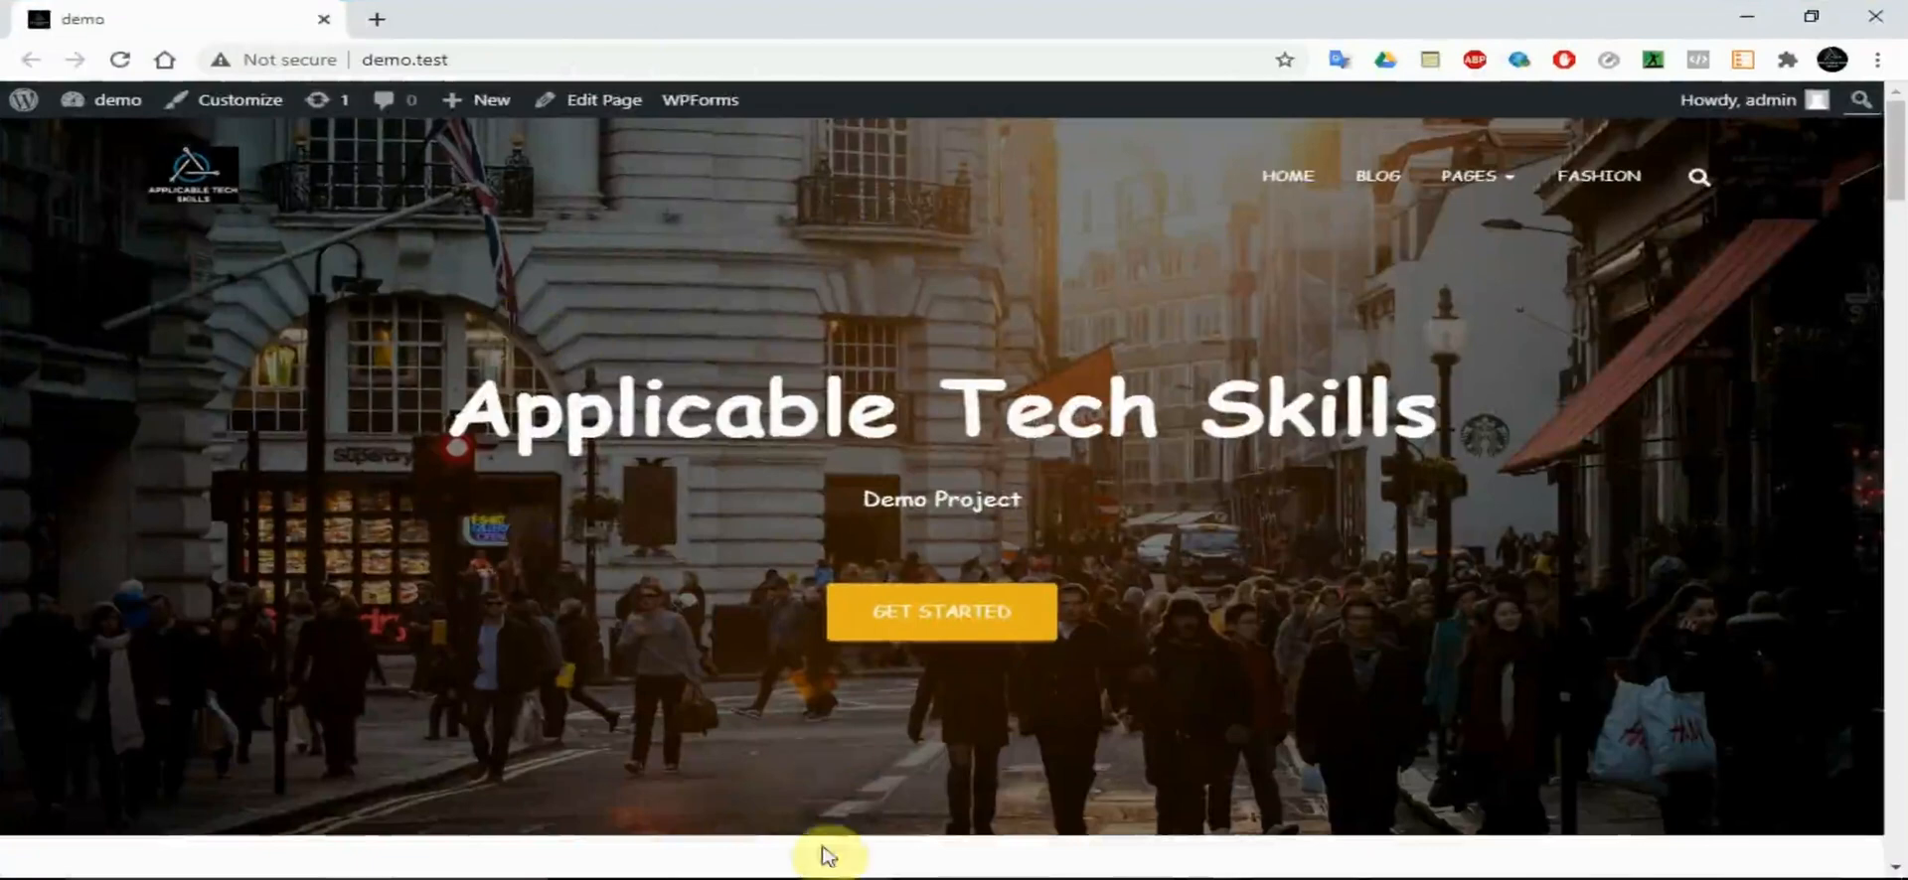
Step: Bring the local demo site's home page forward and select its 'Applicable Tech Skills' title
mouse_move(865, 860)
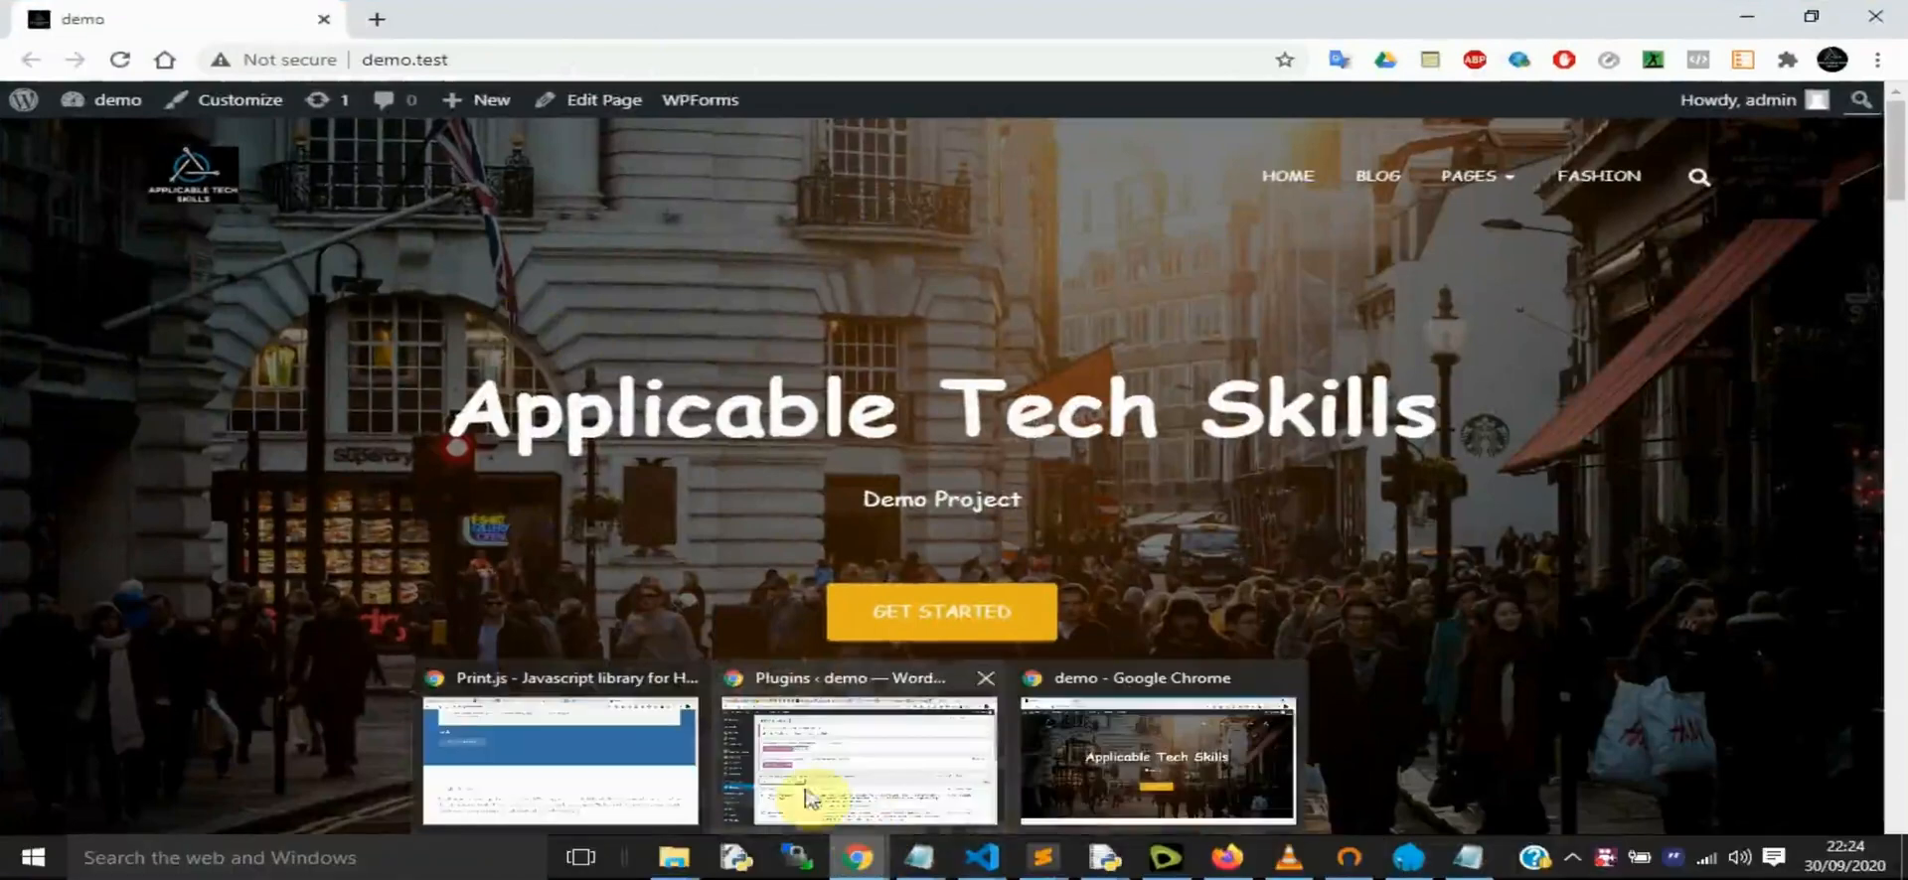
mouse_move(810, 775)
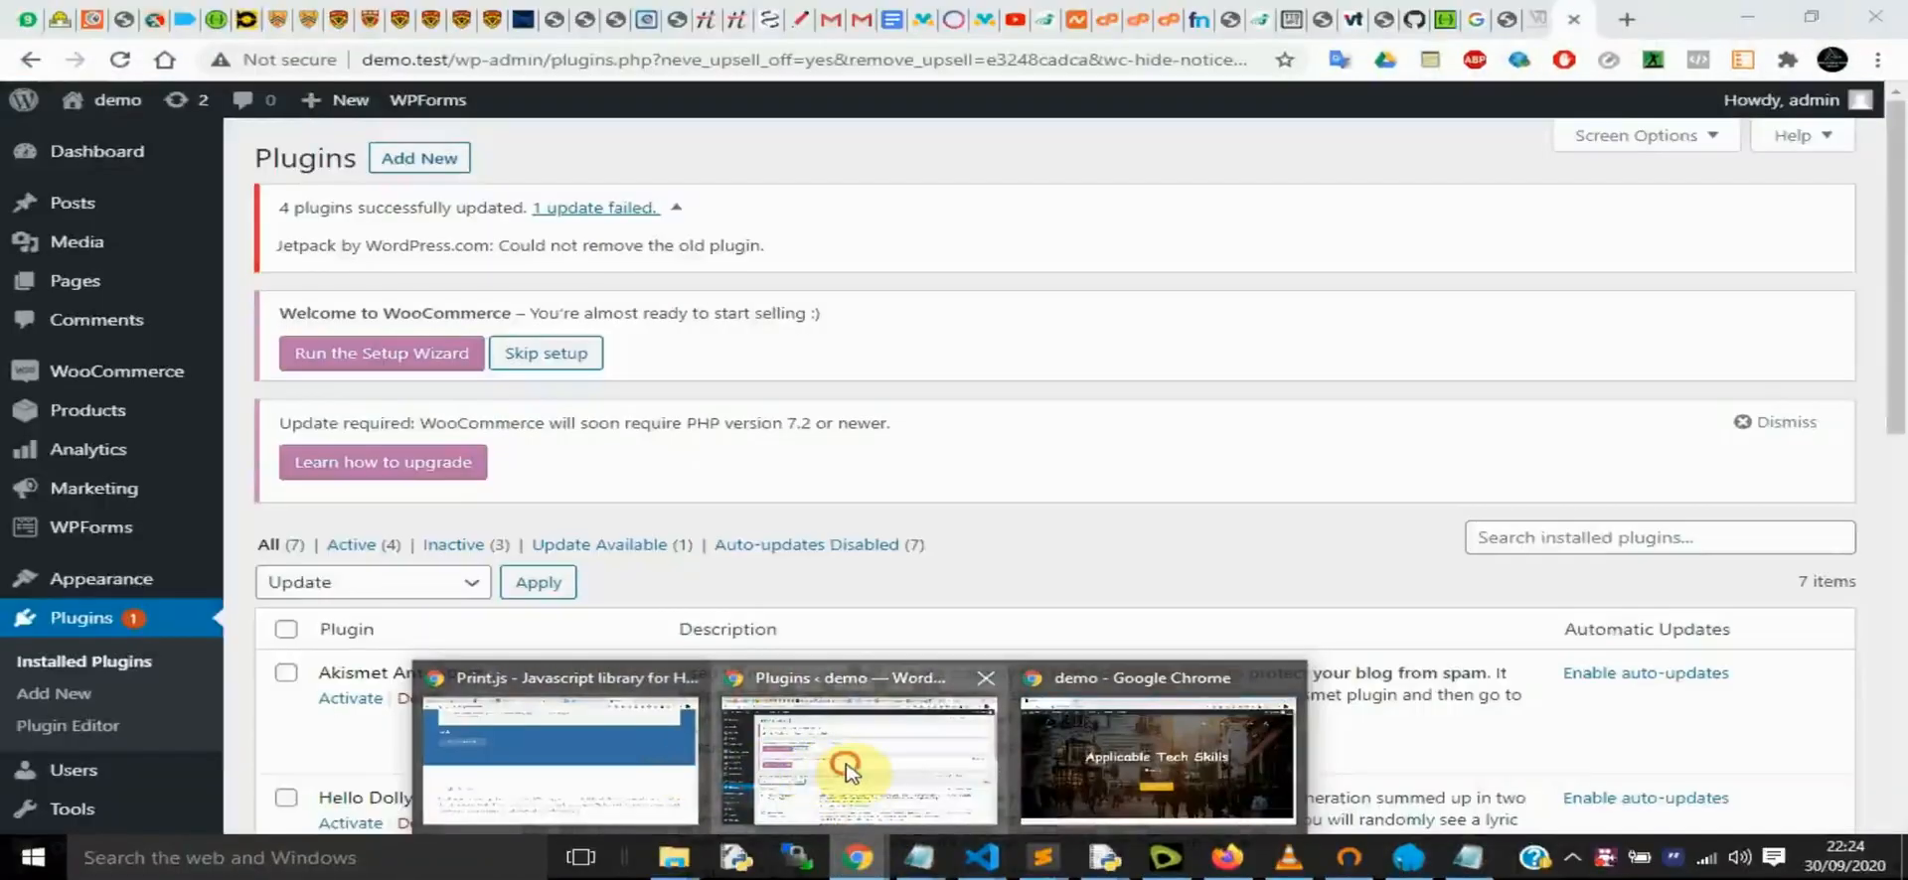
click(849, 771)
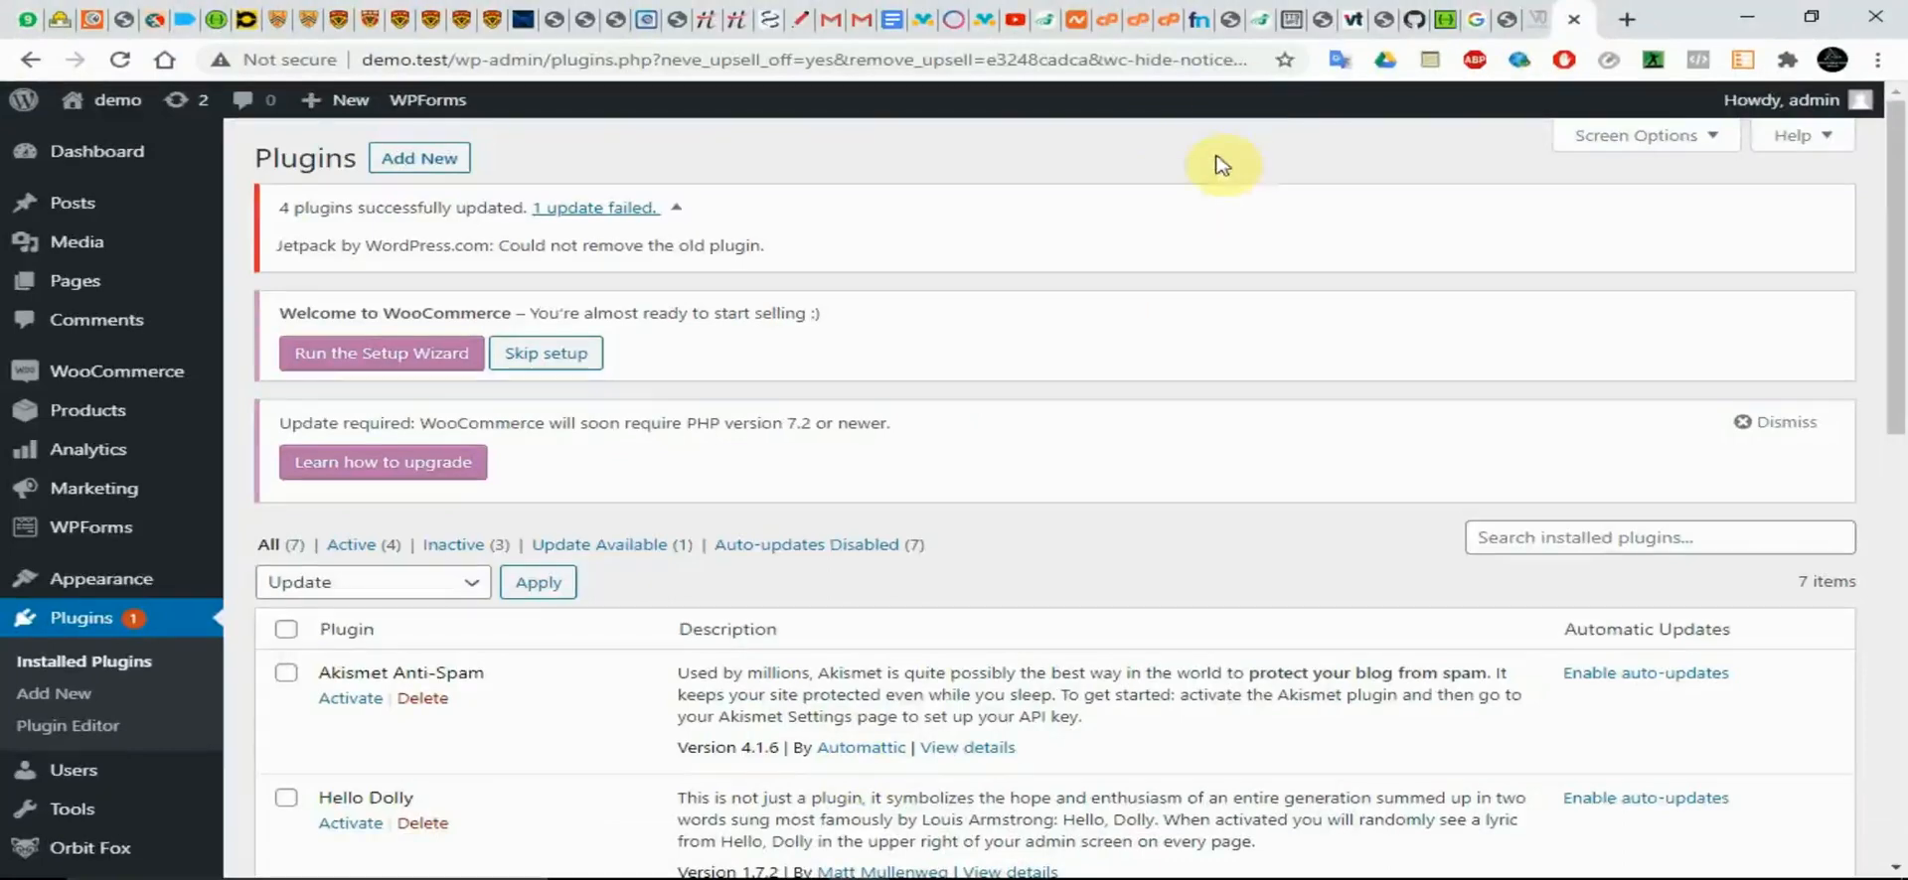
click(1745, 18)
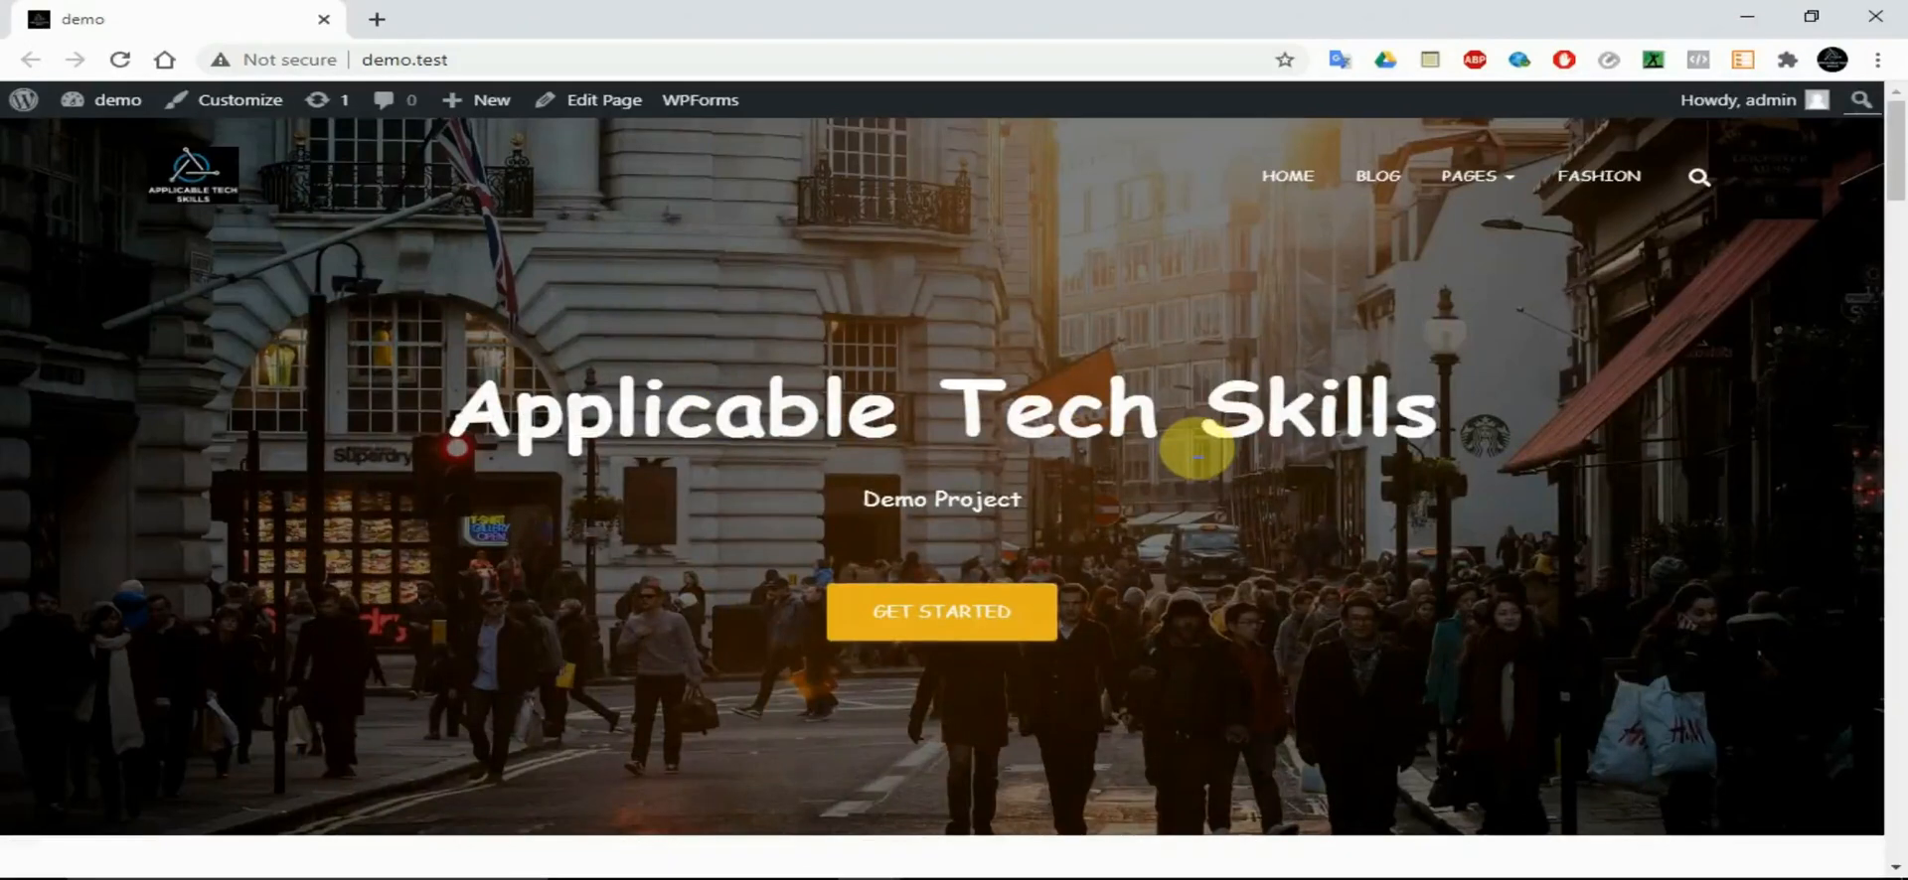
mouse_move(1478, 176)
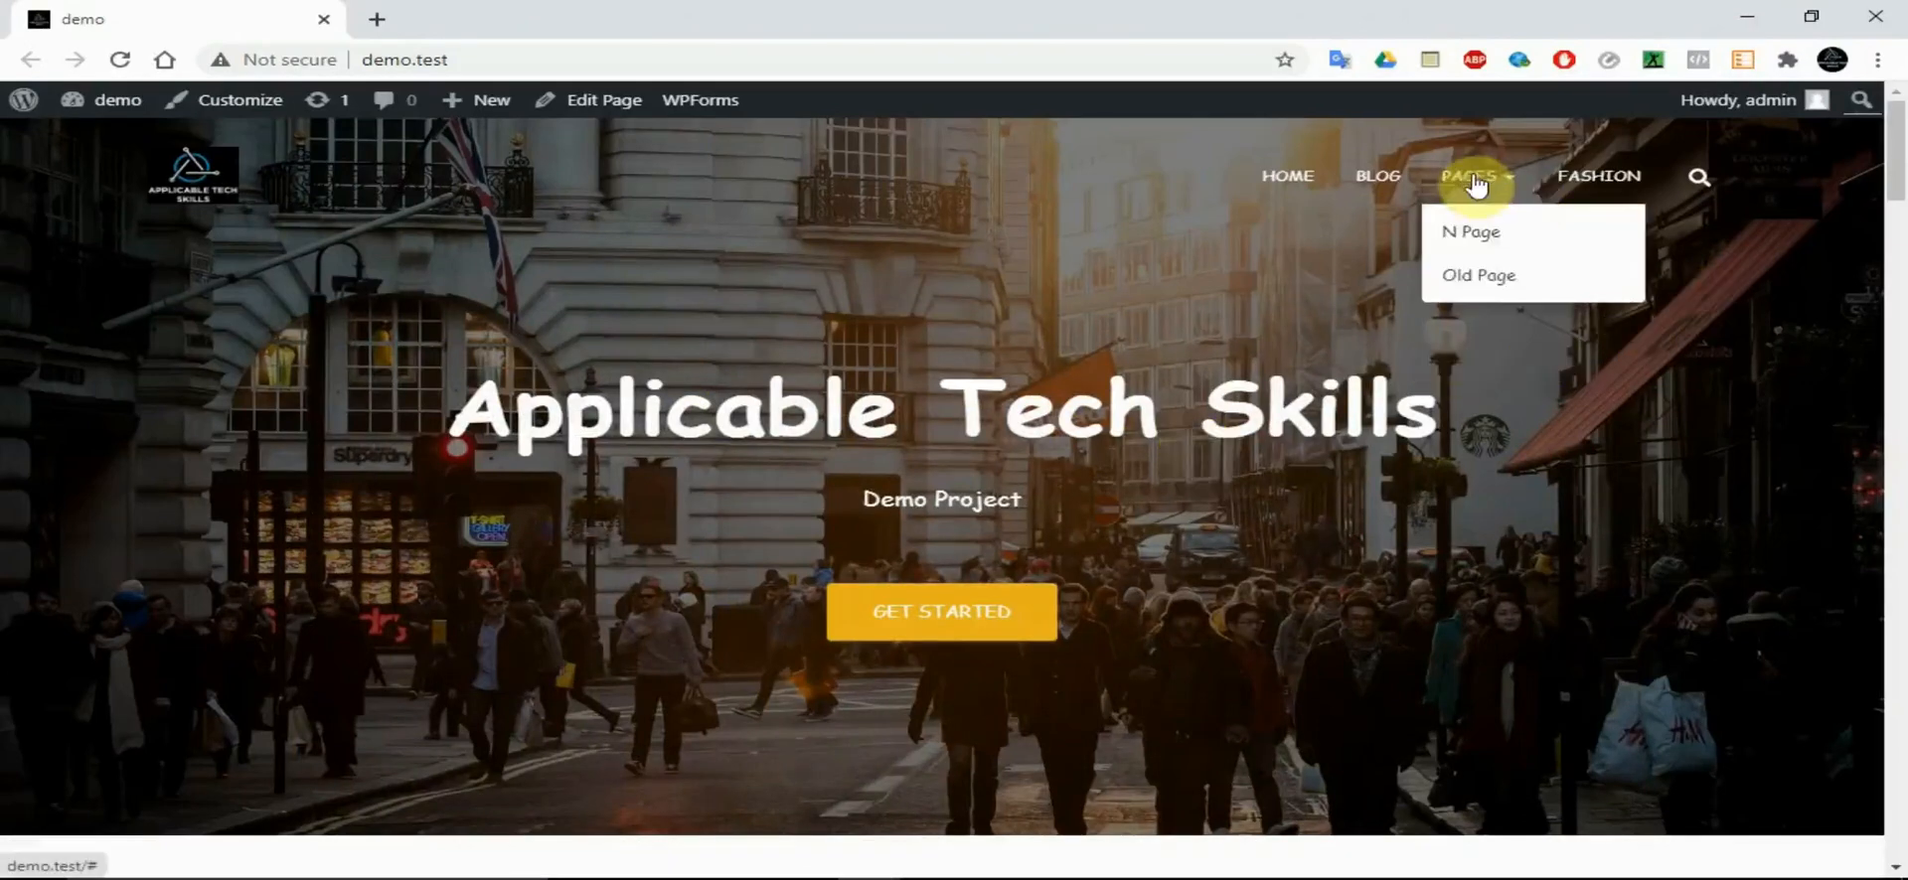
mouse_move(1896, 174)
mouse_down()
mouse_move(1899, 785)
mouse_move(1900, 170)
mouse_up()
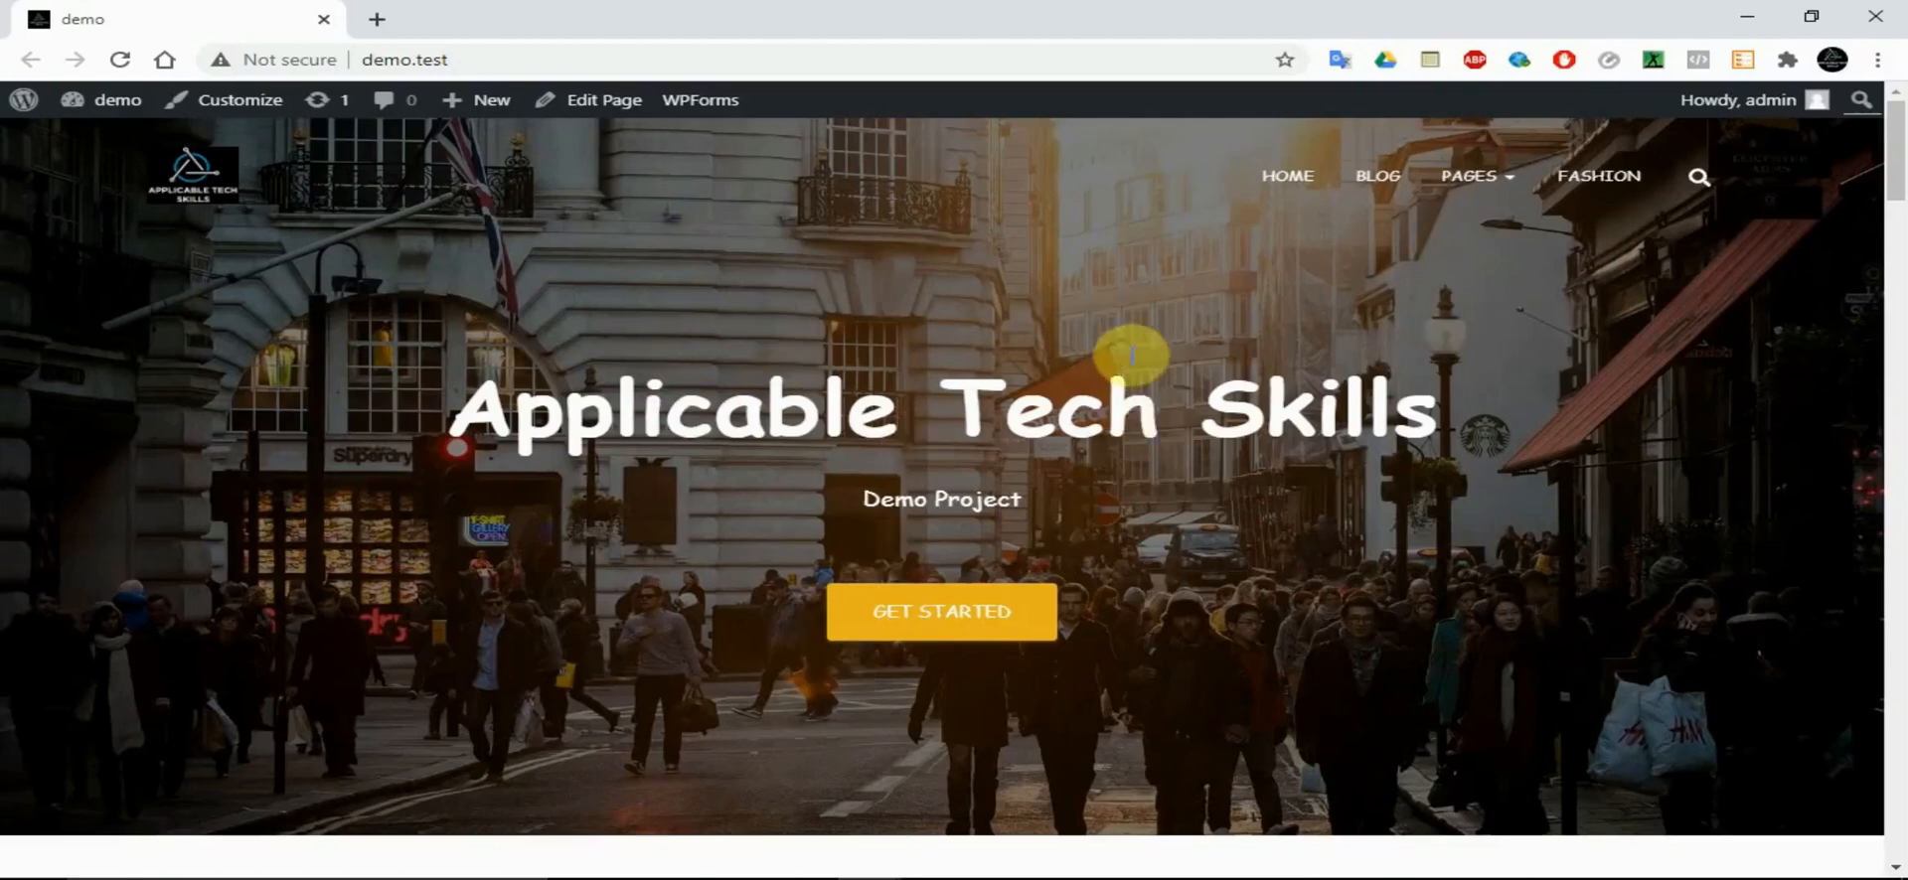
double_click(957, 415)
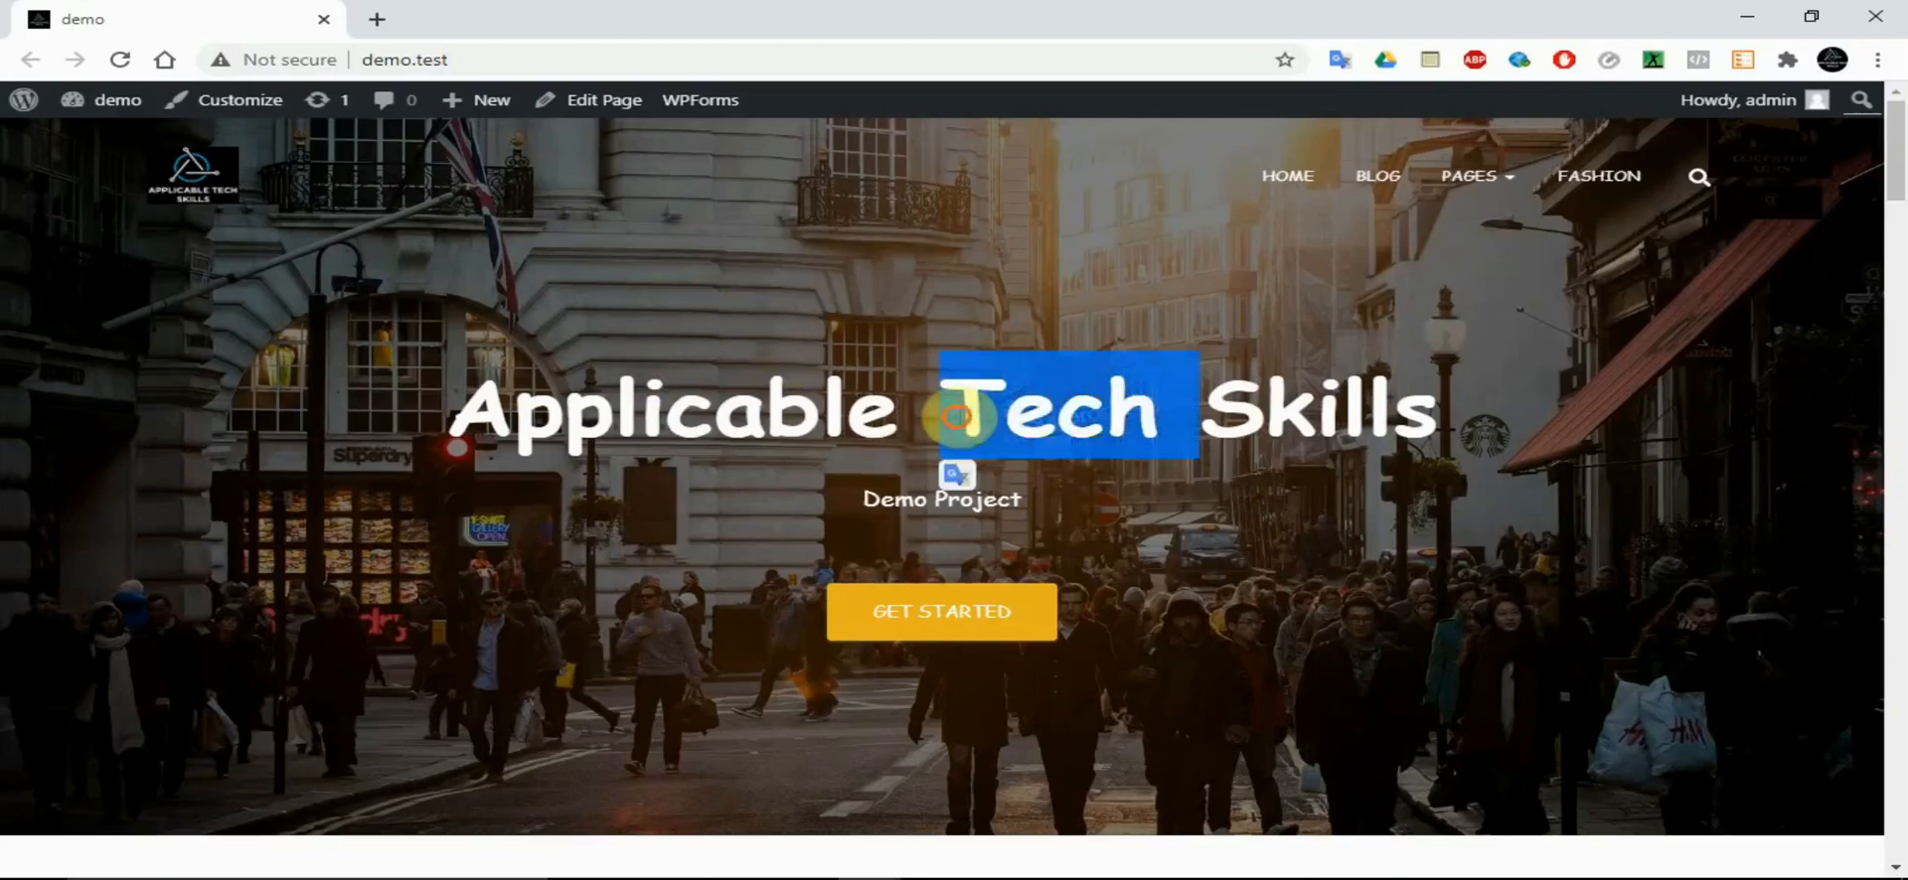
click(957, 415)
click(745, 358)
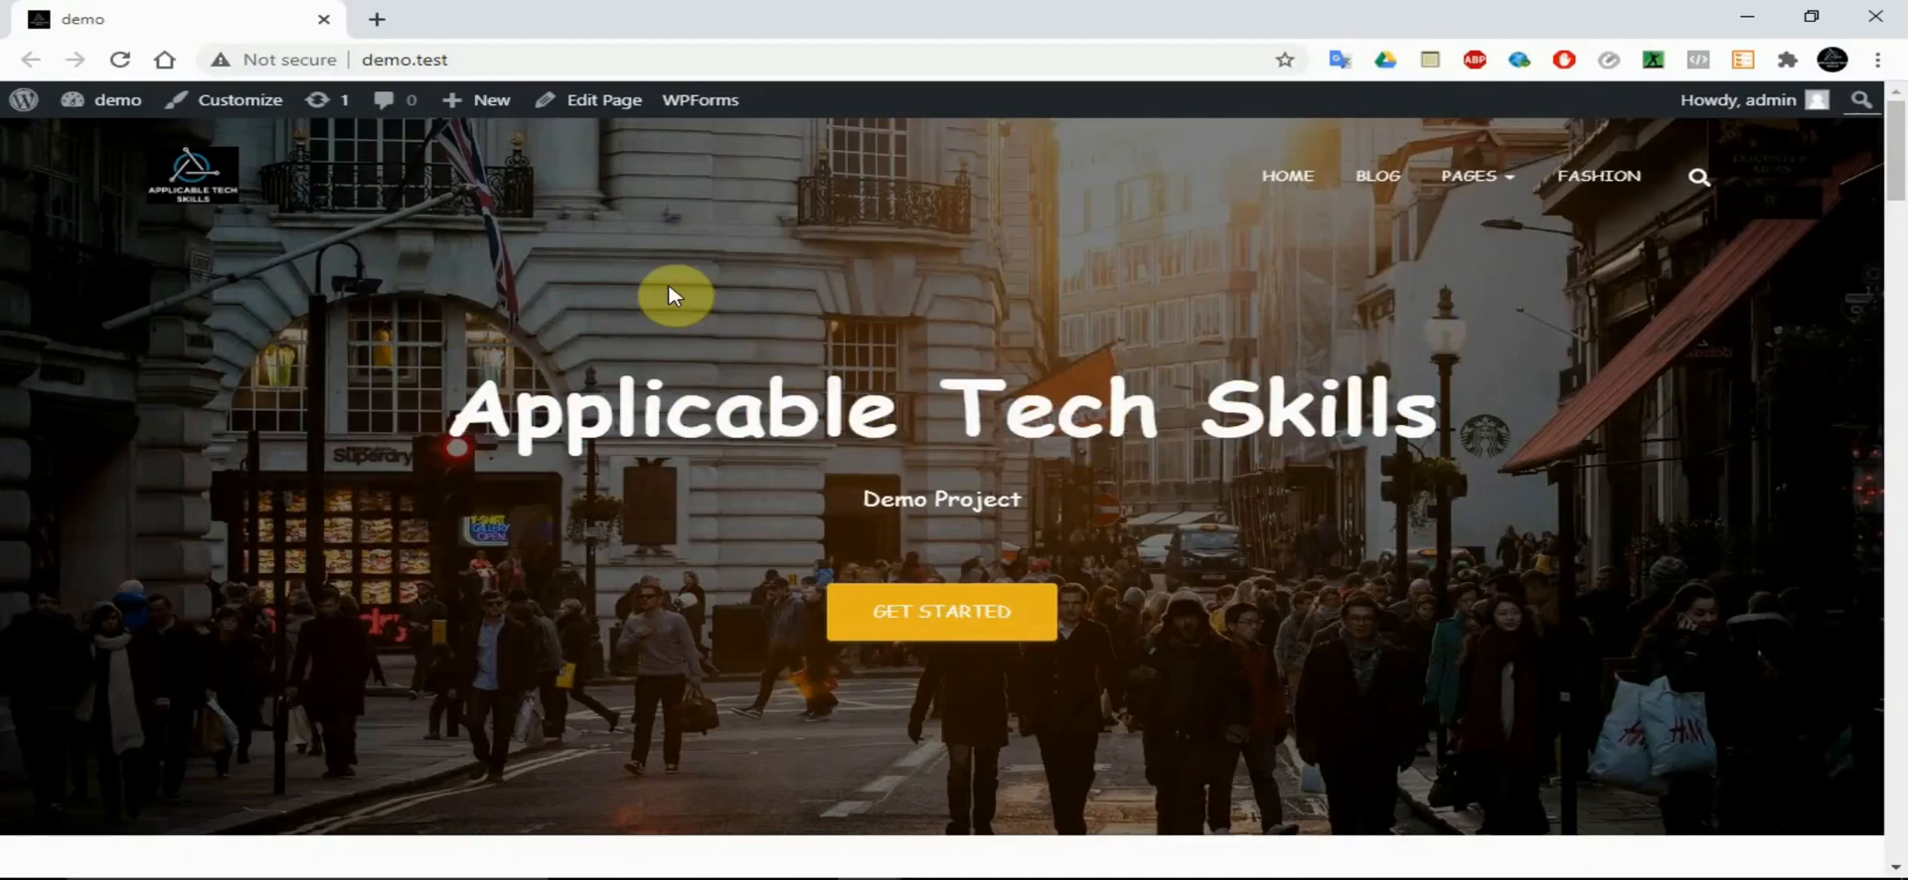
Step: Open freenom.com in a new browser tab
click(378, 24)
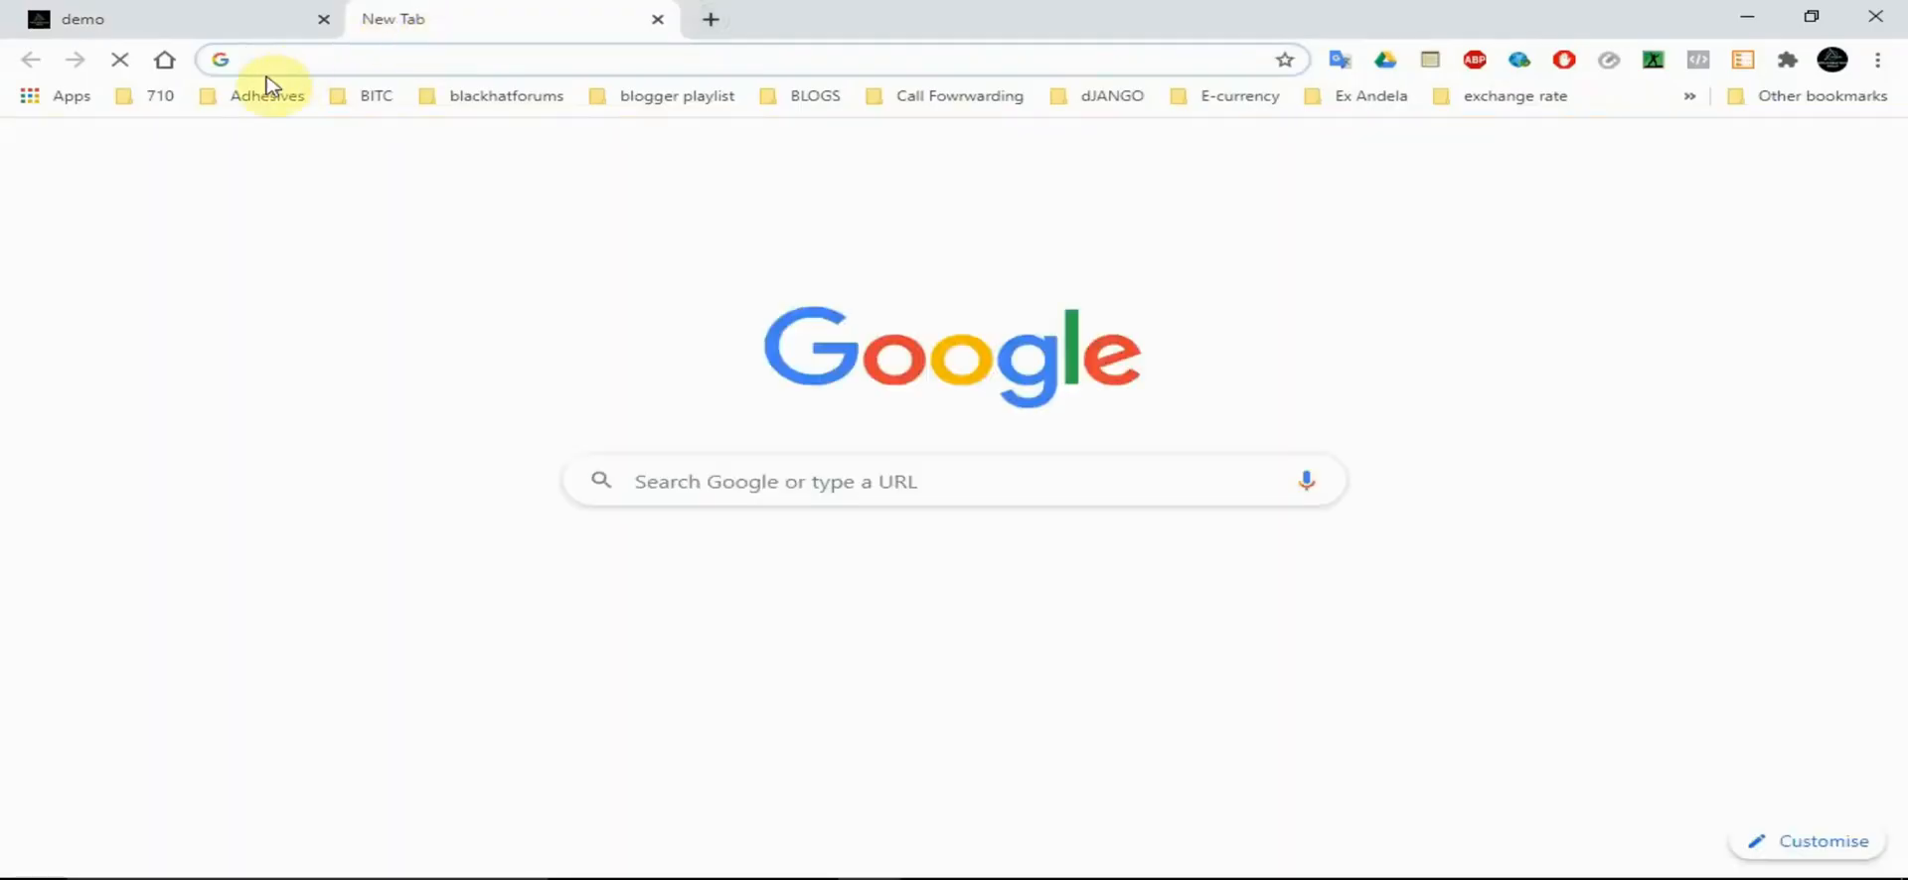
text(freenom.com)
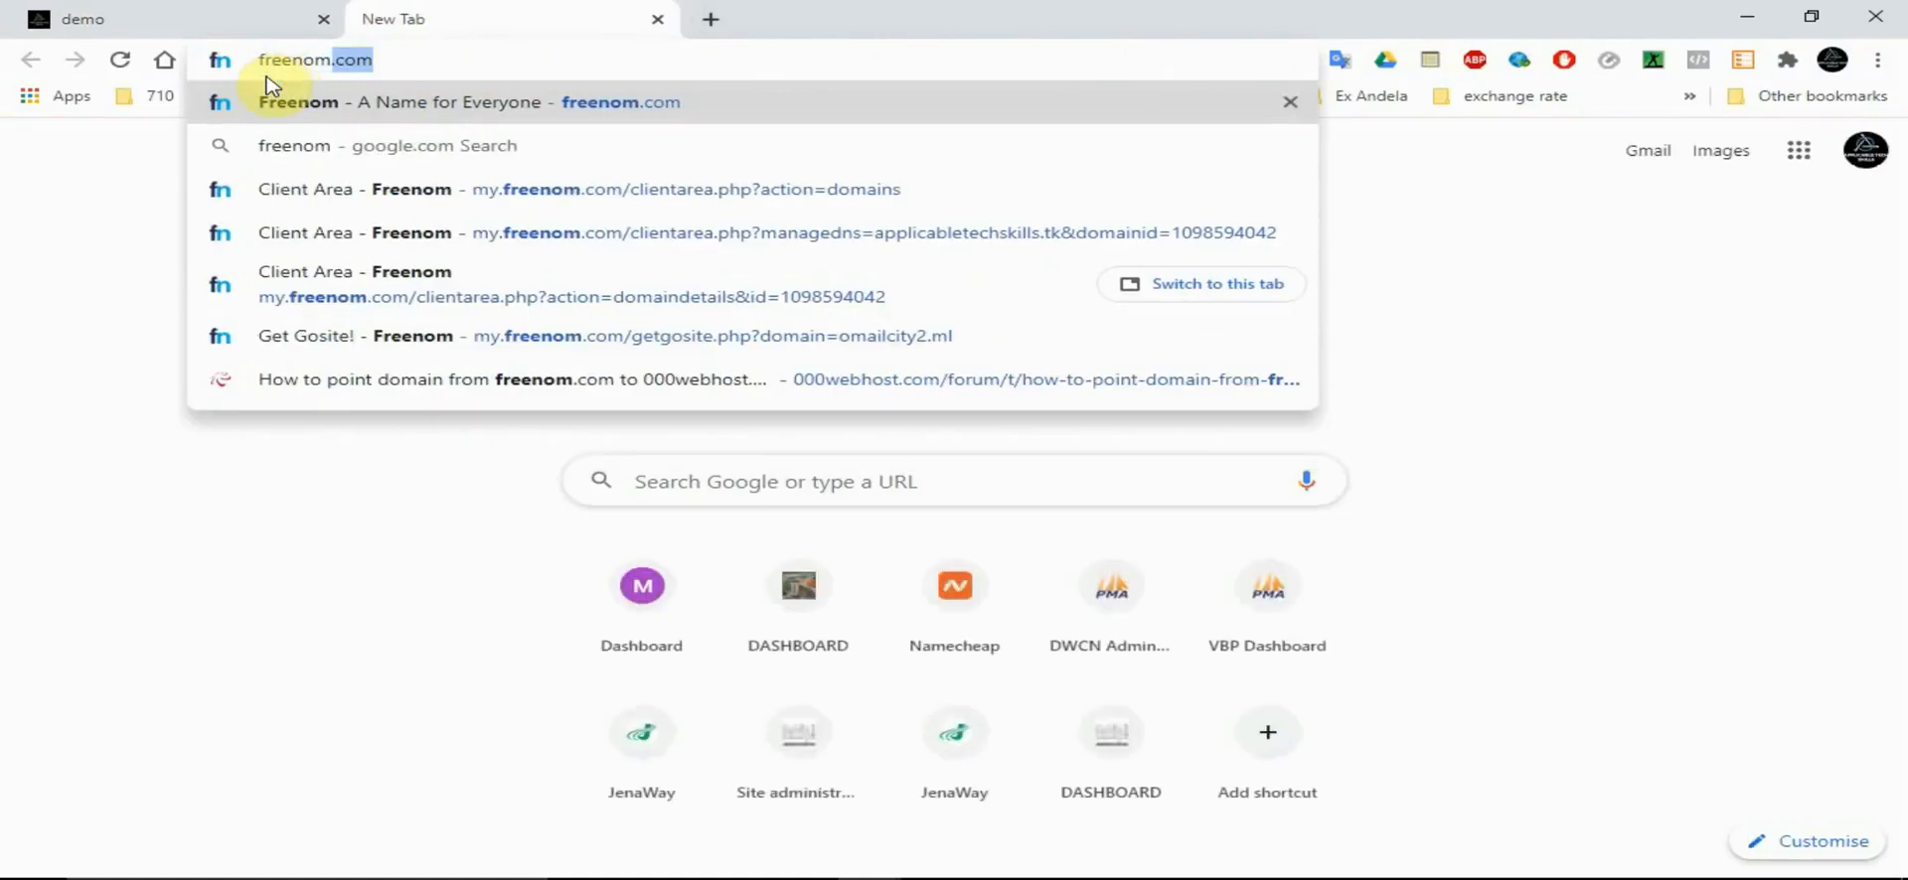
key(Return)
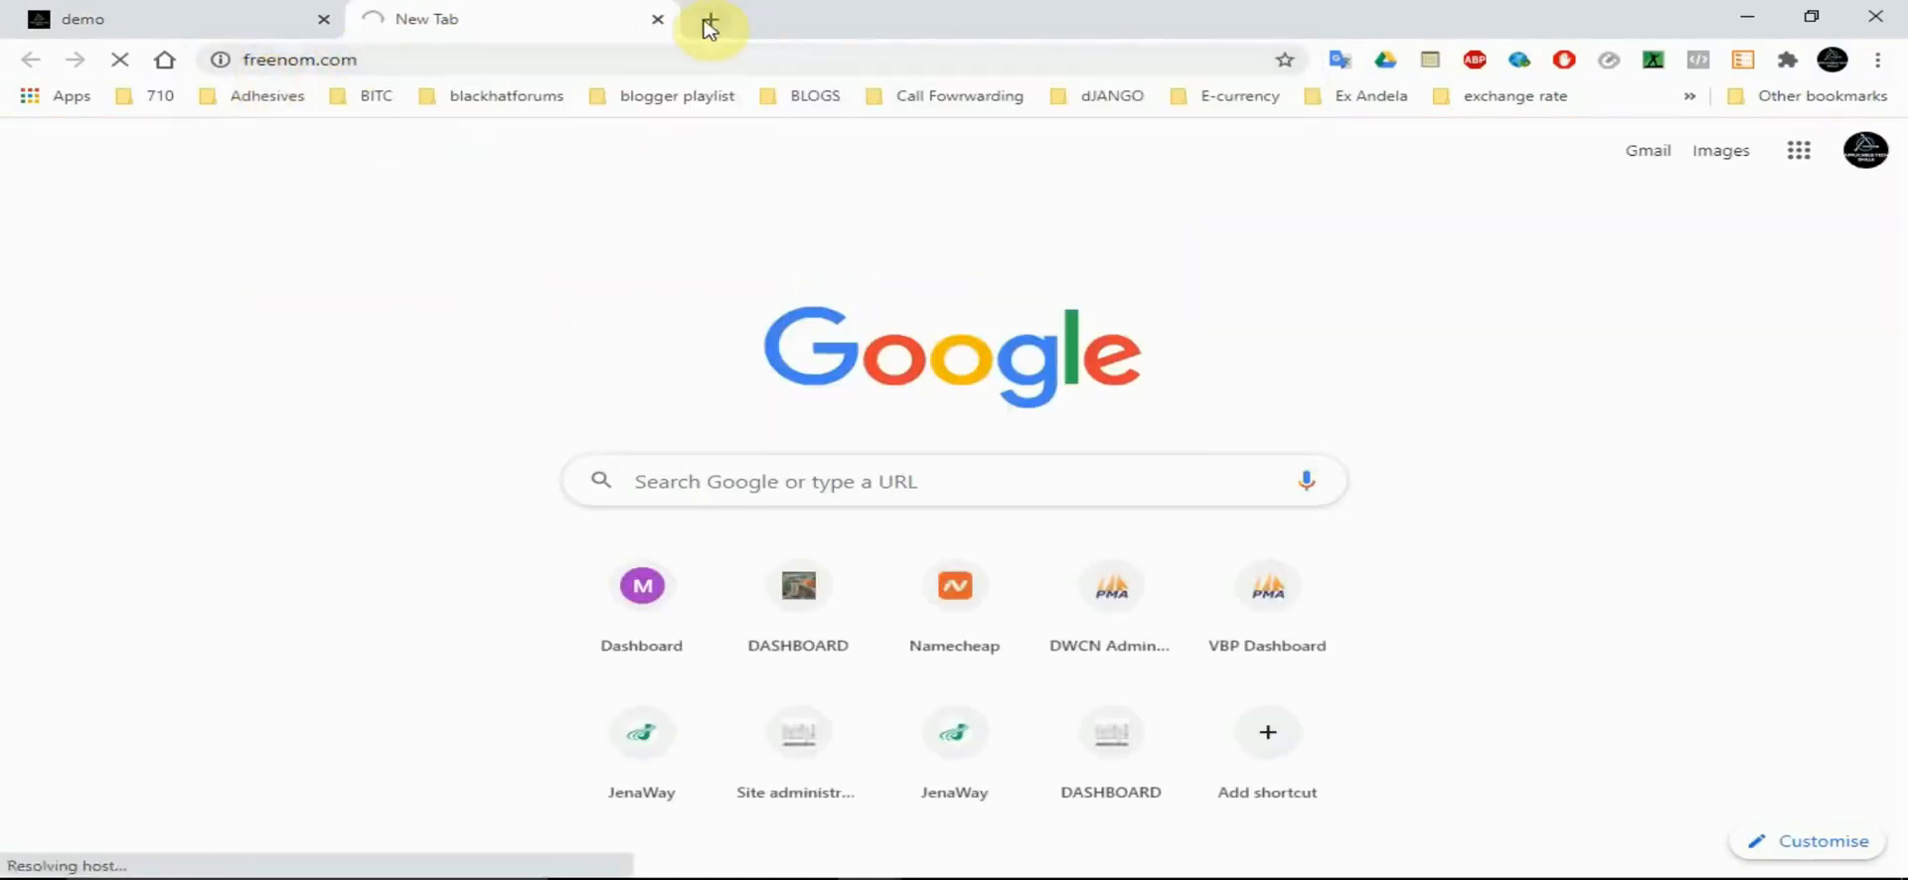
Step: Open the live site applicabletechskills.tk in another new tab
click(706, 21)
click(601, 61)
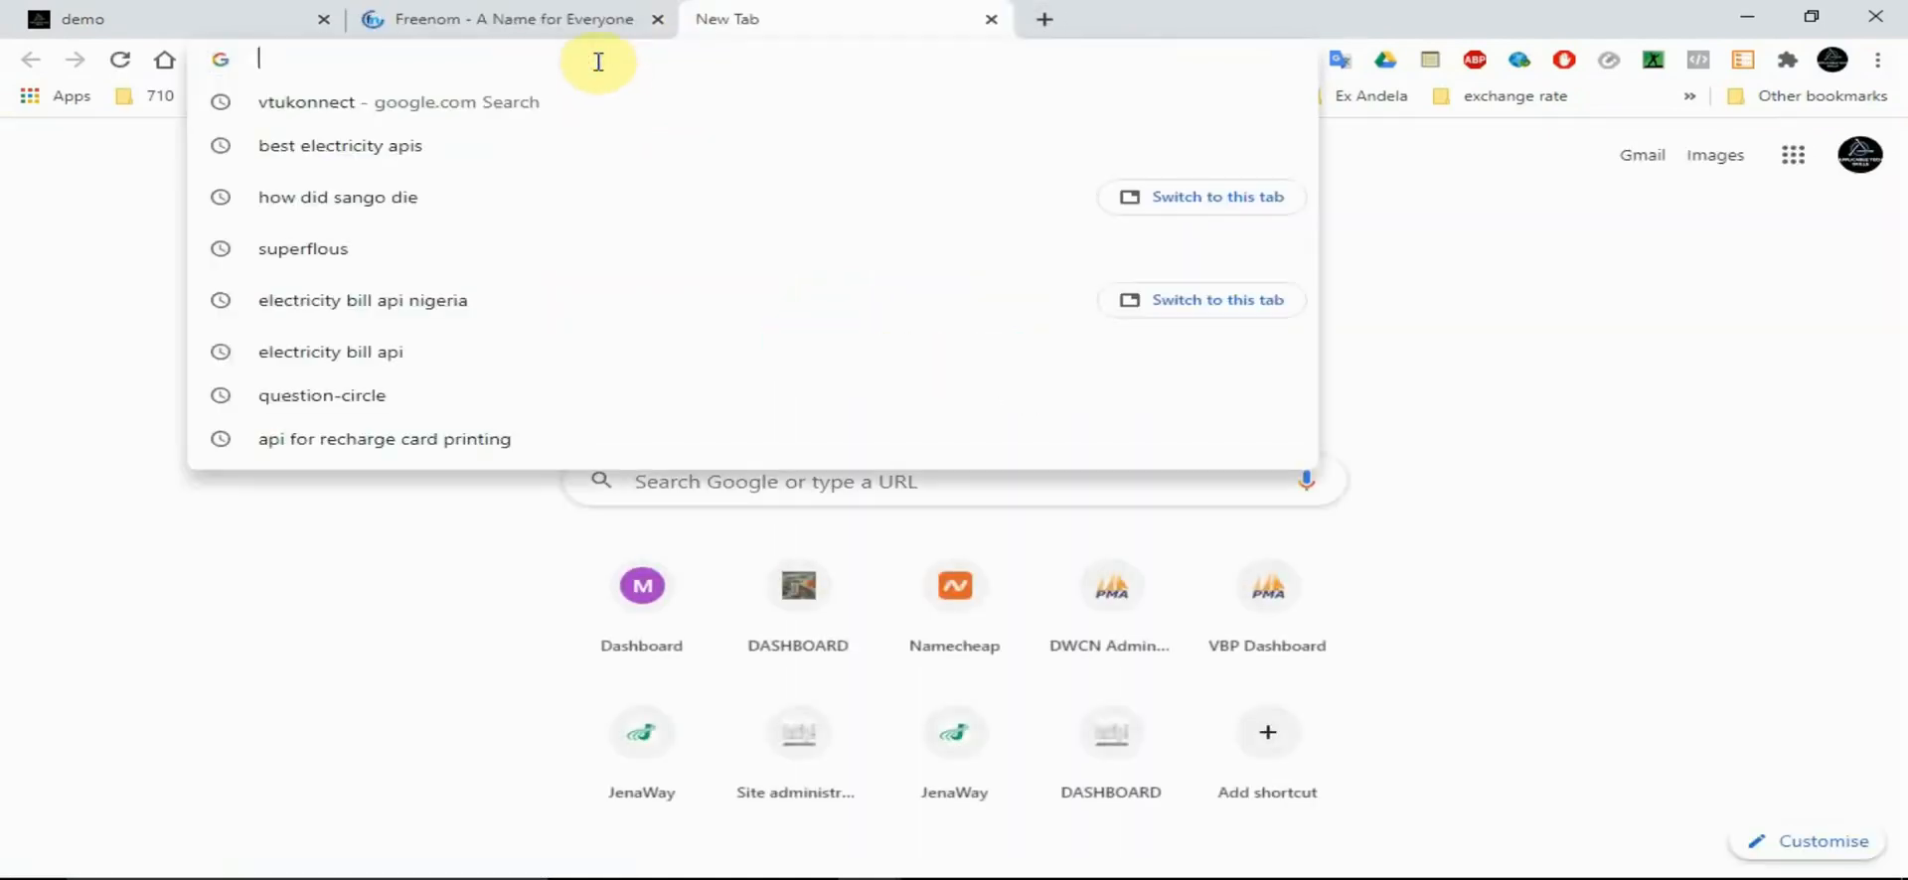
text(applica)
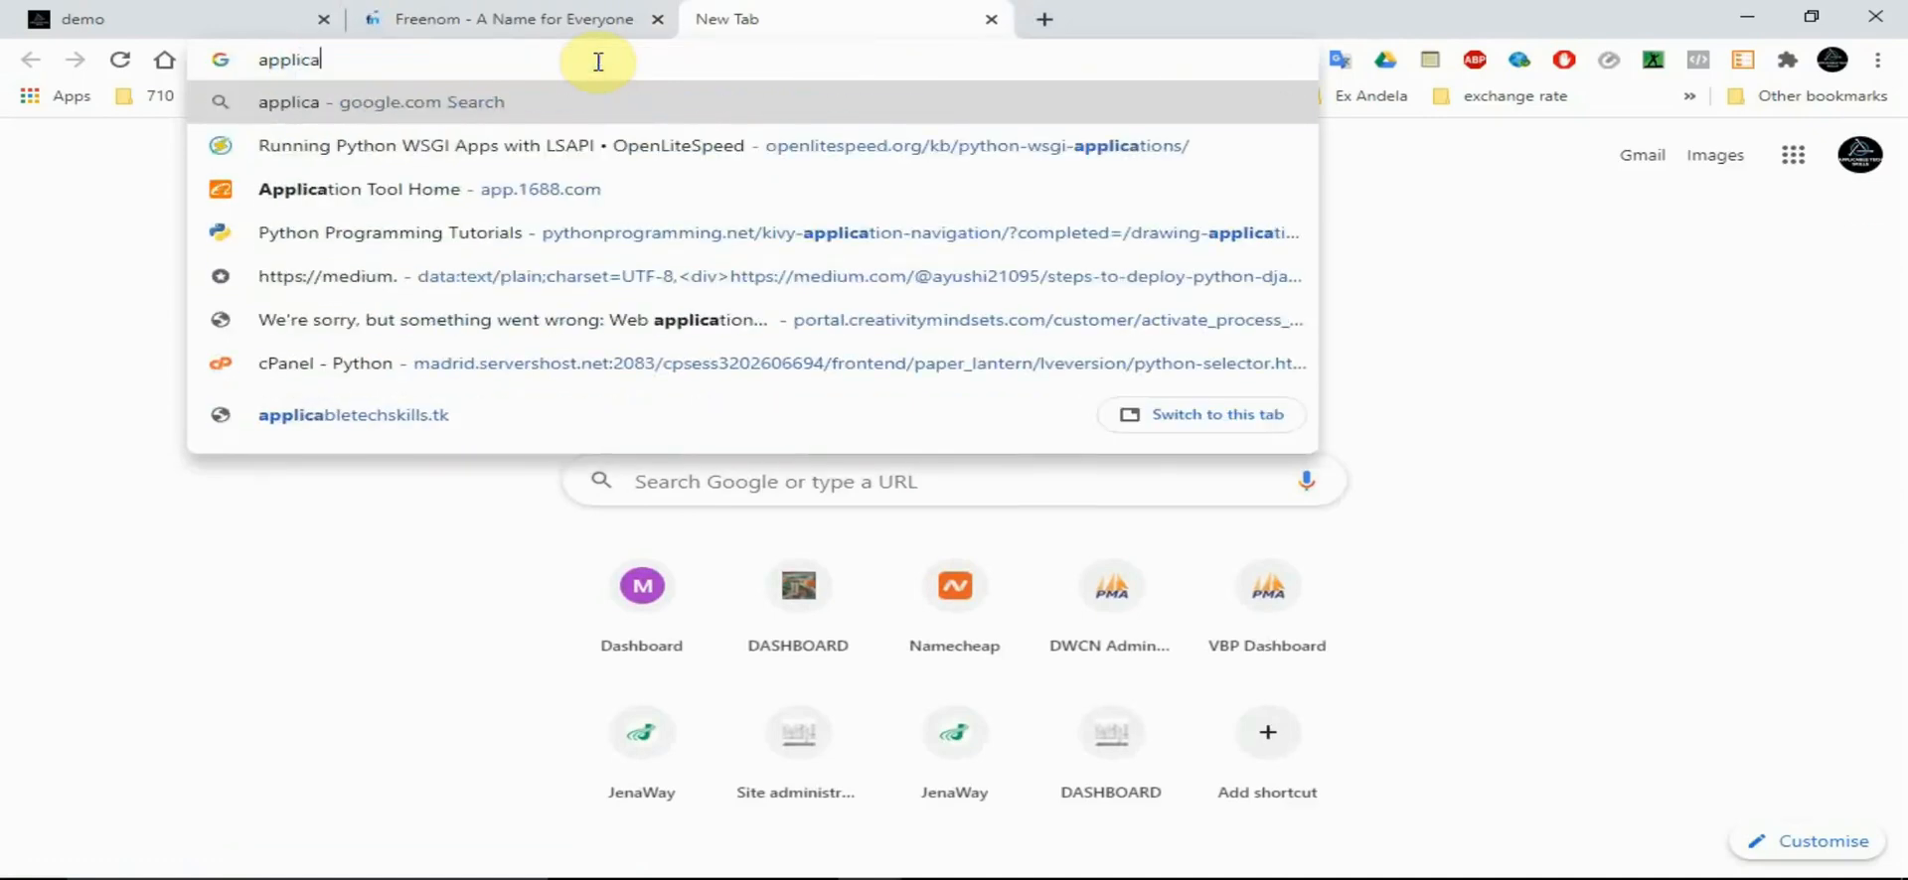
text(t)
key(BackSpace)
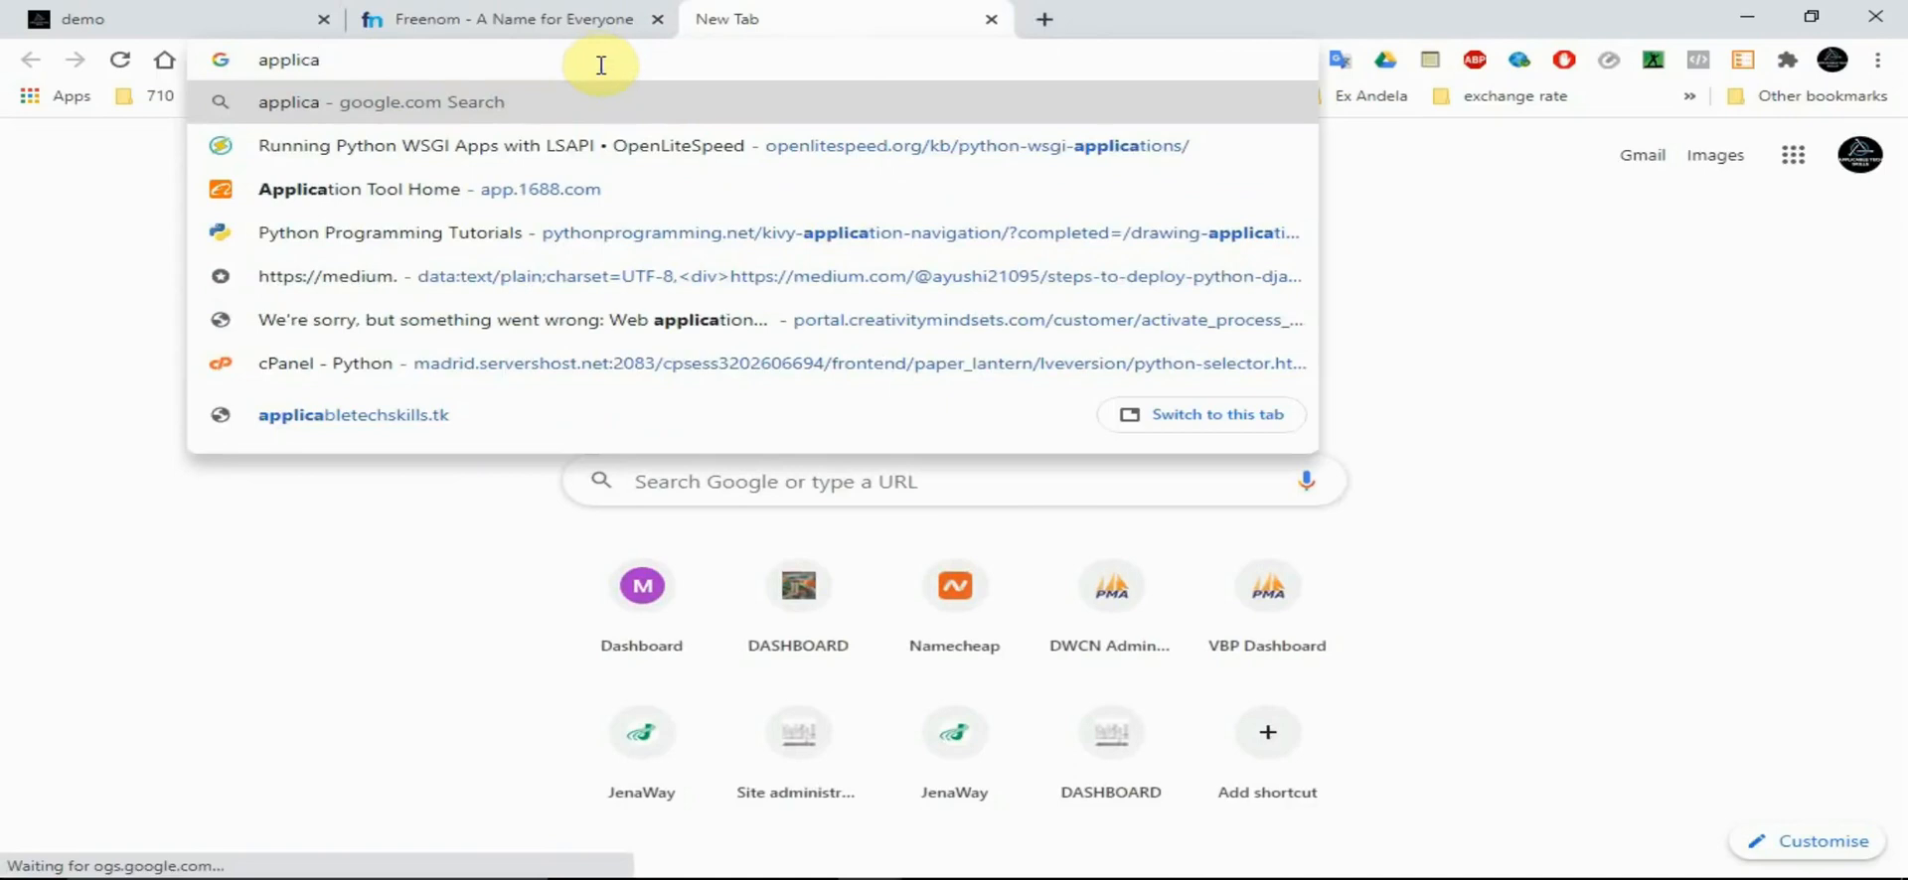
text(blesc)
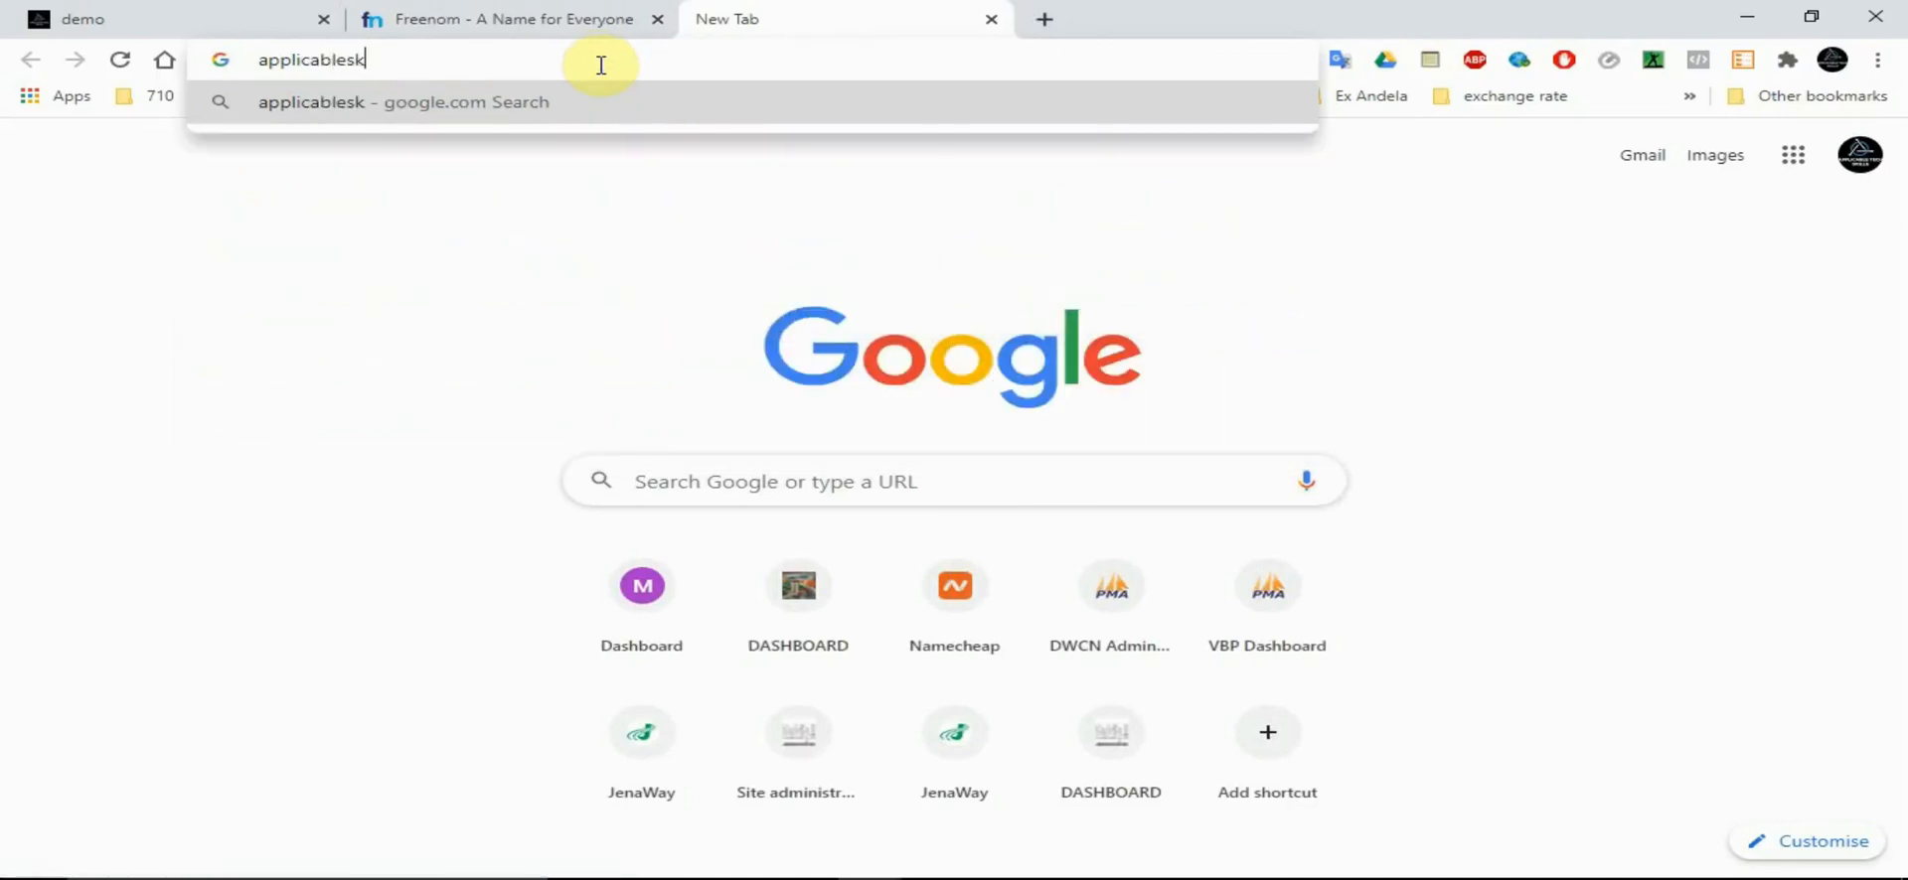
key(BackSpace)
text(kills)
key(Left)
key(Left)
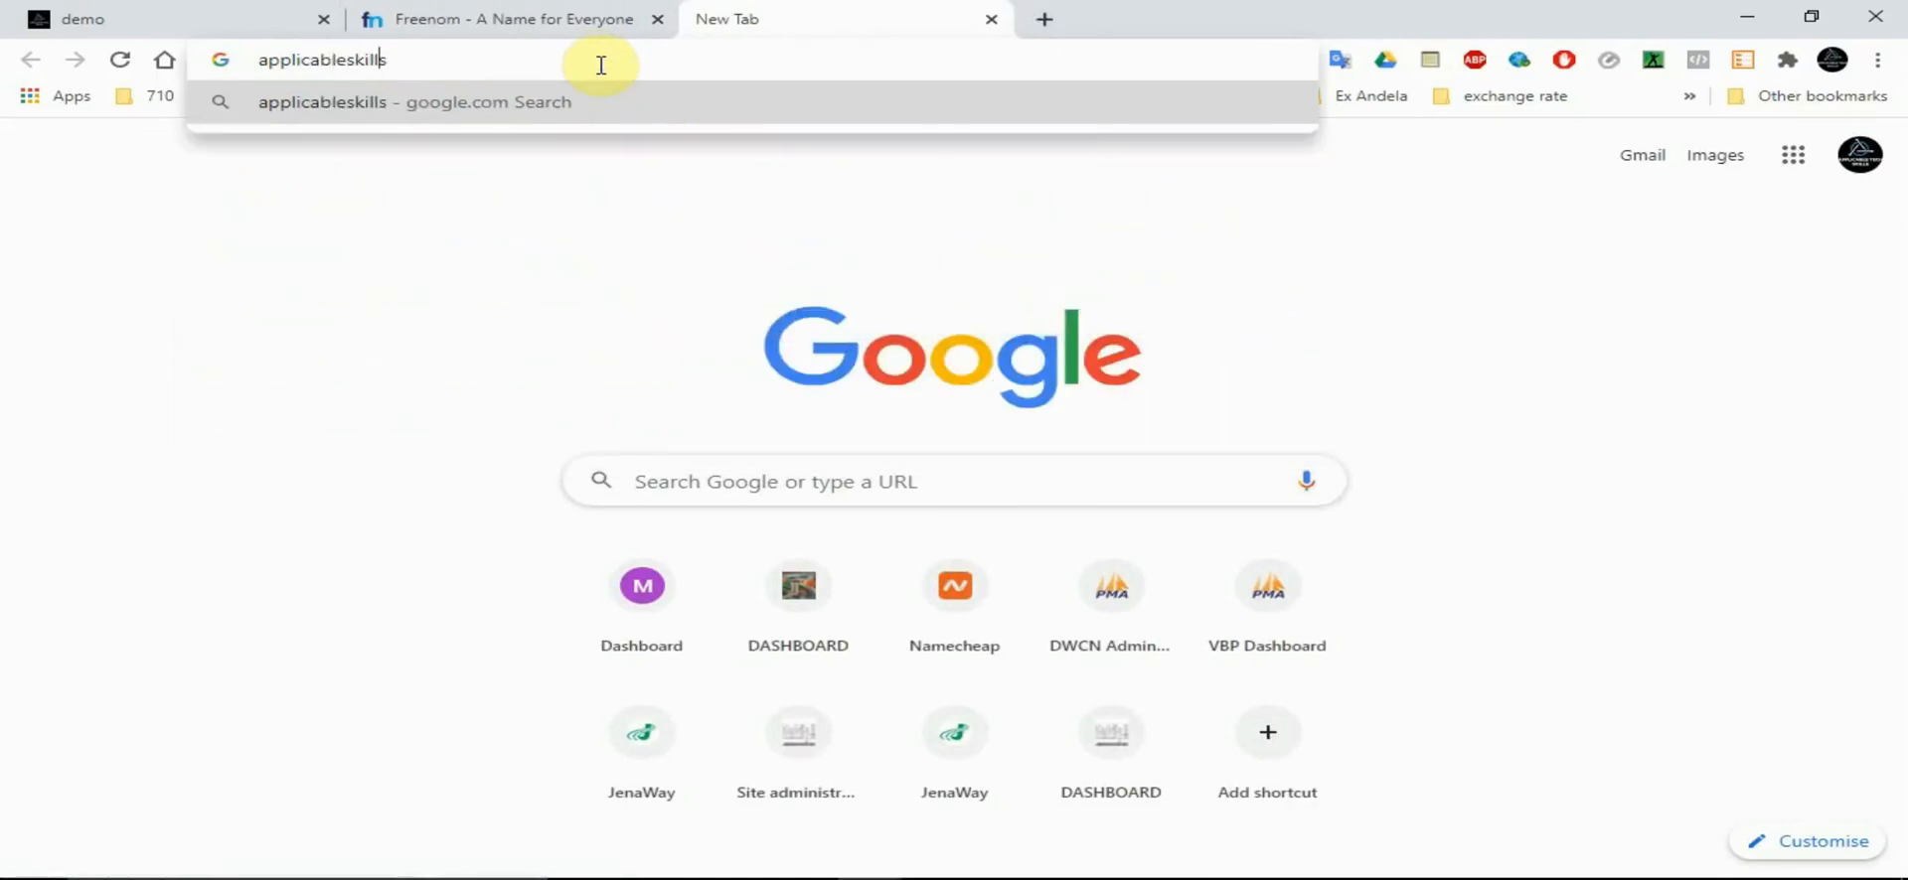
text(tech)
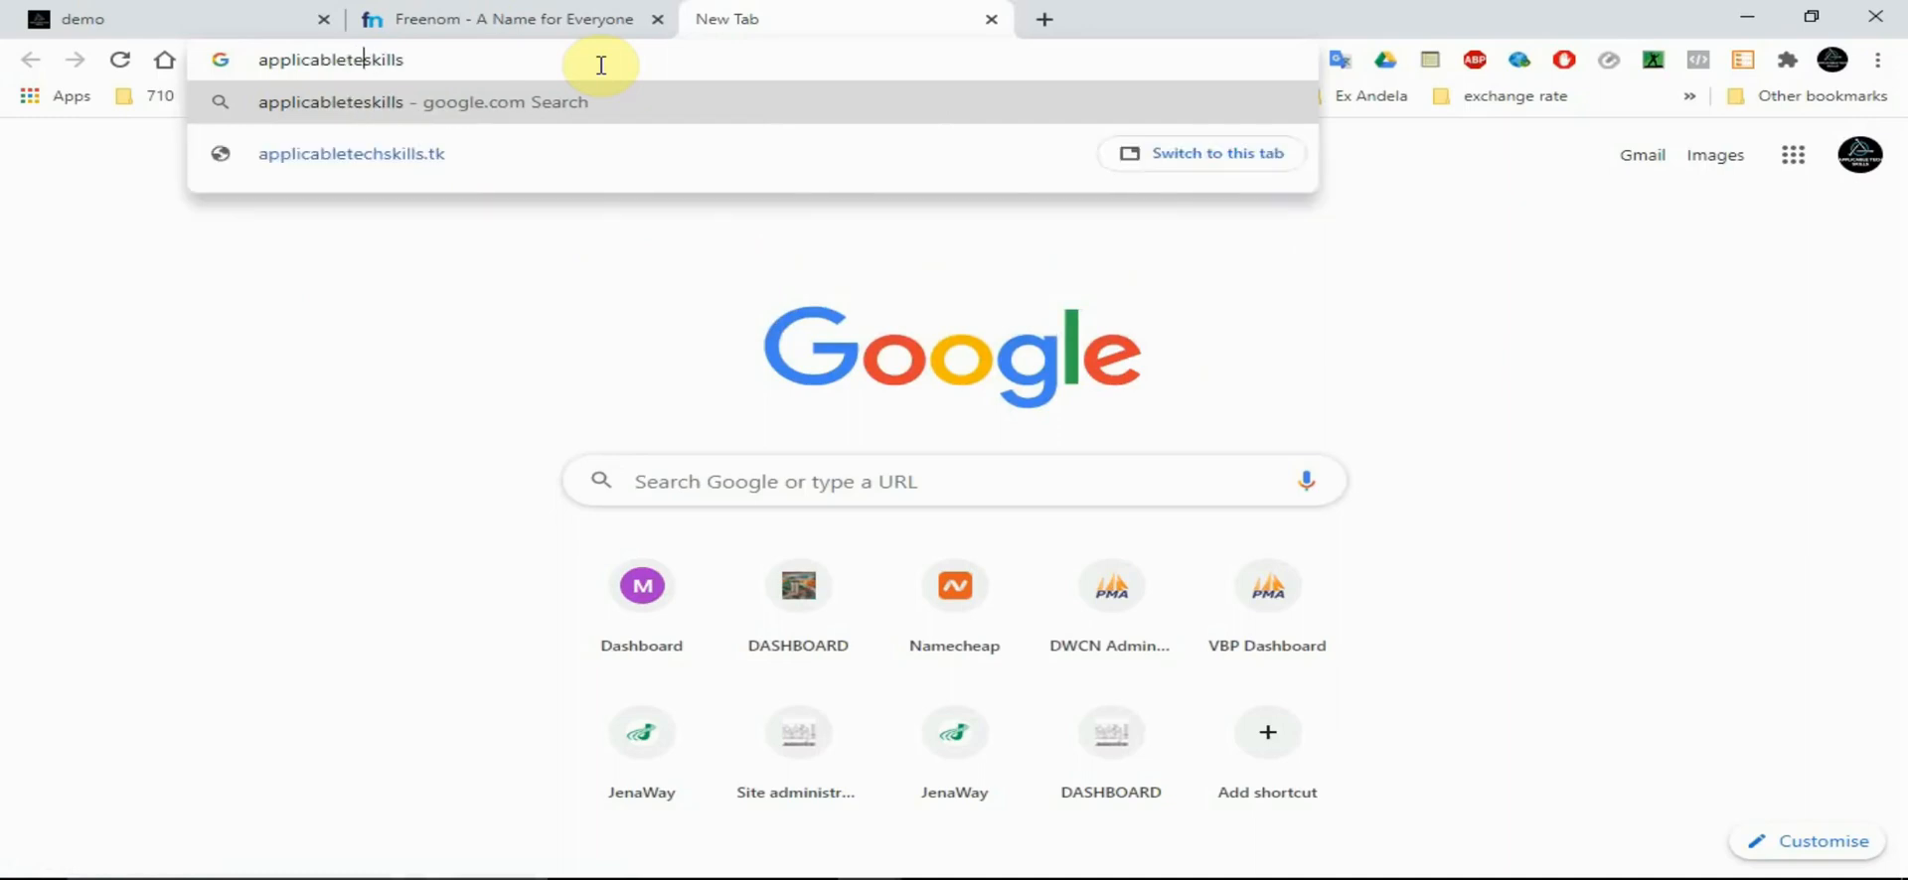
click(545, 153)
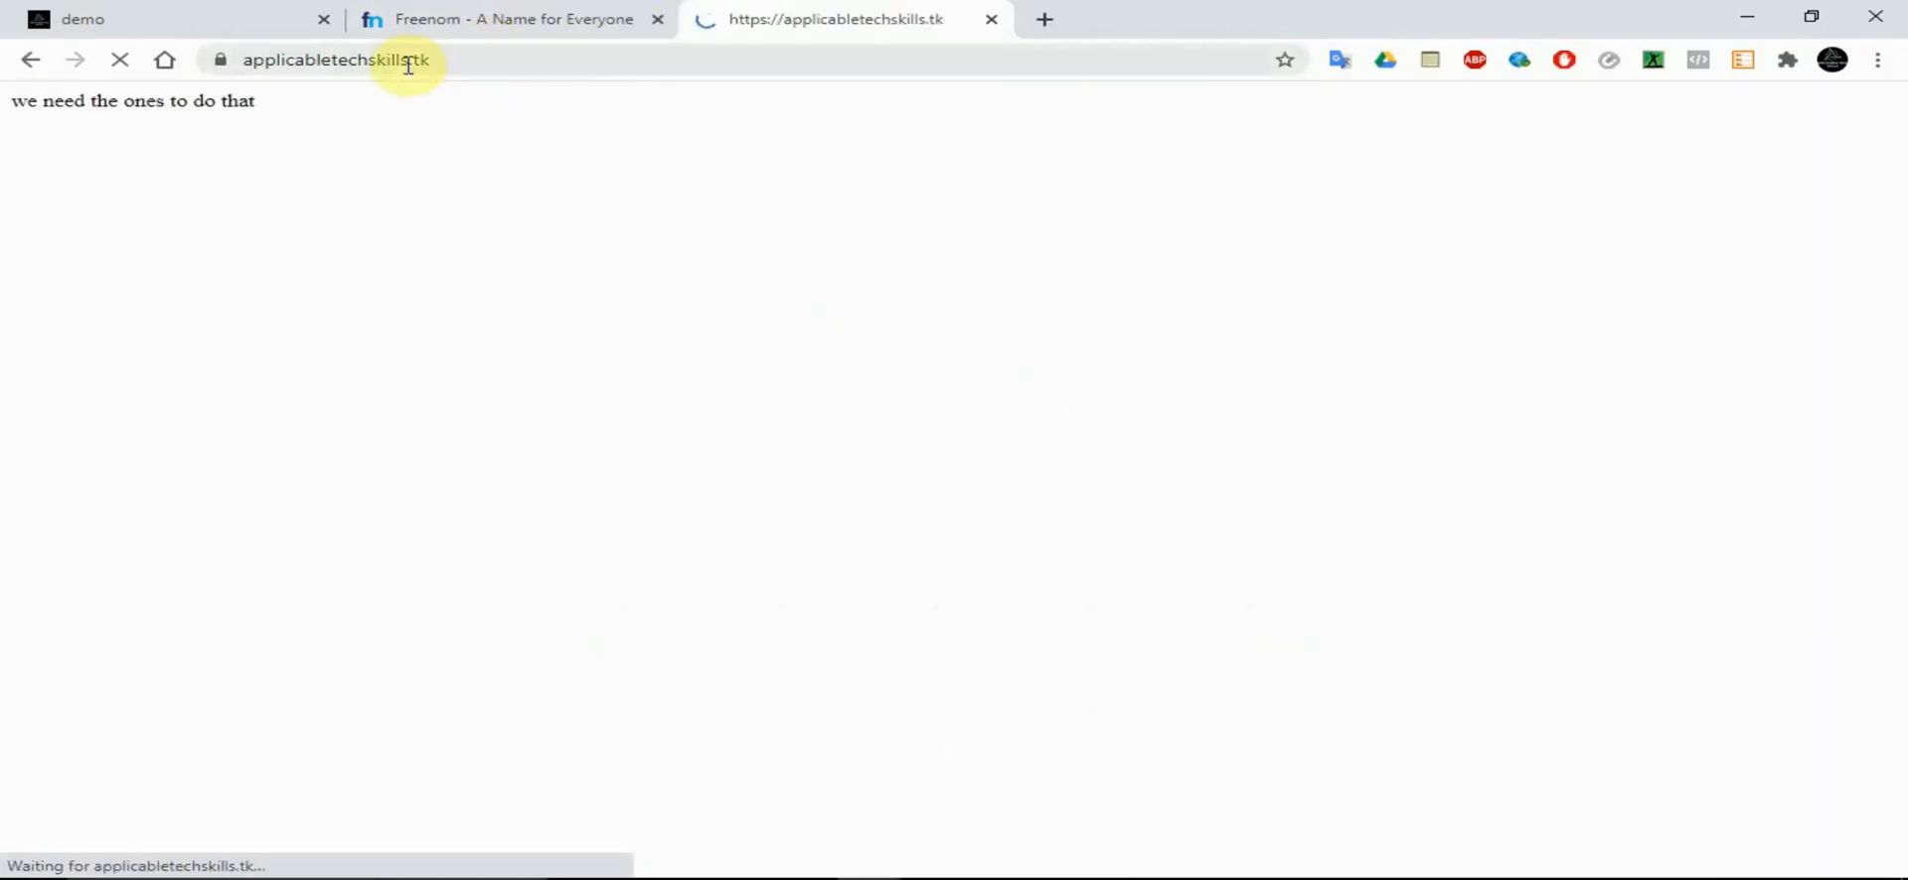
Step: Compare the live site's placeholder text and address with the local demo.test address
drag(294, 104, 9, 117)
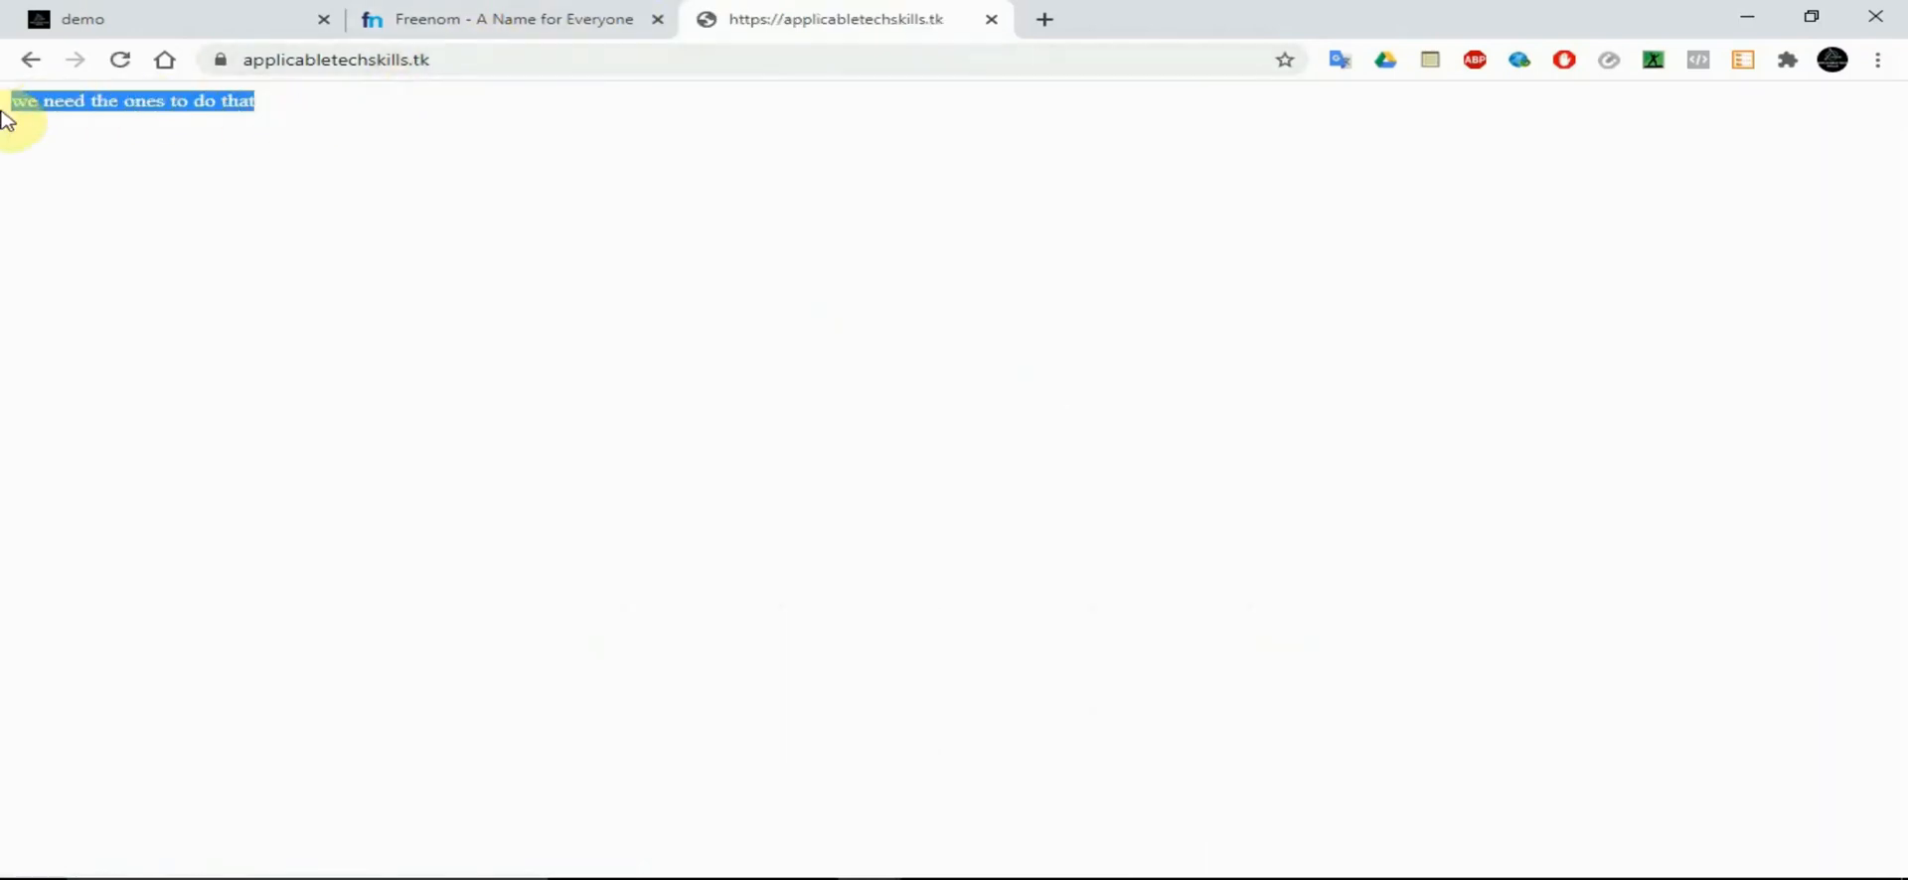
click(189, 19)
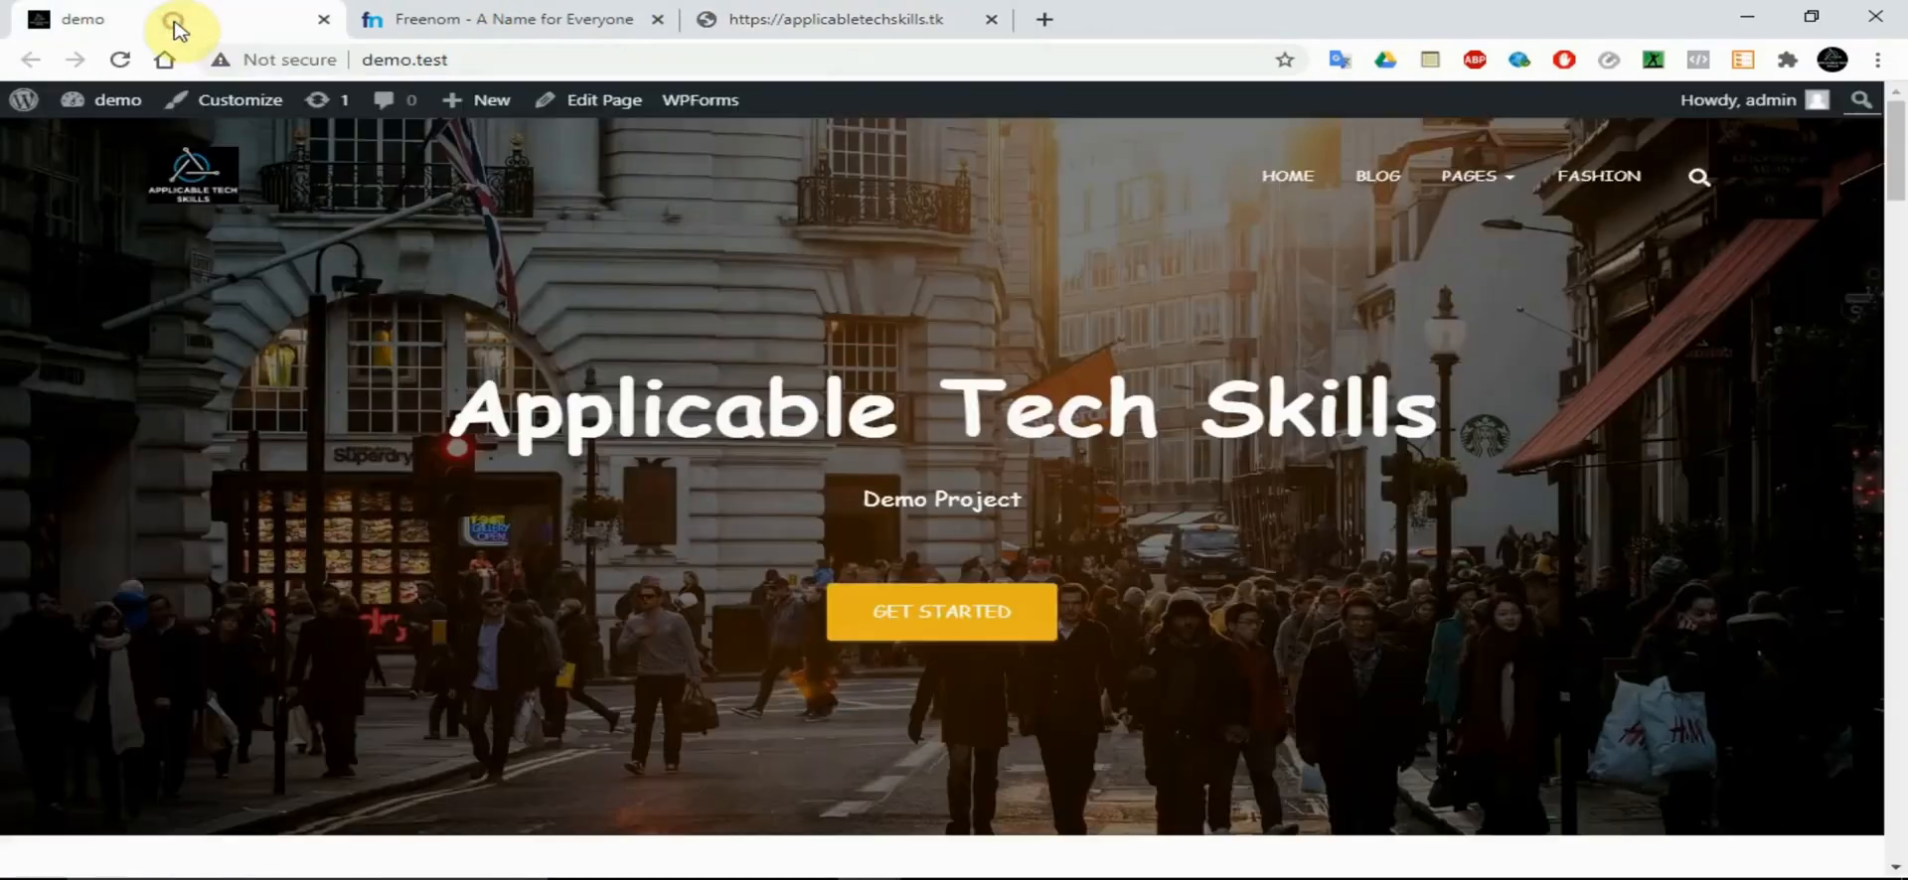
click(493, 57)
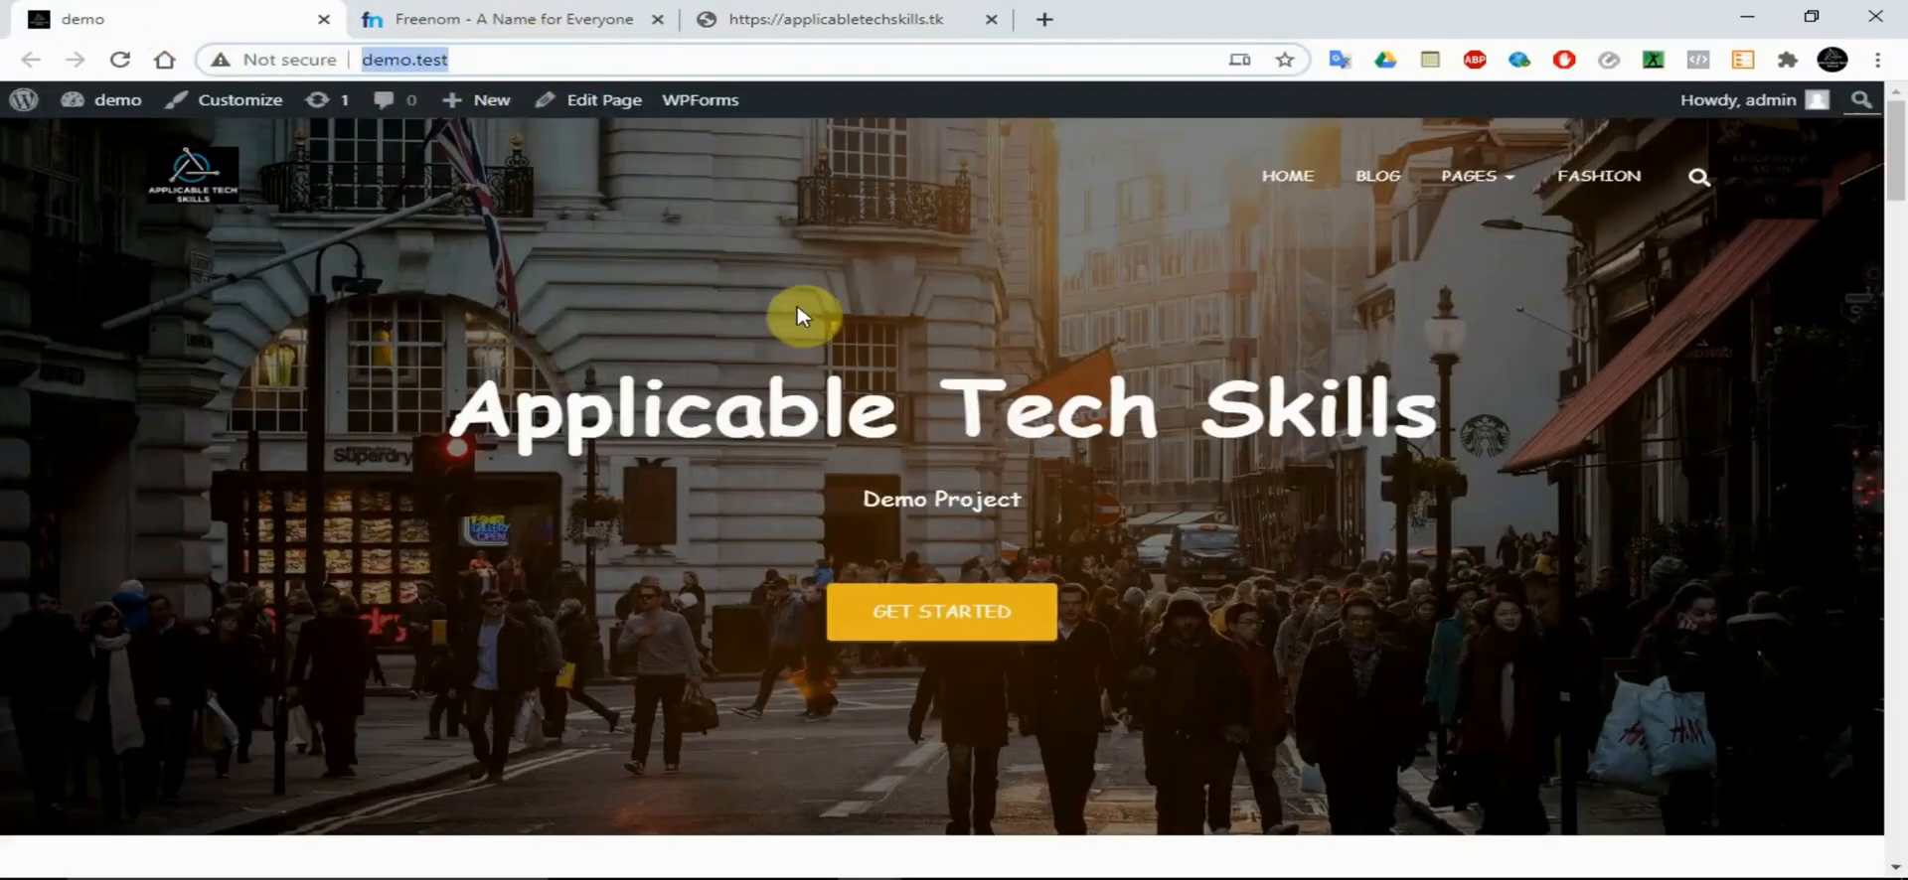
click(851, 16)
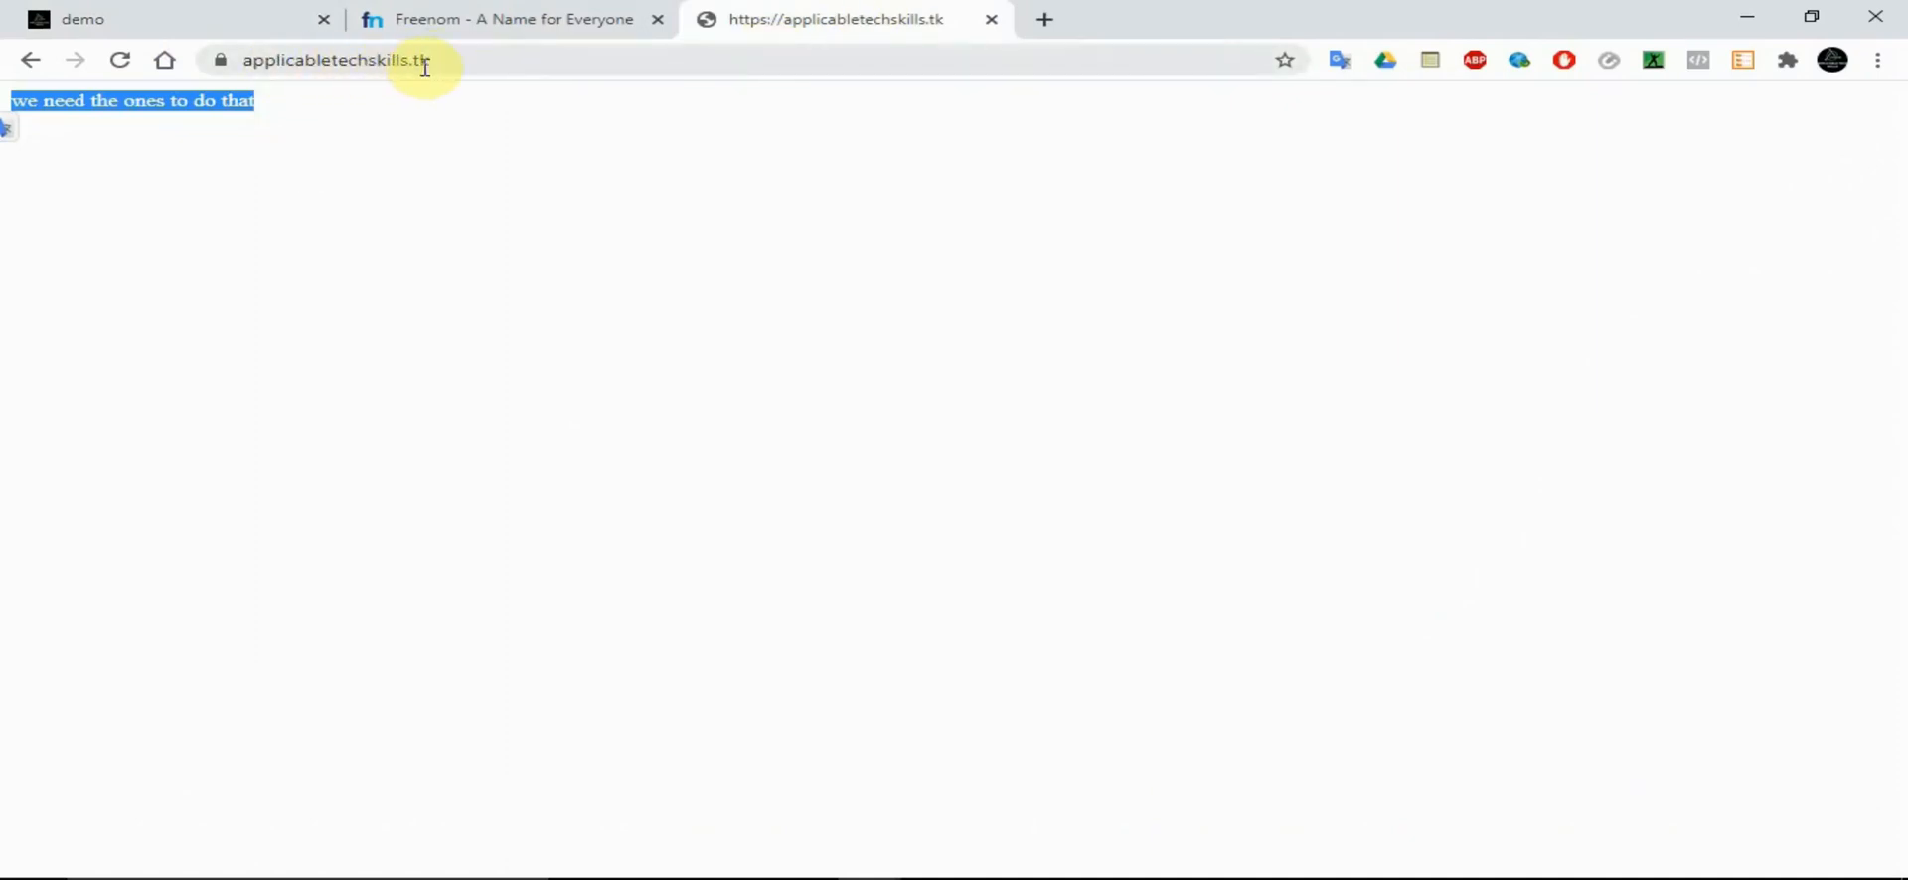
click(494, 62)
Step: Switch to the demo.test tab showing the local 'Applicable Tech Skills' home page
click(189, 12)
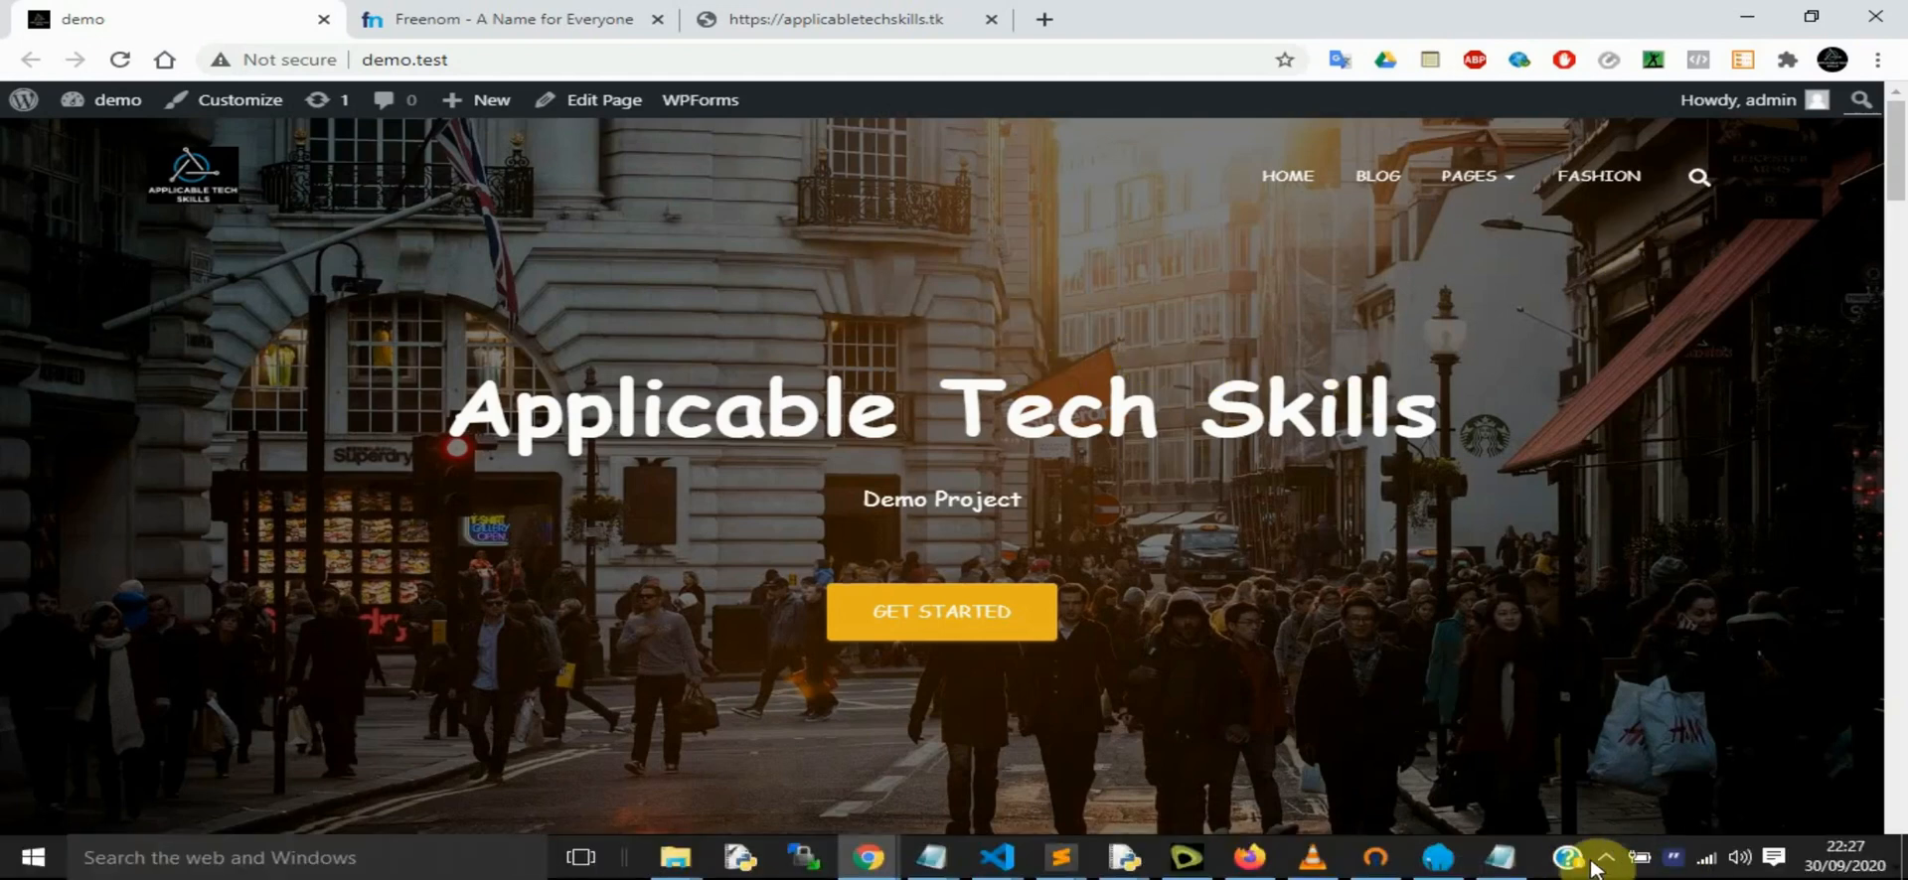
Step: Open Laragon's Root folder (laragon\www) in File Explorer and pick the demo folder
click(1437, 856)
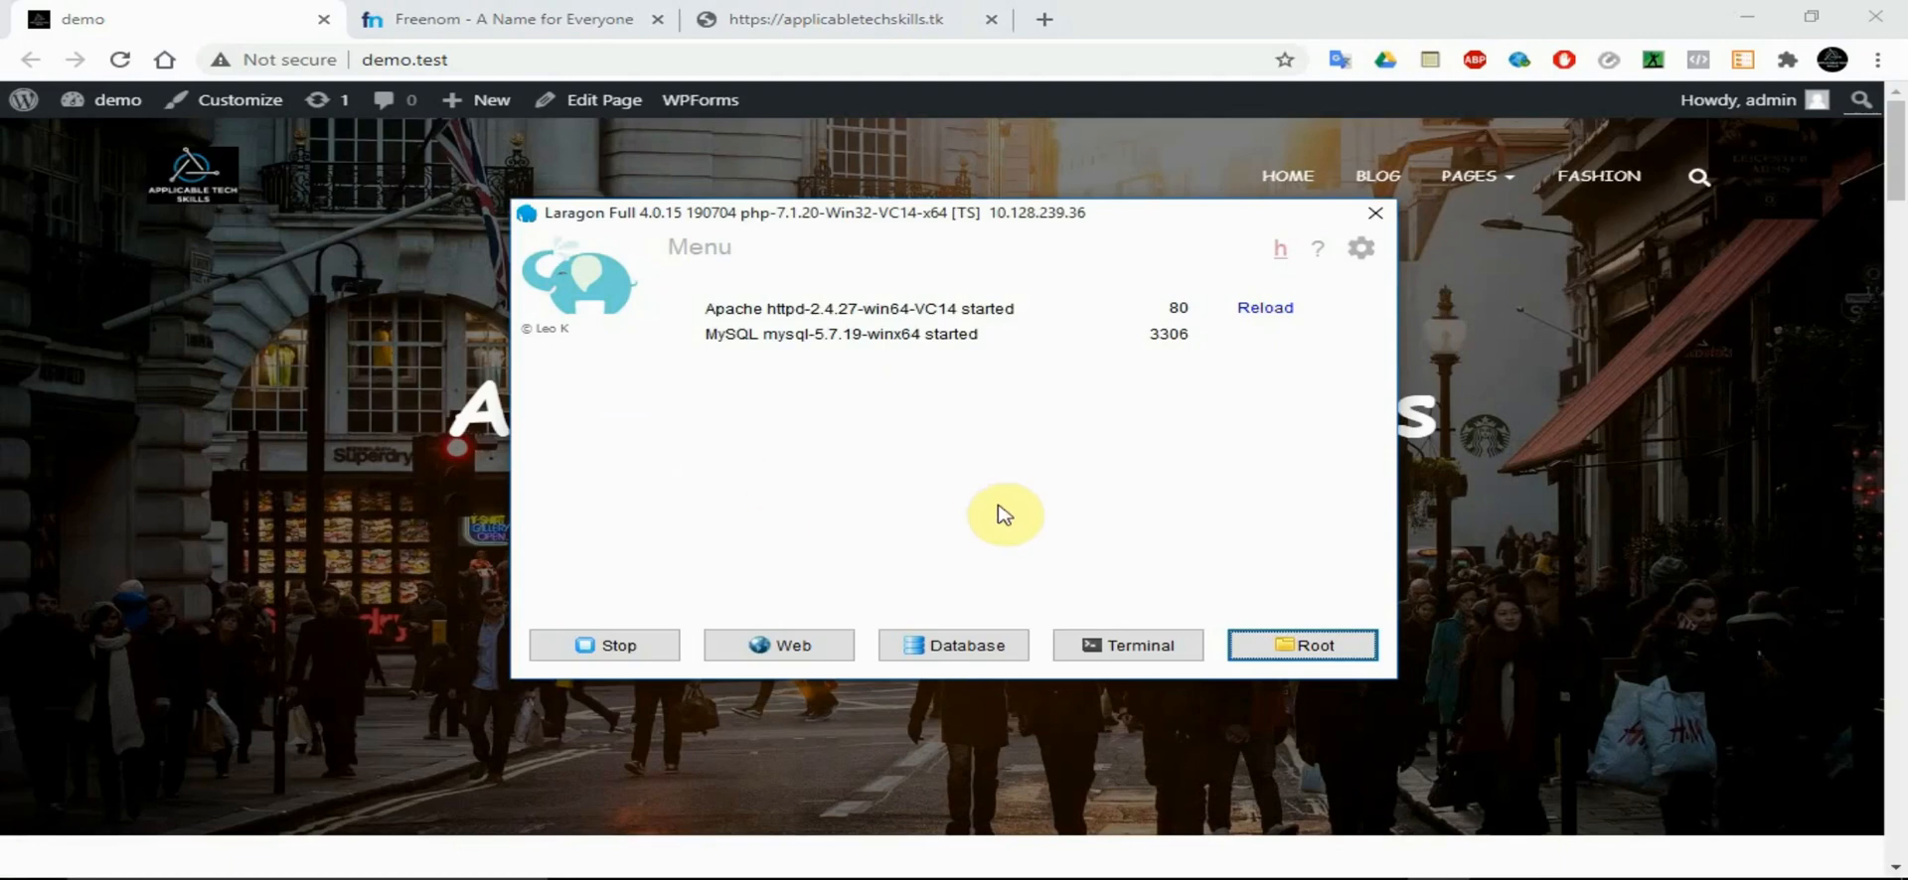
click(1307, 647)
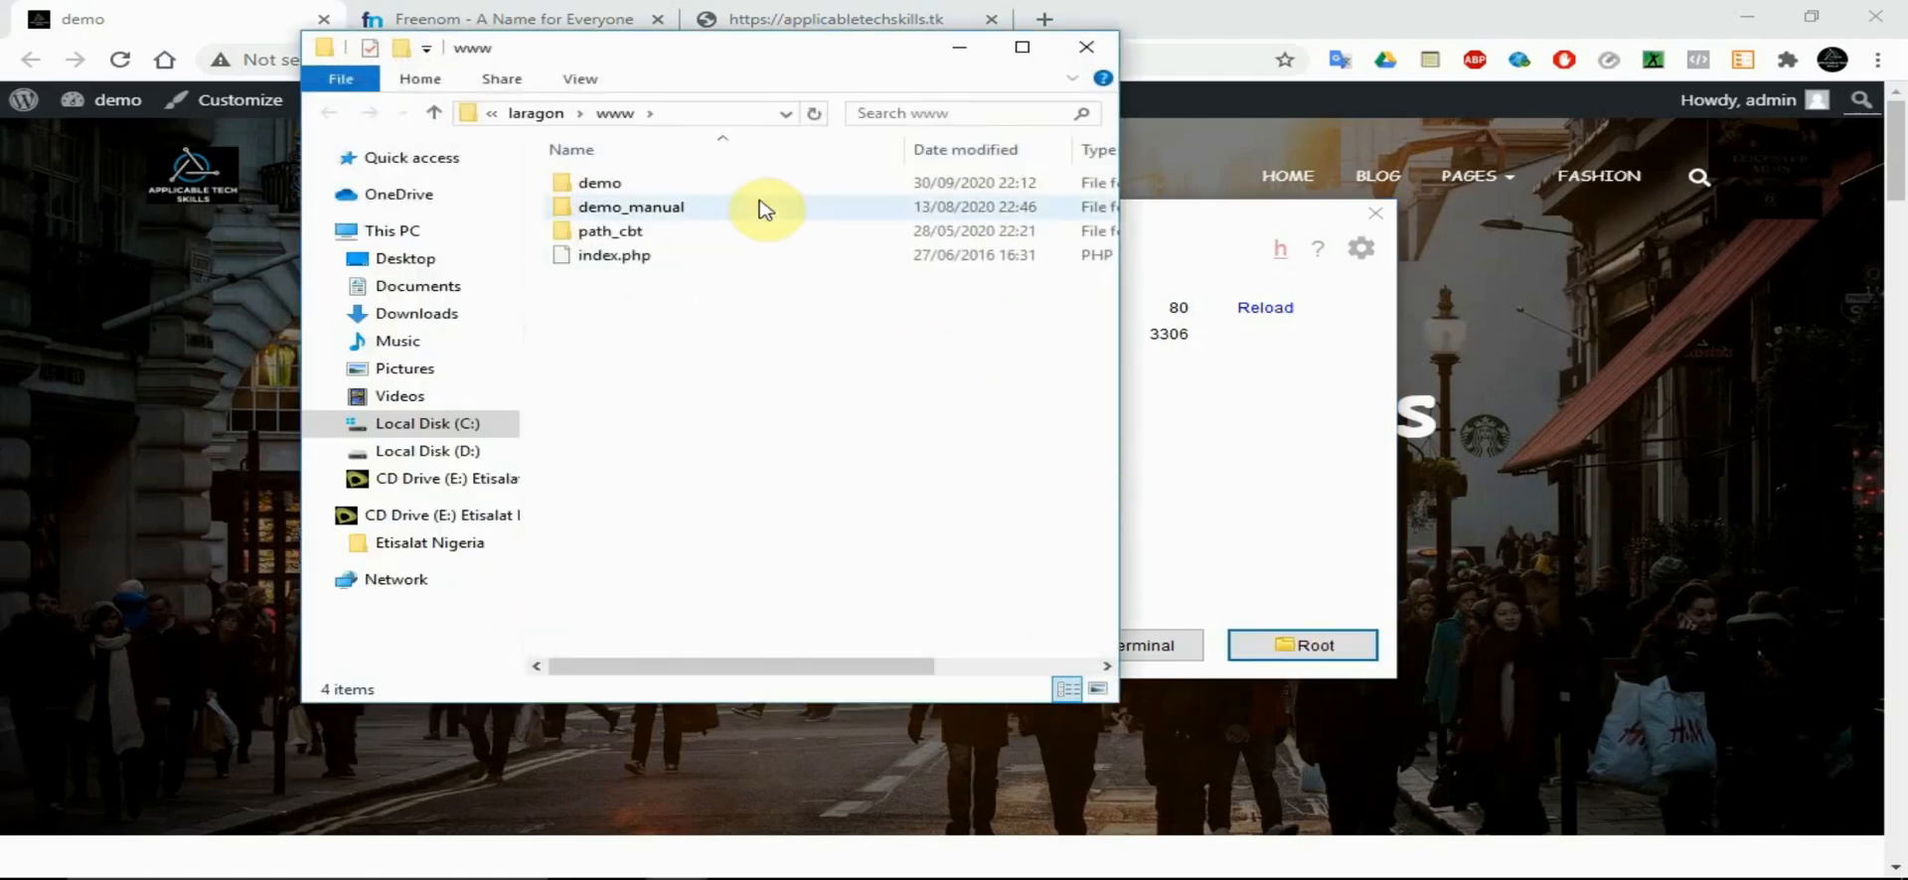
click(651, 180)
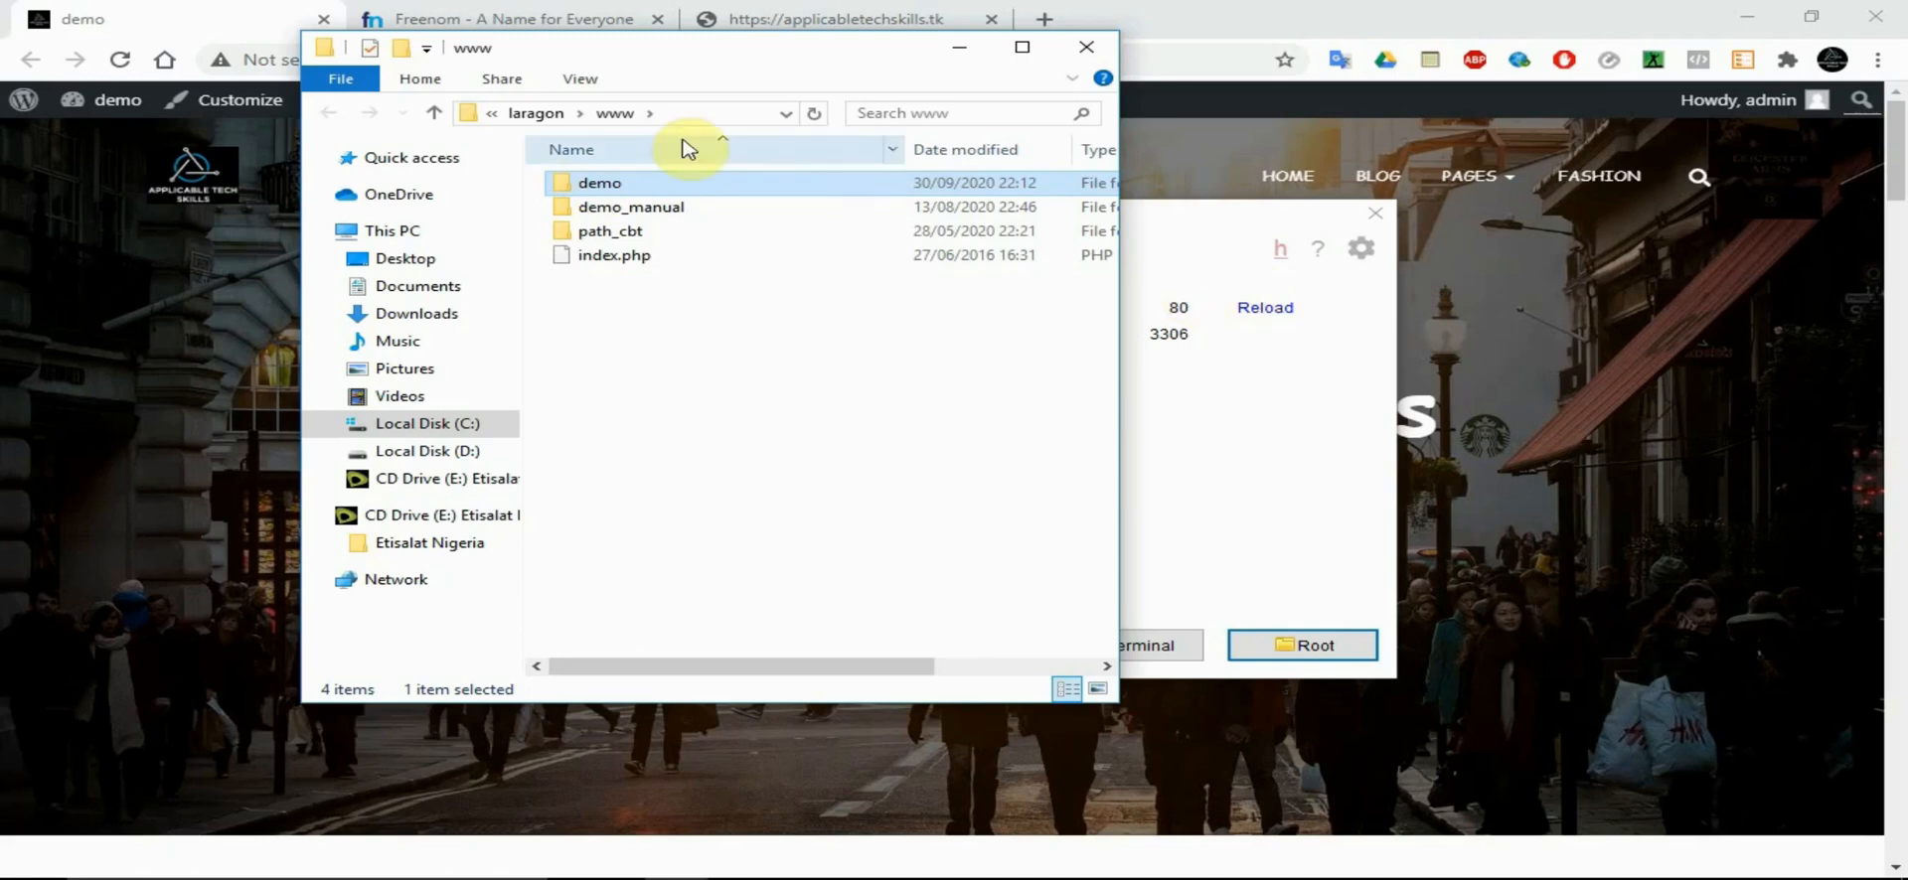
Step: Open the laragon\www\demo folder and select all 21 site files with Ctrl+A
double_click(733, 189)
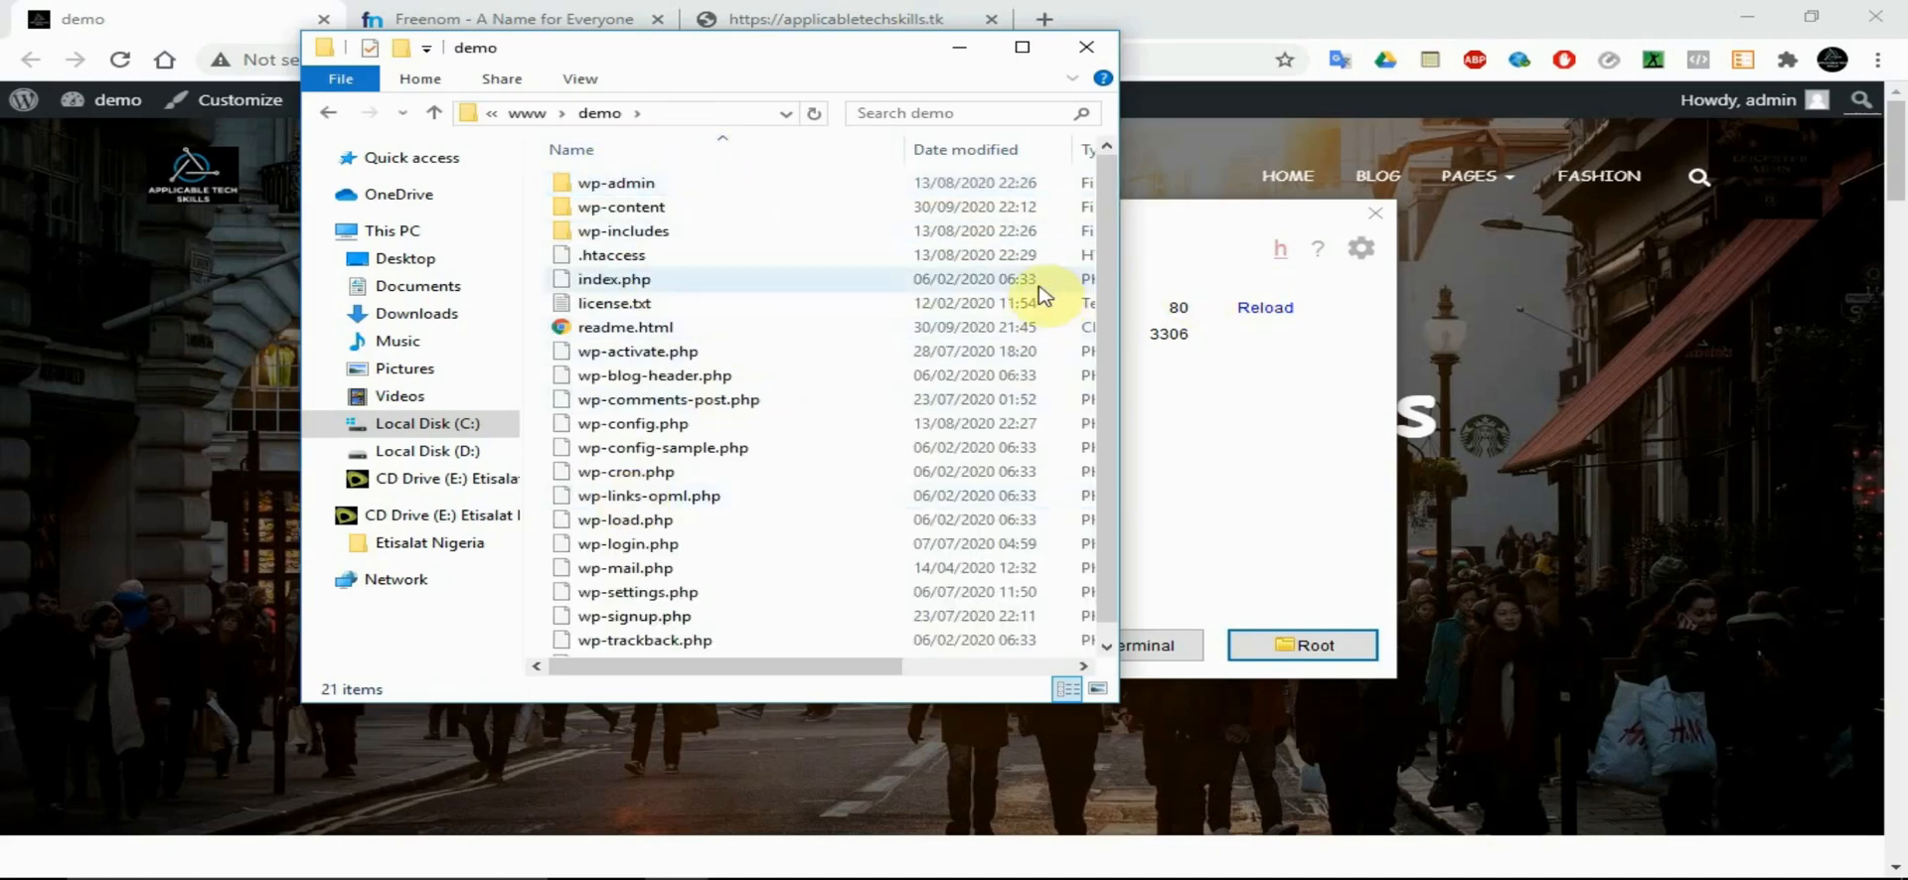
mouse_move(1107, 251)
mouse_down()
mouse_move(1100, 327)
mouse_move(1110, 221)
mouse_up()
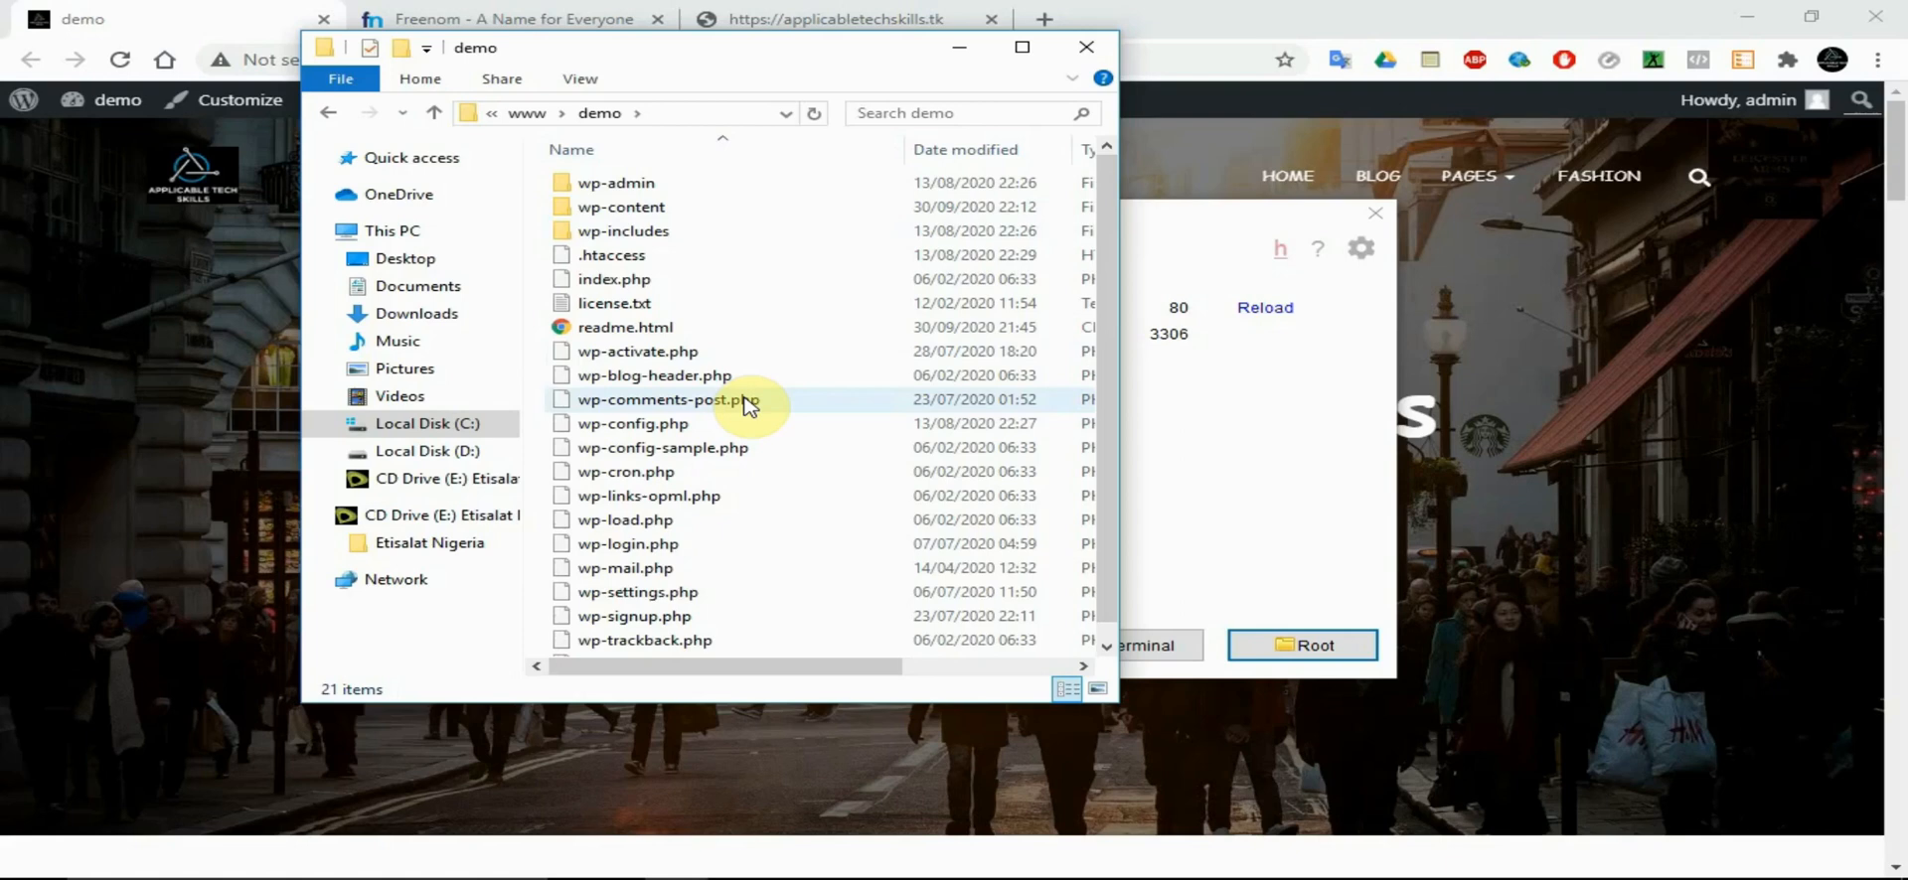
key(ctrl+a)
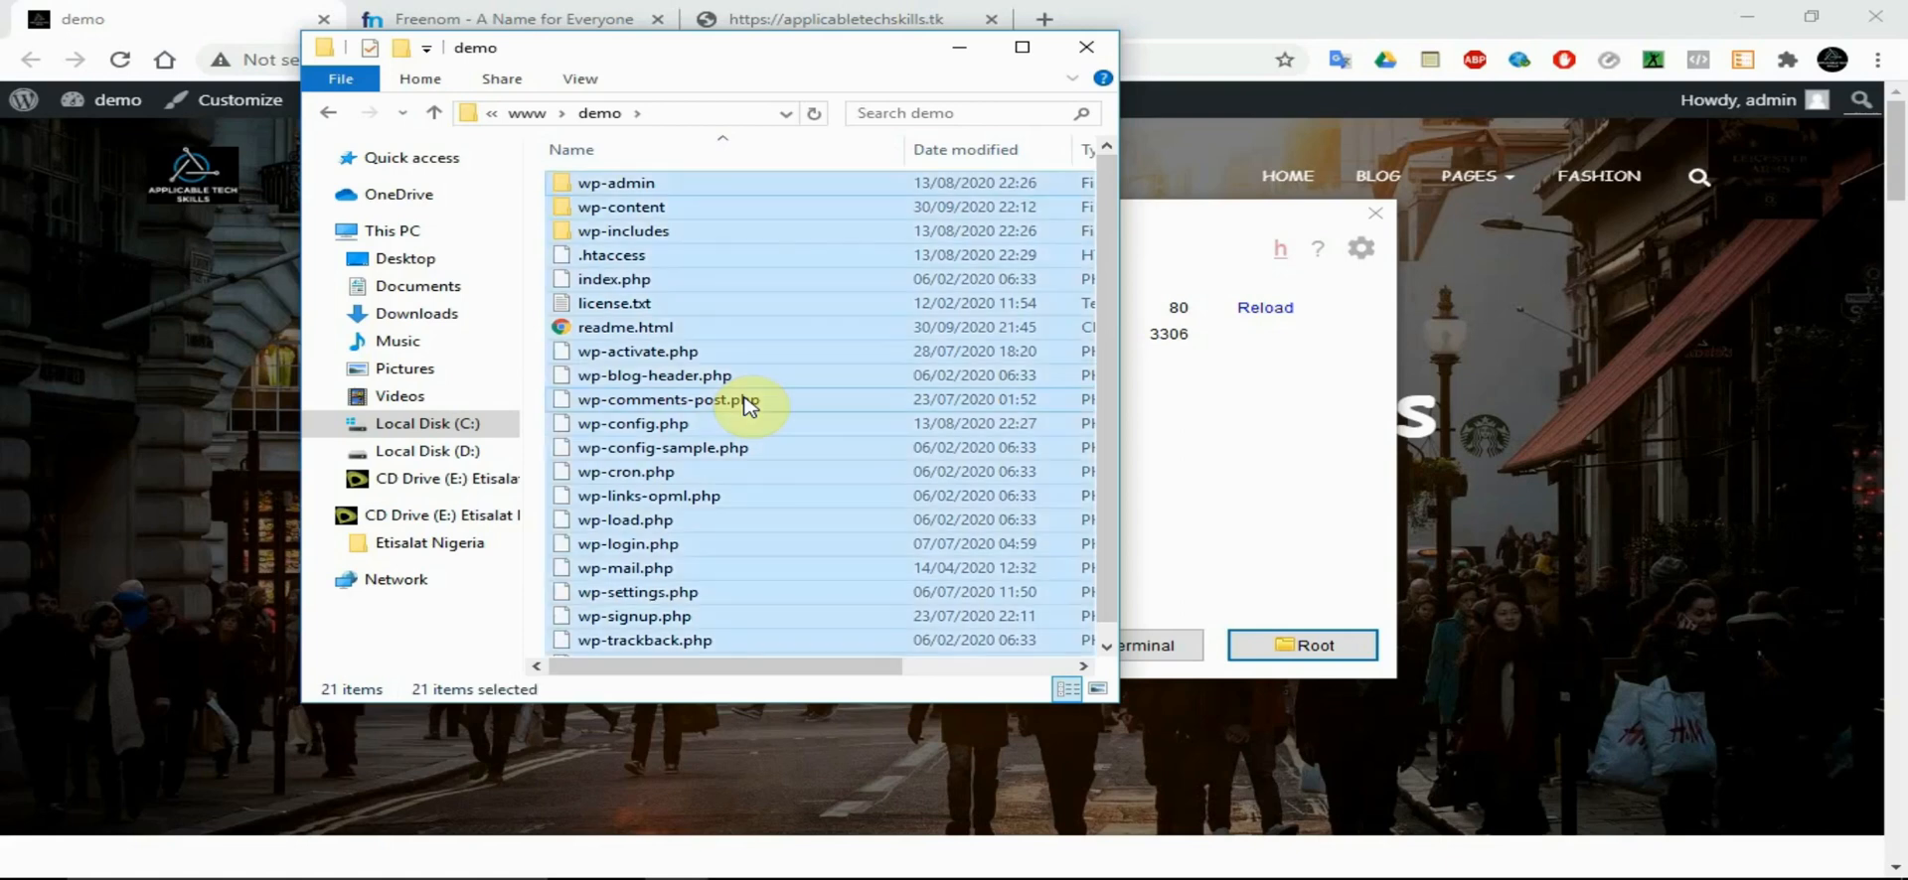
right_click(799, 450)
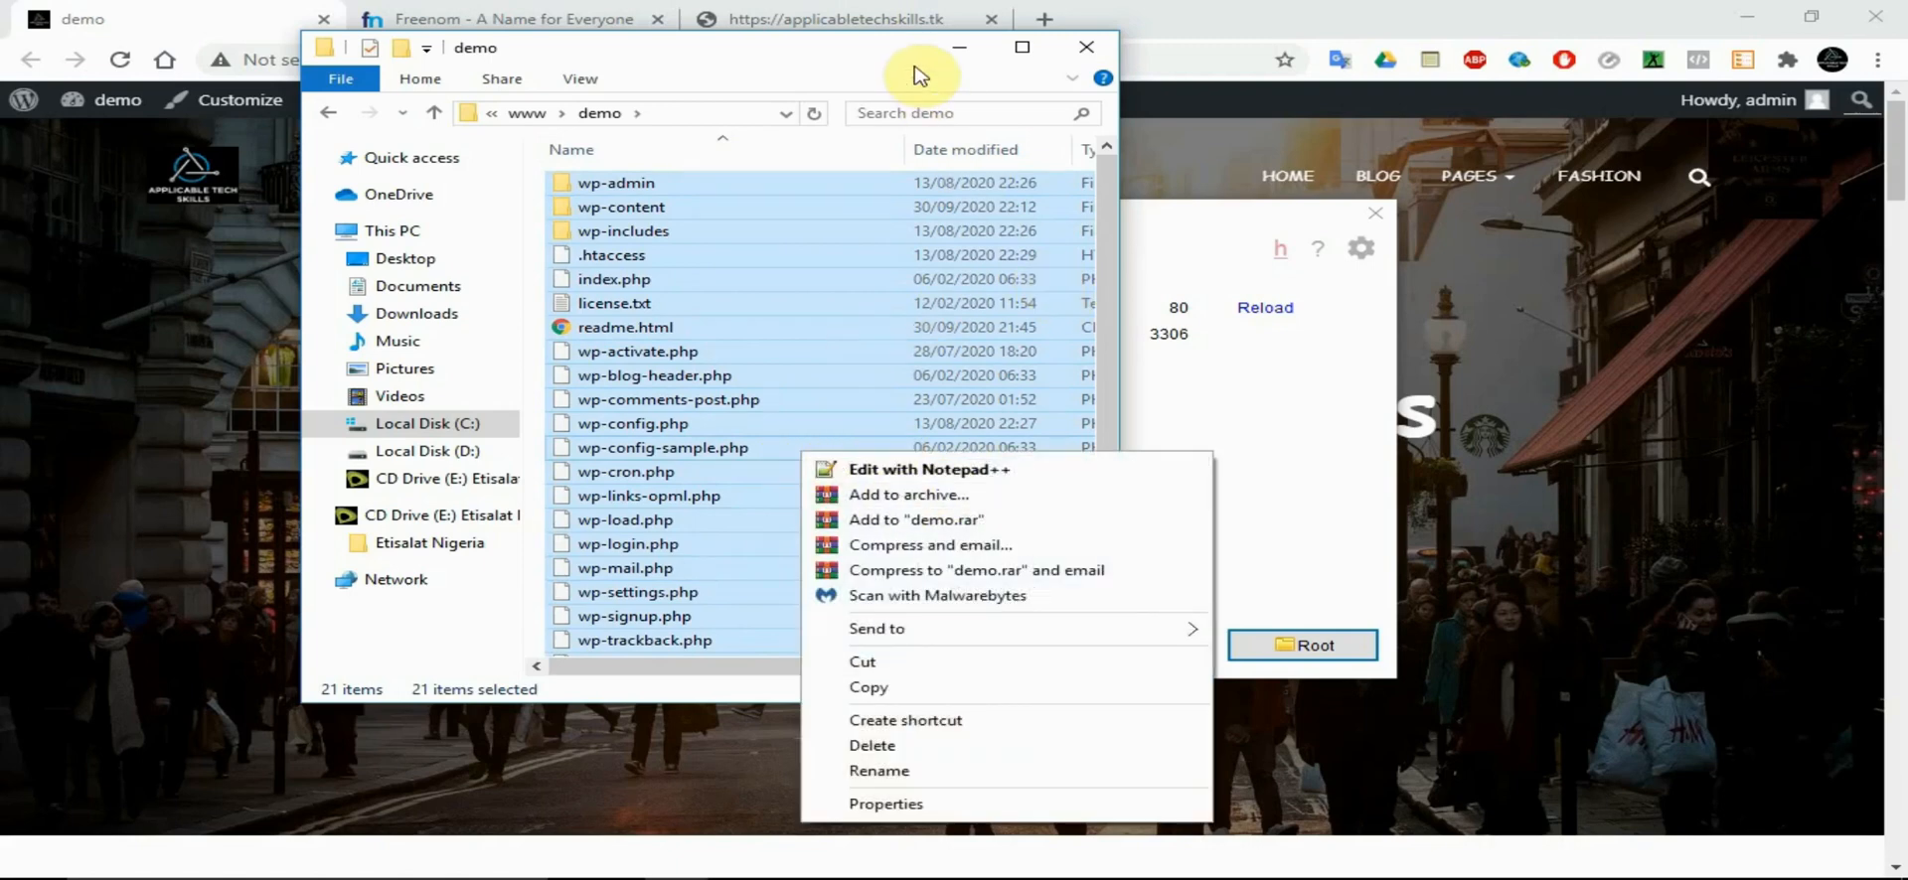
click(852, 69)
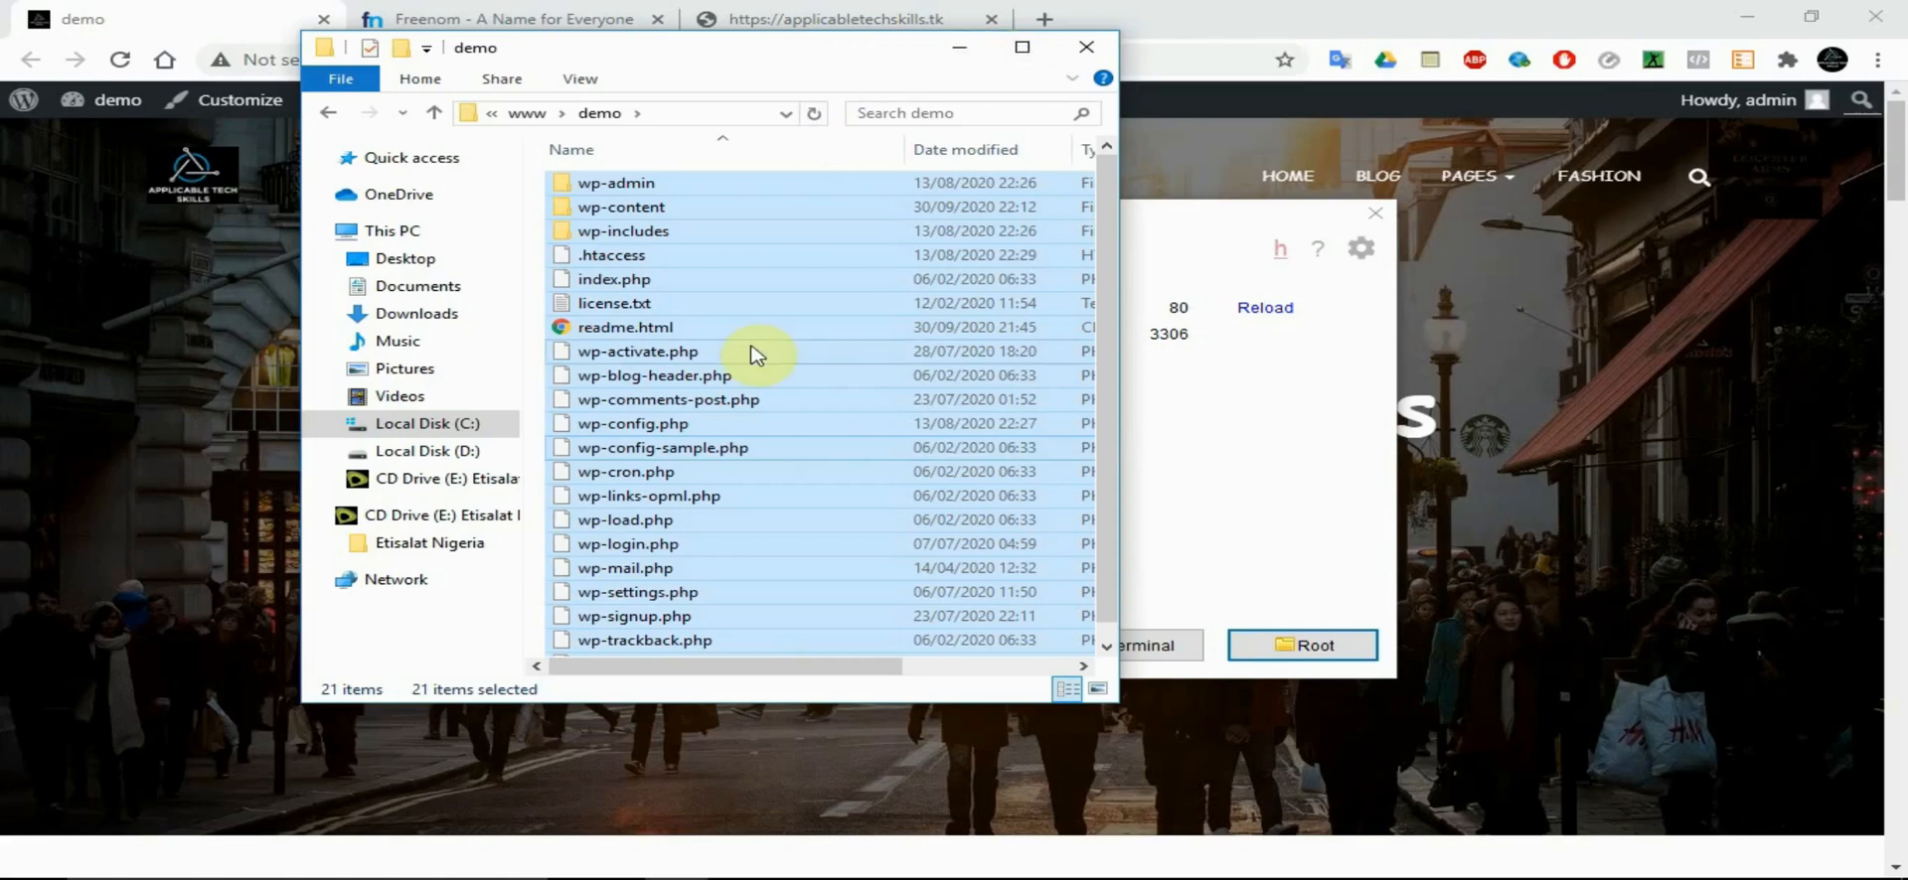
click(1044, 19)
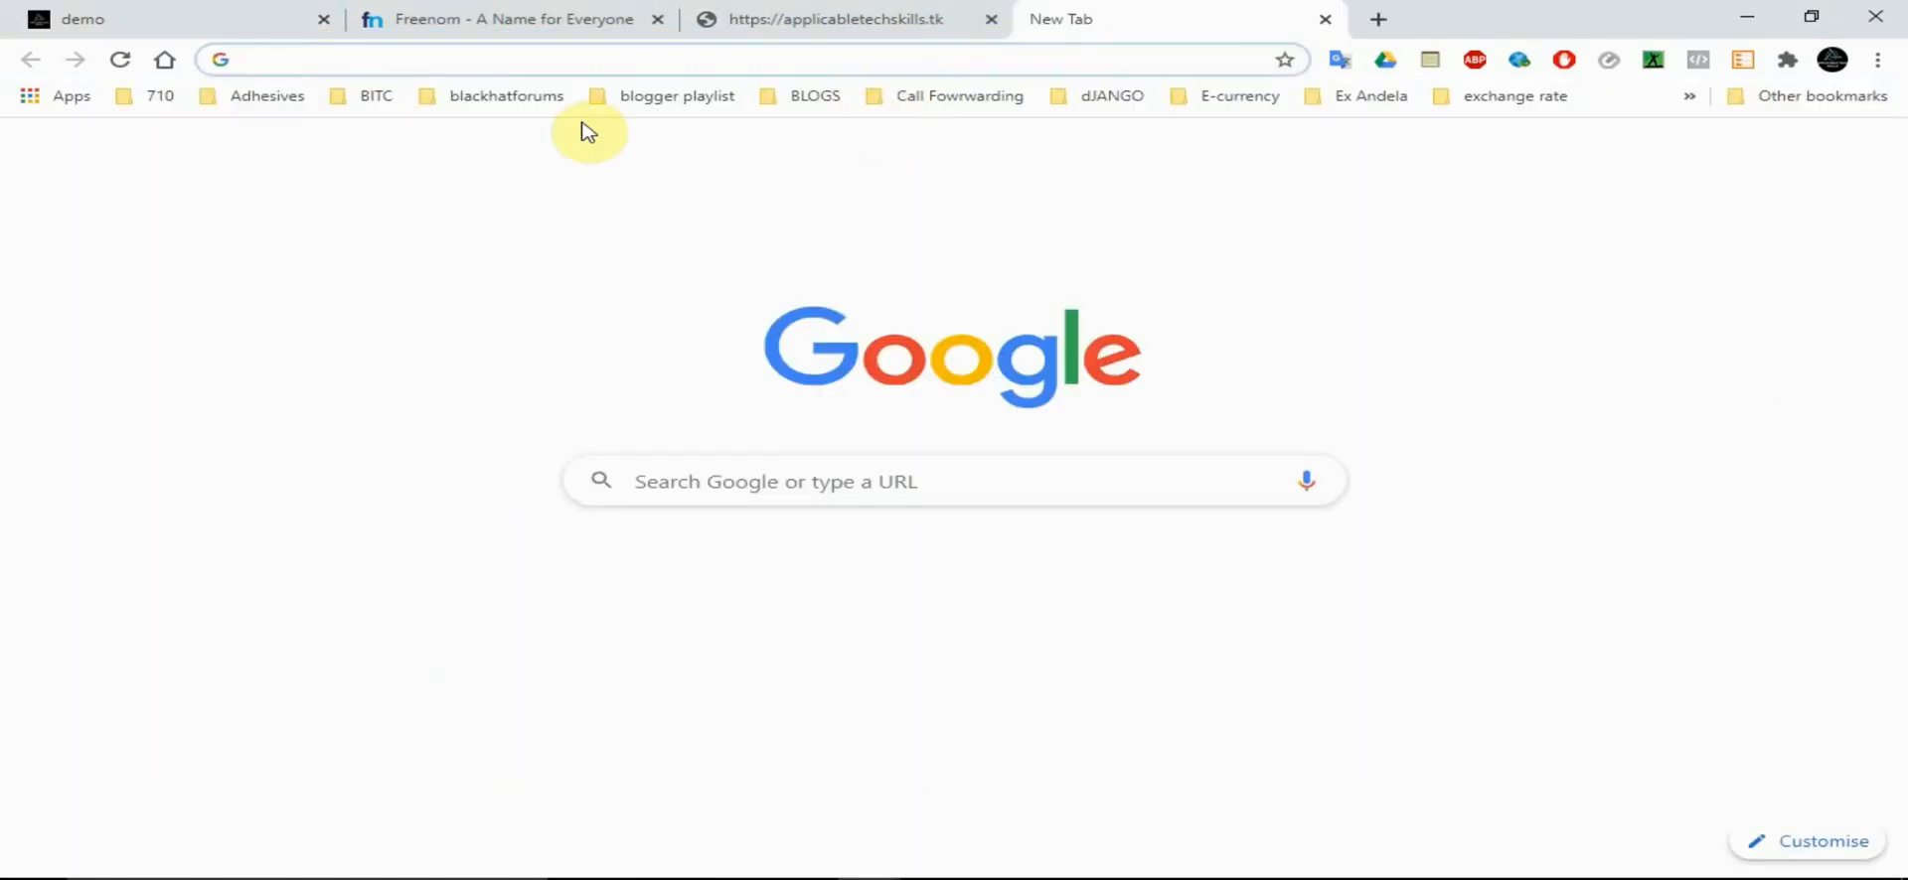
Step: Go to winrar.com to reach the WinRAR 5.91 download page
text(winrar)
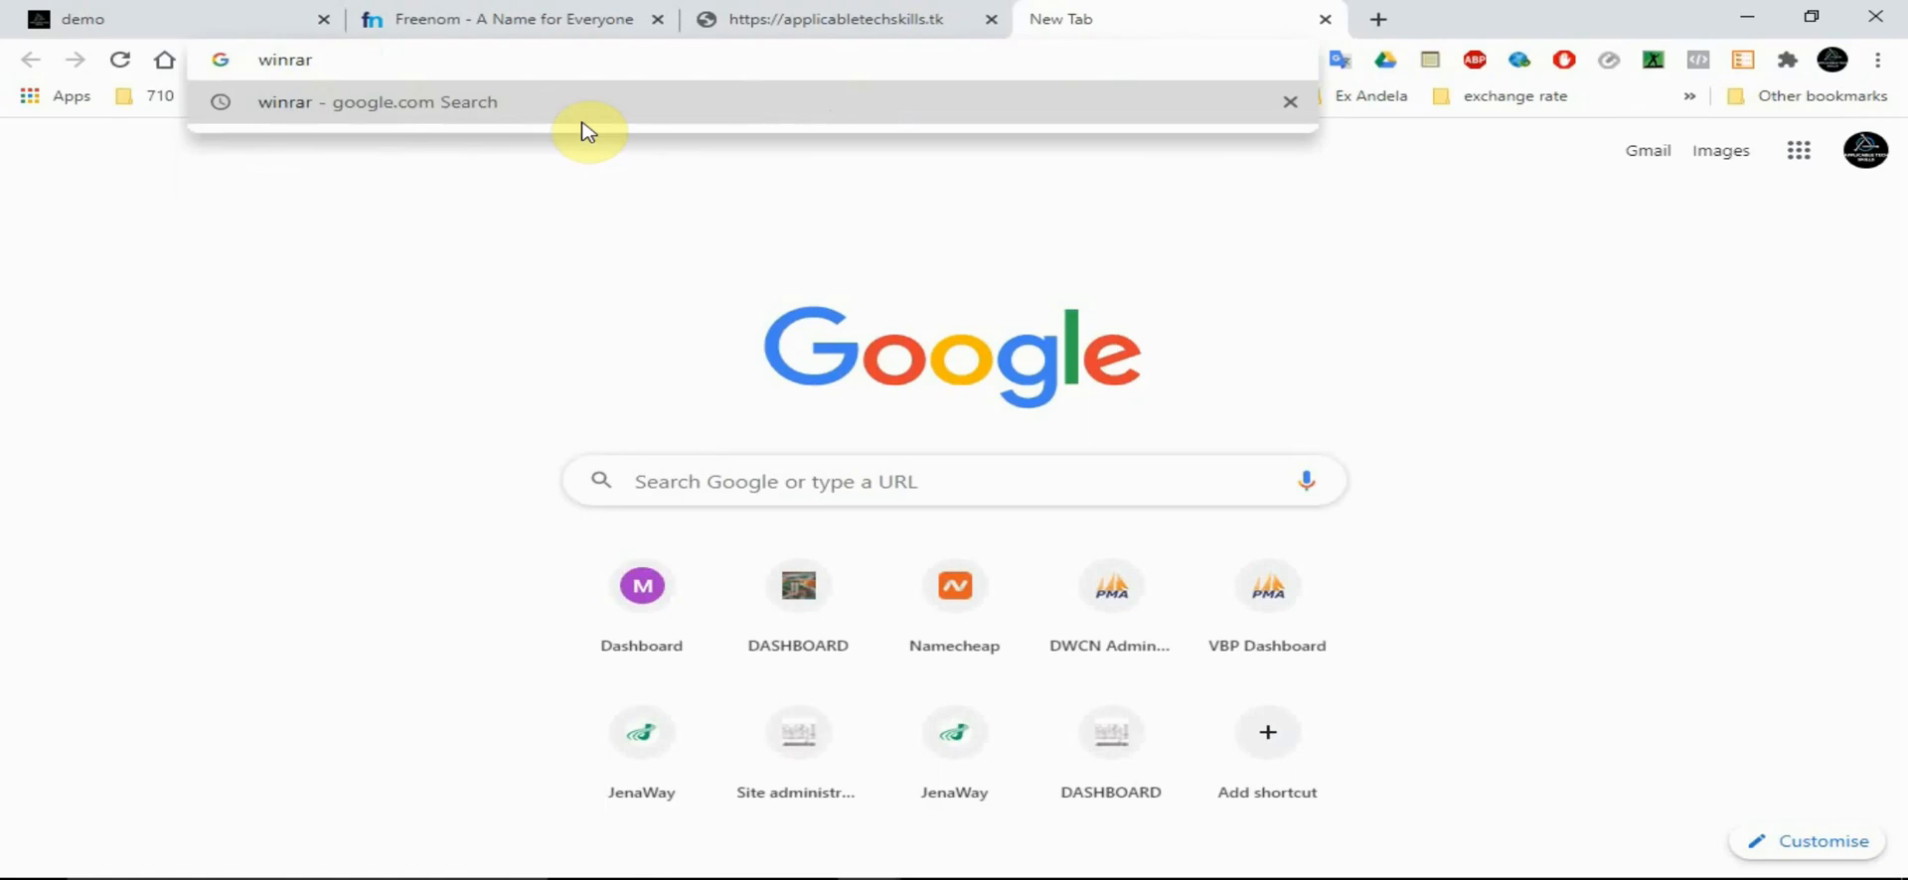
text(.com)
key(Return)
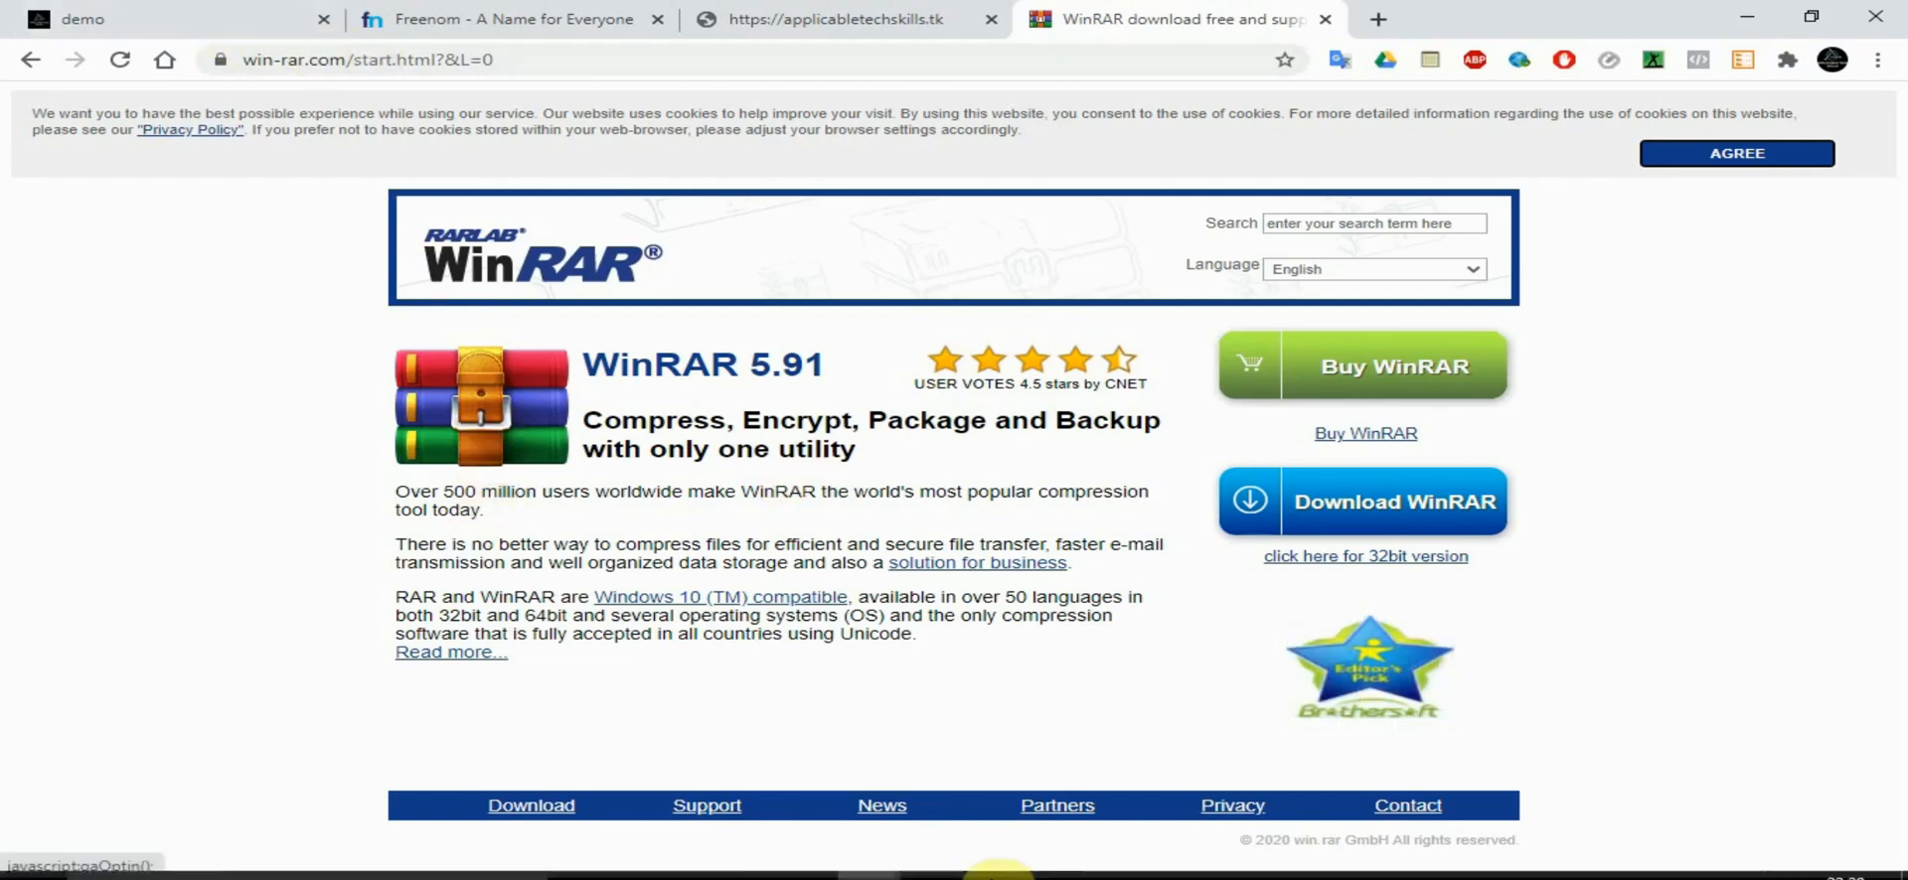
Step: Add the selected demo site files to a ZIP archive named demo.zip using WinRAR
mouse_move(674, 856)
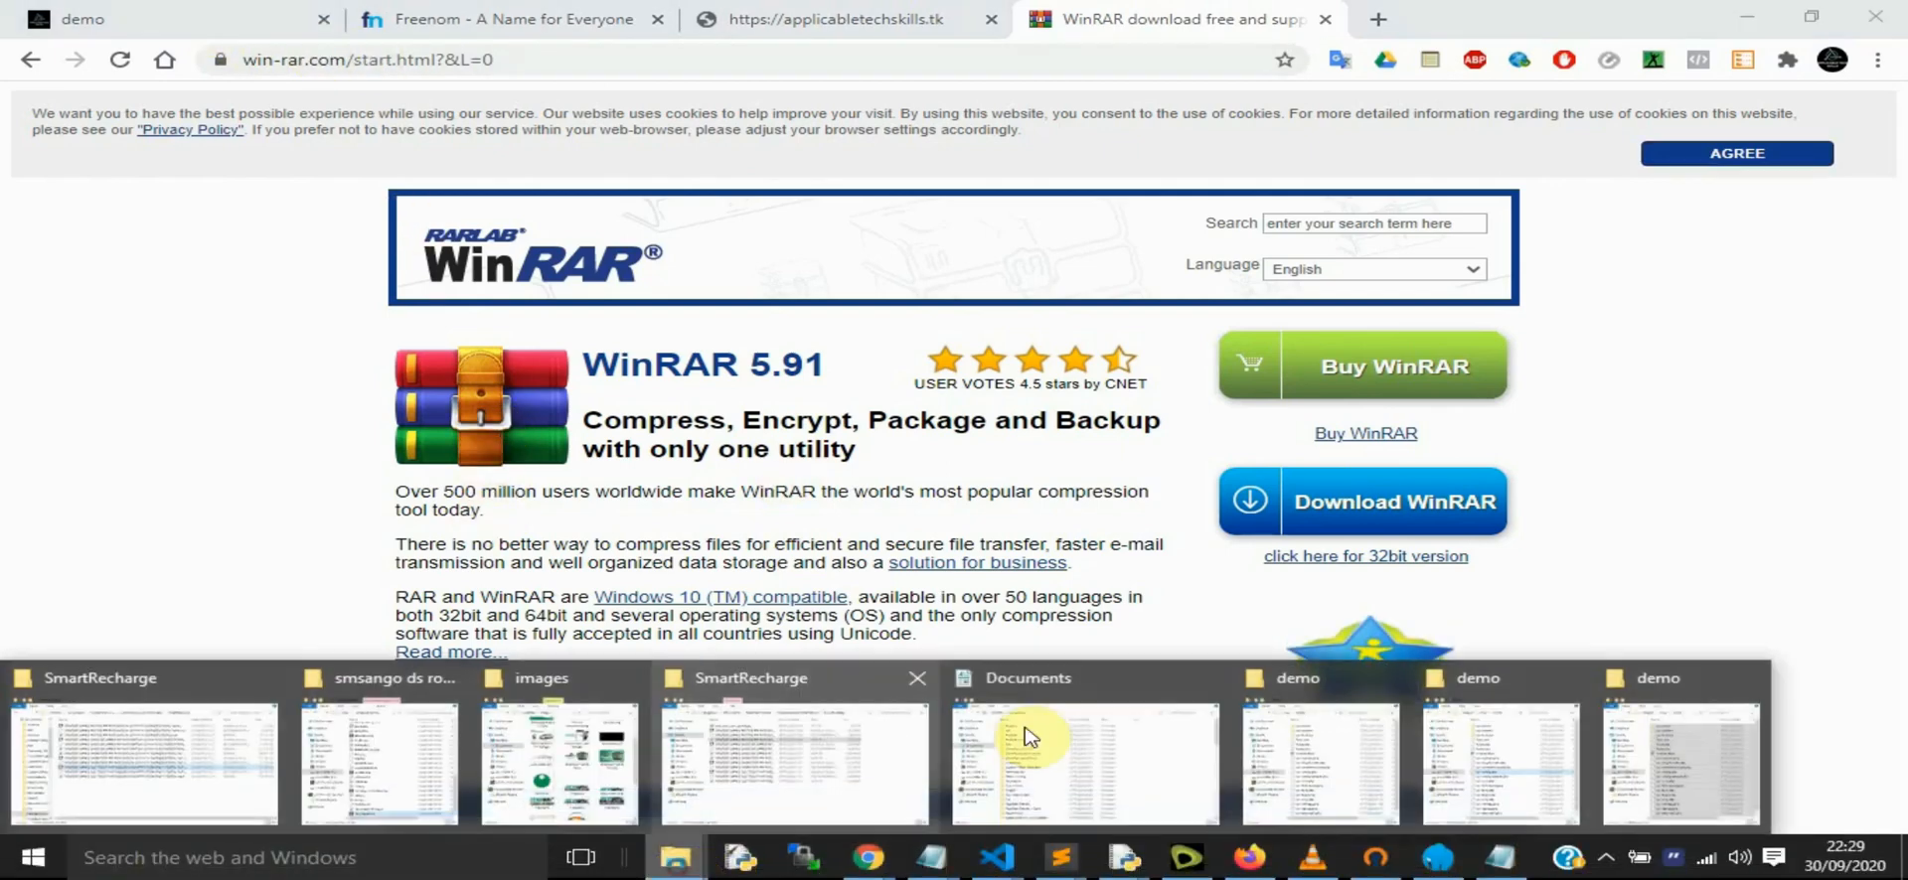
click(1666, 760)
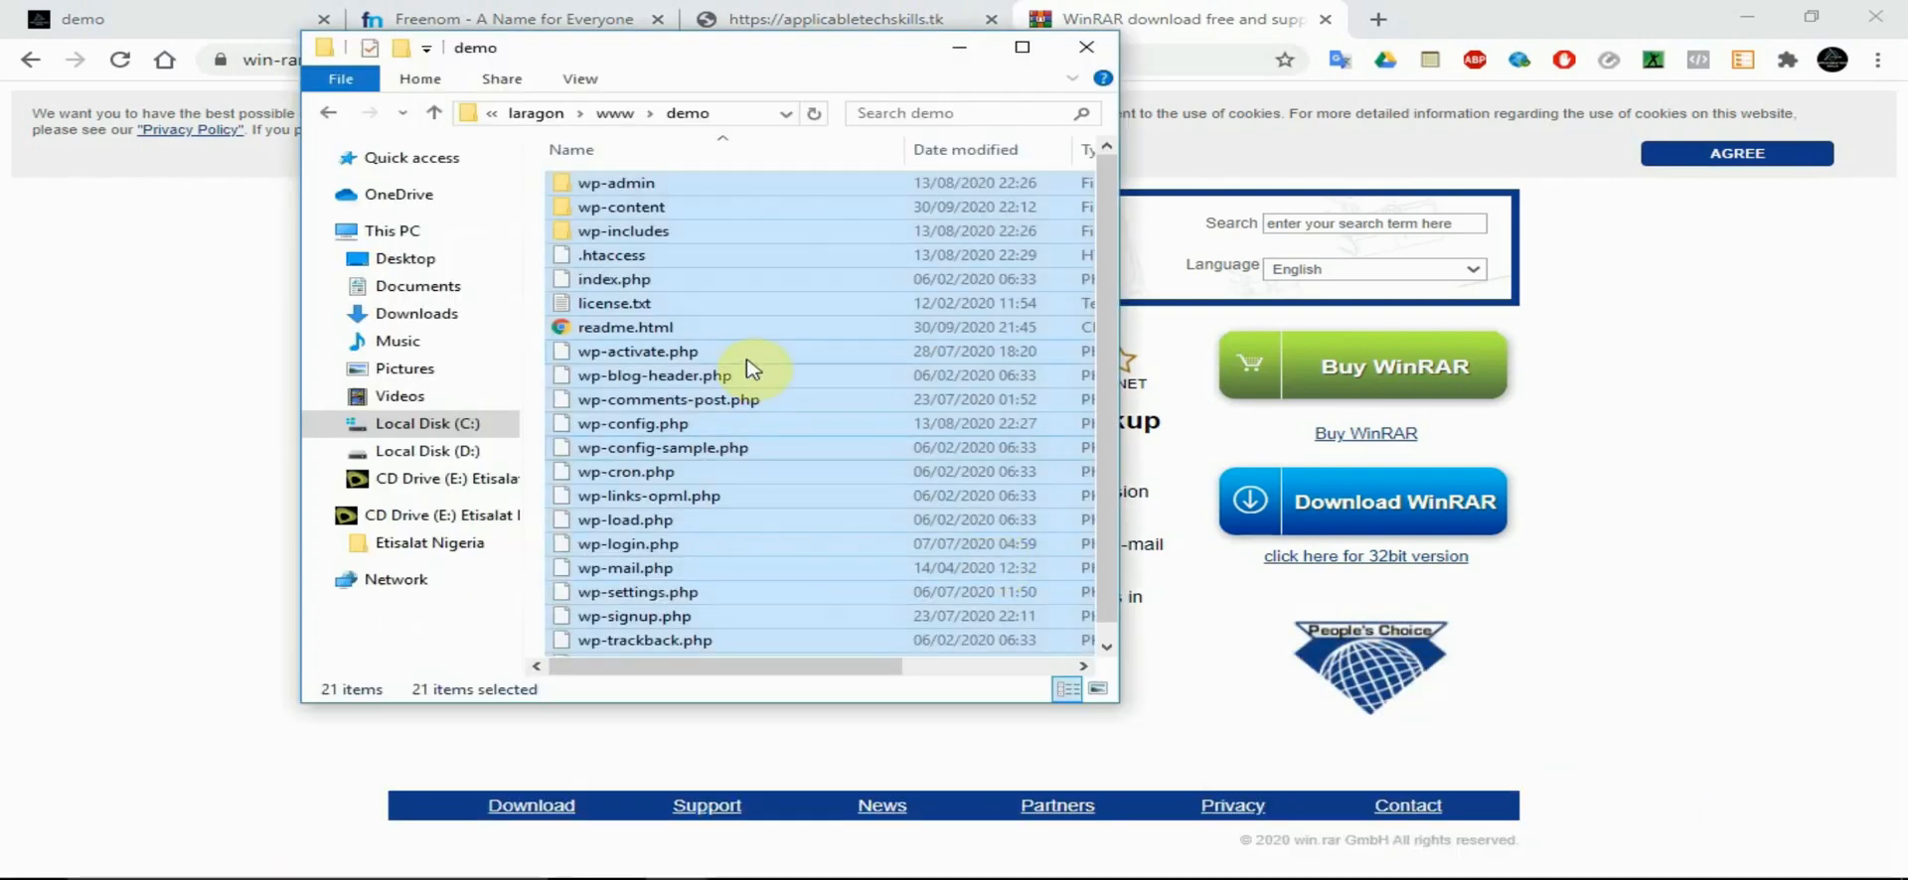
right_click(721, 289)
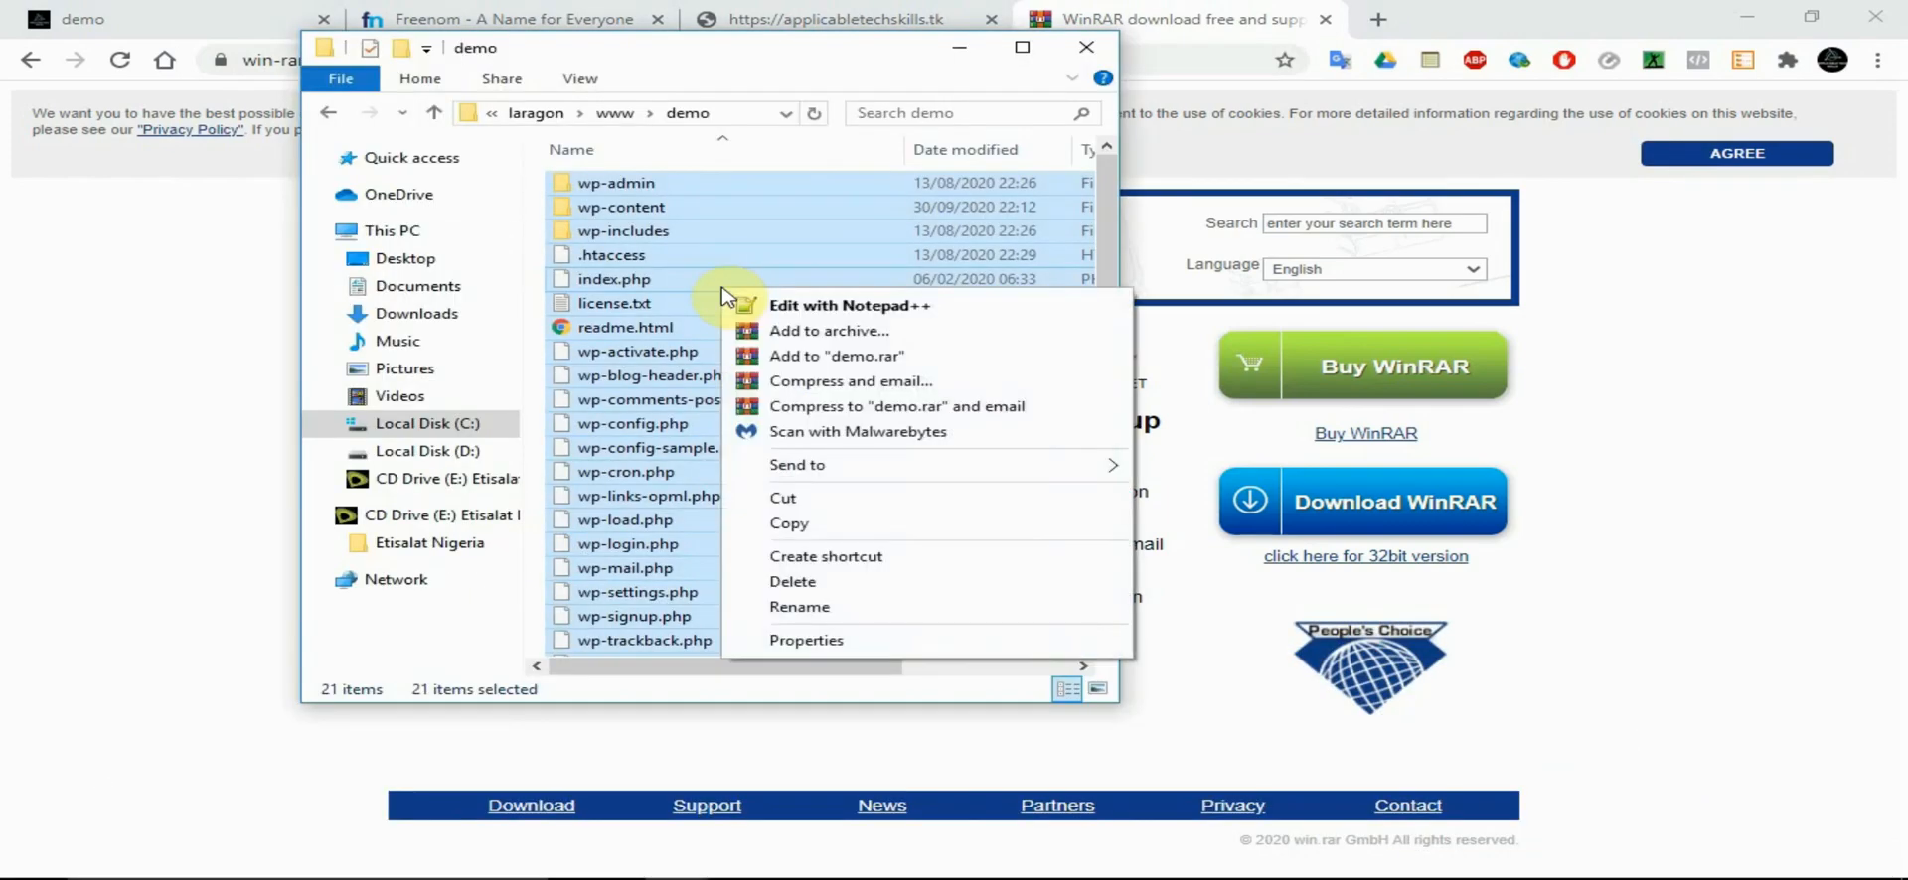
click(836, 338)
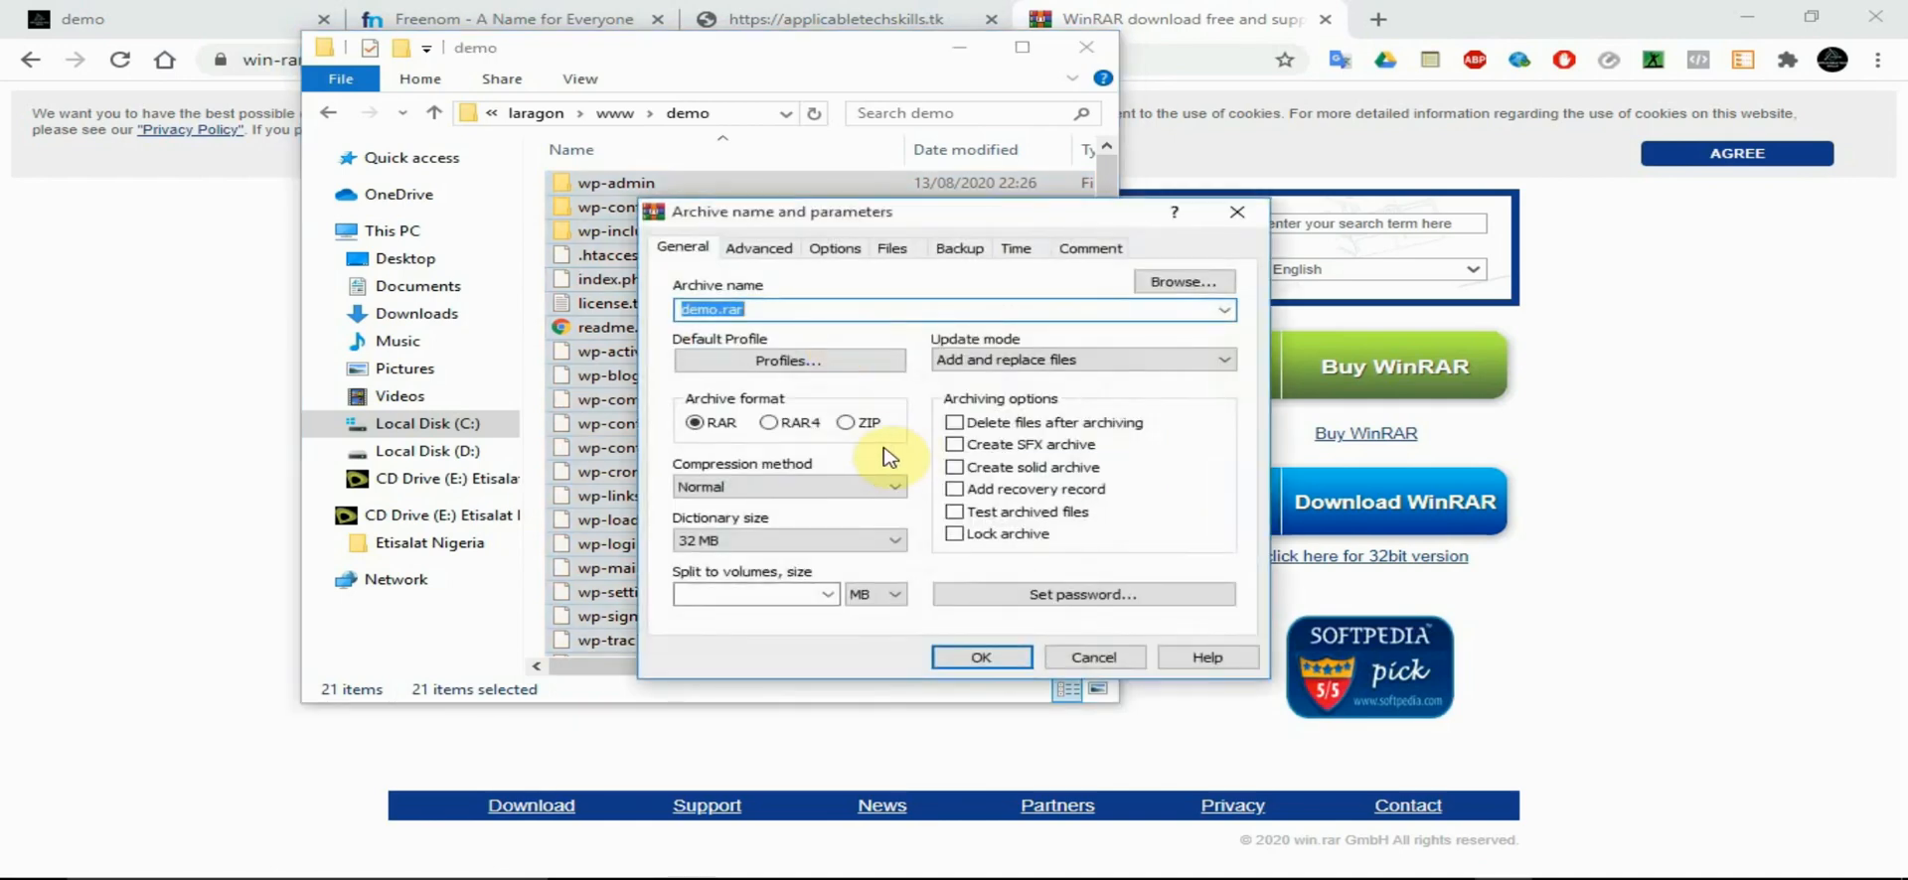
click(856, 427)
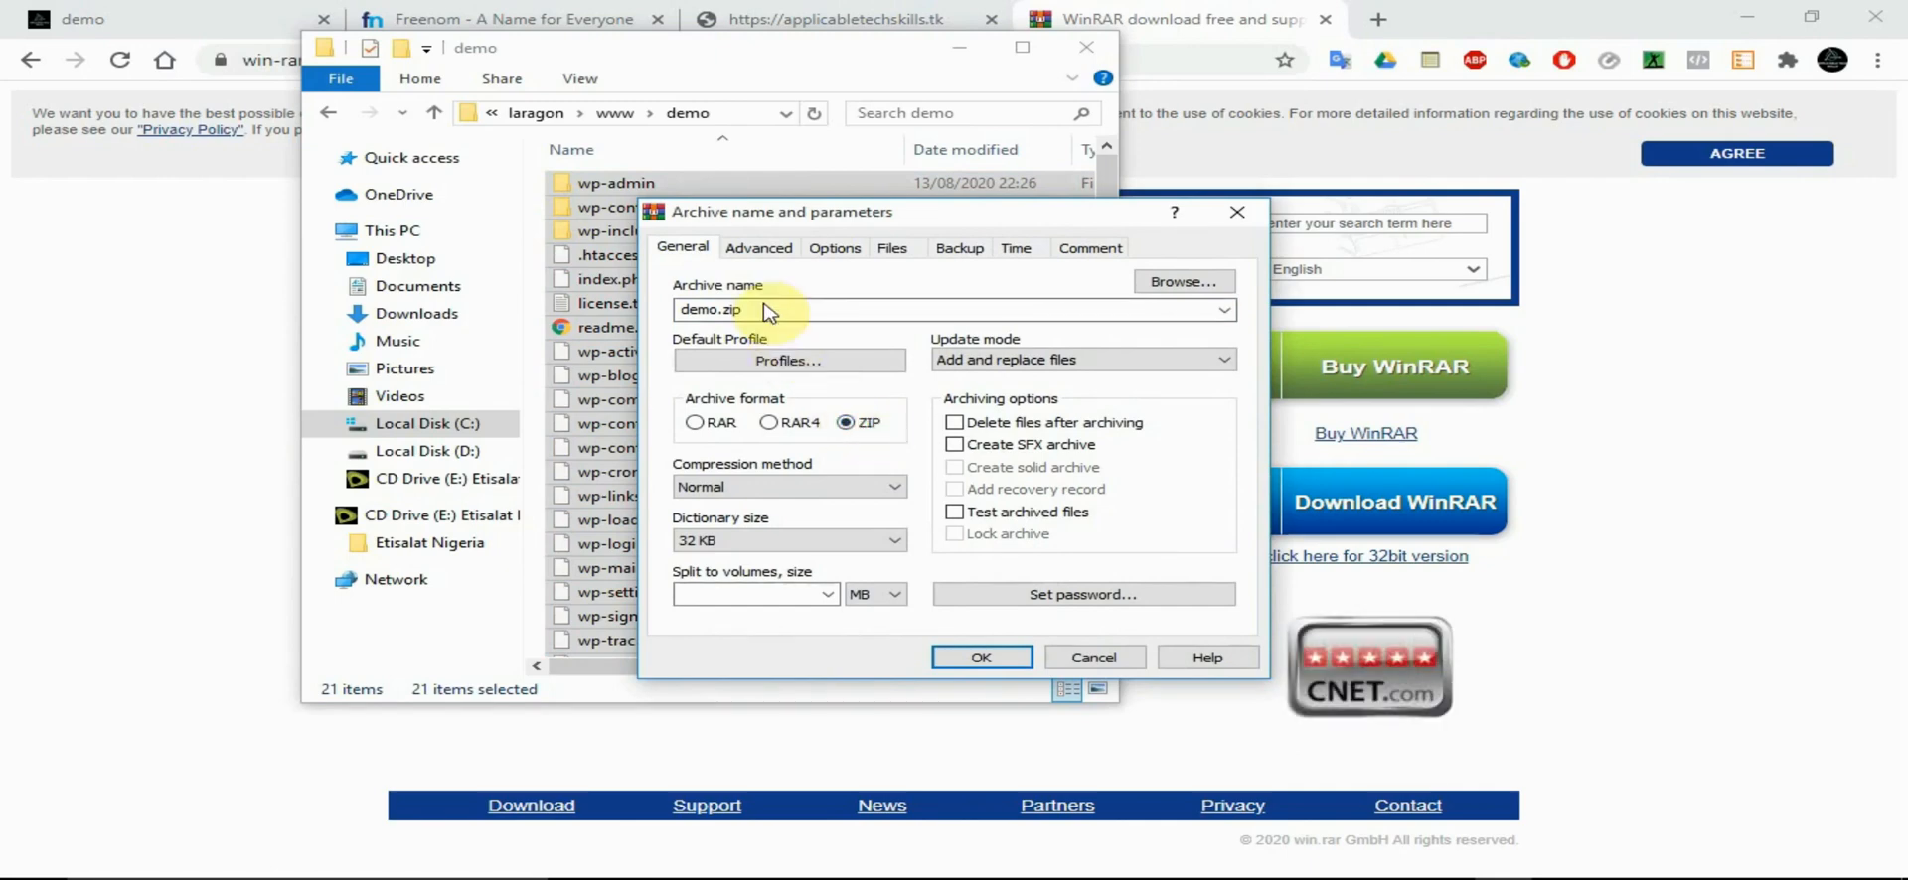
drag(749, 220, 1015, 154)
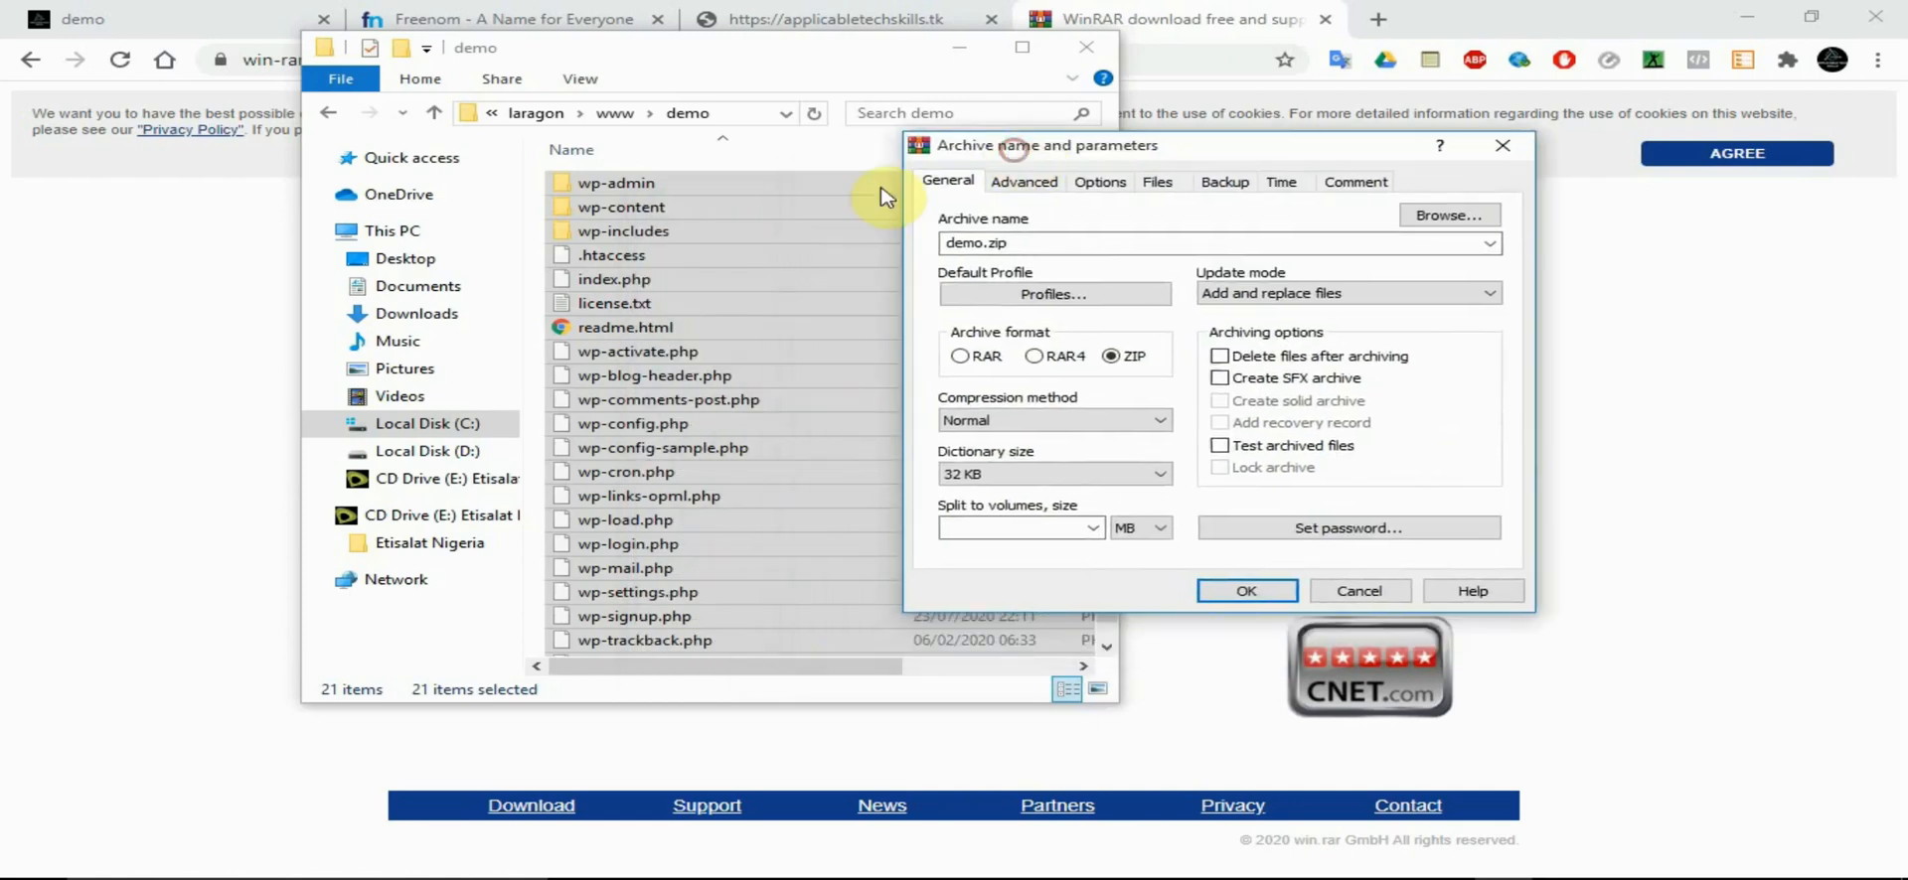
click(1232, 592)
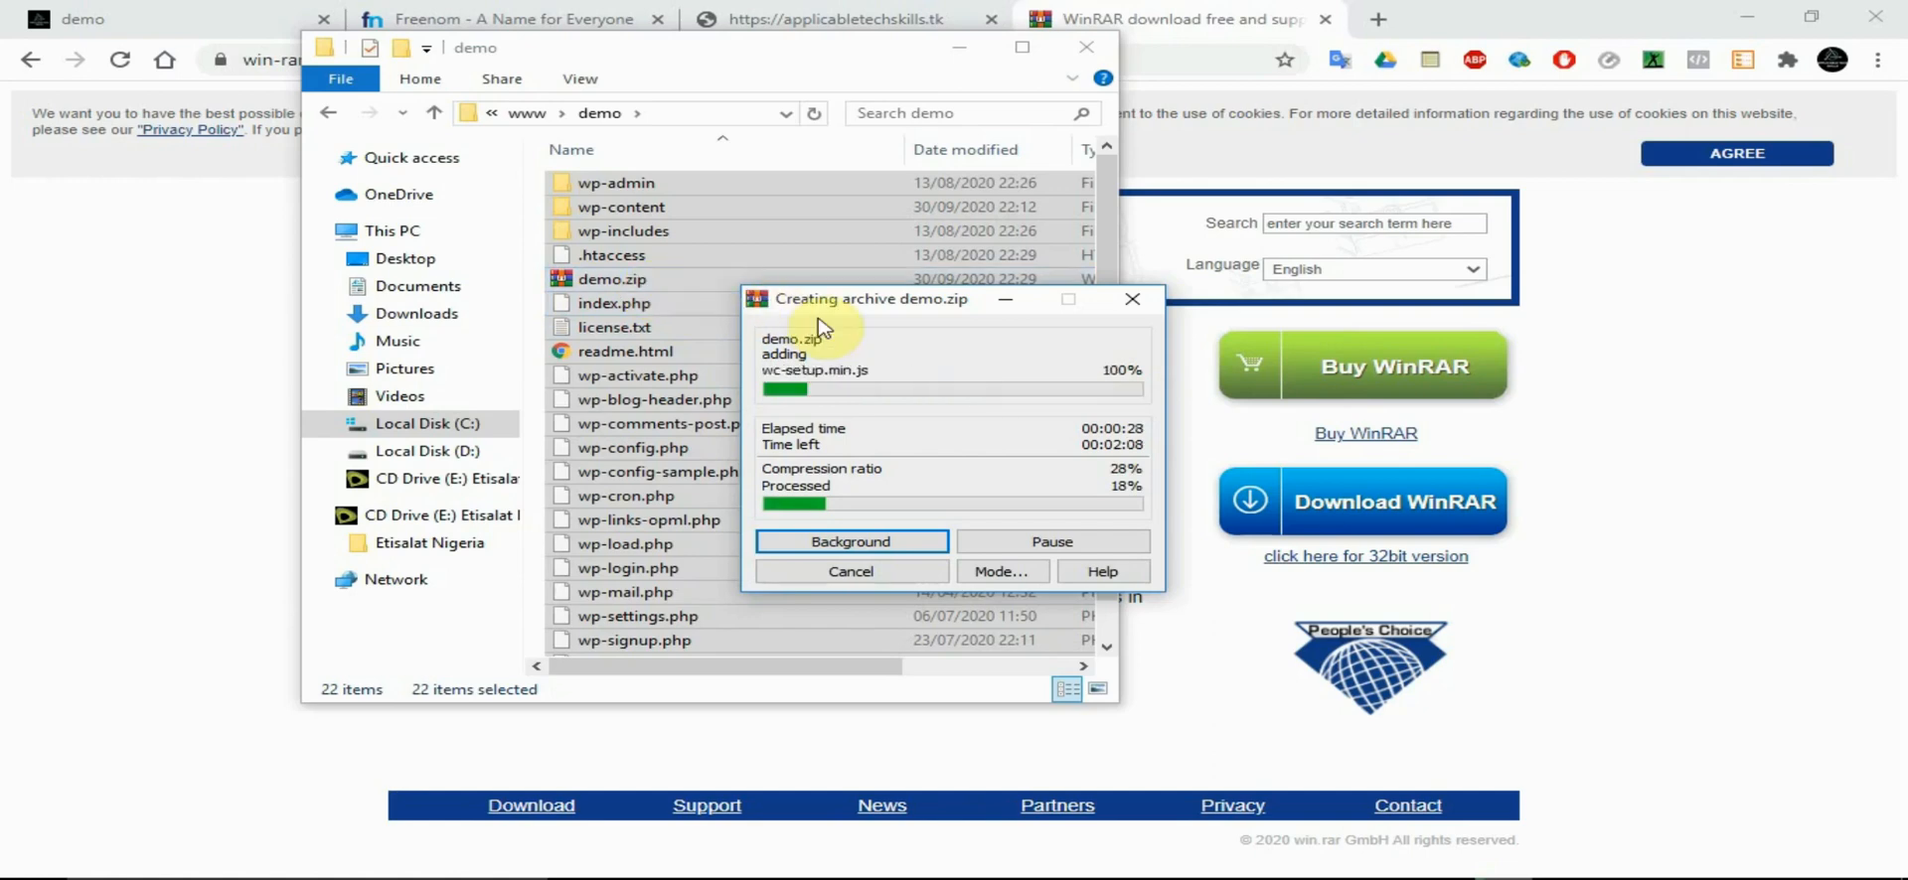
Step: Rearrange the progress and folder windows to watch demo.zip appear with its type and size
drag(1048, 288, 1685, 256)
click(1121, 248)
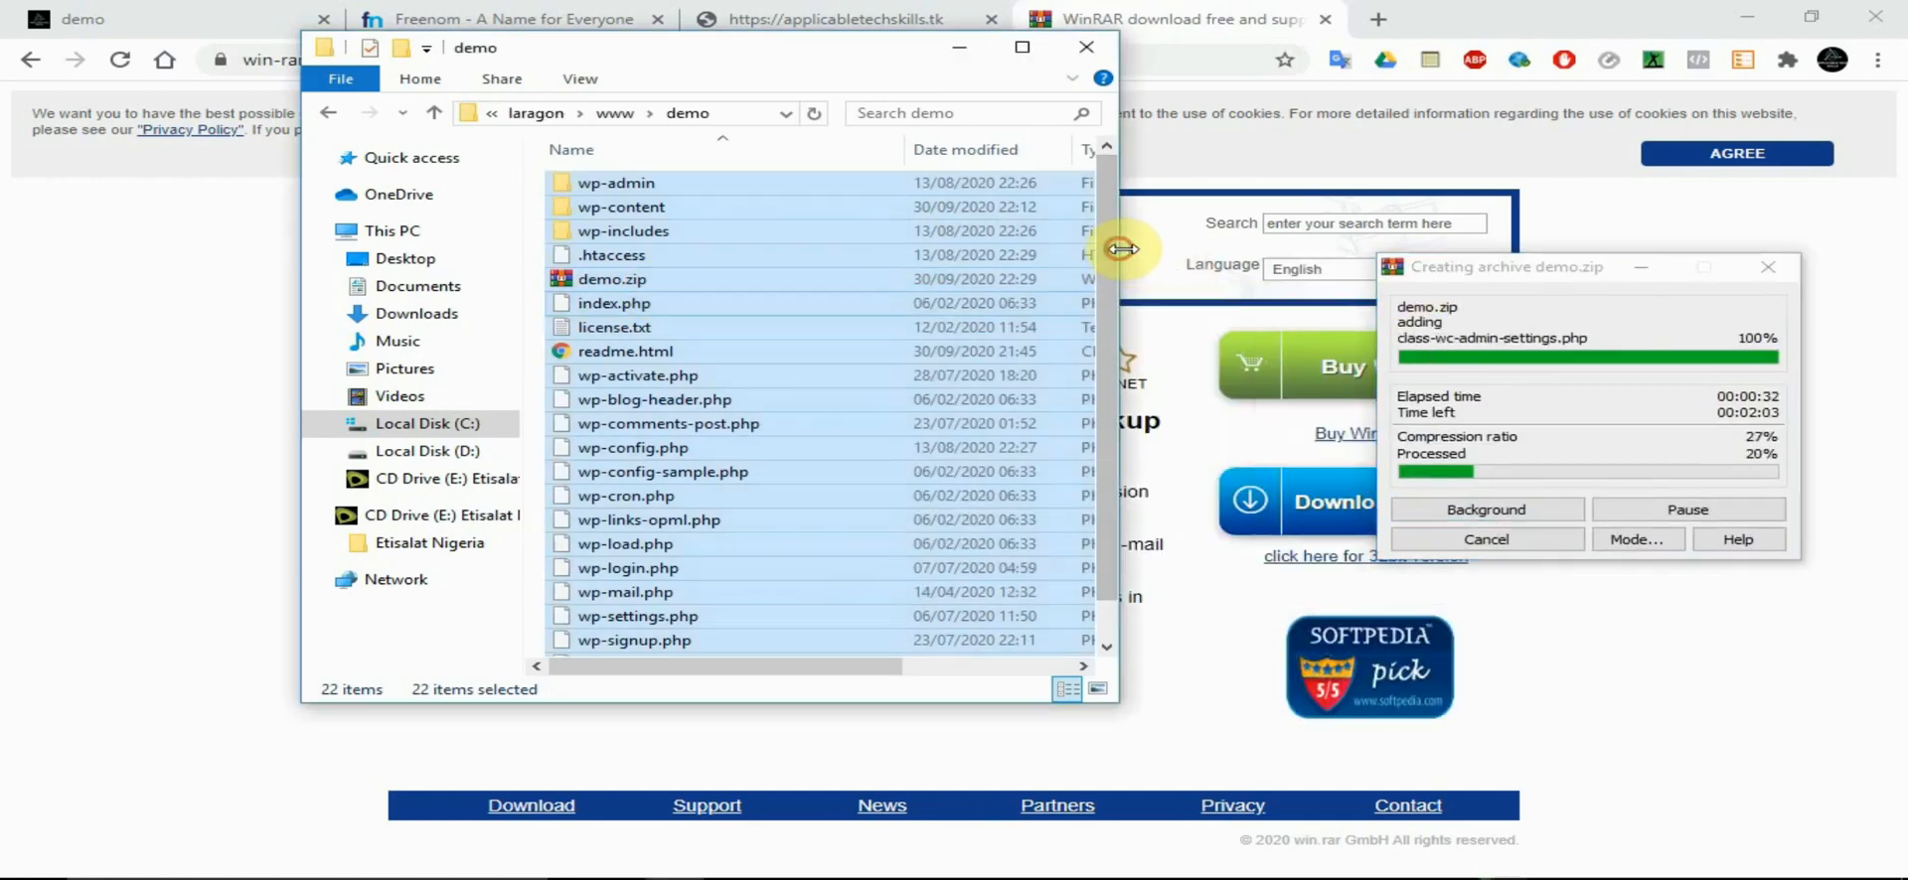
drag(1120, 248, 1438, 234)
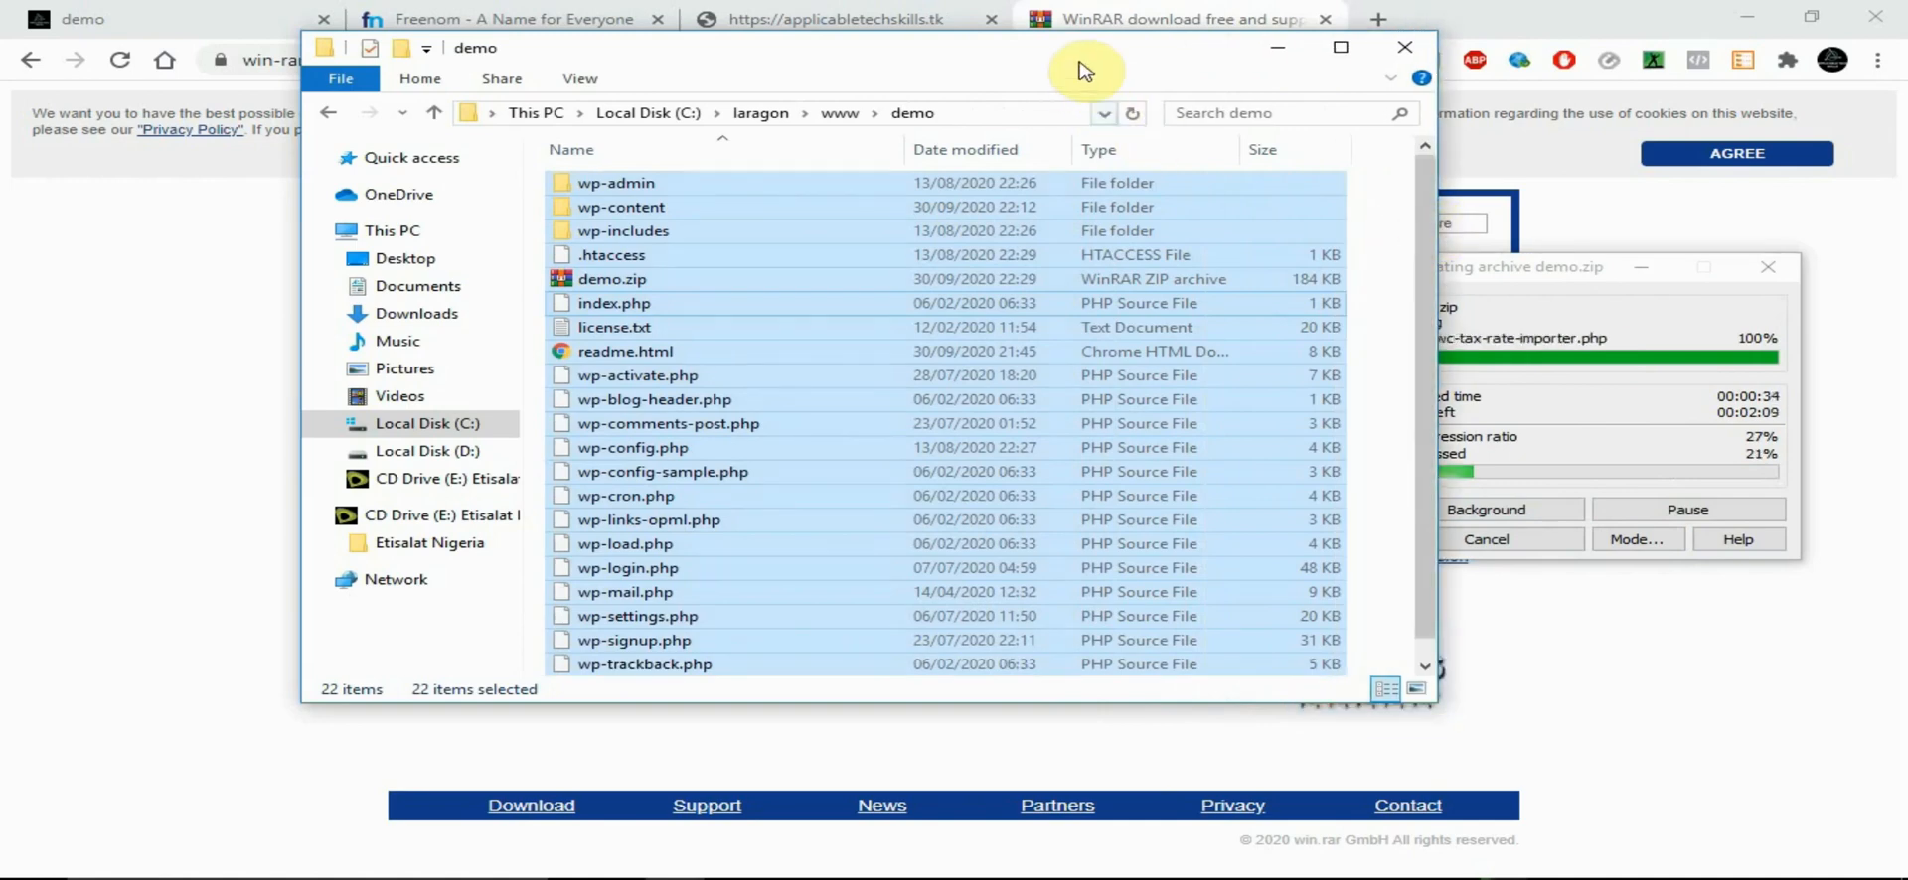
drag(1083, 70, 848, 64)
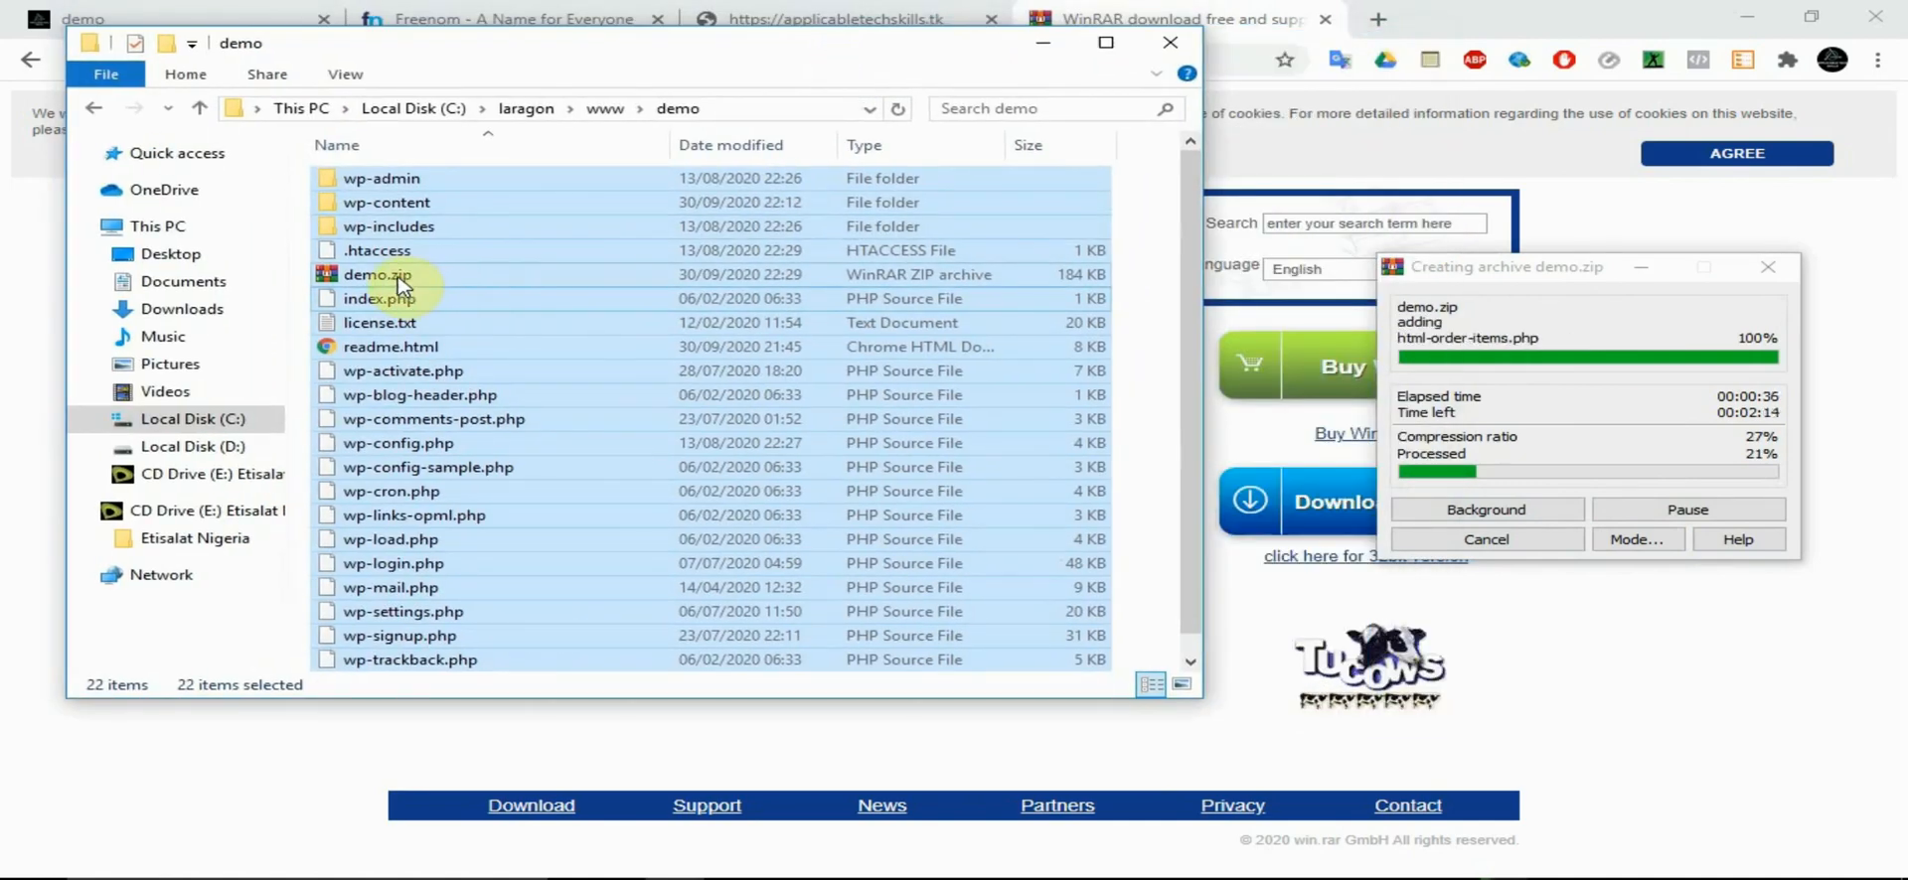
click(353, 283)
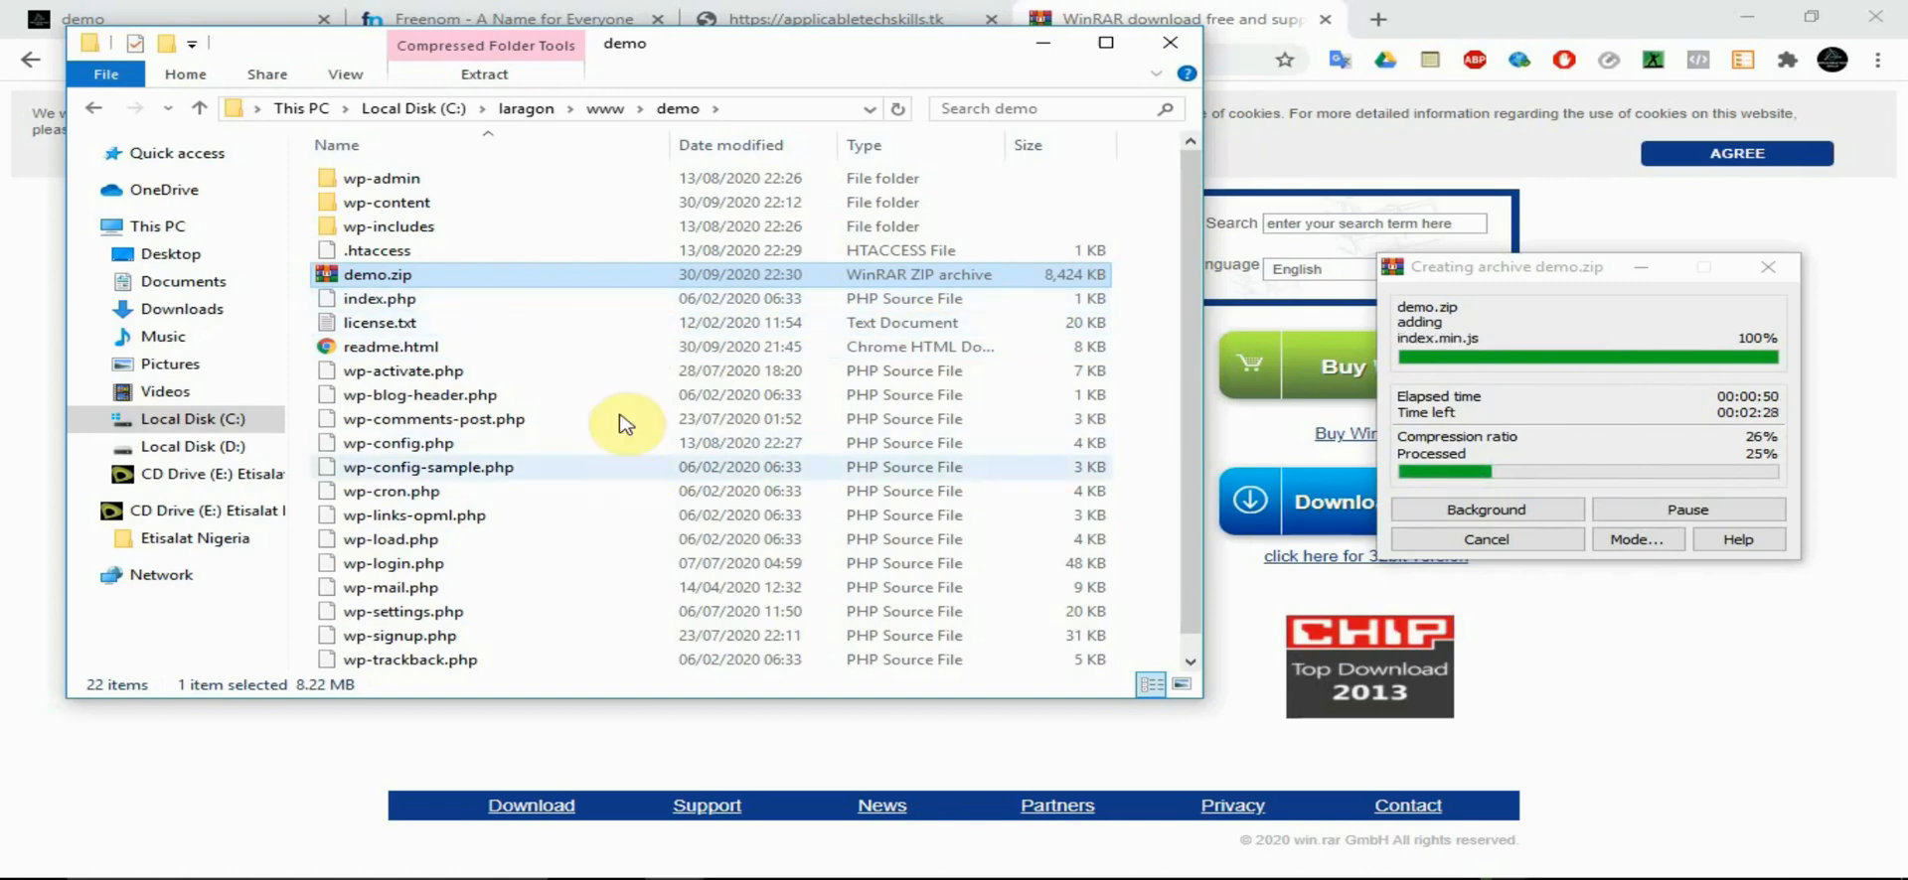
drag(1550, 268, 1158, 232)
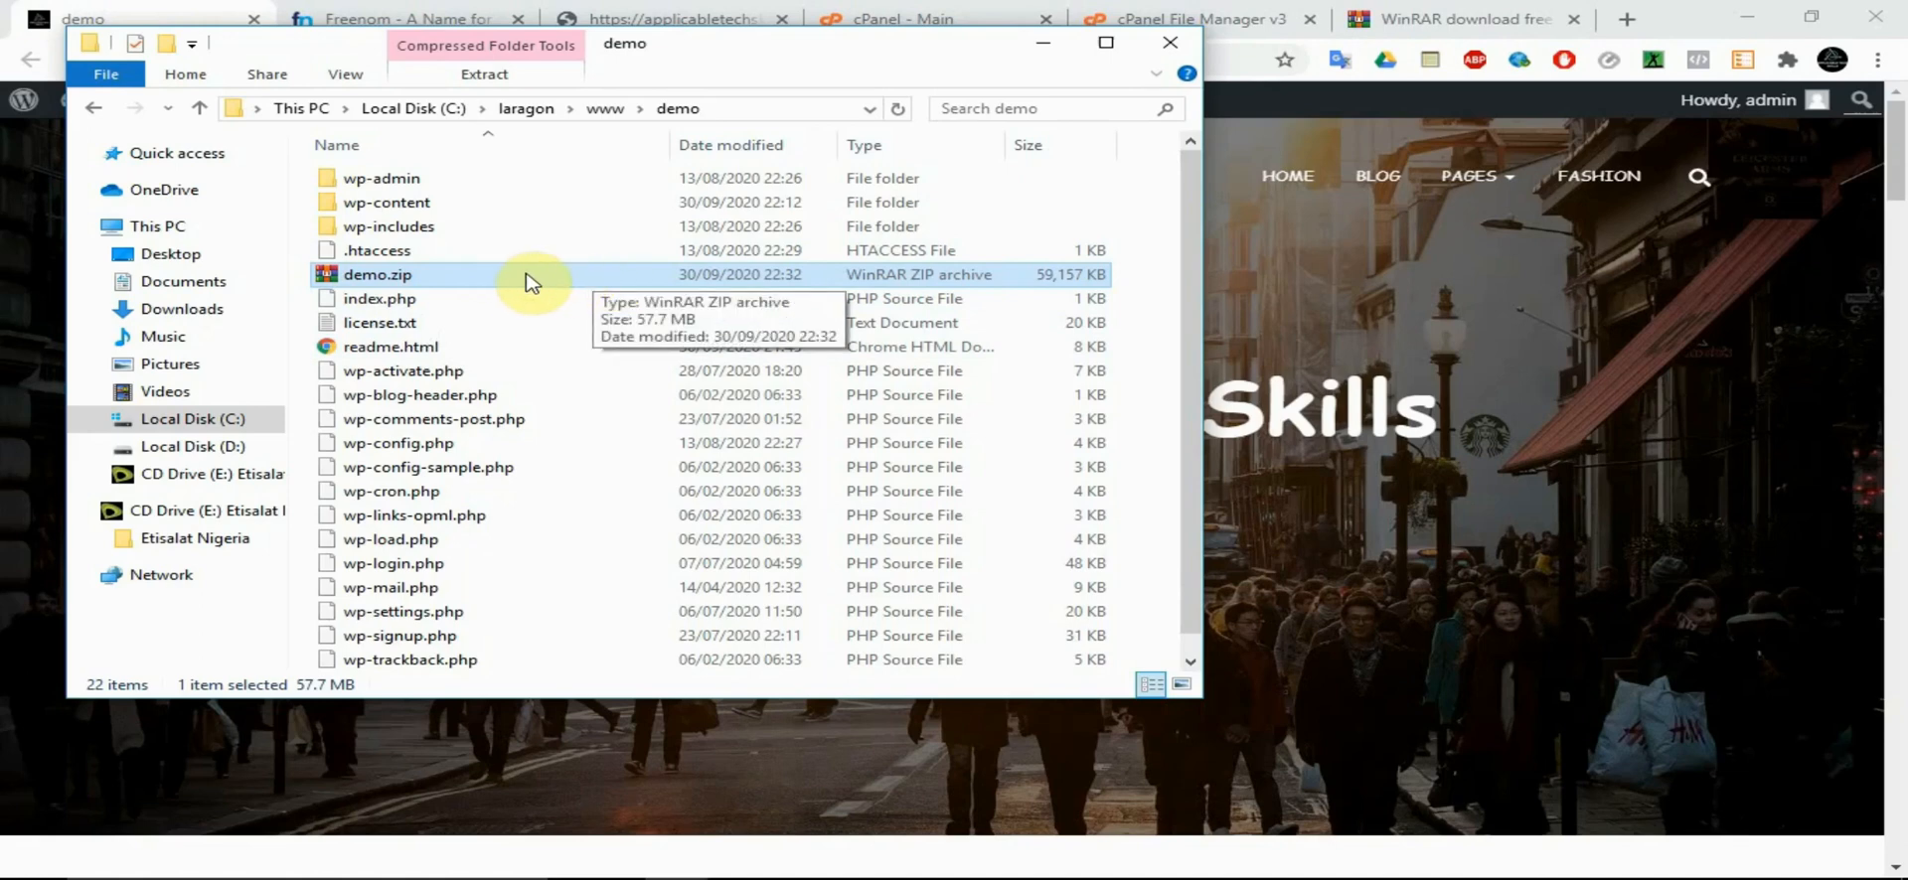
Step: Confirm demo.zip is 57.7 MB, then minimise the File Explorer window
click(466, 343)
click(443, 273)
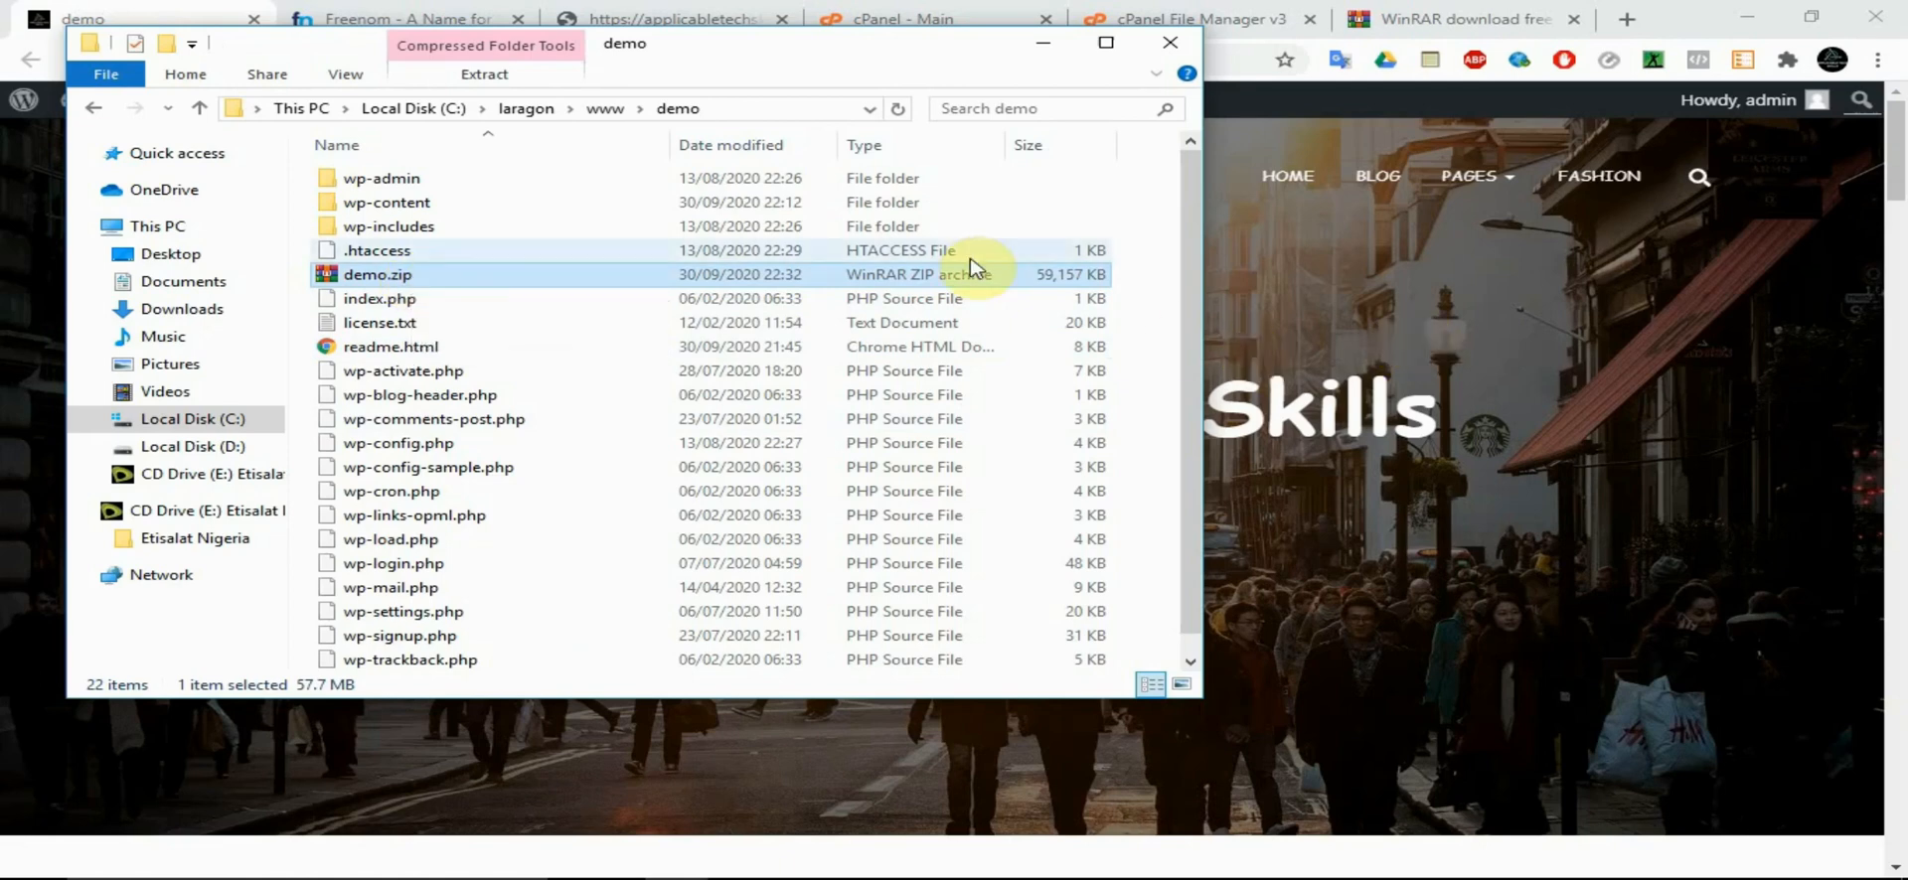
click(1312, 376)
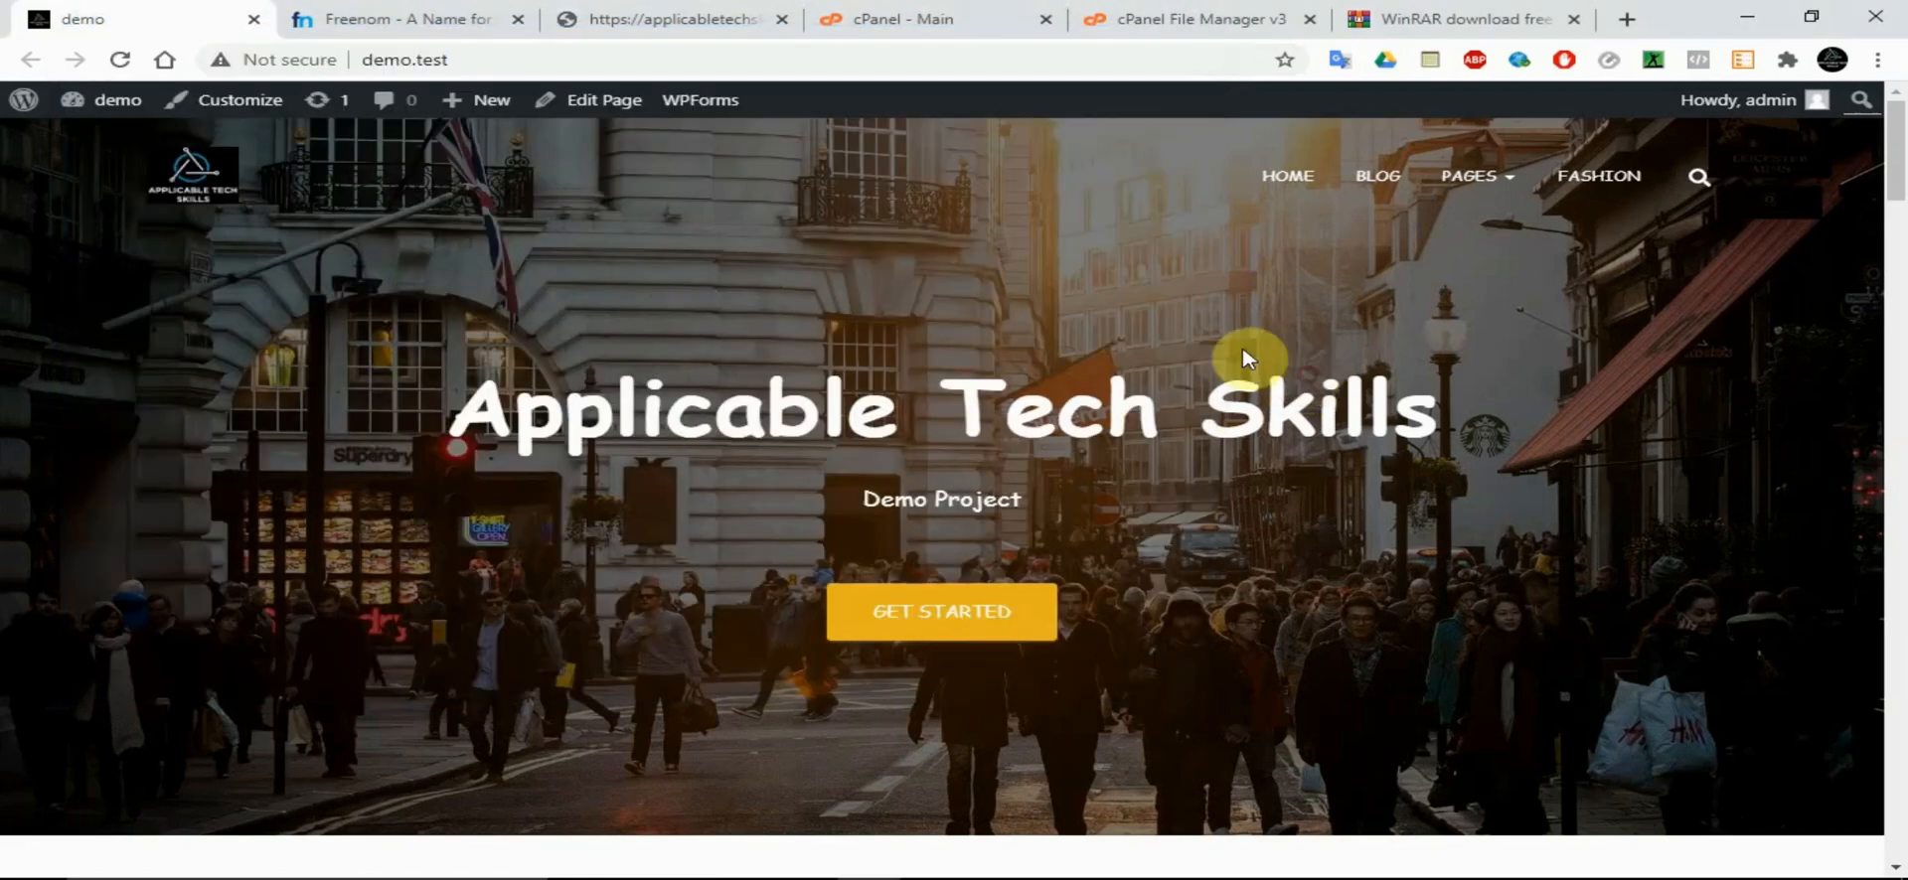
Step: From cPanel Main, open File Manager under FILES in a new tab, then open Addon Domains
click(899, 31)
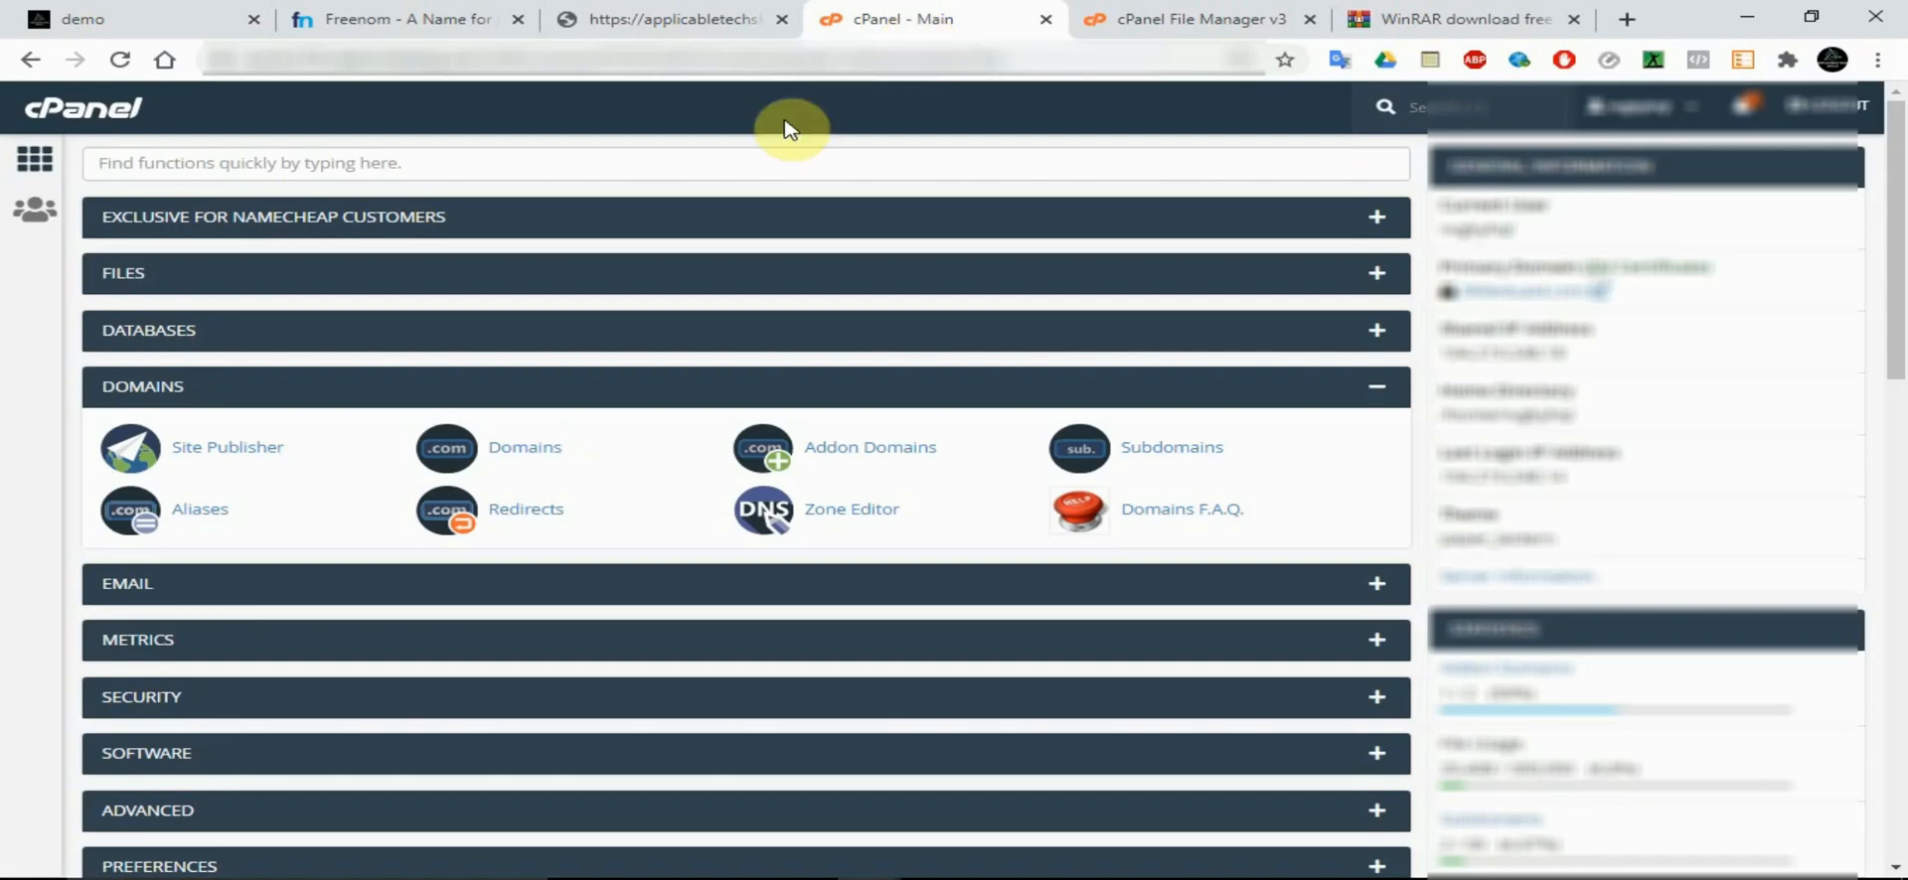
click(1375, 274)
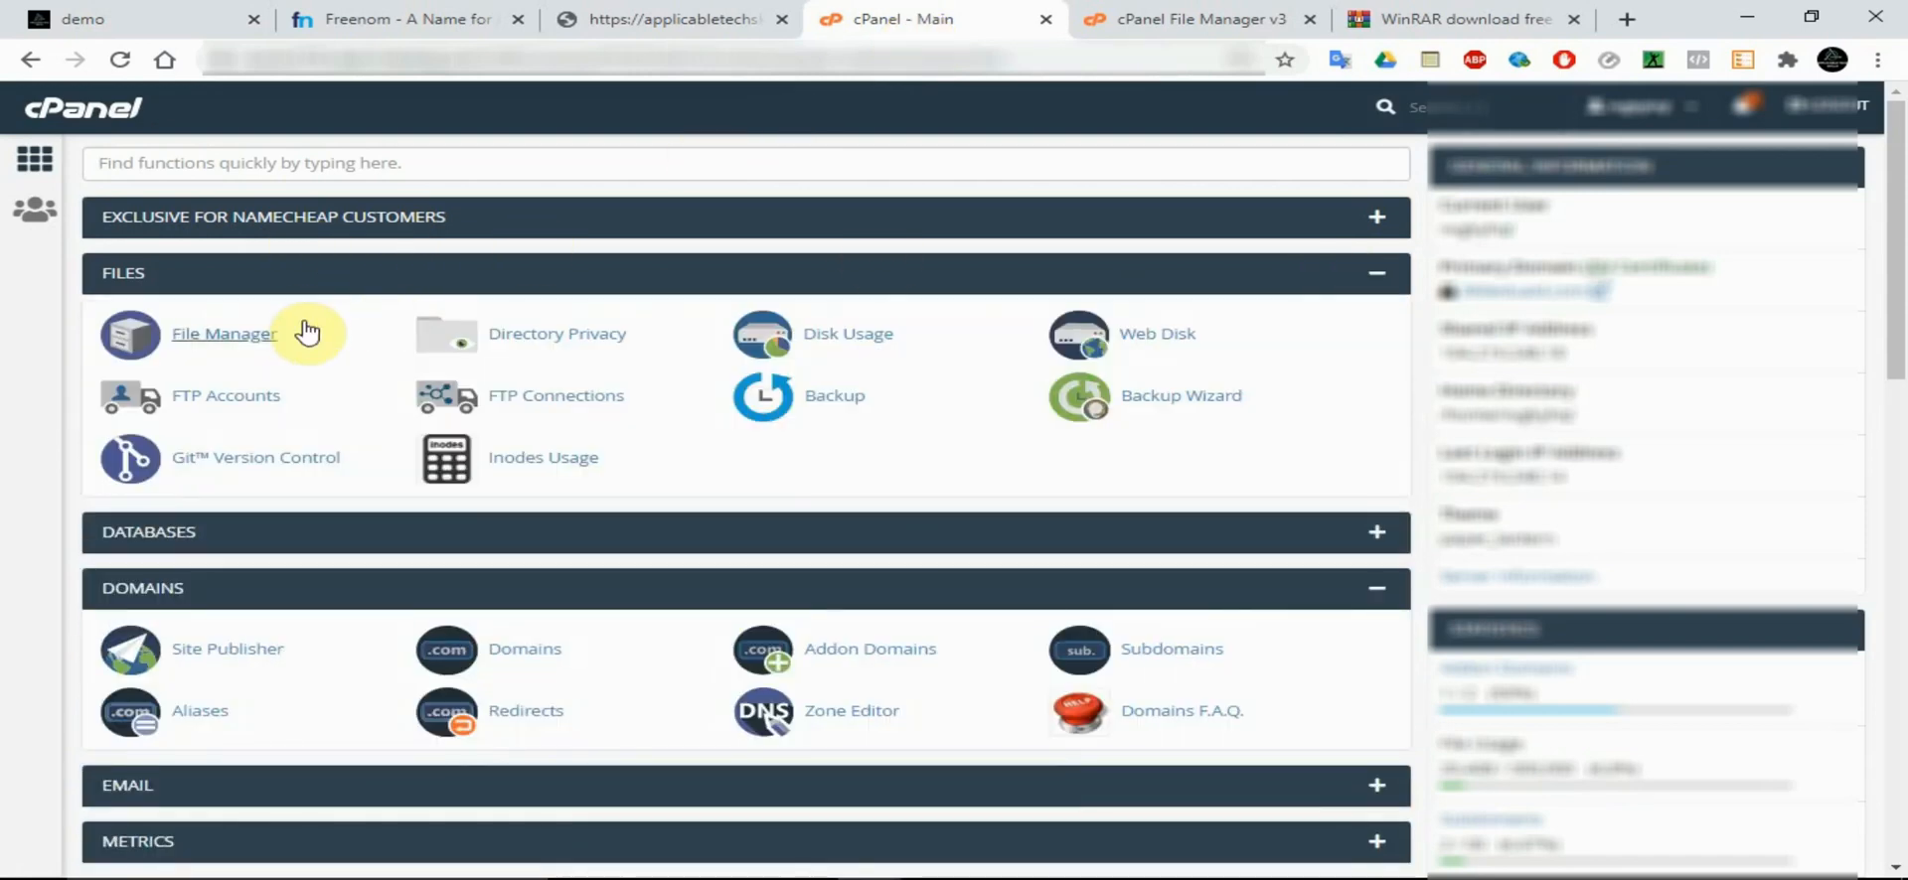
click(235, 336)
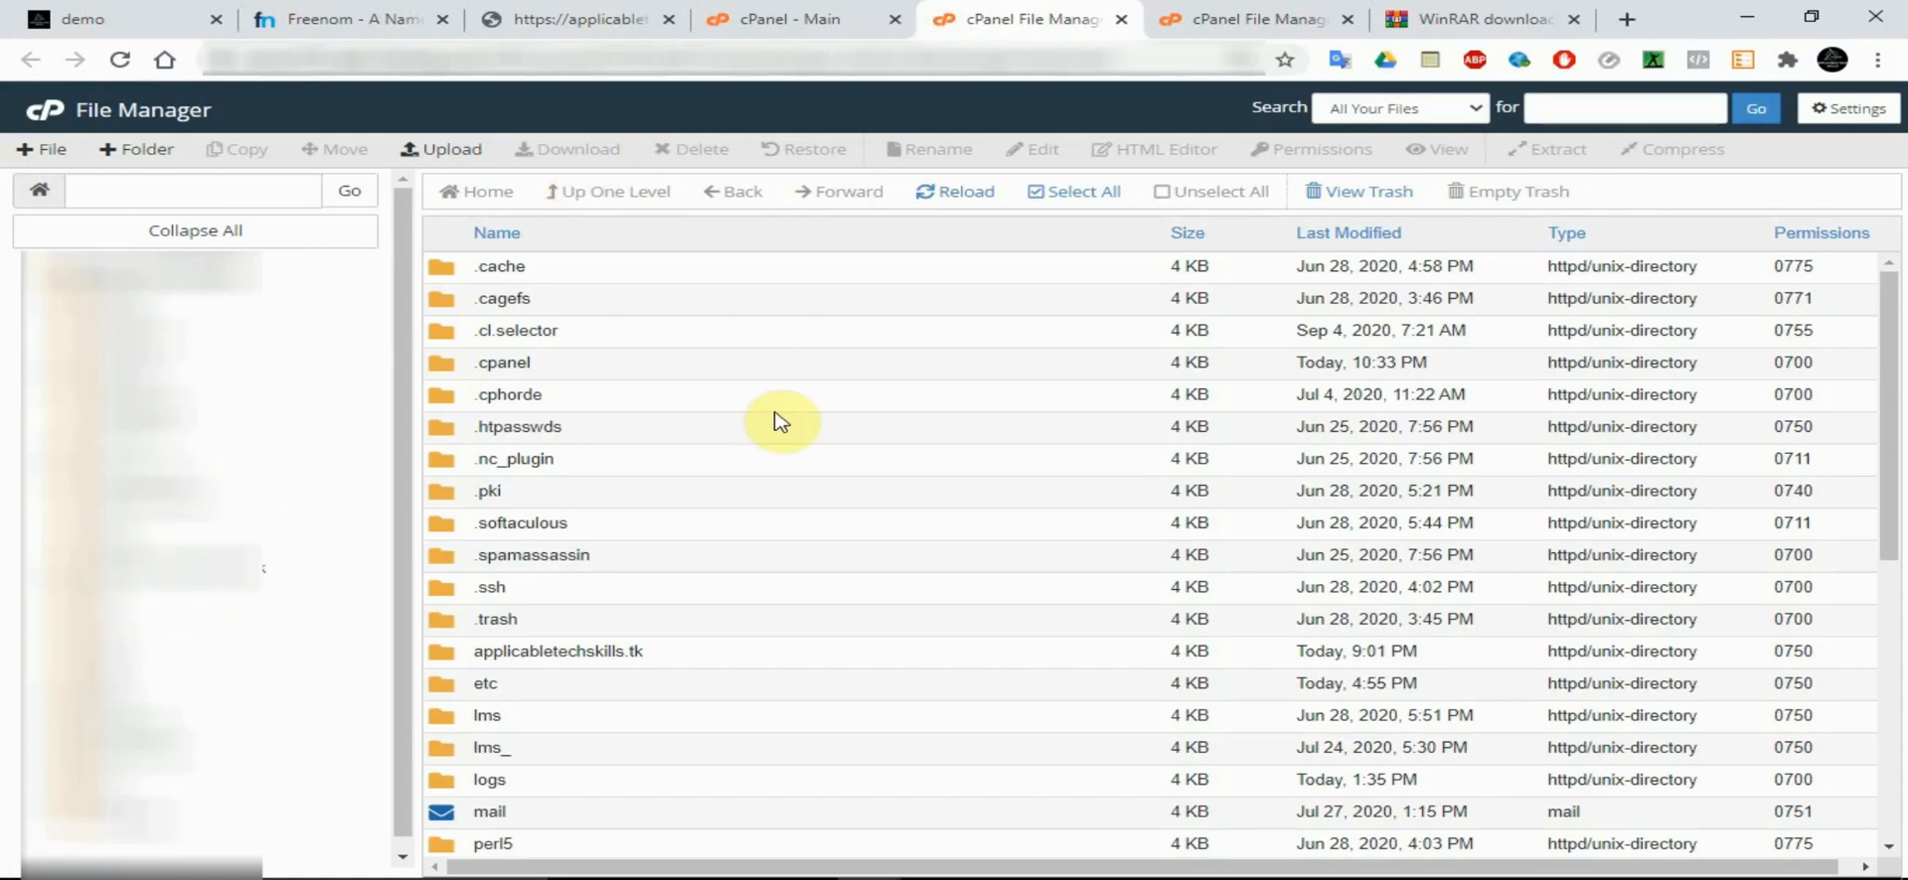
click(805, 13)
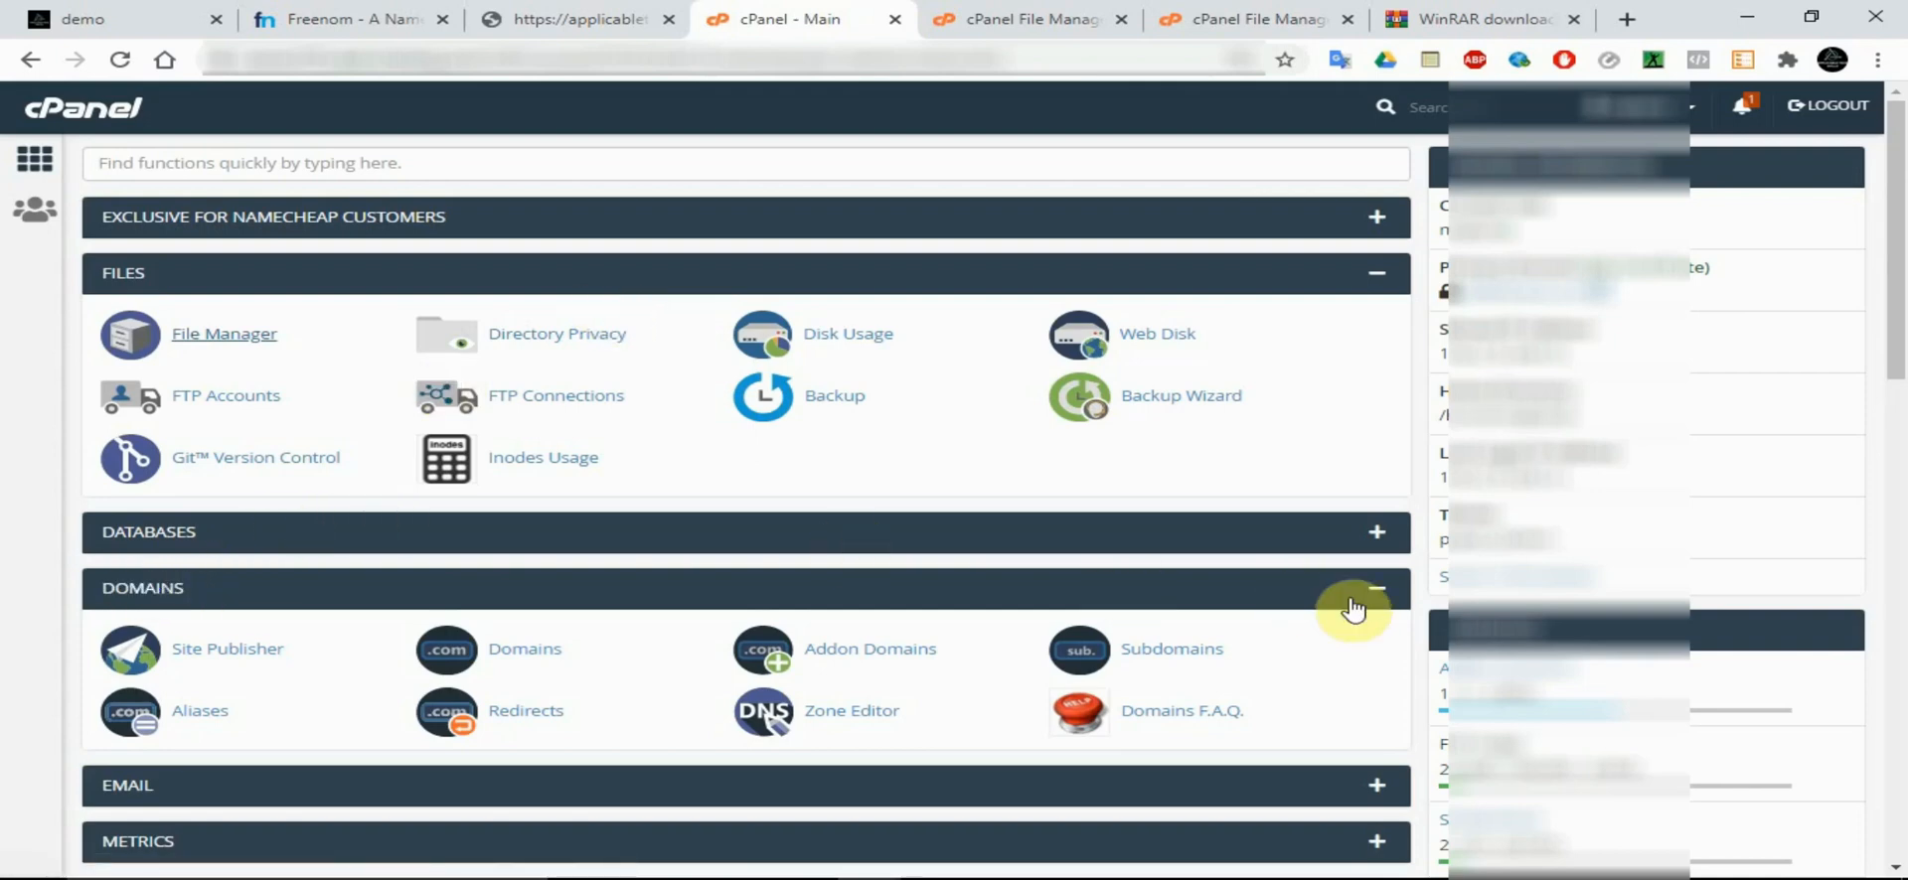
click(847, 662)
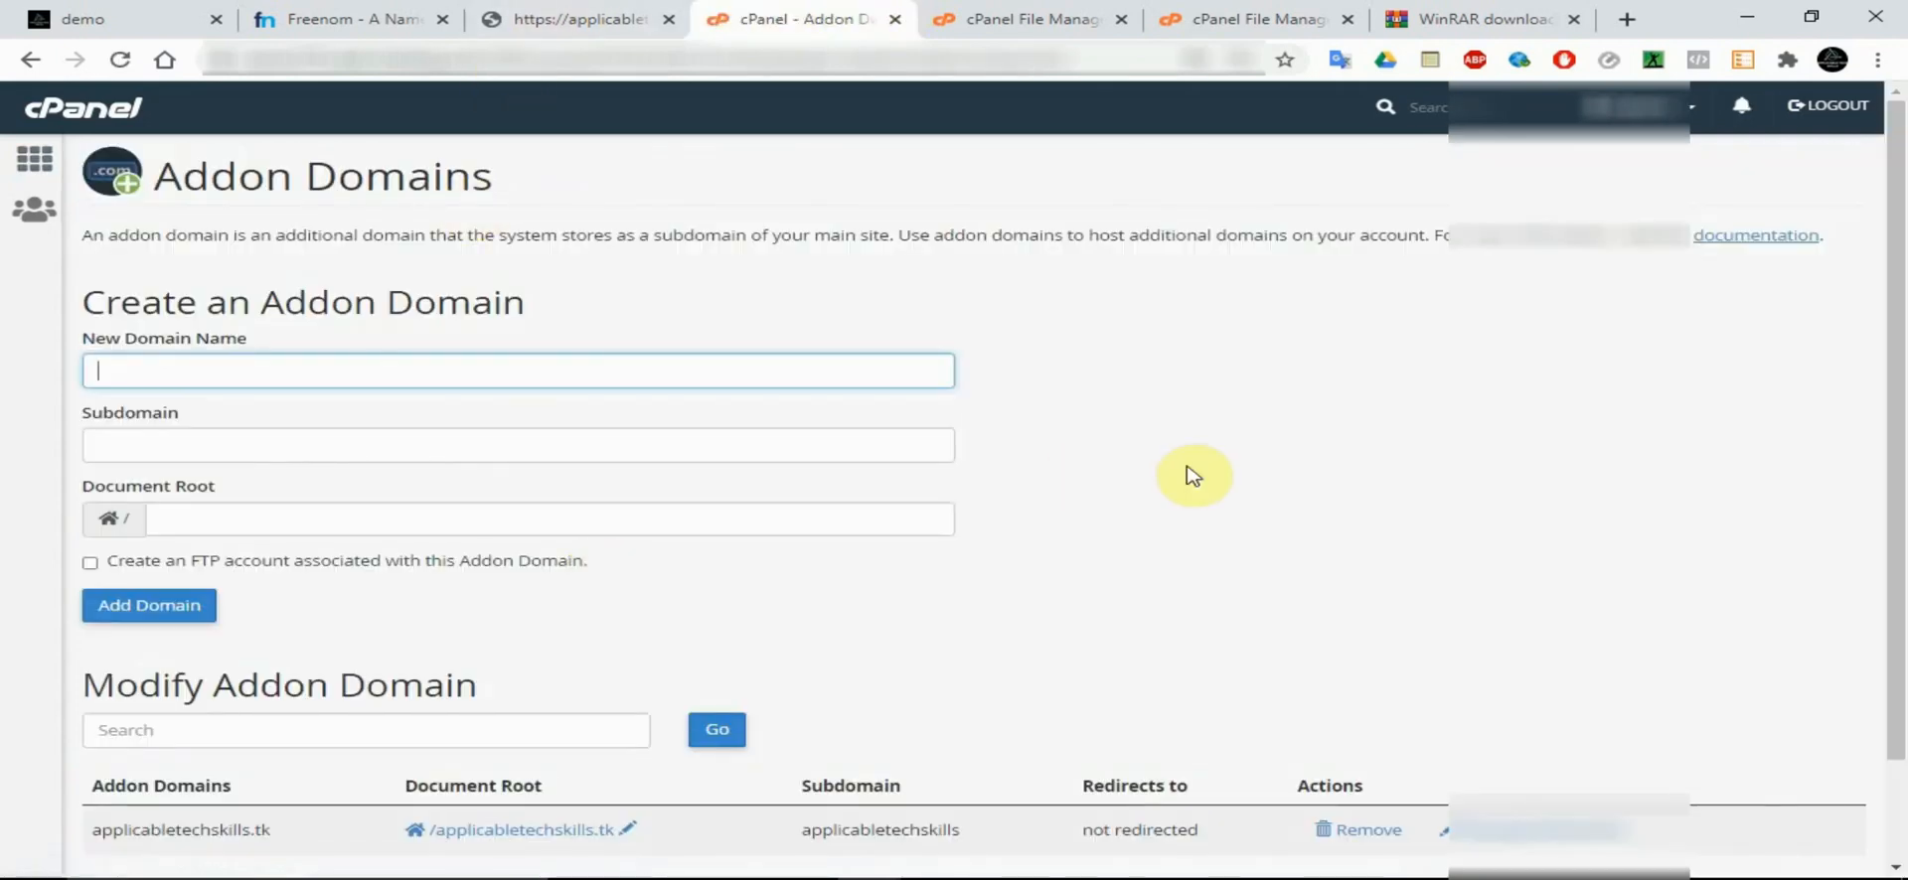
scroll(1090, 502, down, 1)
drag(140, 658, 184, 672)
click(236, 672)
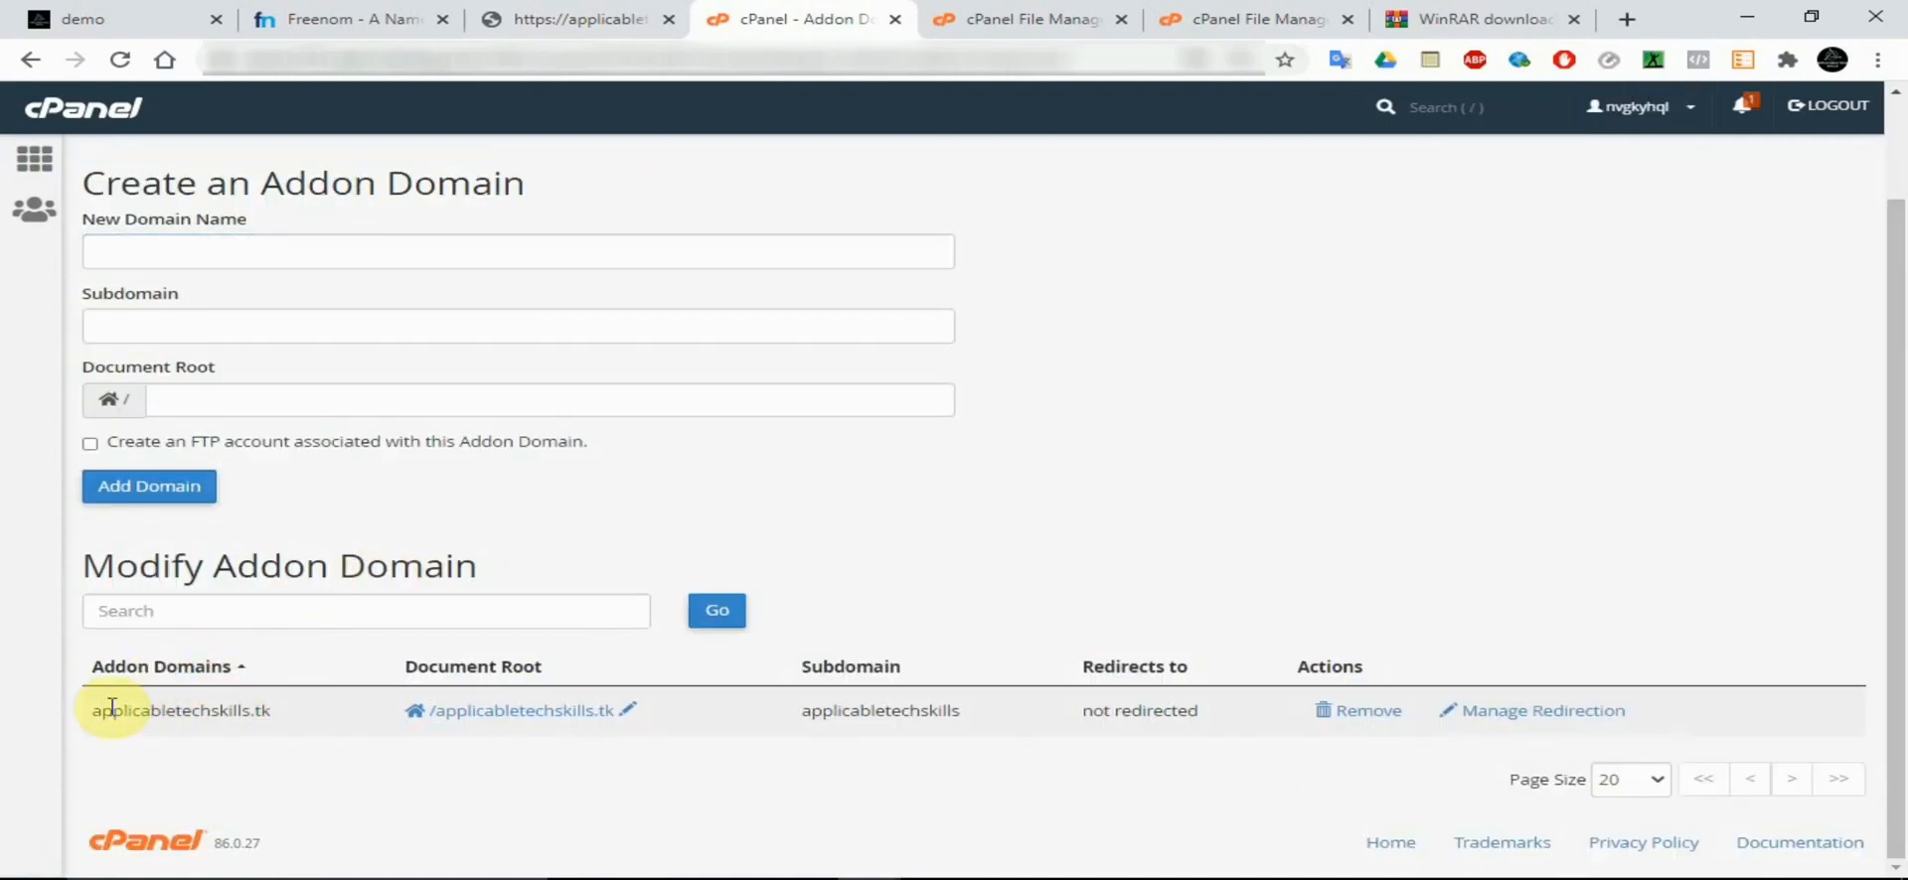
double_click(212, 713)
triple_click(257, 712)
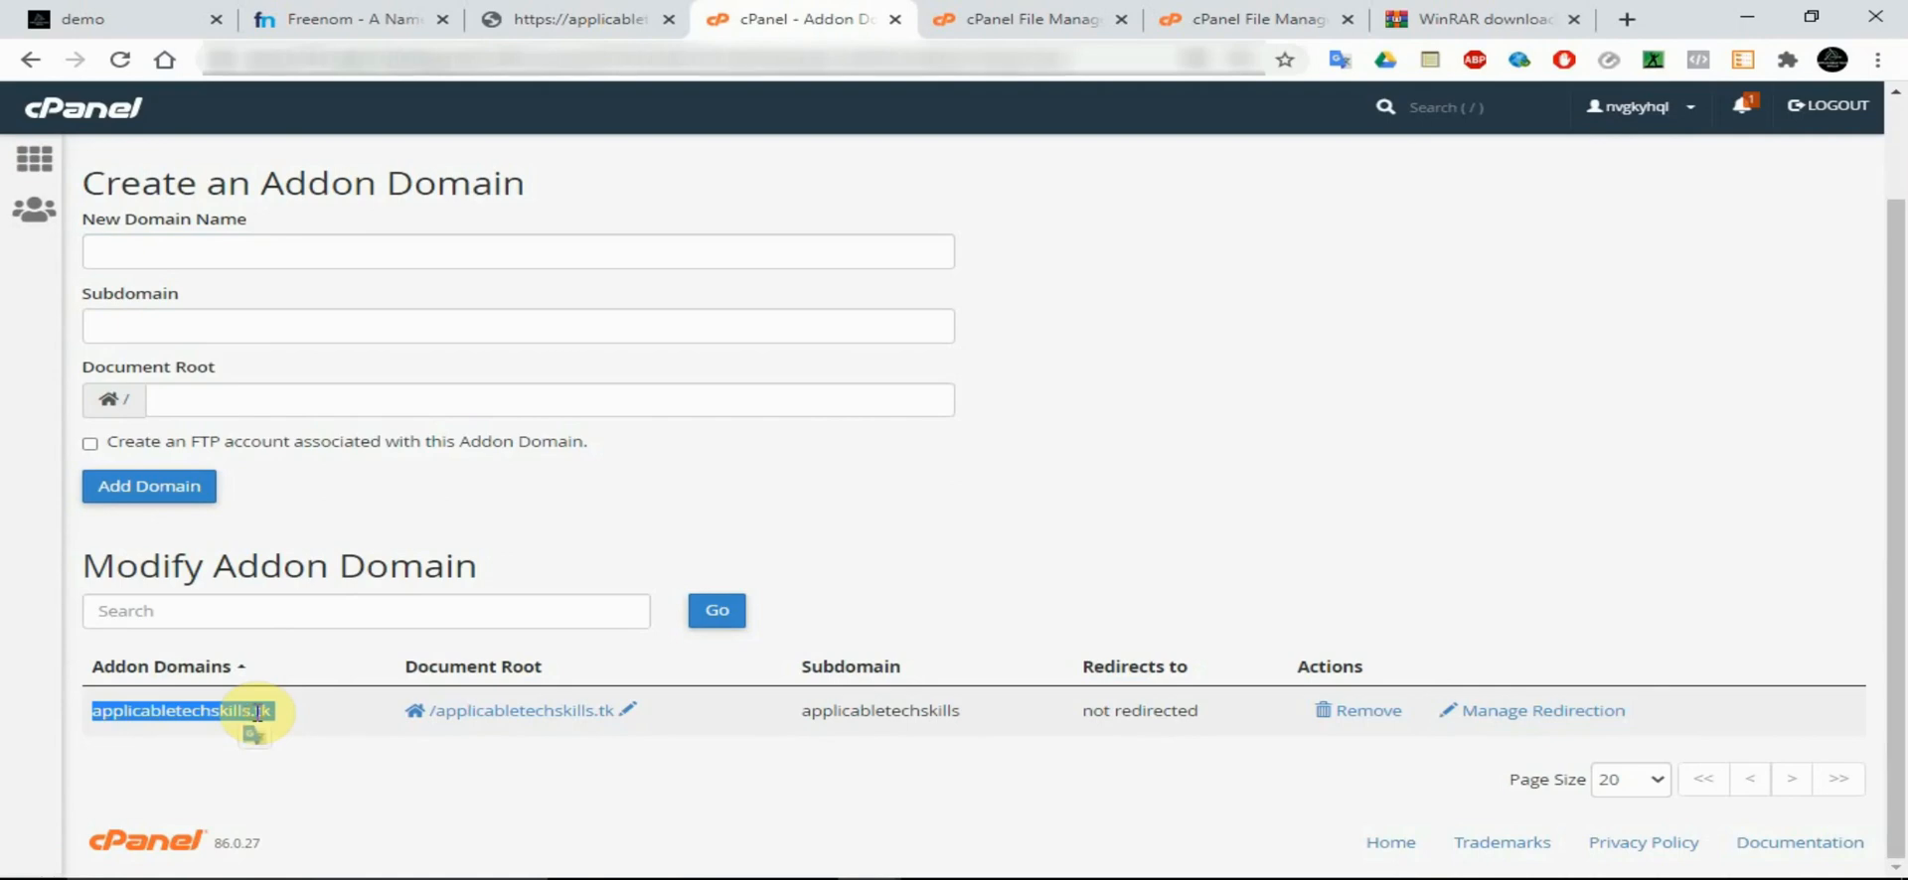
click(257, 712)
drag(264, 713, 91, 709)
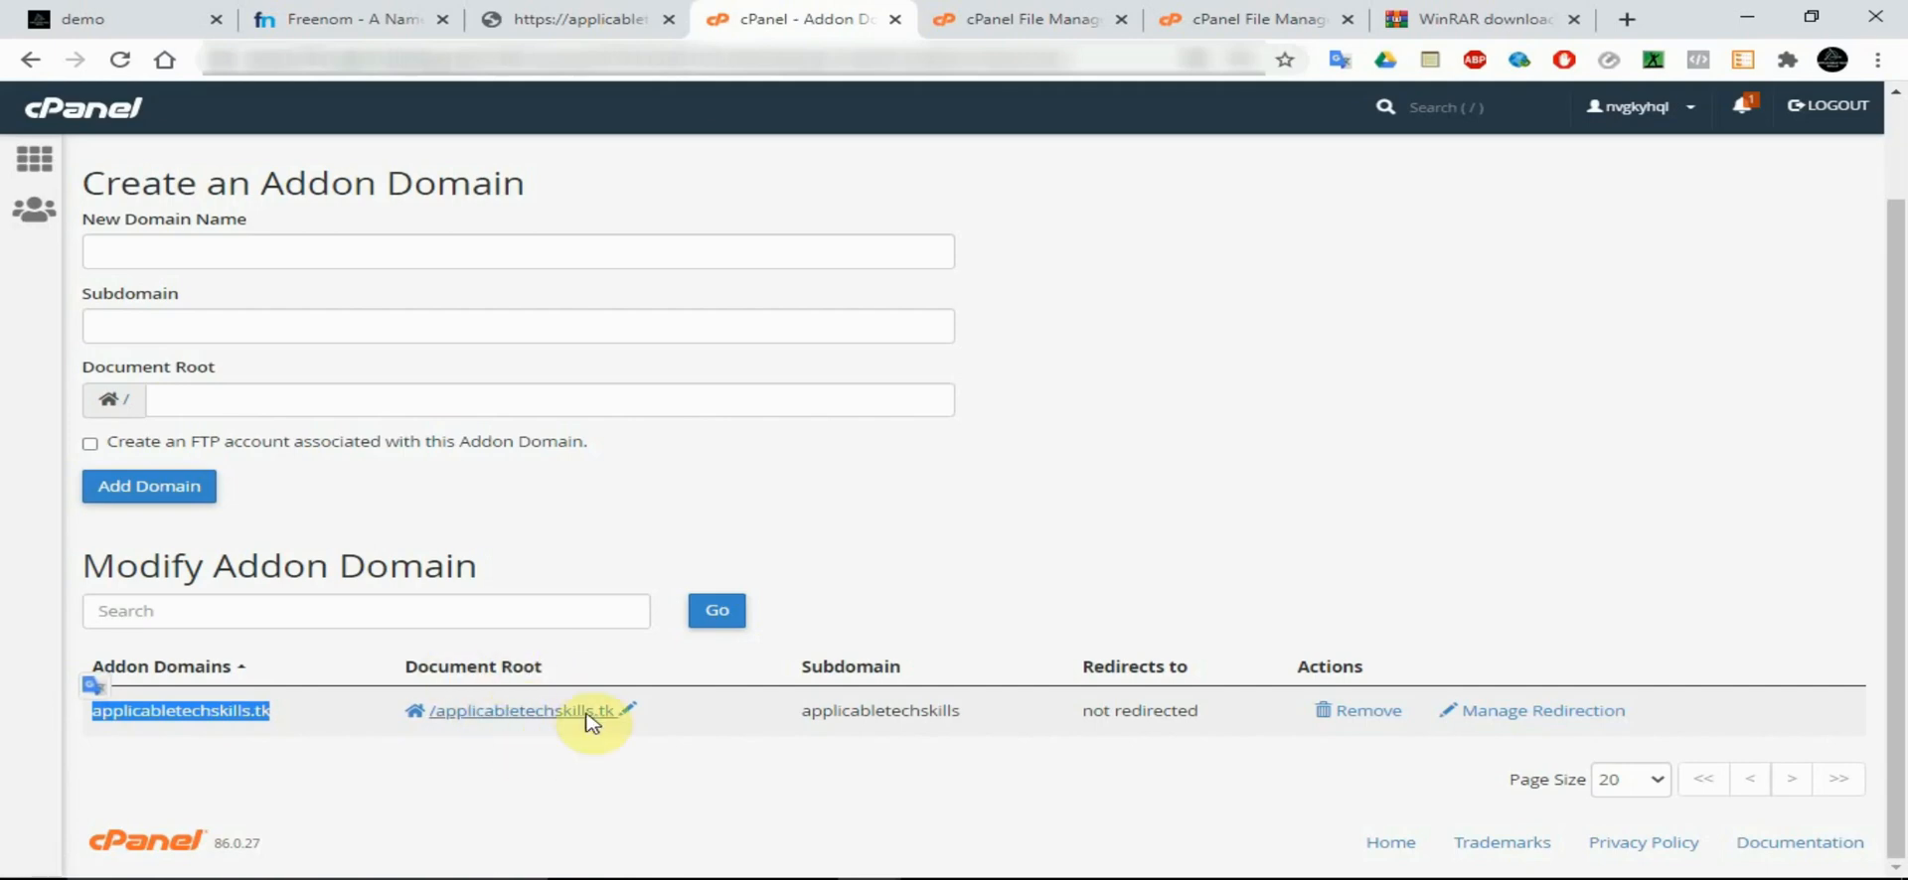
click(1058, 20)
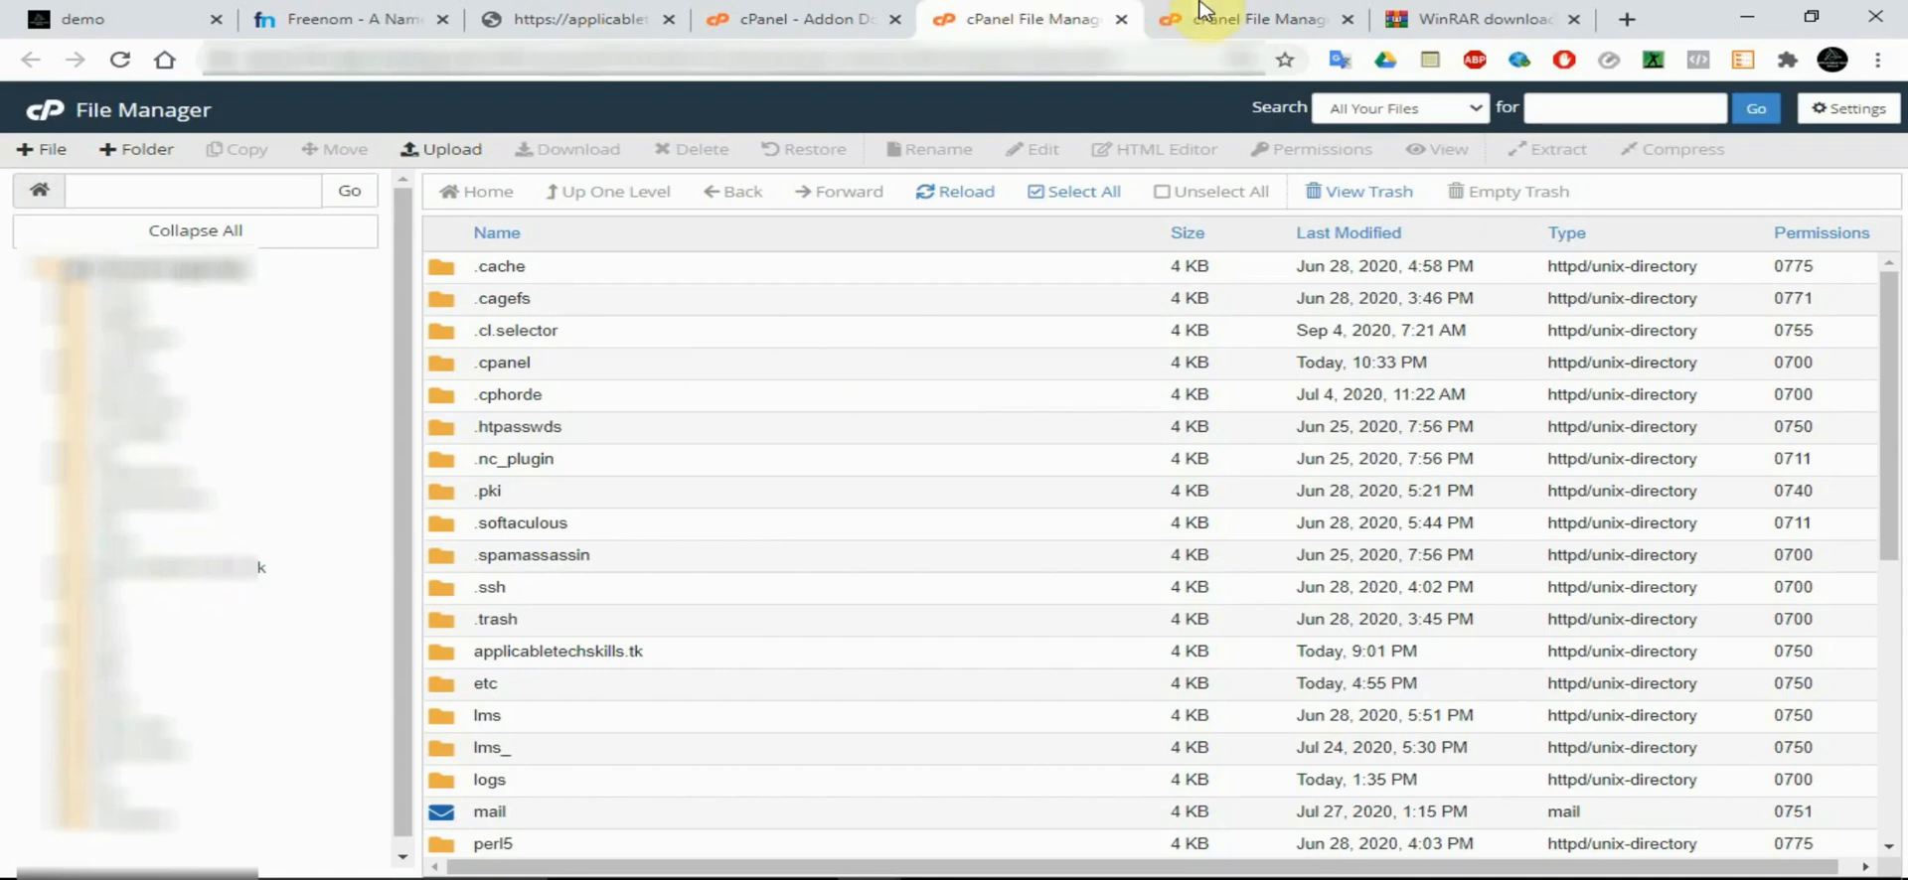
click(795, 14)
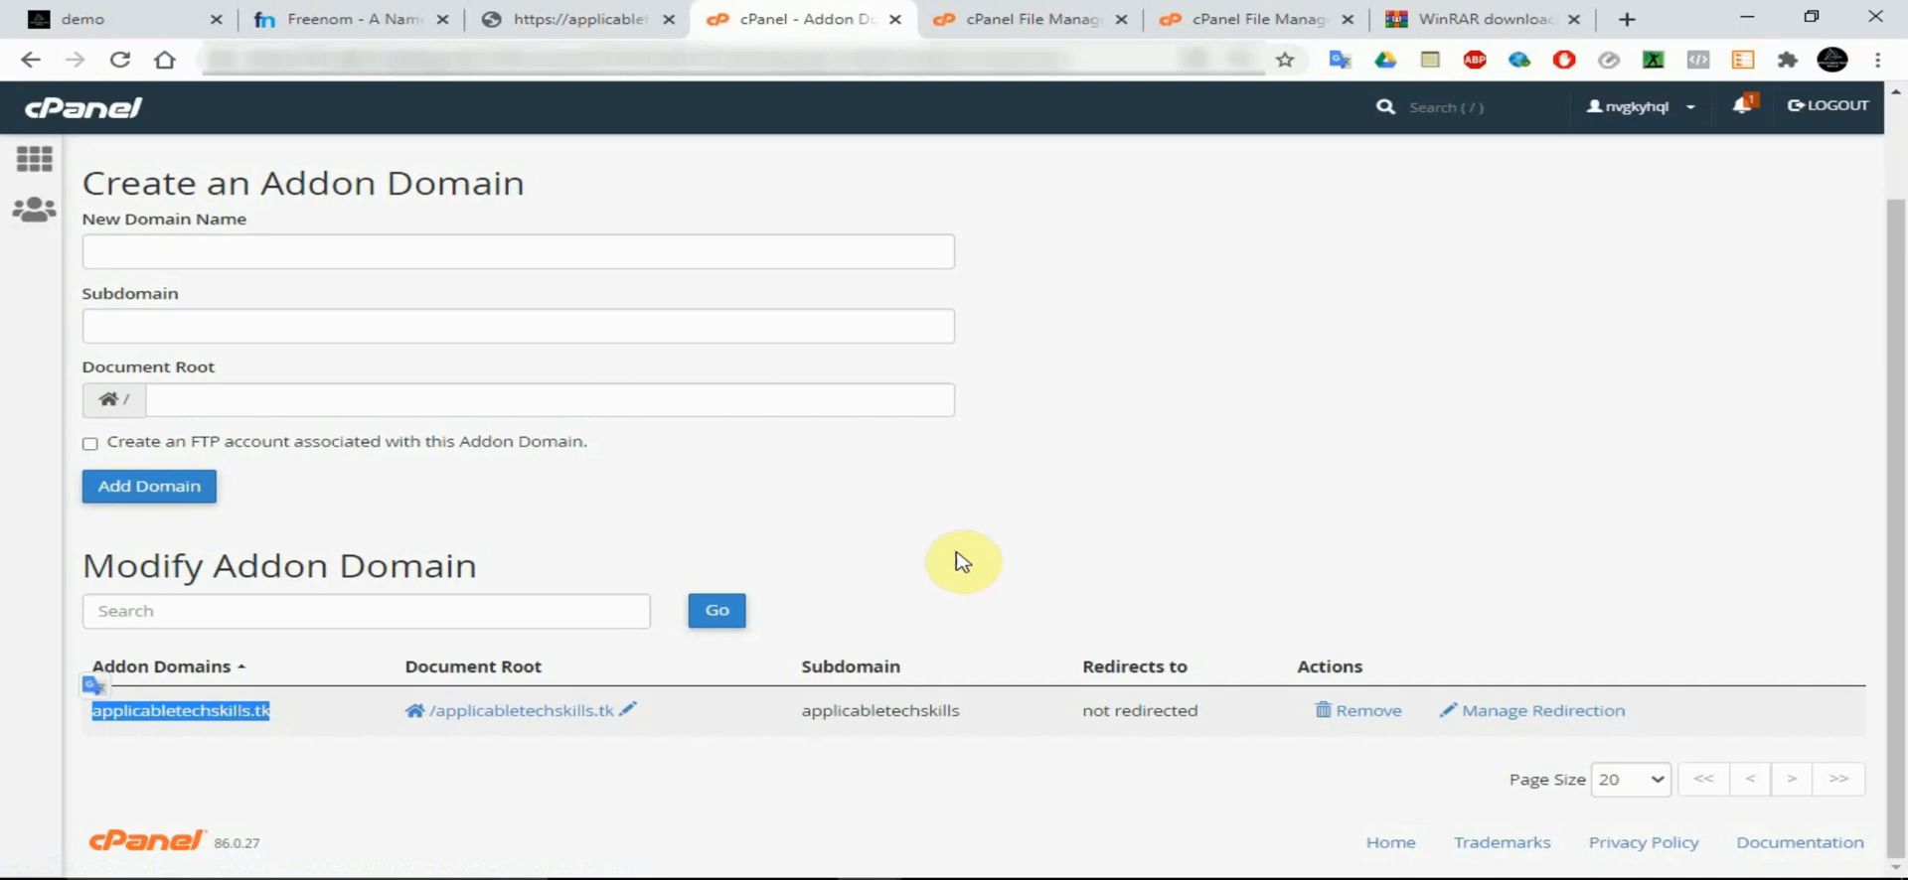
click(955, 554)
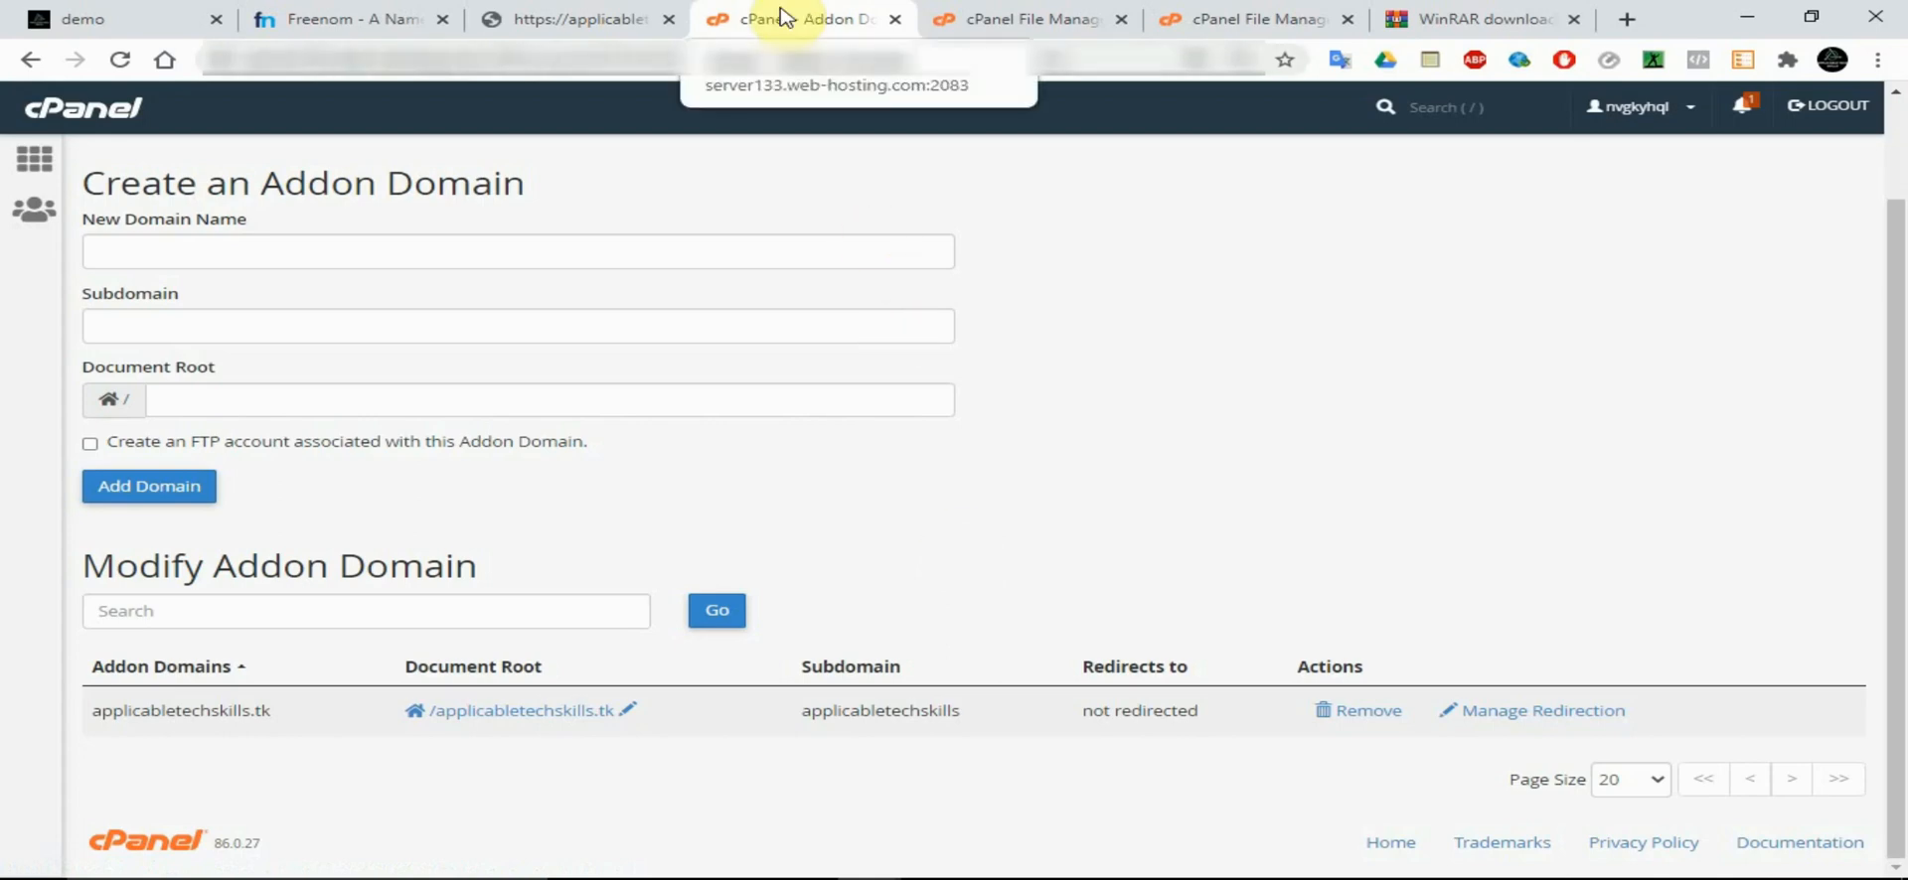
Step: Sign in to Freenom and open the Nameservers settings for applicabletechskills.tk
click(376, 9)
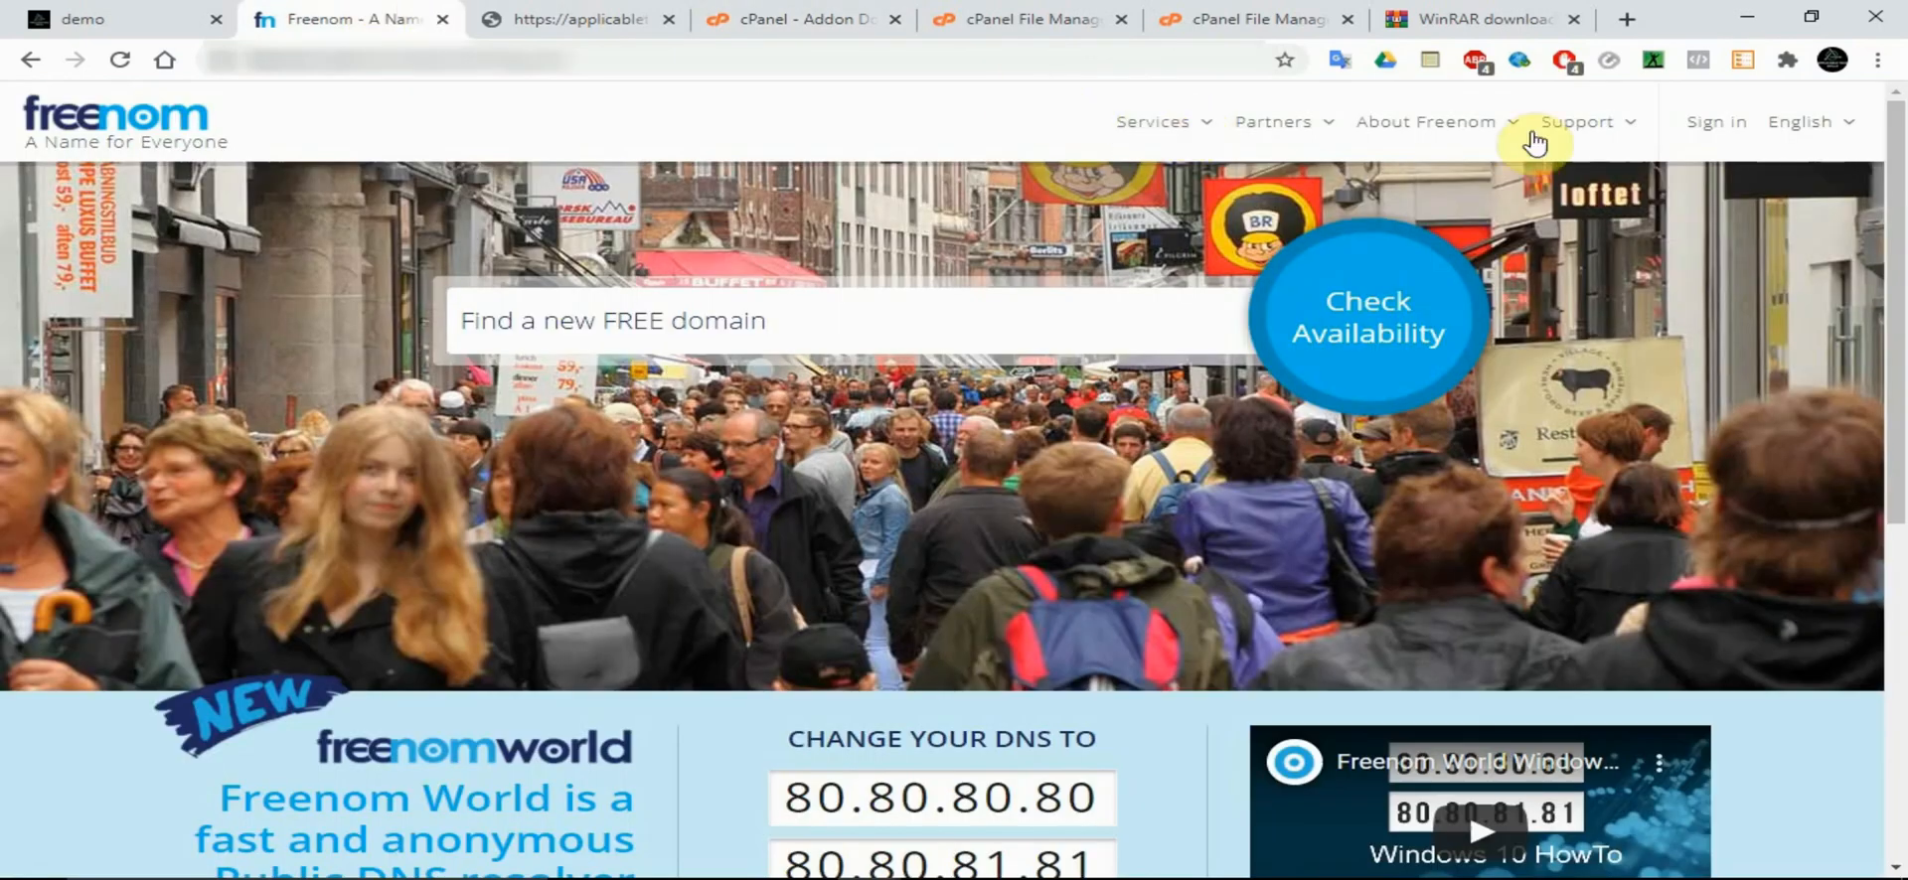
click(1710, 122)
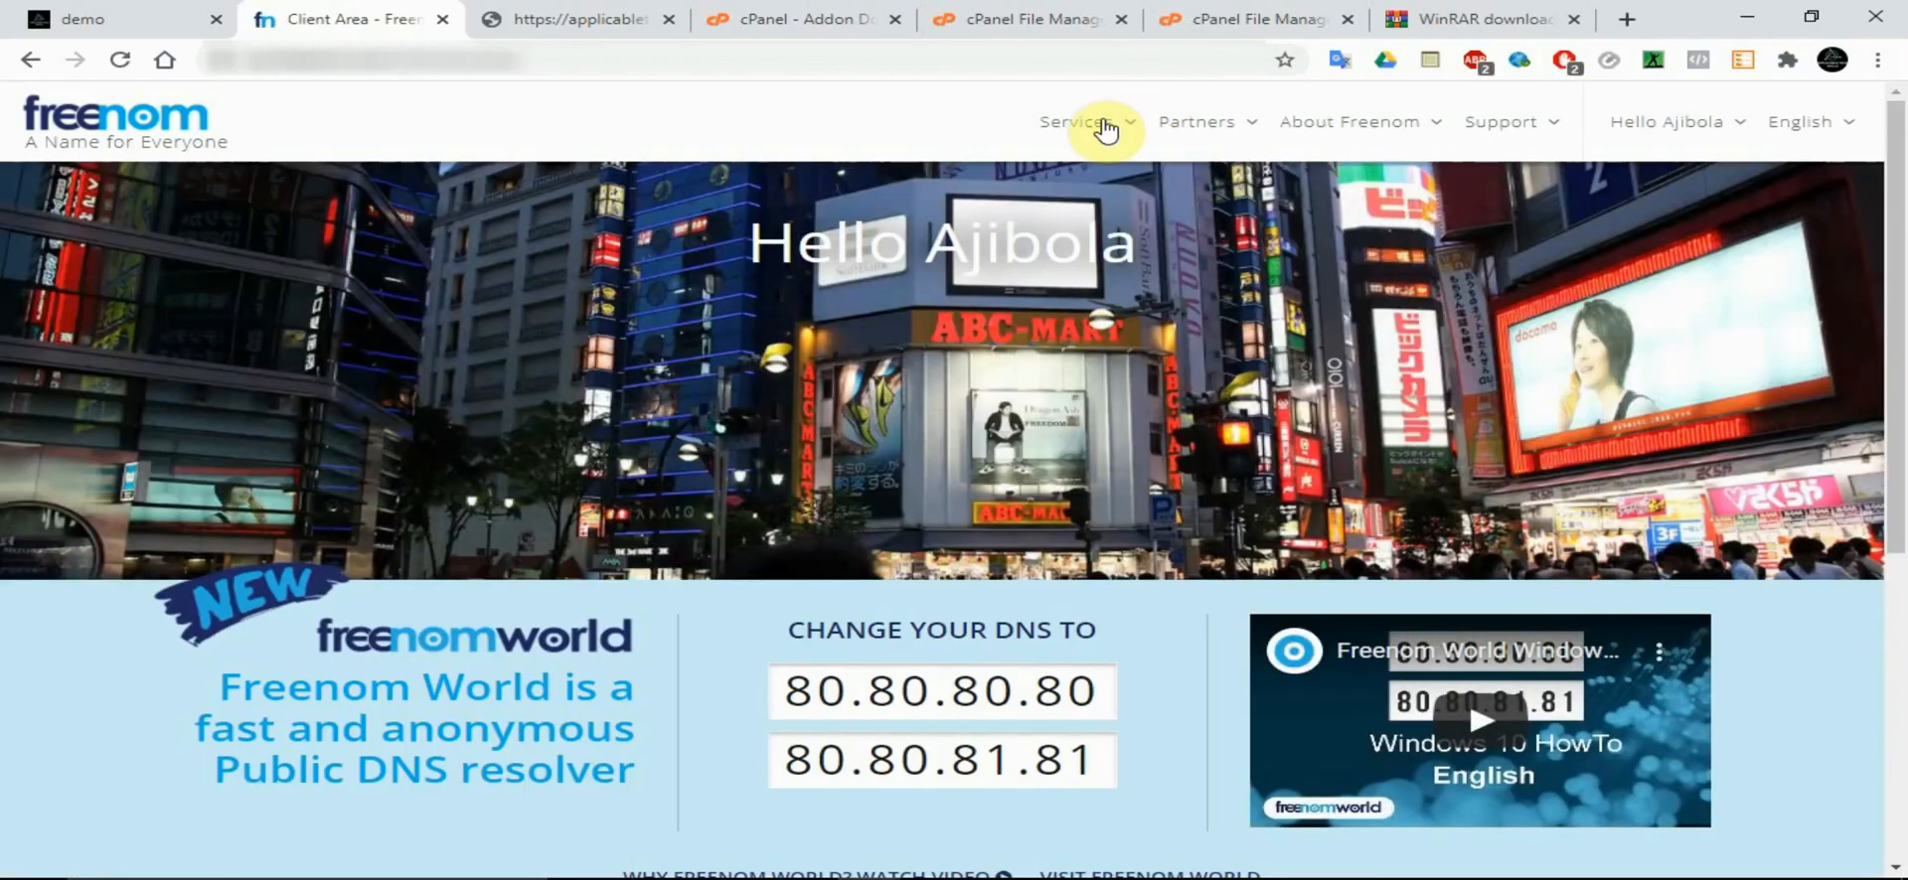
click(1105, 127)
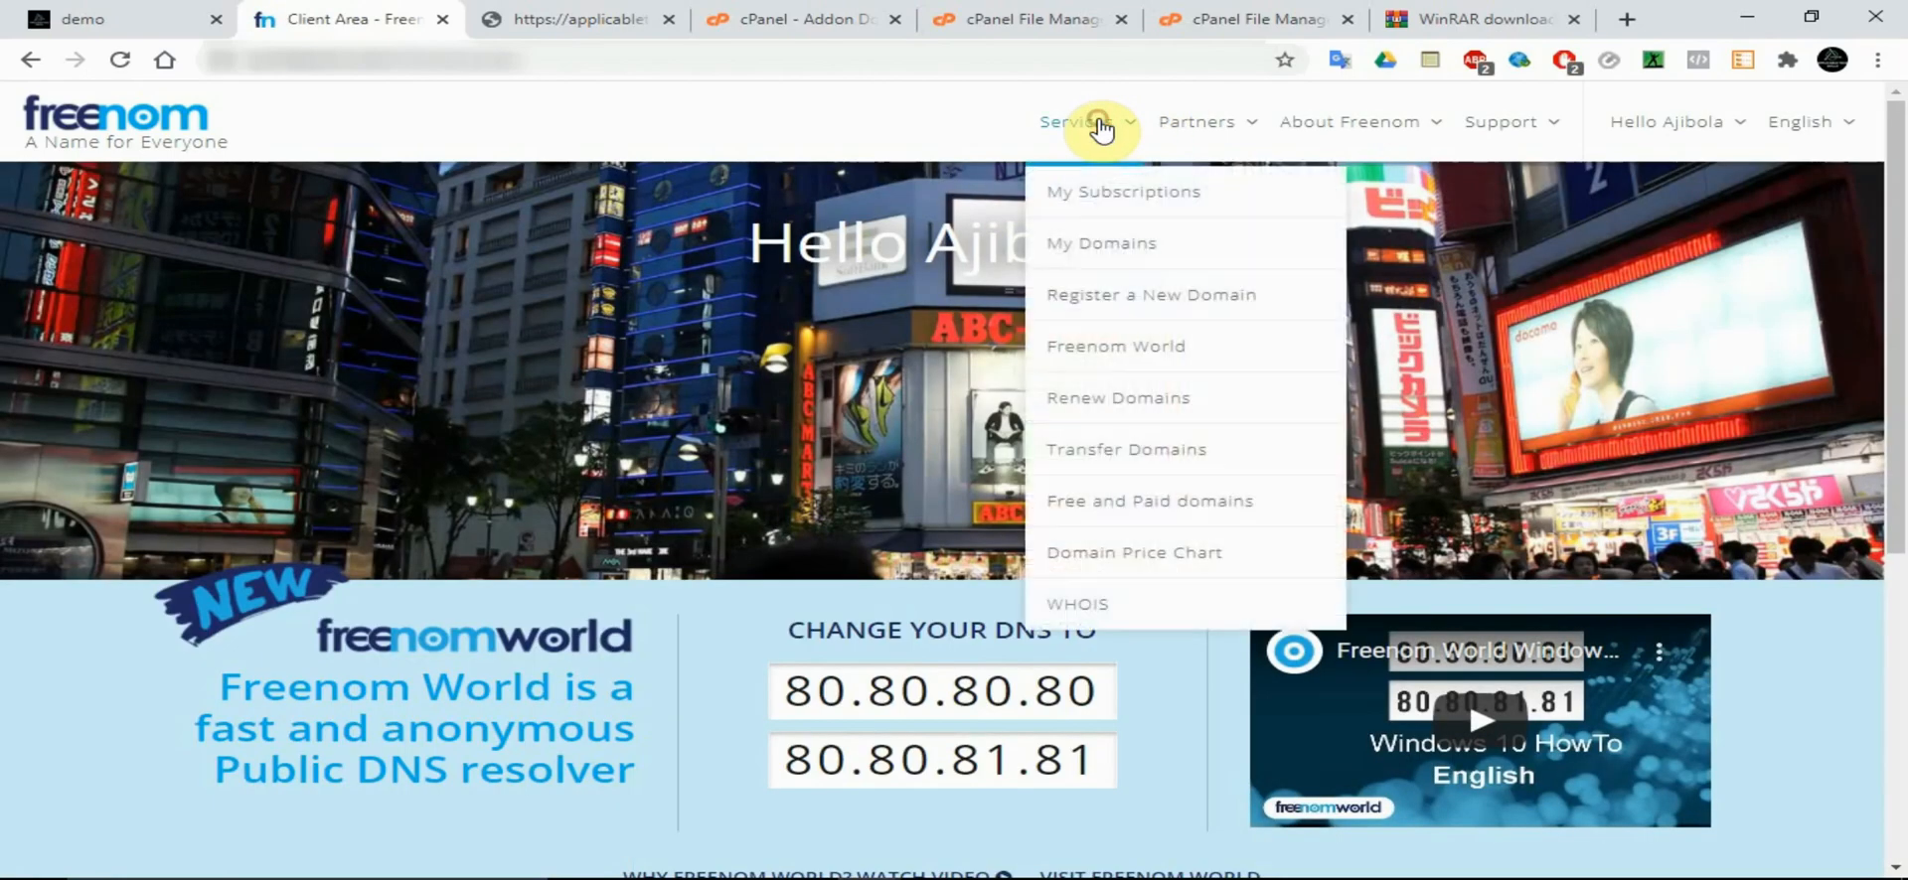
click(1088, 259)
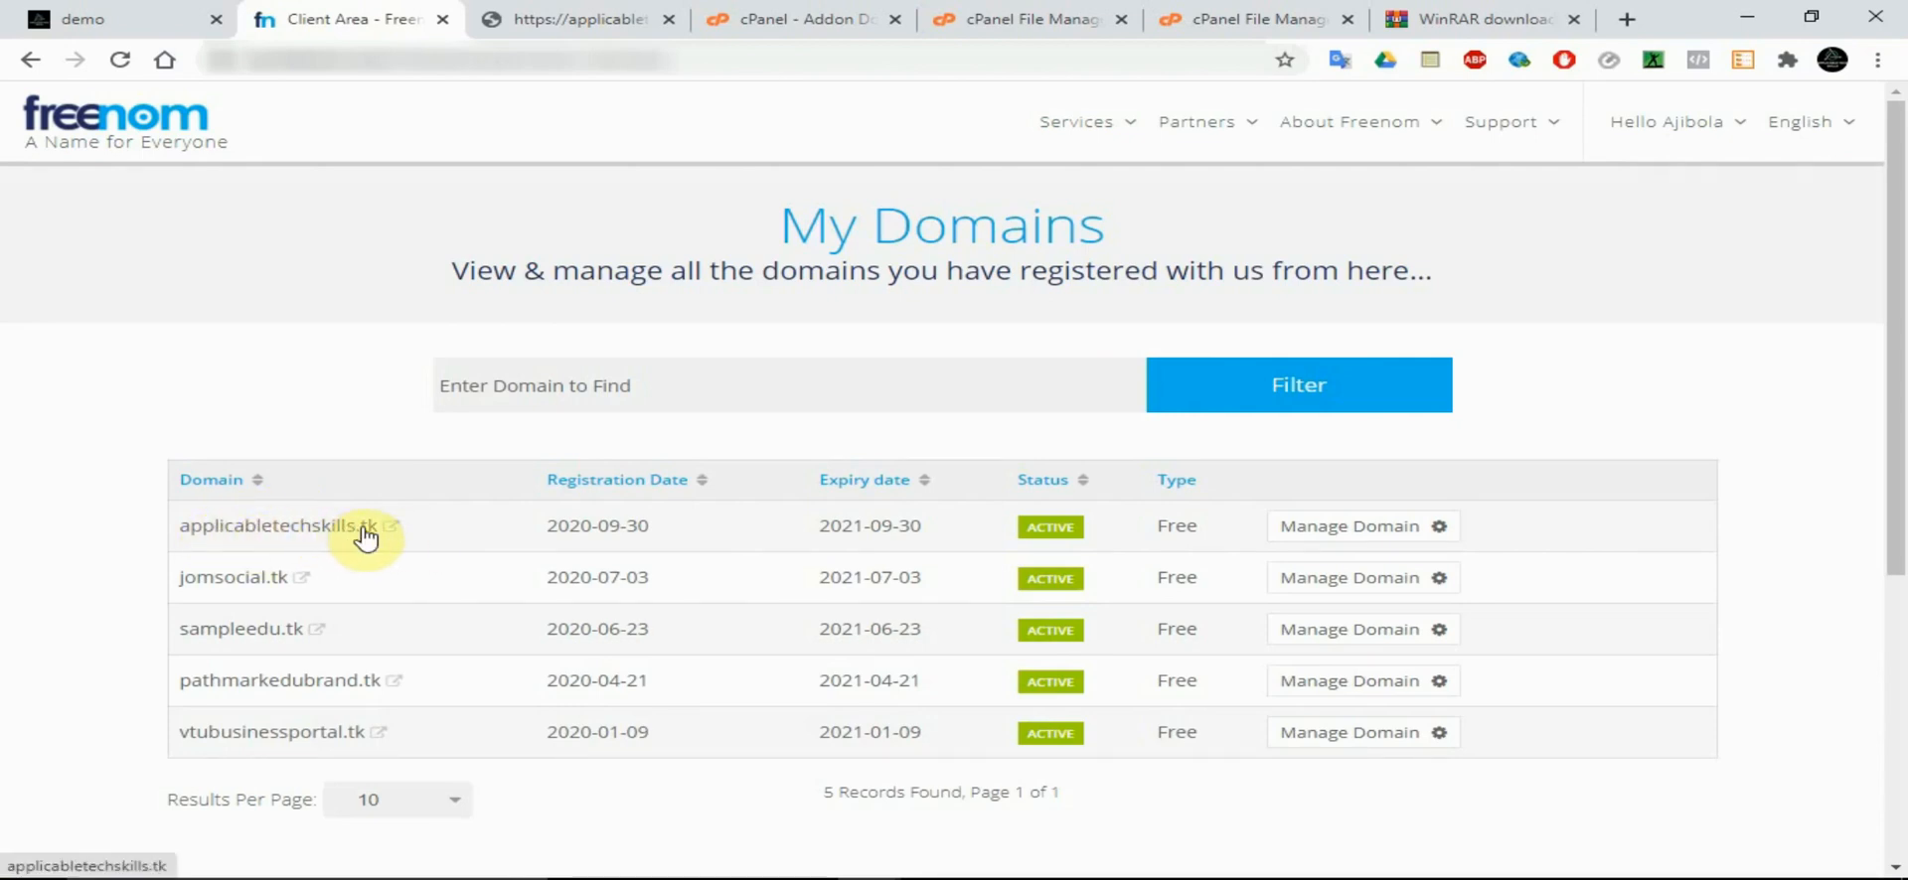
click(1359, 534)
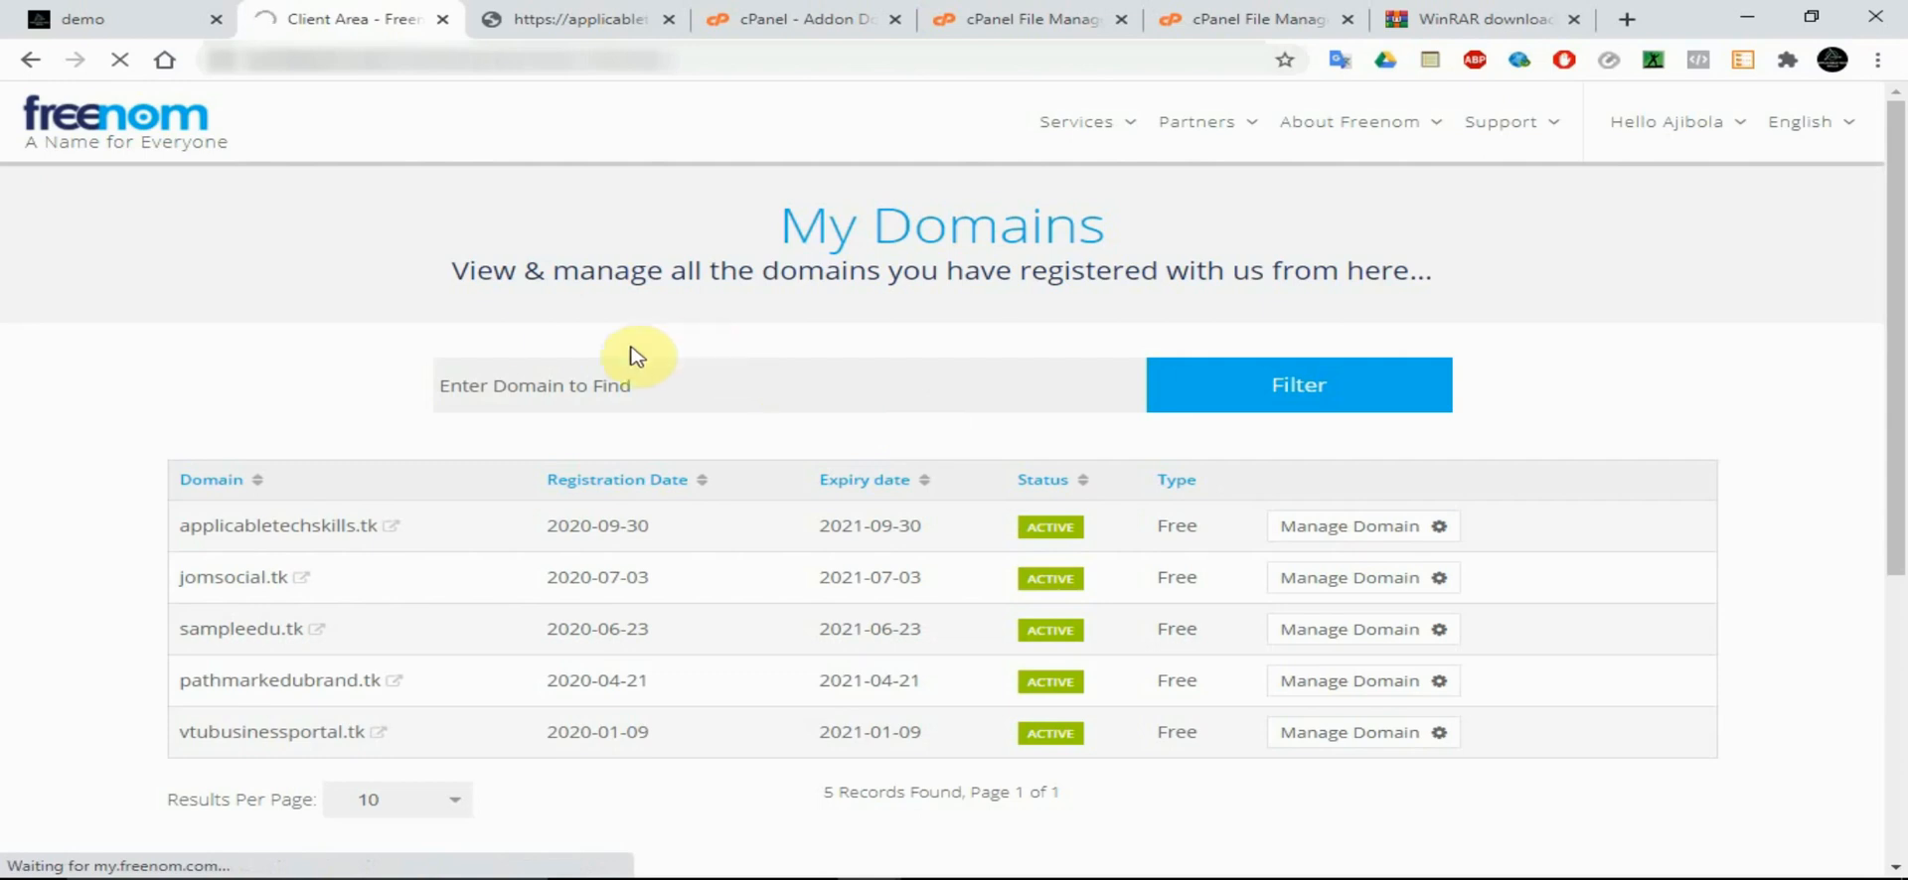
click(582, 328)
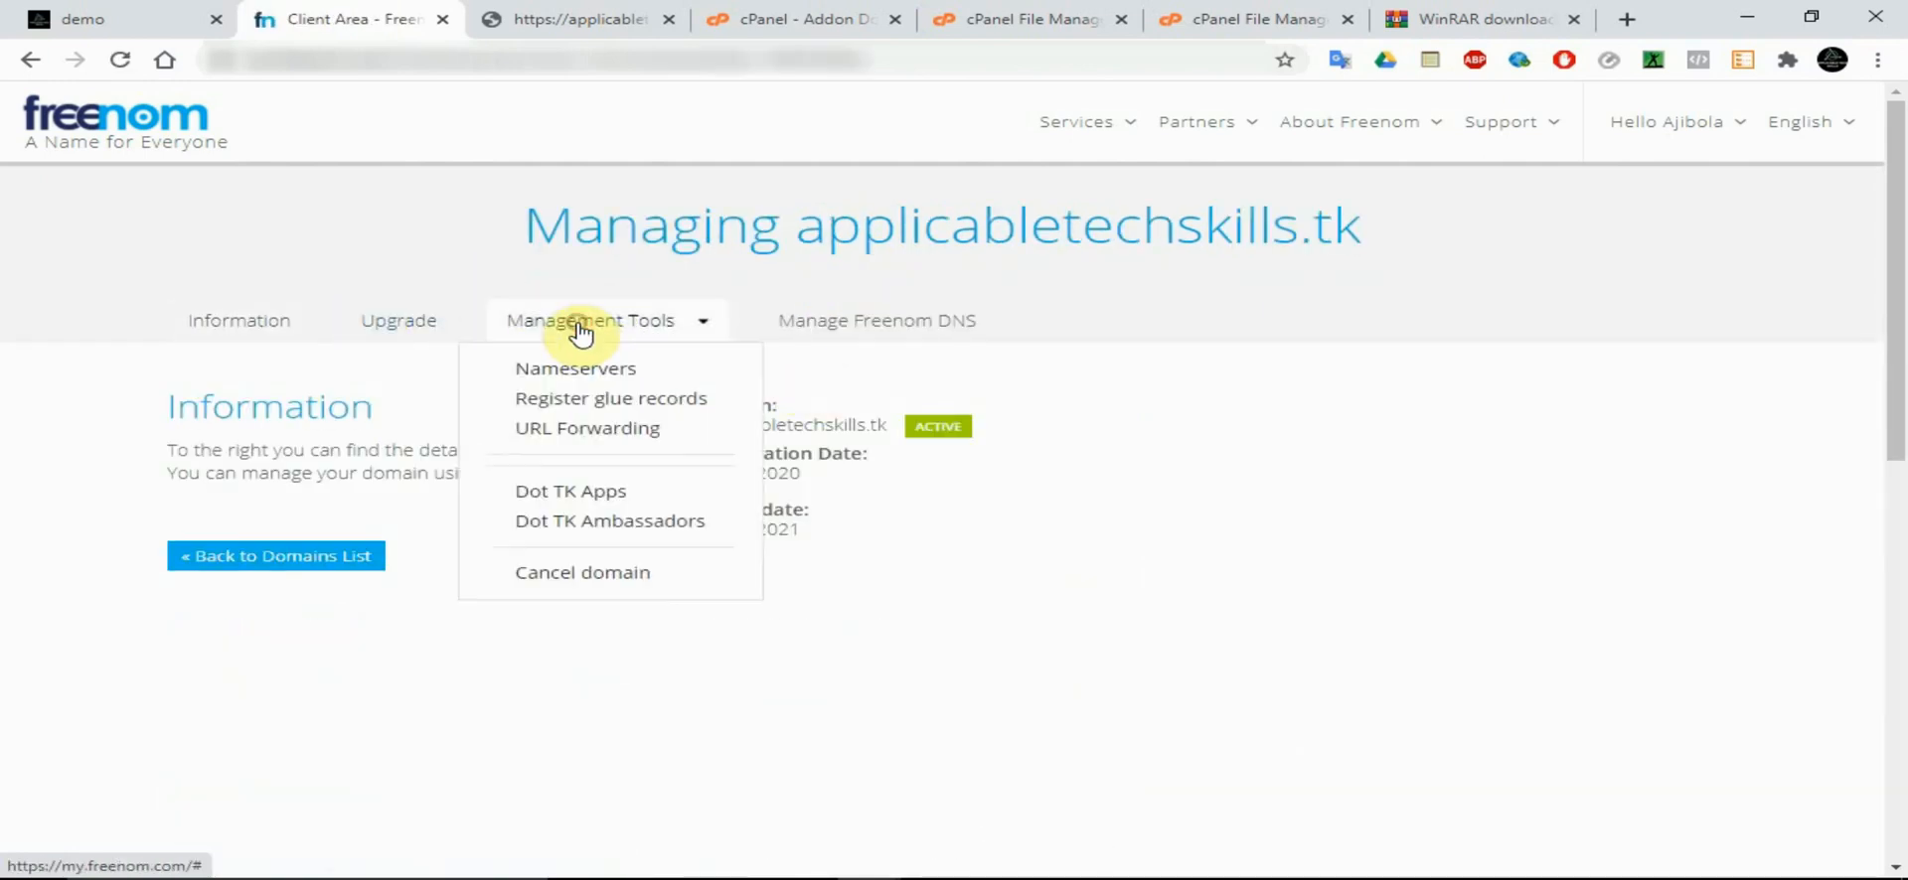
click(568, 372)
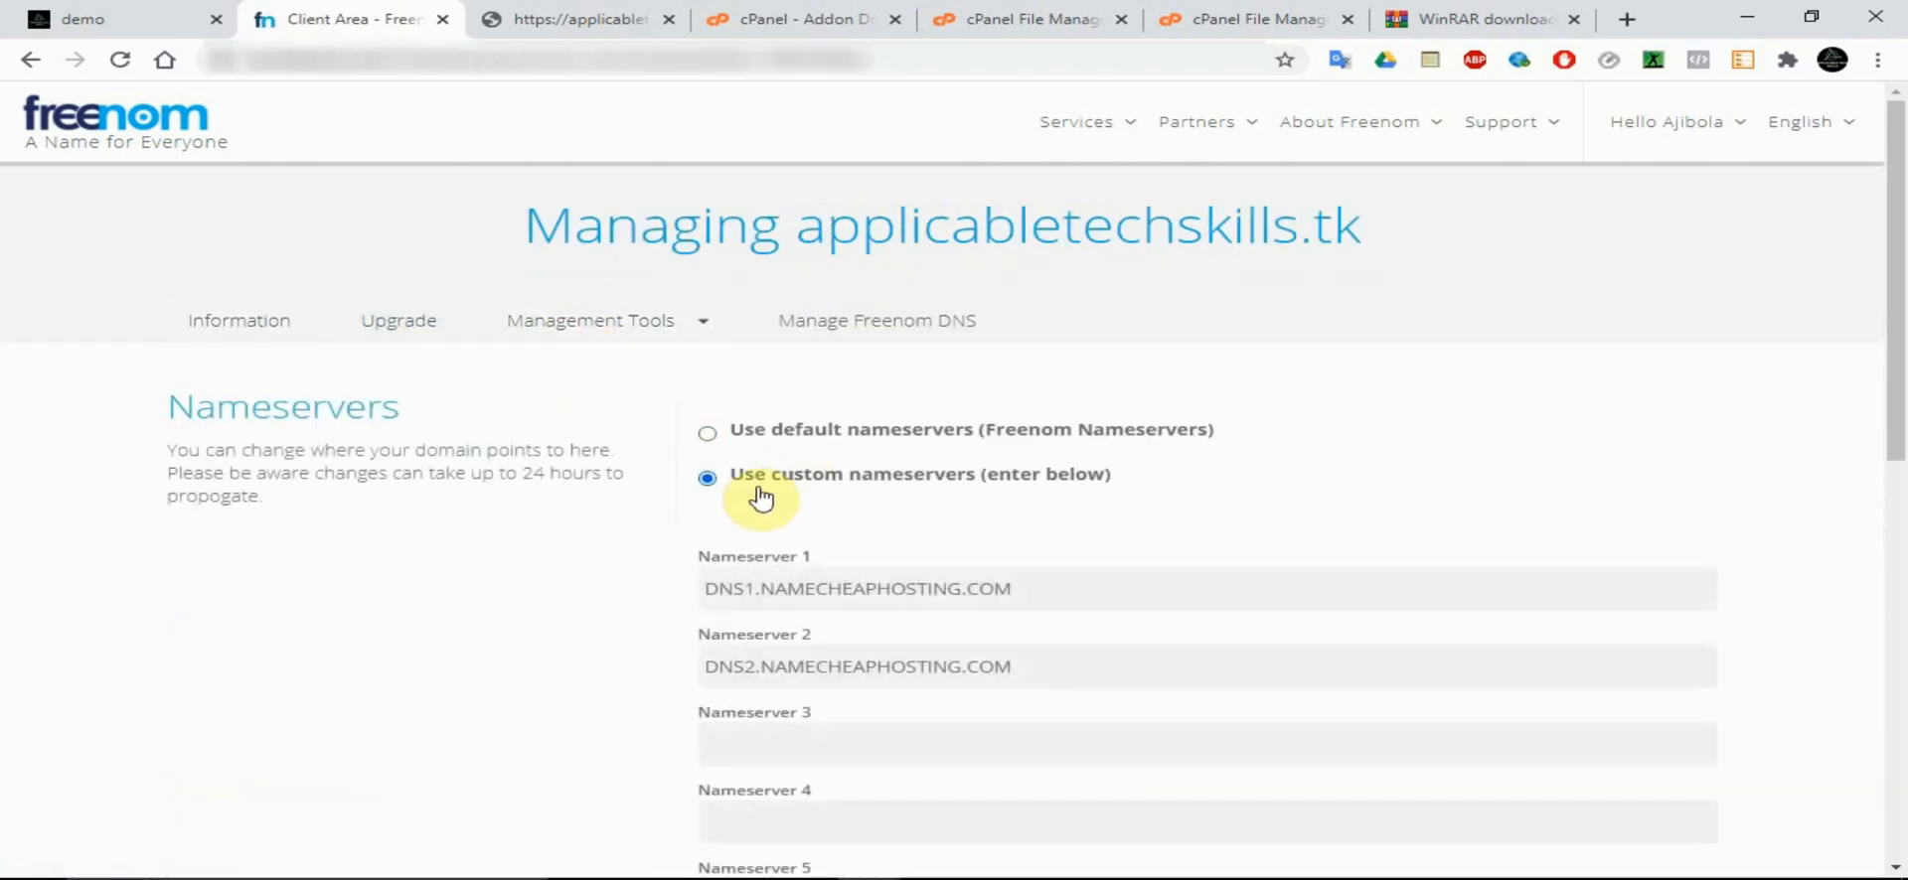
Step: Confirm the DNS1/DNS2.NAMECHEAPHOSTING.COM nameservers, then return to cPanel's Addon Domains tab
double_click(741, 591)
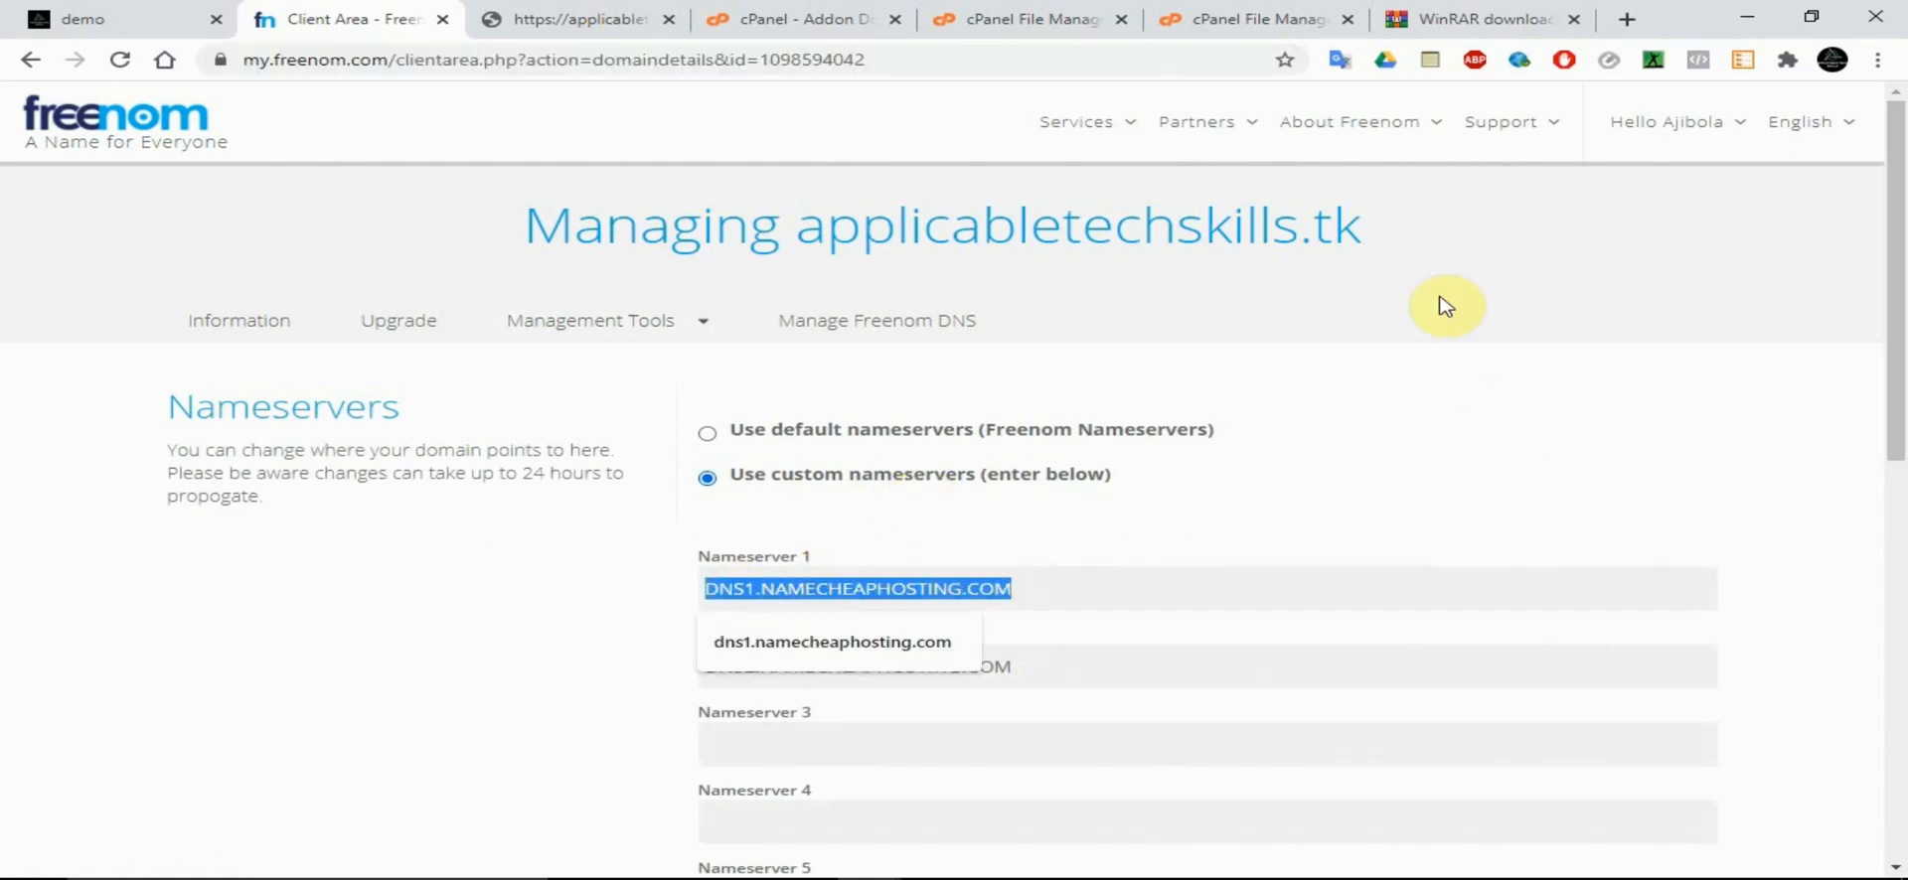
double_click(933, 227)
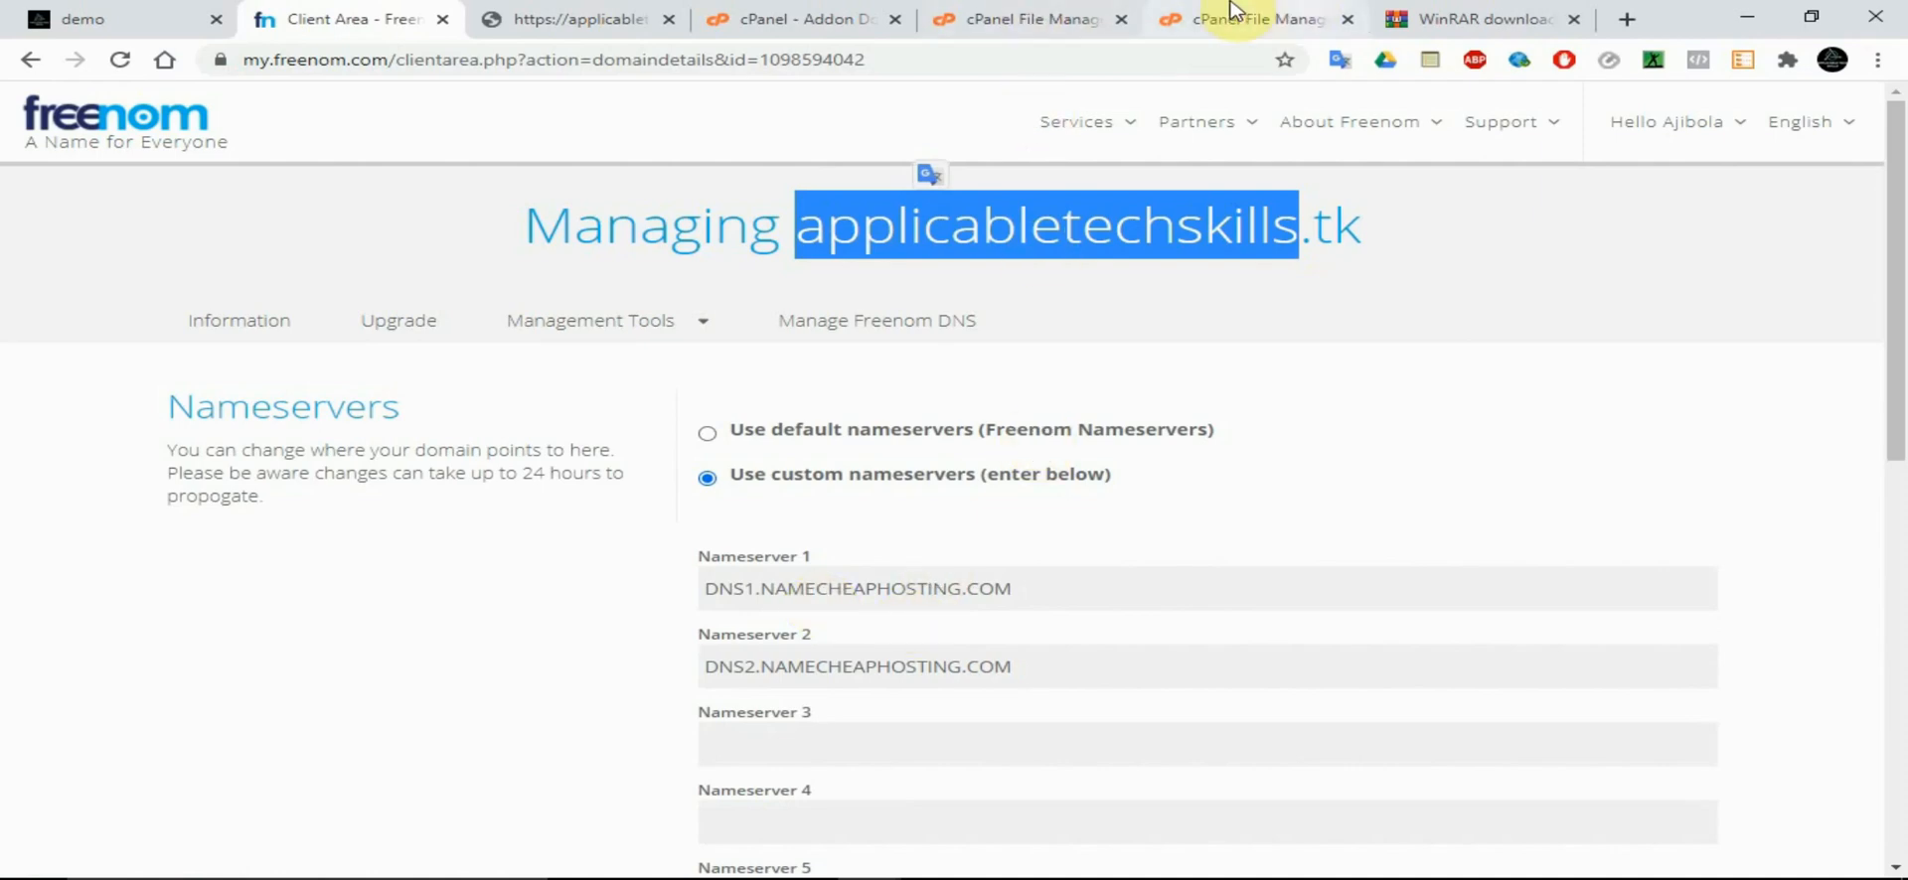
click(1011, 16)
click(794, 18)
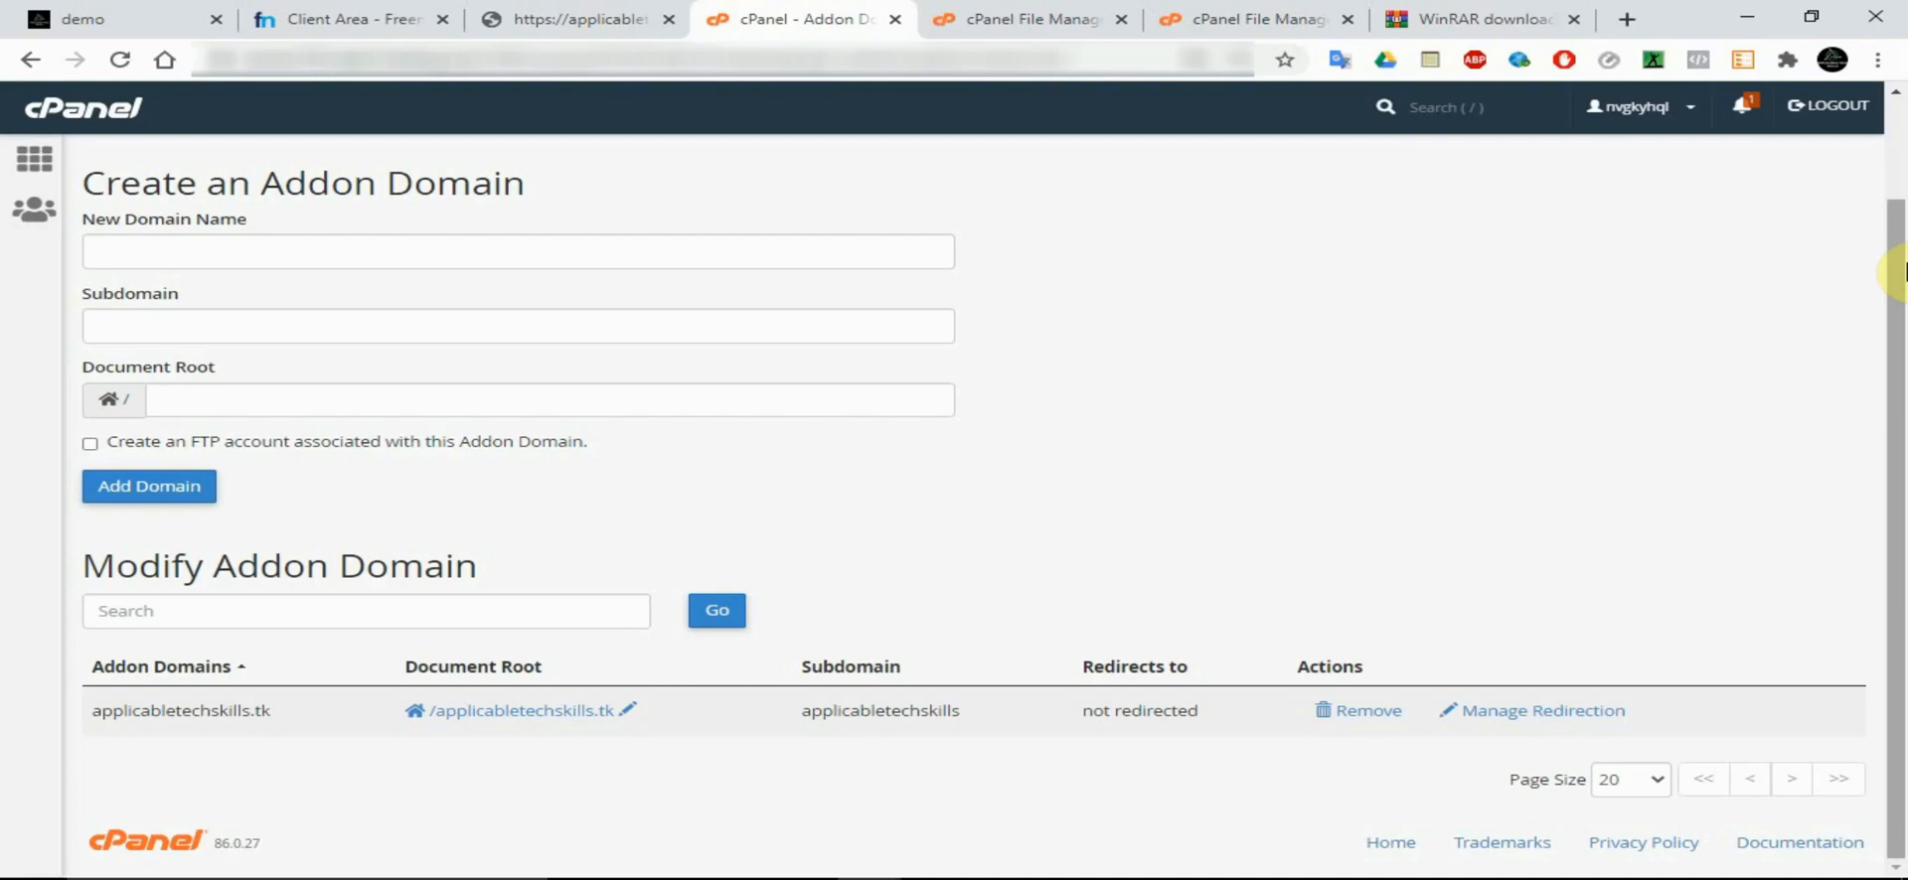
Step: Open the applicabletechskills.tk folder in File Manager, showing .well-known, cgi-bin and index.html
drag(1902, 270, 1903, 177)
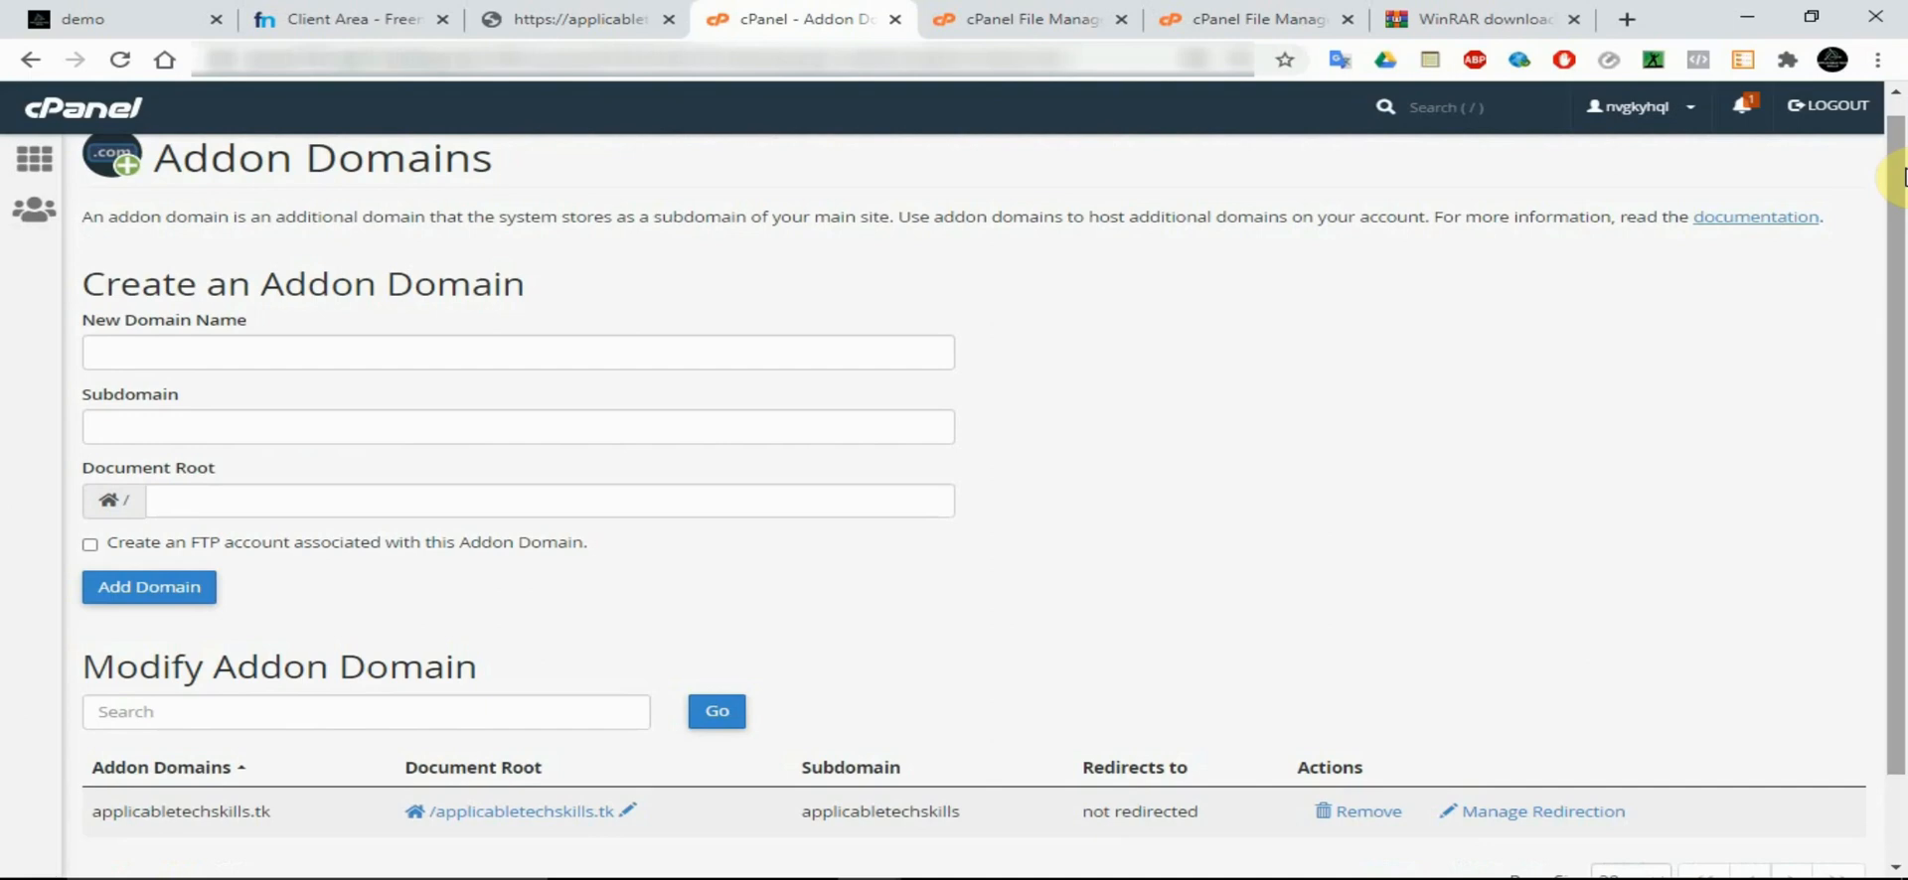
drag(1902, 177, 1902, 161)
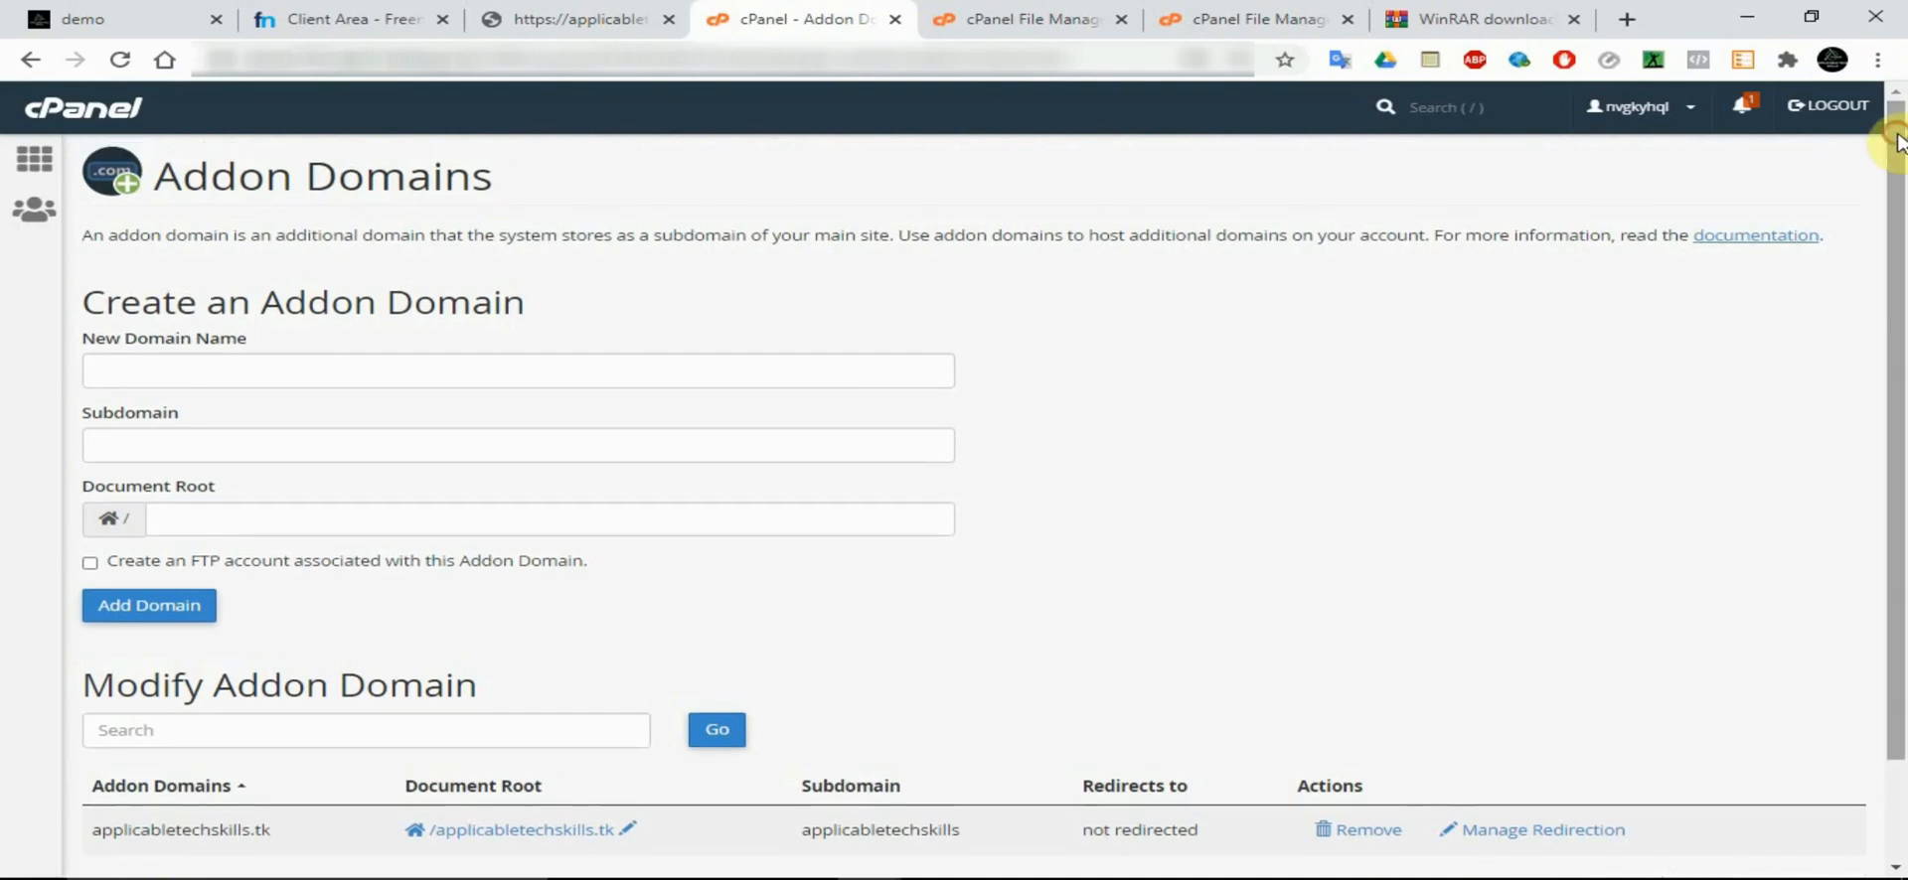
drag(1897, 288, 1898, 522)
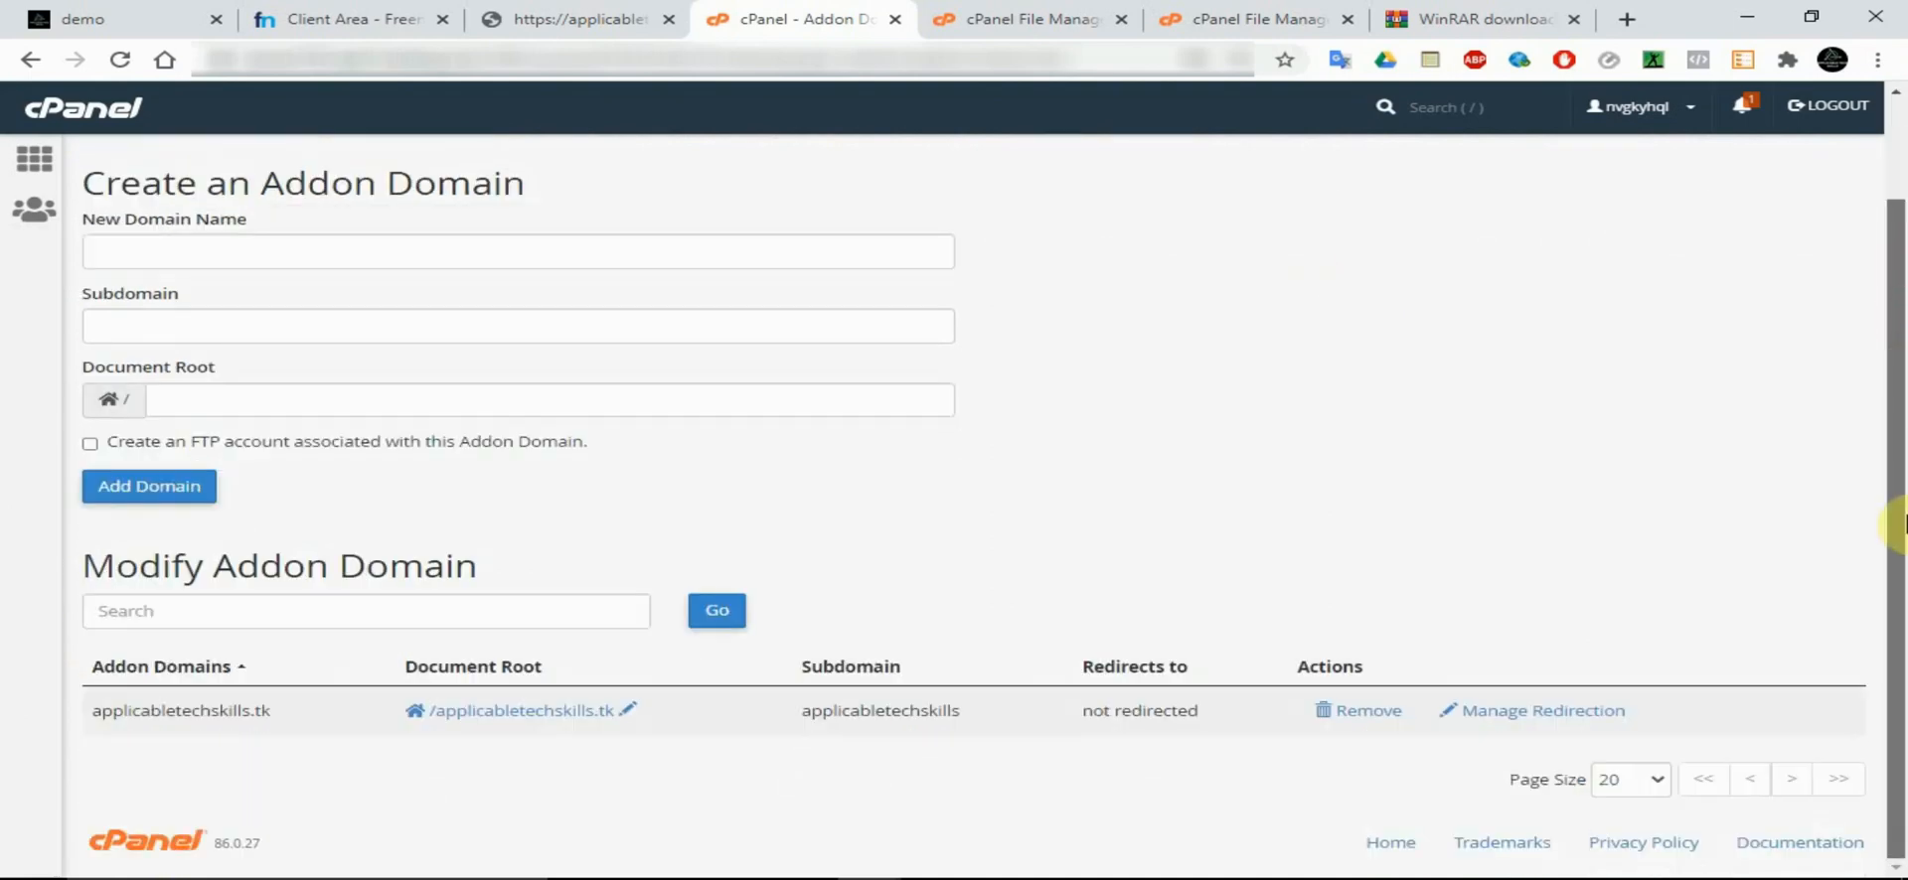
drag(1897, 422, 1891, 306)
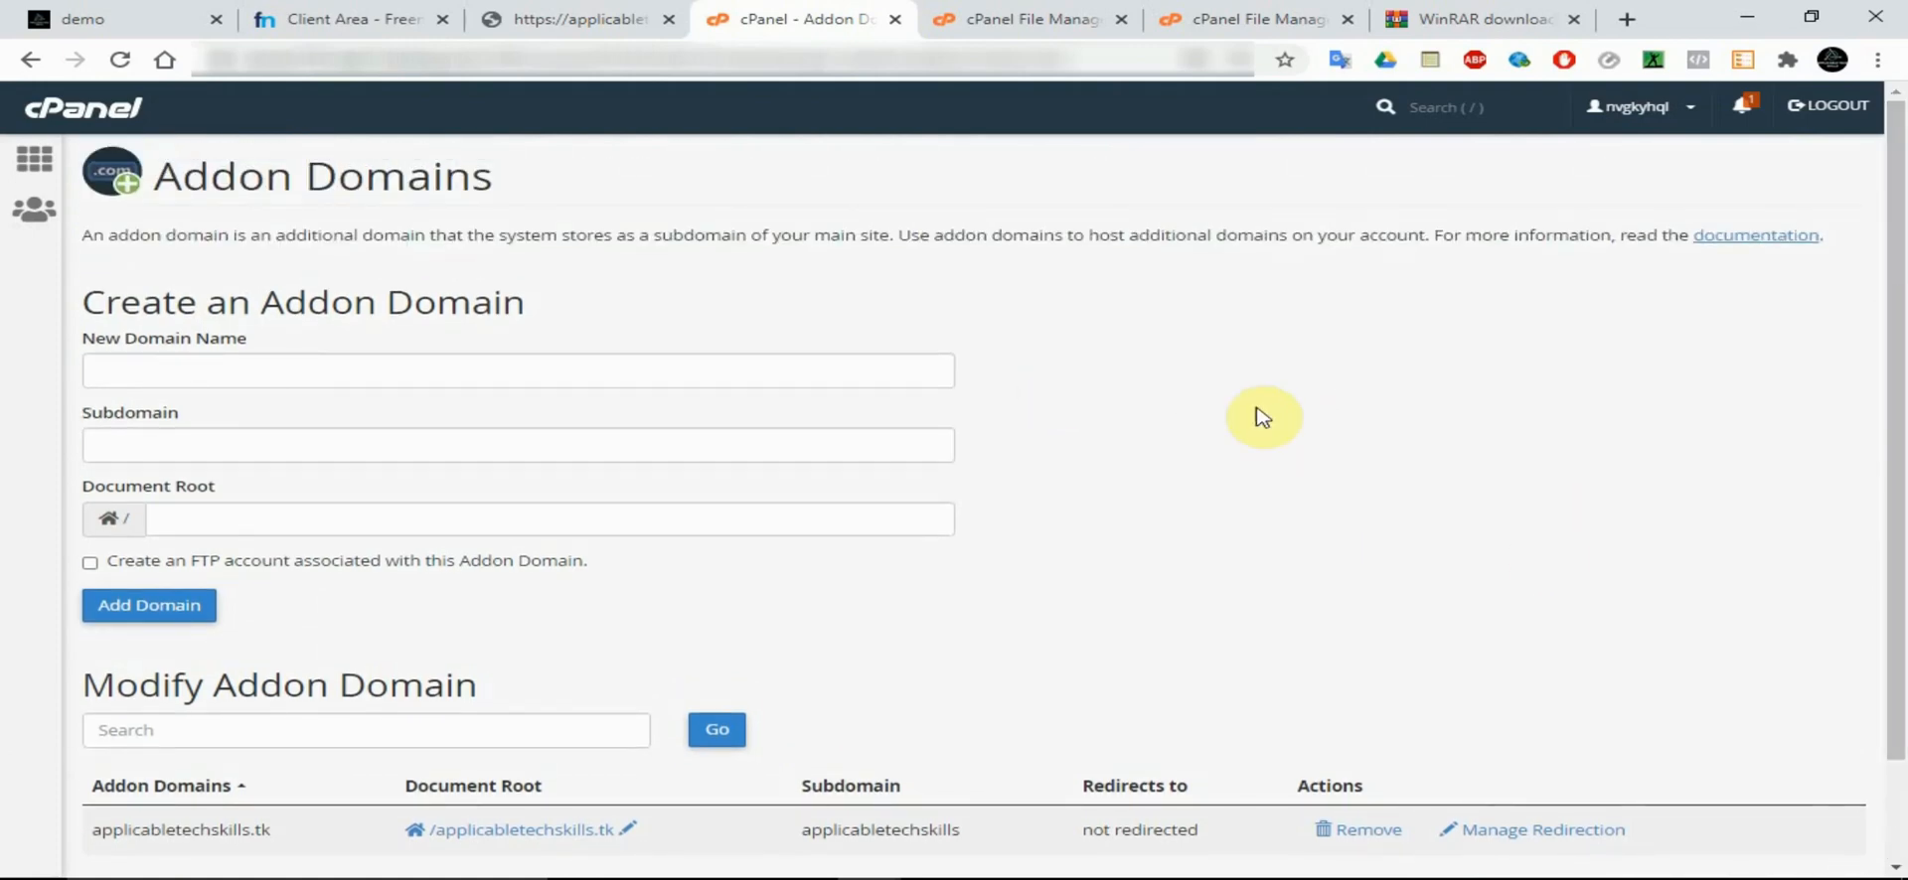
click(1011, 17)
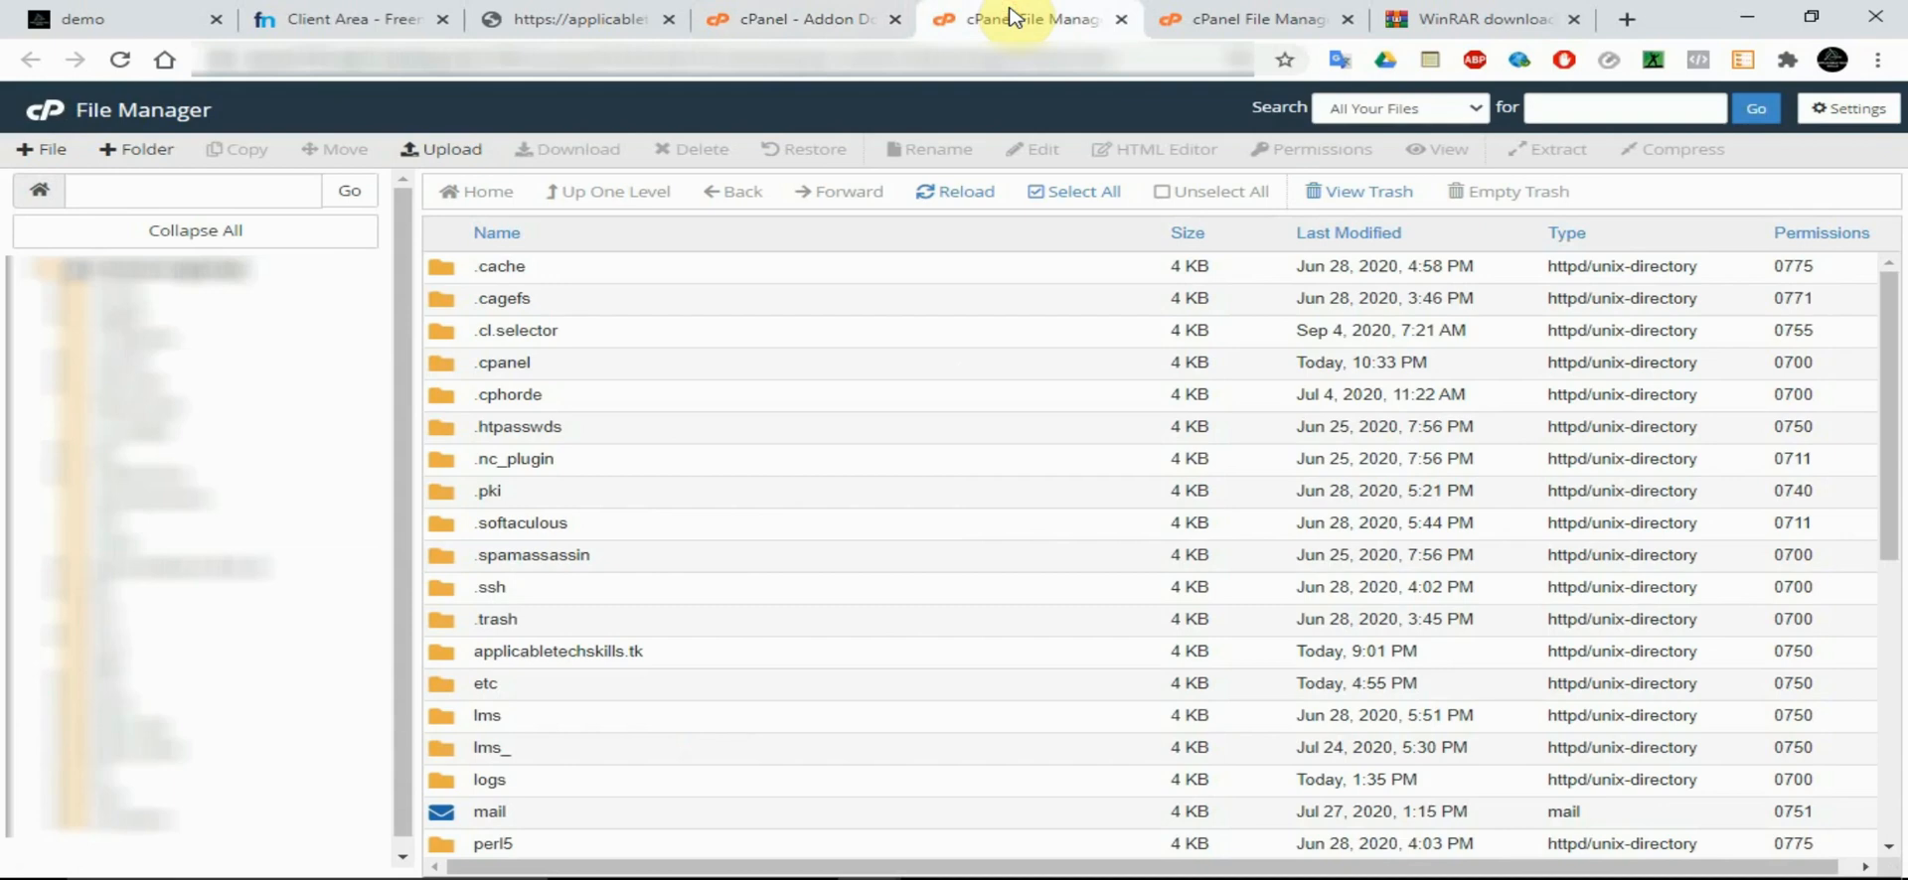
click(831, 16)
click(949, 15)
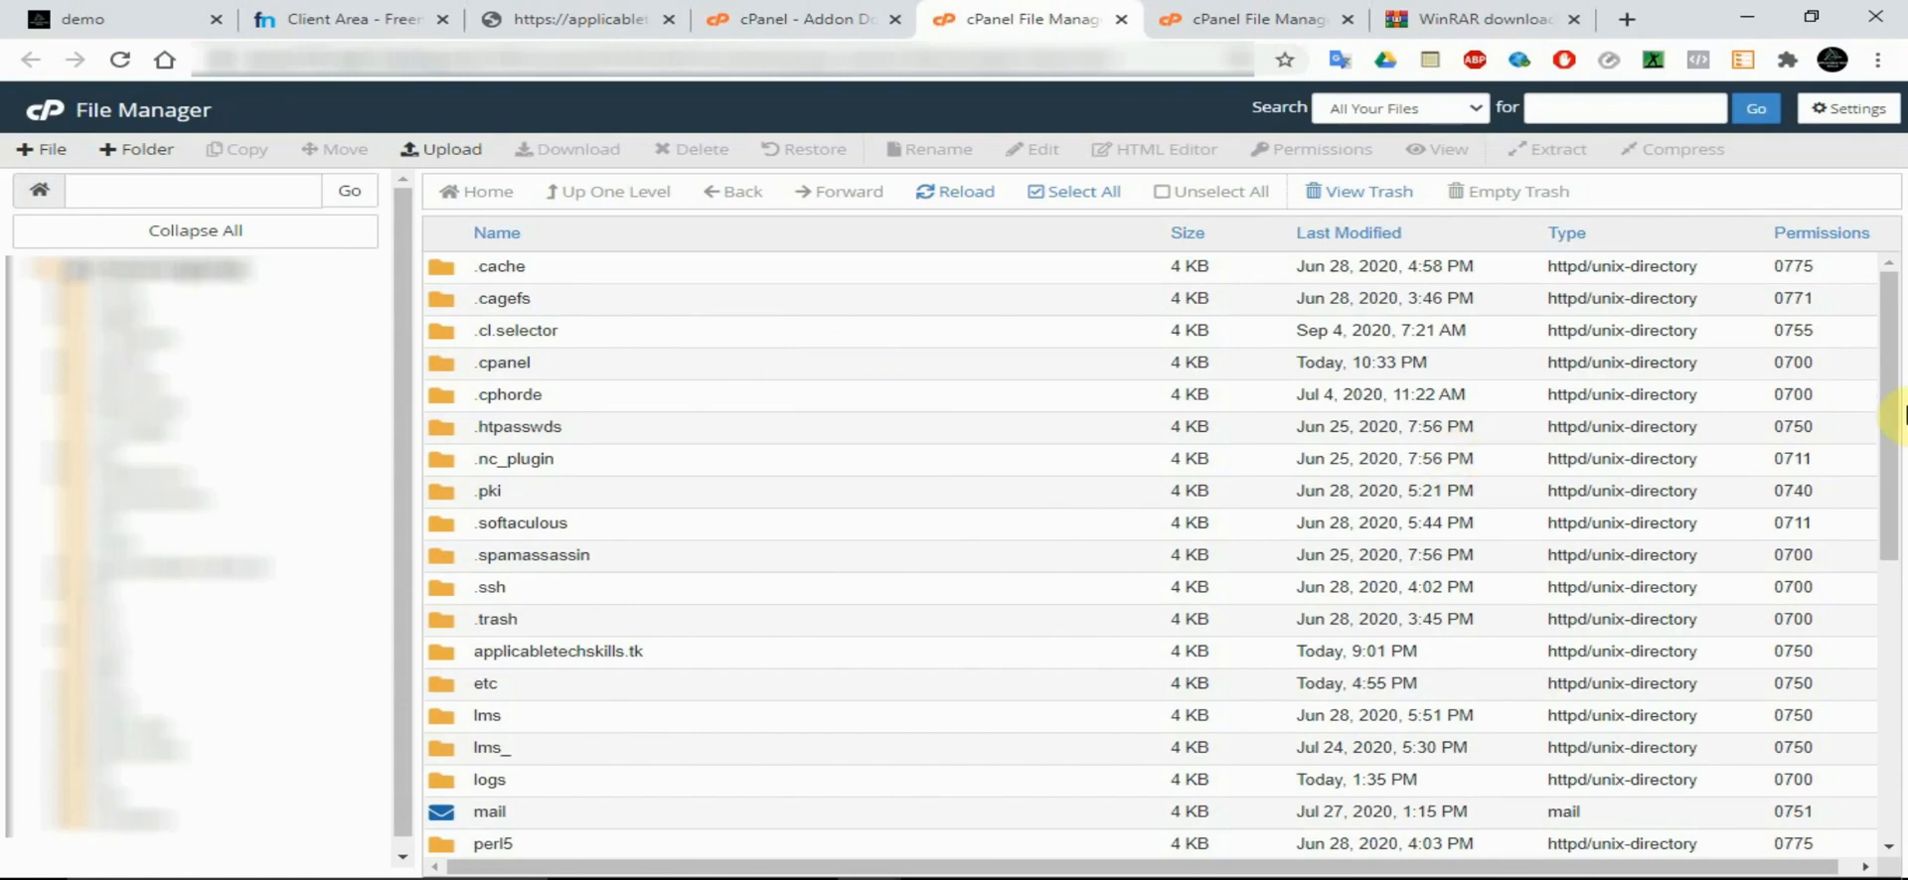
drag(1892, 385, 1898, 484)
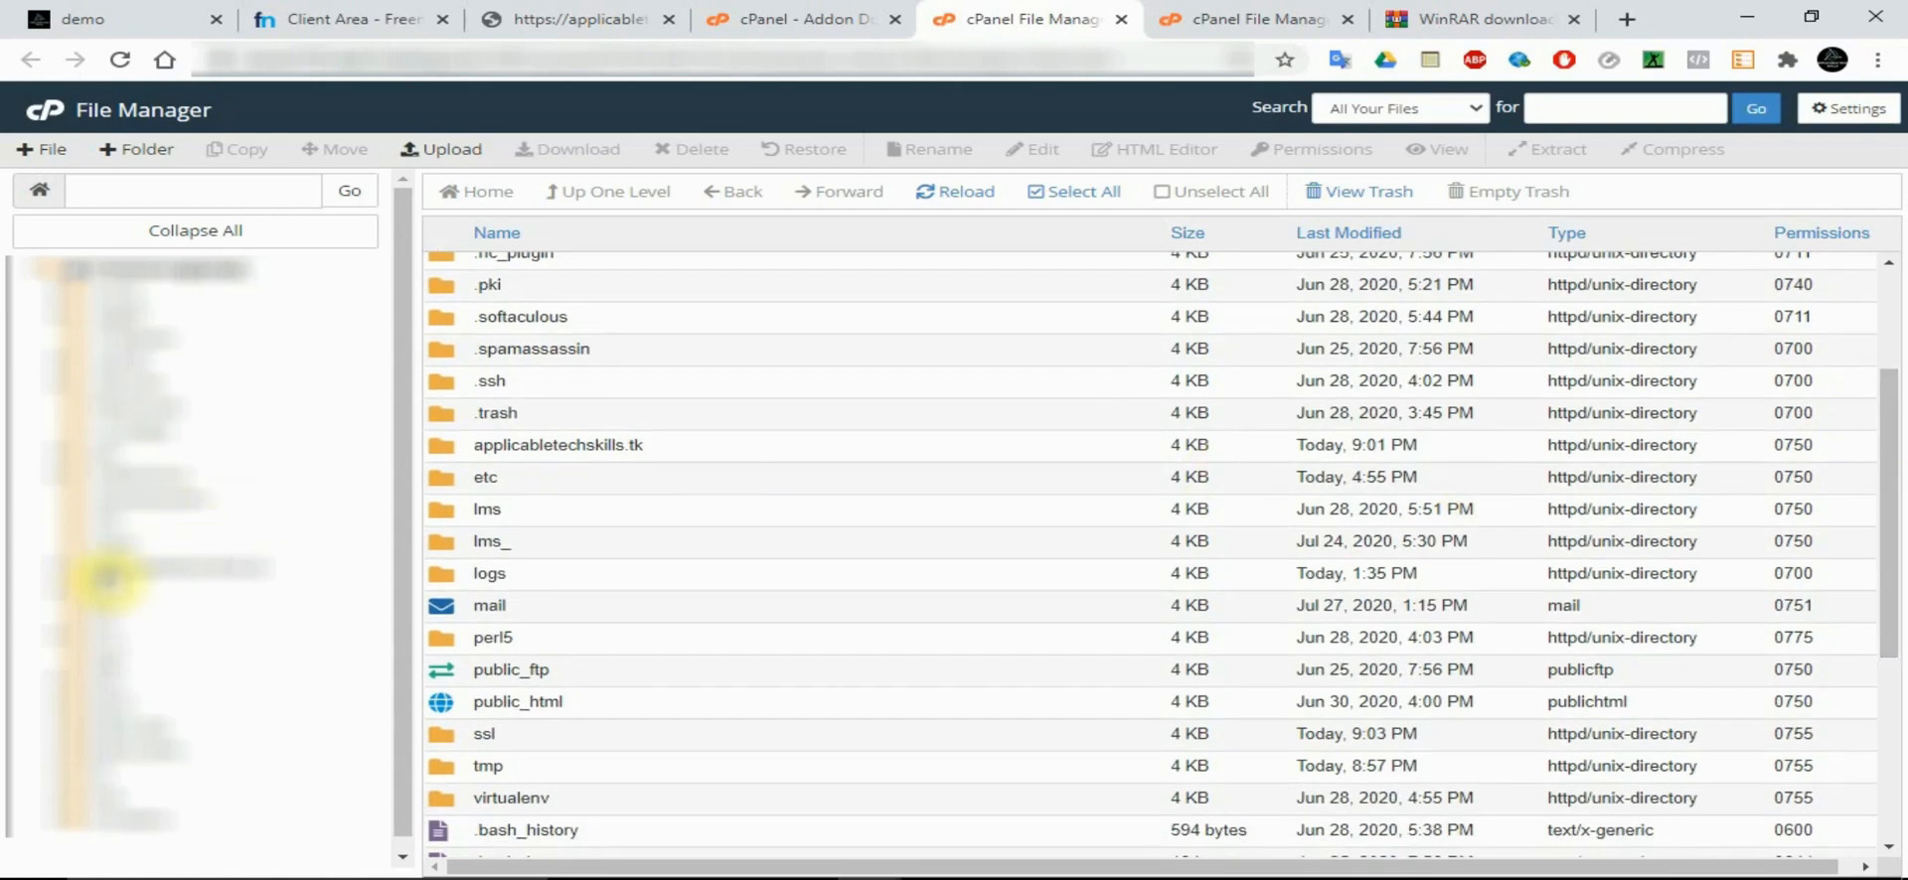
click(106, 571)
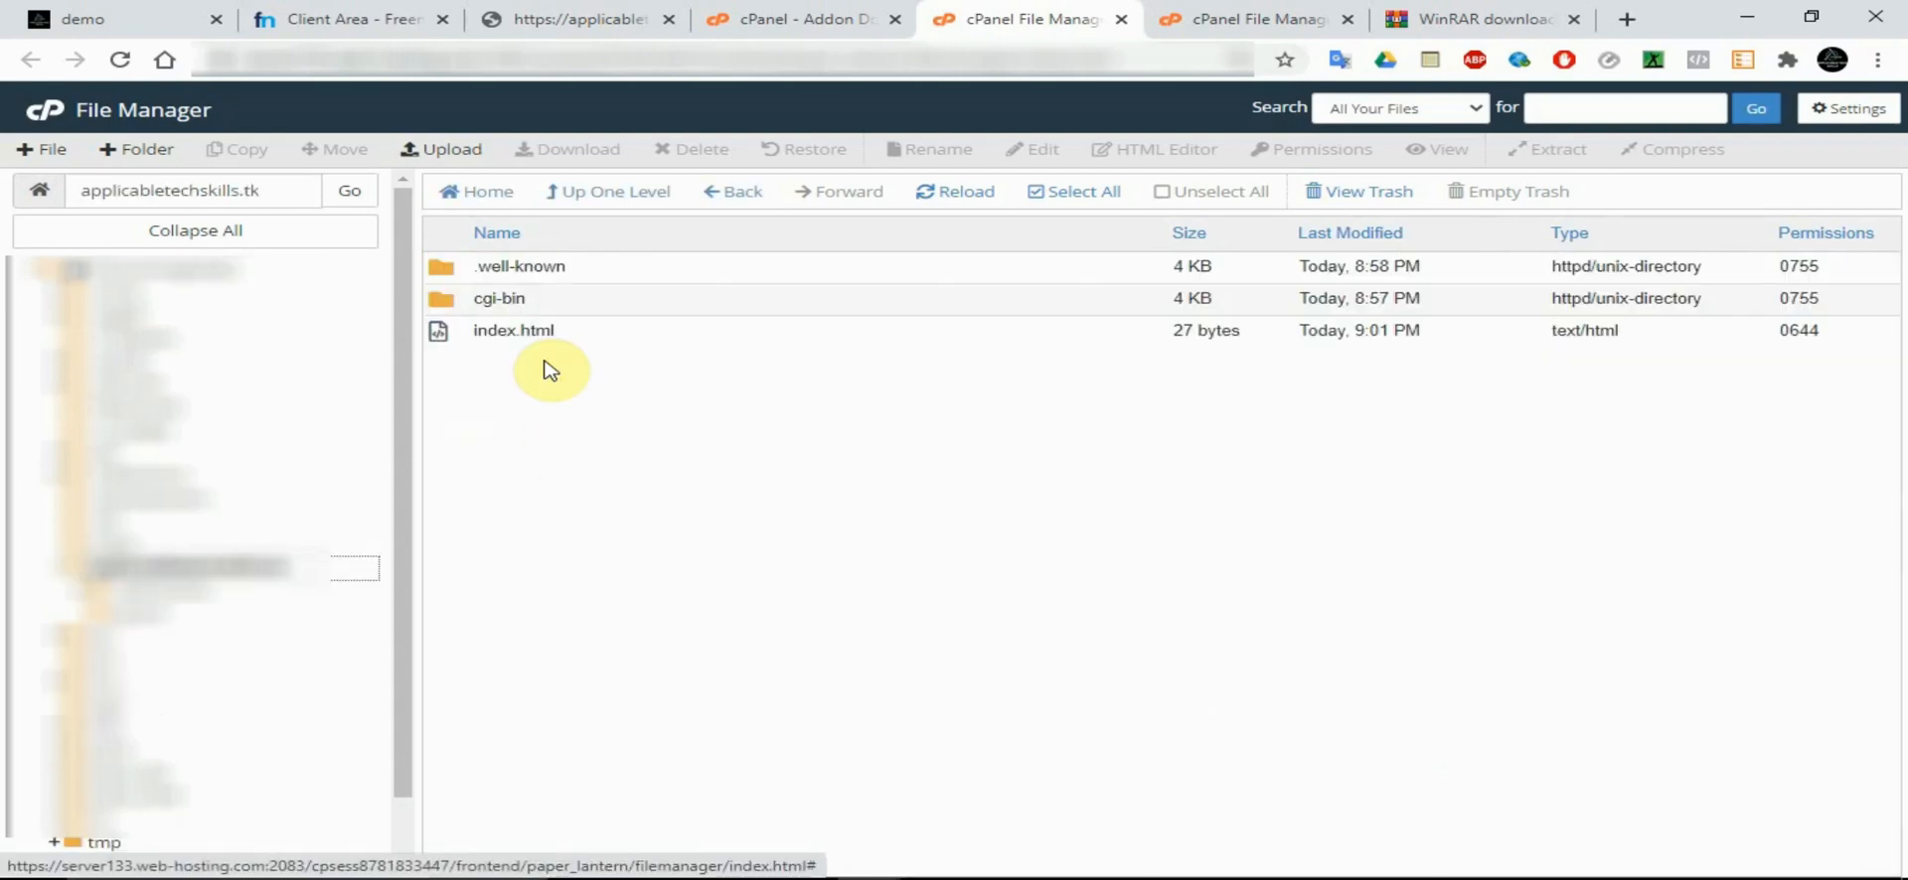
Step: Open index.html in the code editor and compare it with the live site's page
click(479, 332)
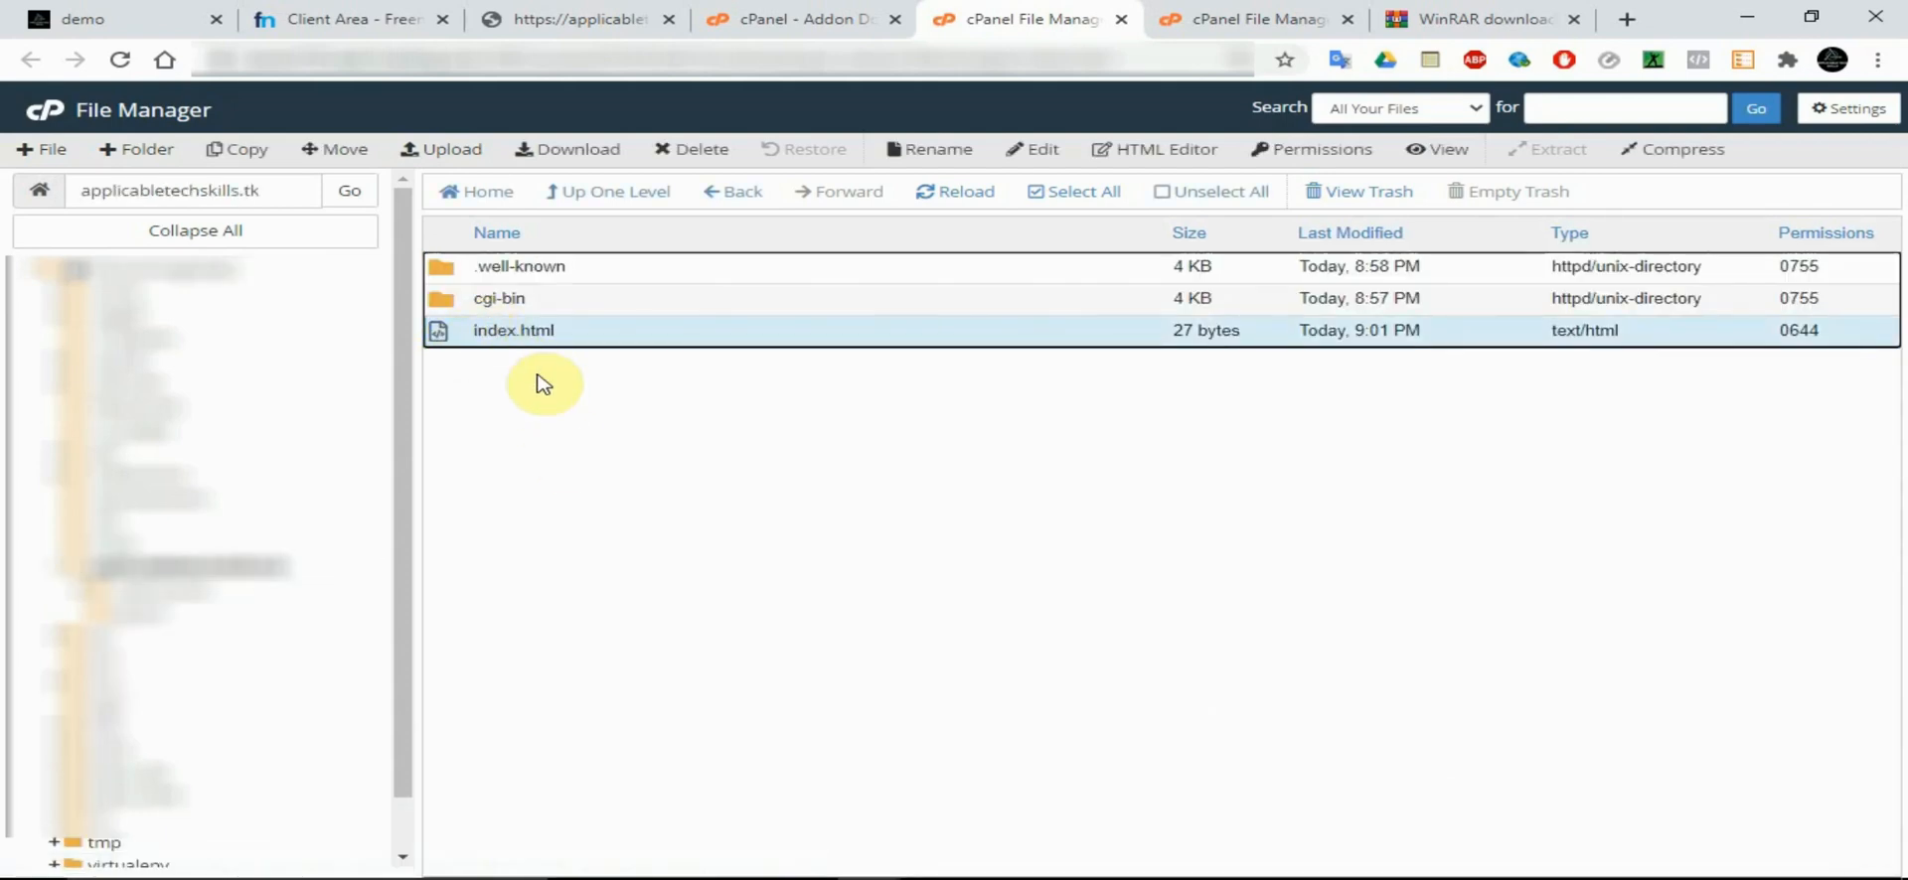
click(561, 459)
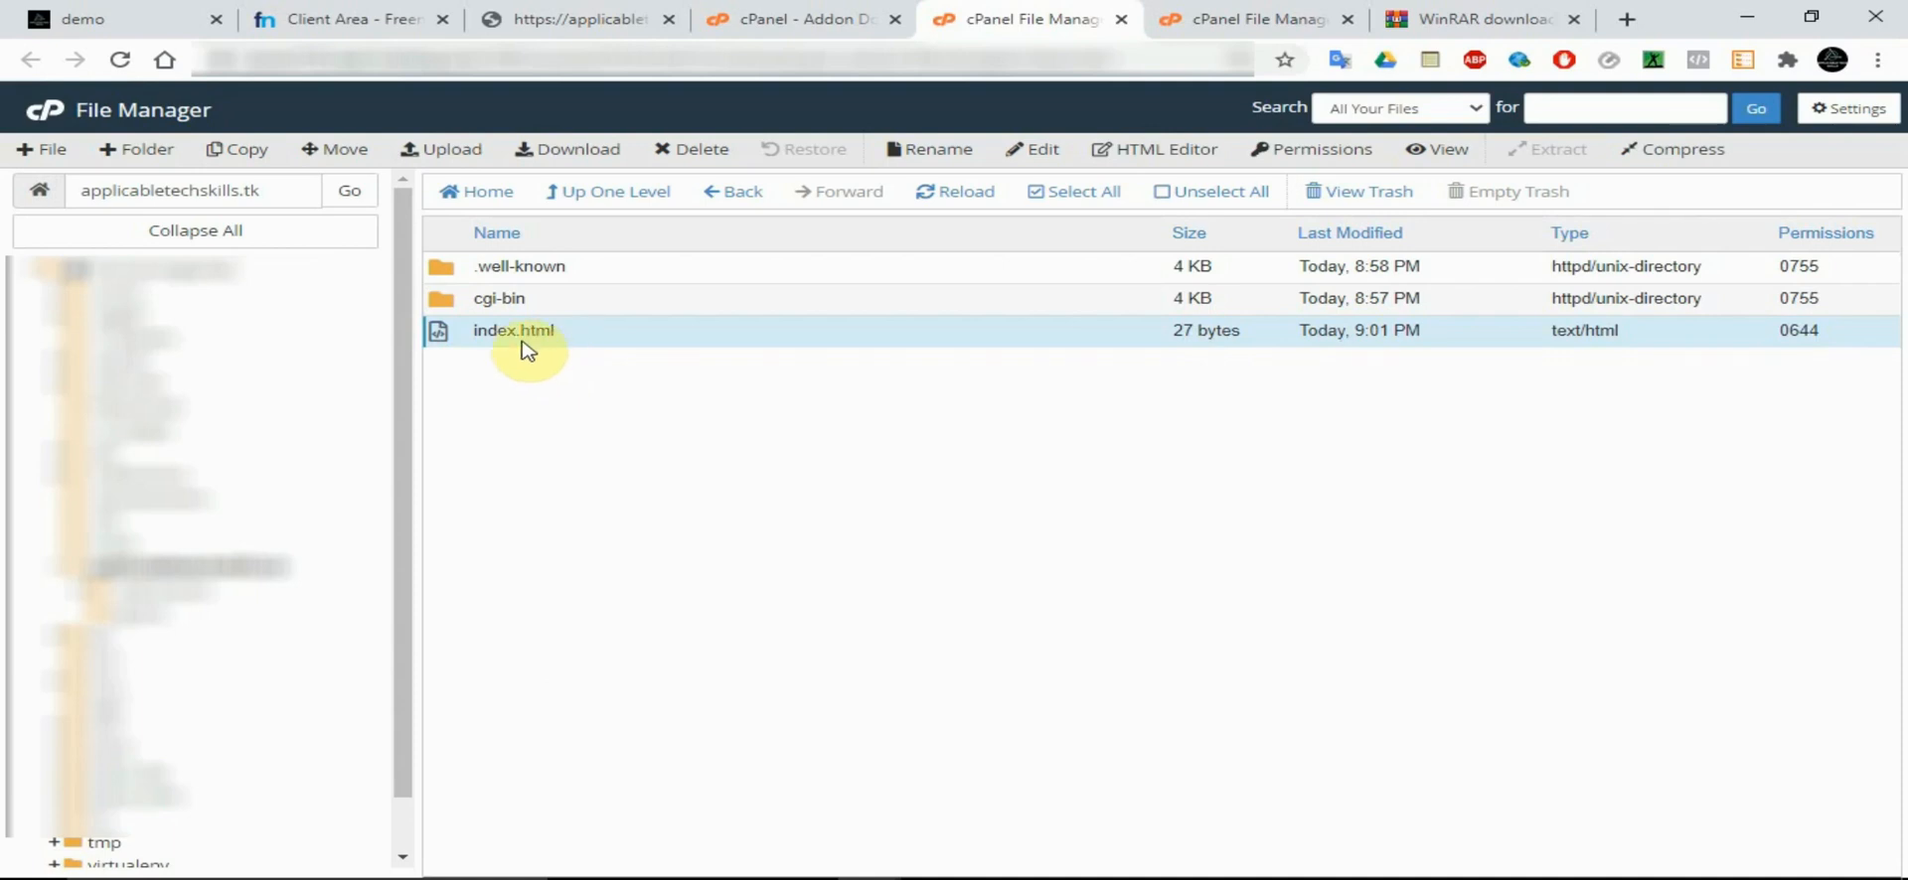
click(477, 335)
click(444, 332)
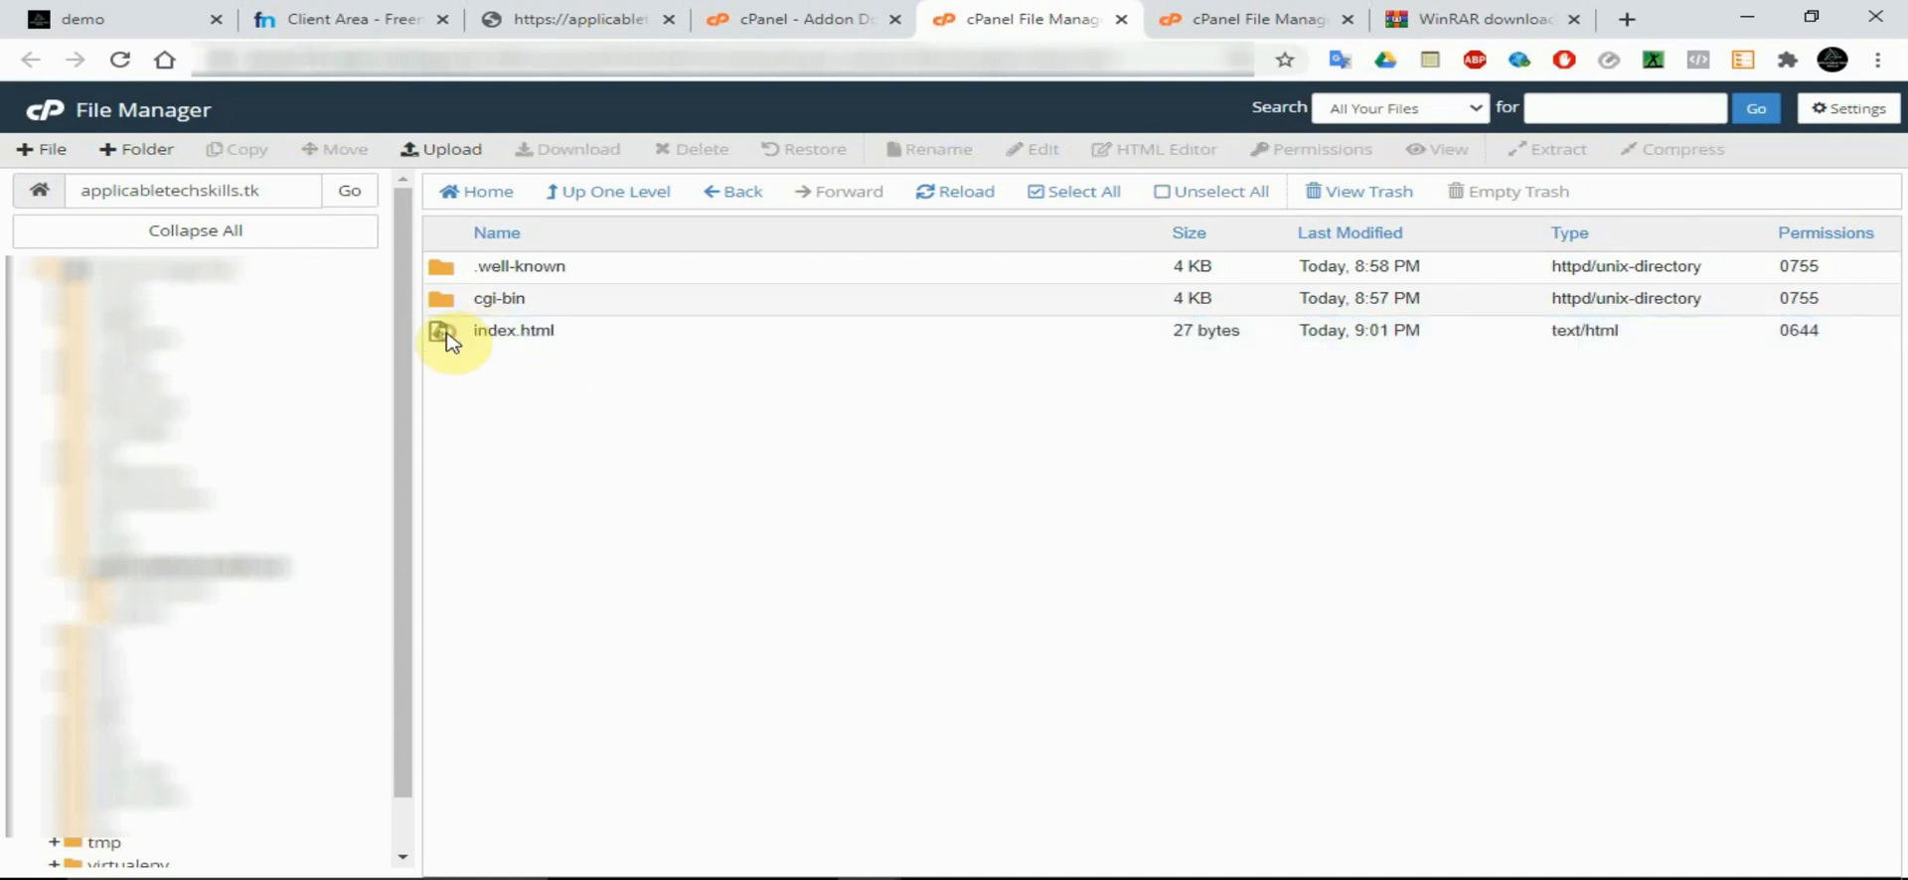
click(481, 330)
right_click(457, 335)
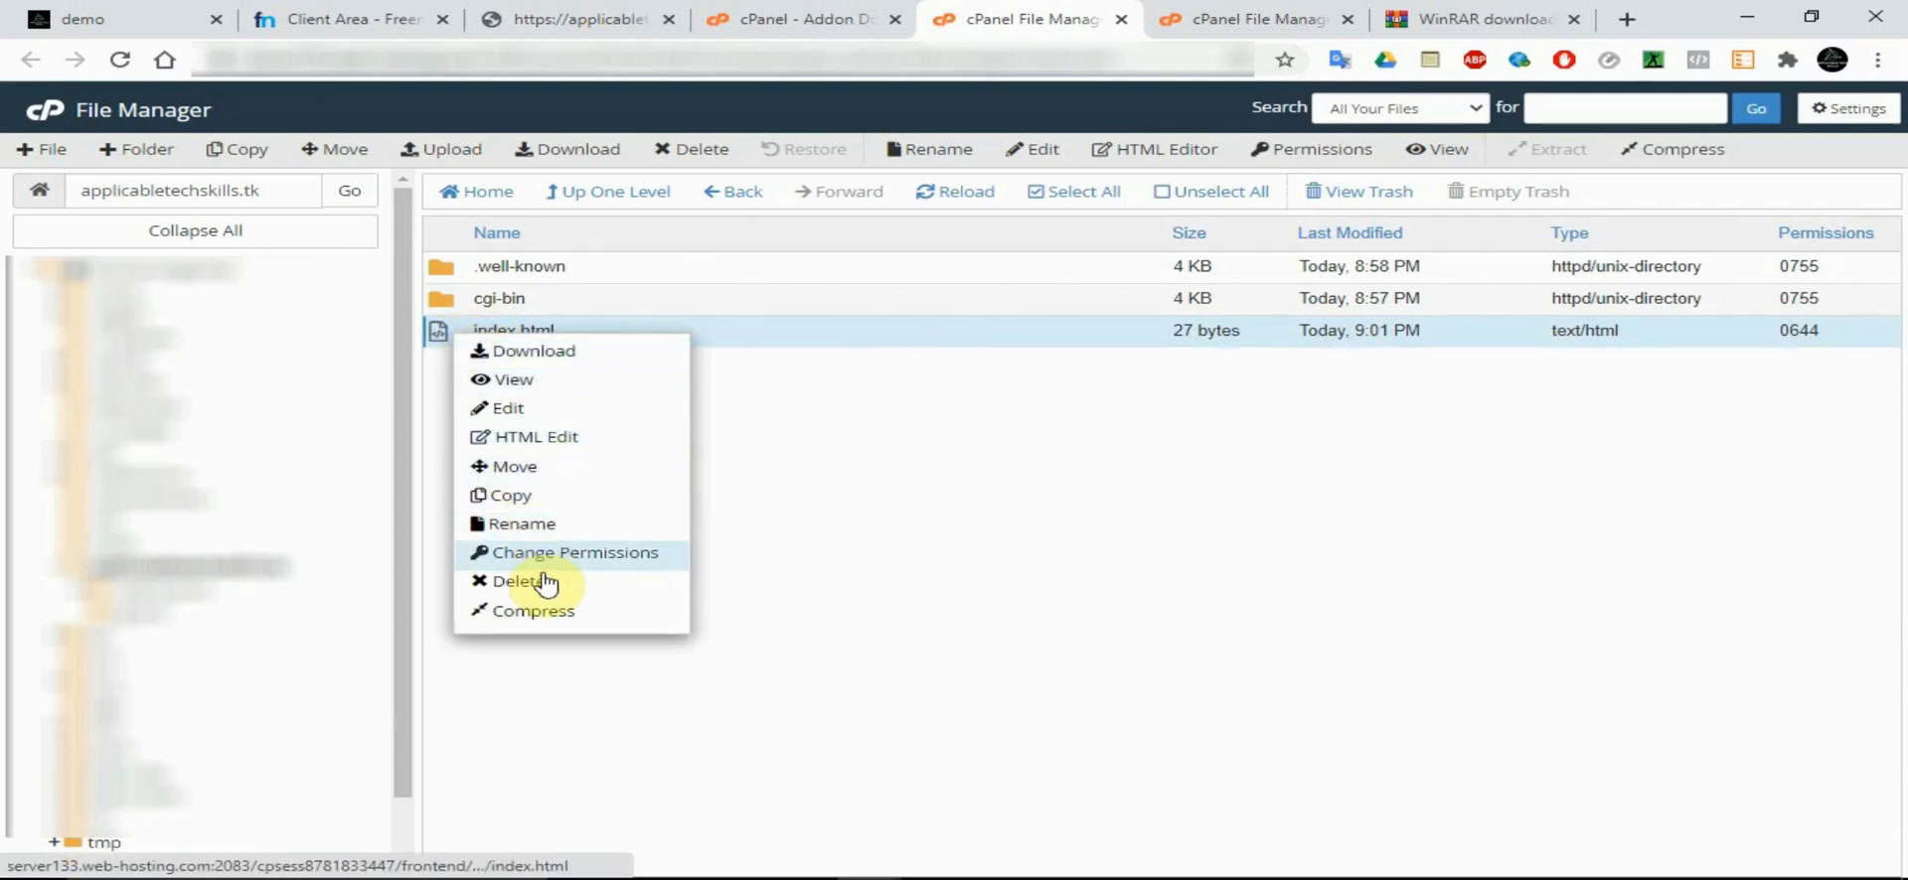
click(552, 409)
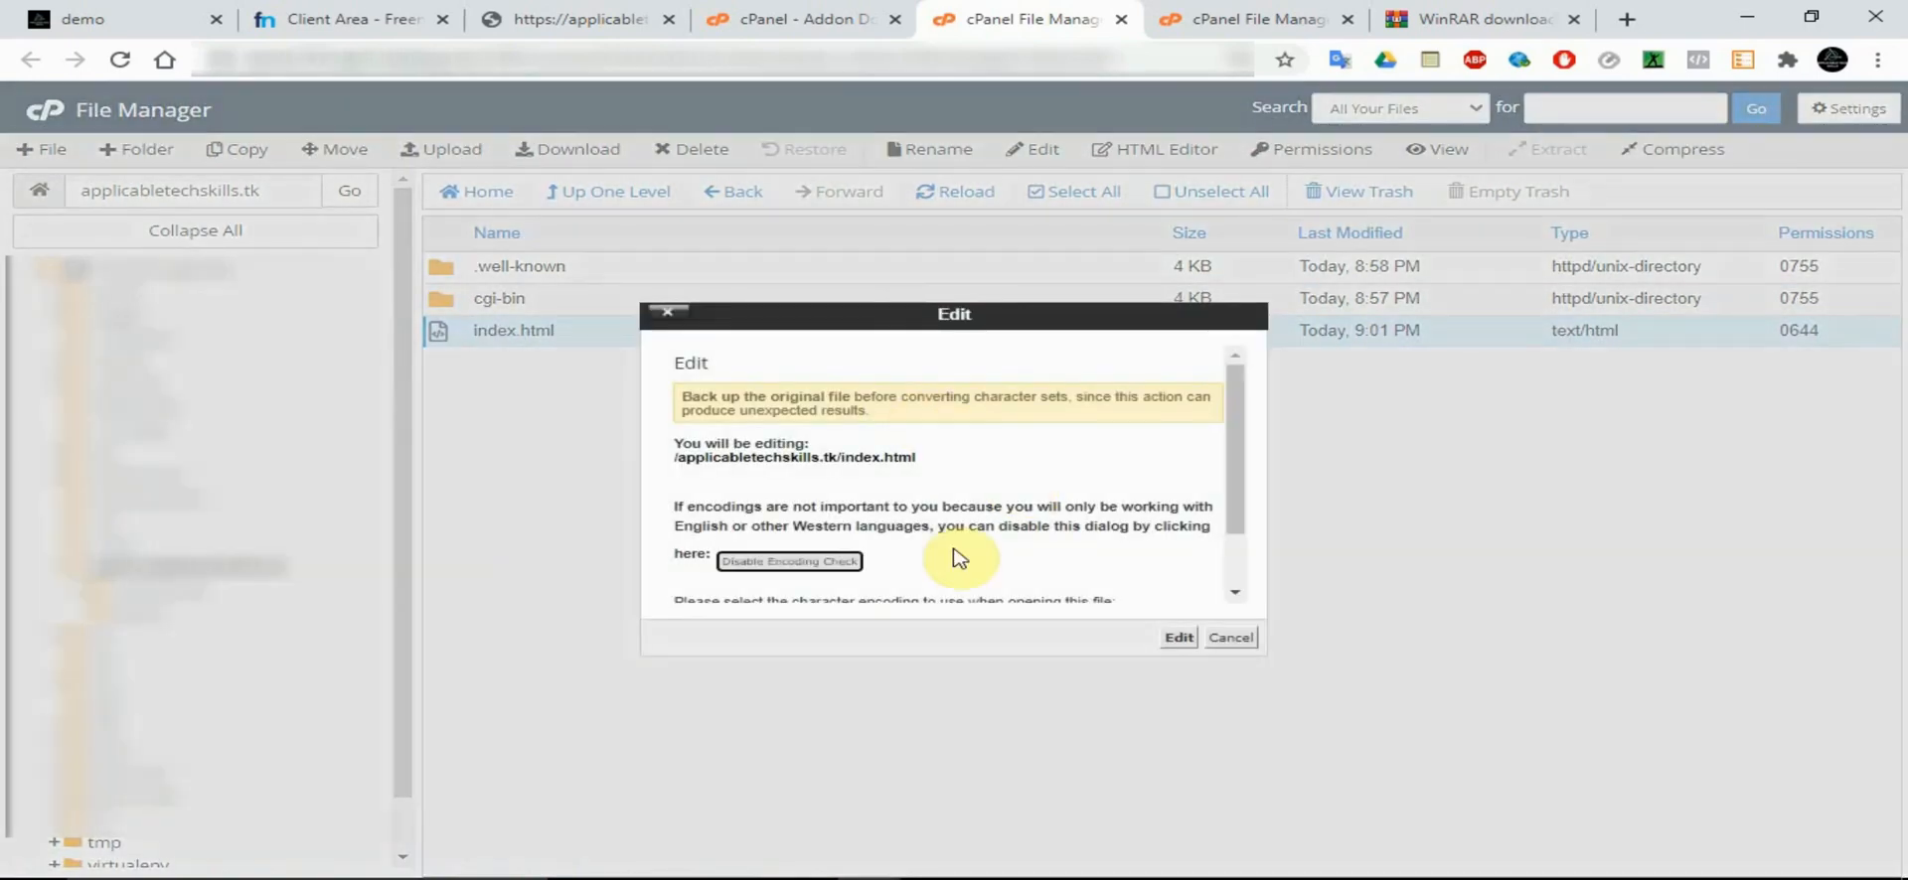
click(1178, 637)
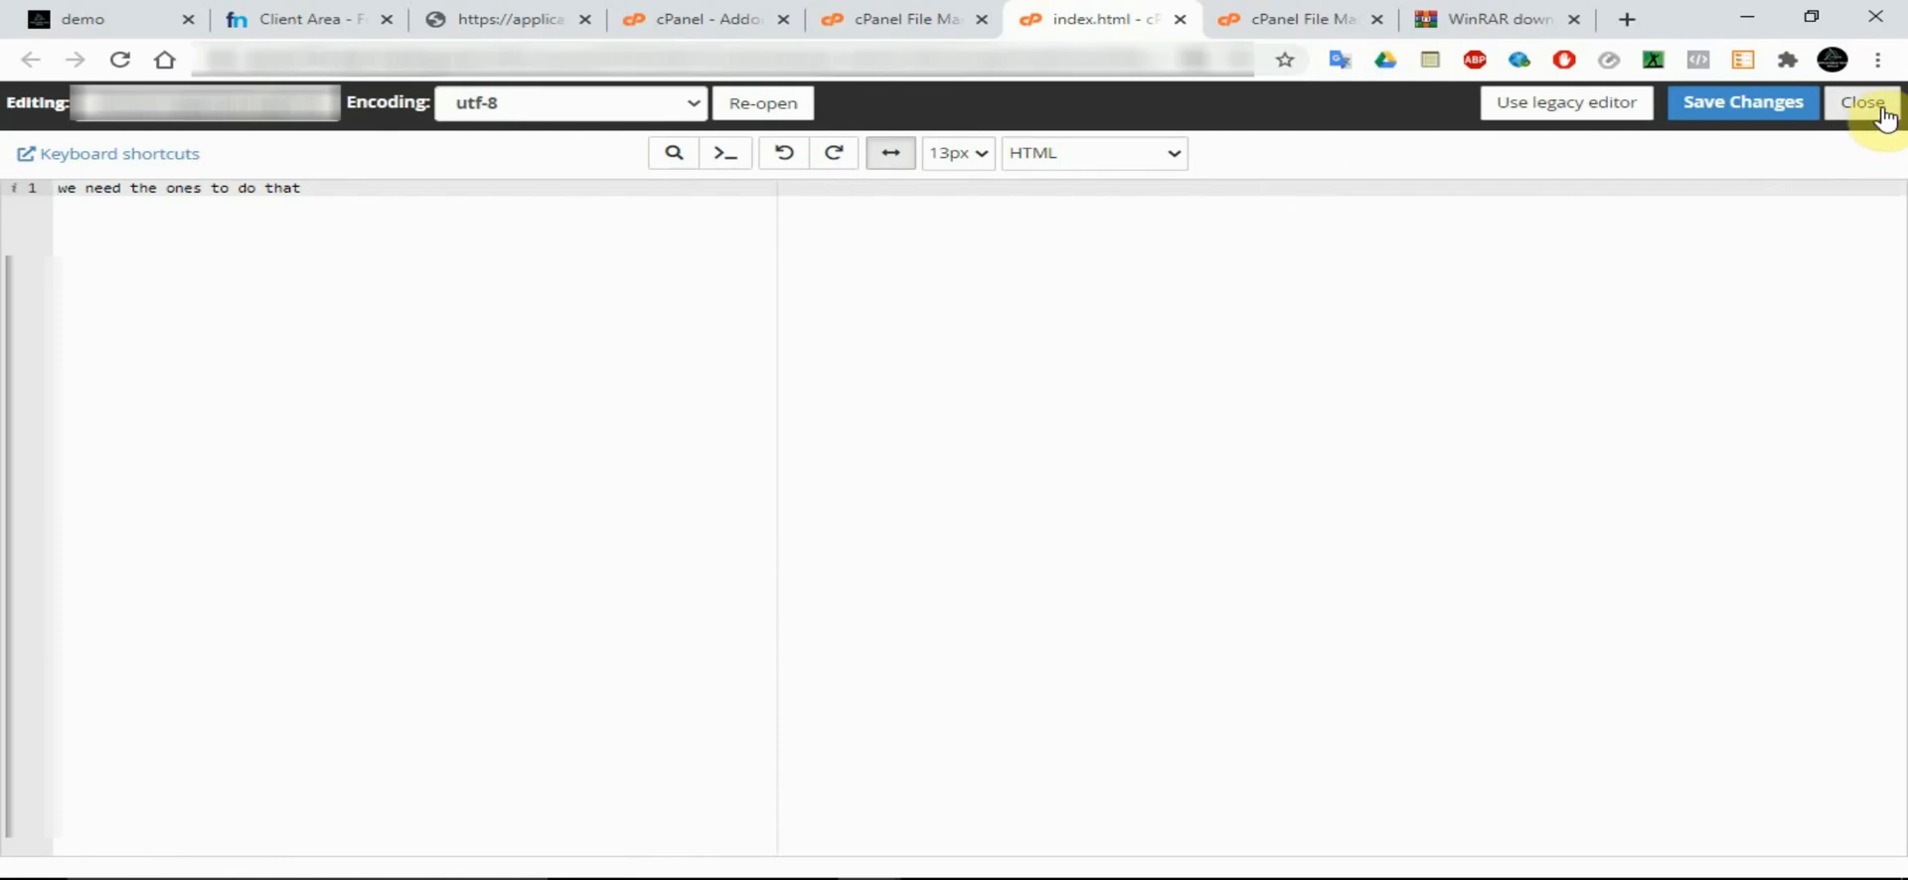
click(507, 18)
click(386, 171)
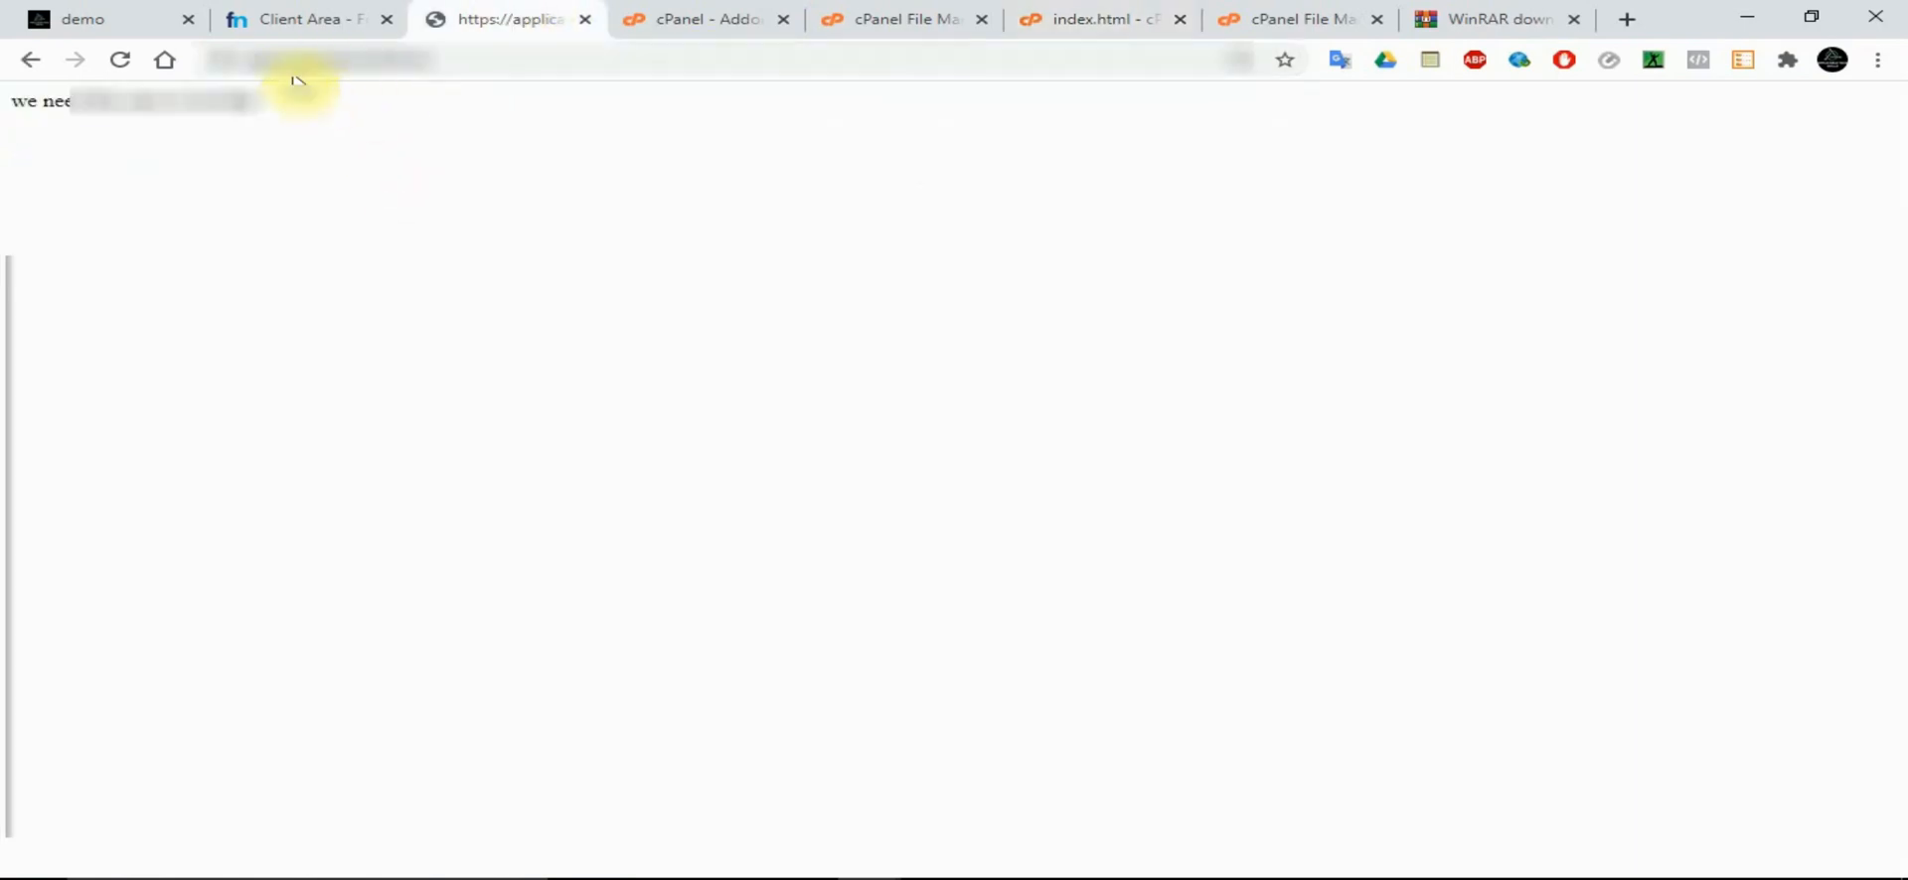
drag(208, 130, 2, 102)
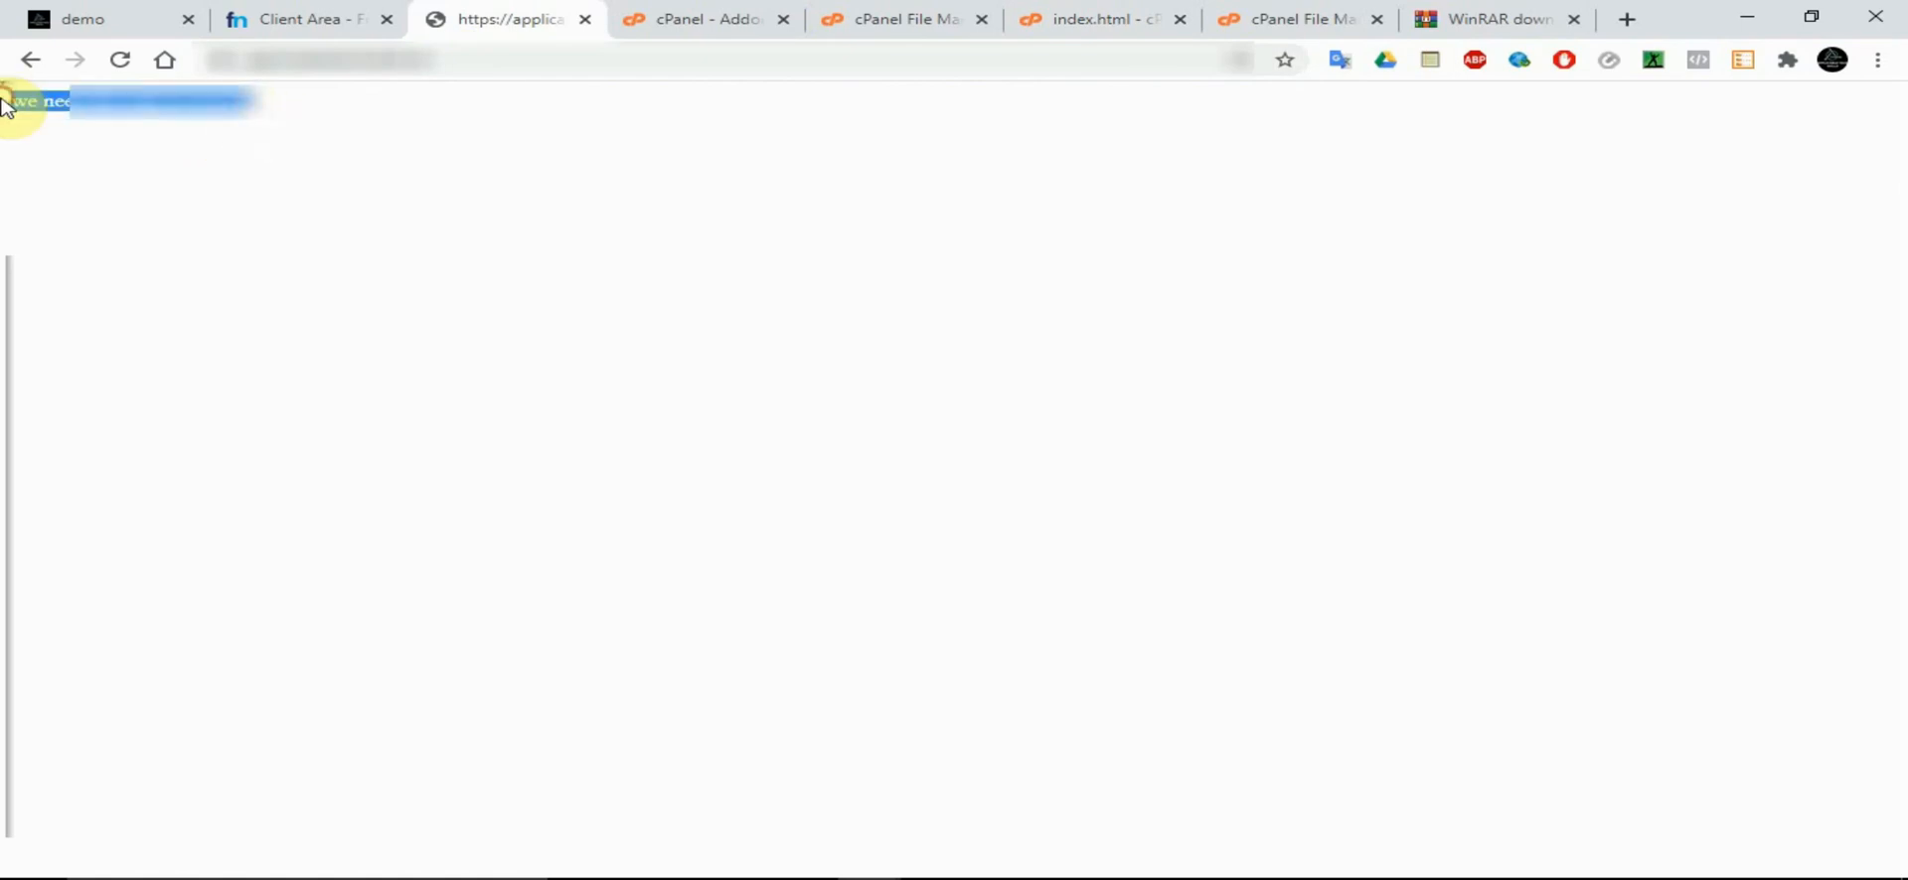
click(915, 21)
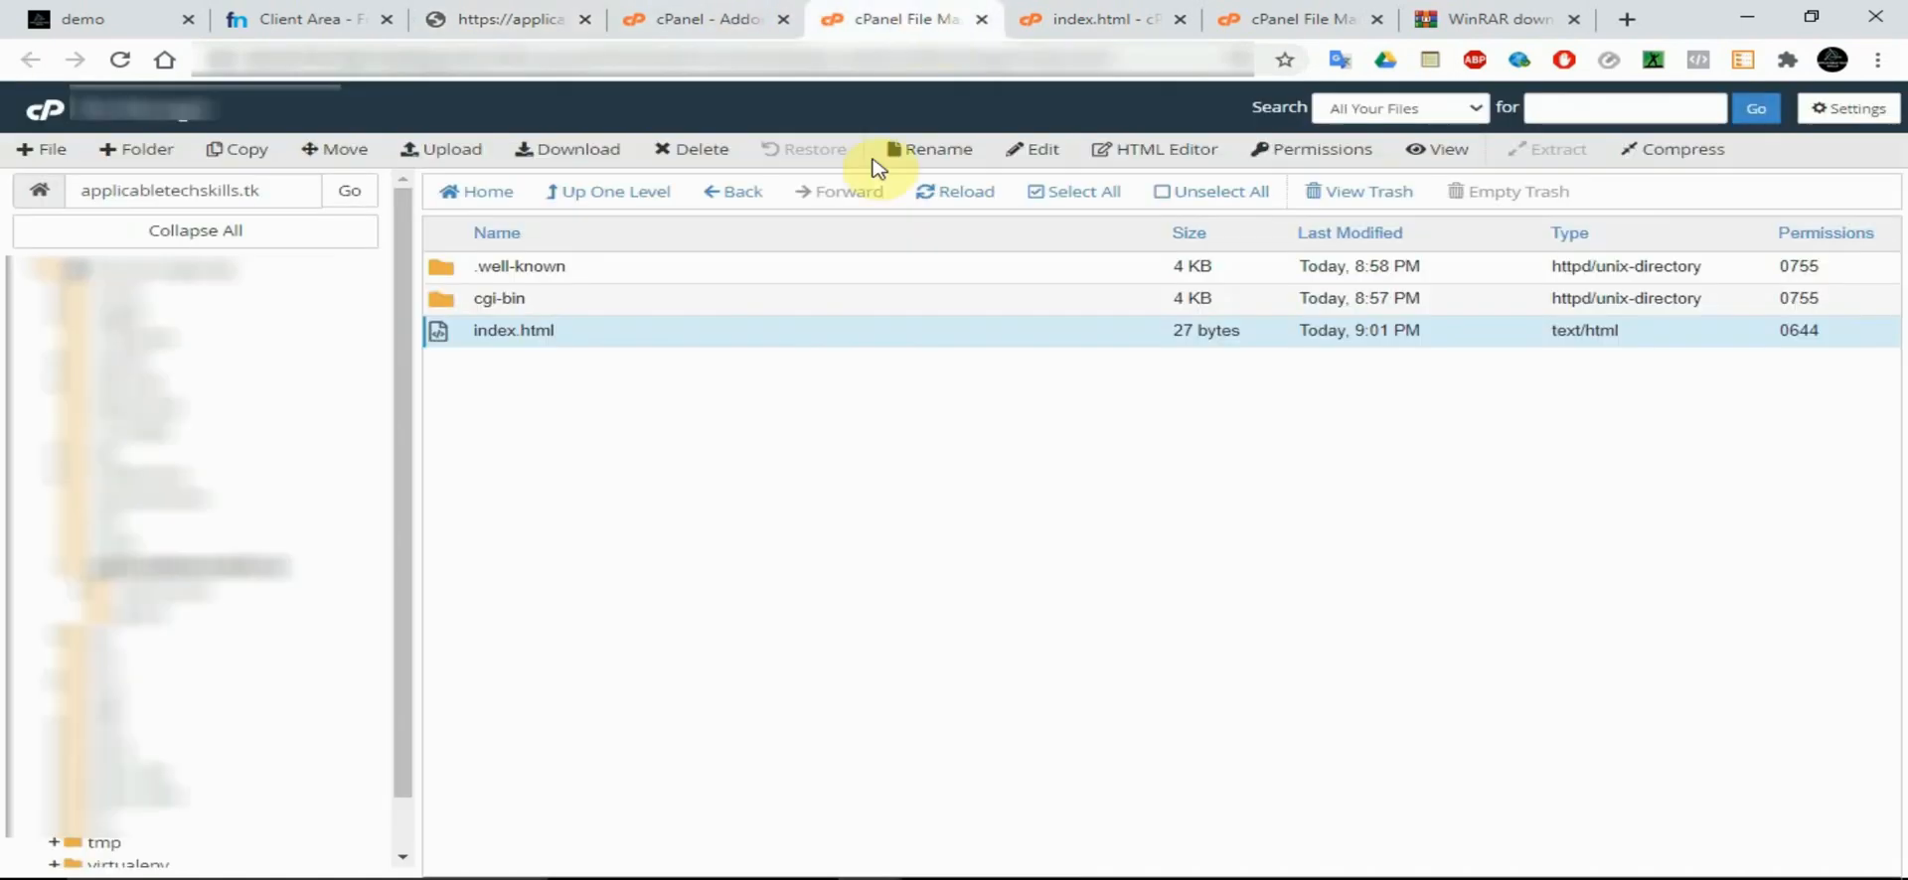
Step: Delete index.html permanently, skipping the trash
right_click(601, 338)
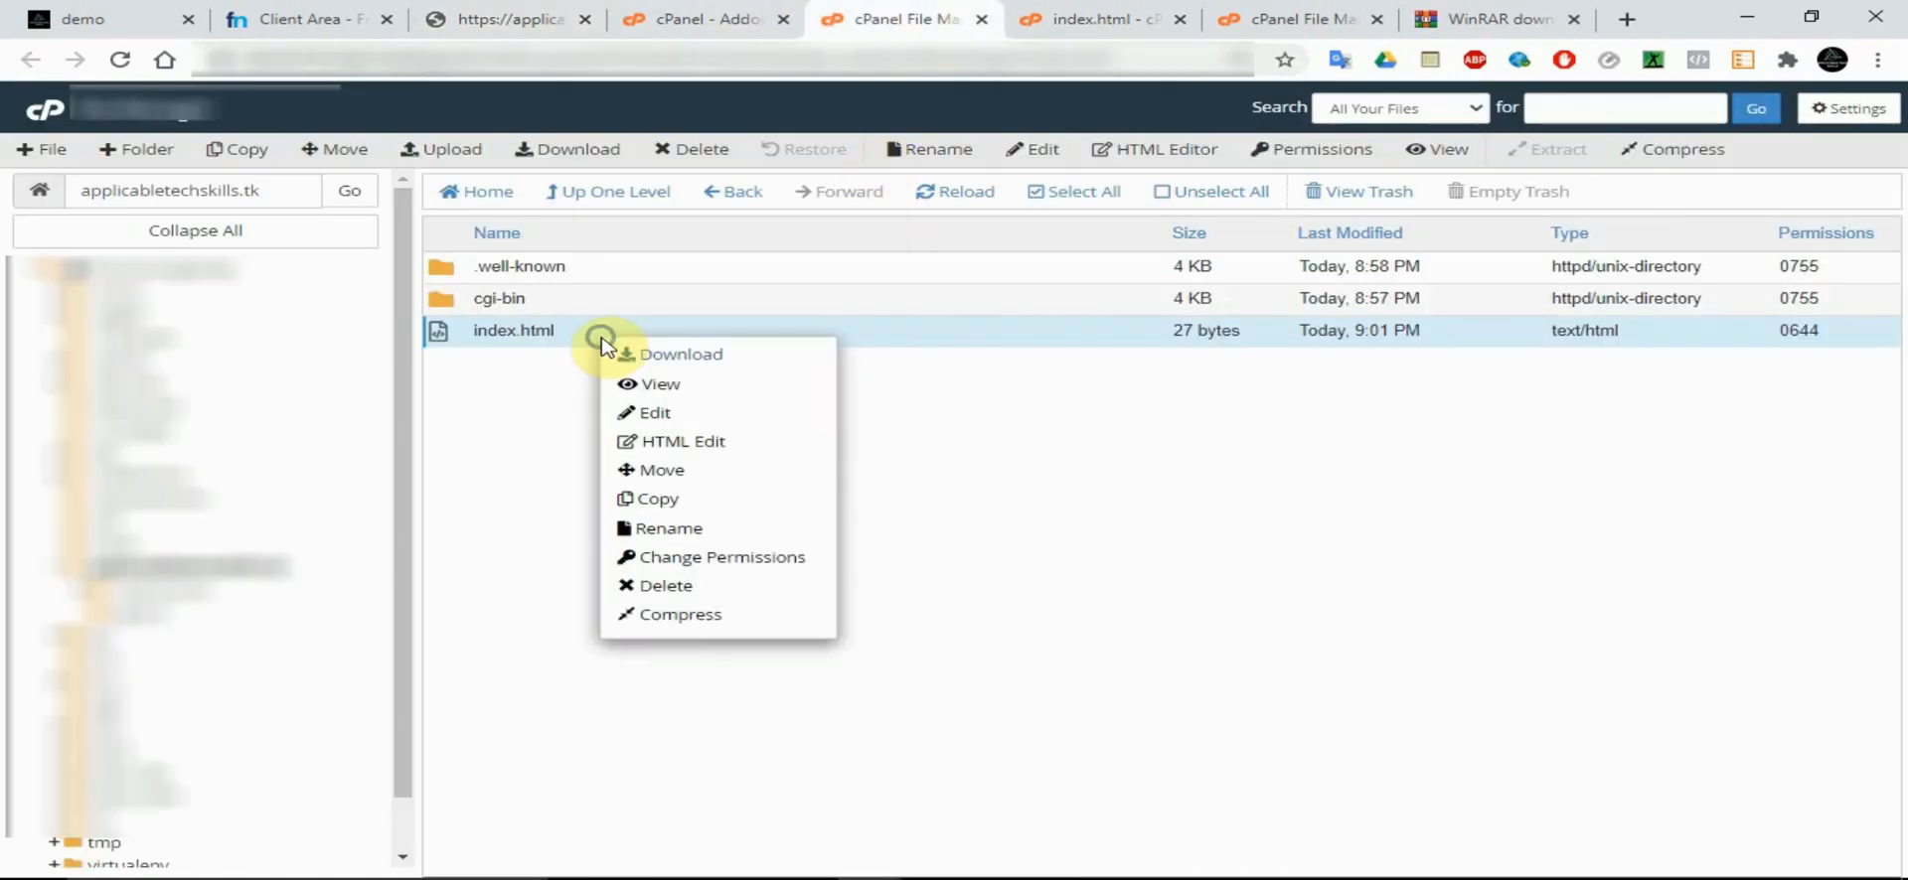
click(677, 586)
click(959, 485)
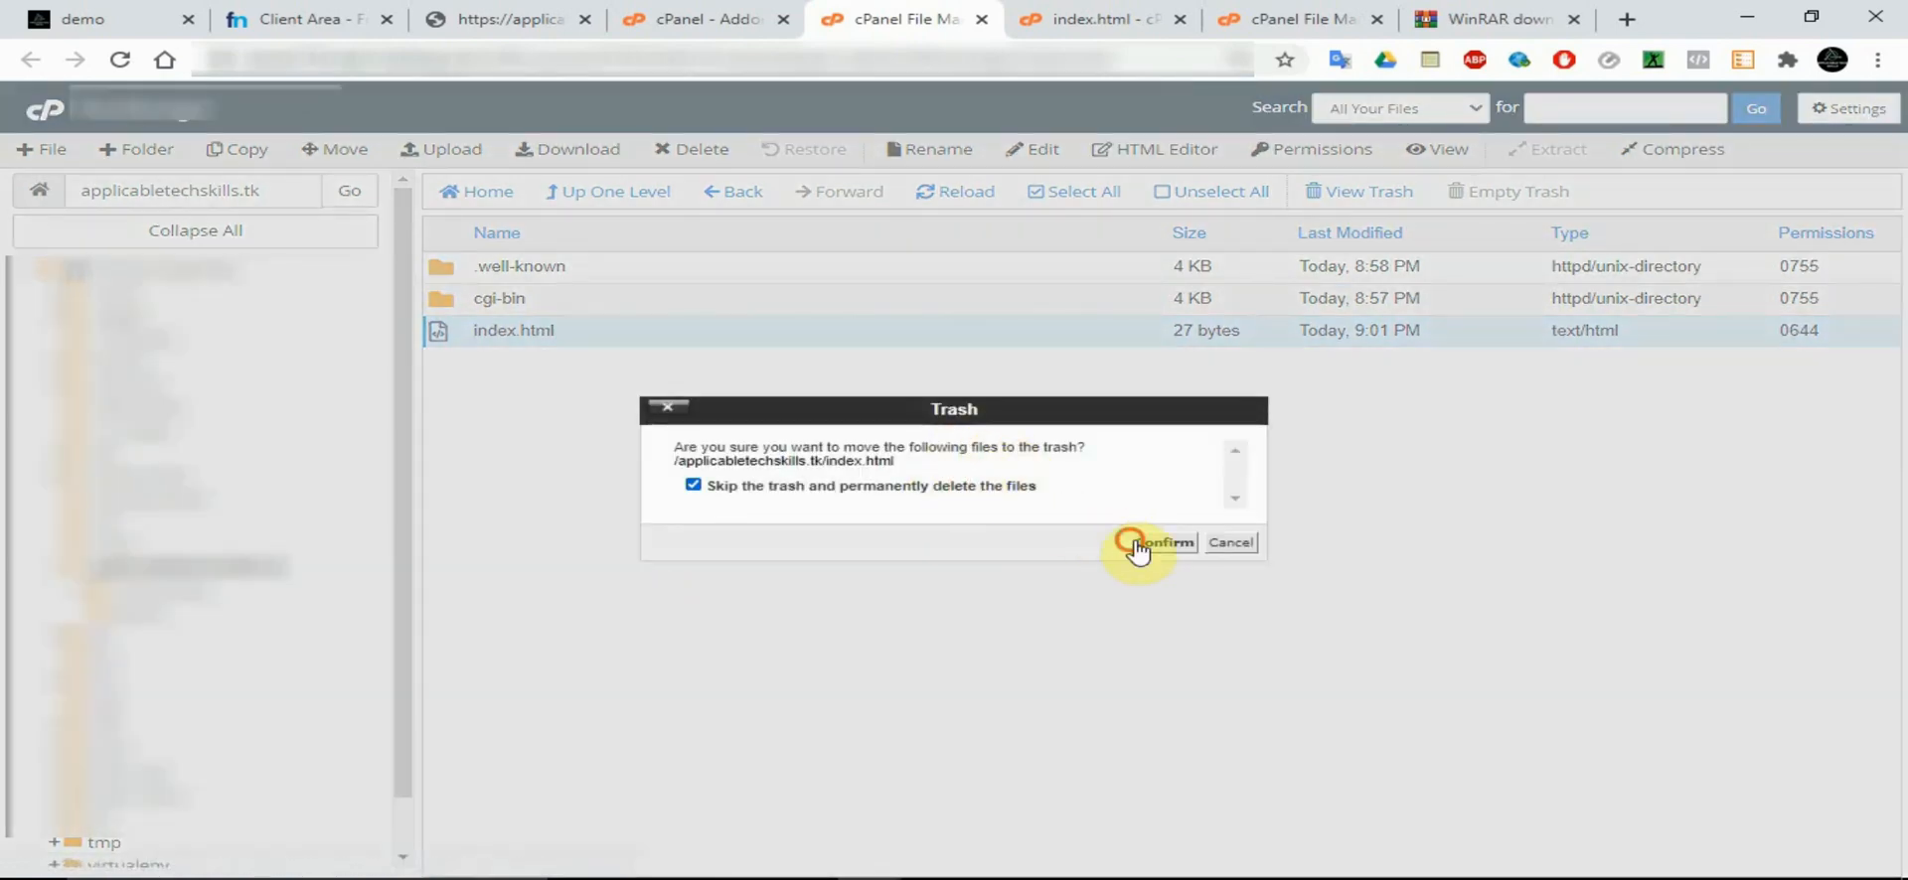
click(1164, 542)
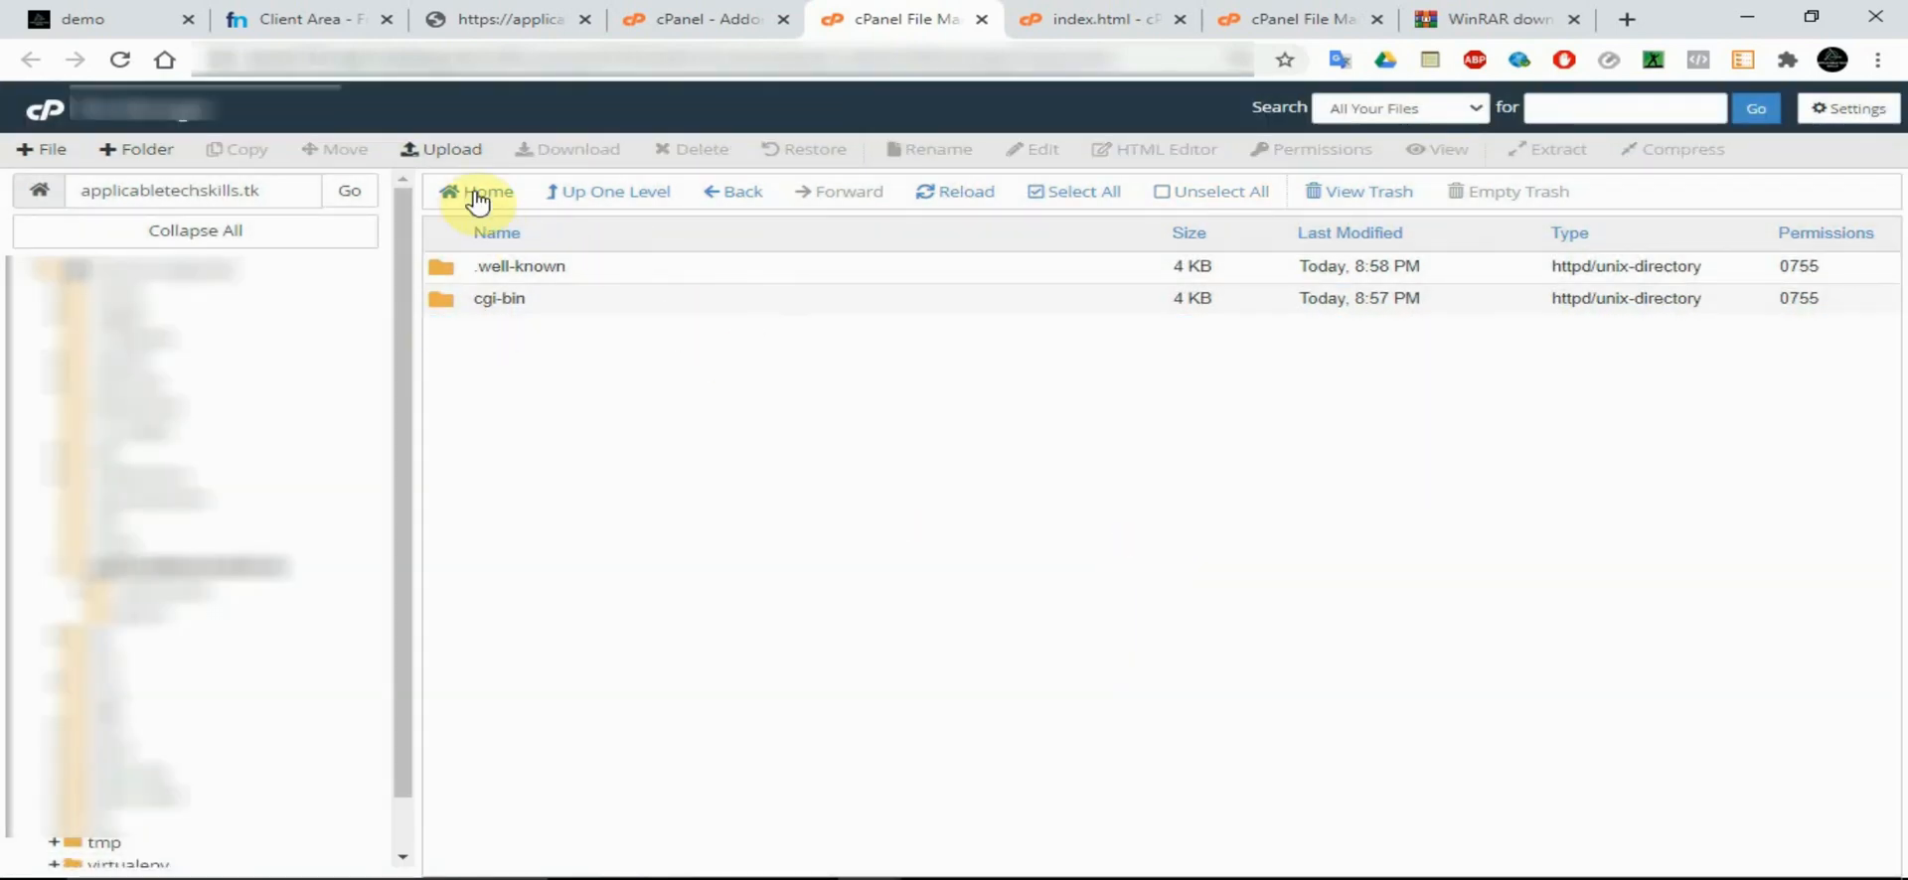
Step: Upload demo.zip from the local demo site folder, then go back to the cPanel home page
click(455, 159)
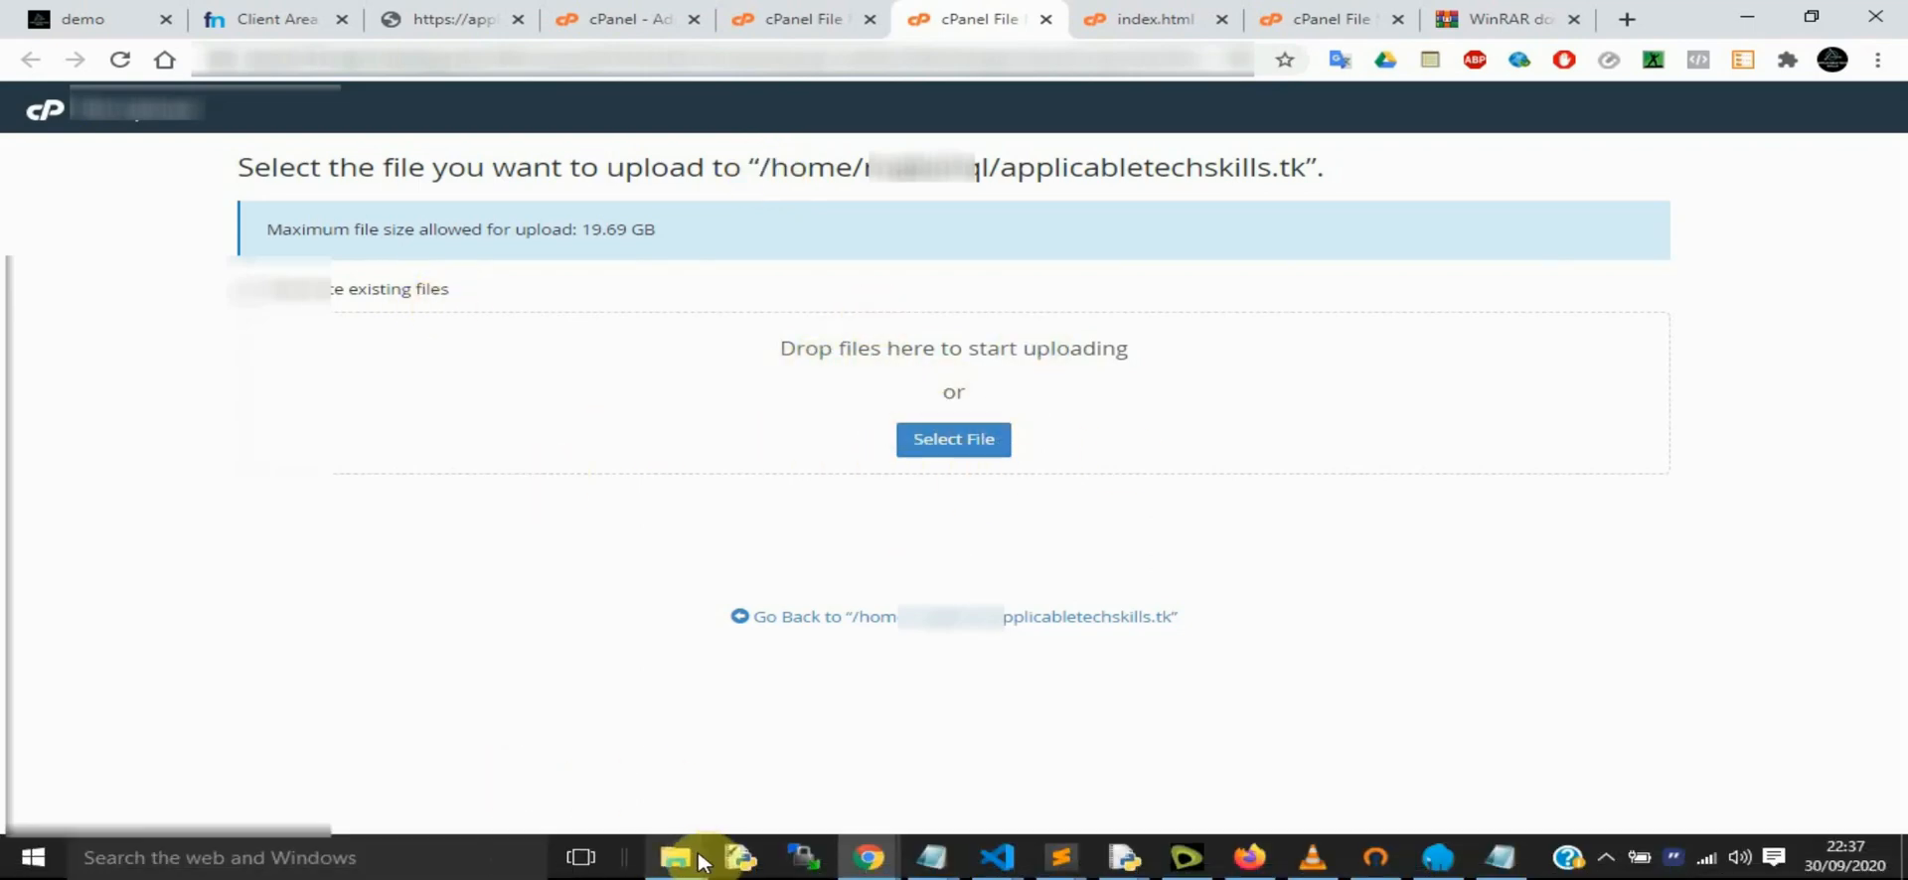
mouse_move(676, 857)
click(1600, 740)
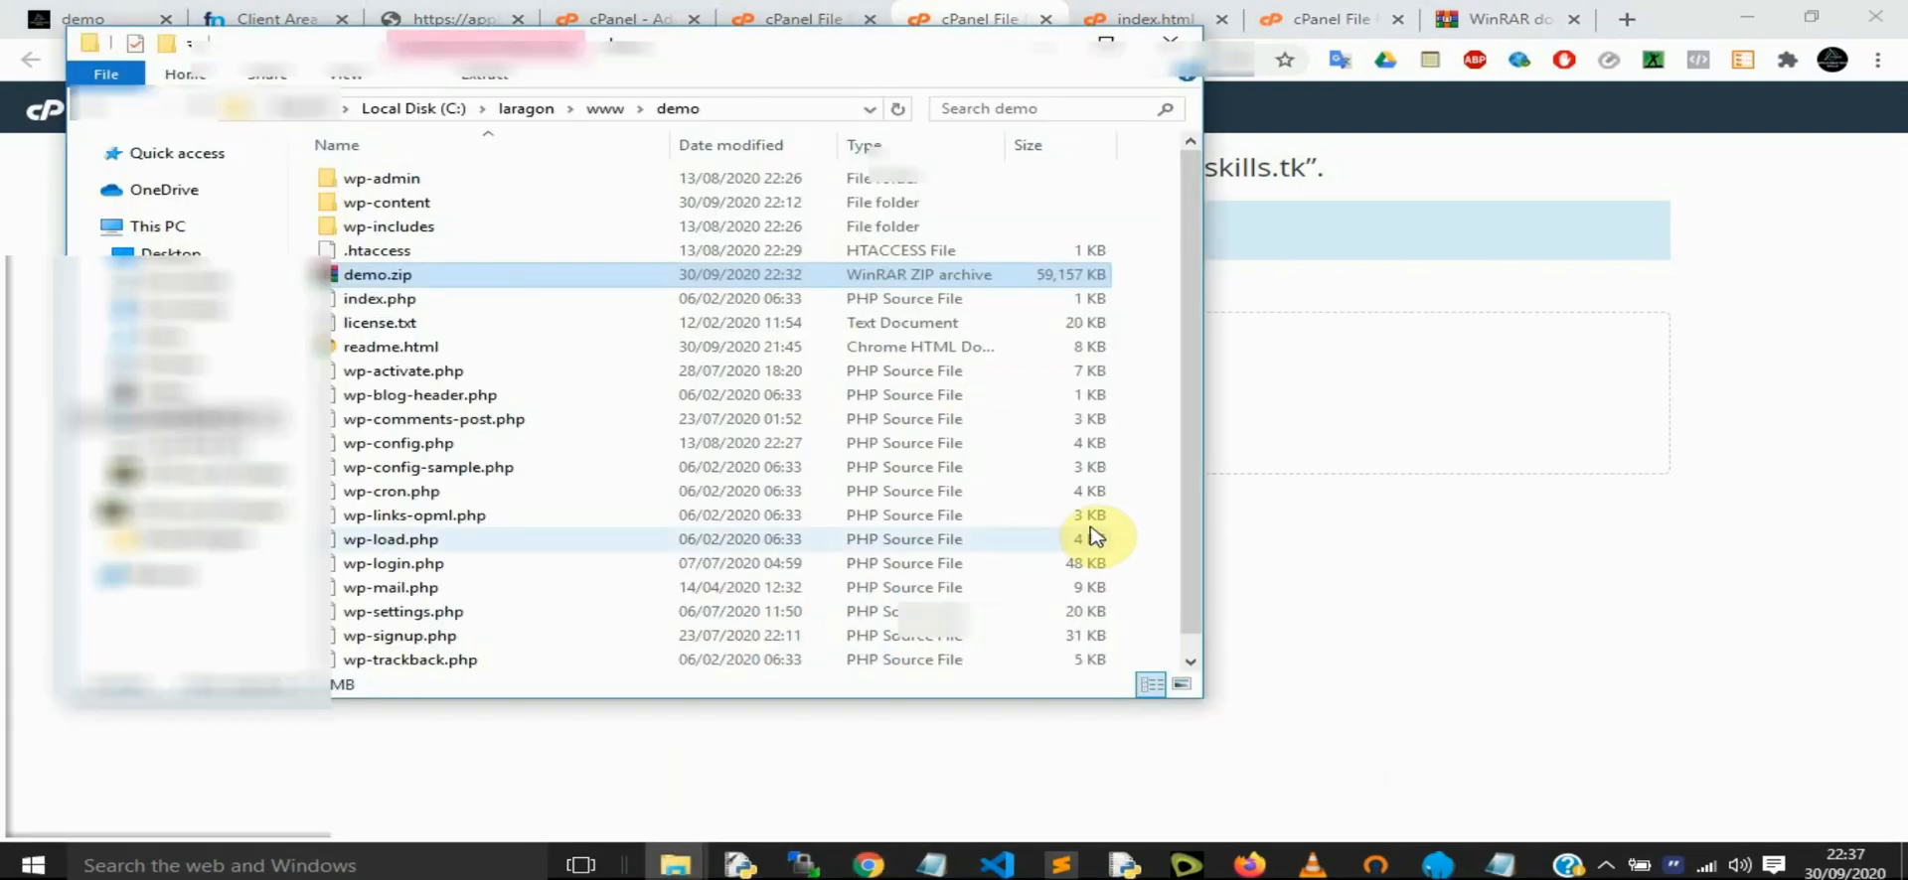
drag(584, 284, 1391, 432)
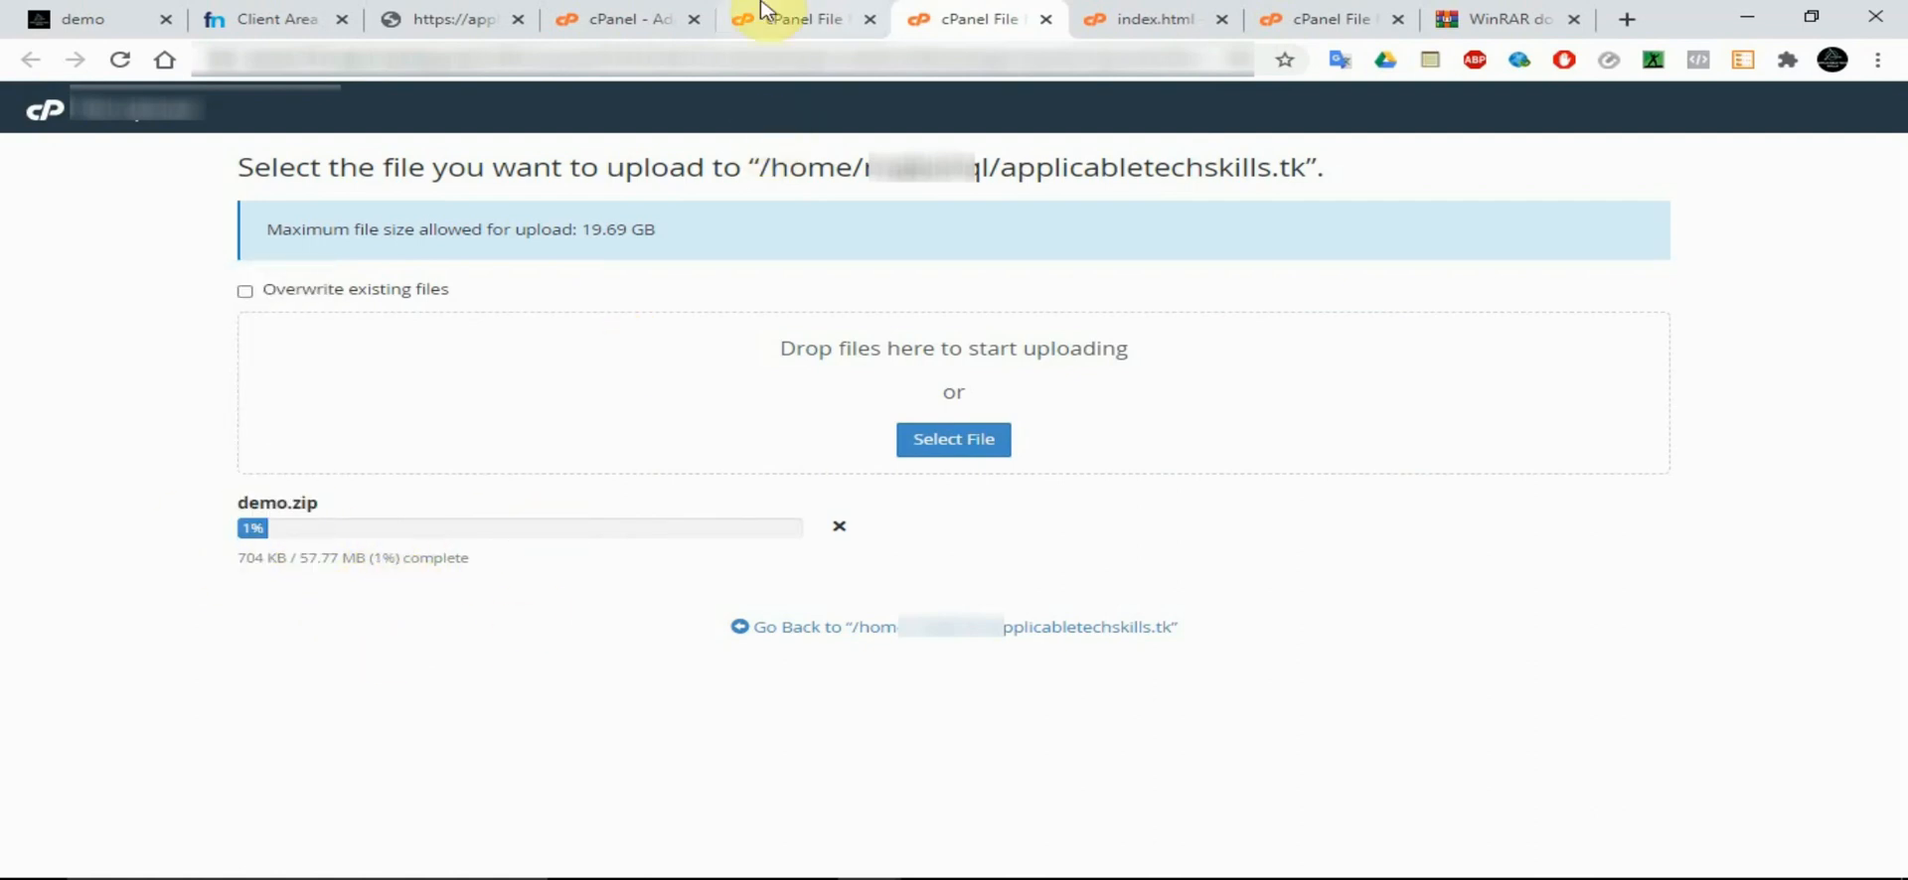
click(624, 12)
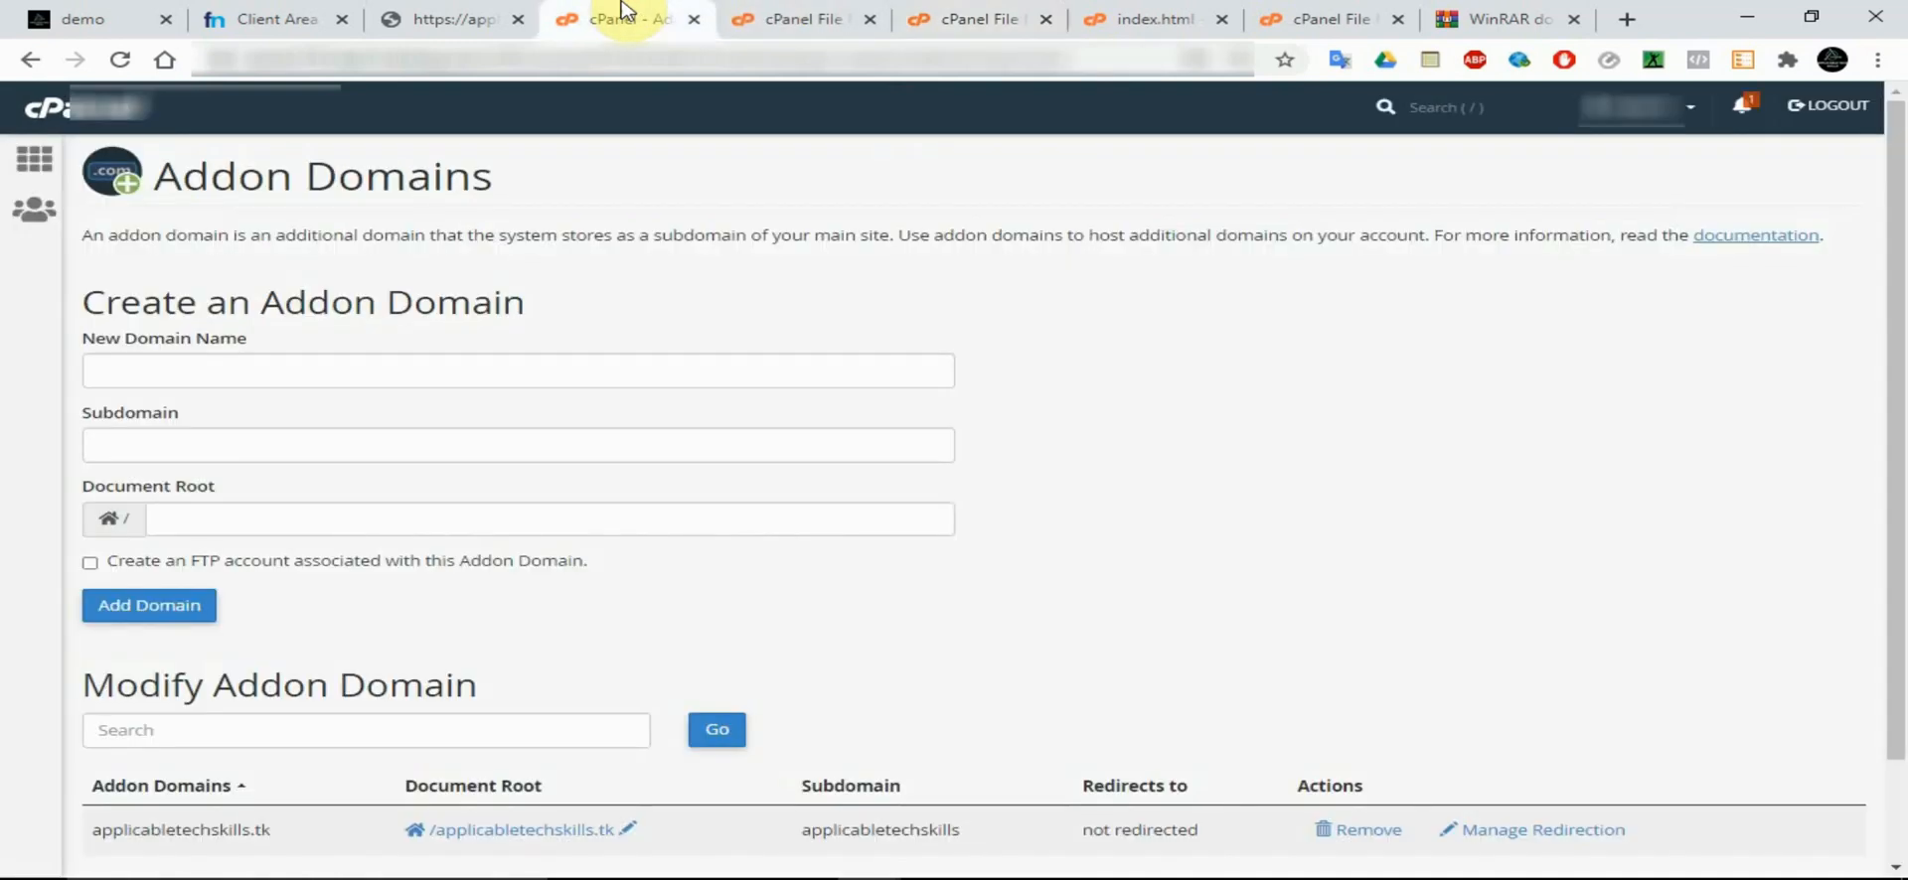
click(37, 161)
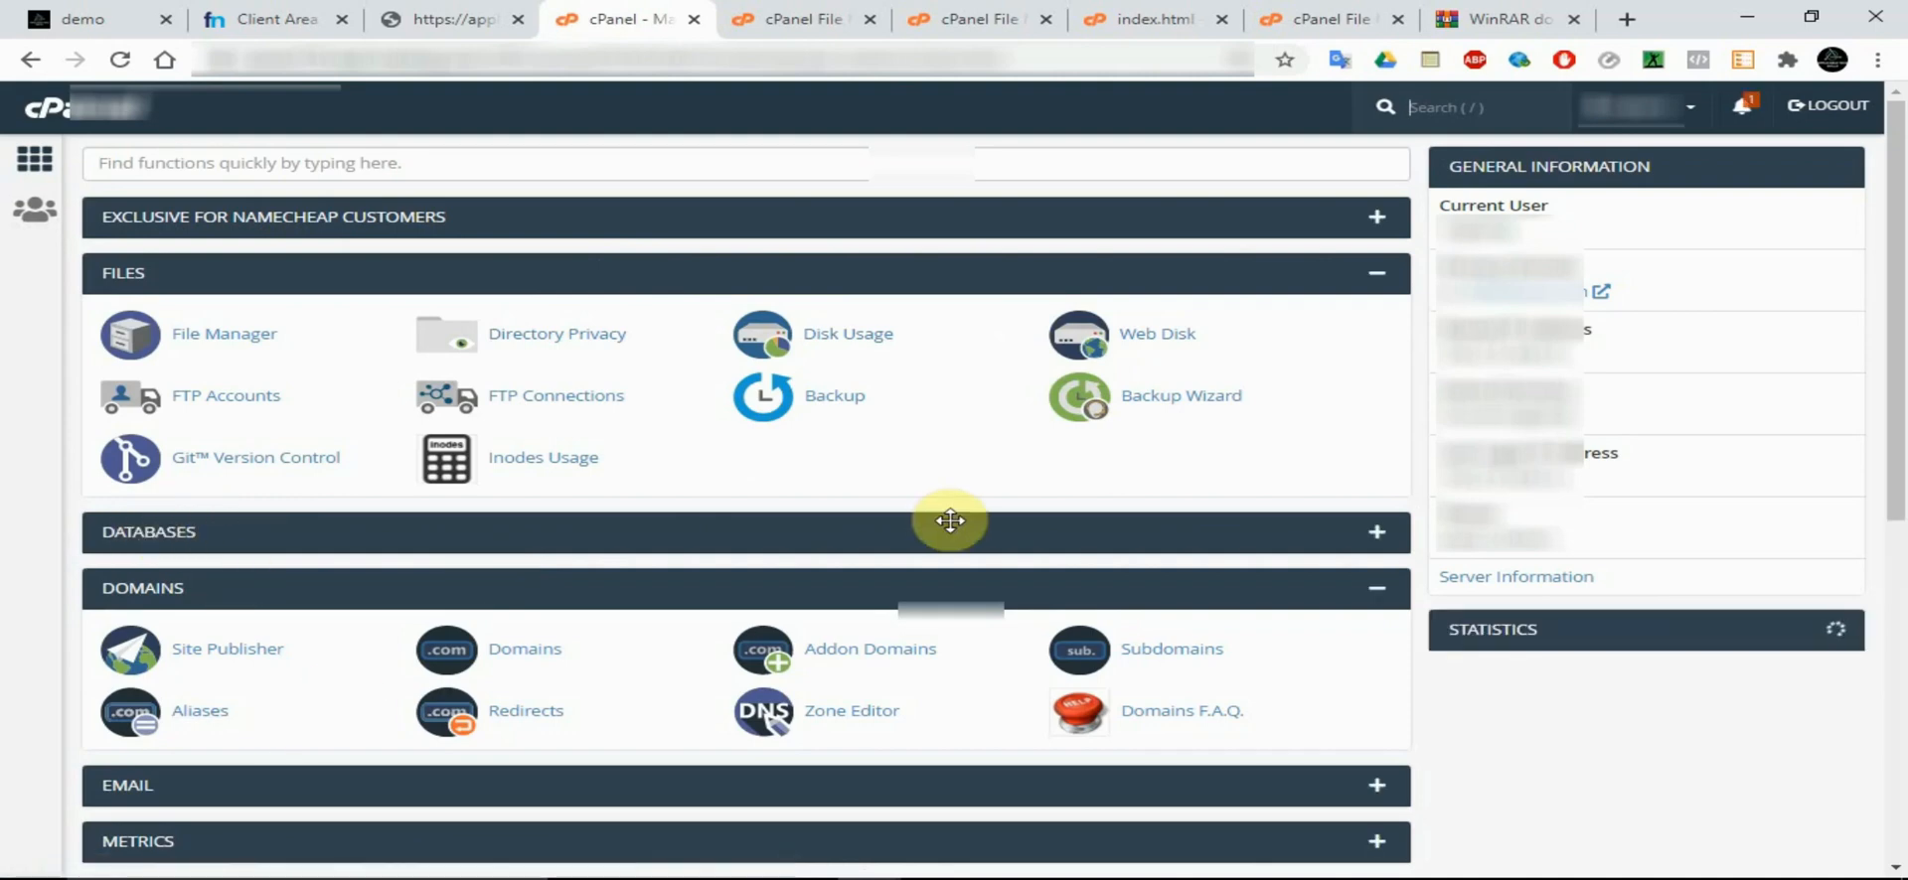
Step: Expand the Databases tools and launch the MySQL Database Wizard
click(1377, 535)
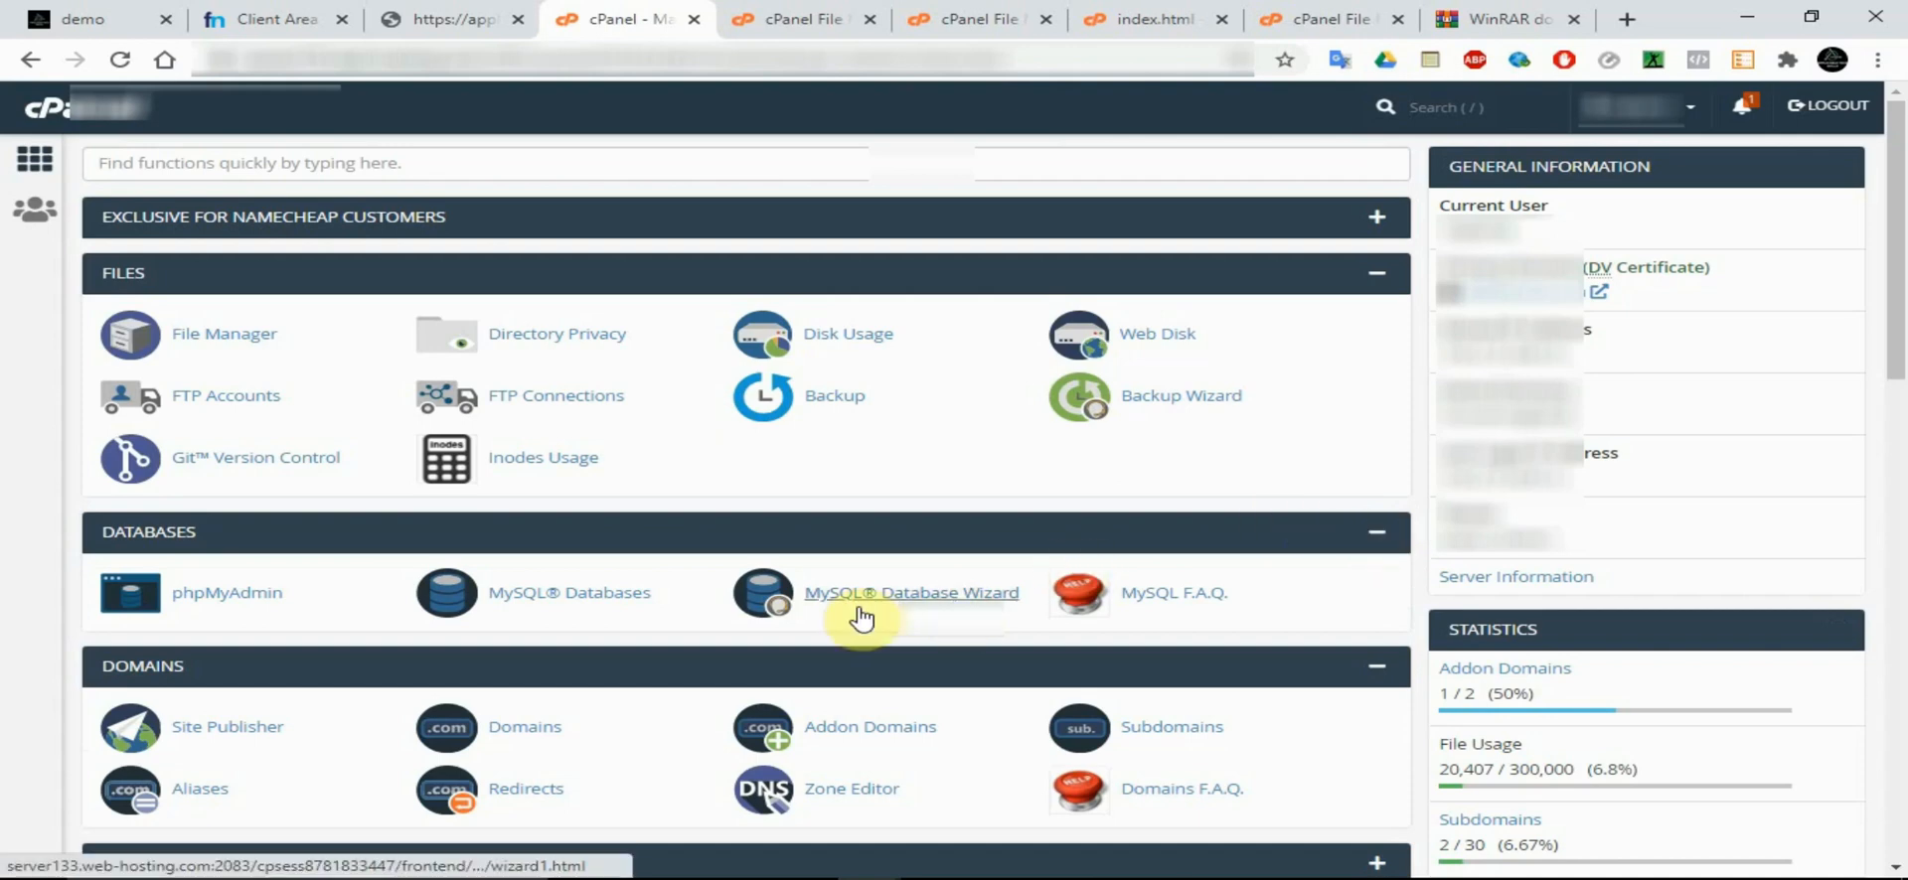
click(919, 596)
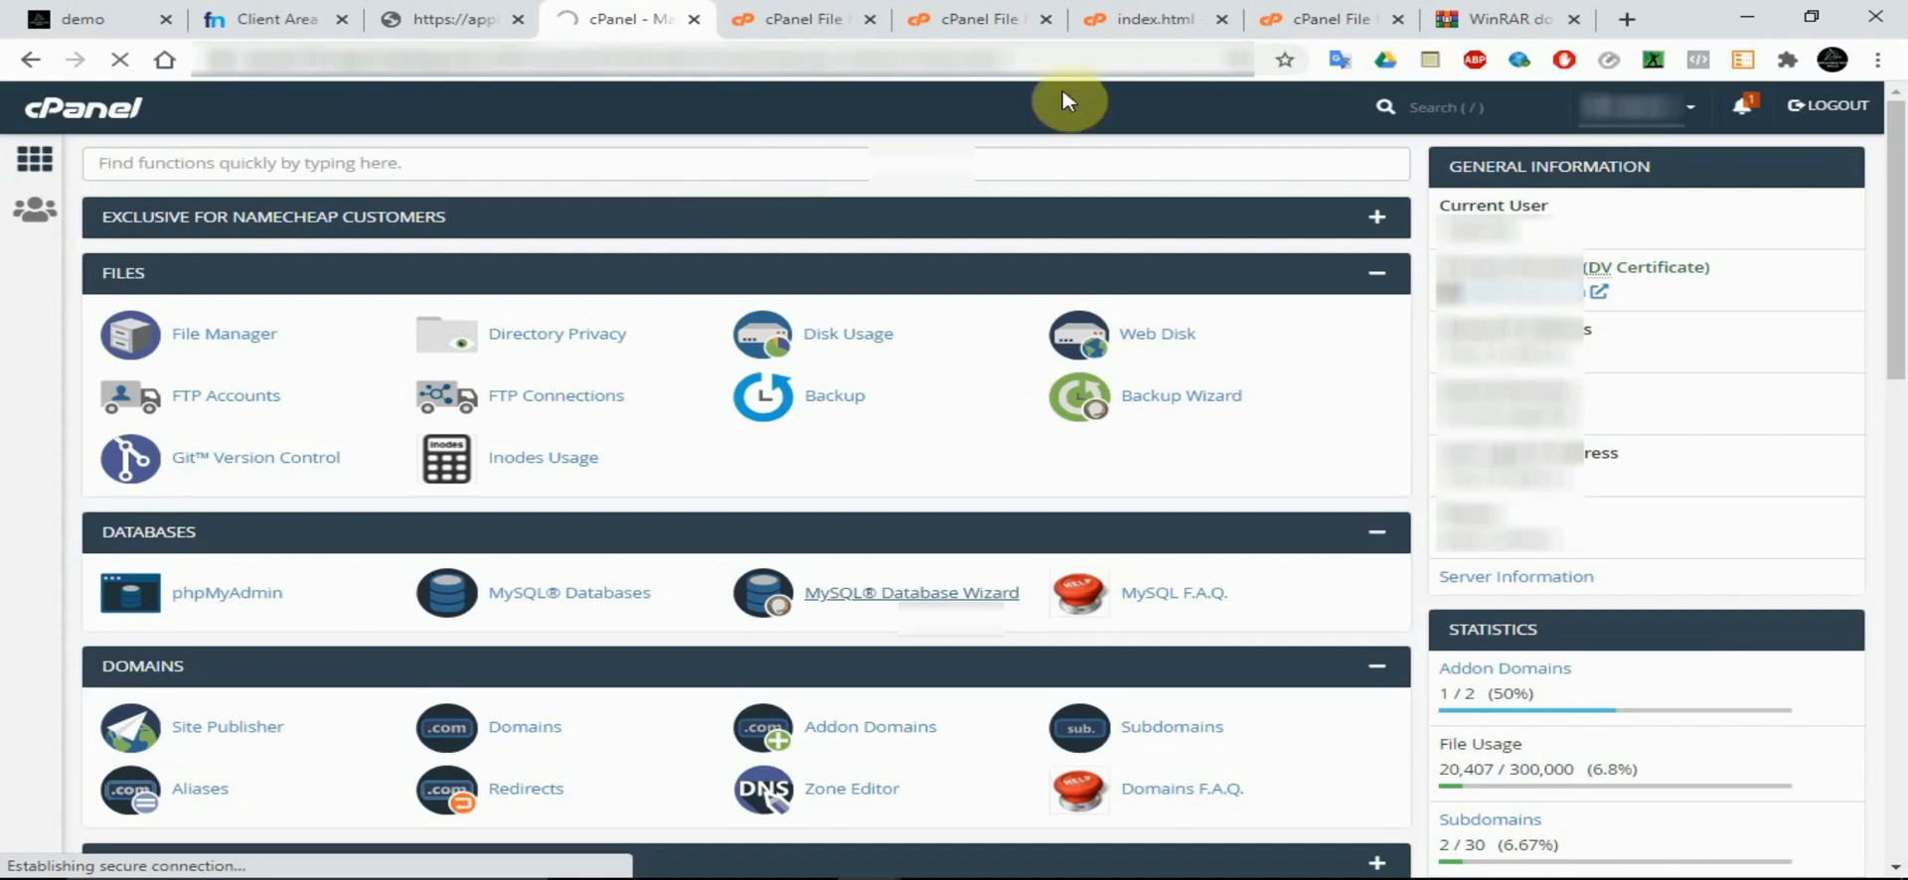
Step: Close the index.html editor and confirm demo.zip is uploading at 4% while the wizard loads
click(1147, 33)
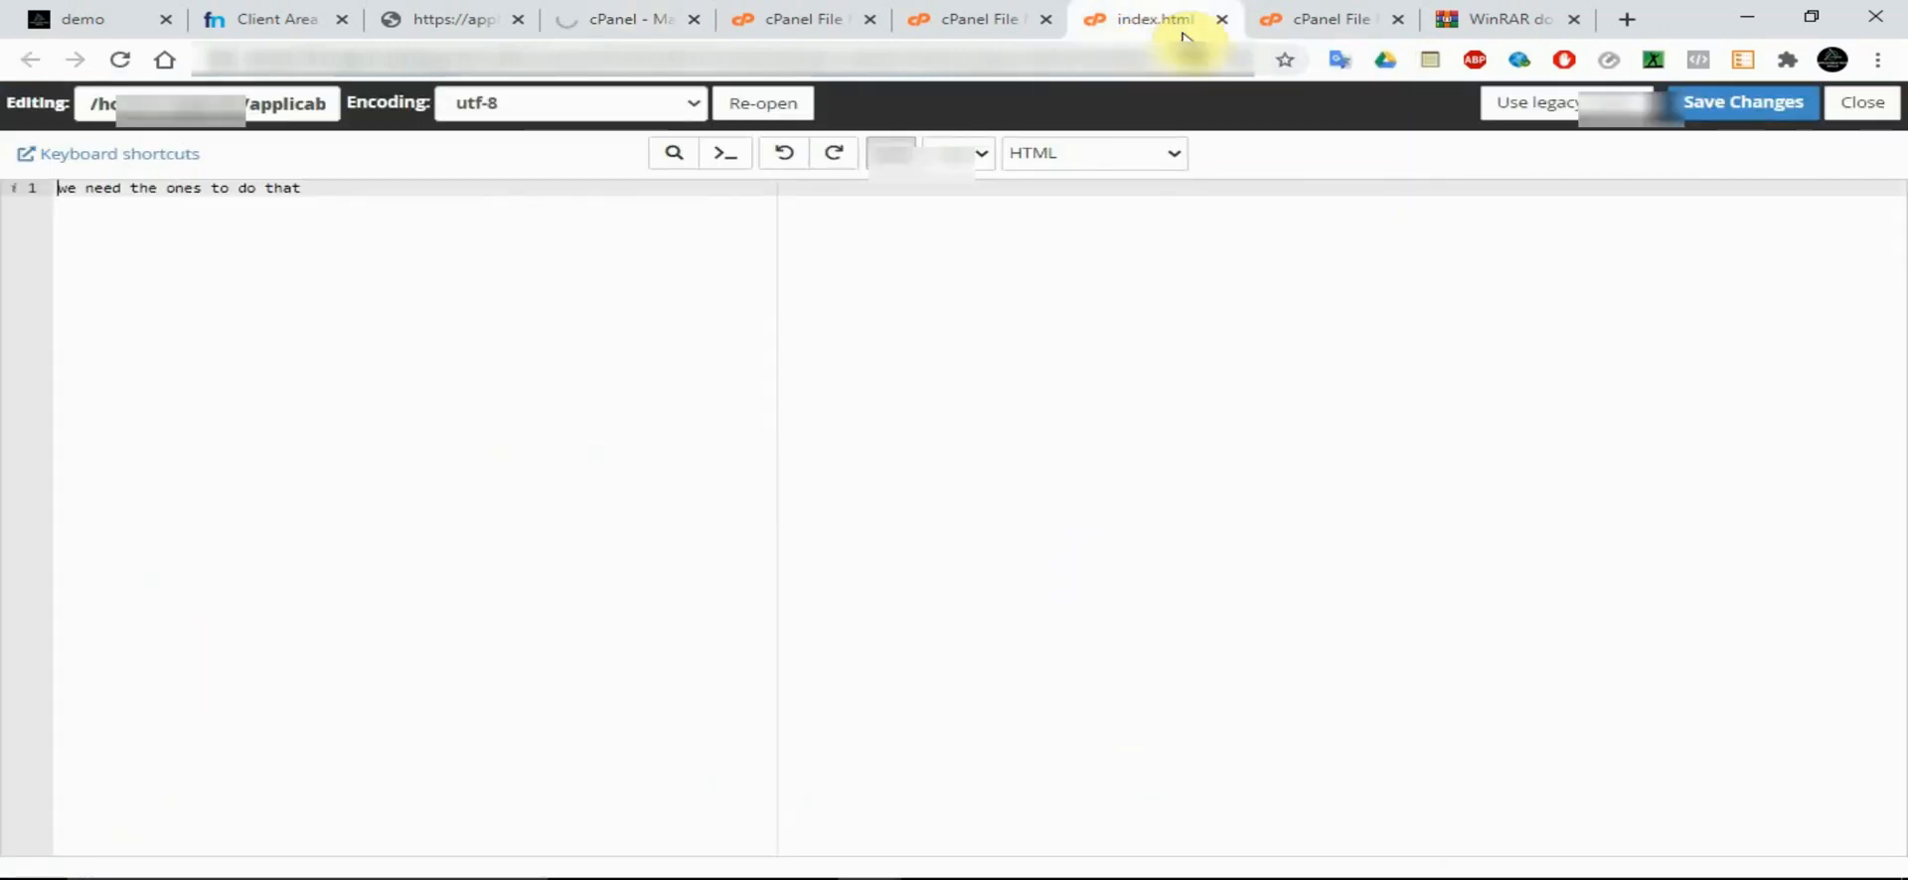
click(1321, 20)
click(952, 14)
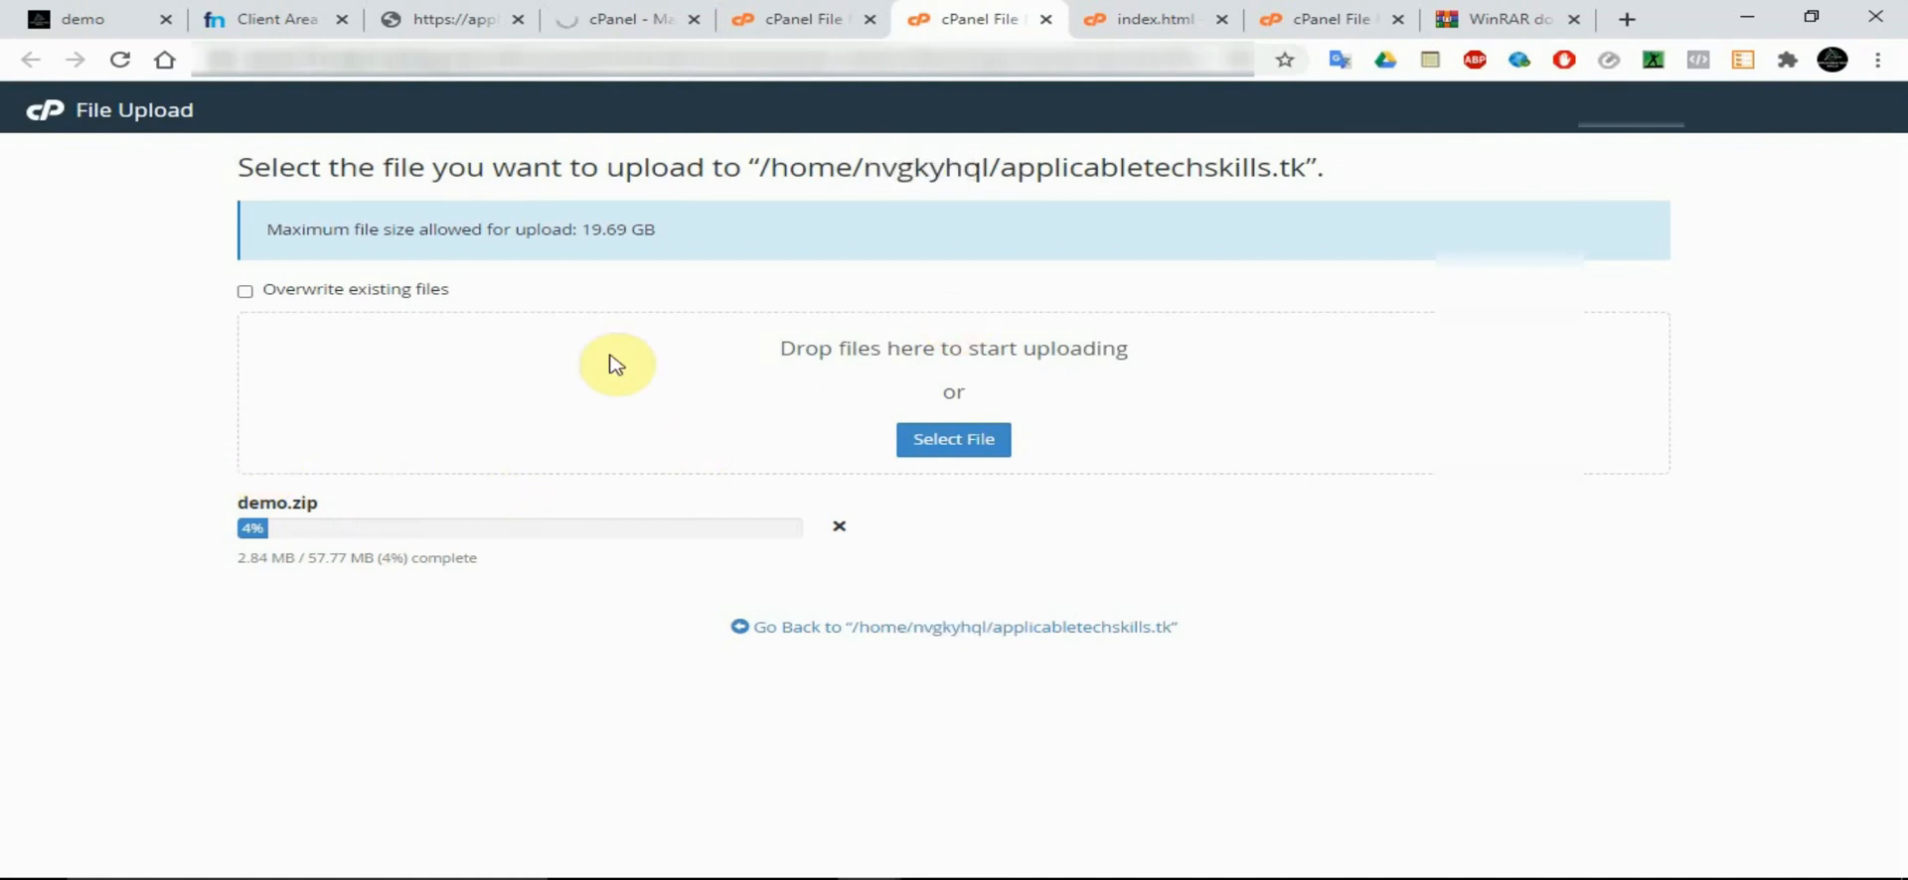
click(617, 18)
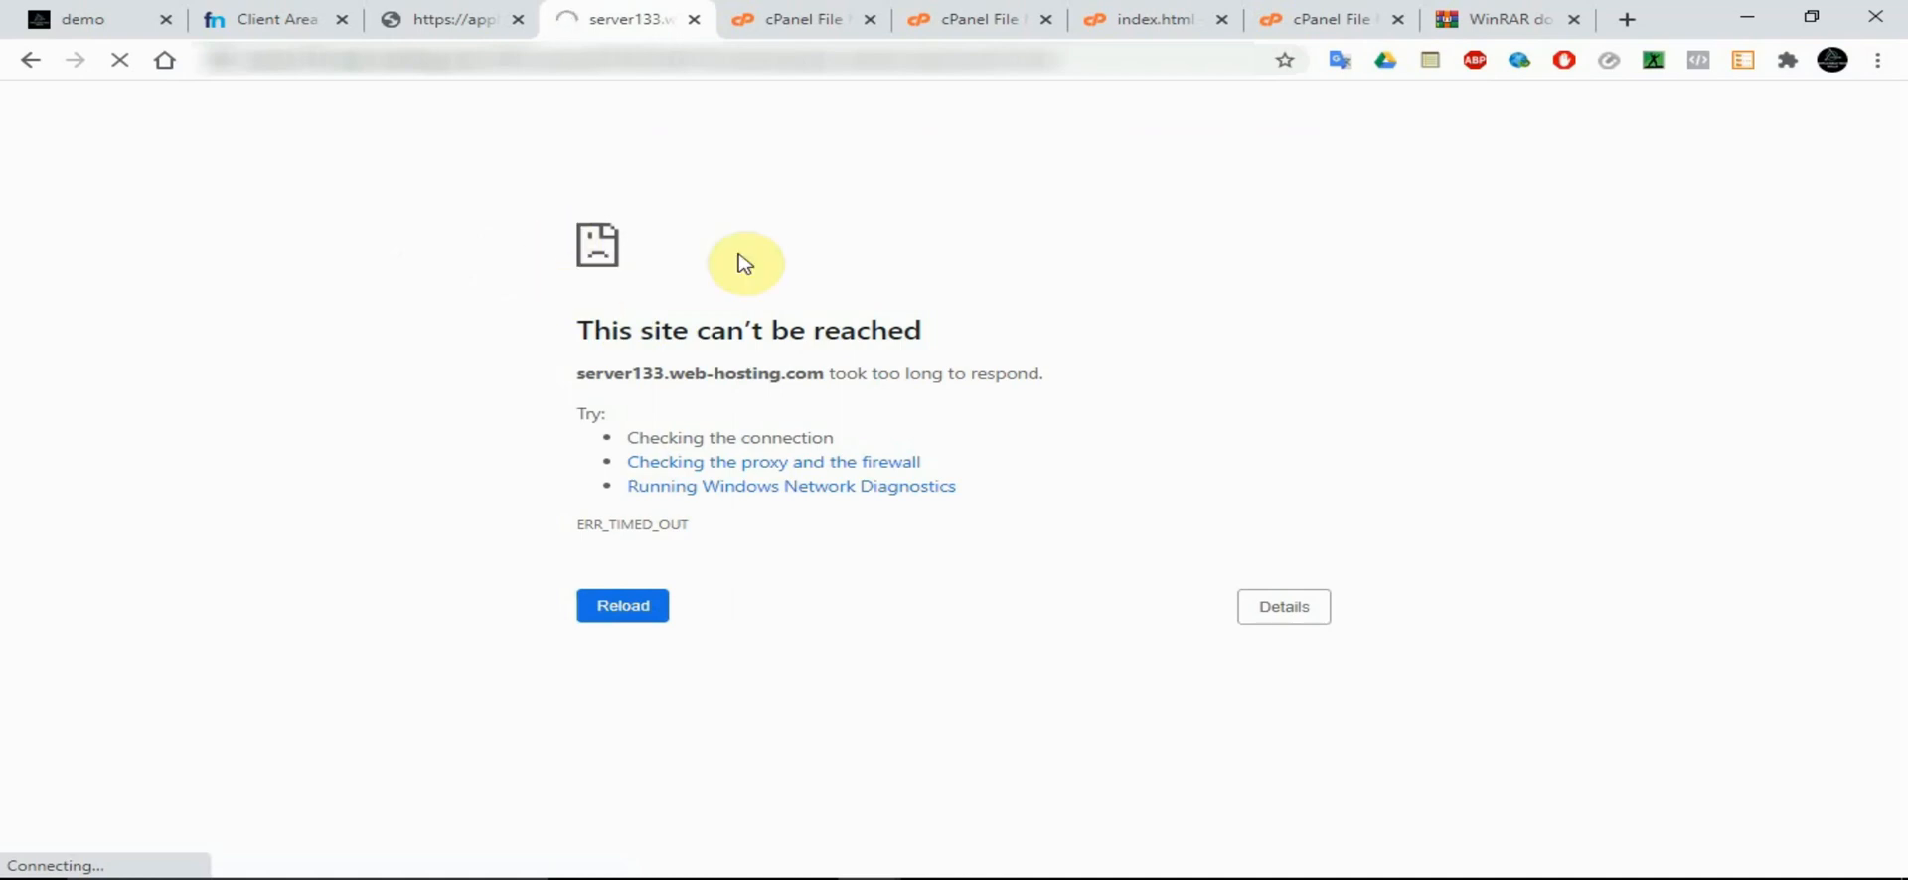
click(1127, 18)
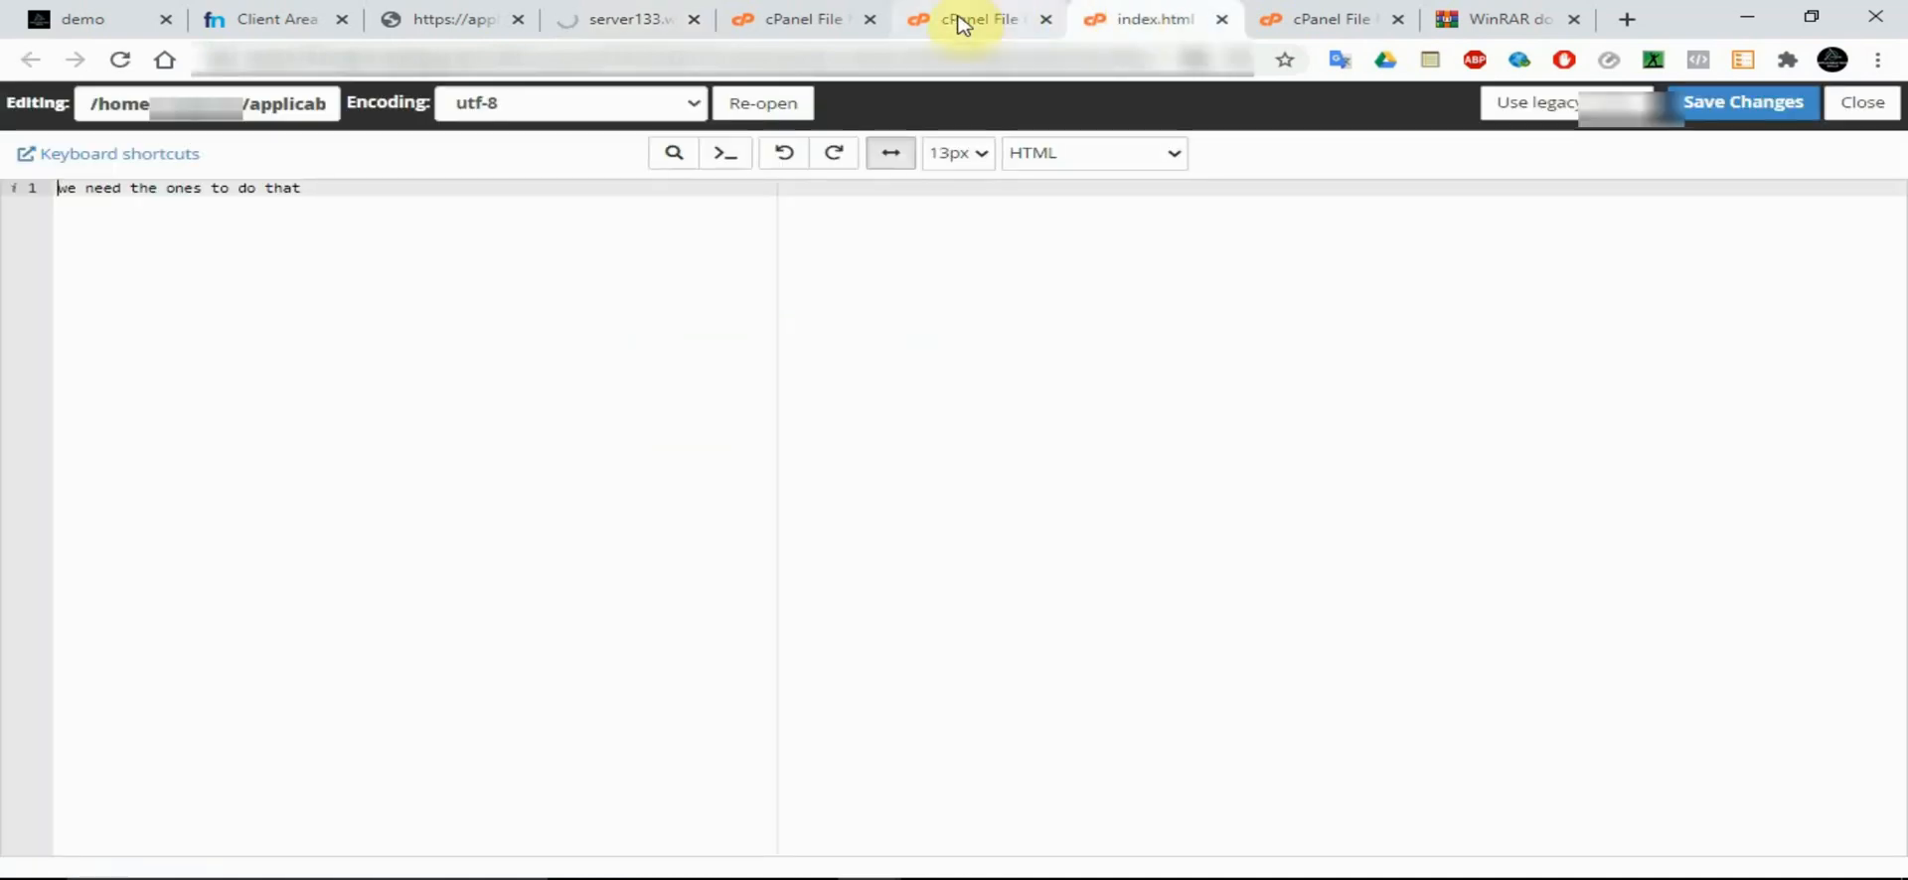
click(1220, 24)
click(616, 17)
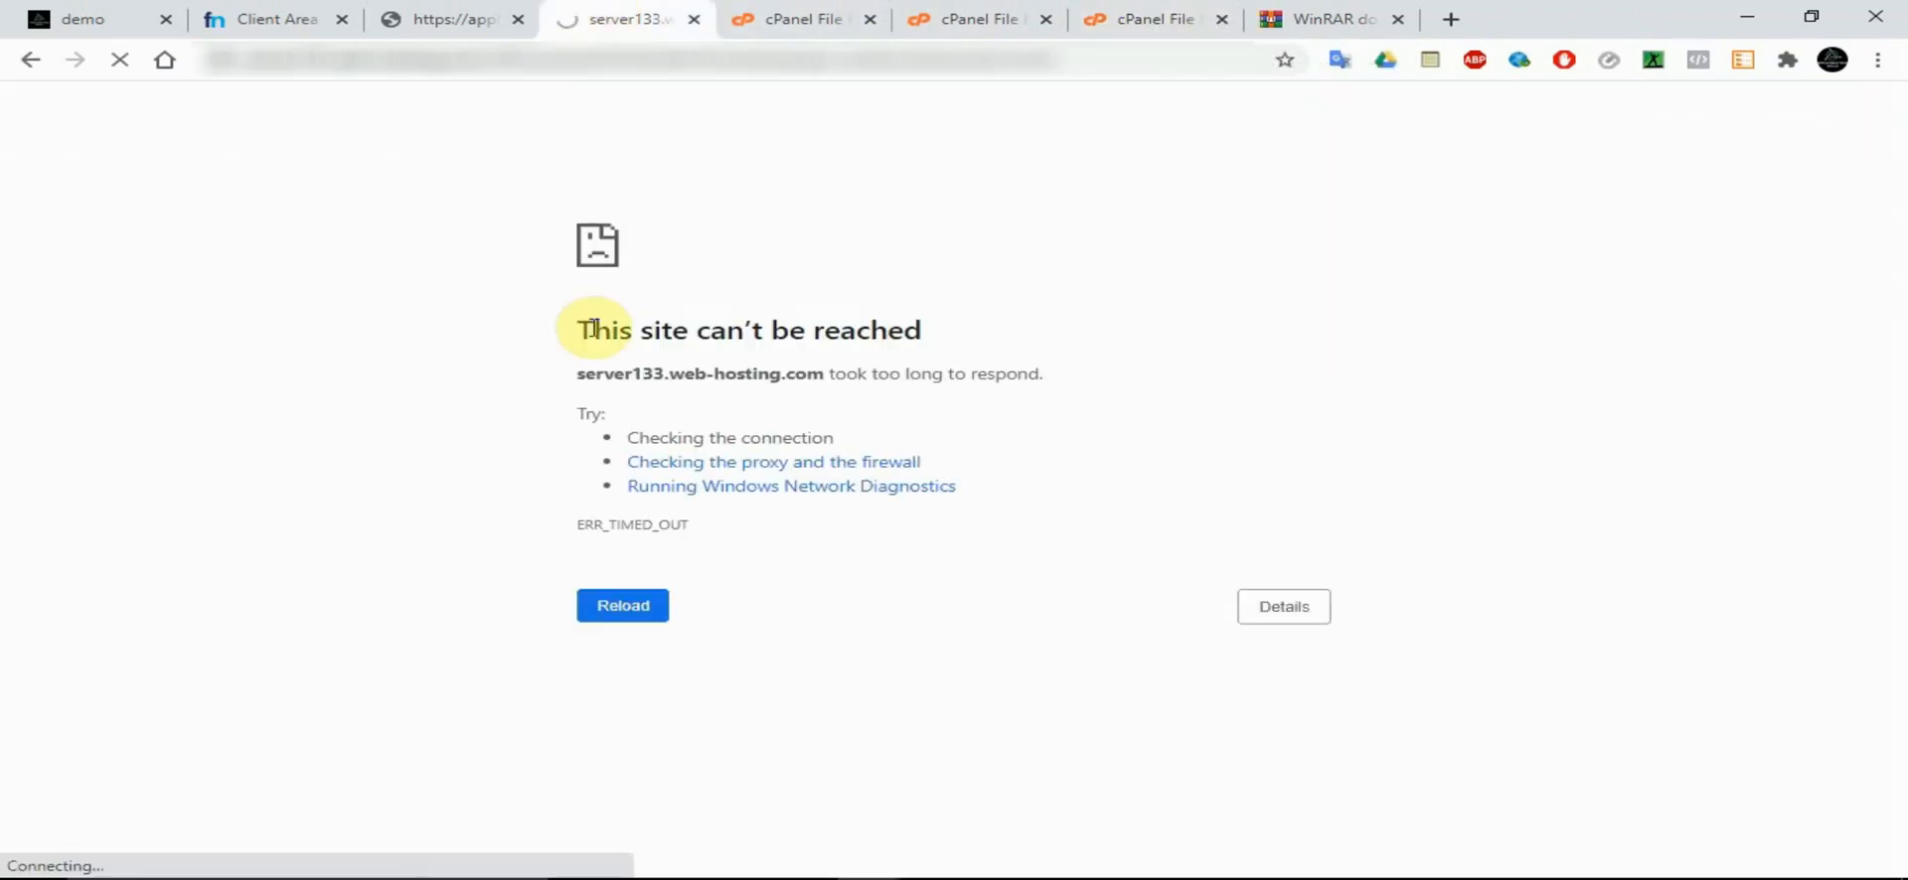
click(1038, 20)
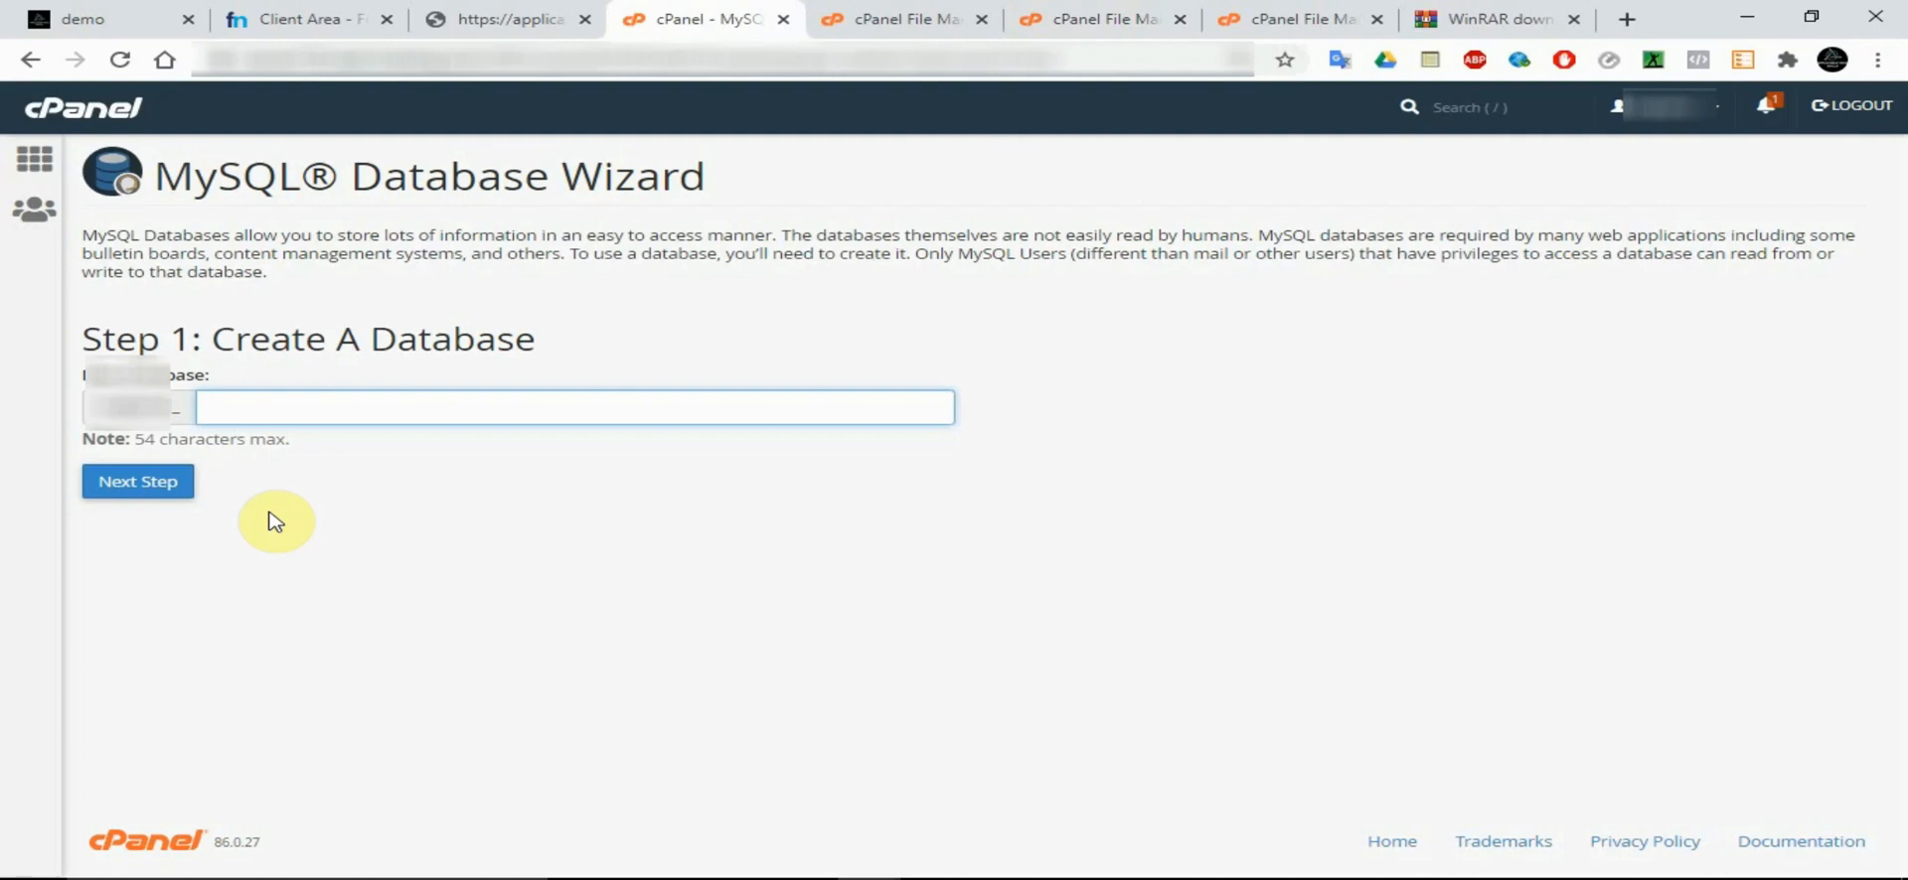
Step: Create the prefixed database 'applicable' and continue to Step 2
text(applicable)
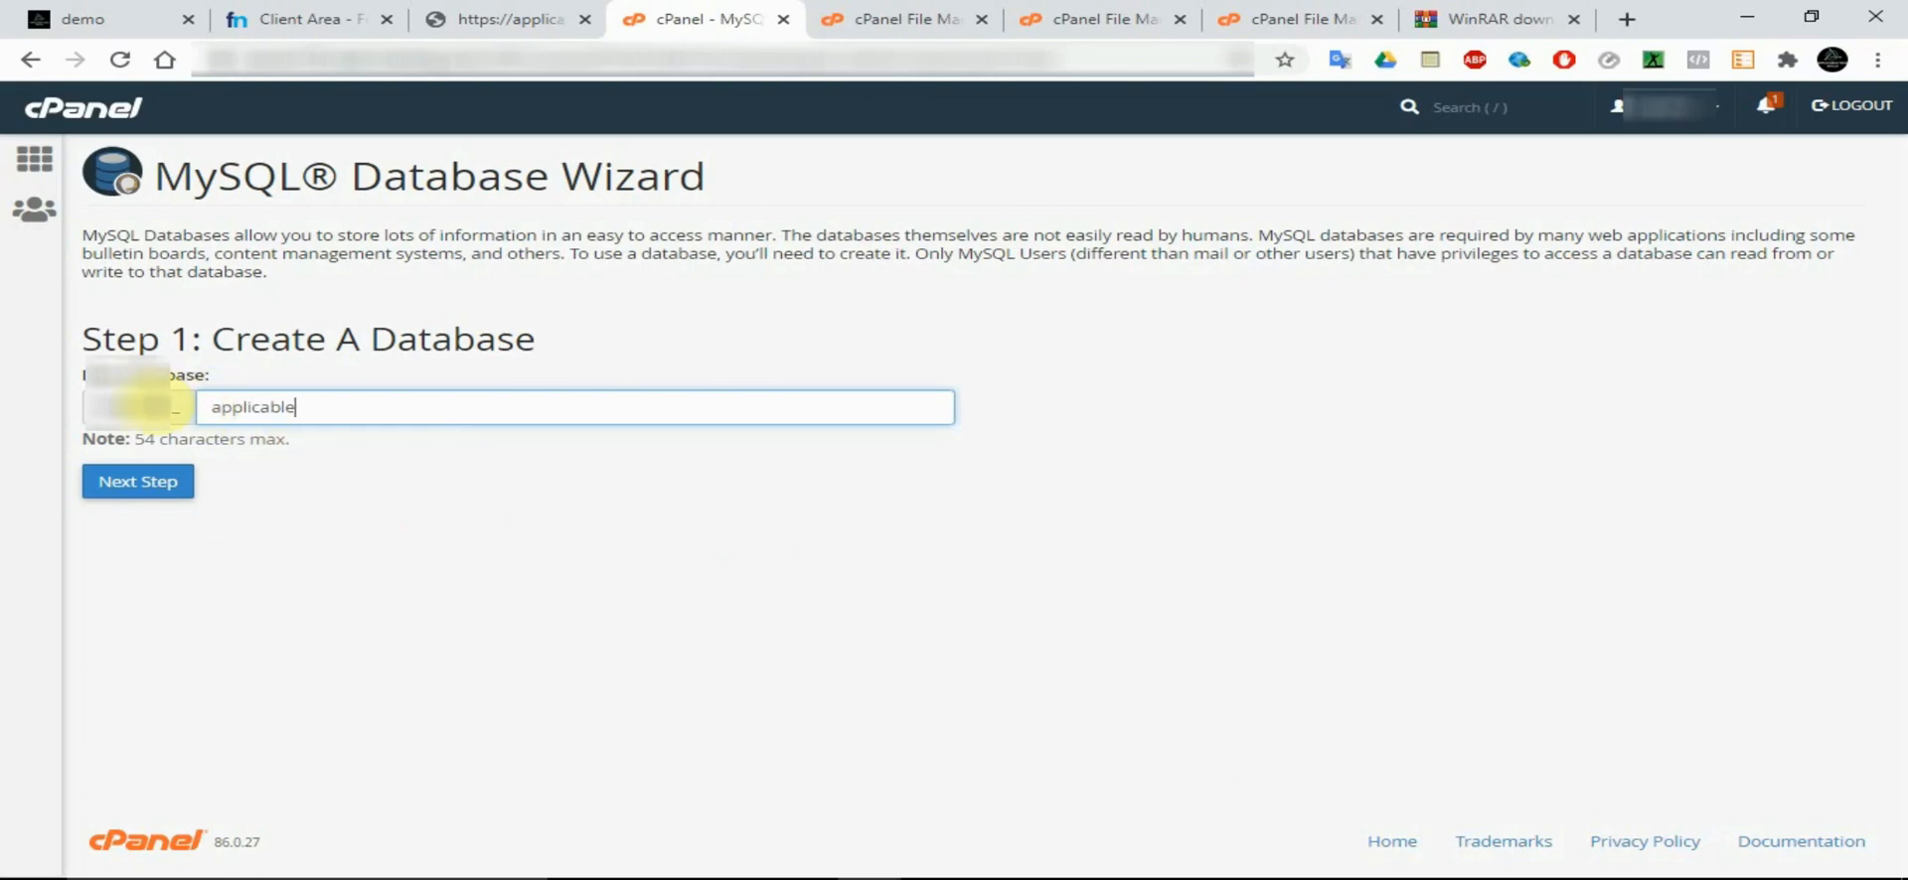
double_click(109, 408)
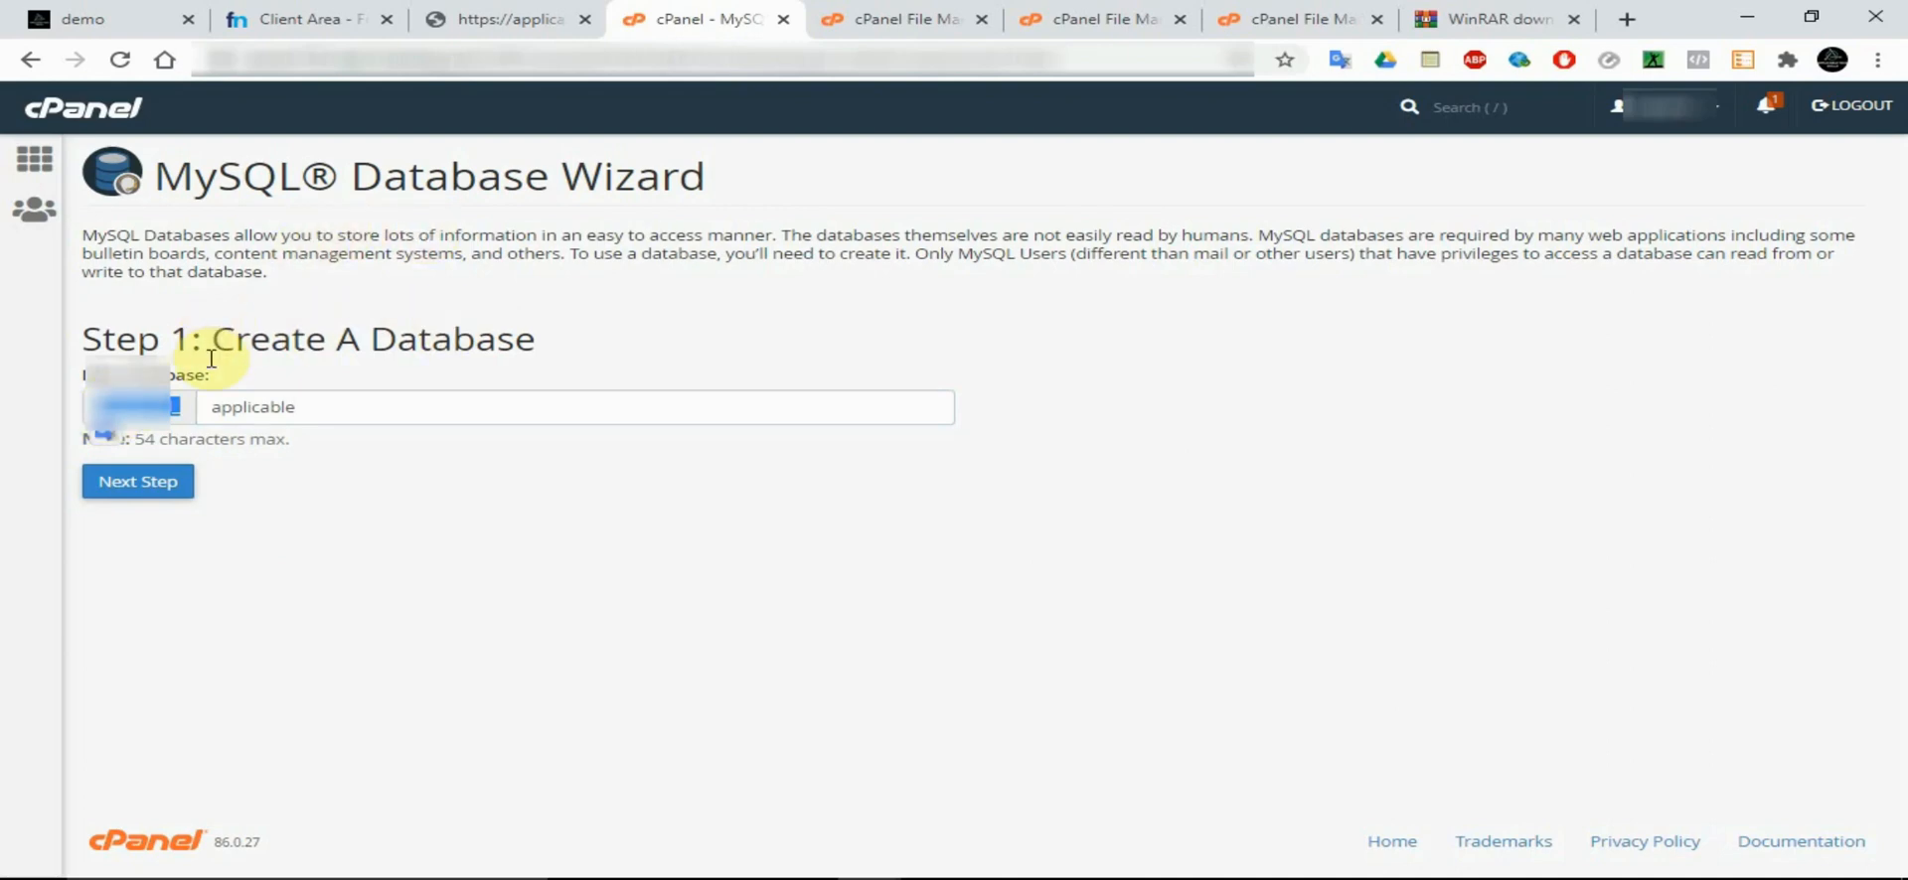
click(144, 408)
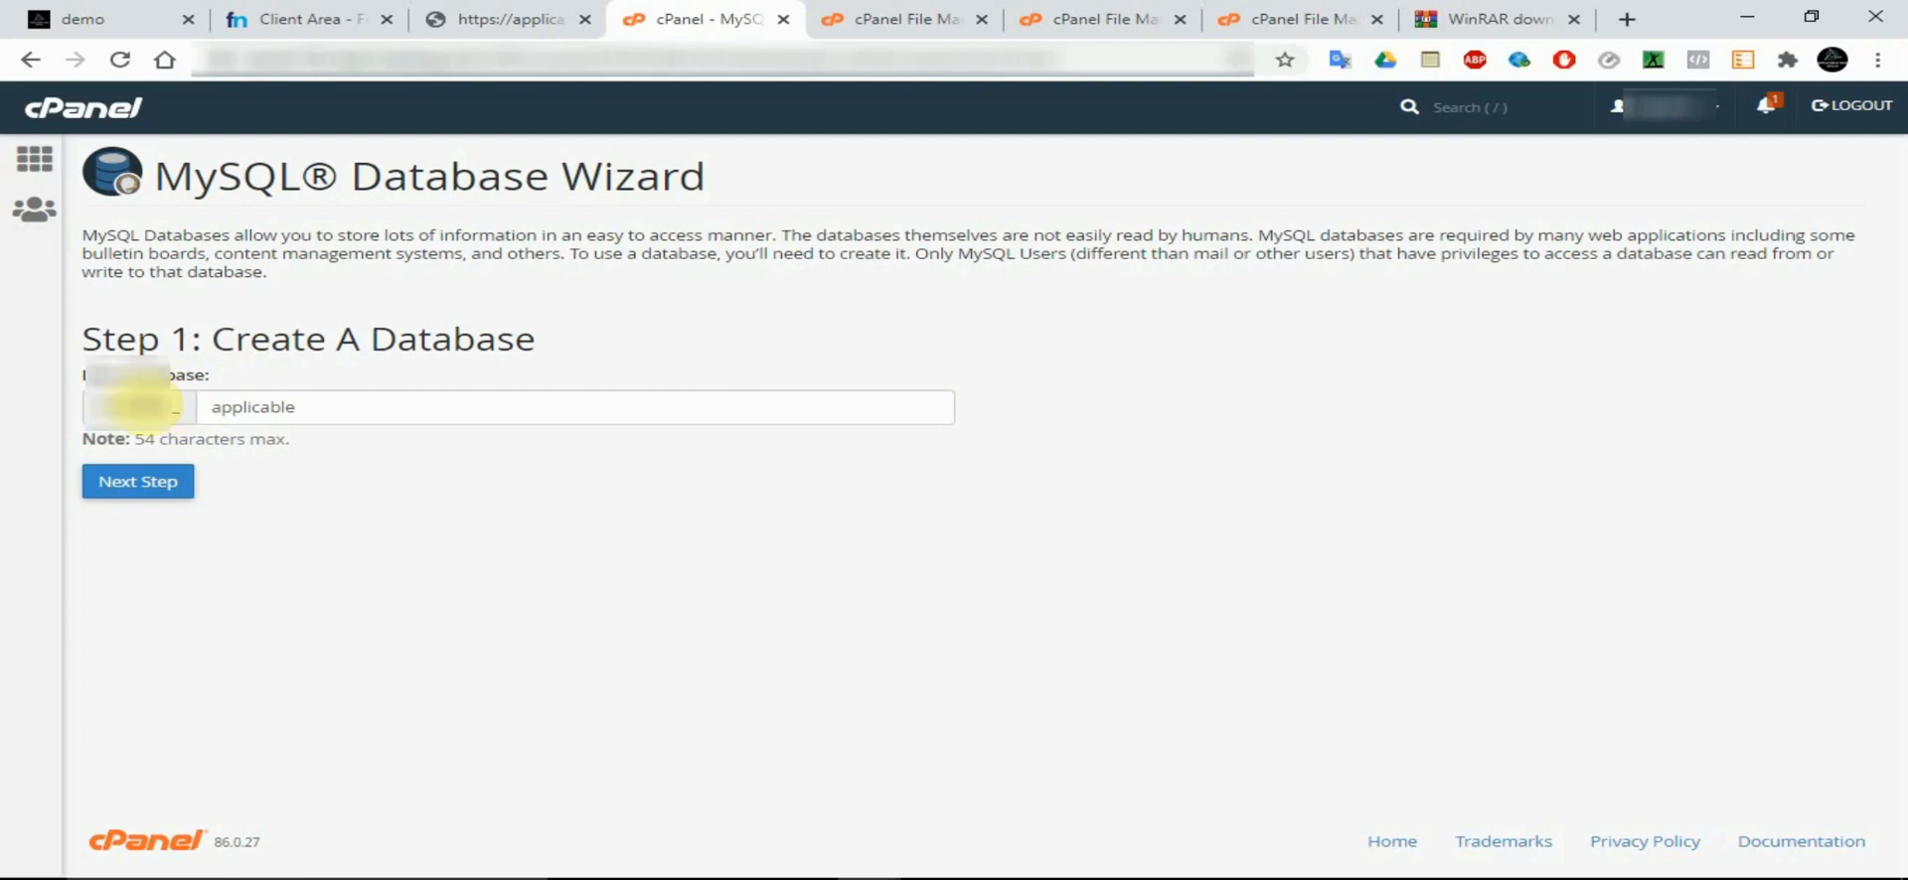
click(140, 483)
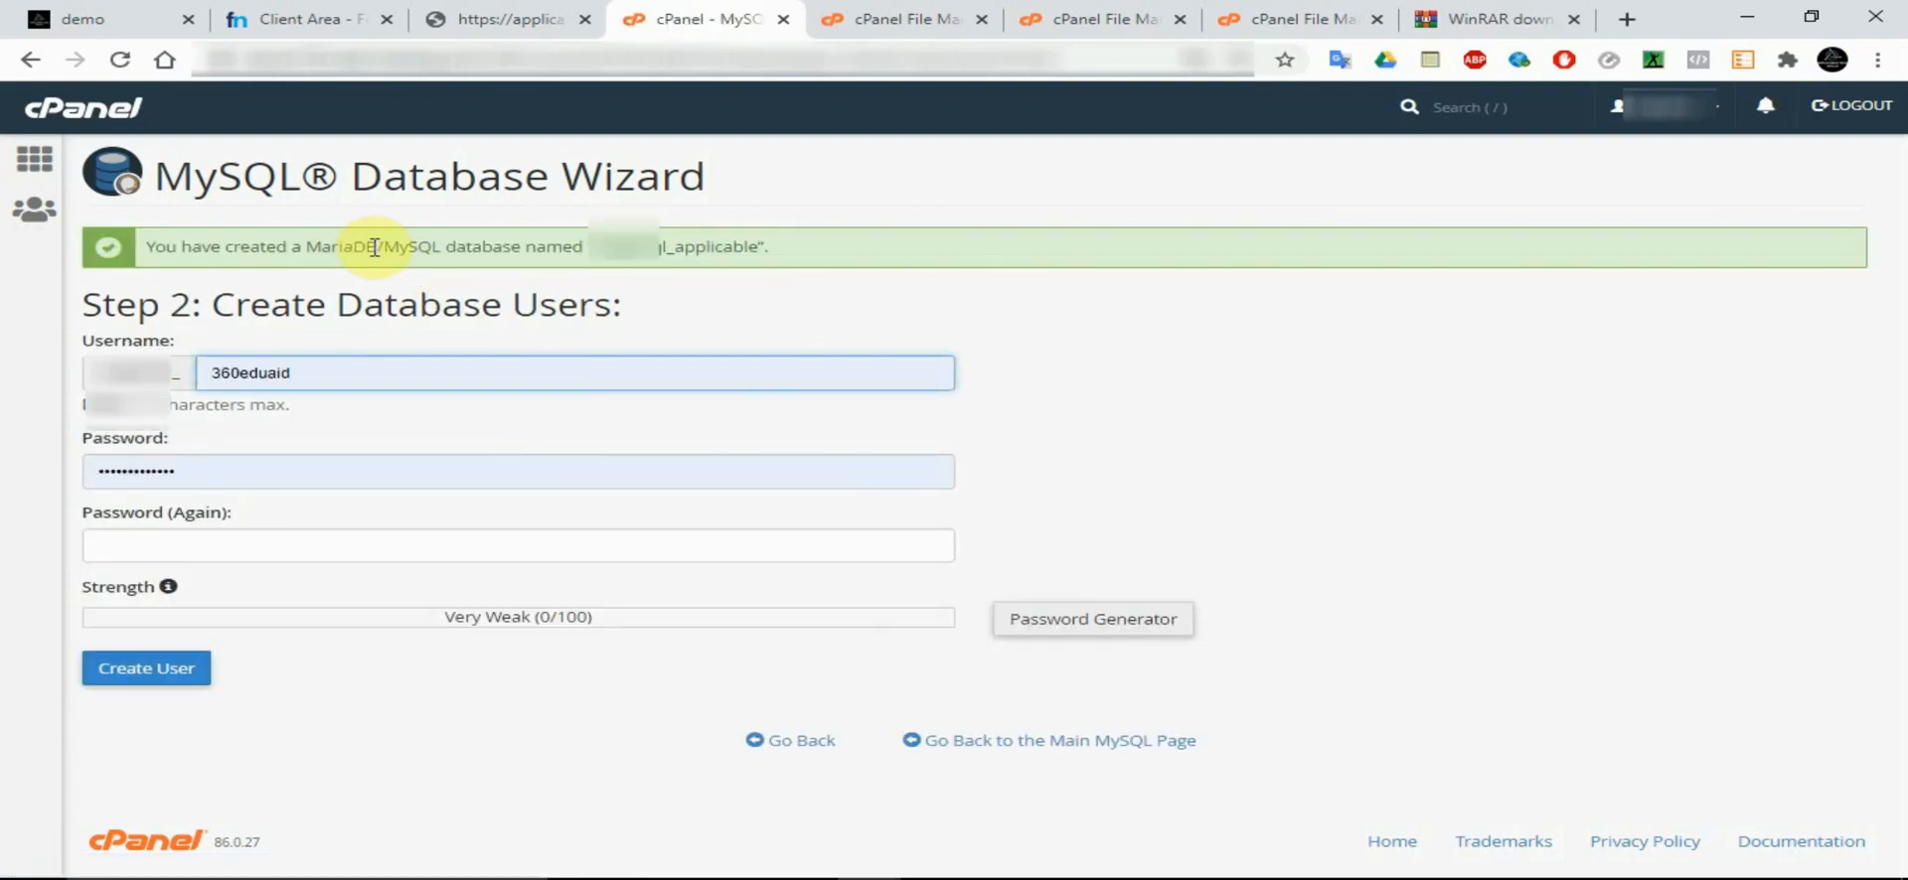
Step: Replace the autofilled username with 'applicable', copied from the database name
double_click(659, 251)
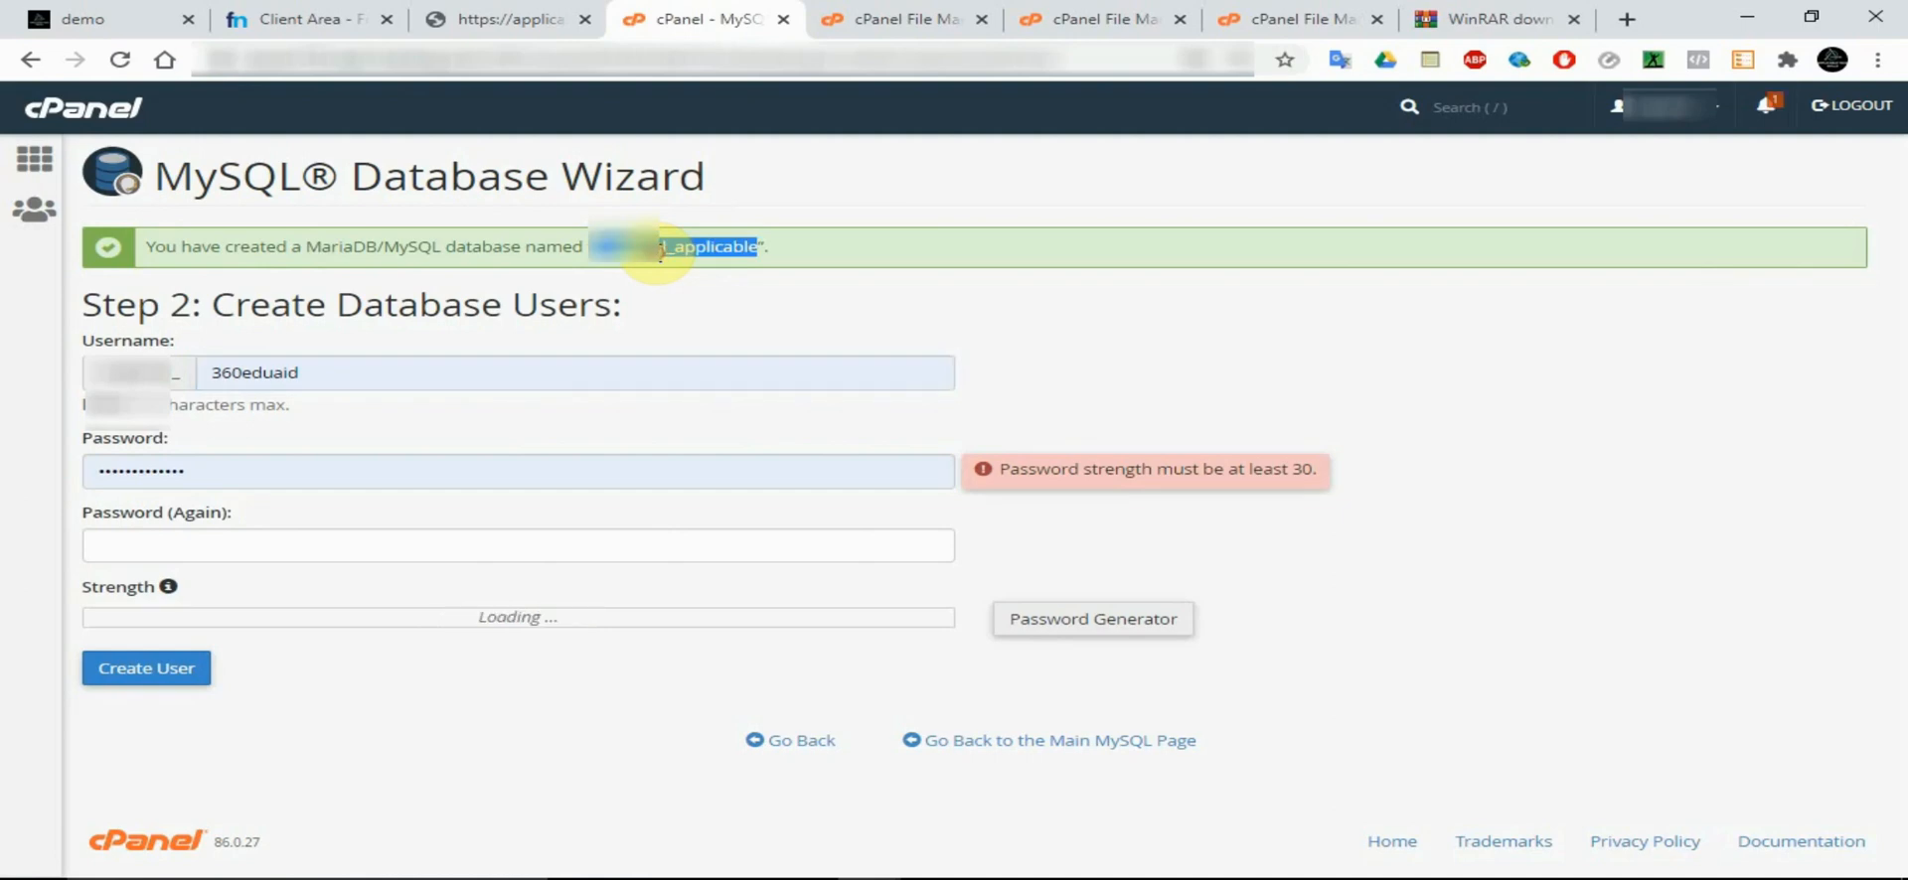
click(319, 364)
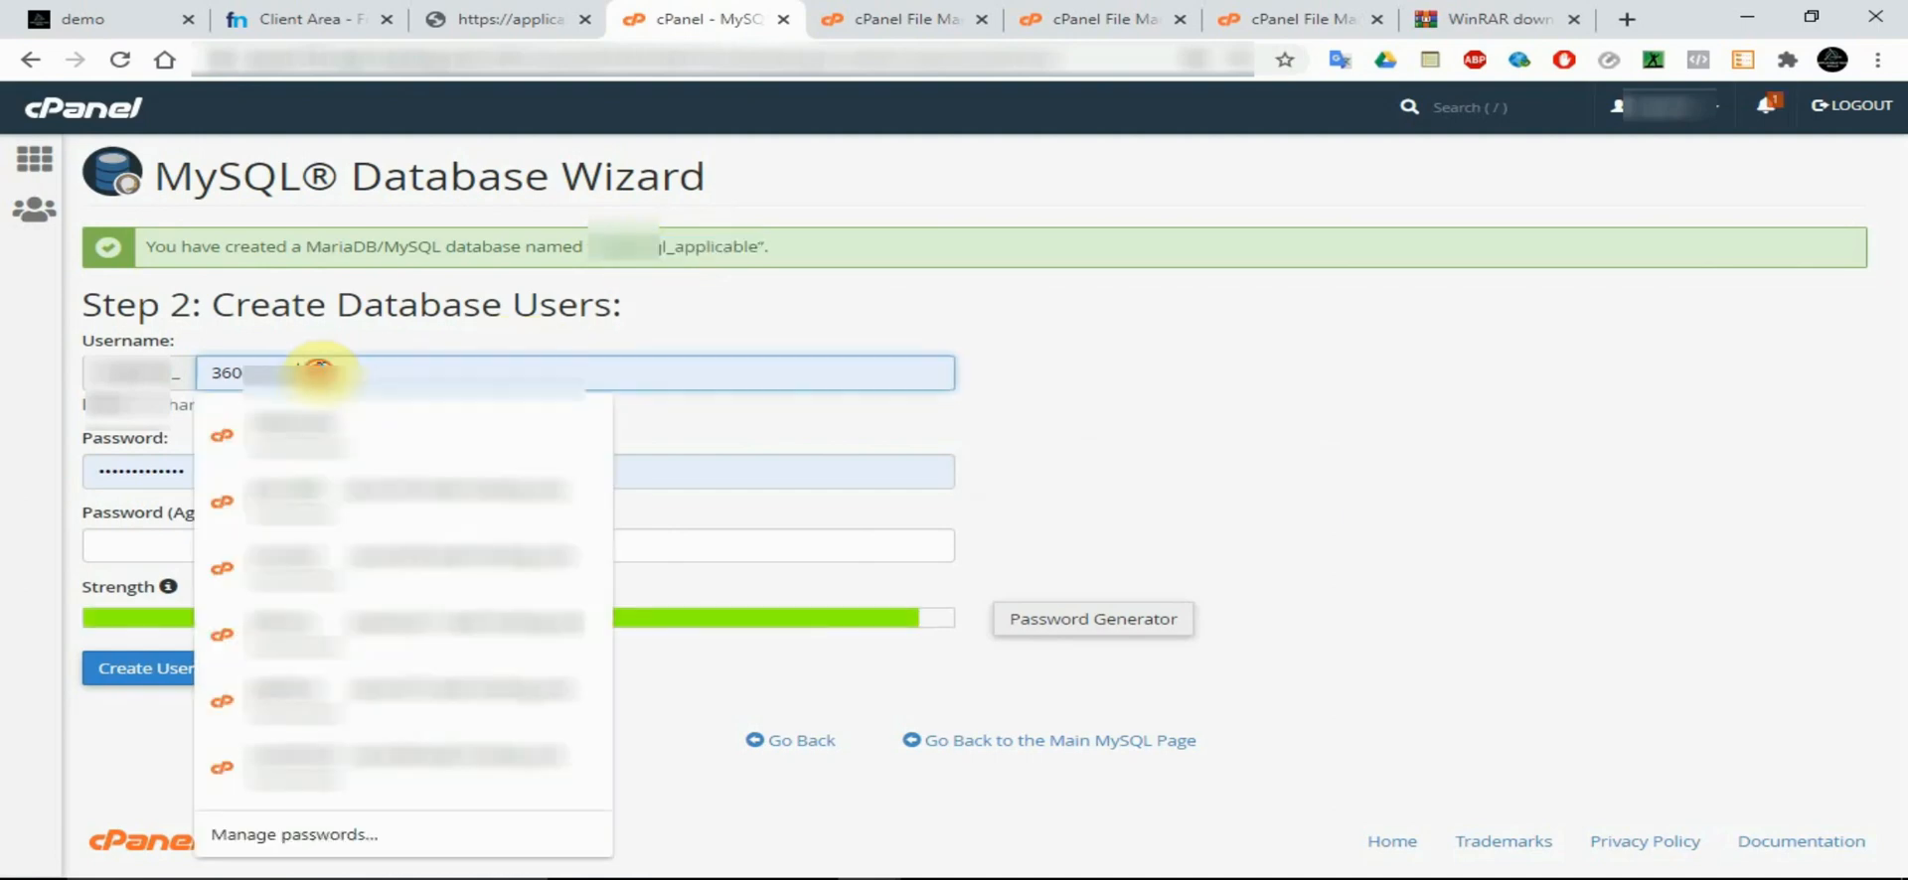
key(ctrl+a)
key(BackSpace)
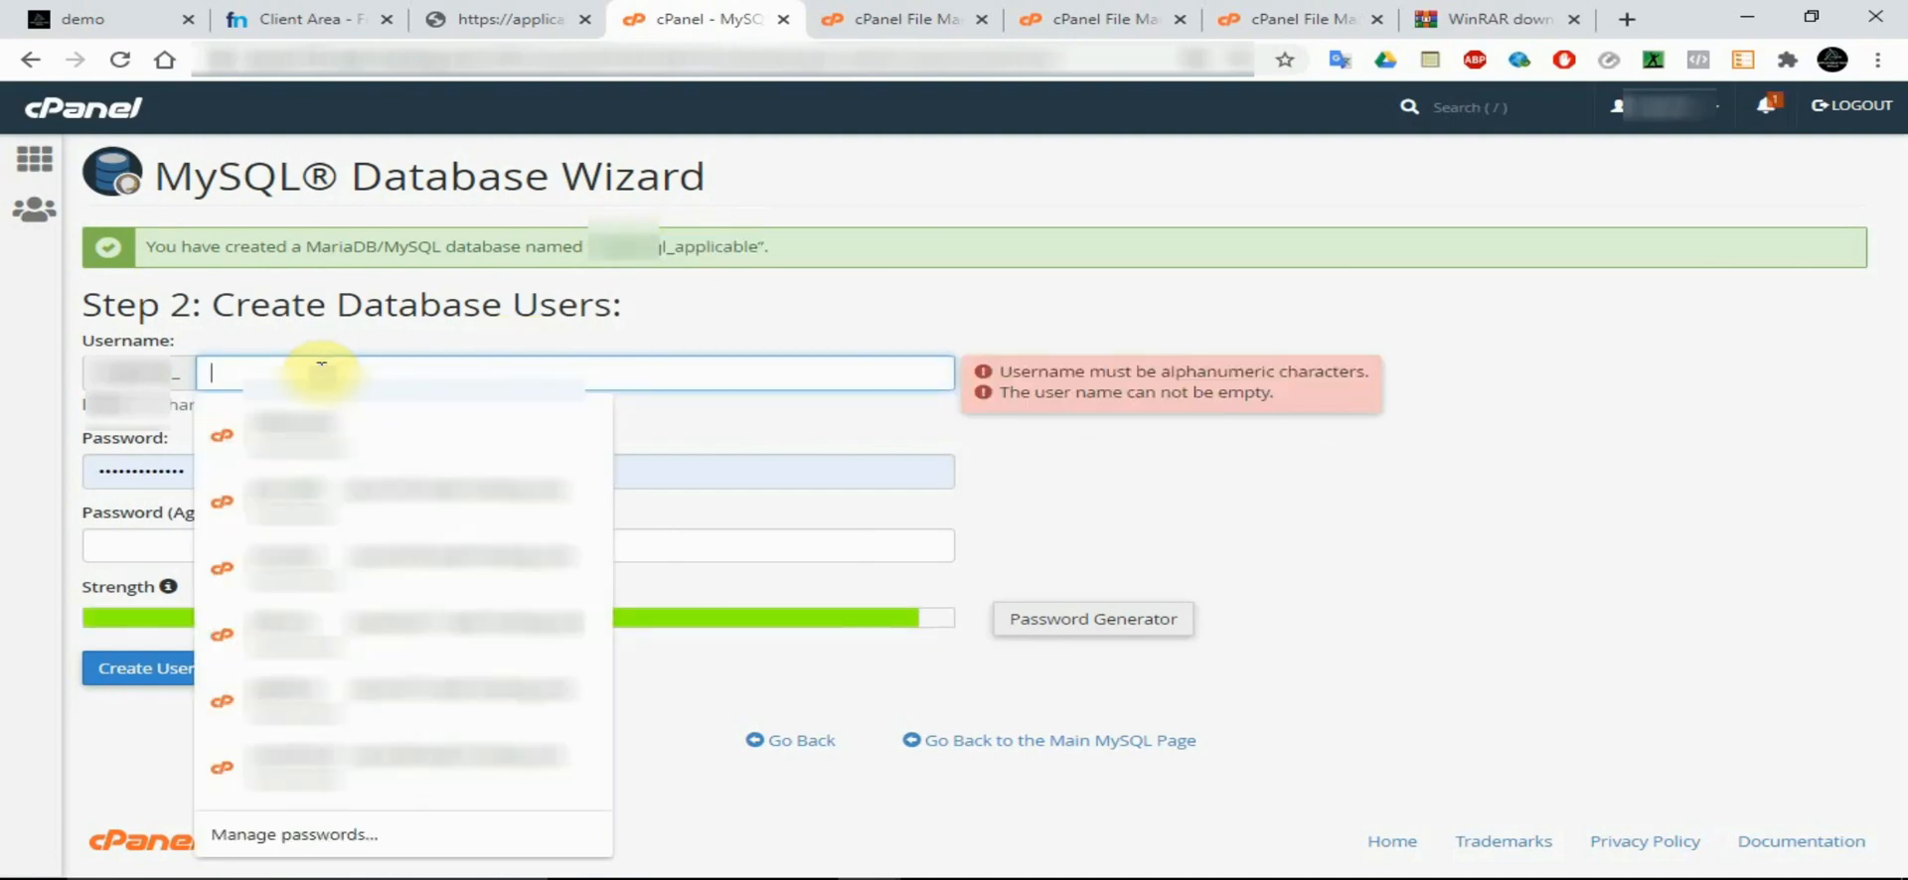
click(1285, 278)
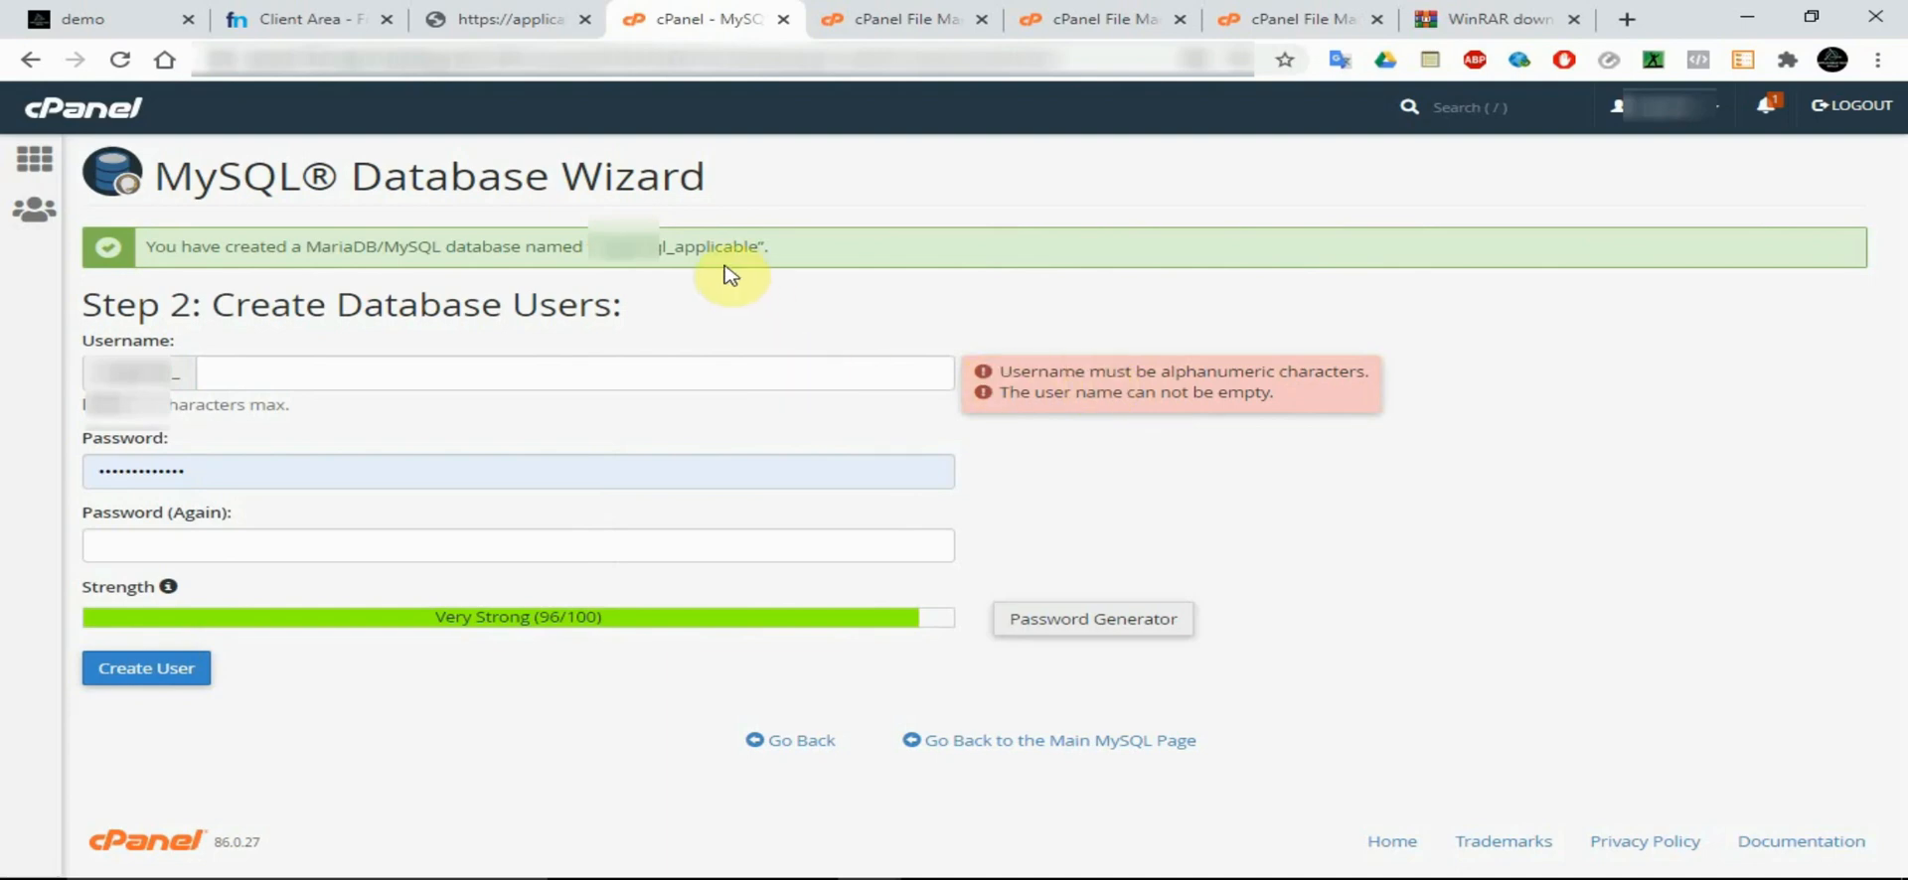
drag(672, 248, 757, 247)
key(ctrl+c)
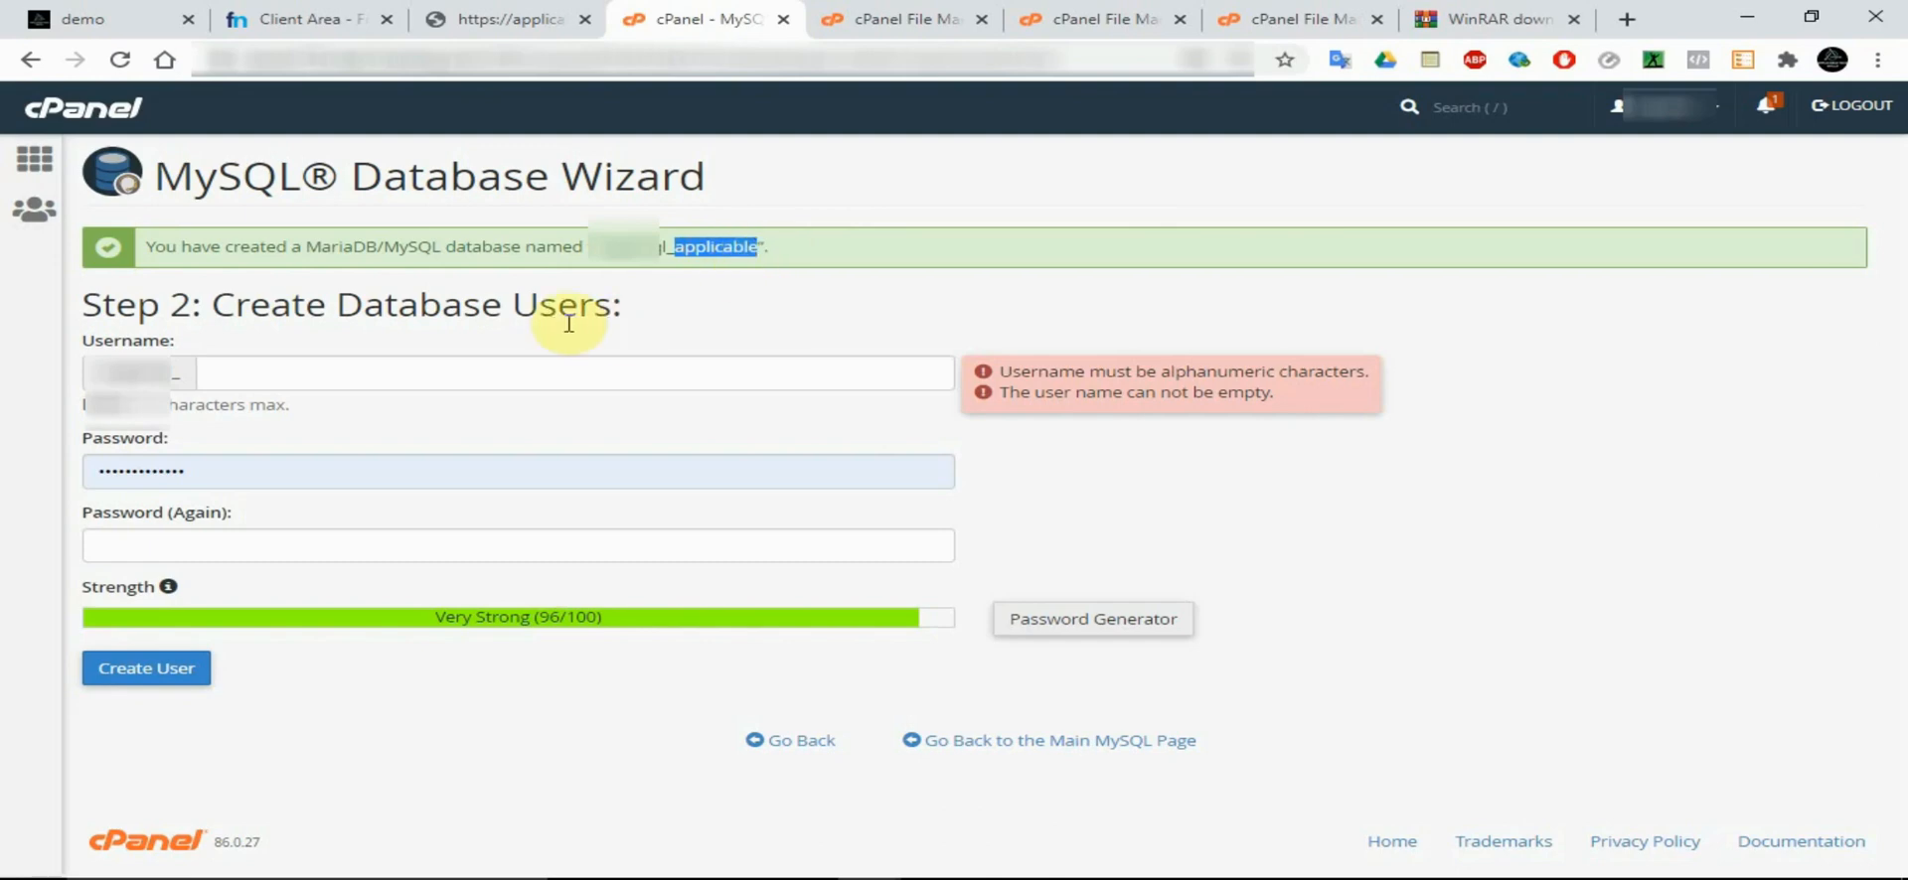
click(503, 356)
key(ctrl+v)
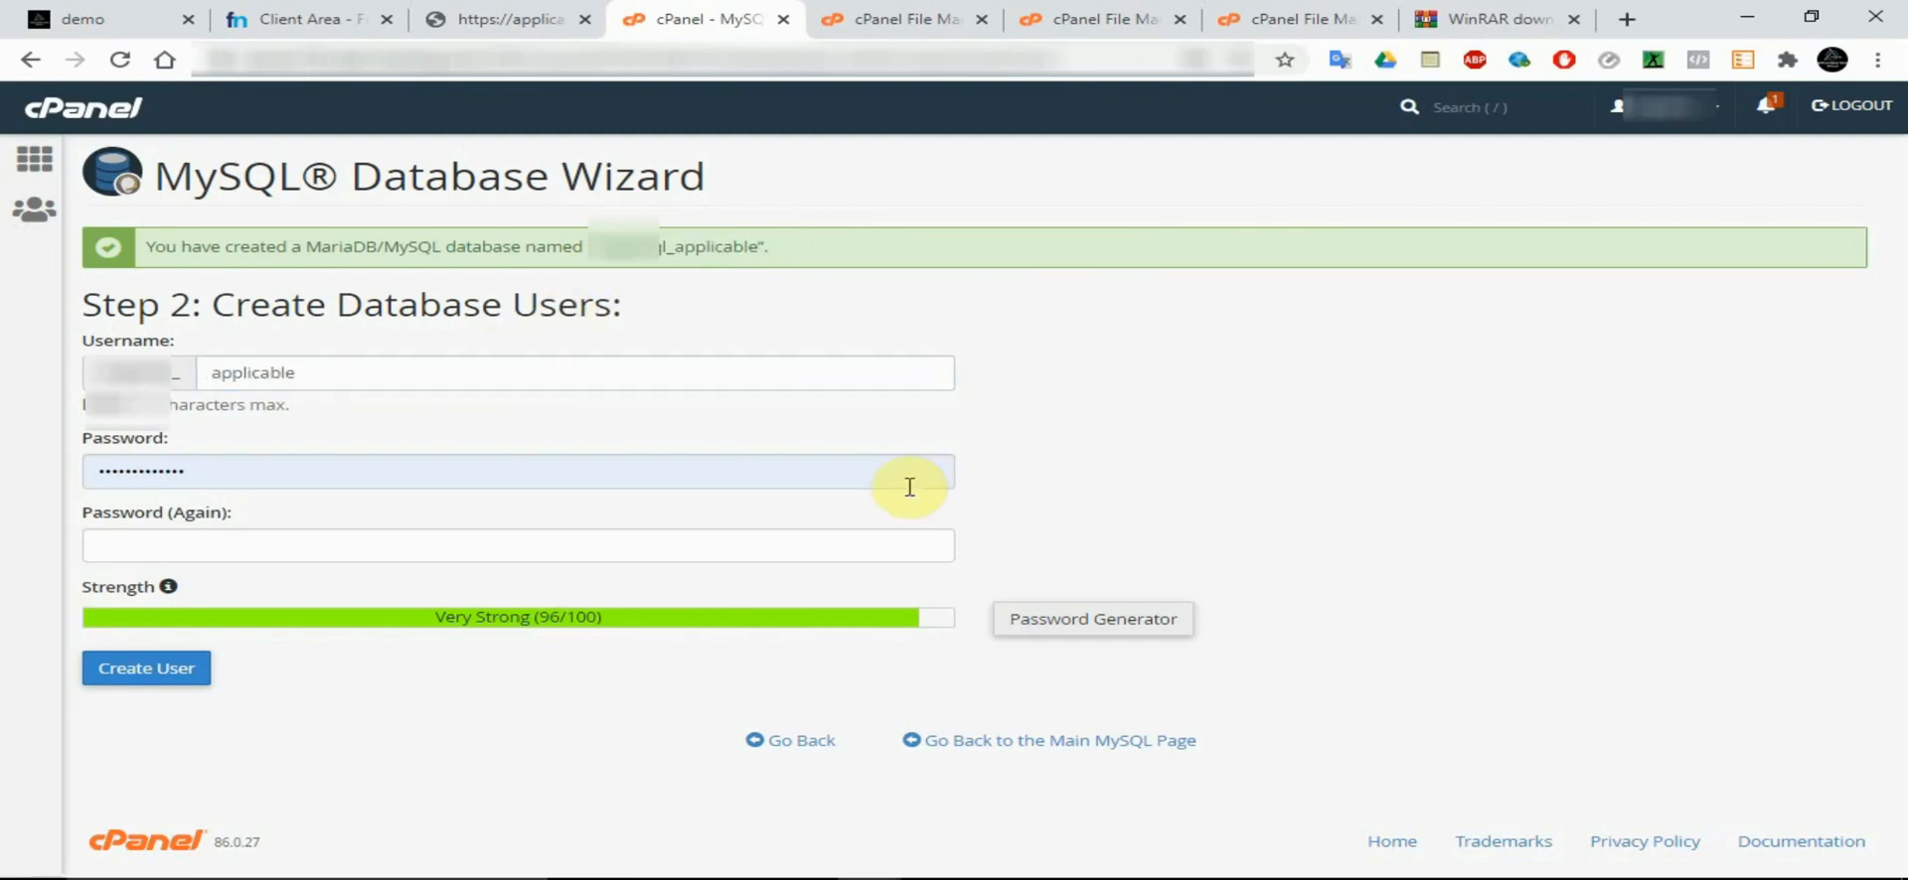
Step: Generate and copy a very strong password and fill both password fields with it
click(261, 479)
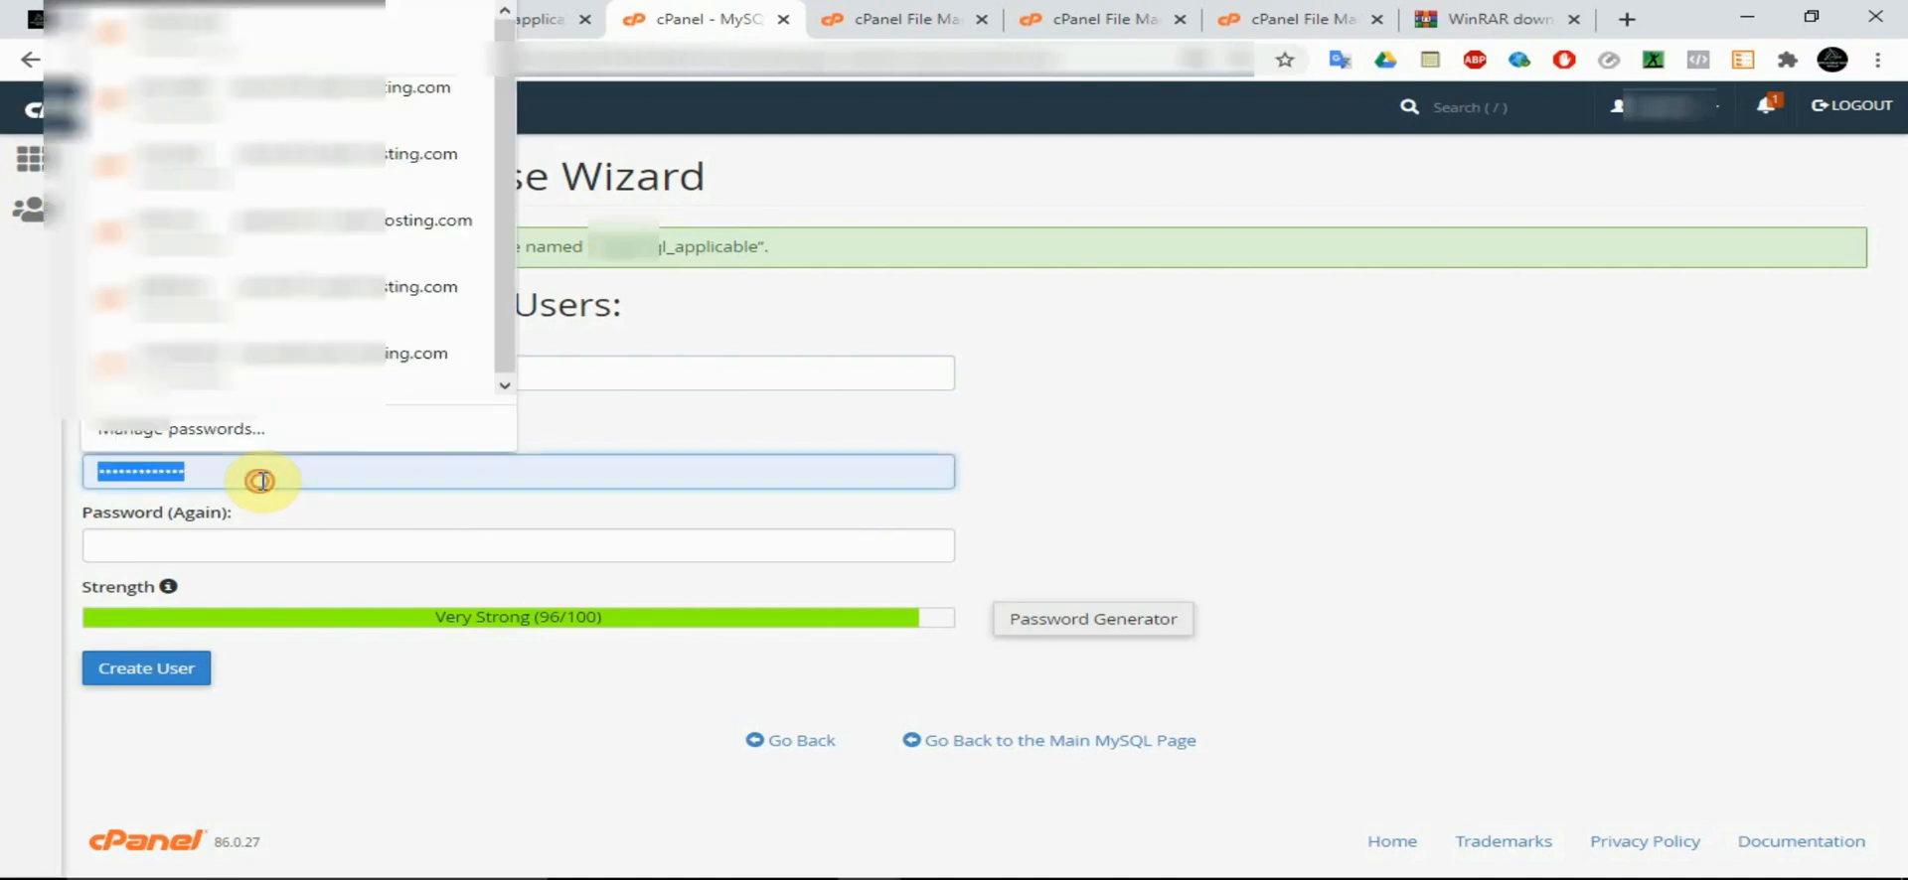
click(662, 426)
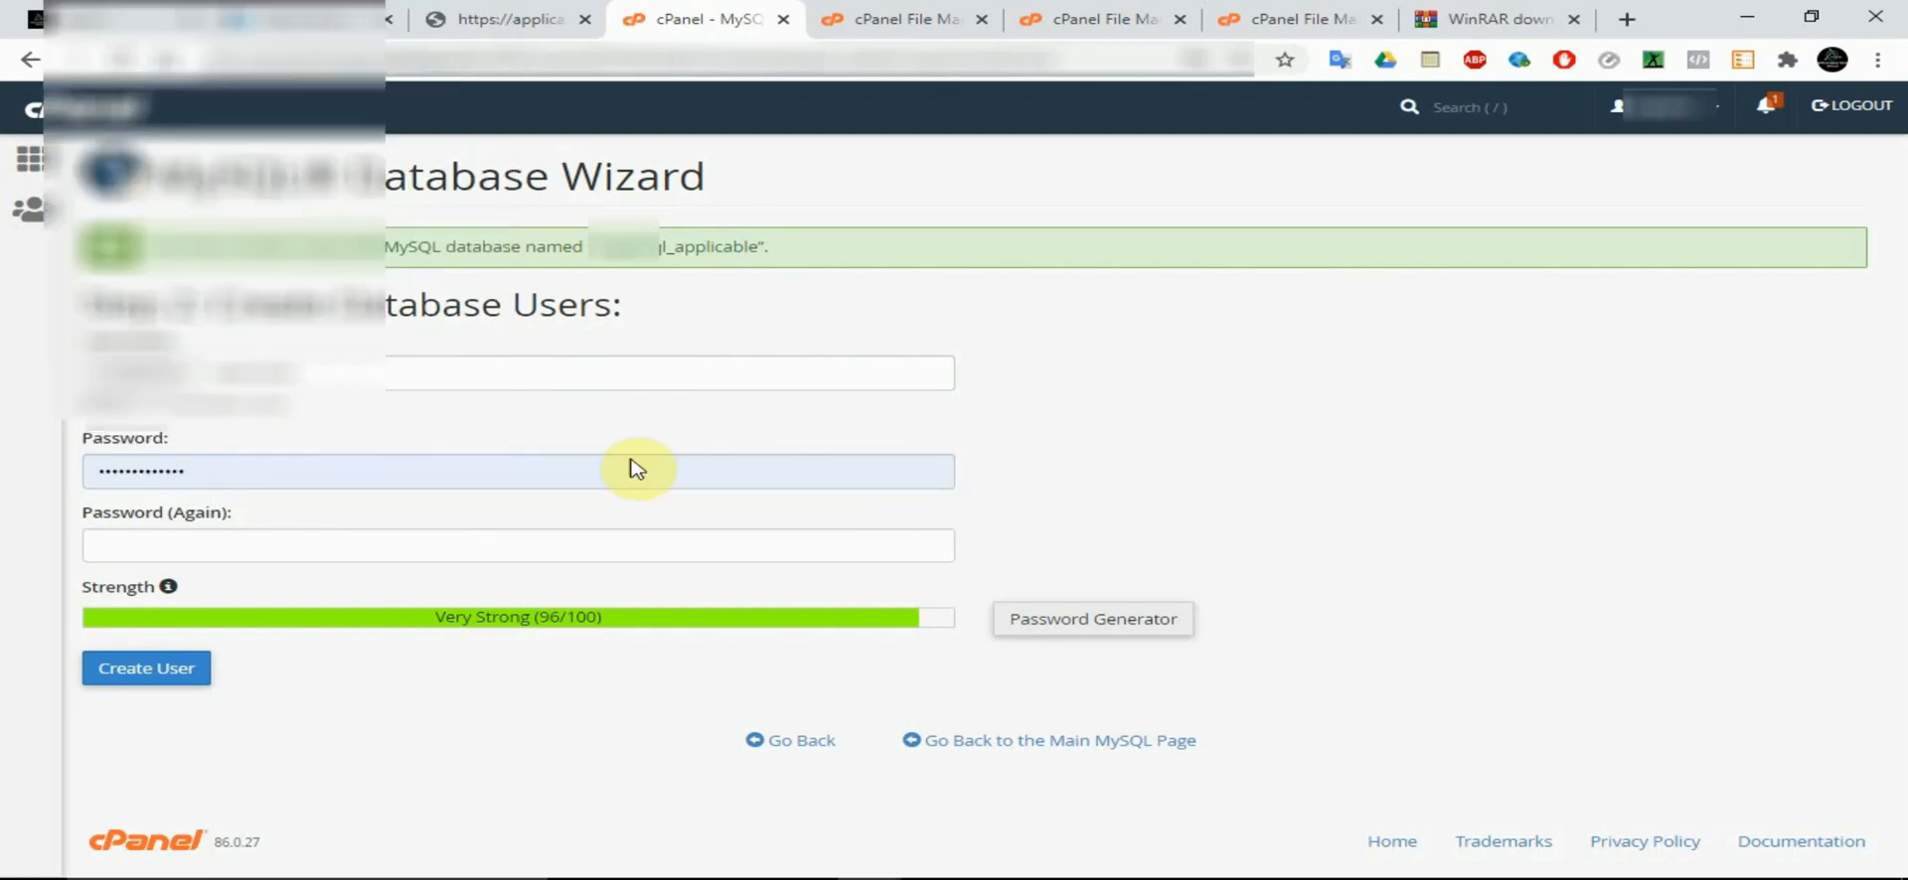
click(1073, 626)
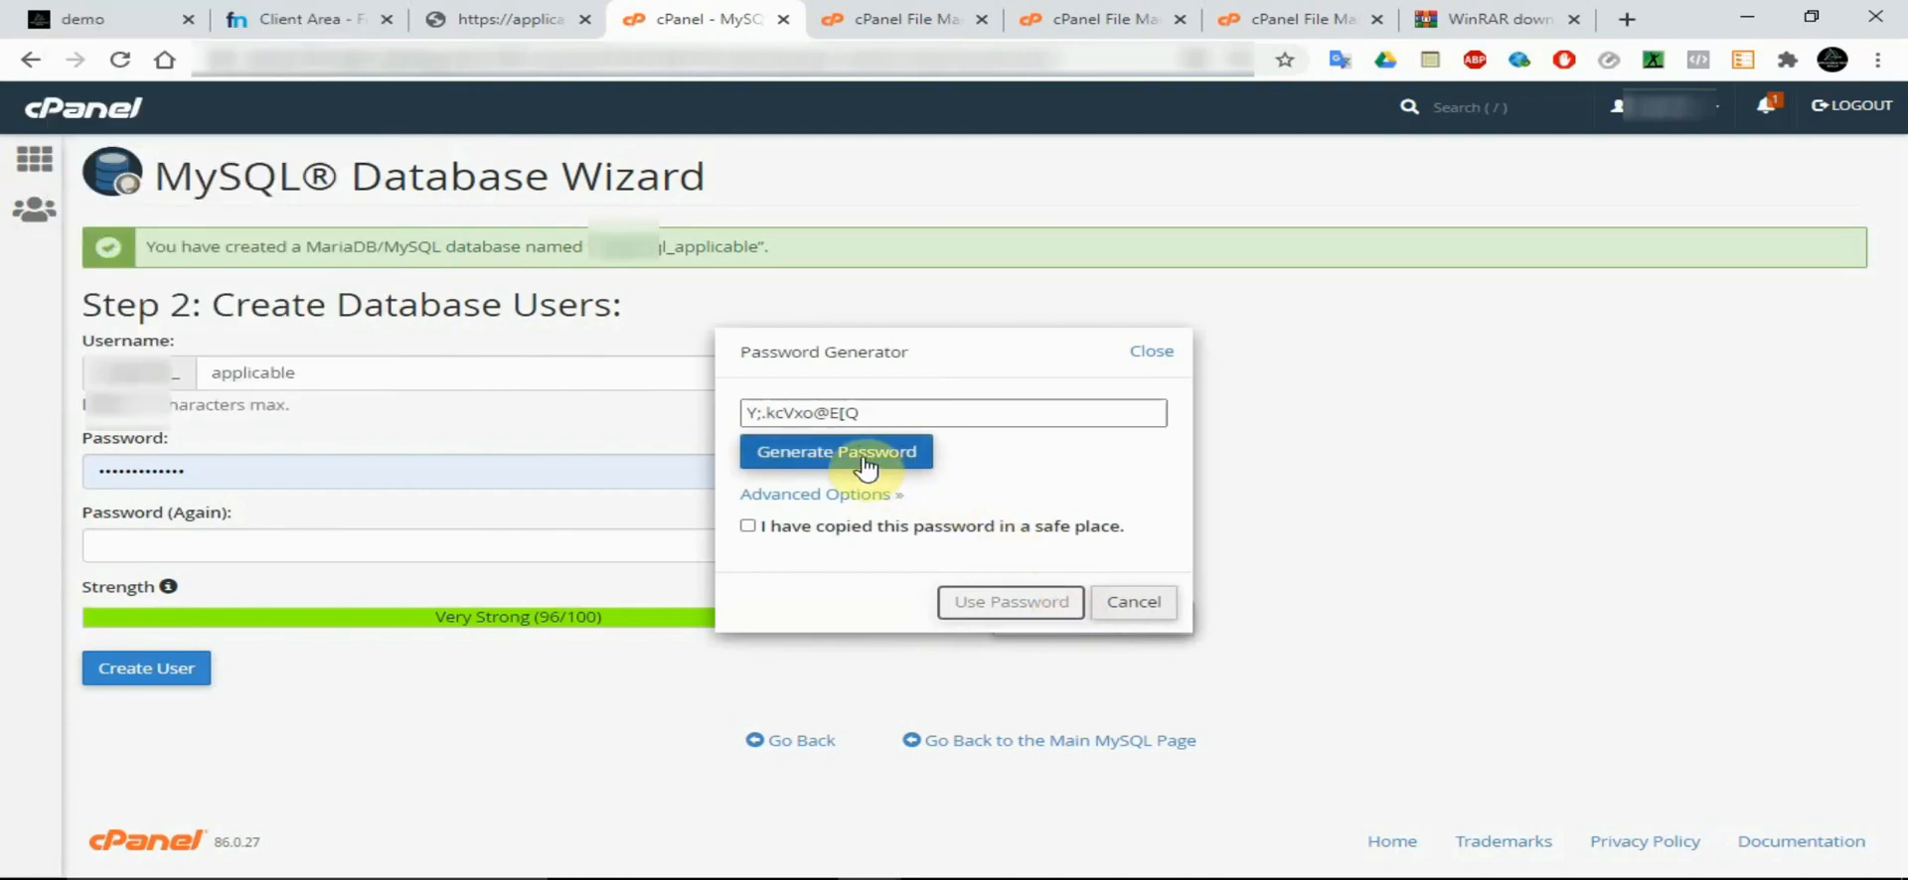
triple_click(842, 413)
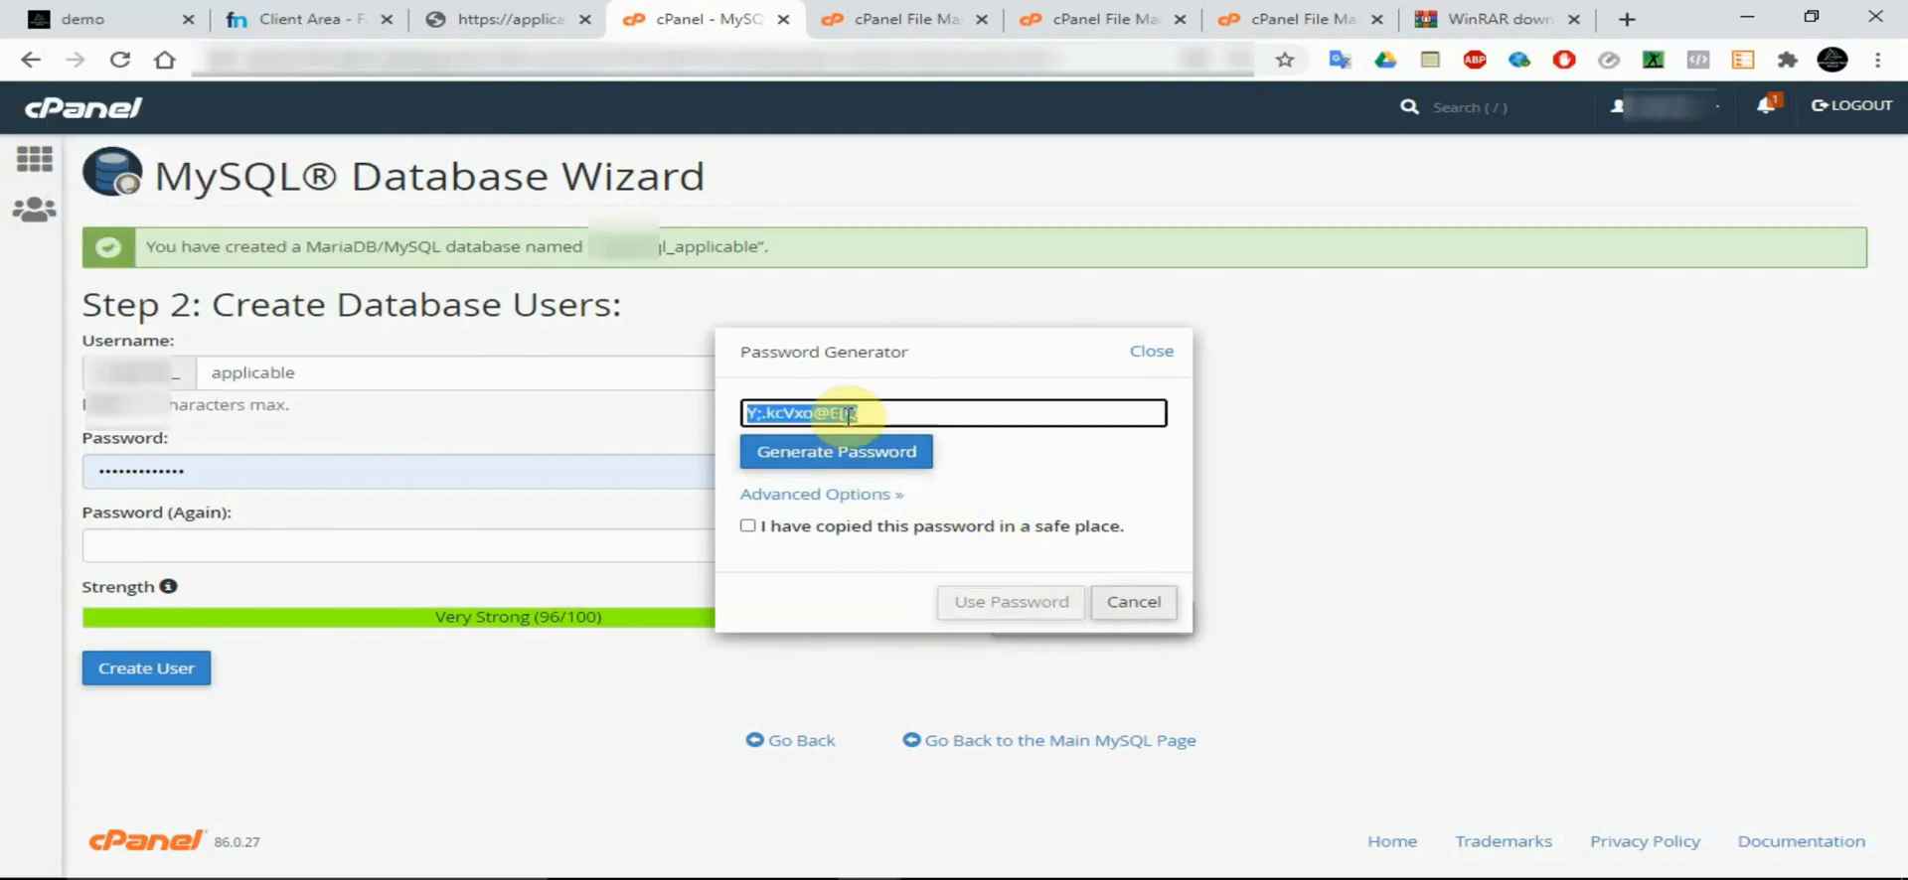
click(825, 453)
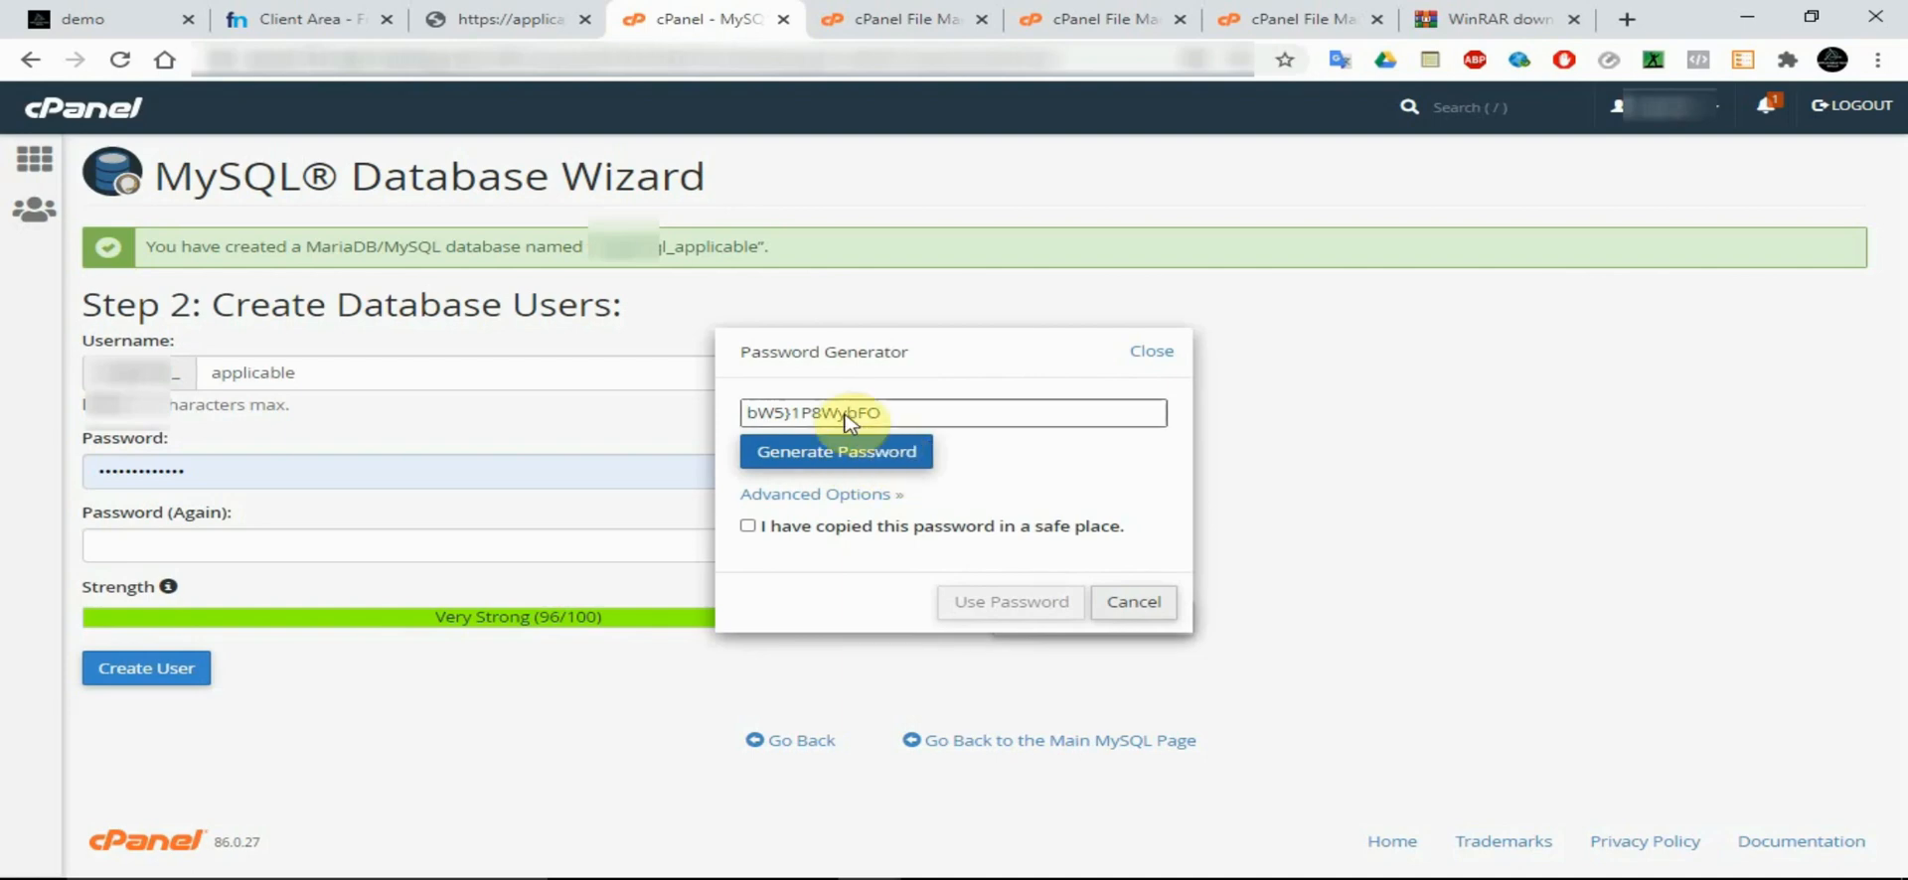
triple_click(829, 413)
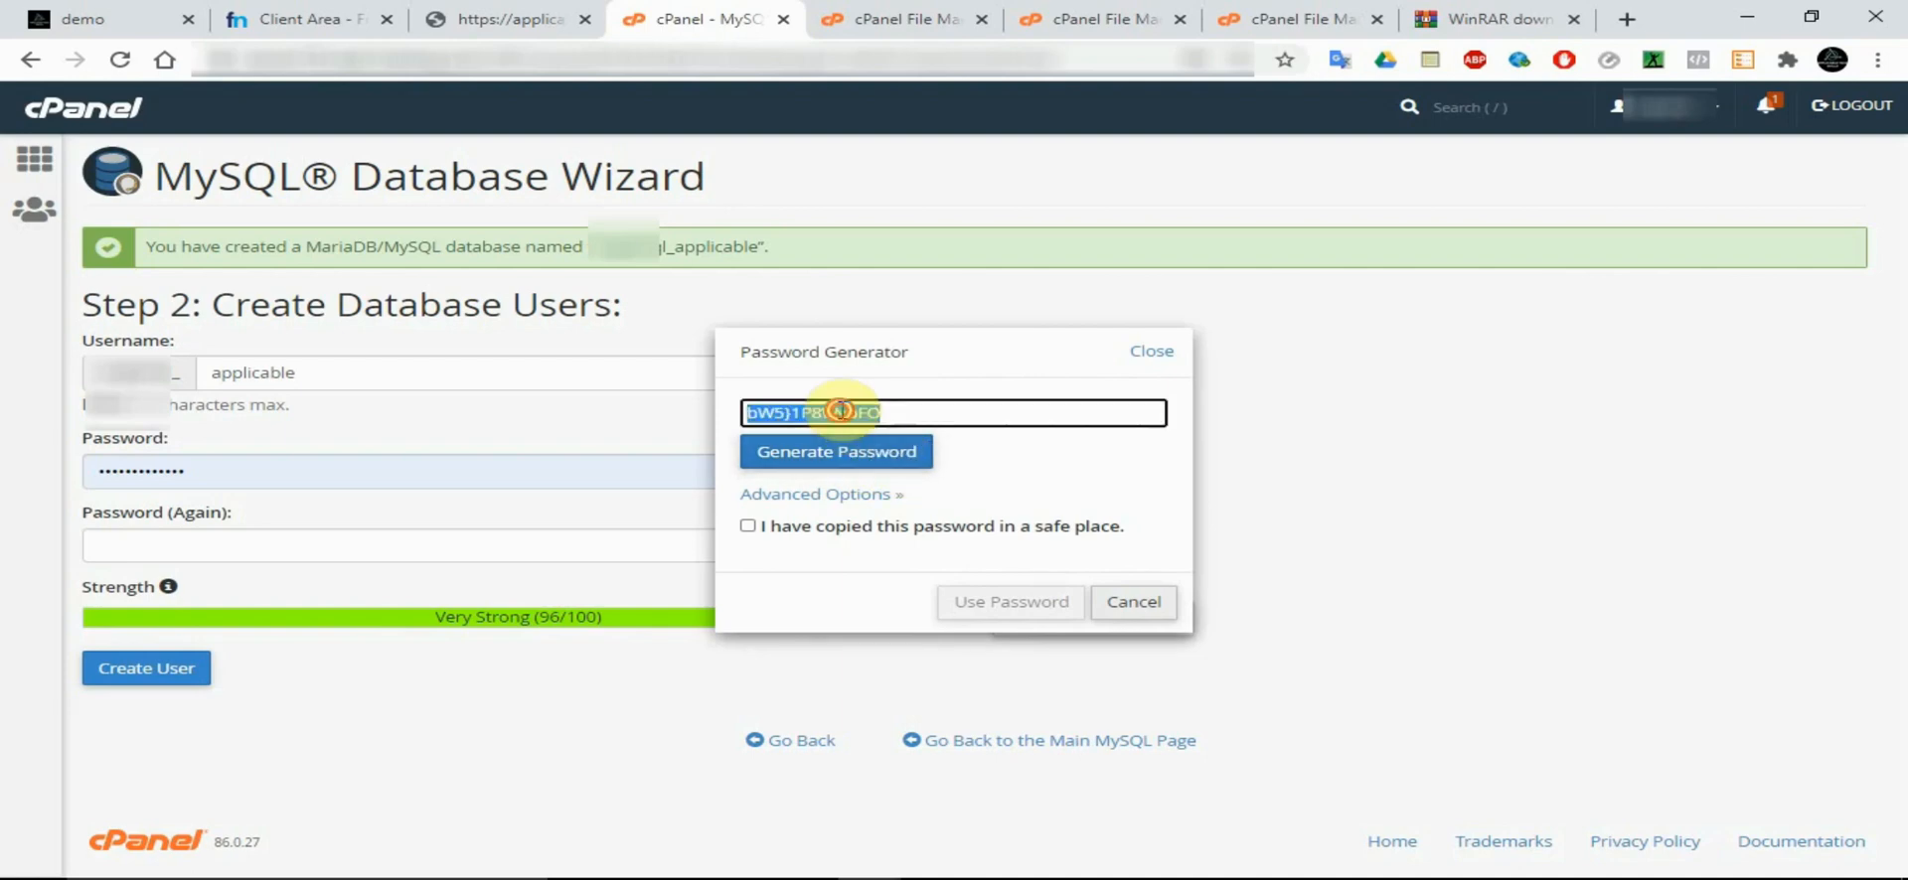
click(927, 527)
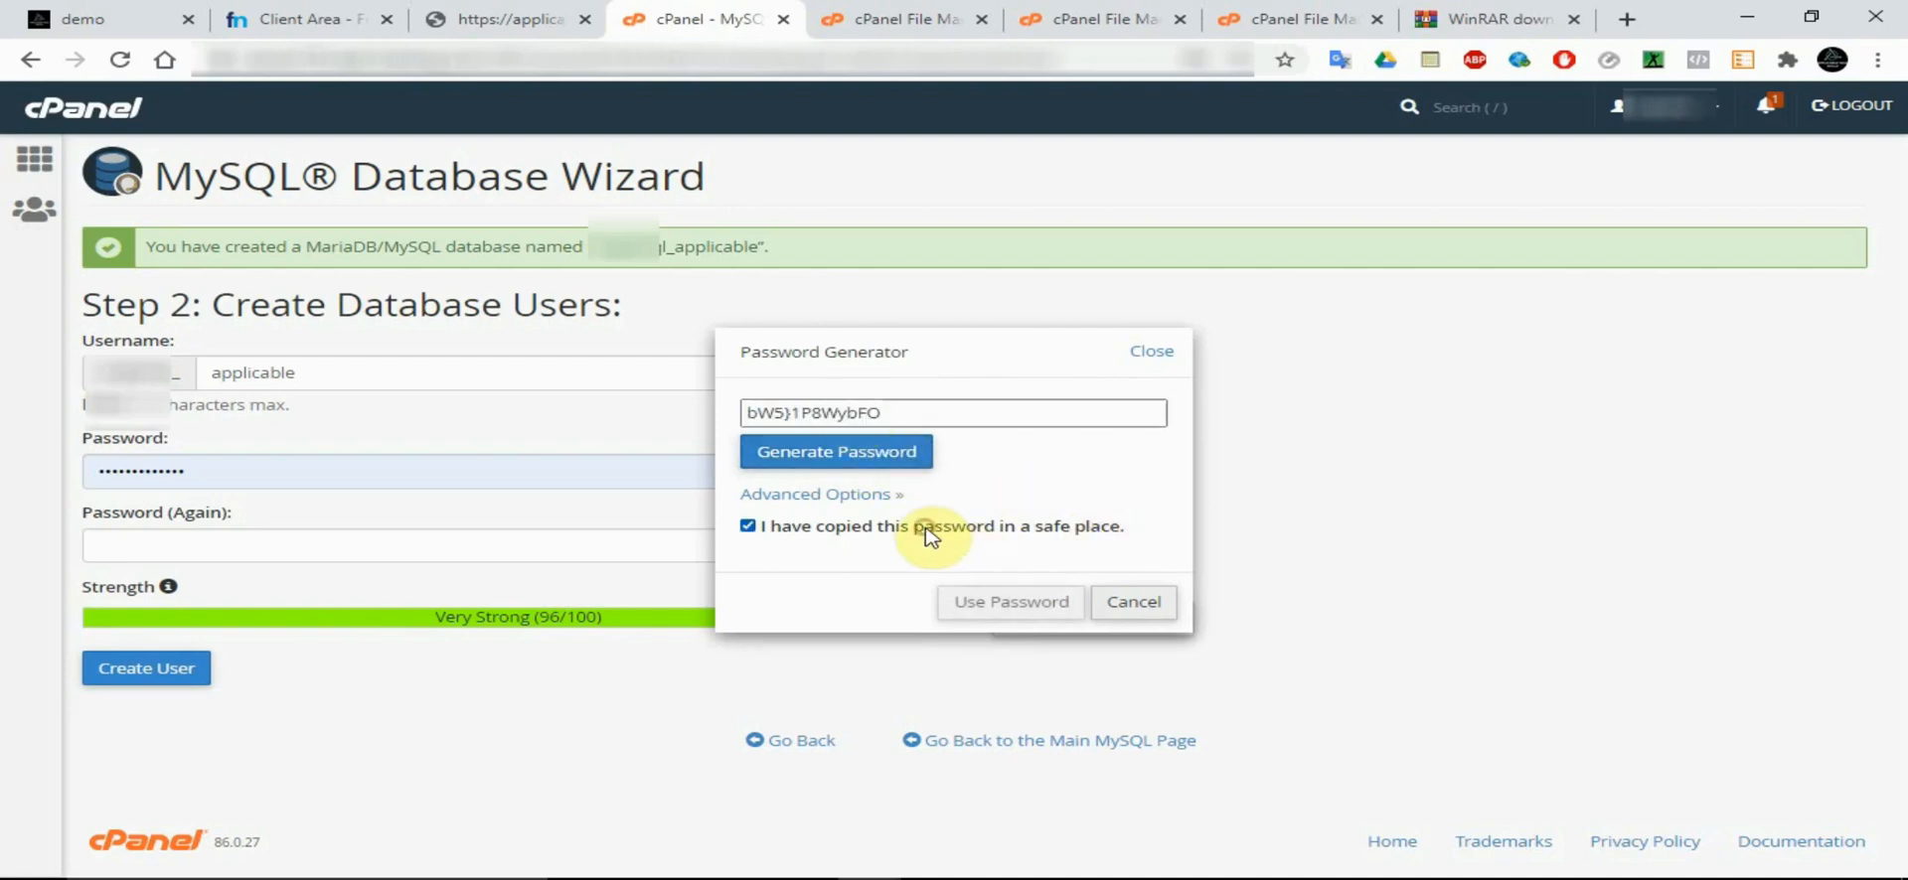
click(1016, 603)
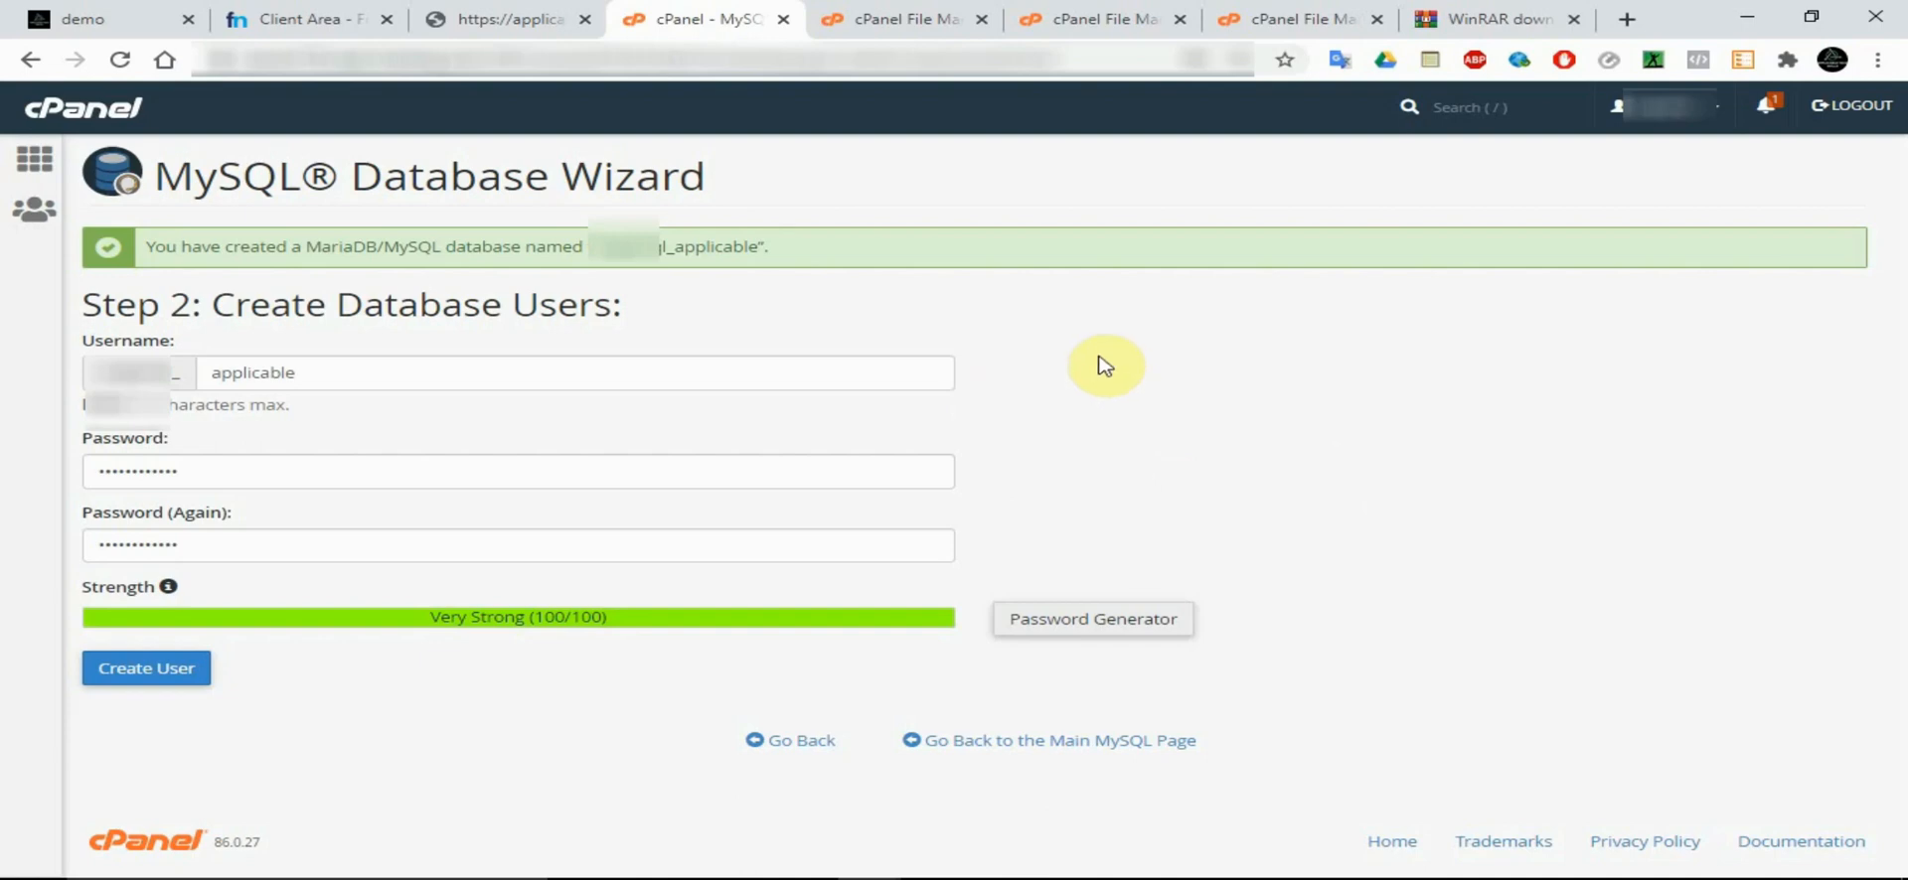
Step: Apply a freshly generated password and create the 'applicable' database user
double_click(664, 250)
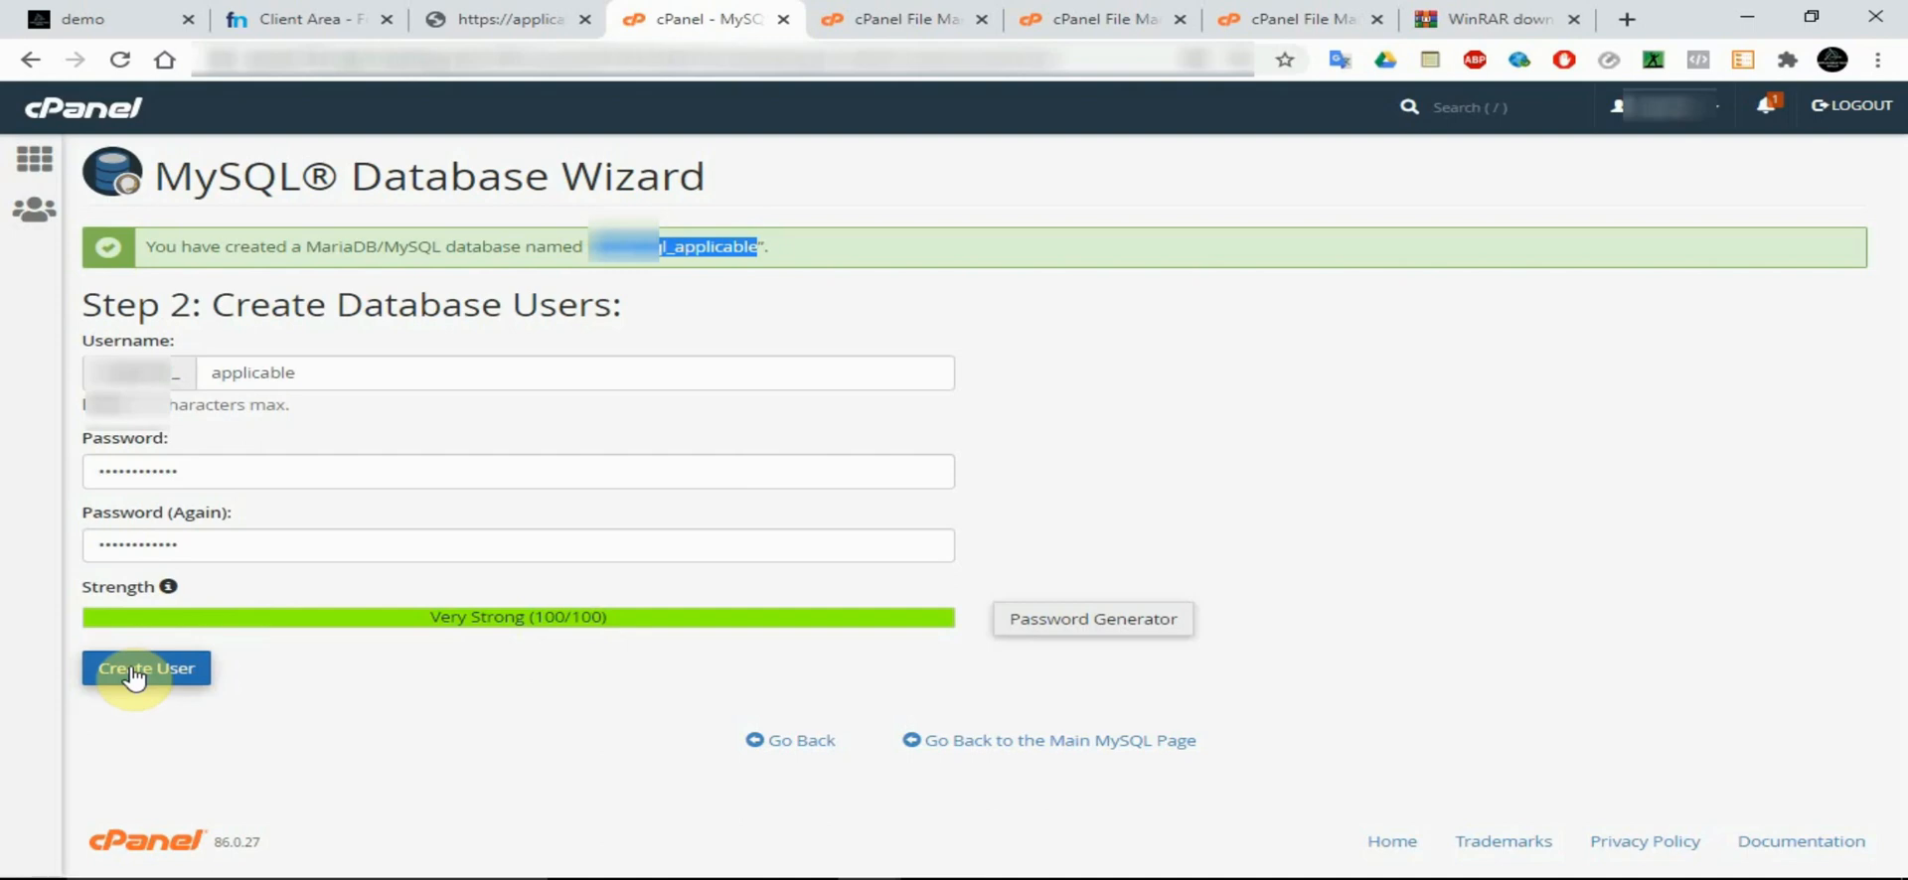
click(1101, 624)
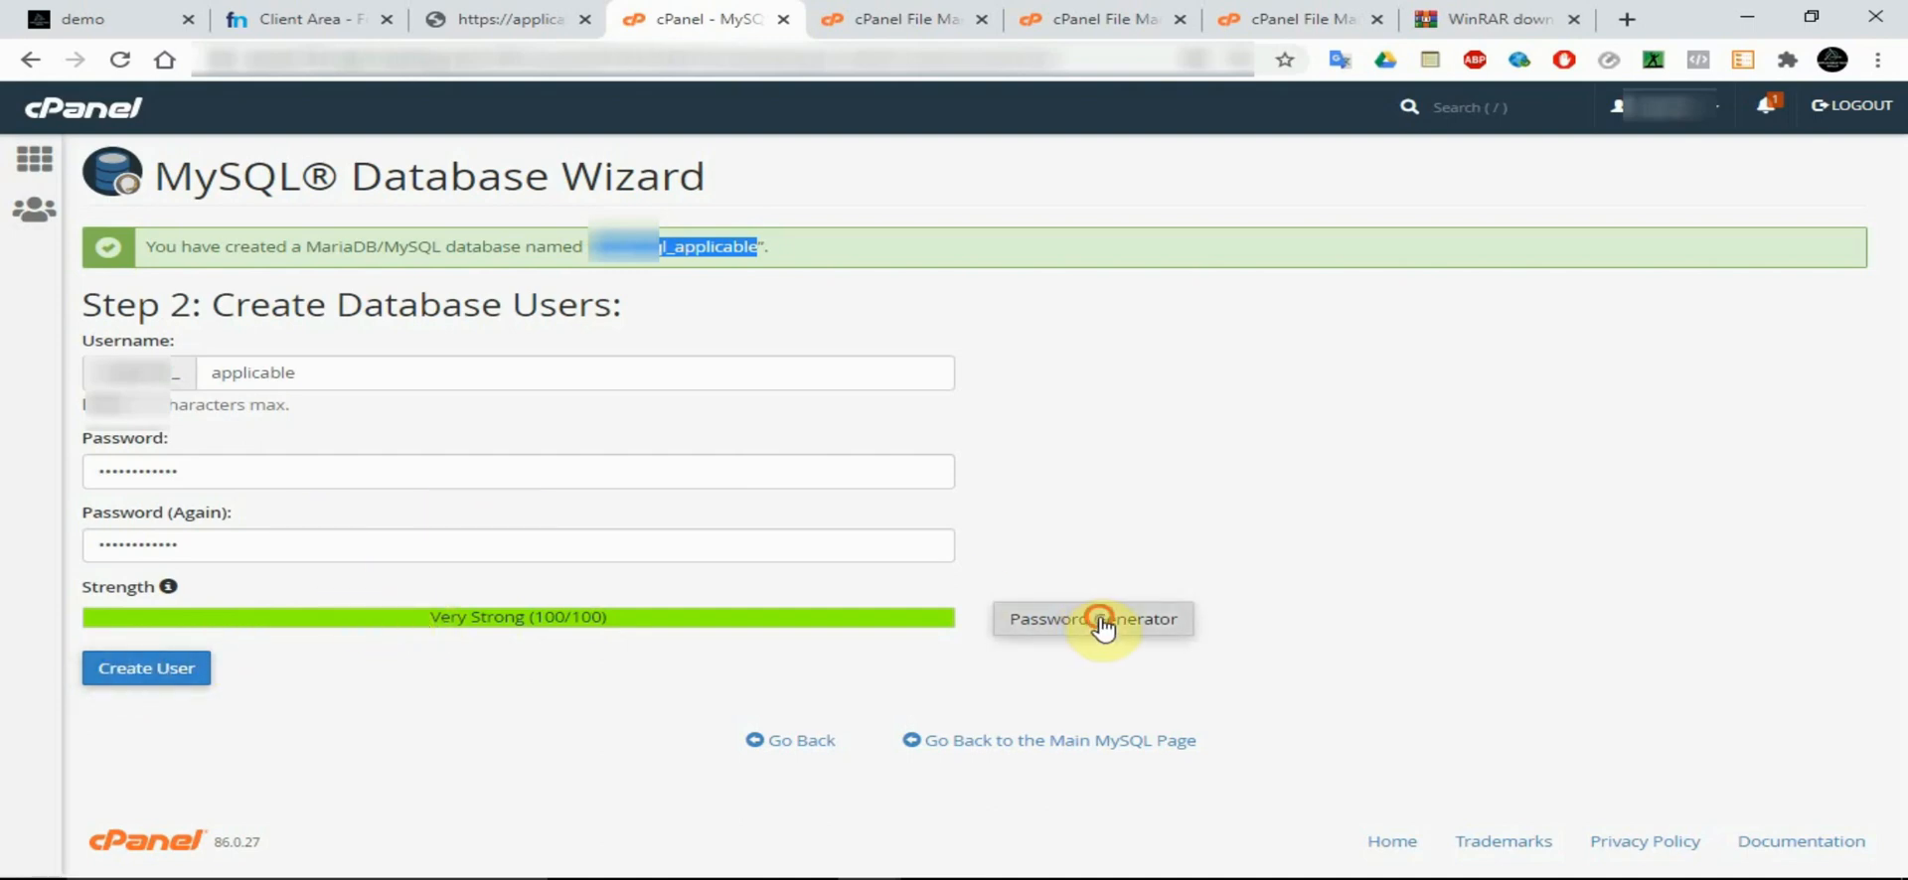
click(911, 408)
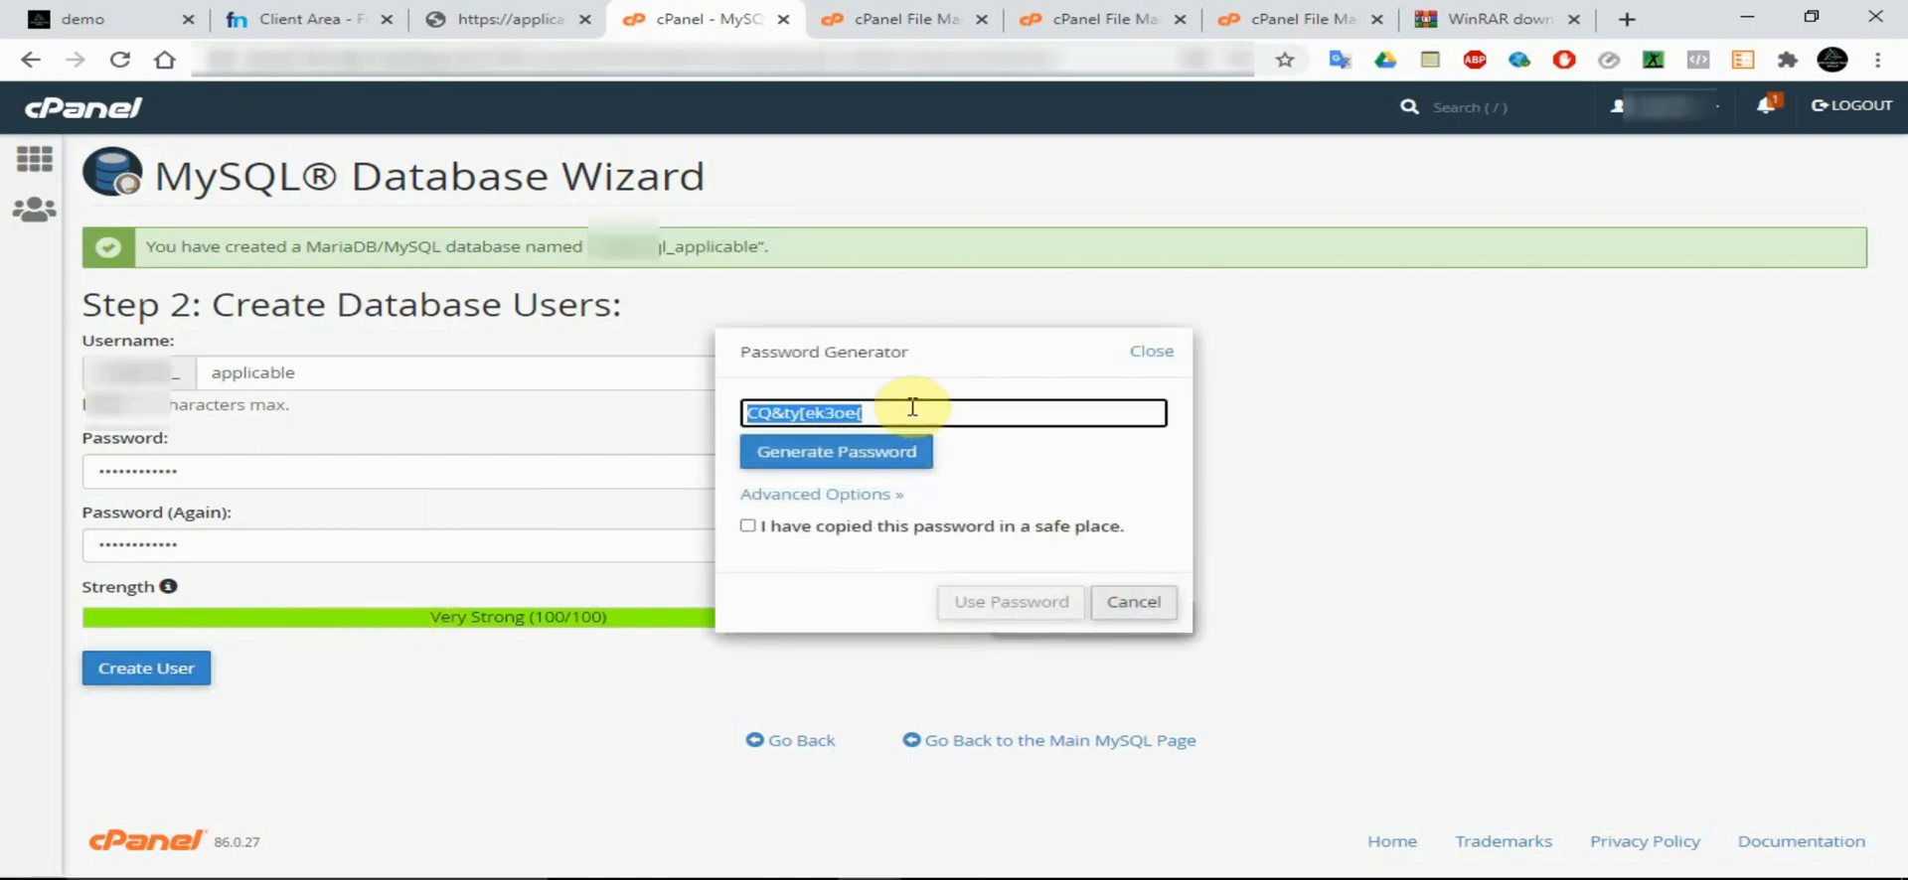
click(775, 524)
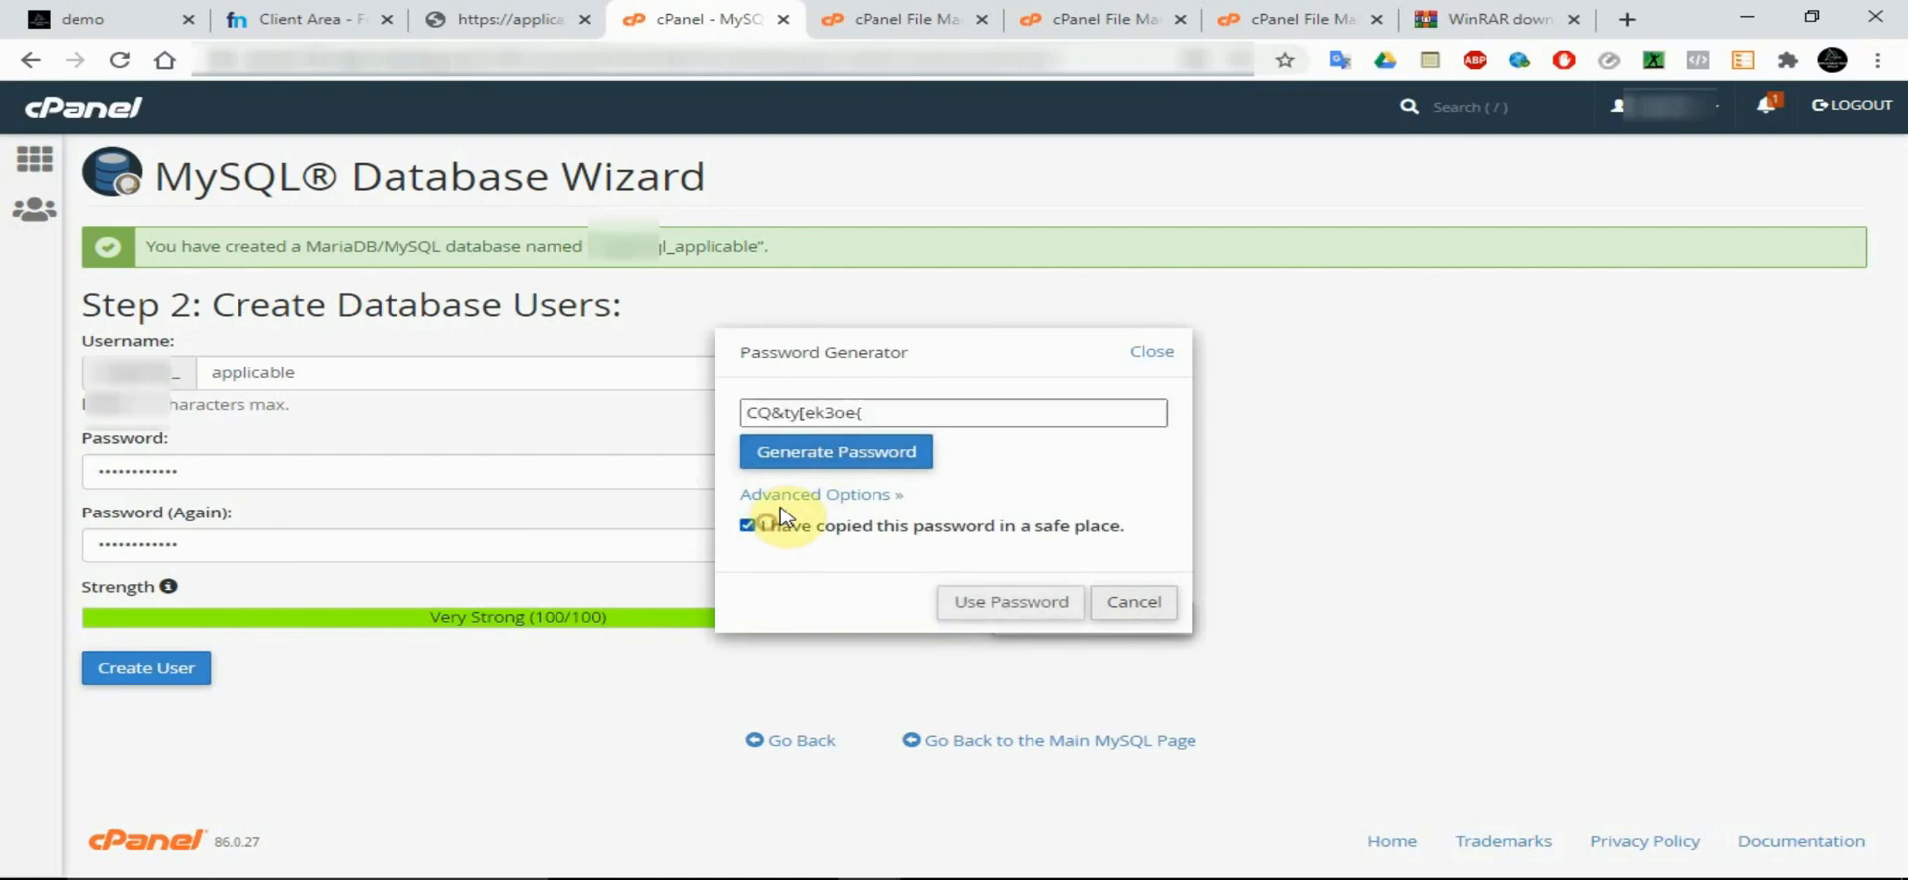
click(836, 451)
click(920, 410)
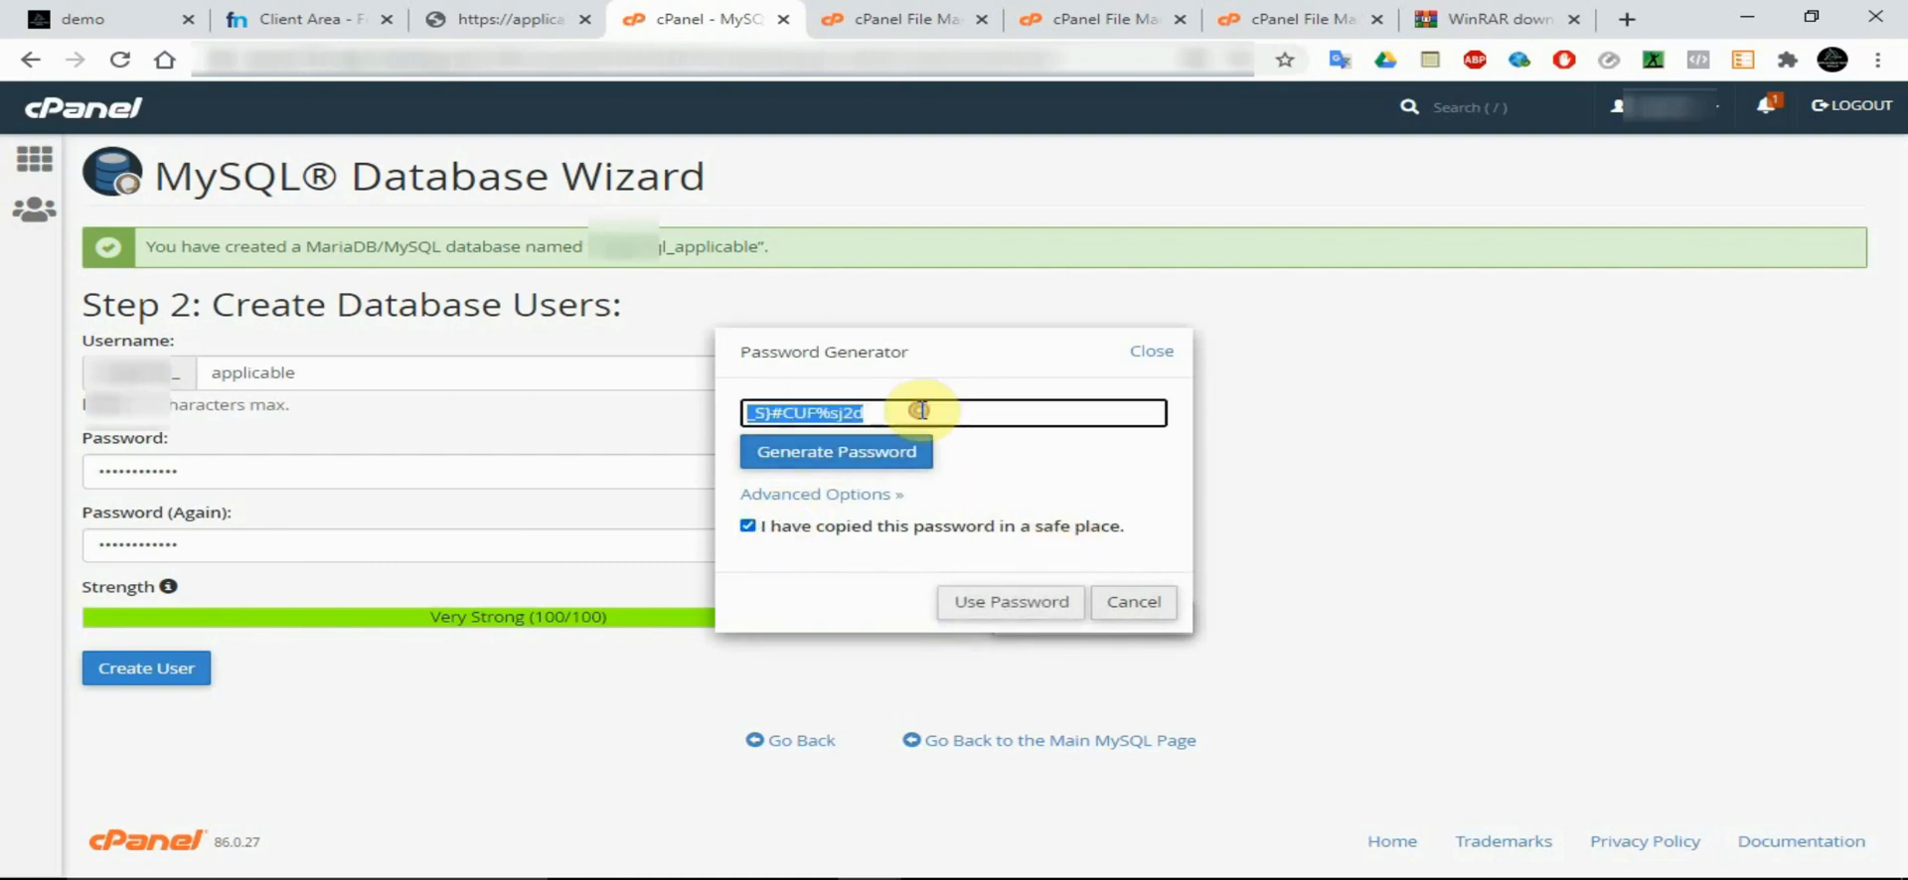
click(990, 603)
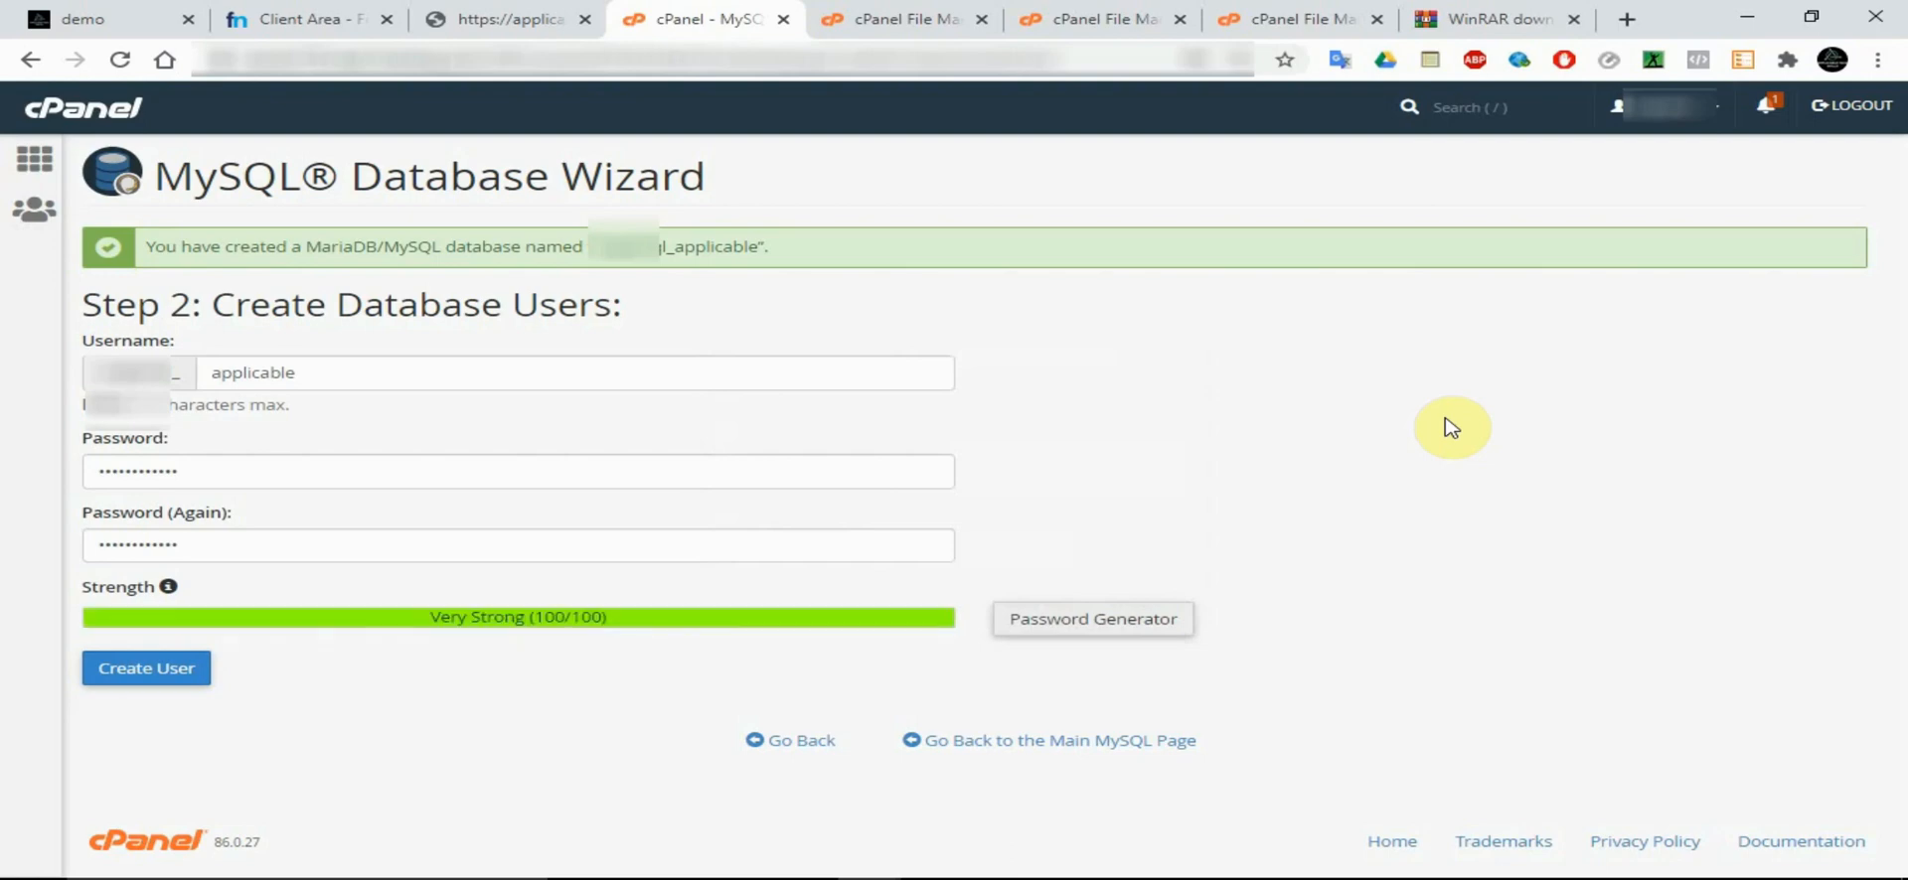
click(146, 672)
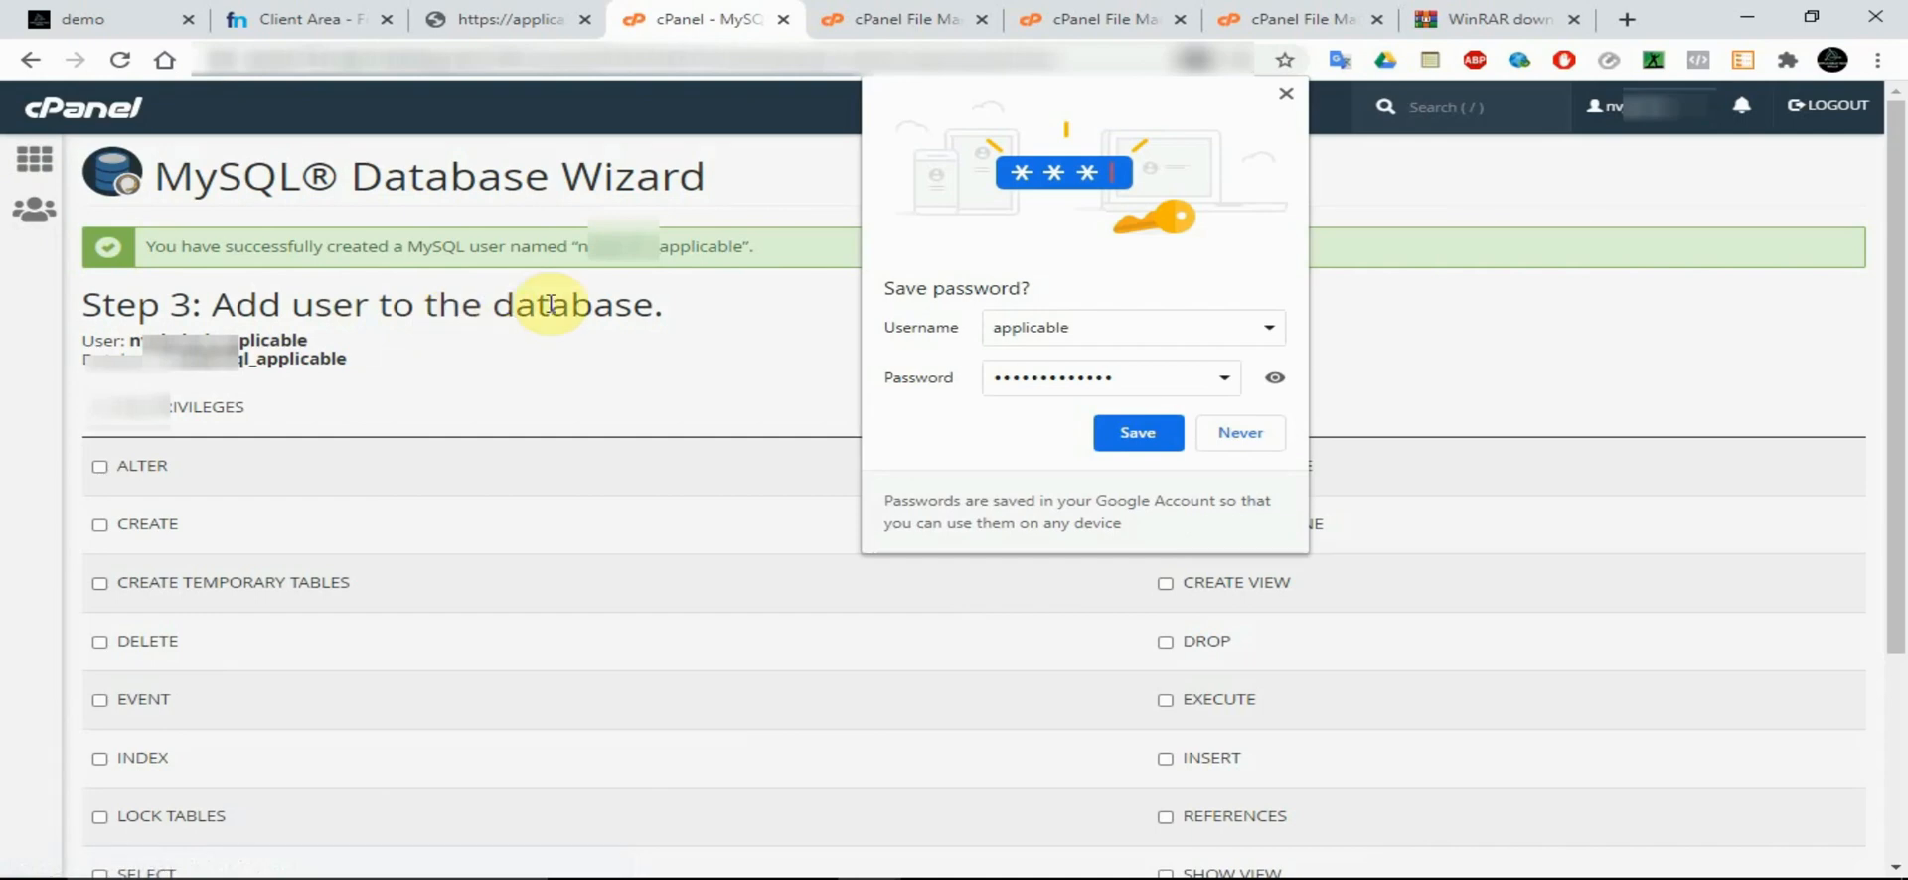
Step: Grant the applicable user ALL PRIVILEGES, finish the wizard, and check the upload at 90%
click(1285, 93)
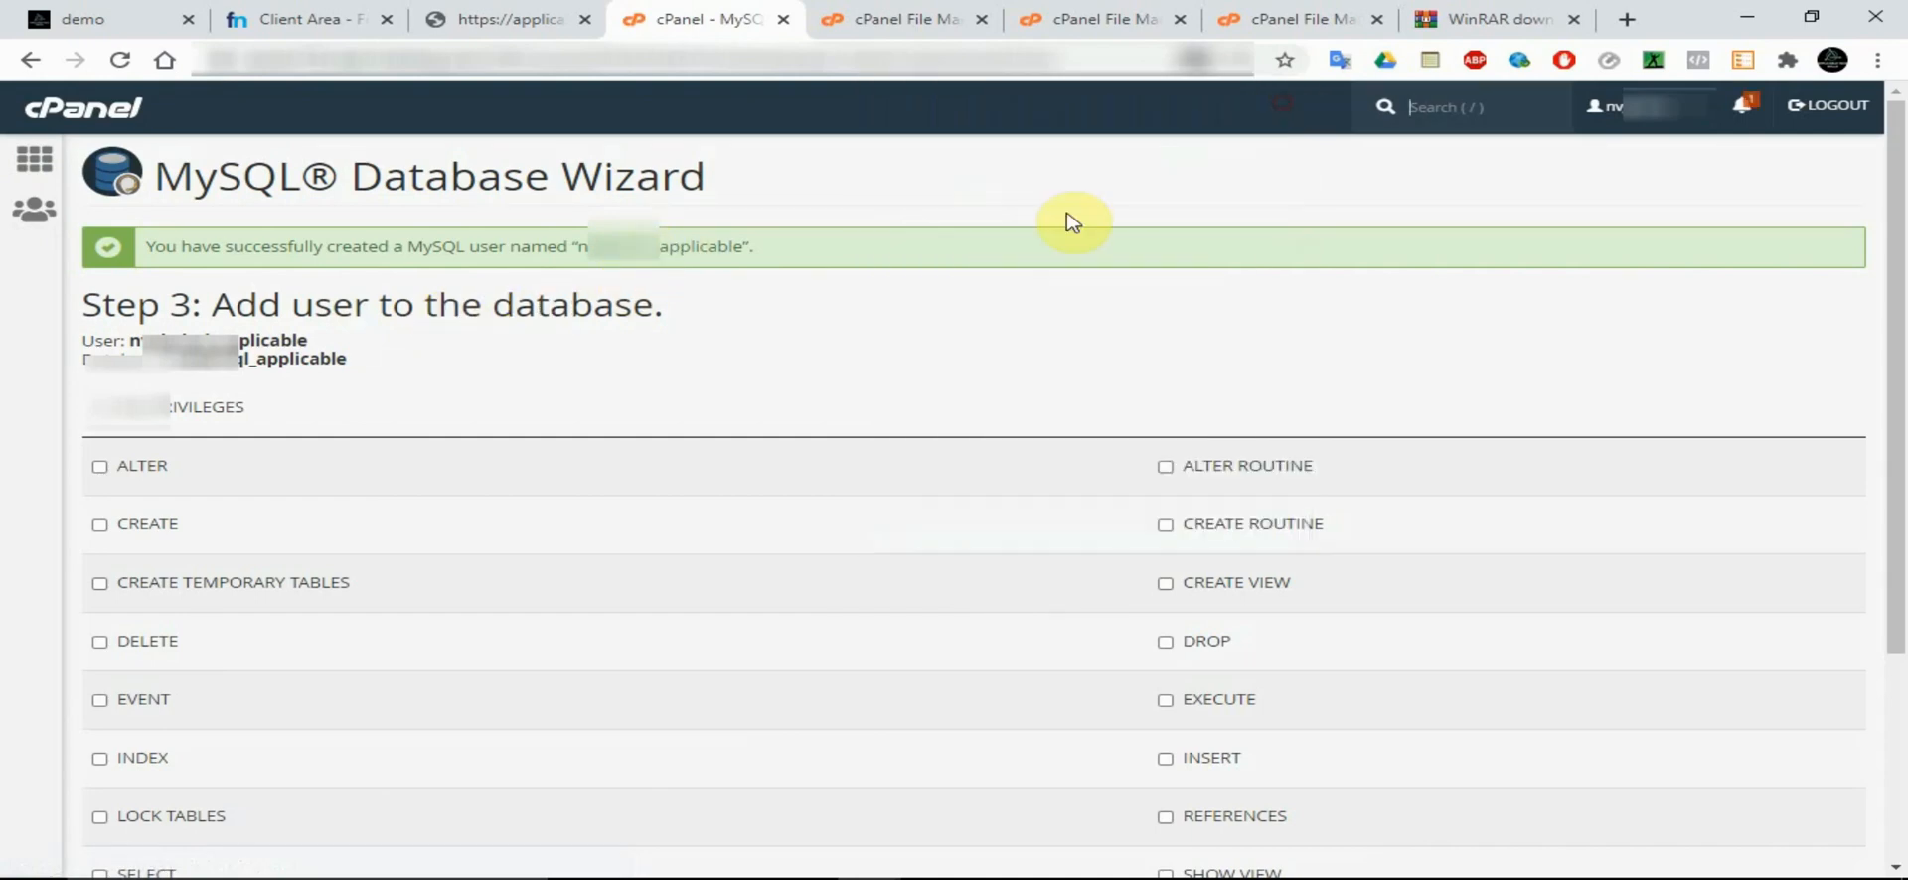
click(205, 413)
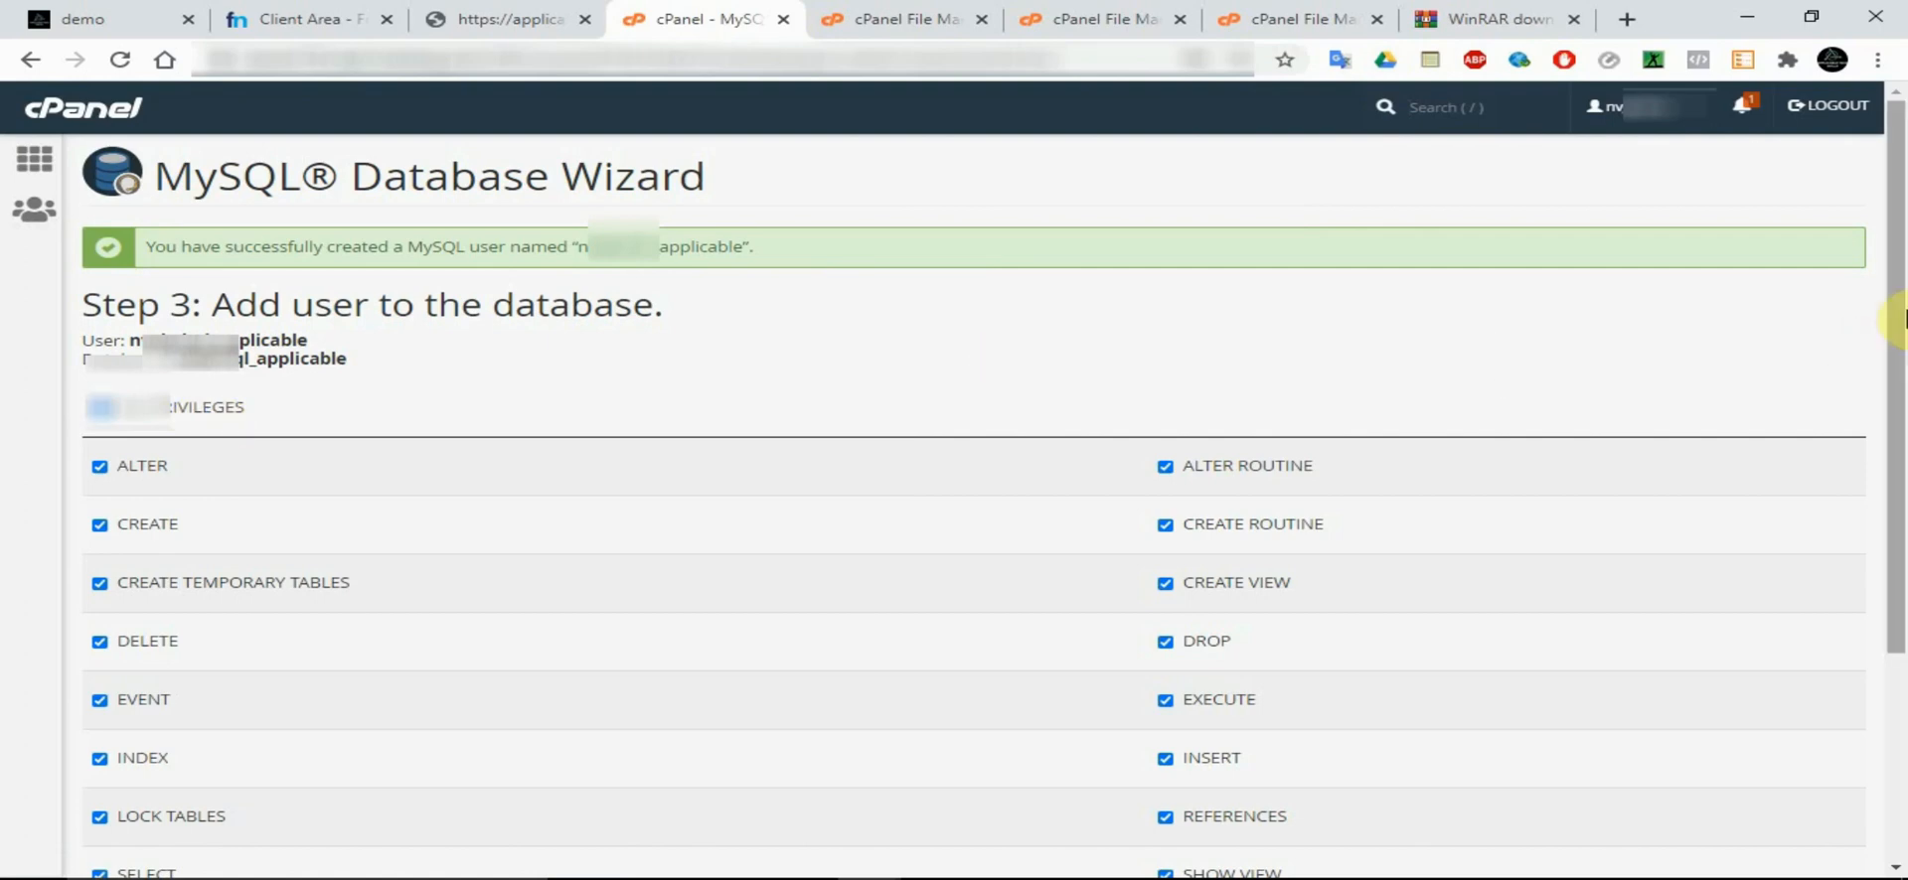
drag(1896, 326, 1895, 596)
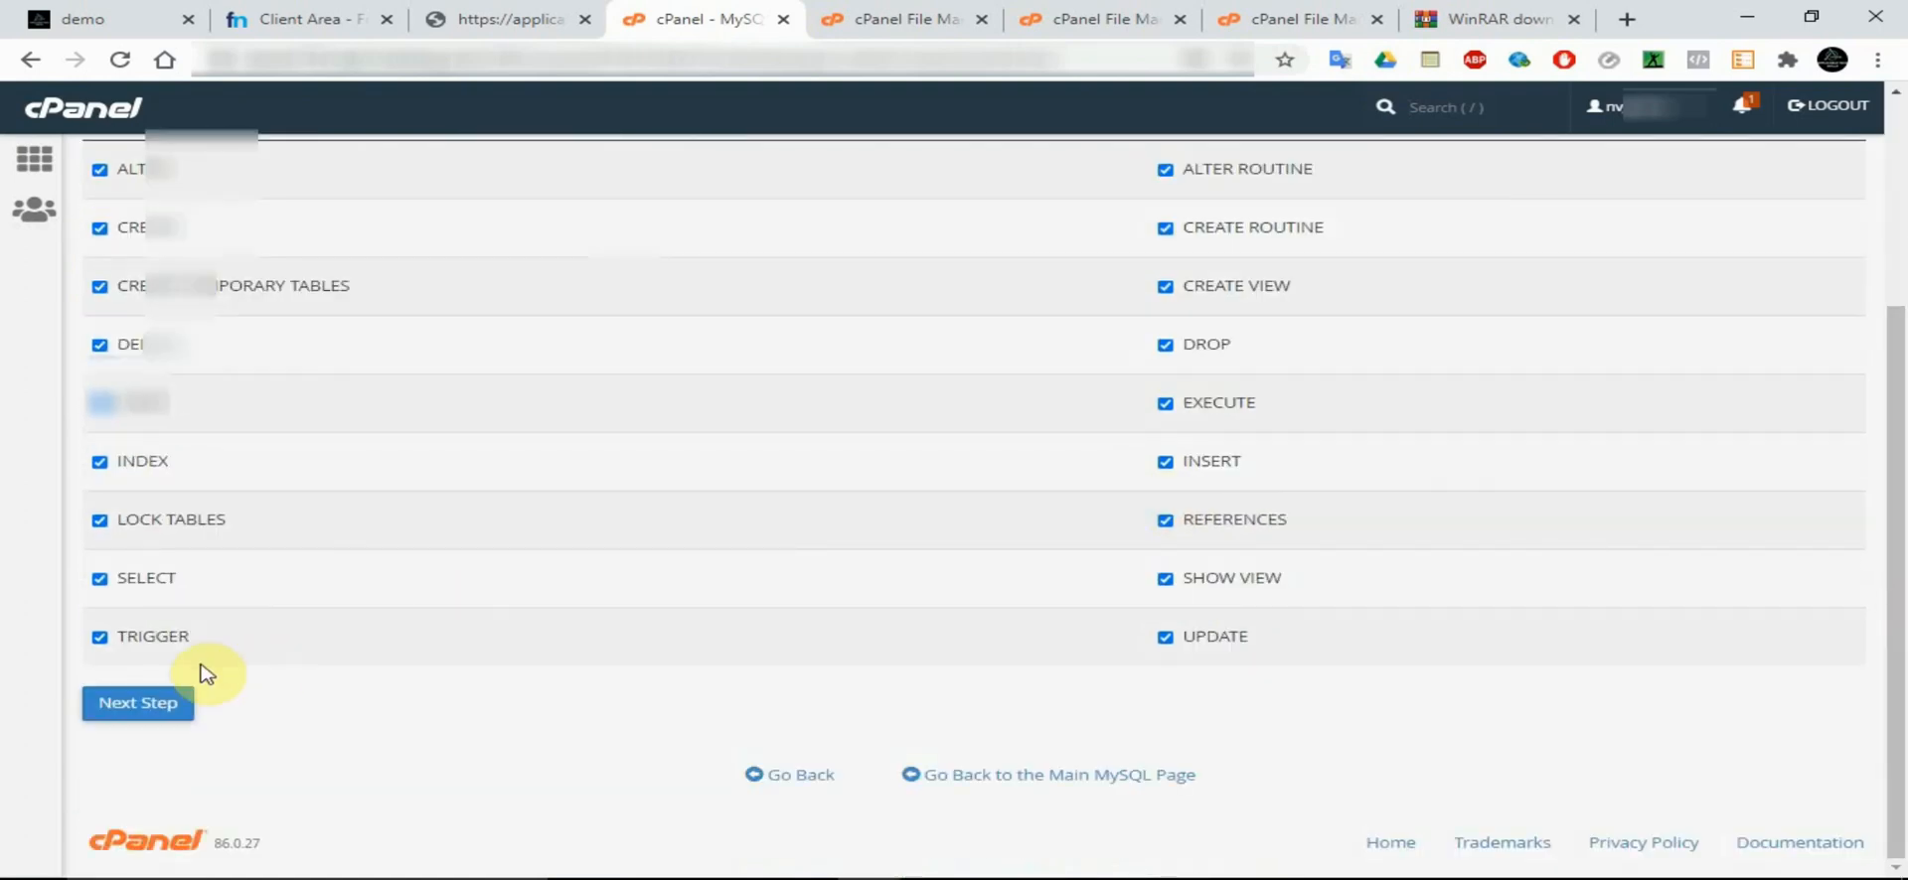
click(163, 700)
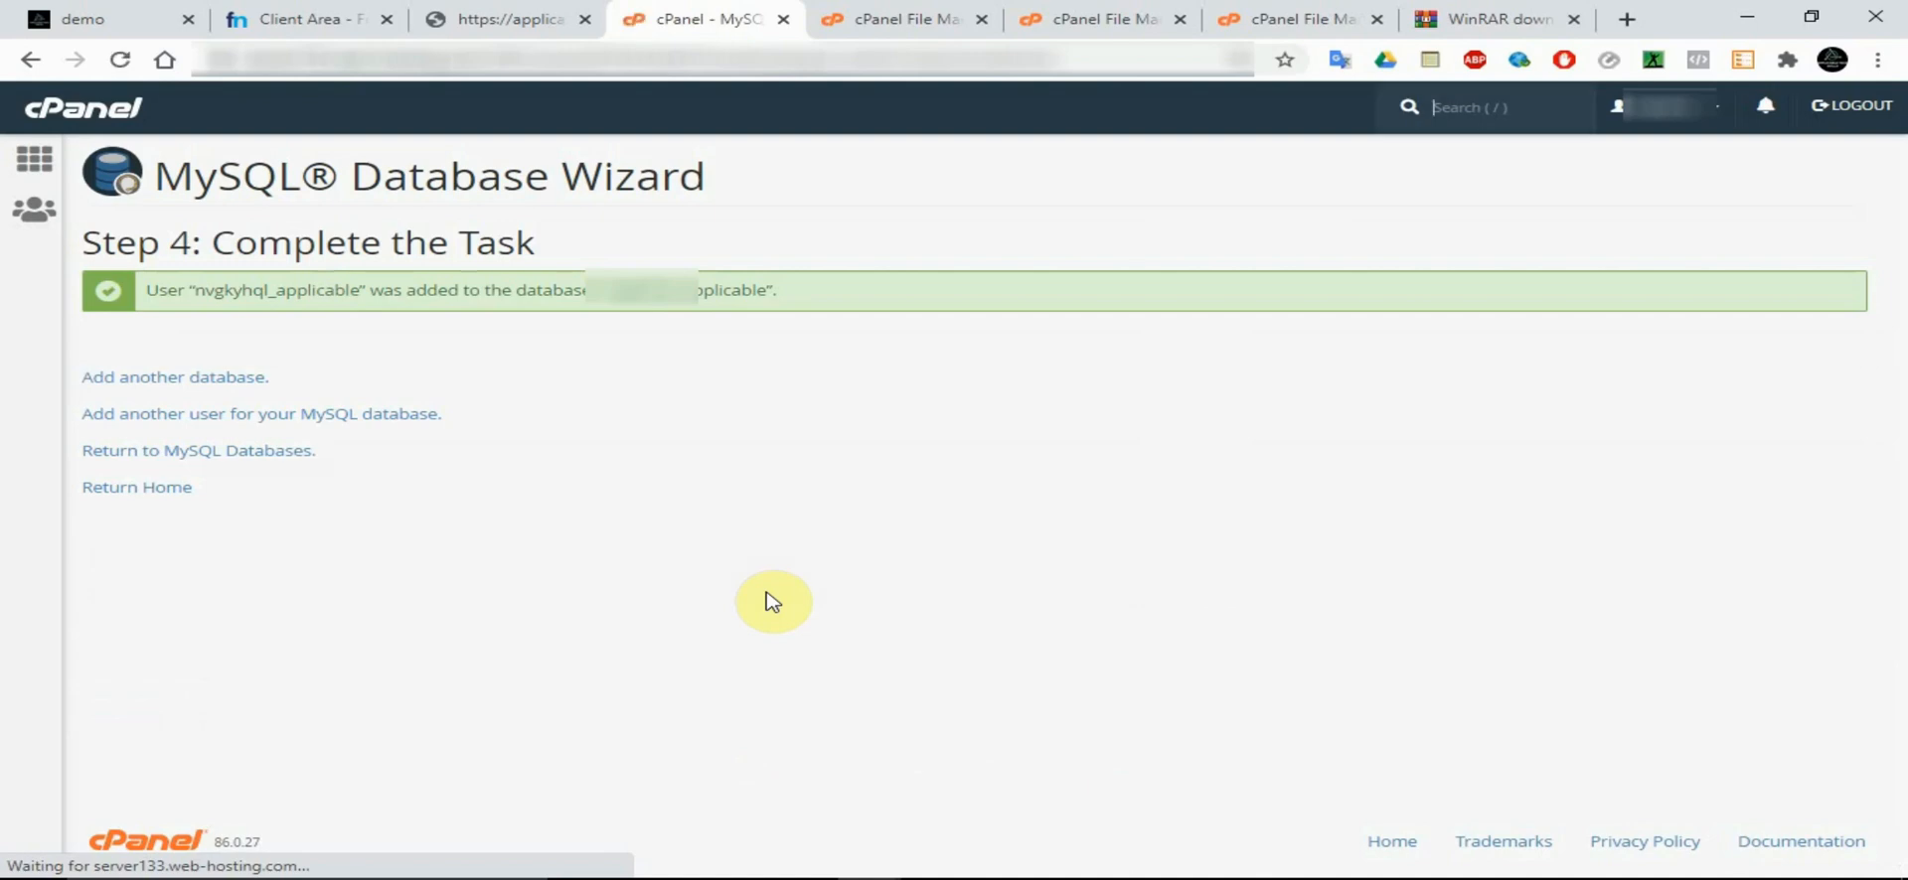
click(1033, 17)
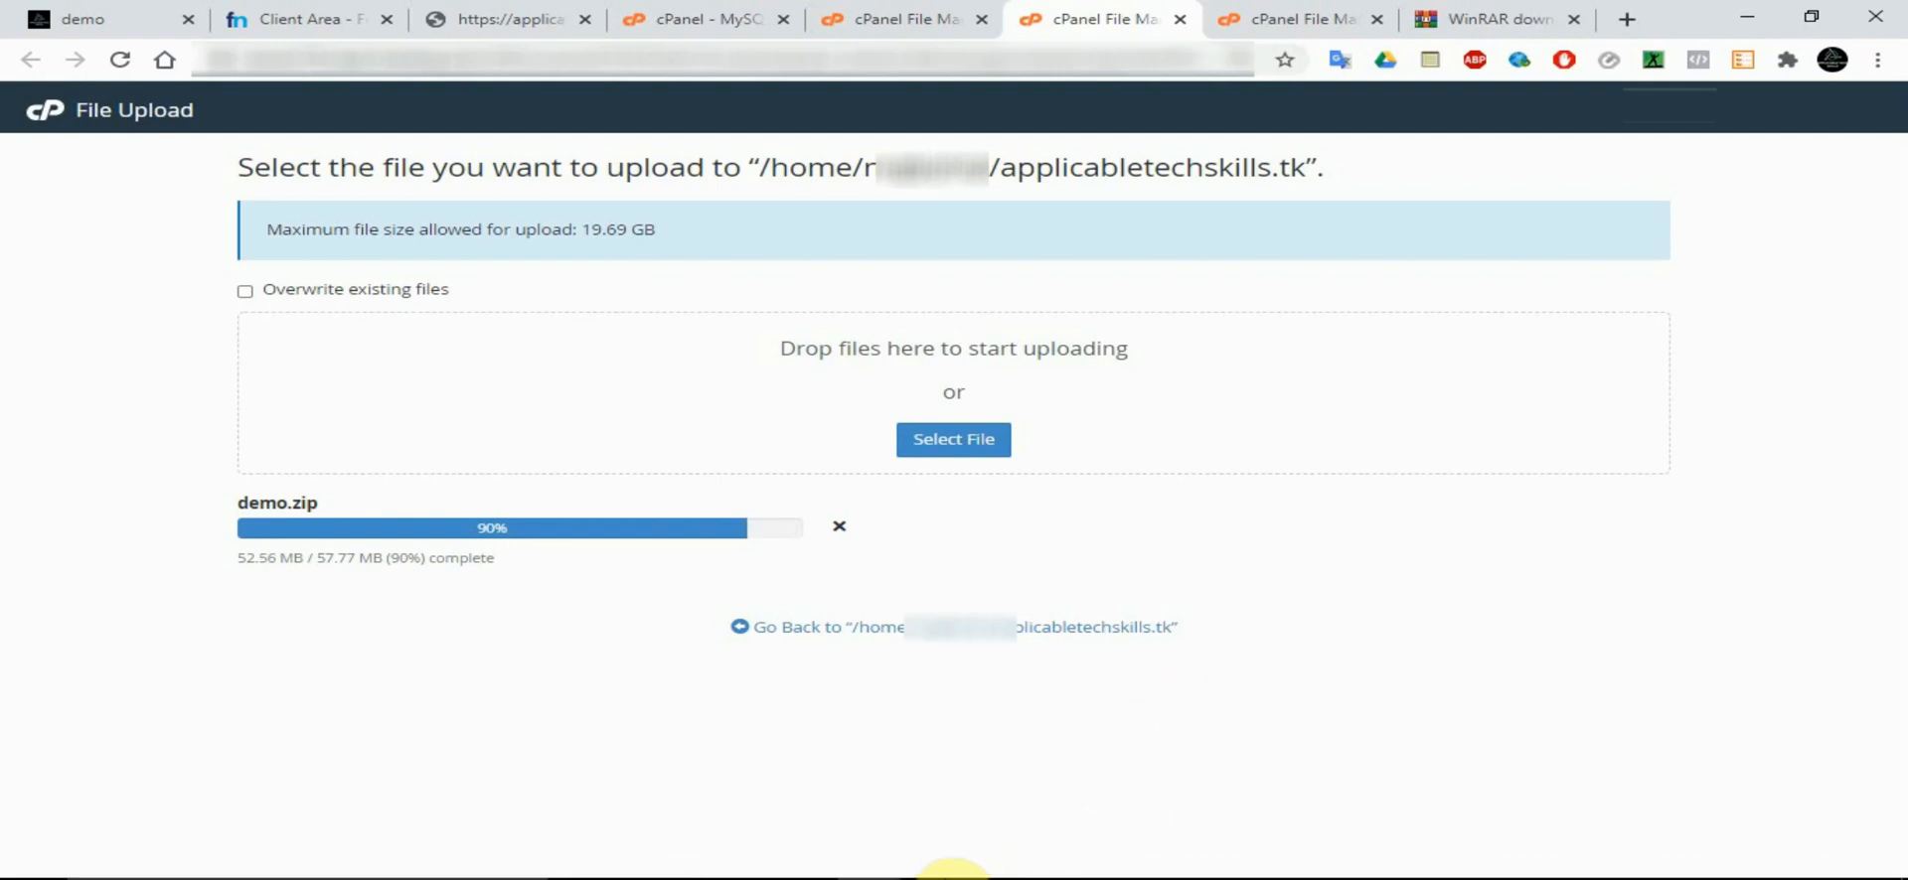
Step: Paste the generated password into a new Notepad note, leaving an empty first line
right_click(931, 857)
click(909, 735)
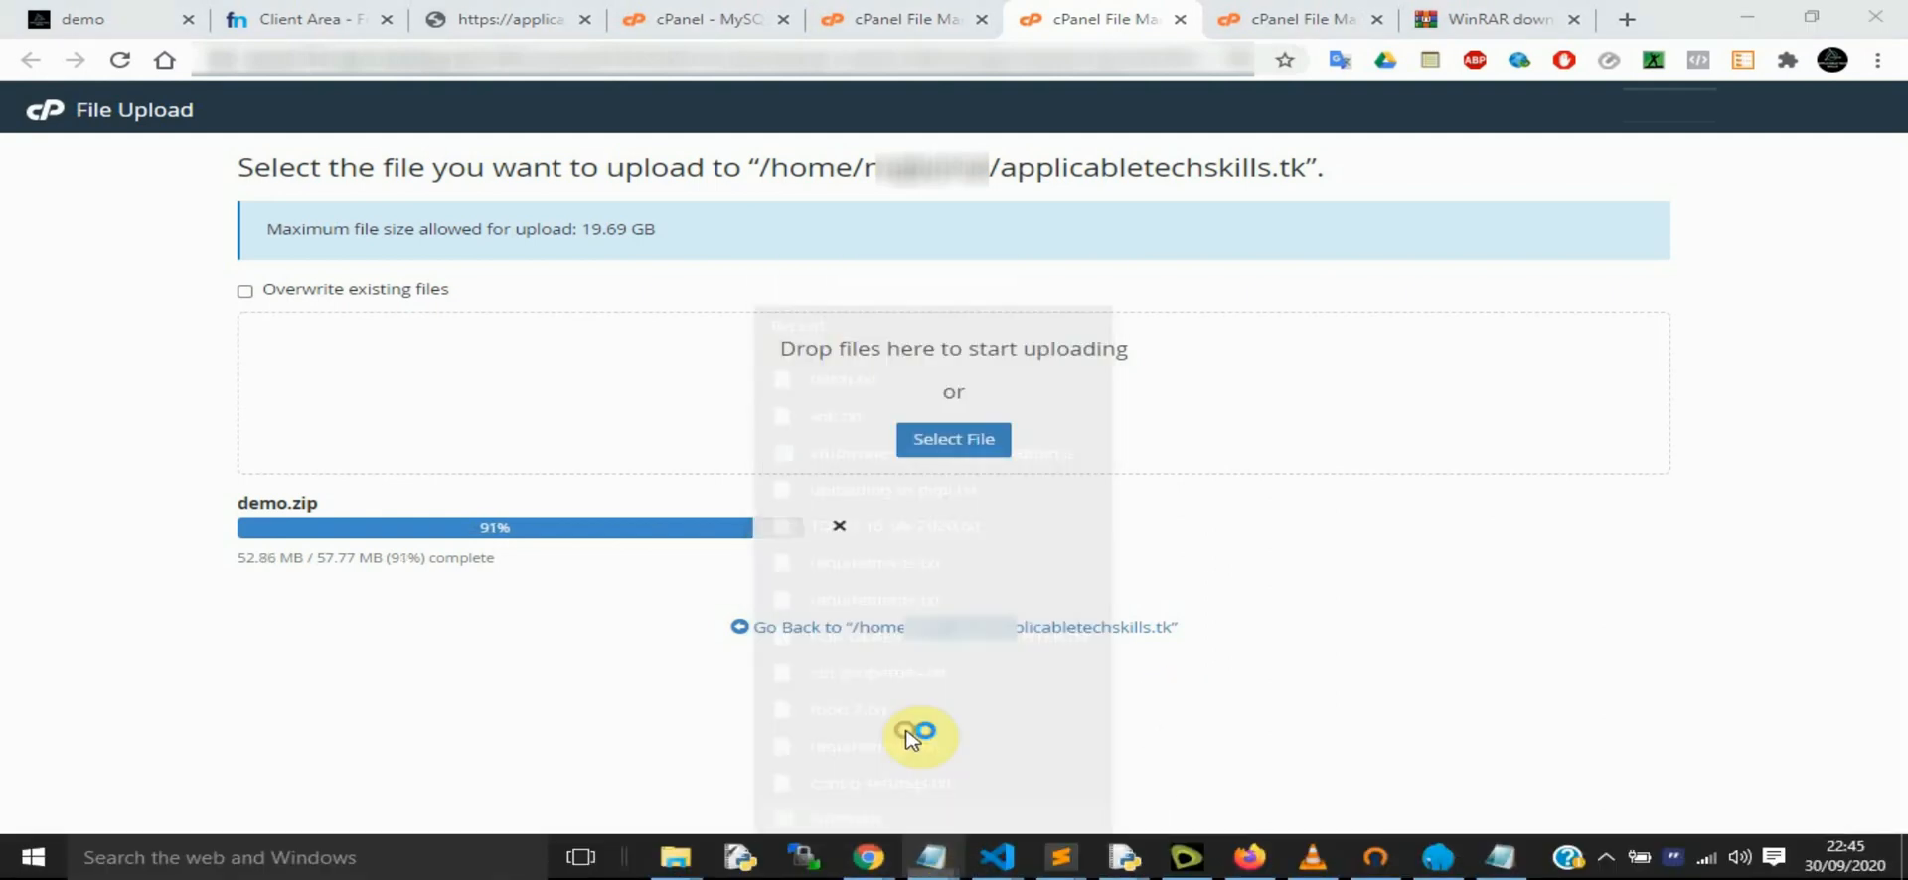
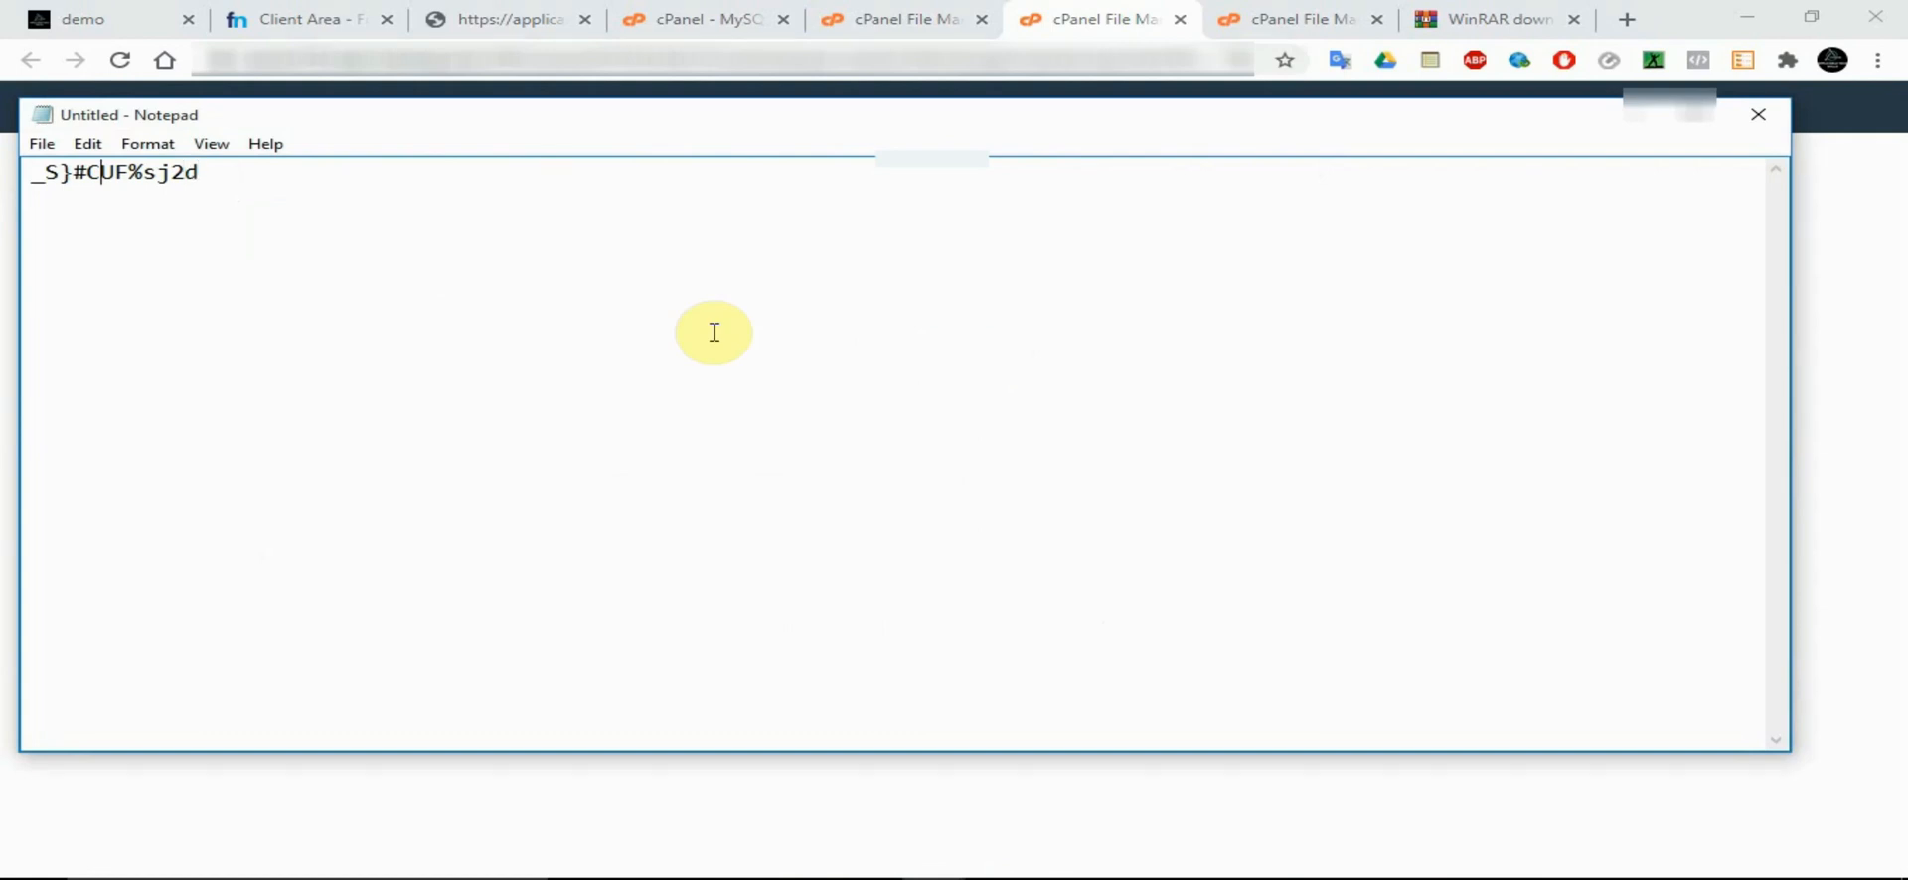
key(Return)
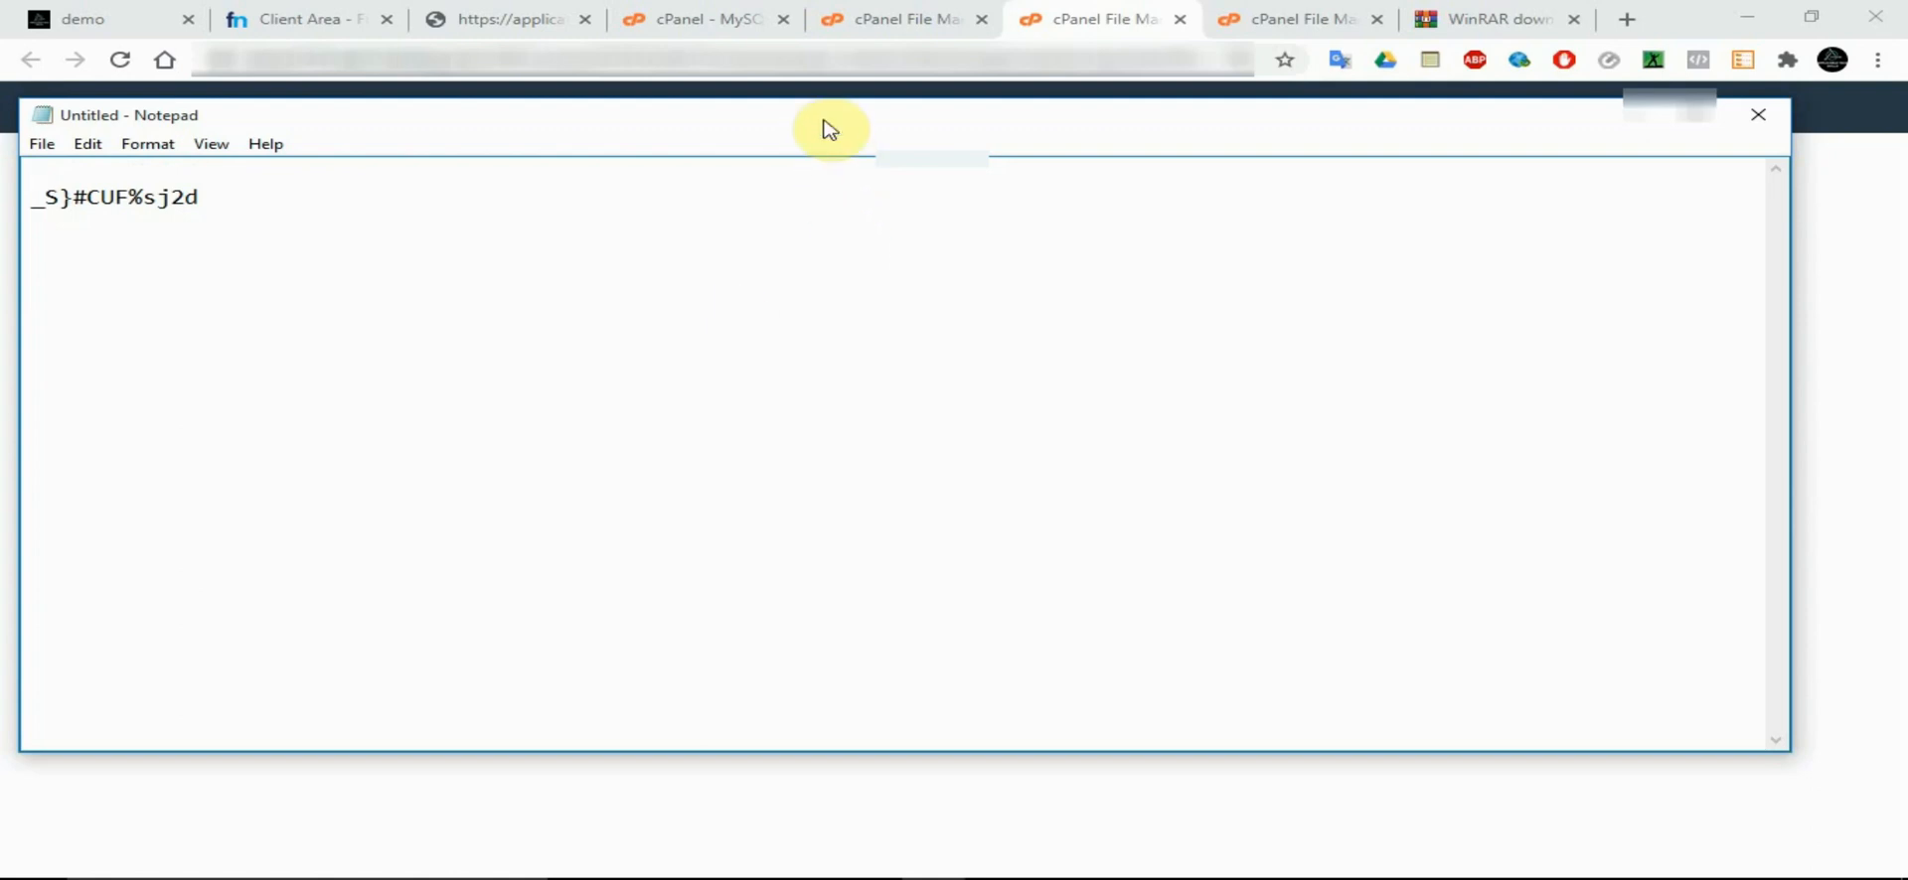
drag(826, 123, 898, 382)
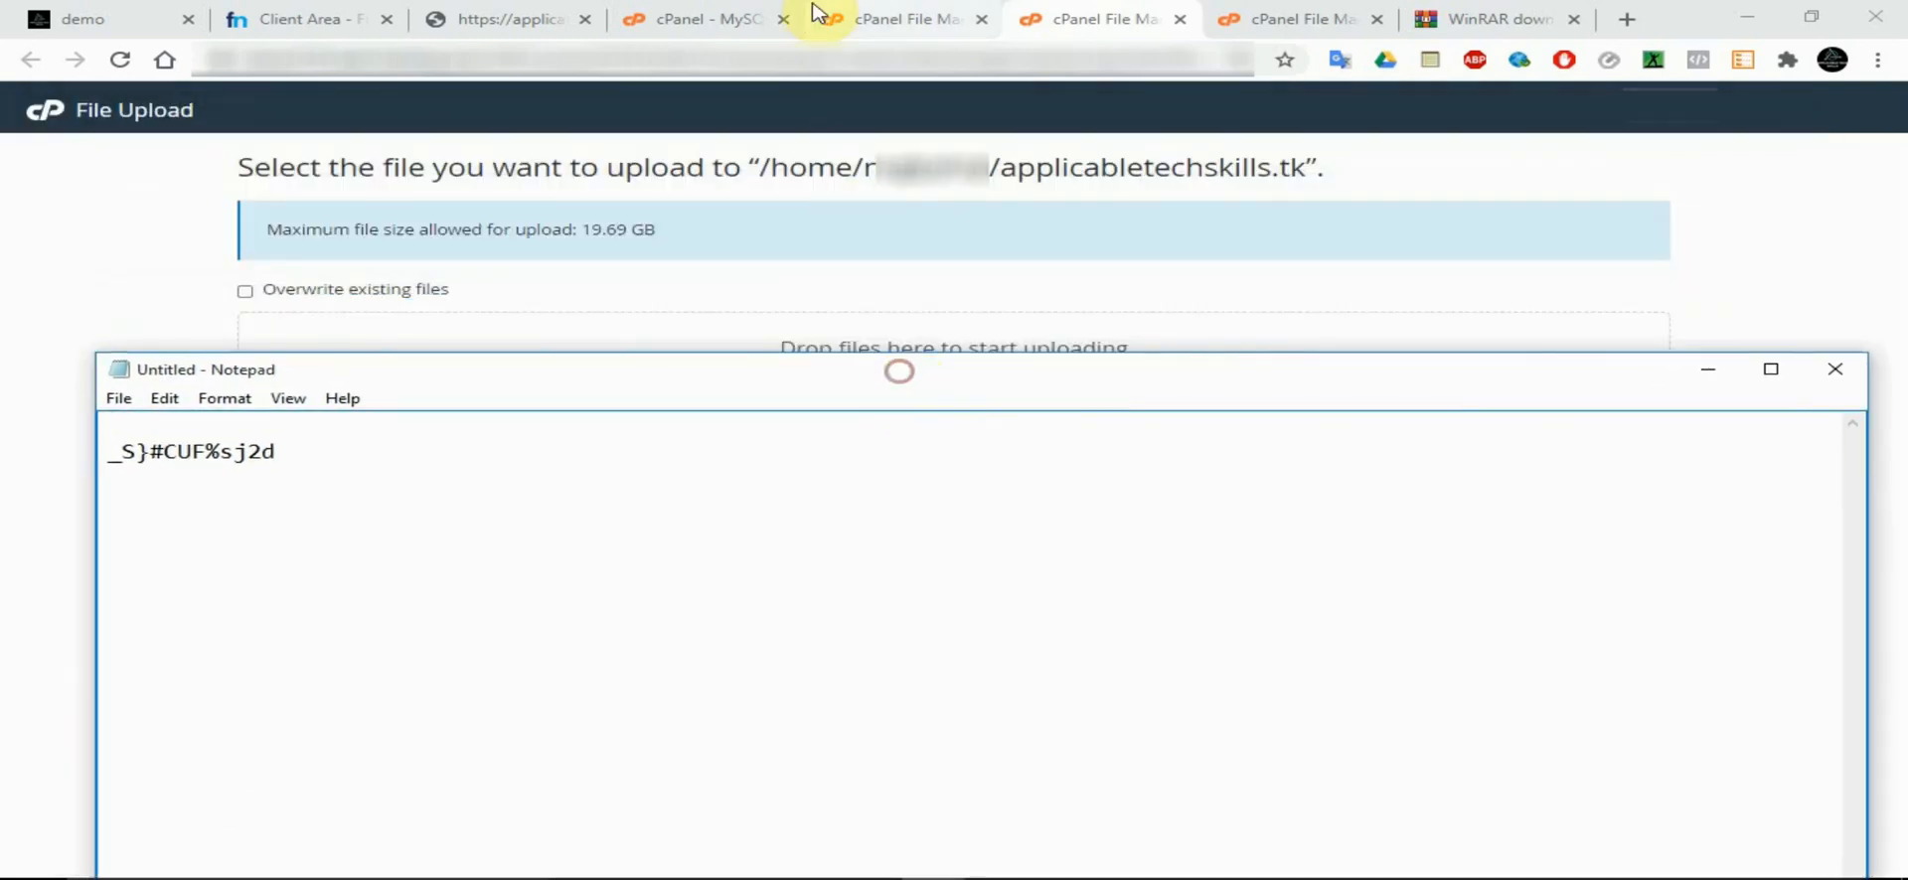
click(855, 14)
Step: Copy the _applicable database name onto the note's first line and return to the finished upload
click(735, 14)
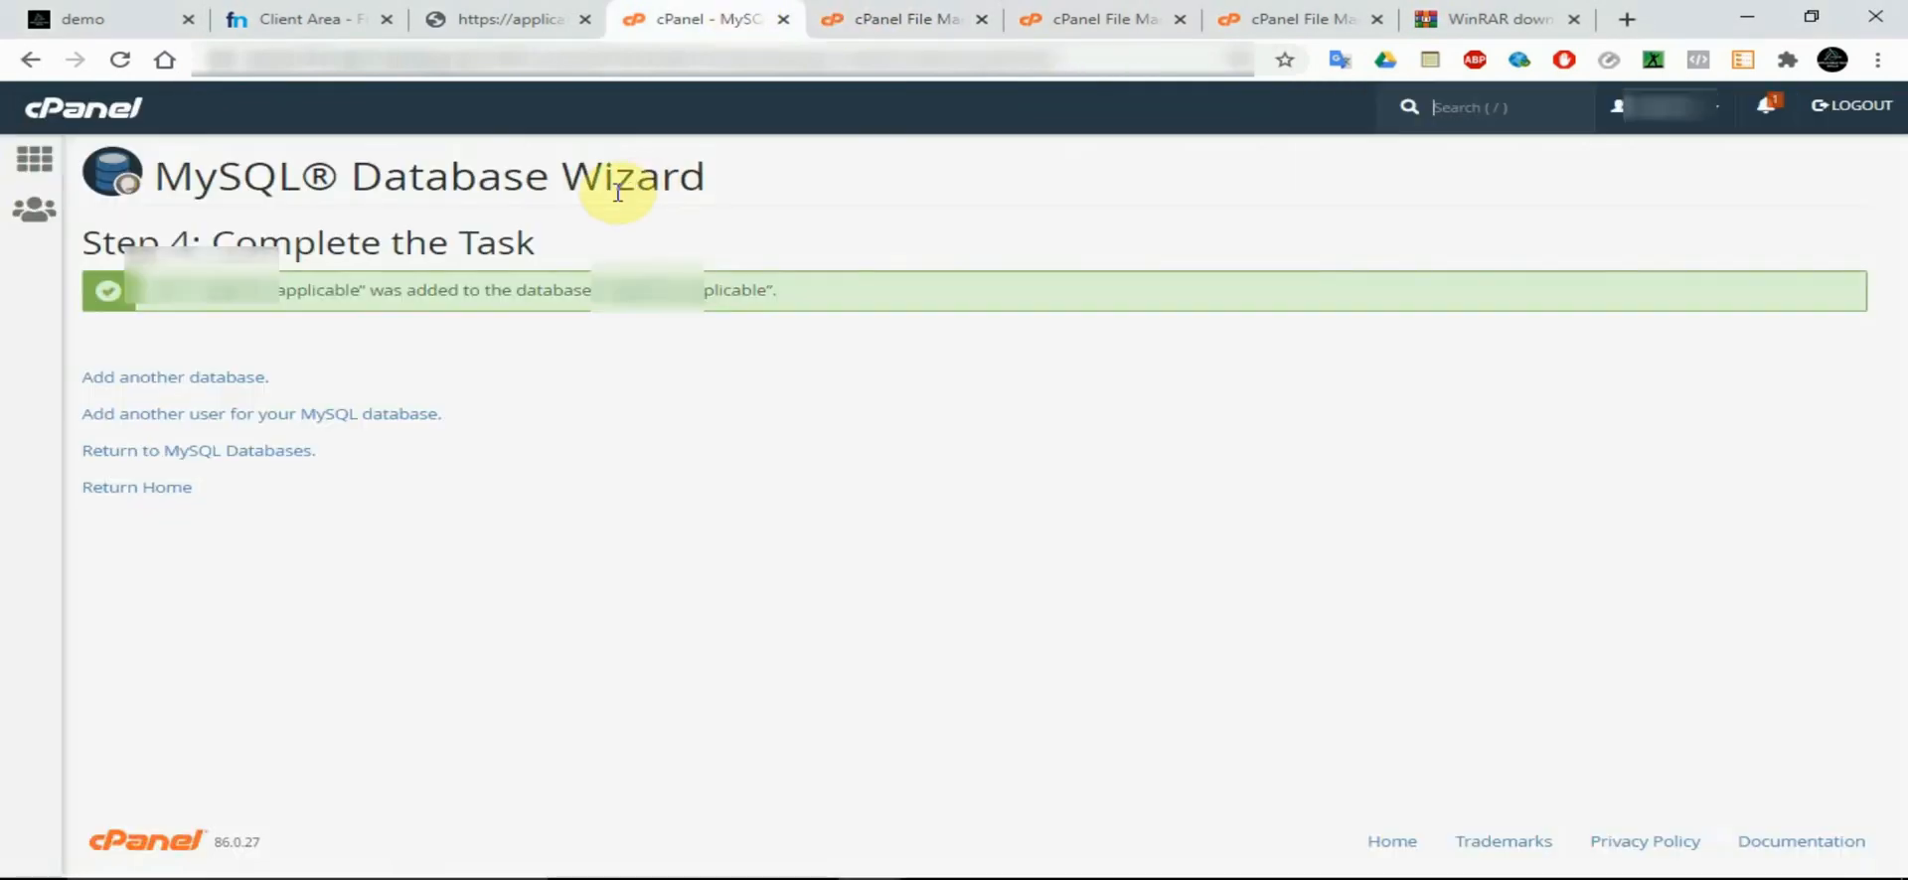
double_click(643, 289)
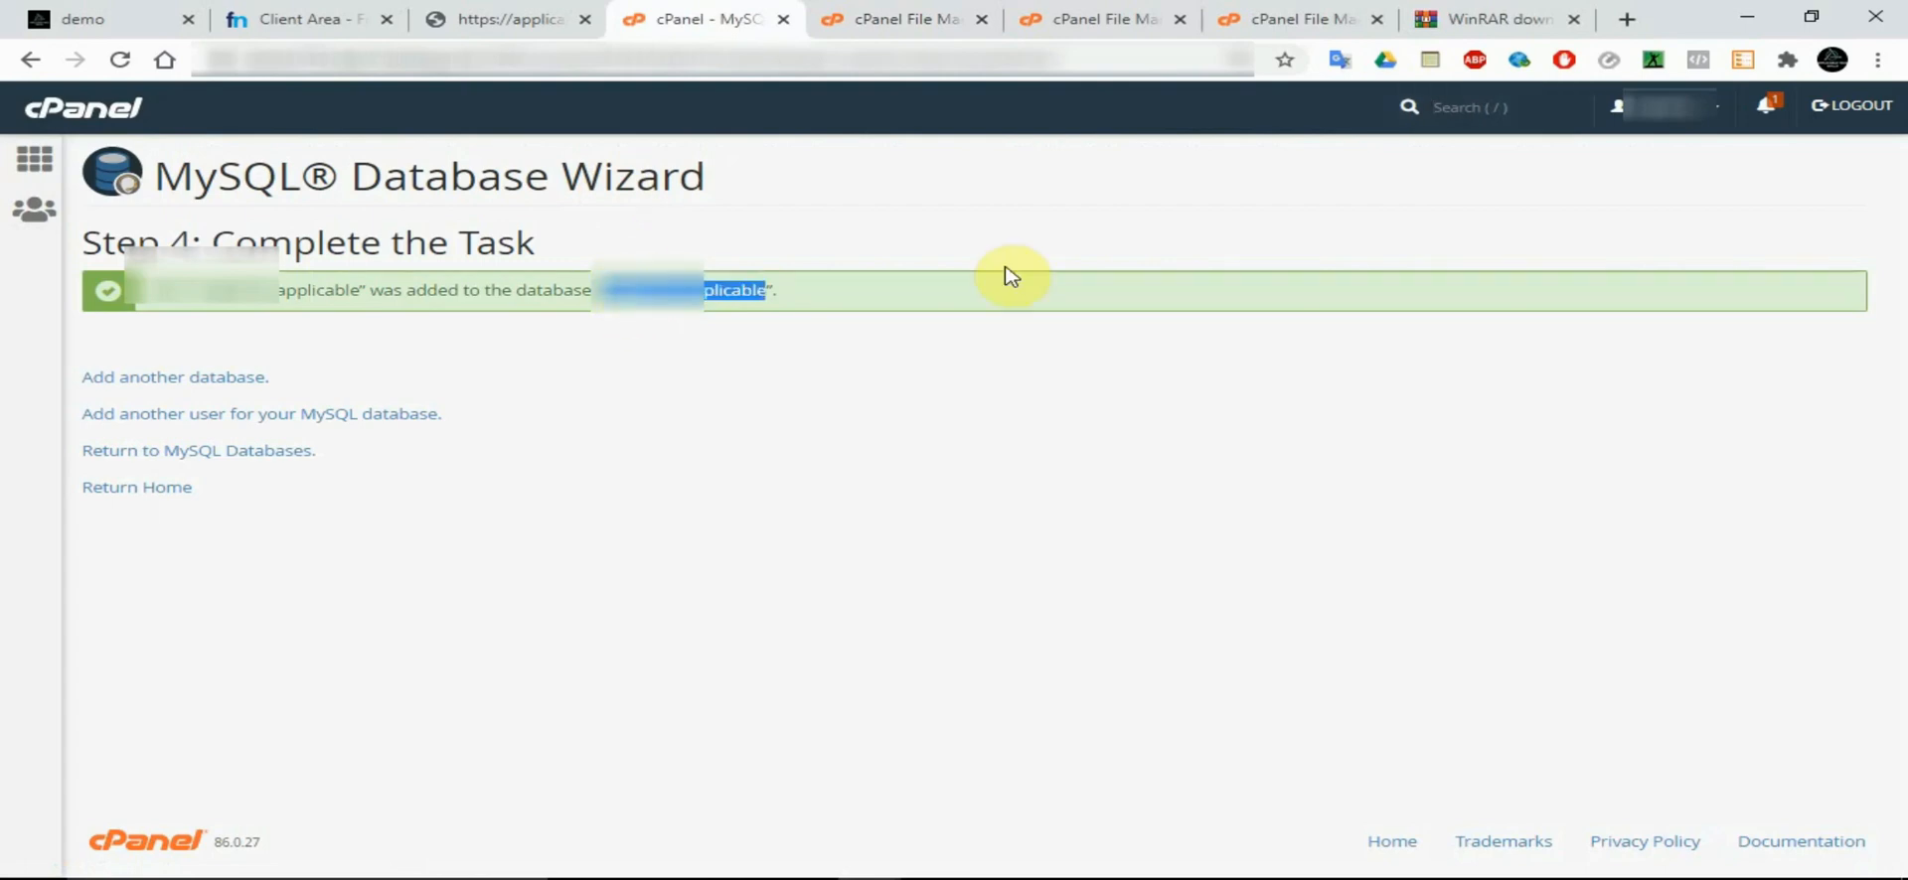
click(951, 861)
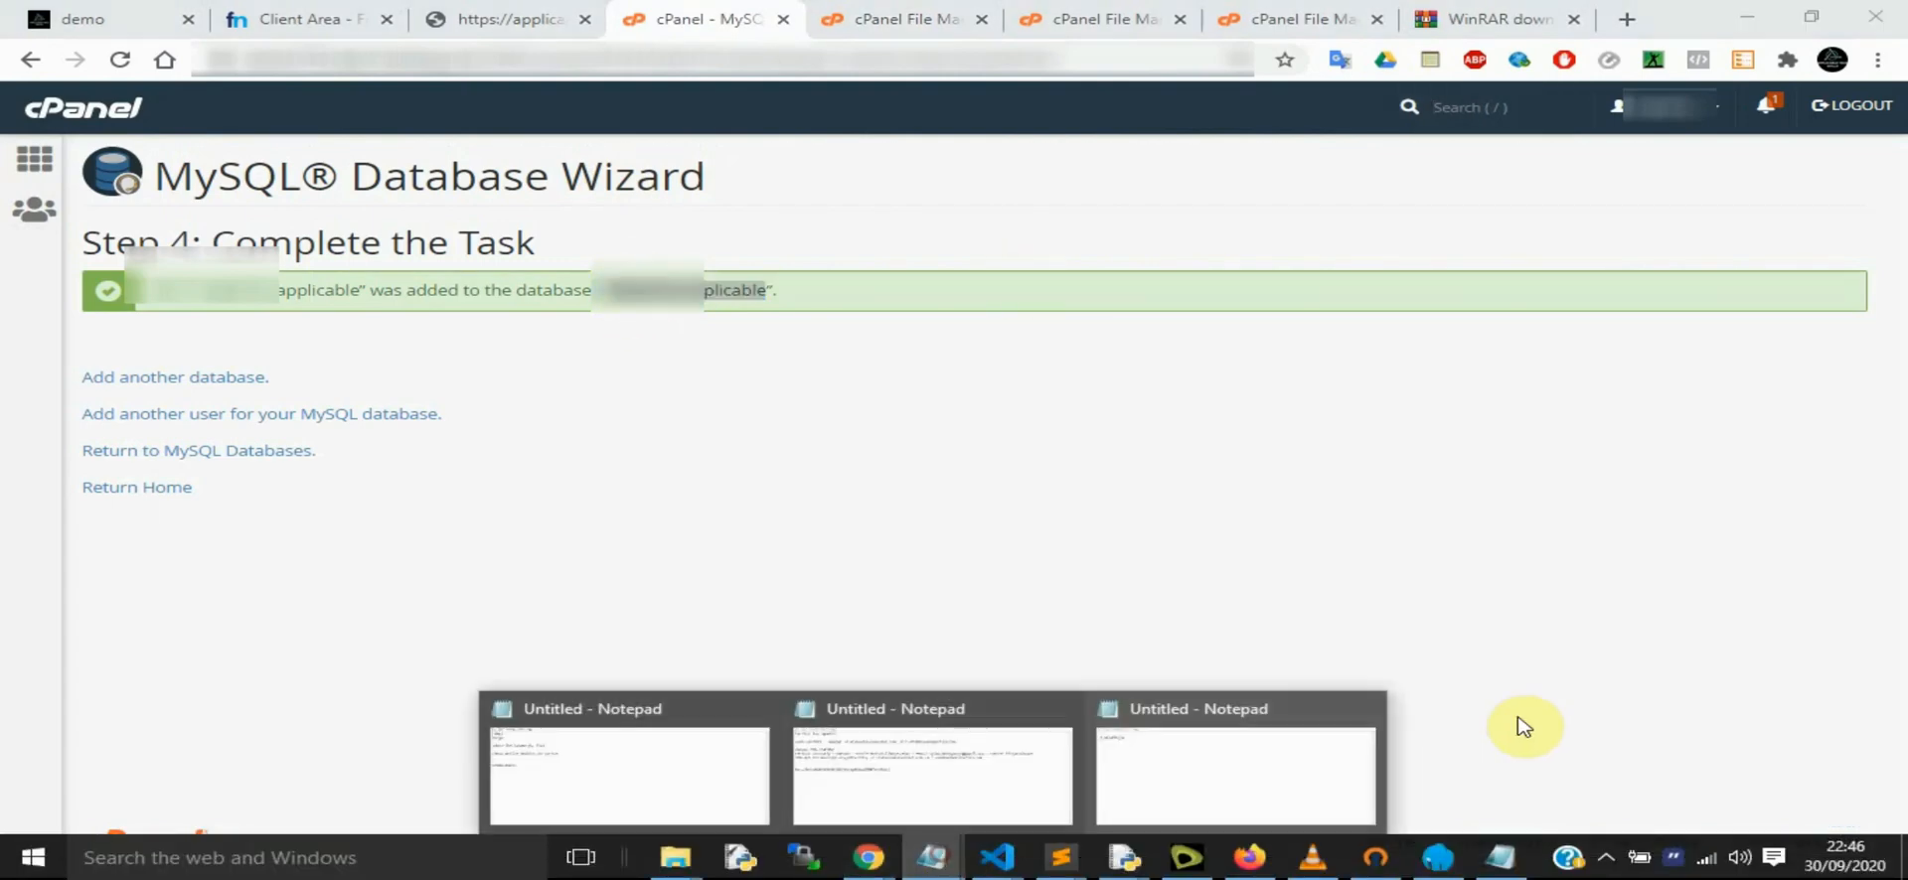
click(1228, 761)
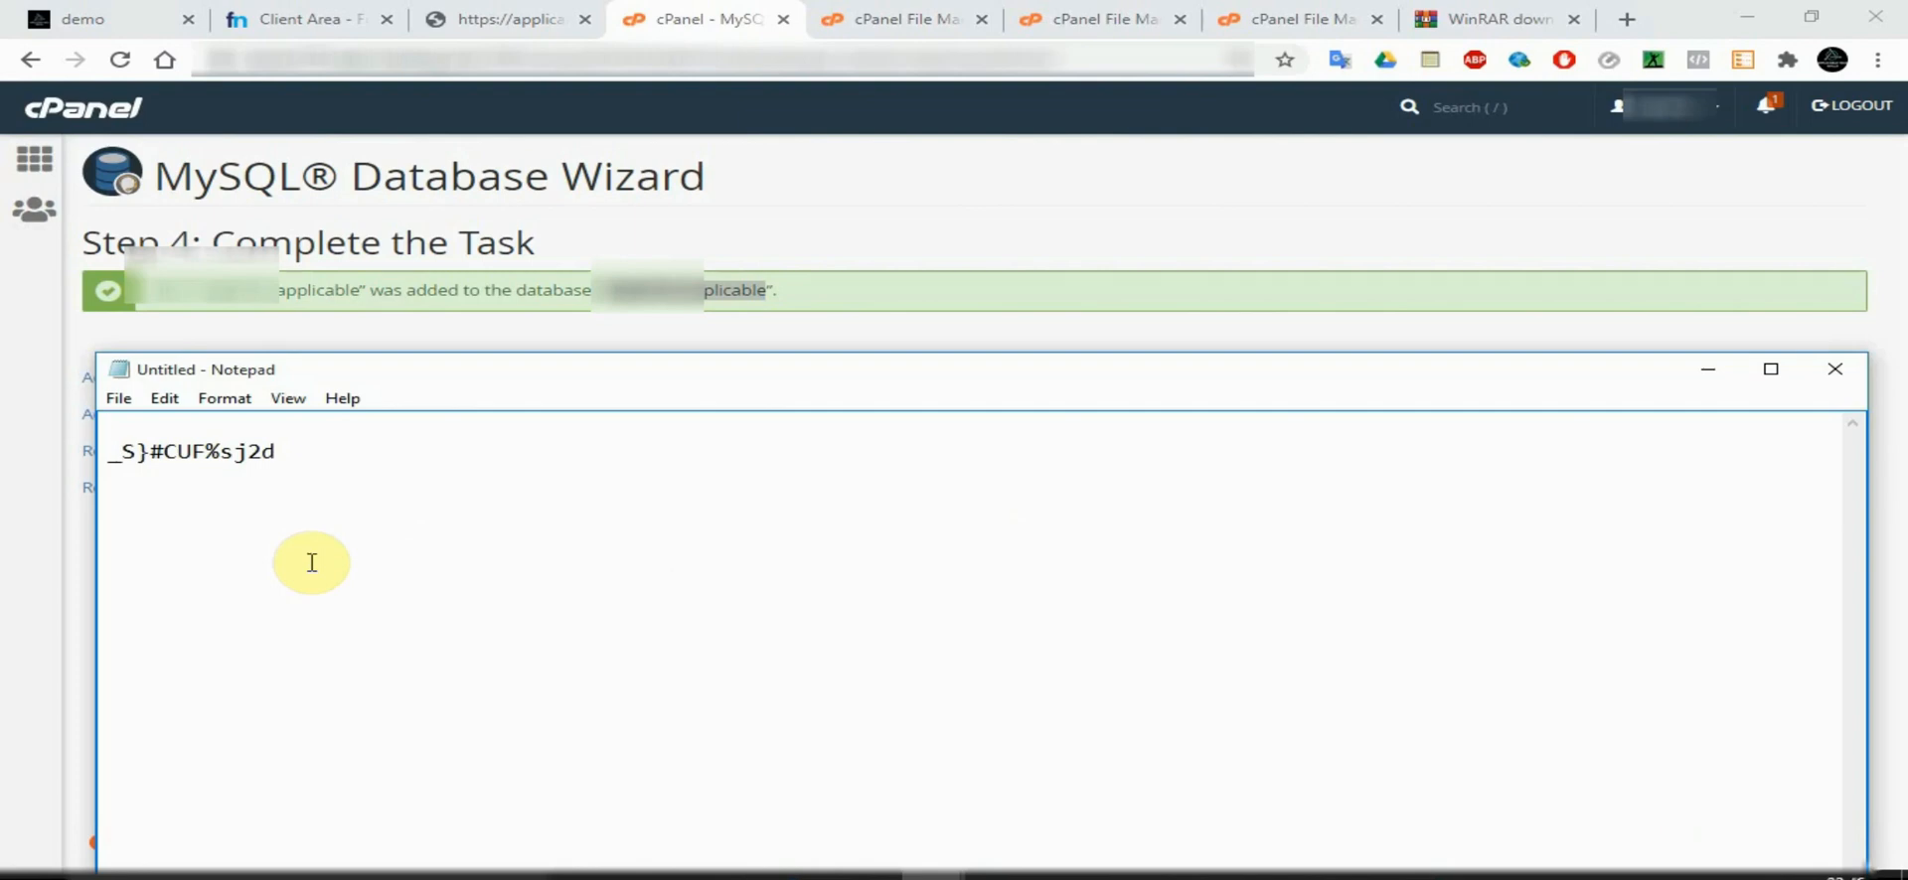
key(ctrl+v)
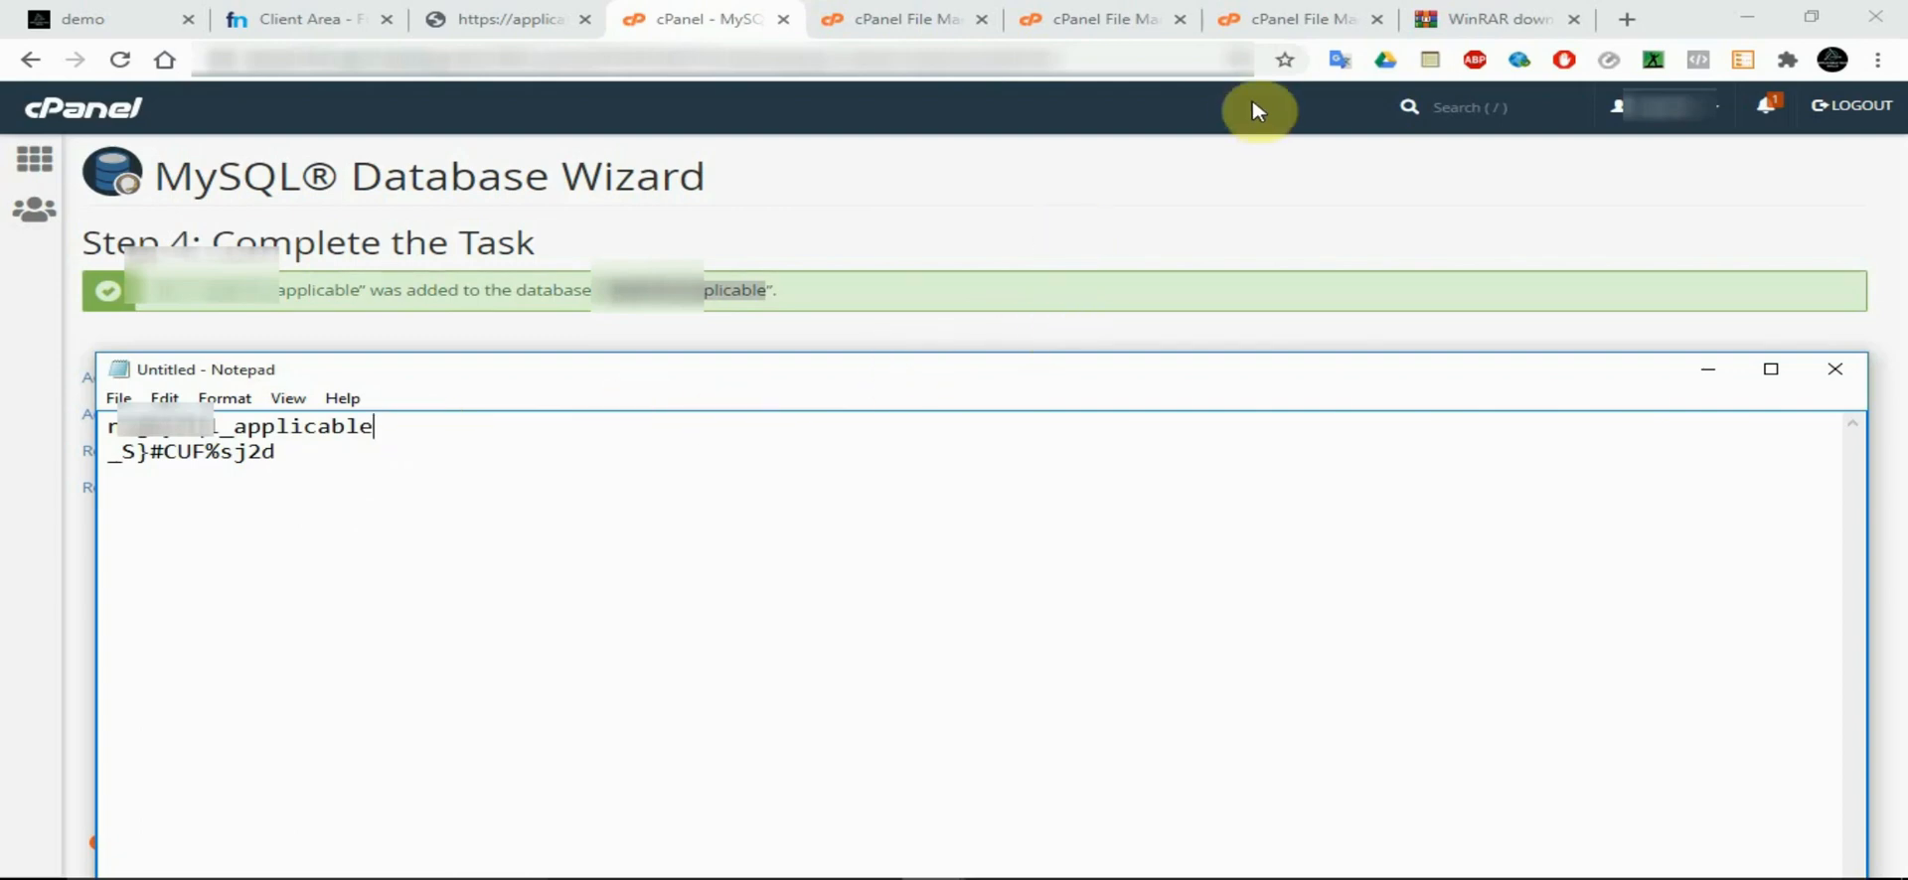
click(1276, 15)
click(1155, 14)
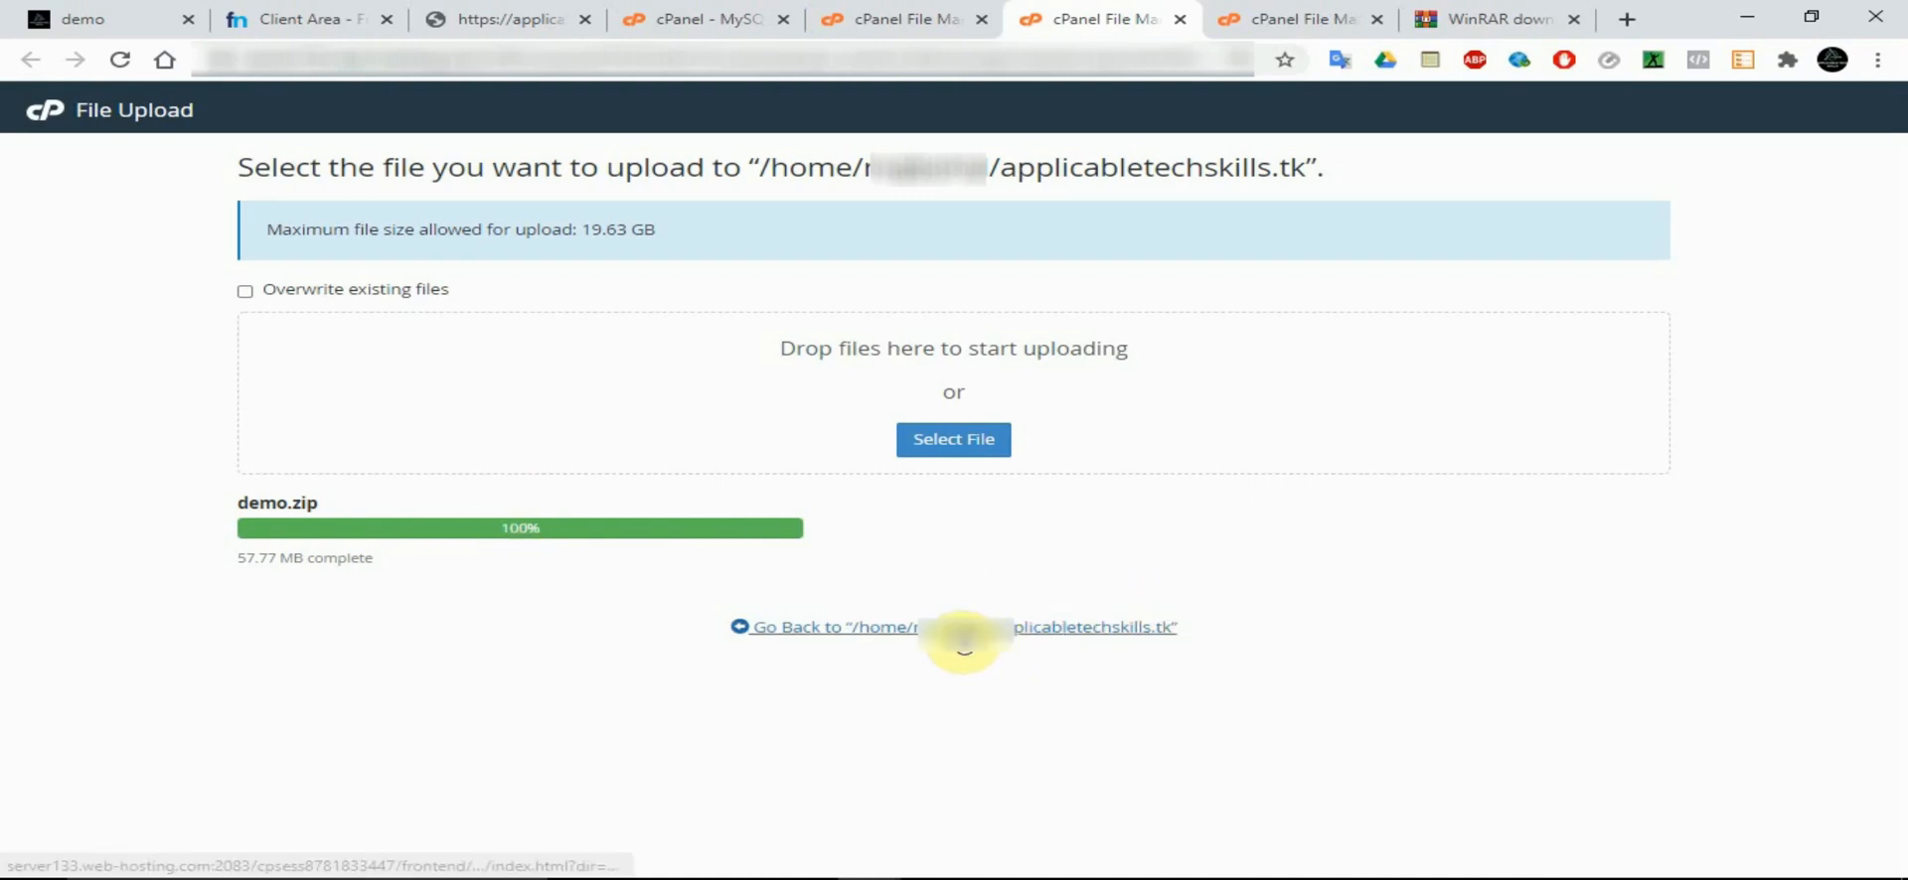
click(892, 630)
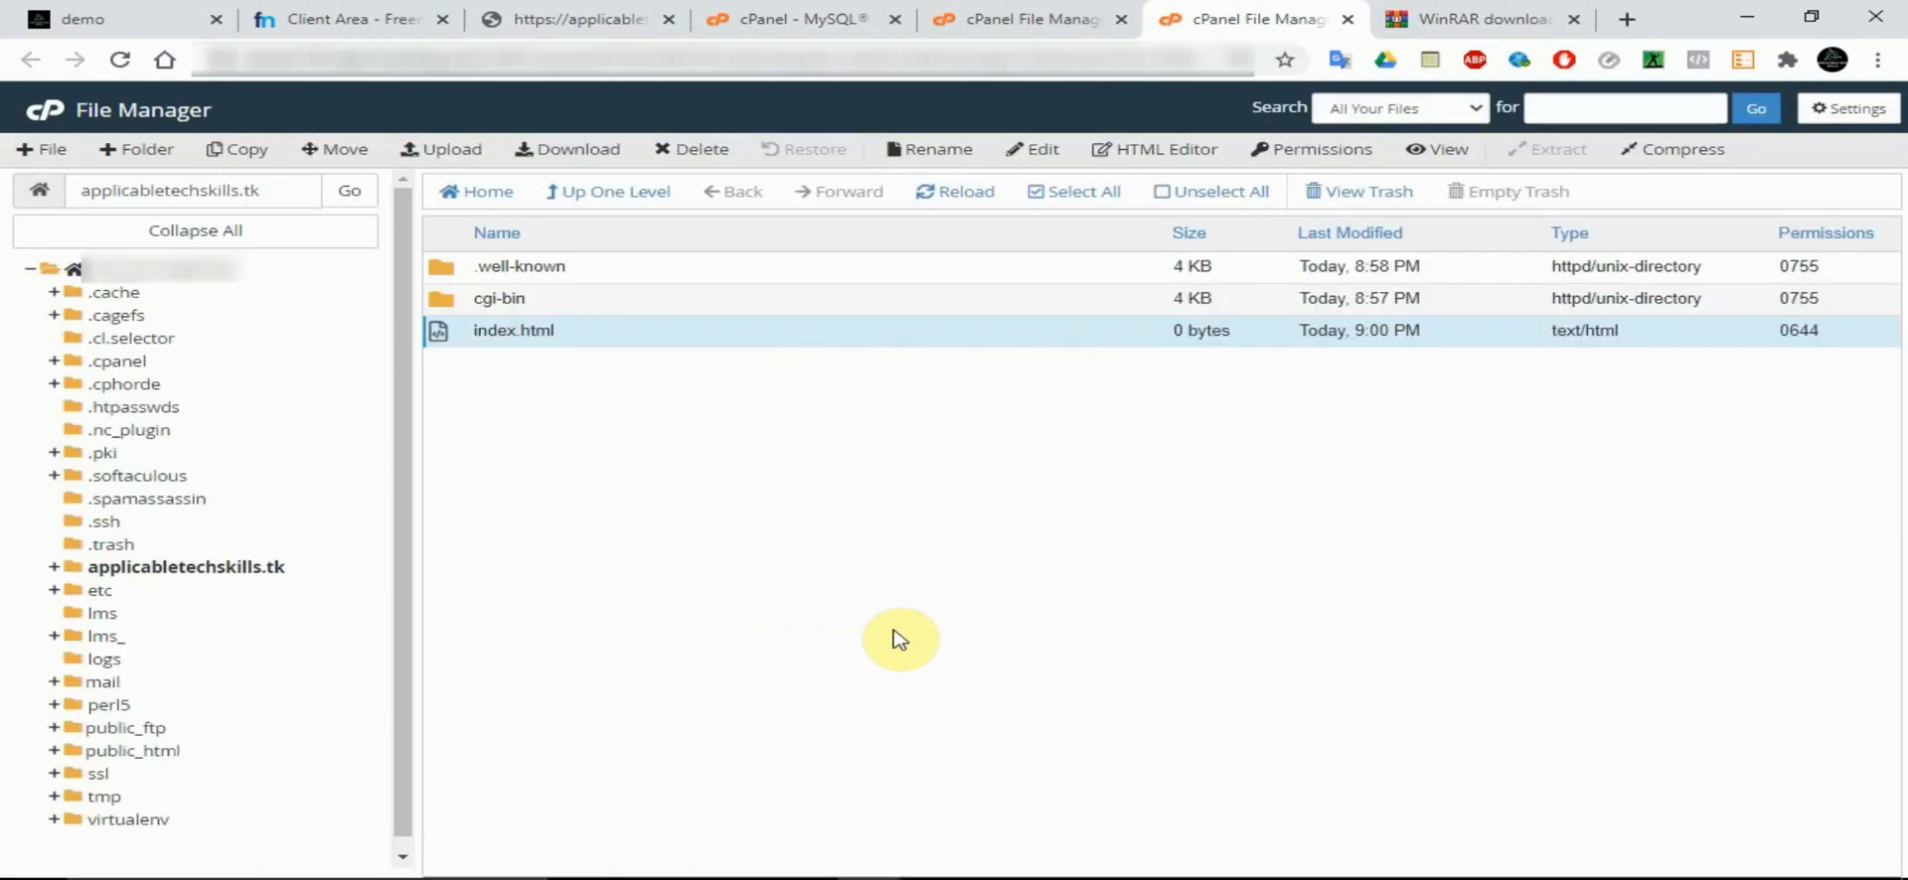
click(954, 197)
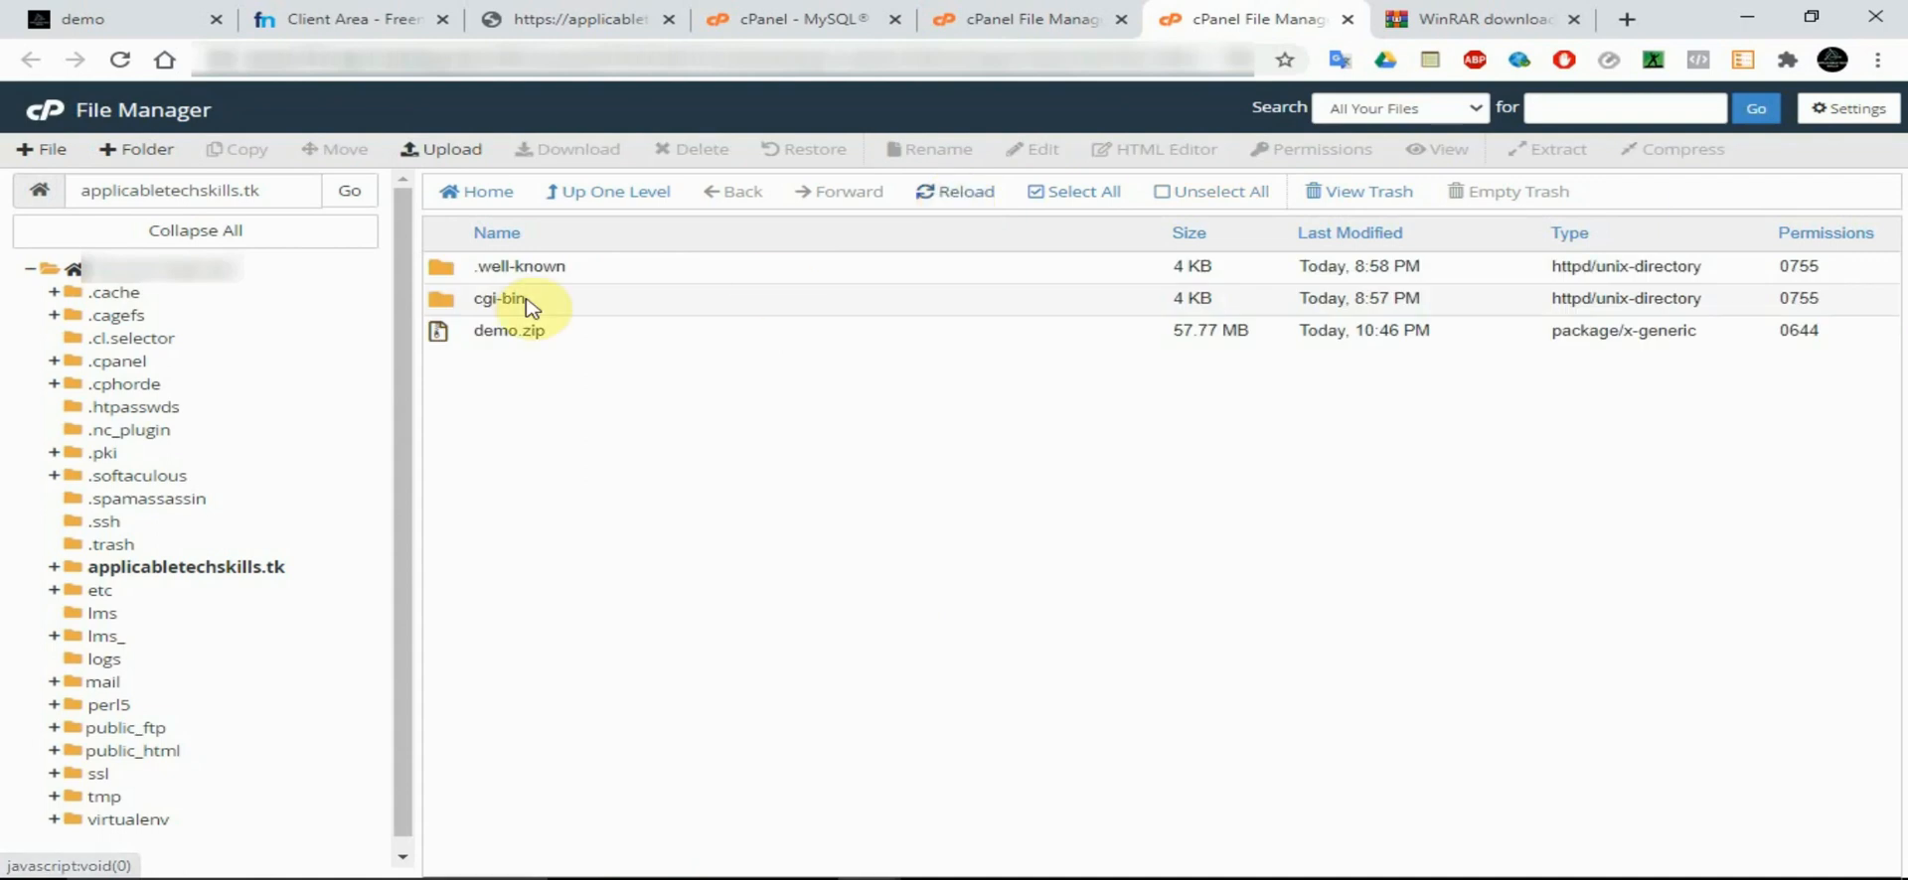
click(433, 334)
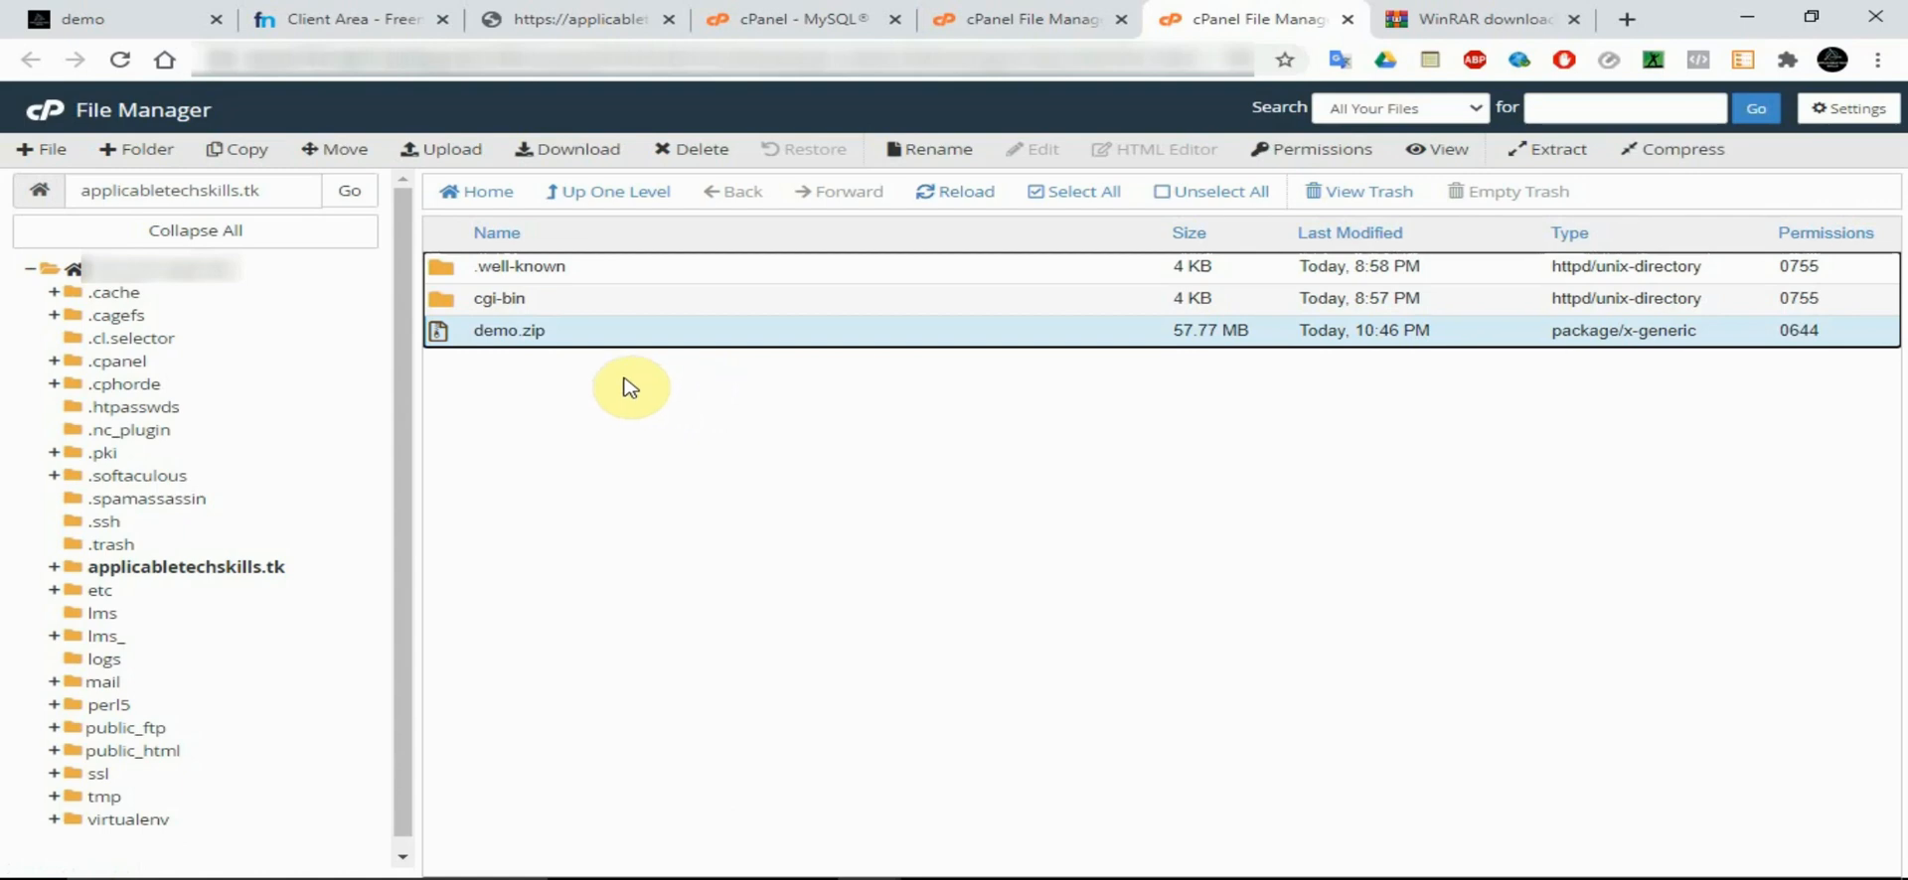
right_click(538, 334)
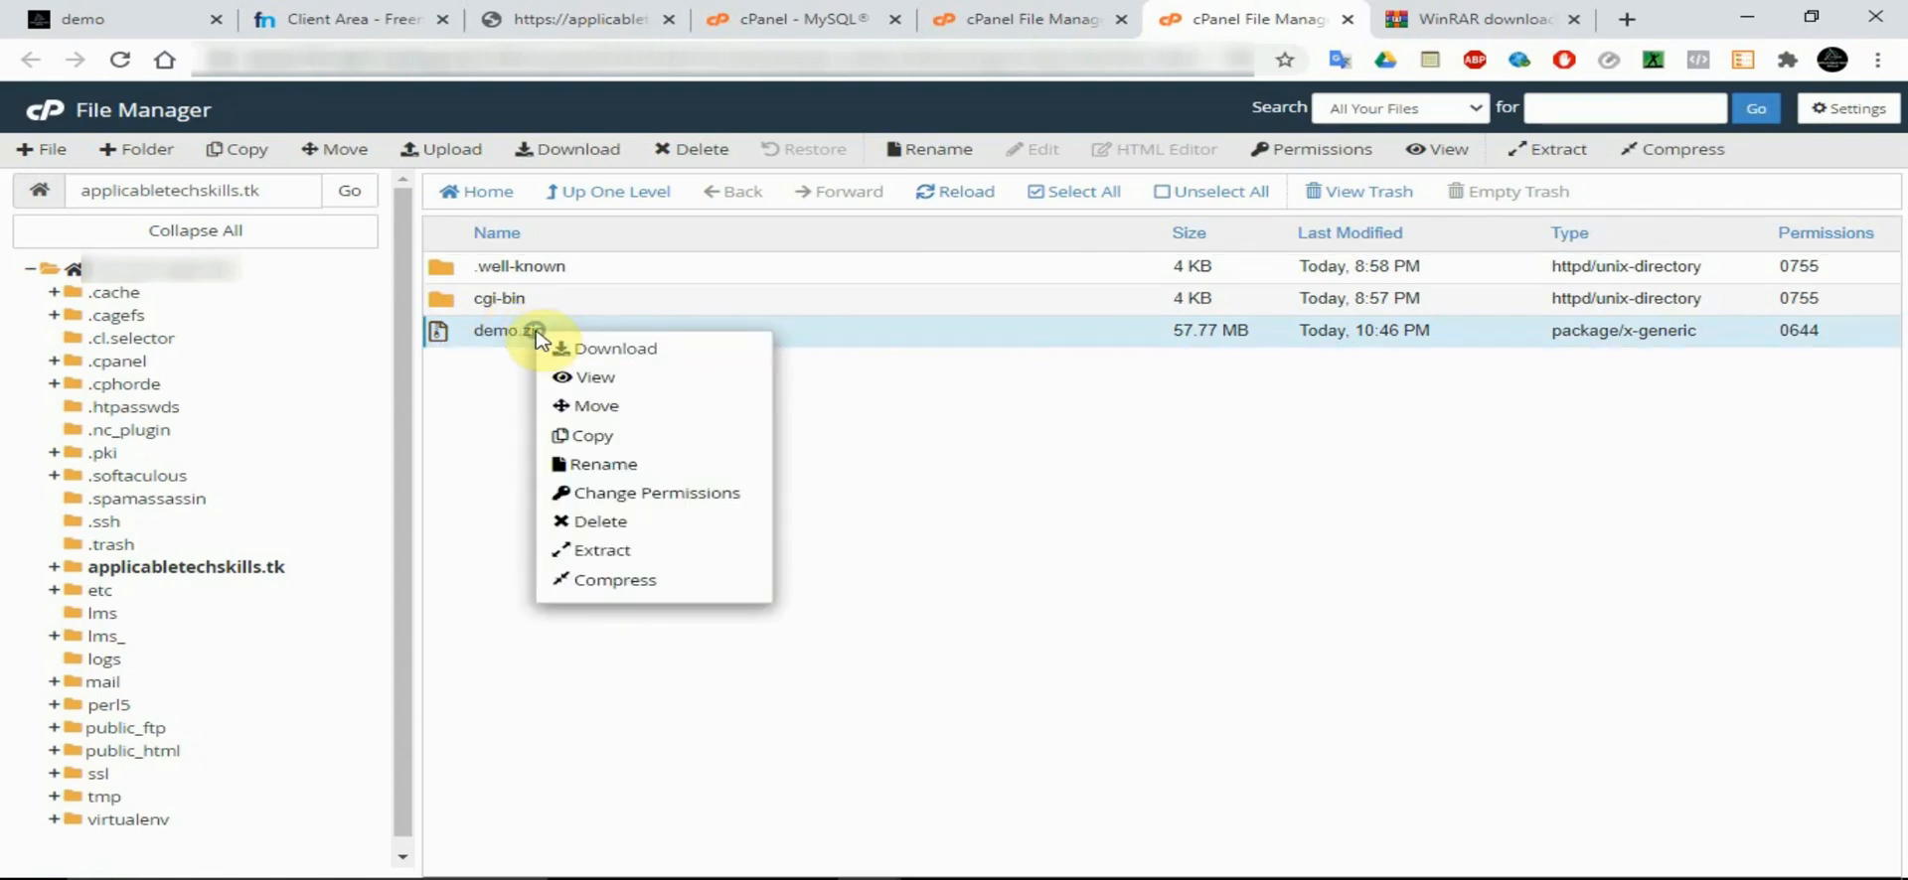
click(1177, 479)
click(835, 331)
click(836, 330)
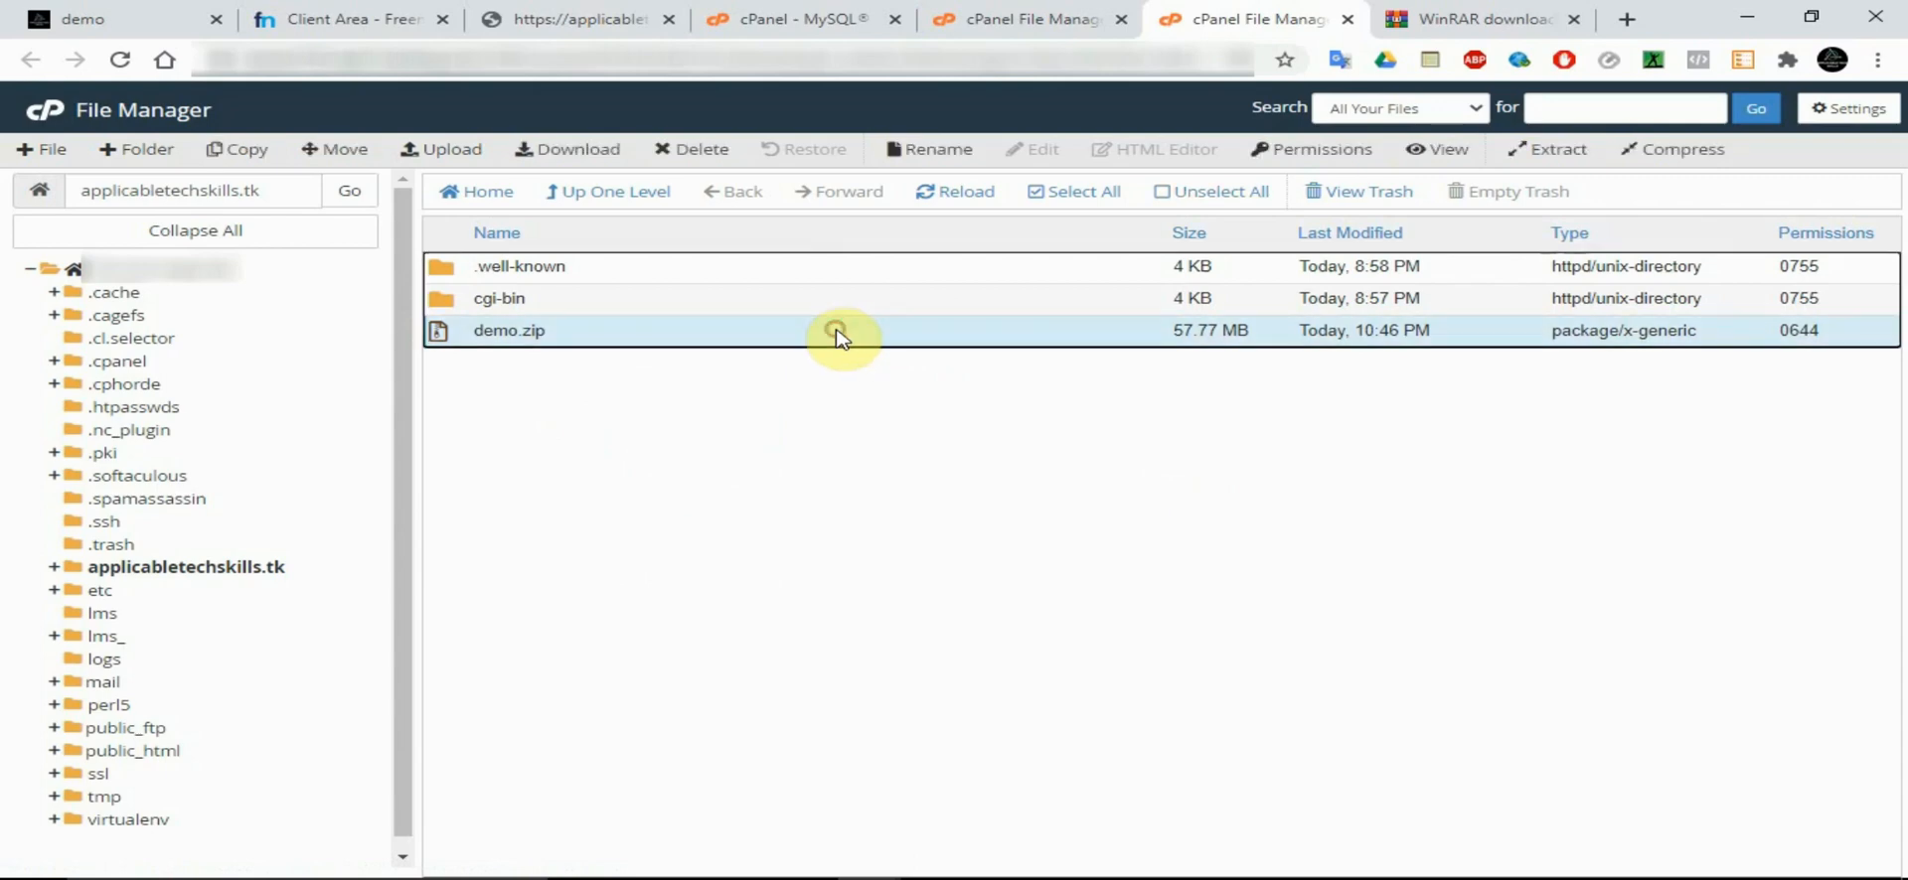
Step: Extract demo.zip into applicabletechskills.tk and close the Extraction Results window
click(1556, 151)
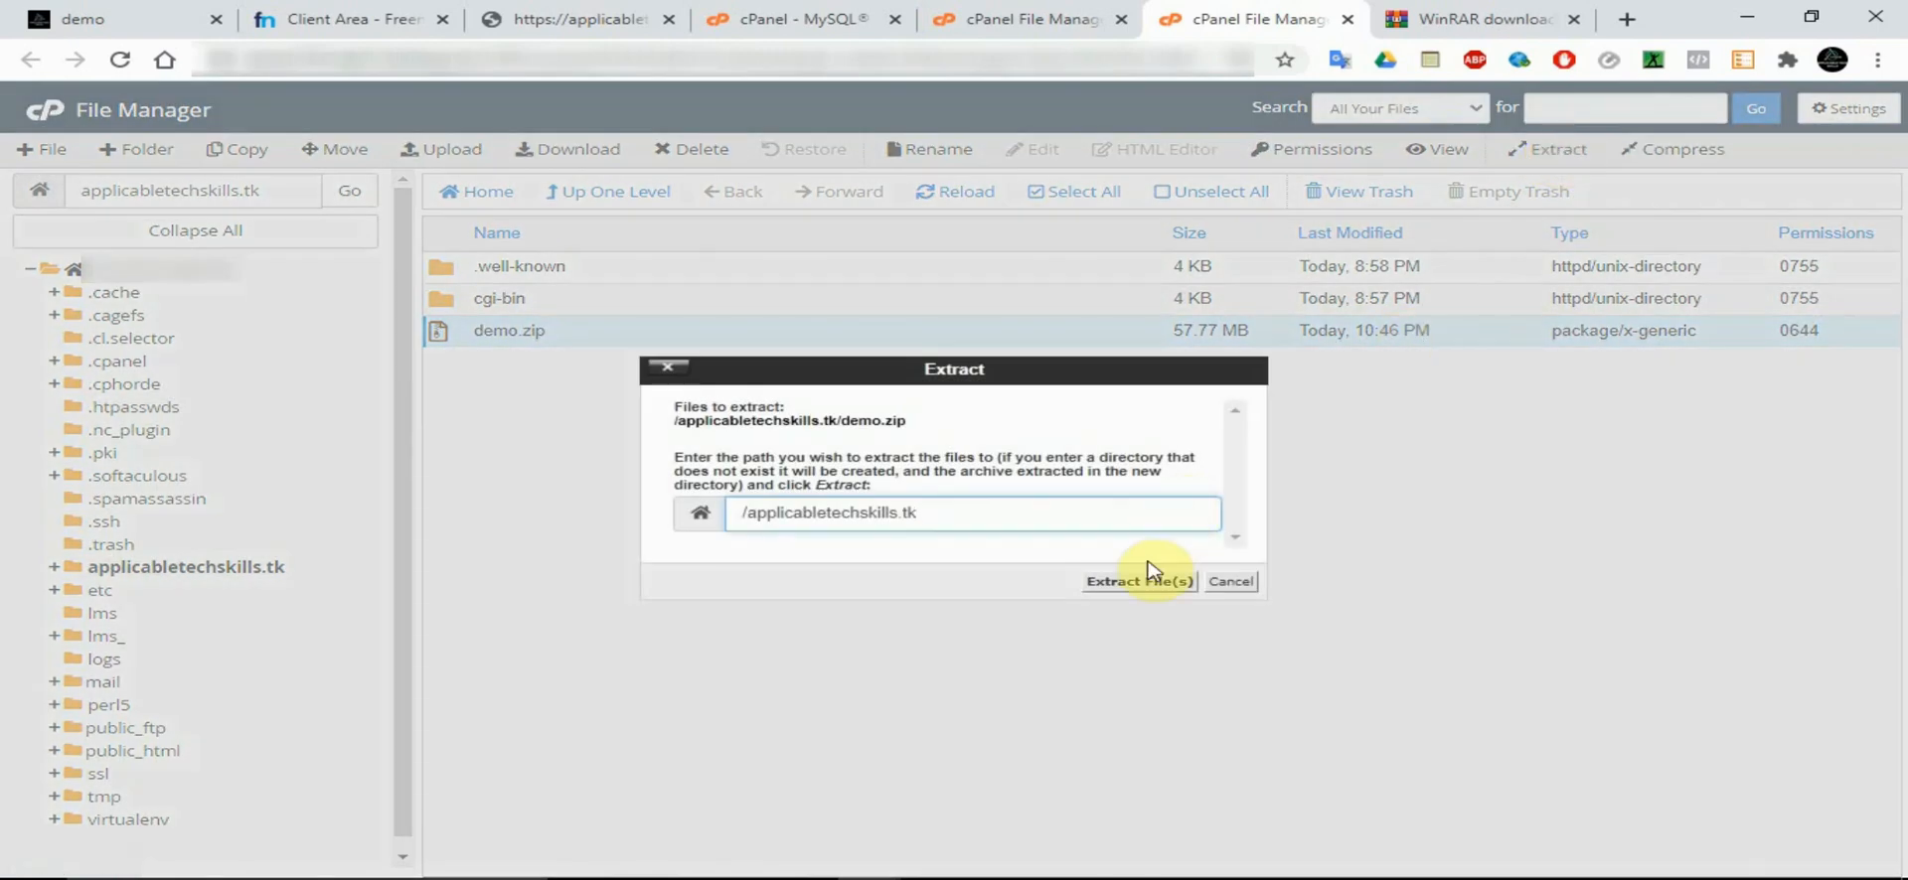
click(1129, 586)
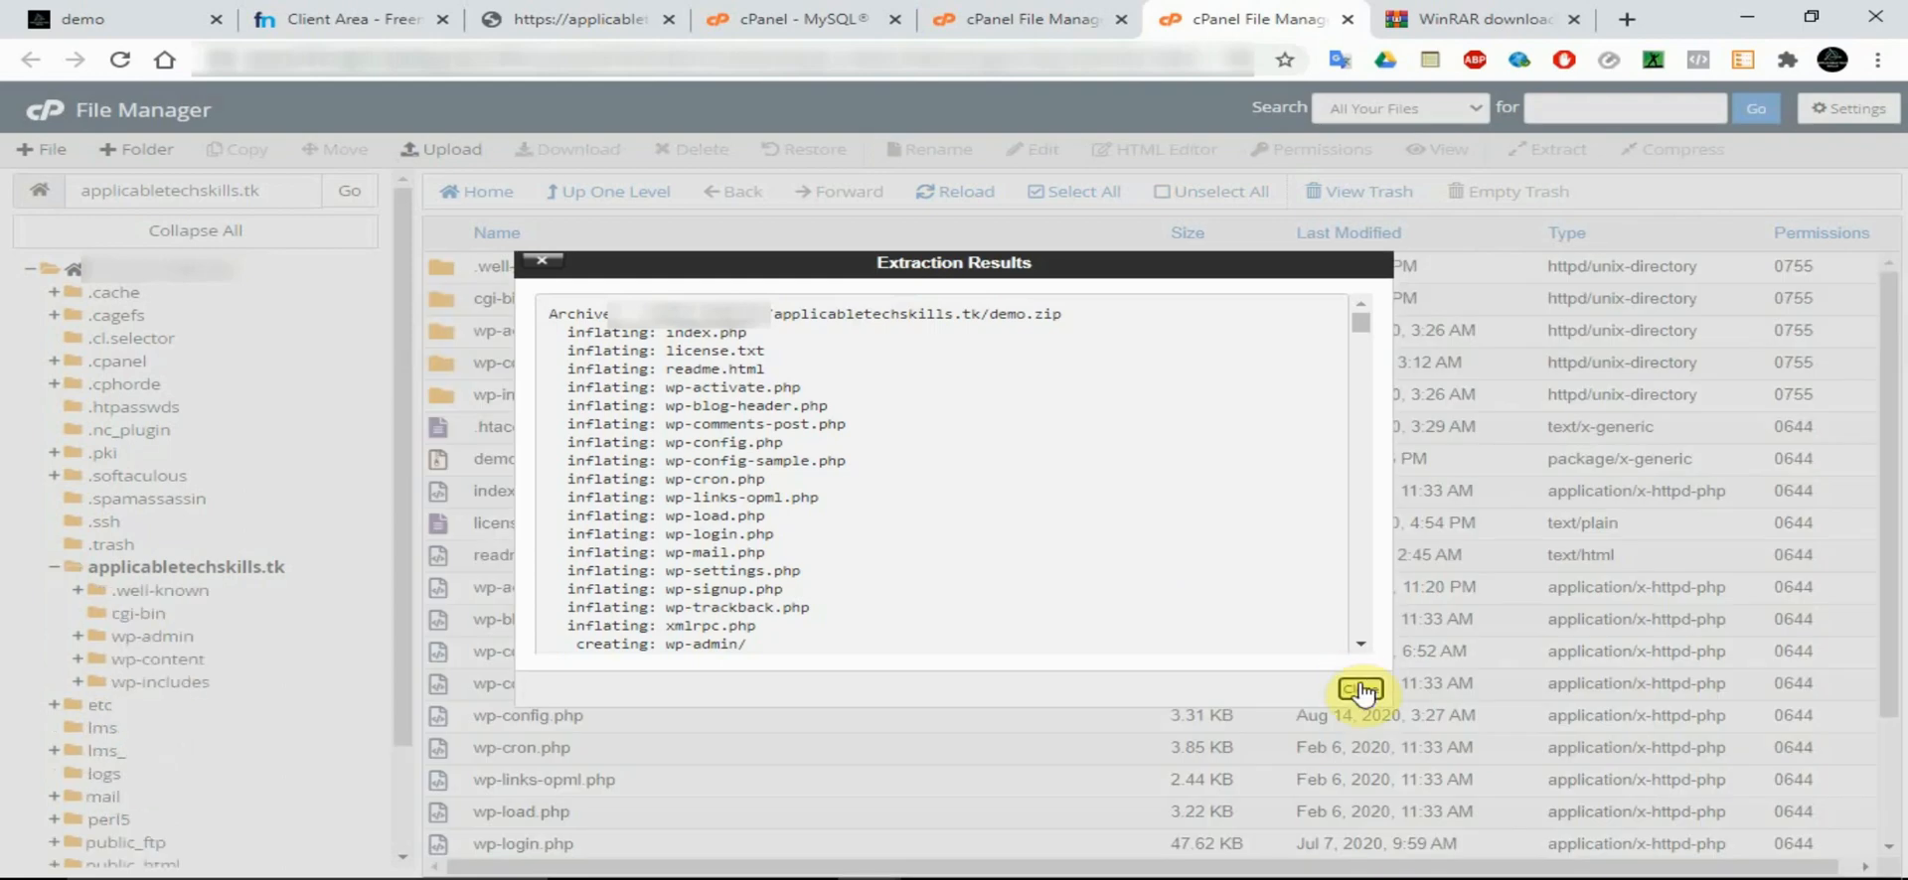
drag(1371, 338, 1360, 645)
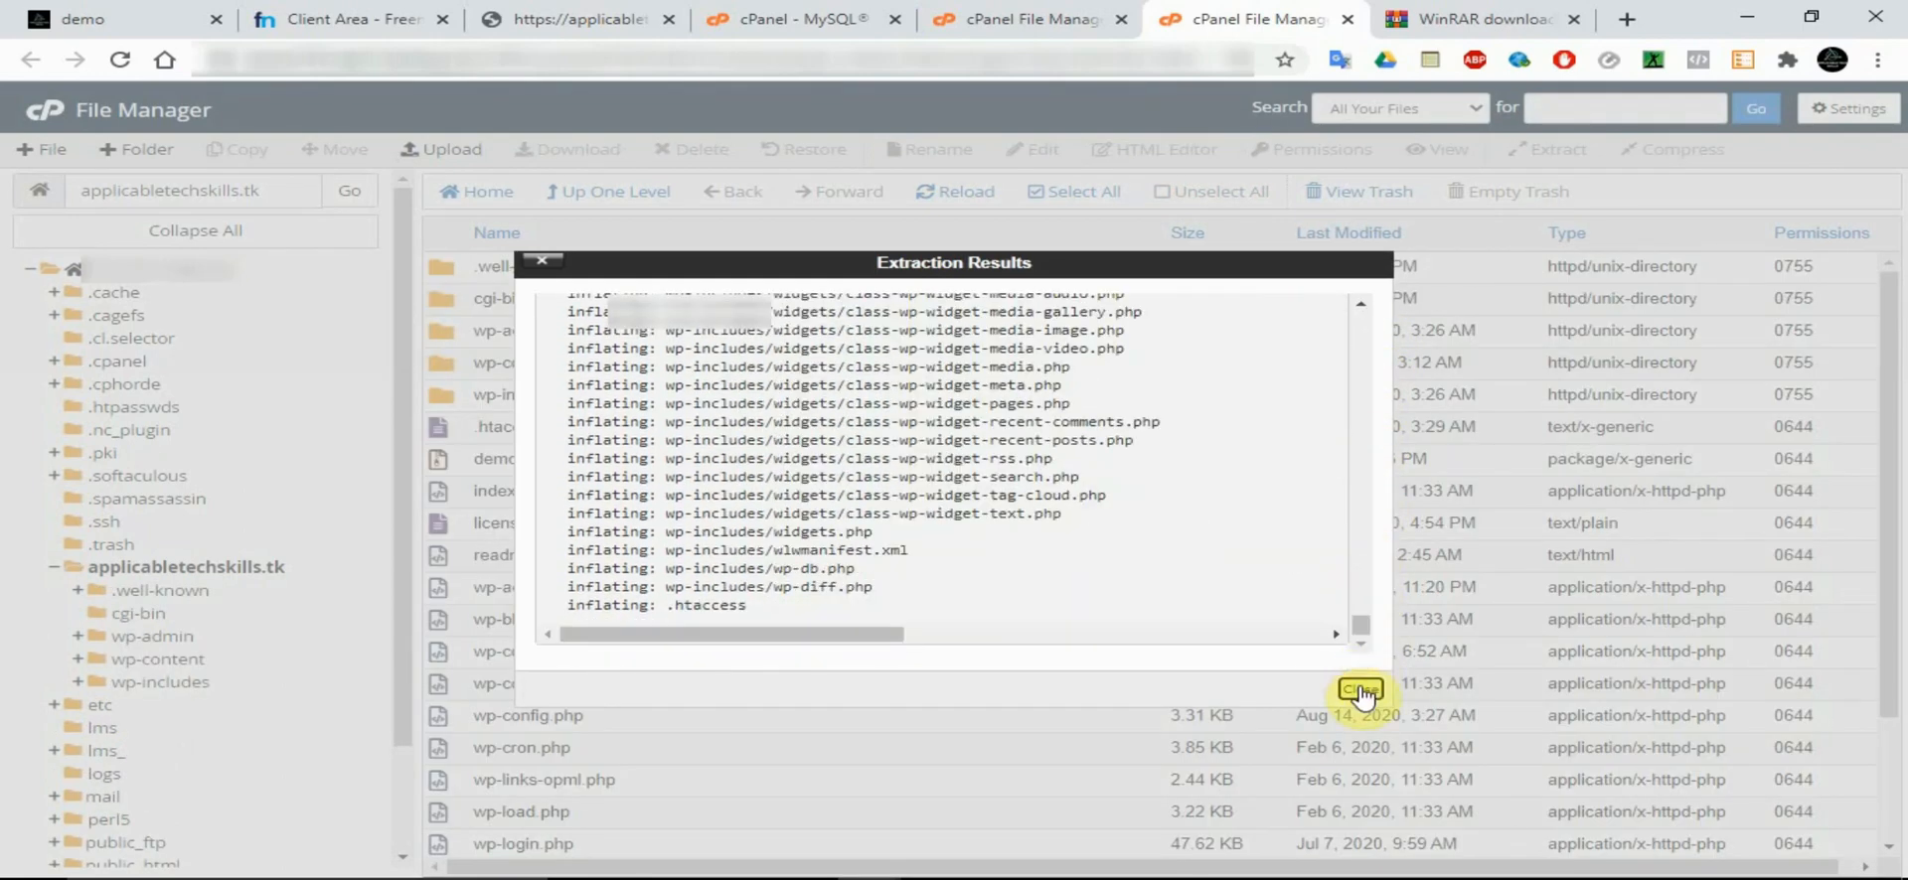
click(1360, 691)
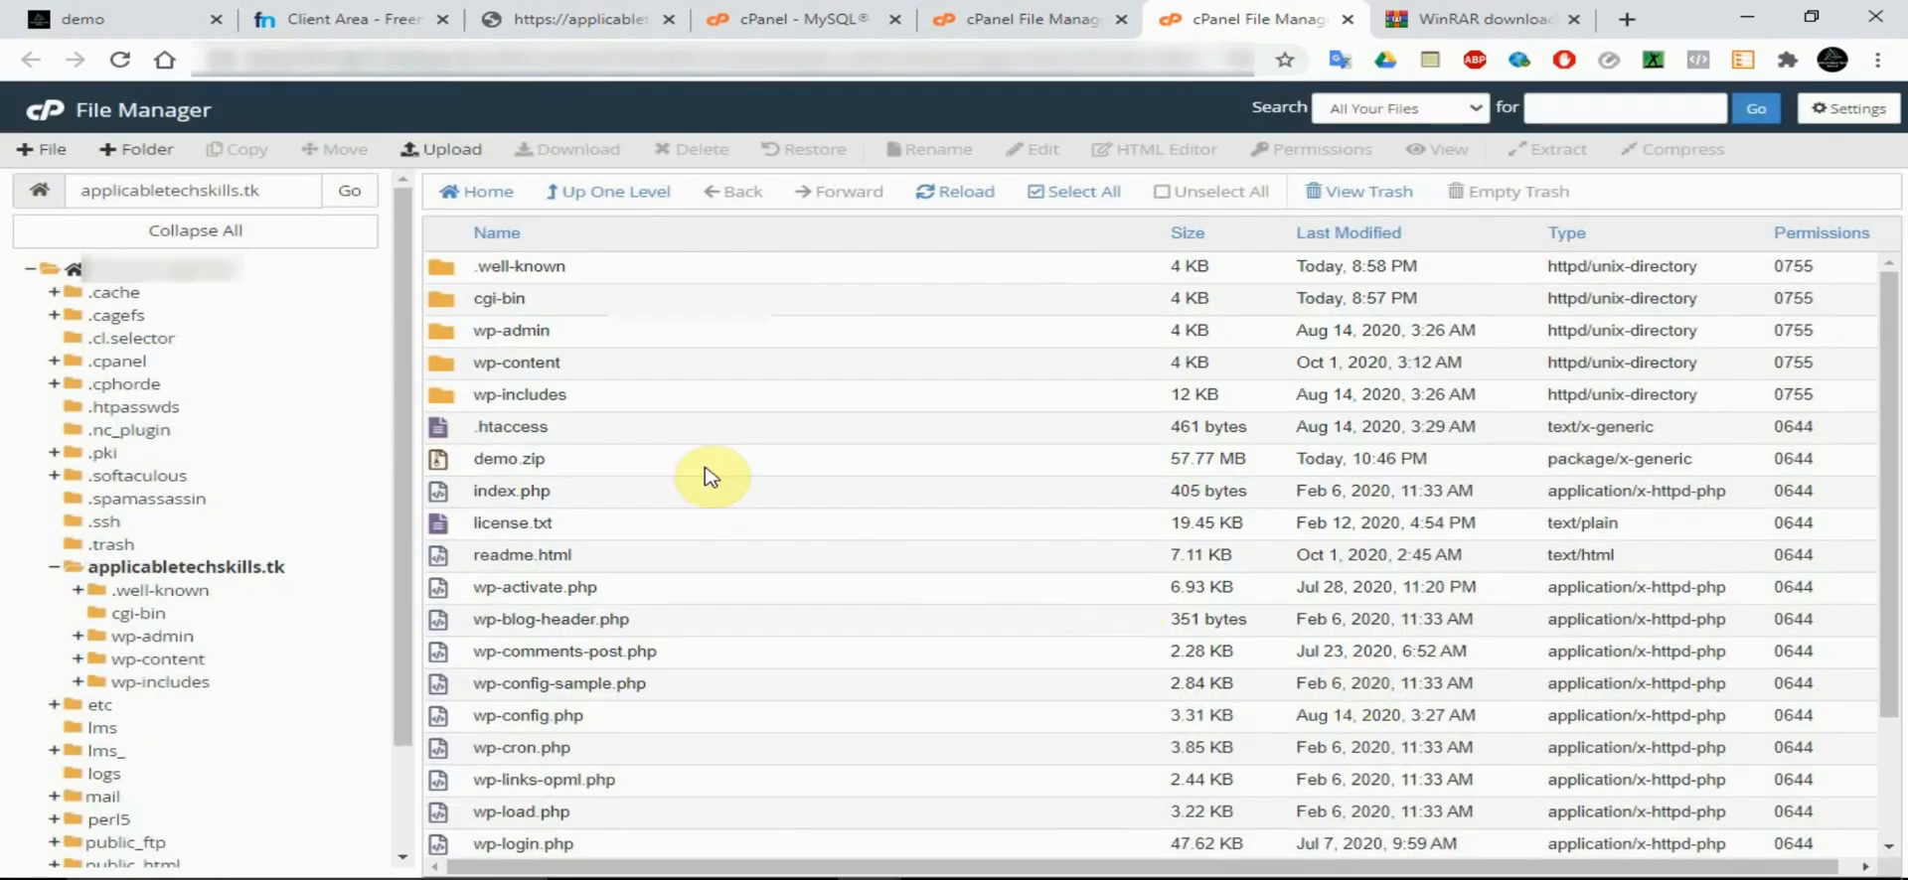
click(441, 463)
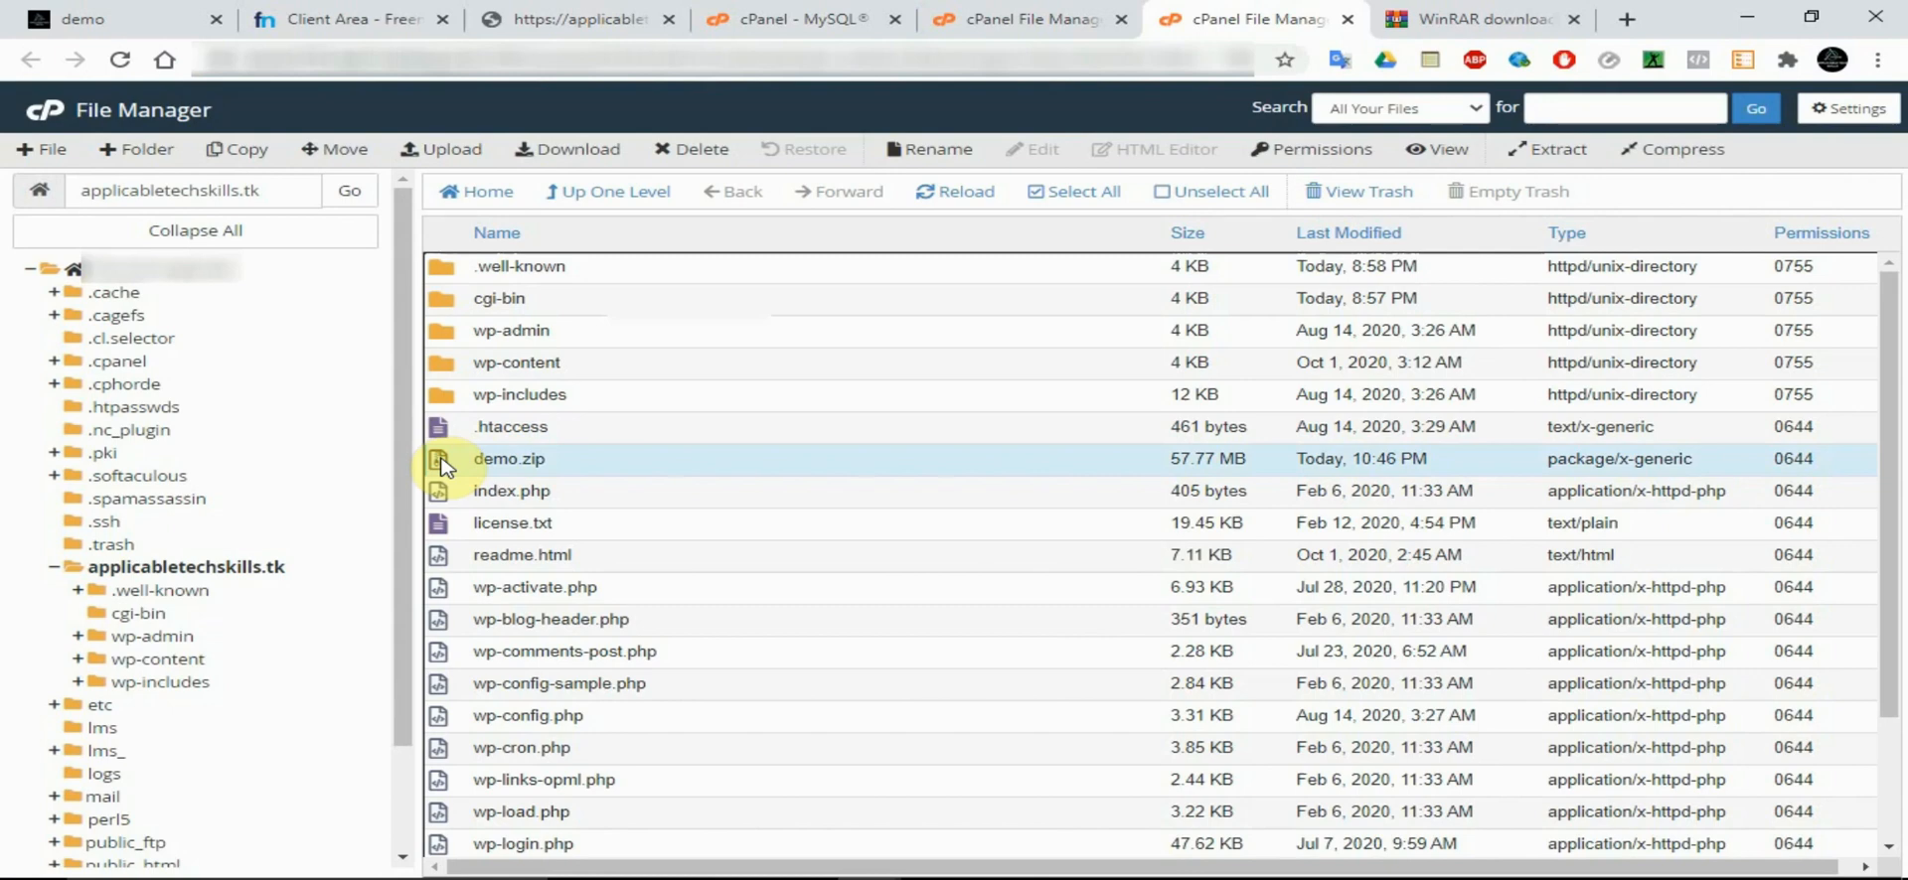
right_click(441, 463)
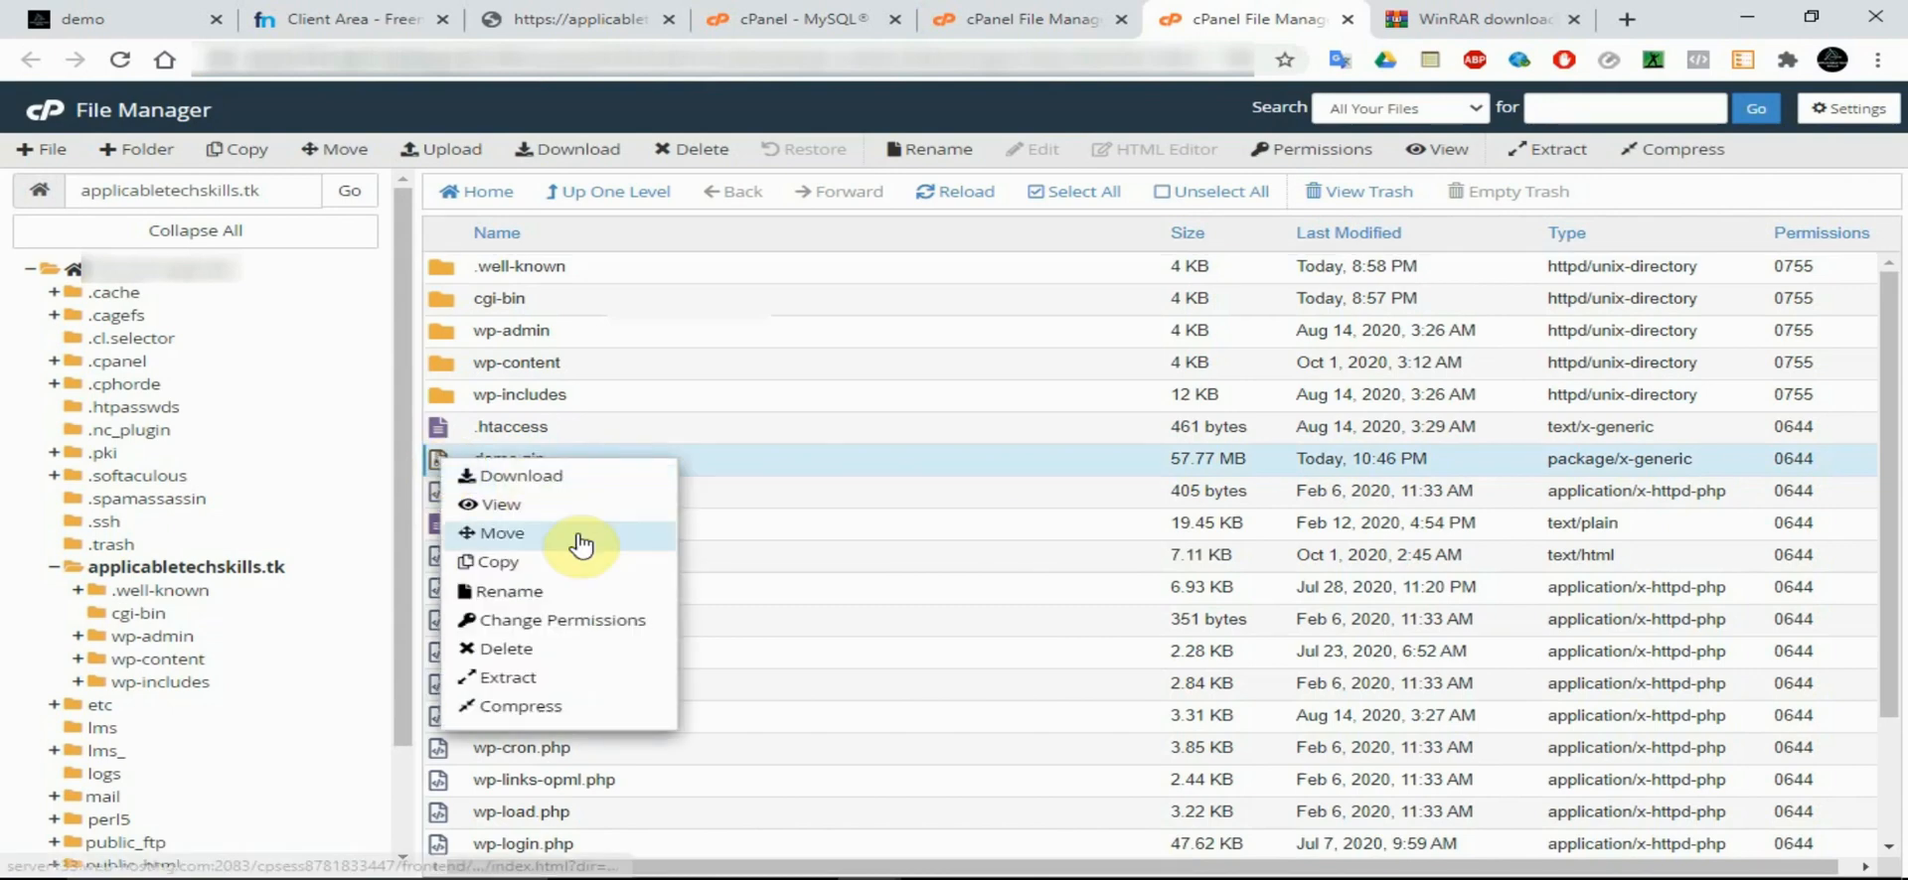
click(1058, 494)
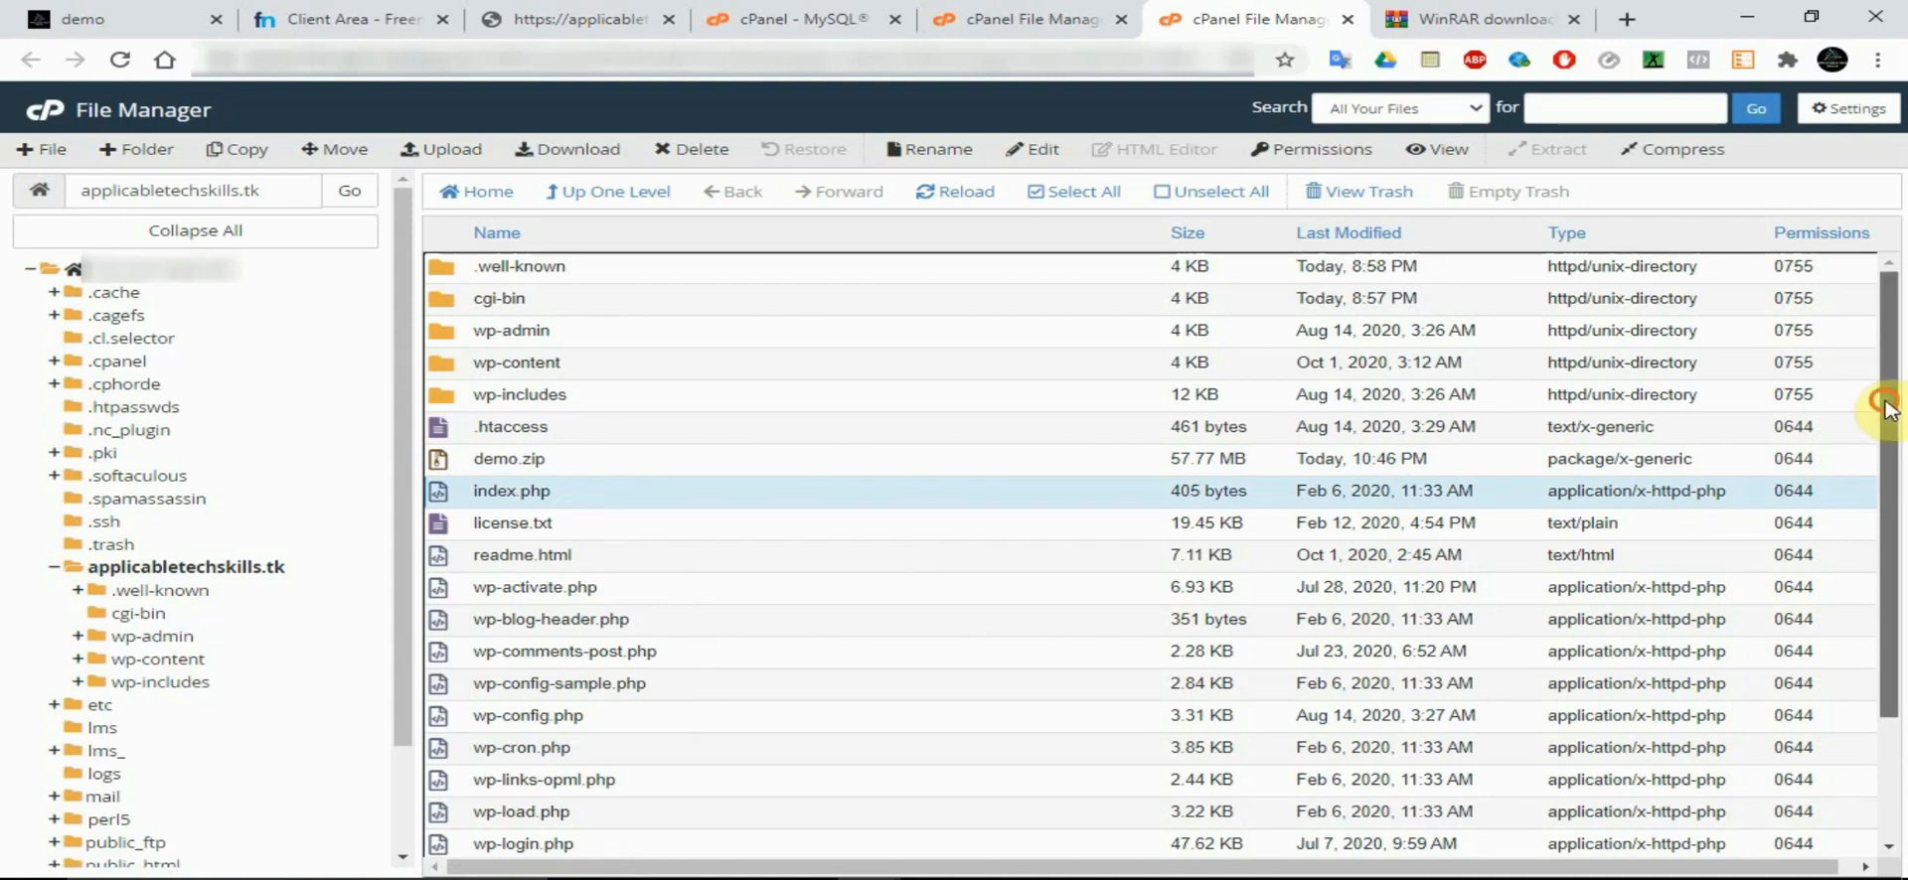
drag(1893, 412, 1895, 539)
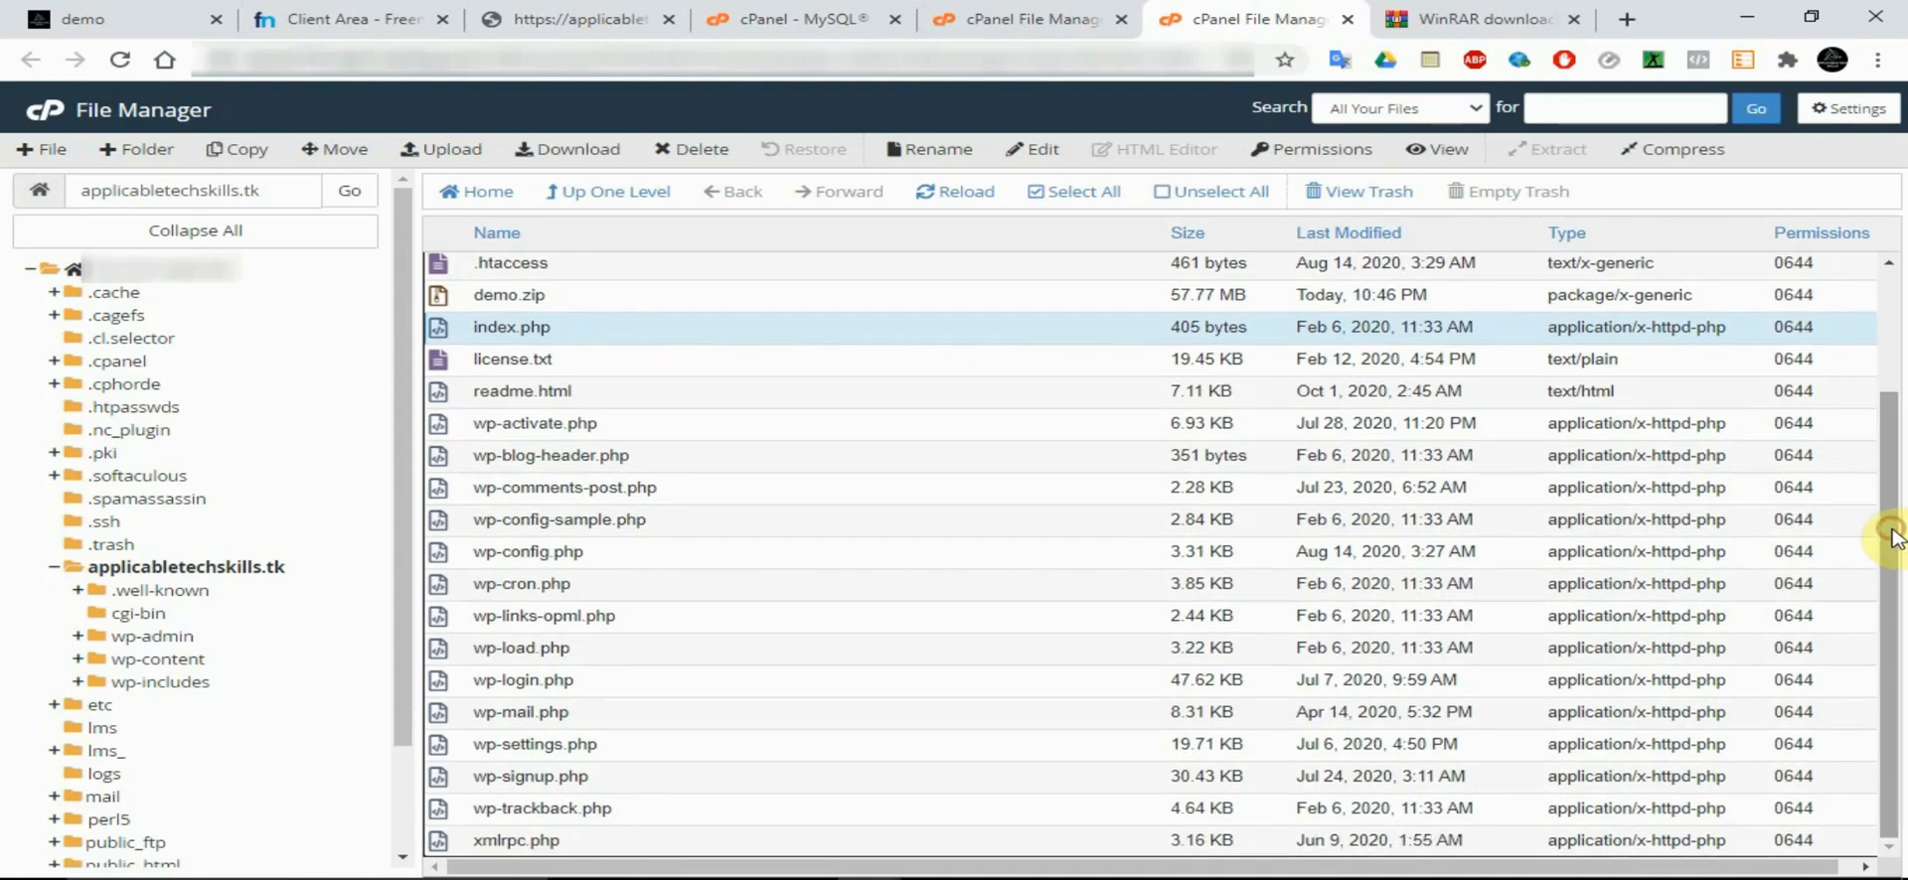
click(711, 300)
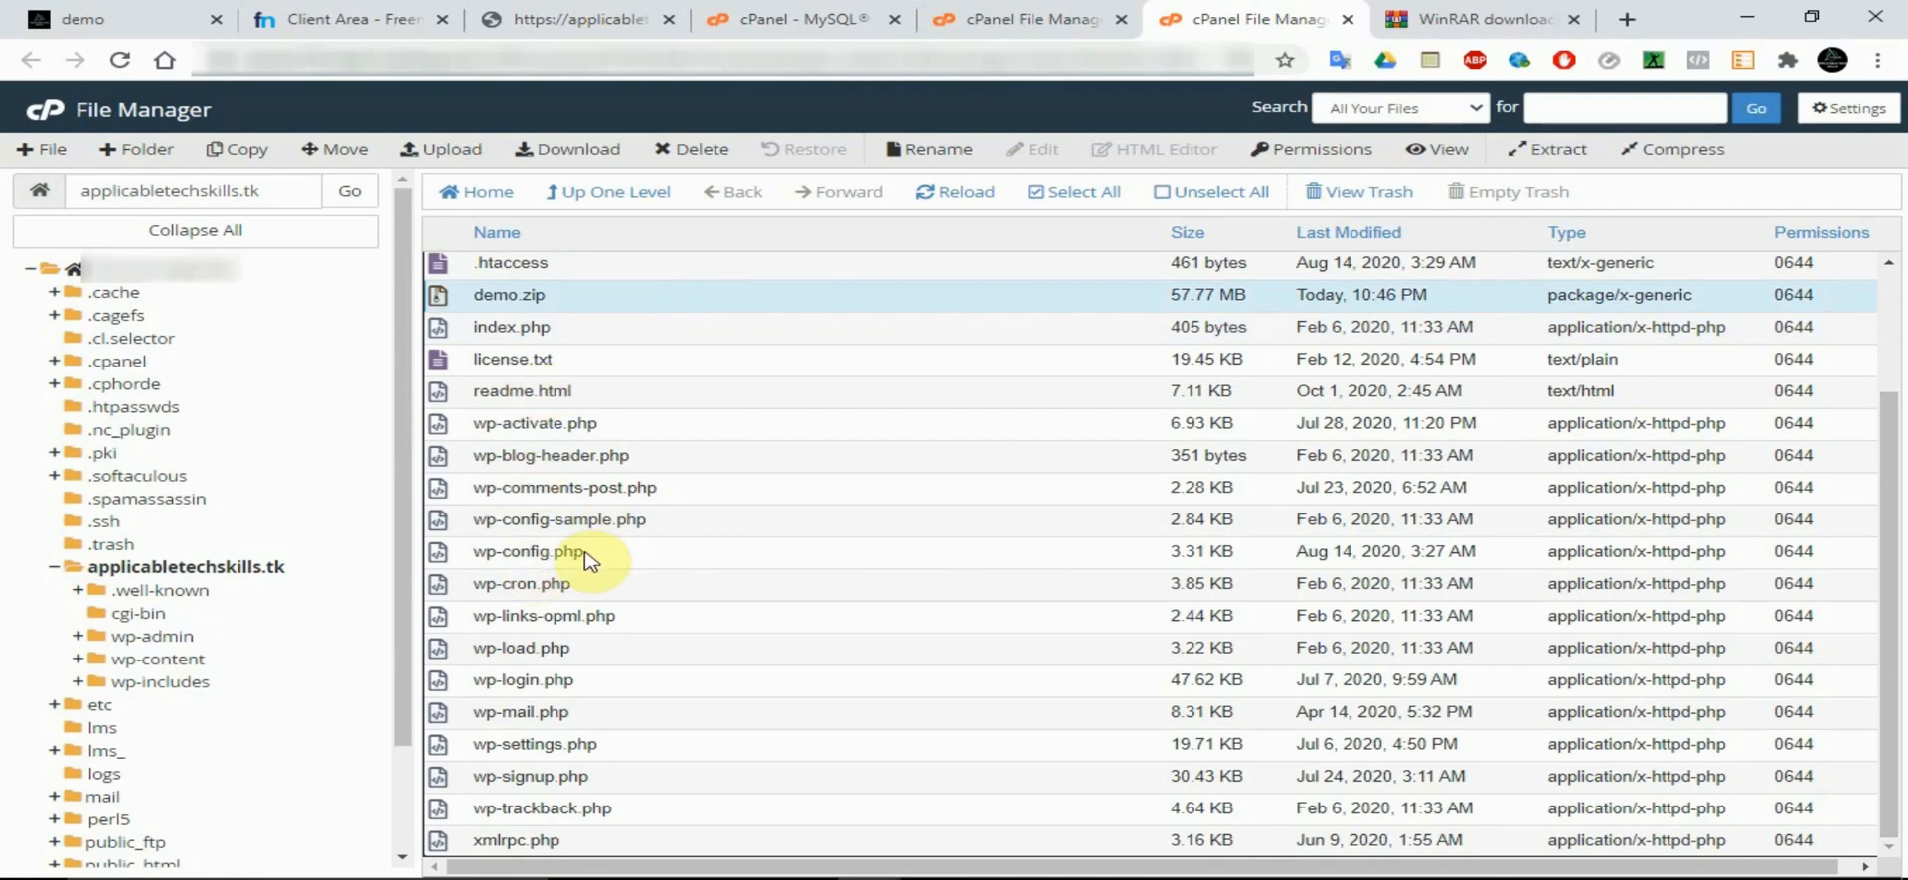
click(653, 555)
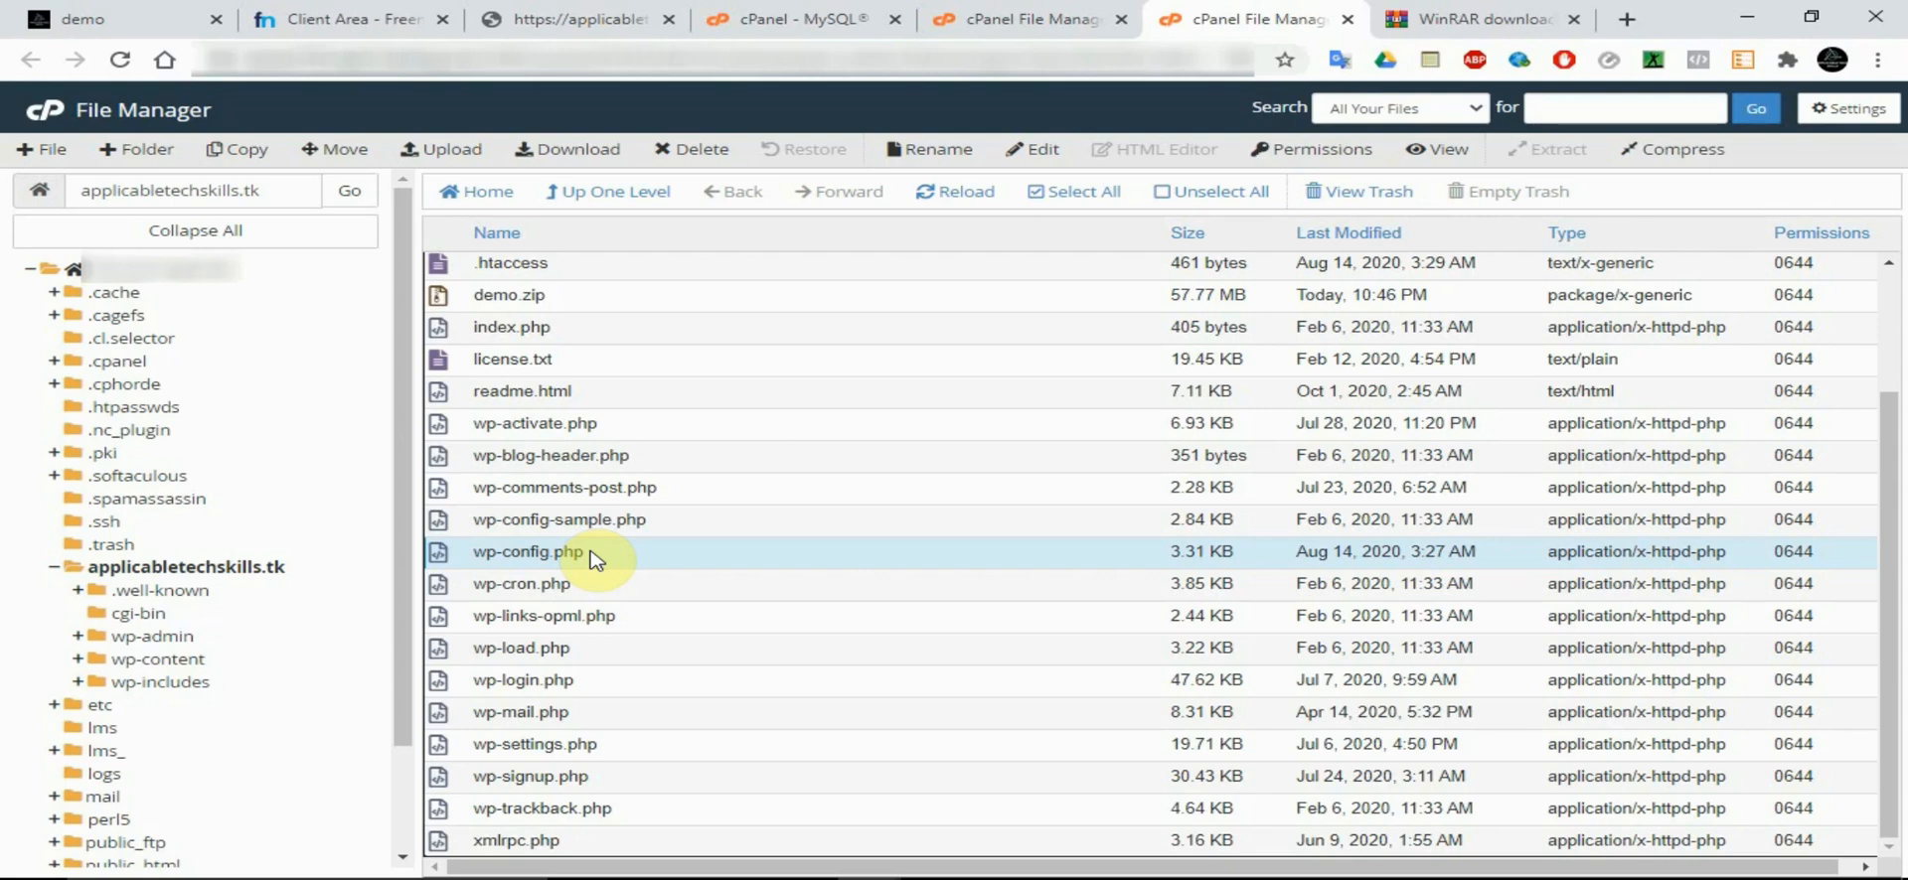
Step: Reload the live site and highlight its database connection error message
click(546, 14)
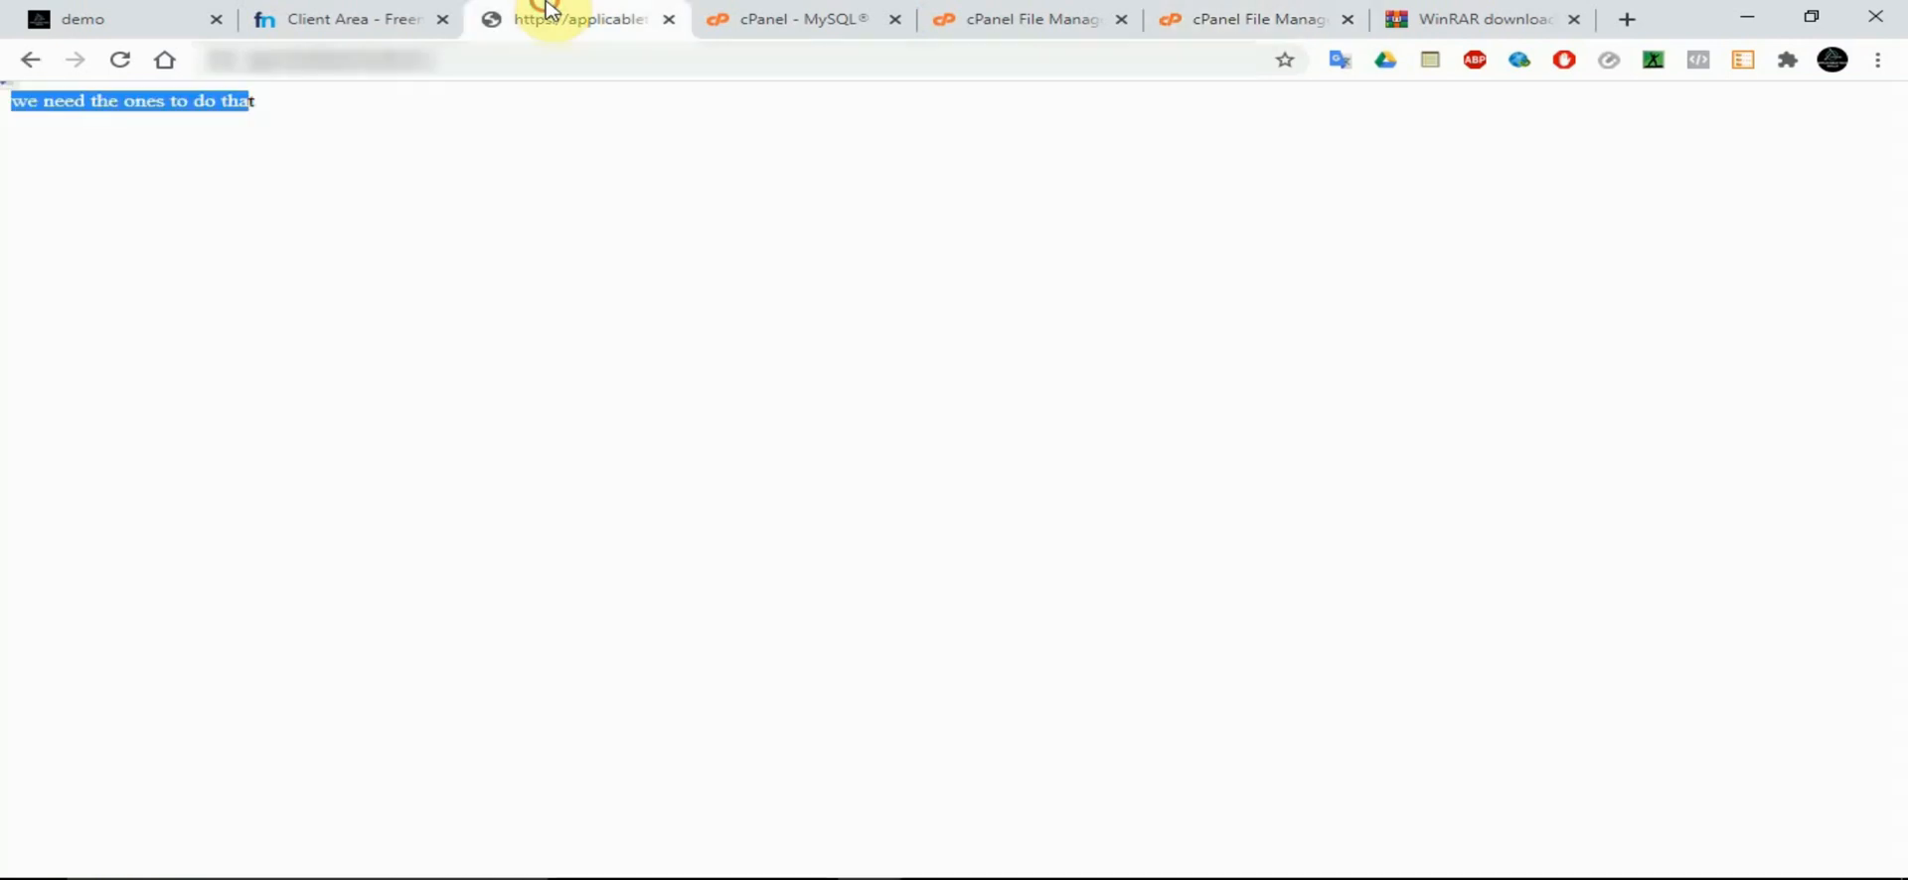
click(432, 66)
key(Return)
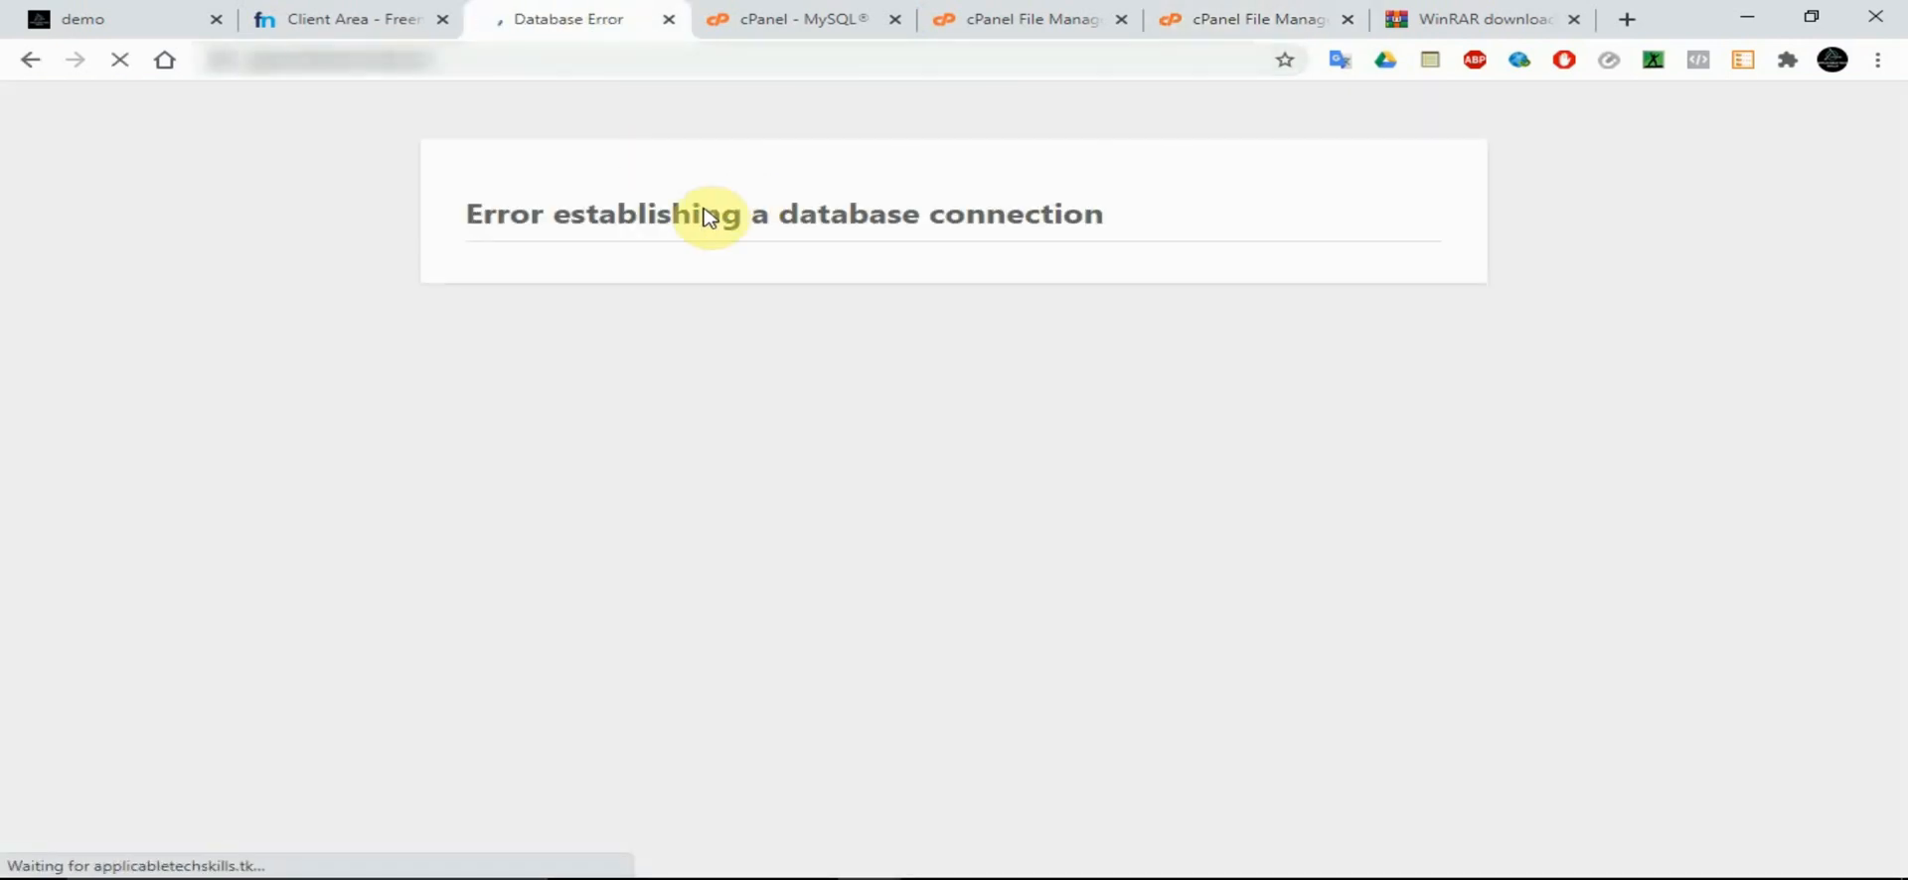
triple_click(586, 213)
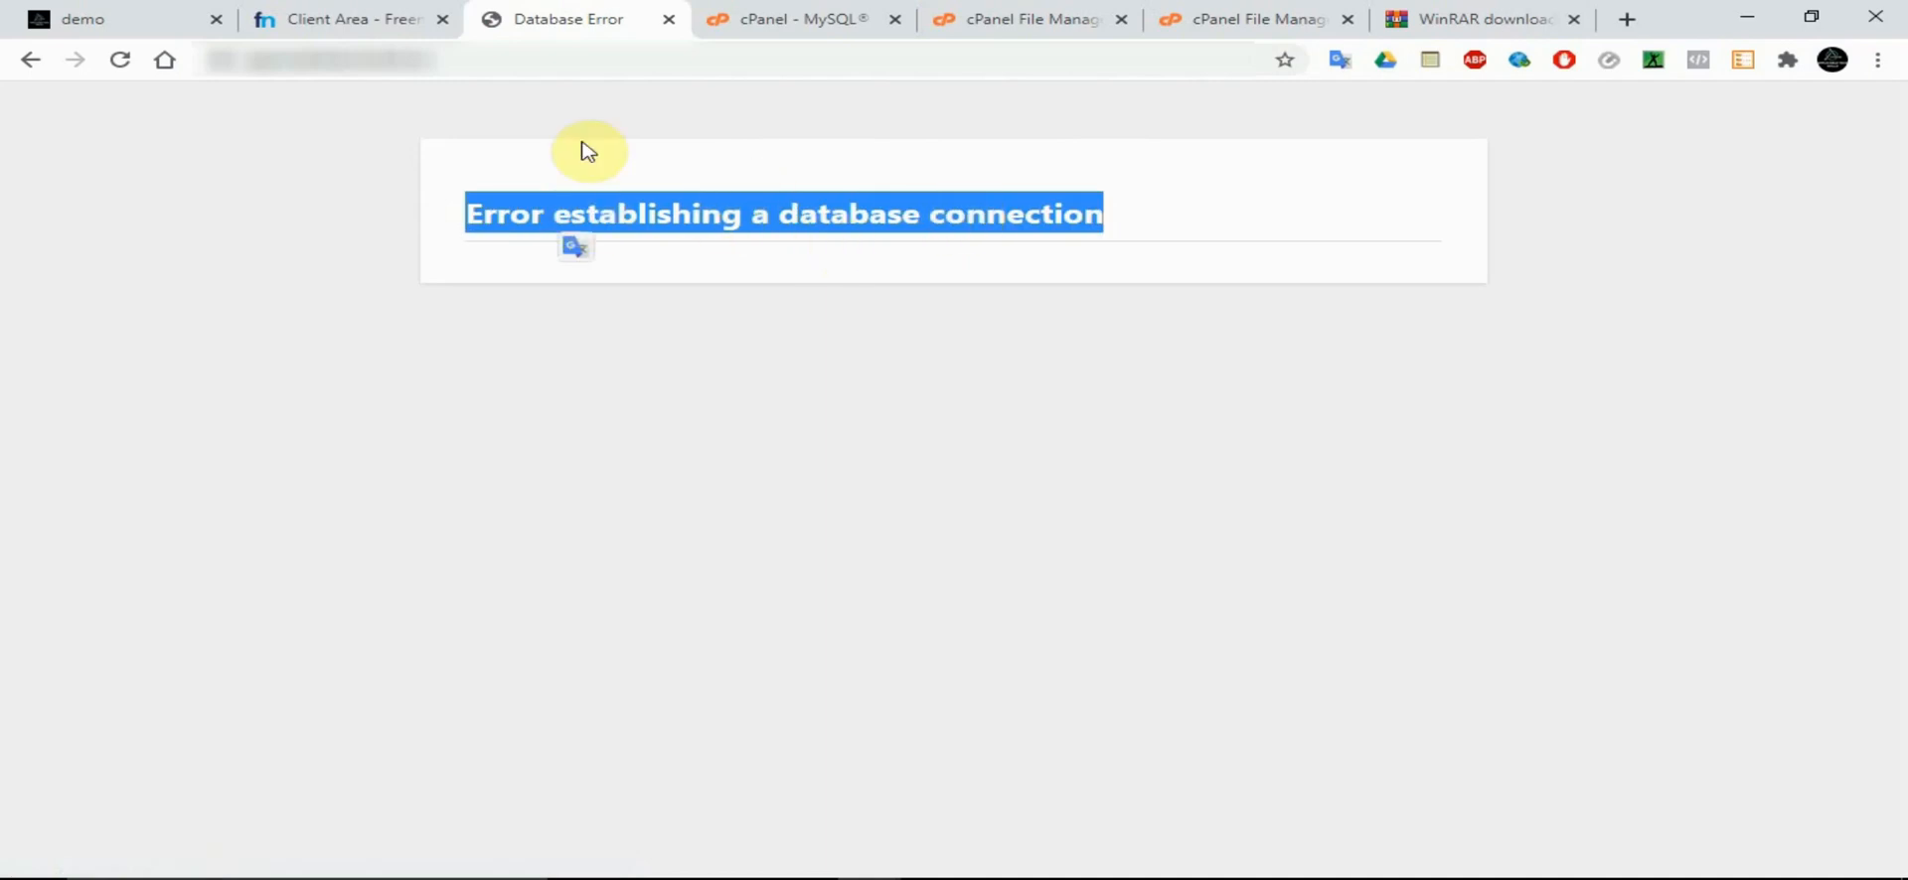
Step: Open wp-config.php from File Manager in cPanel's code editor
click(1214, 17)
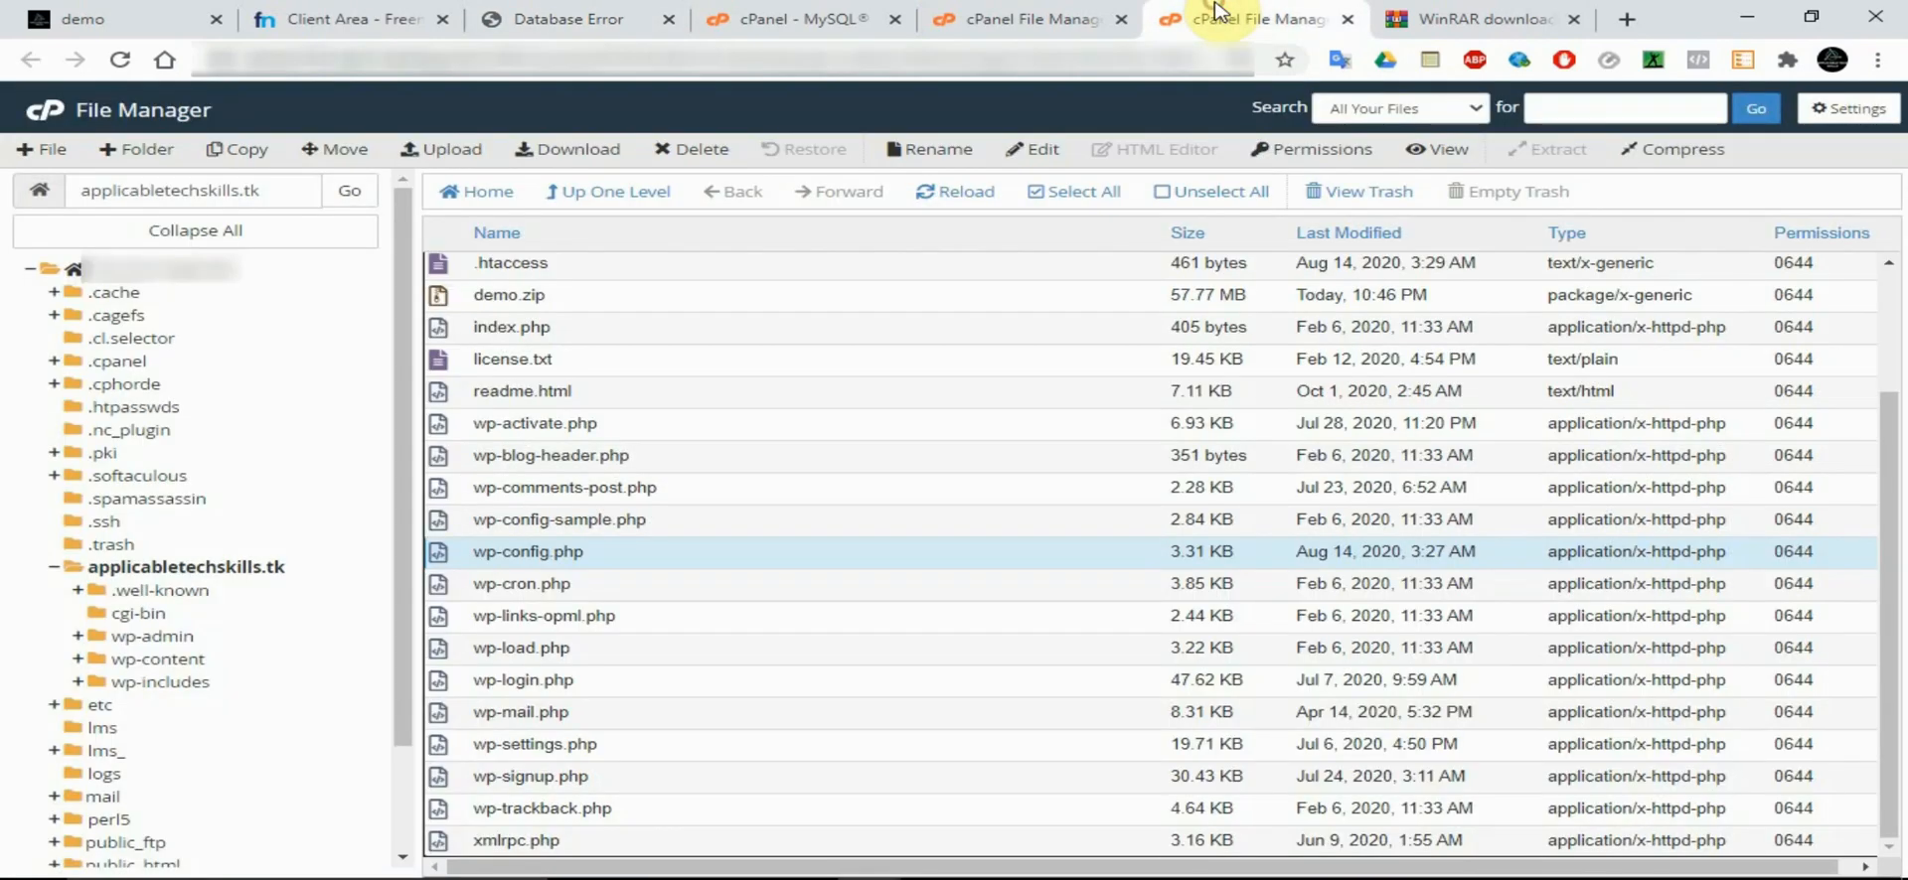
right_click(502, 552)
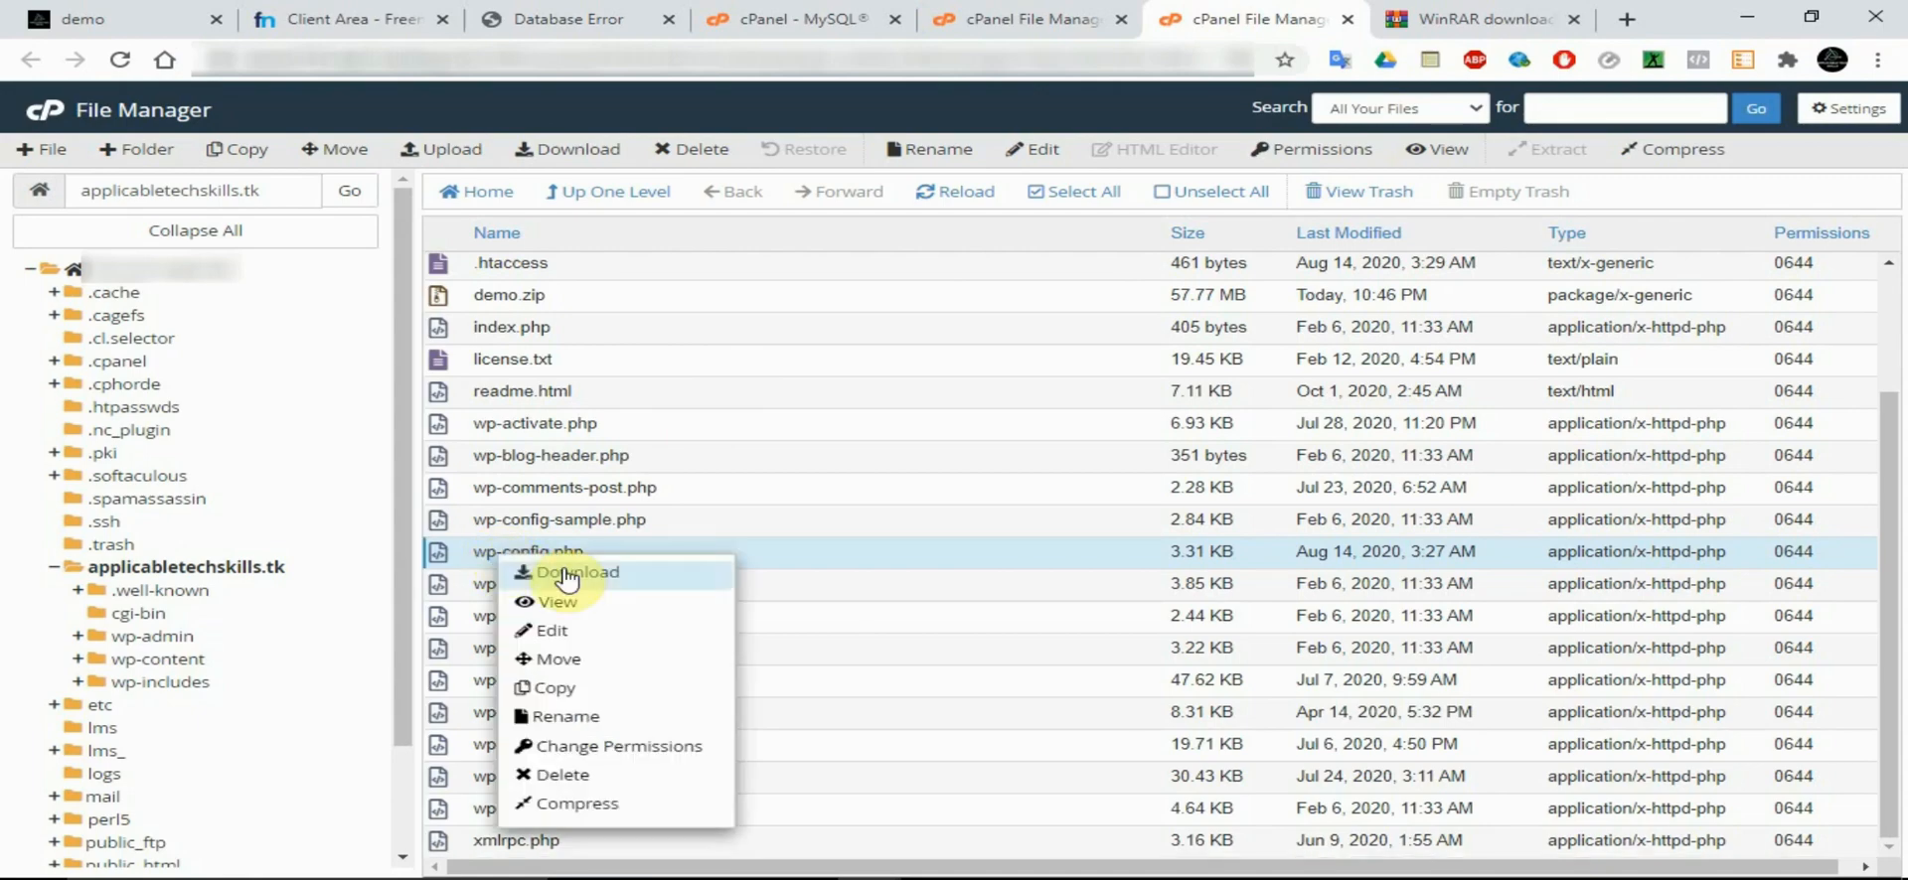
click(585, 636)
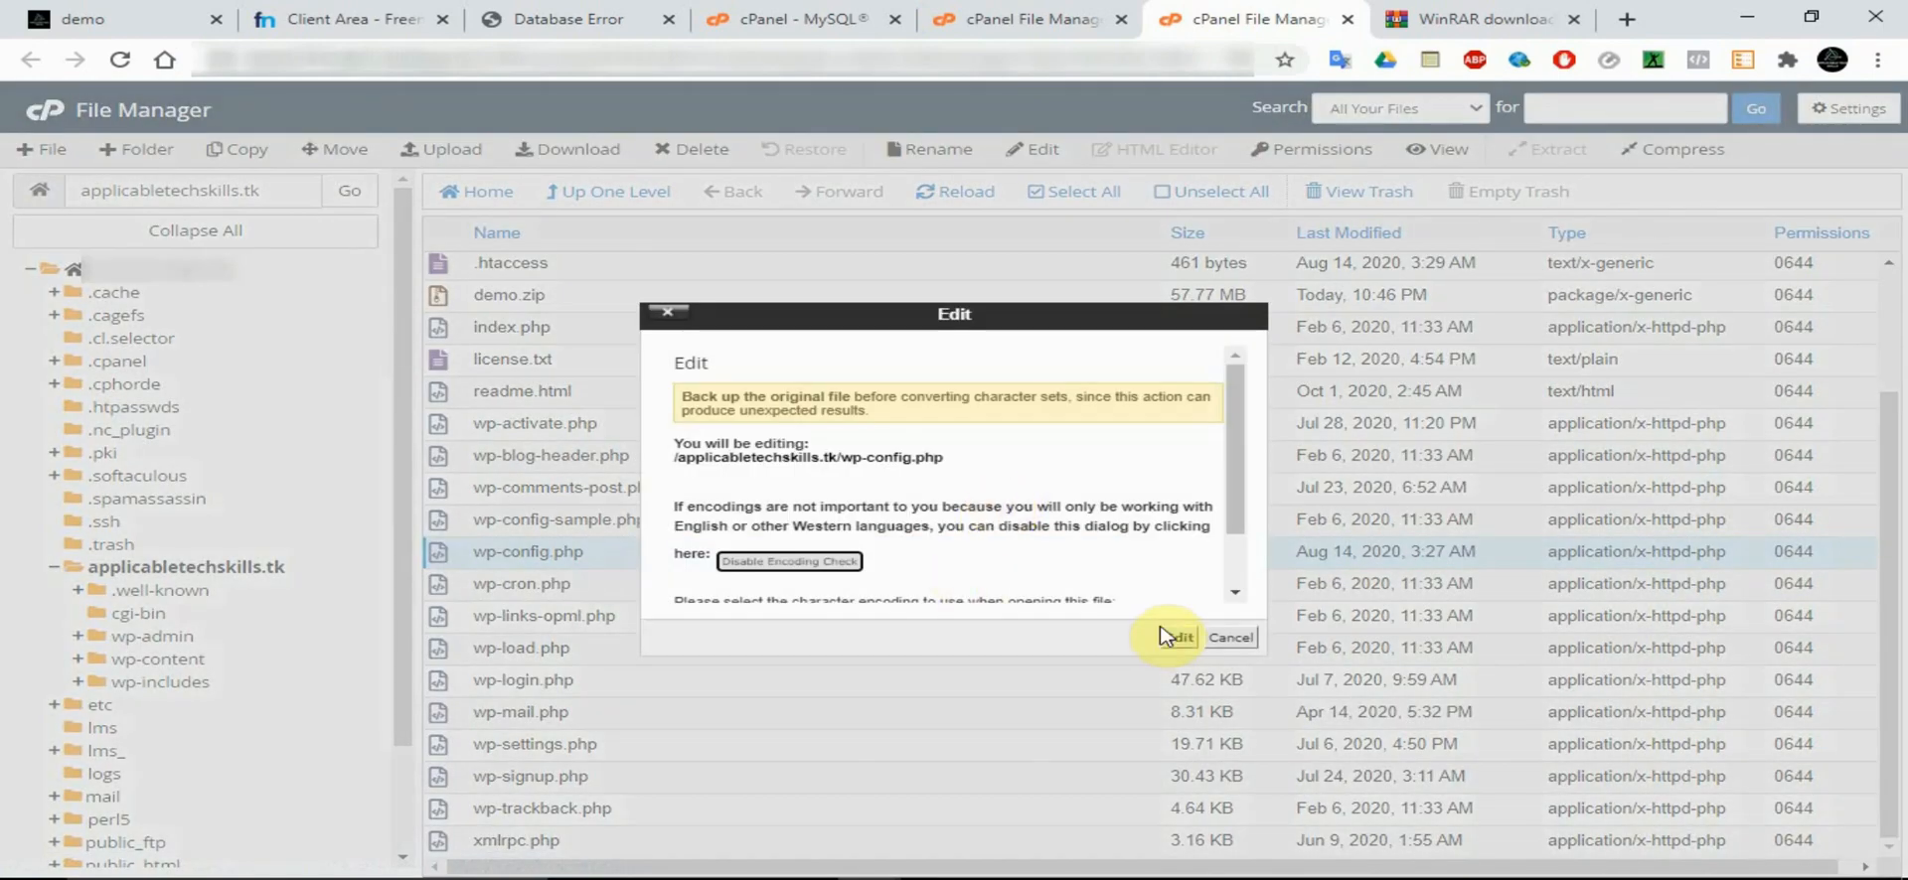
scroll(1212, 596, down, 2)
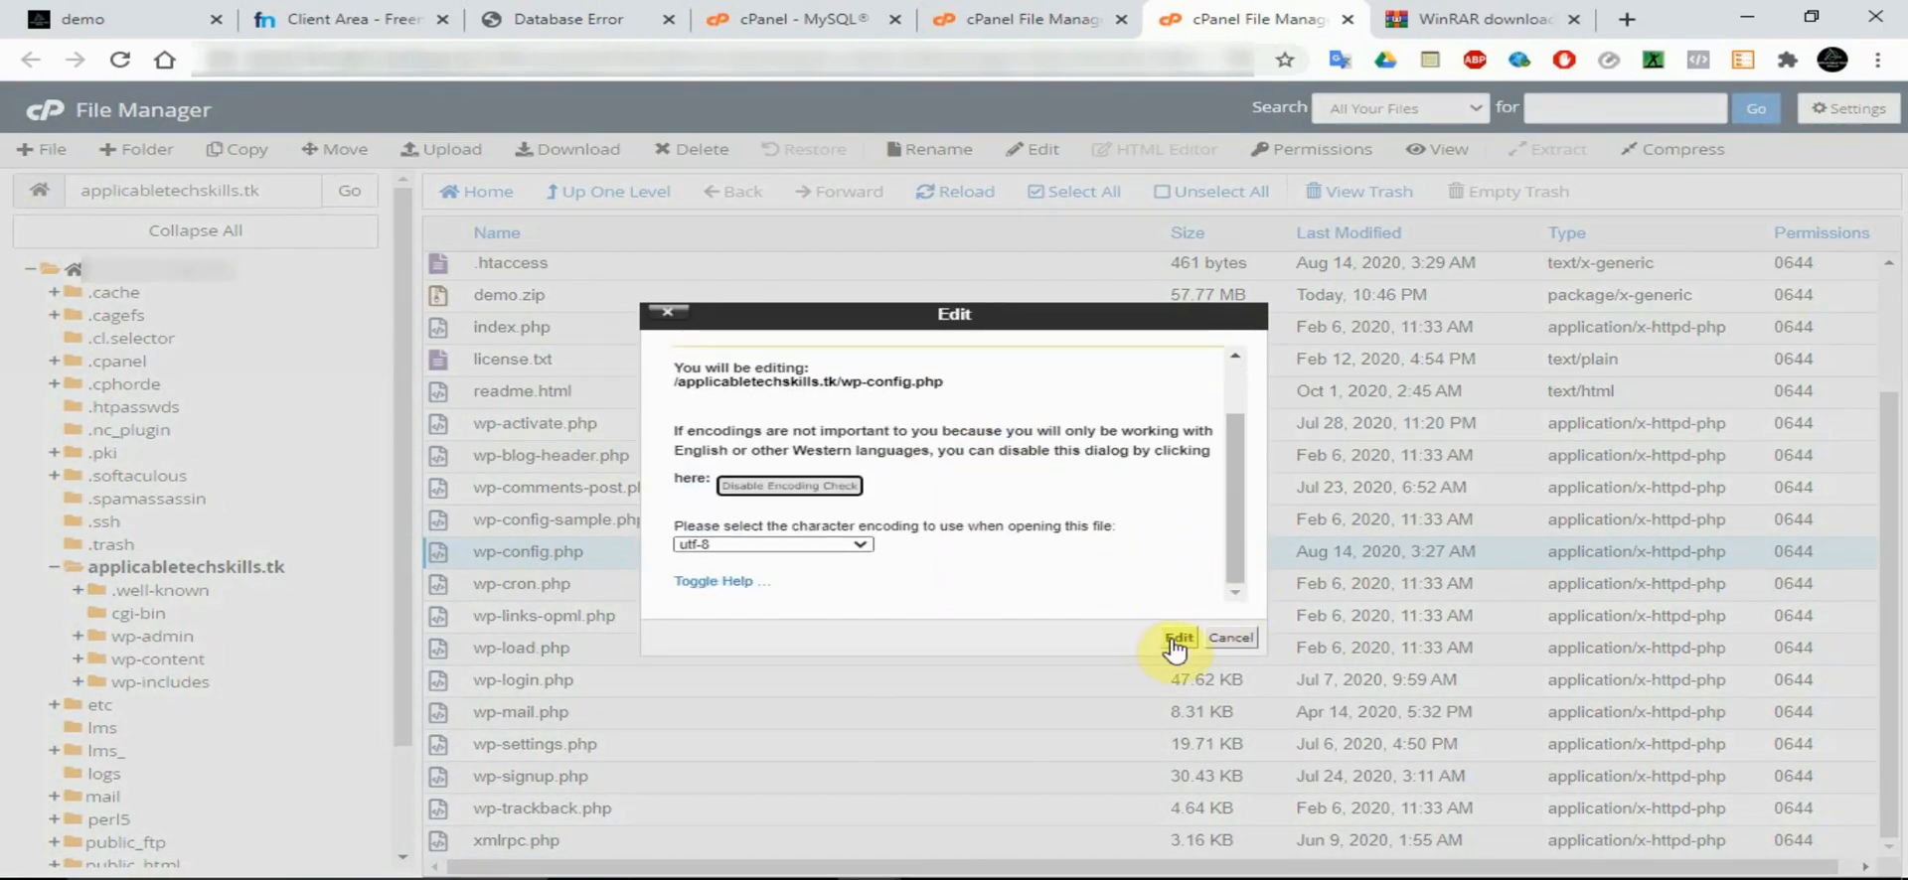
click(1177, 641)
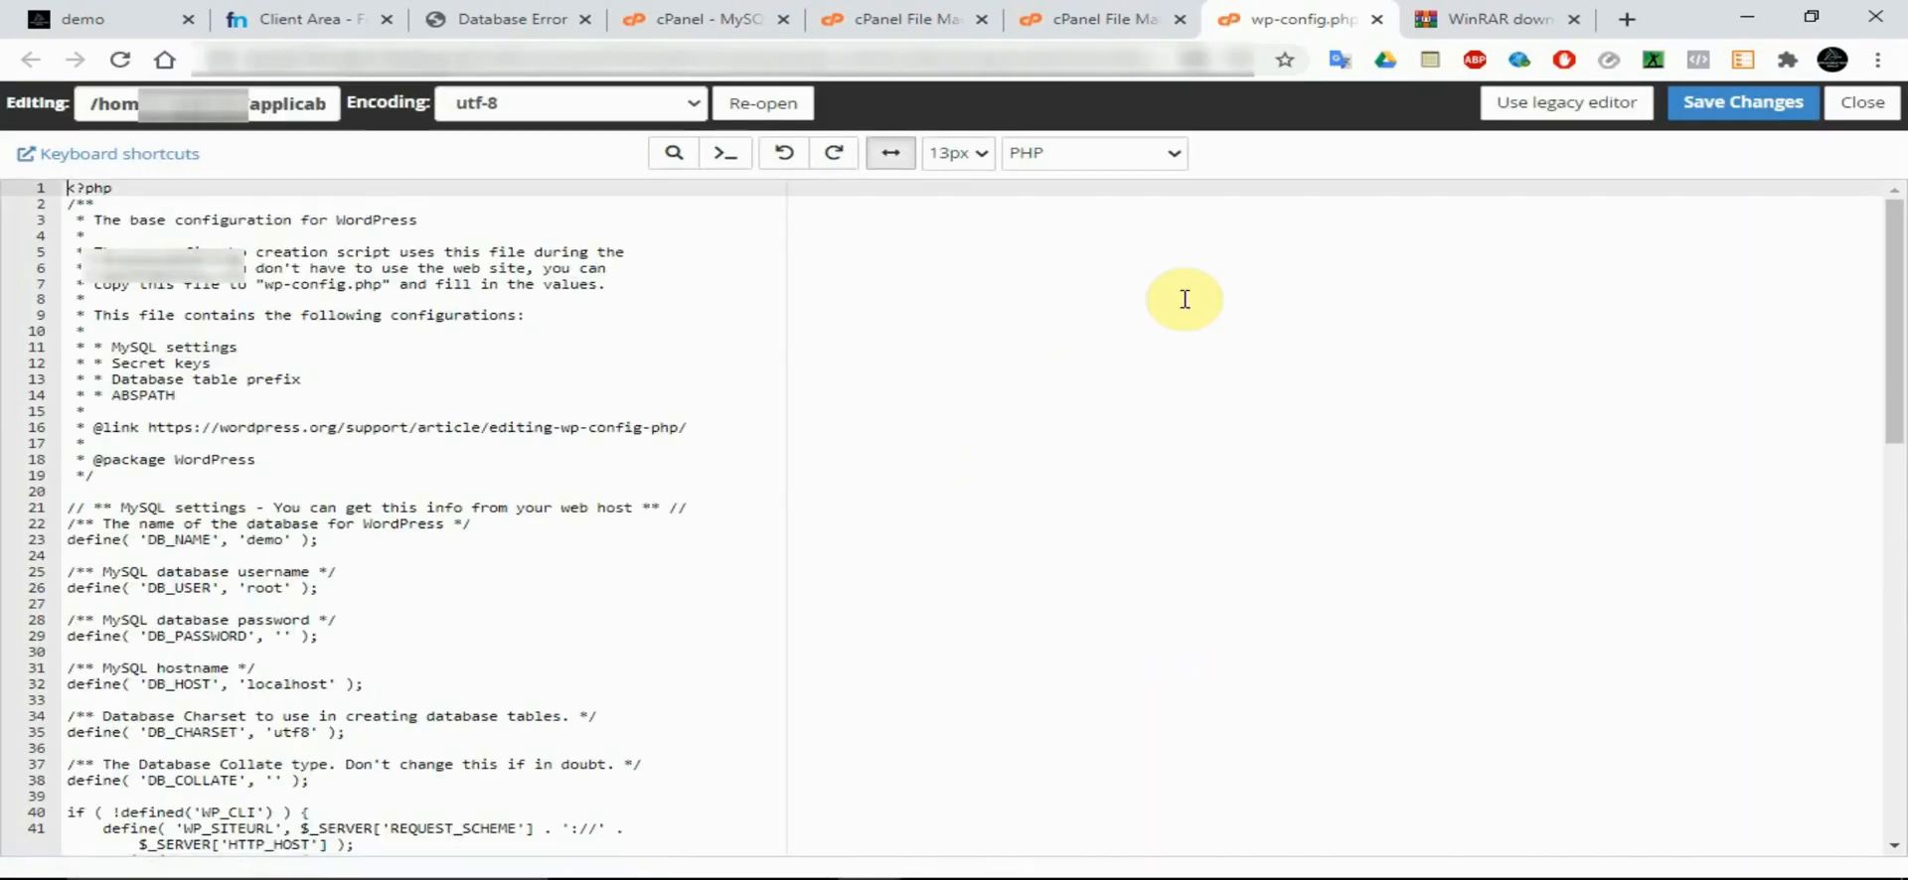
Step: Replace 'root' in DB_USER on line 26 with the hosting account's database username
scroll(1901, 294, down, 3)
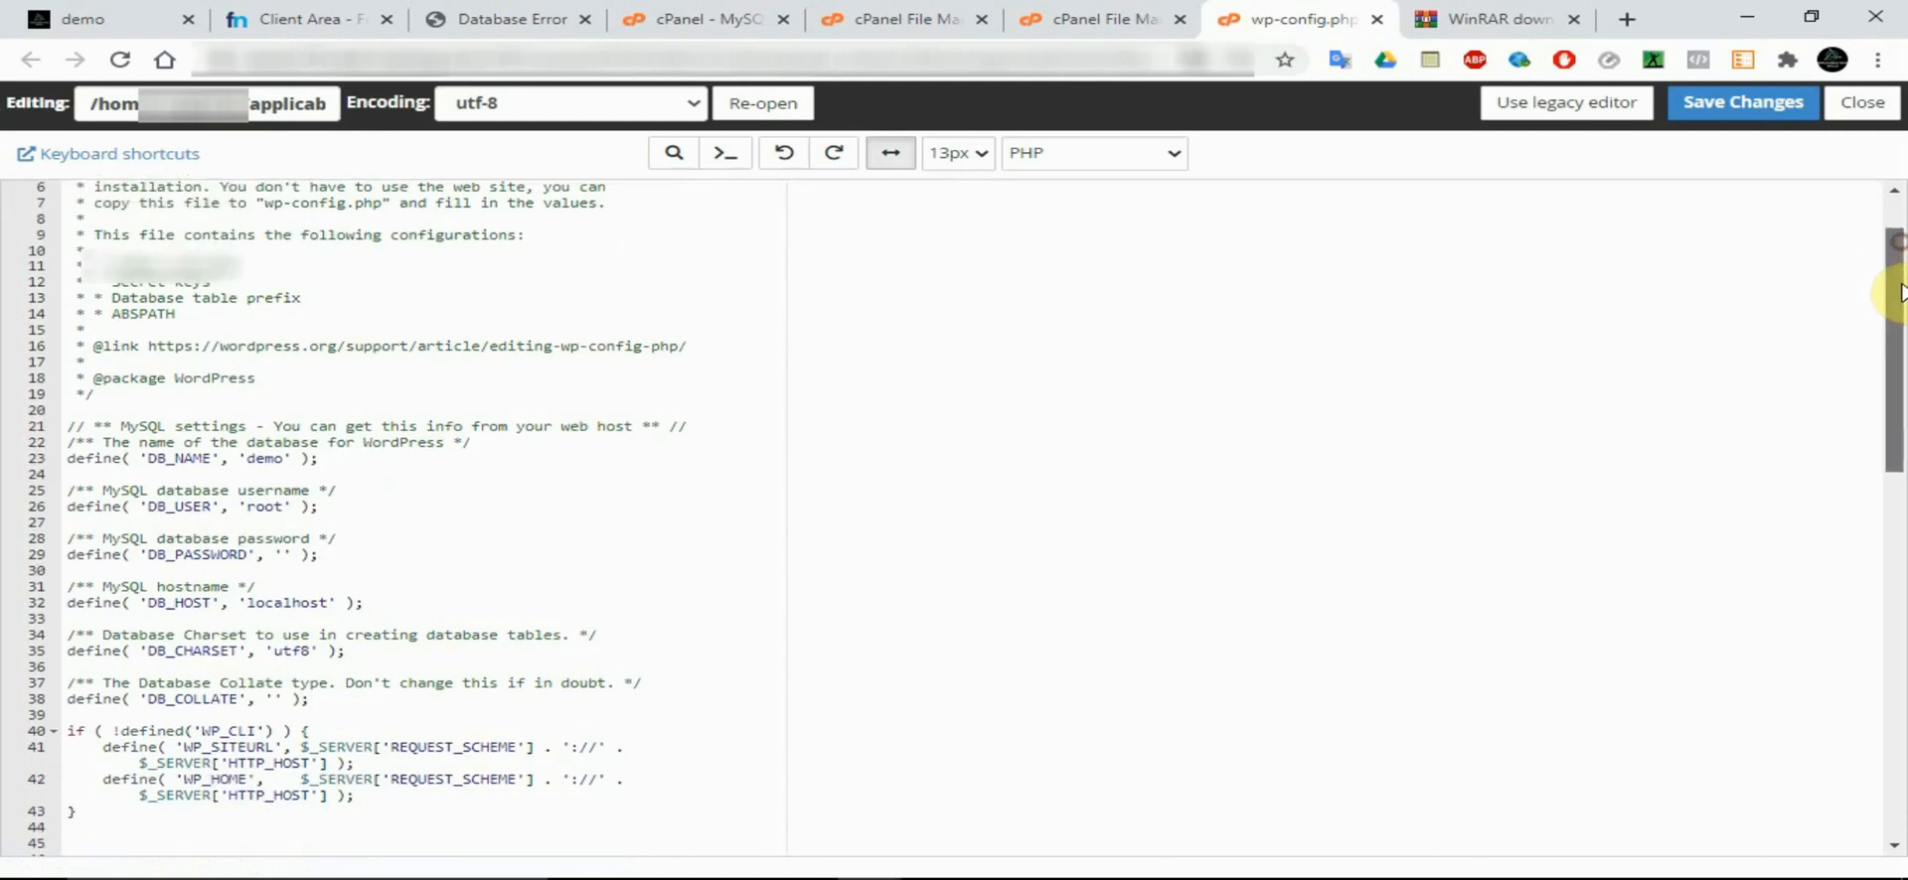
drag(1899, 298, 1902, 338)
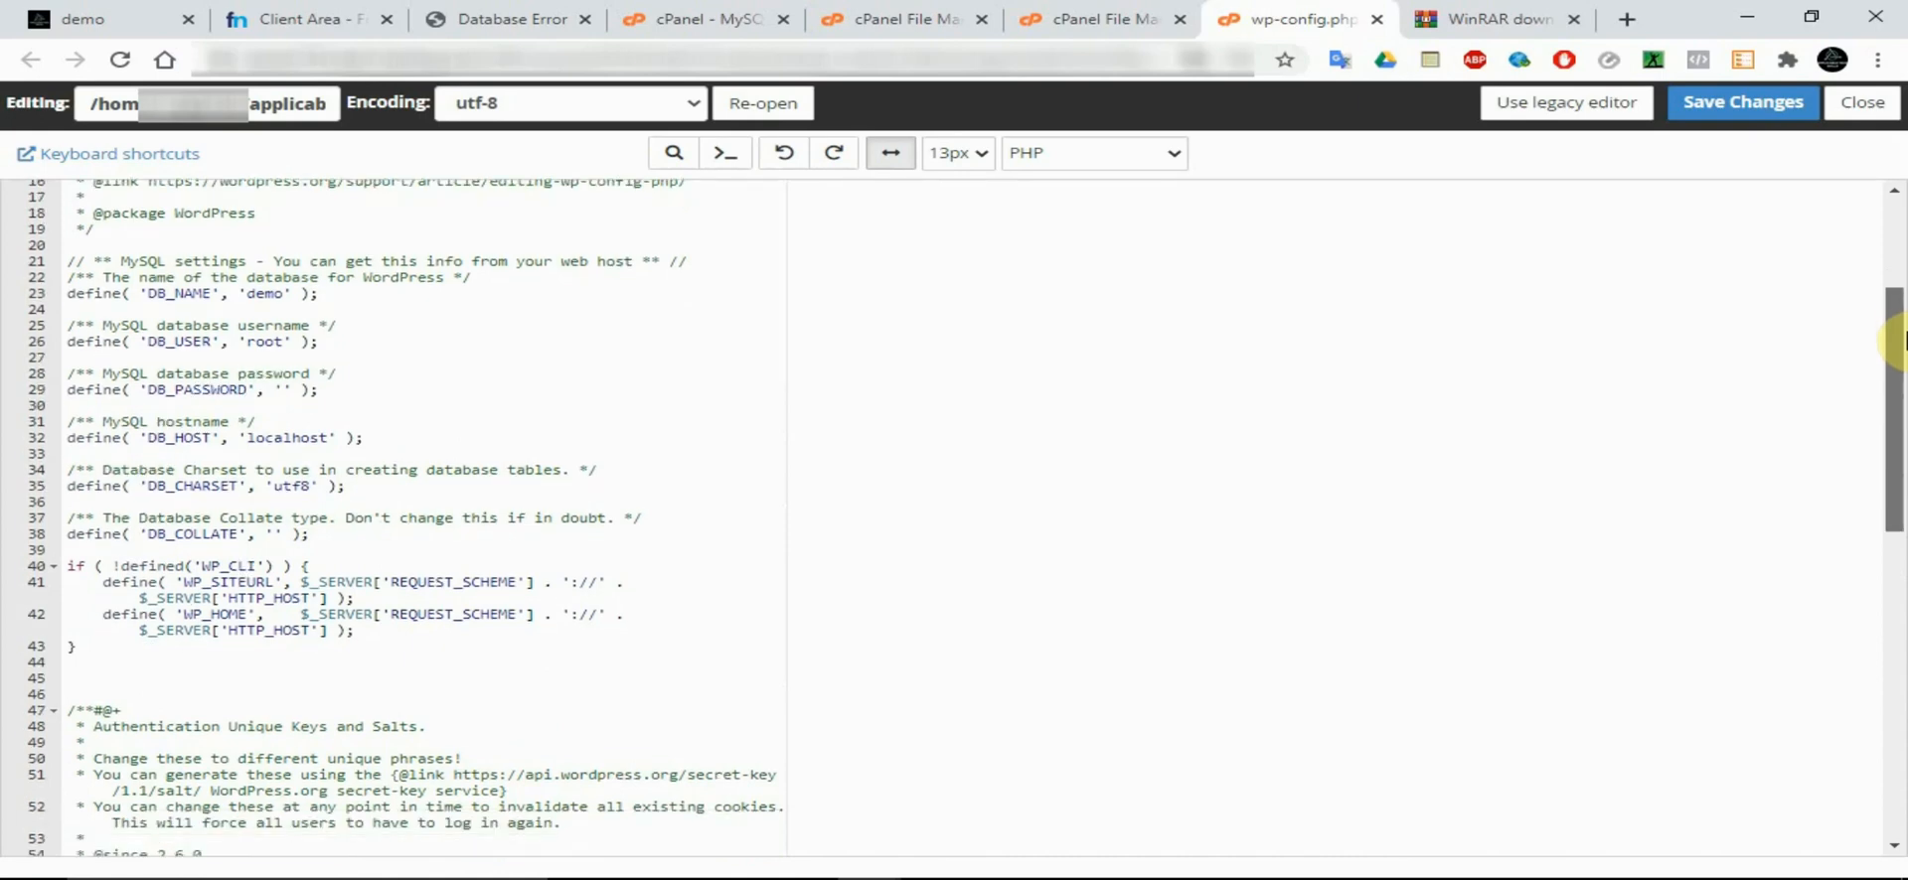
click(260, 341)
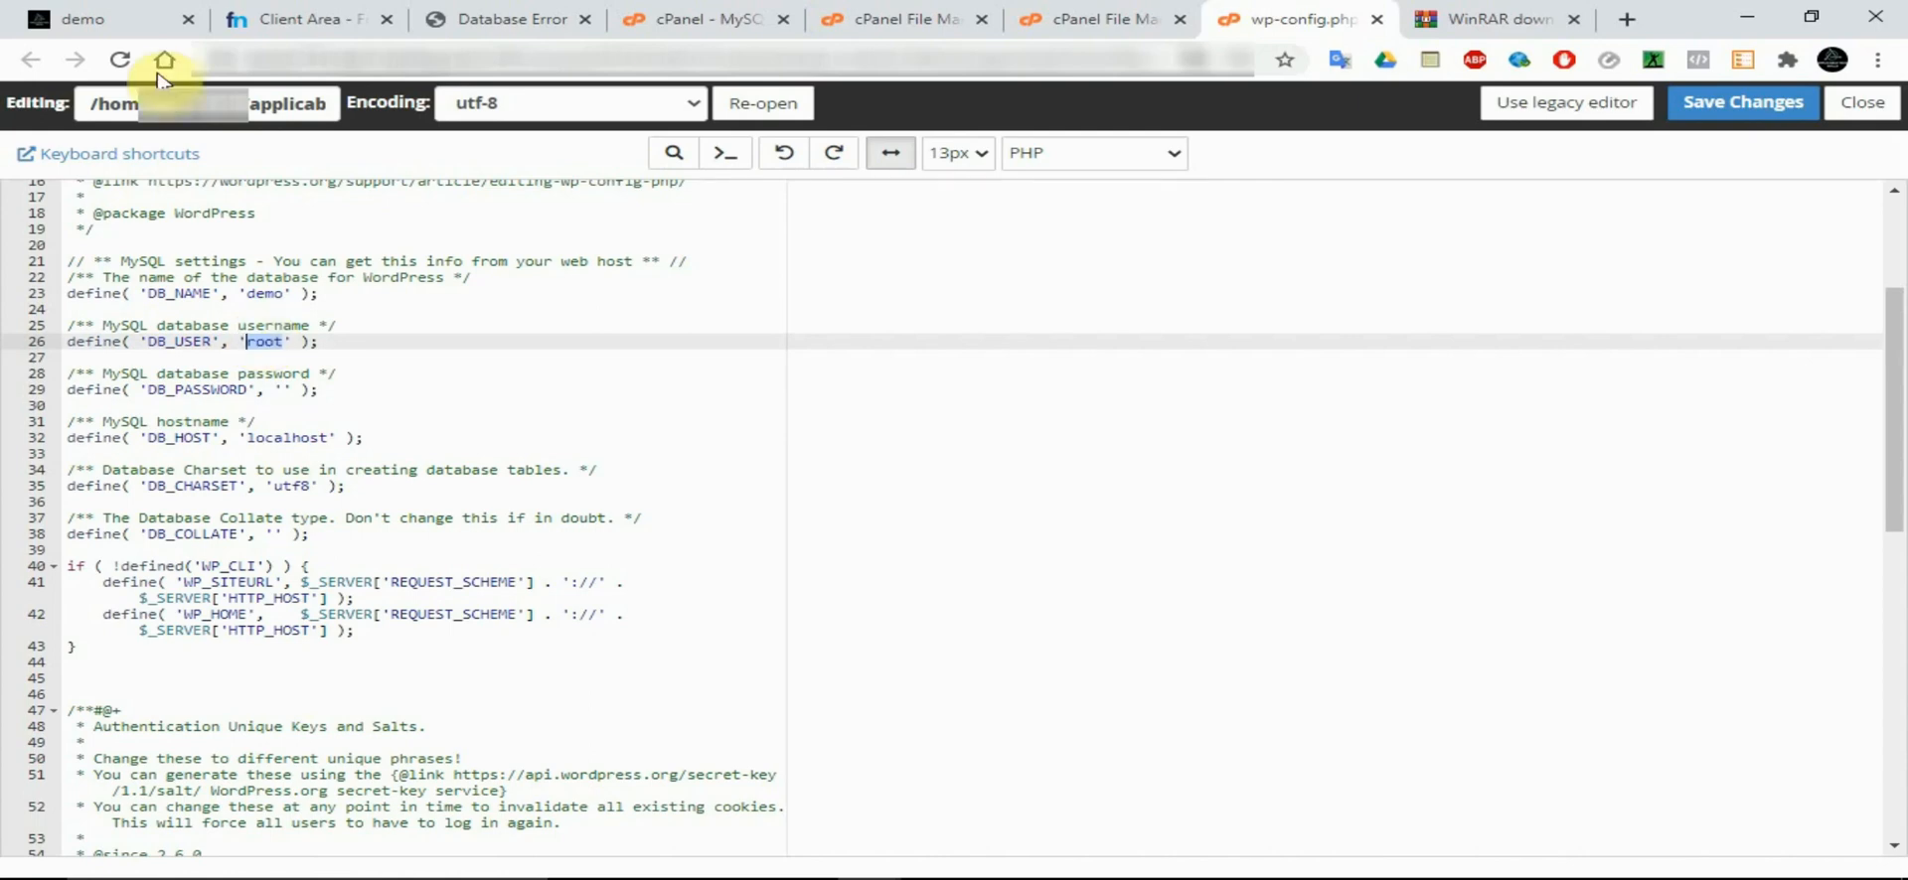
click(149, 28)
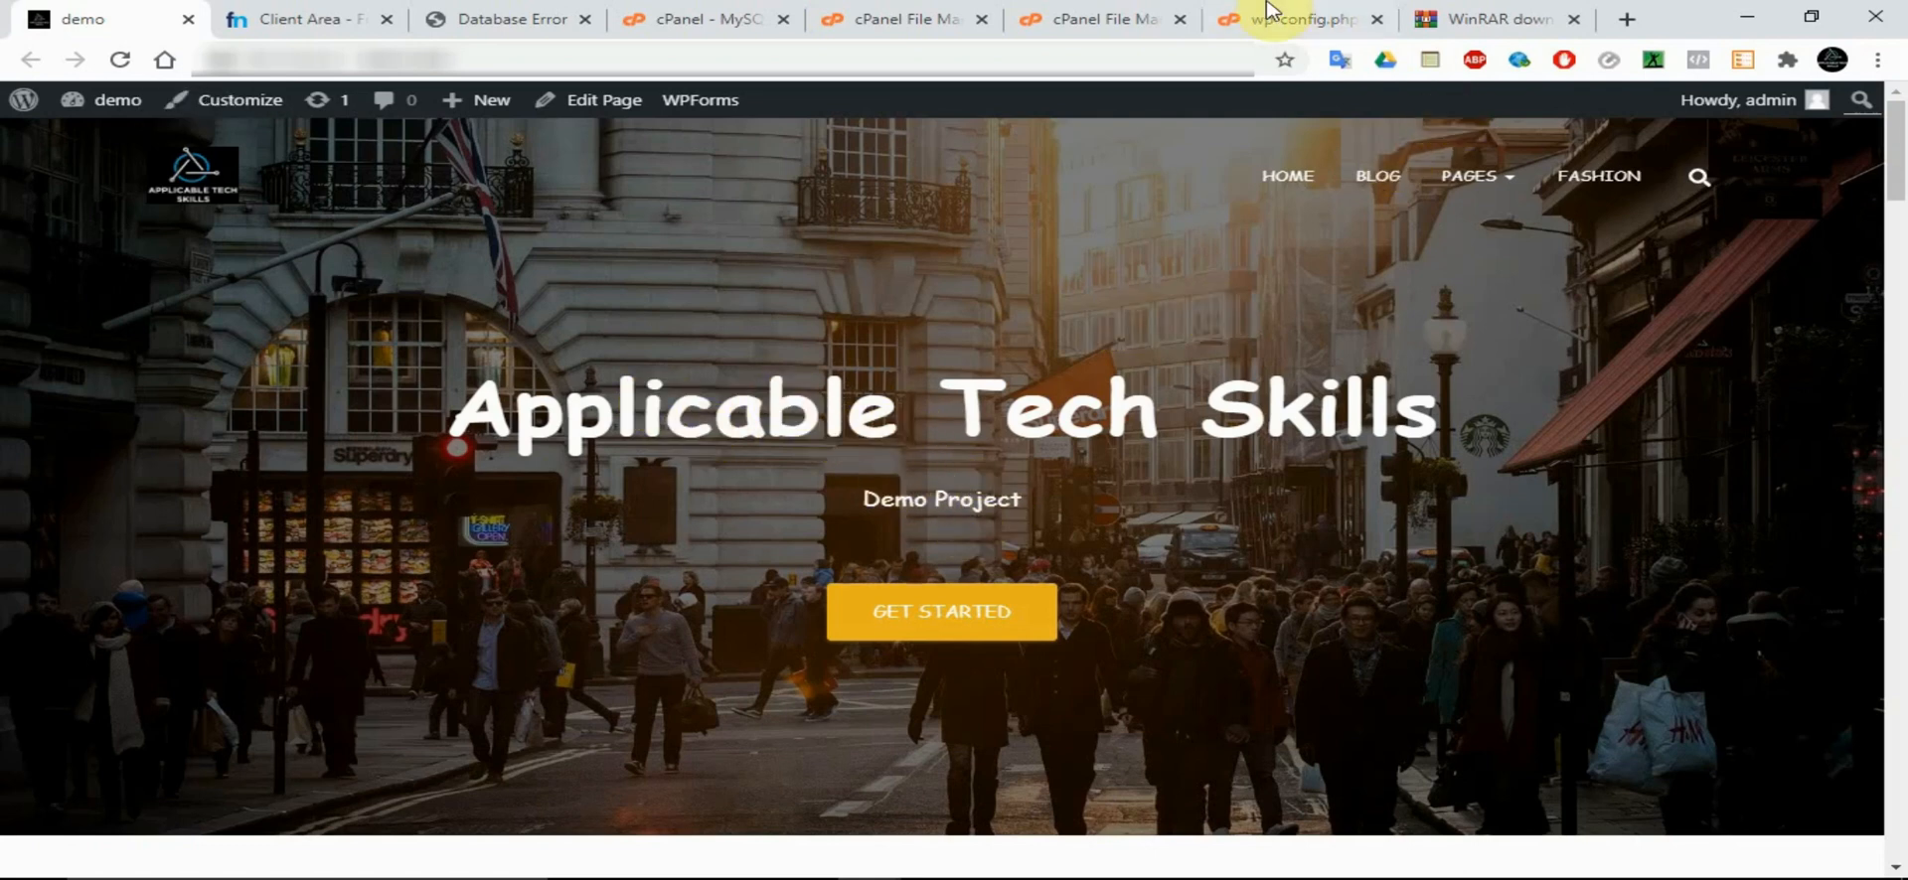
click(1260, 14)
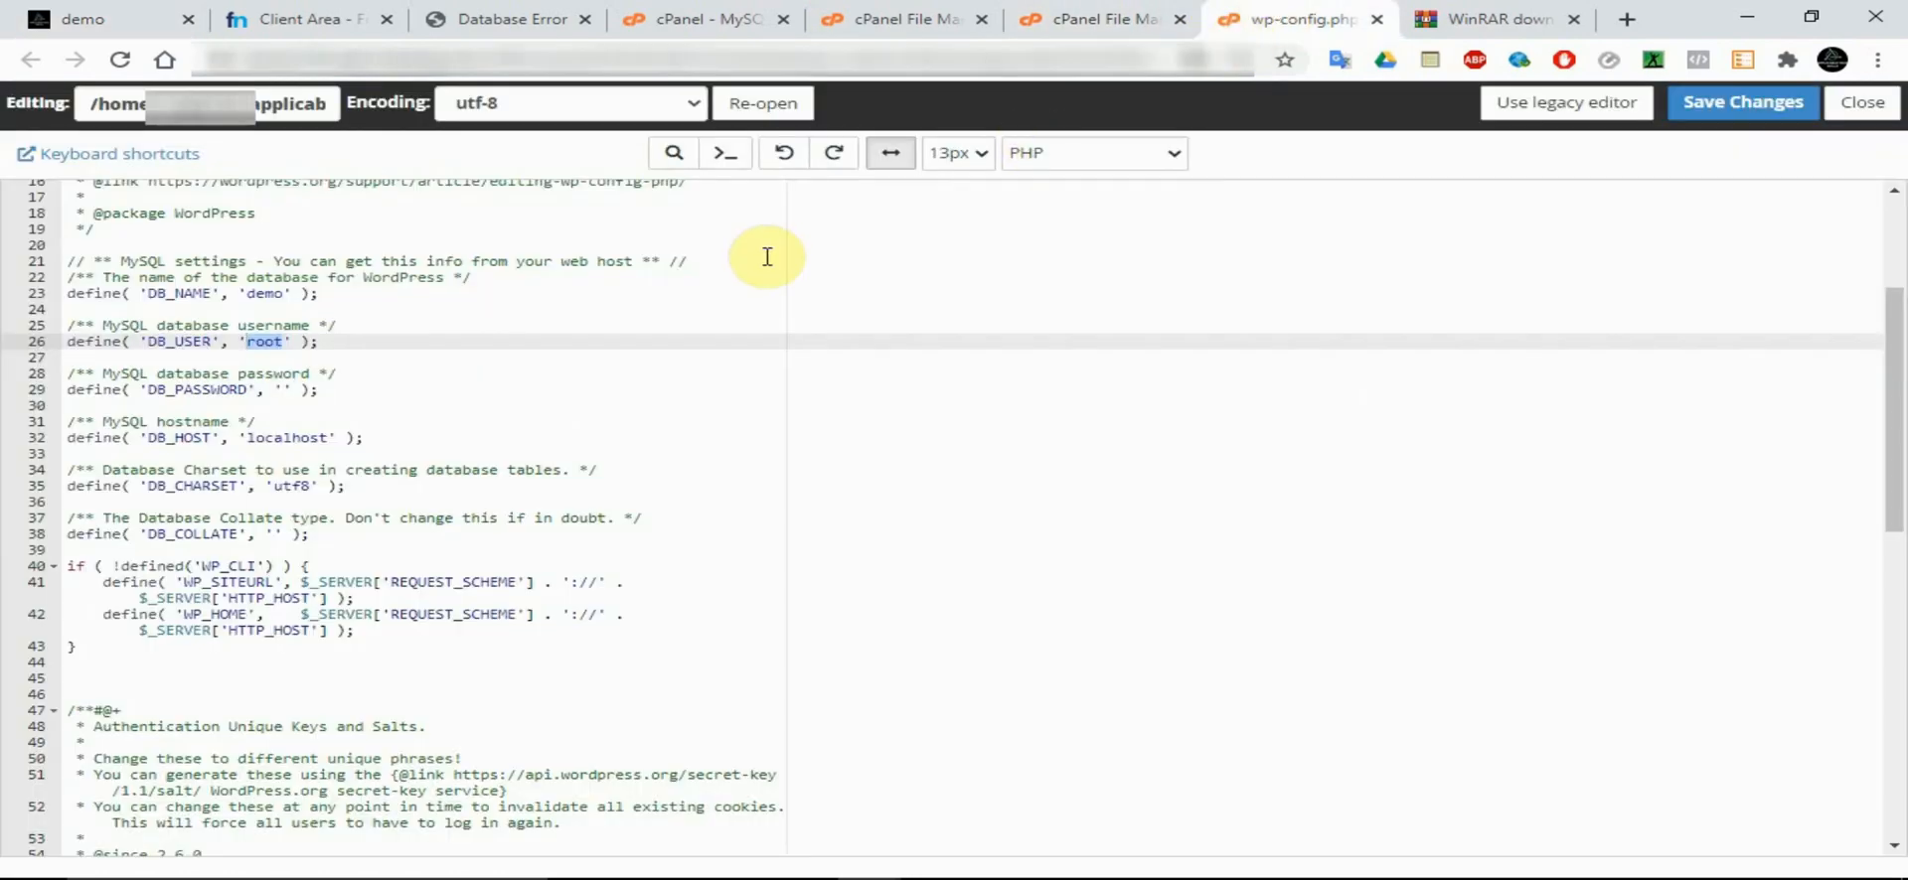
key(ctrl+v)
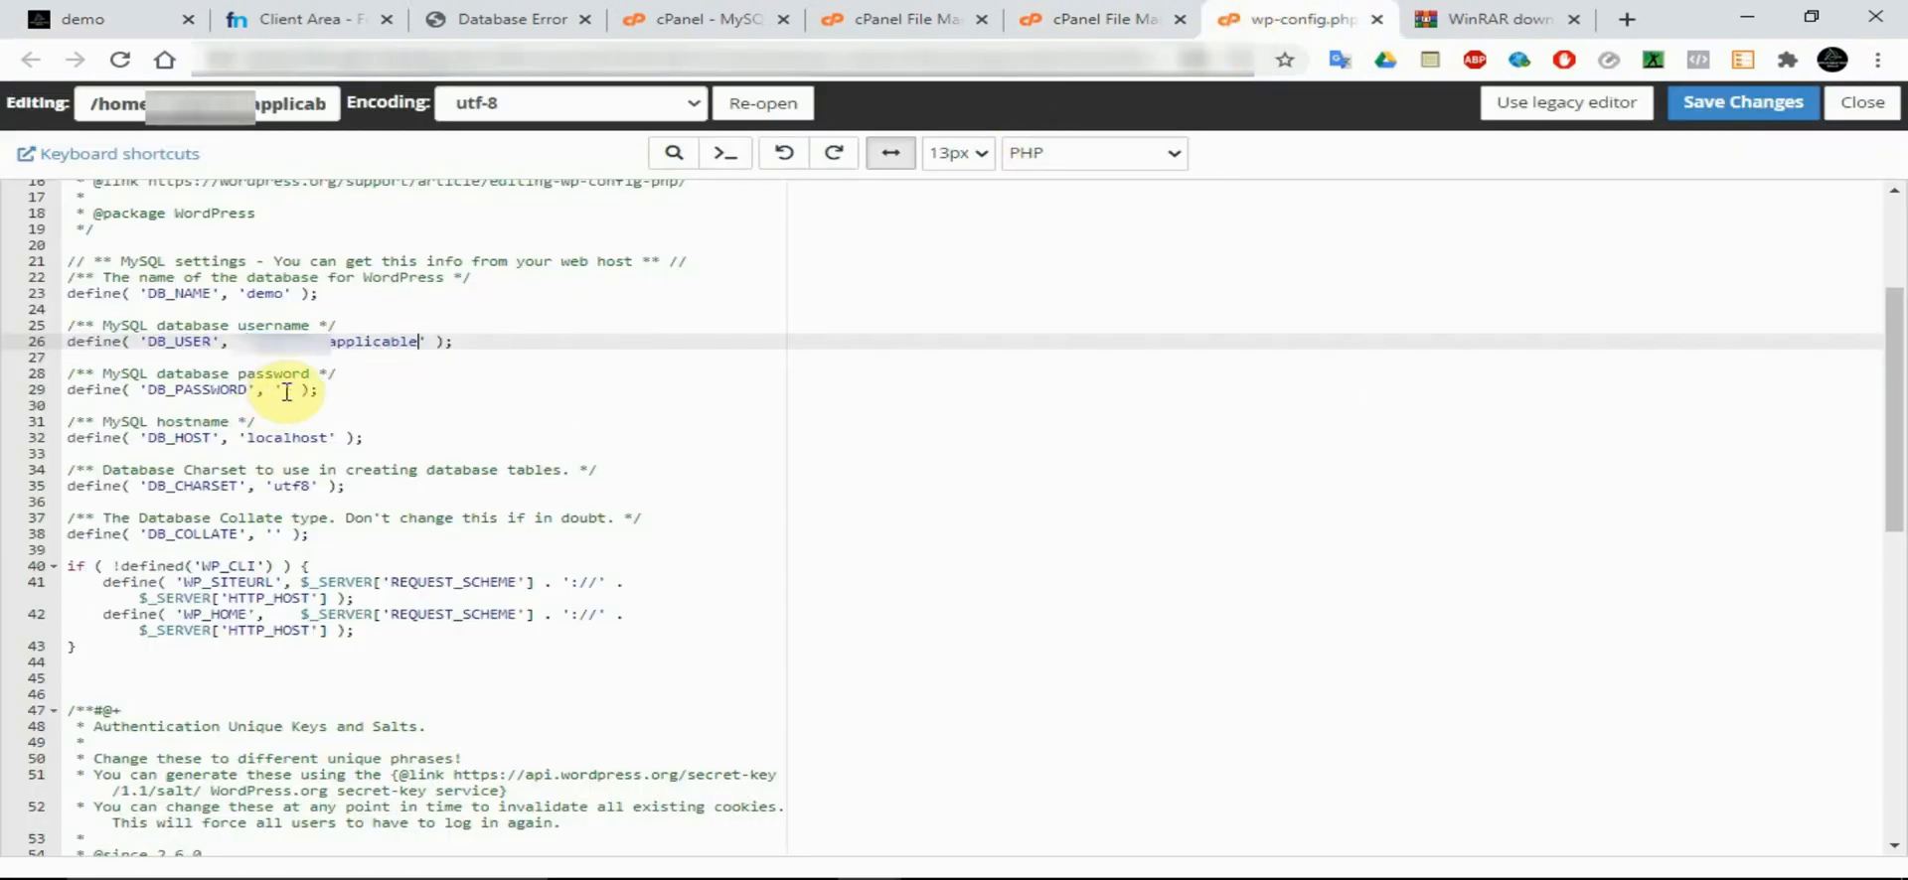
Step: Replace 'demo' in DB_NAME on line 23 with the hosting database name
click(275, 293)
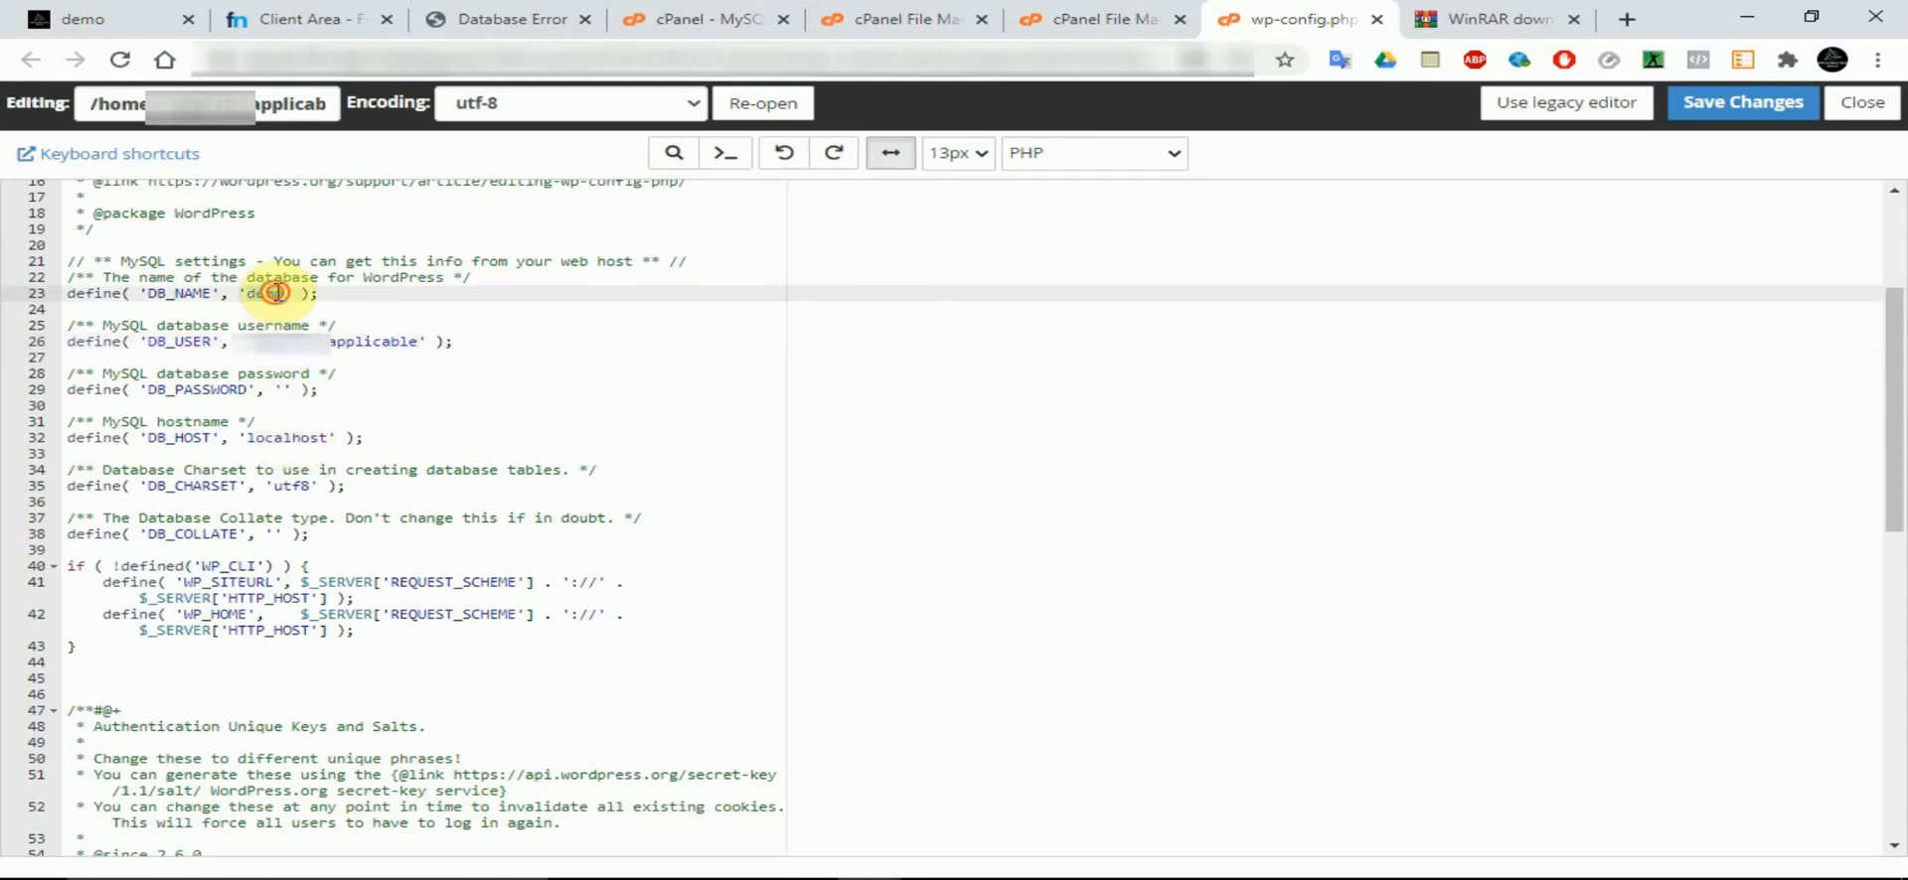
double_click(278, 293)
key(ctrl+v)
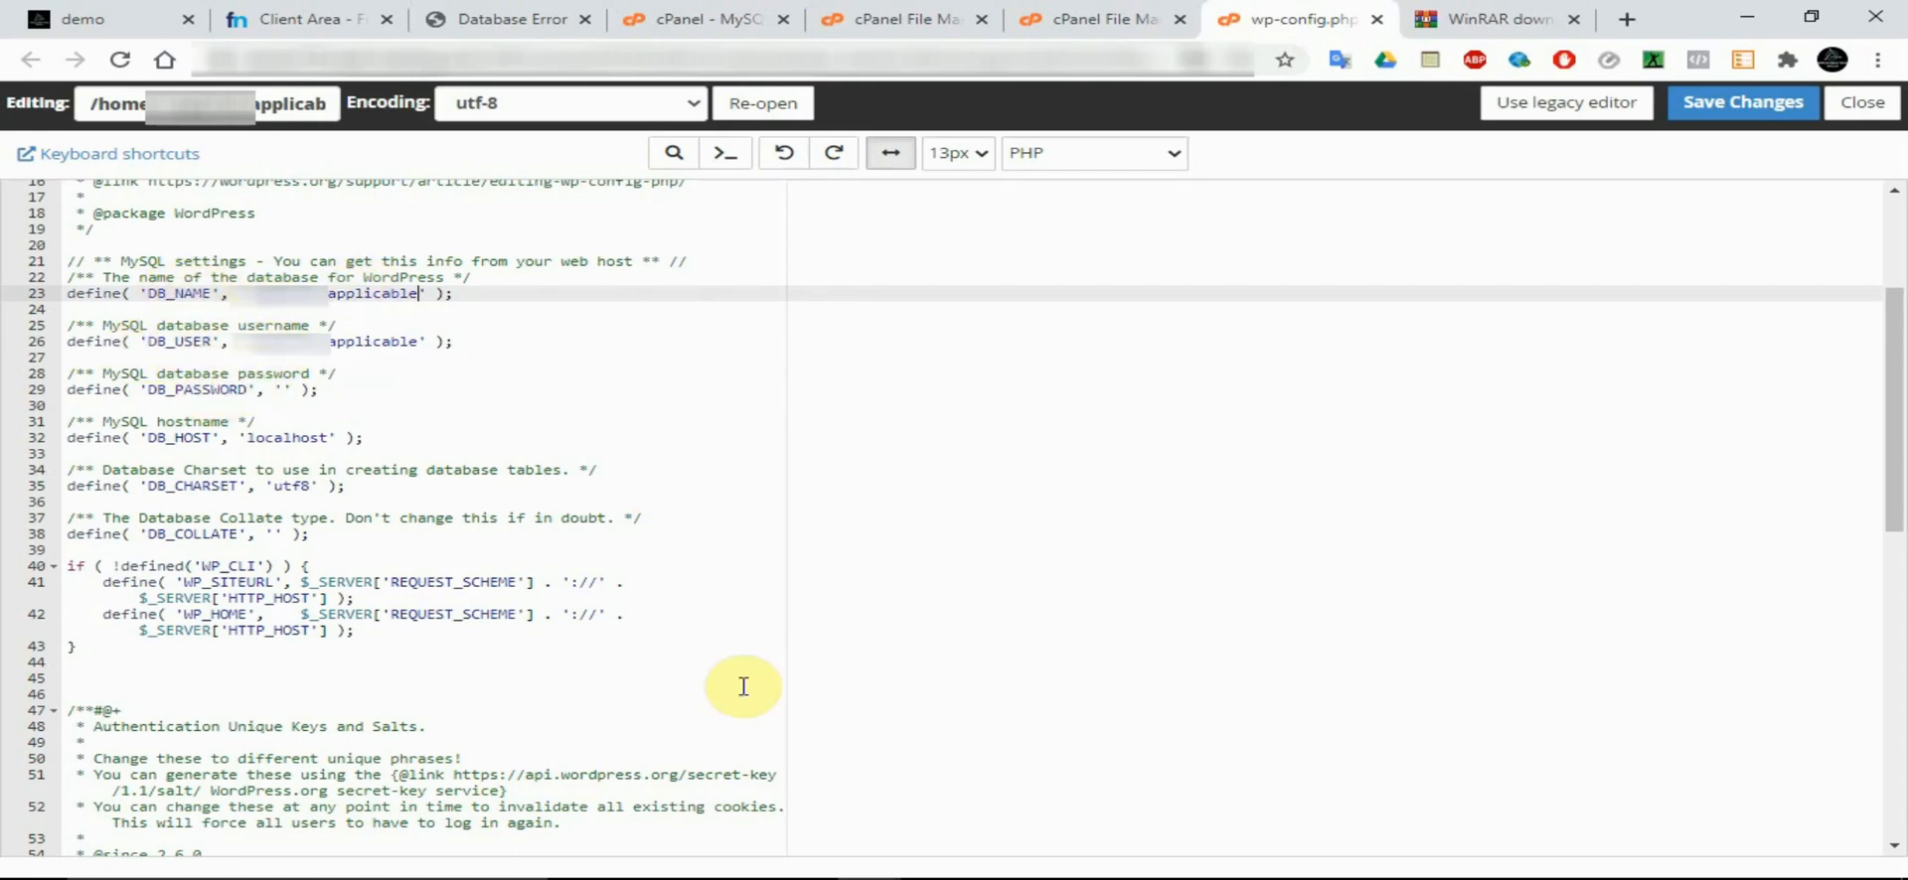
Step: Copy the database password from the notes into the DB_PASSWORD quotes on line 29
mouse_move(868, 863)
click(952, 874)
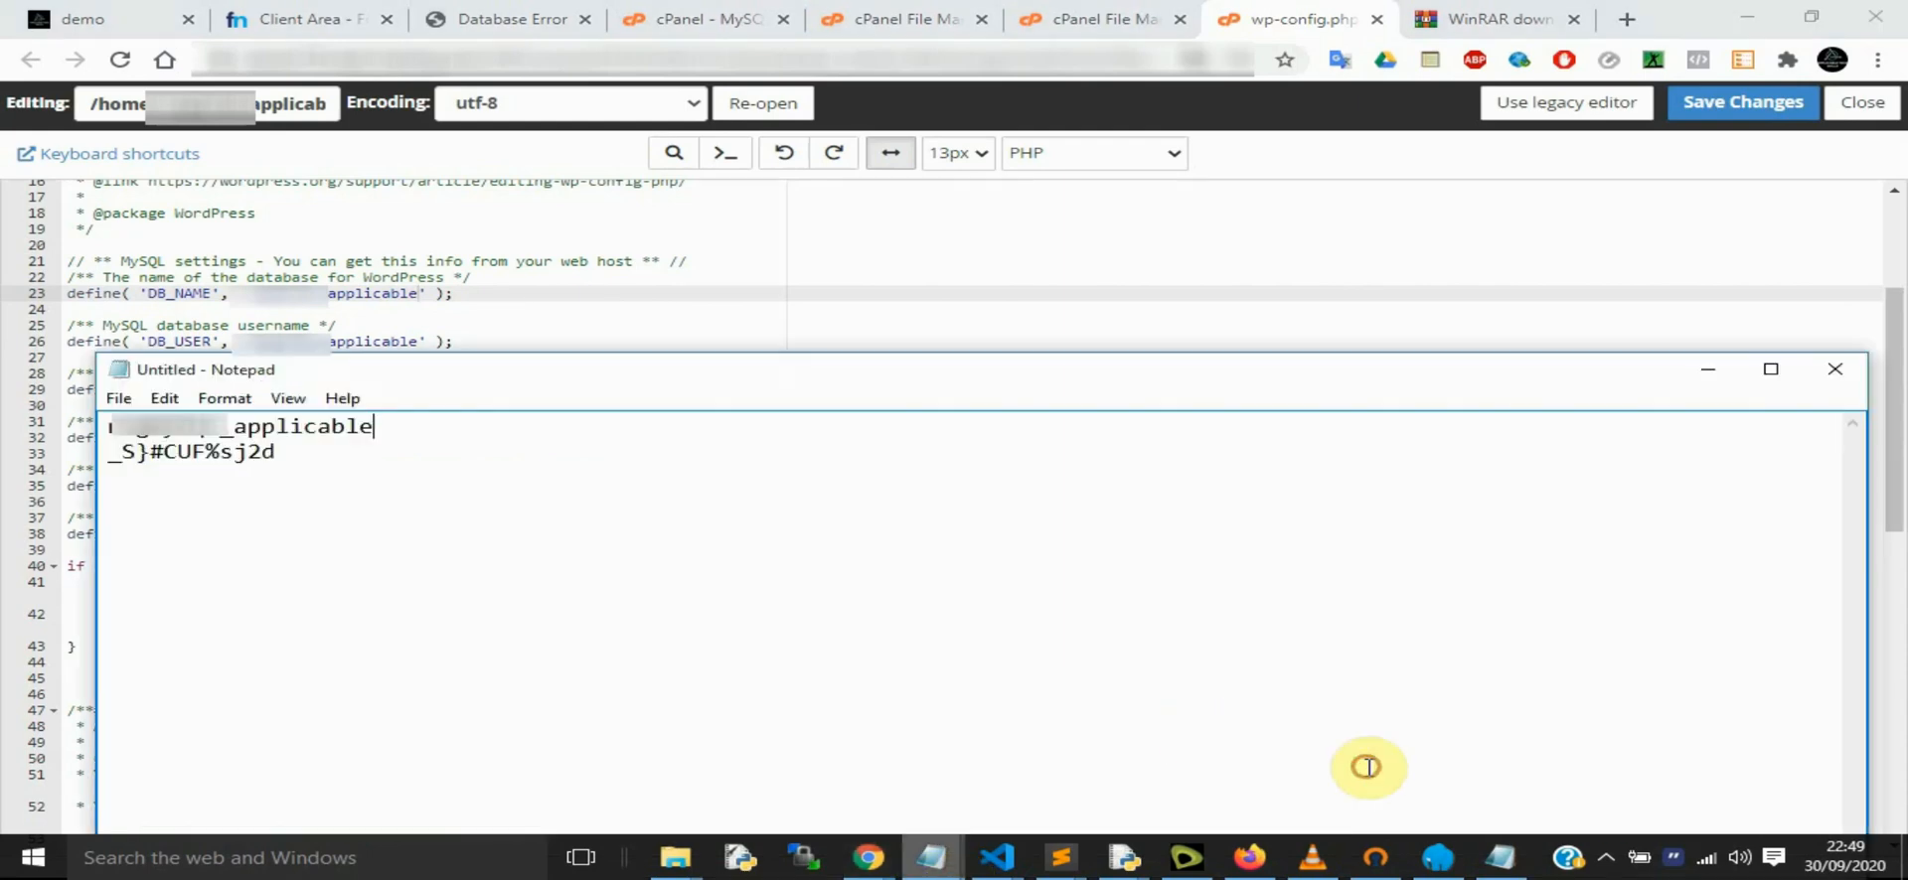
drag(298, 451, 144, 451)
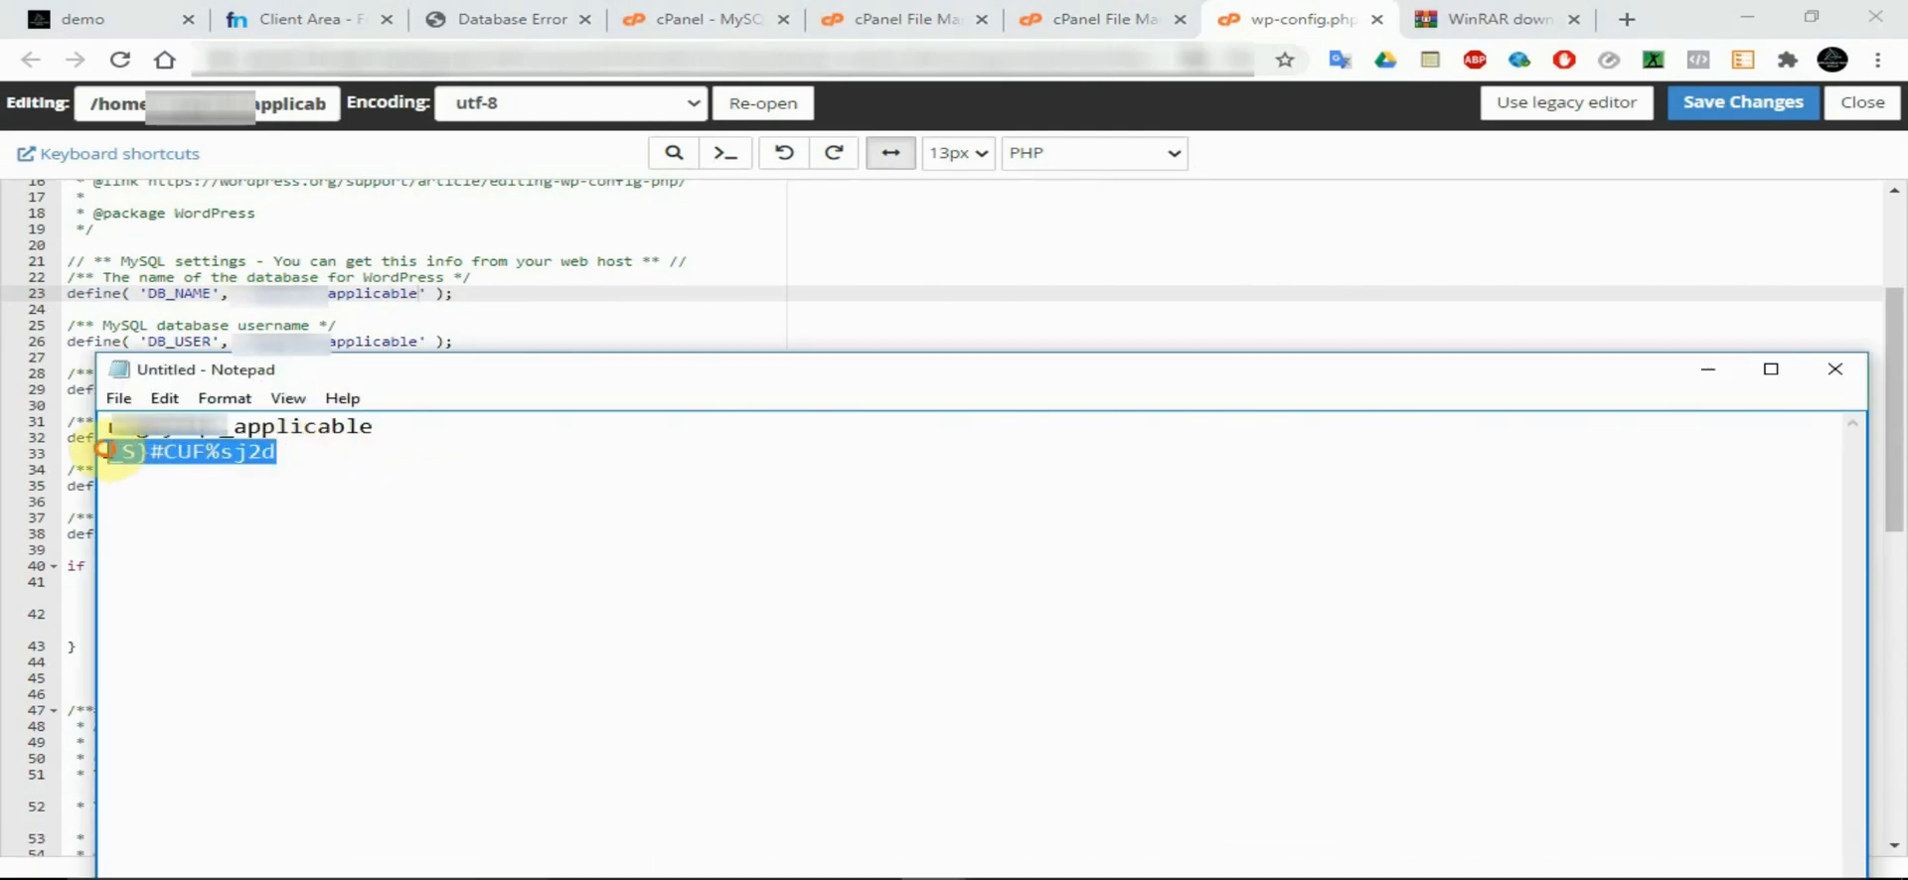
click(476, 262)
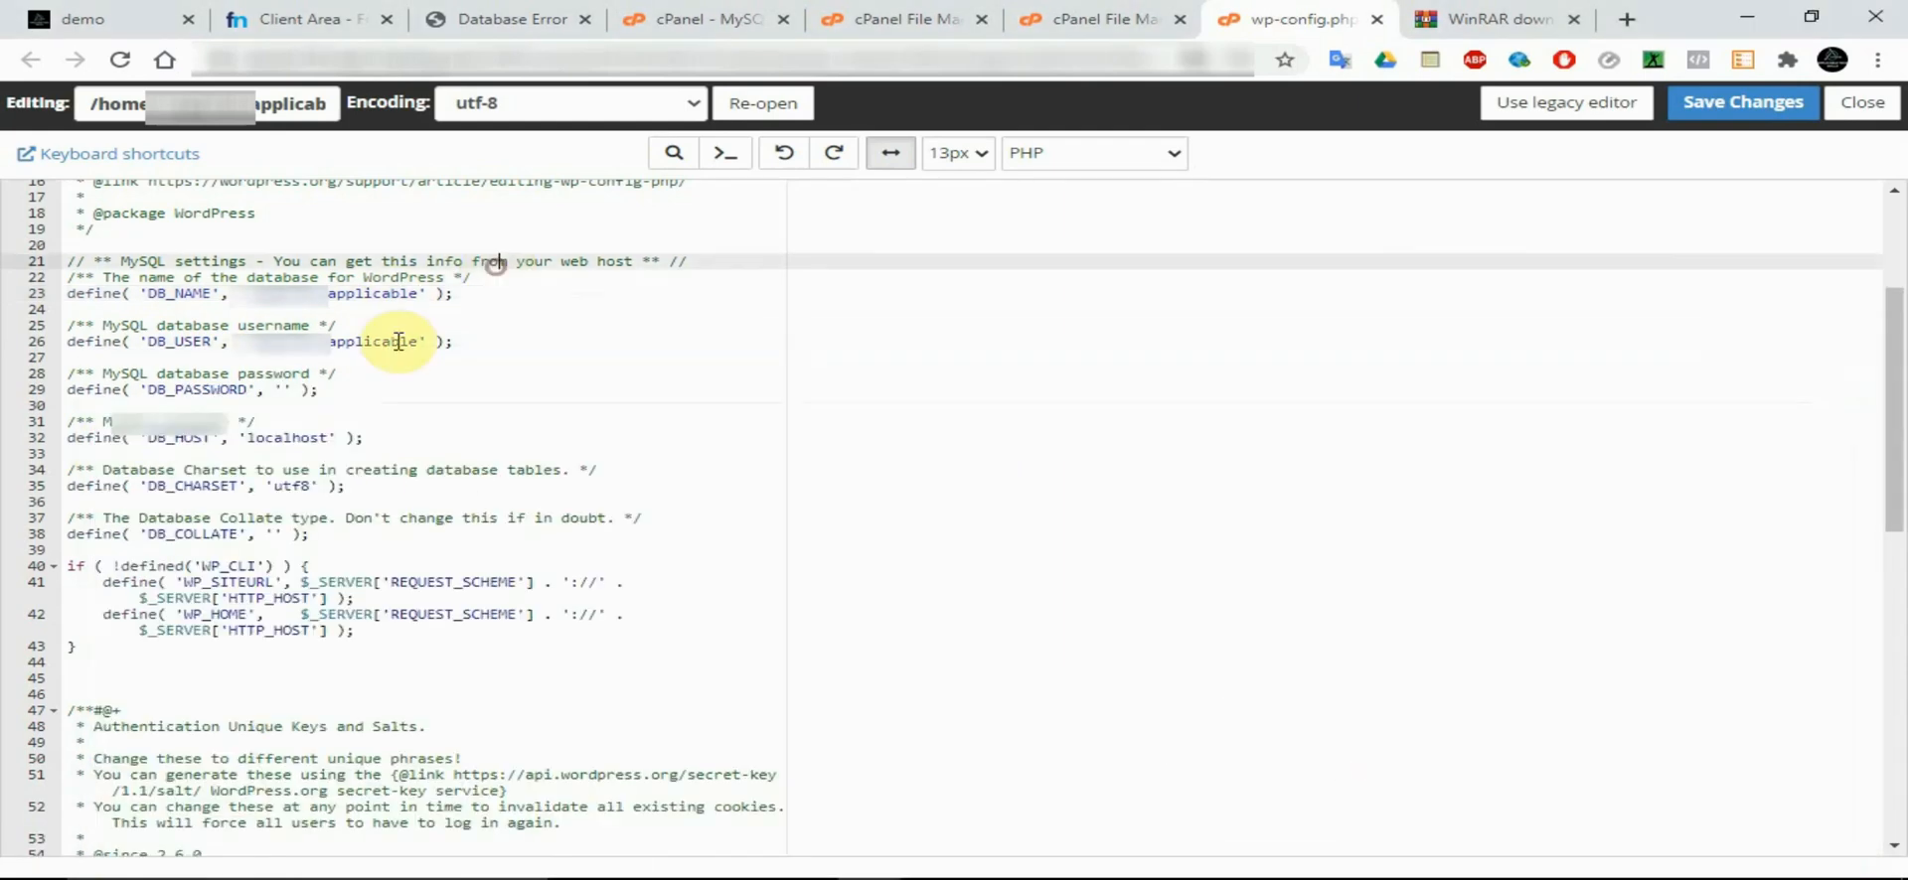
click(285, 391)
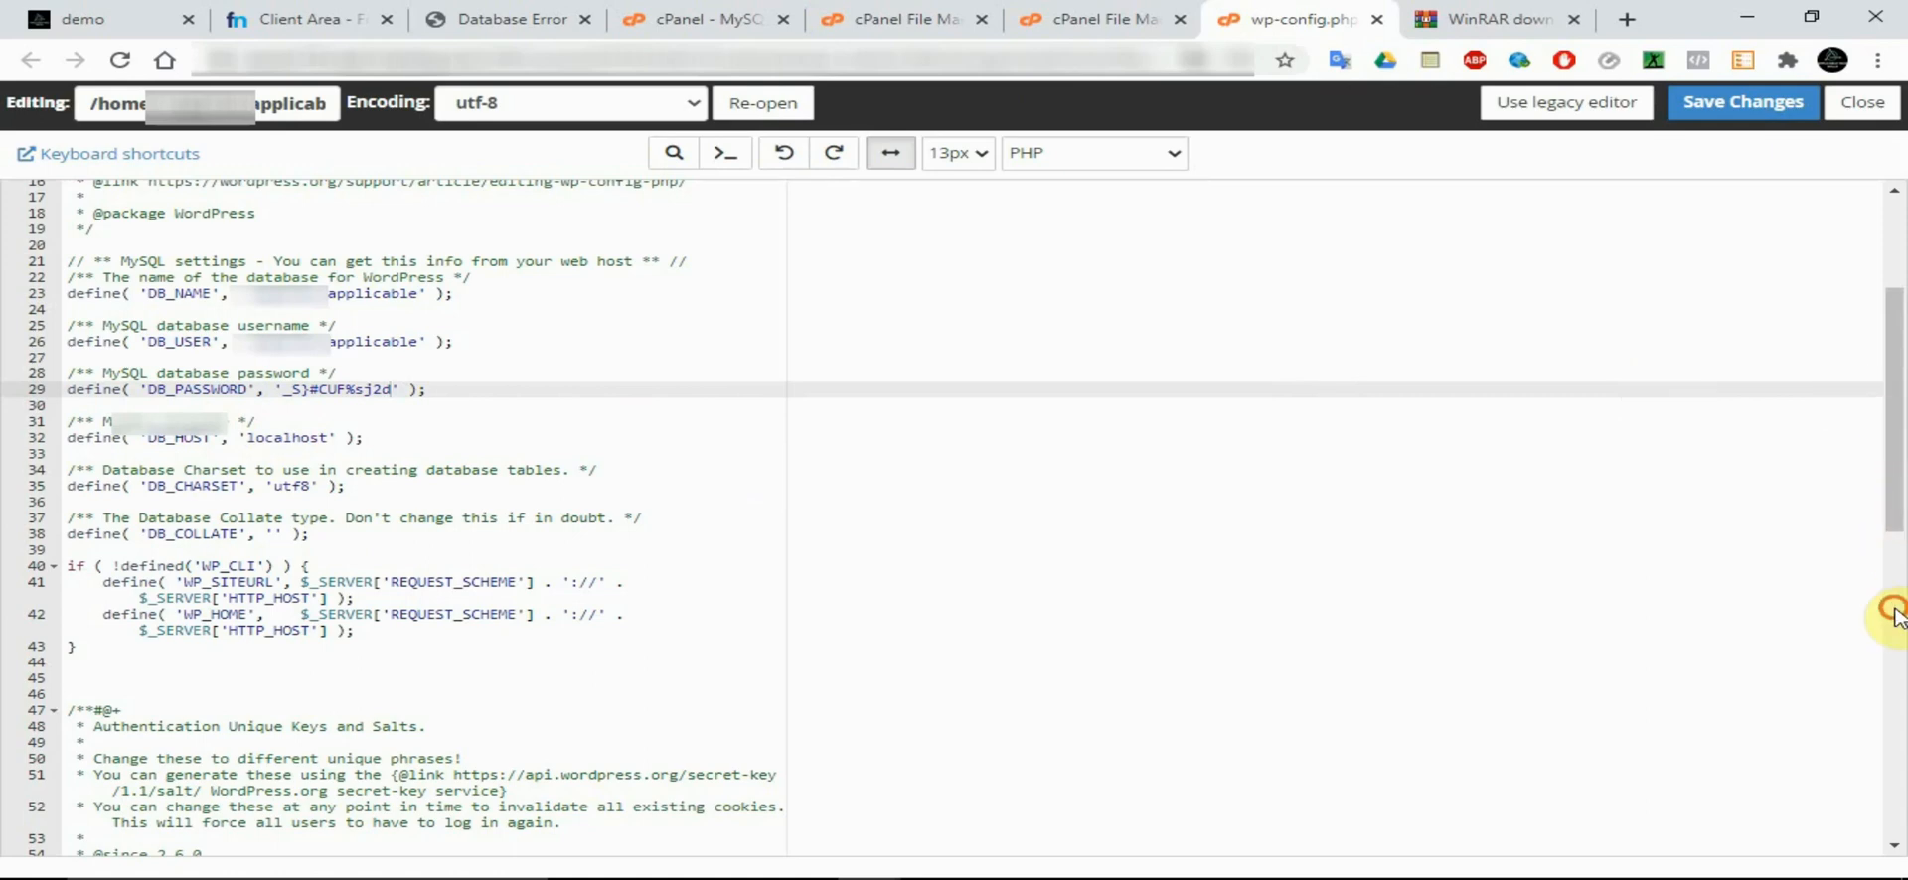
Step: Save the edited wp-config.php with Save Changes
scroll(1892, 613, down, 10)
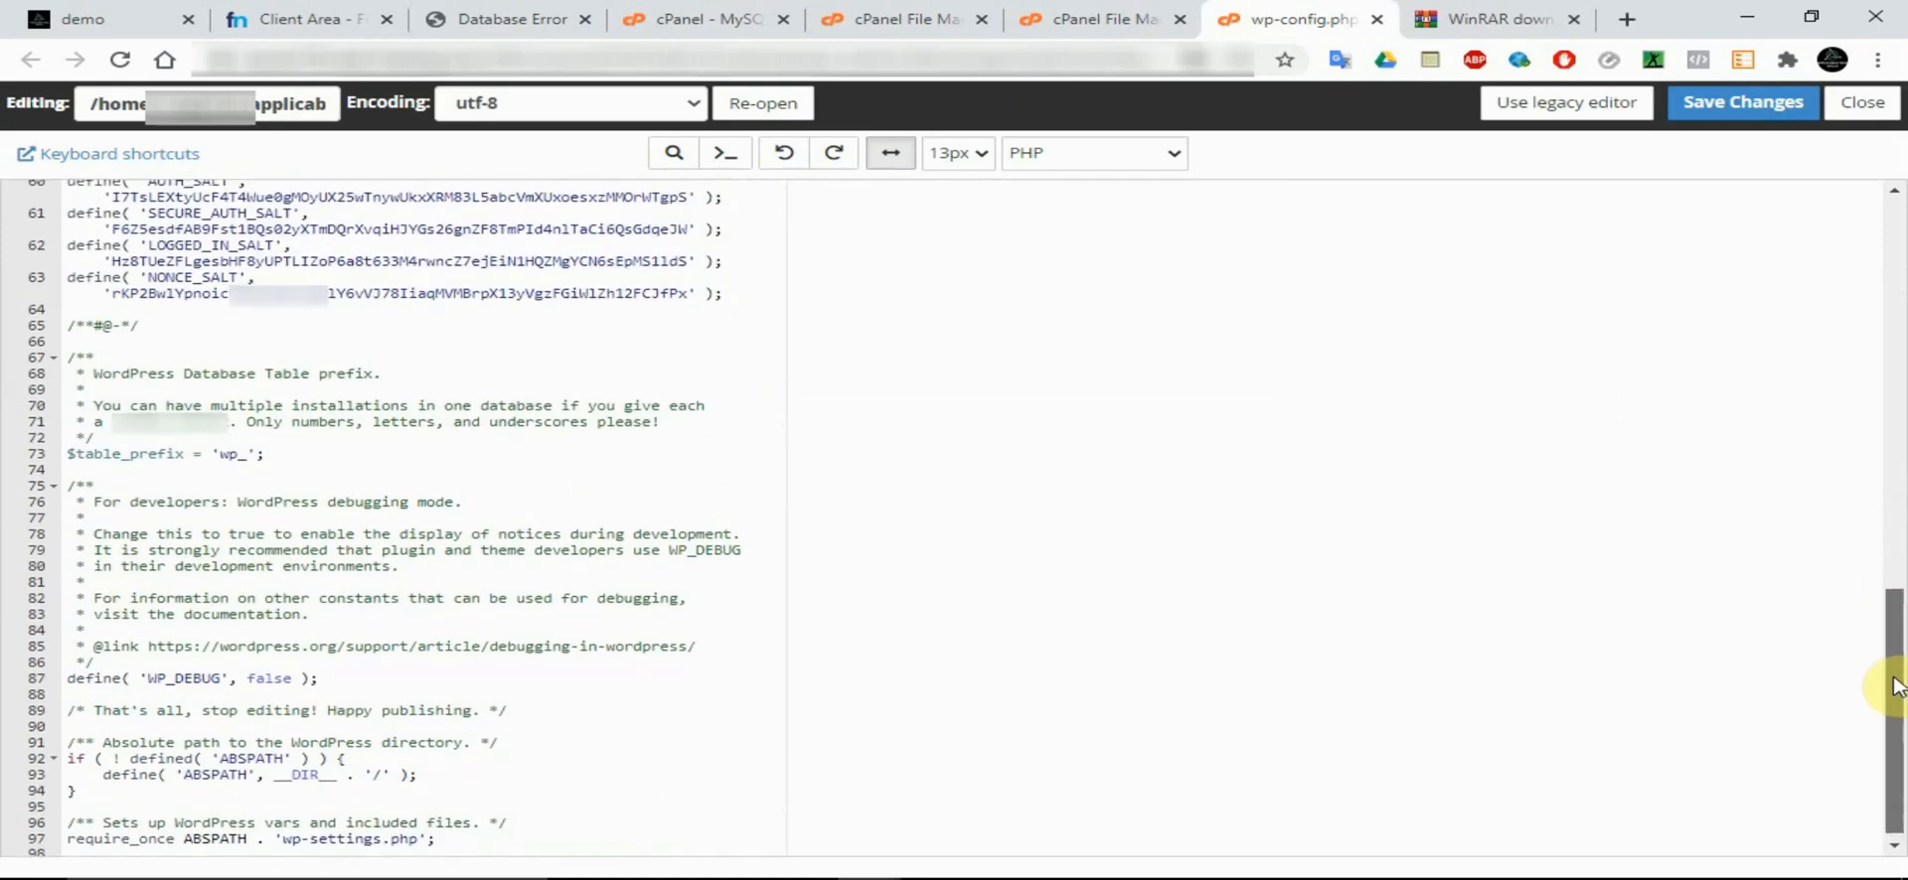
scroll(1893, 685, up, 13)
click(1768, 110)
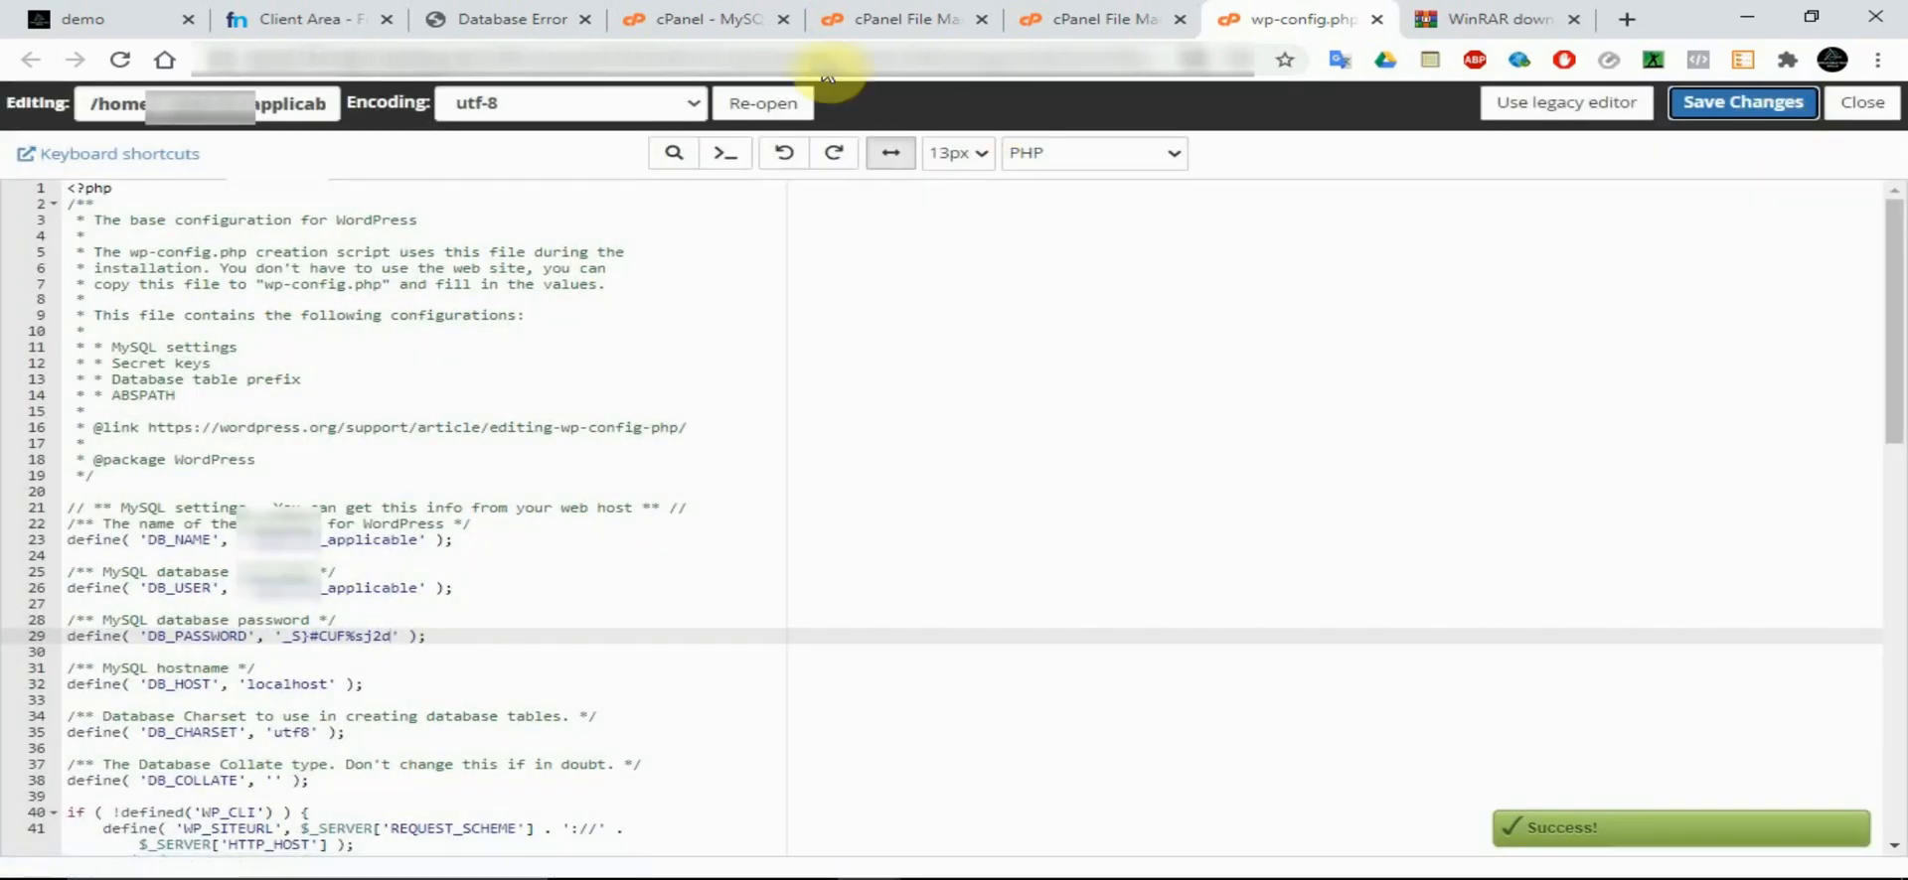
click(511, 18)
Step: Reload the live site to confirm it reaches install.php, then return to the demo.test tab
click(124, 61)
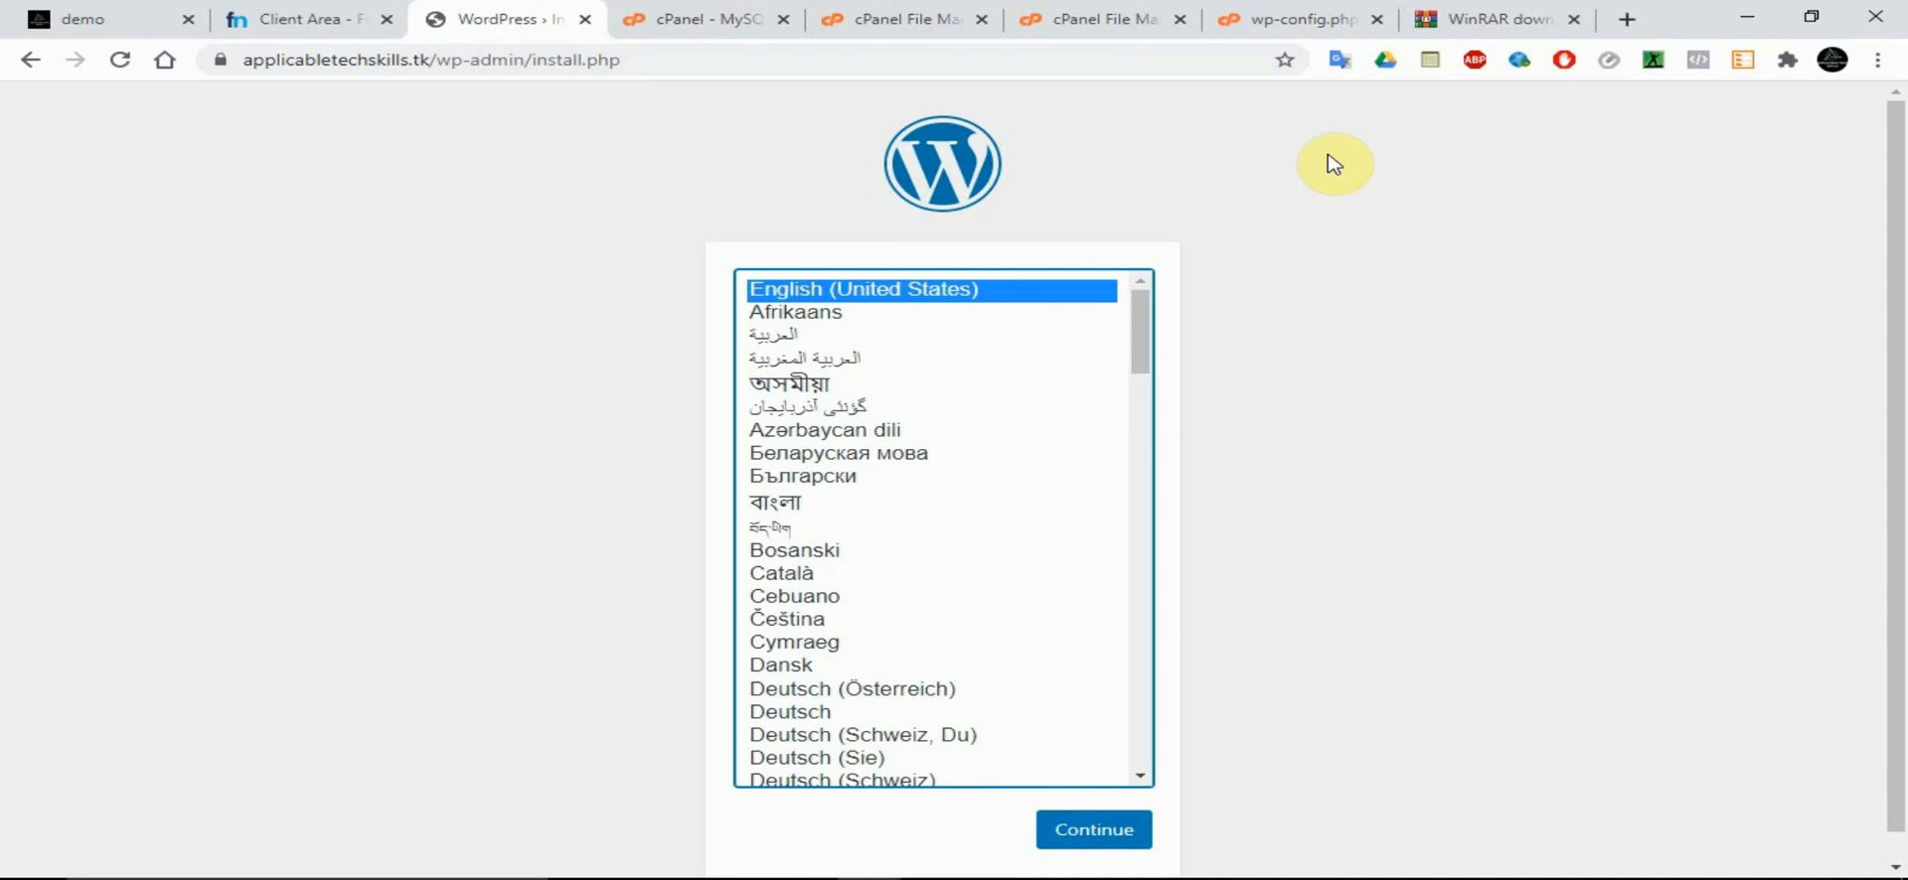
click(75, 19)
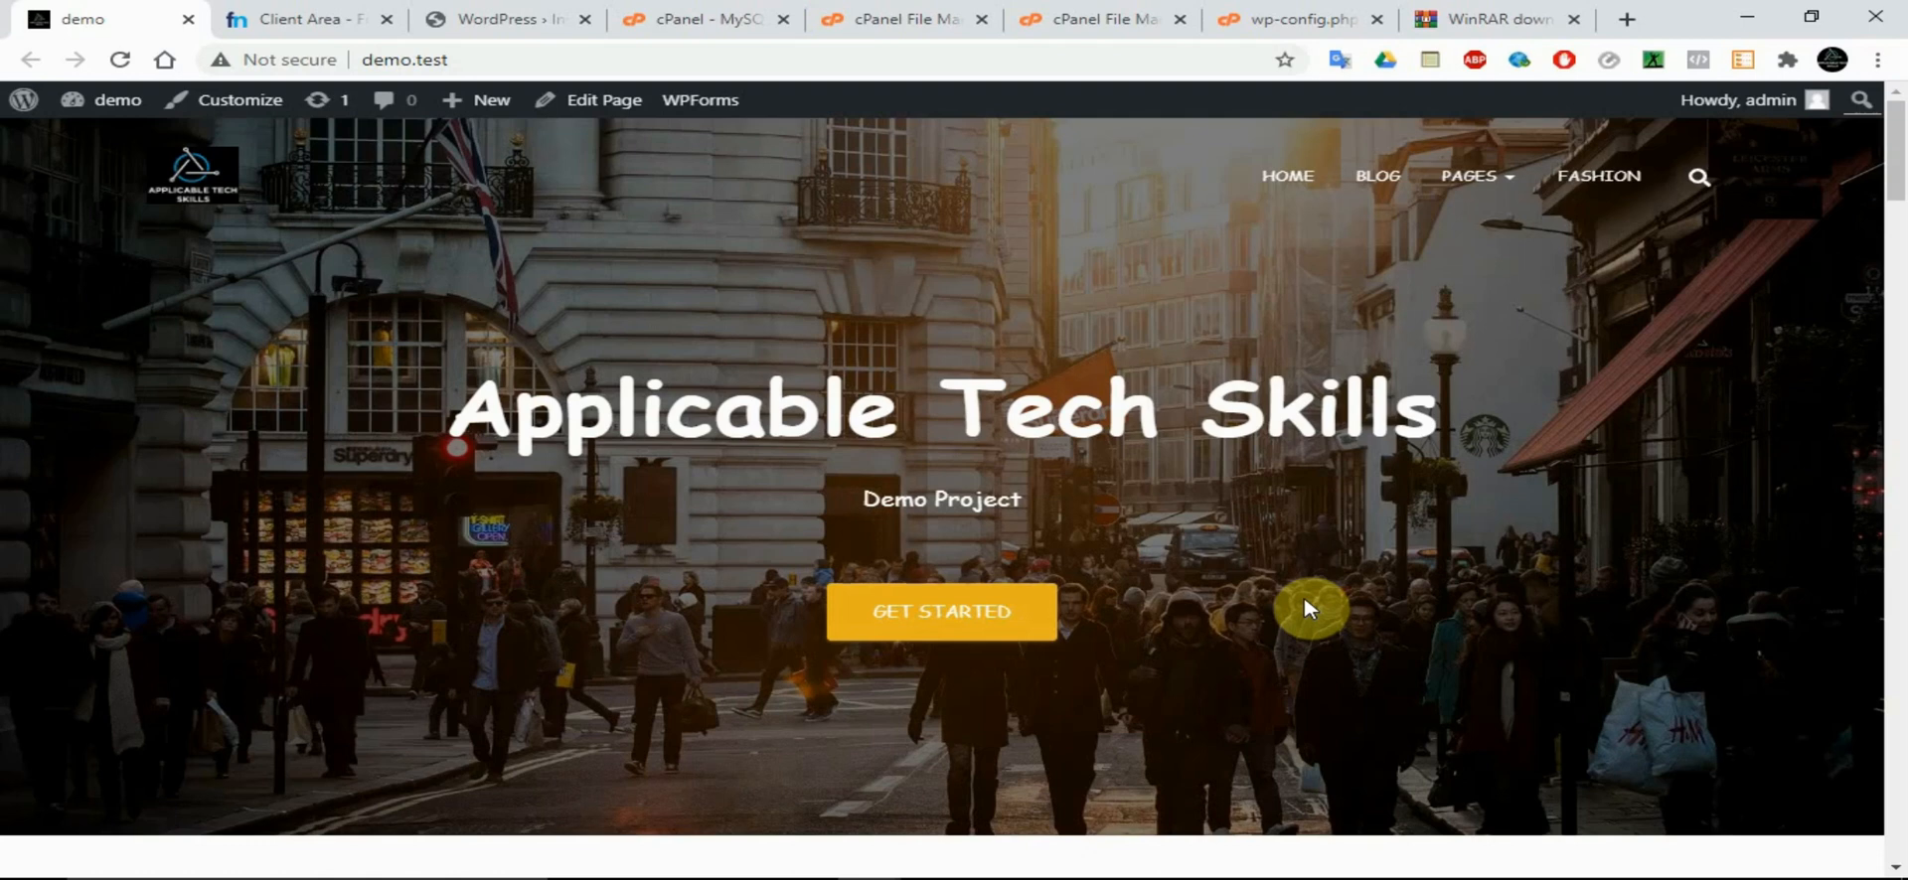
Step: Launch HeidiSQL from Laragon's Database button, showing the Laragon localhost:3306 session
mouse_move(1486, 796)
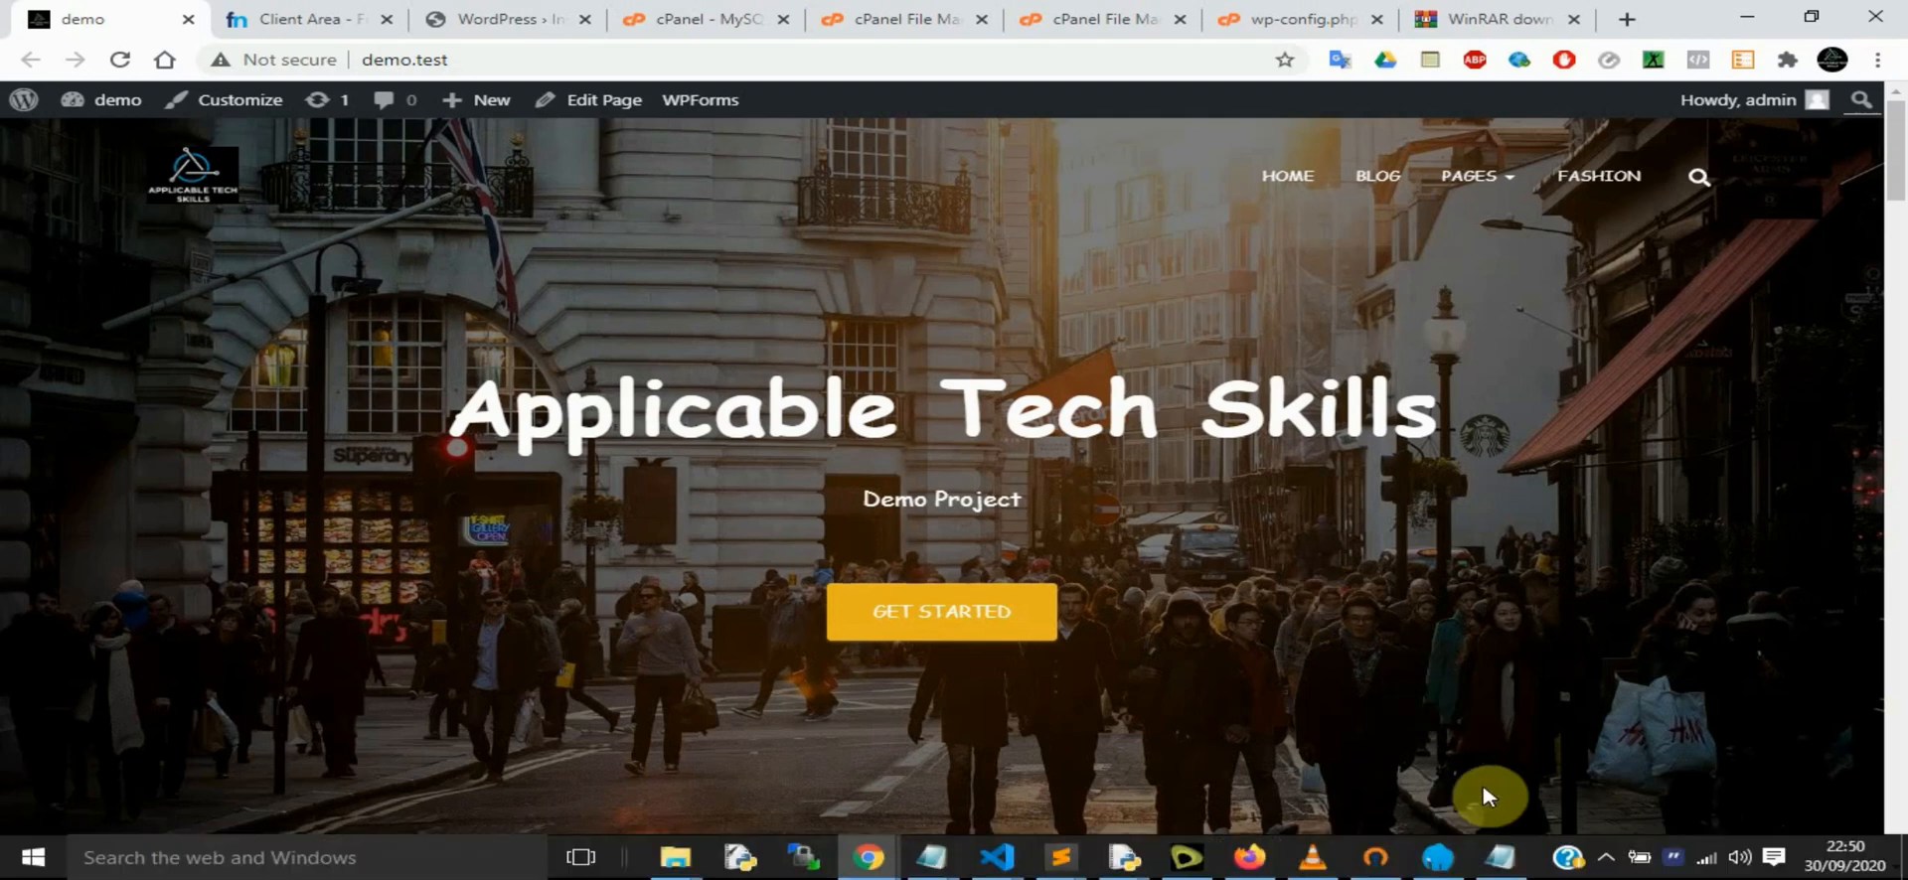
click(1429, 860)
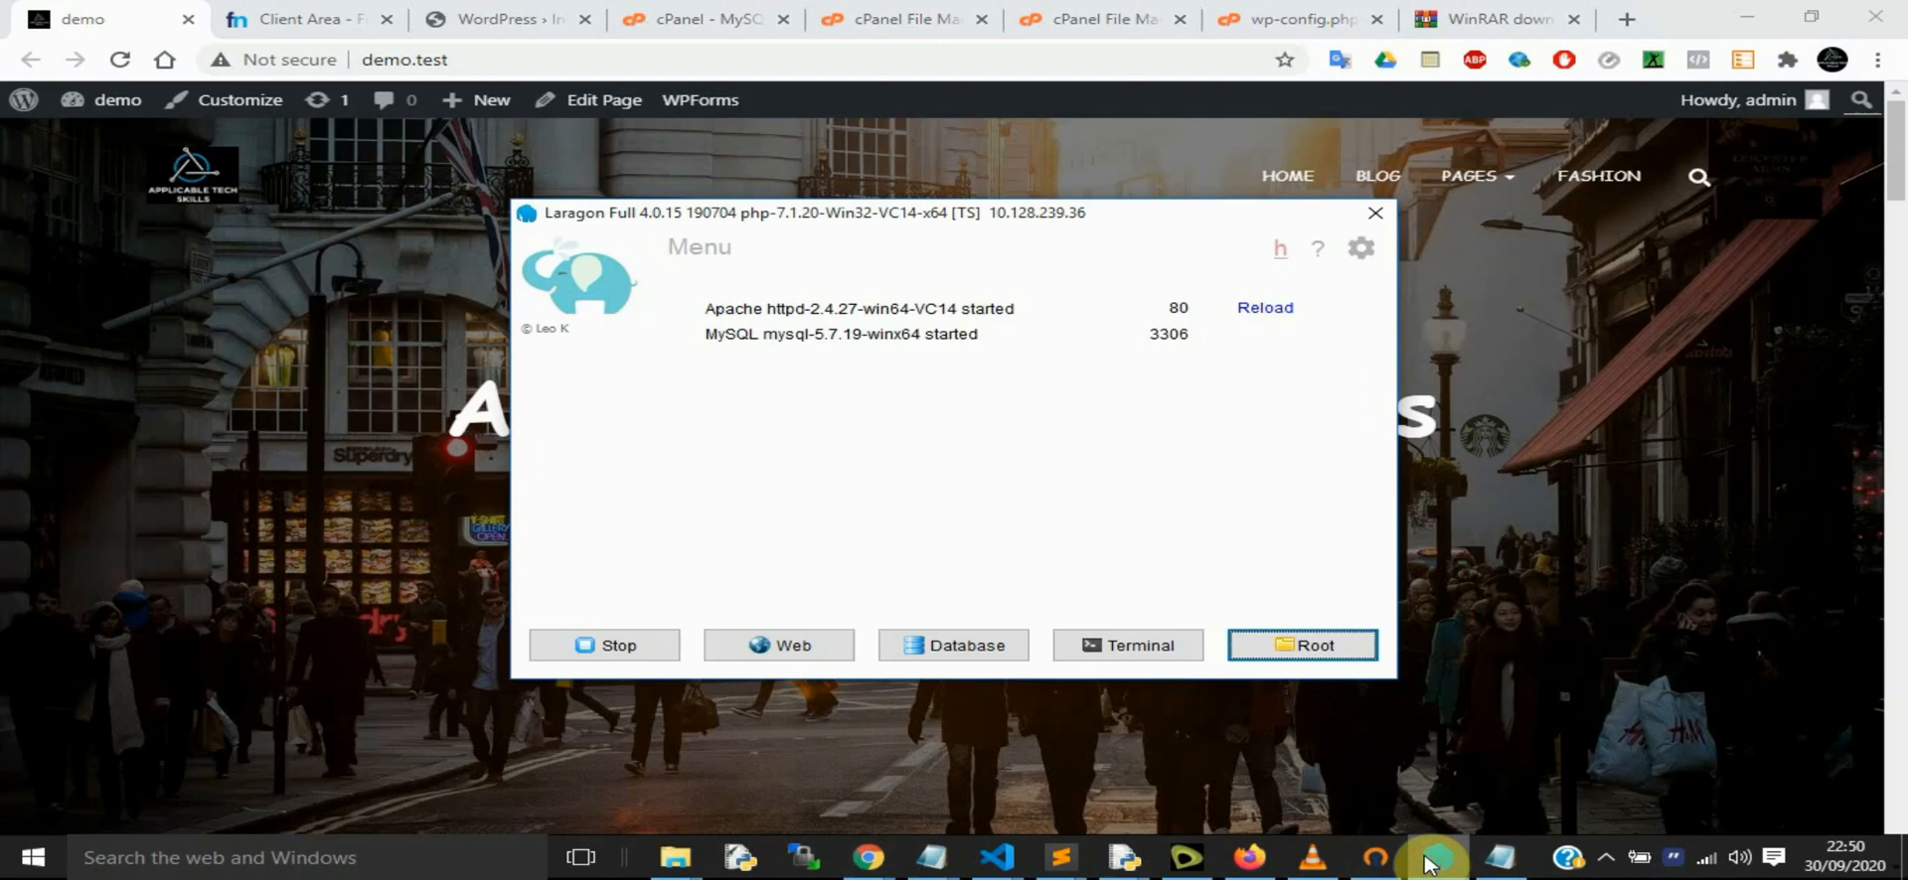
click(937, 649)
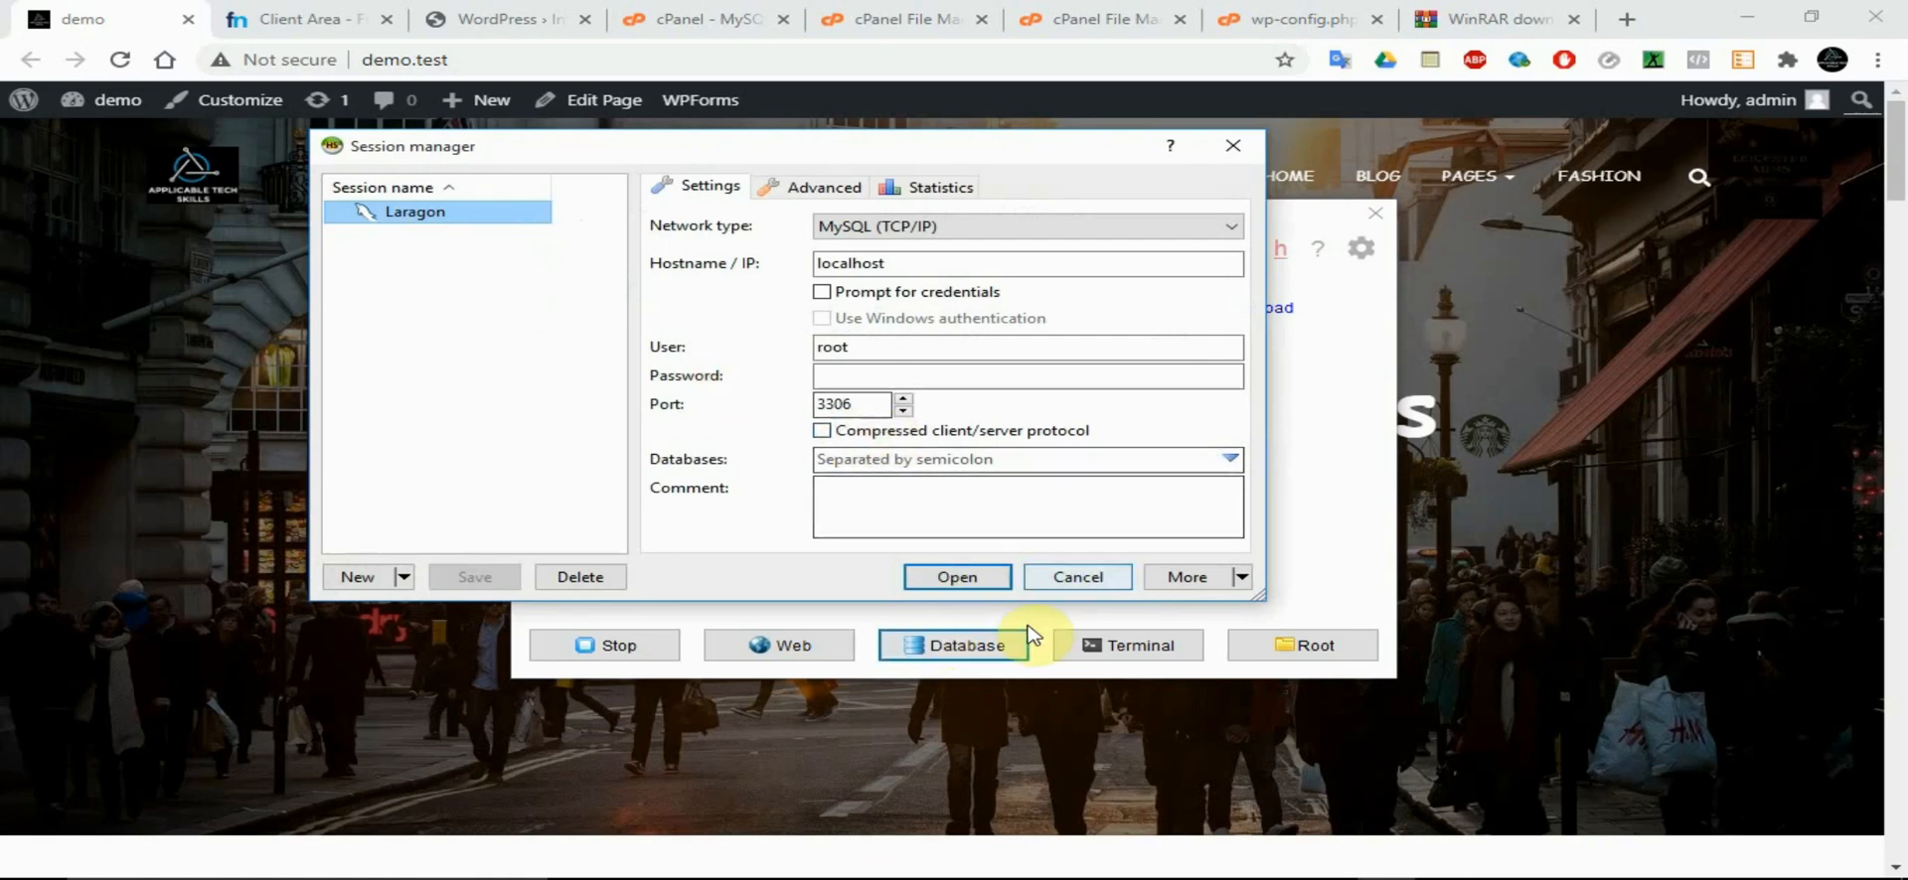
Step: Open the Laragon session in HeidiSQL and collapse the demo database's table list
click(1302, 533)
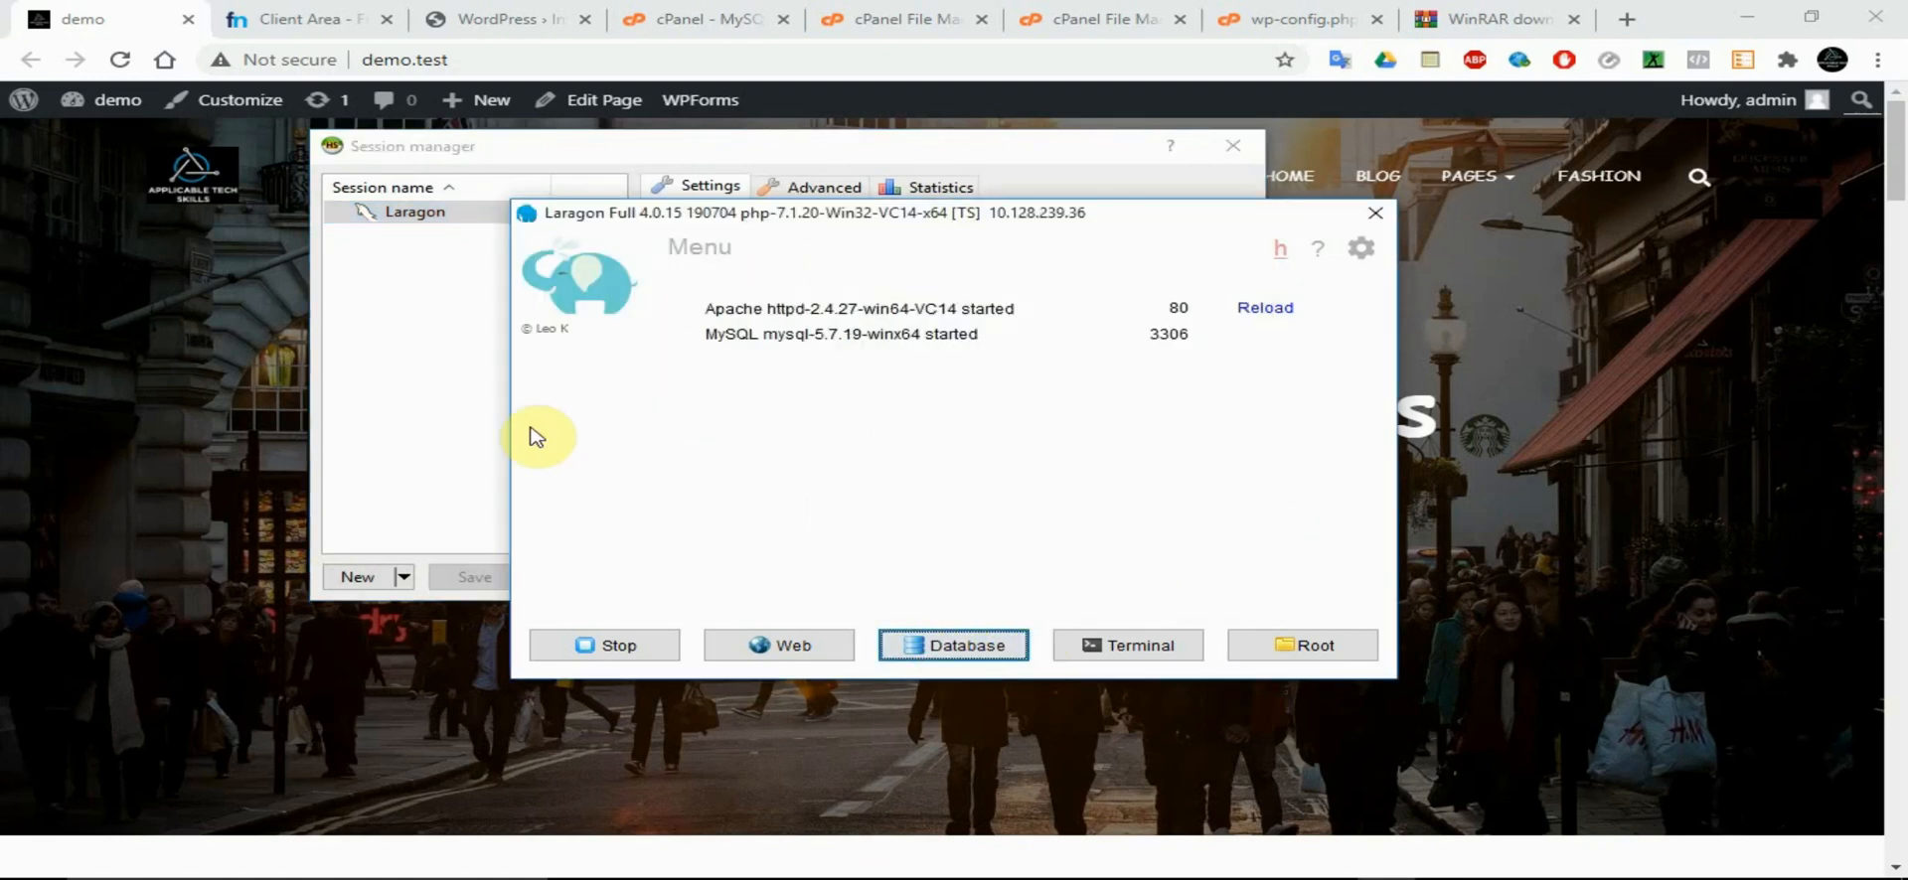
click(413, 392)
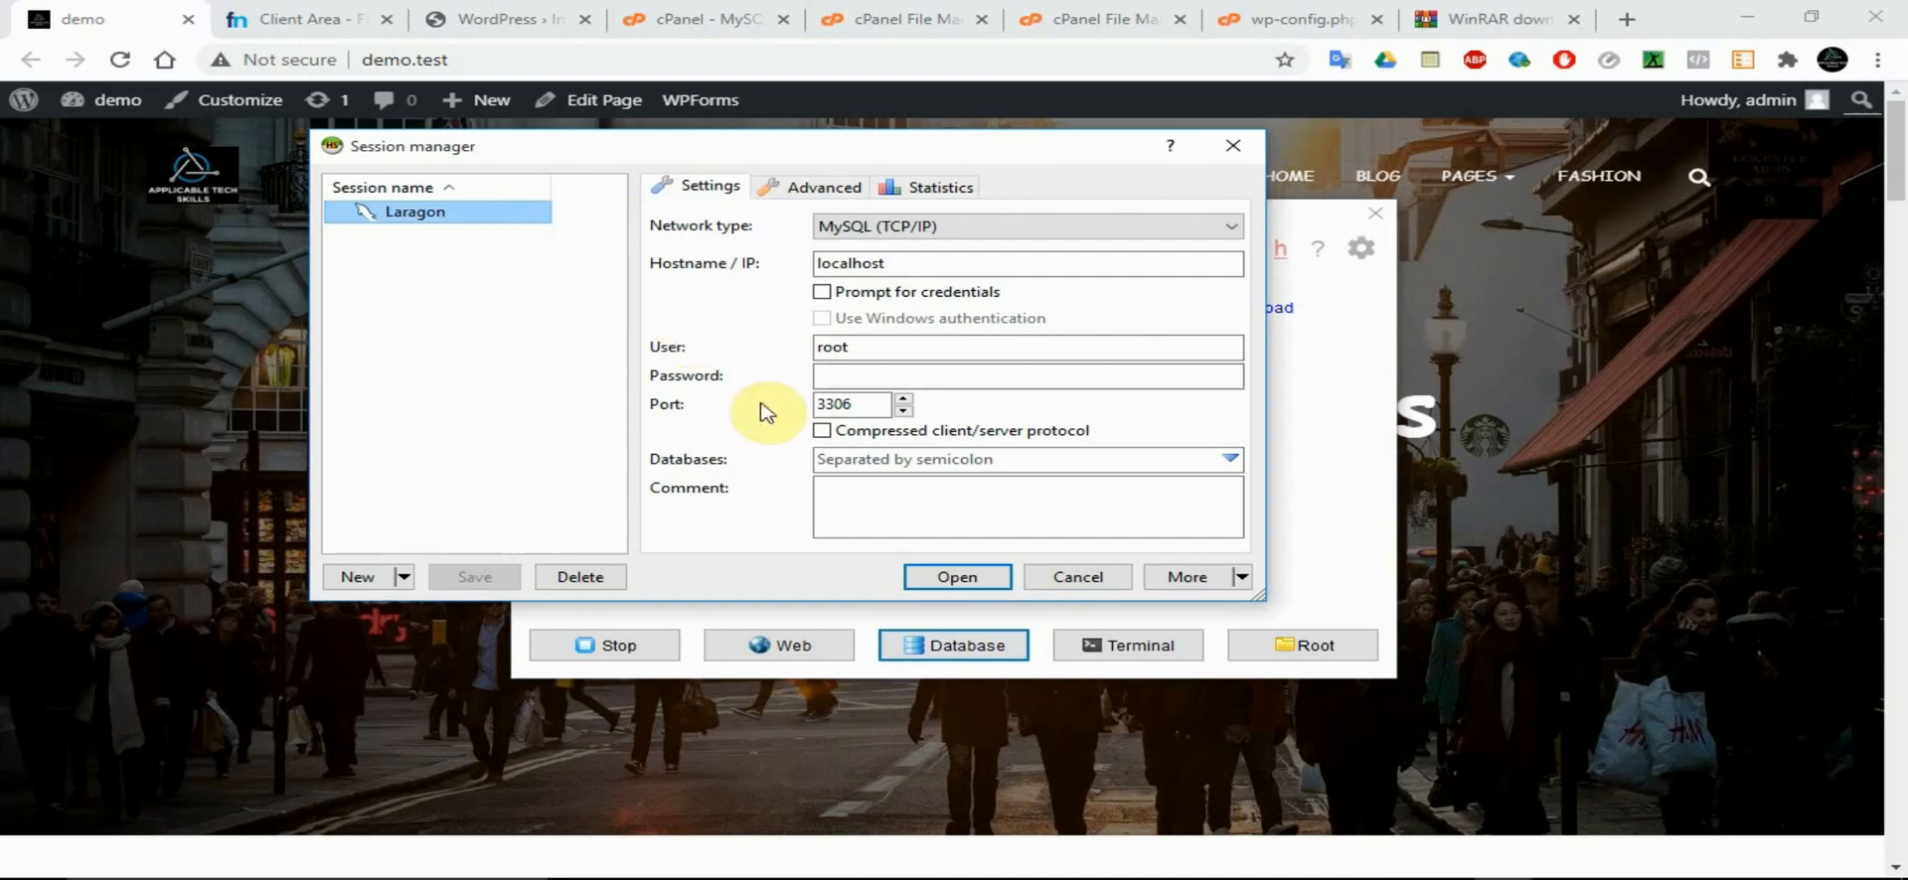
click(939, 575)
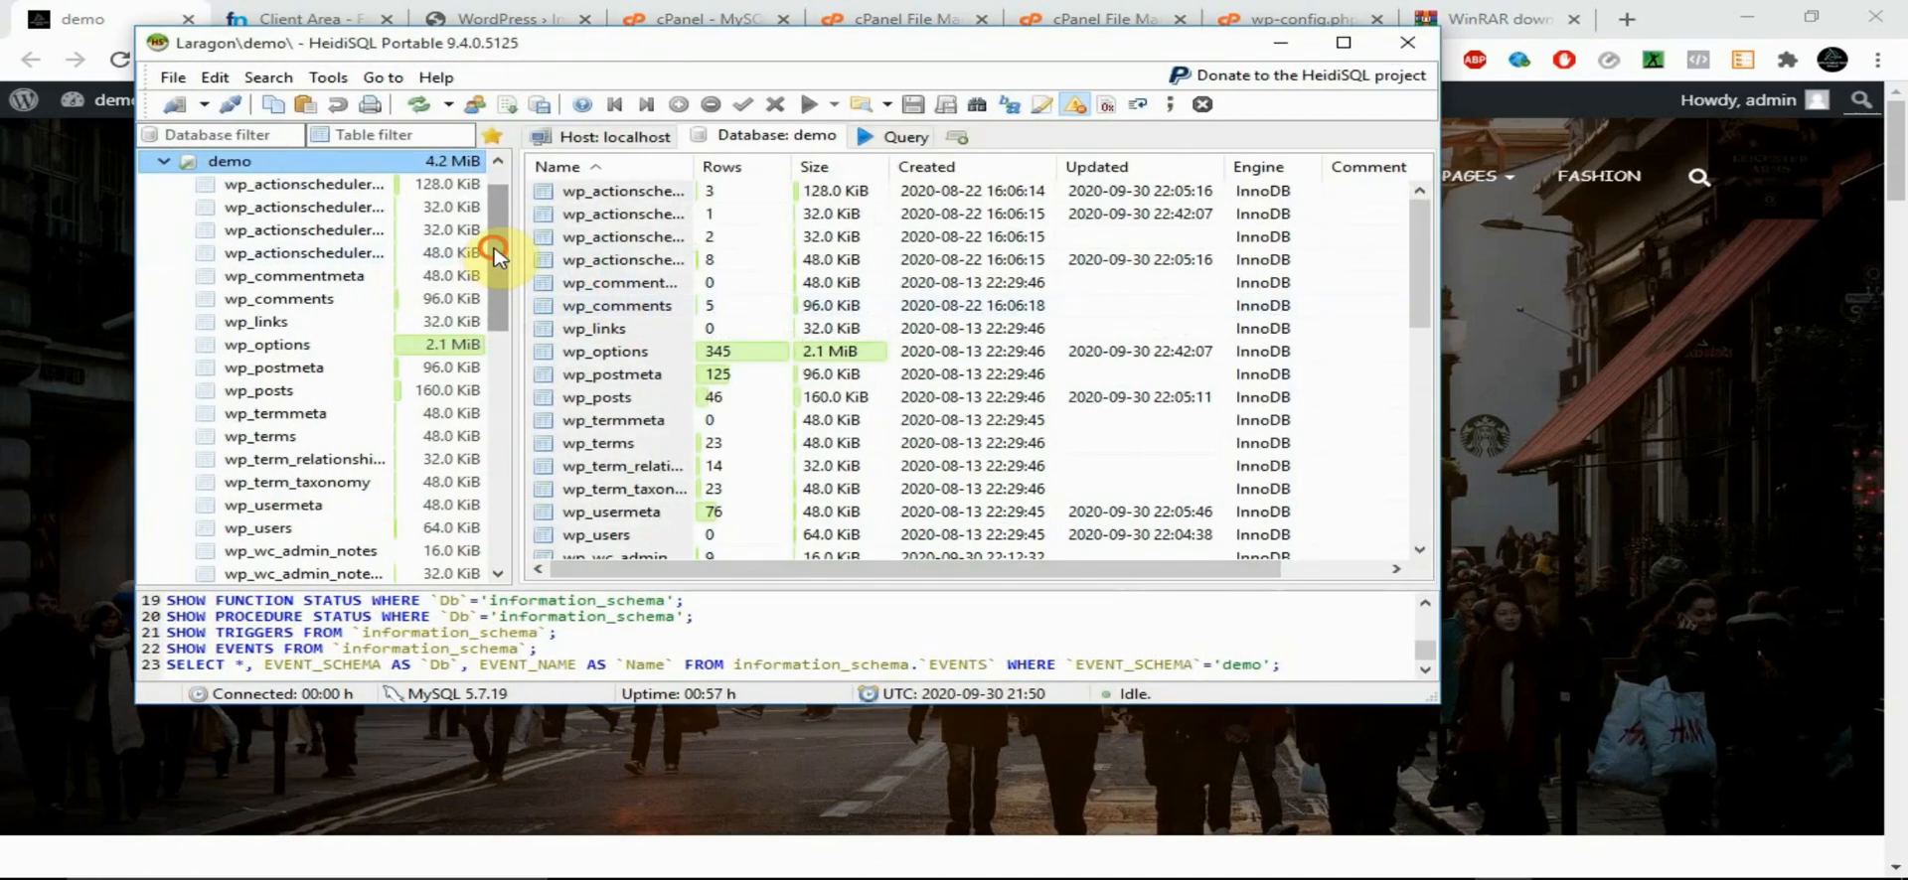
drag(494, 248, 485, 176)
click(165, 207)
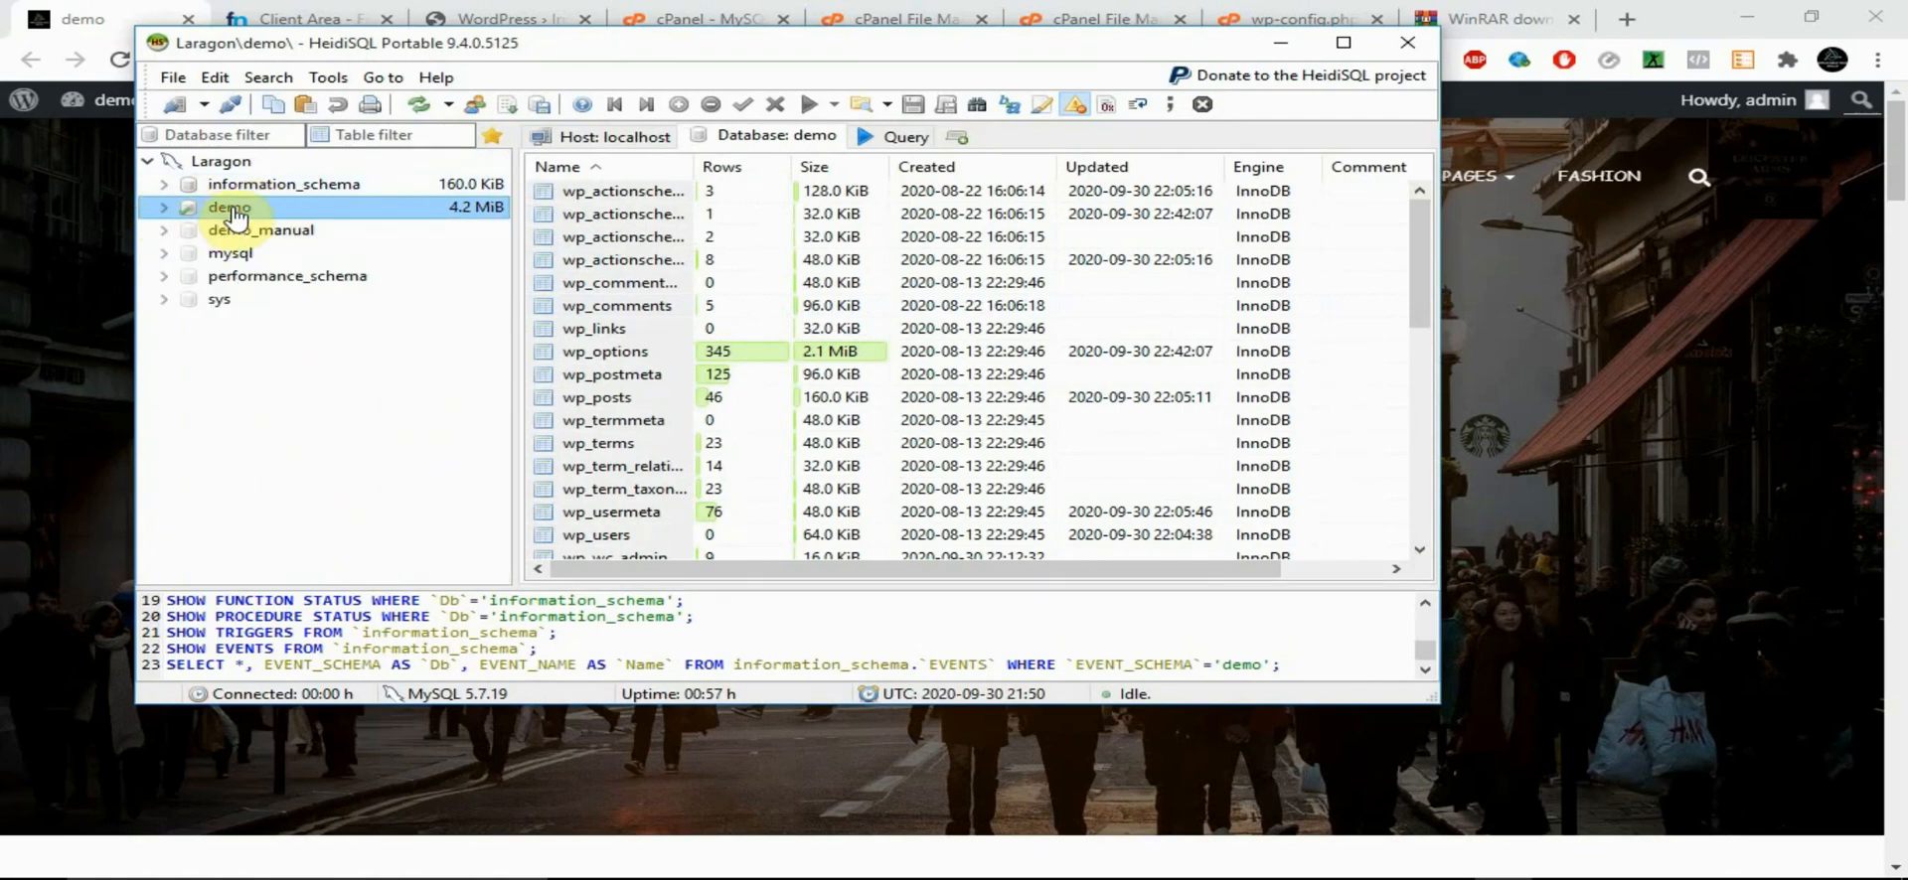
Step: Open Export database as SQL for demo, leaving Data set to No data
right_click(232, 207)
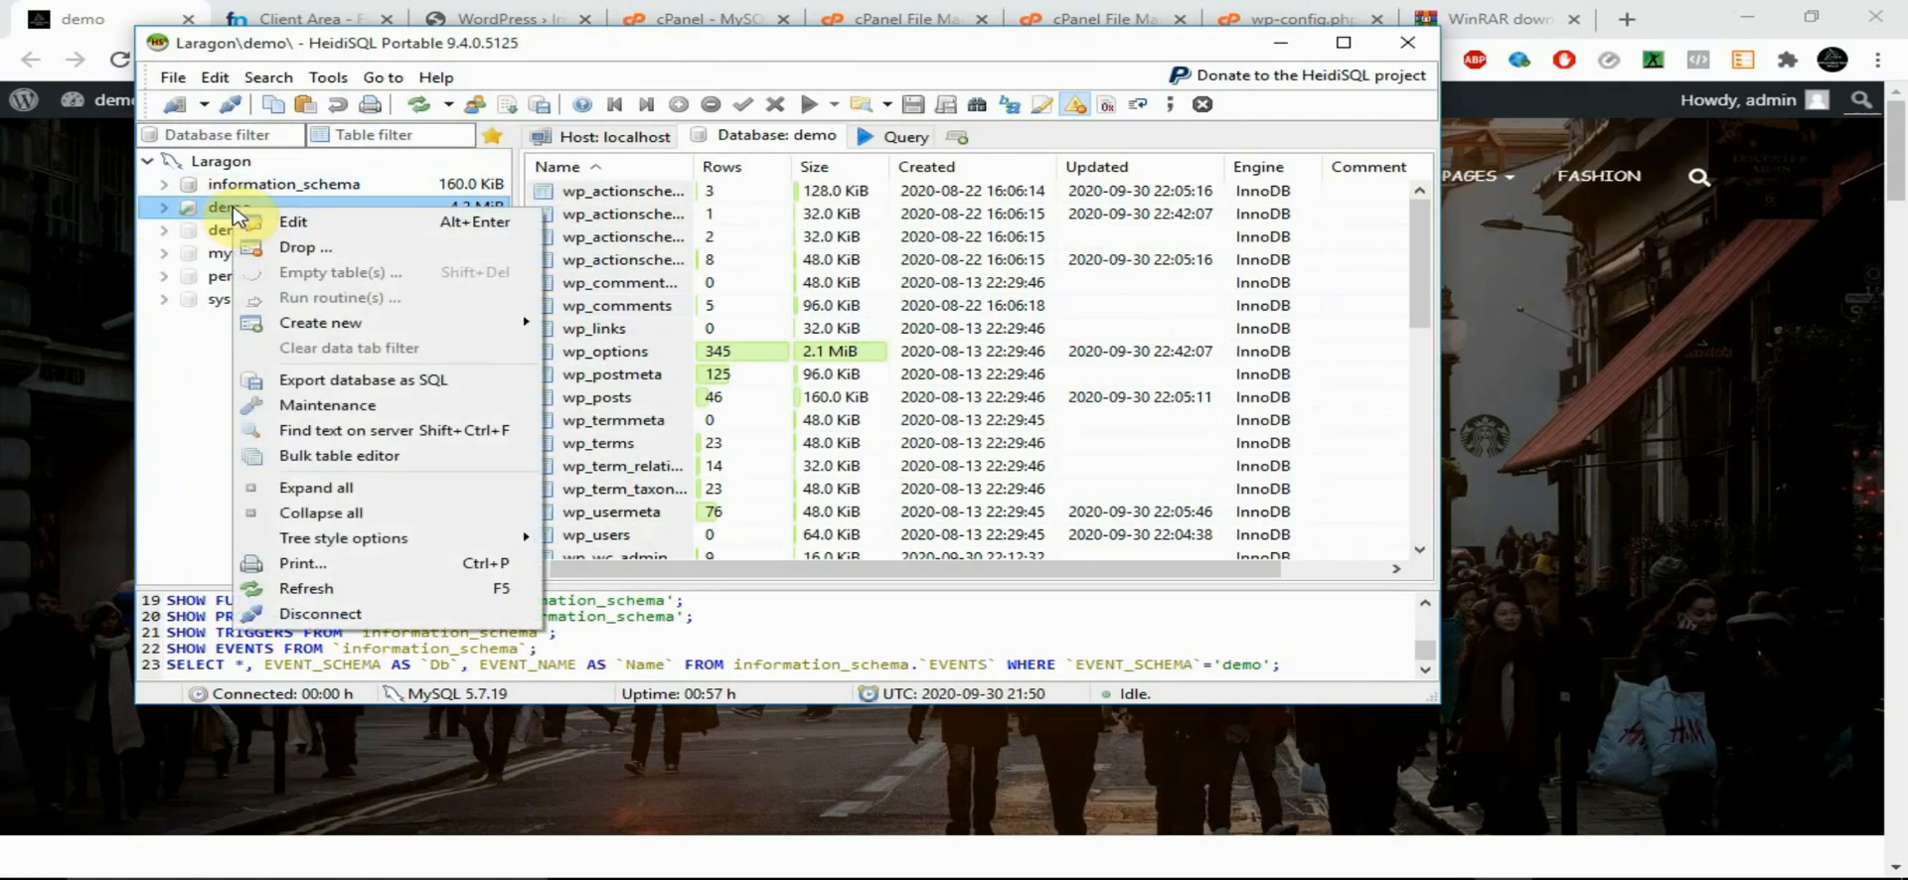
click(343, 383)
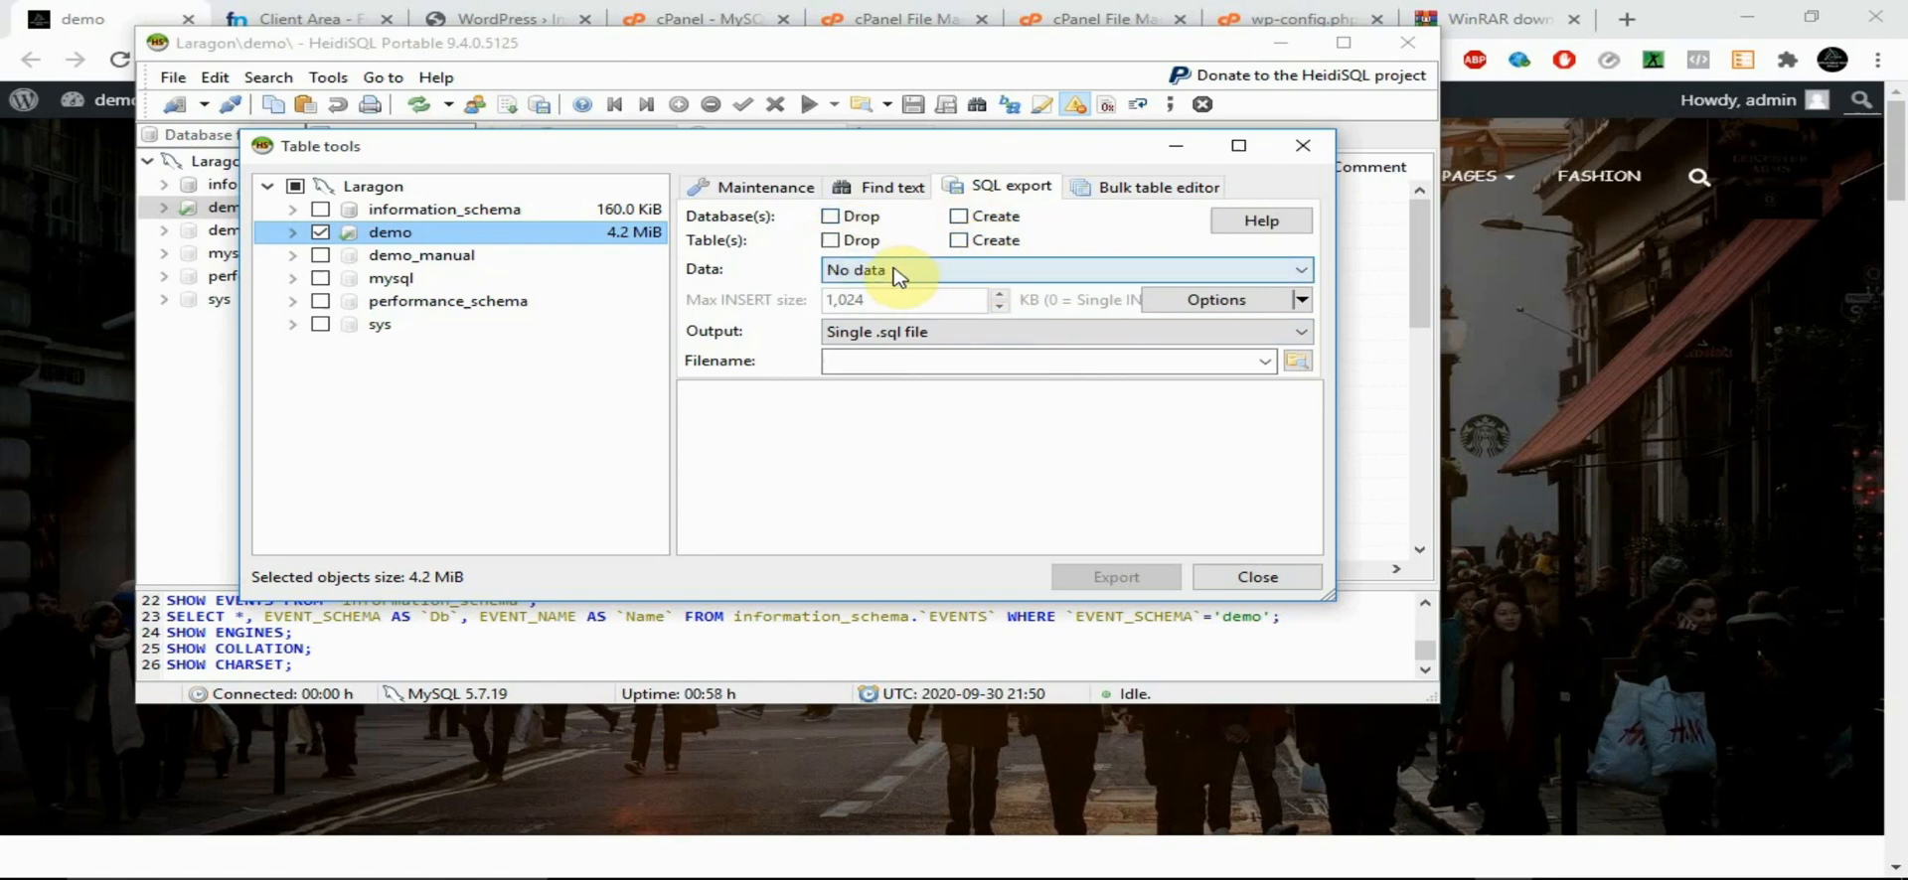
click(887, 274)
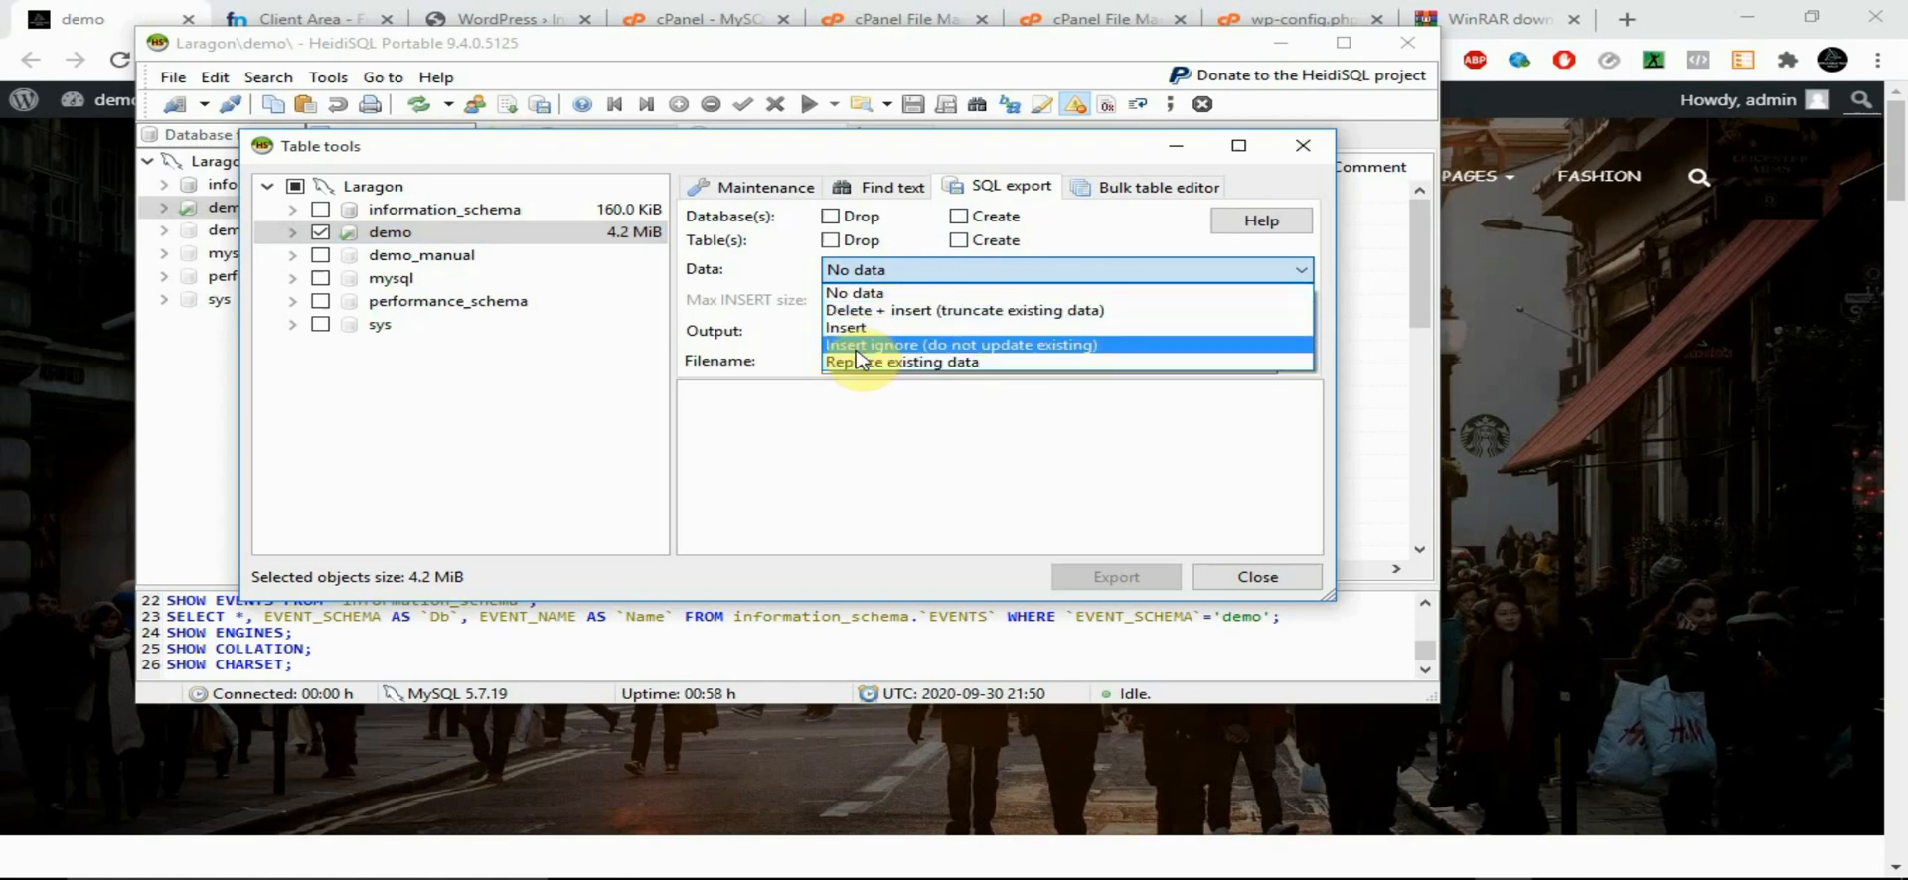
key(Up)
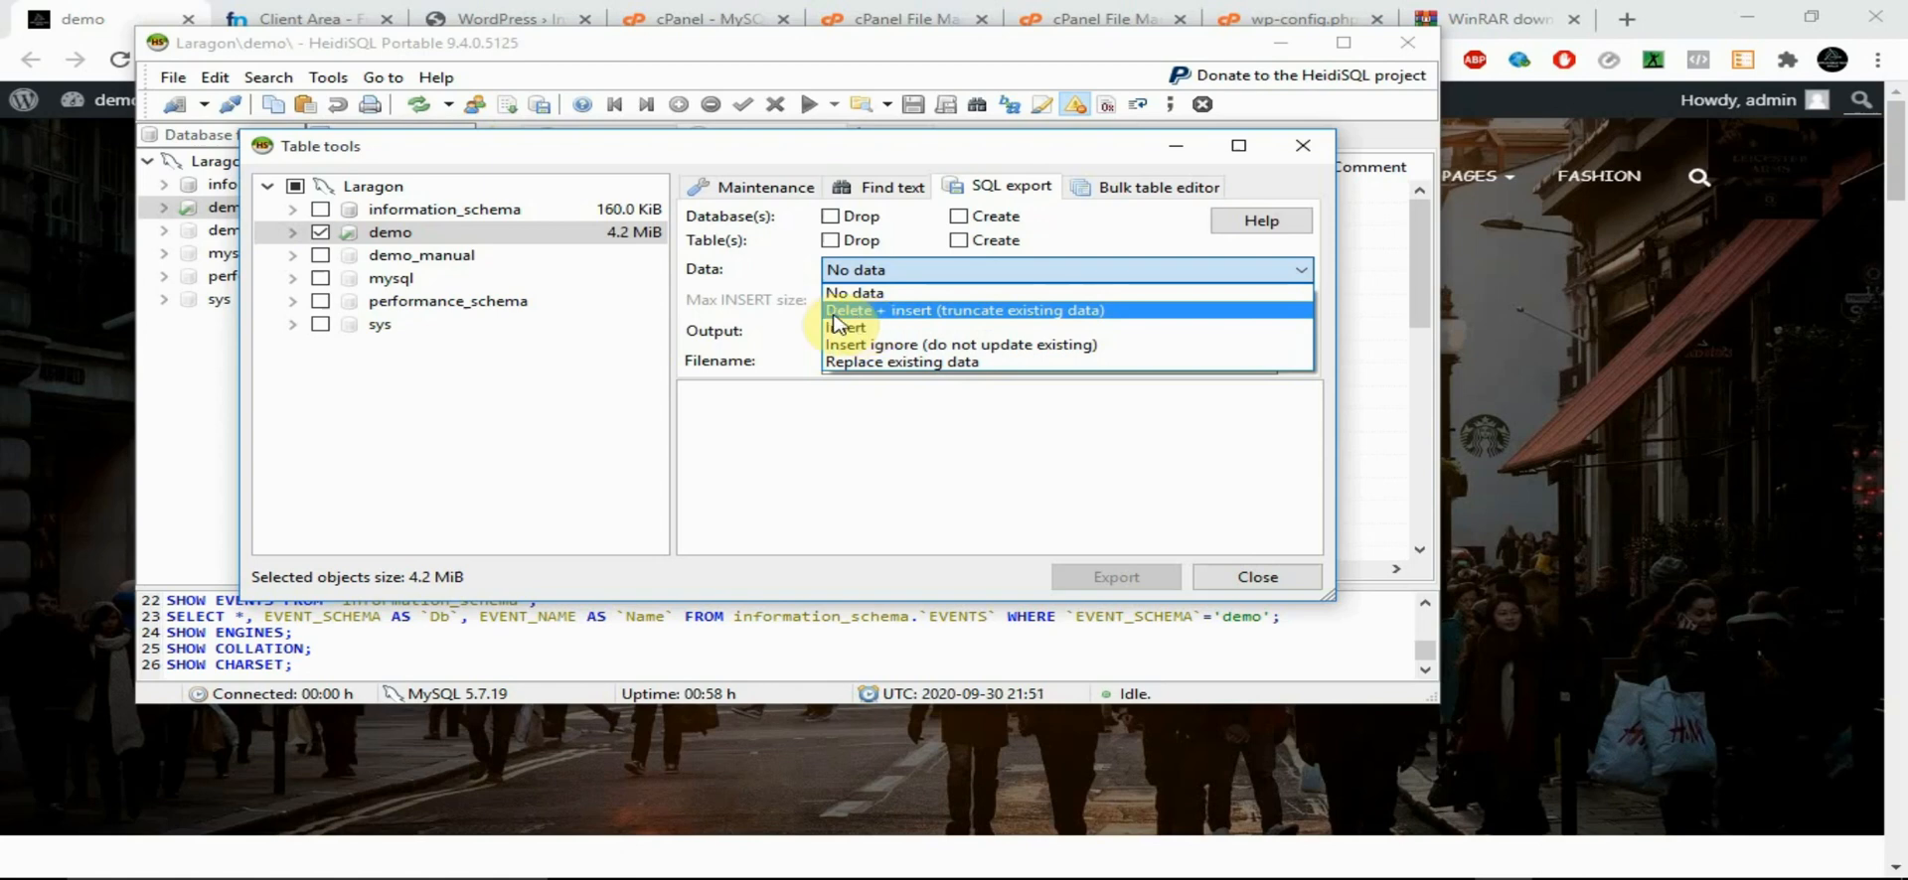
click(758, 290)
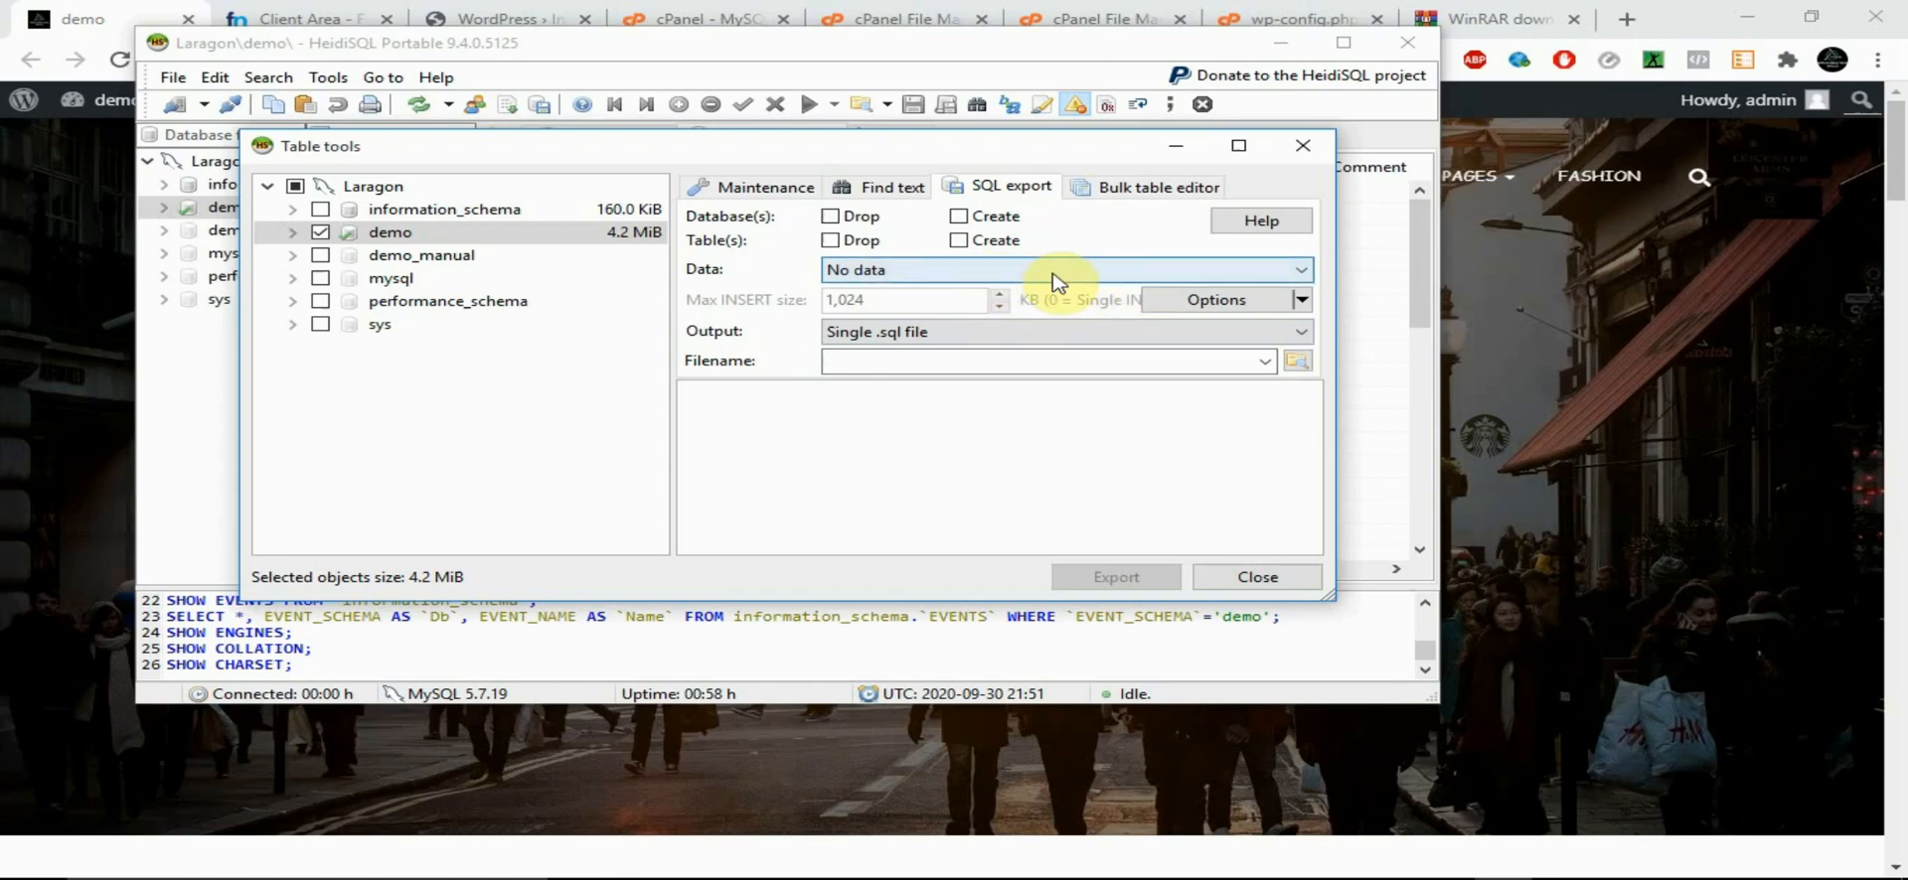
Step: Look through the Find text, Maintenance and Bulk table editor tabs, then return to SQL export
click(874, 186)
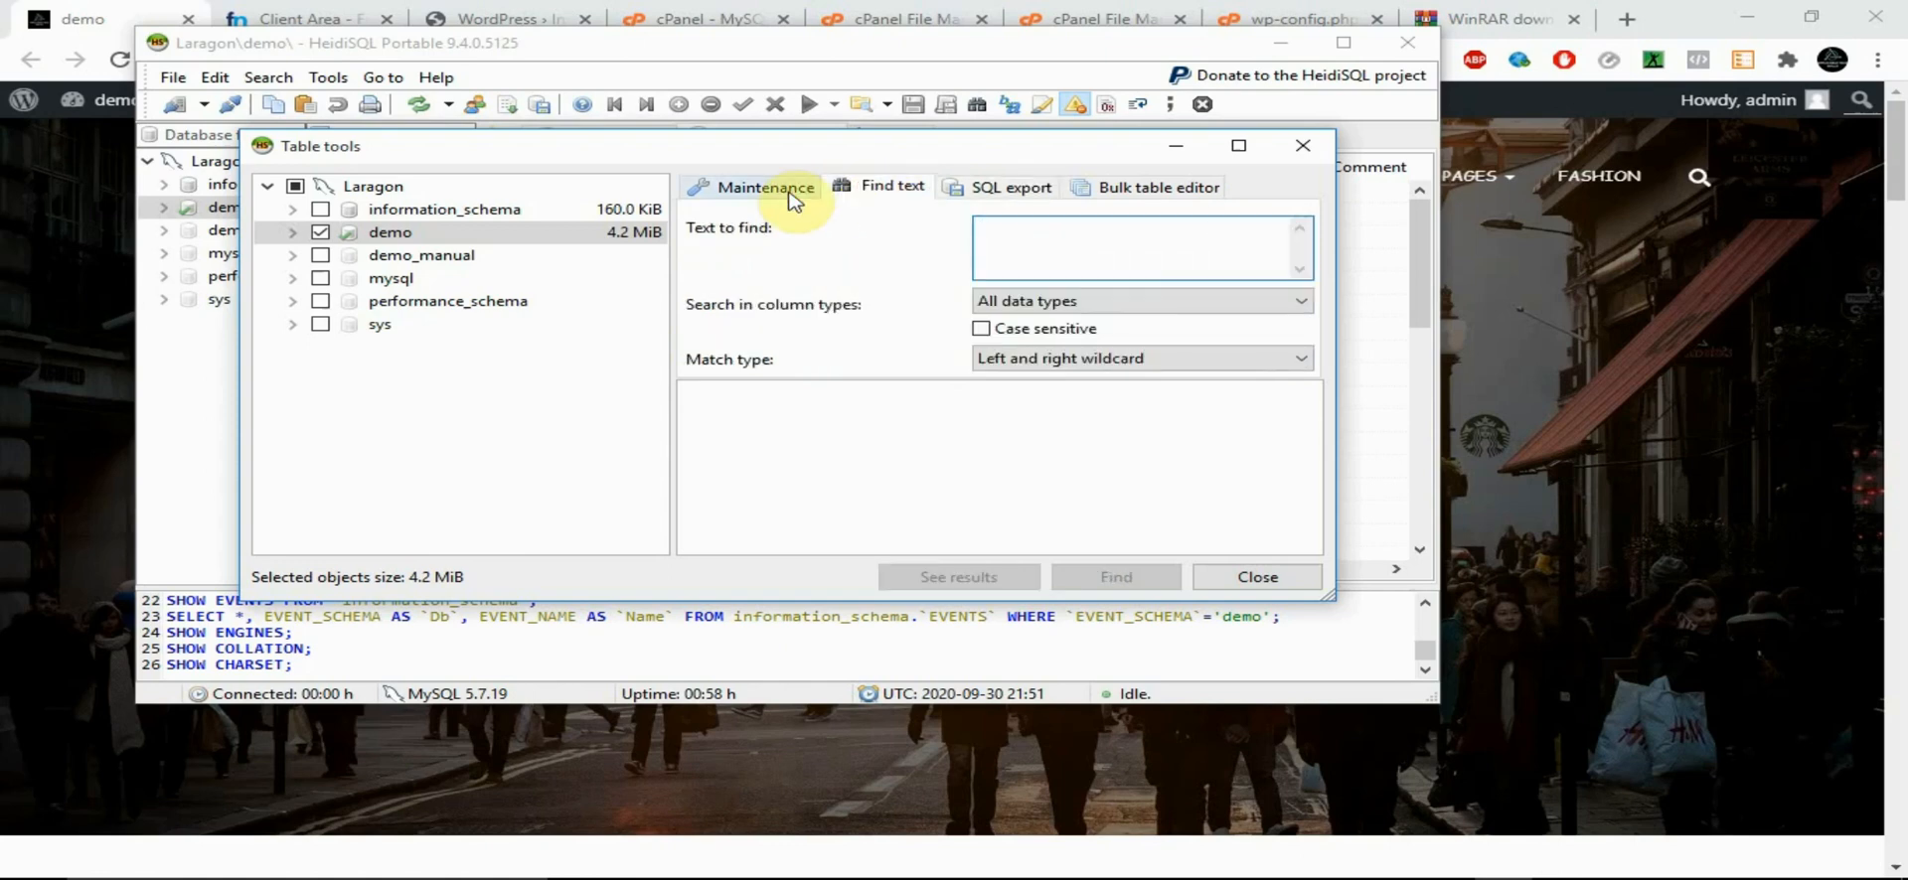
click(747, 187)
click(1010, 188)
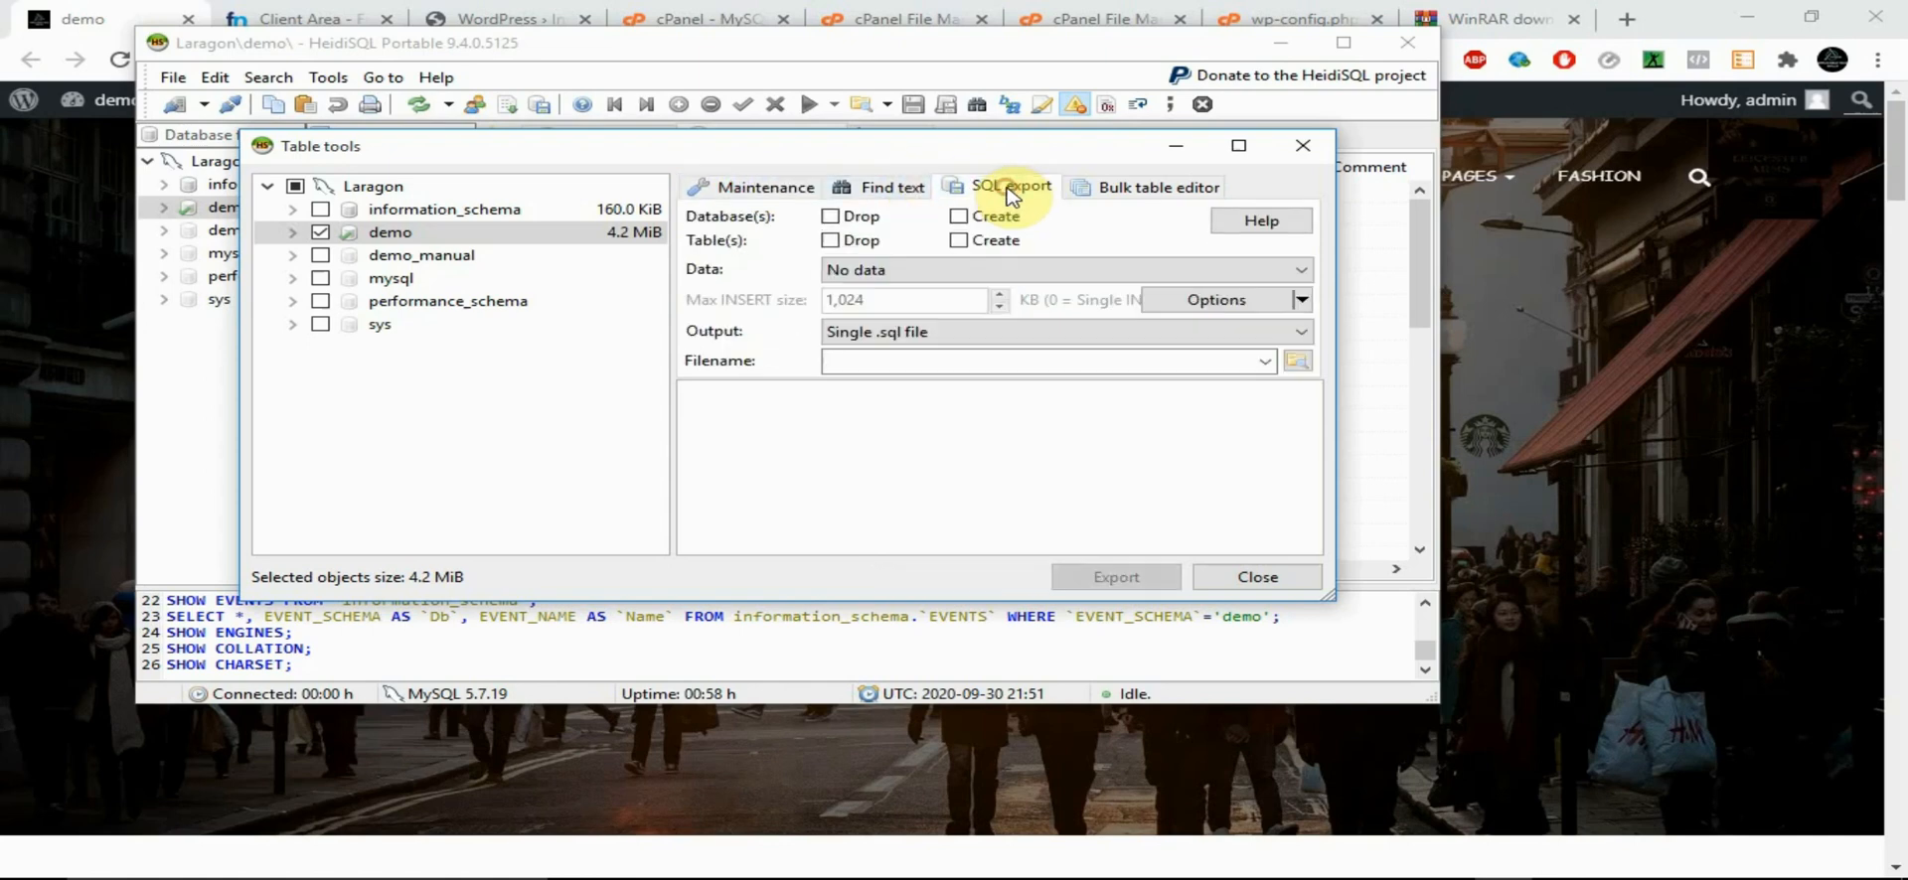
click(1113, 191)
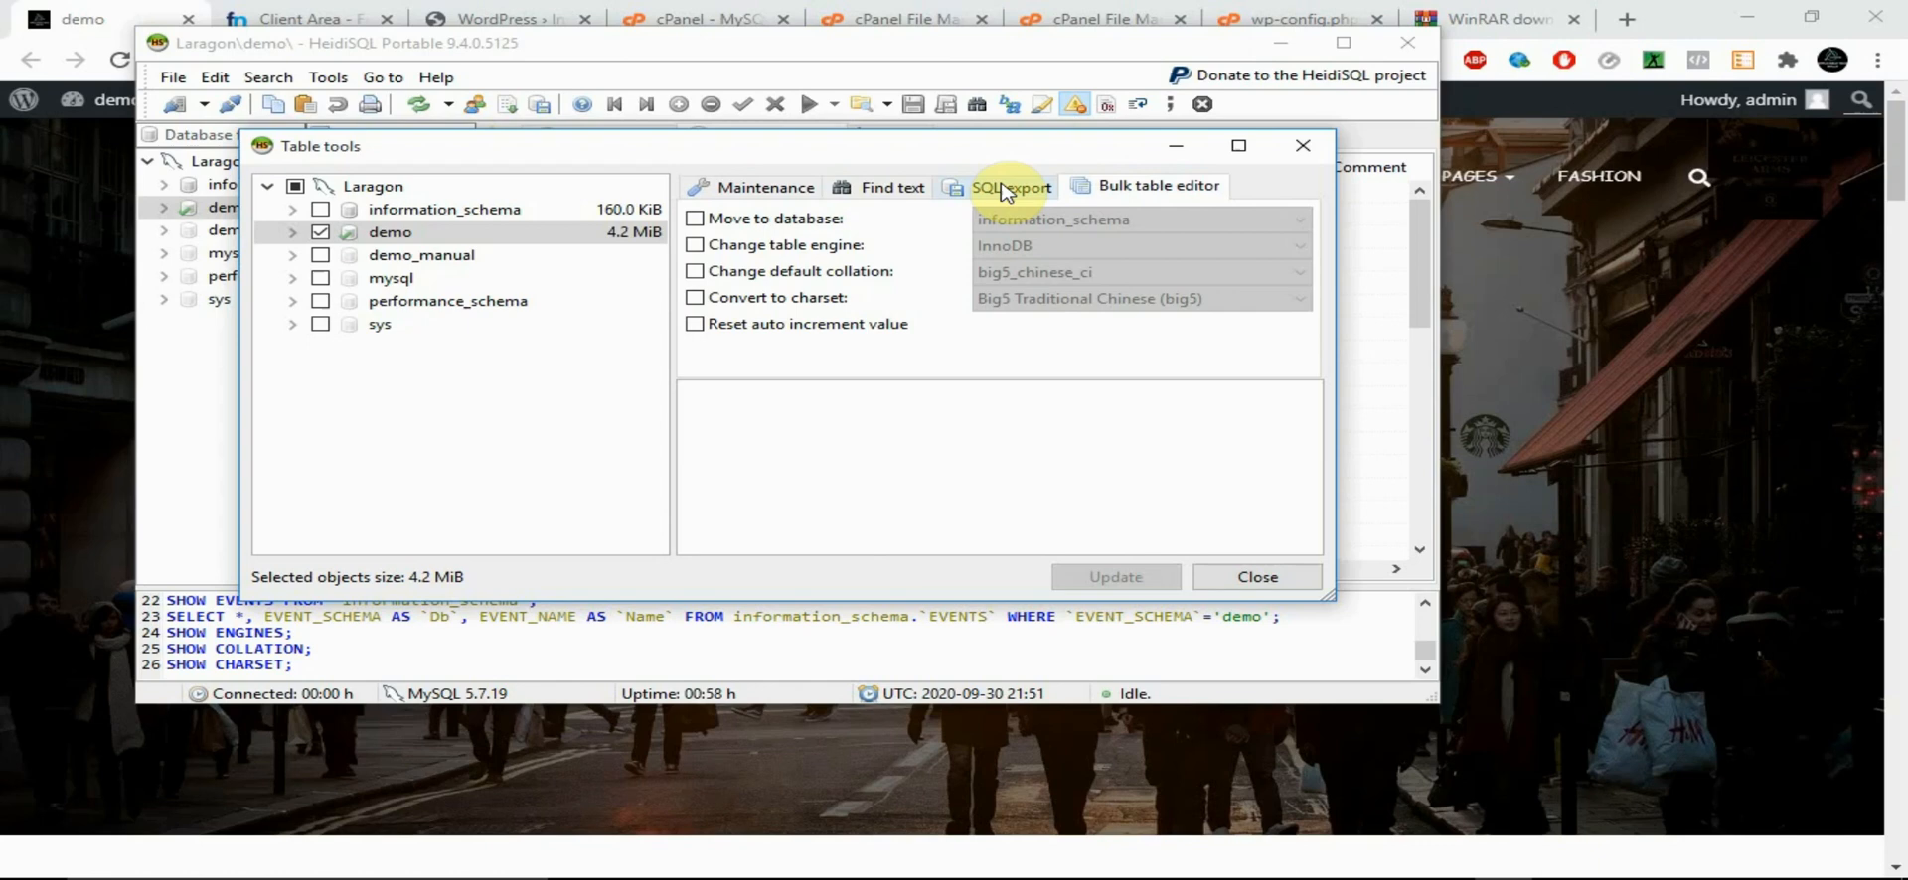
click(1005, 189)
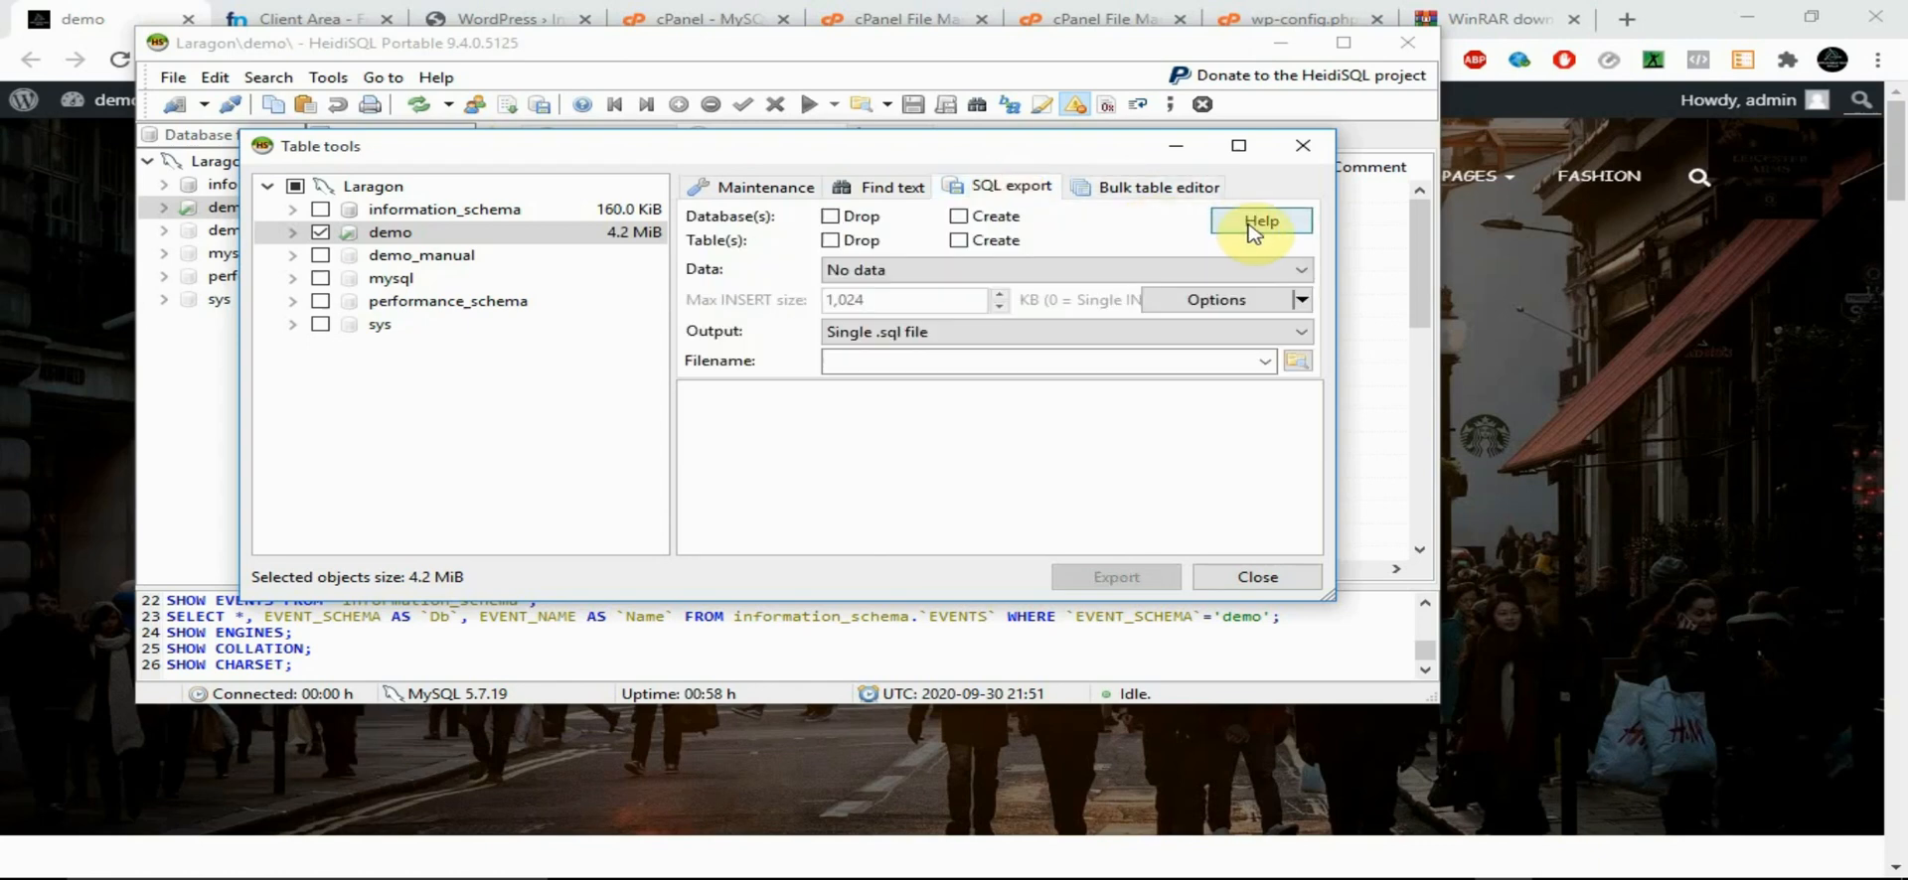
Step: Review the extra options, keep output as a single .sql file, and open the SQL export help
click(1301, 302)
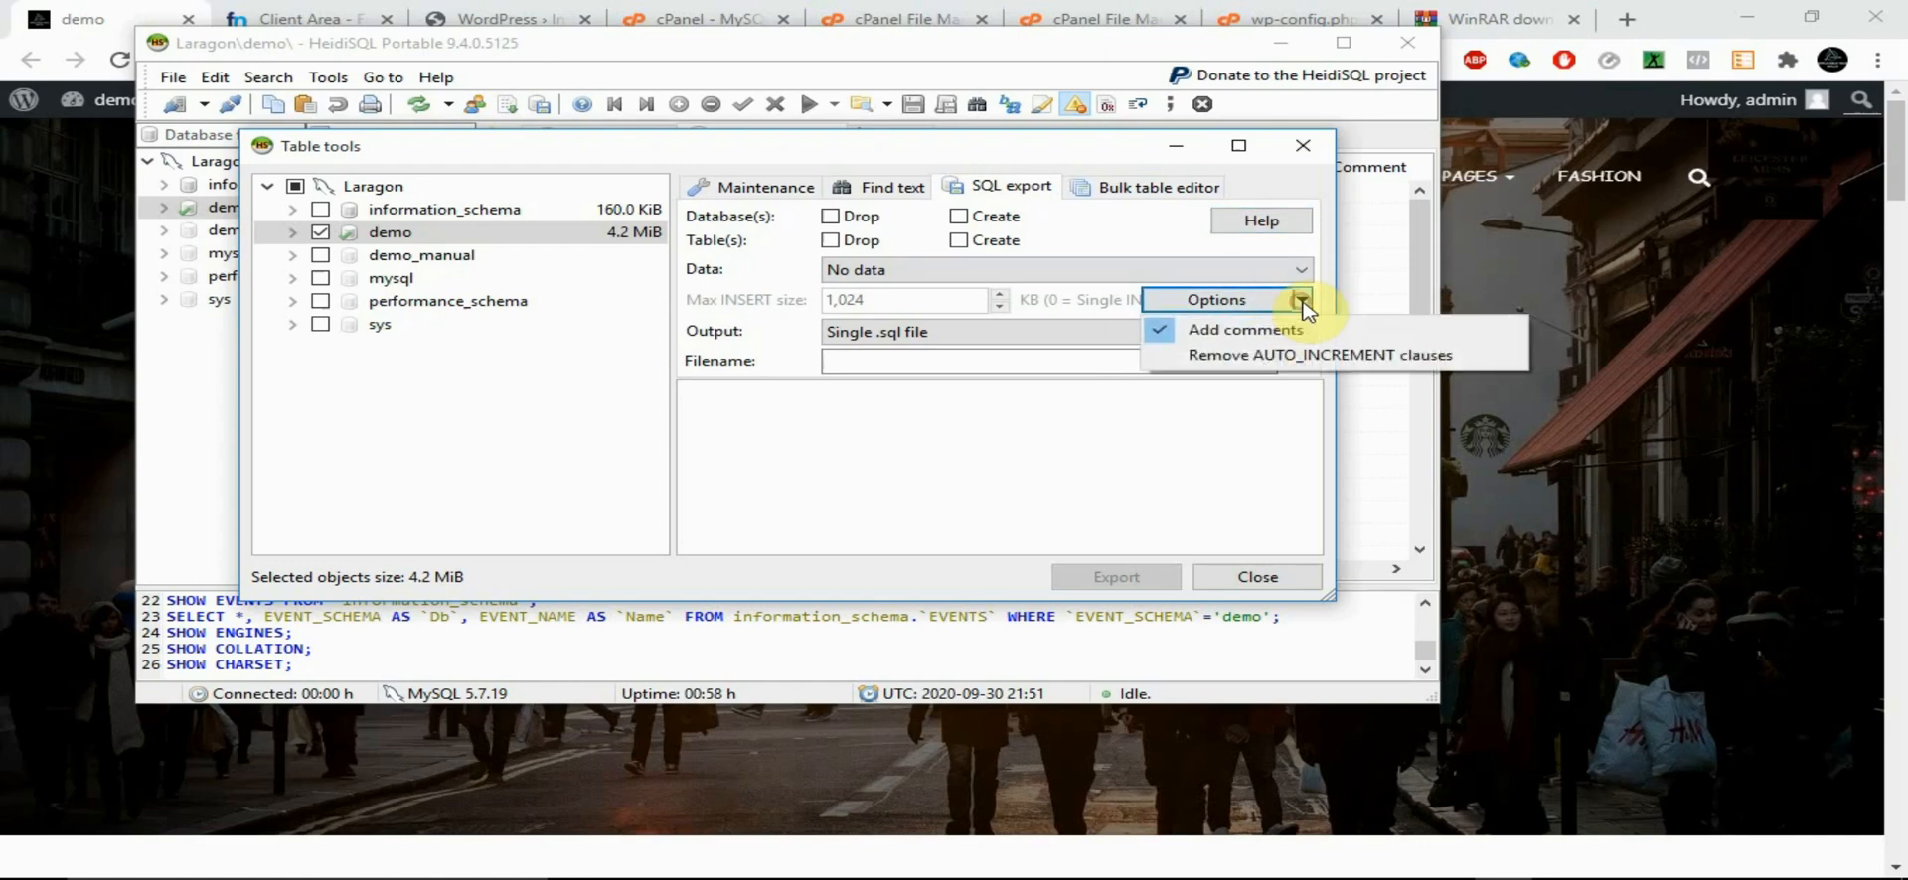
click(1119, 477)
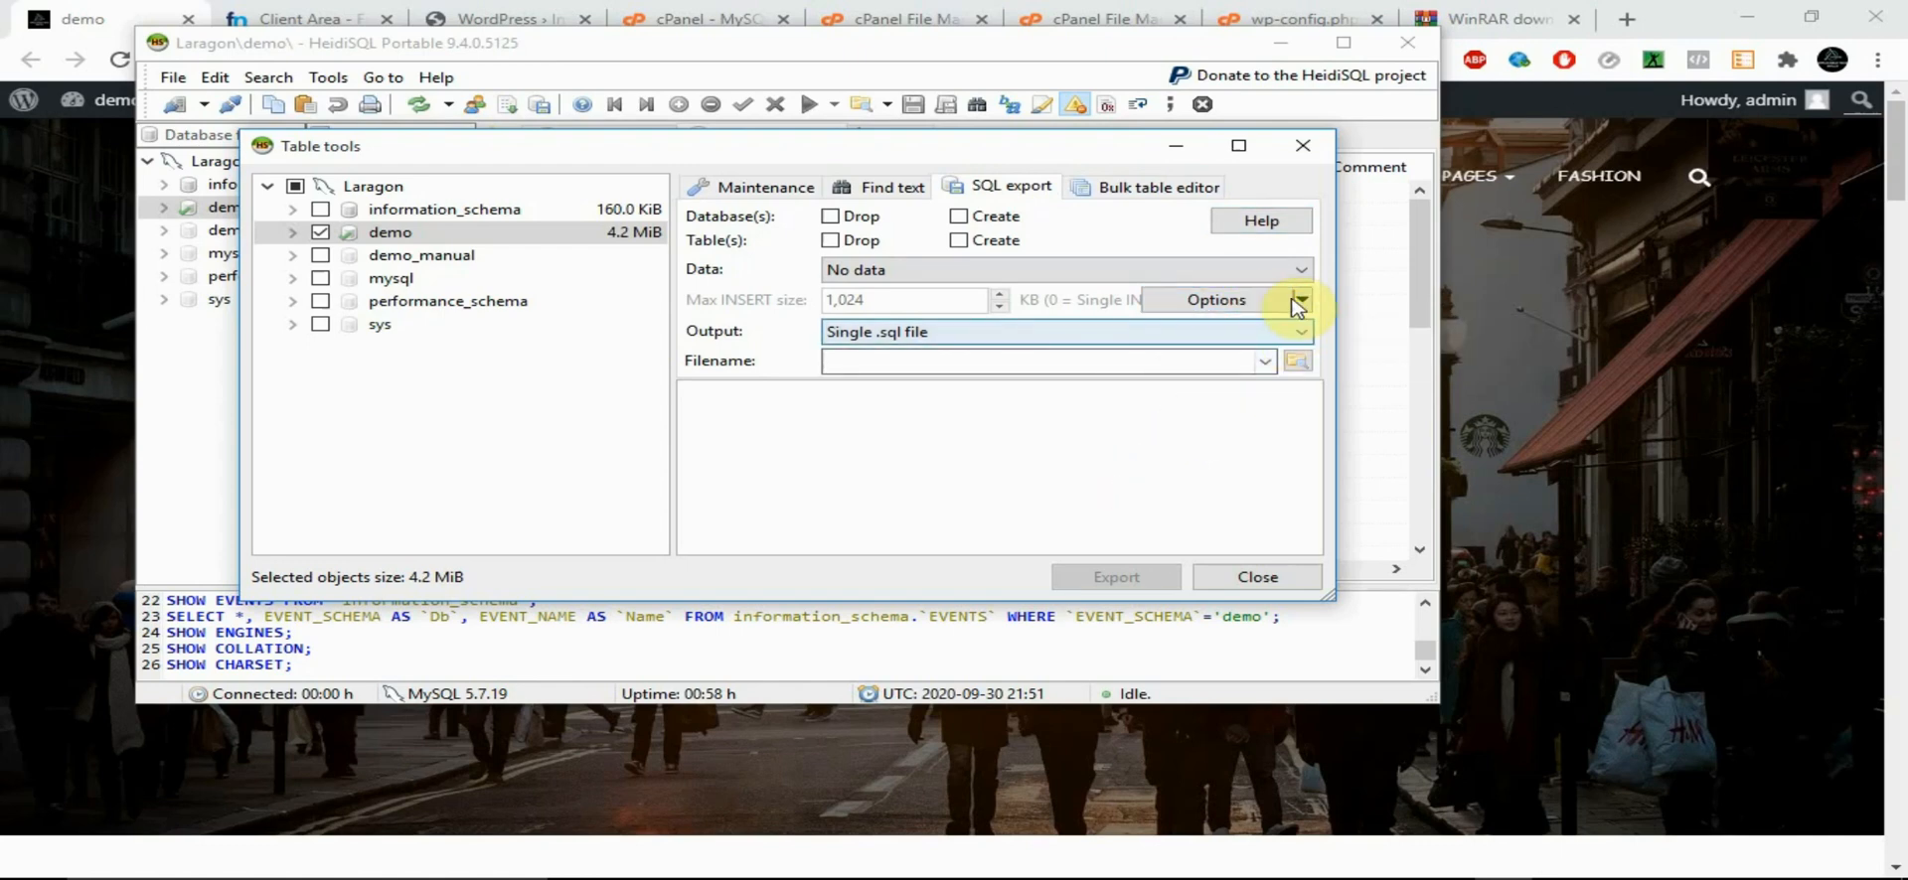
click(1292, 331)
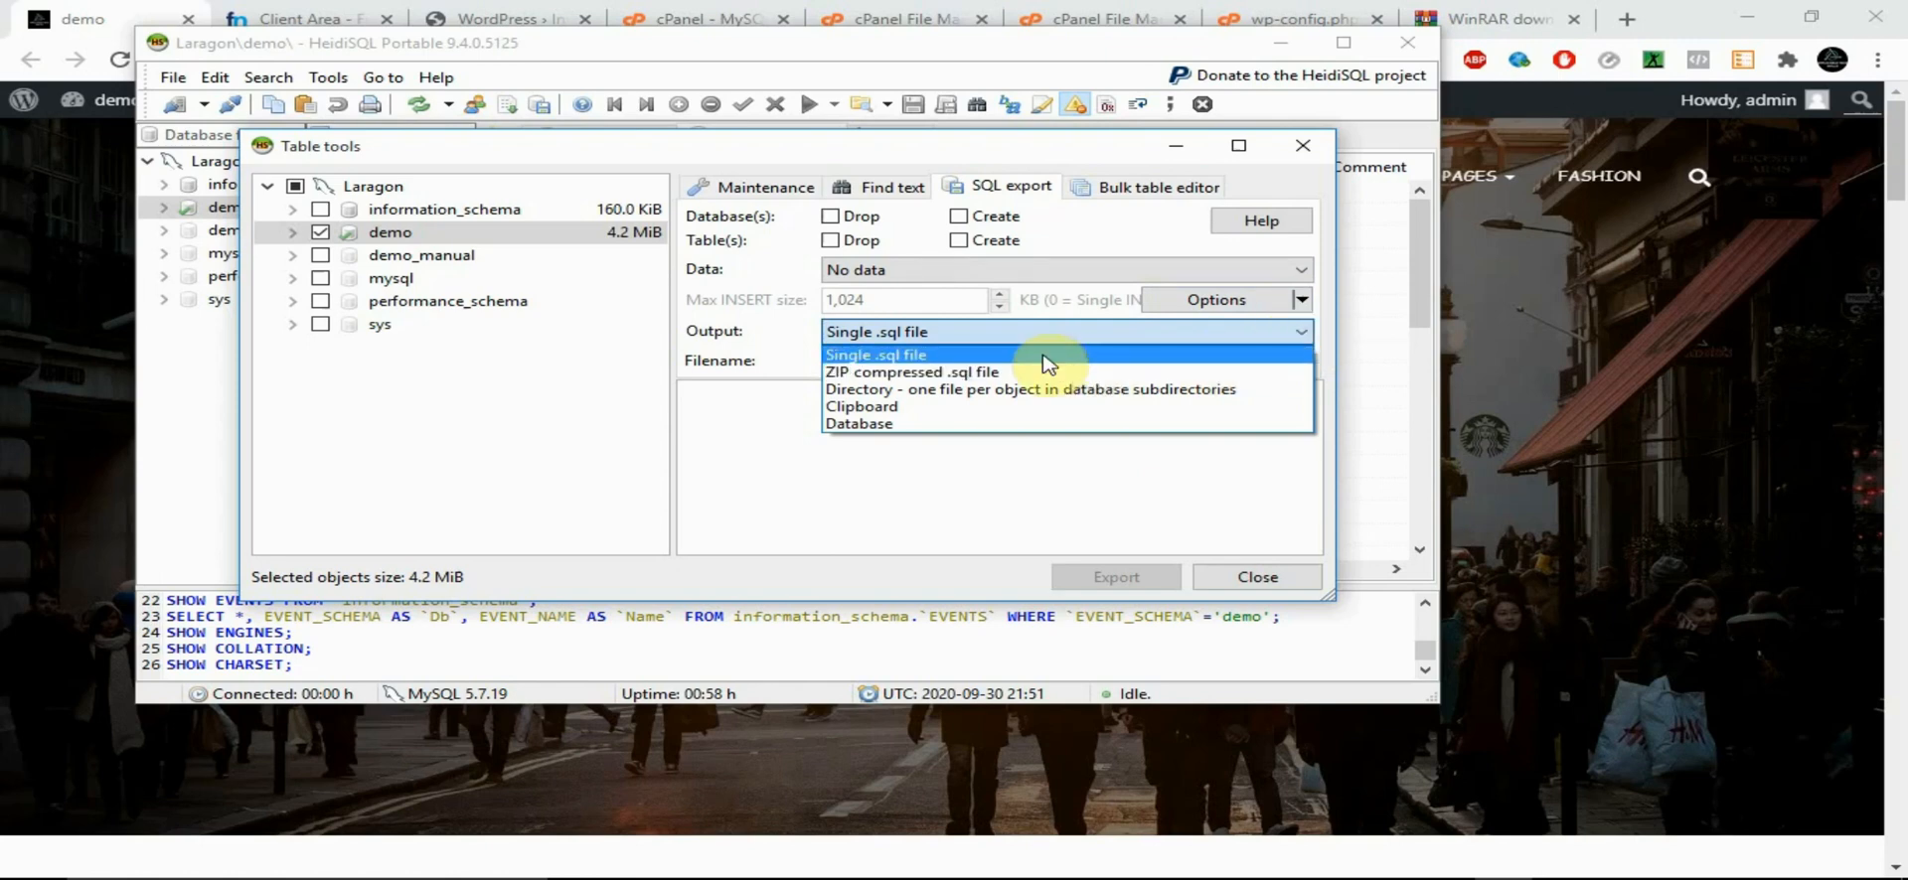
click(877, 347)
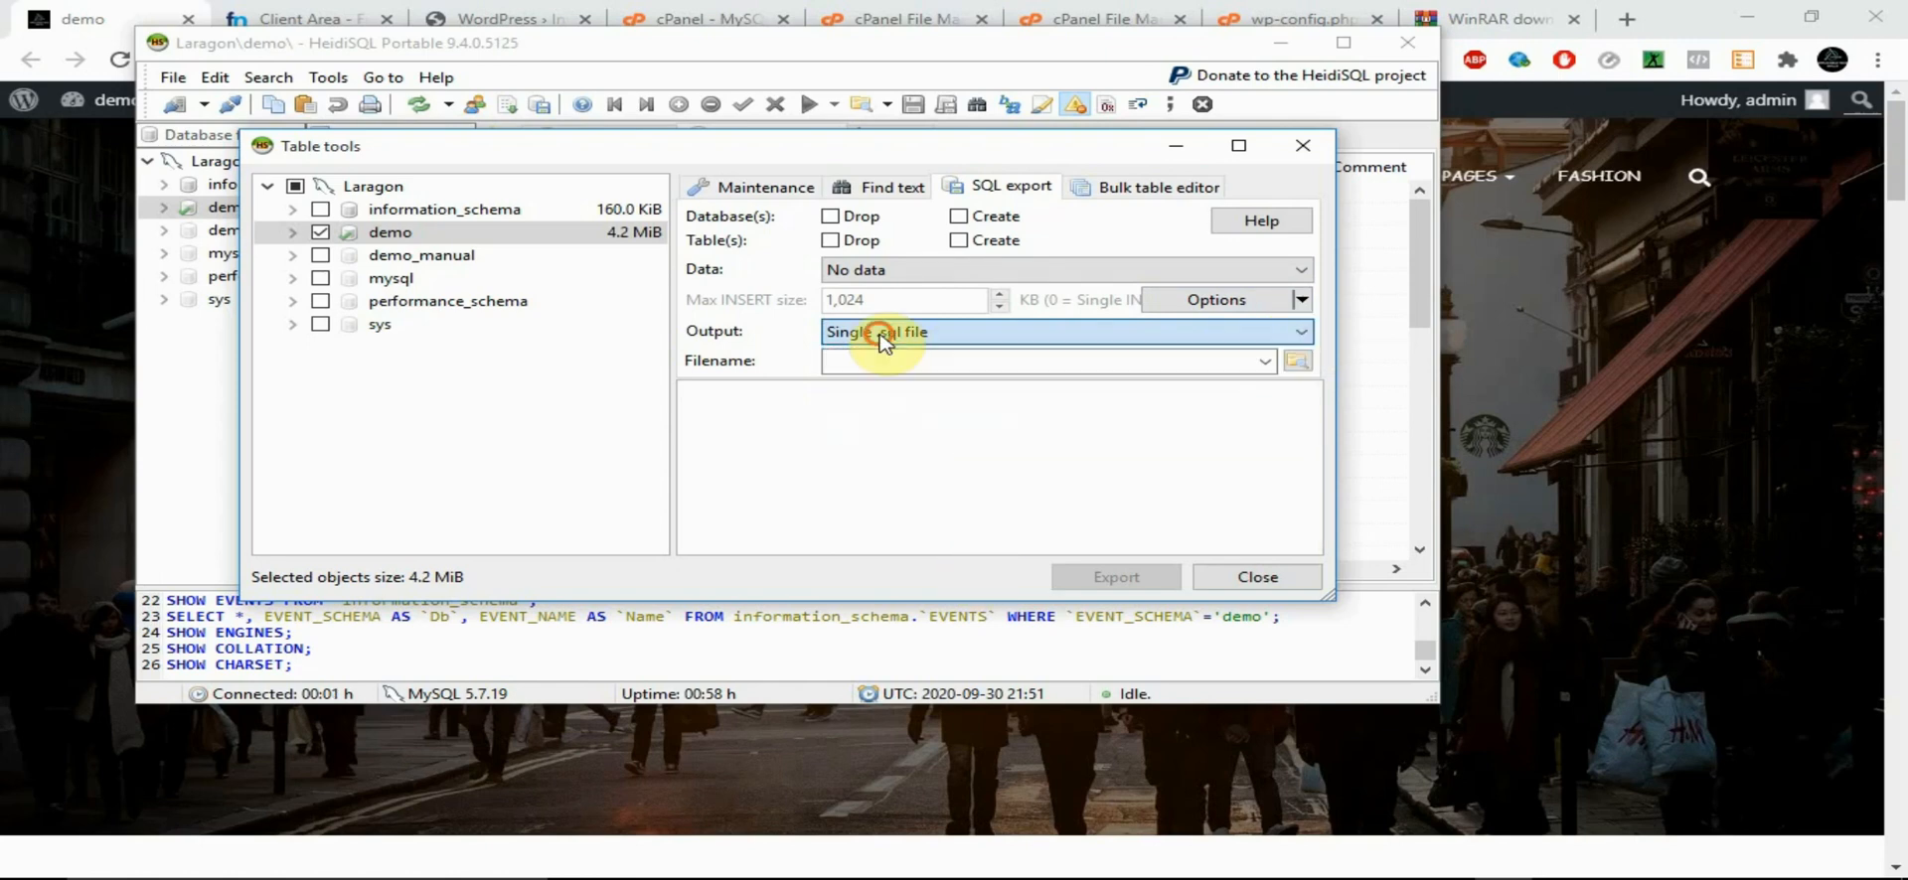
click(1242, 224)
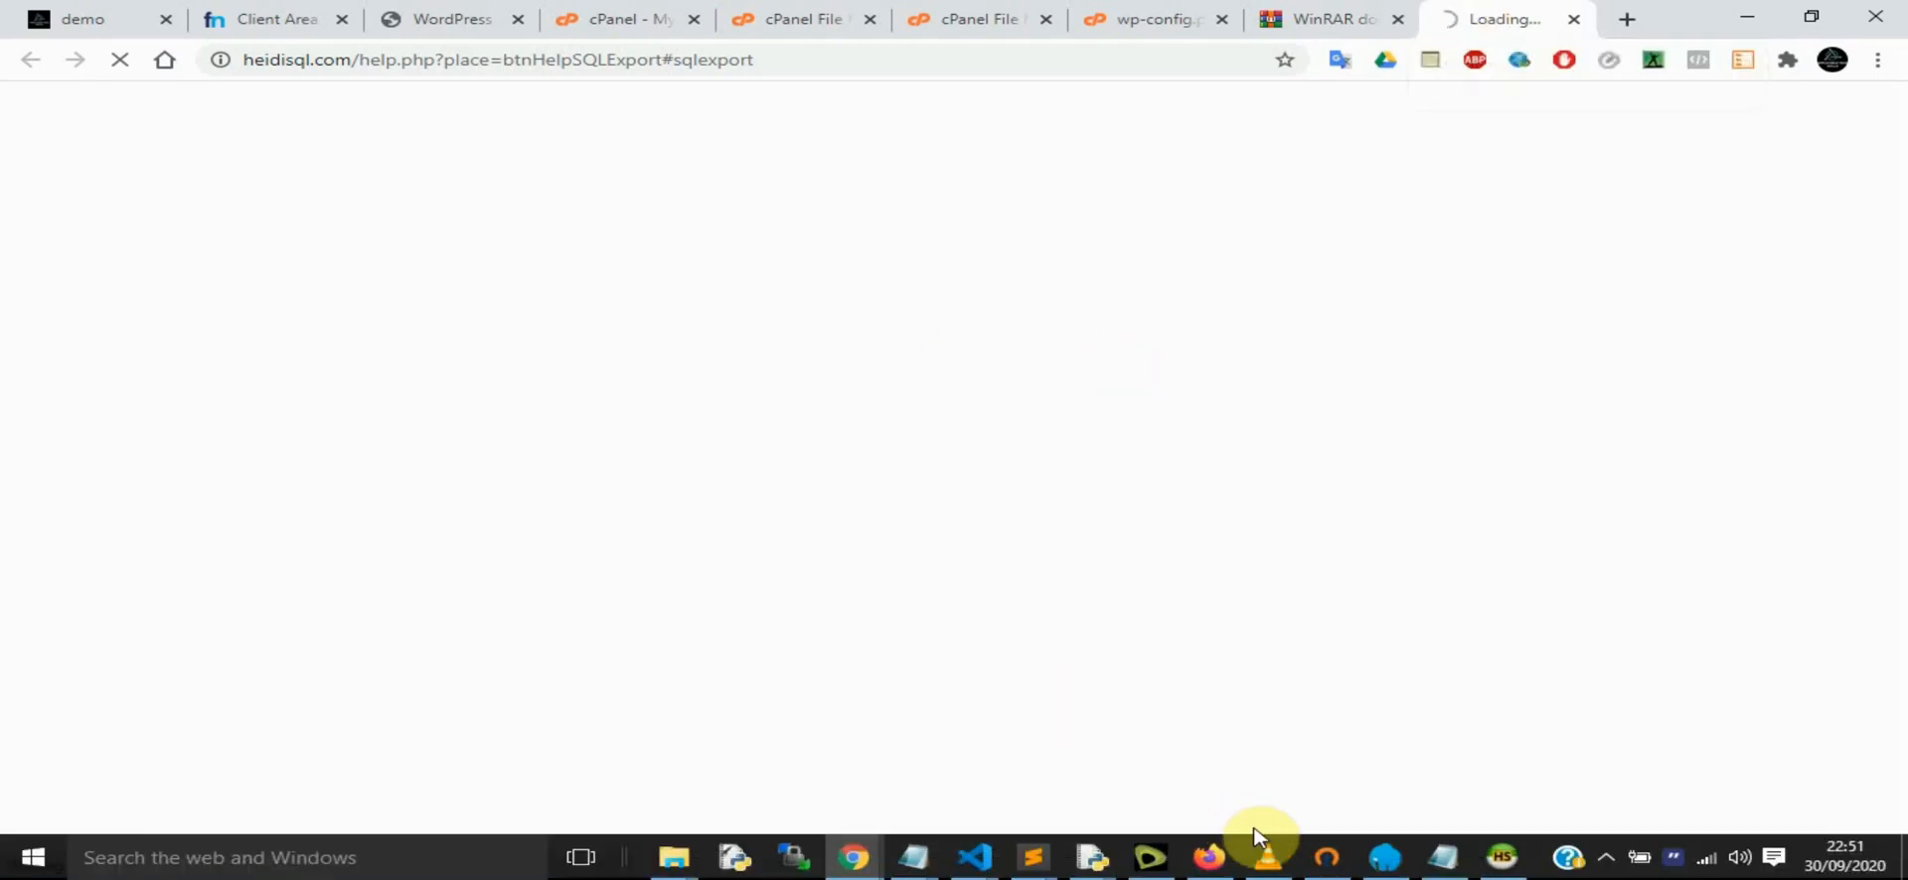
click(1498, 873)
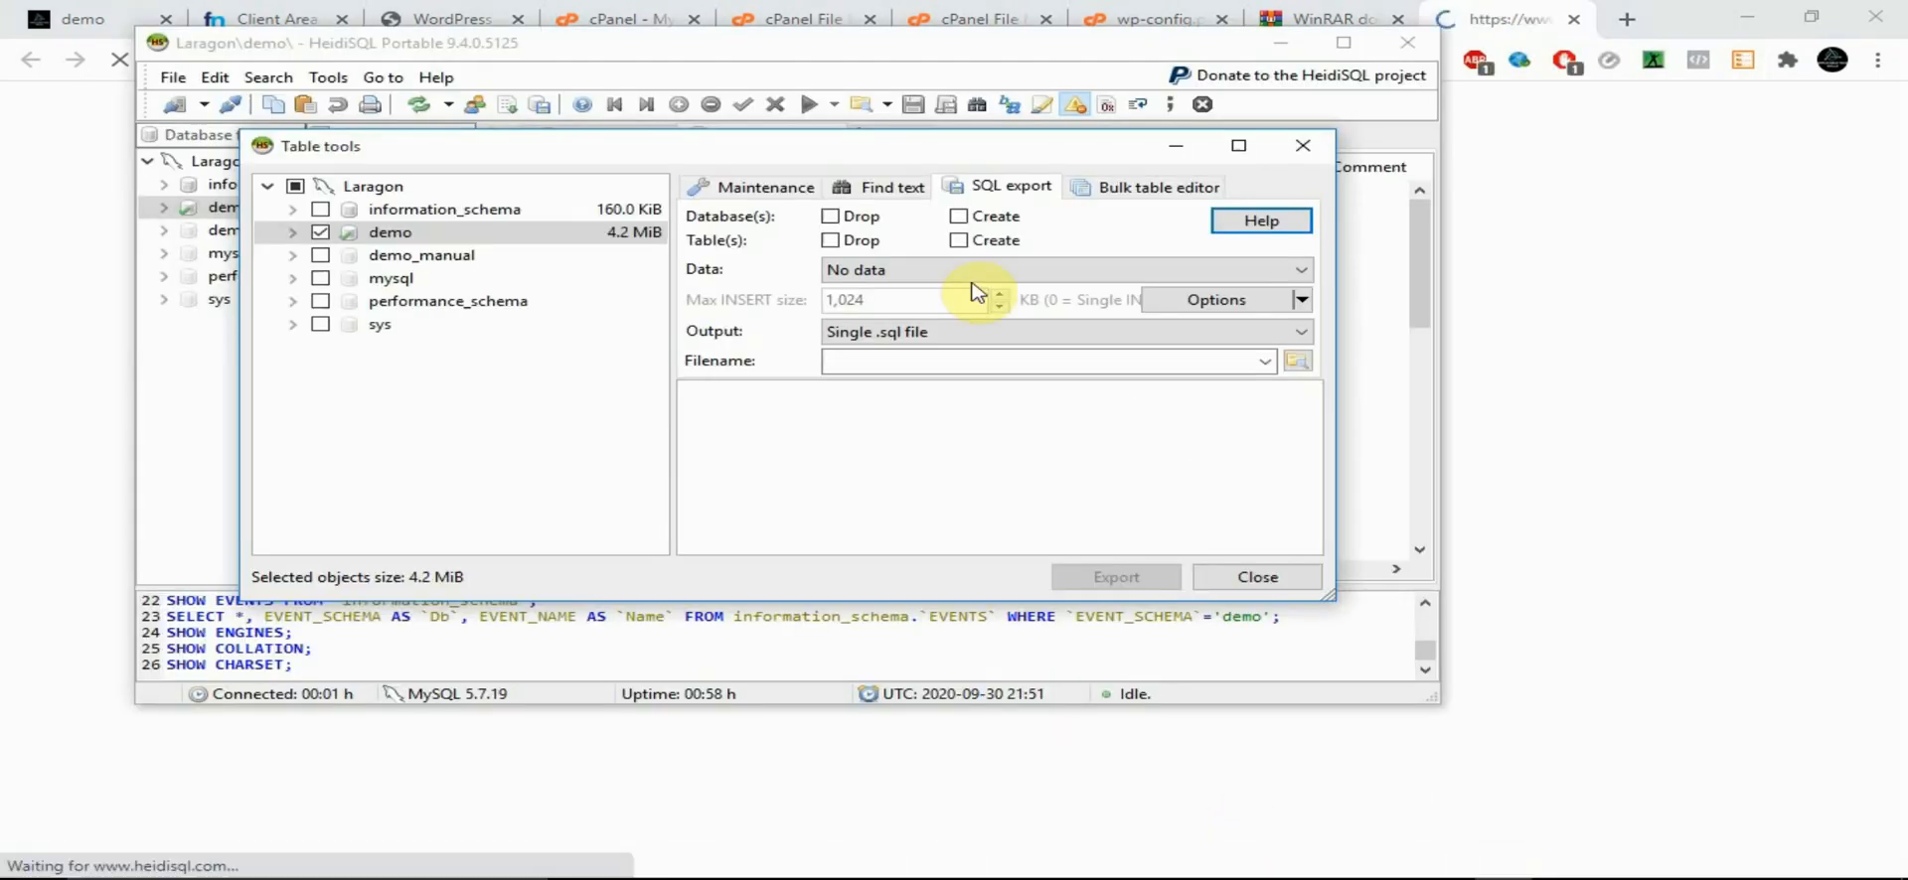
click(943, 279)
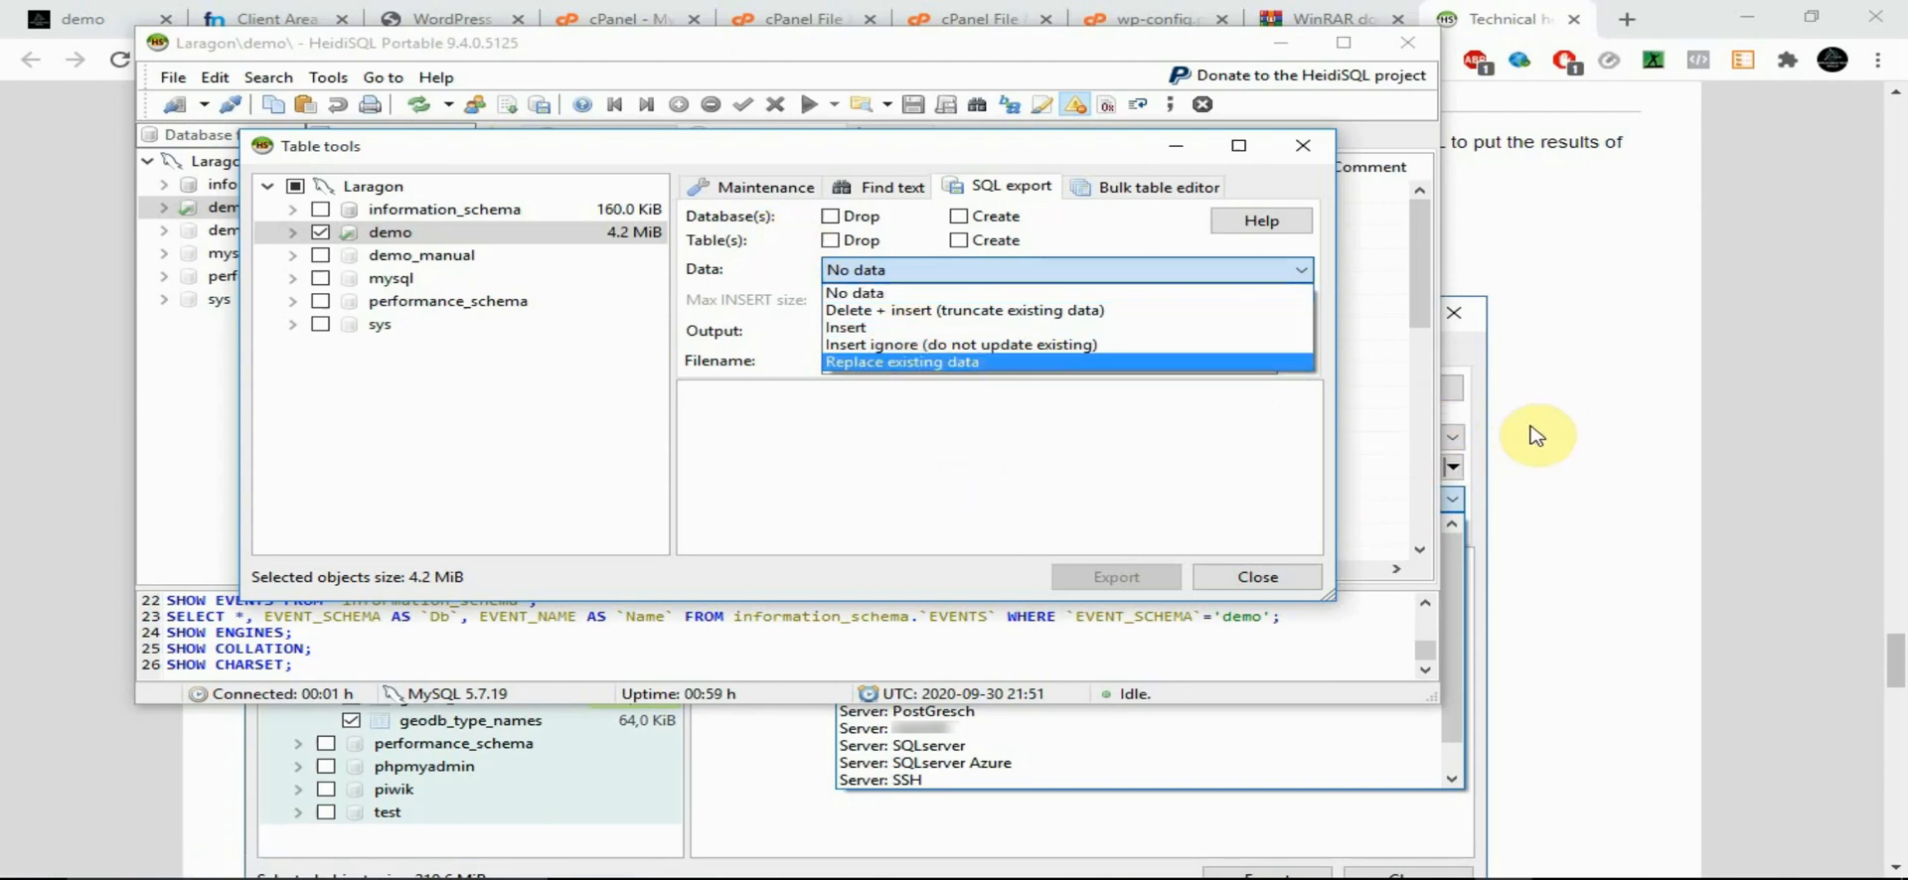
click(1197, 447)
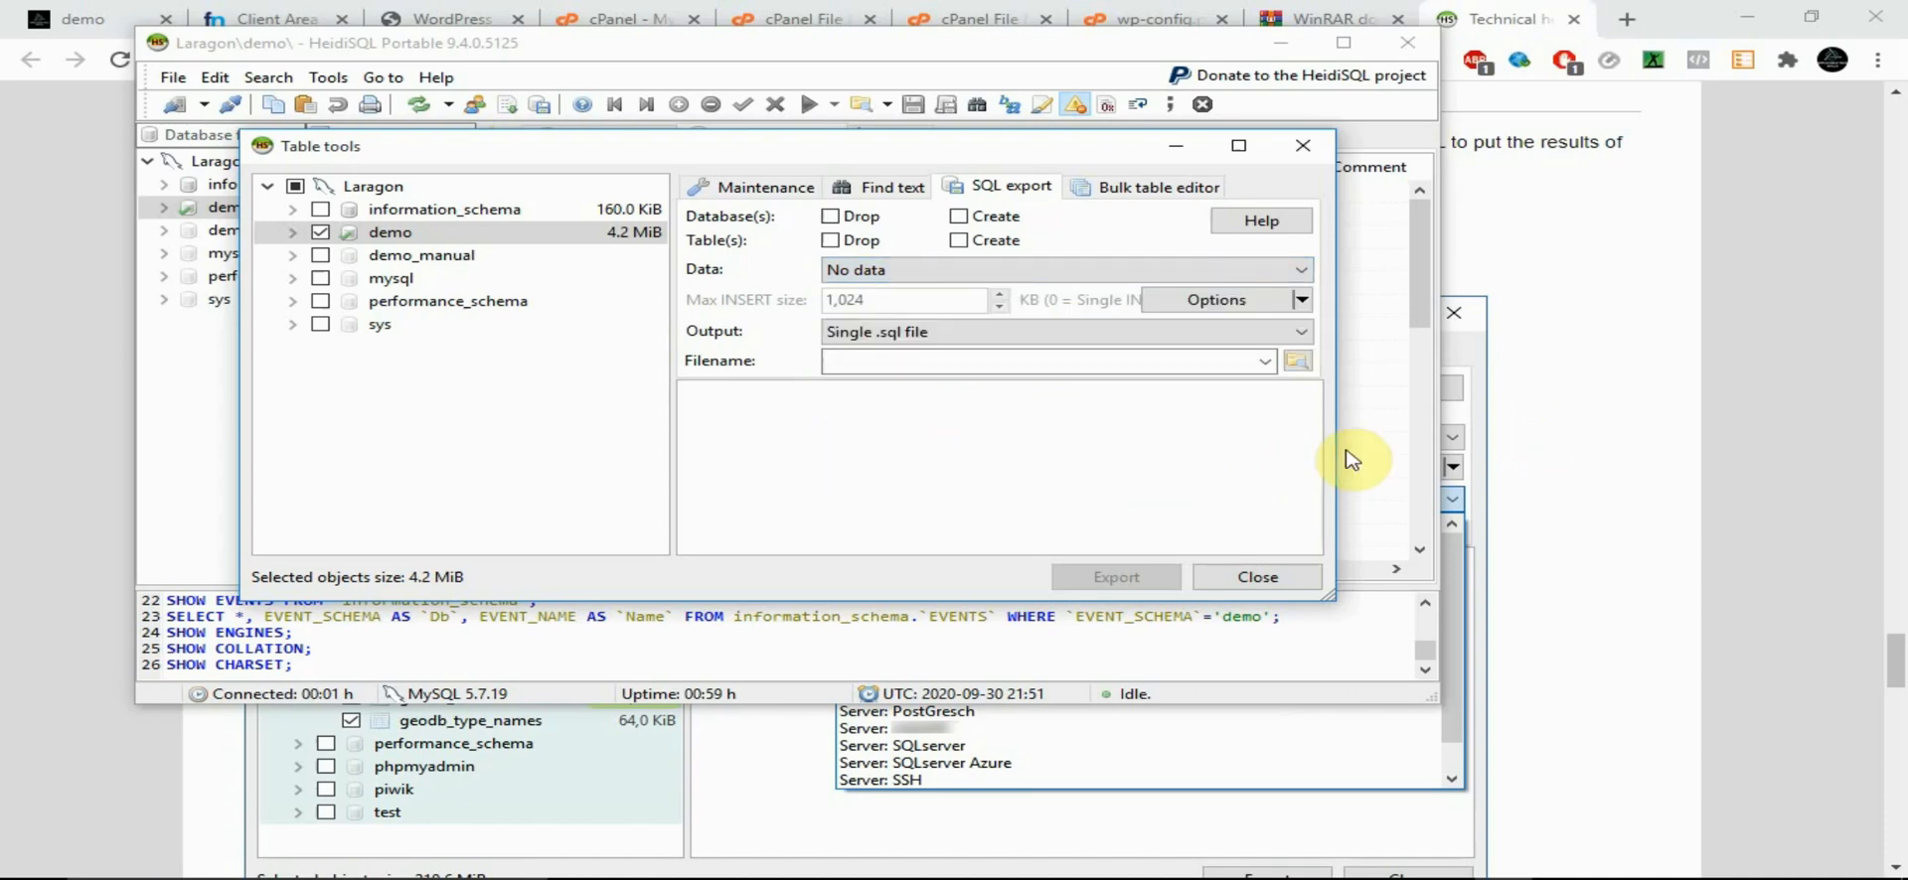
click(1544, 467)
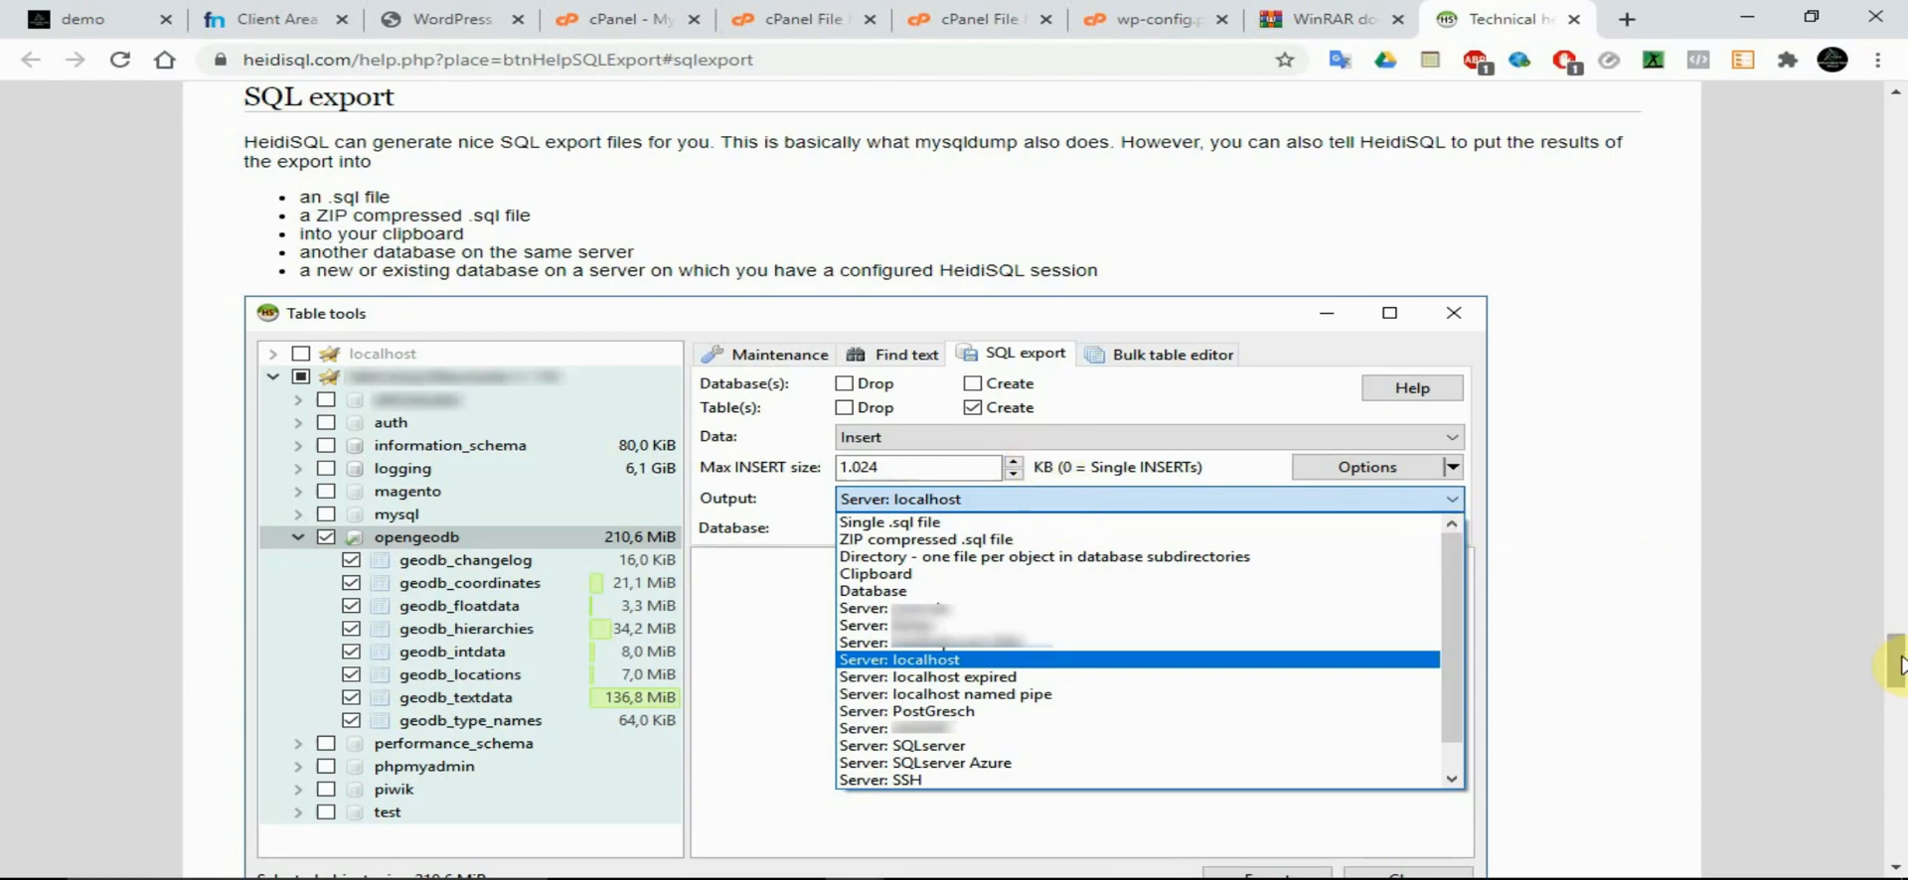
drag(1898, 664, 1900, 761)
mouse_move(1267, 862)
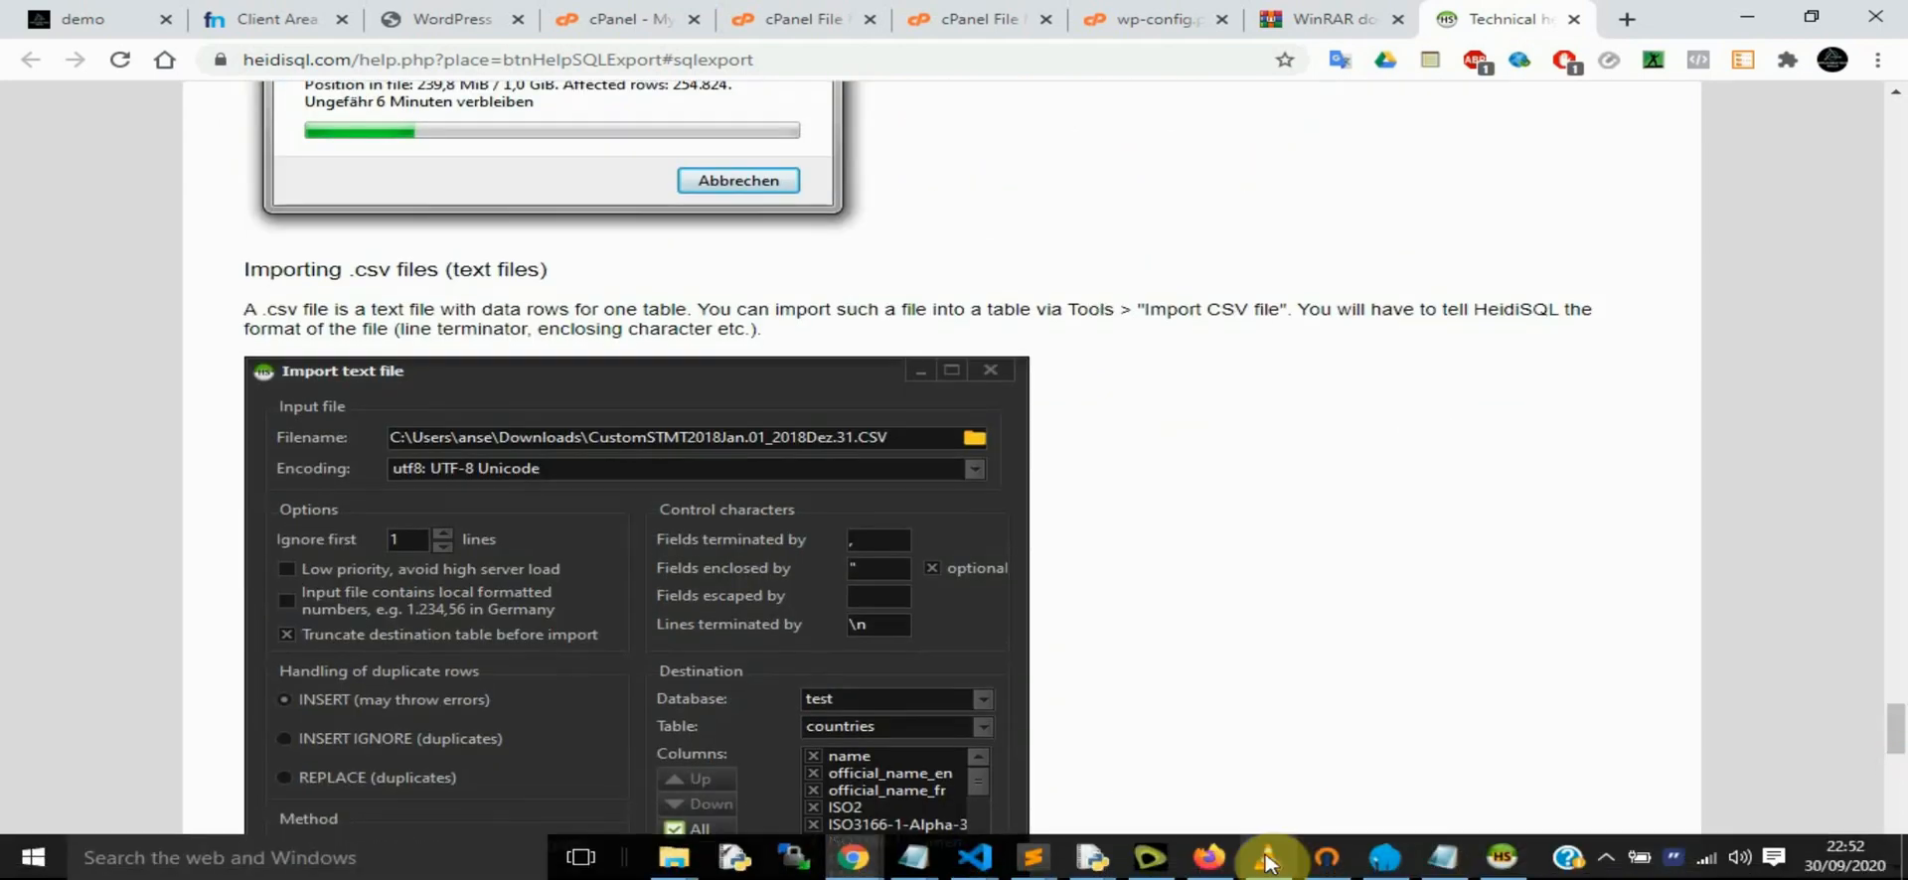
click(1502, 857)
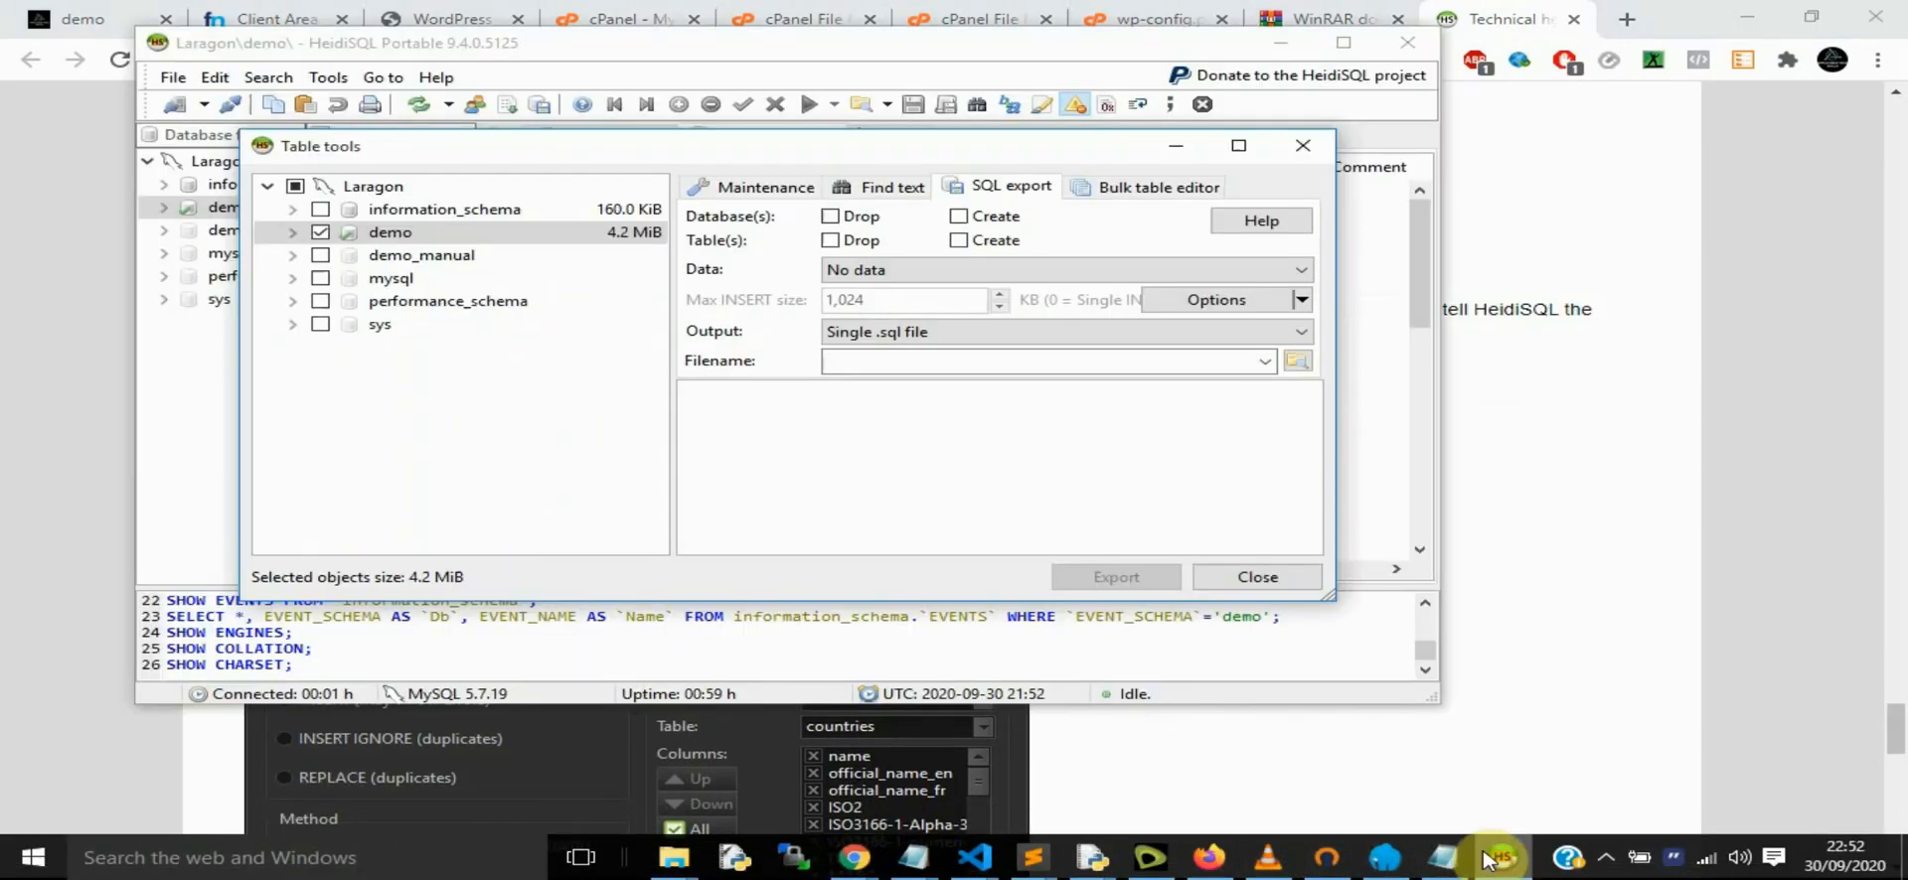
Step: Set Data to Insert and change Max INSERT size to 10,024
click(1071, 281)
click(1019, 334)
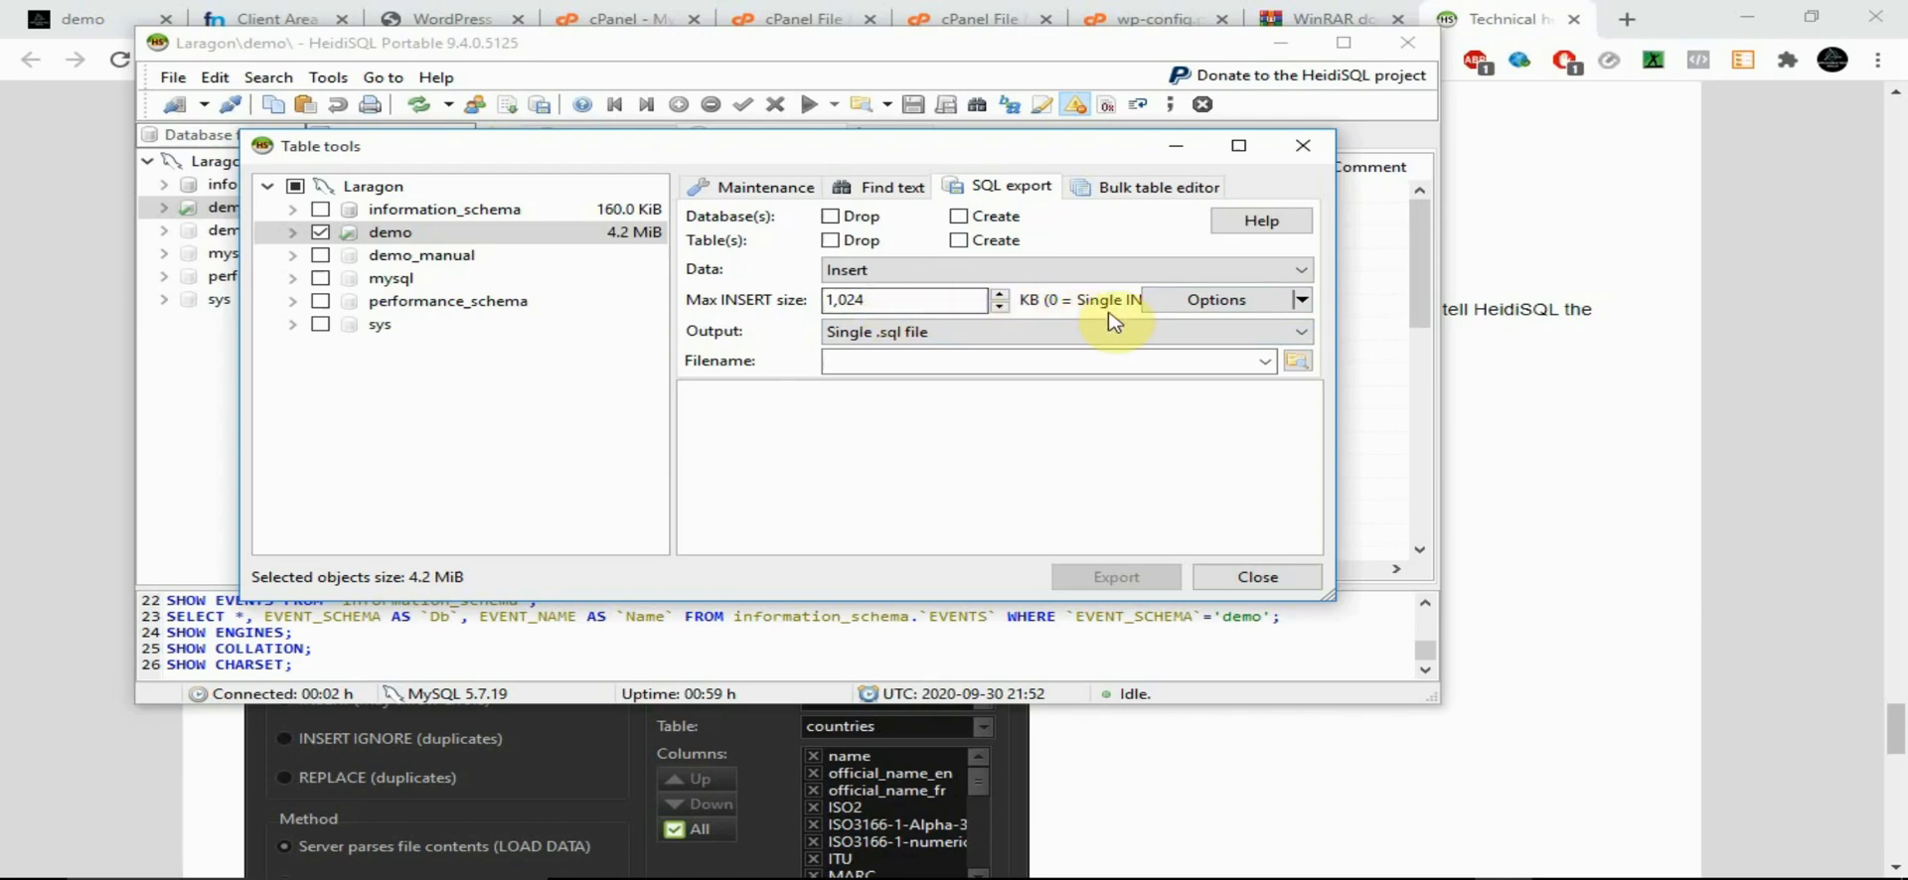
drag(839, 302, 776, 303)
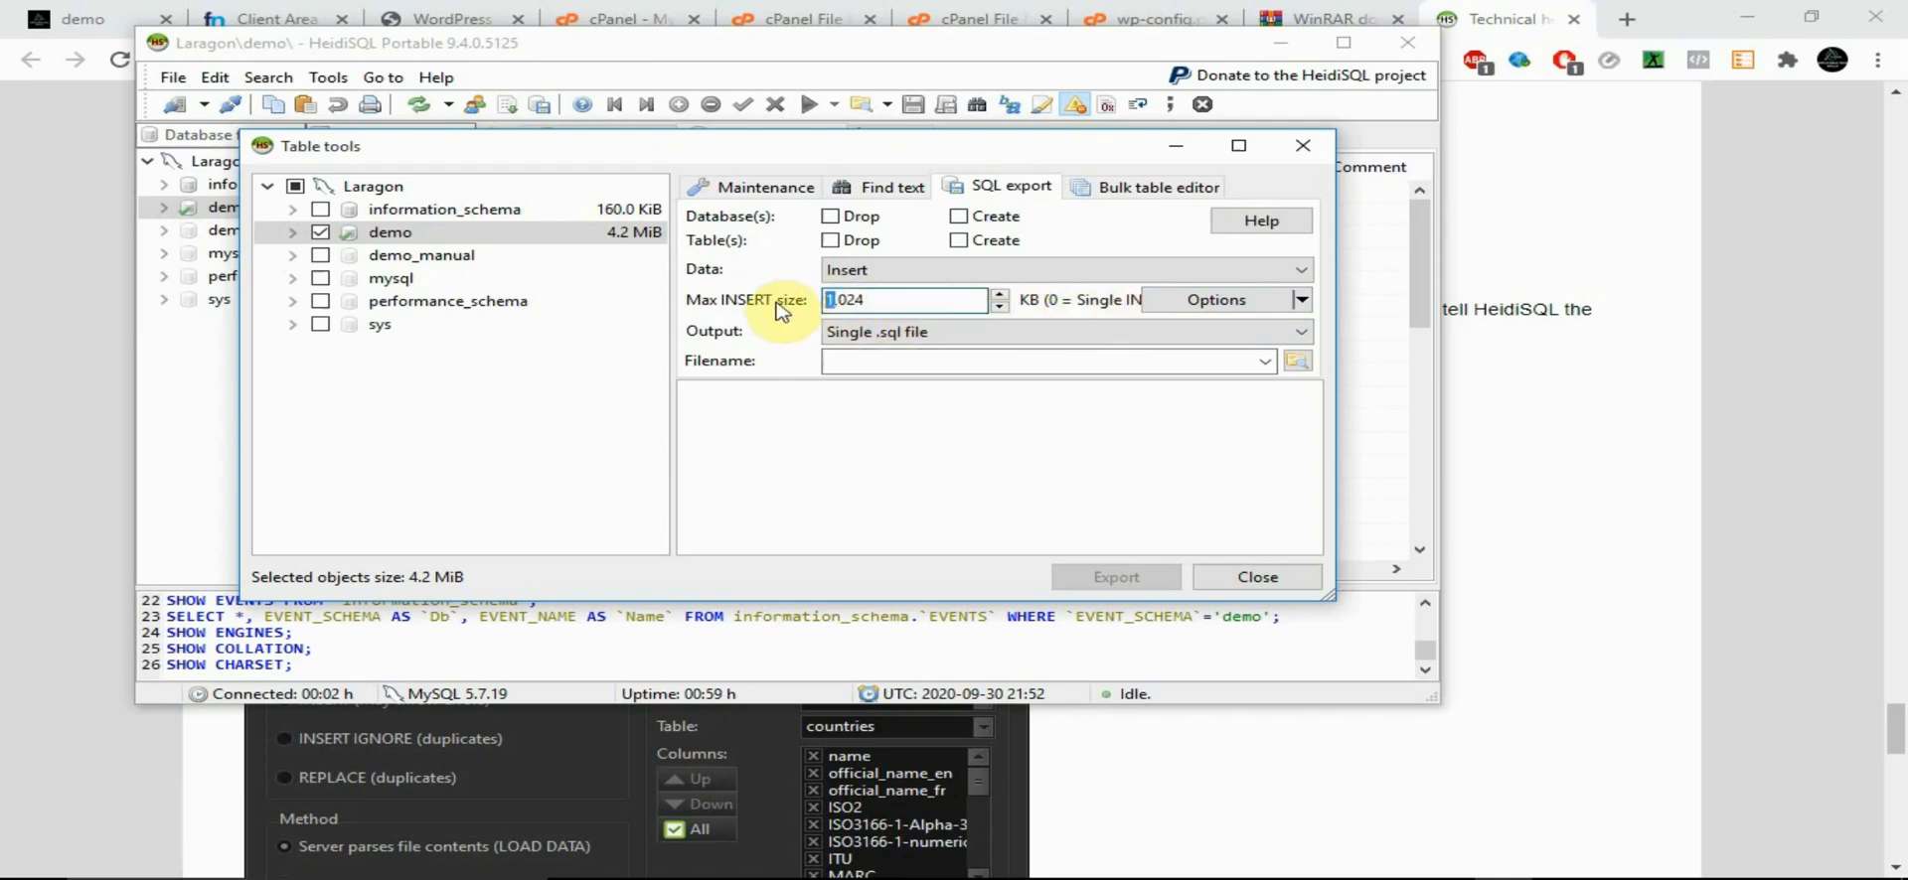
text(4)
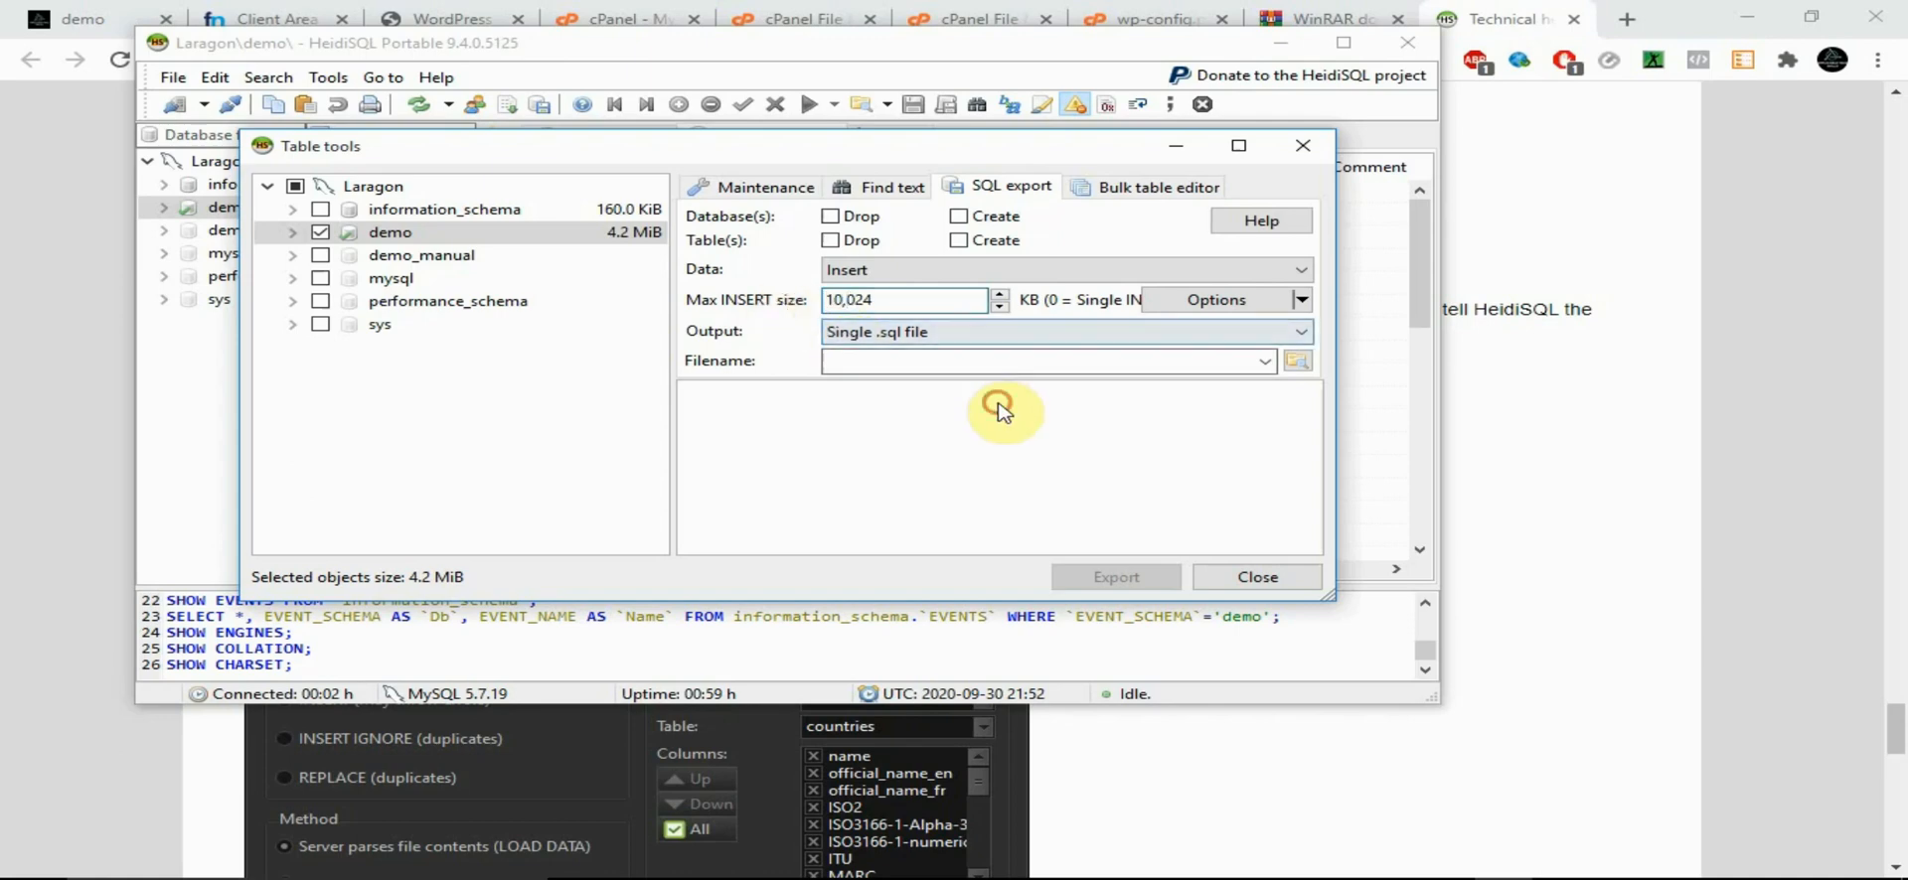
Step: Export the demo database to demo.sql and browse to its save location
click(954, 363)
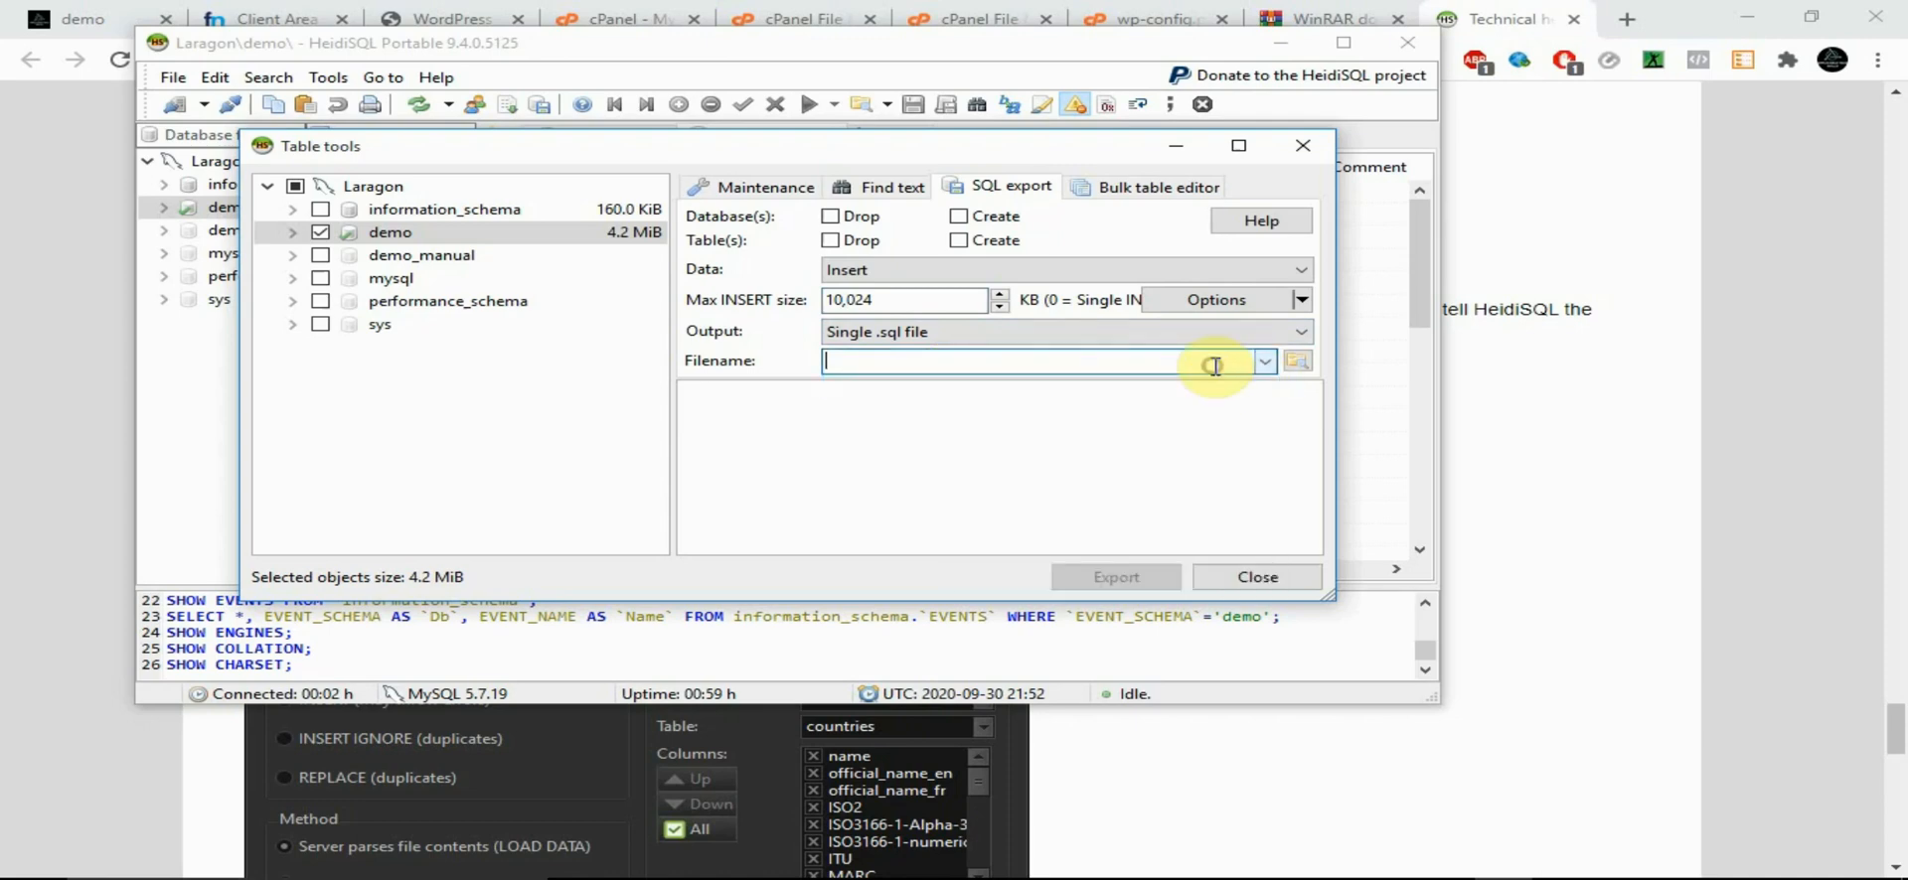
text(demo.sql)
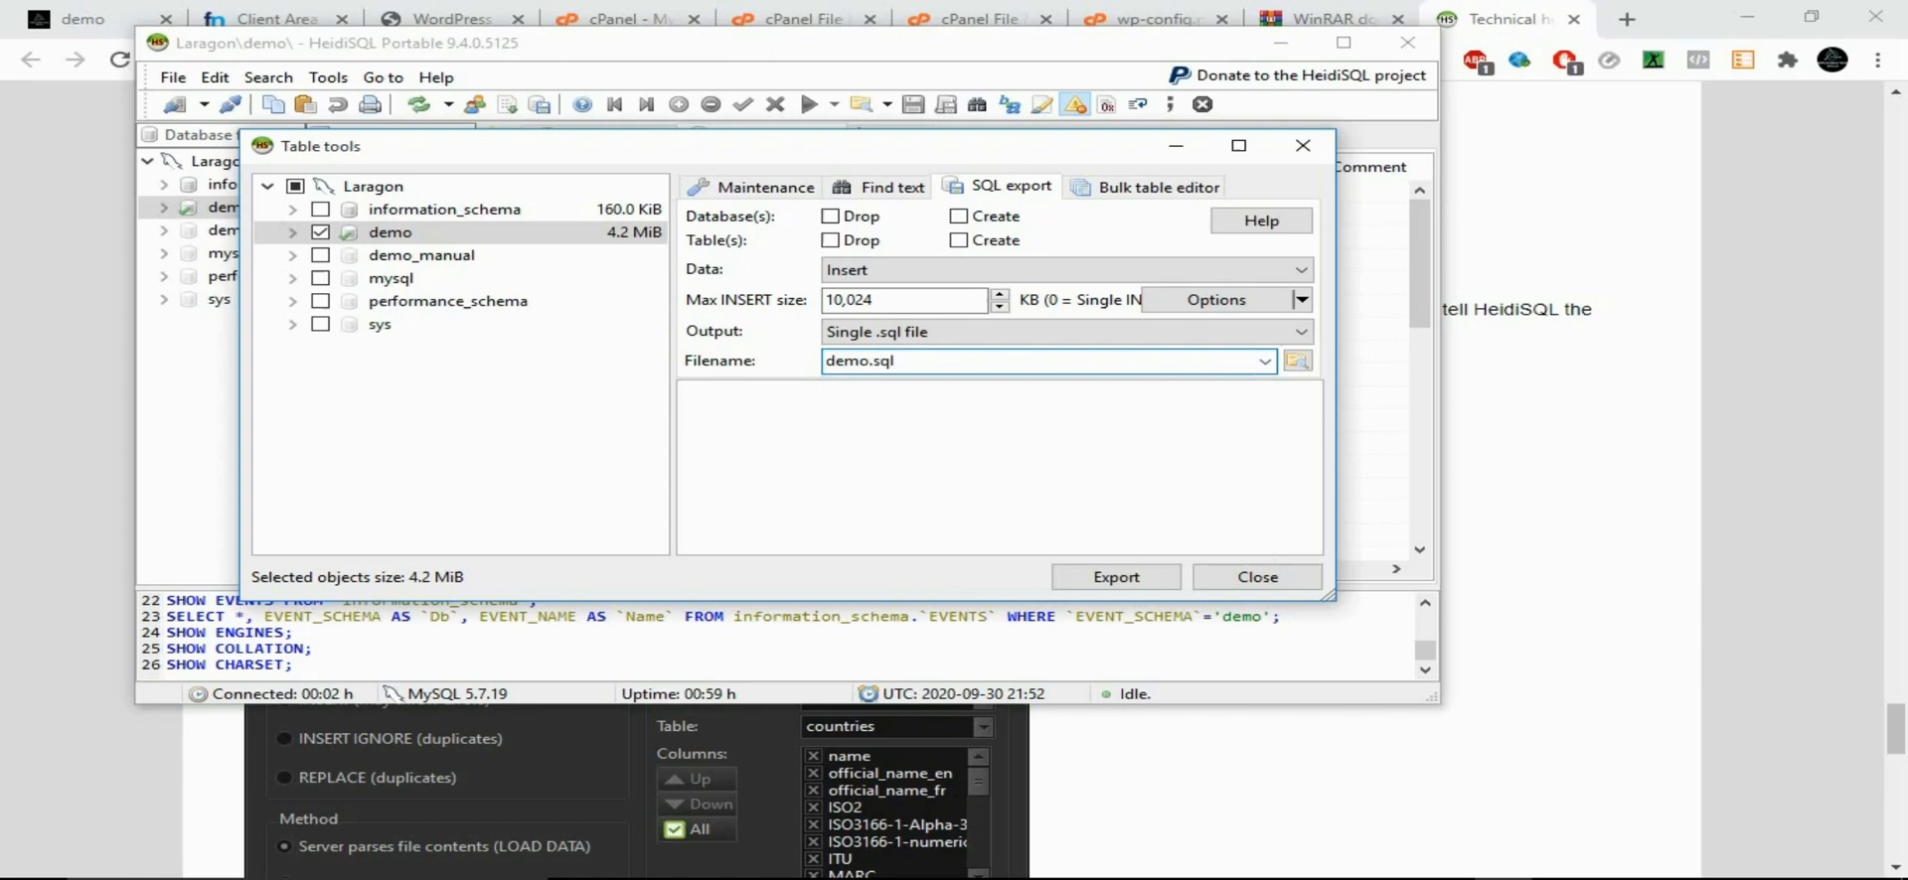
click(1108, 576)
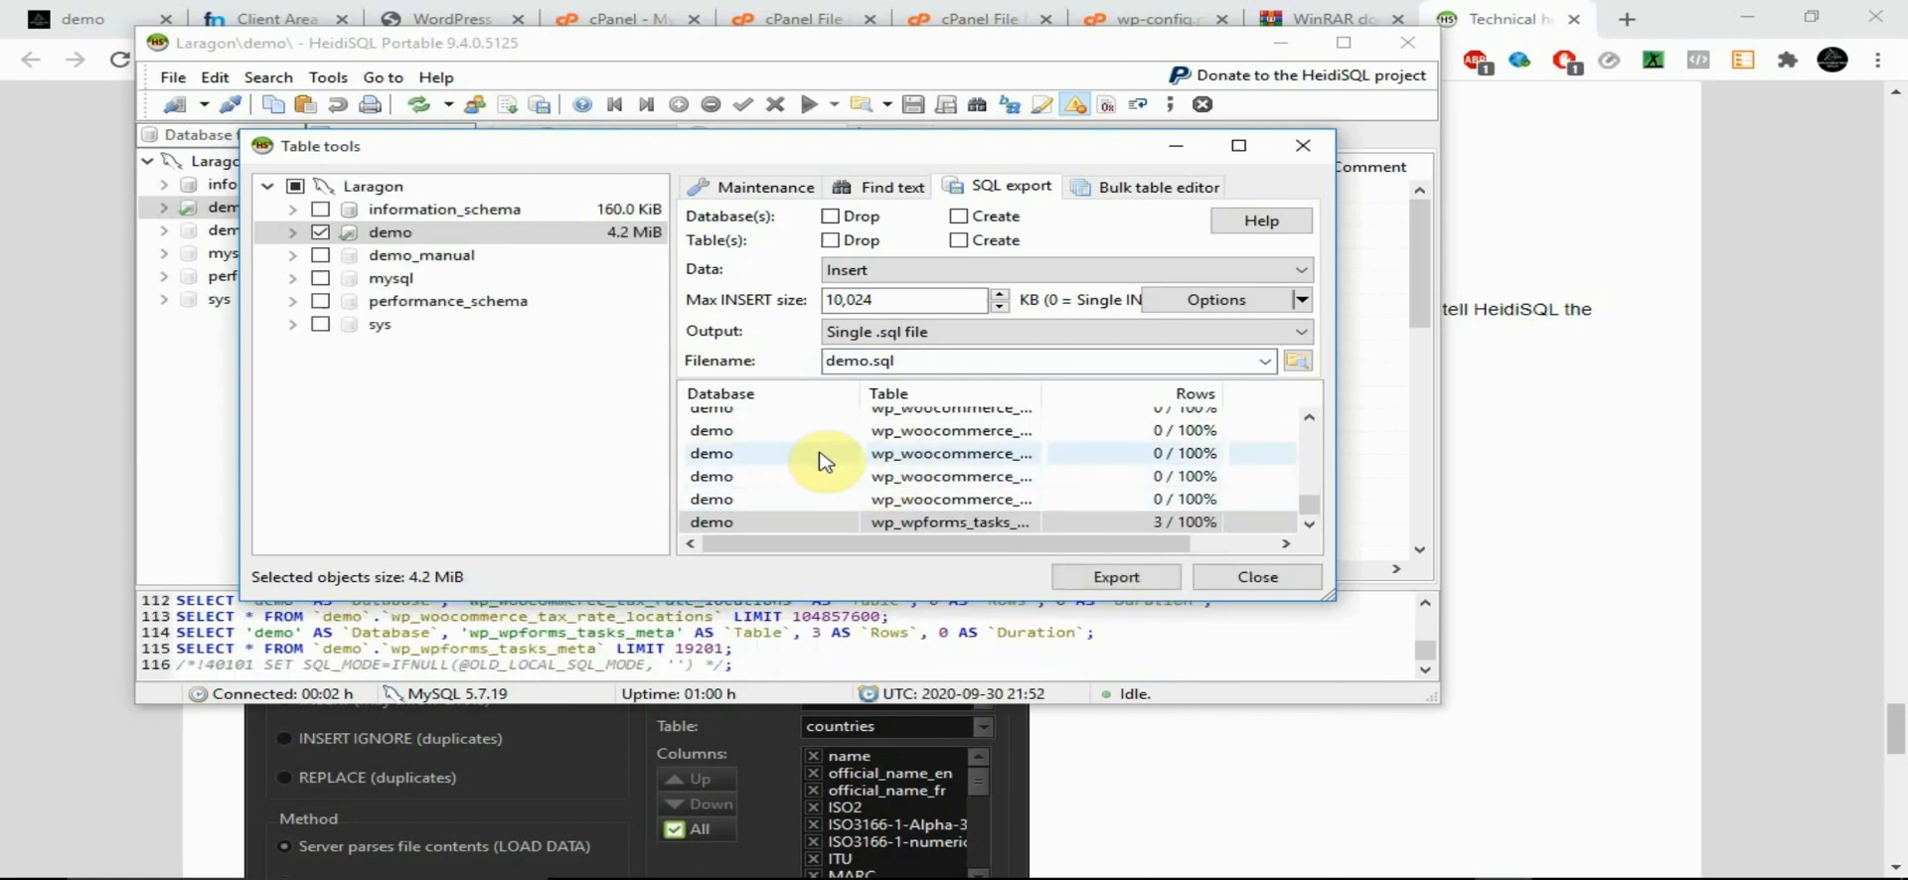
click(1296, 360)
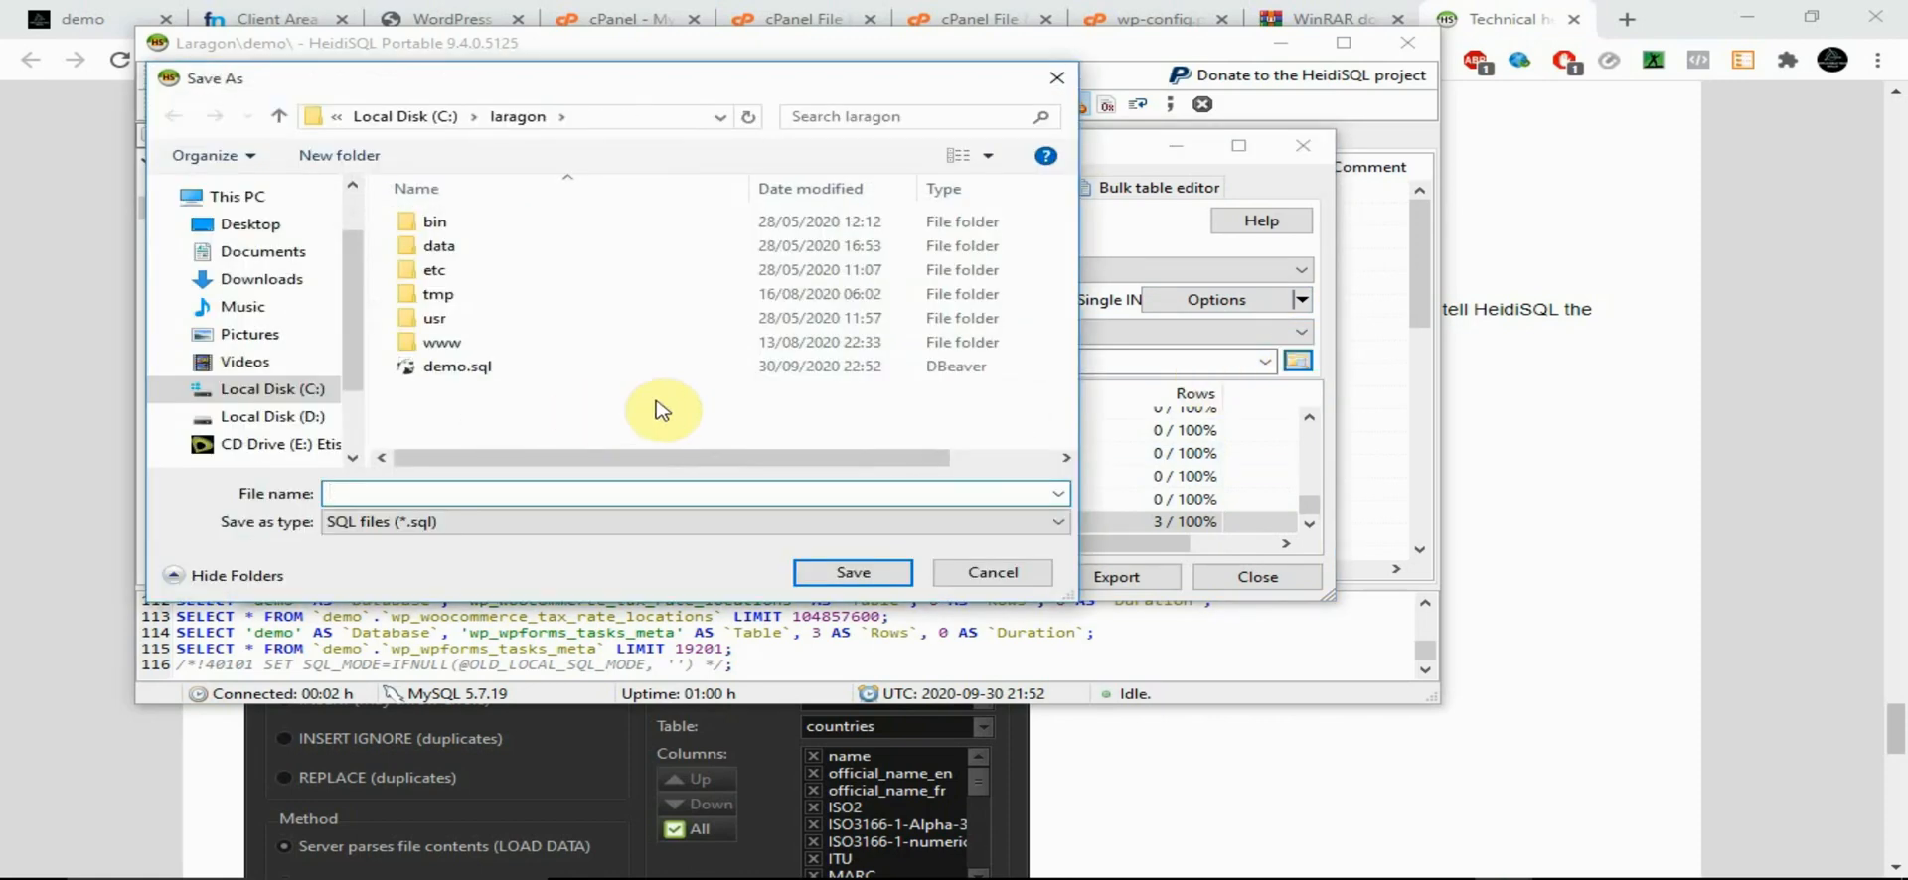
Step: Open demo.sql in Notepad++, check the wp_comments INSERT rows, then close it
click(469, 376)
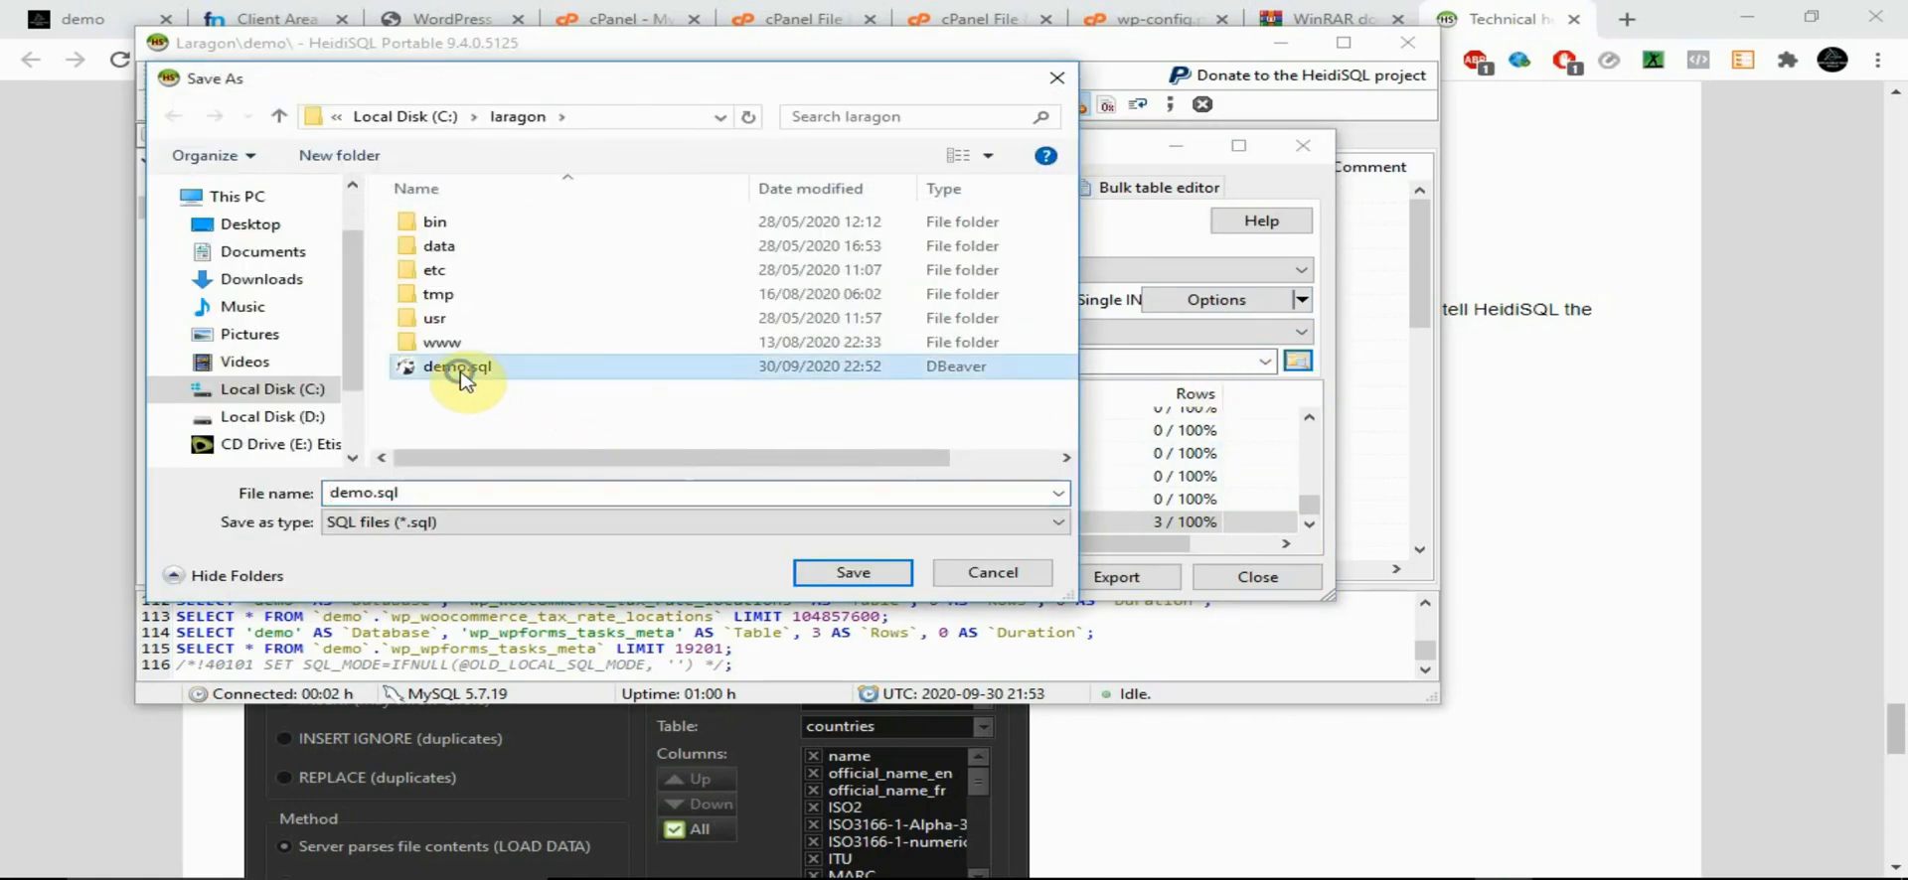
right_click(460, 375)
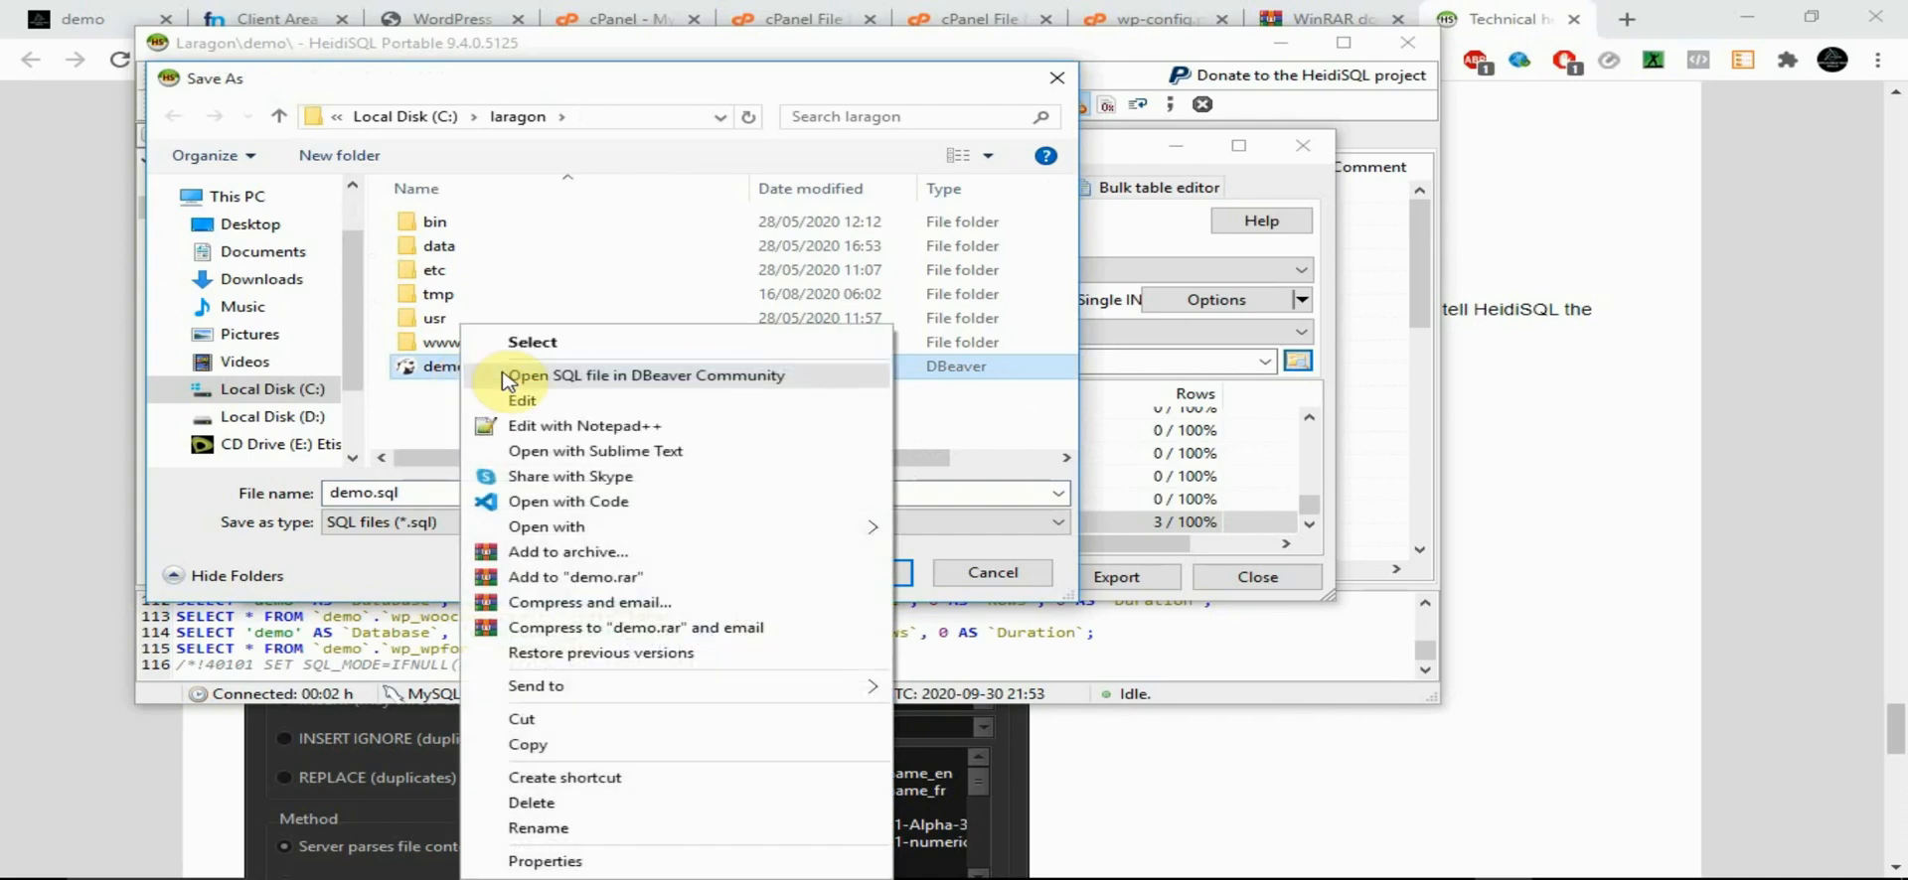
click(531, 426)
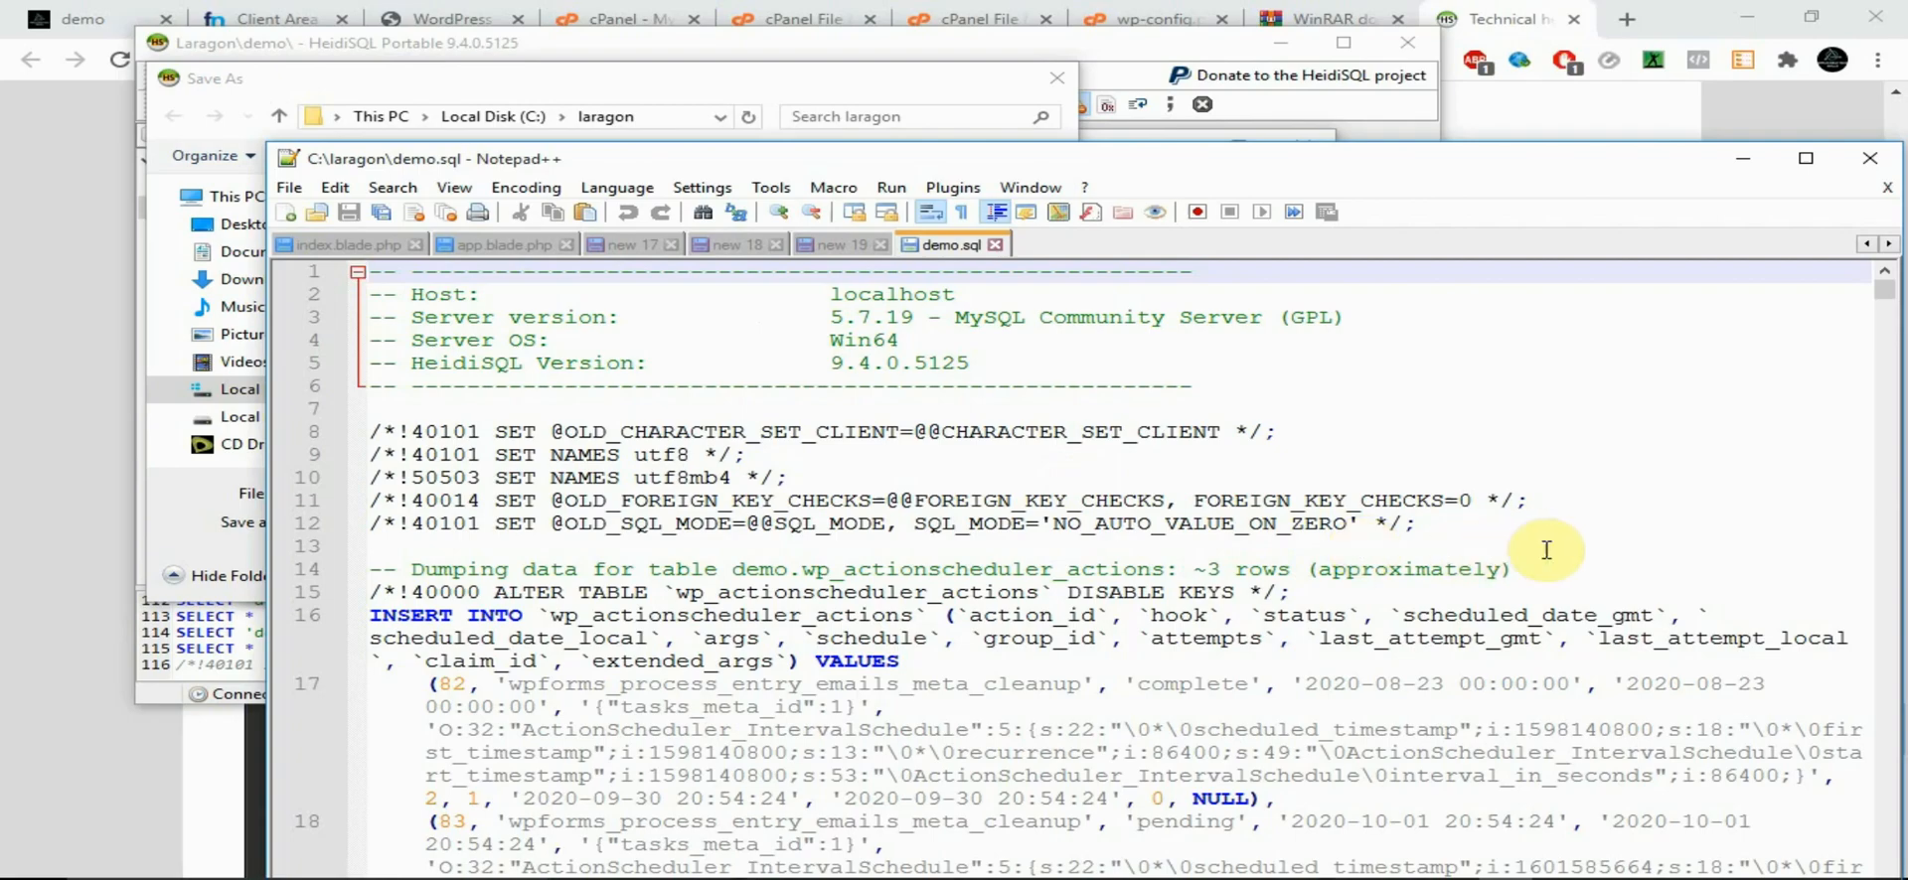
mouse_move(1880, 303)
mouse_down()
mouse_move(1888, 358)
mouse_move(1892, 303)
mouse_up()
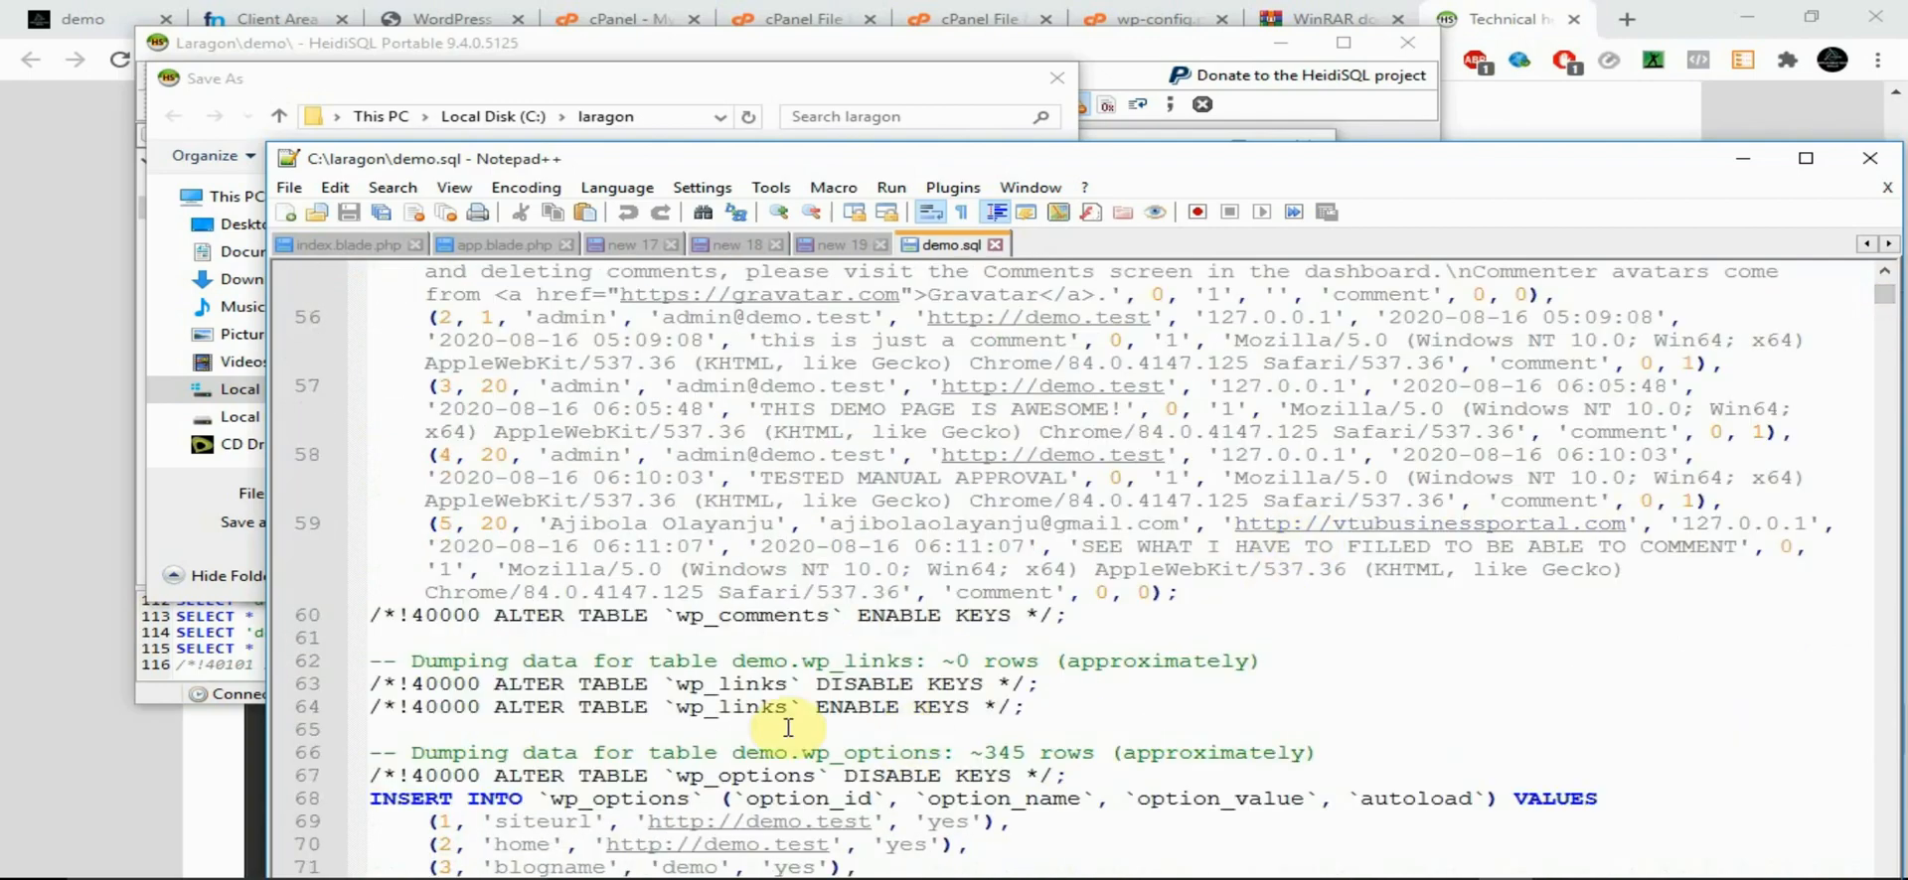
click(1017, 490)
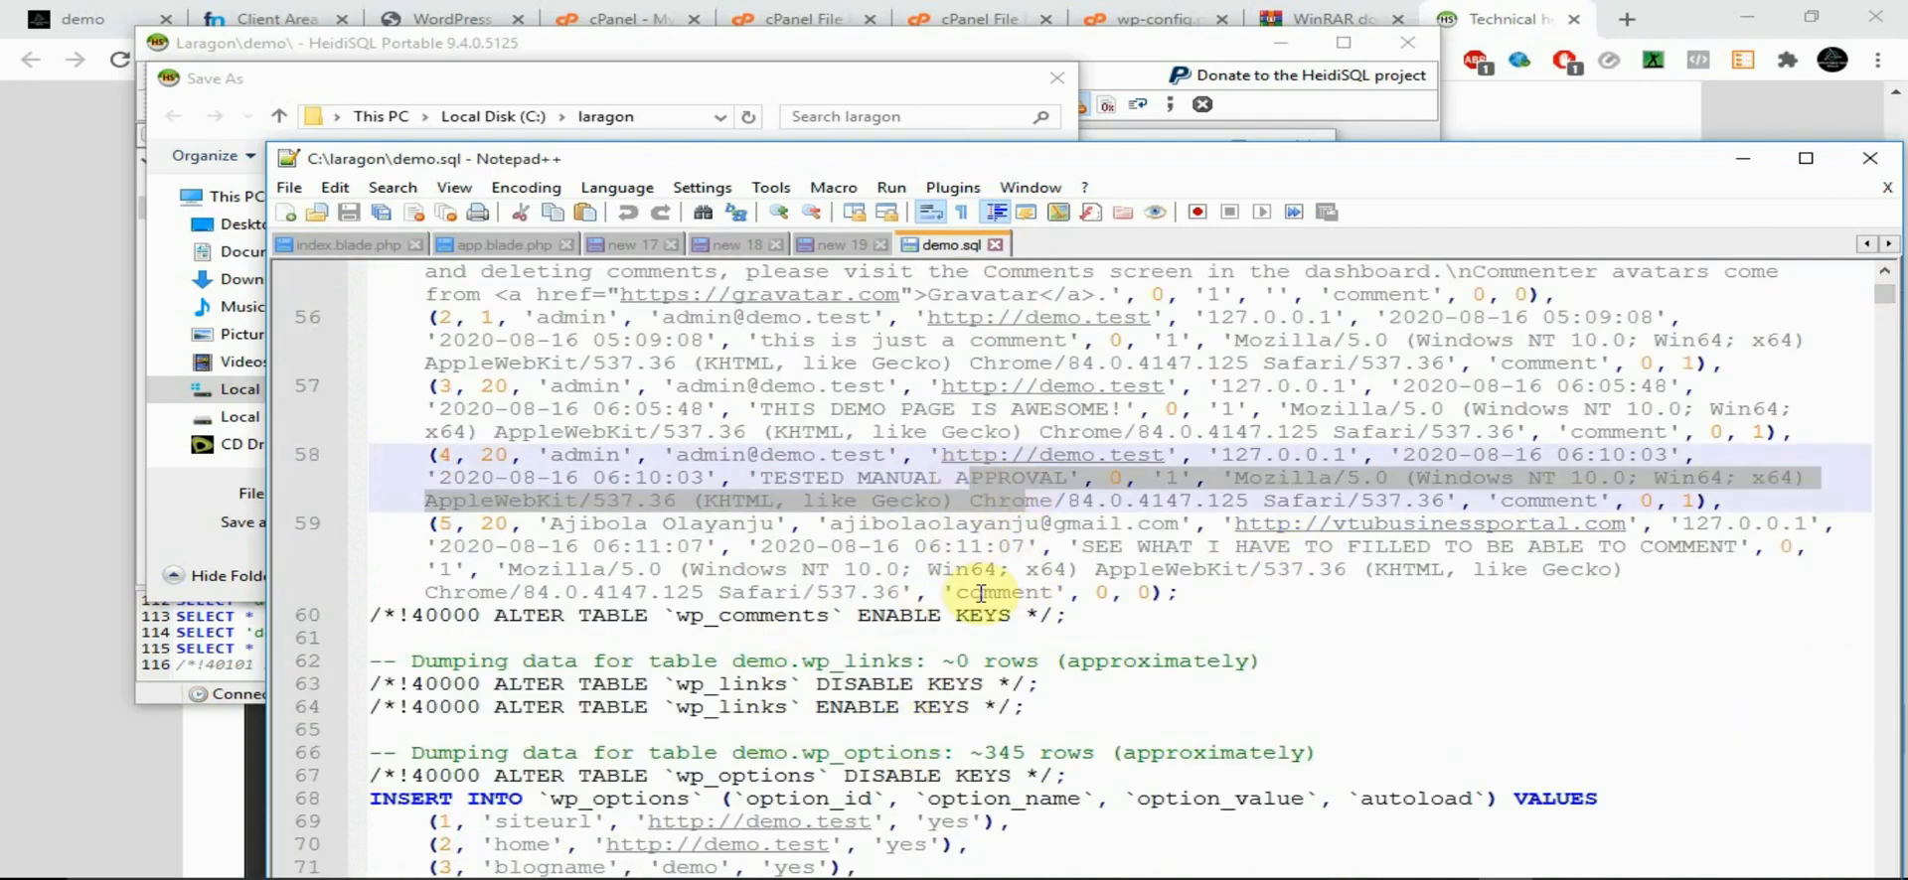
click(1072, 615)
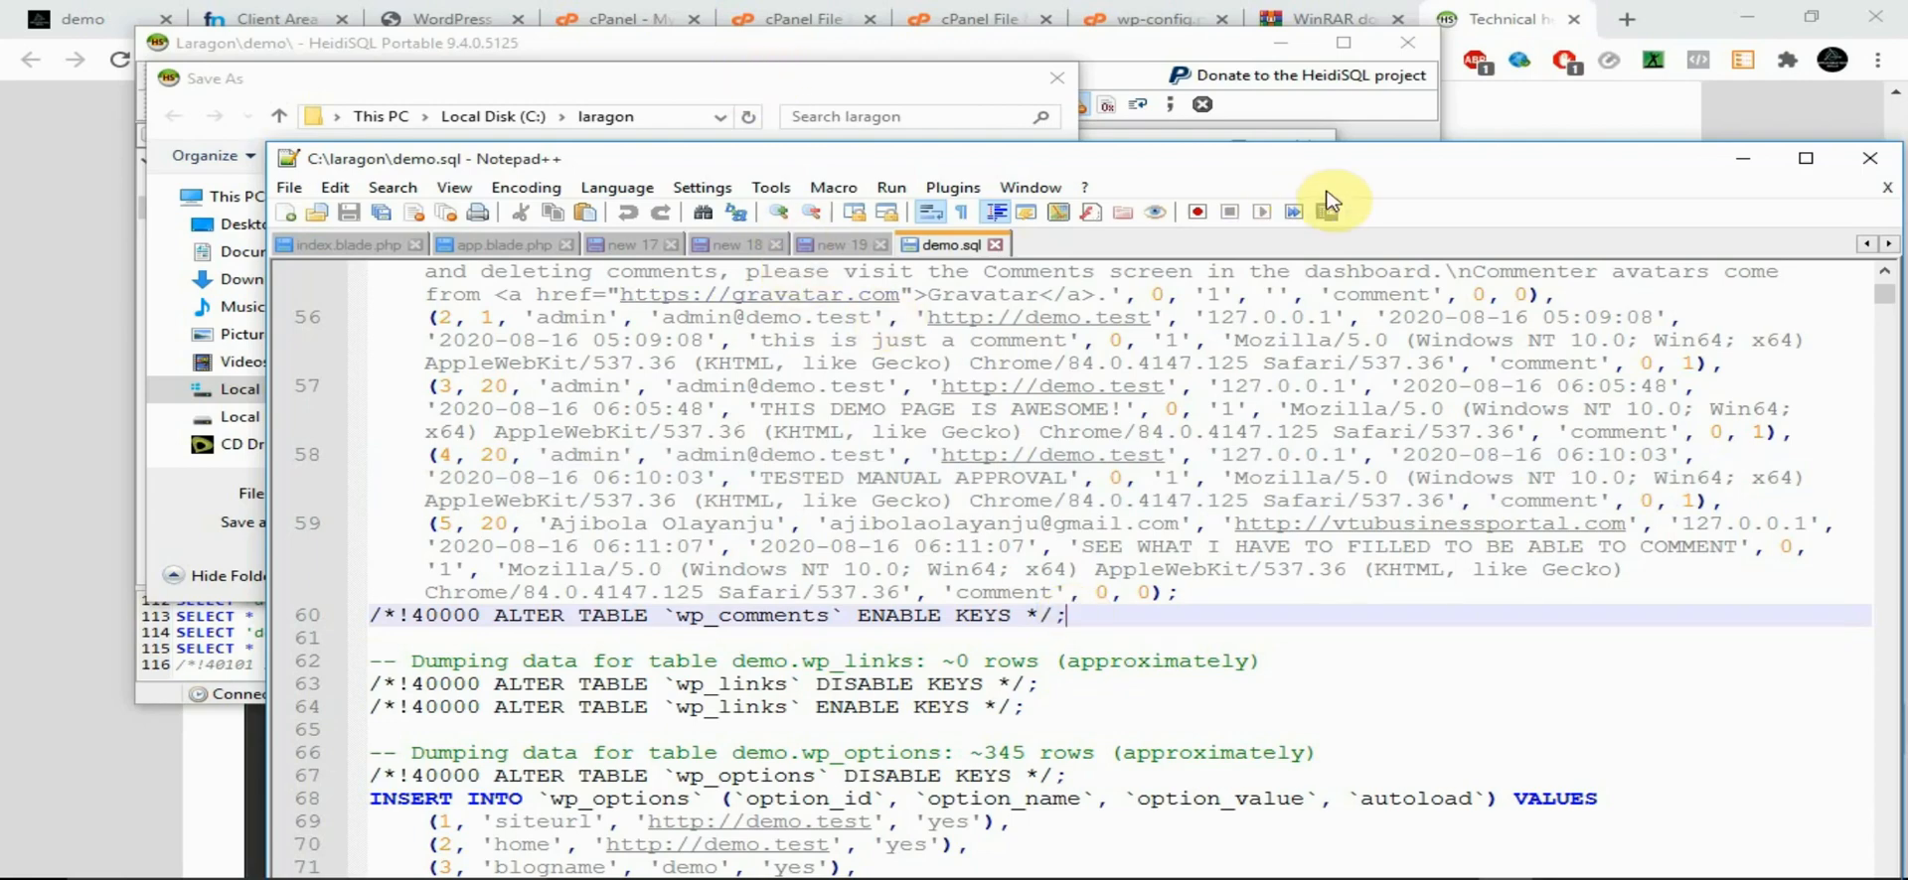
click(1869, 158)
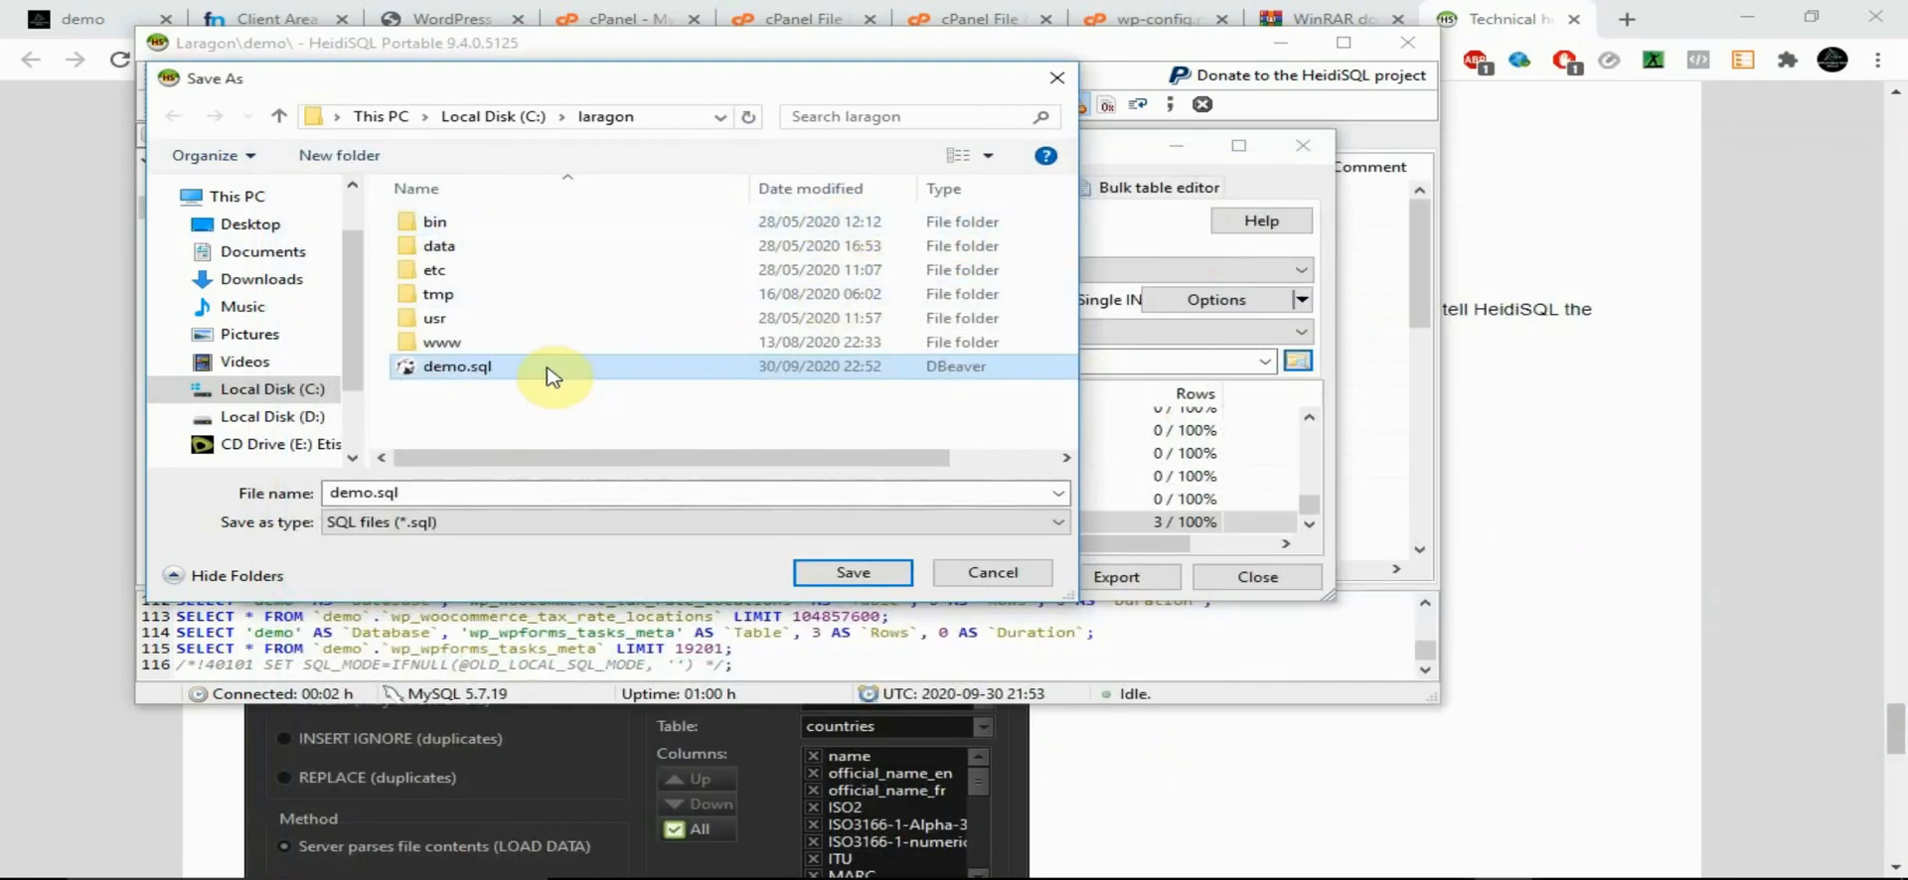
Step: Cancel the Save As dialog and keep Data set to Insert with output to demo.sql
click(983, 576)
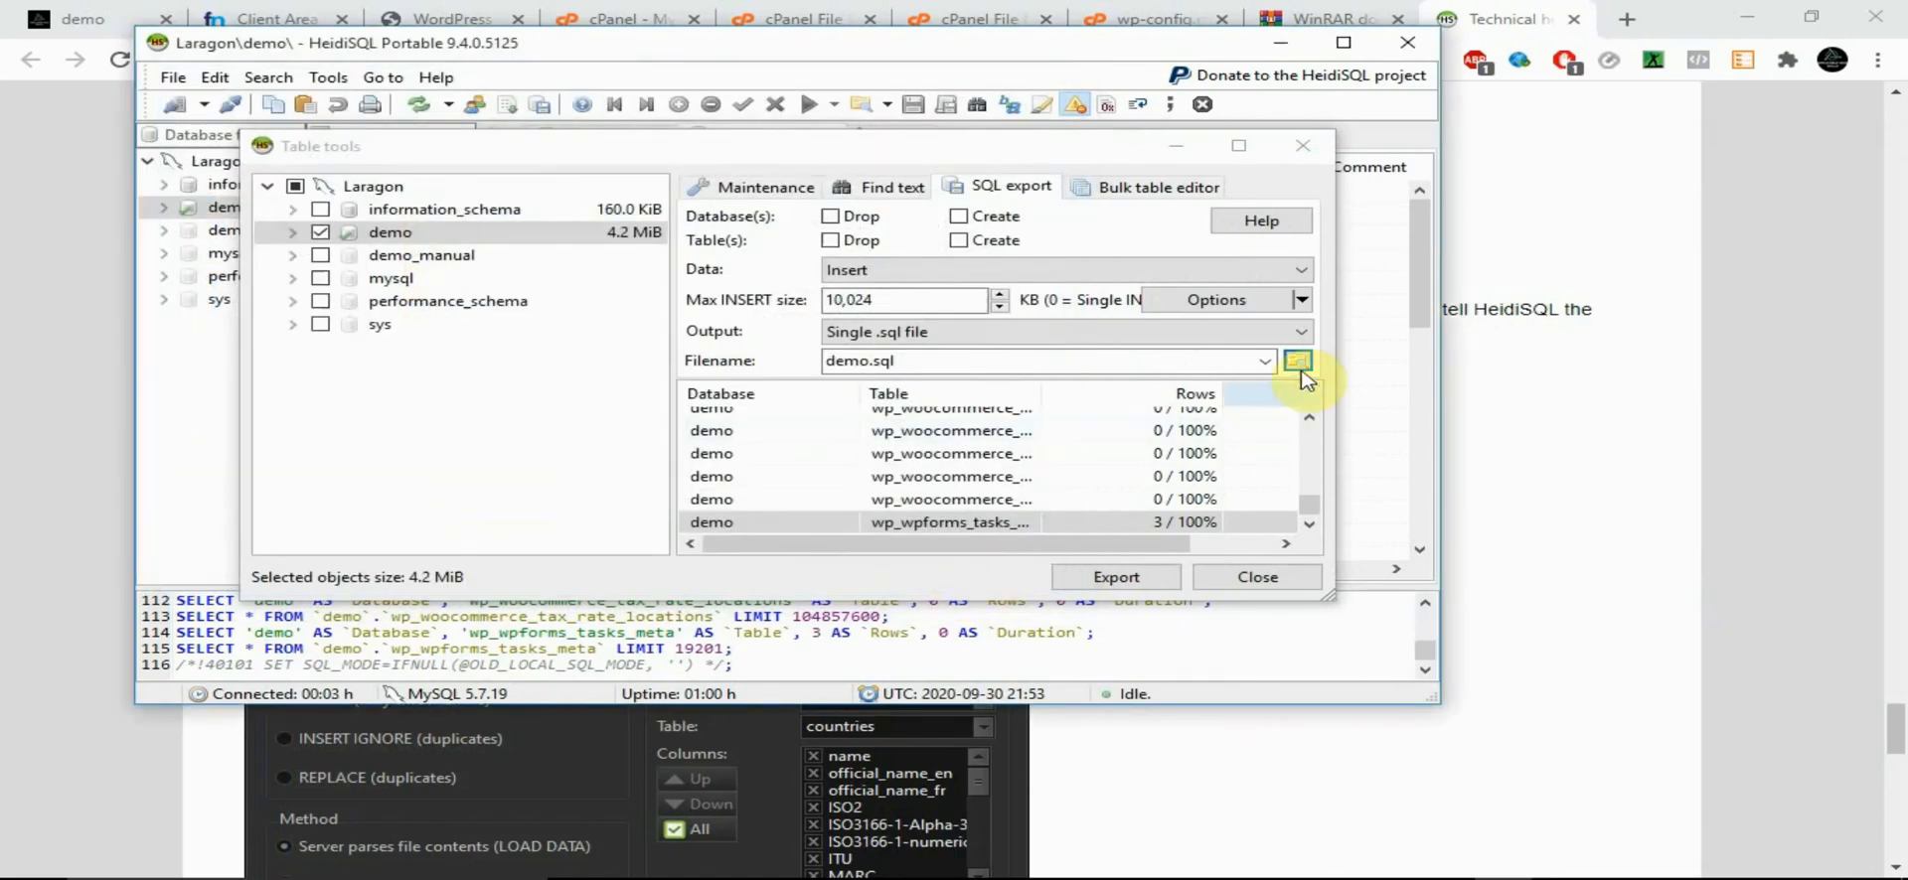
click(880, 271)
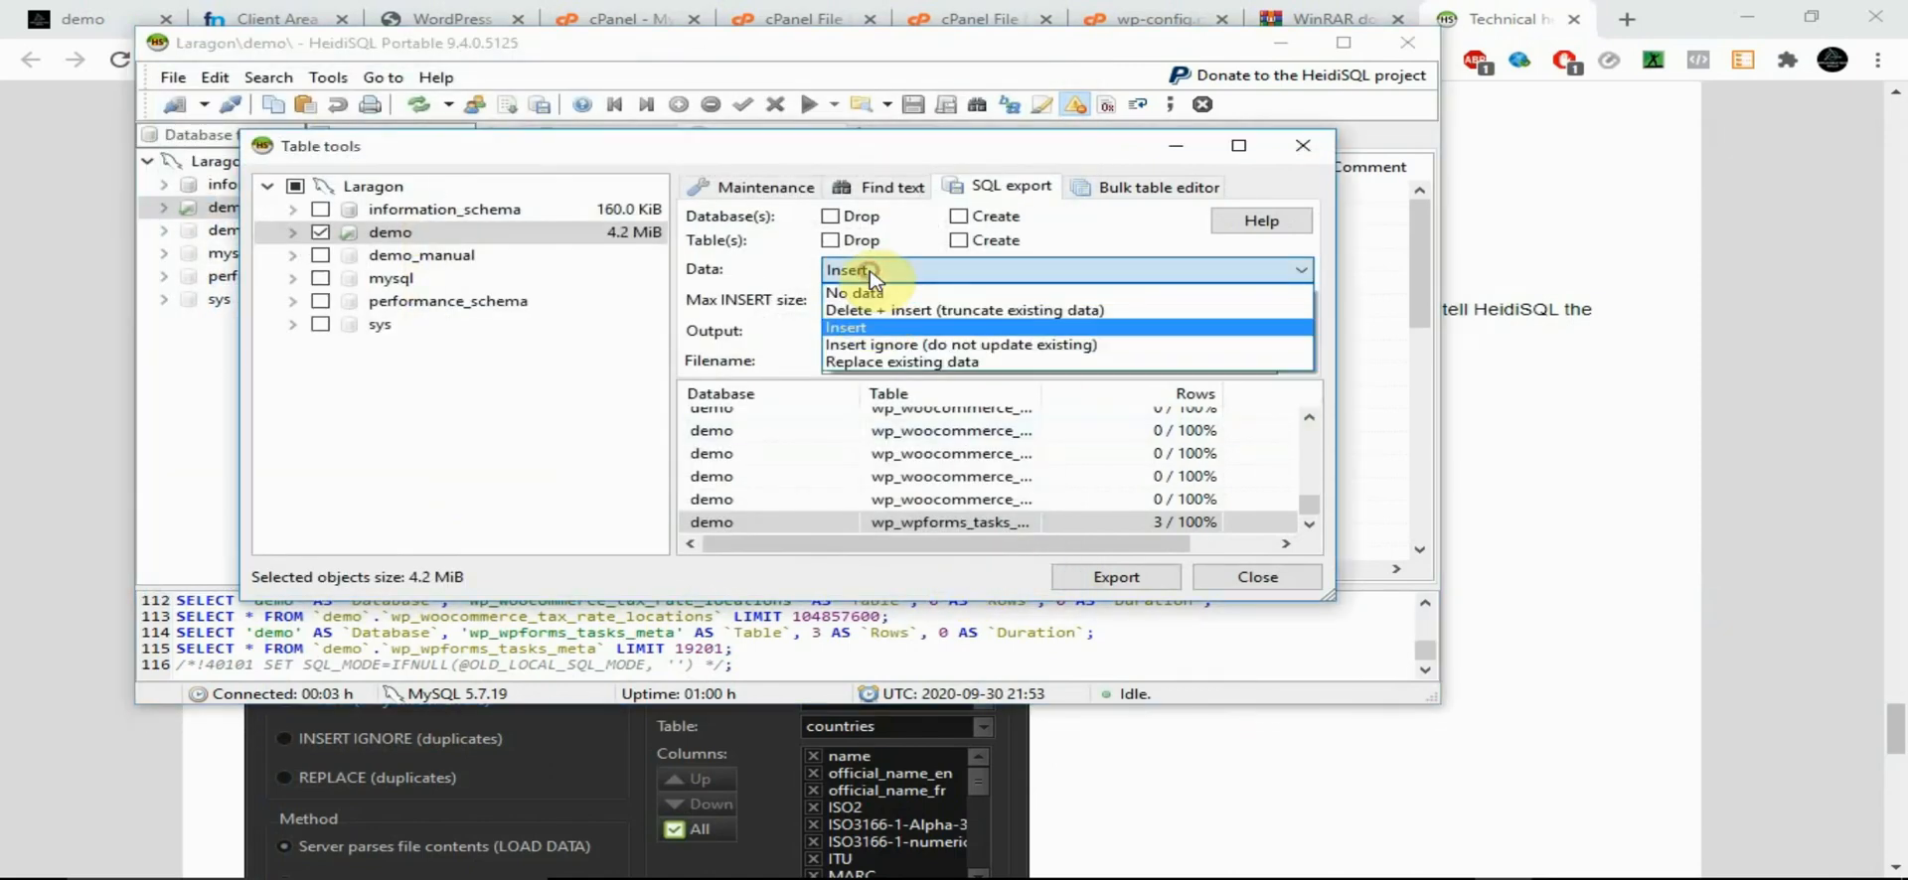
click(887, 335)
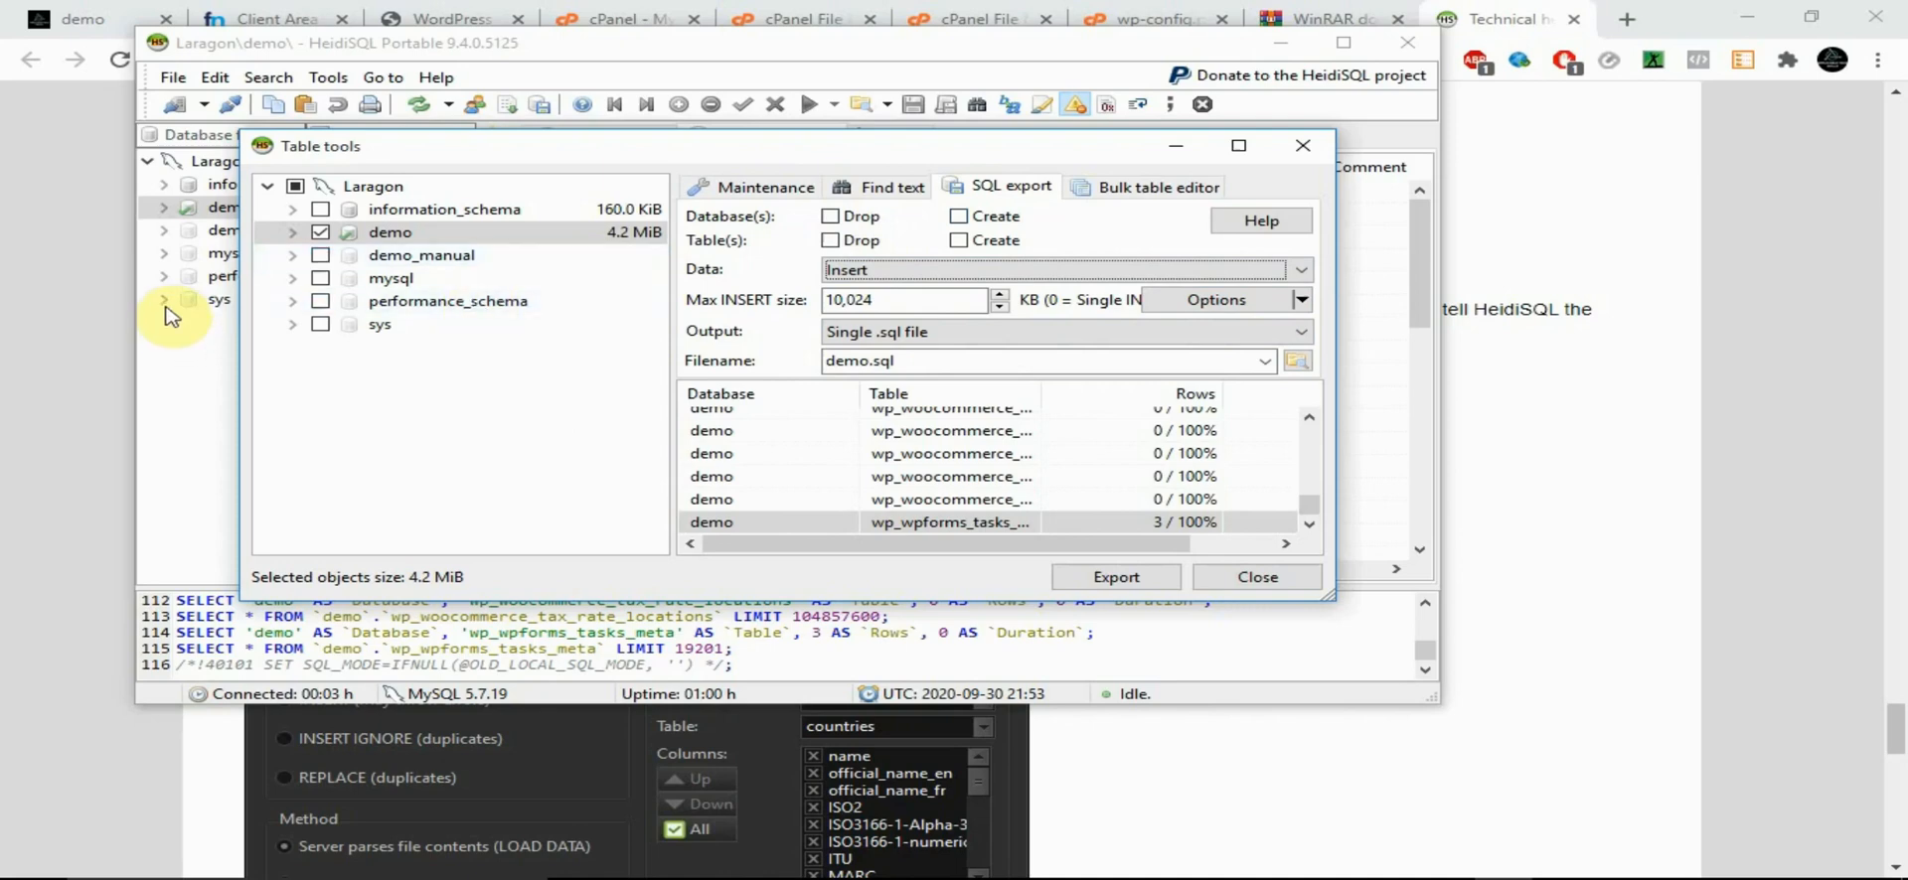
click(207, 406)
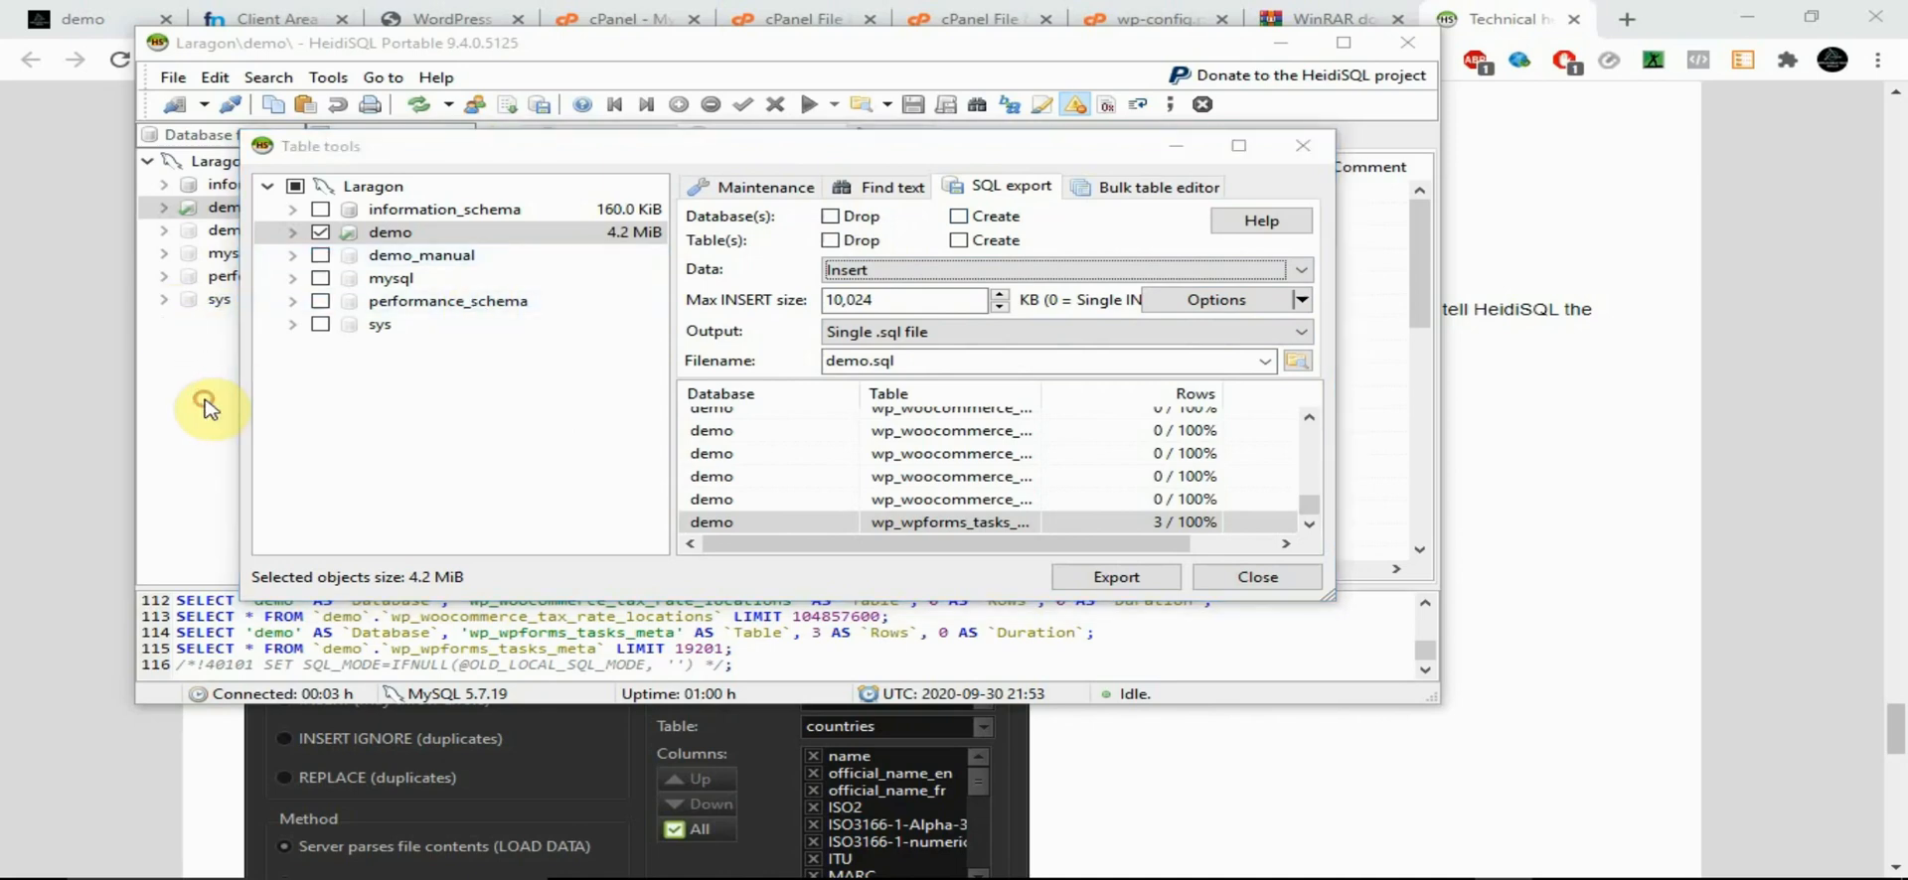
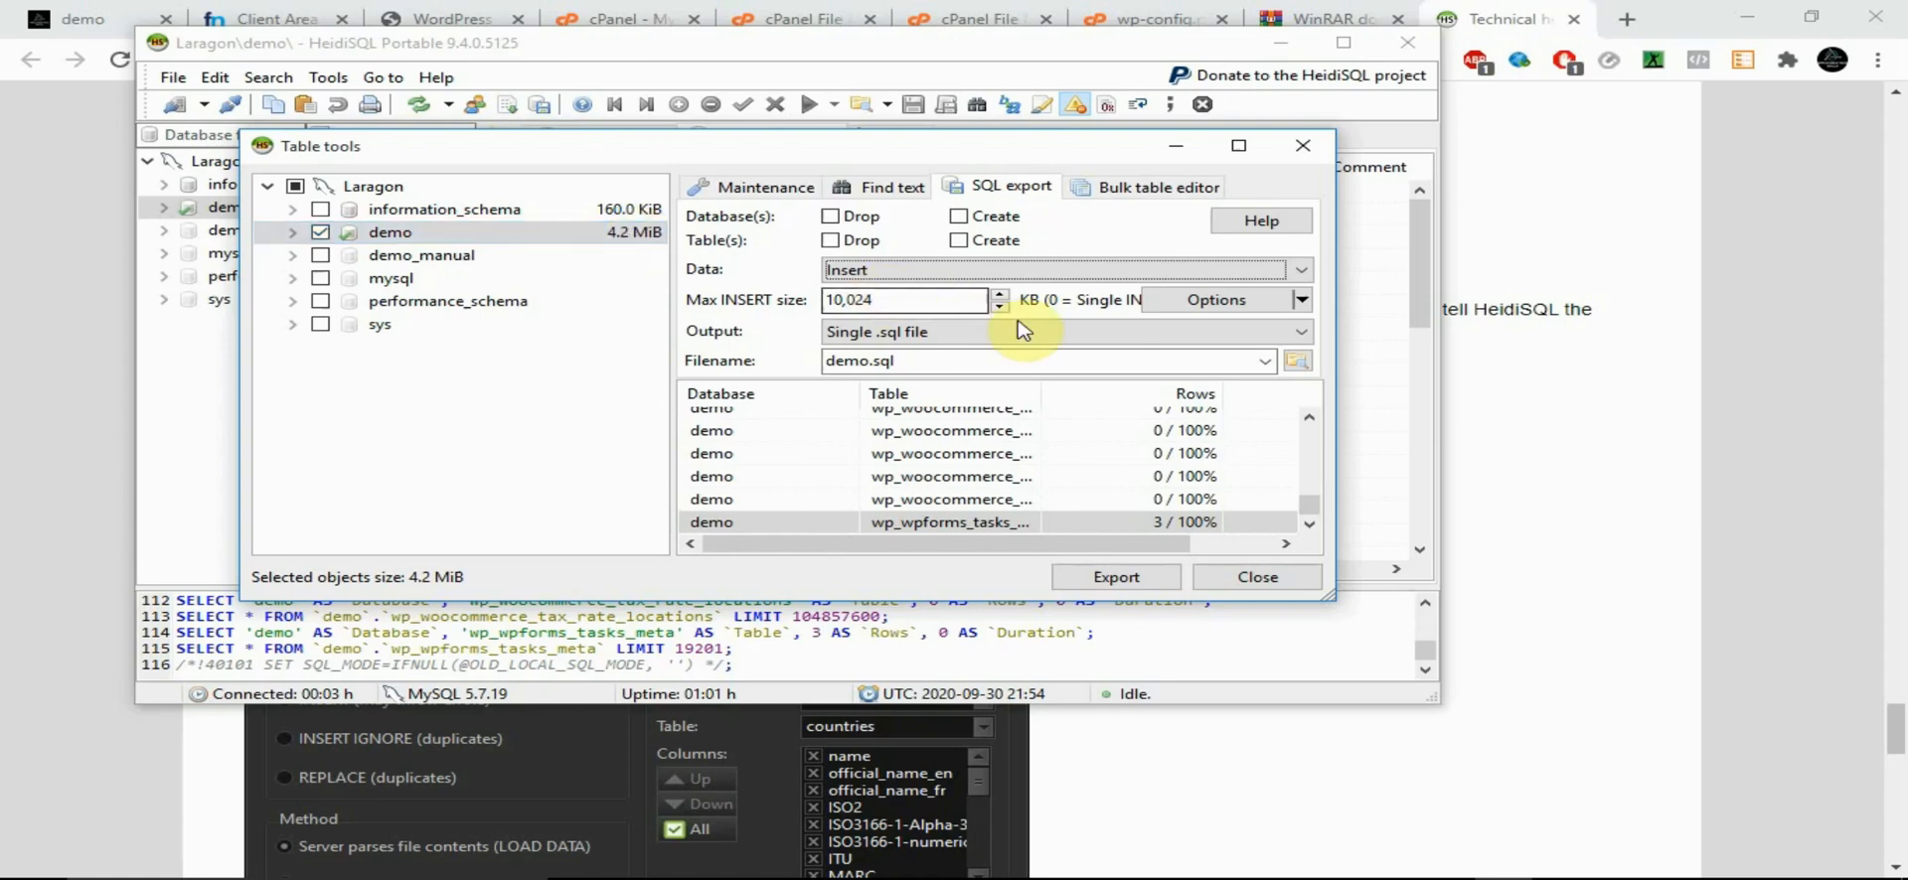
Step: Keep HeidiSQL's export output as a single demo.sql file, minimize HeidiSQL, and bring up the demo folder
click(983, 338)
click(979, 352)
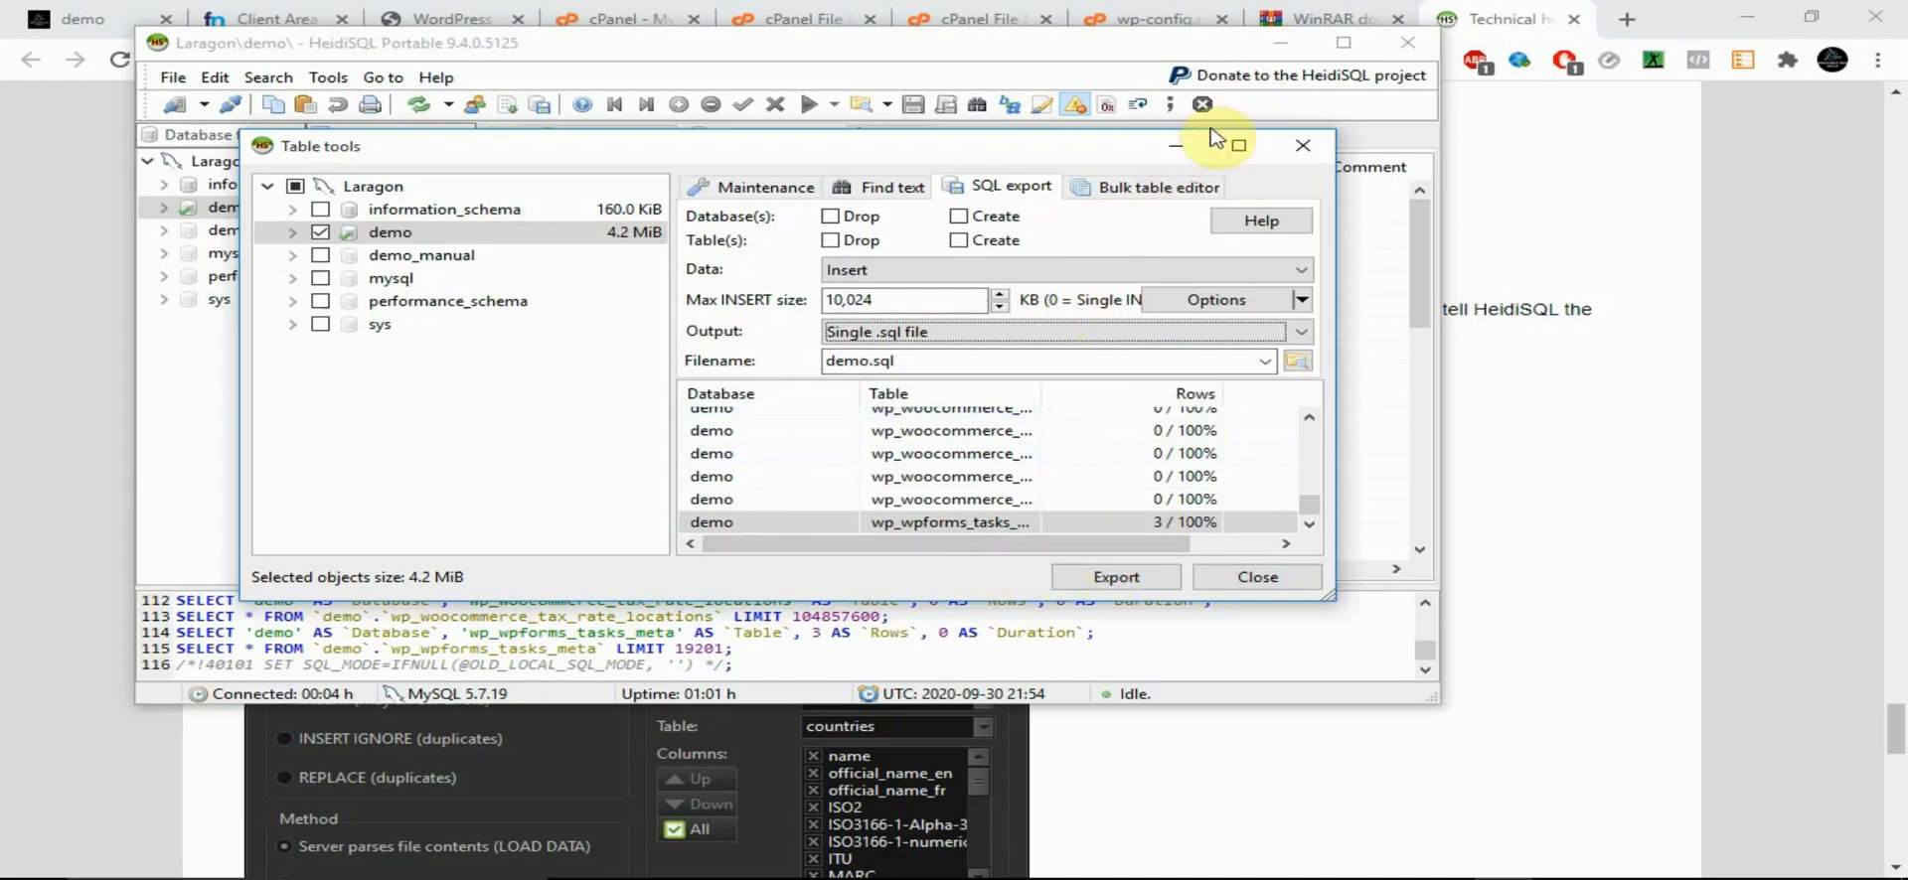
click(1176, 149)
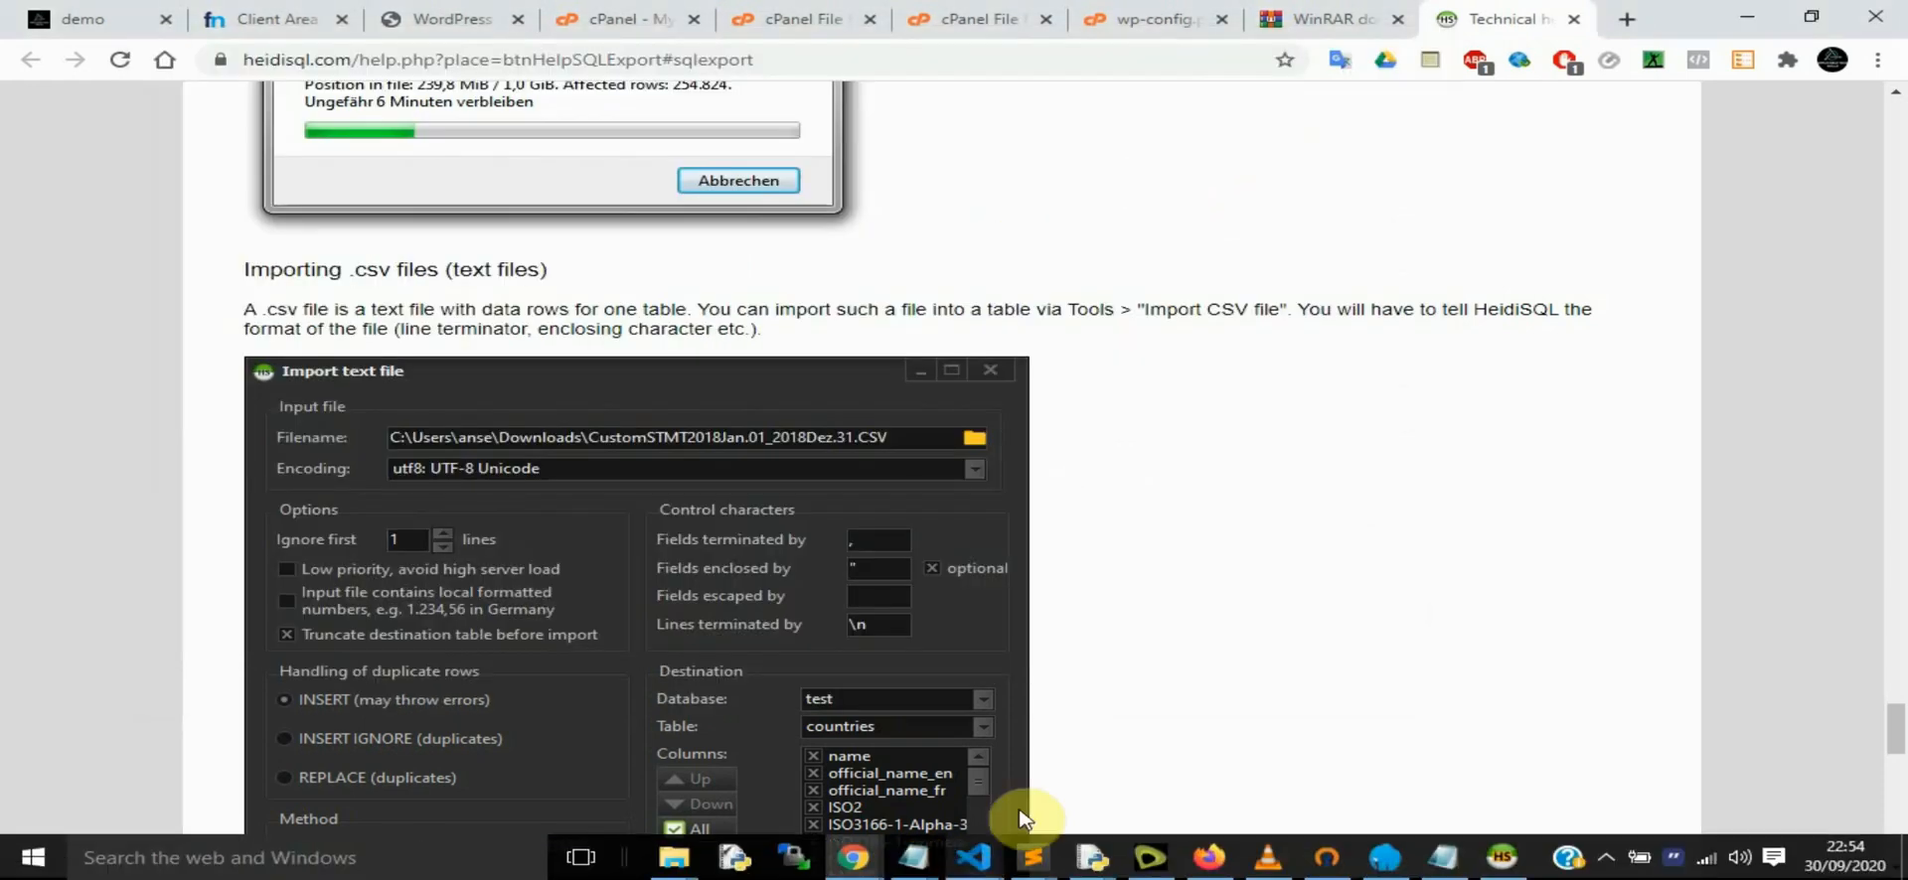
mouse_move(740, 864)
click(1714, 732)
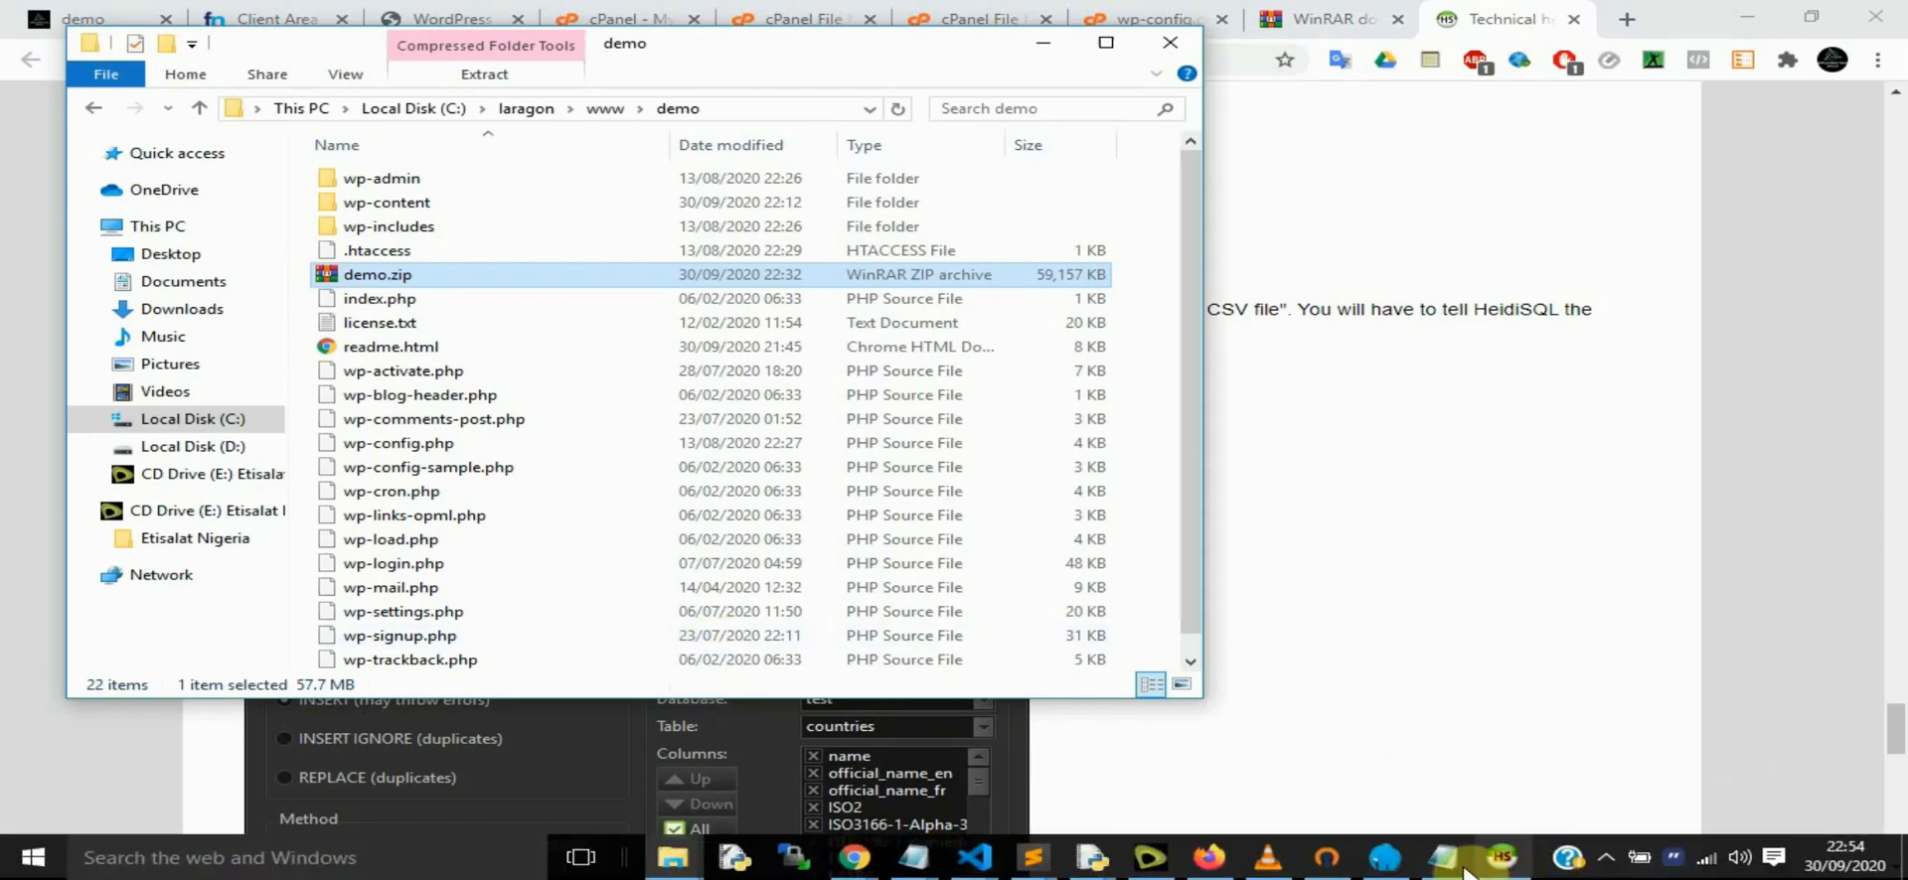
Step: Open the Laragon root, go up to C:\laragon, and select the exported demo.sql
click(1387, 862)
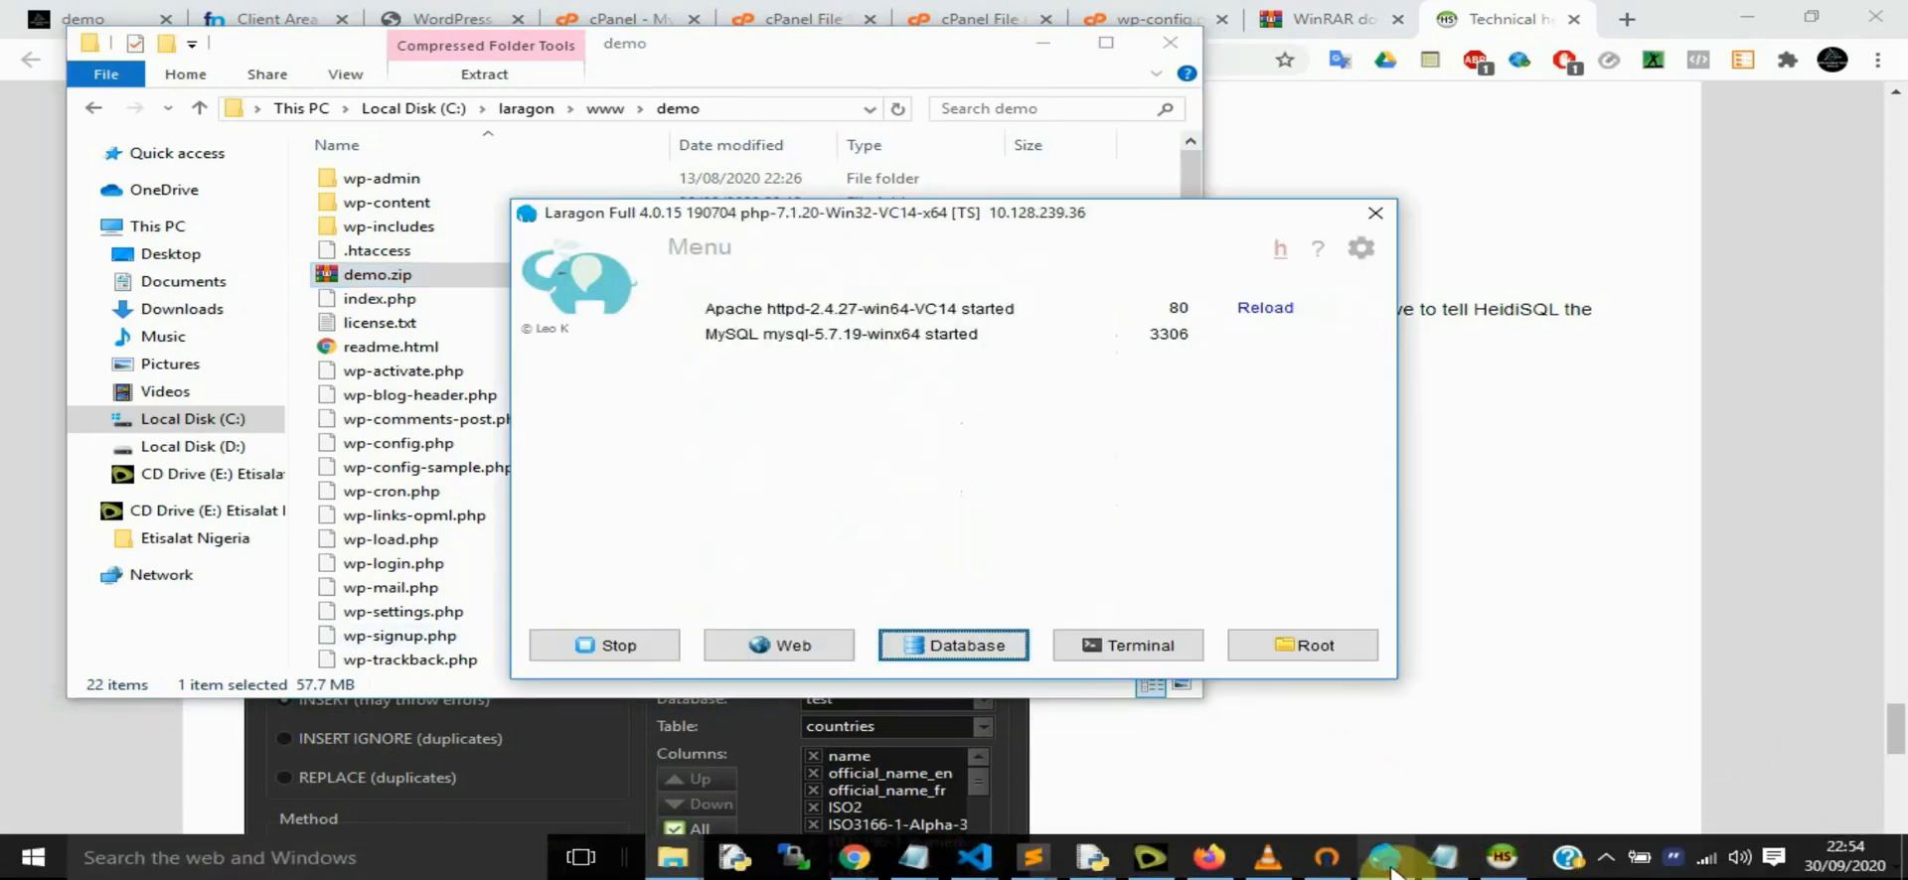
click(1309, 645)
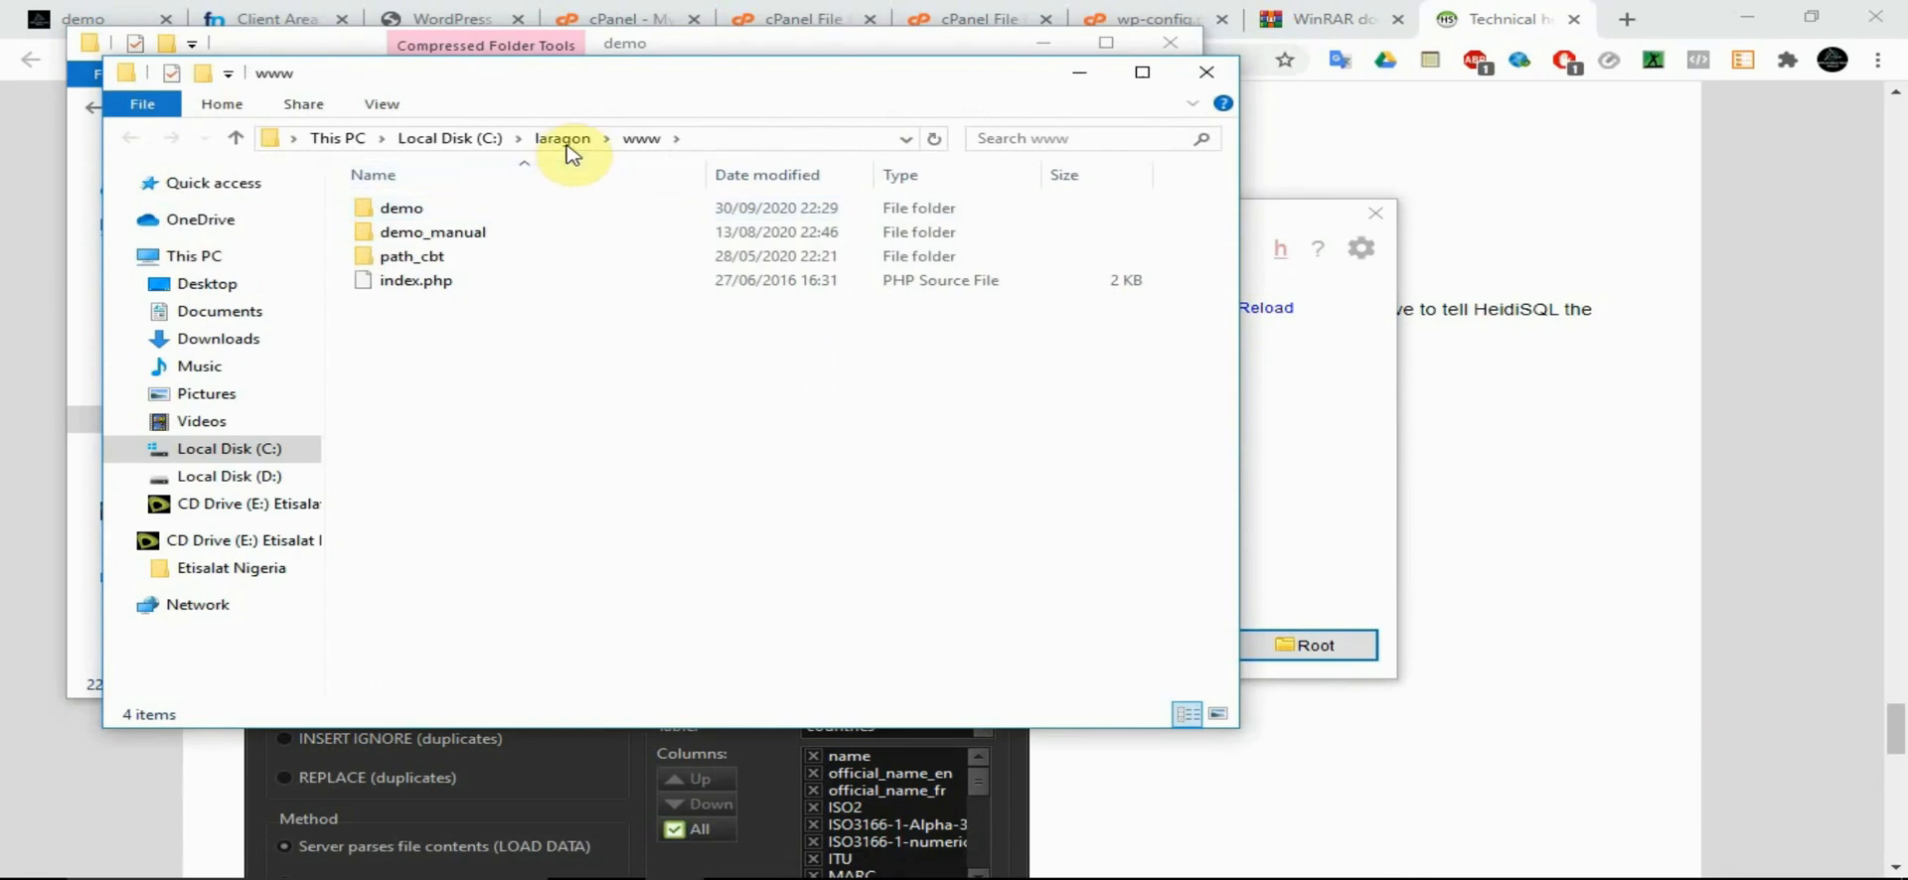
click(563, 140)
click(402, 357)
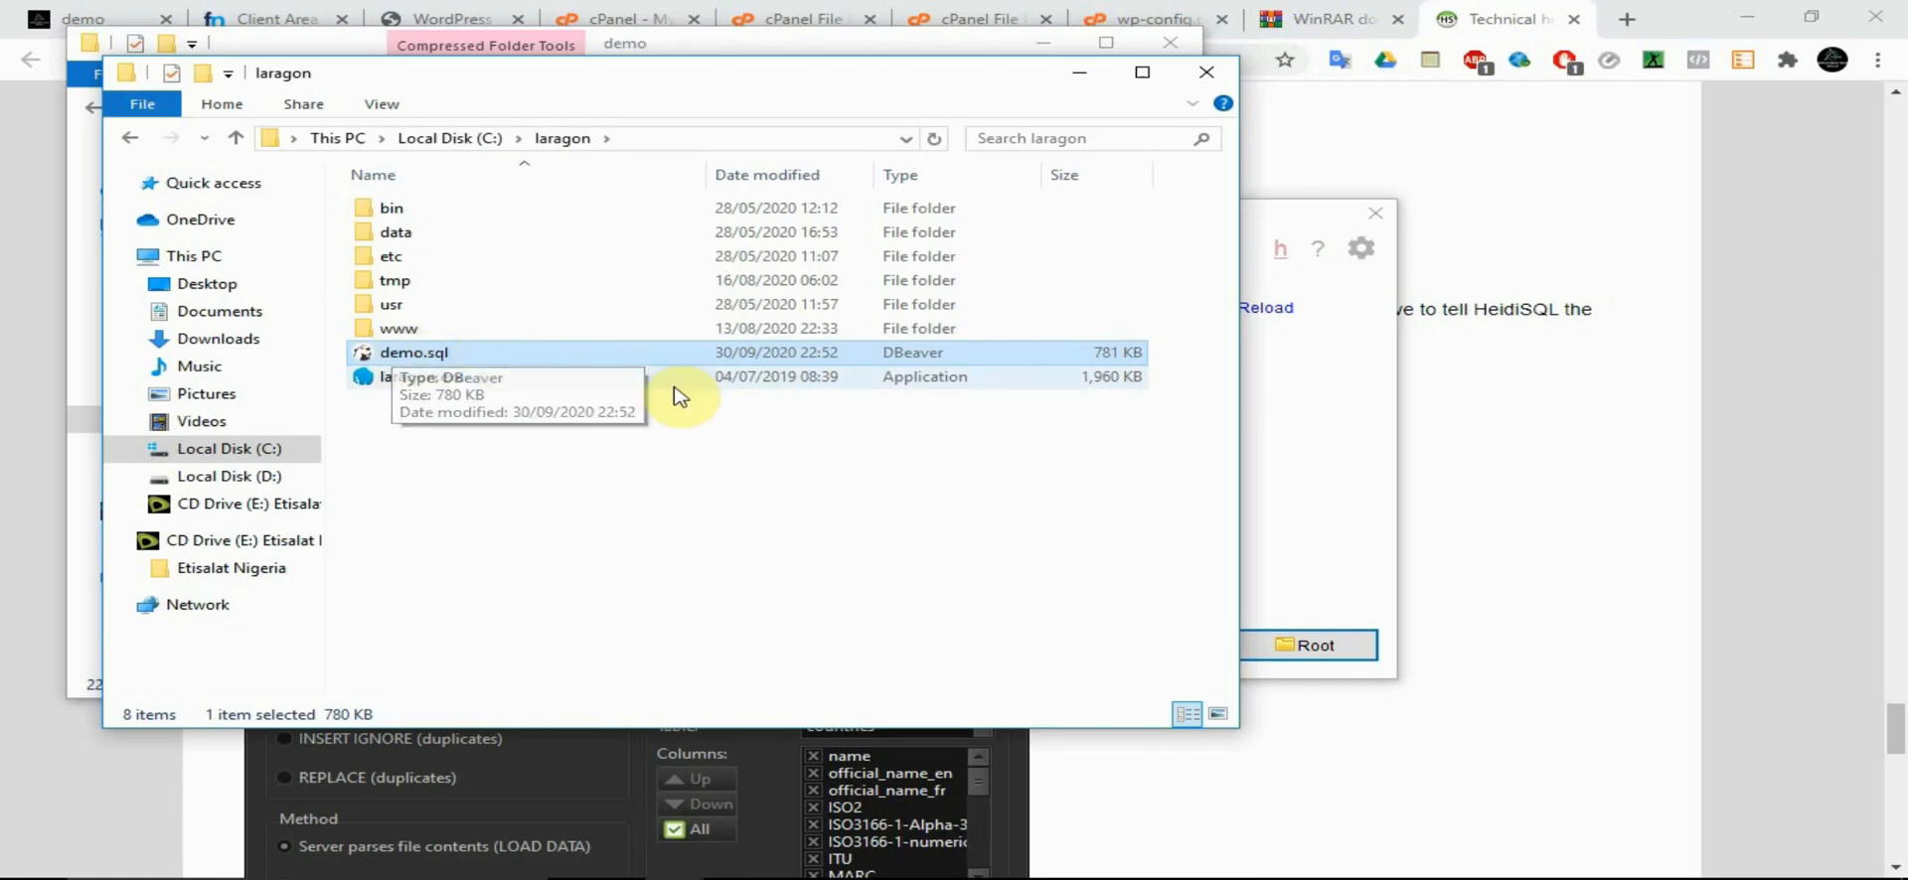
Step: Confirm HeidiSQL's export filename is set to demo.sql
mouse_move(1340, 871)
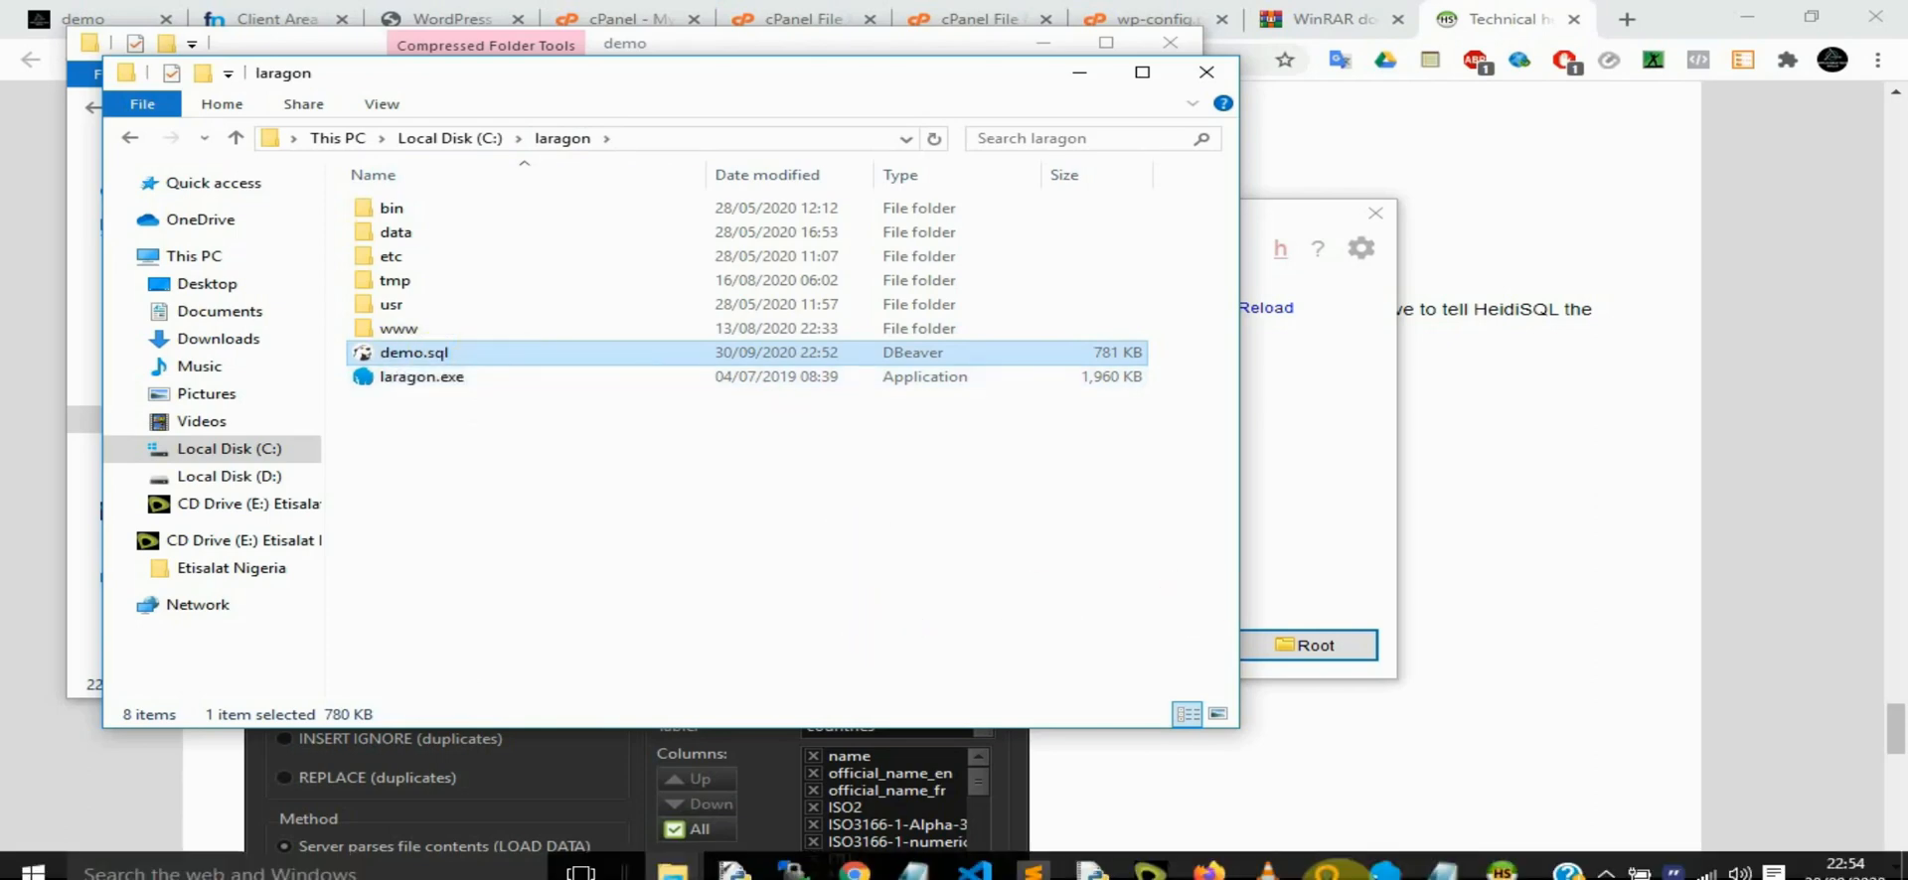
click(1500, 865)
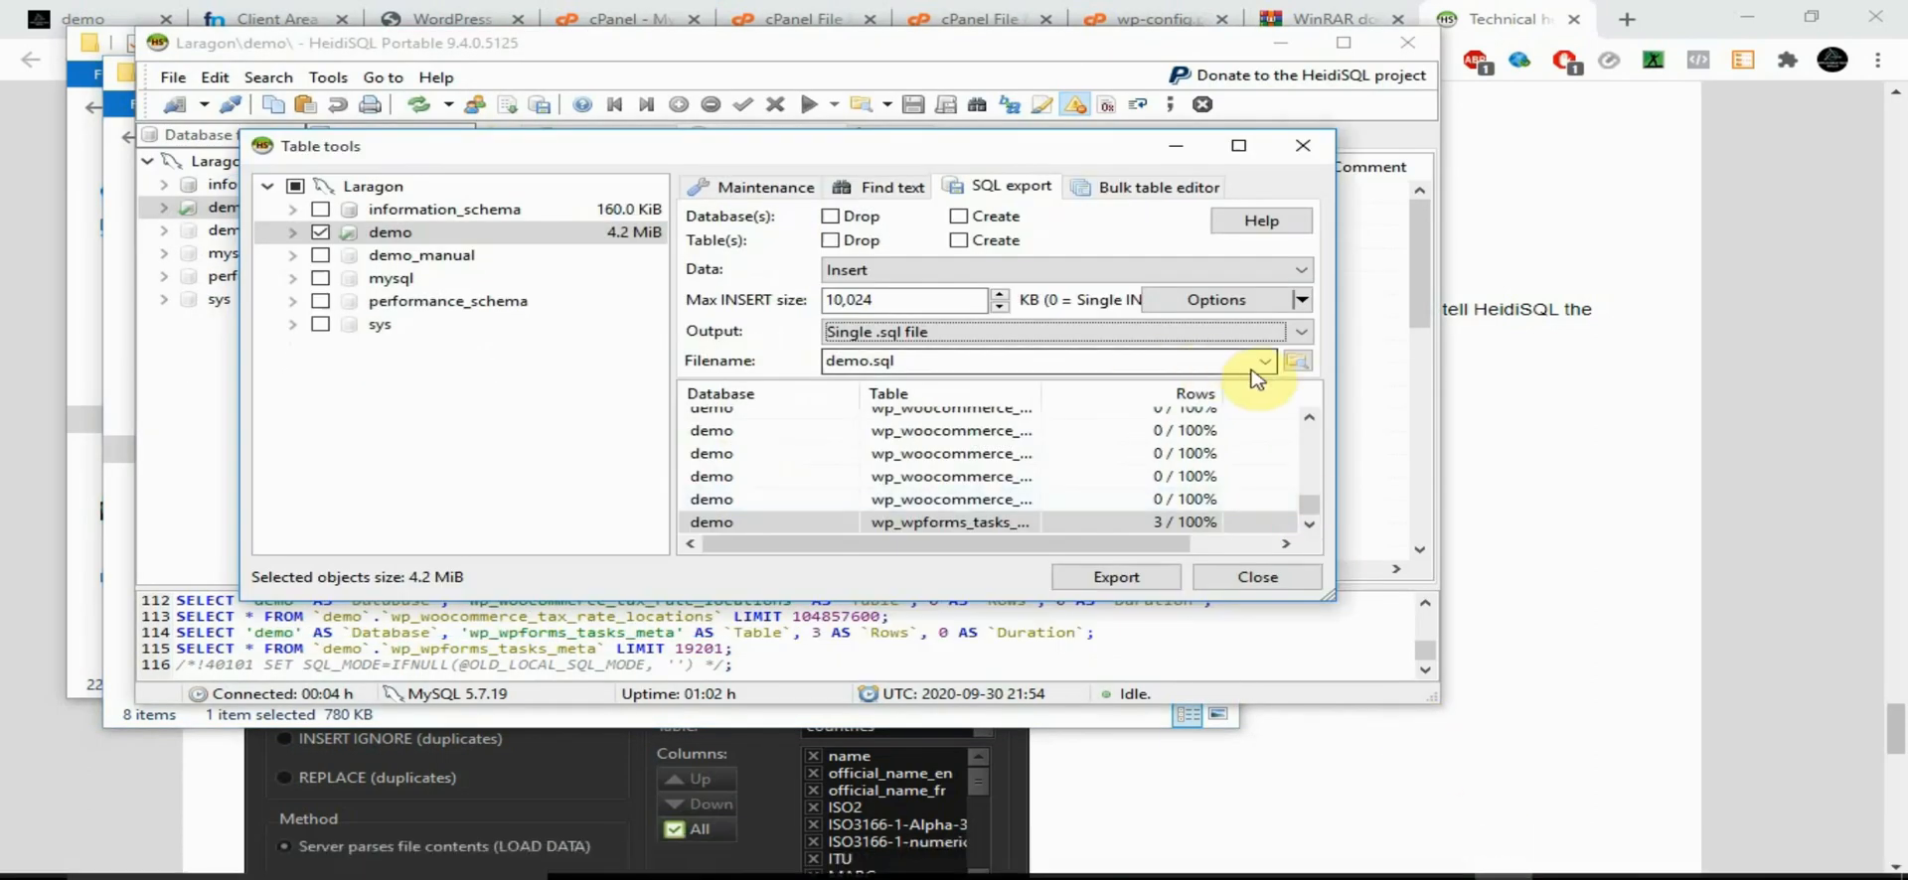
click(1269, 362)
click(1269, 362)
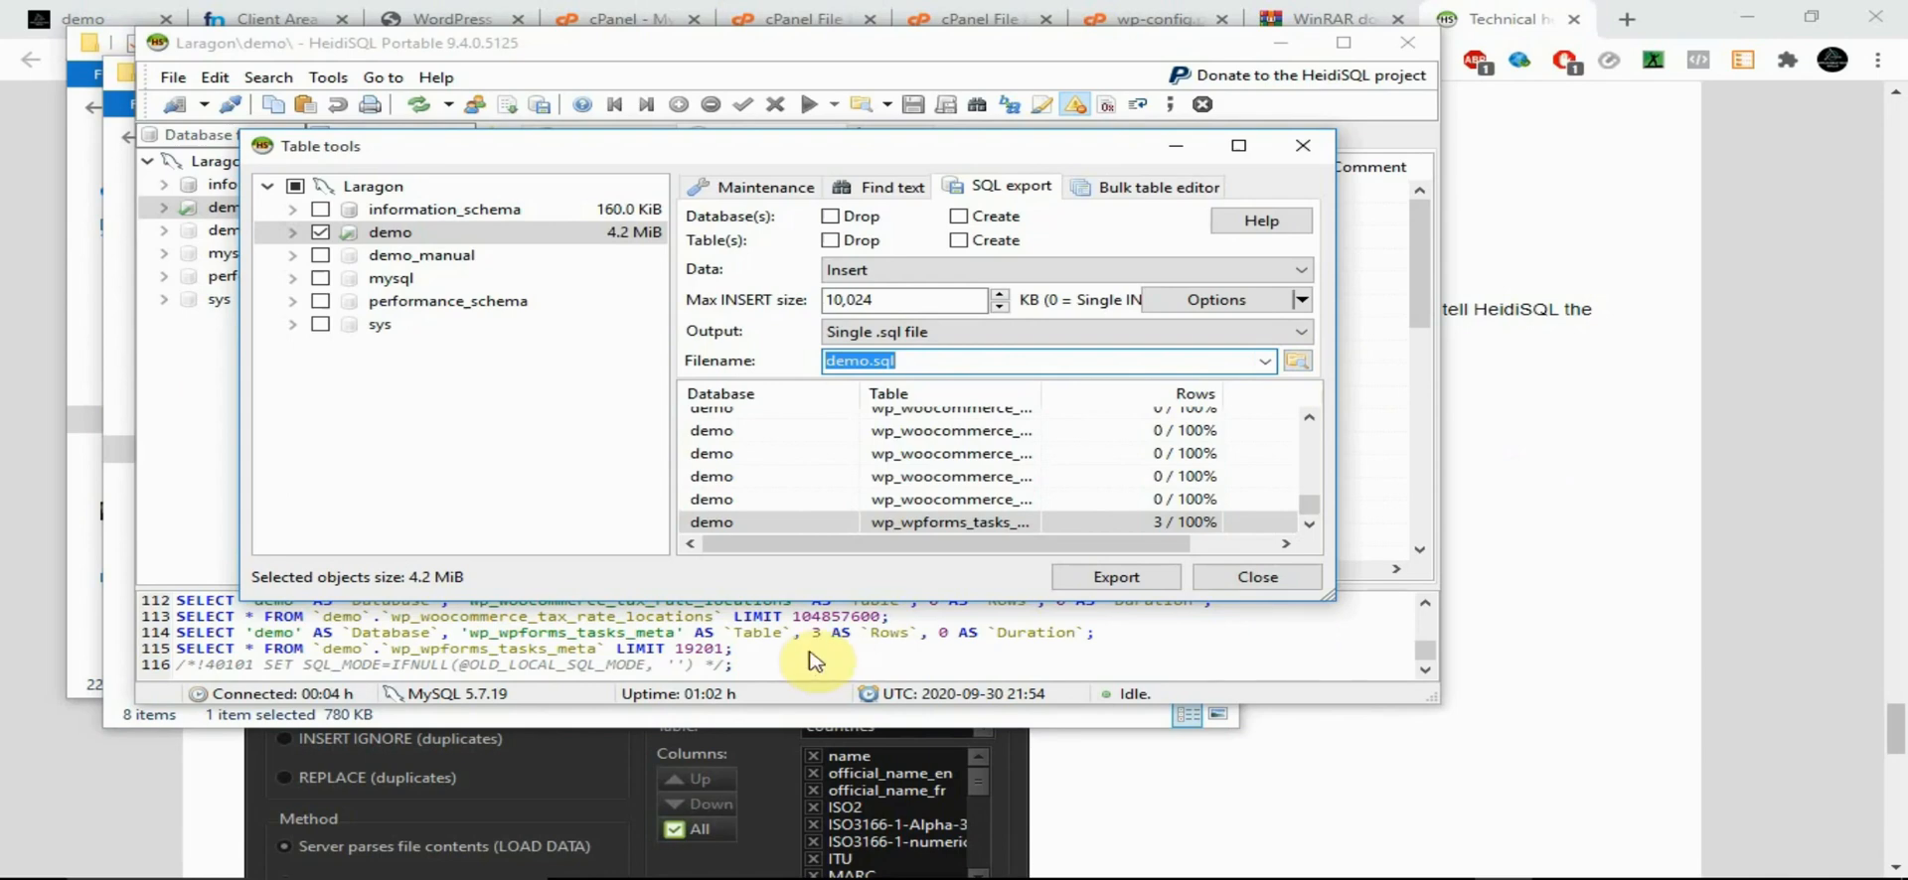
Step: Return to the Explorer window and select demo.sql in the laragon folder again
click(87, 666)
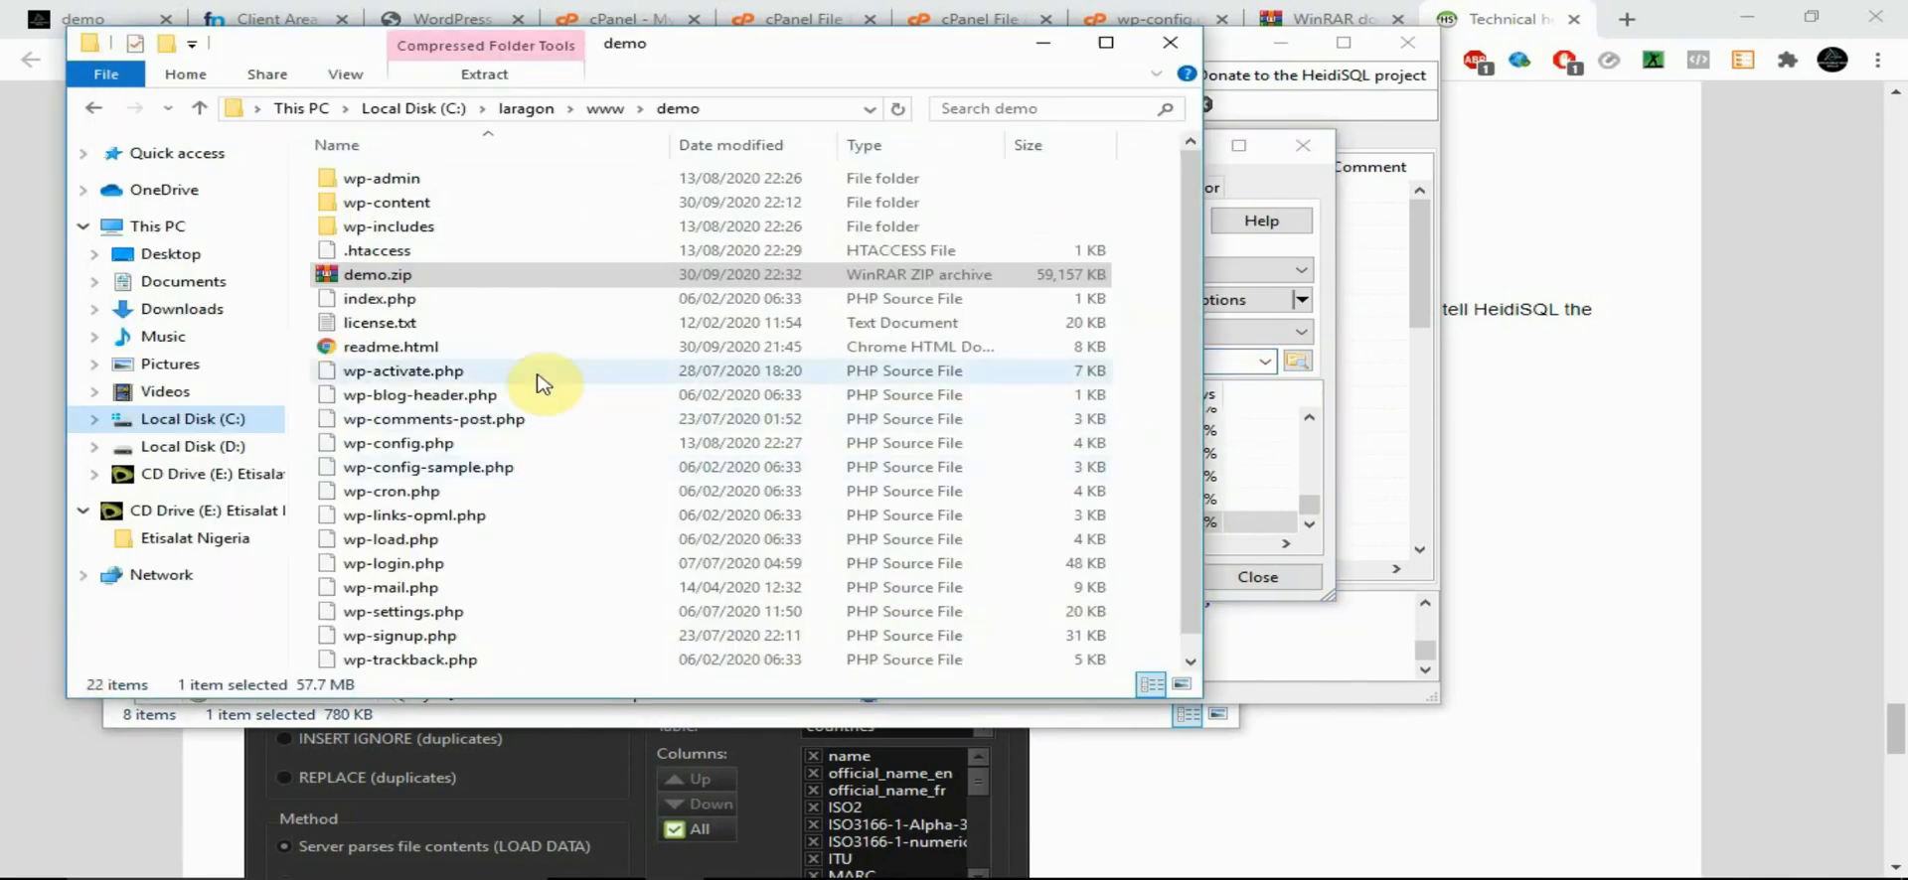
click(525, 108)
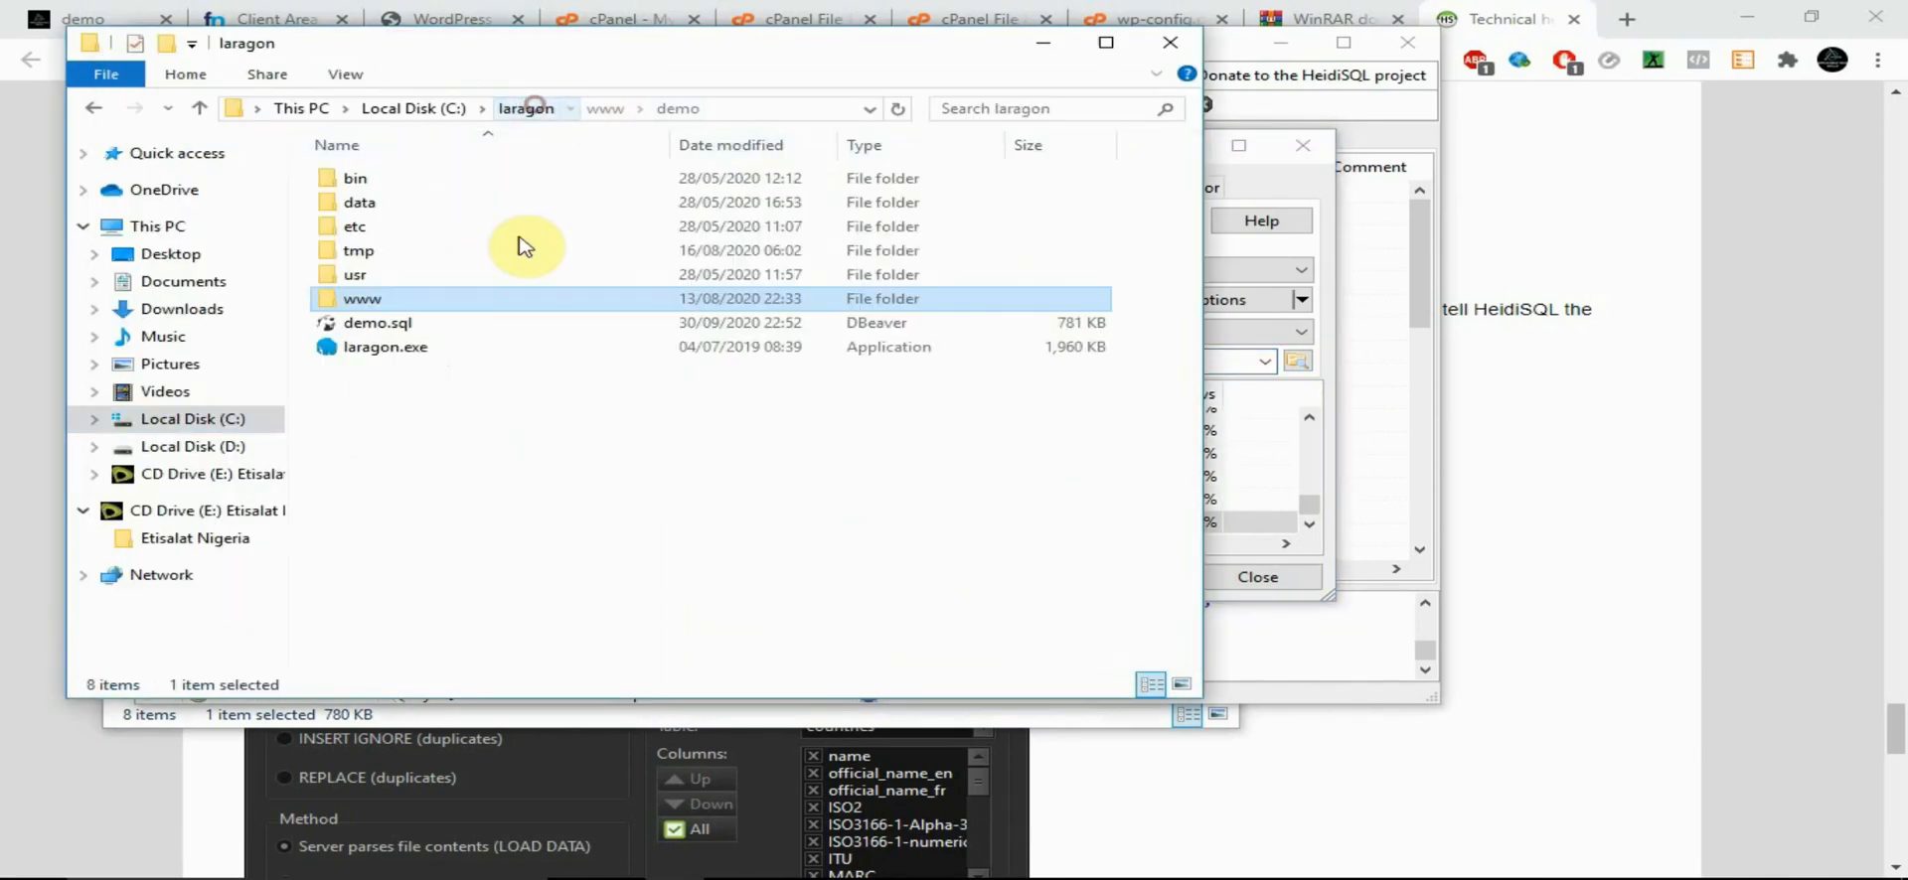
click(422, 326)
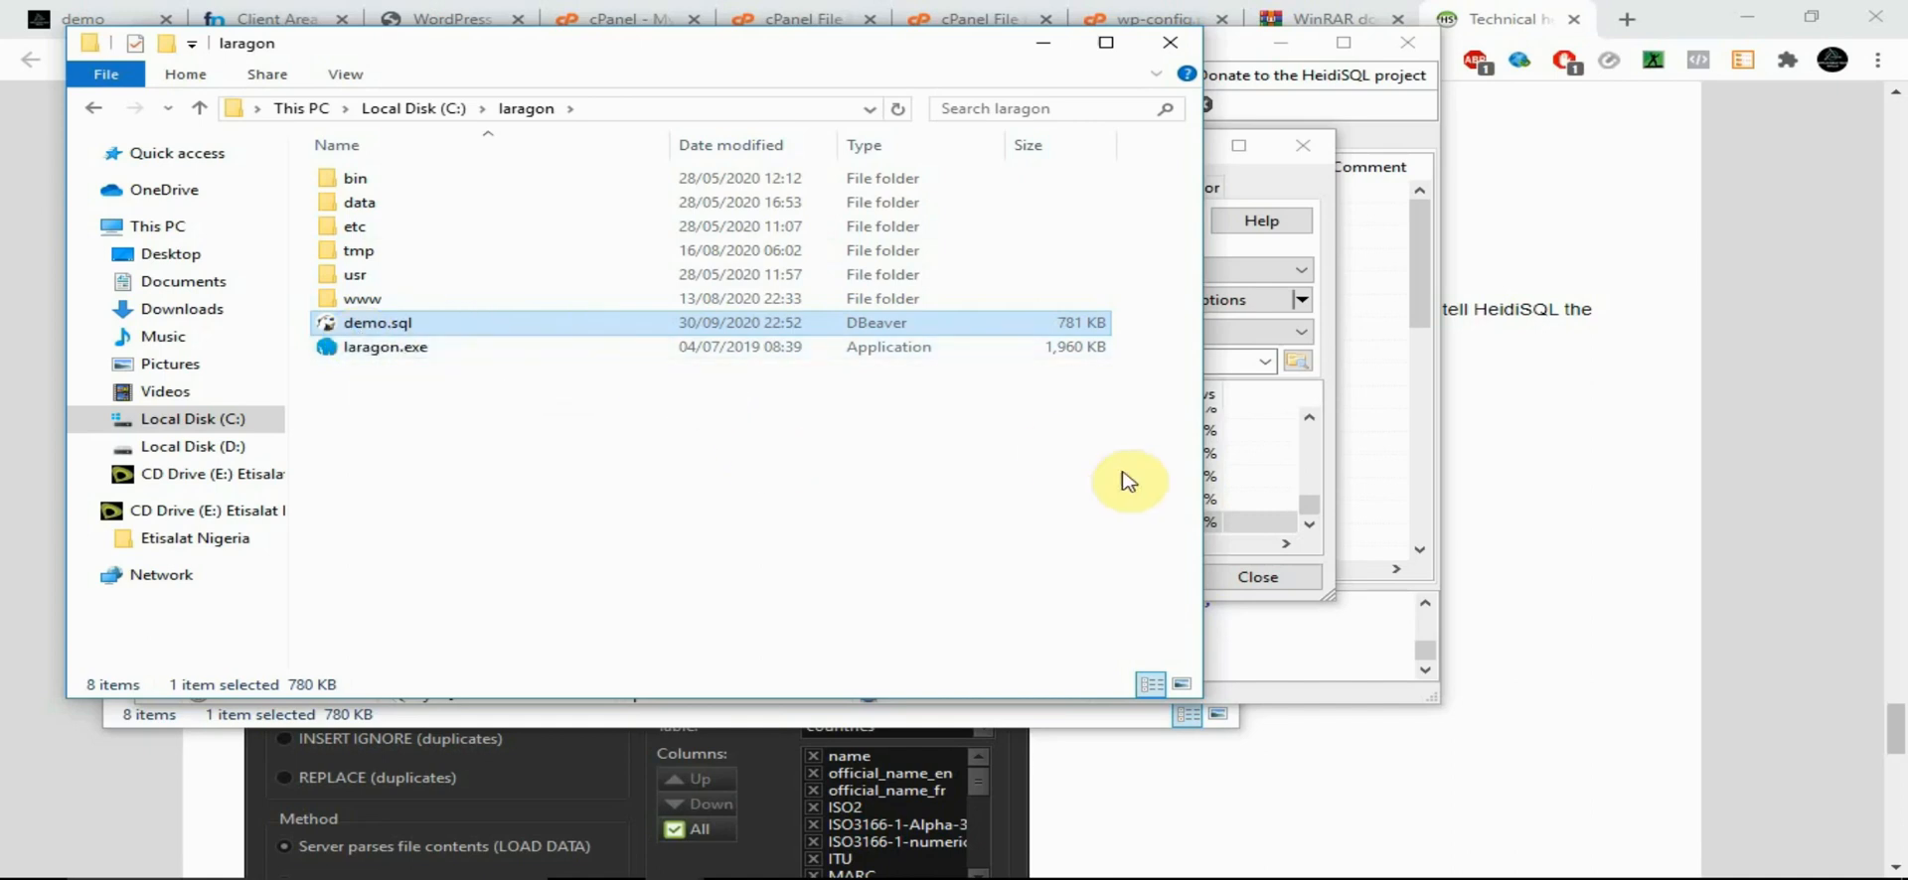
right_click(506, 323)
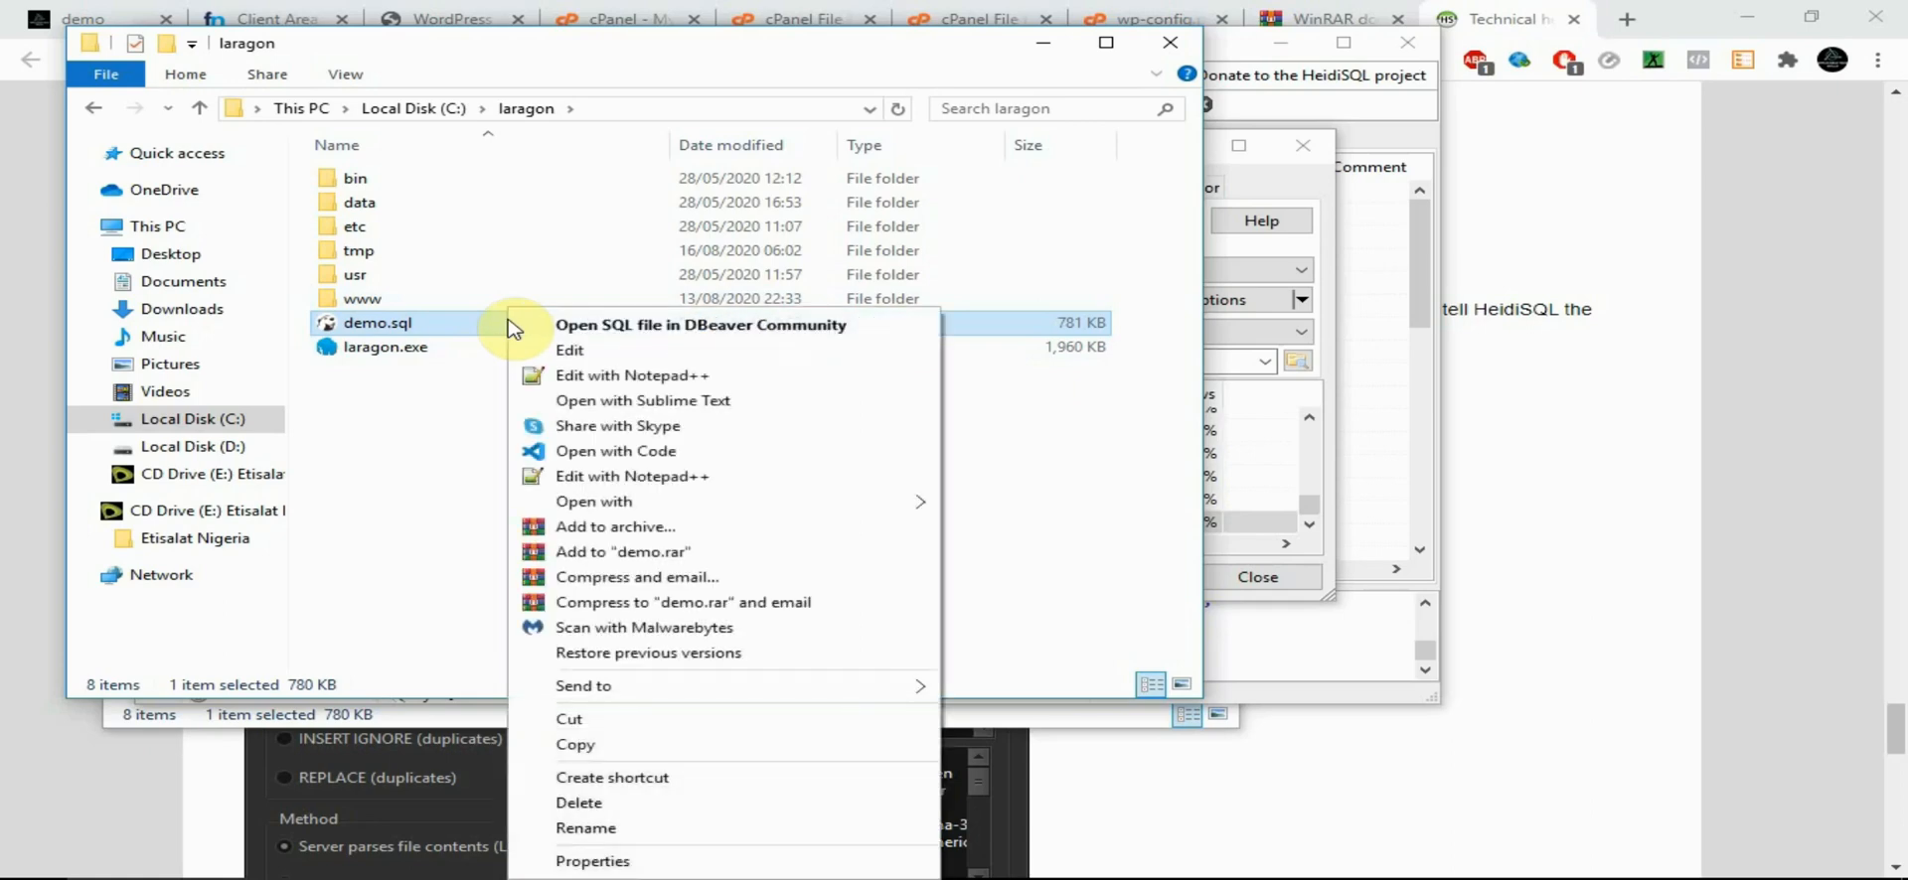
click(636, 376)
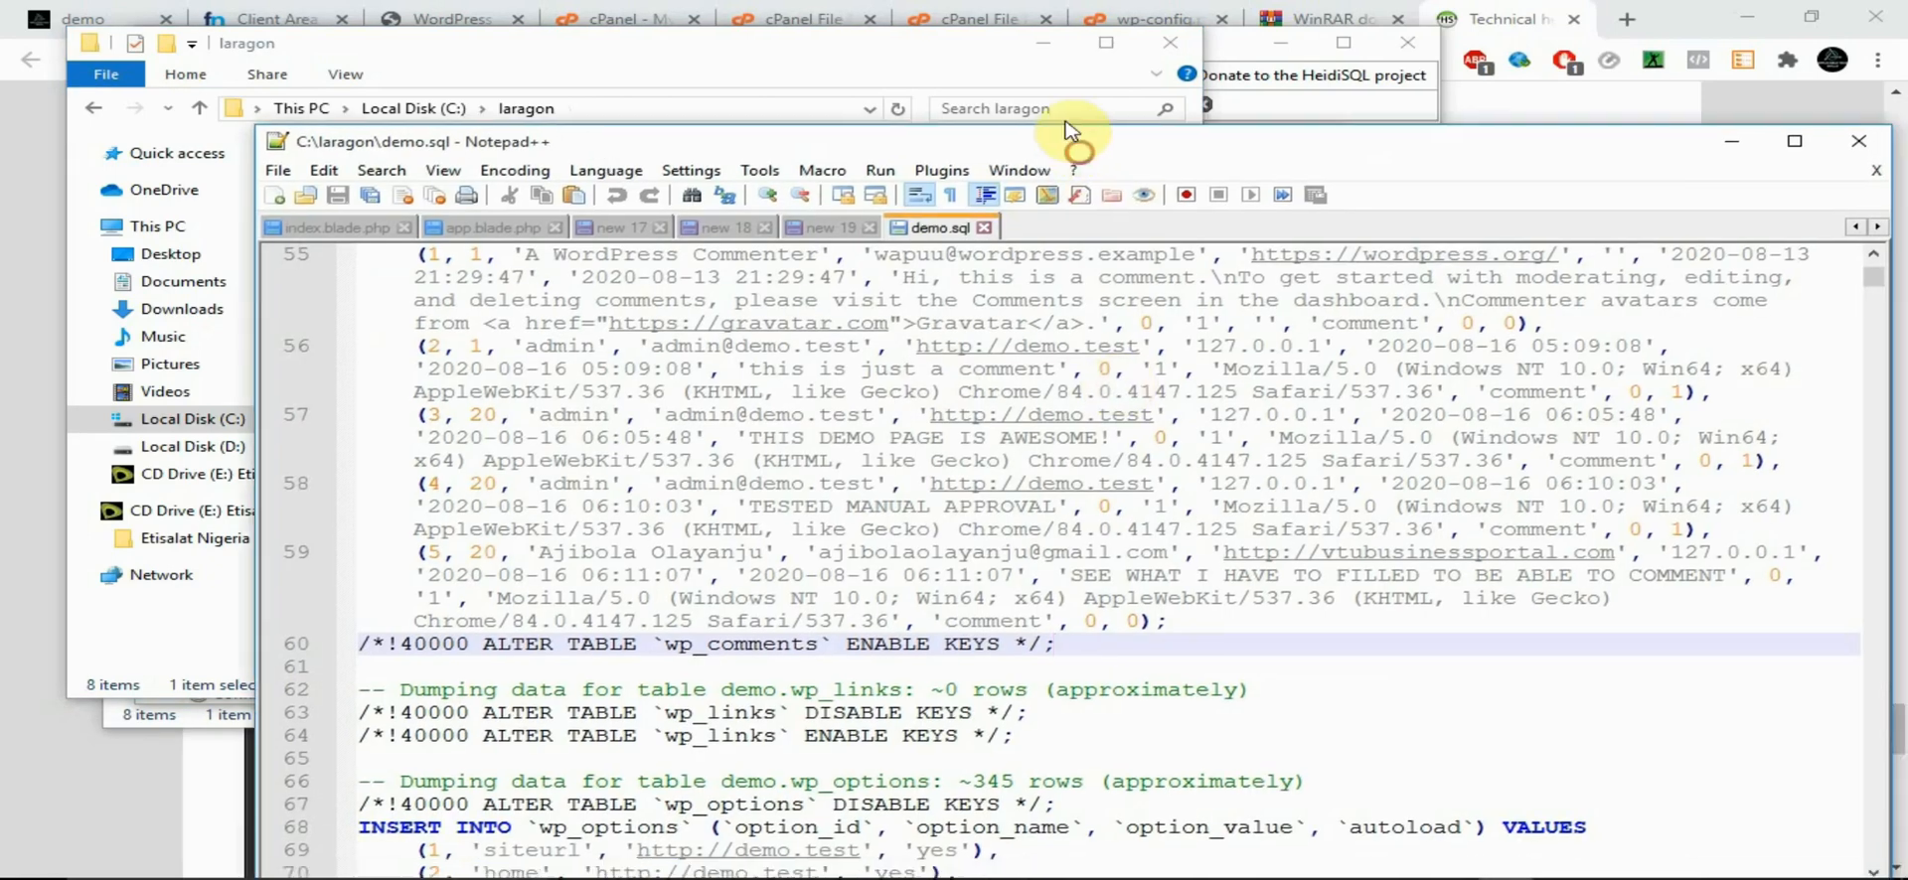
drag(1065, 124, 1034, 8)
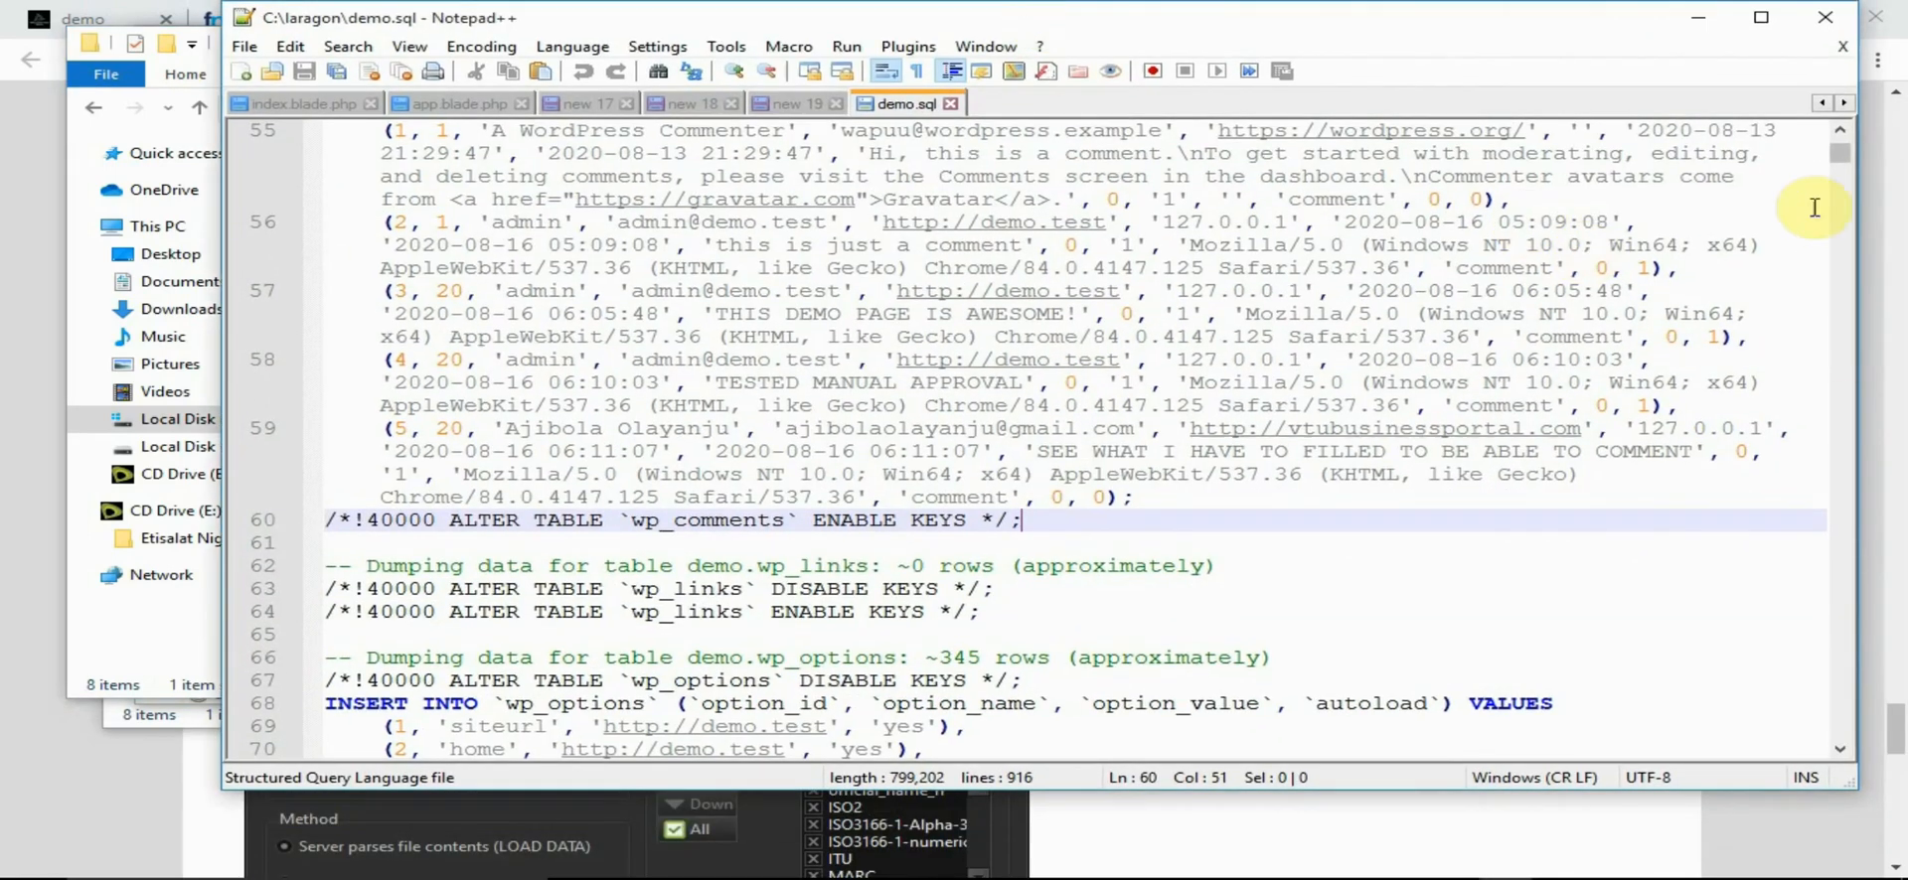
drag(1839, 167, 1835, 151)
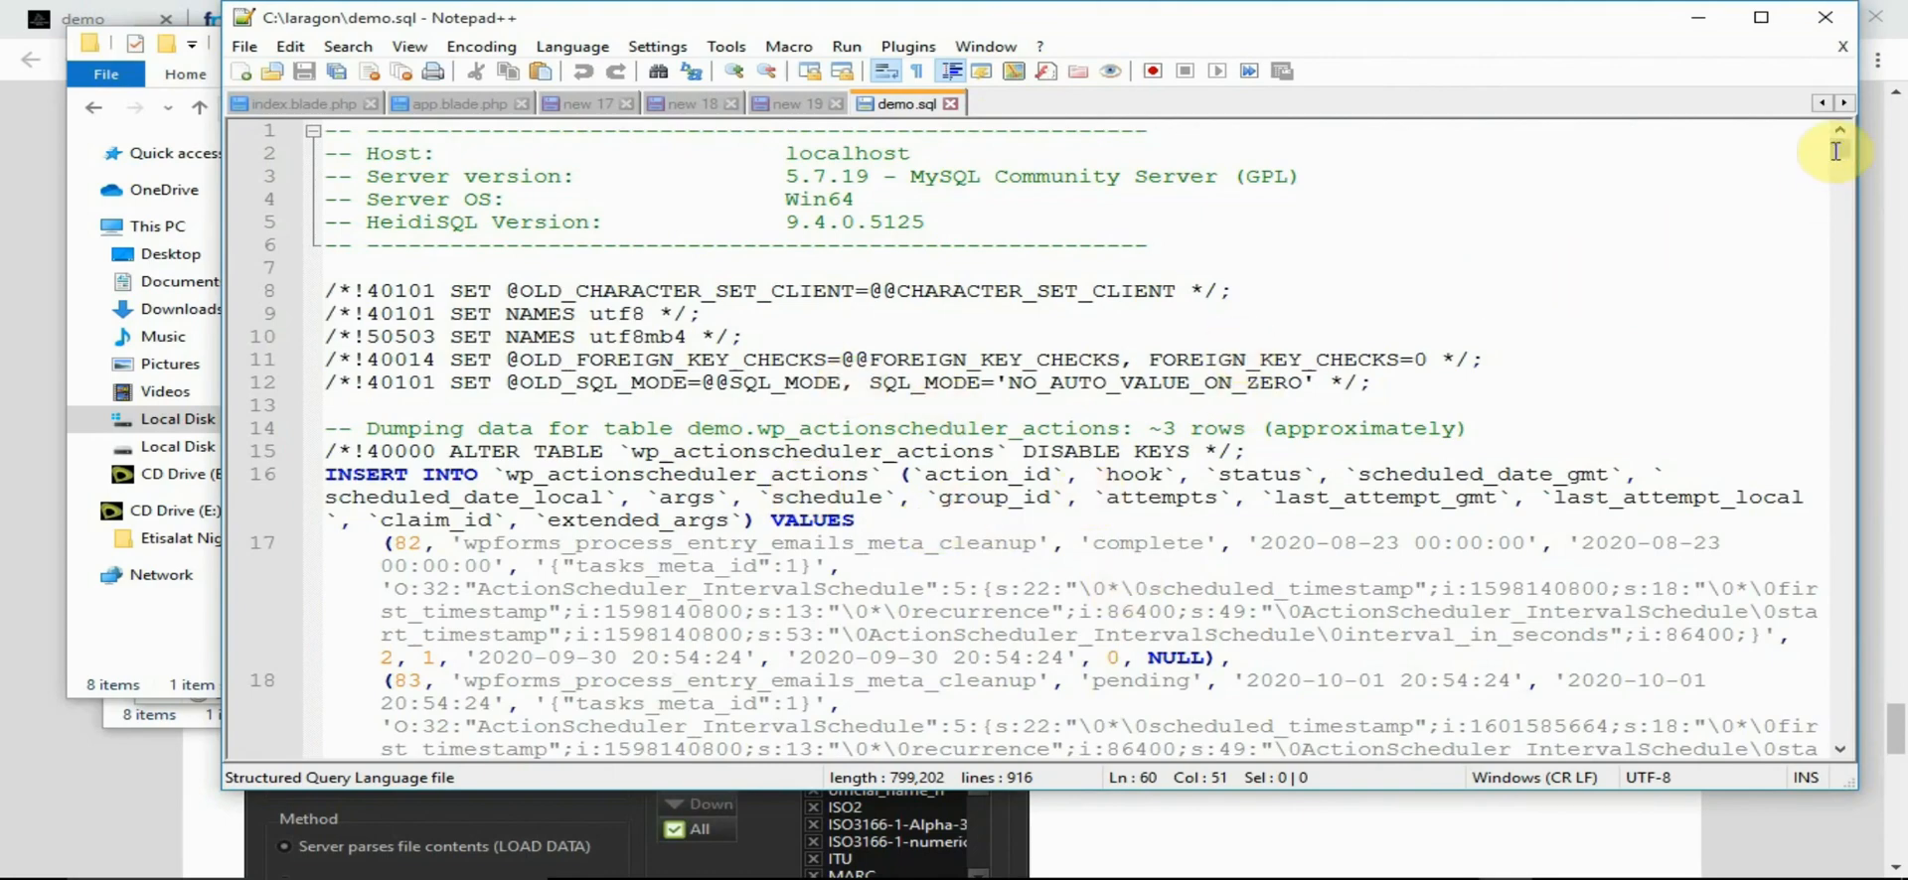
scroll(1839, 154, down, 10)
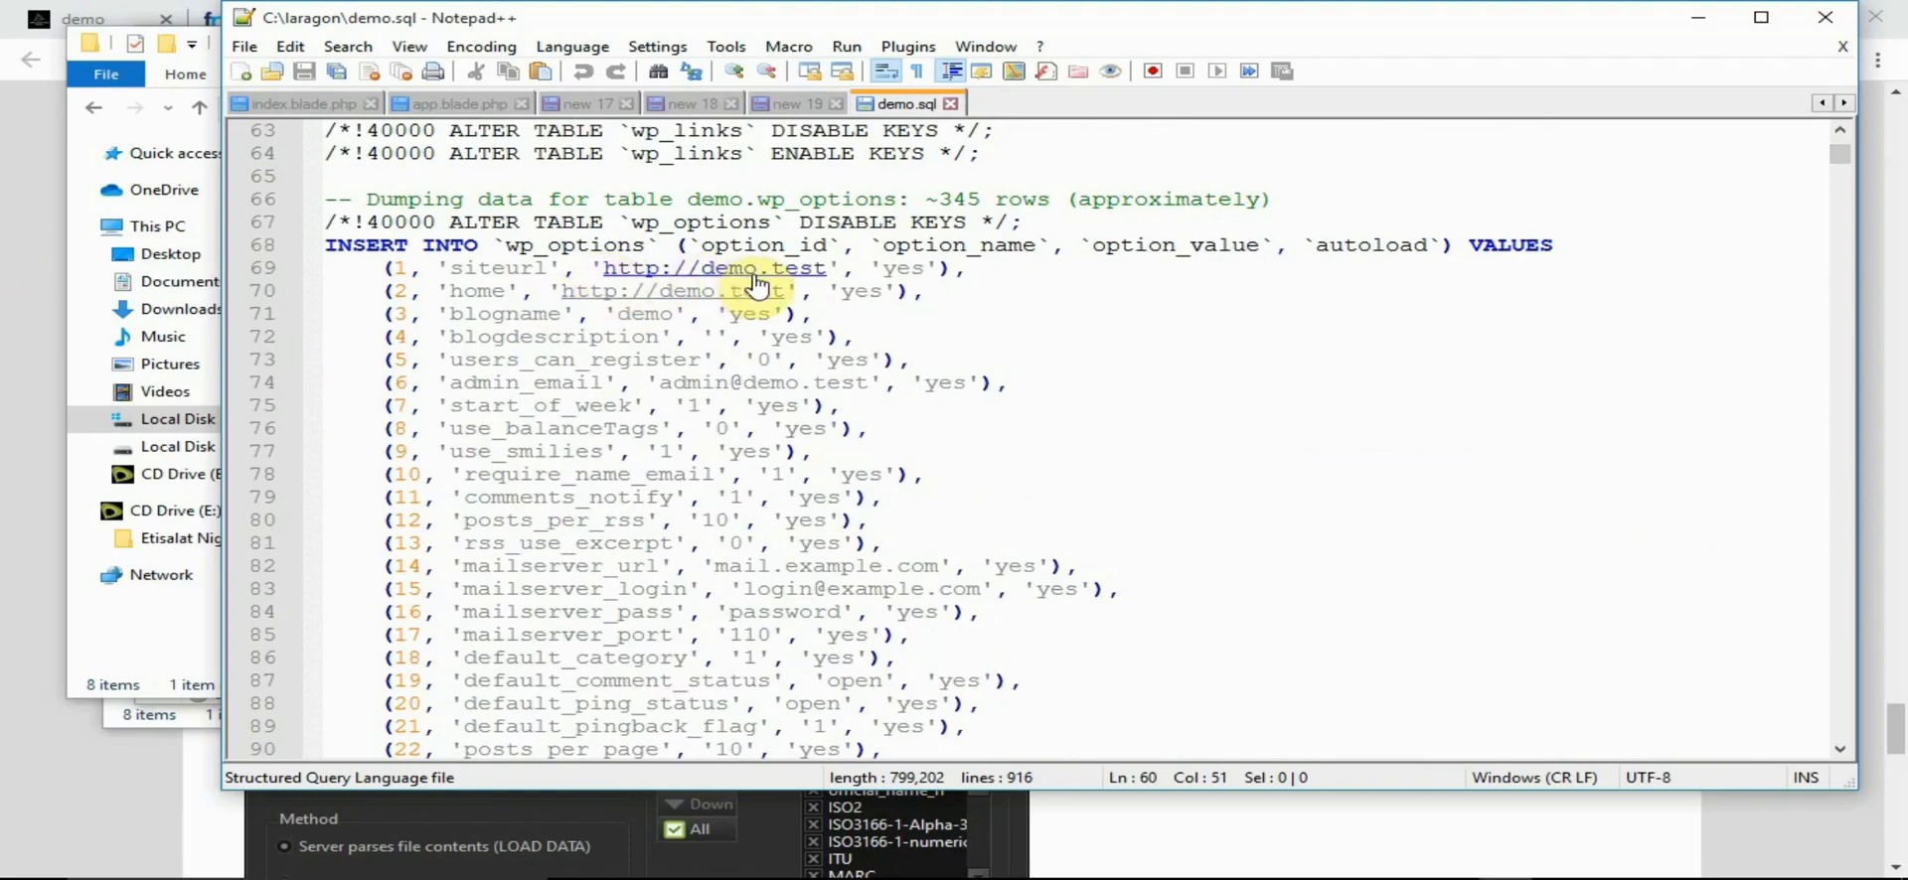
drag(825, 267, 620, 267)
click(27, 260)
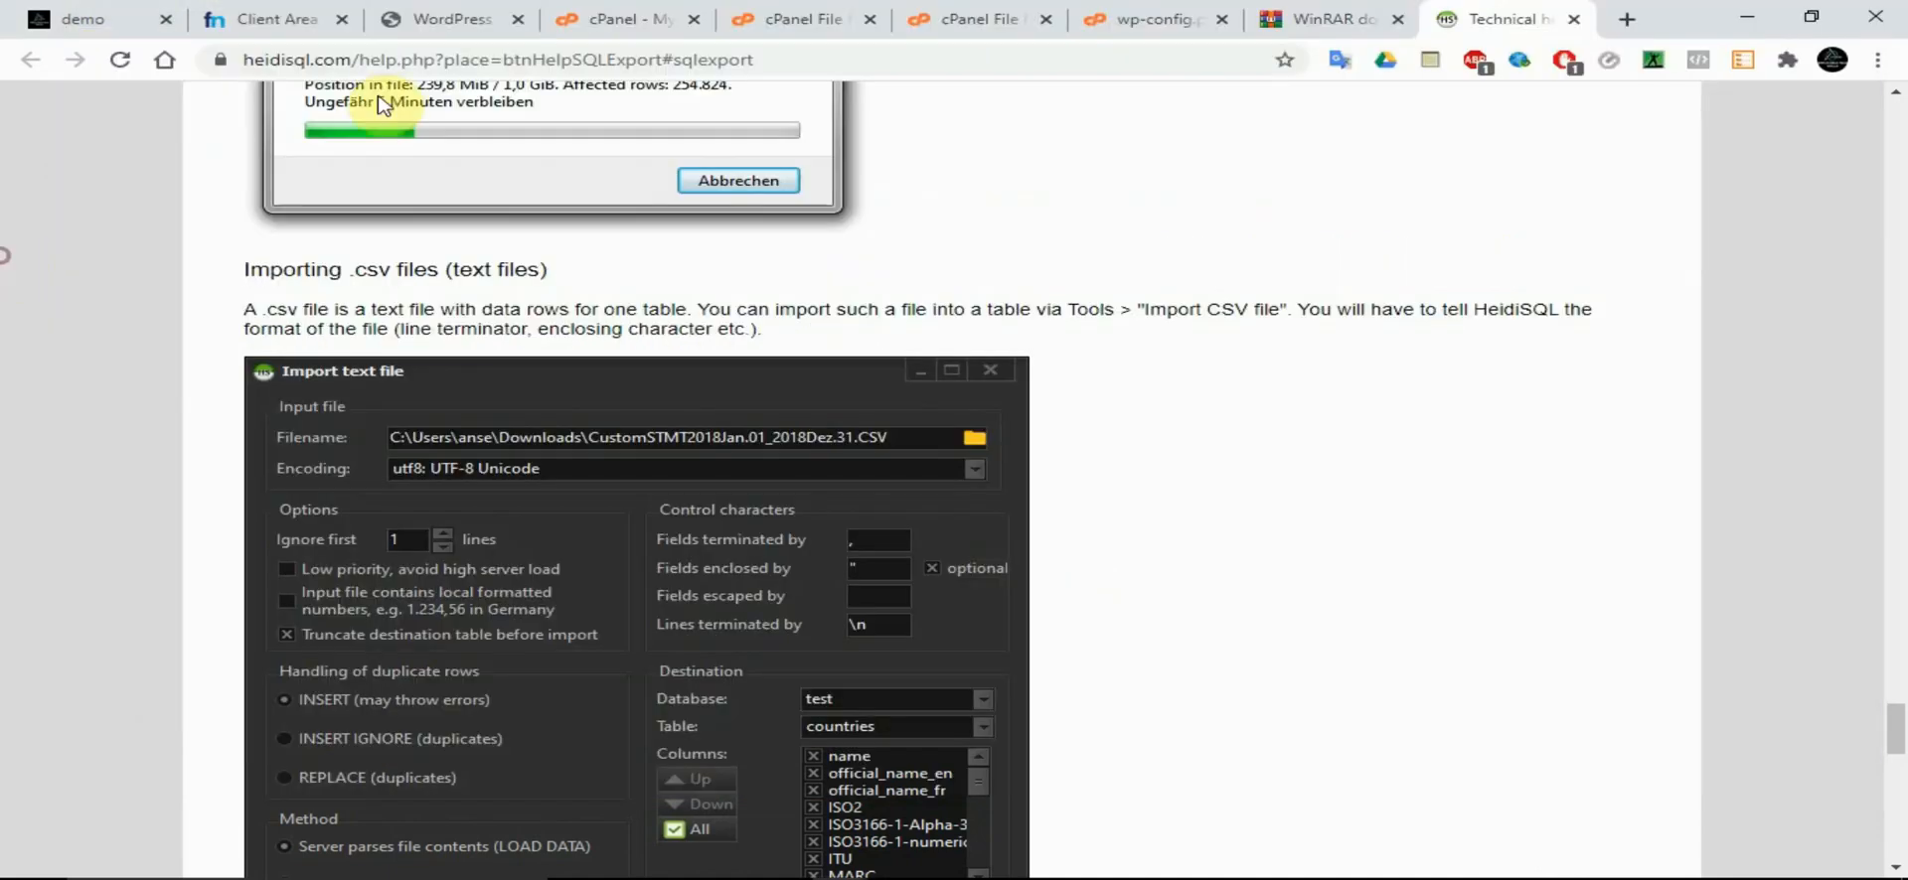
click(50, 18)
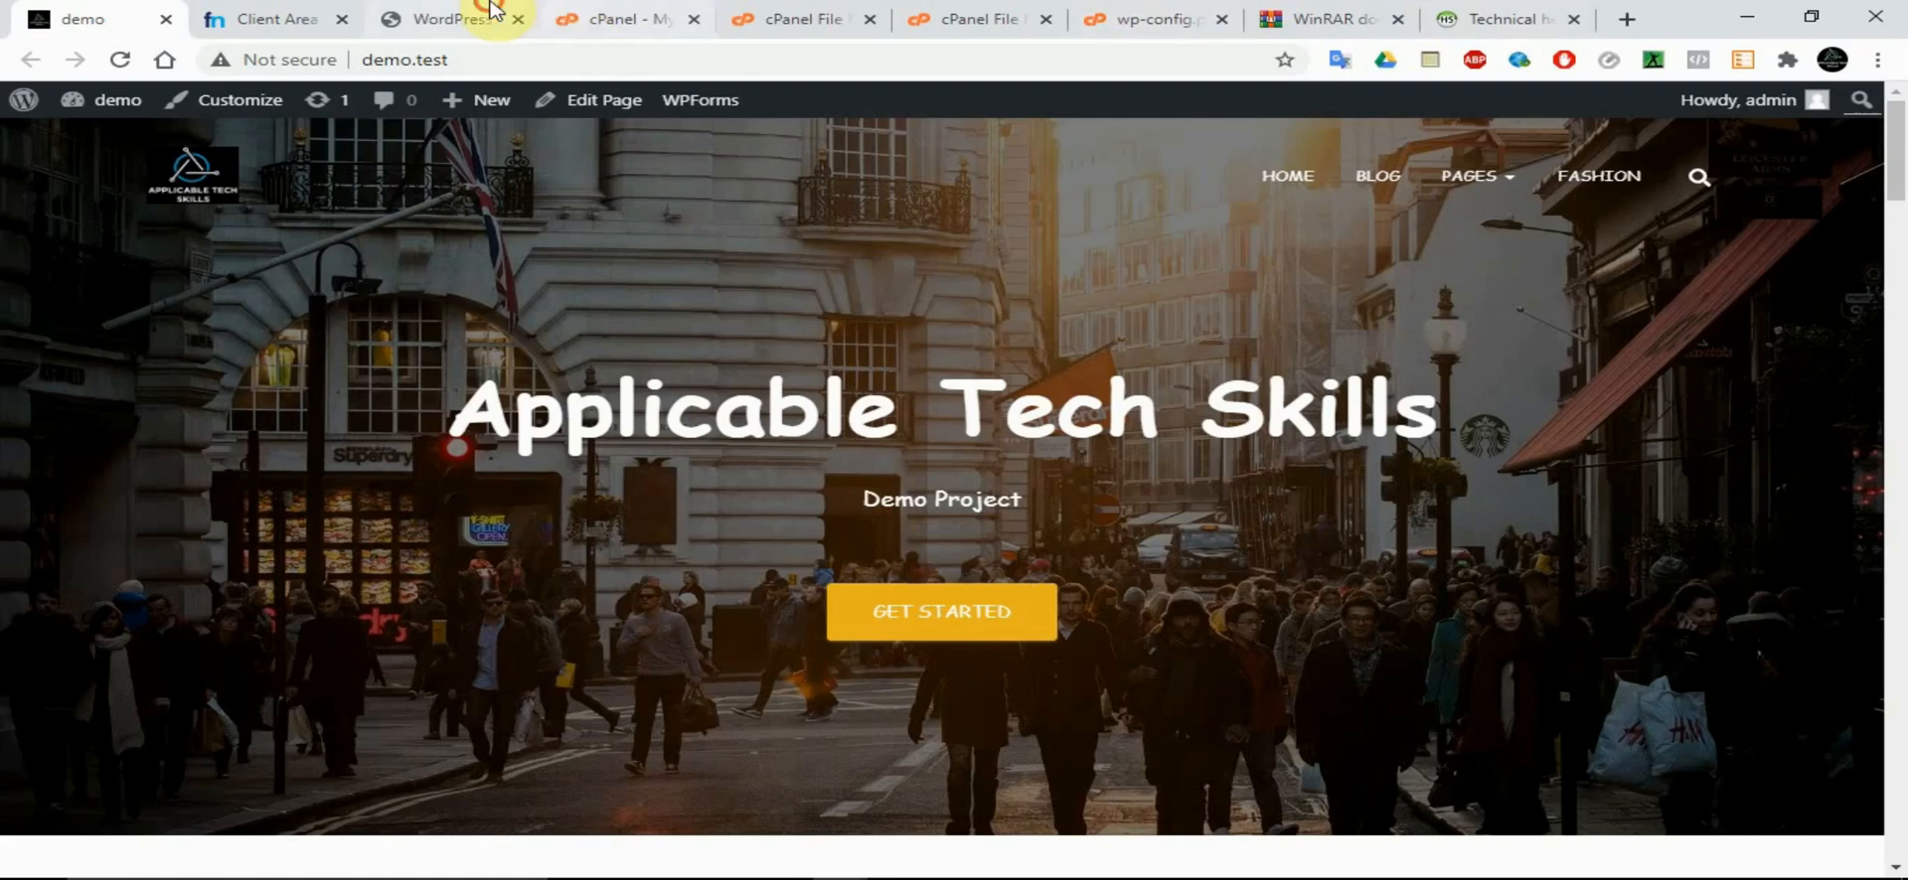
click(452, 19)
drag(437, 62, 232, 85)
key(ctrl+c)
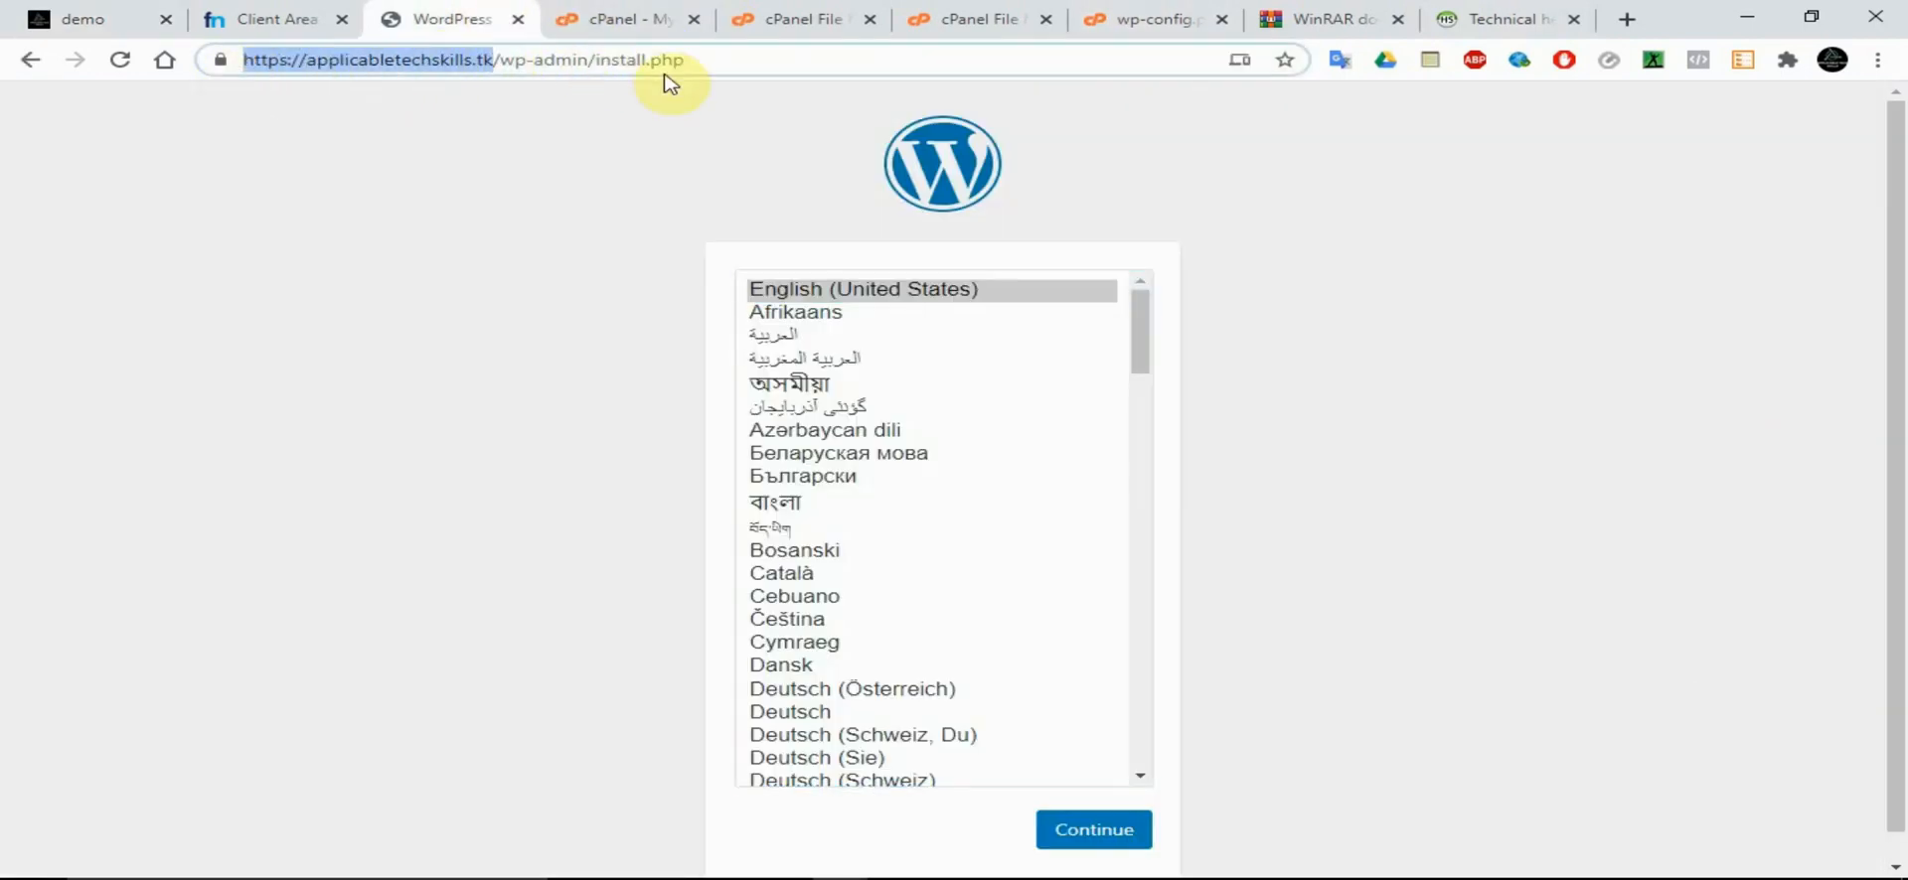
click(1504, 856)
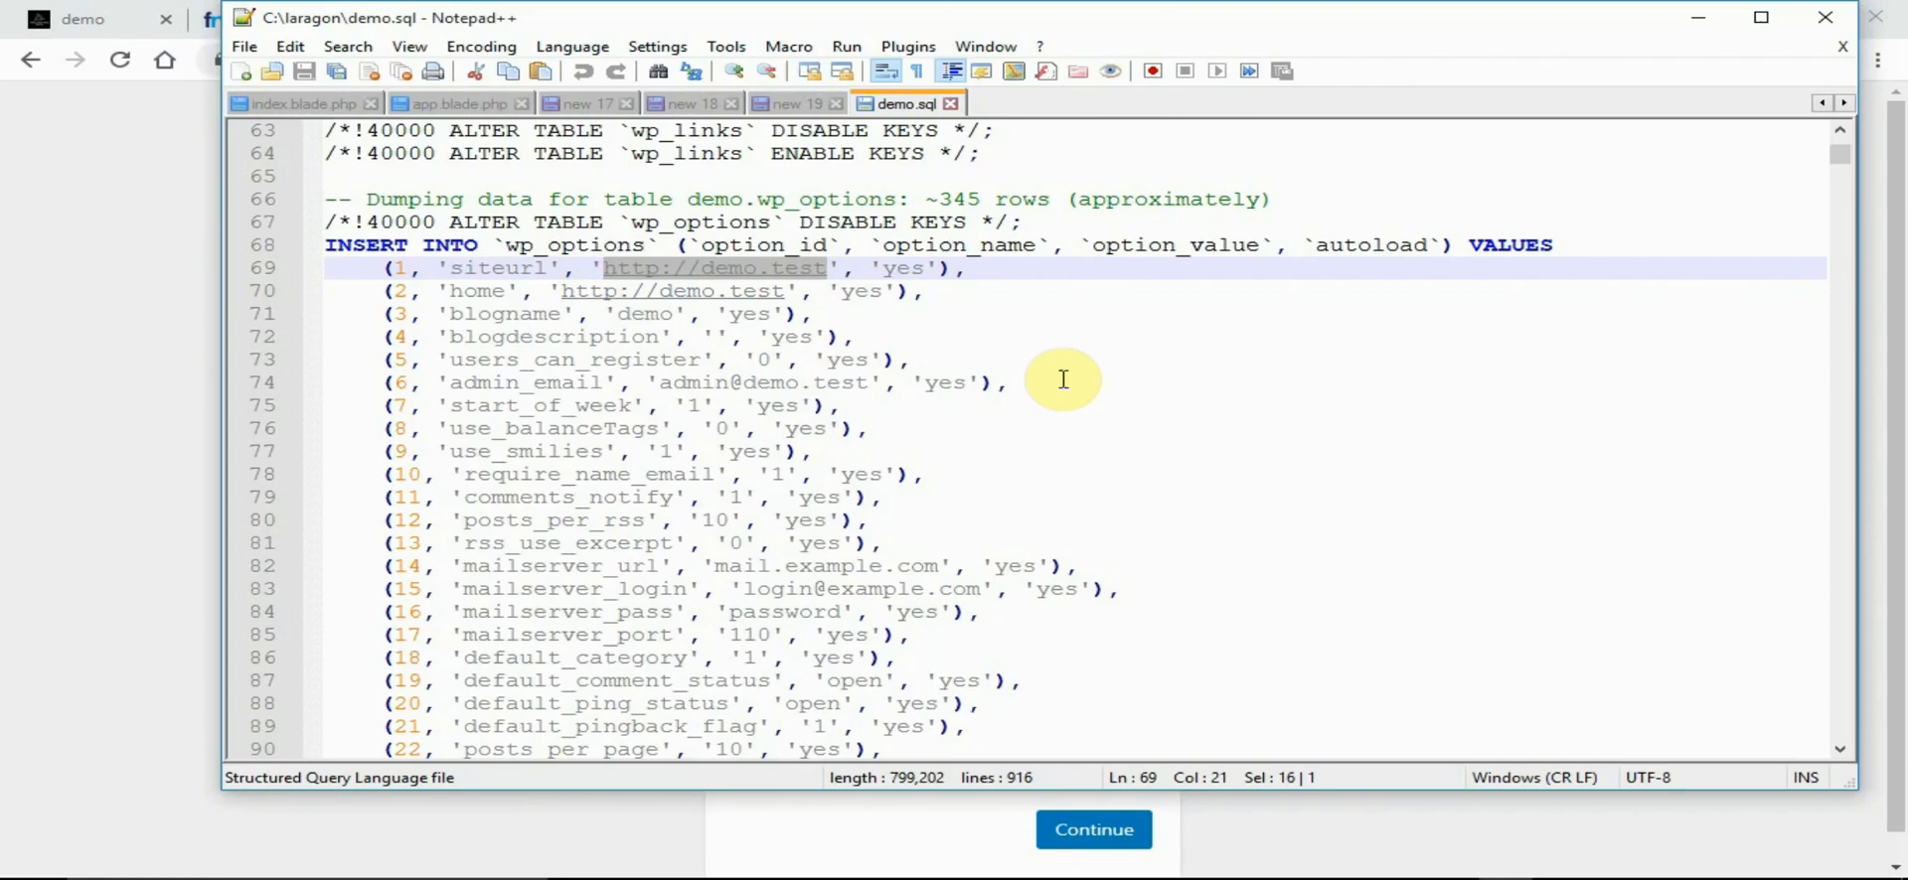
key(ctrl+h)
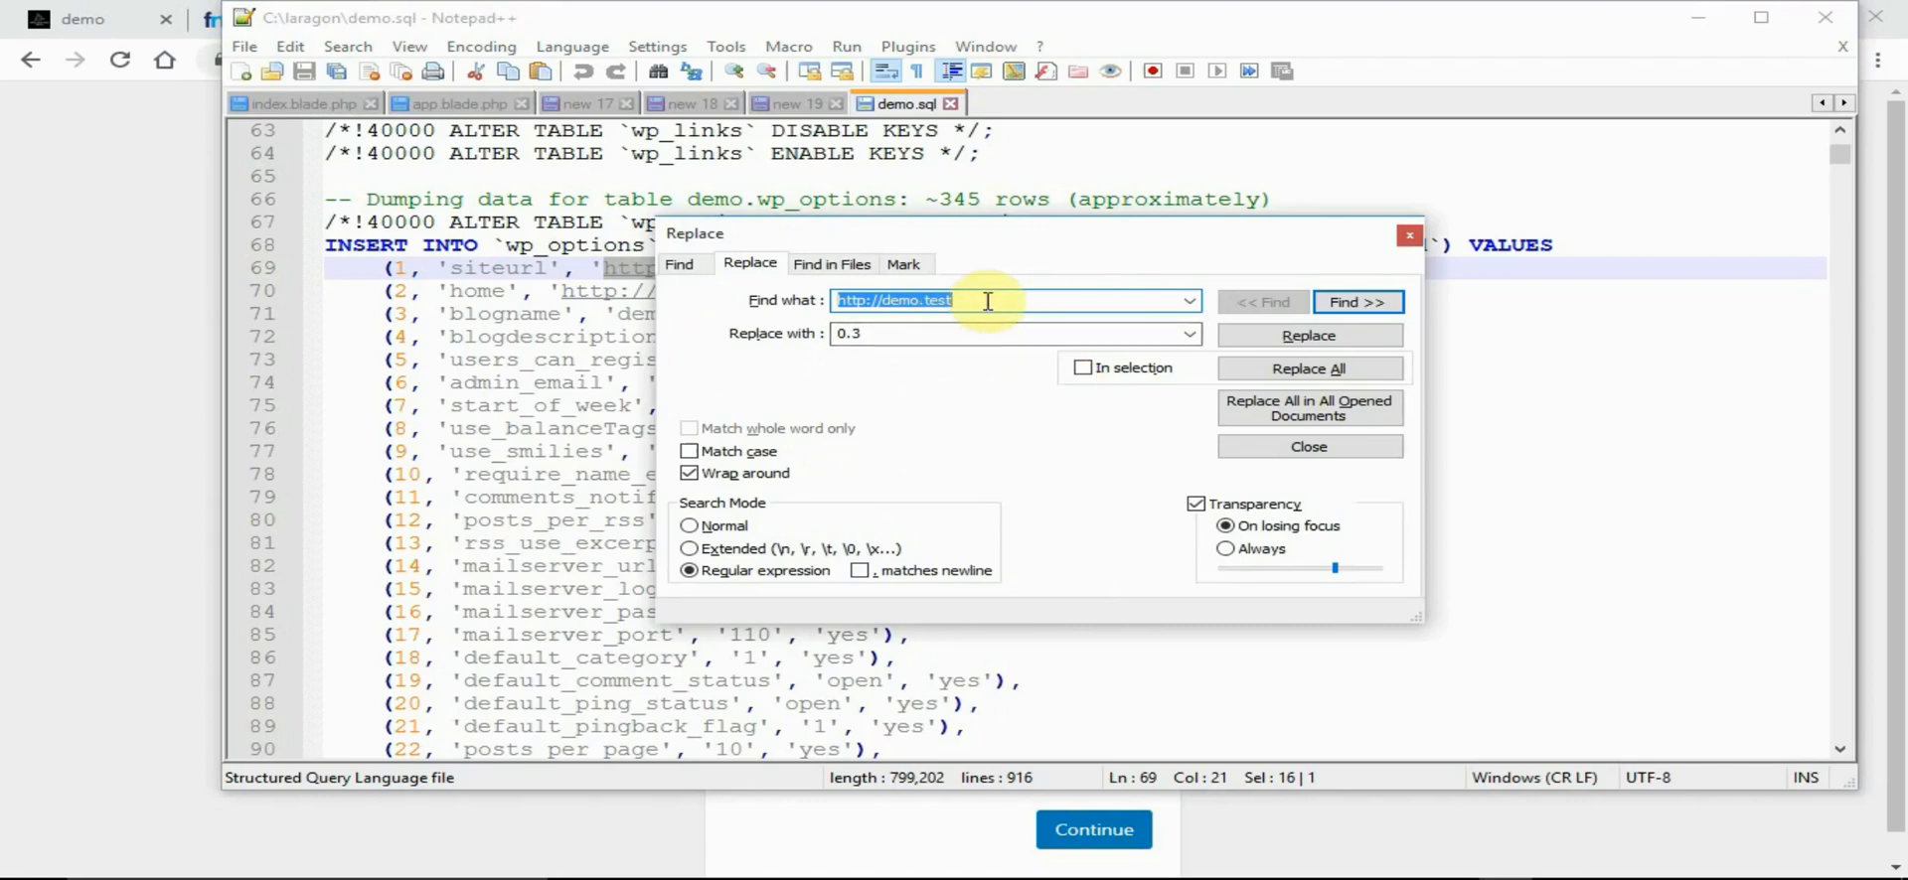
double_click(892, 335)
key(ctrl+v)
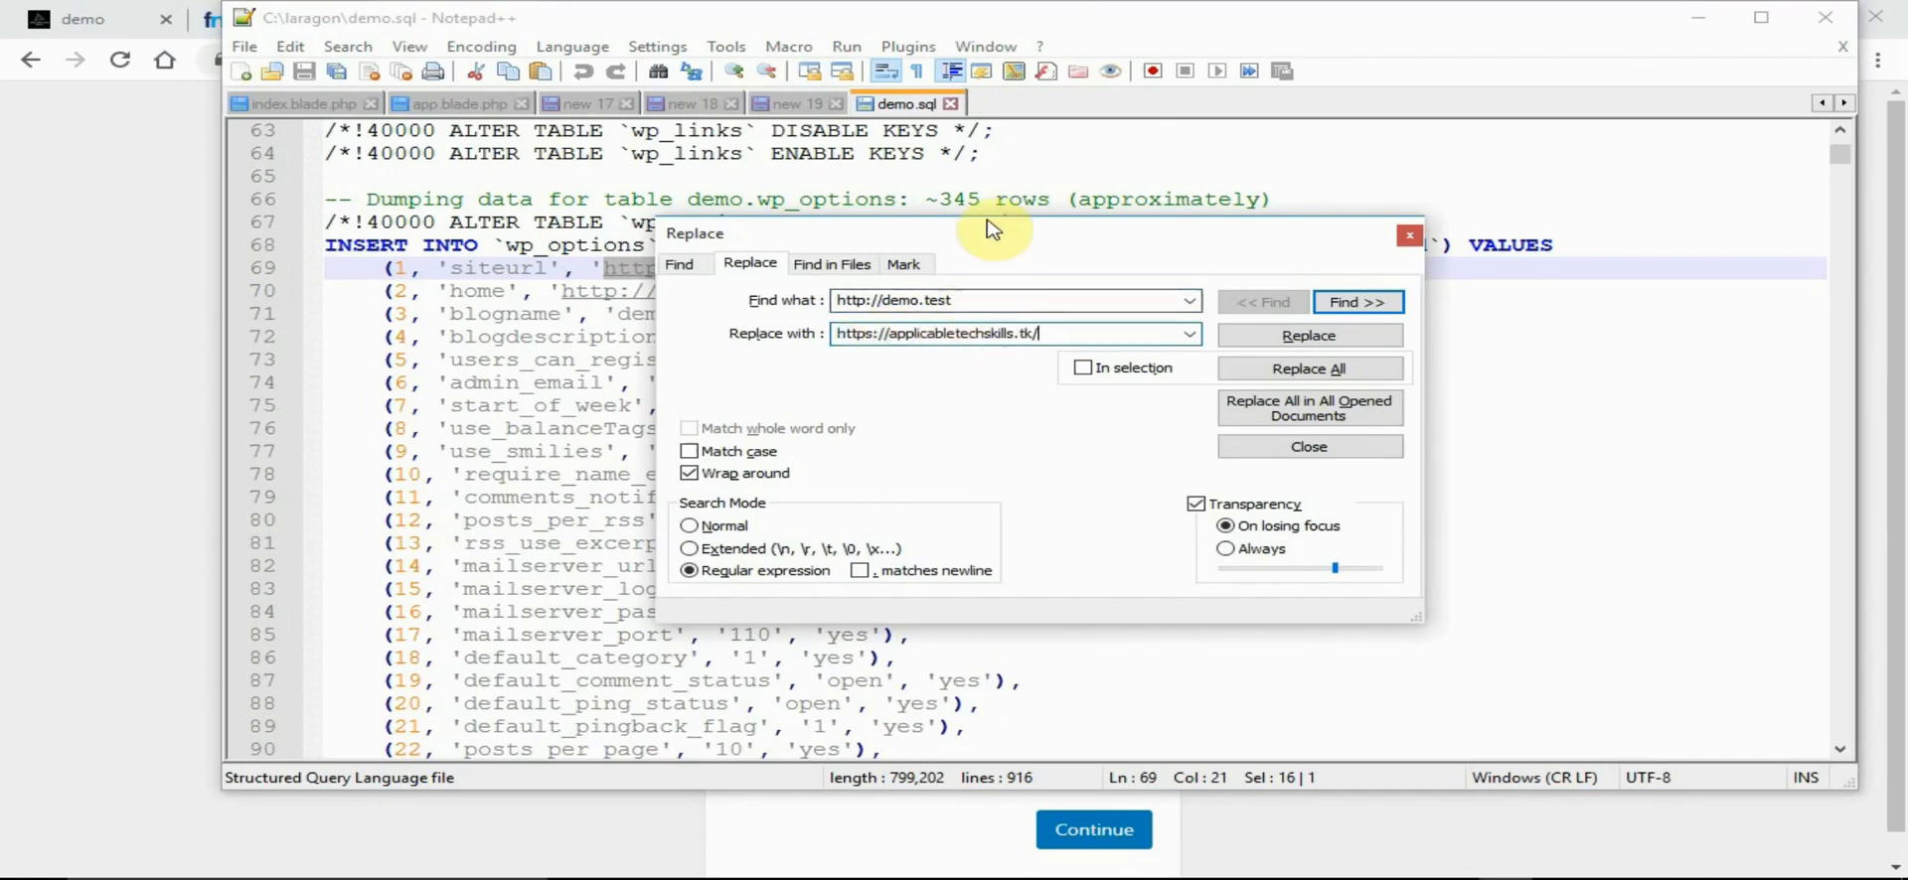
drag(987, 235, 1281, 196)
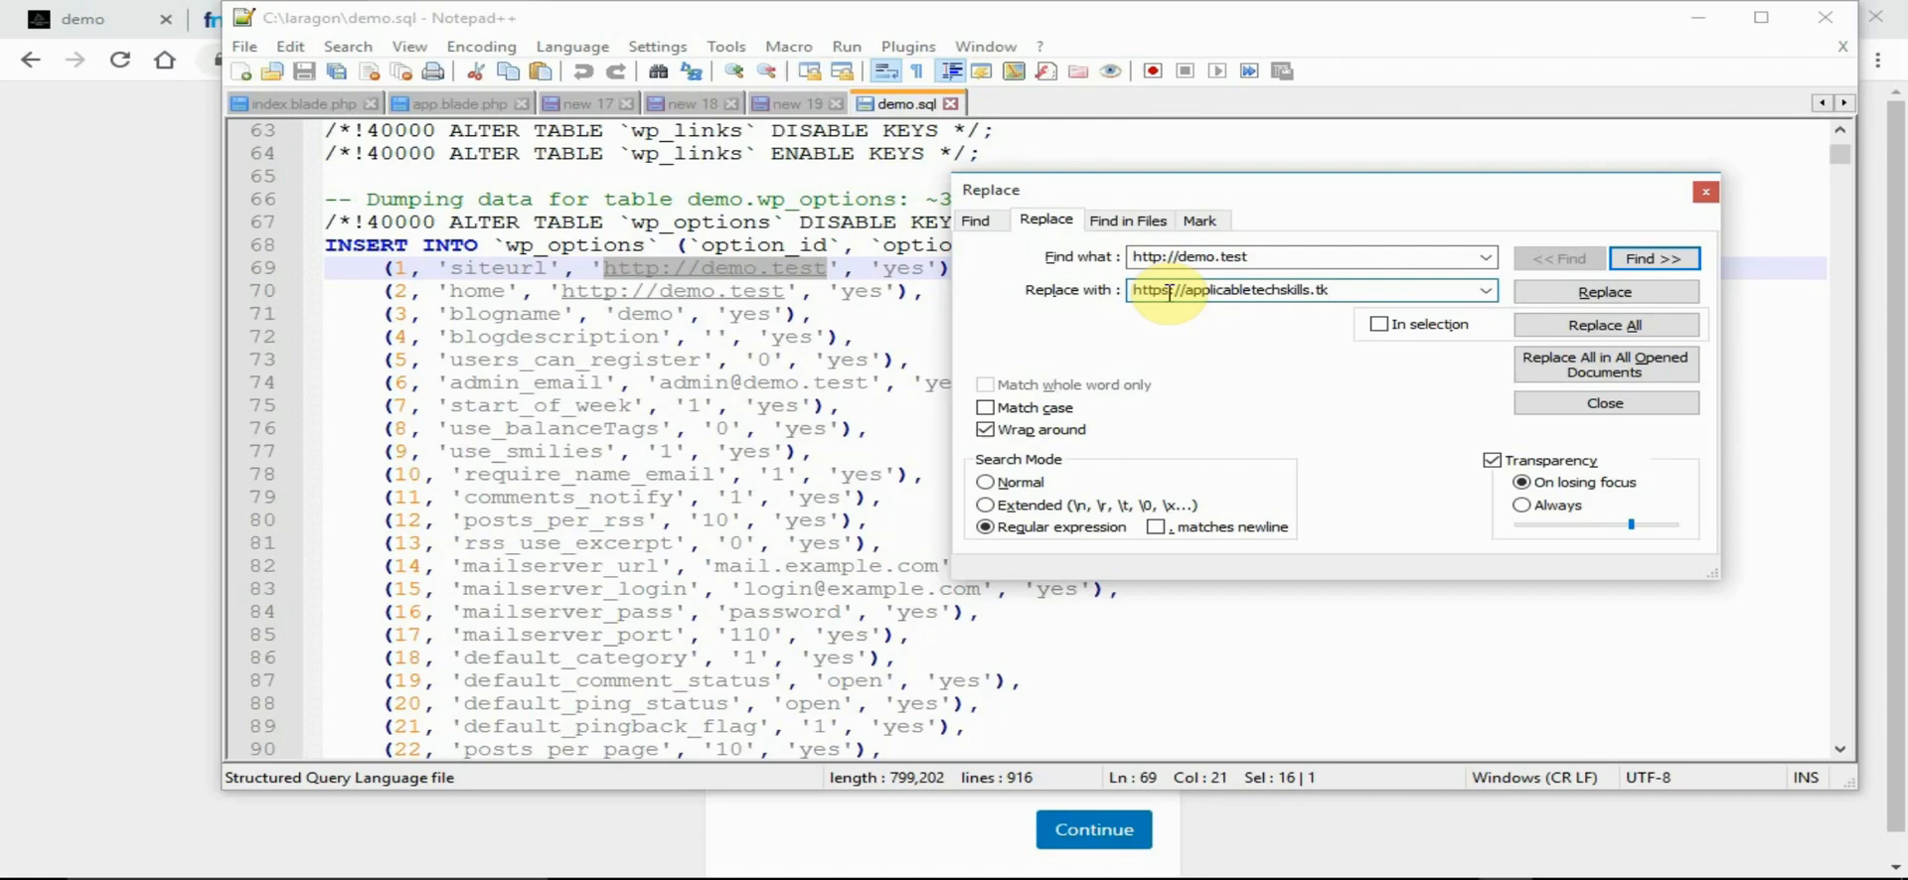
click(32, 213)
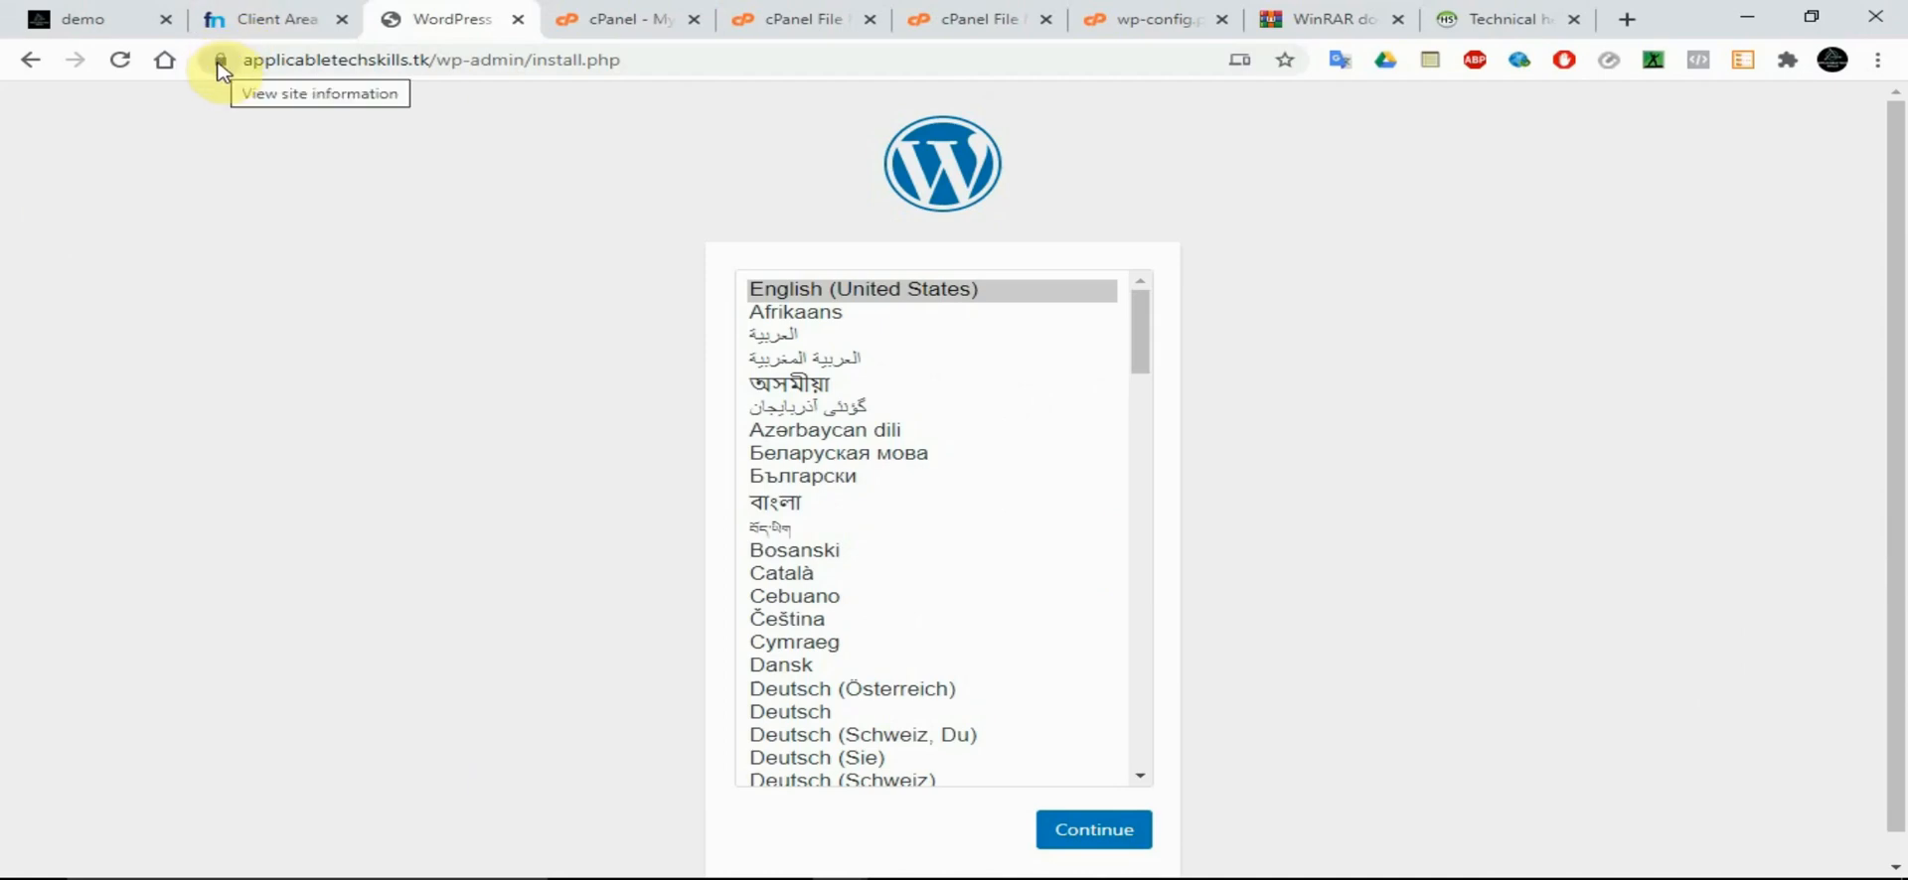
mouse_move(1152, 825)
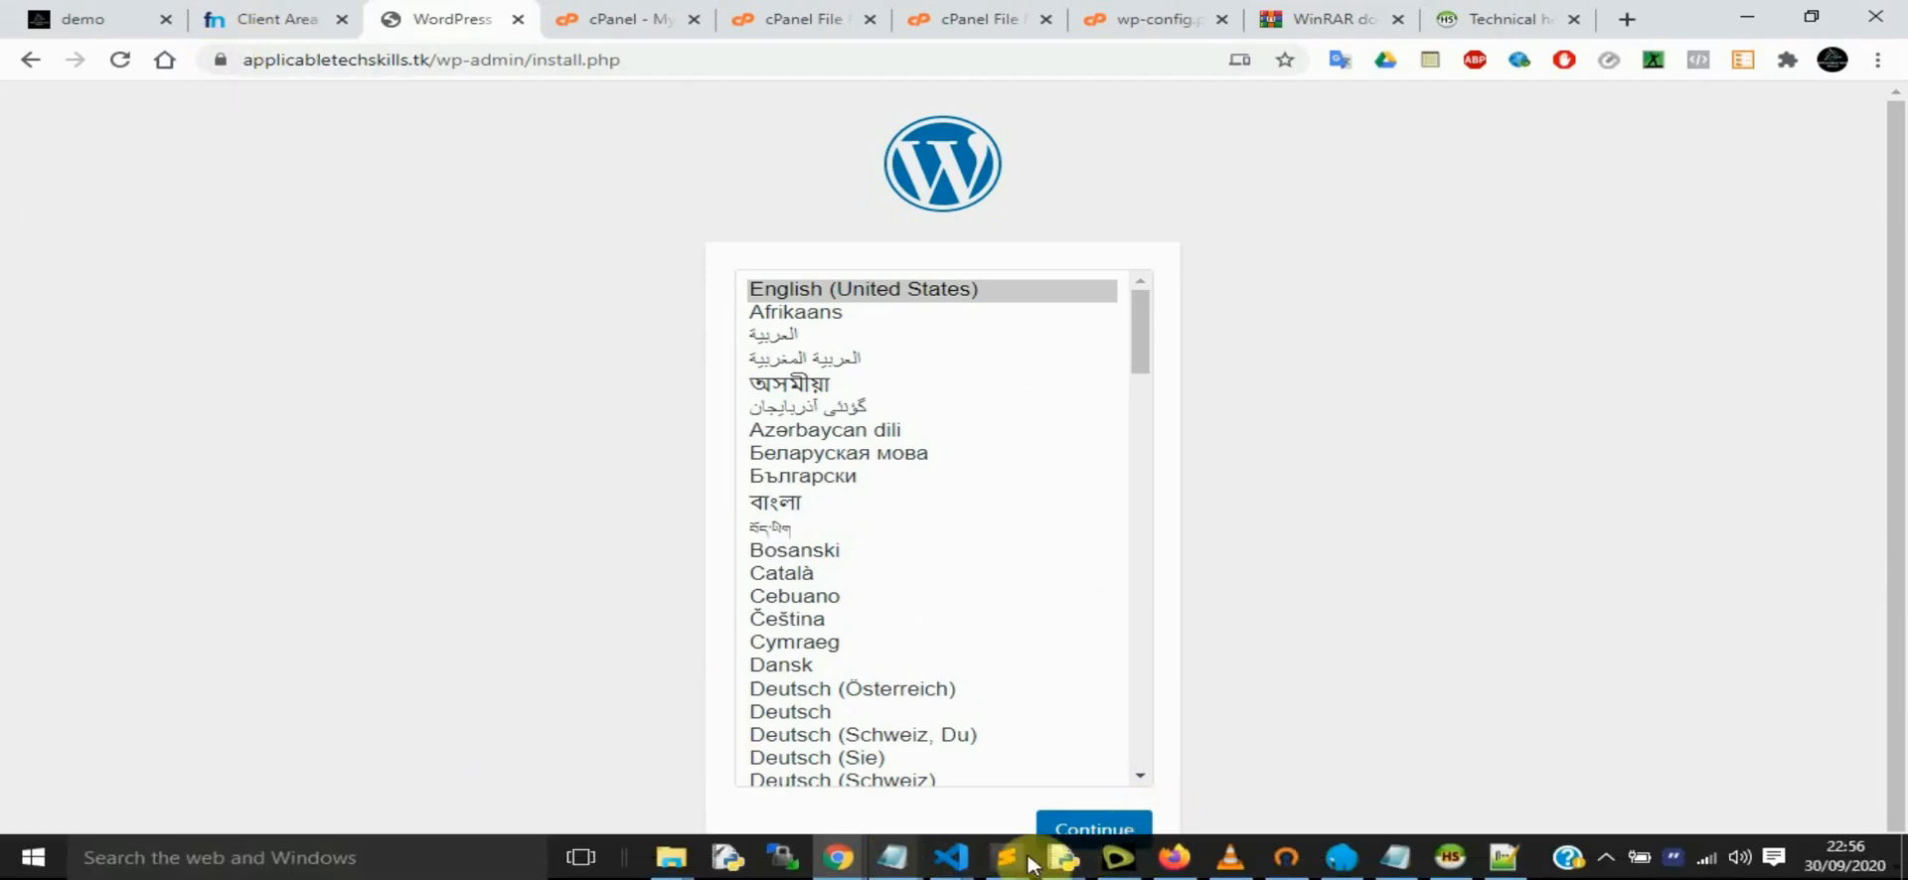
click(1504, 856)
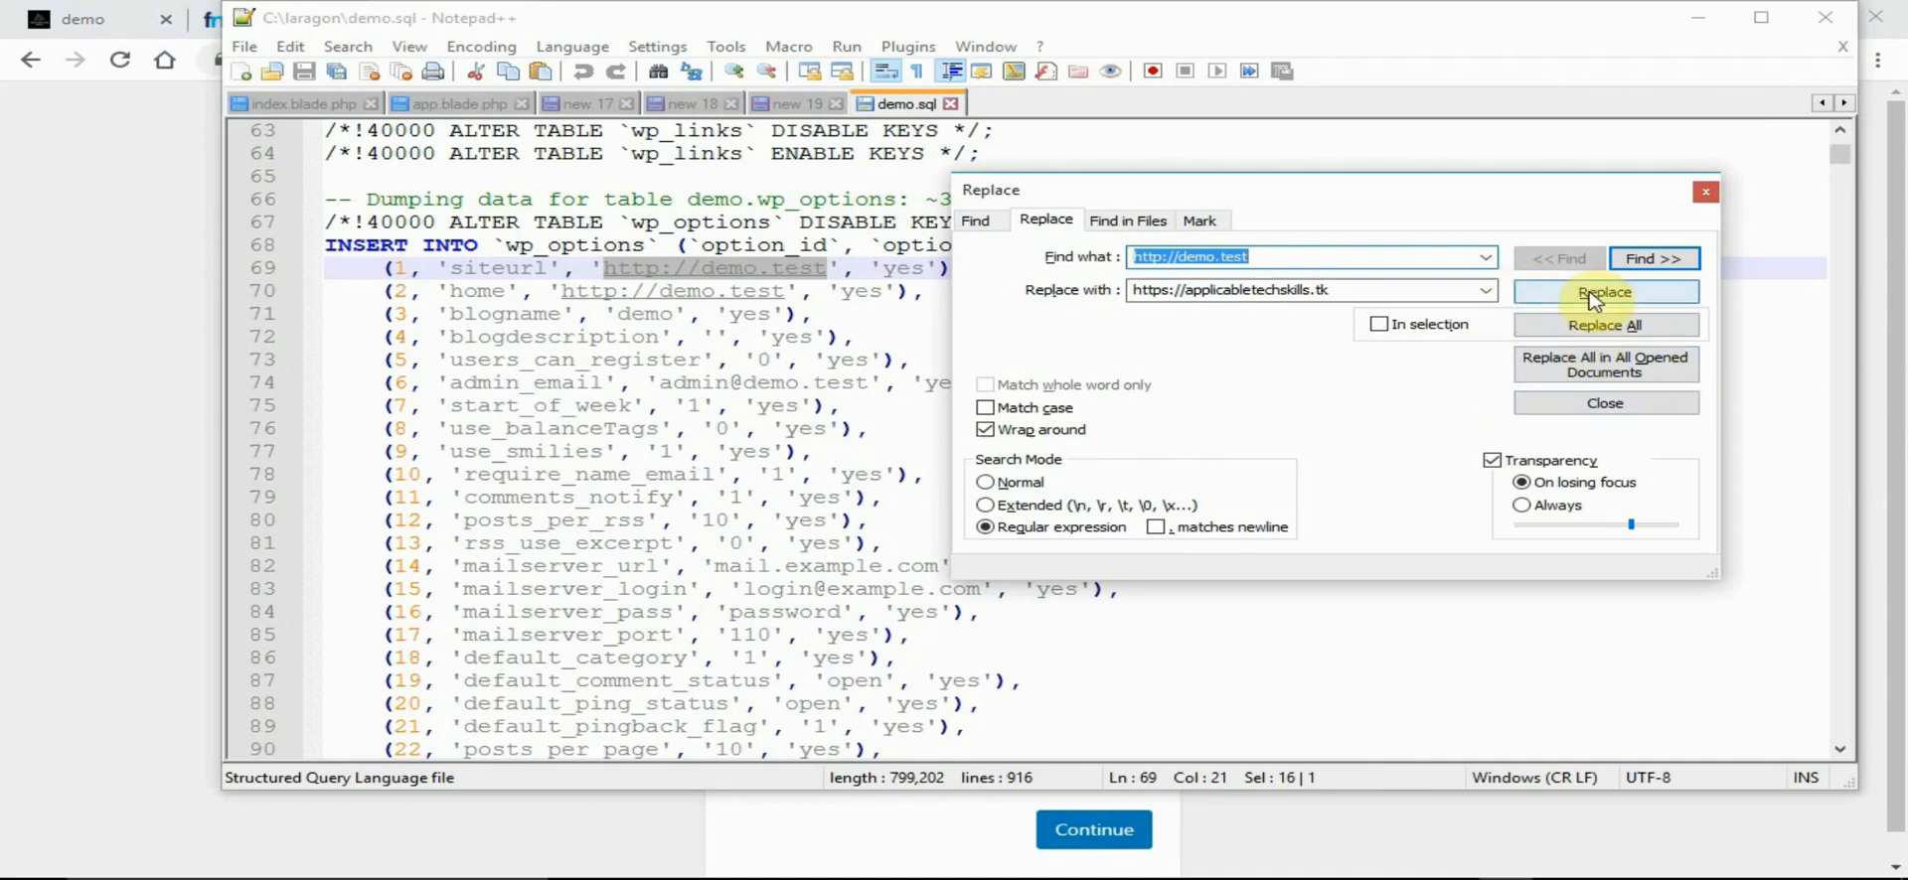
click(1645, 260)
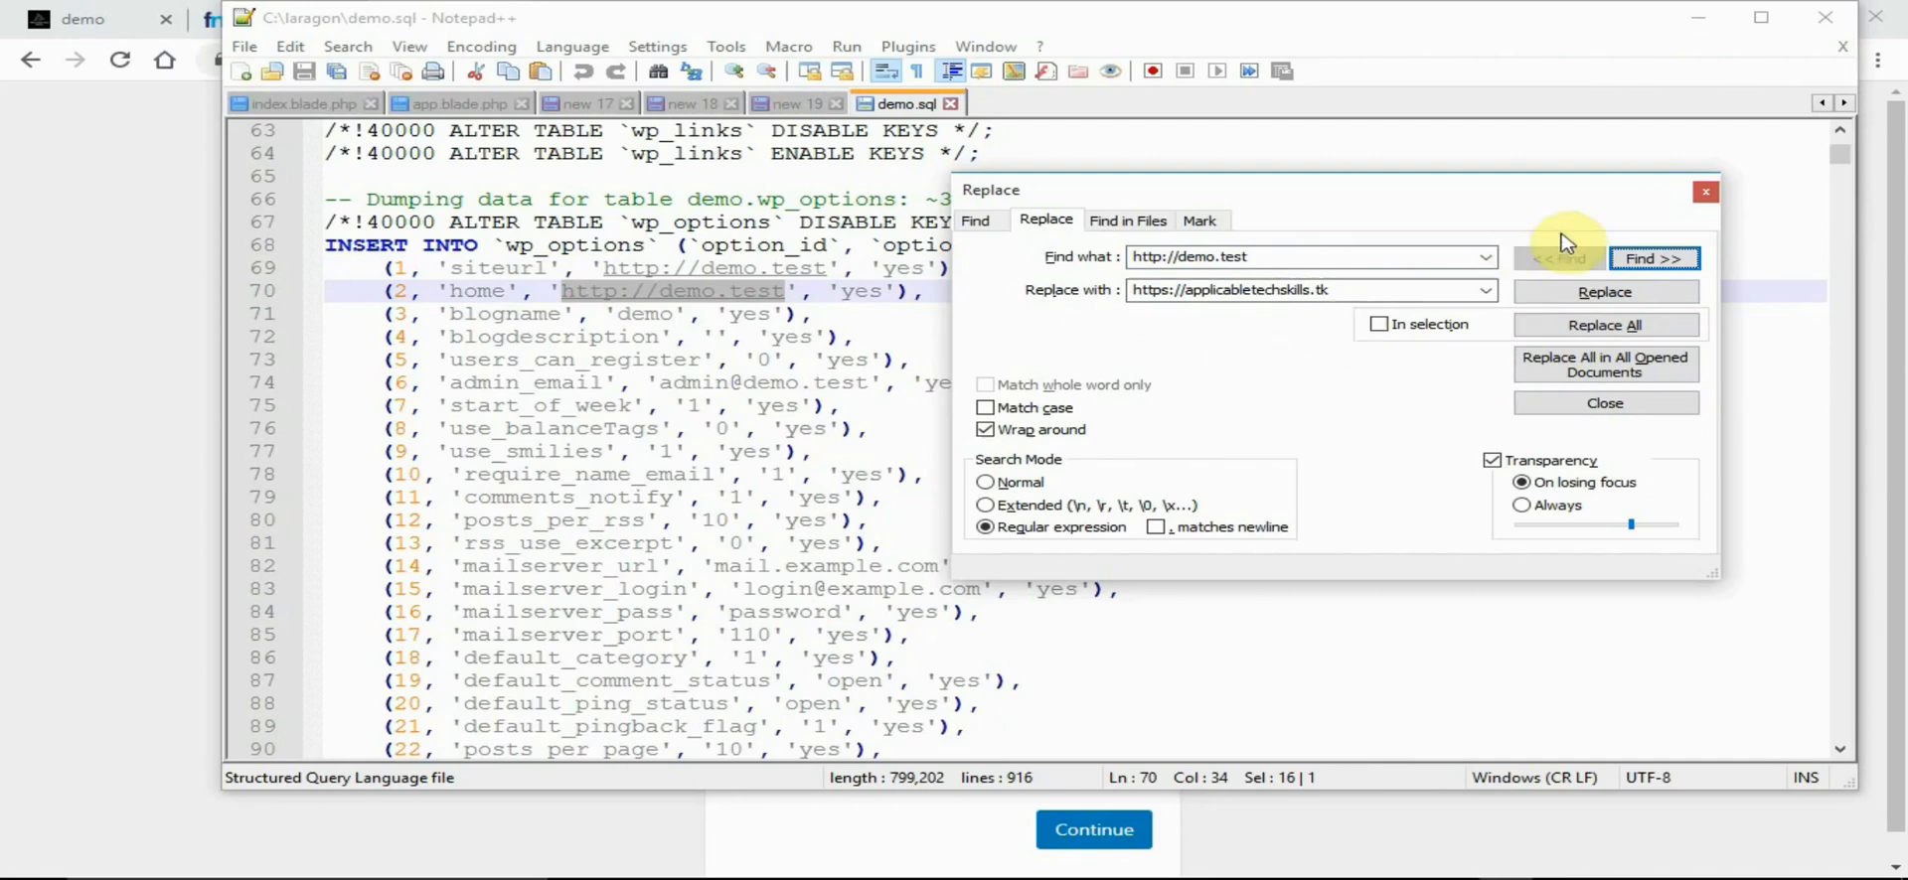
click(1641, 260)
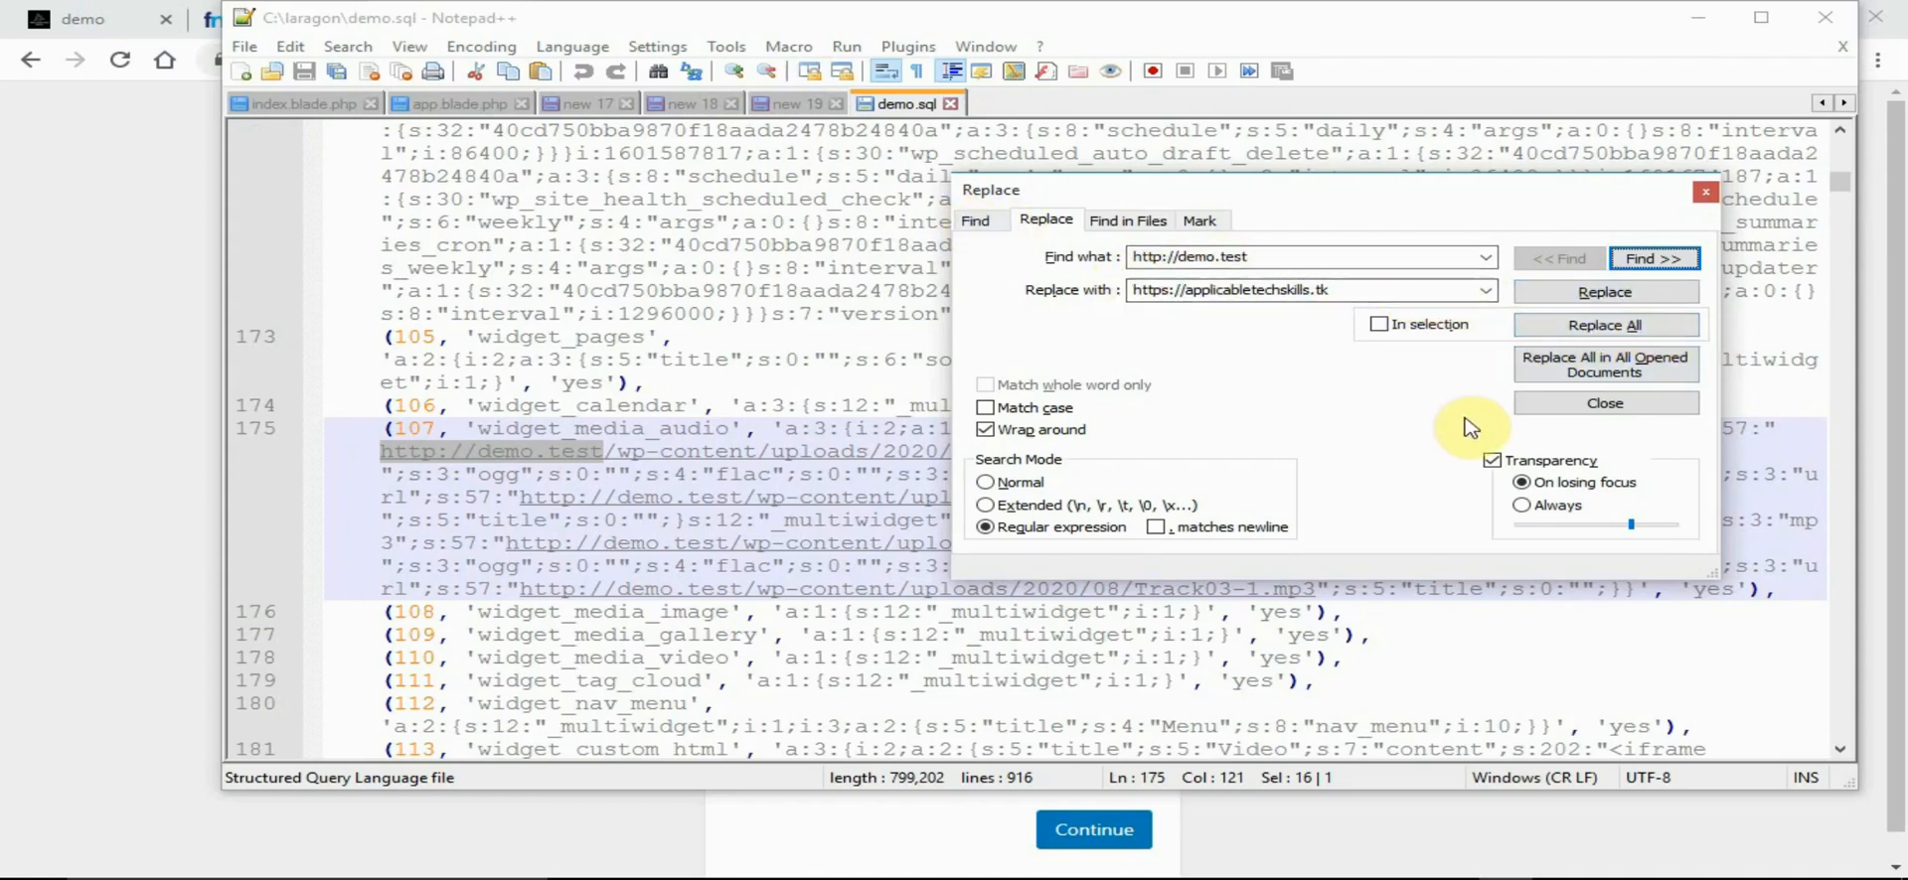
drag(1843, 194, 1840, 149)
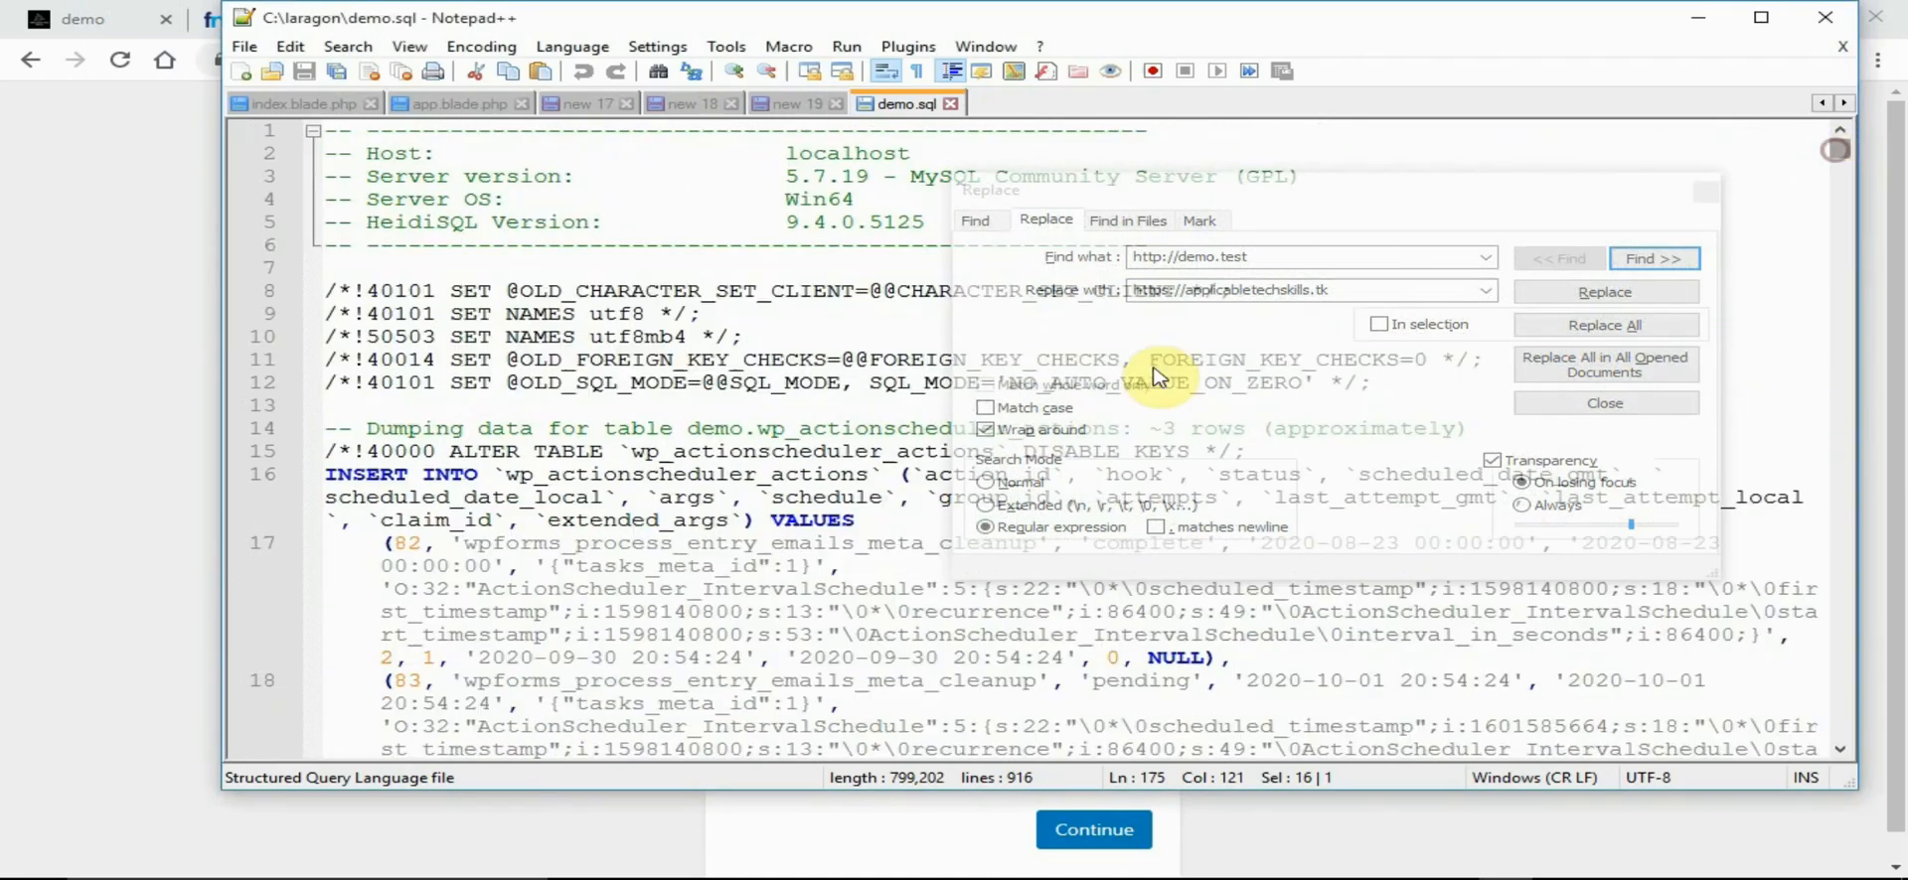
click(699, 291)
click(1403, 220)
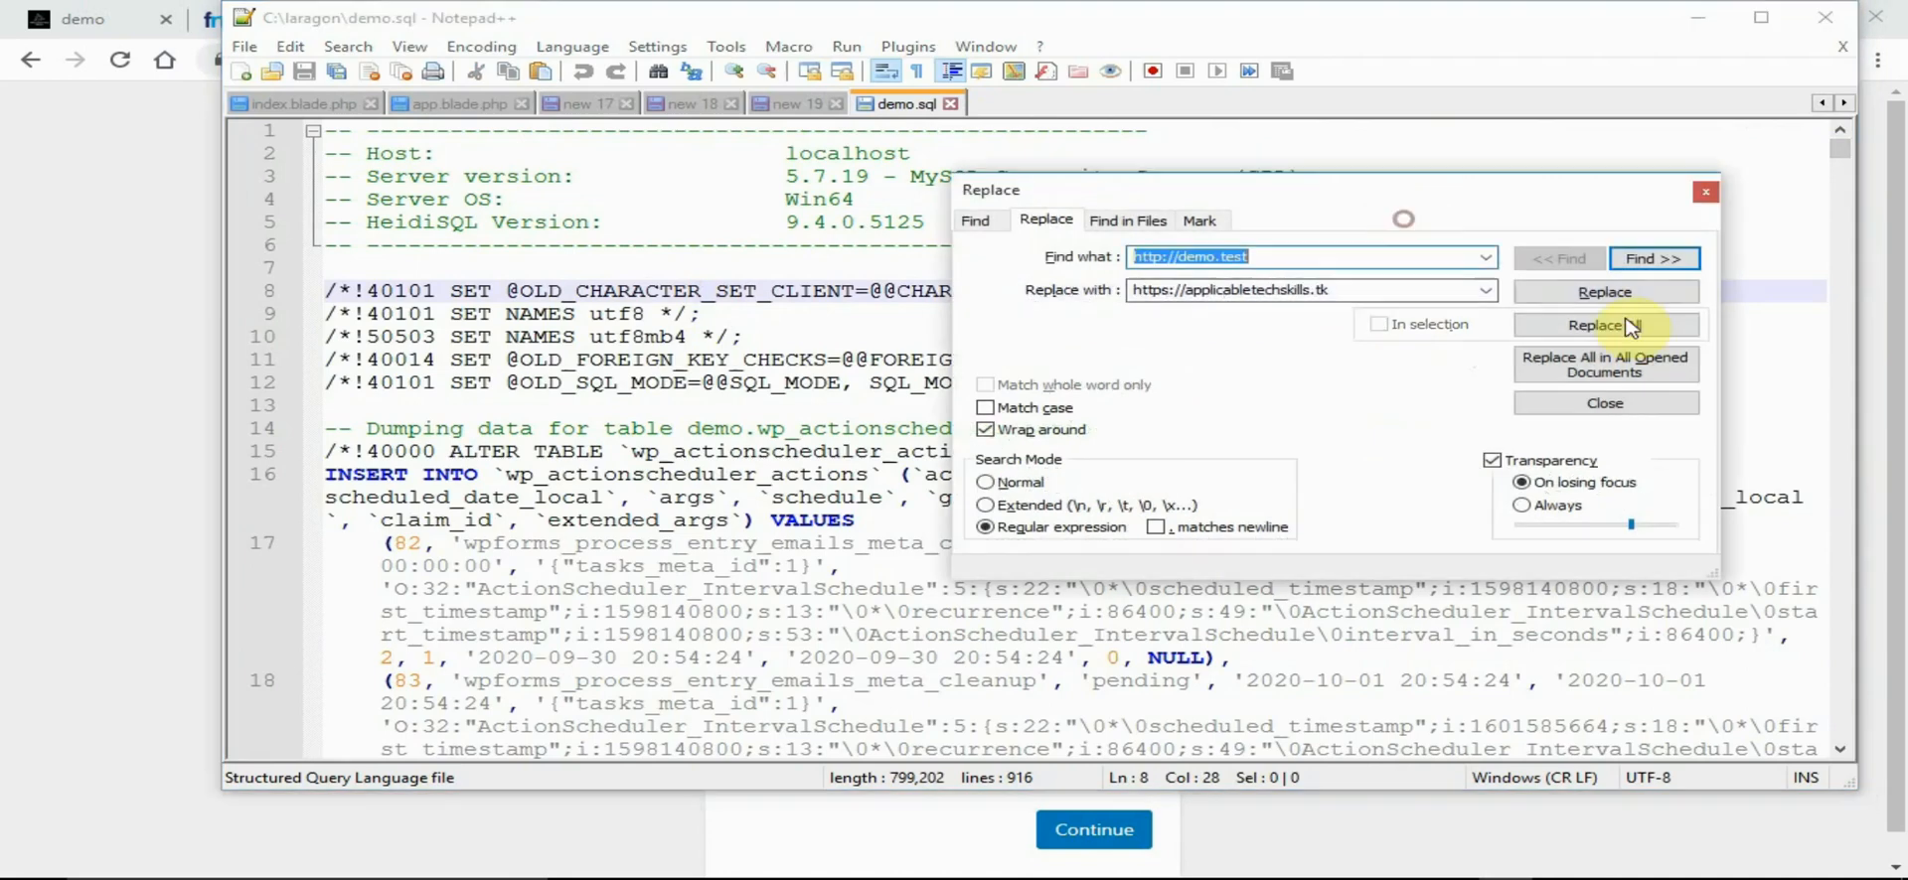
click(1595, 326)
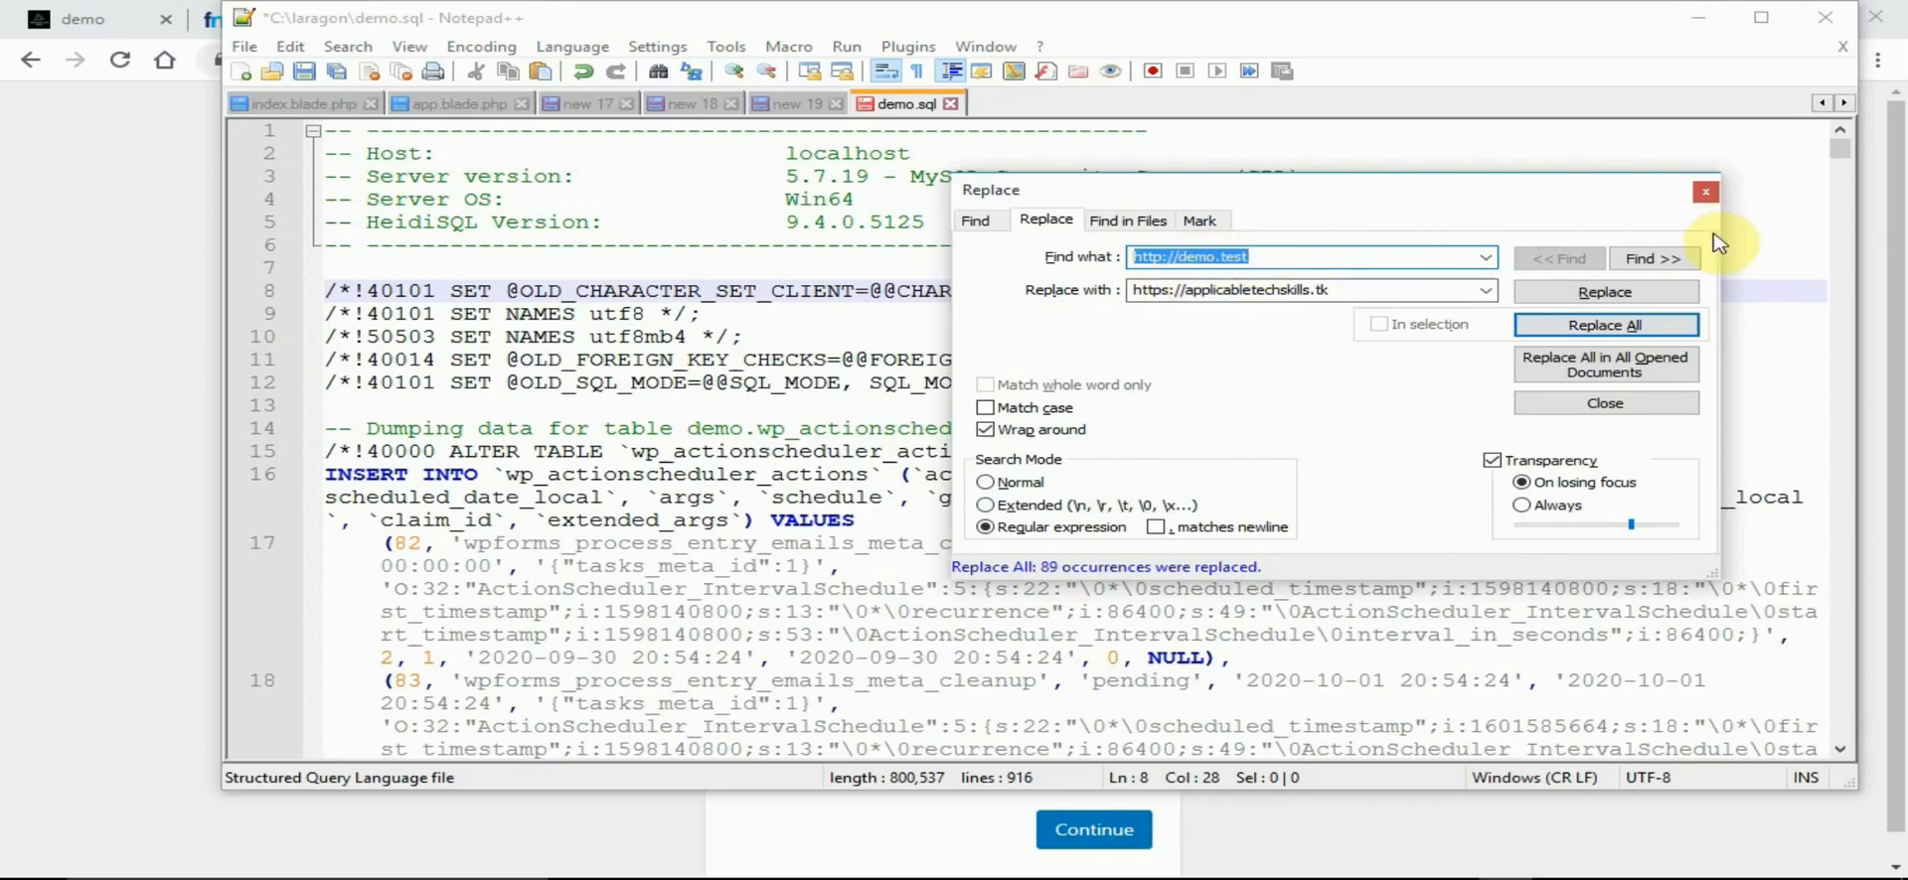
click(1649, 404)
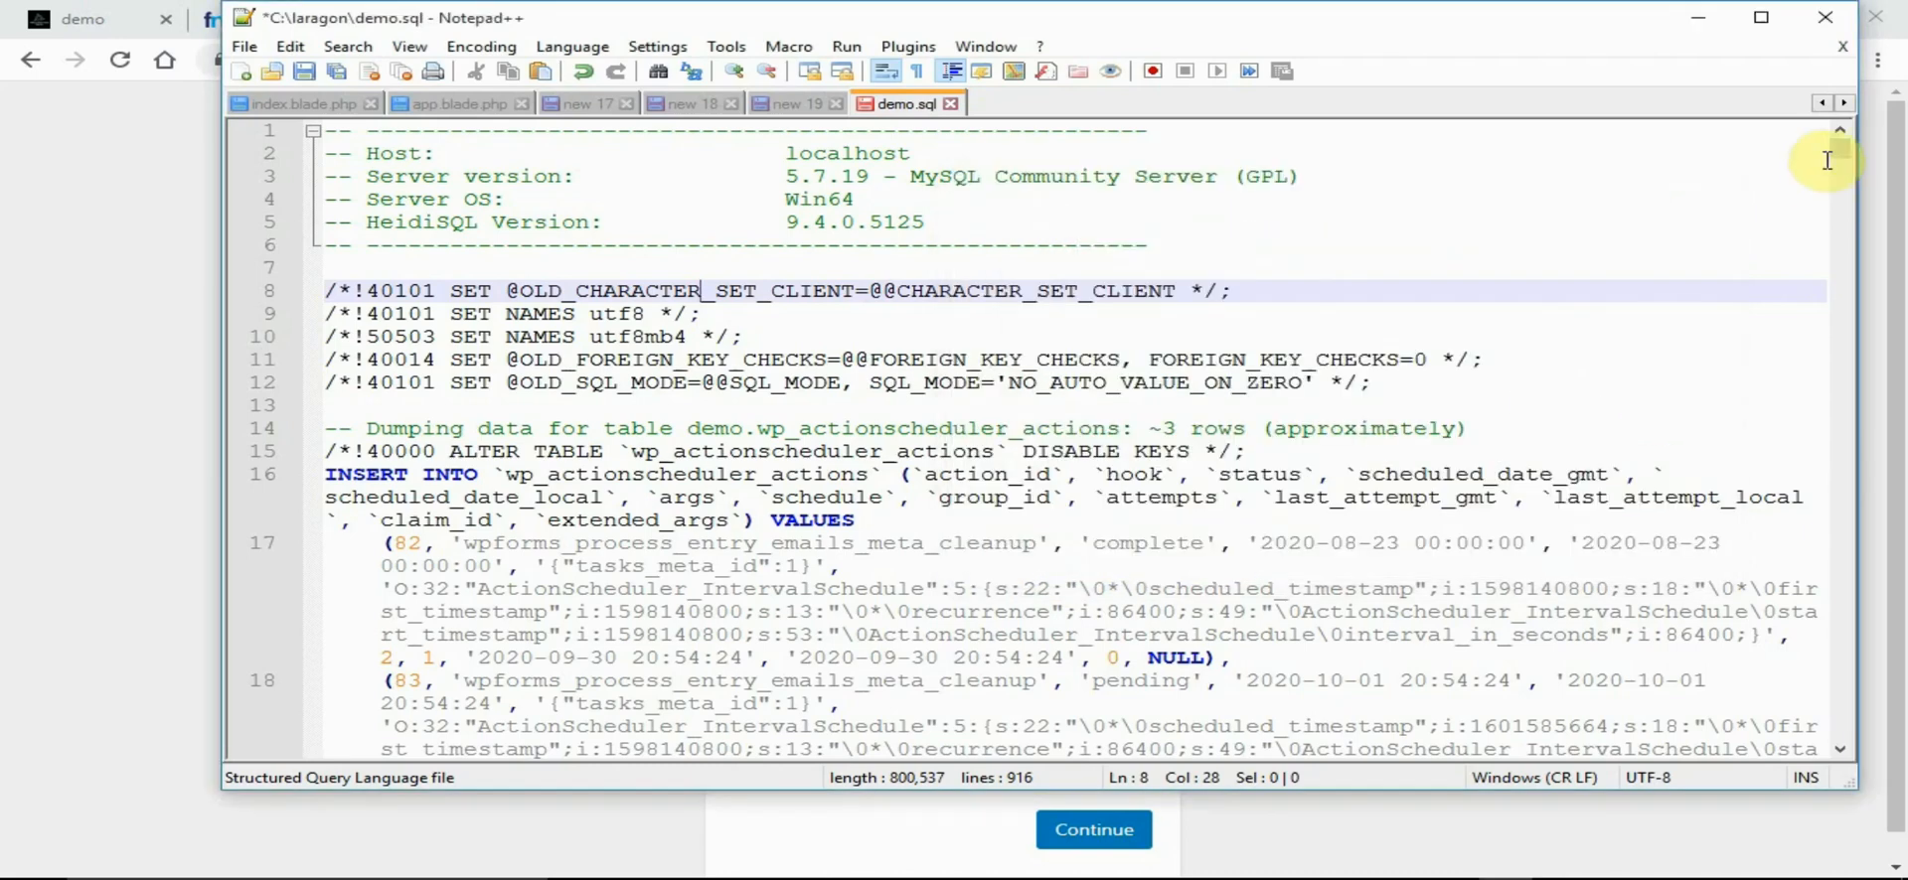
Step: Save the edited demo.sql and minimise Notepad++
drag(1842, 149, 1846, 159)
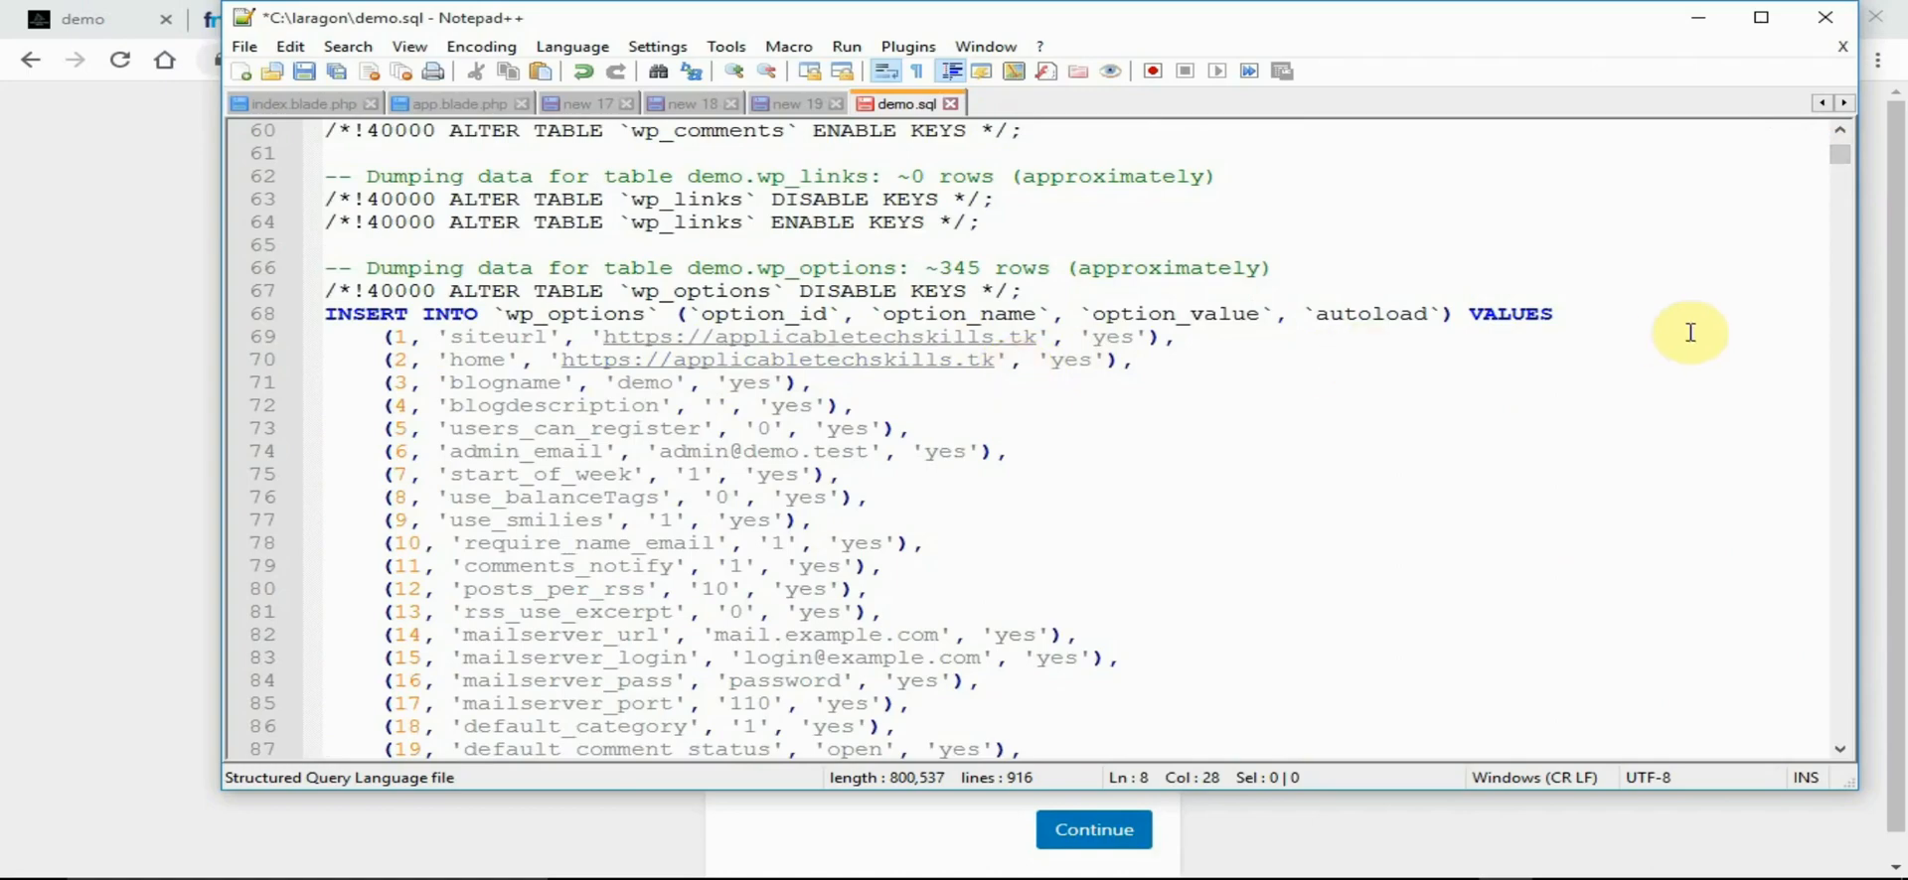
drag(1835, 158, 1839, 170)
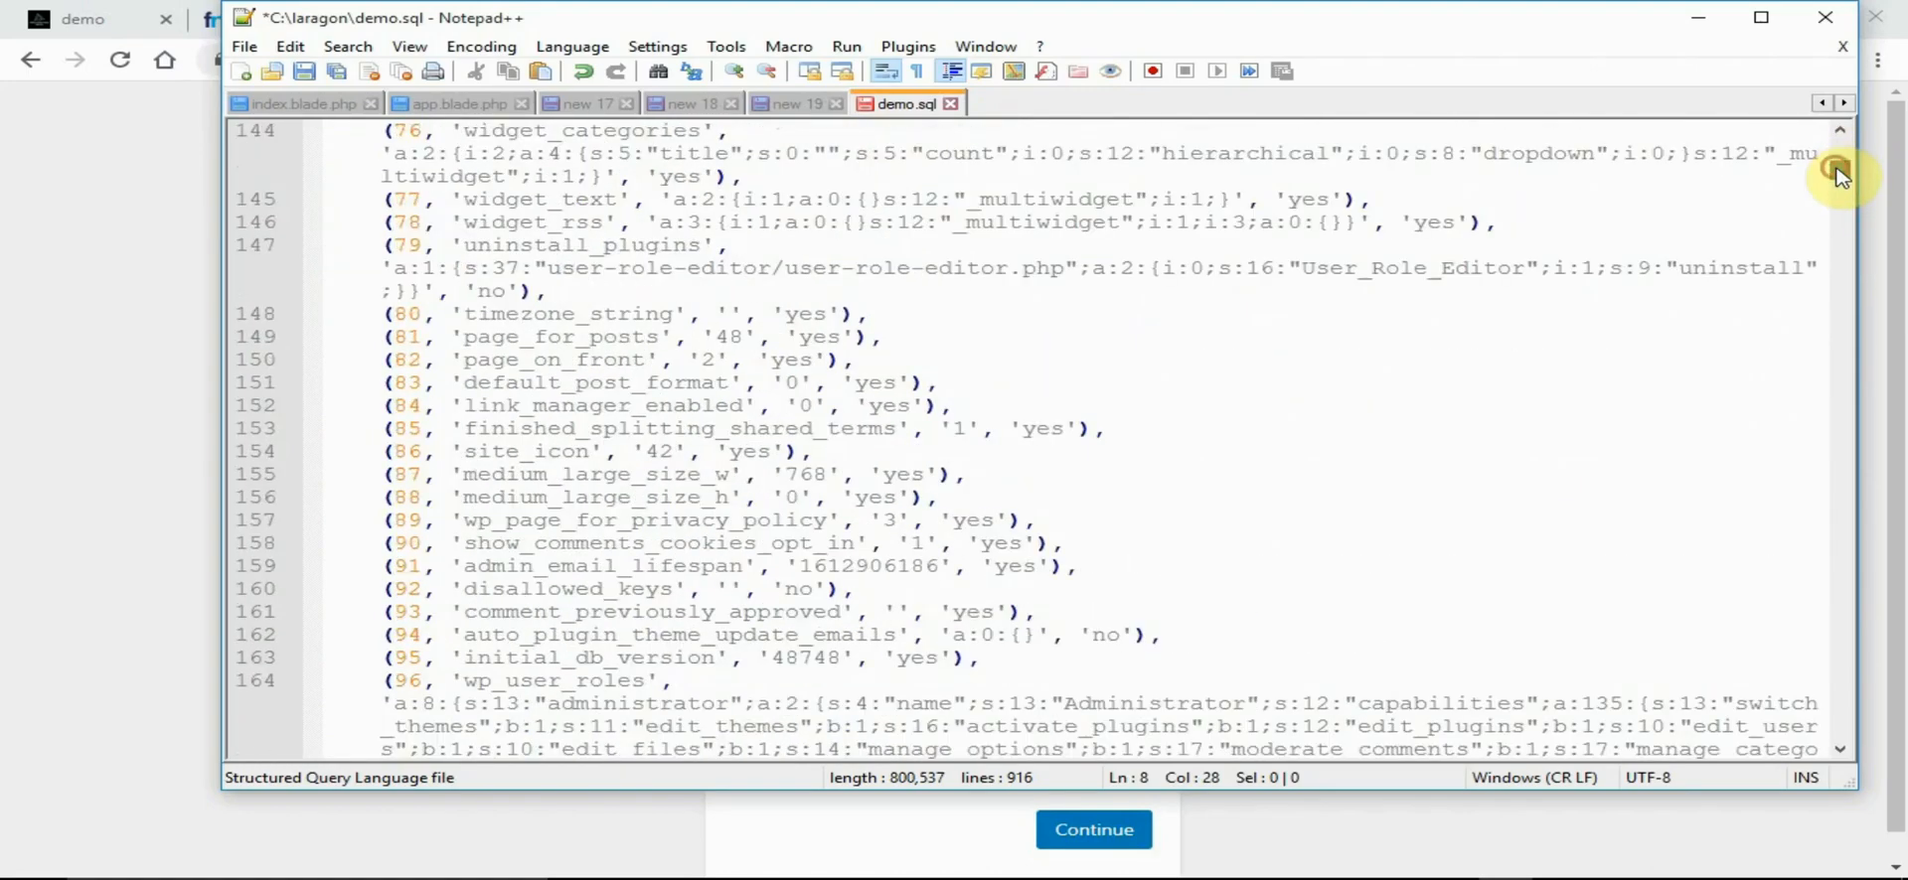
key(ctrl+s)
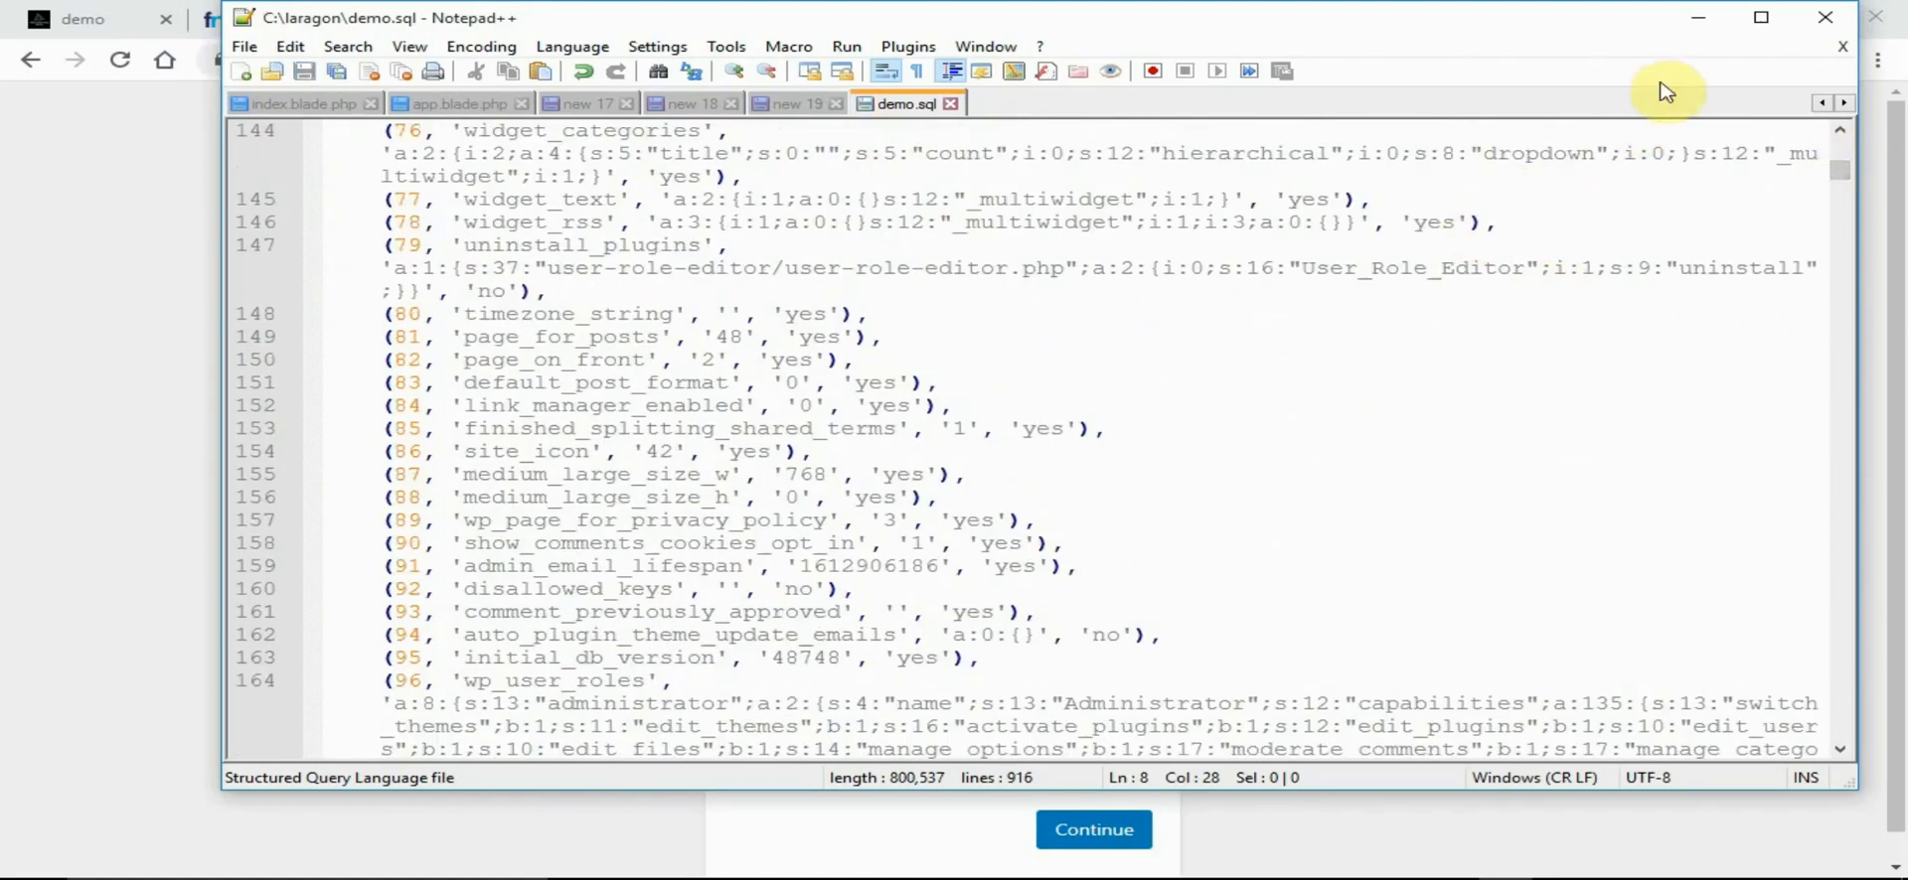
click(1698, 17)
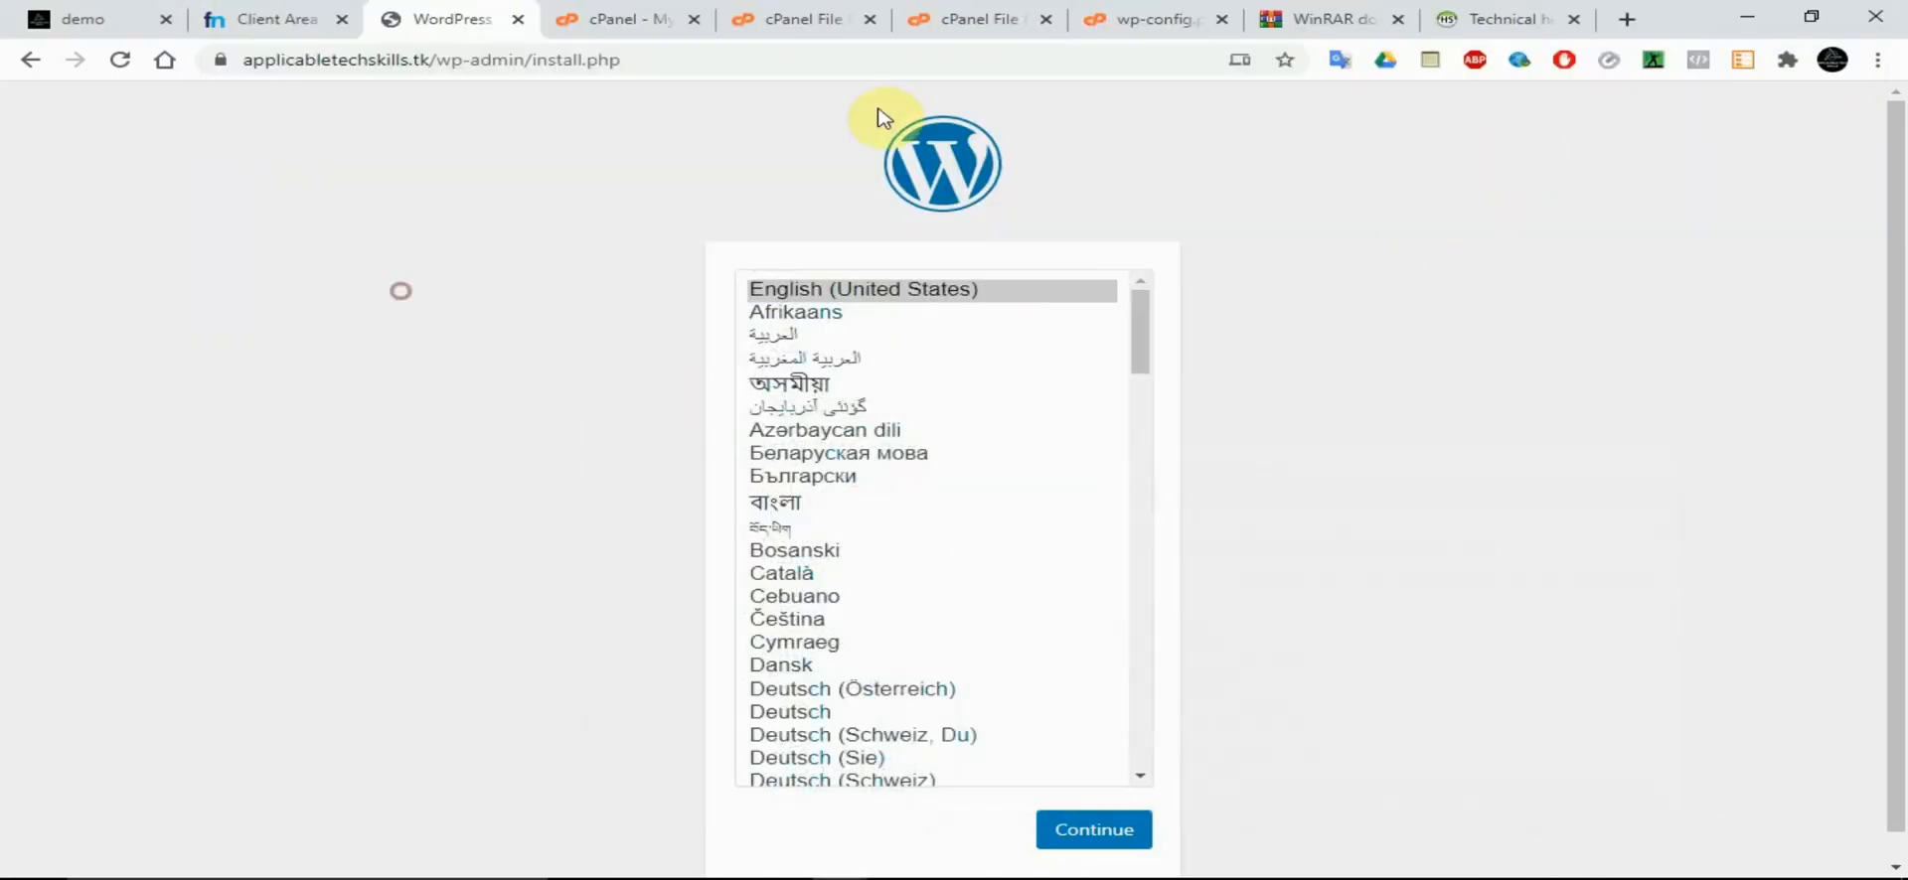
Step: Return to the cPanel home page and launch phpMyAdmin from the Databases section
click(621, 19)
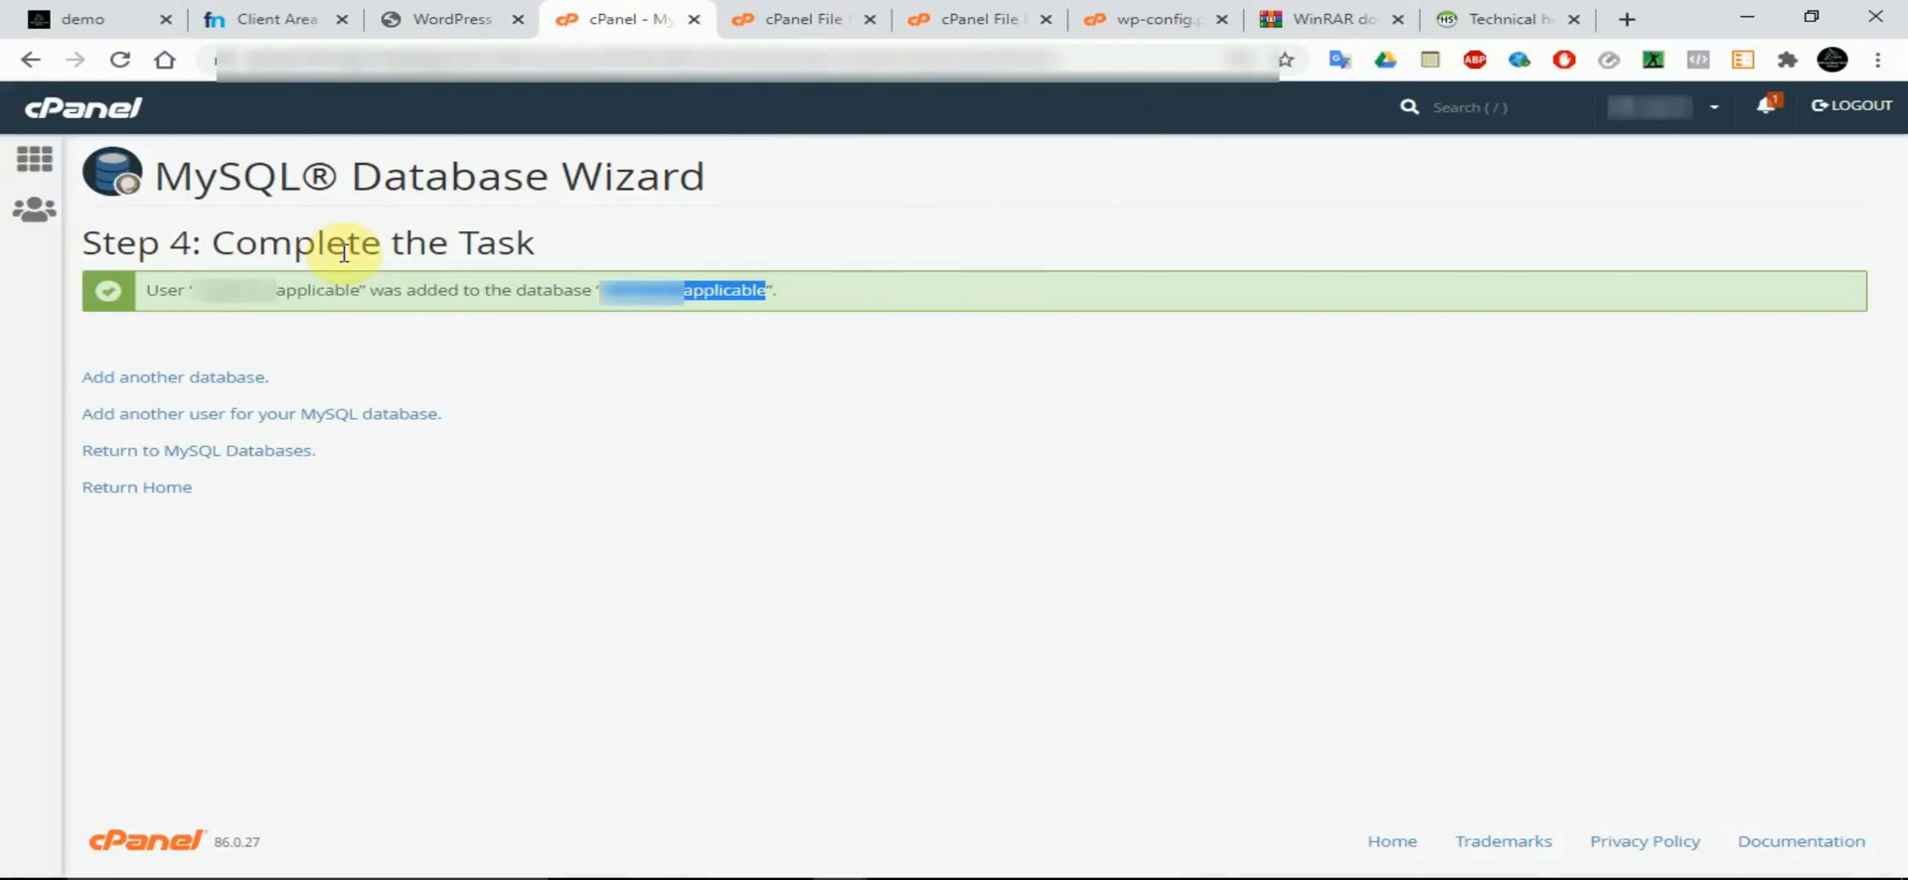
click(34, 164)
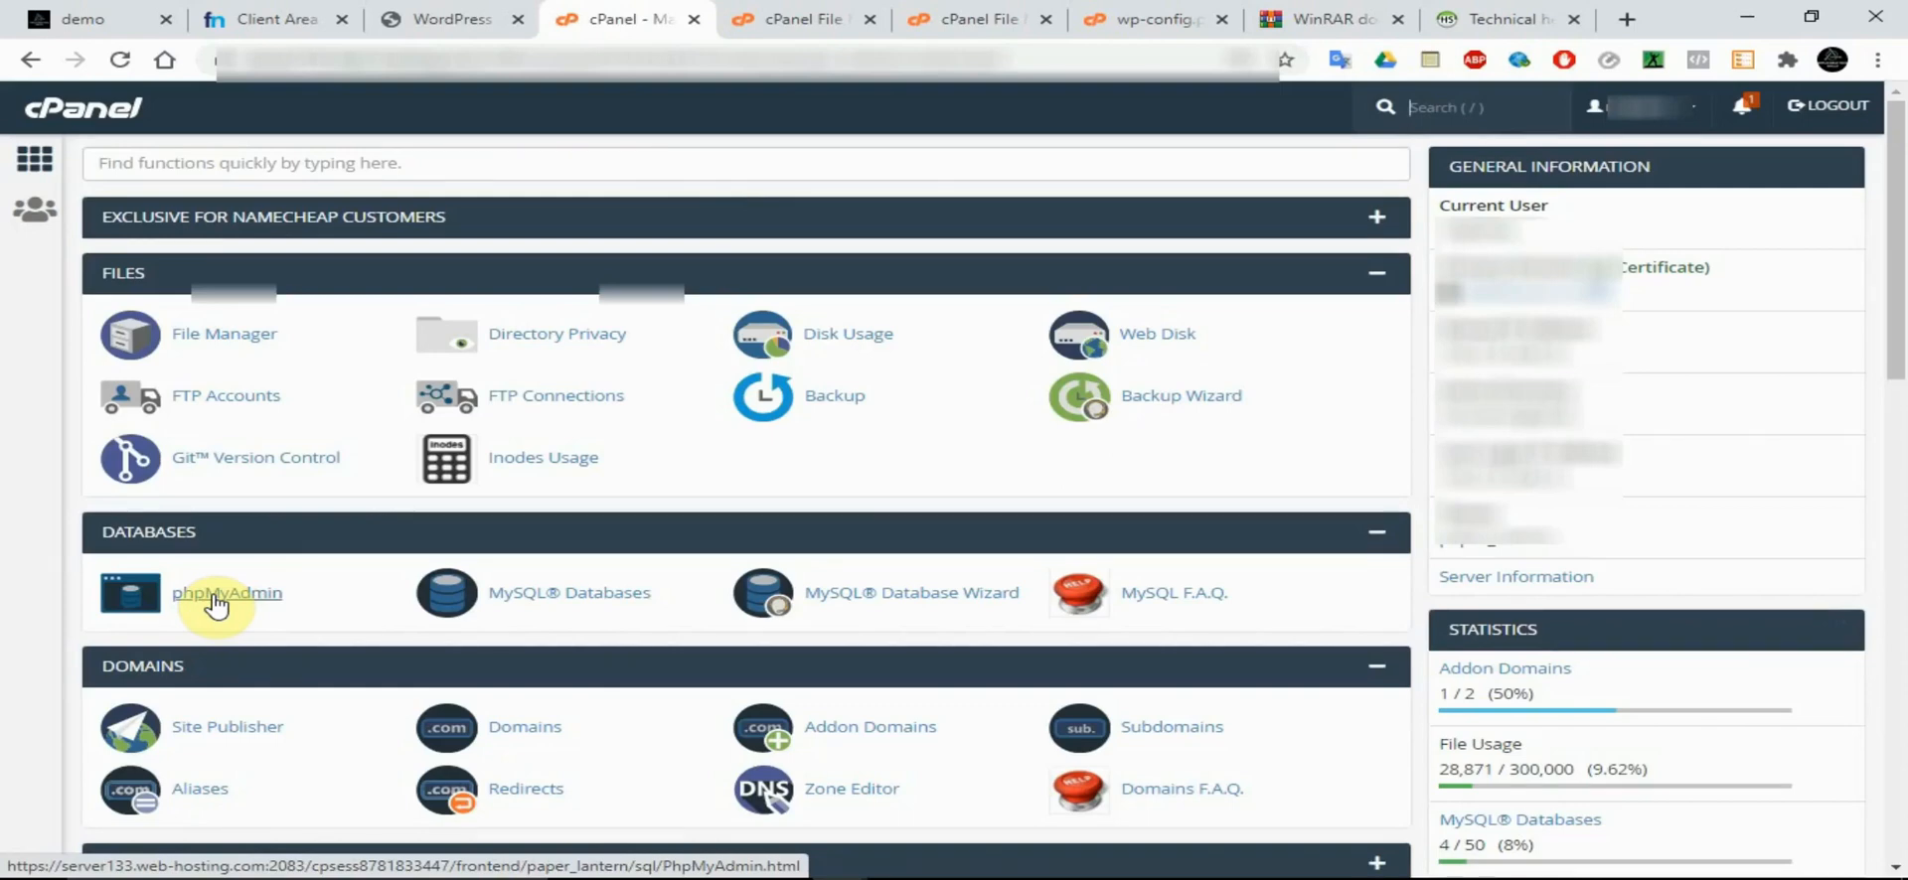
click(213, 596)
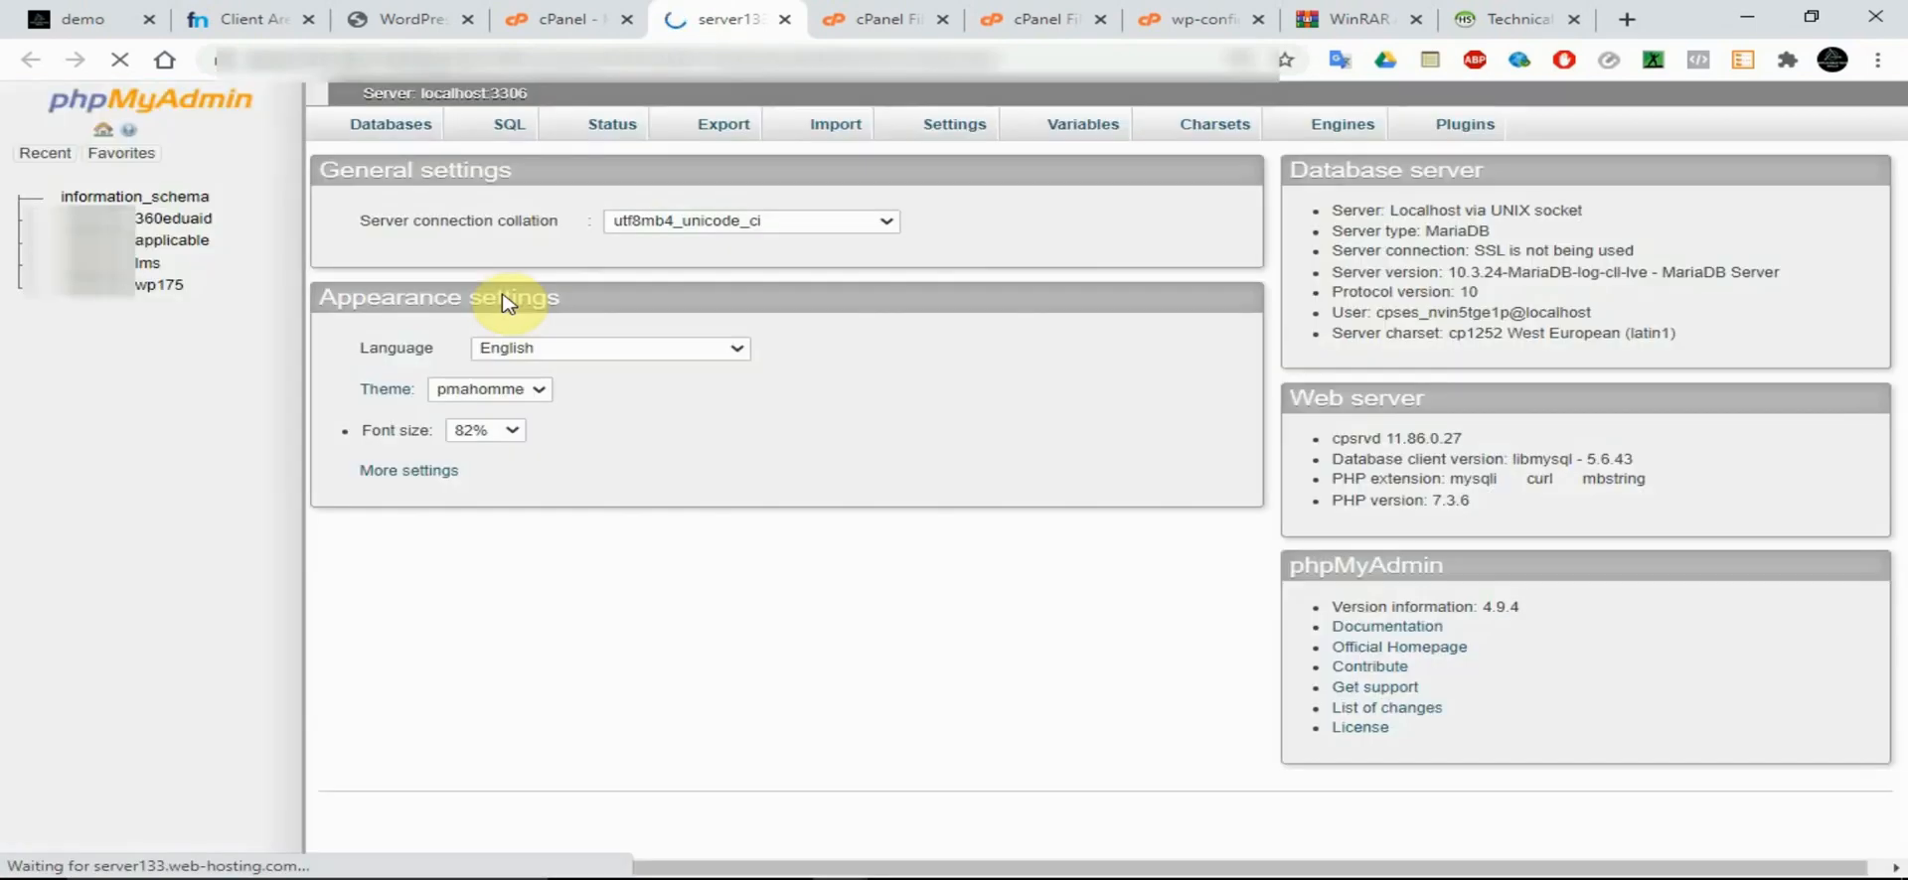
Step: Select the applicable database and open its Import page
scroll(234, 288, down, 1)
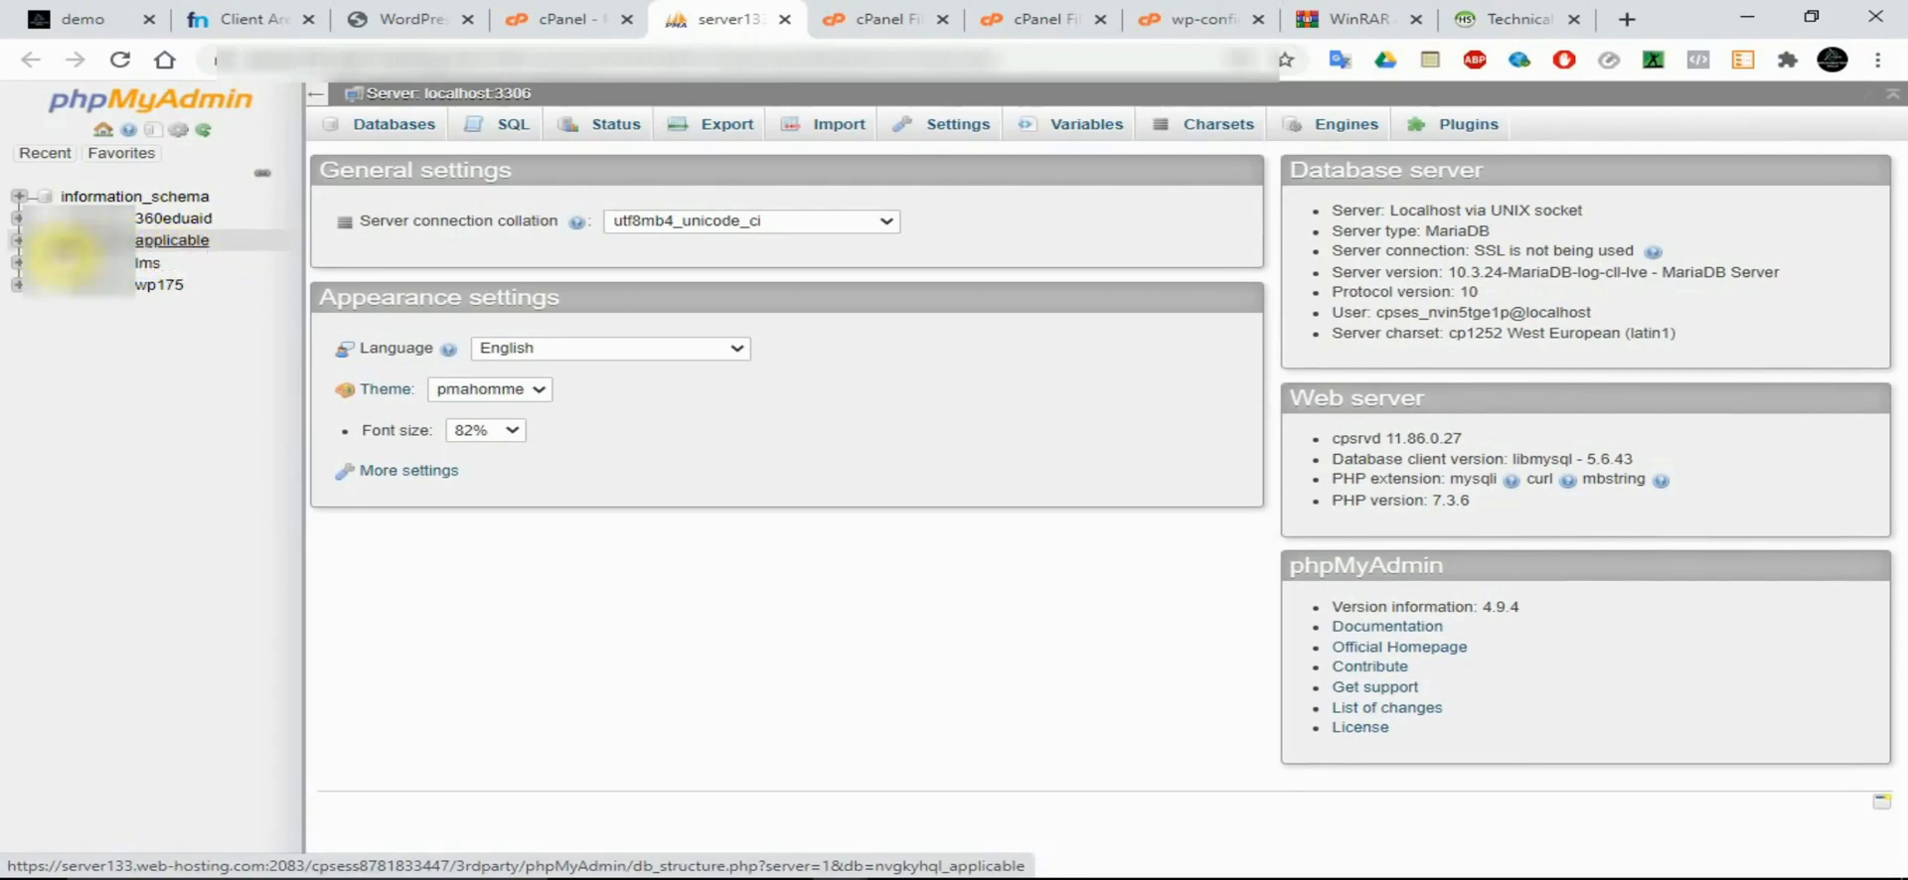
click(164, 250)
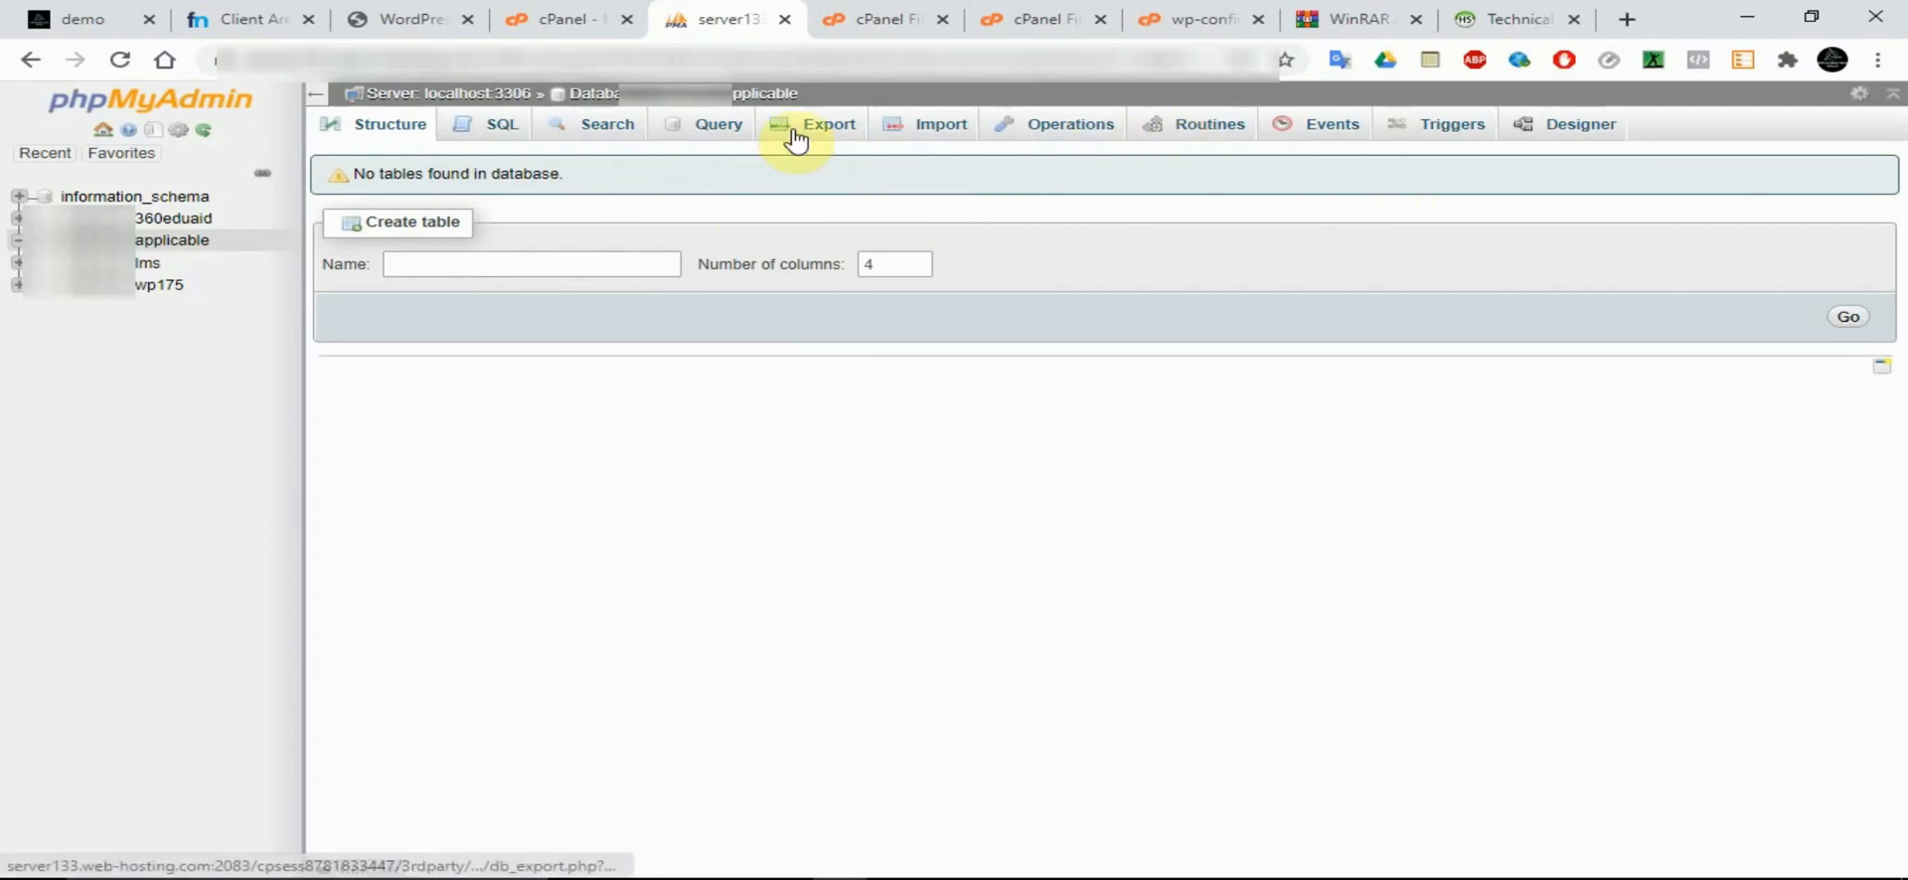
click(914, 132)
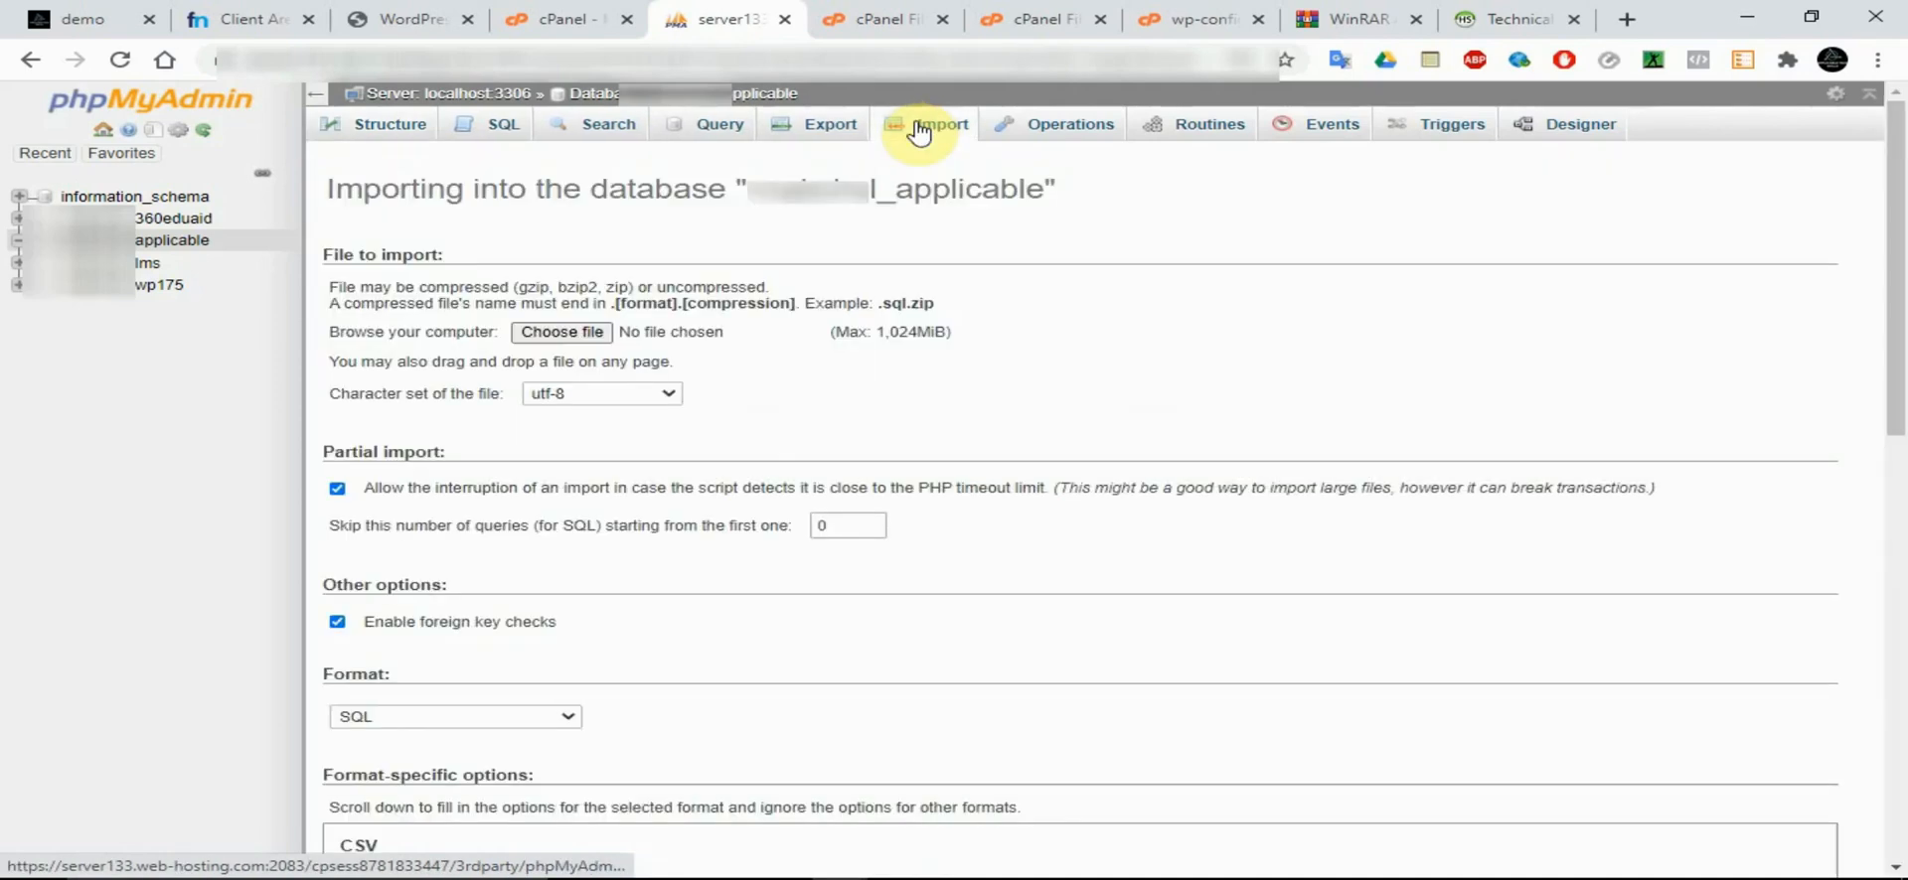
mouse_move(695, 864)
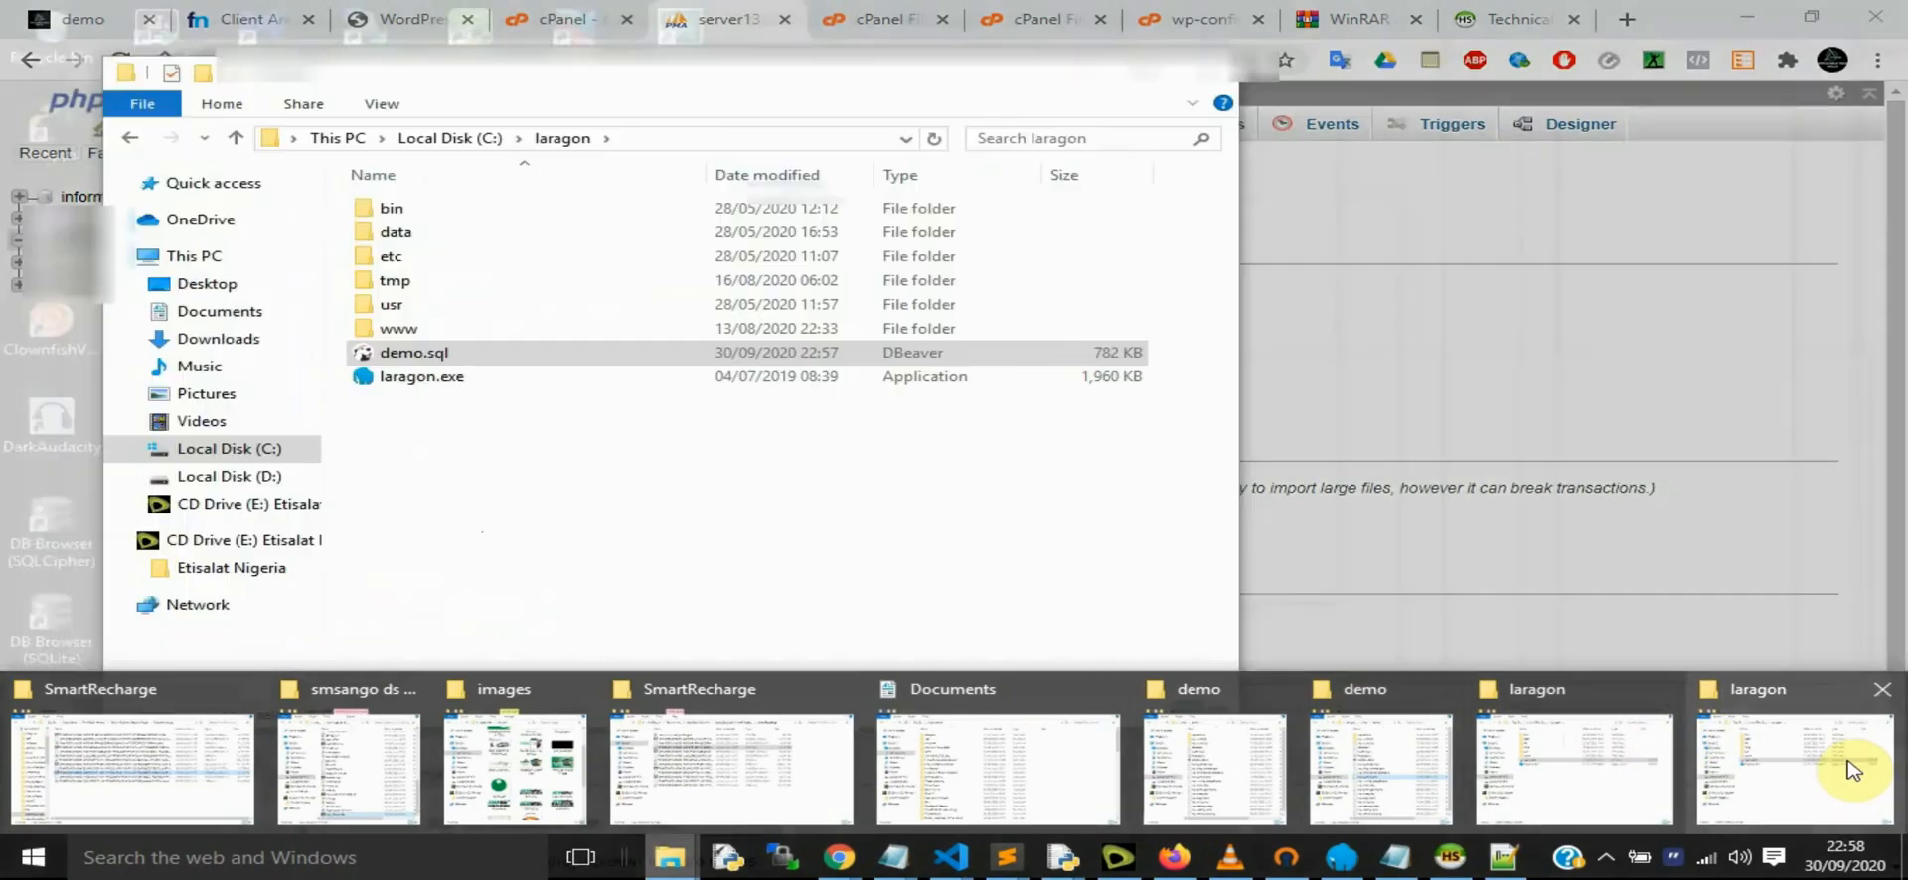
Step: Drag demo.sql from the laragon folder onto phpMyAdmin's import page
click(1847, 770)
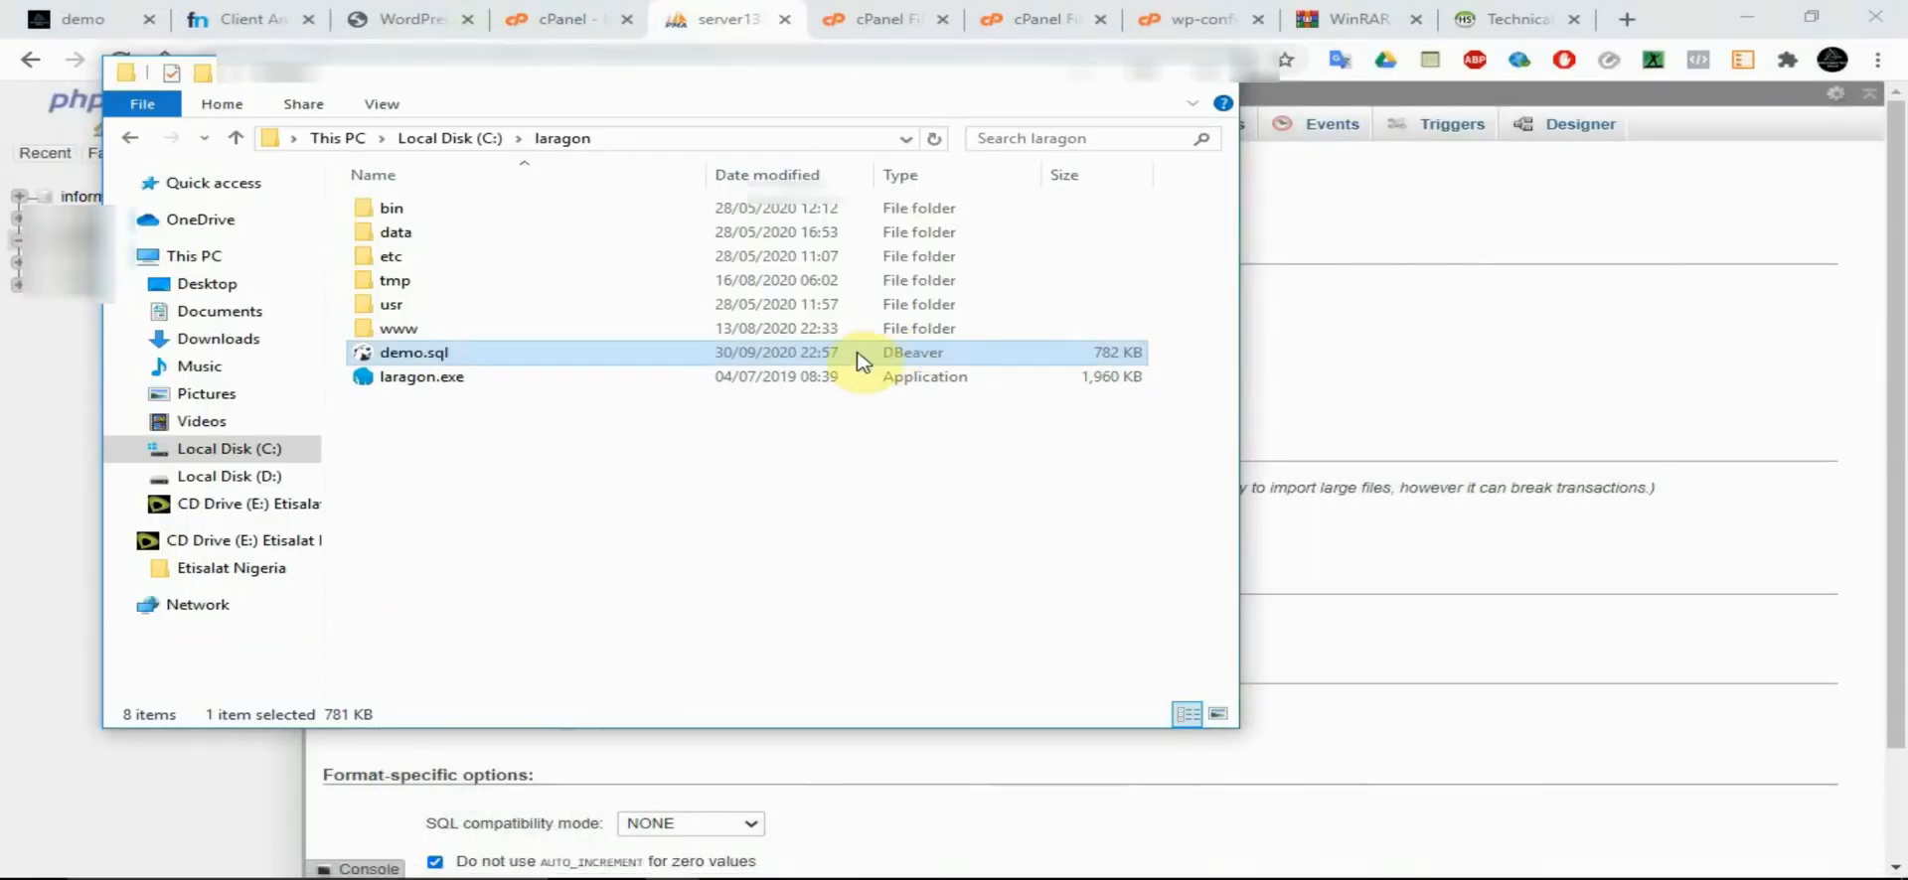
drag(857, 359, 1558, 451)
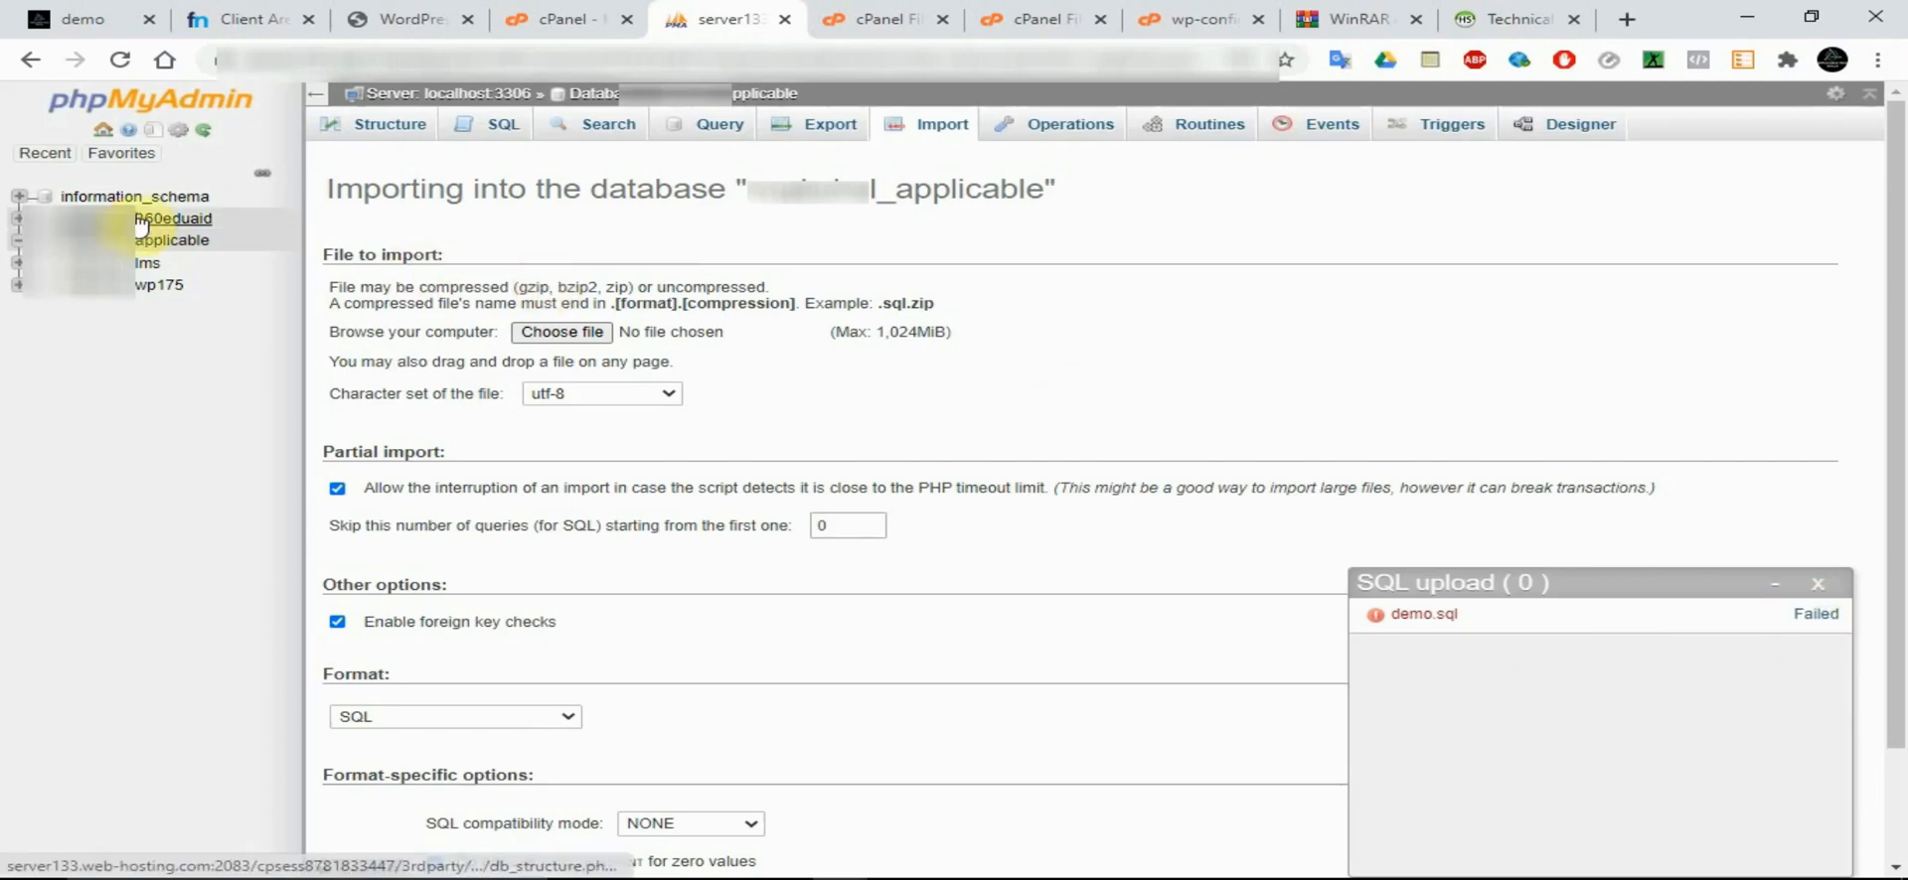
Step: Reload the applicable database's Structure view and dismiss the failed upload notice
click(102, 244)
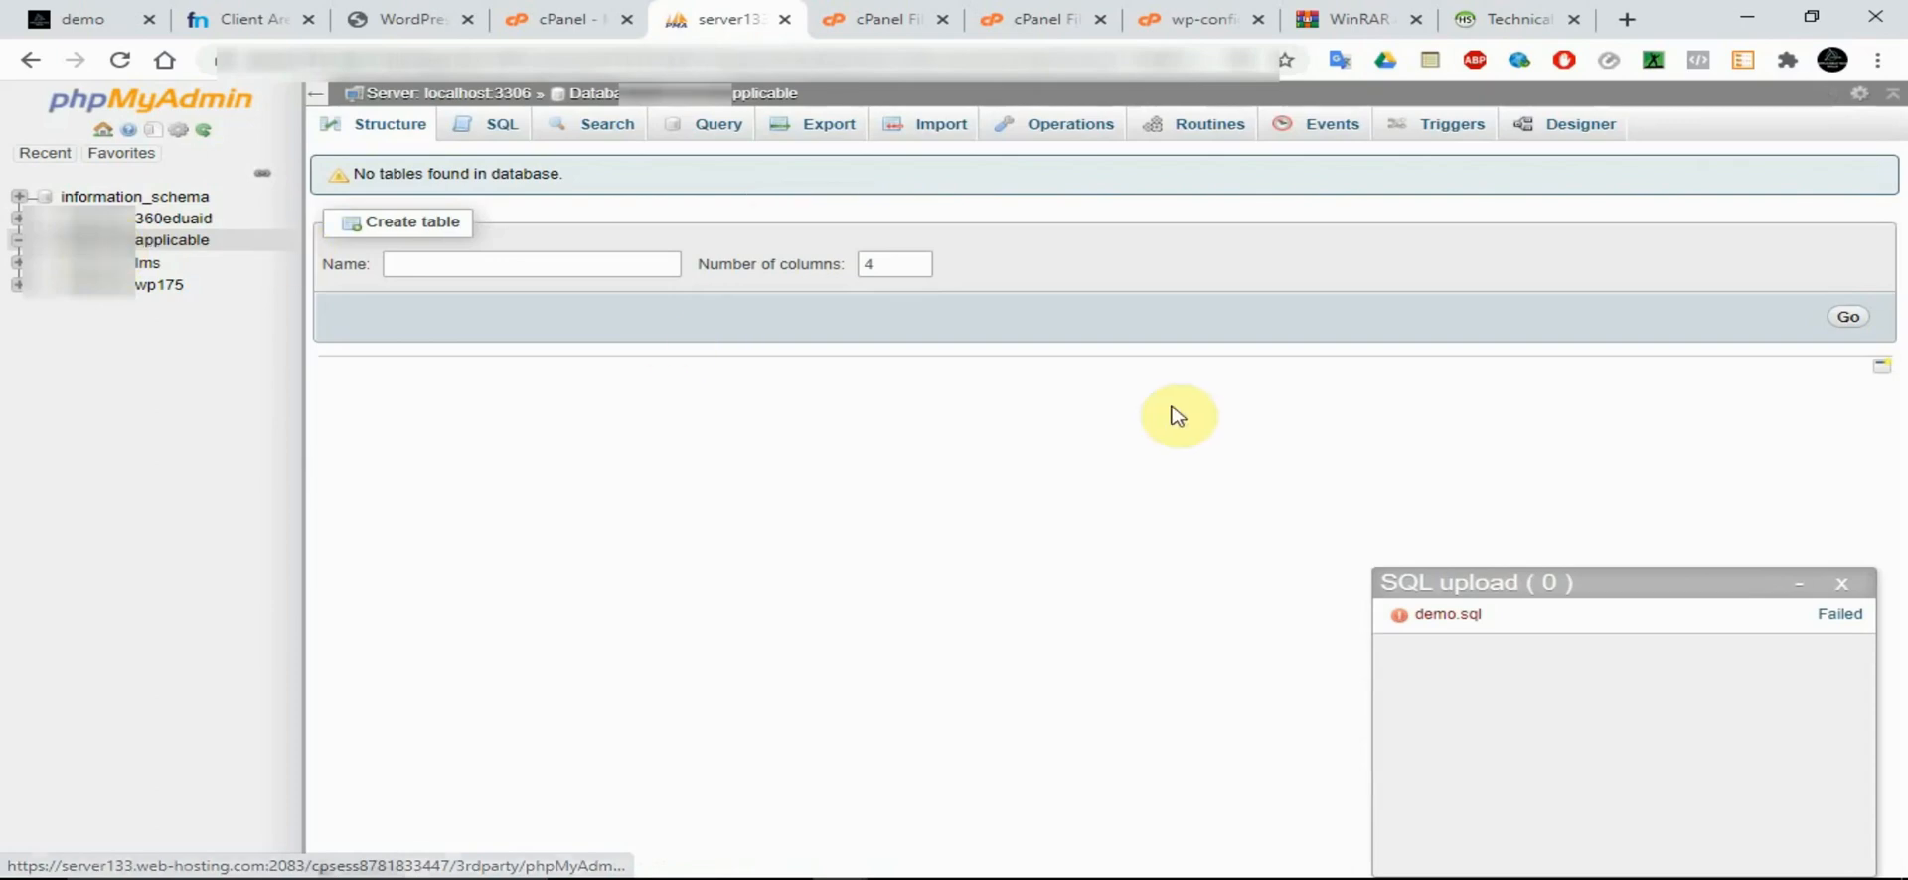
click(1841, 583)
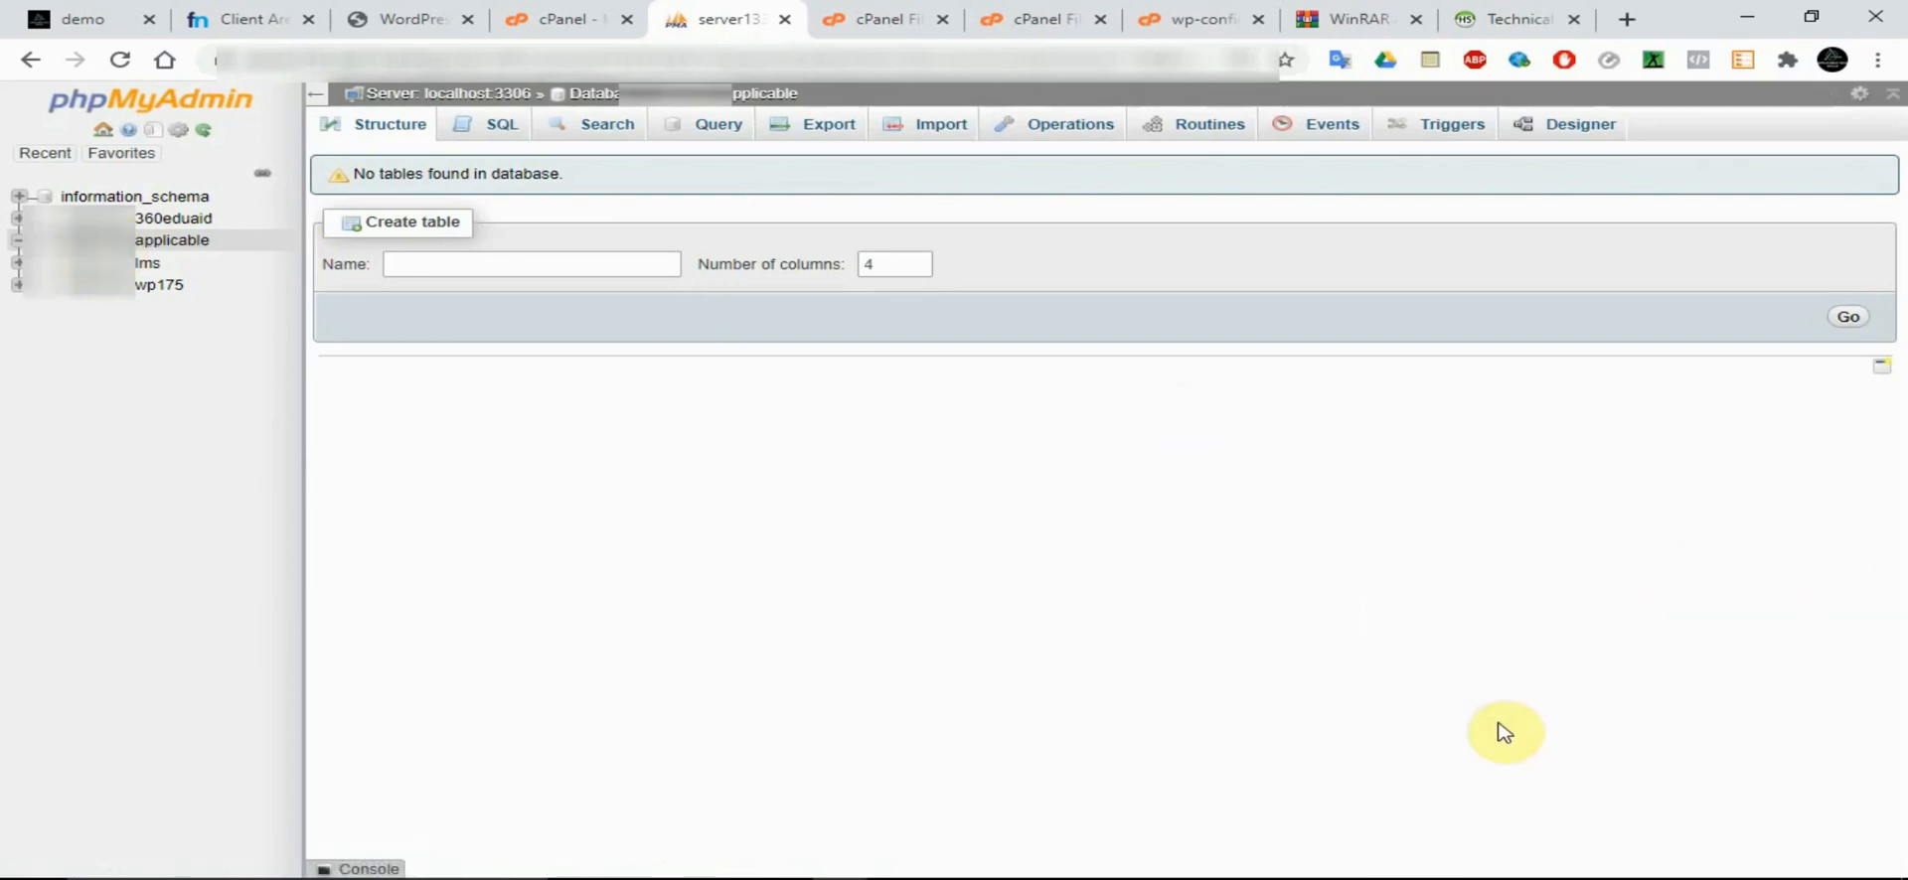
Step: Bring demo.sql back in Notepad++ and inspect the top of the dump around line 10
mouse_move(1349, 835)
click(1486, 867)
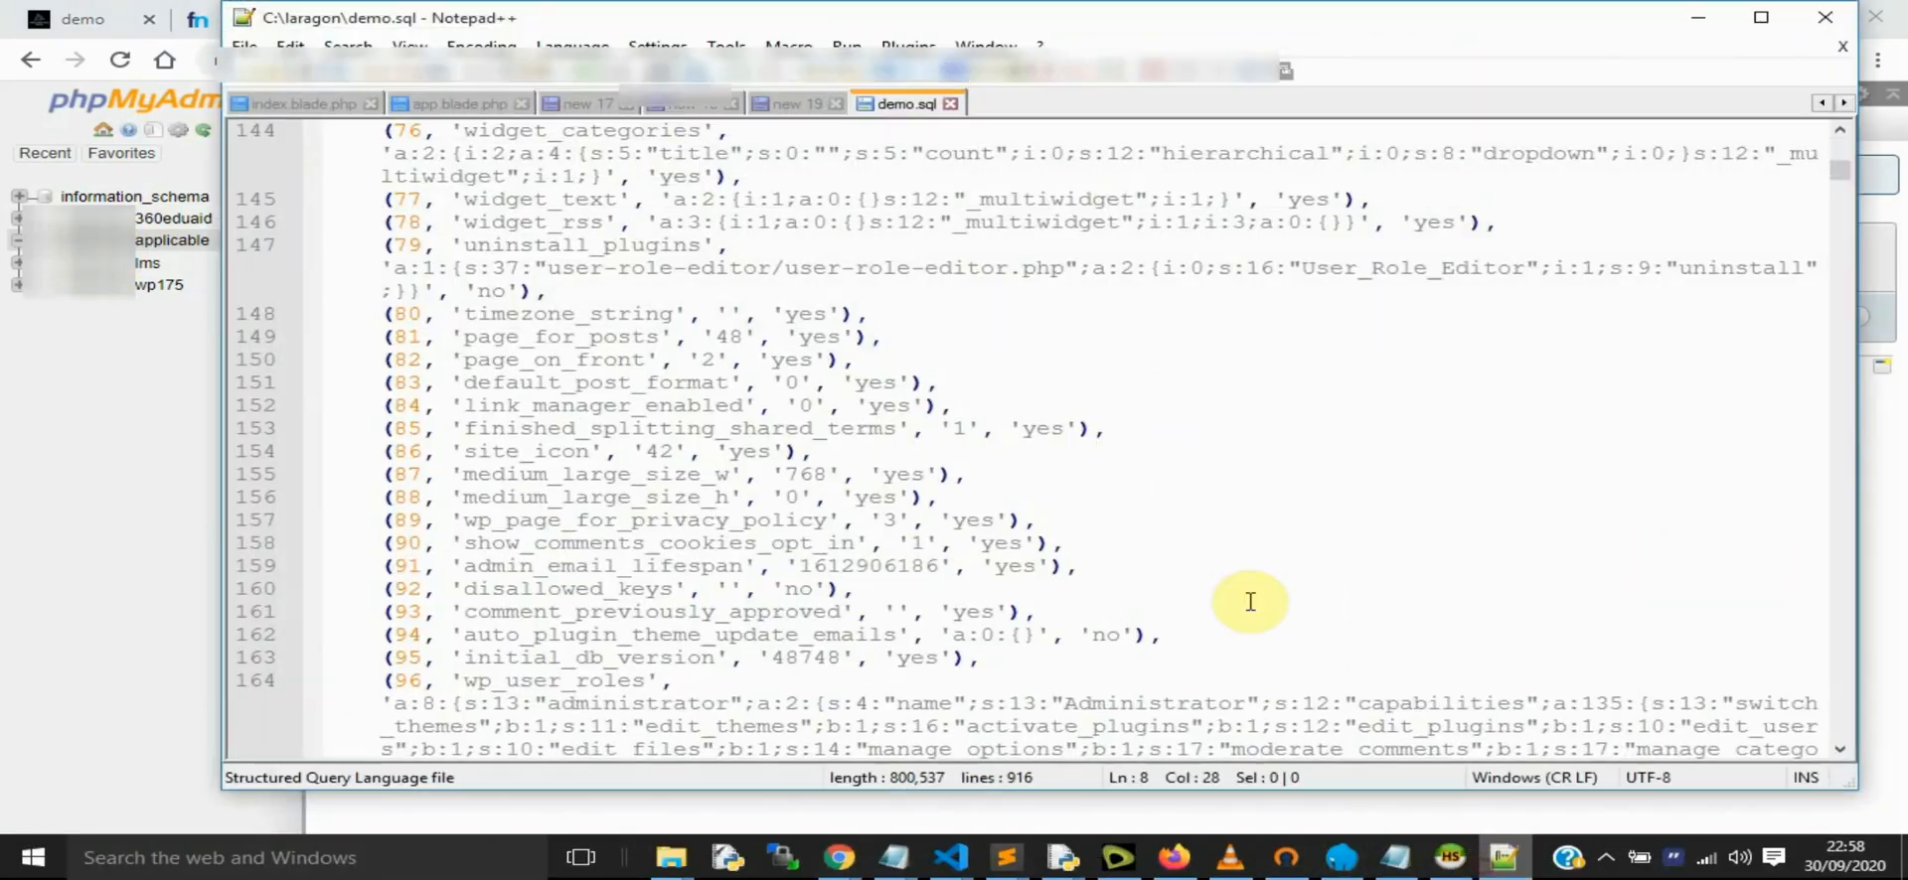
drag(1836, 164, 1839, 149)
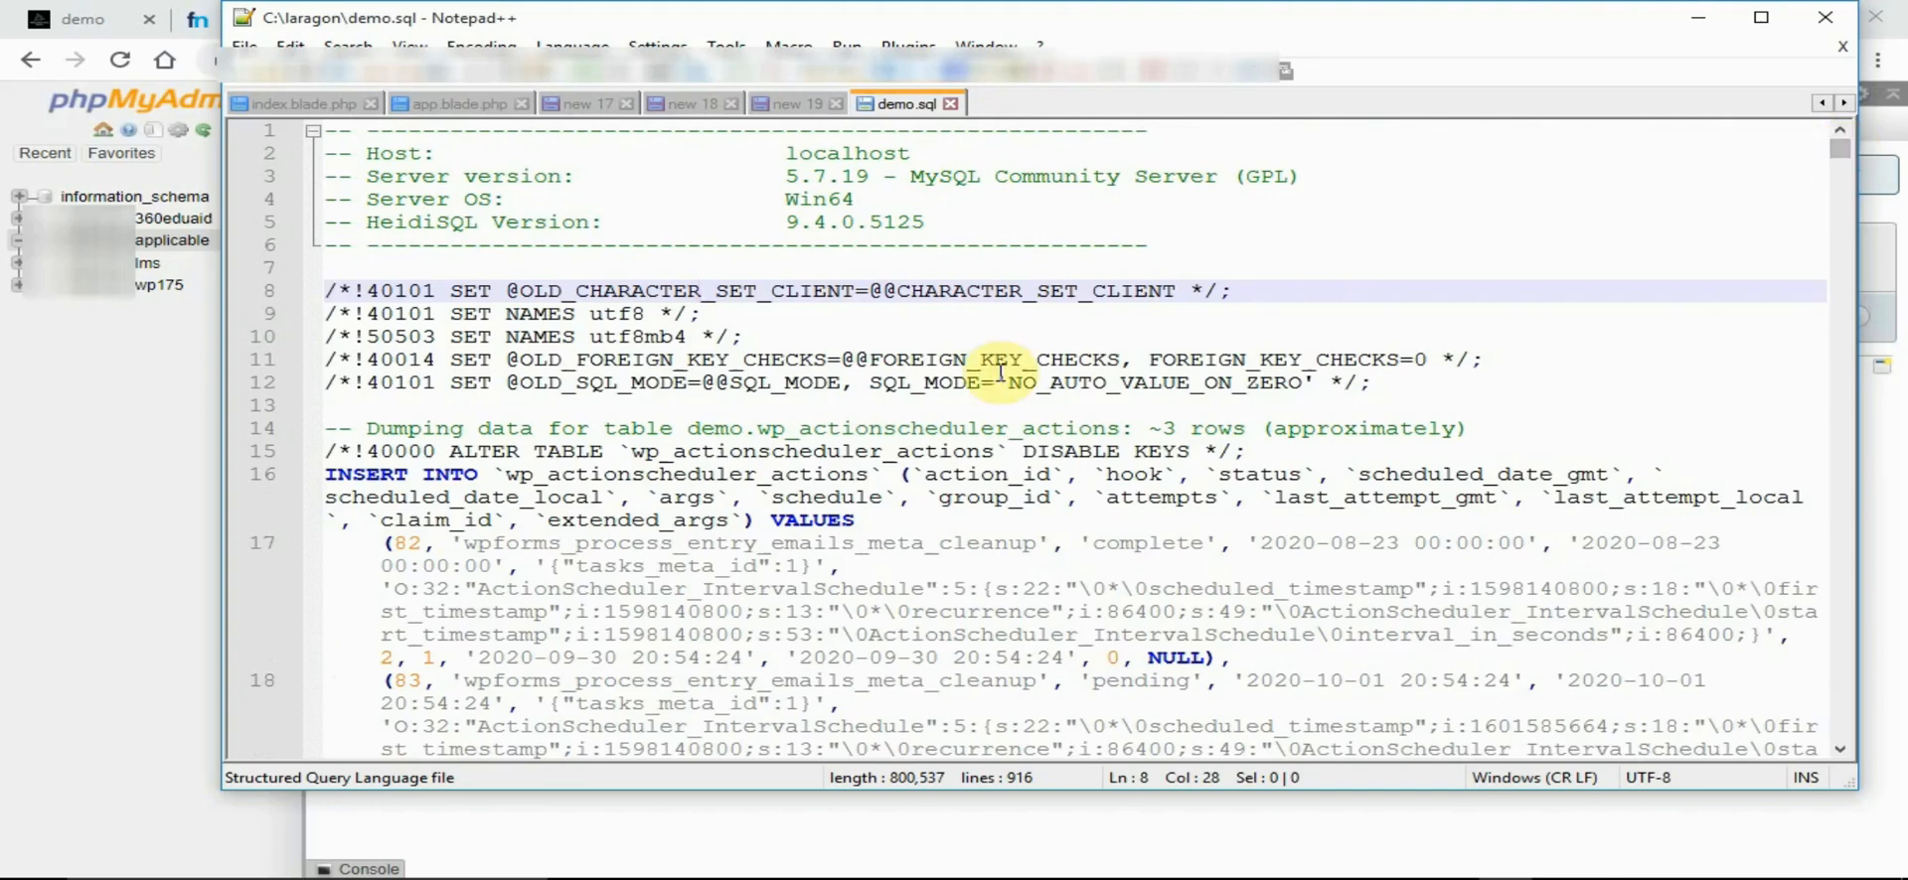
click(1349, 335)
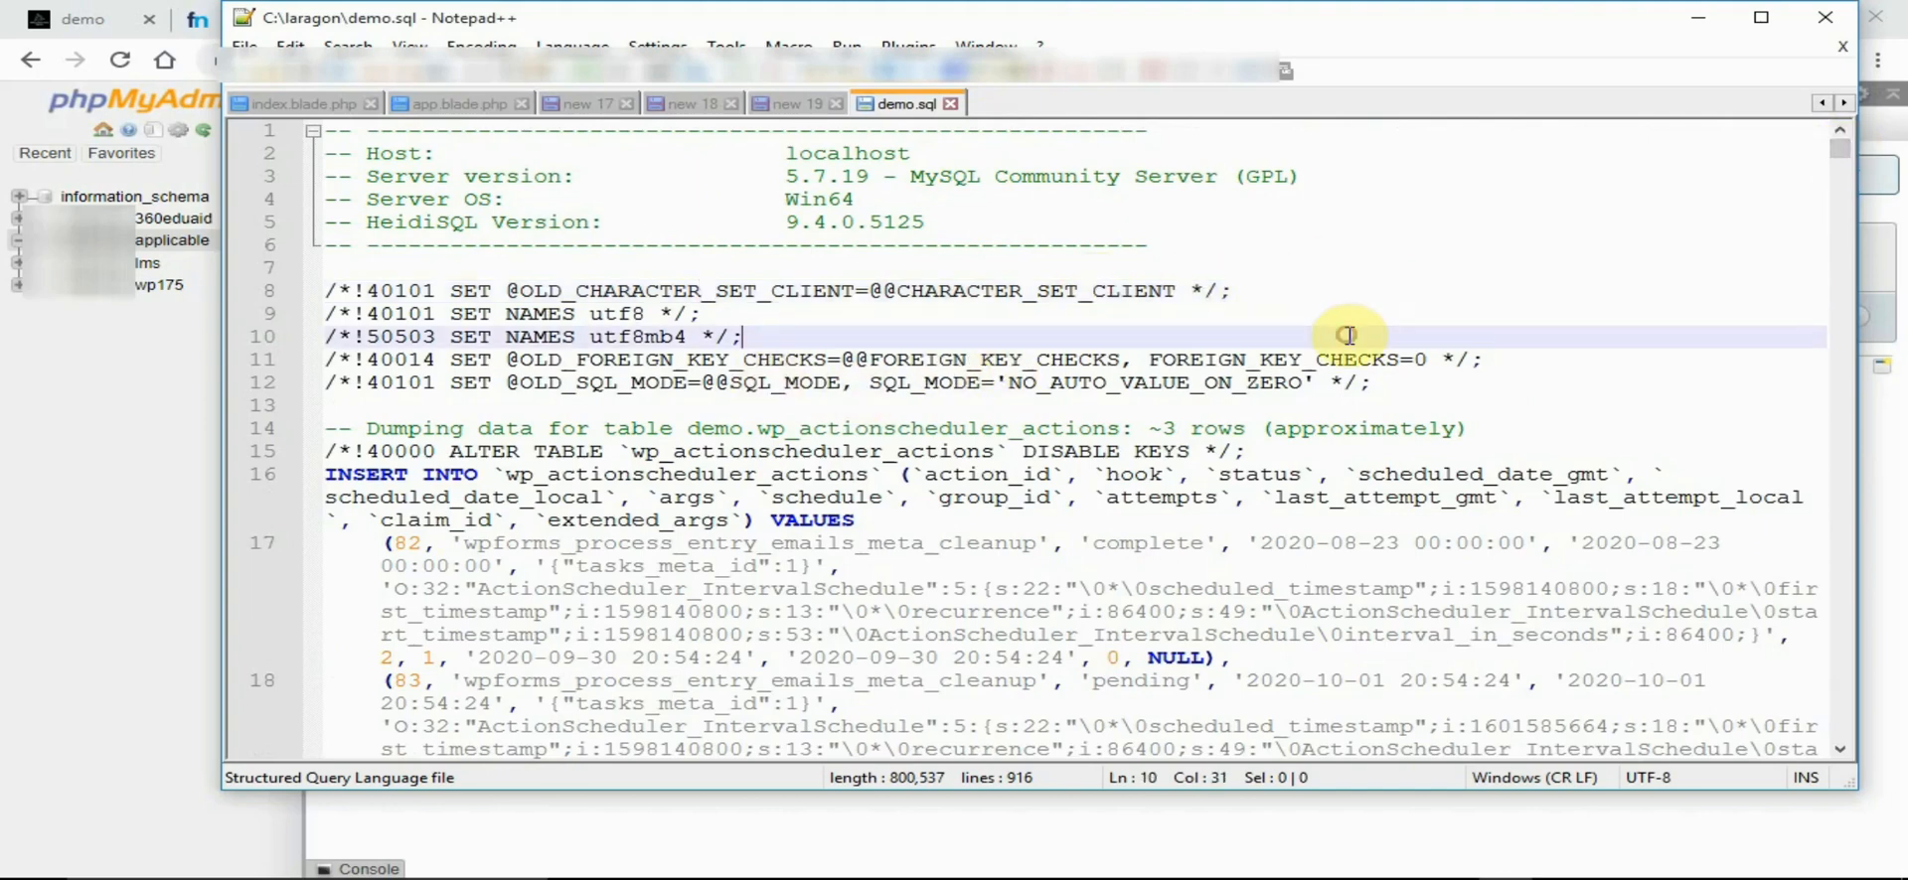
click(1451, 861)
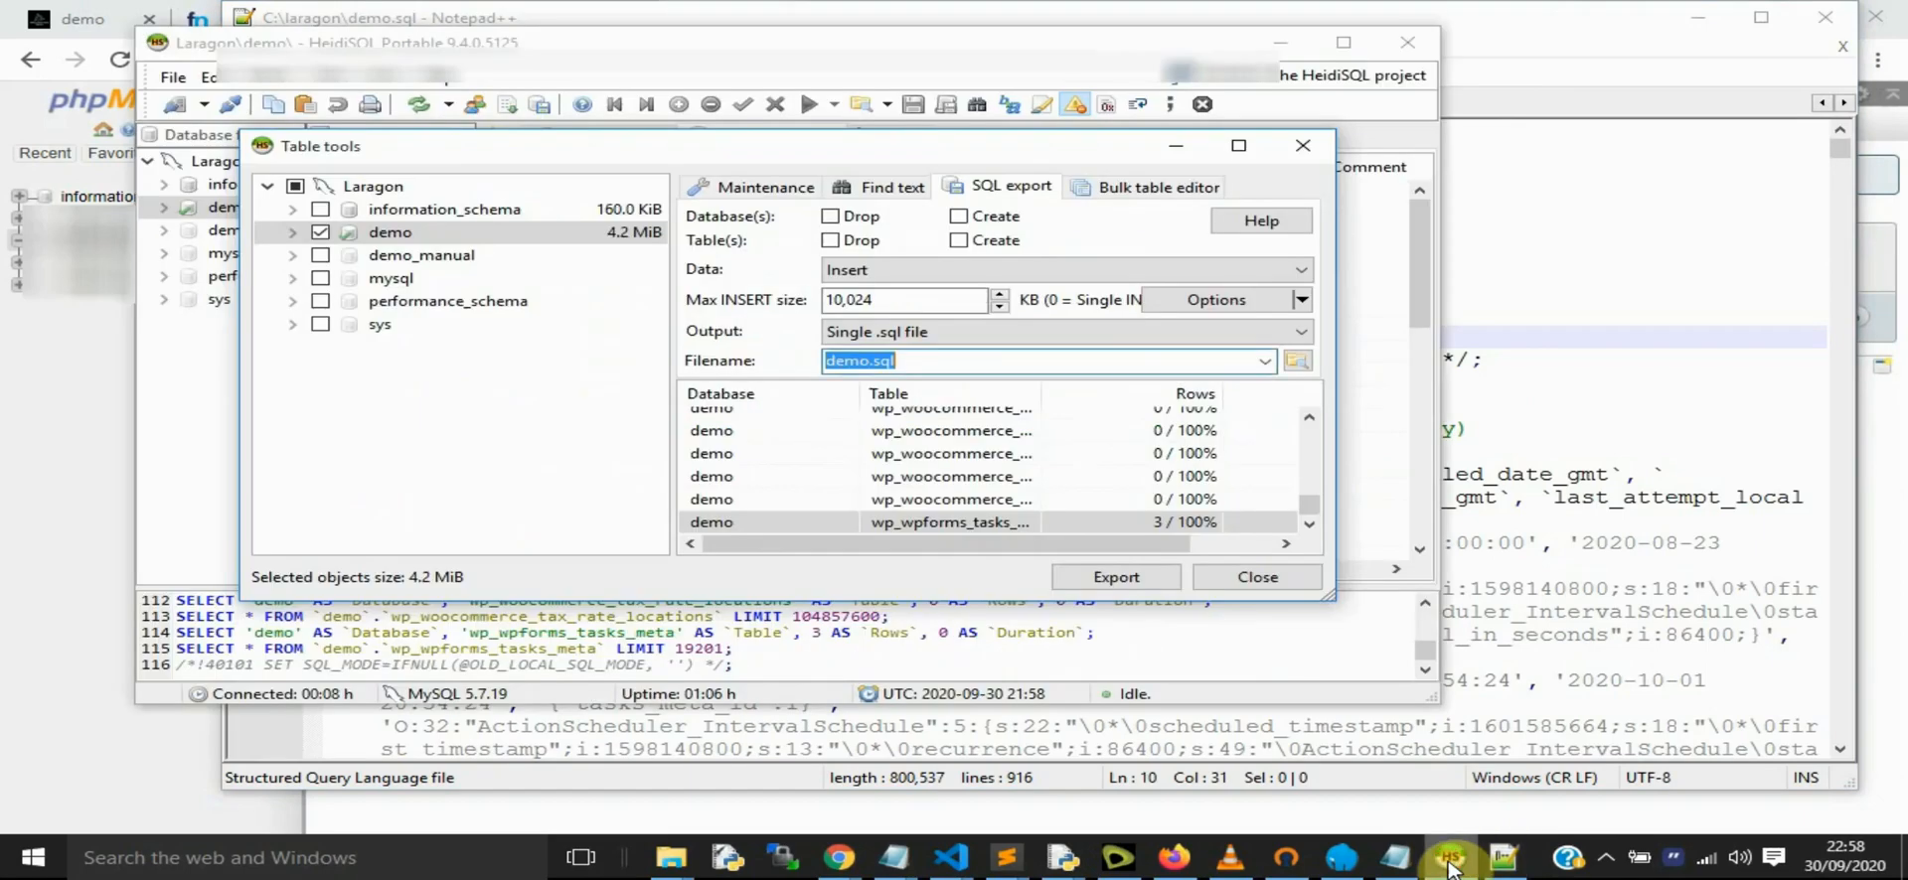
Step: Keep data as plain INSERTs, add database Create, re-run the export and target the existing demo.sql
click(939, 278)
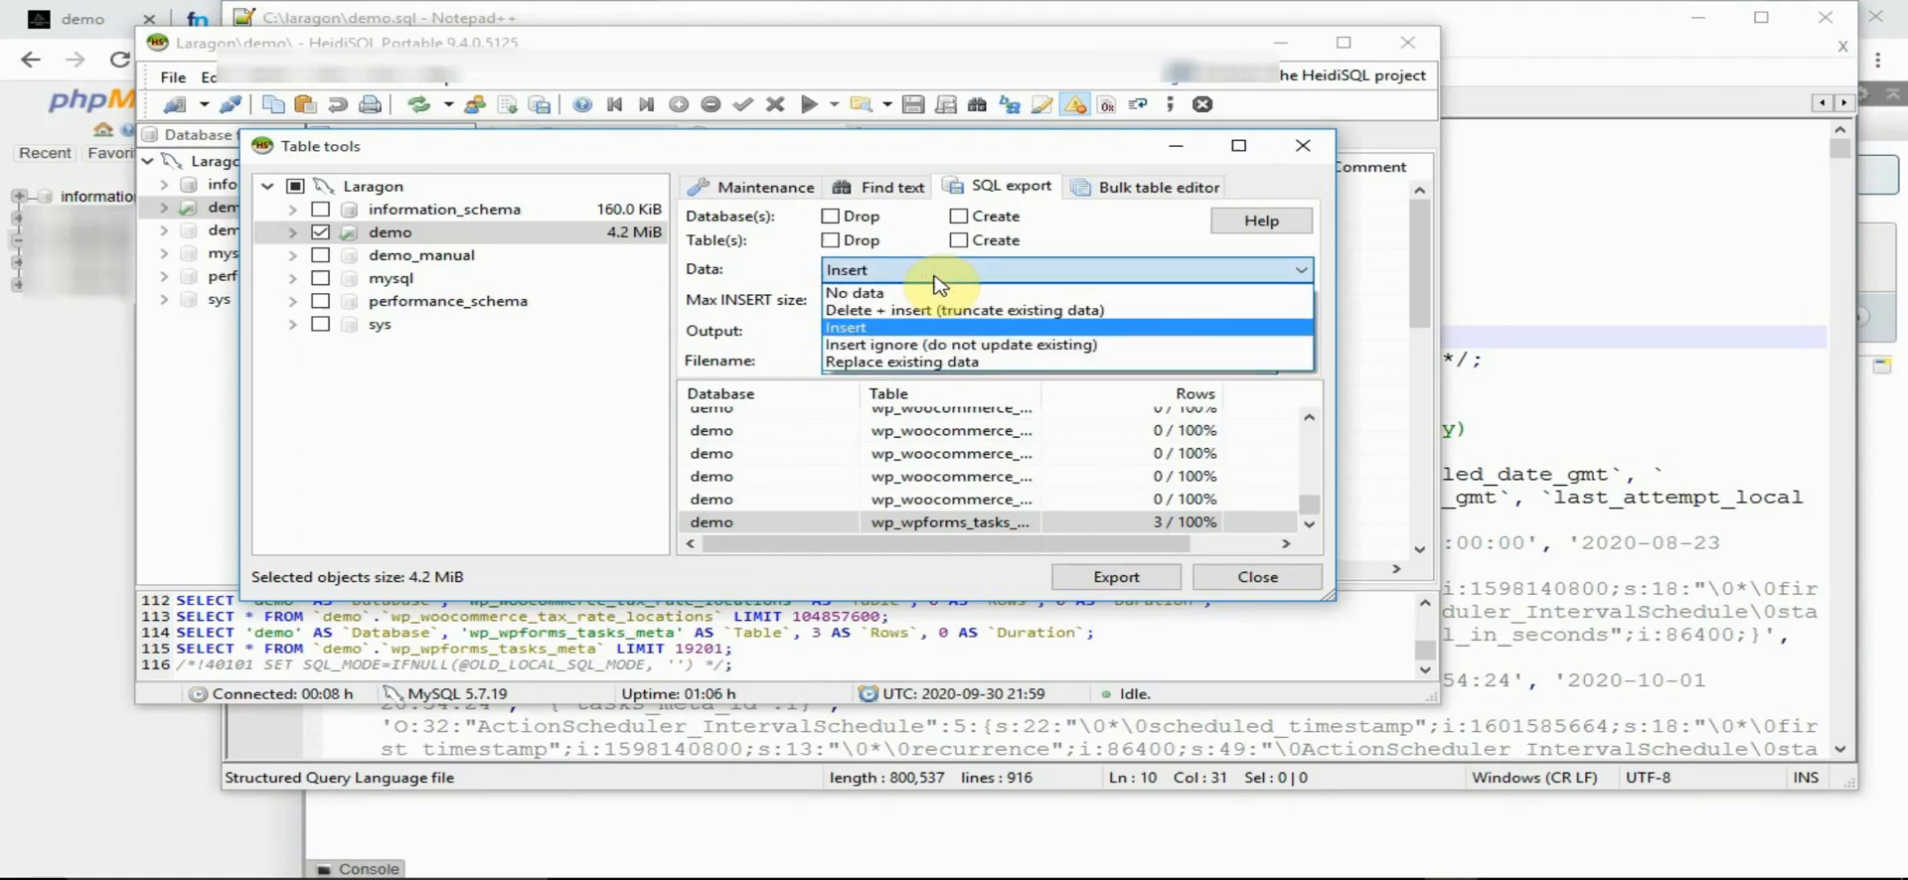
click(934, 276)
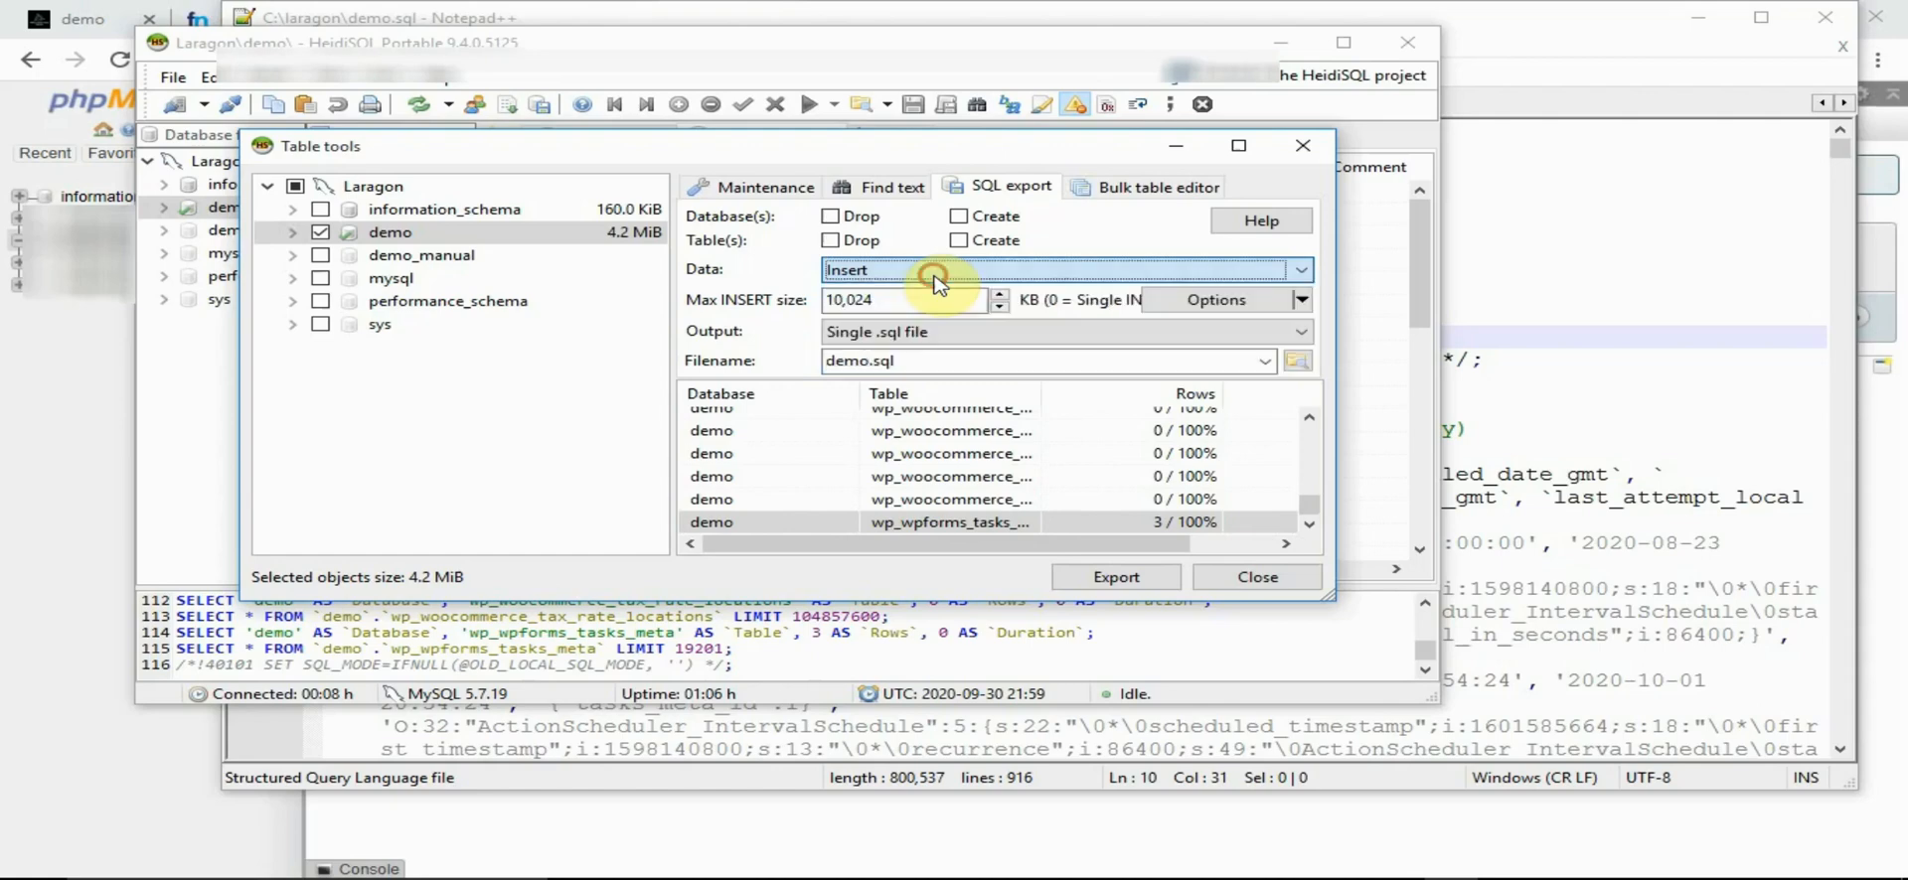
click(957, 216)
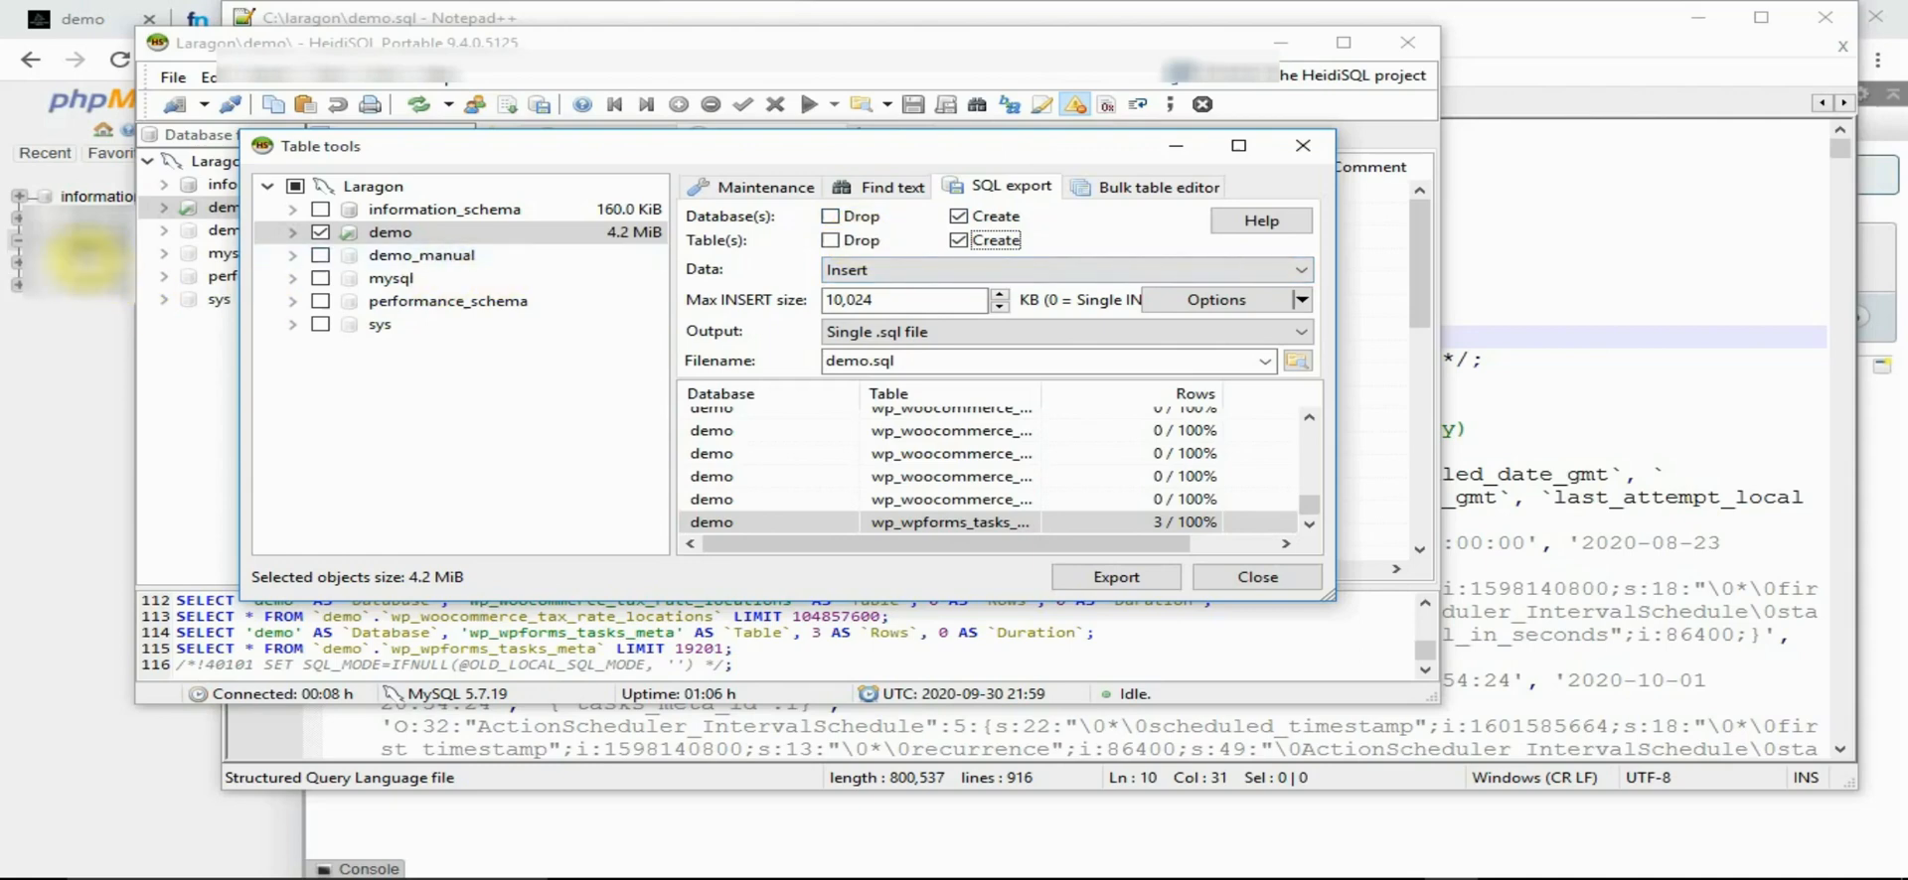
click(1086, 572)
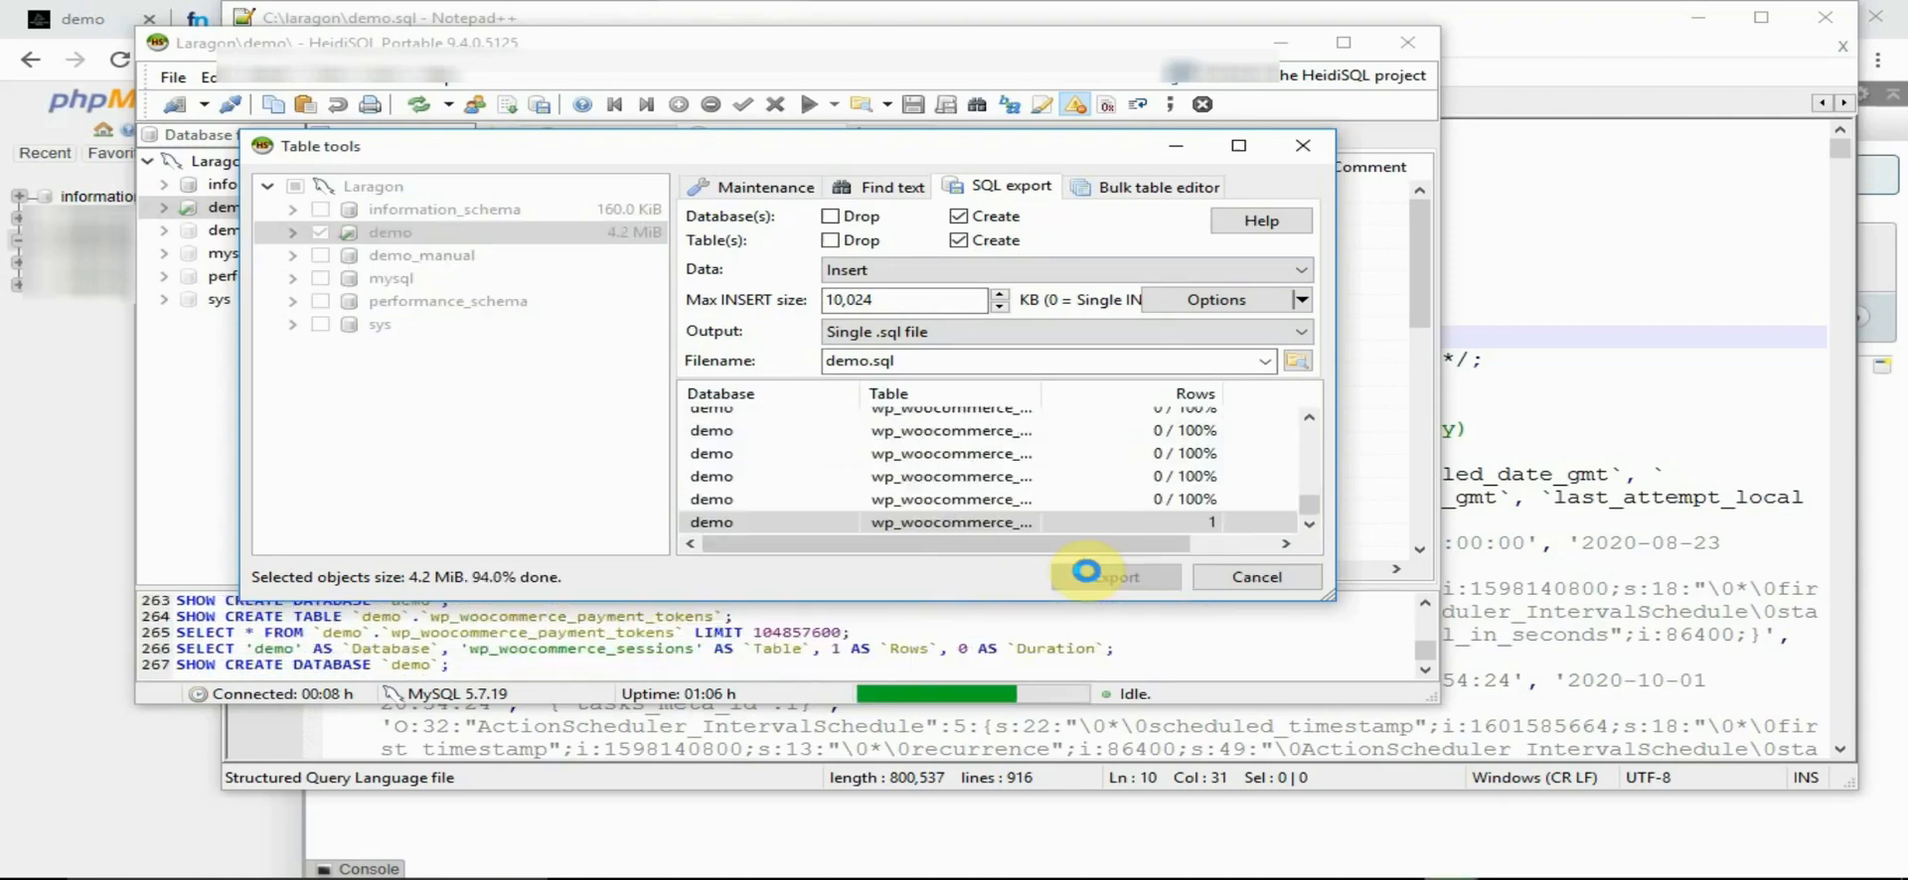
click(1298, 362)
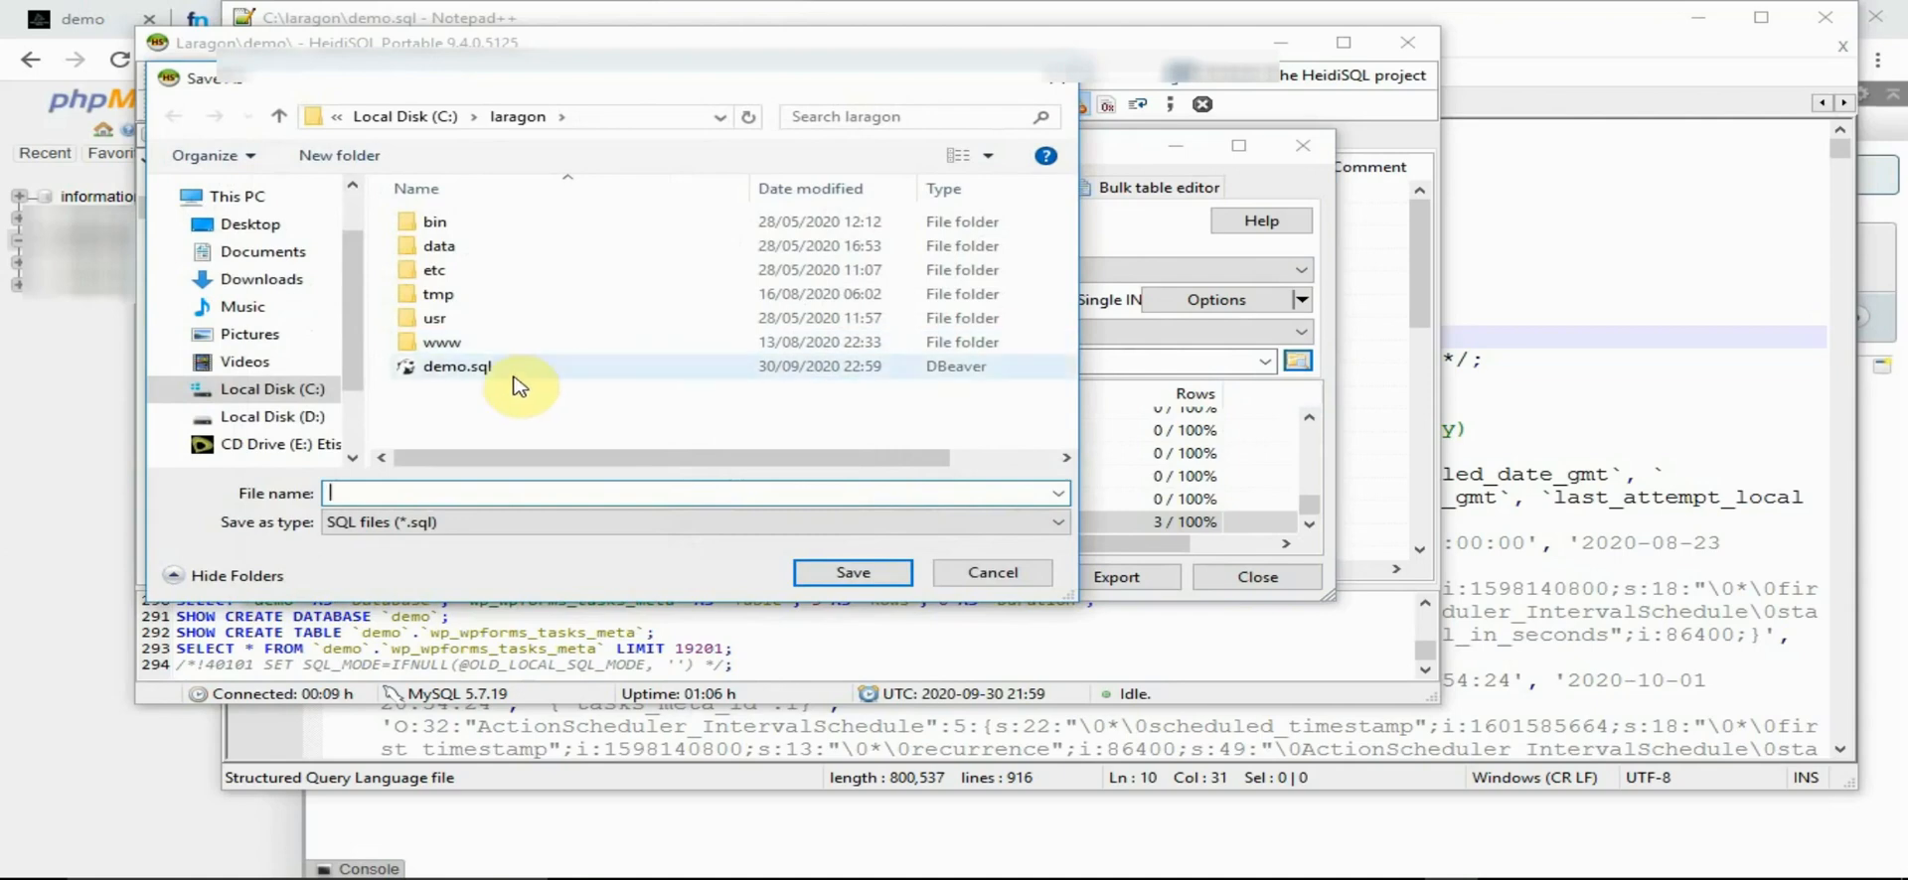
click(517, 367)
Step: Reload demo.sql in Notepad++ with the newly exported content
click(995, 576)
click(1592, 314)
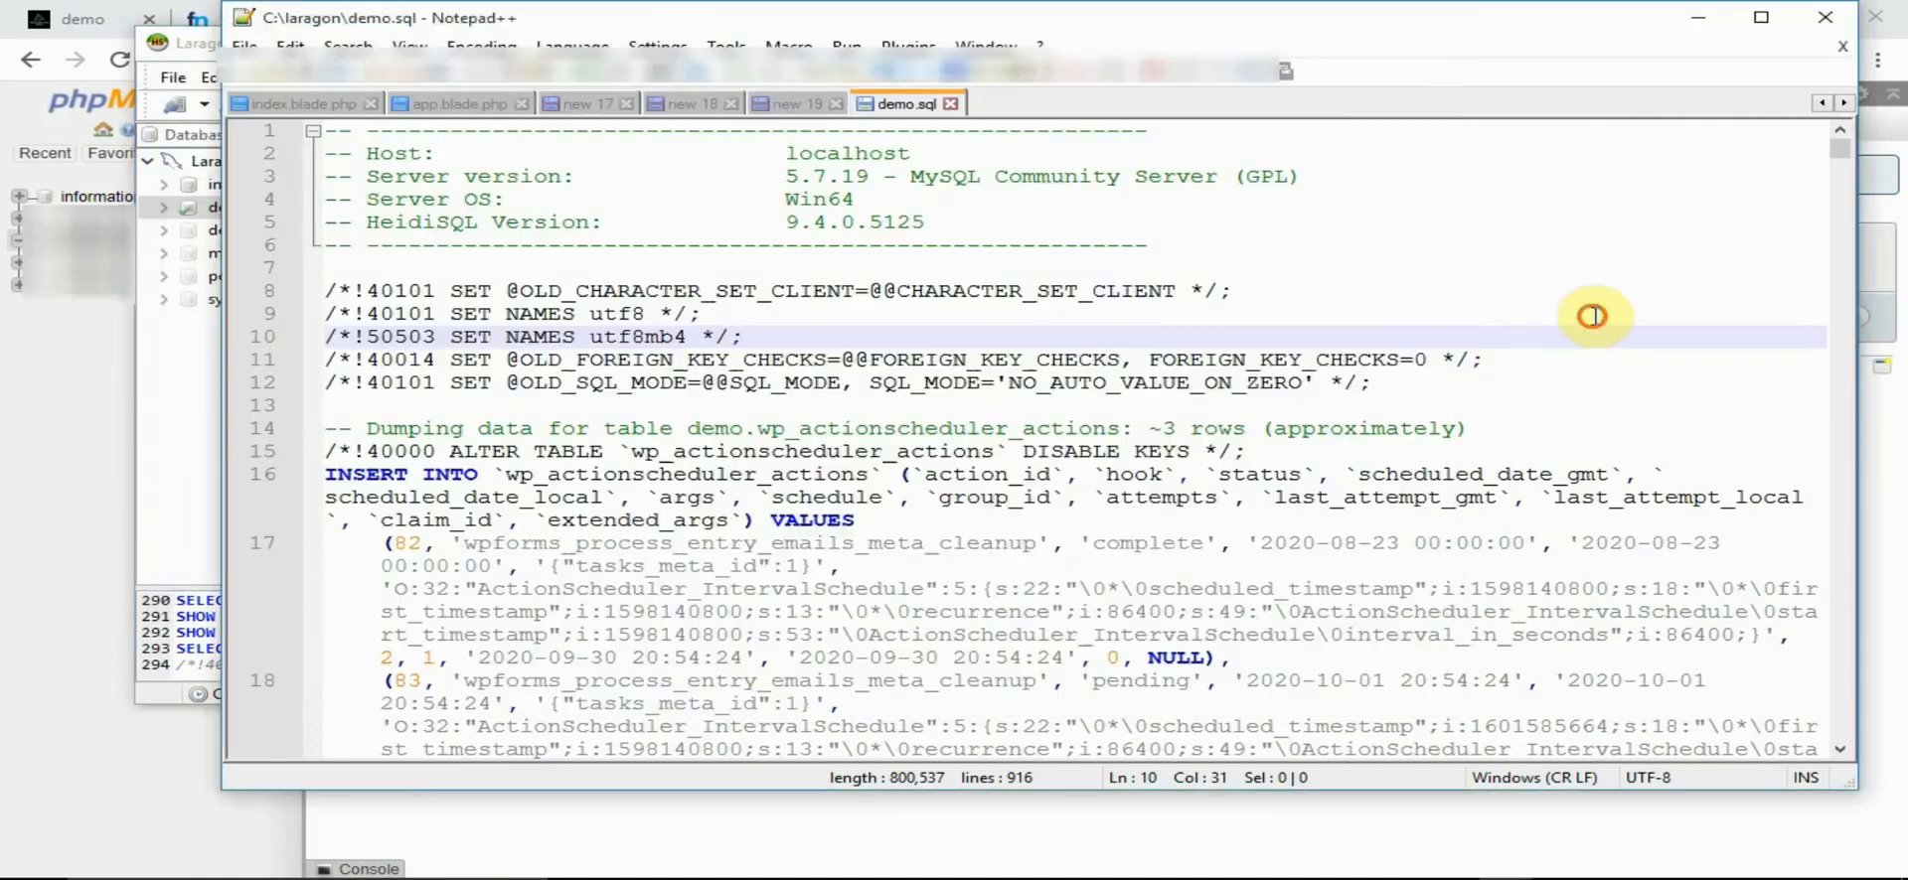
click(995, 549)
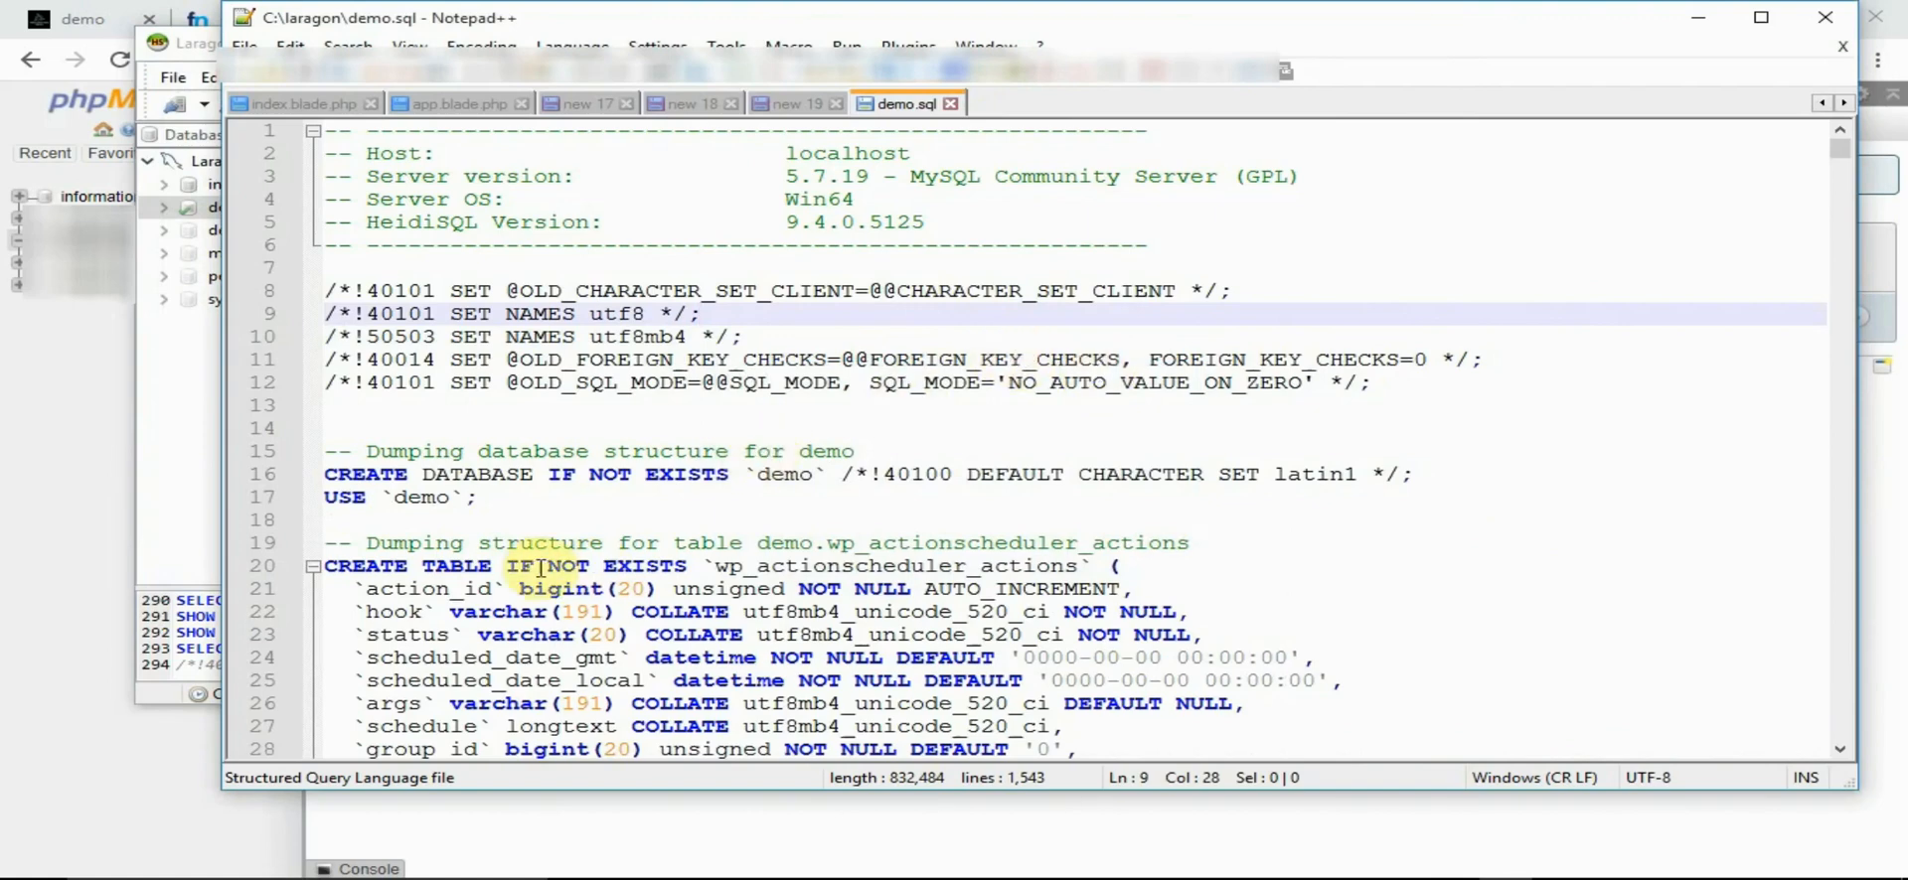
click(1214, 411)
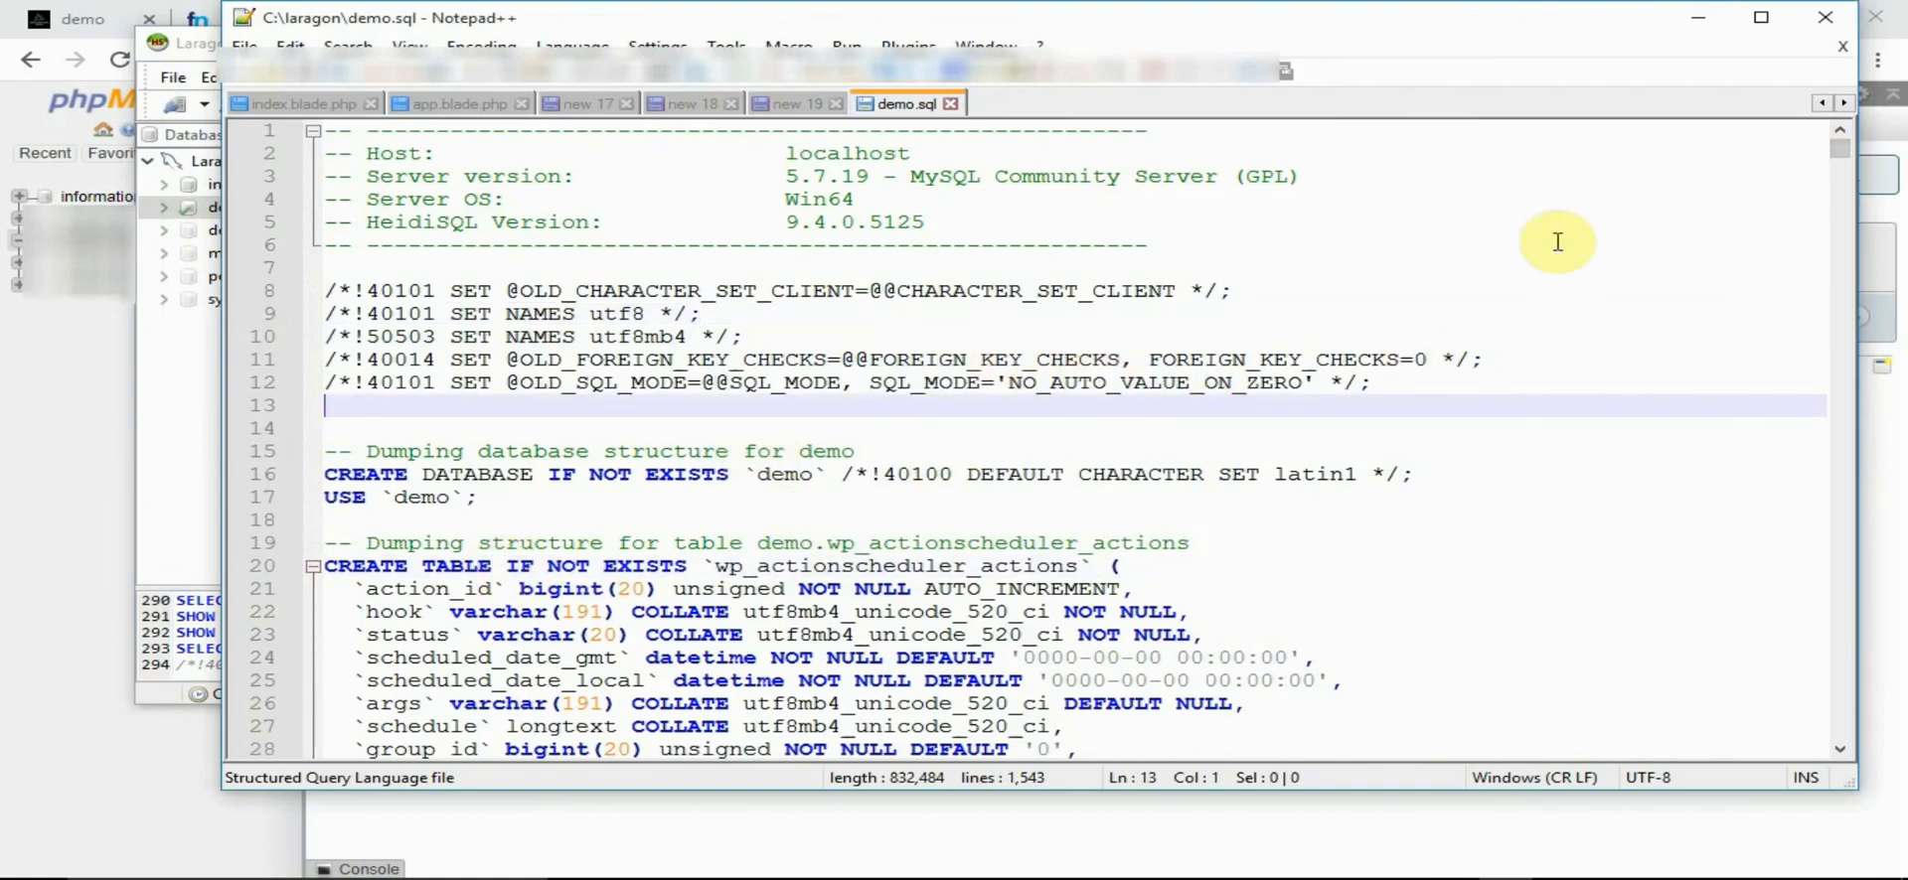
key(ctrl+h)
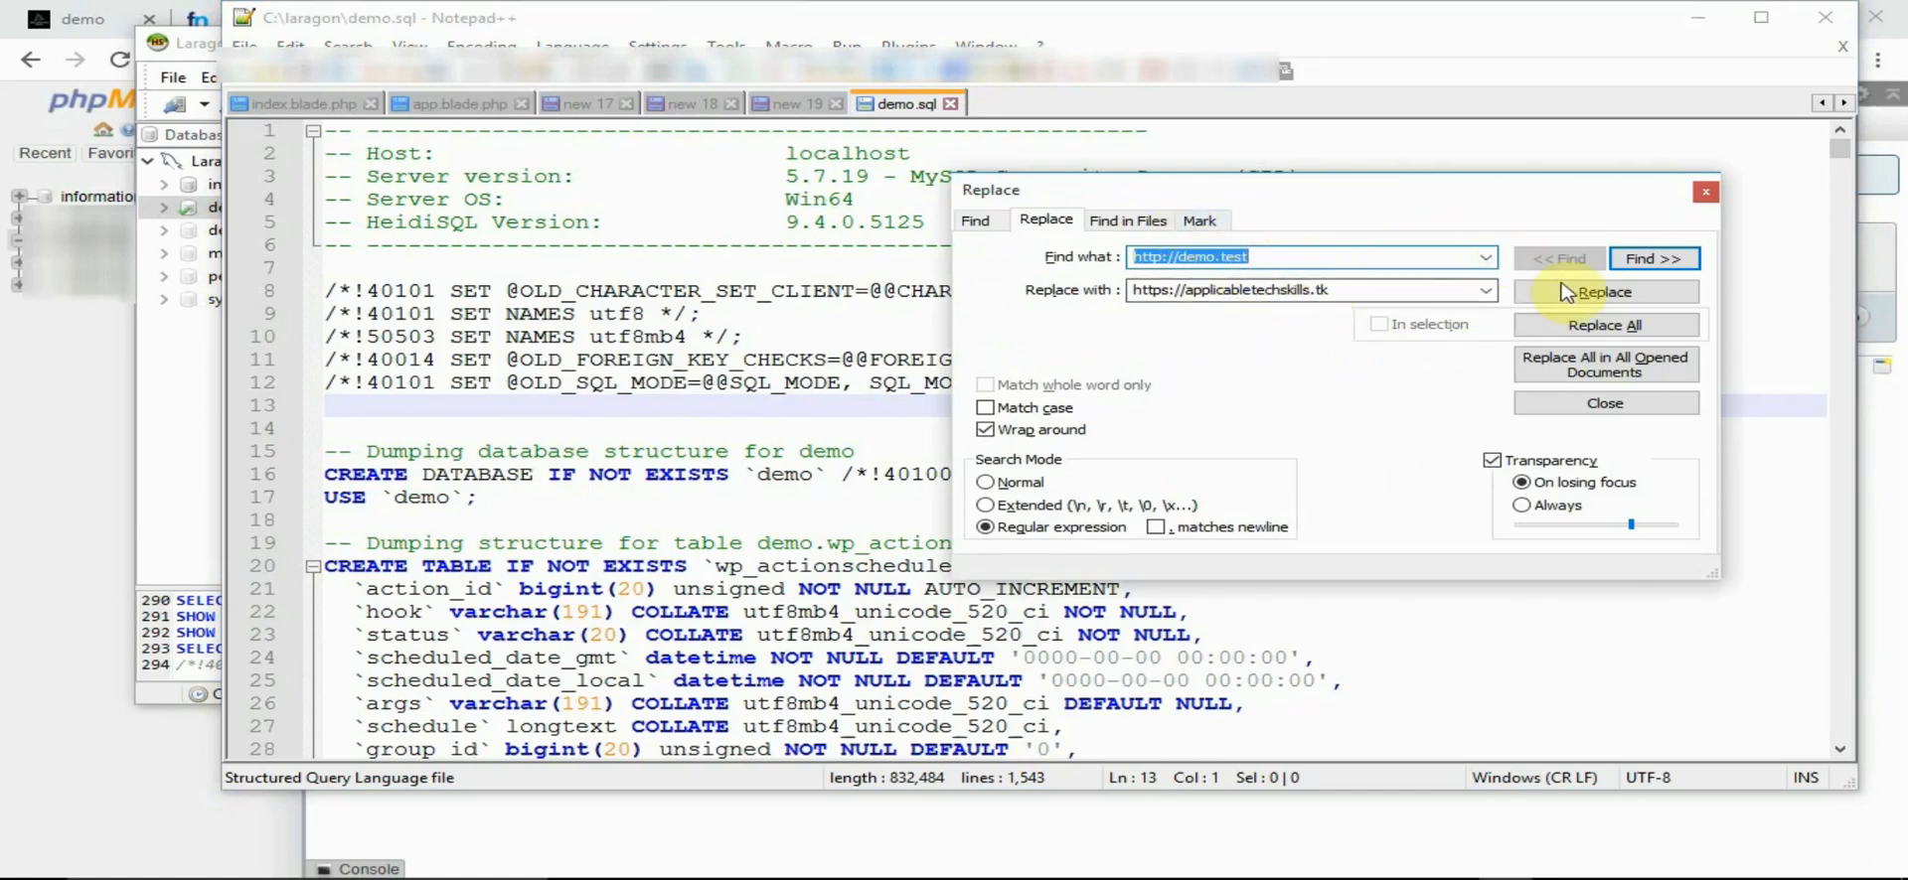
click(1603, 325)
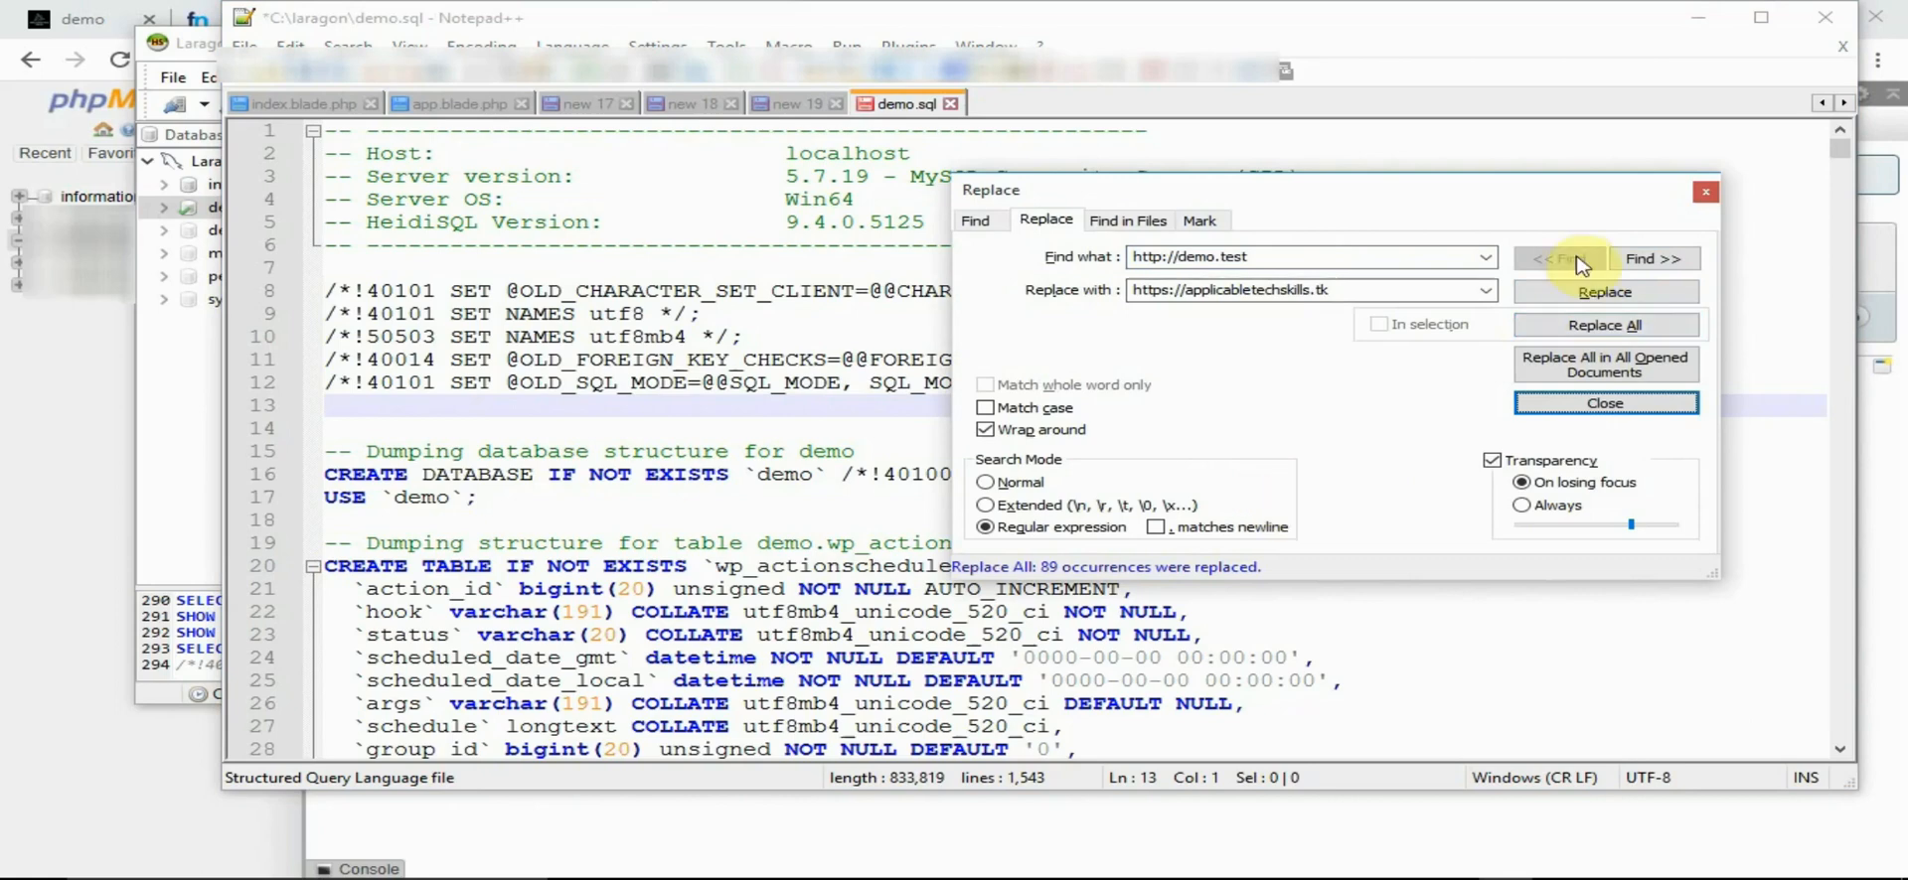
click(1701, 194)
key(ctrl+s)
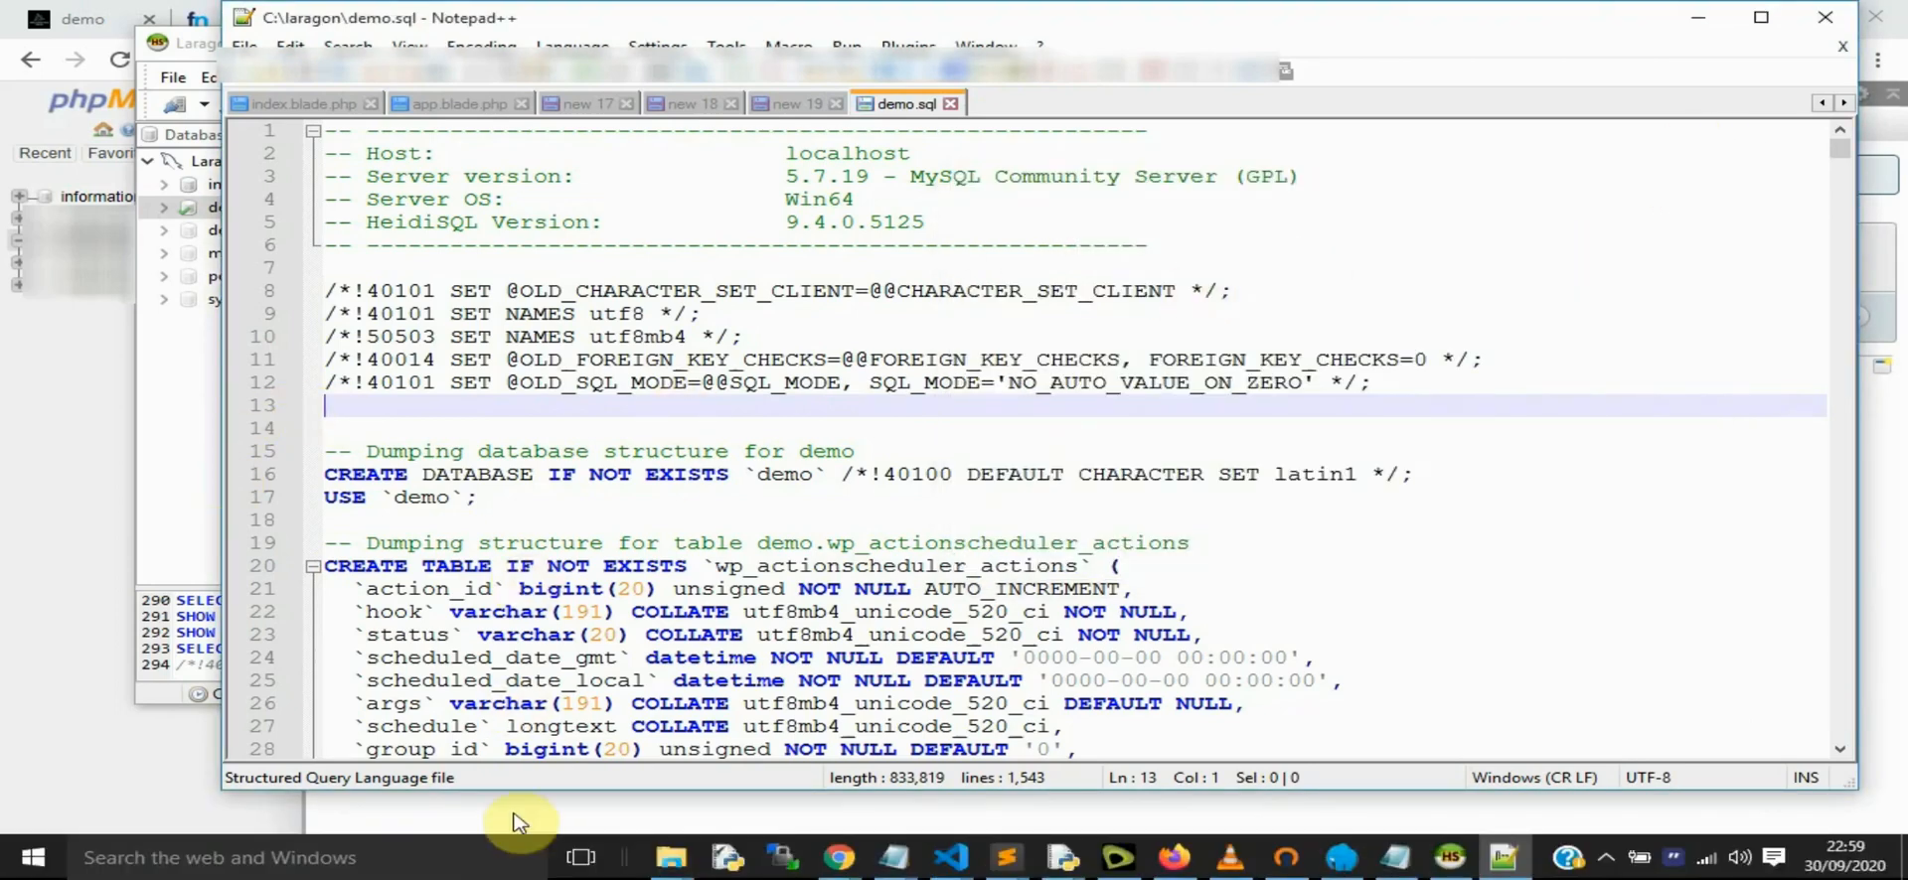
click(663, 836)
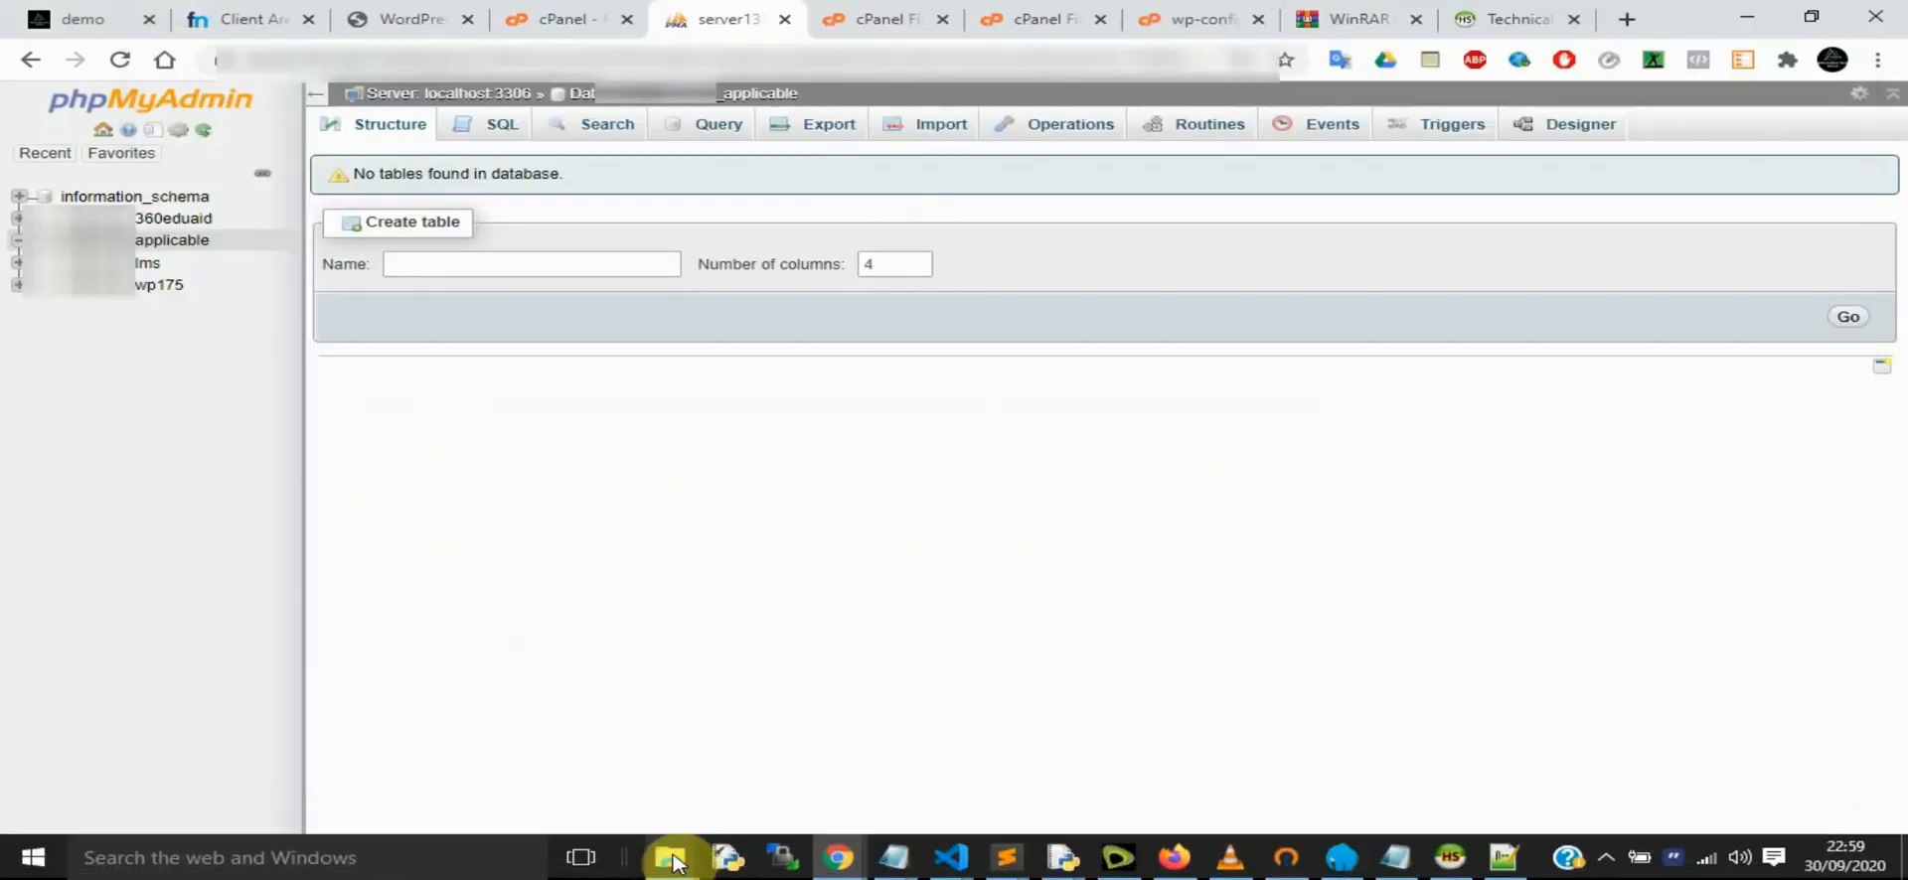
Step: Upload demo.sql on the Import page by dragging it from the laragon folder, then reload the database's 12 tables
click(972, 131)
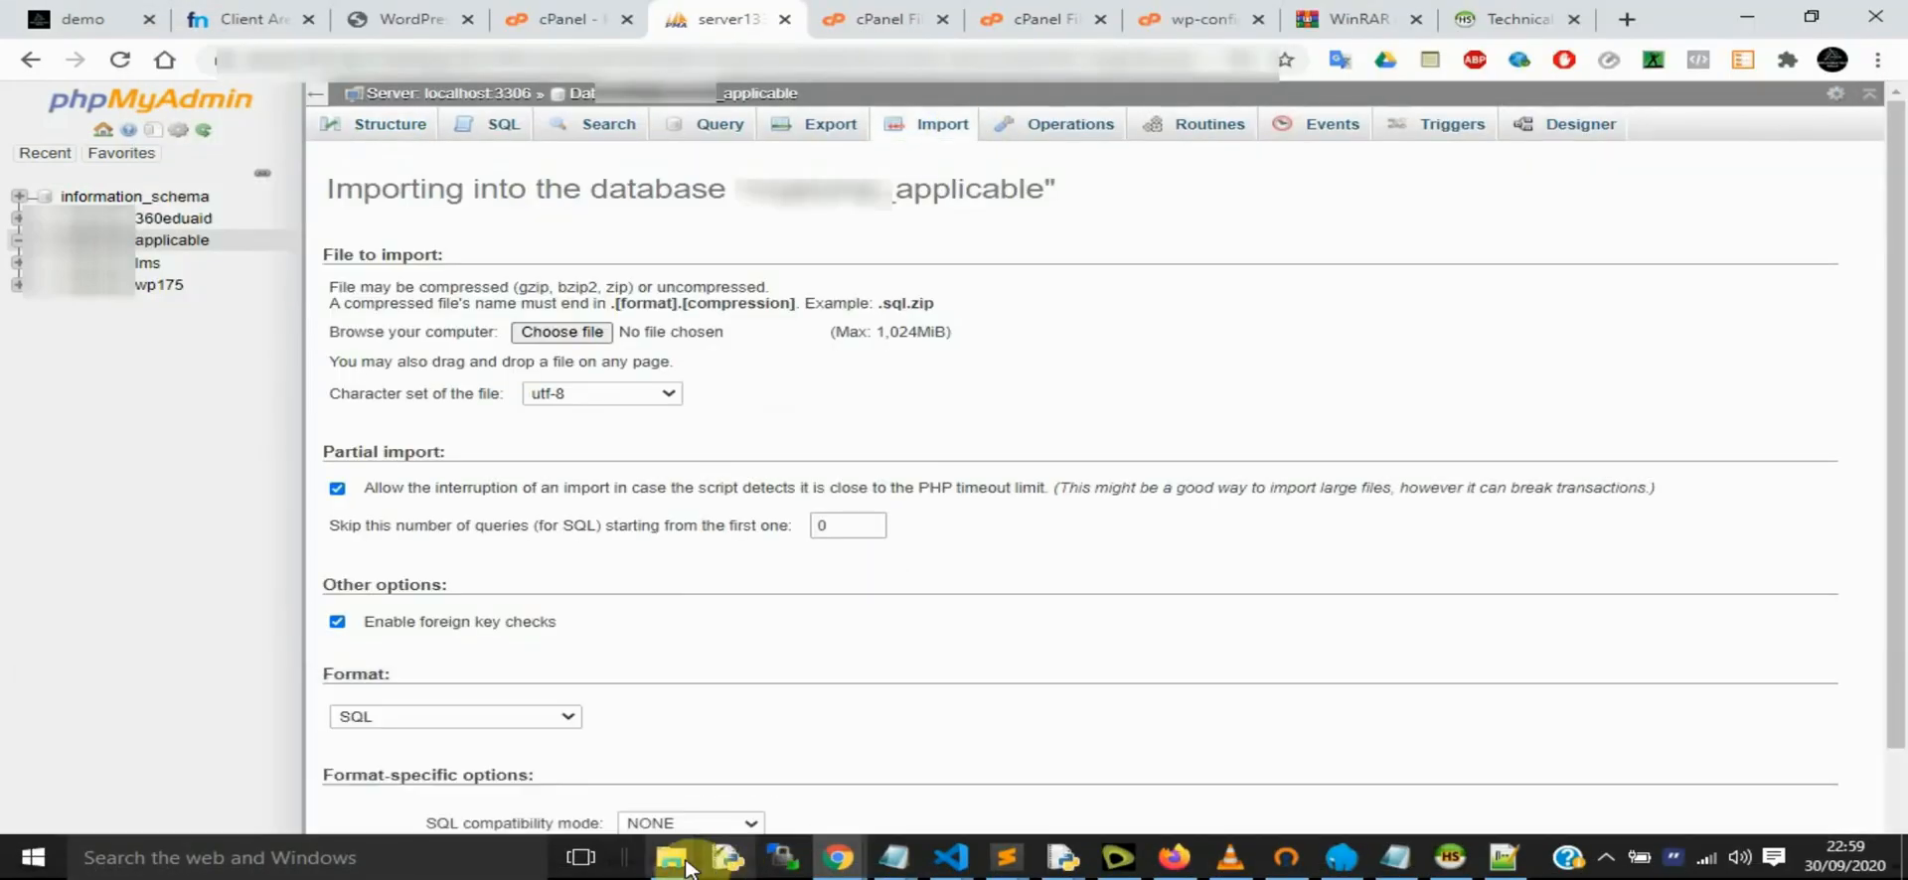
mouse_move(781, 857)
click(1721, 757)
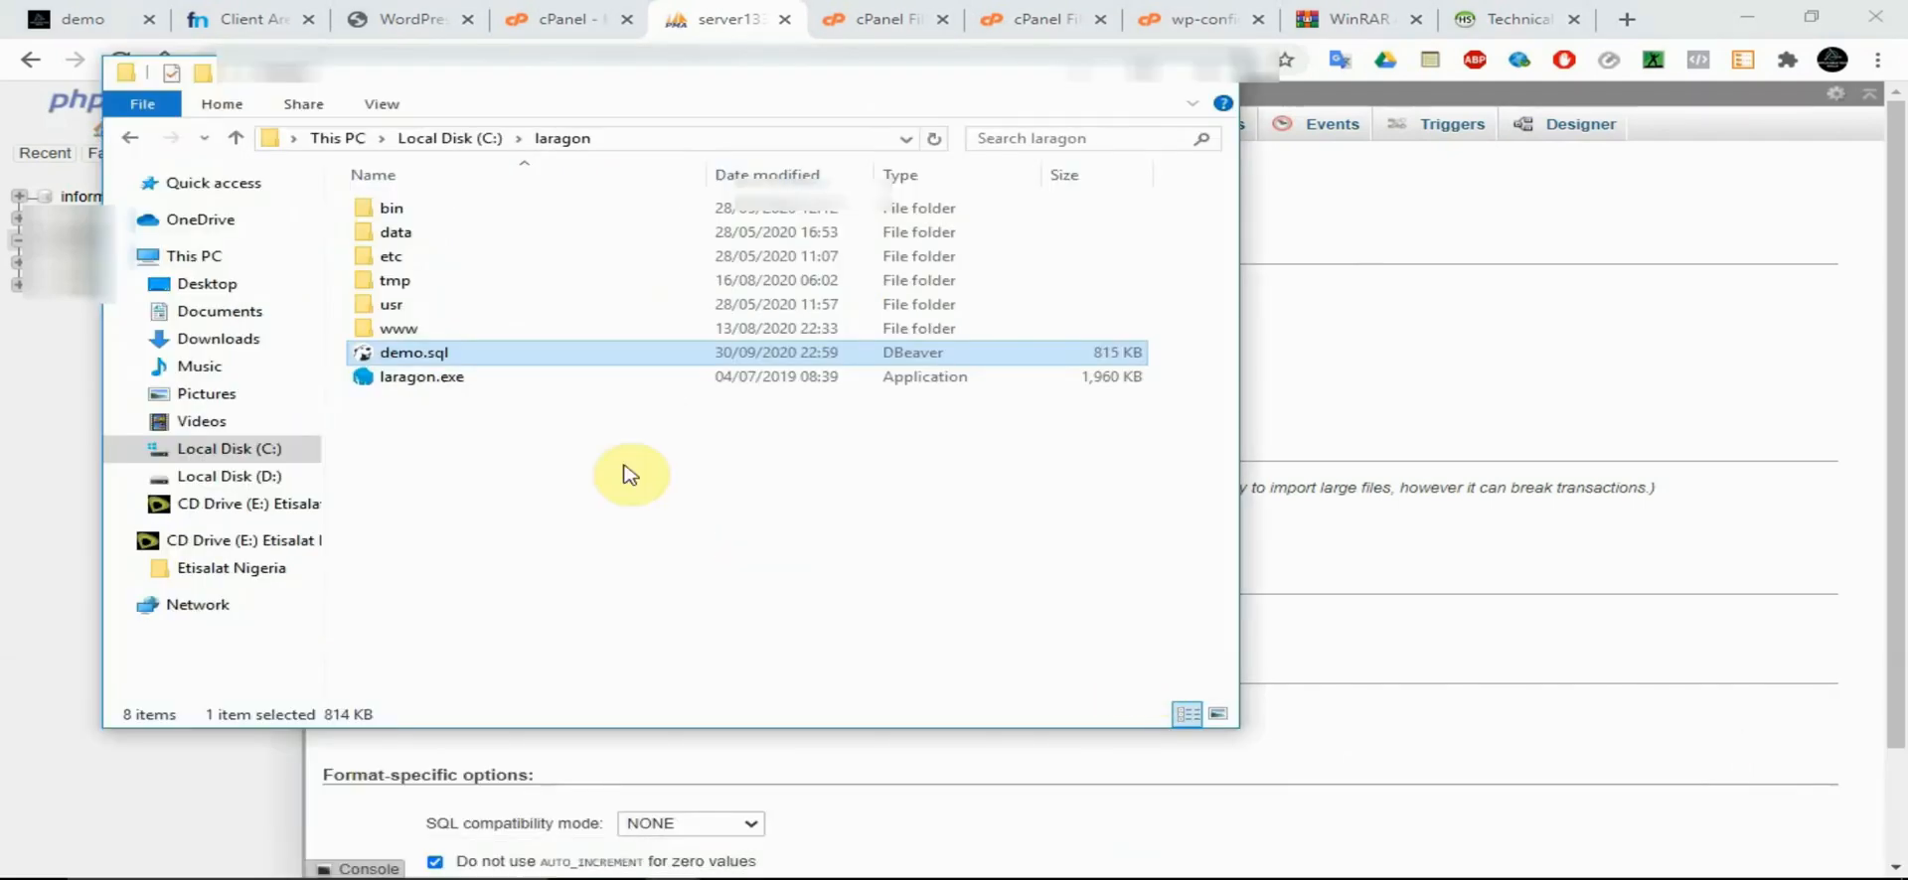
drag(417, 353, 1511, 418)
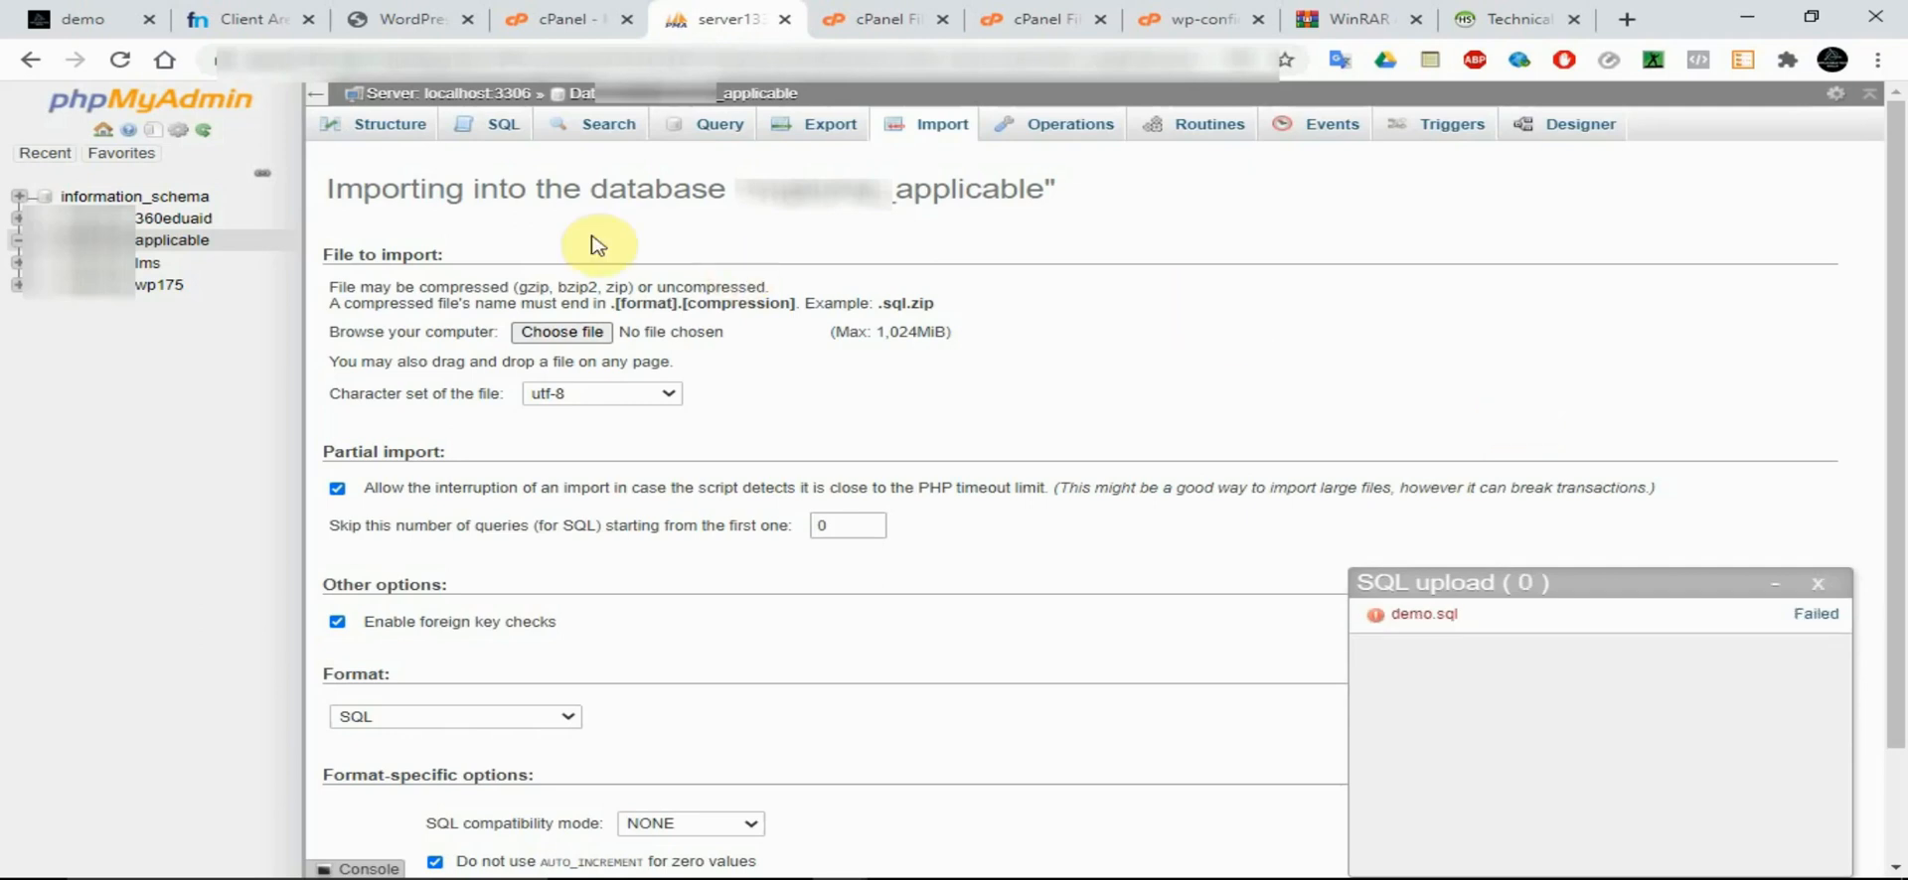
click(175, 242)
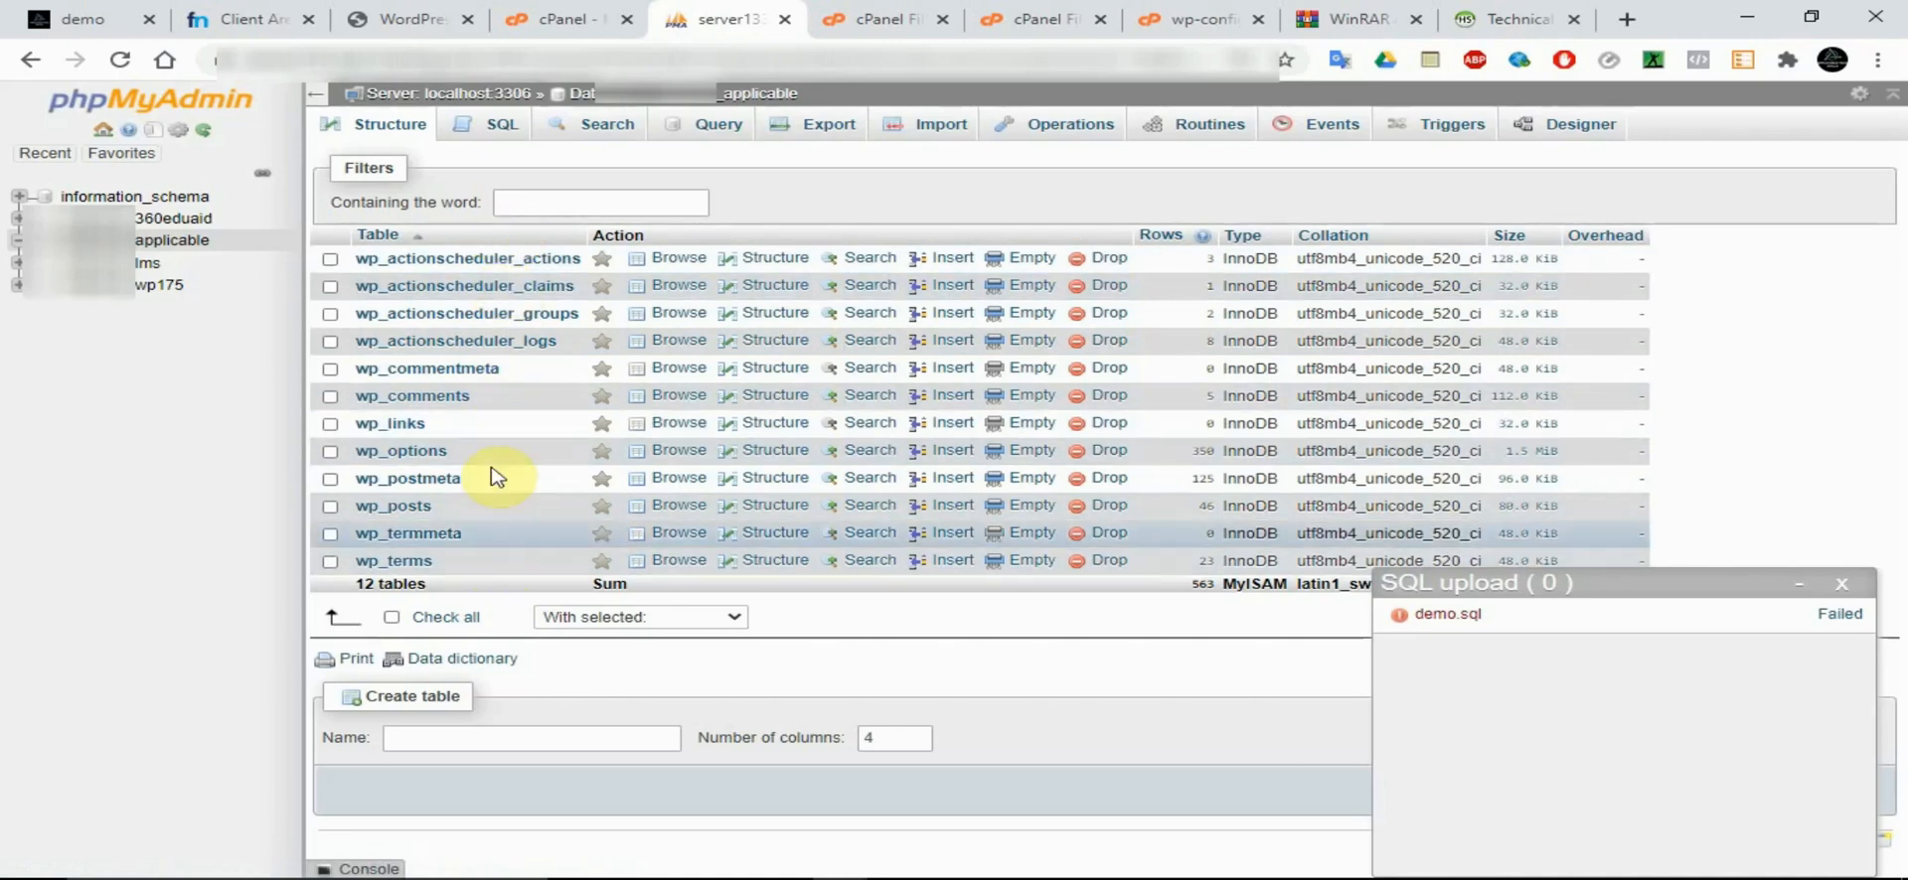
Step: Browse the wp_actionscheduler_actions table's 3 imported rows, action_id 82 to 84
click(586, 618)
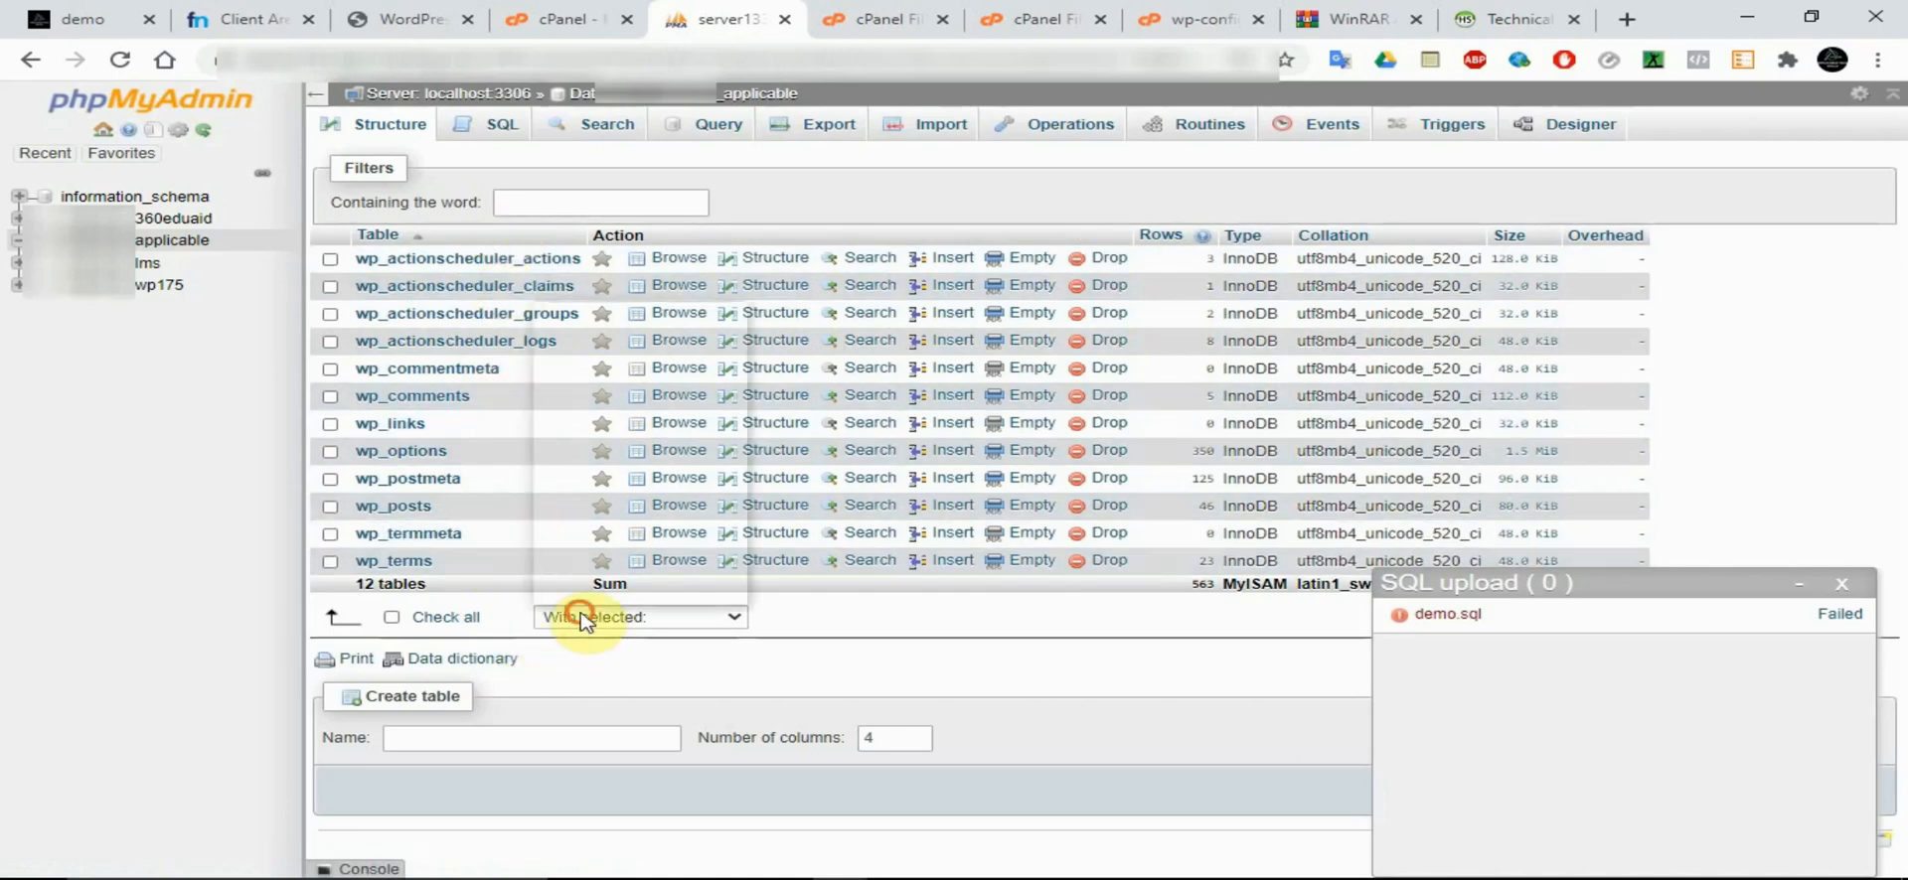
click(840, 633)
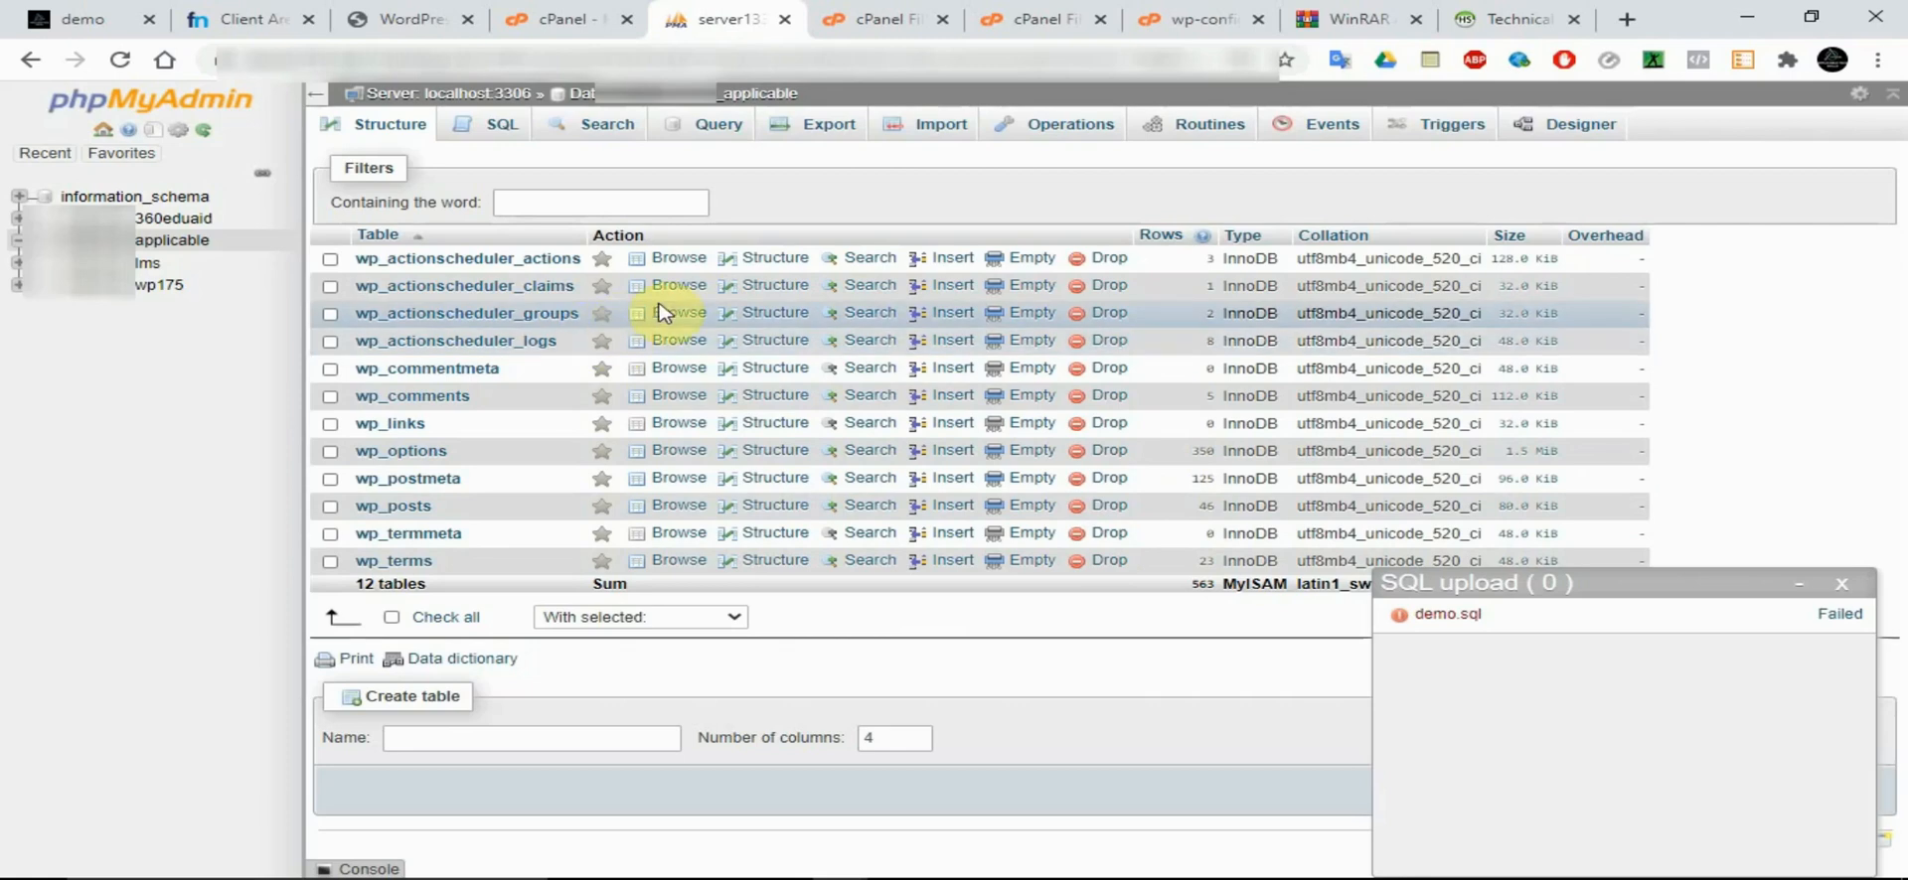
click(676, 259)
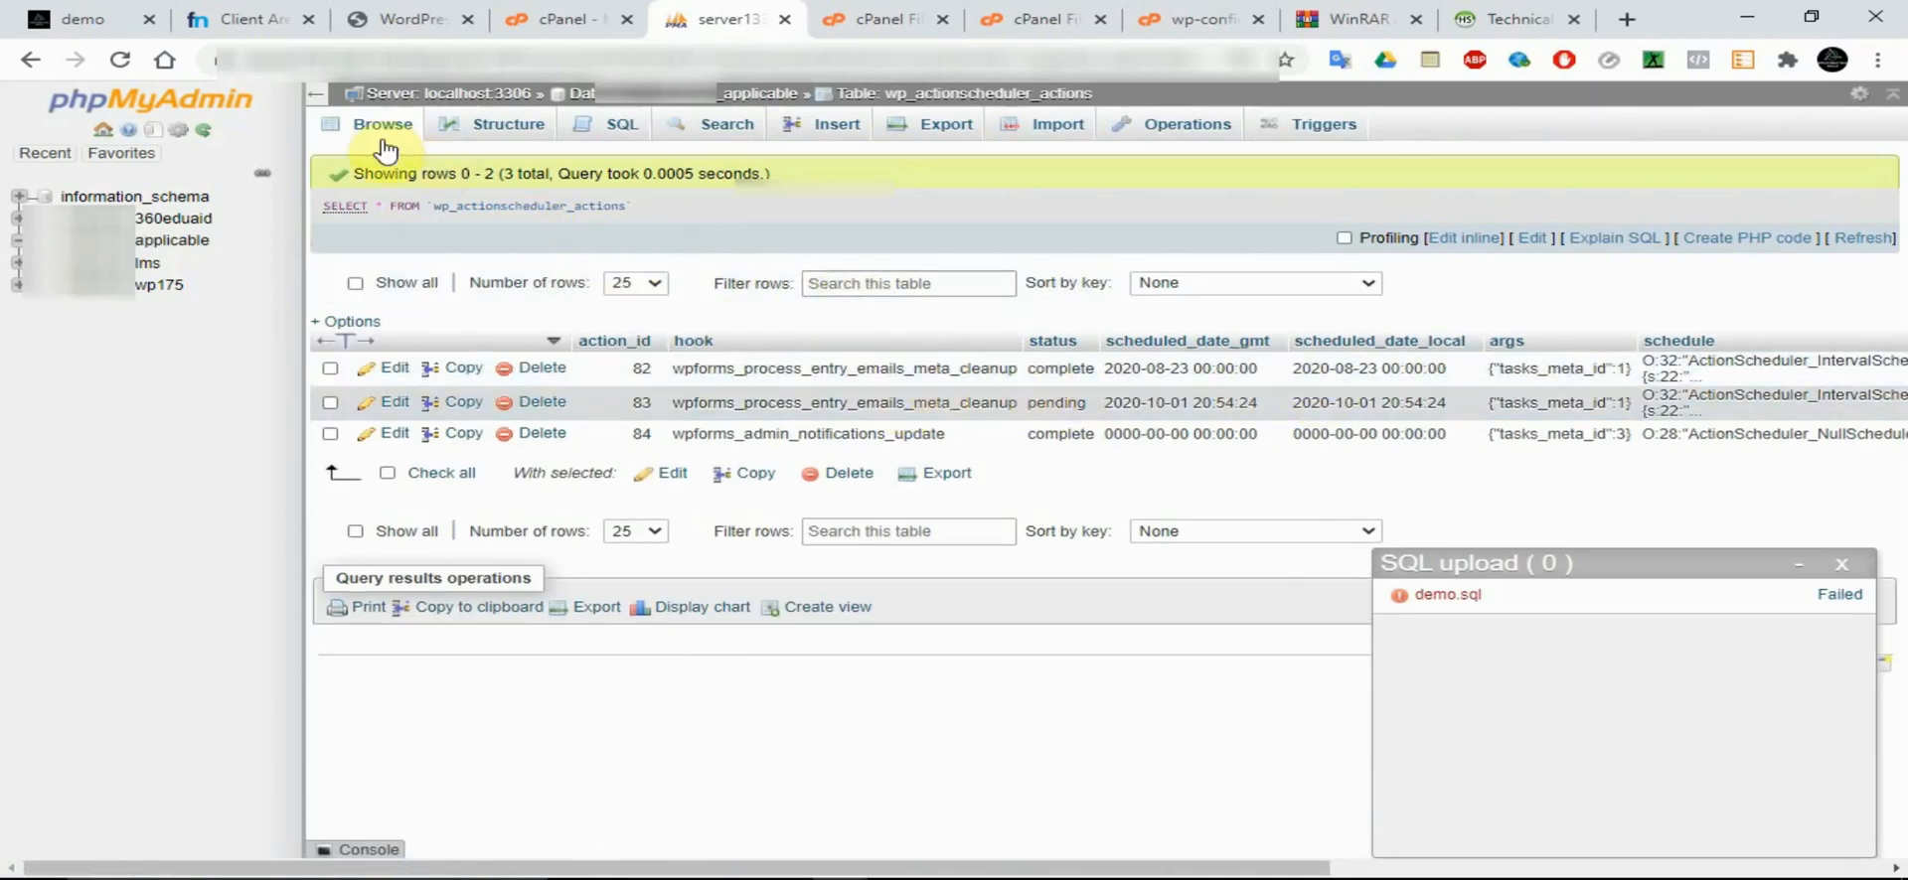
click(353, 127)
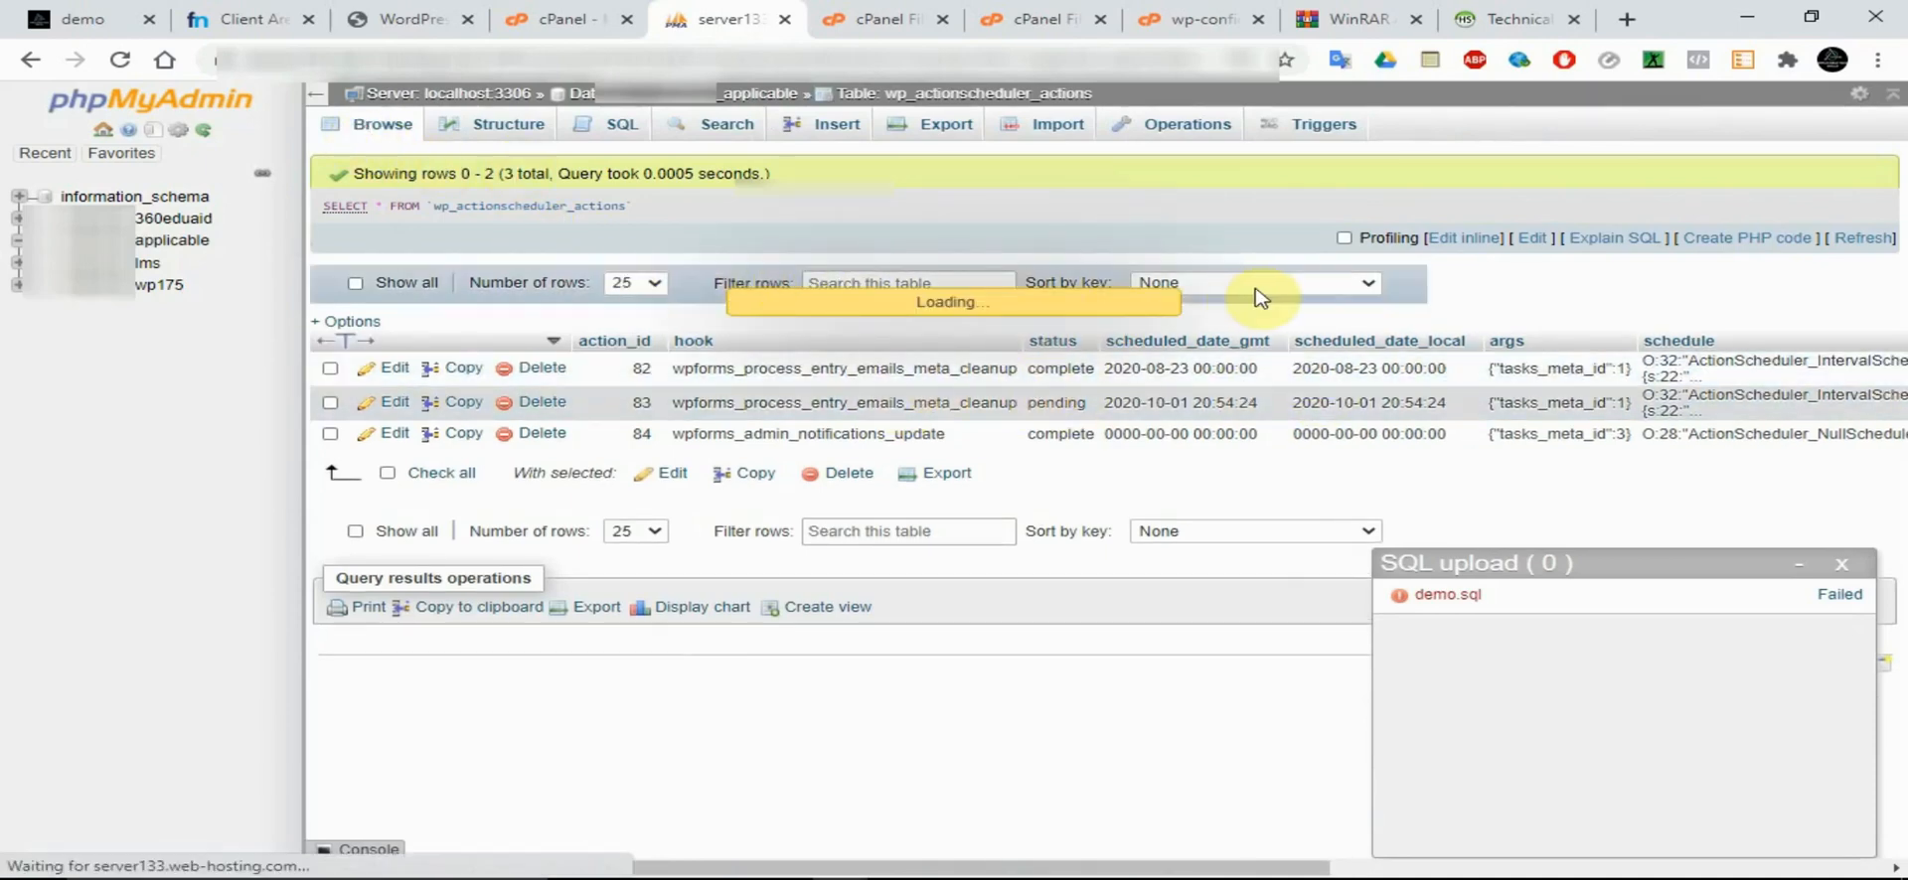
Step: Bring the laragon folder forward, then close the browser's upload panel
click(728, 851)
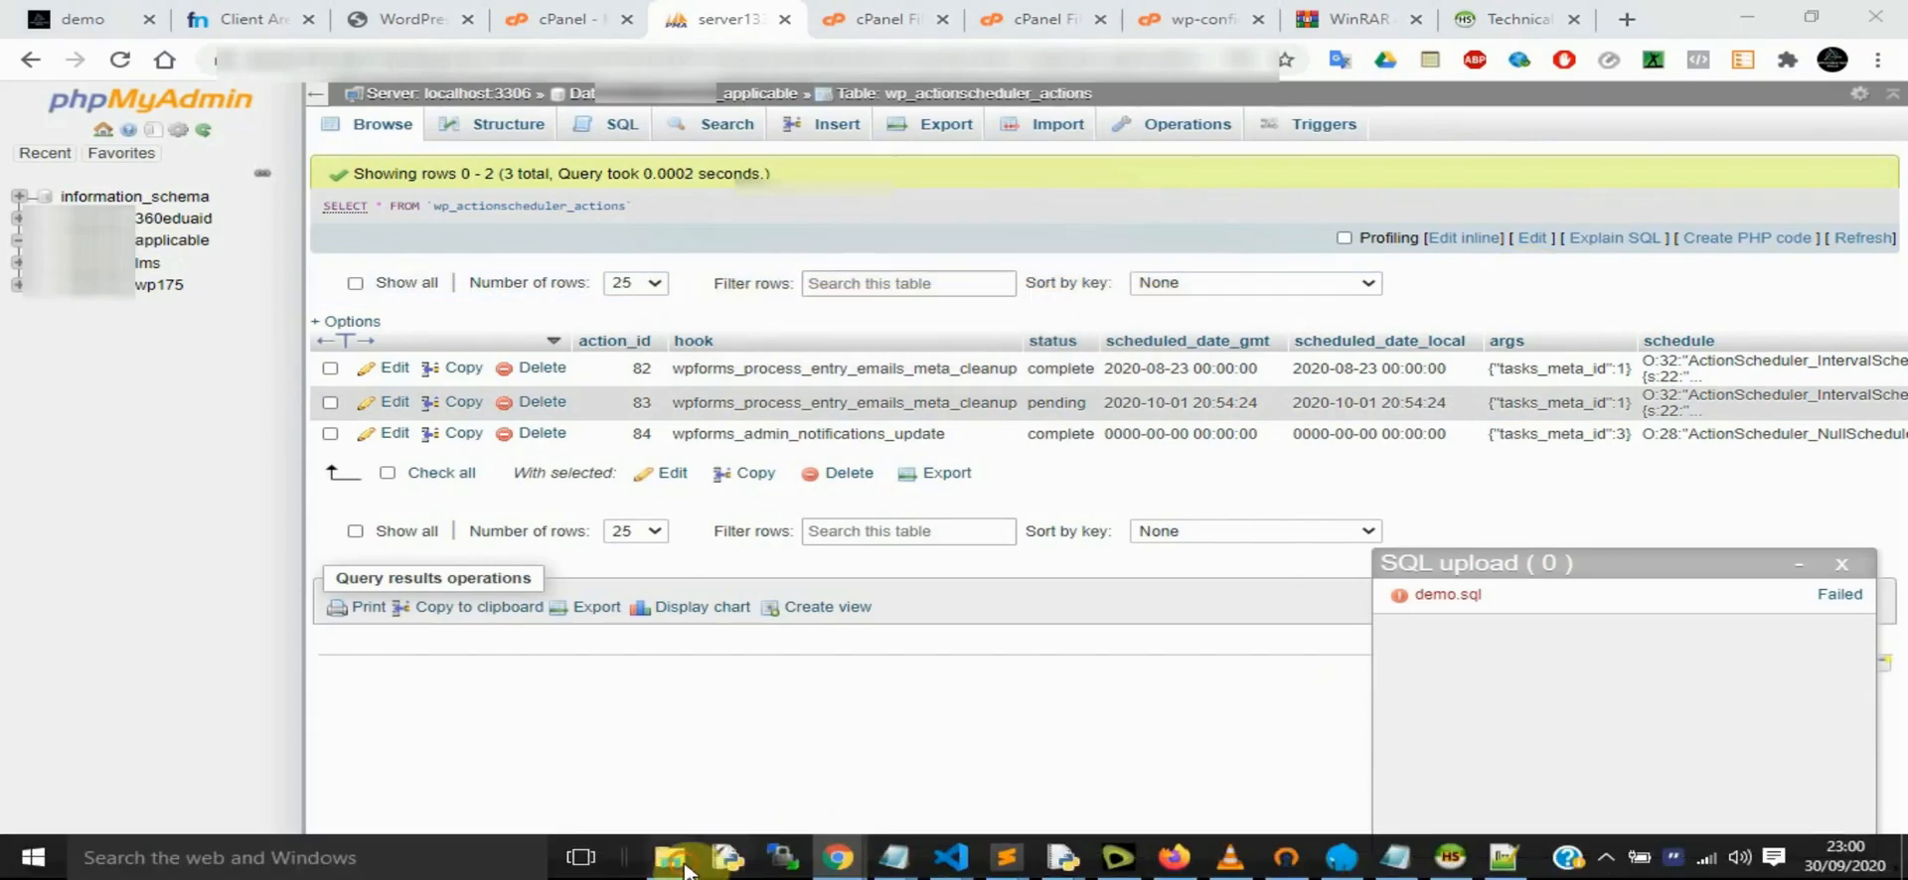
click(1853, 757)
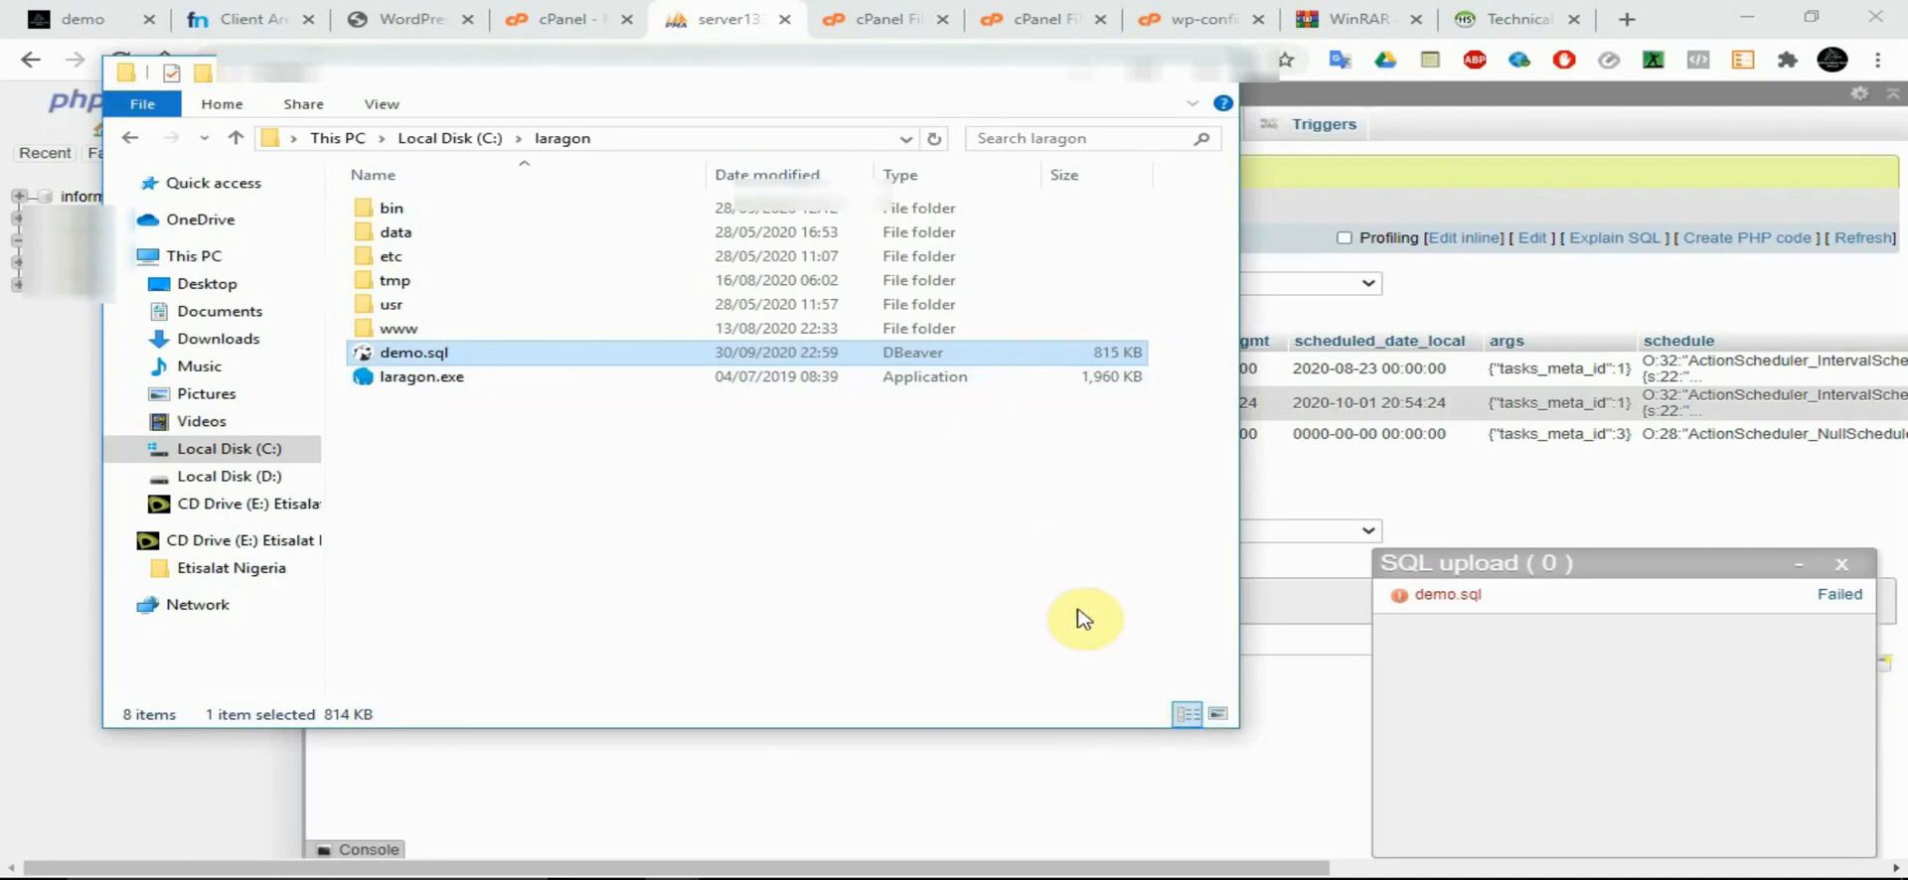
click(1828, 574)
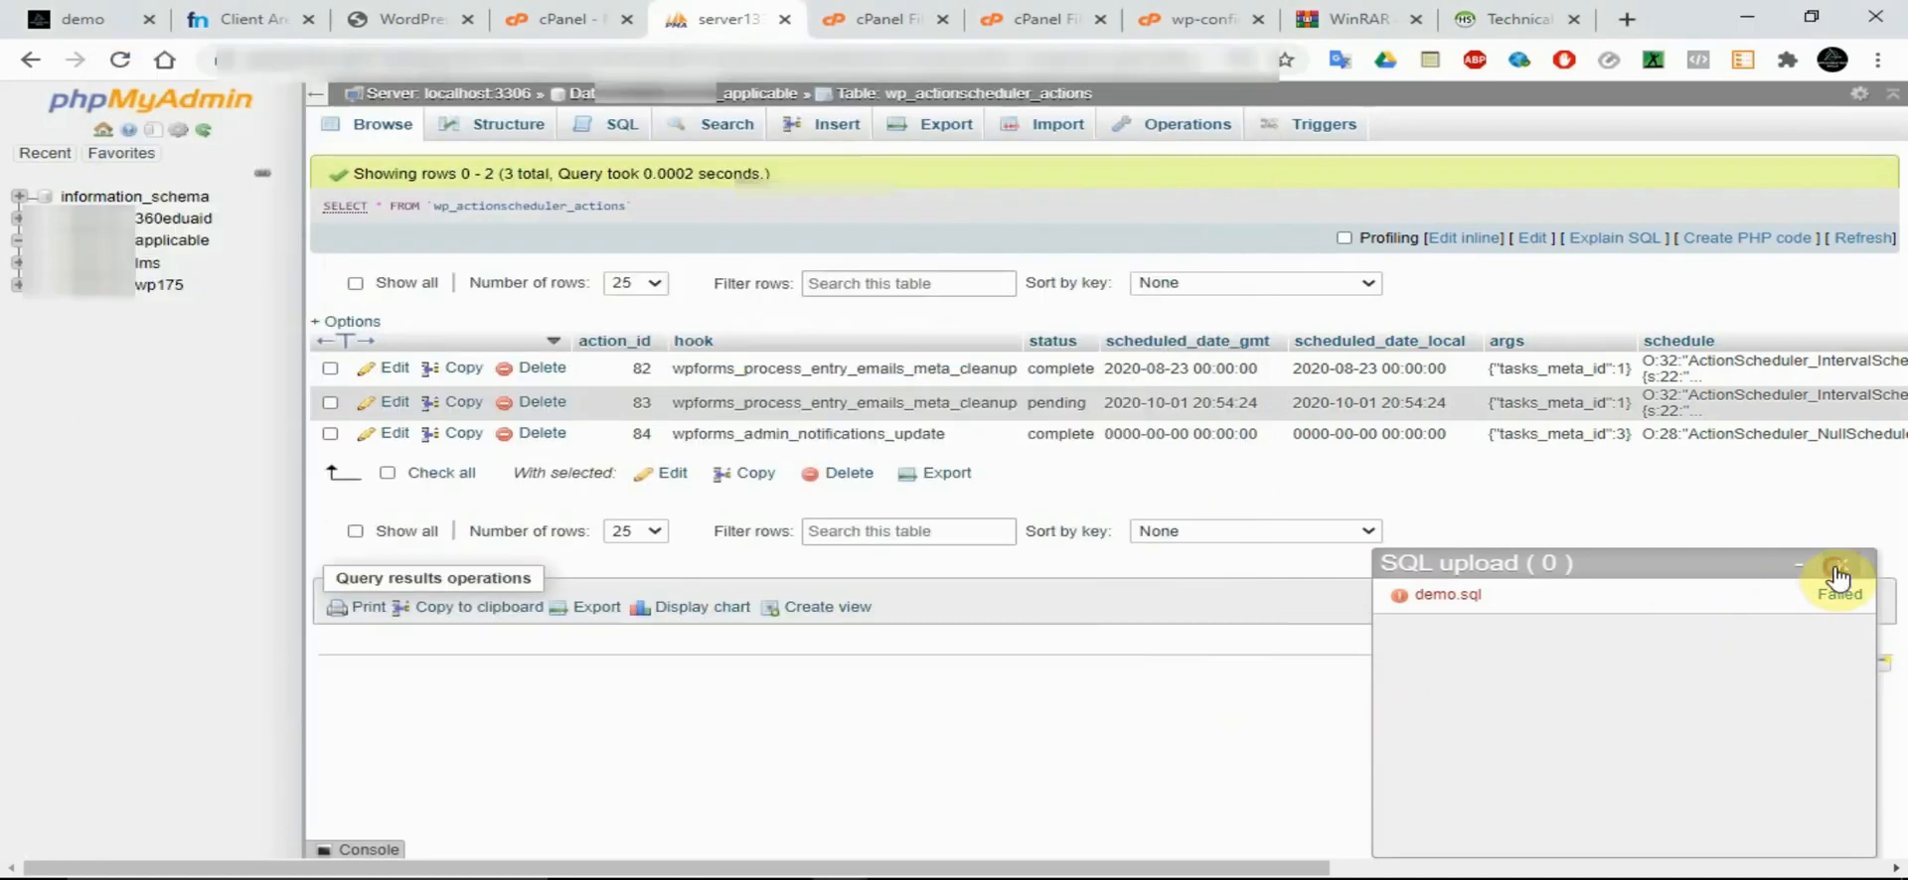
Step: Select all 12 tables in the applicable database and drop them, confirming with Yes
click(175, 240)
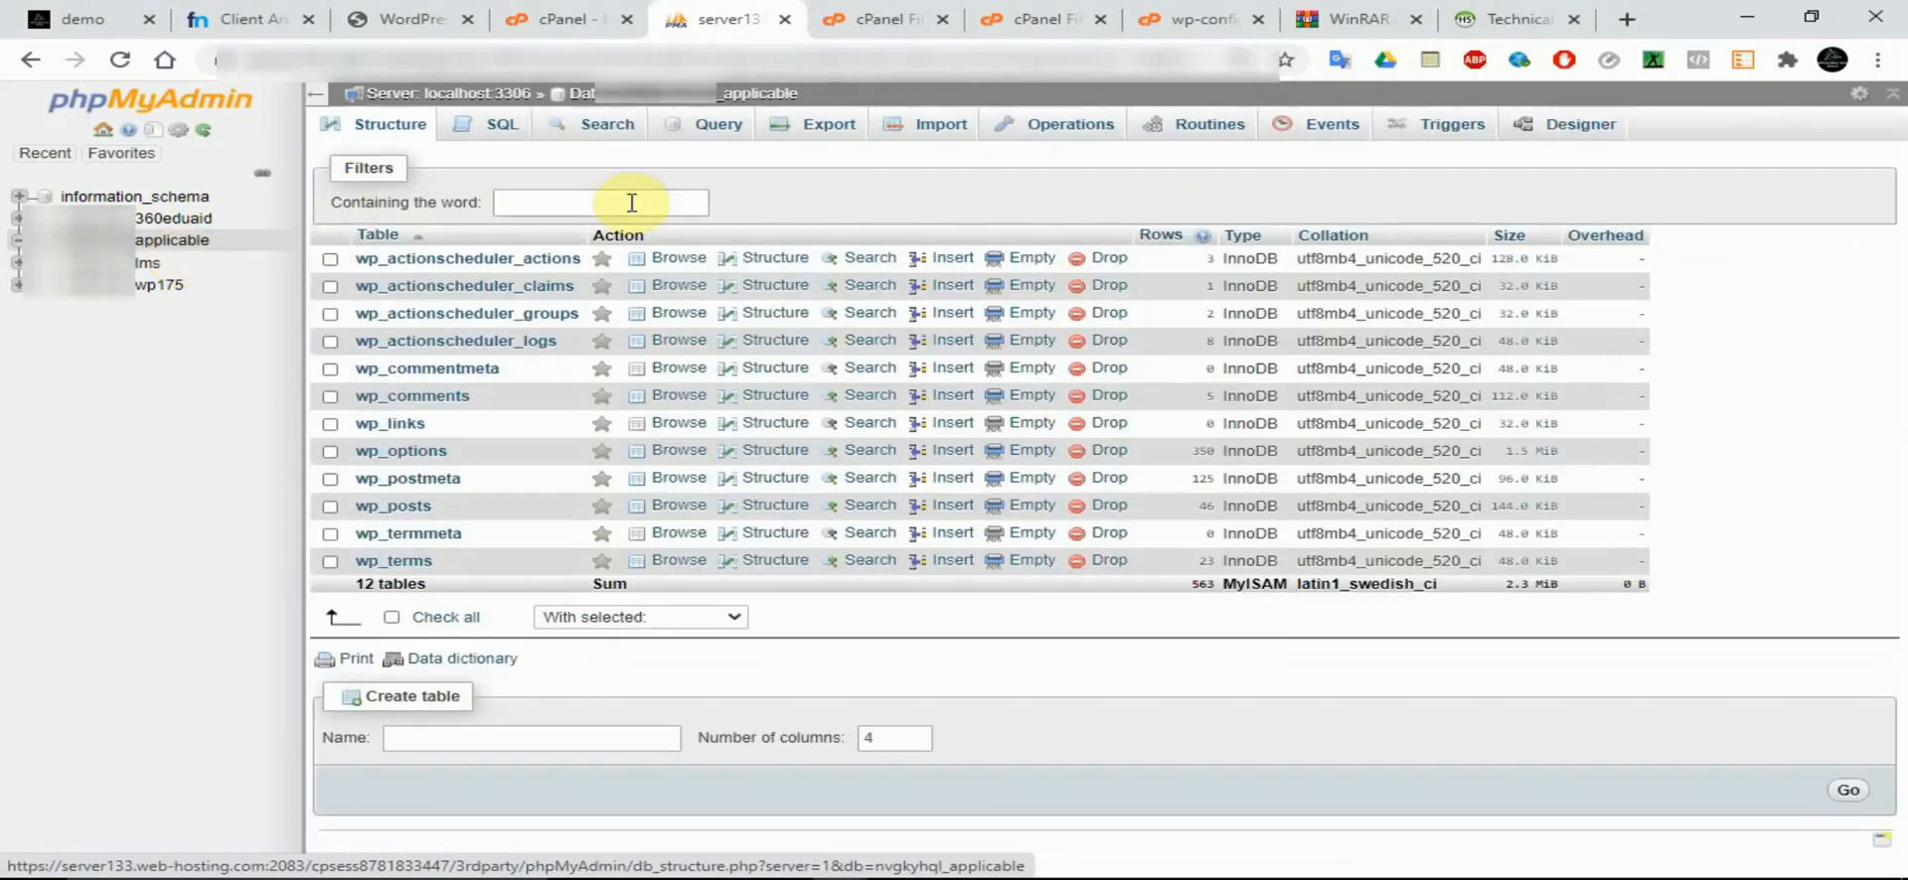
click(392, 617)
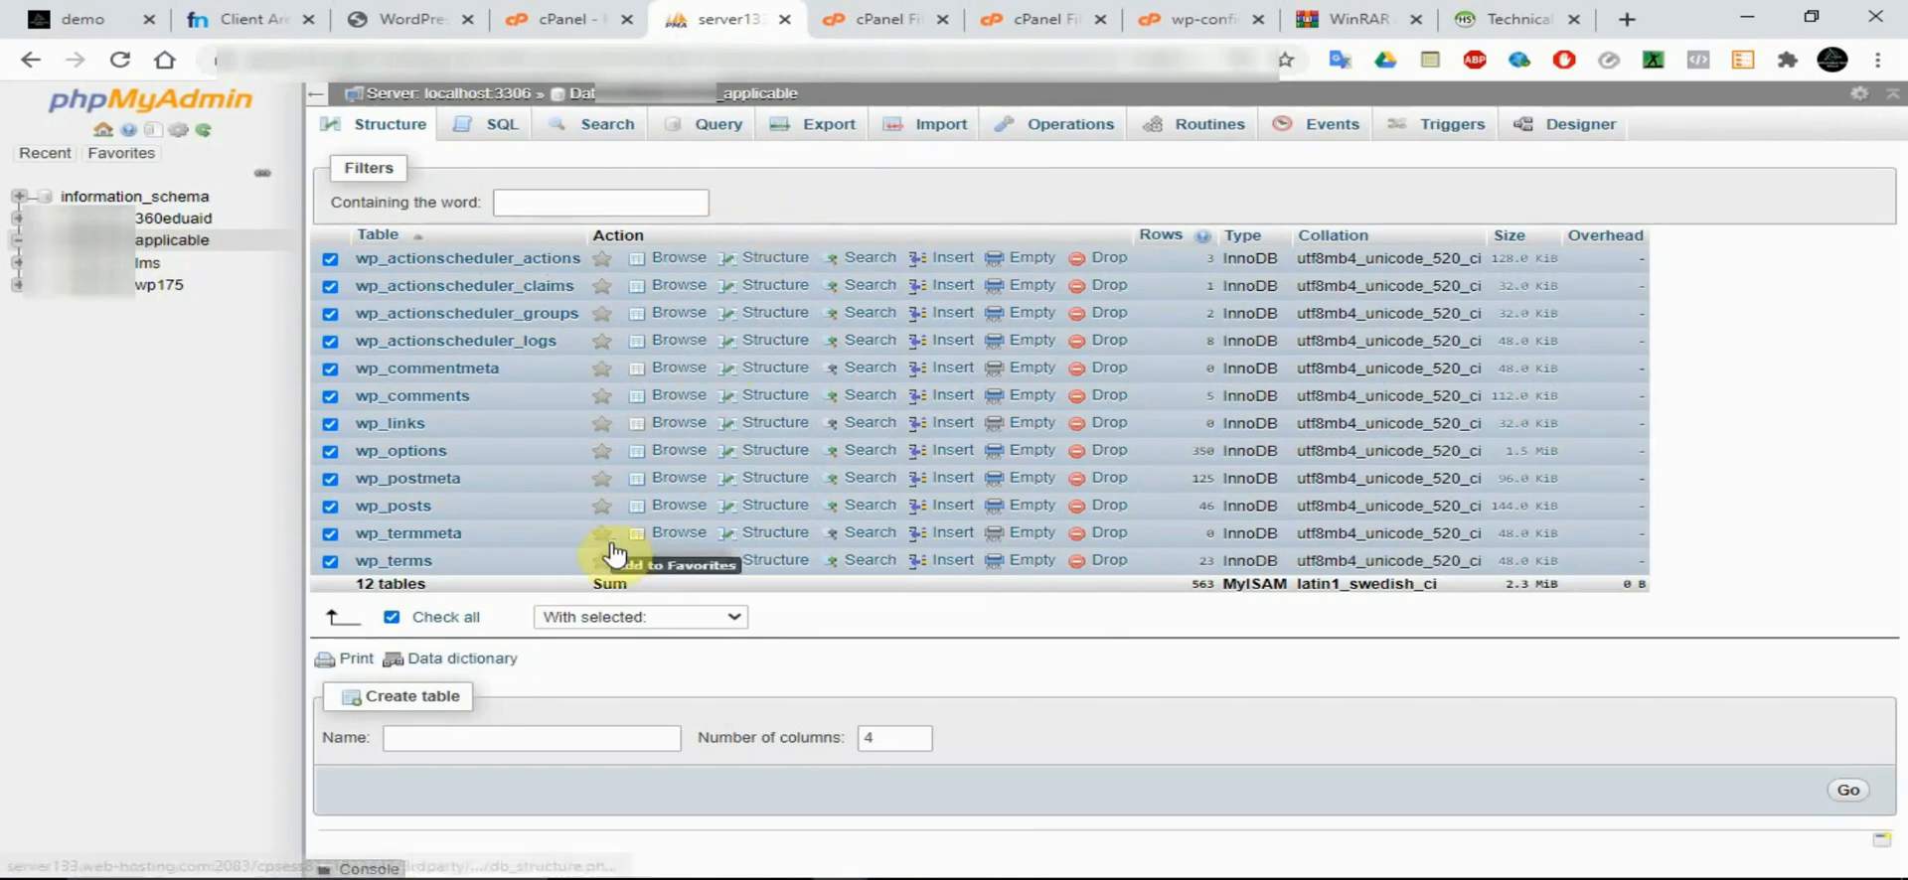
click(622, 617)
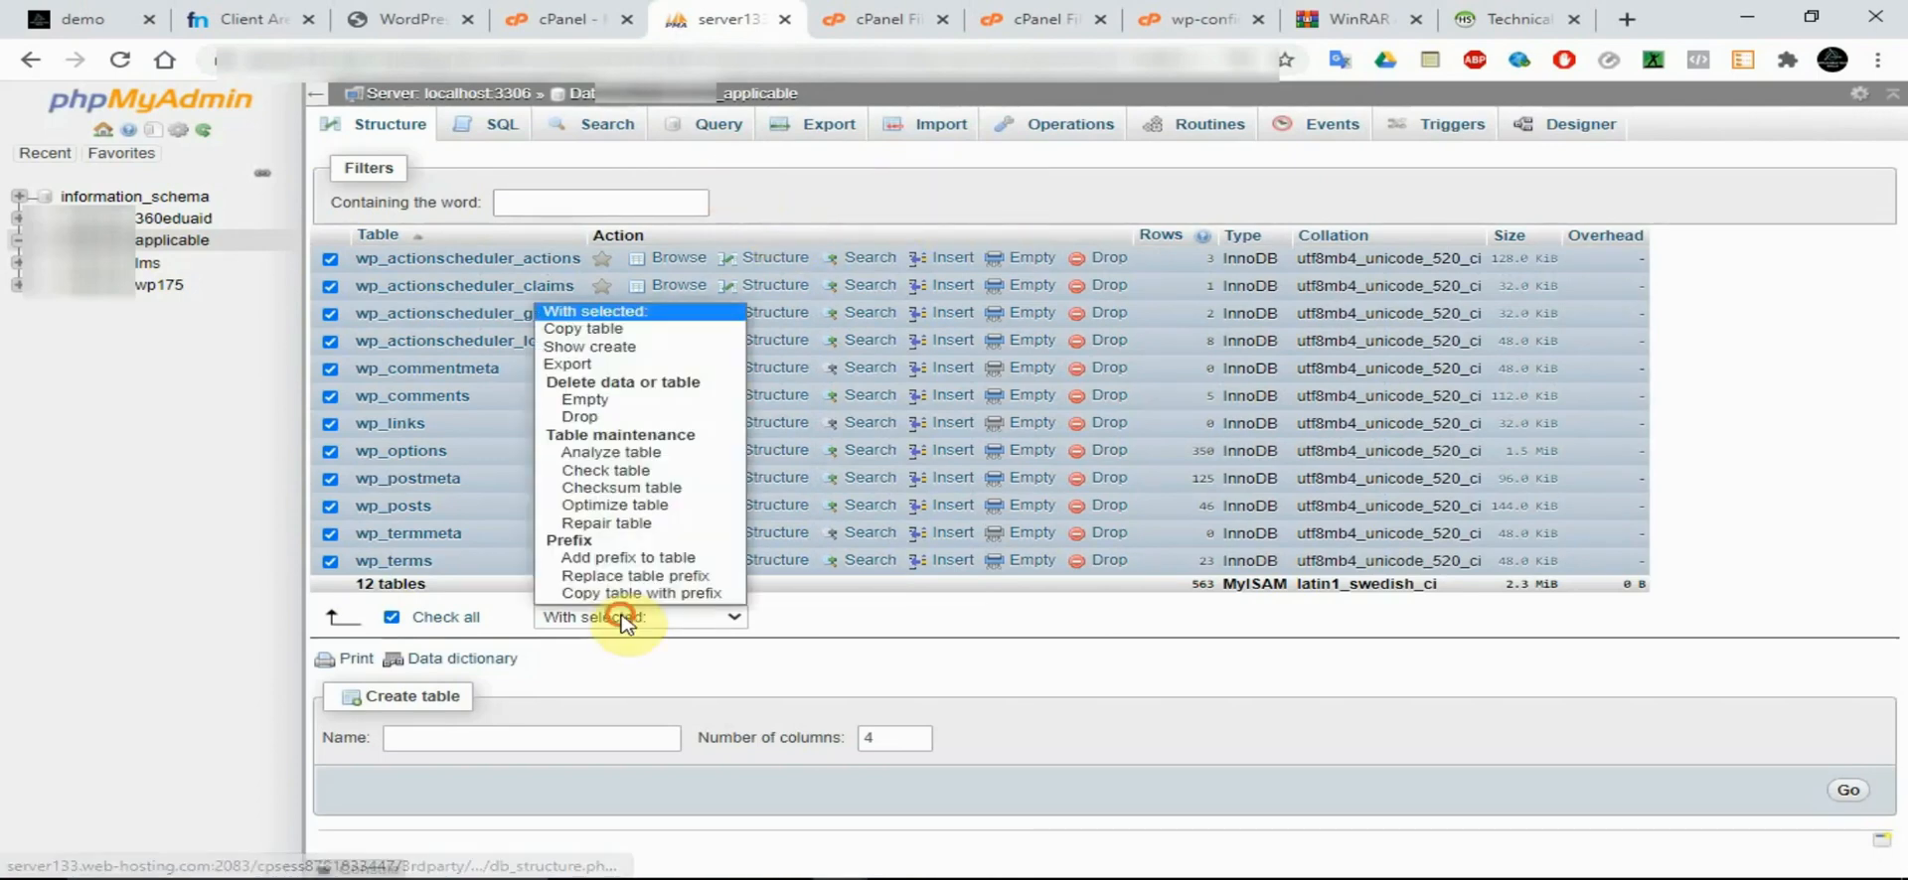
click(596, 416)
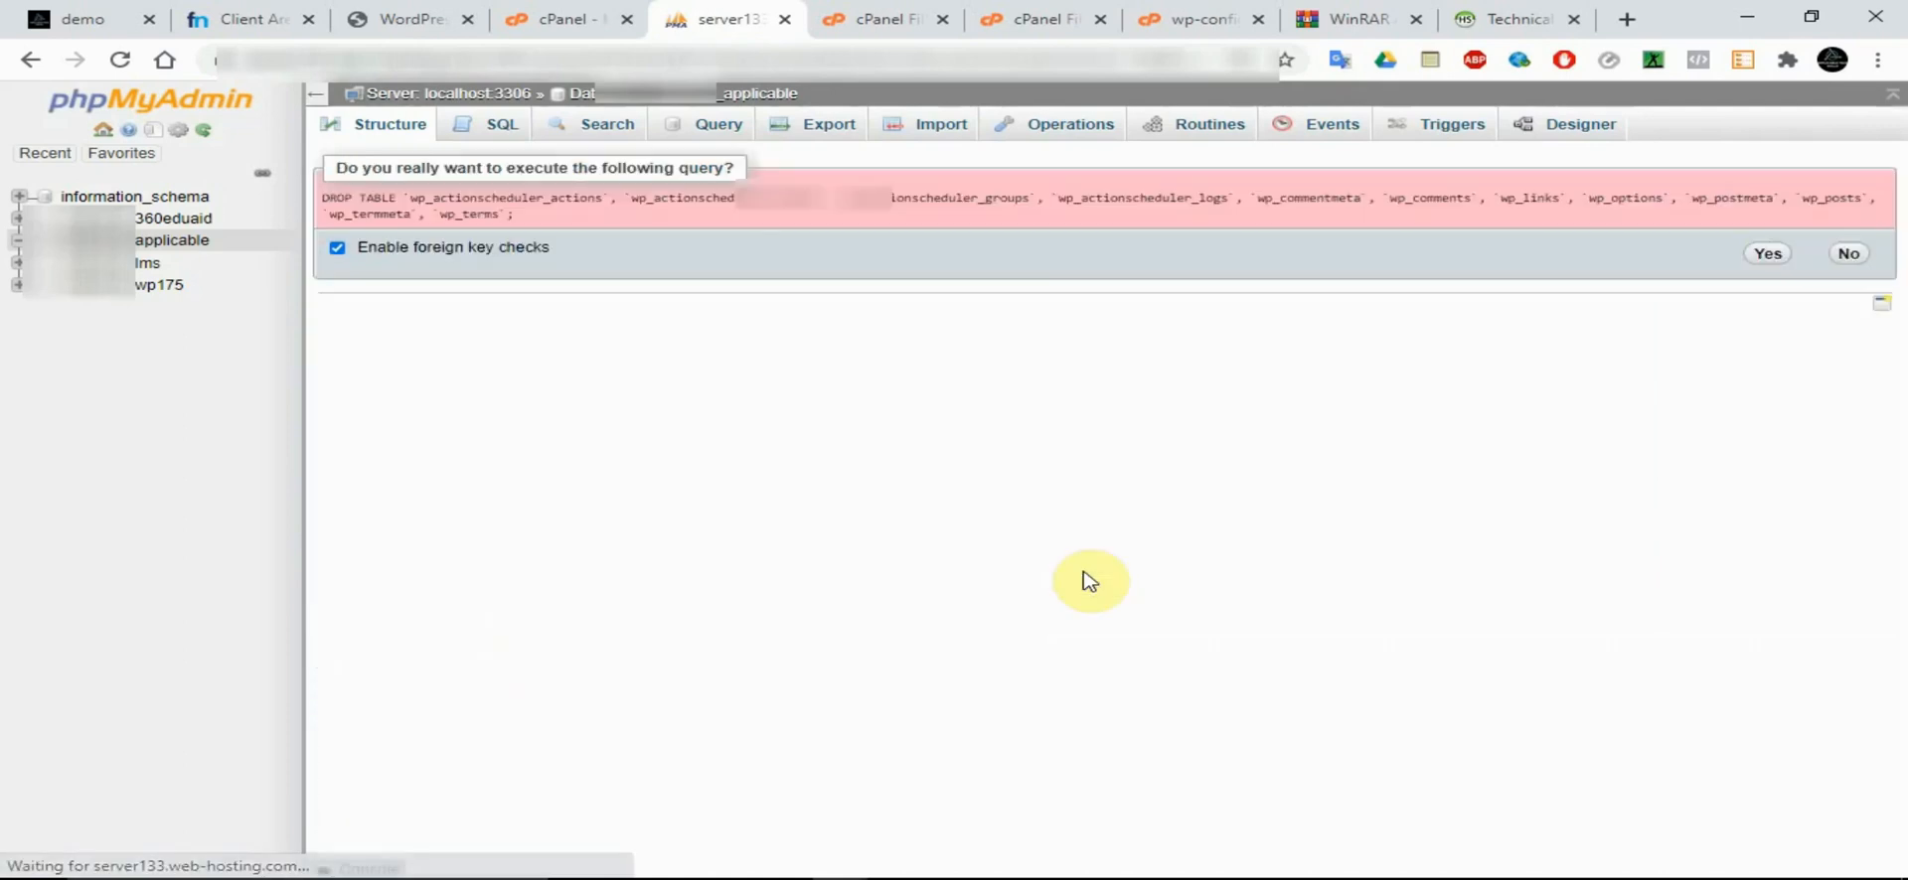
click(1768, 253)
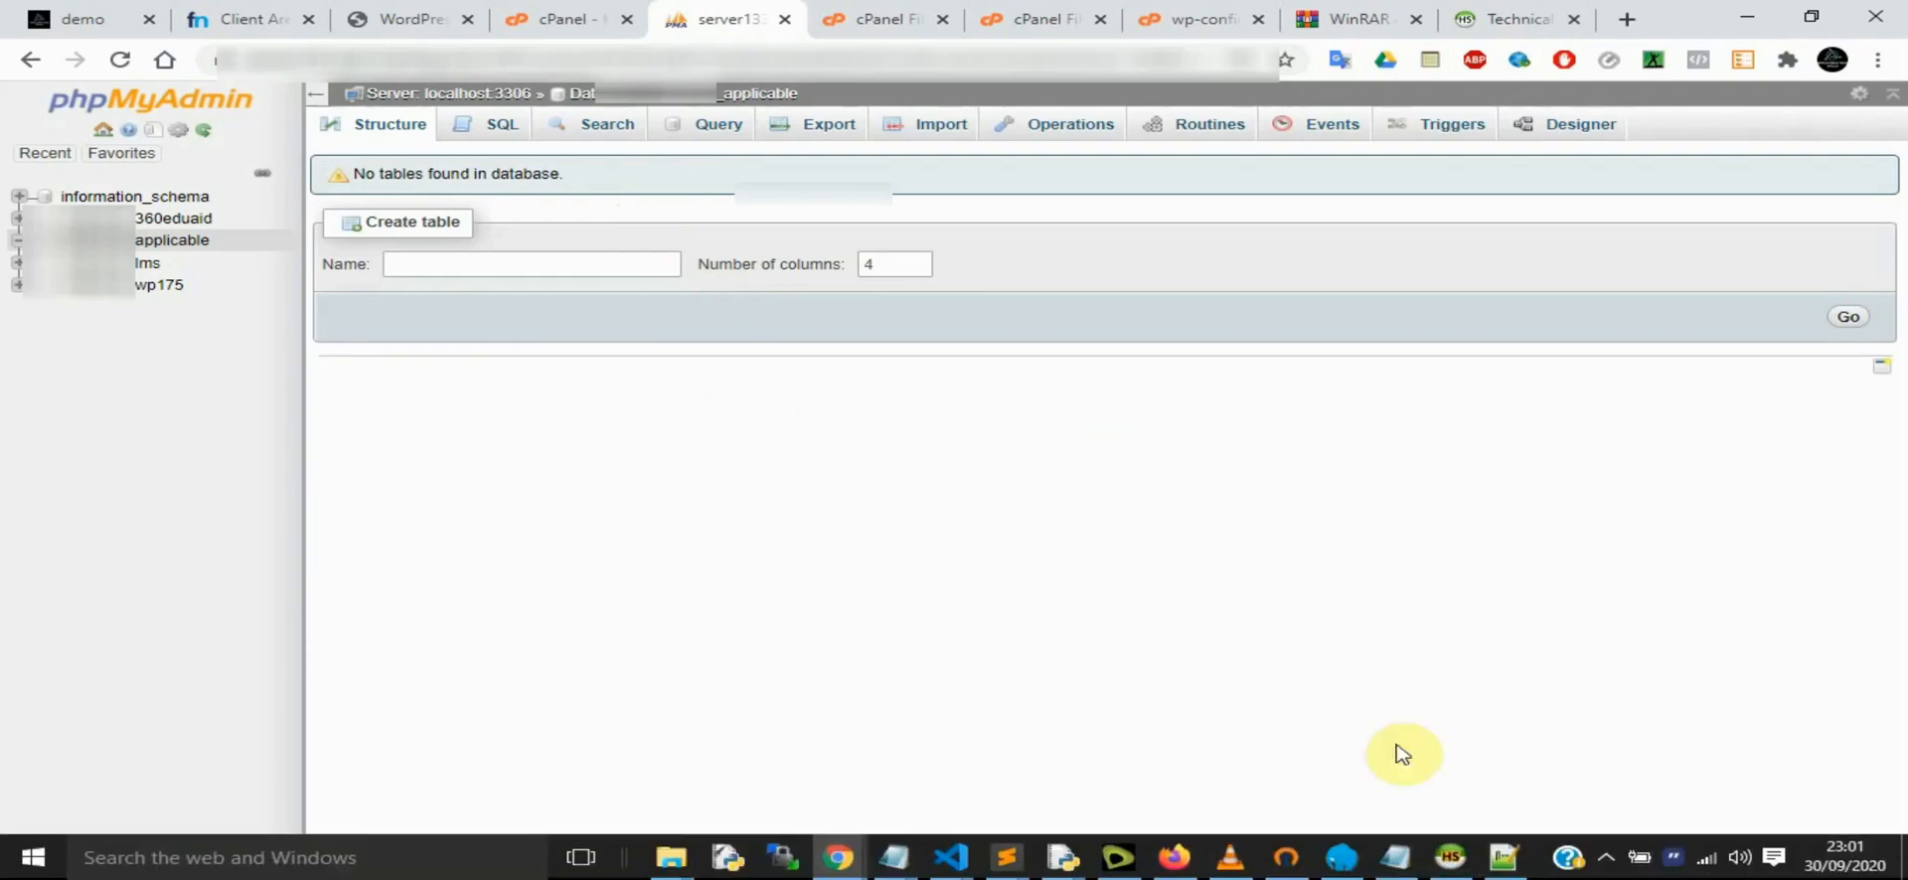
click(1450, 857)
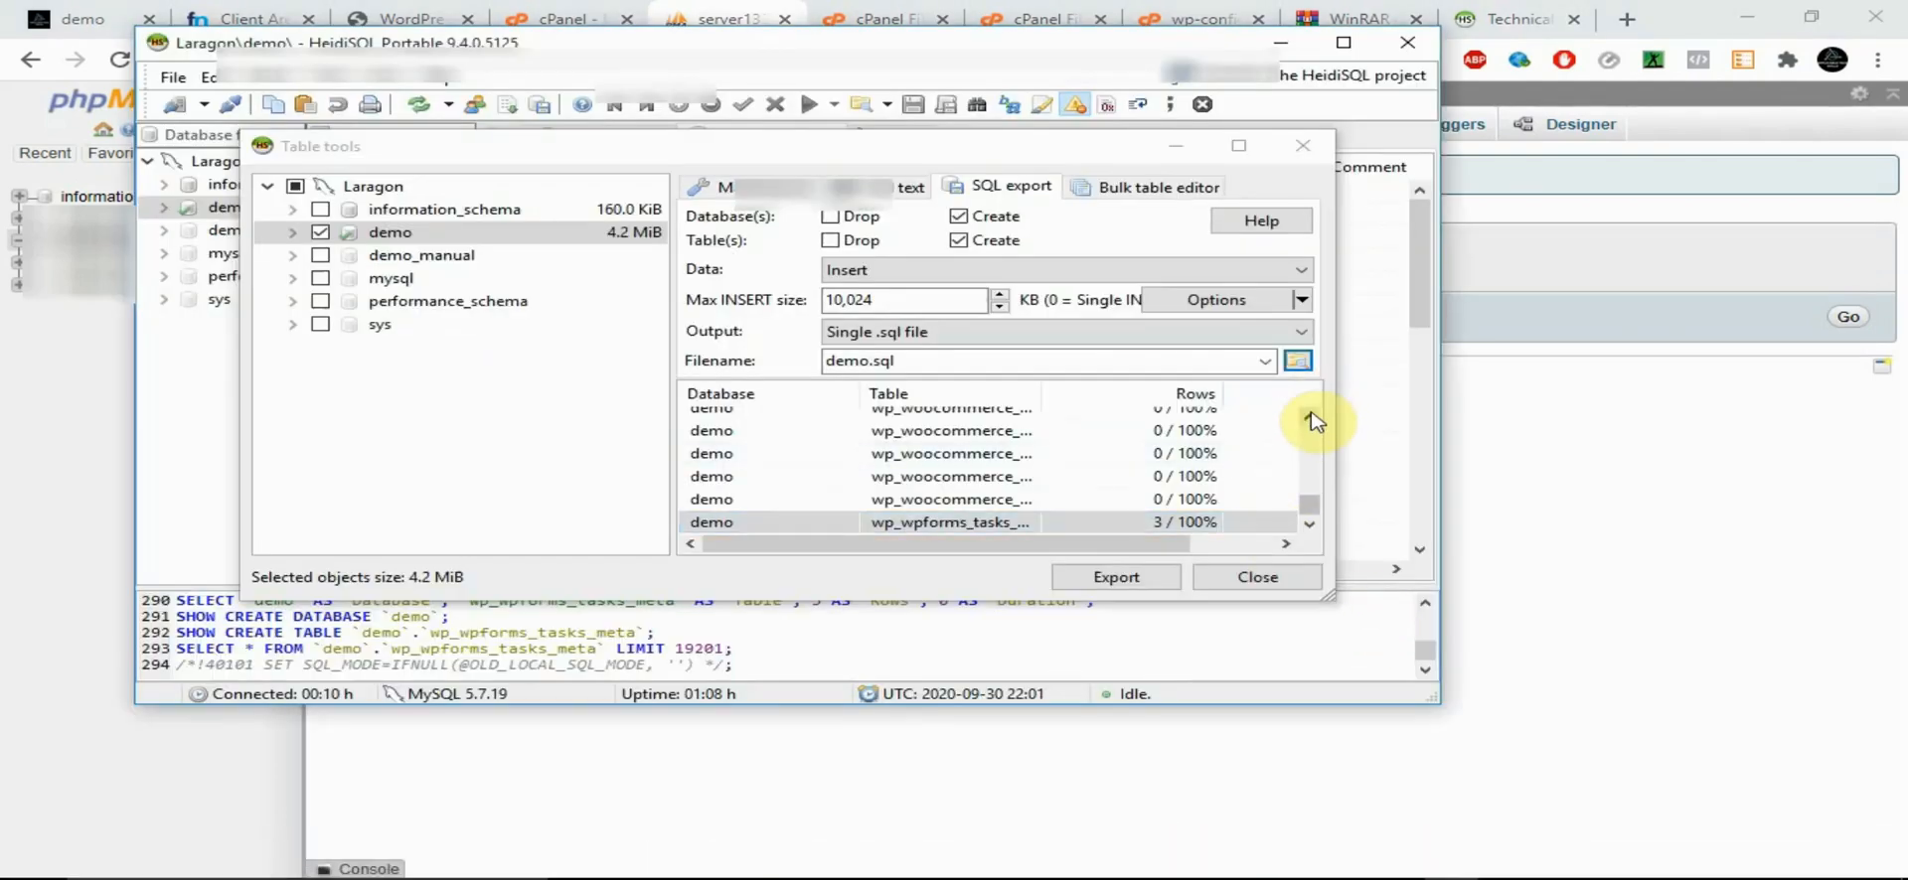
Step: Tick Drop for databases and tables and set Data to 'Delete + insert (truncate existing data)'
click(829, 215)
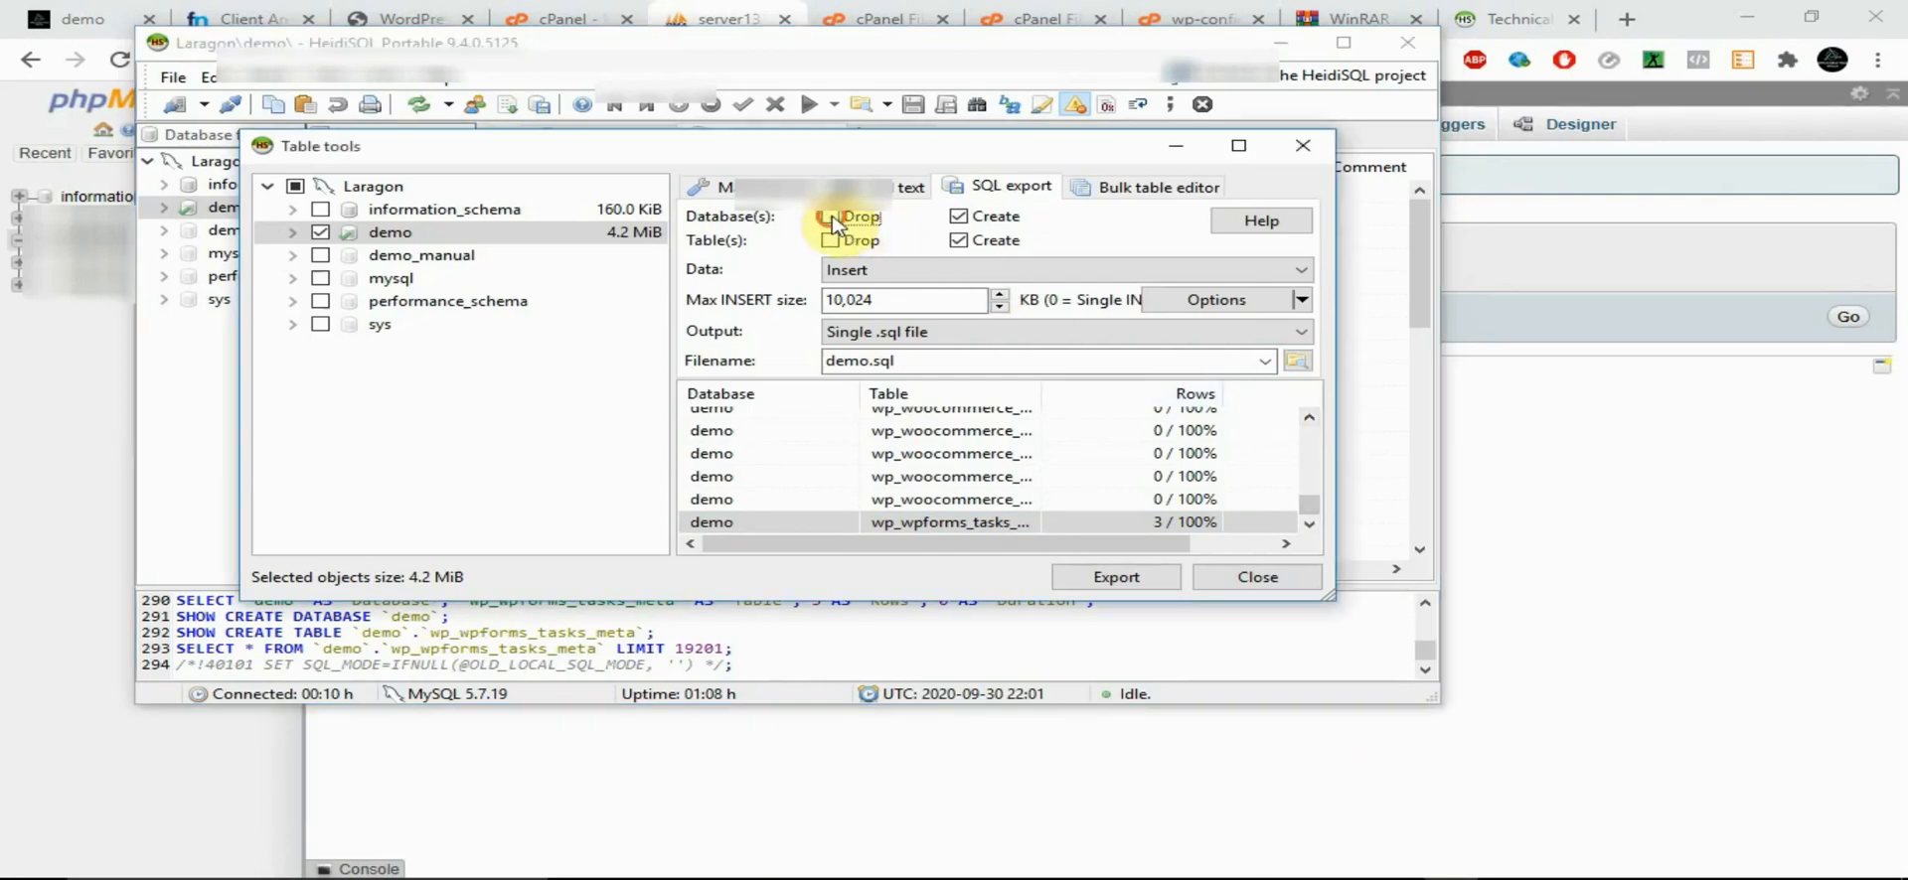
click(829, 239)
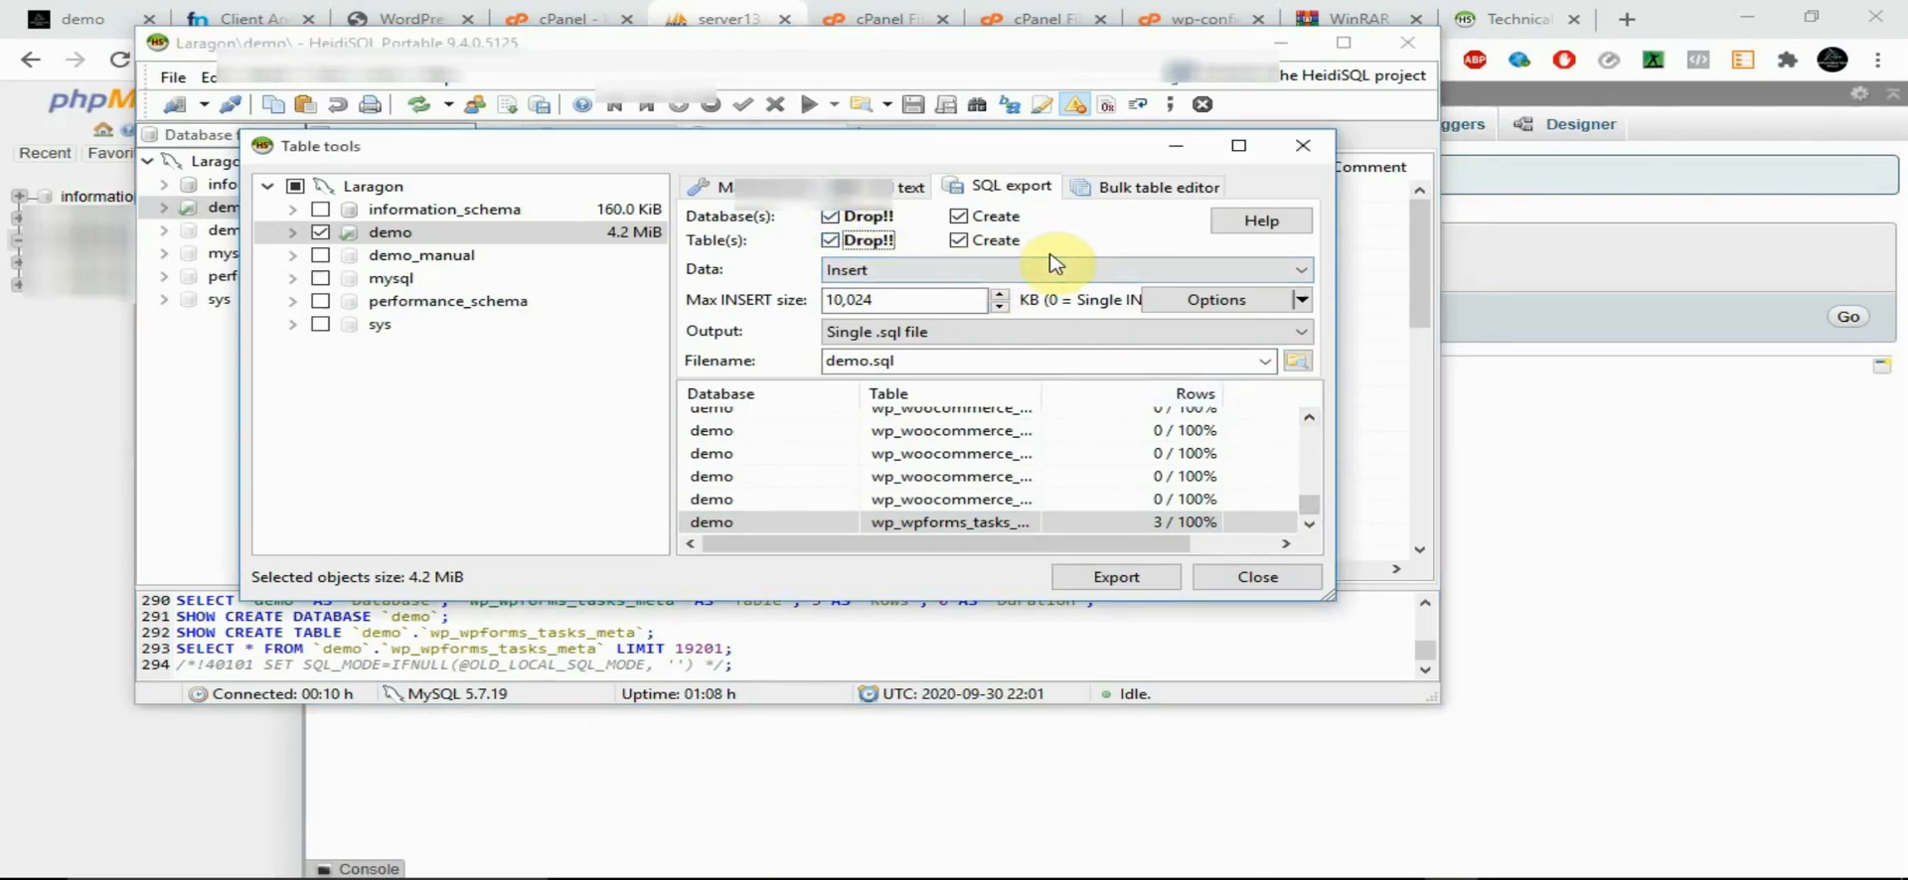
click(988, 269)
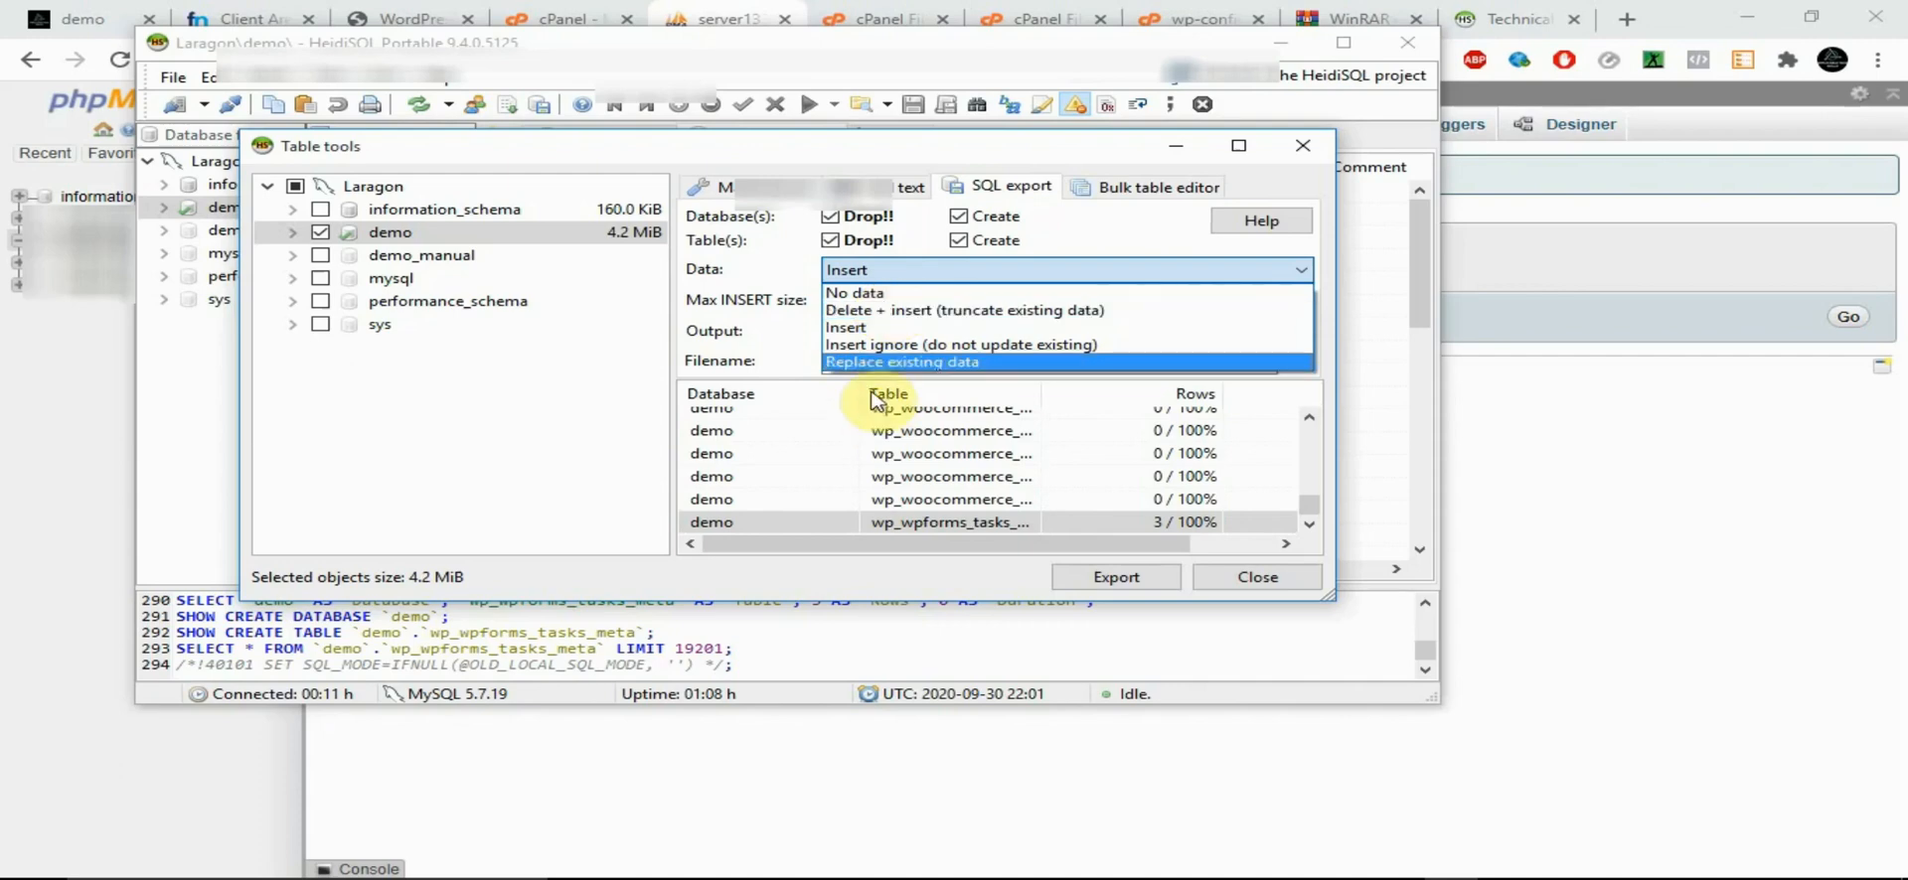
click(874, 311)
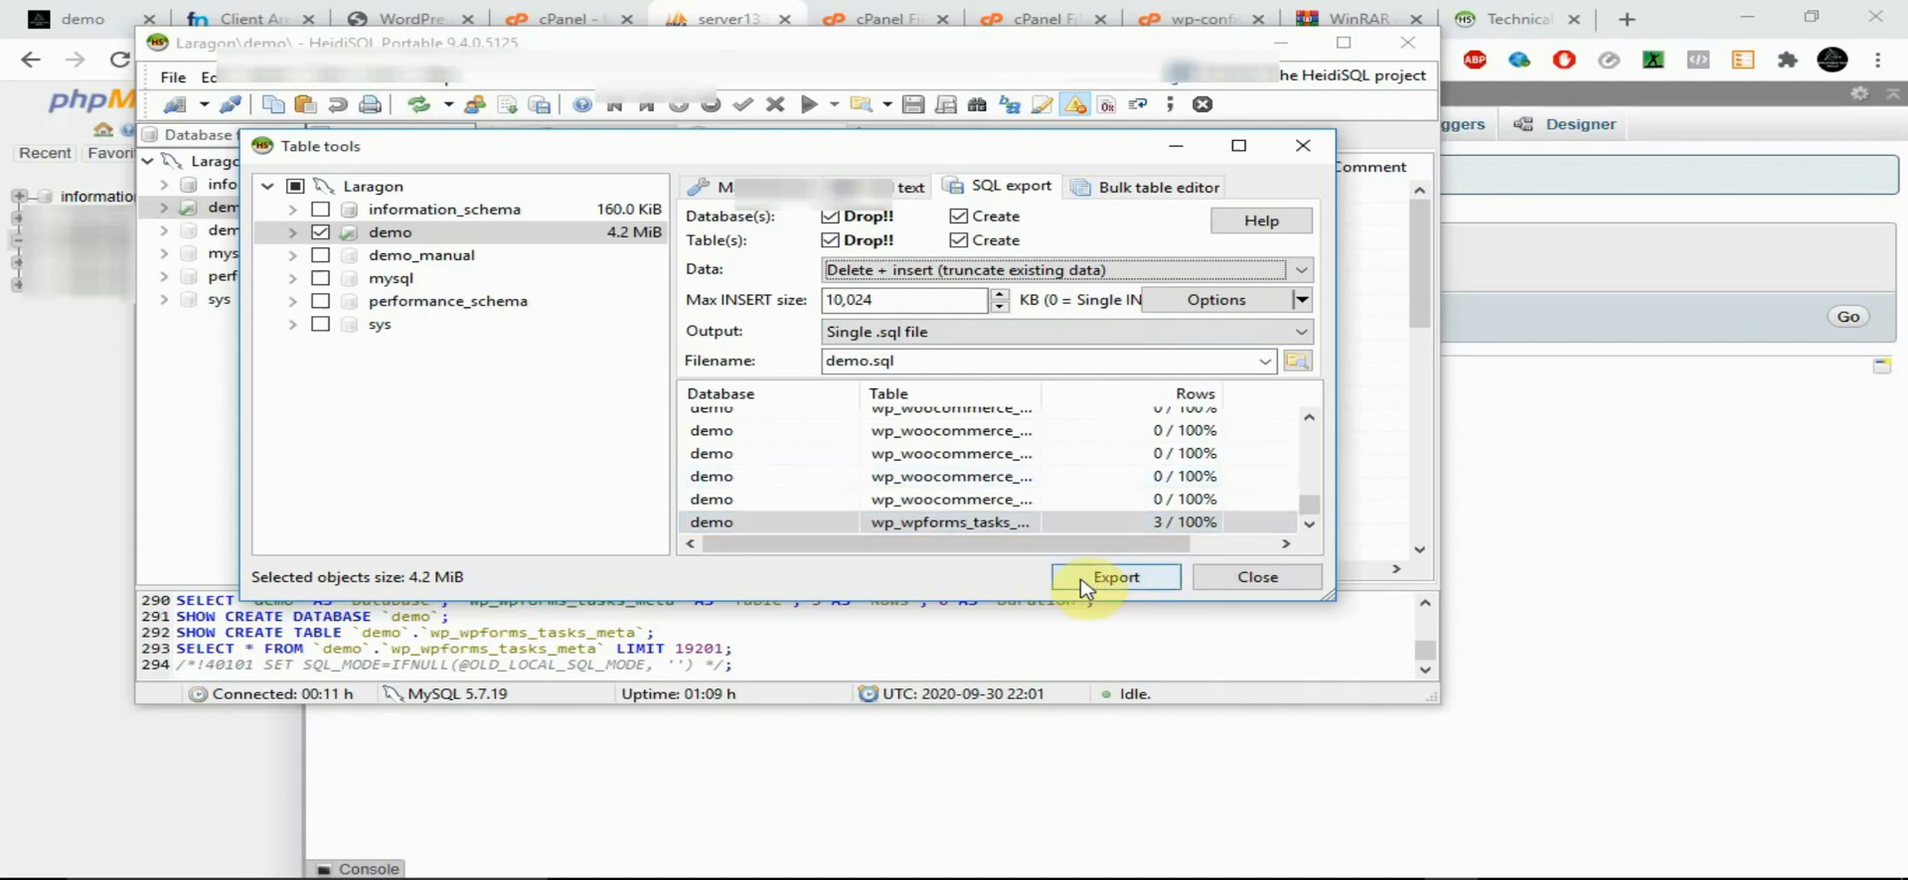
drag(840, 299, 822, 302)
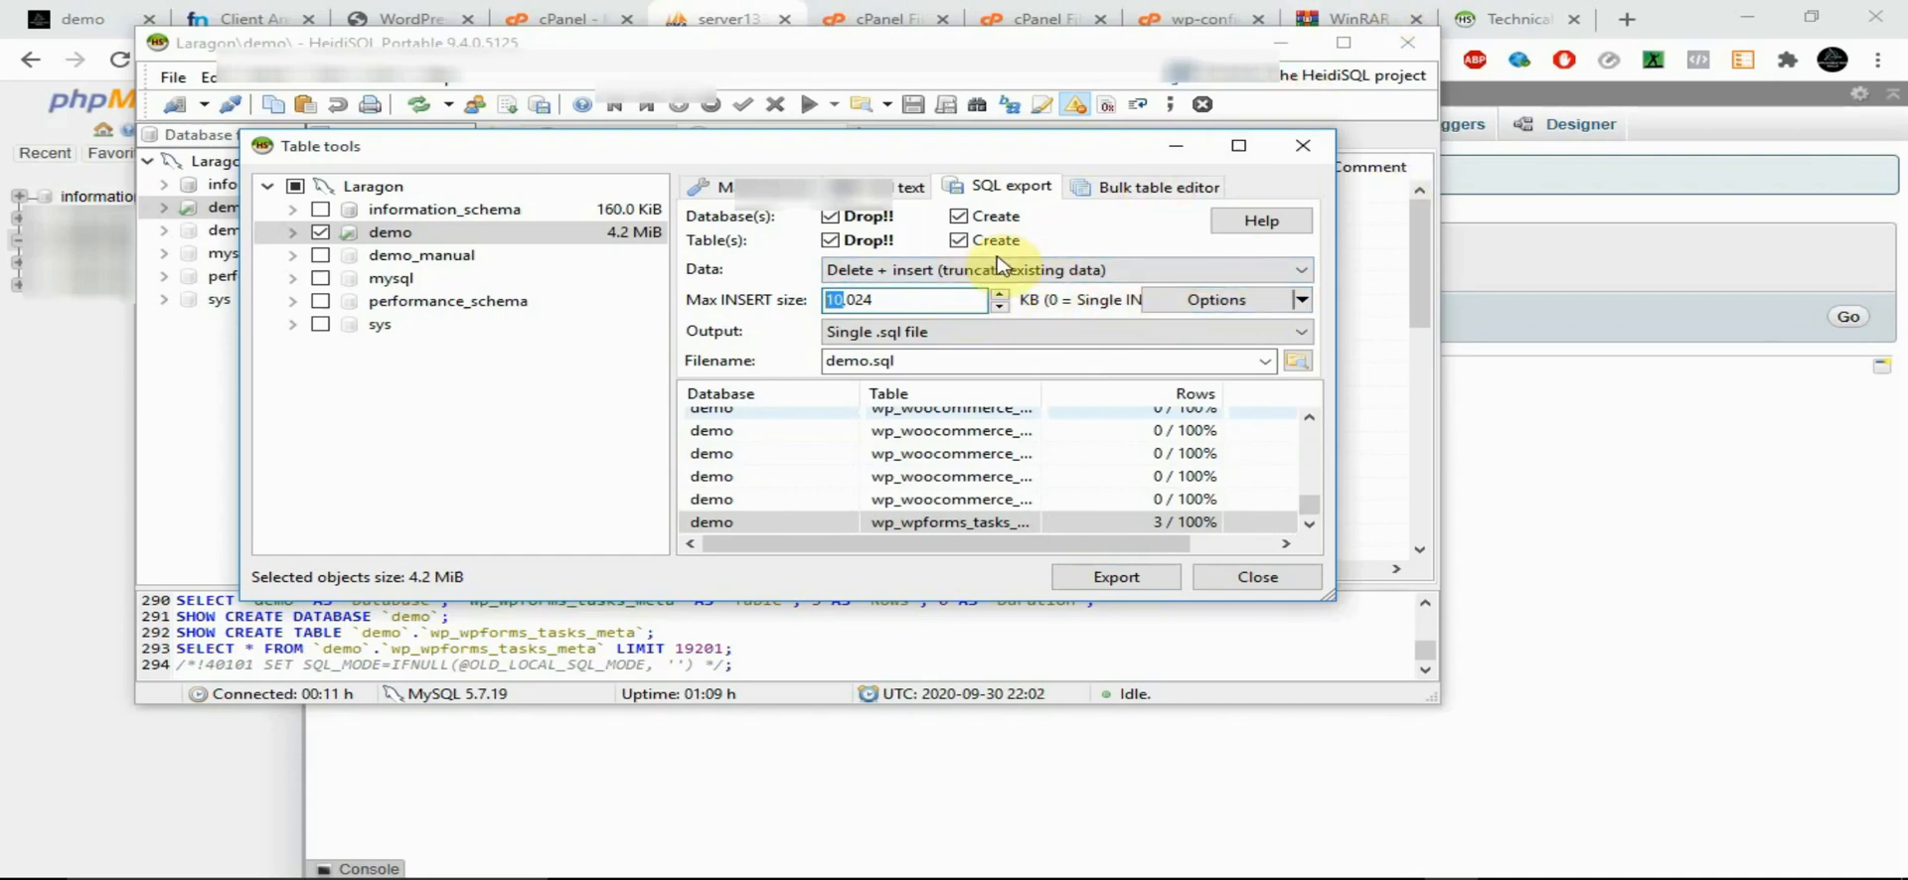
Step: Scroll the HeidiSQL help back up to the Table tools export illustration, then return to phpMyAdmin
click(1527, 13)
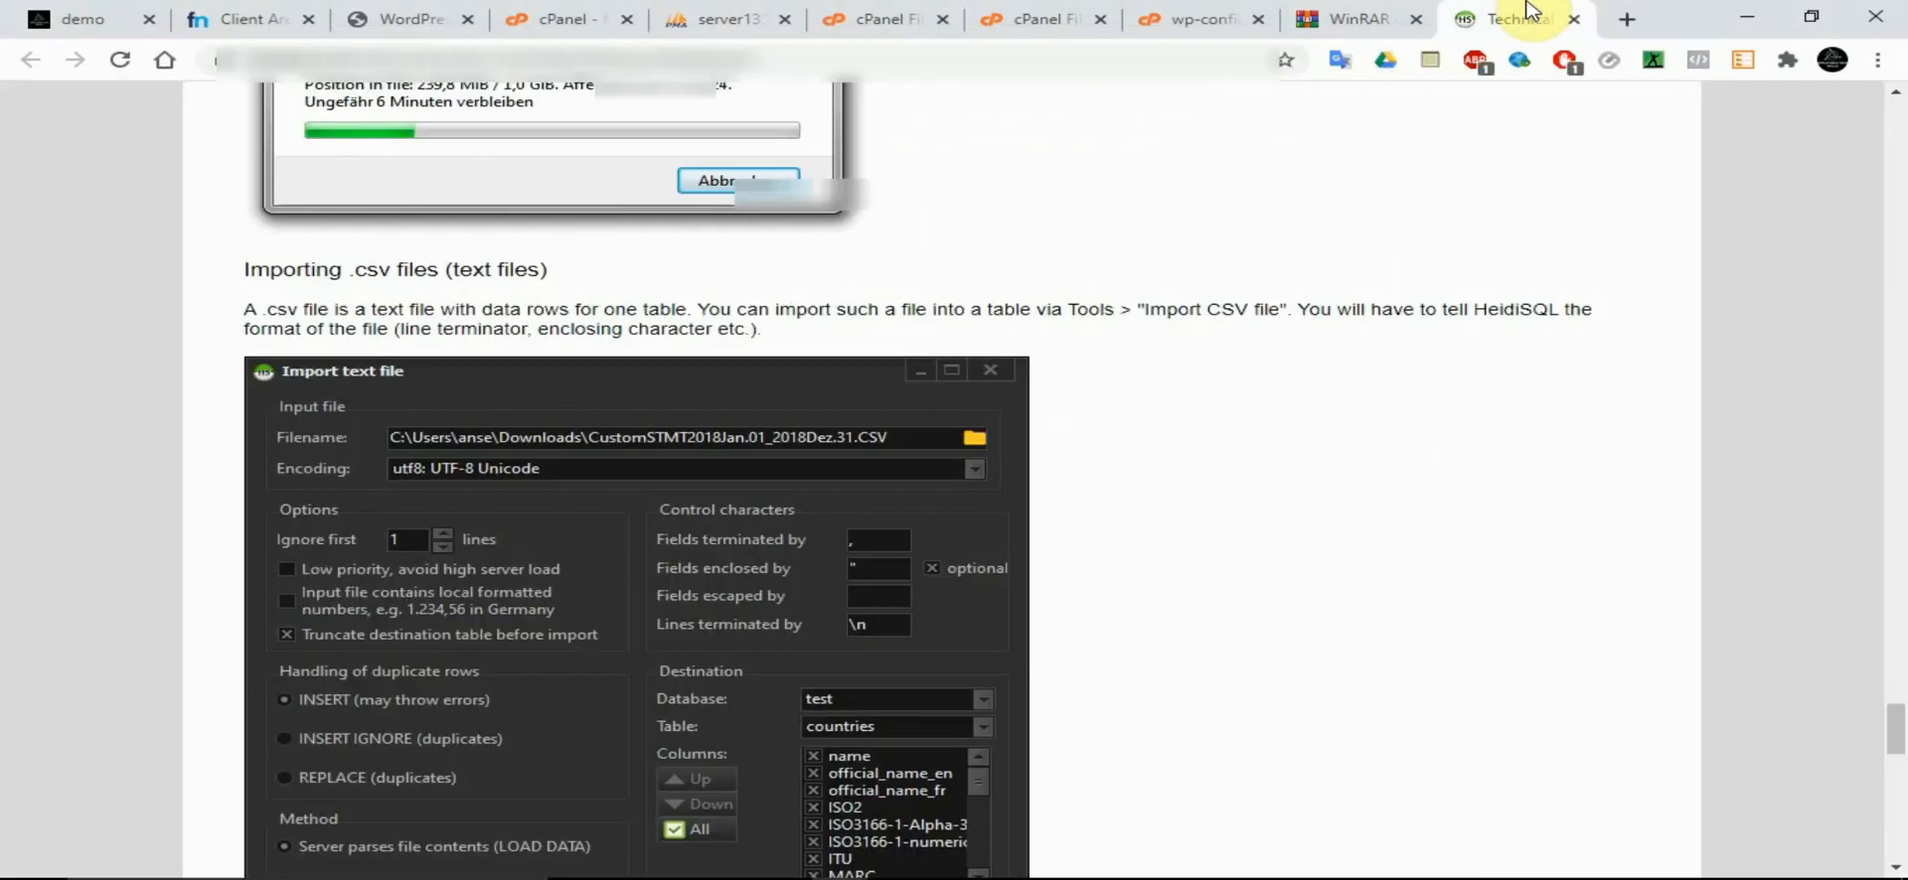
key(Up)
key(Up)
key(Up)
key(Up)
key(Up)
key(Up)
key(Up)
key(Up)
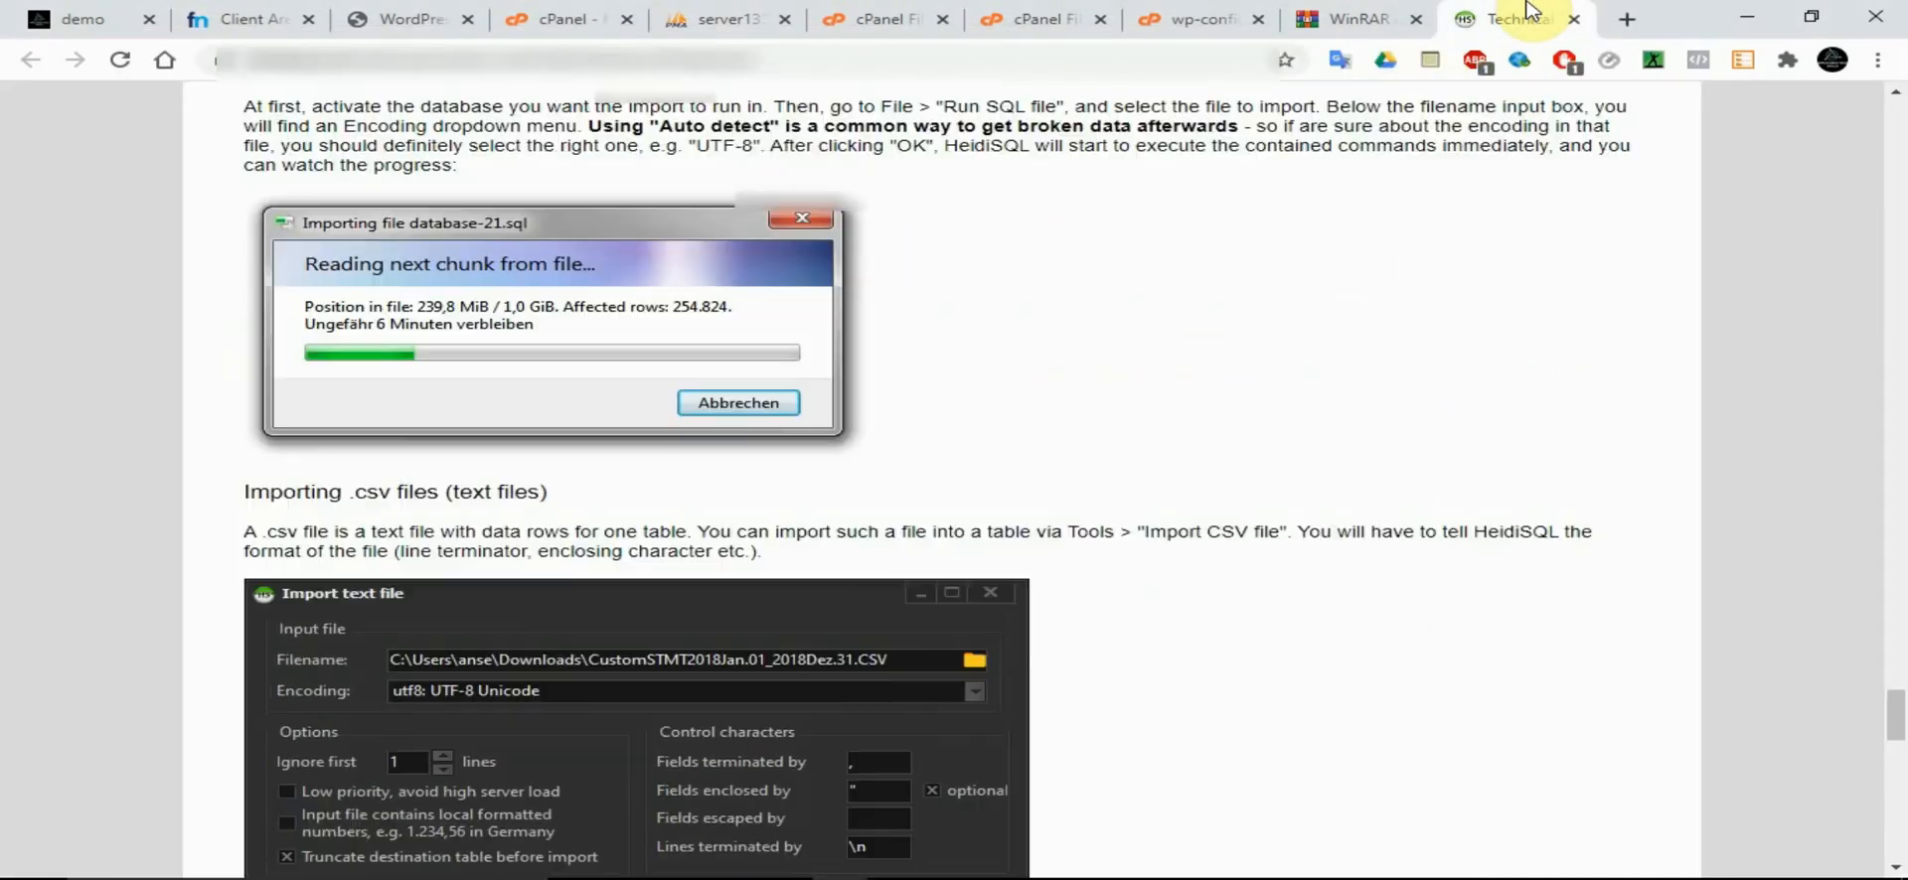
key(Up)
key(Up)
key(Up)
key(Up)
key(Up)
key(Up)
key(Up)
key(Up)
key(Up)
key(Up)
key(Up)
key(Up)
key(Up)
key(Up)
key(Up)
key(Up)
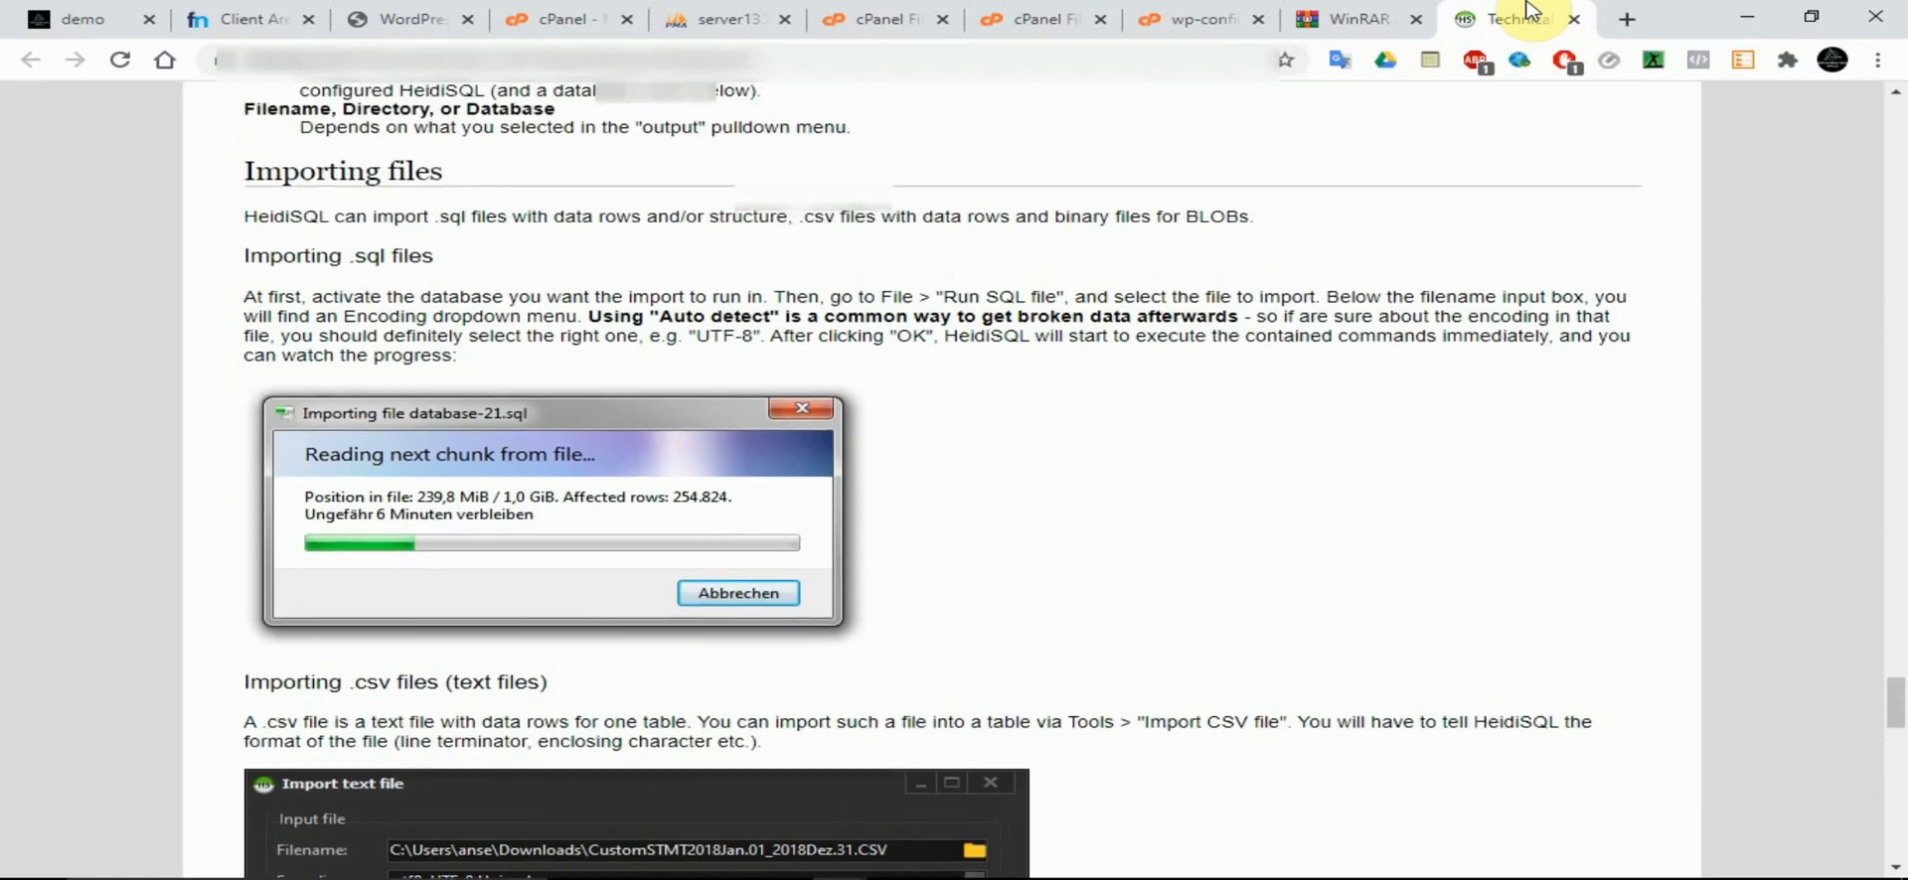
key(Up)
key(Up)
key(Up)
key(Up)
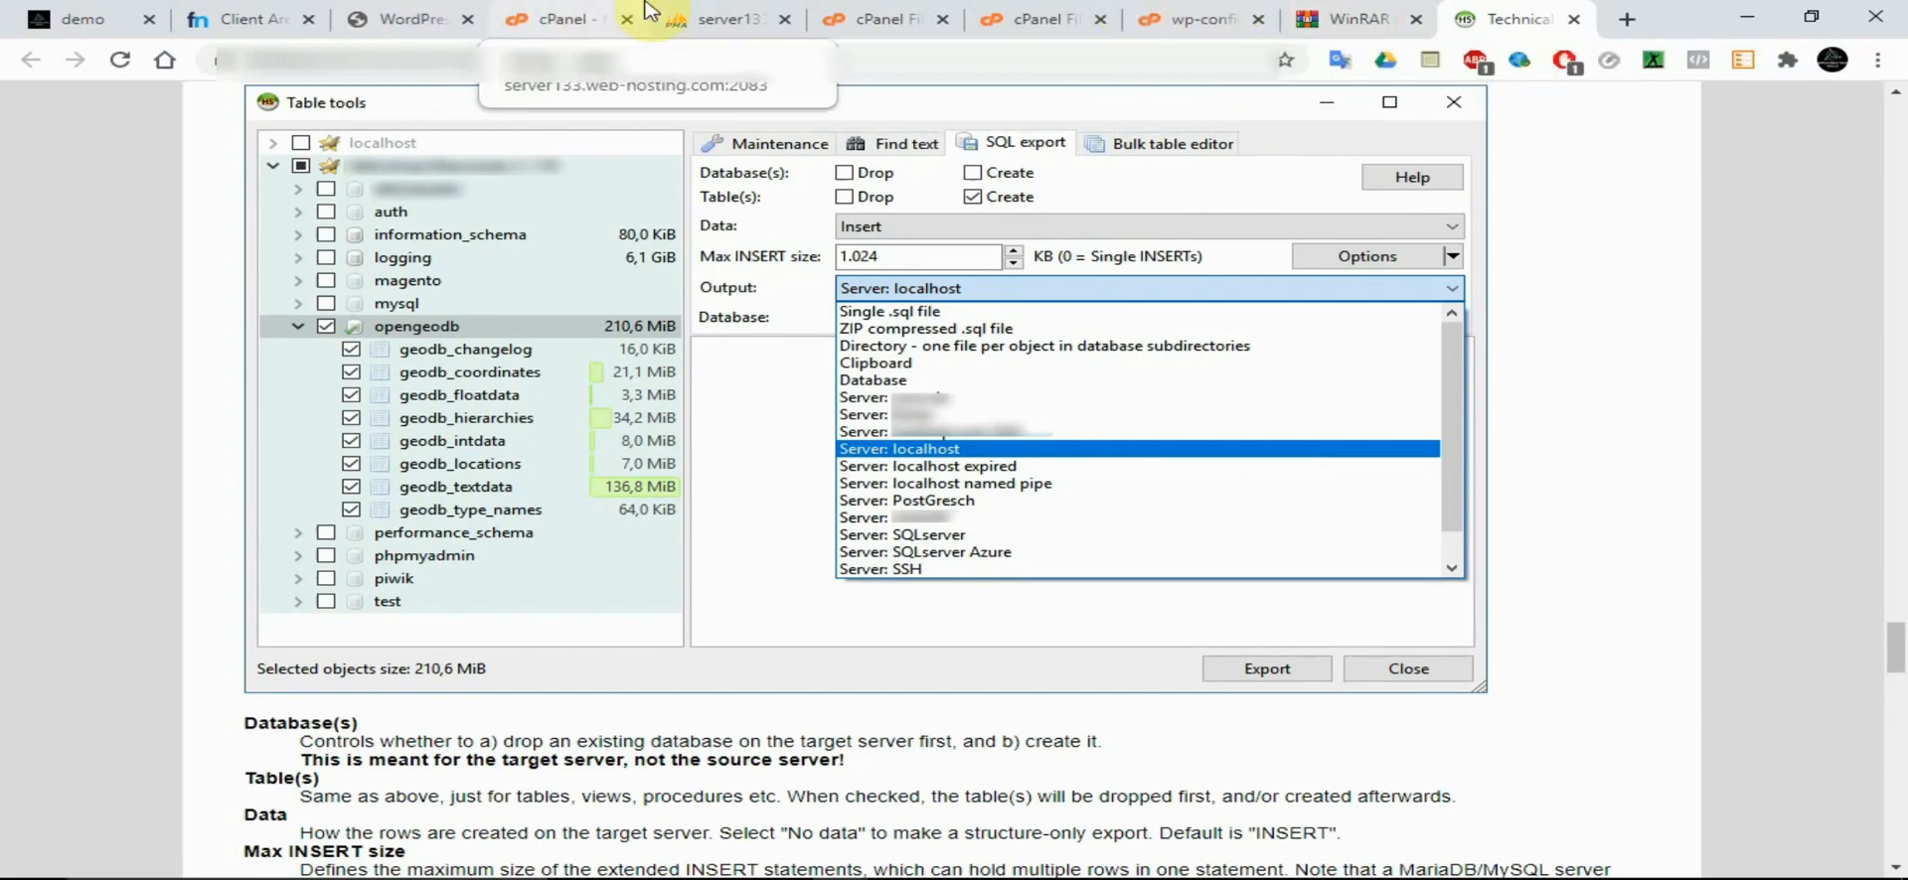
click(681, 14)
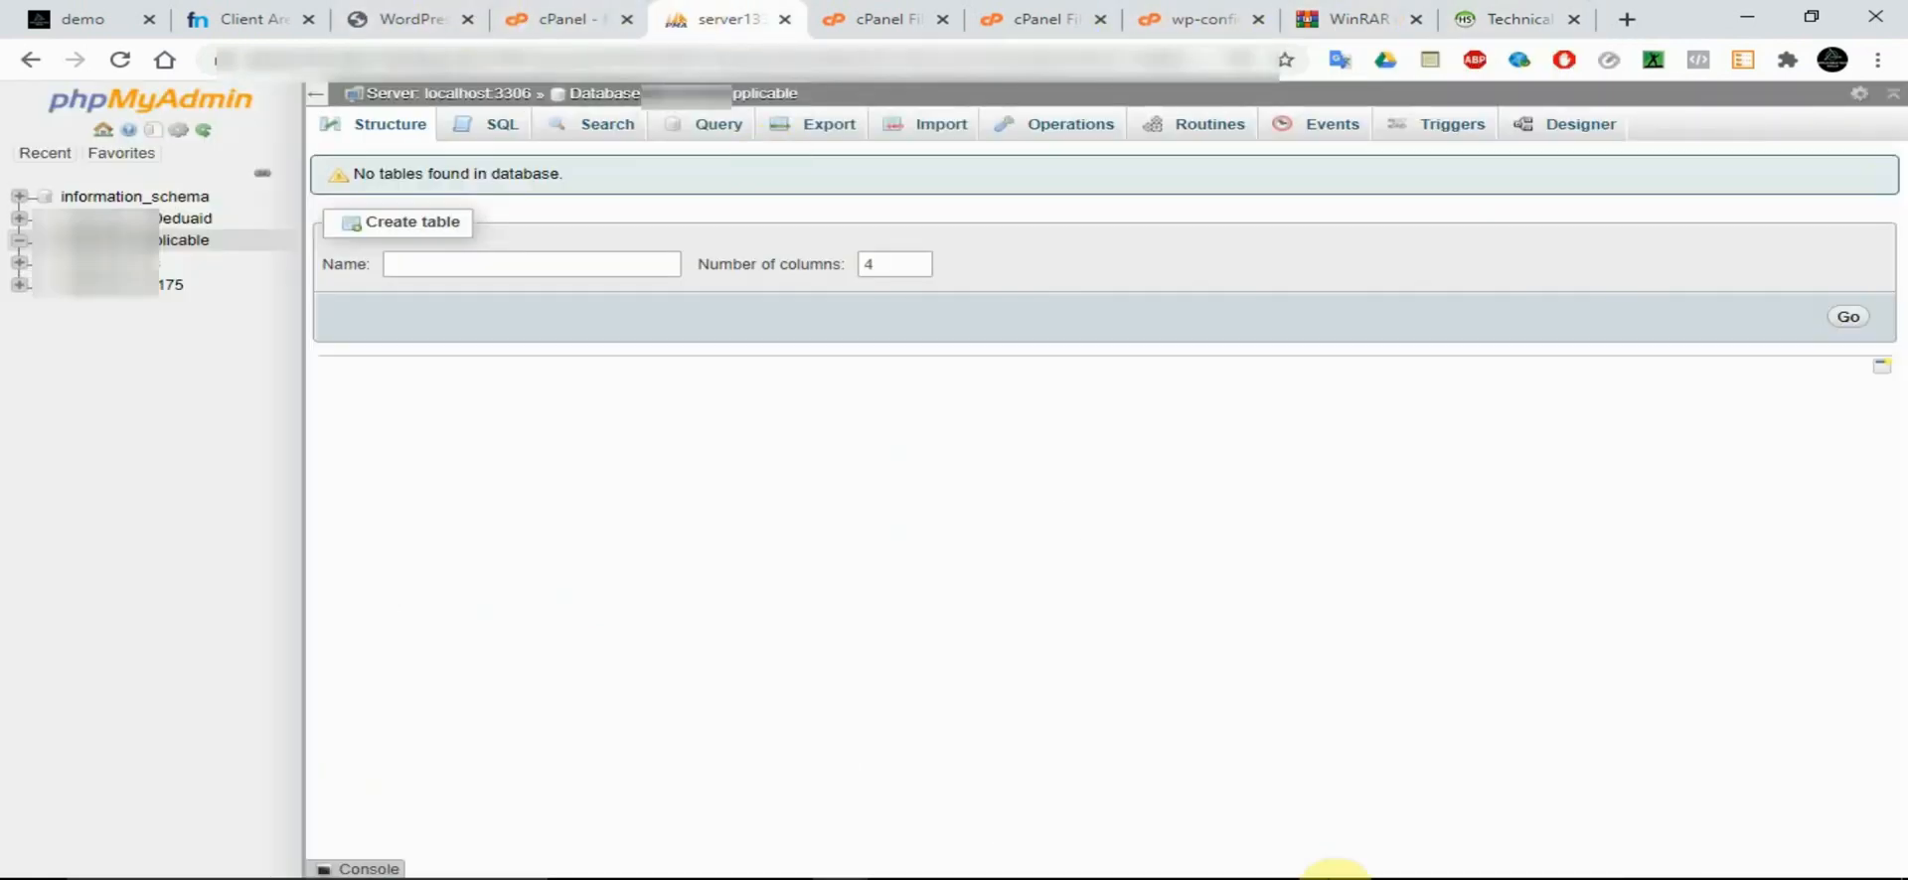
click(1503, 858)
Step: Untick Database Drop, Database Create and Table Drop, keep Table Create, and export to demo.sql
click(1450, 858)
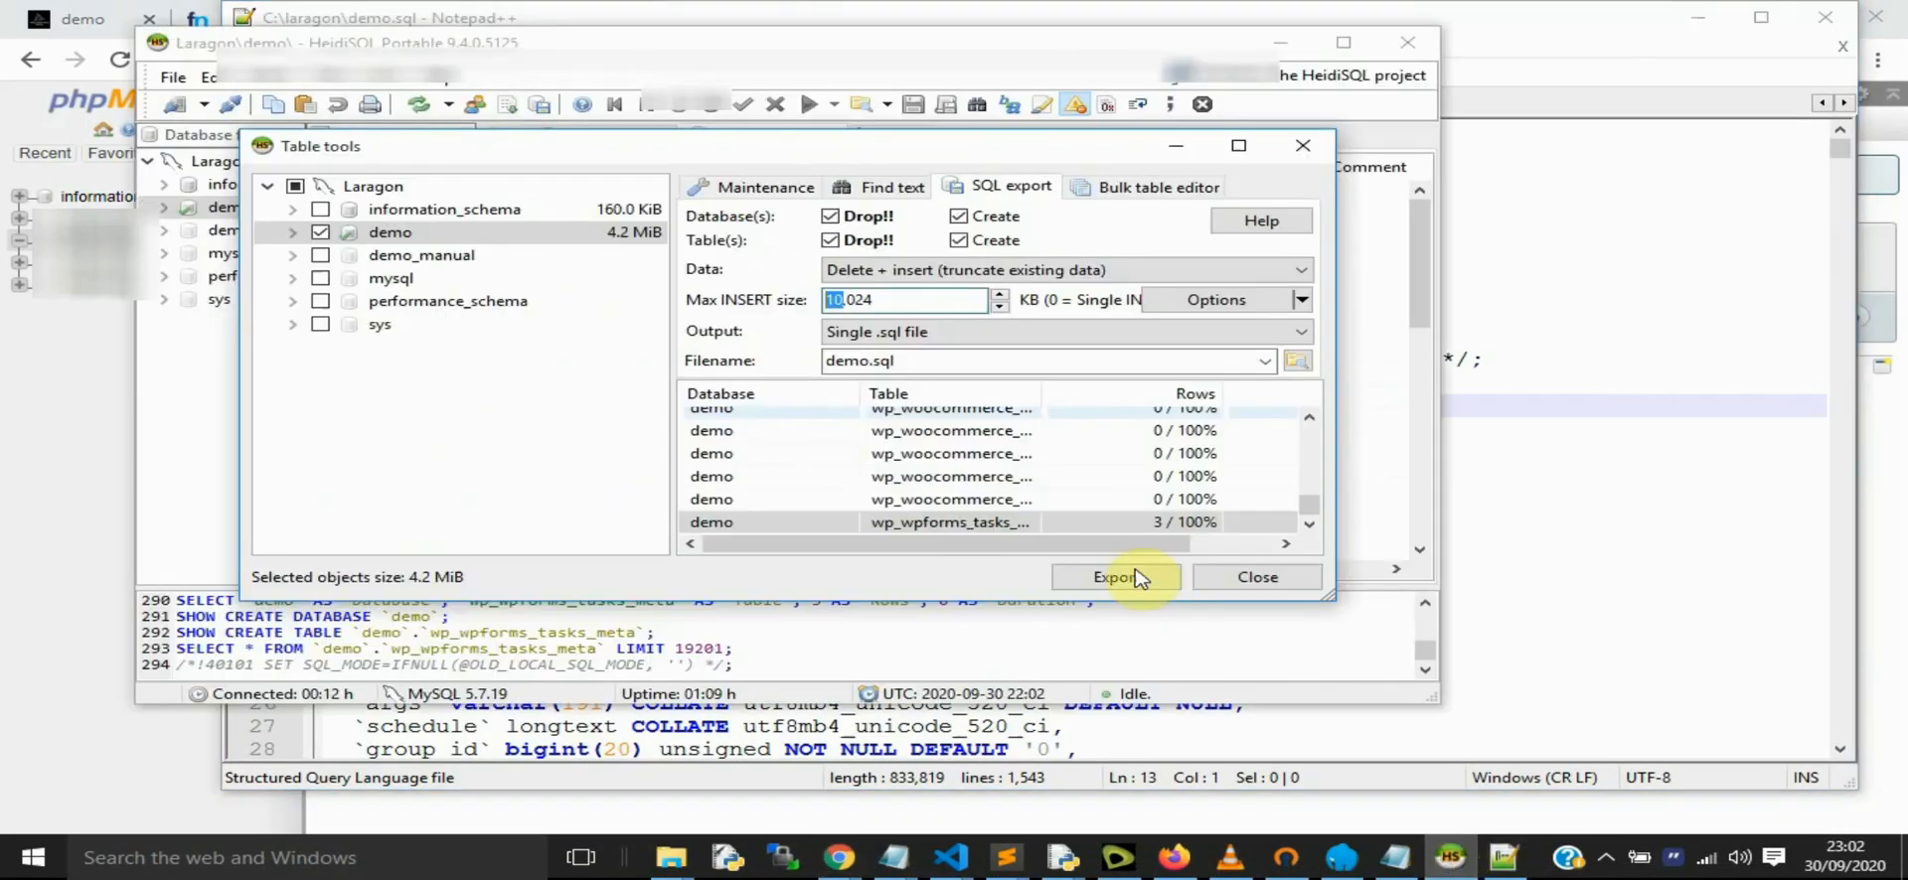
click(831, 217)
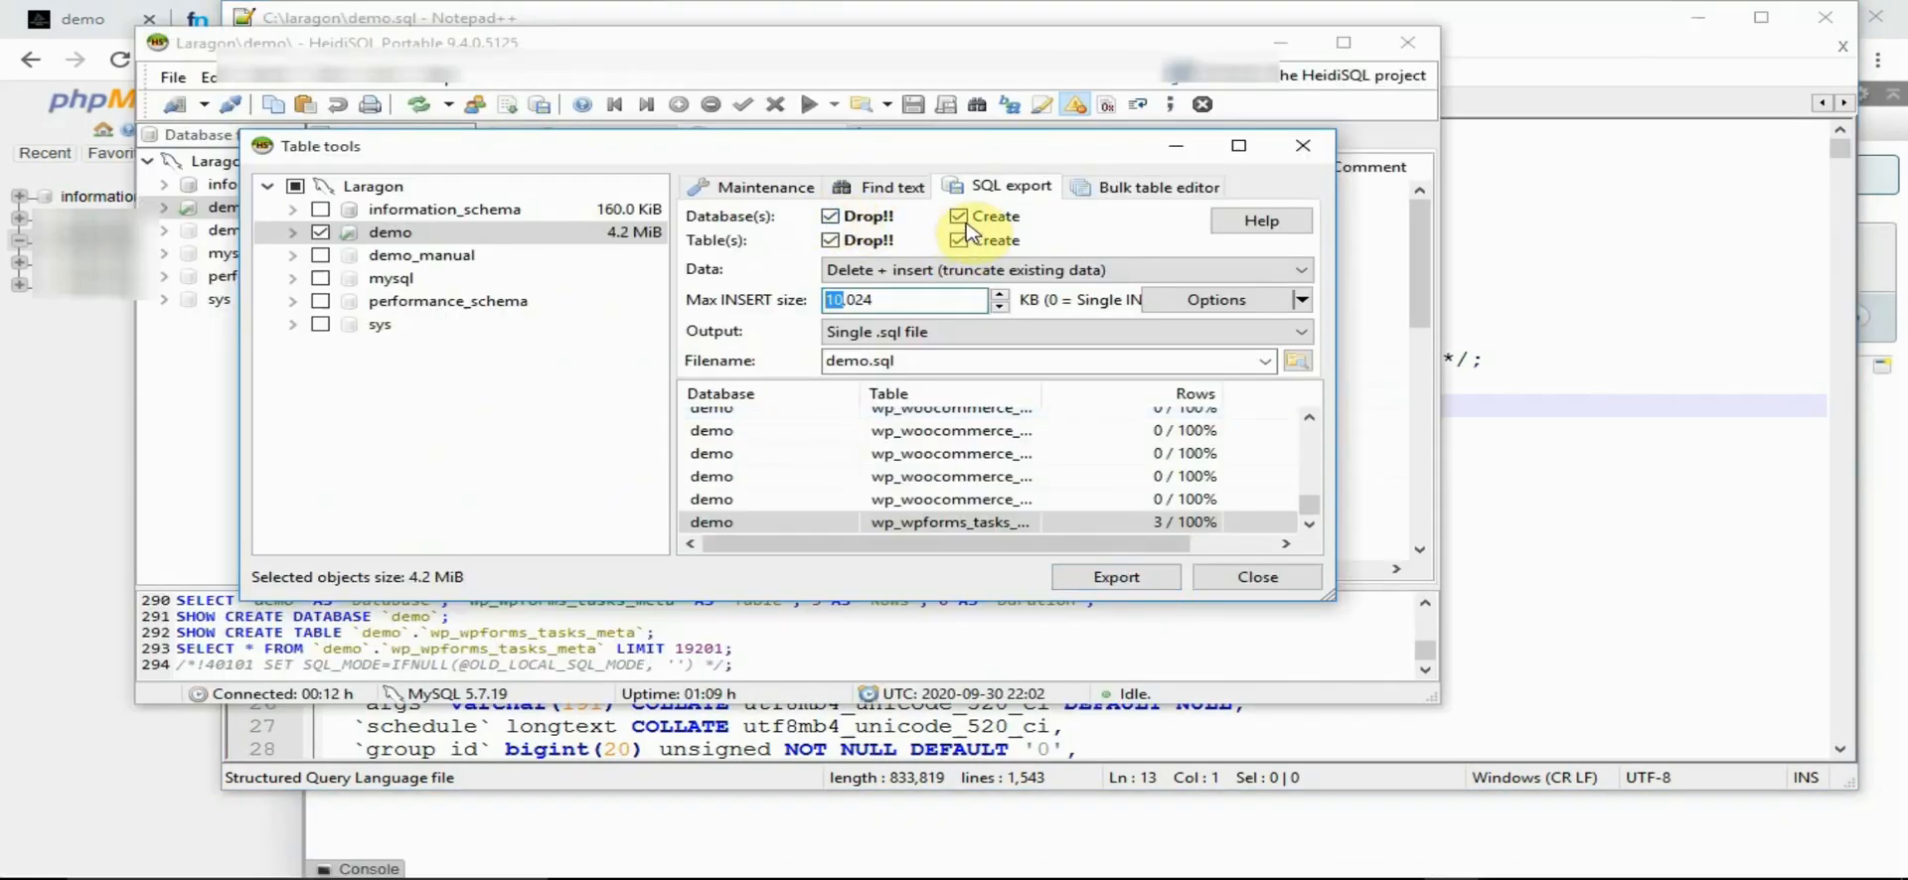
click(957, 217)
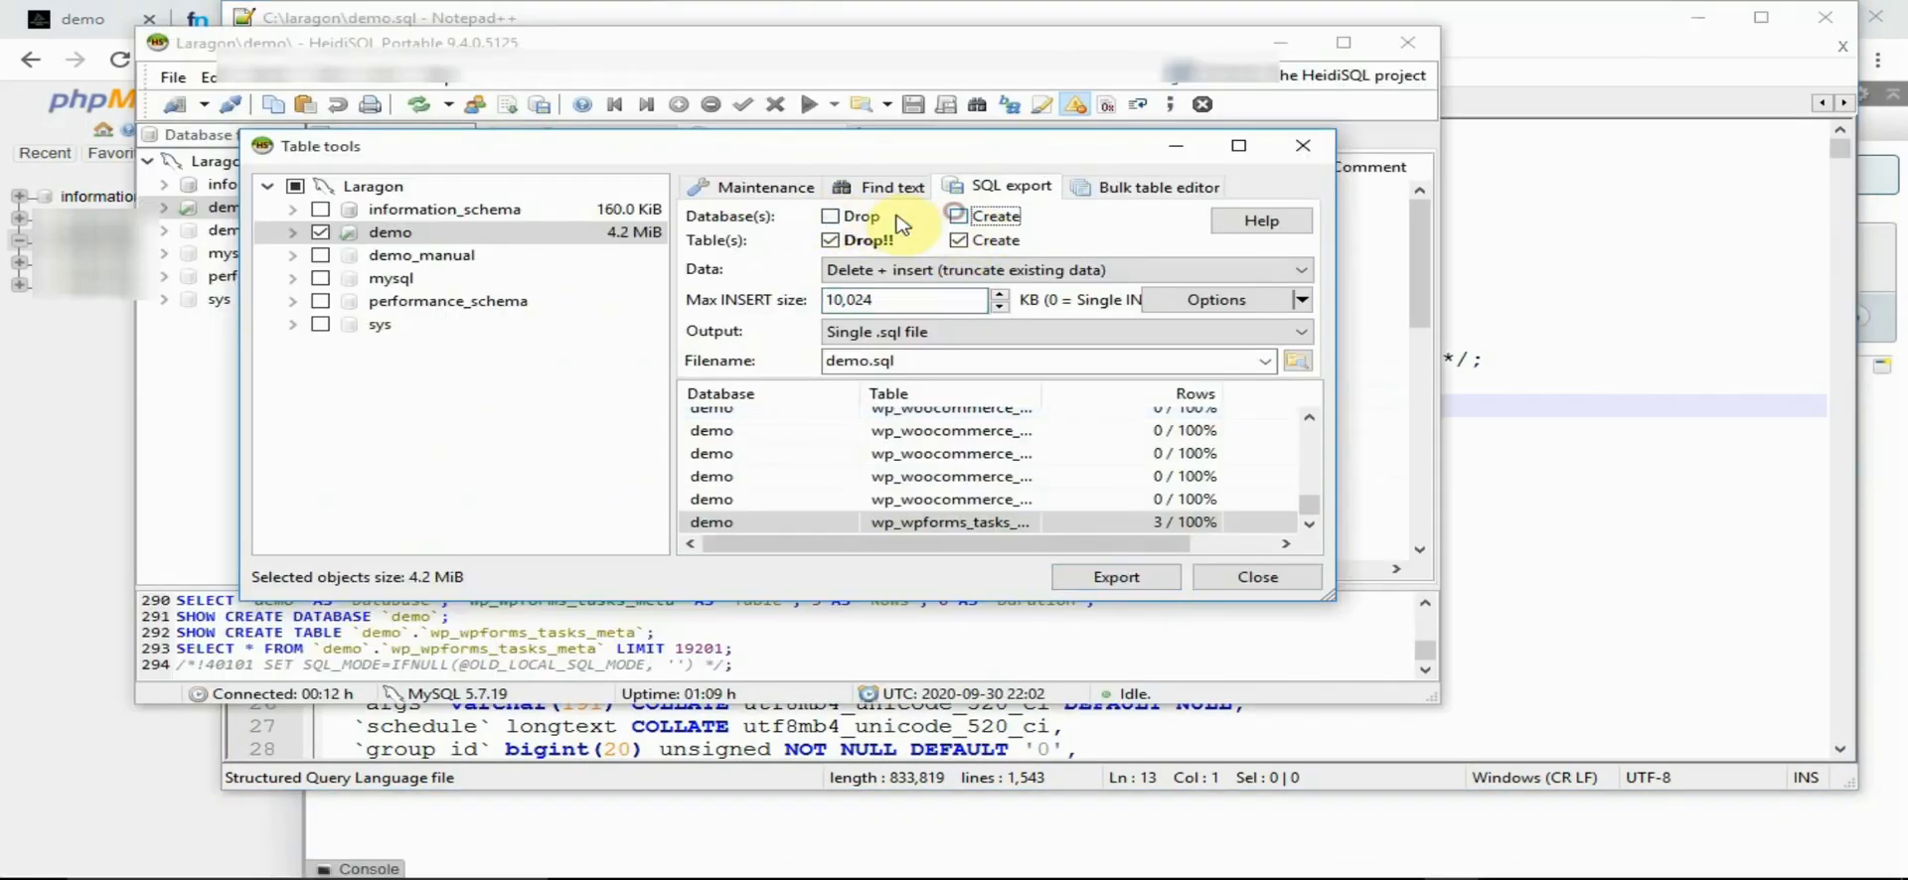
click(831, 240)
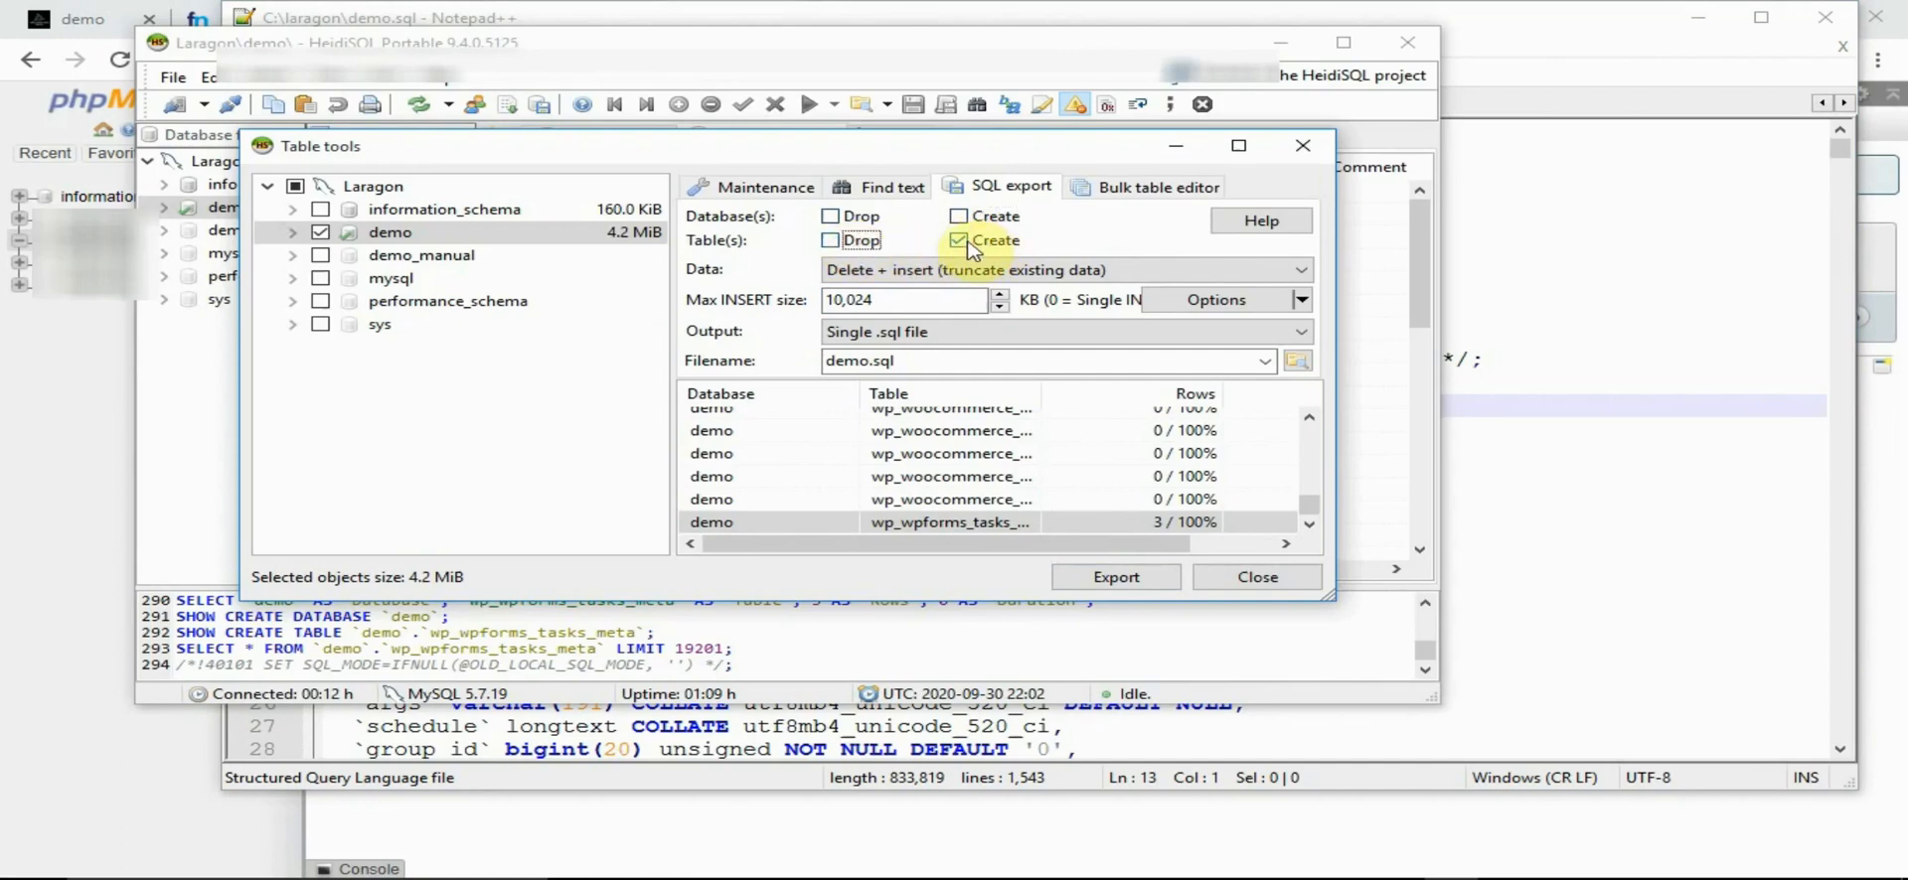
click(1110, 579)
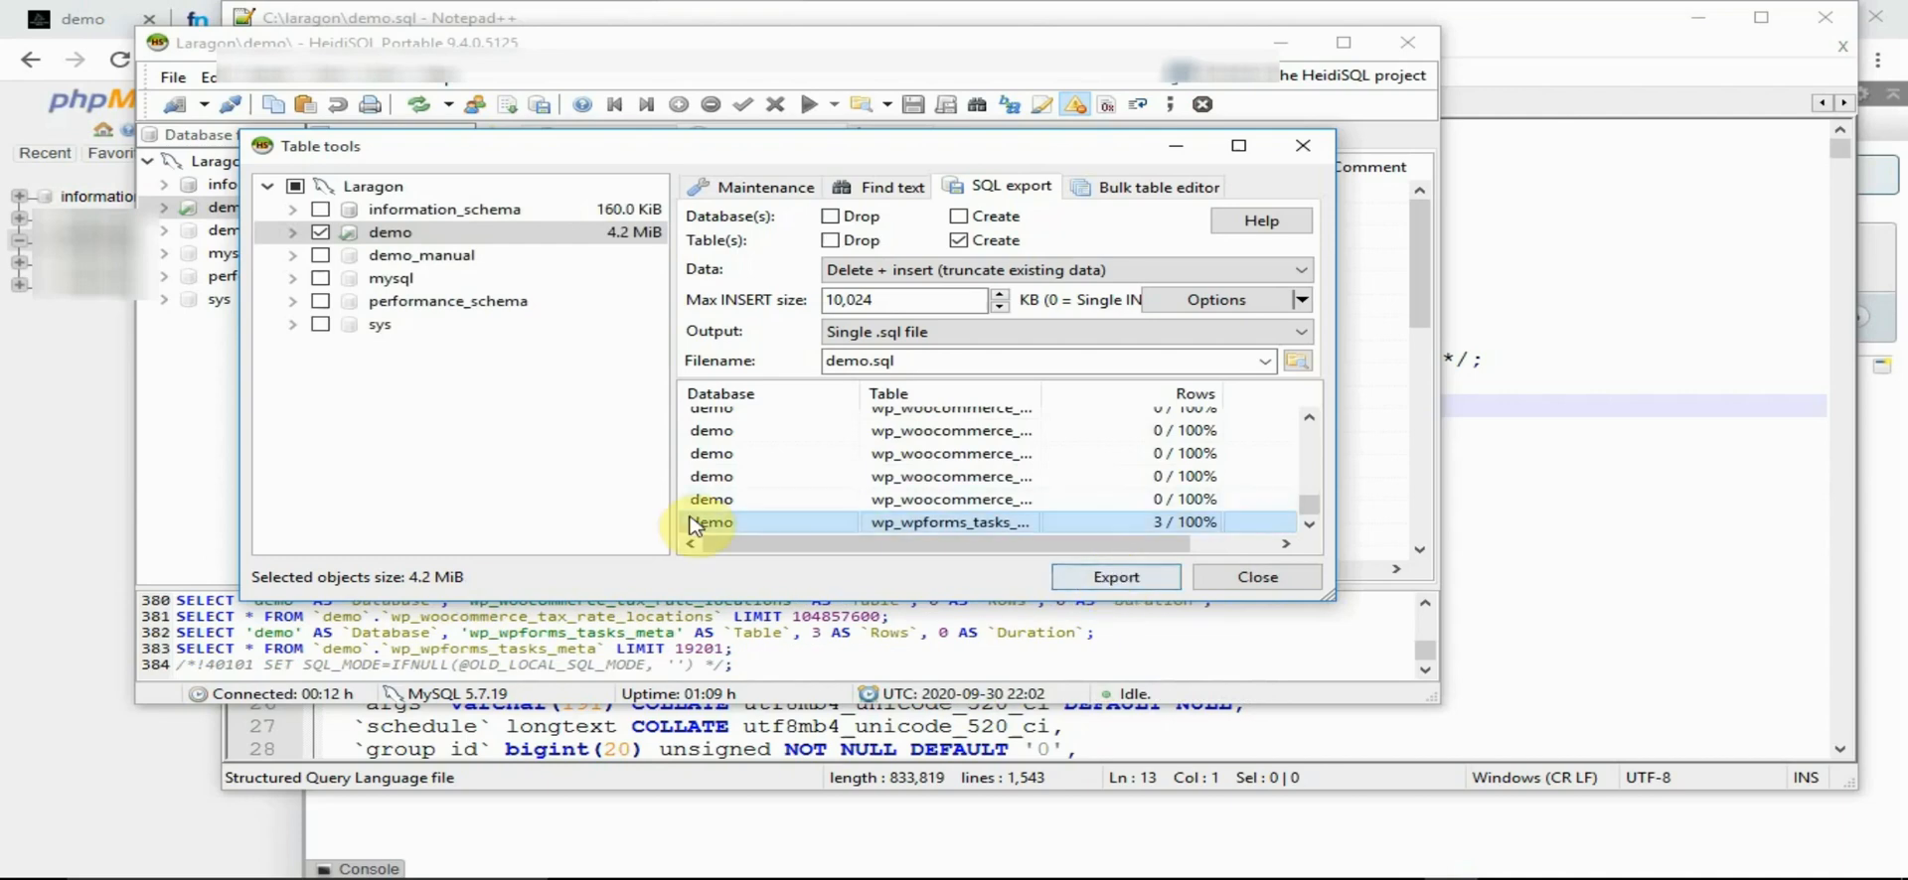
click(670, 857)
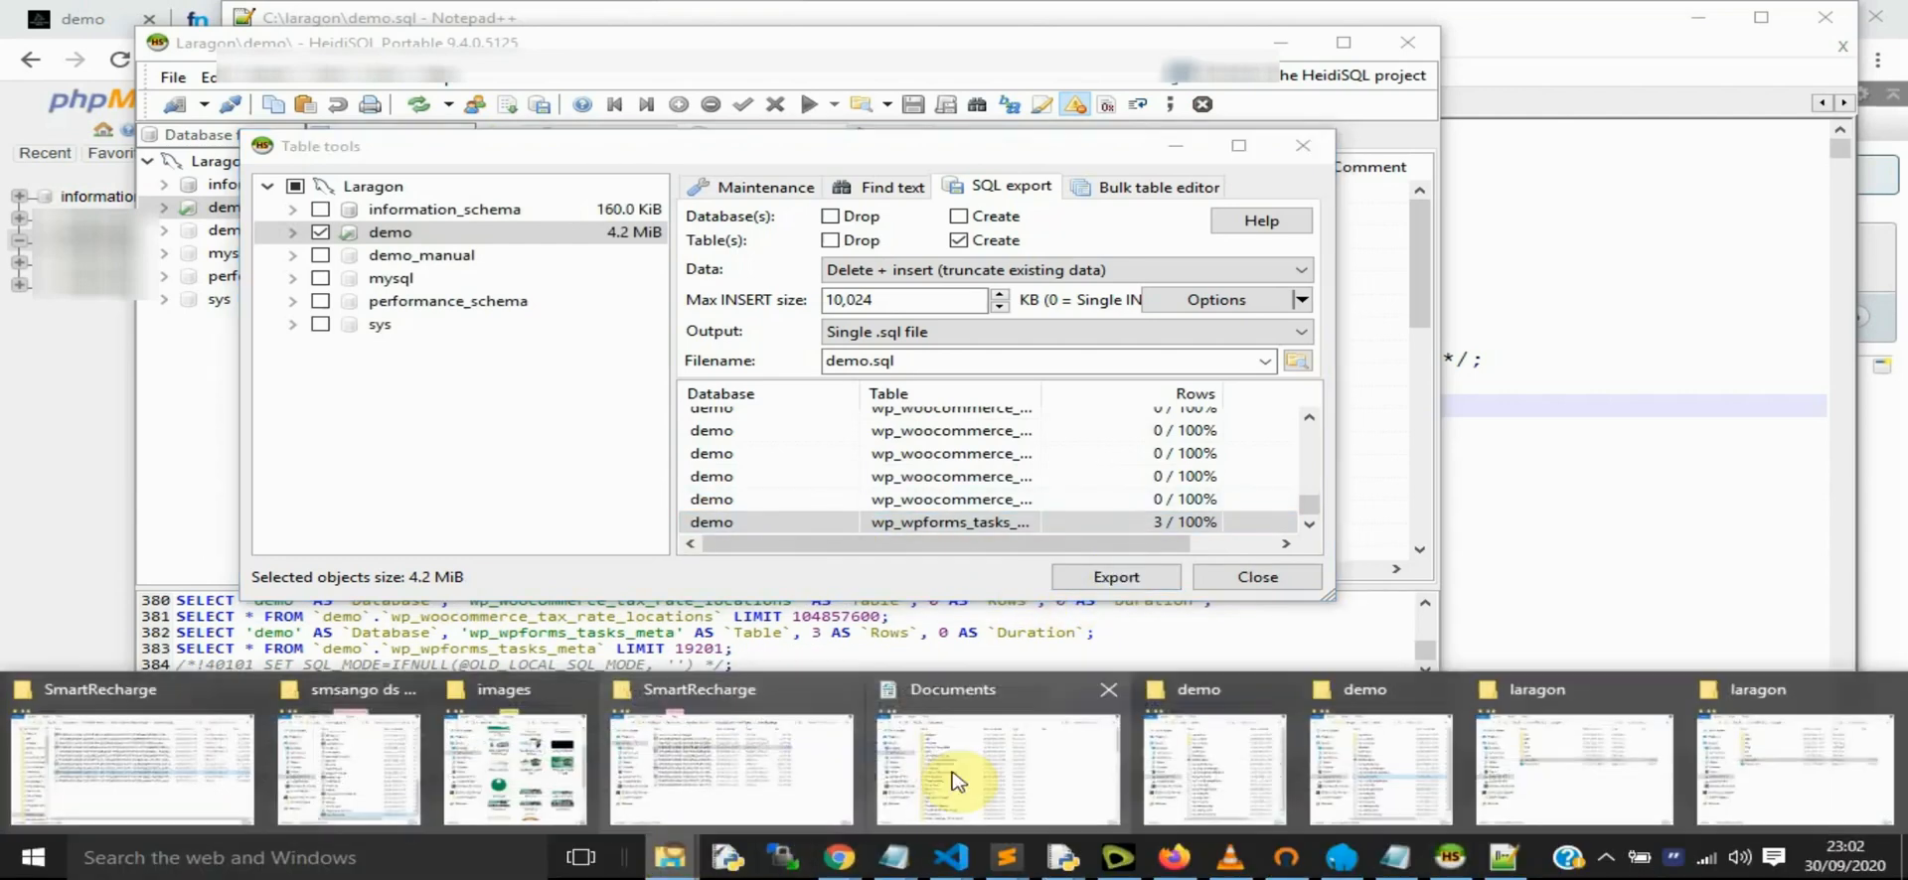
click(1818, 775)
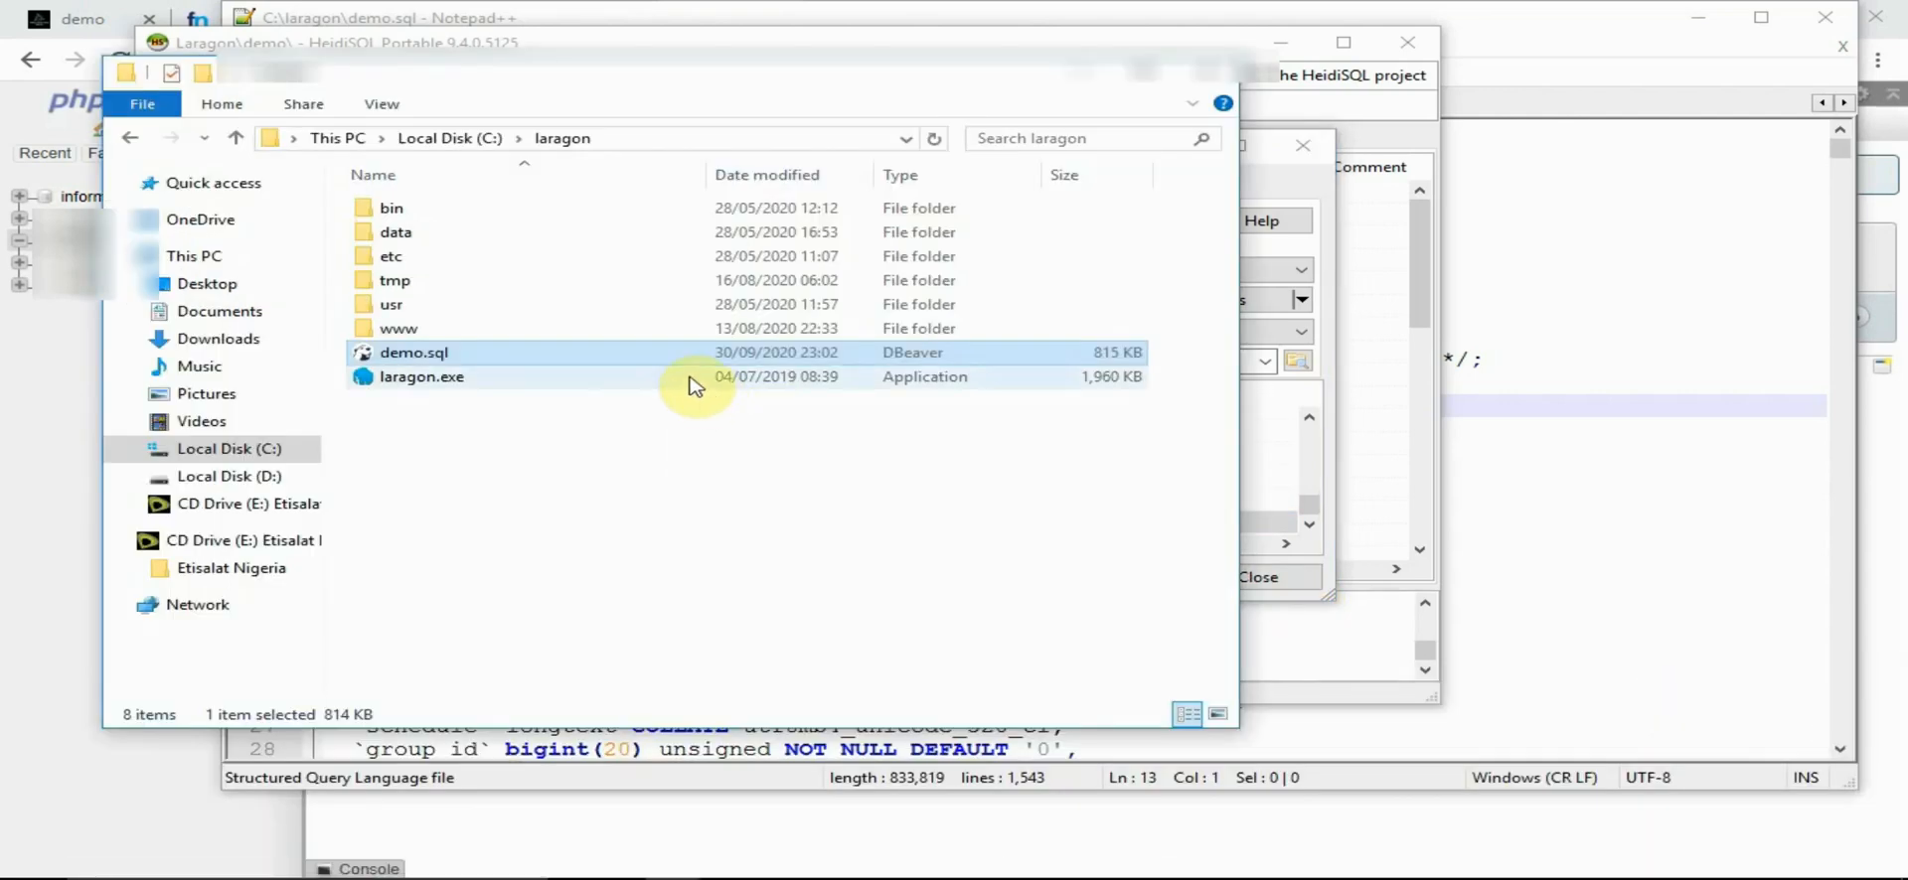
Step: Refresh the laragon folder and reload the new demo.sql export in Notepad++
right_click(641, 356)
click(939, 138)
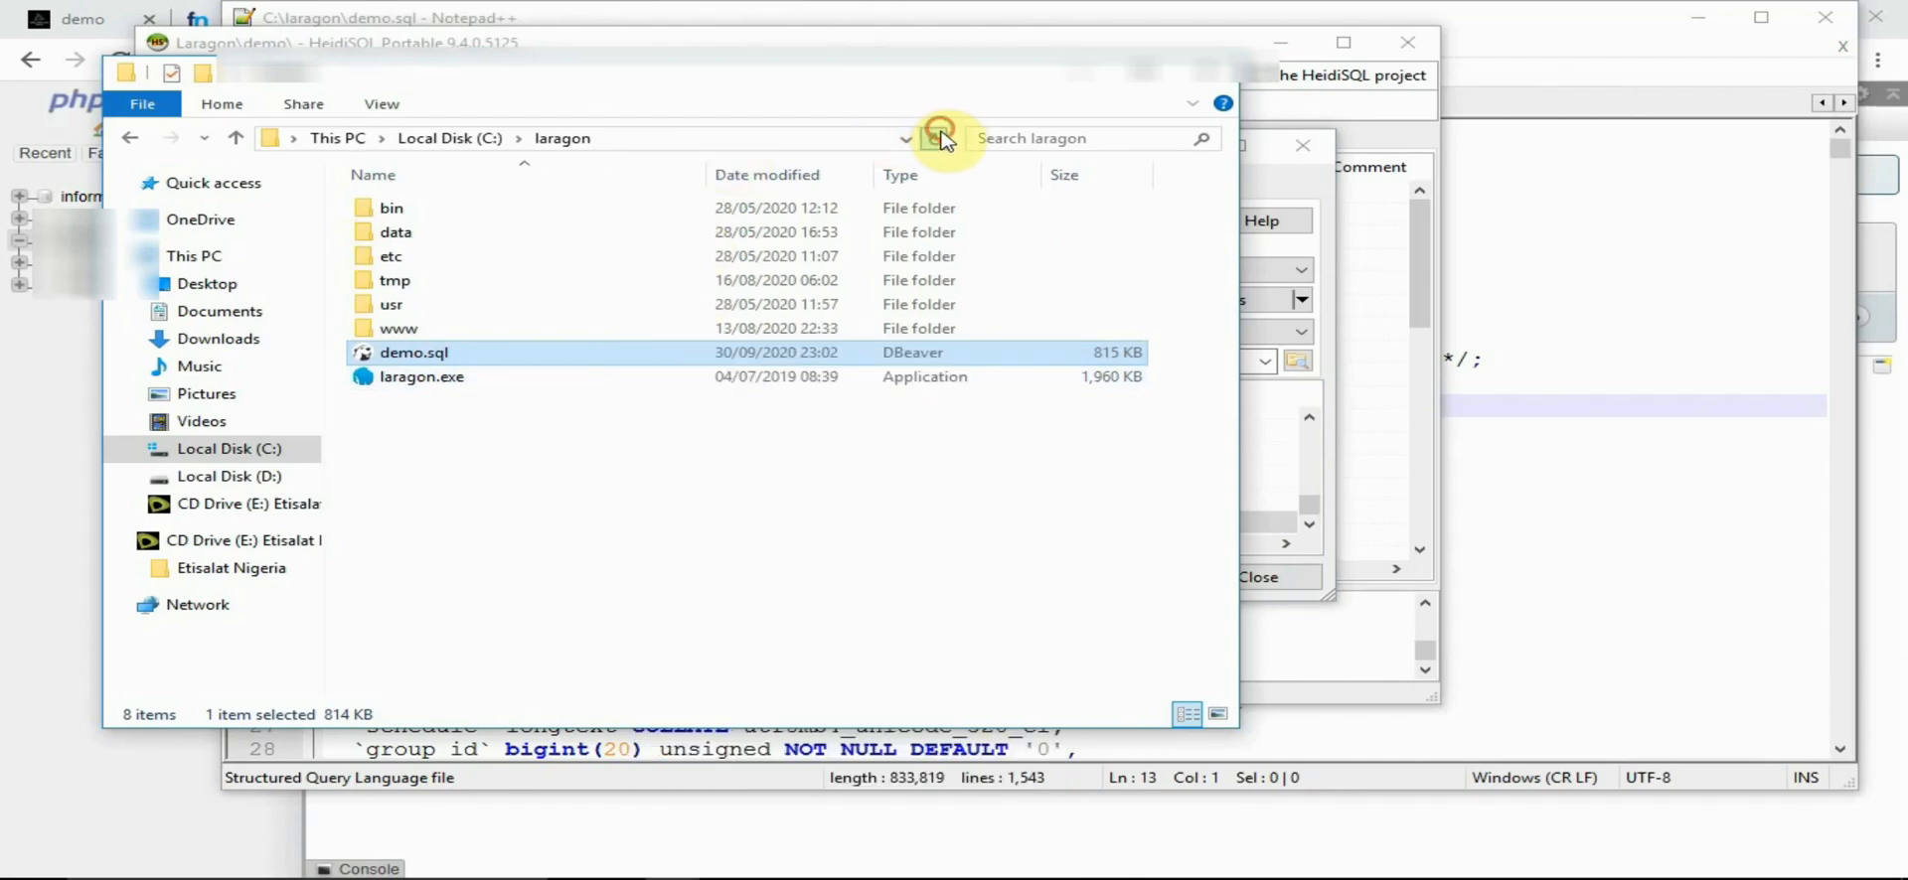
click(1503, 860)
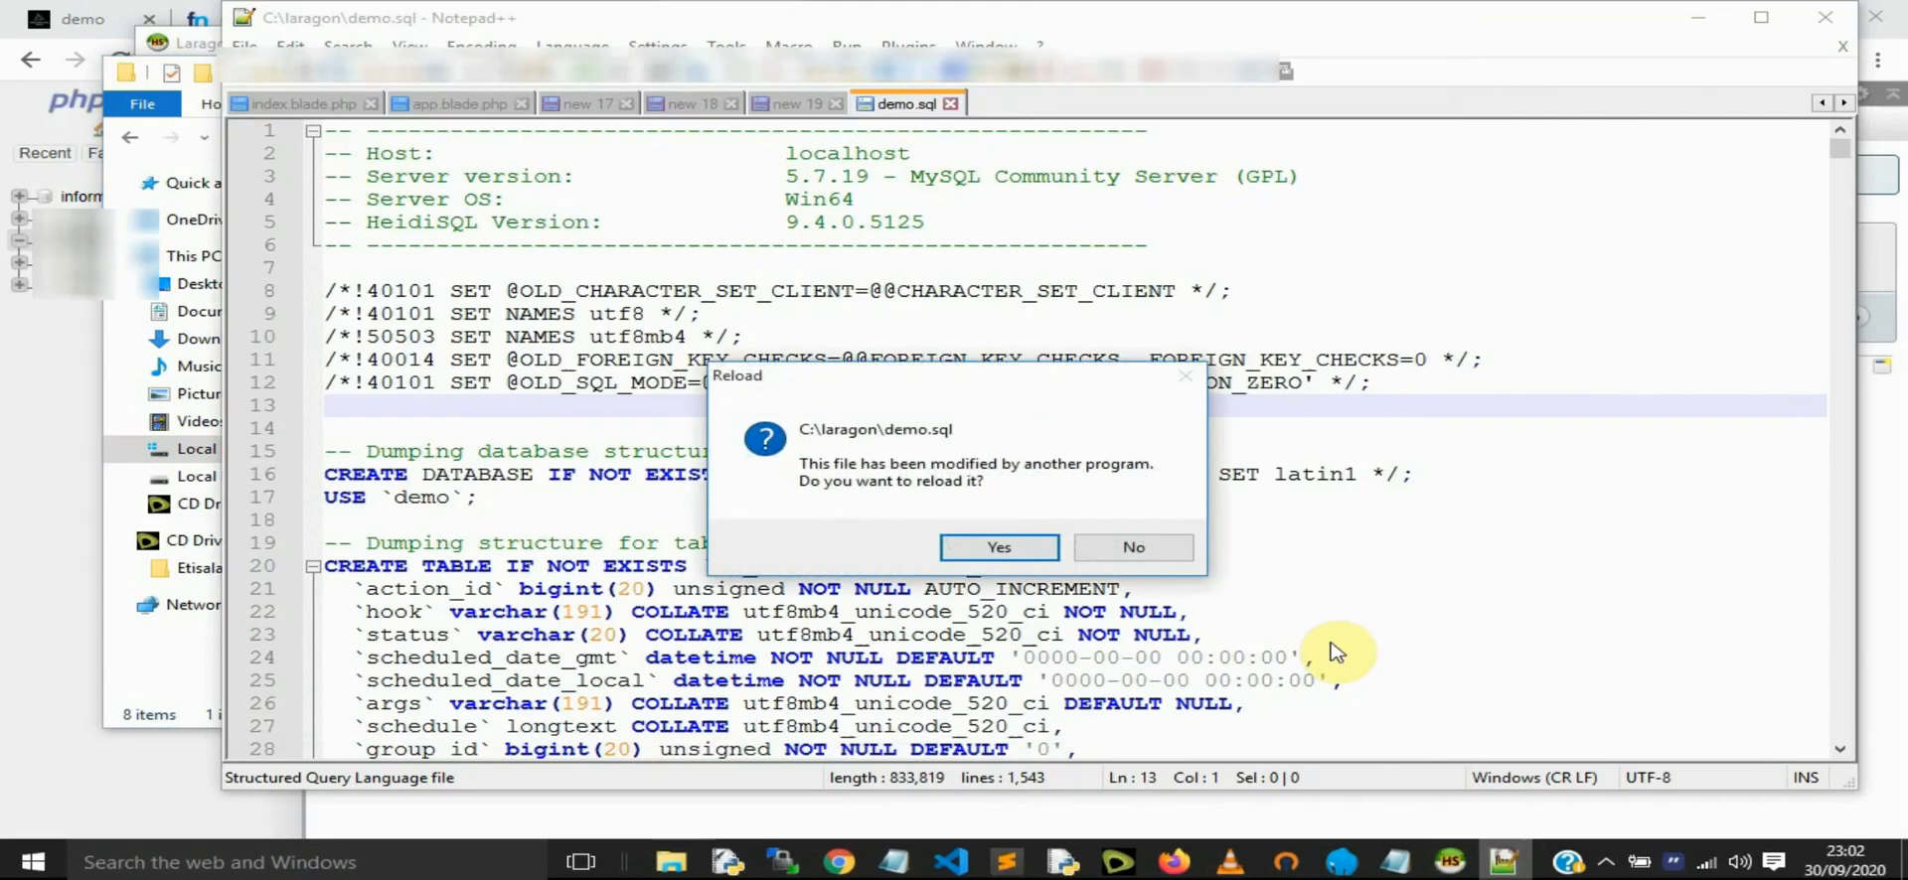
click(1024, 547)
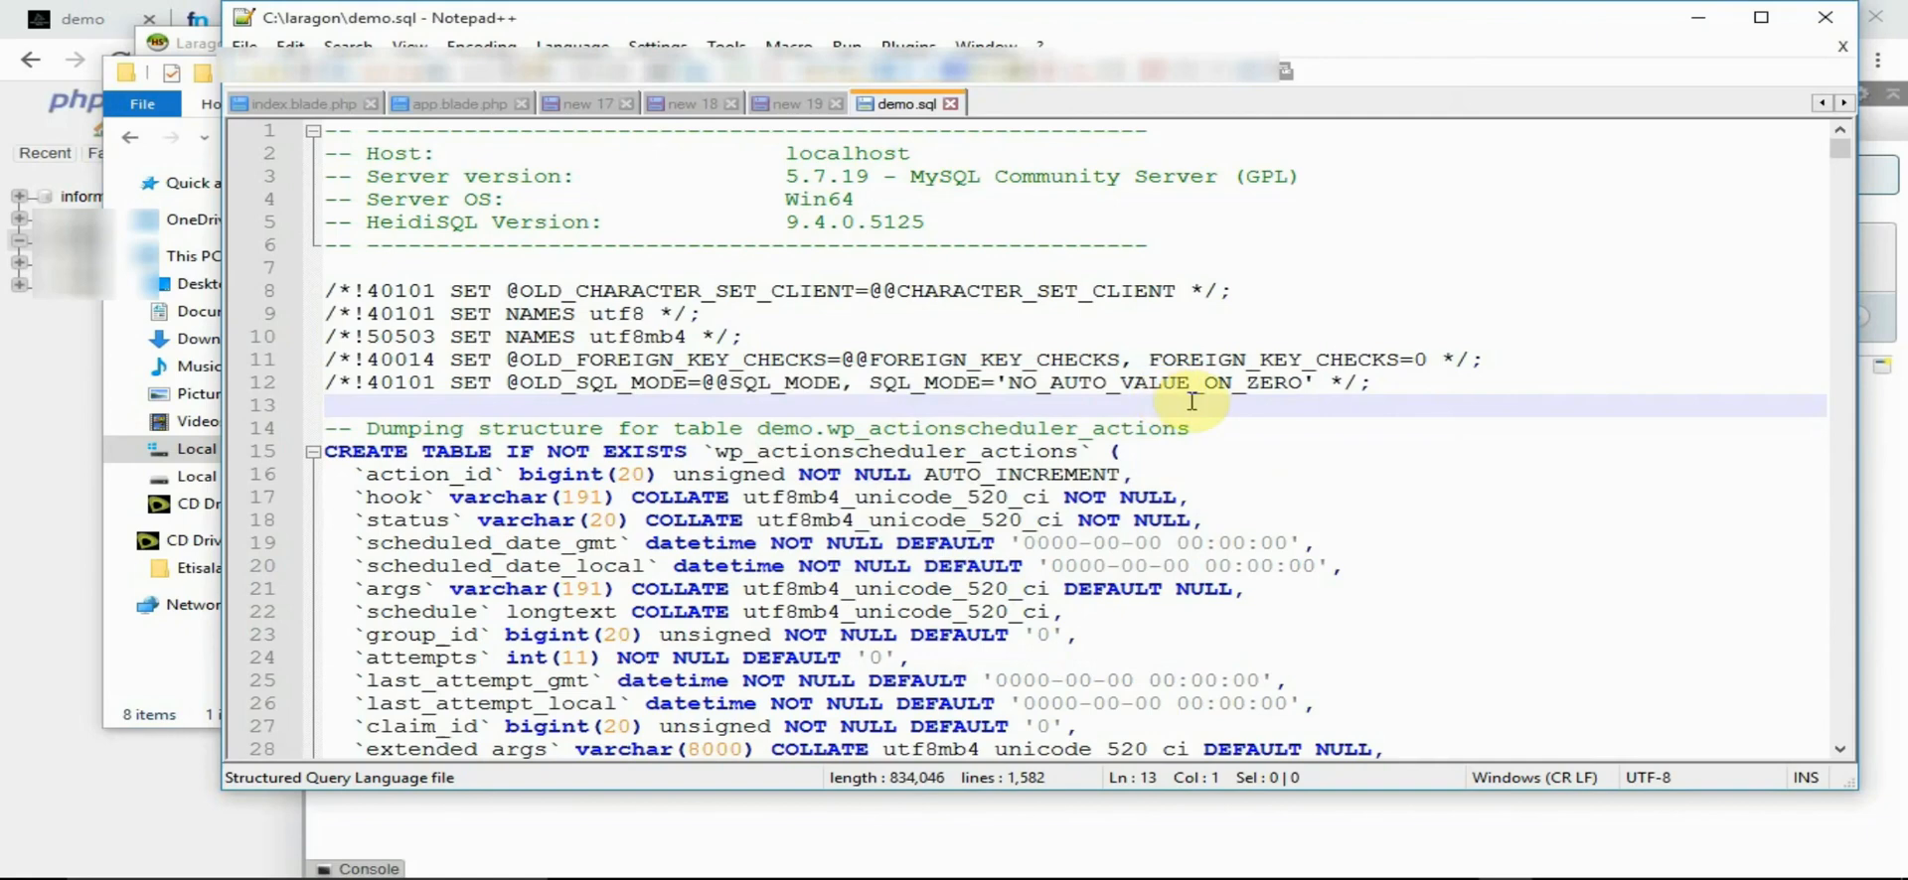
key(ctrl+h)
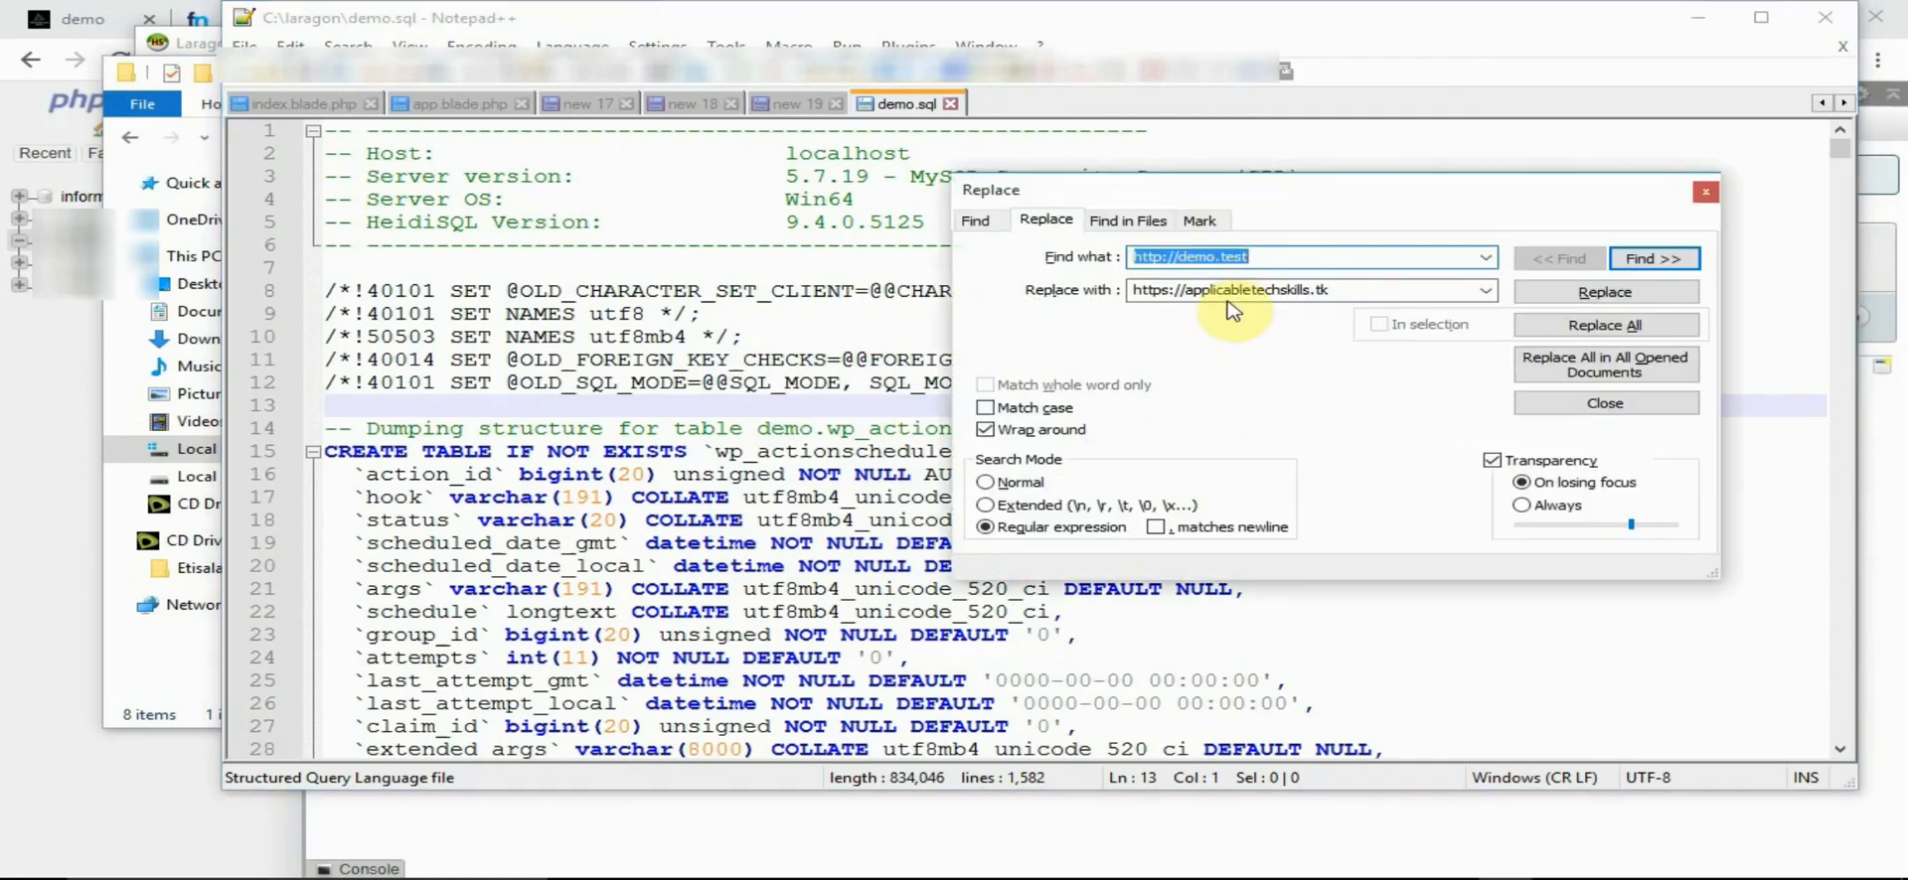
click(1609, 328)
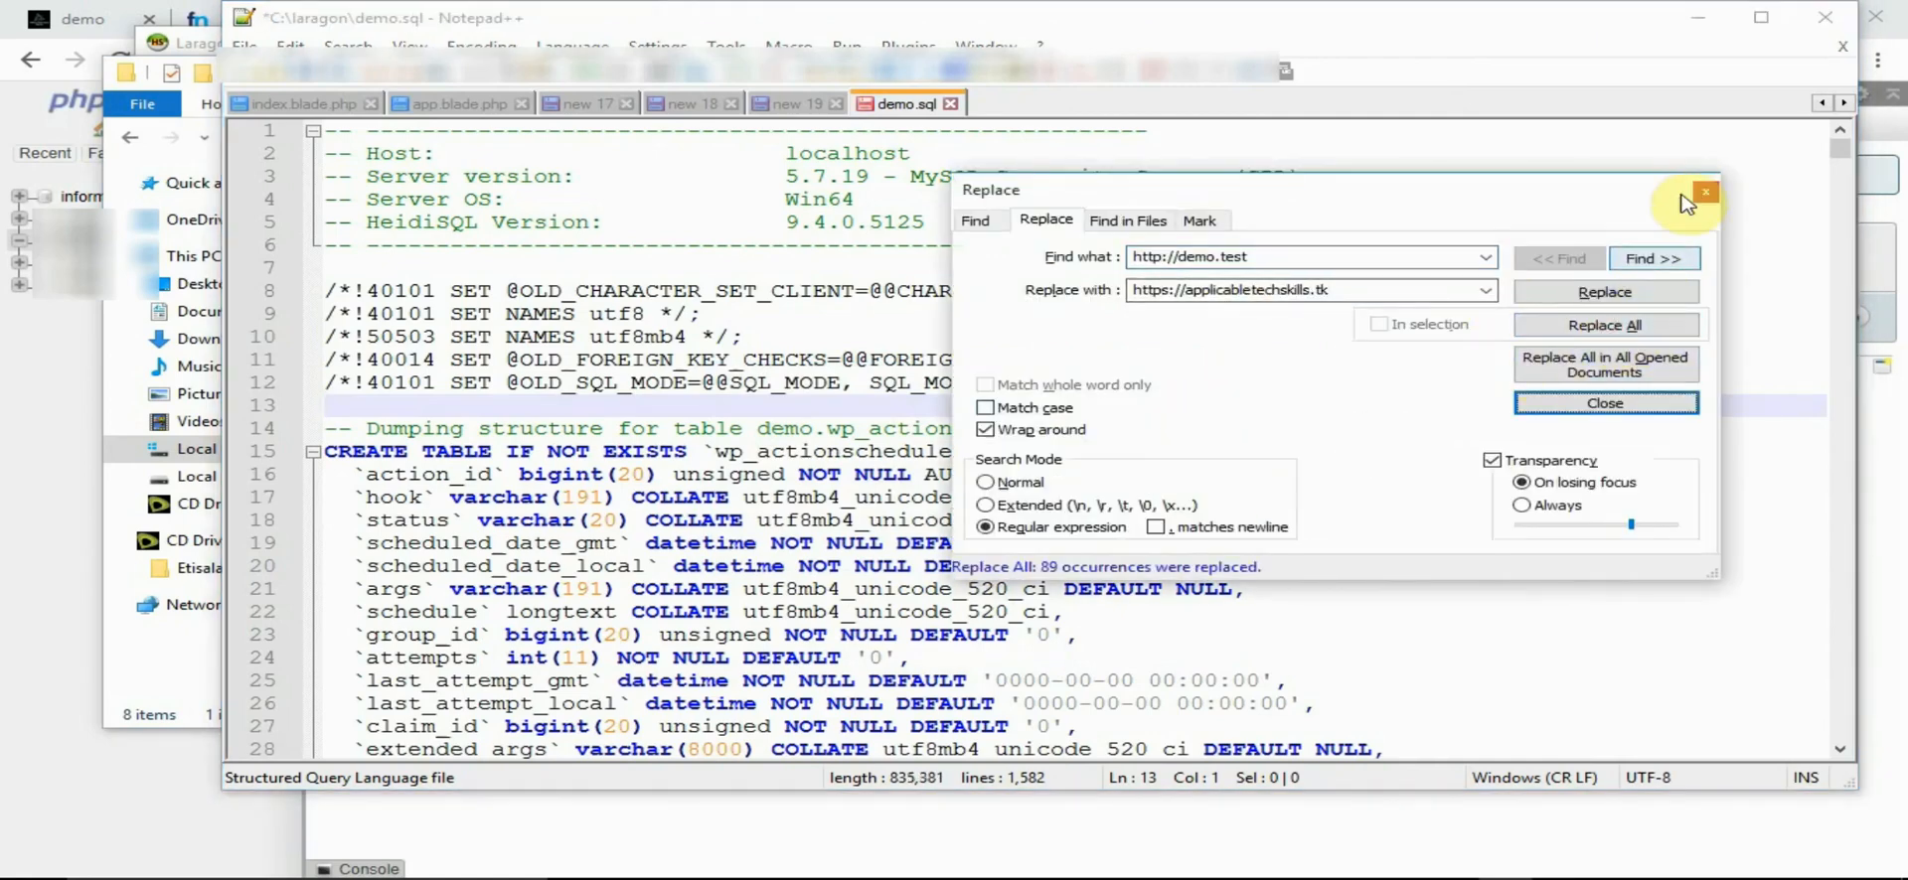
click(1701, 193)
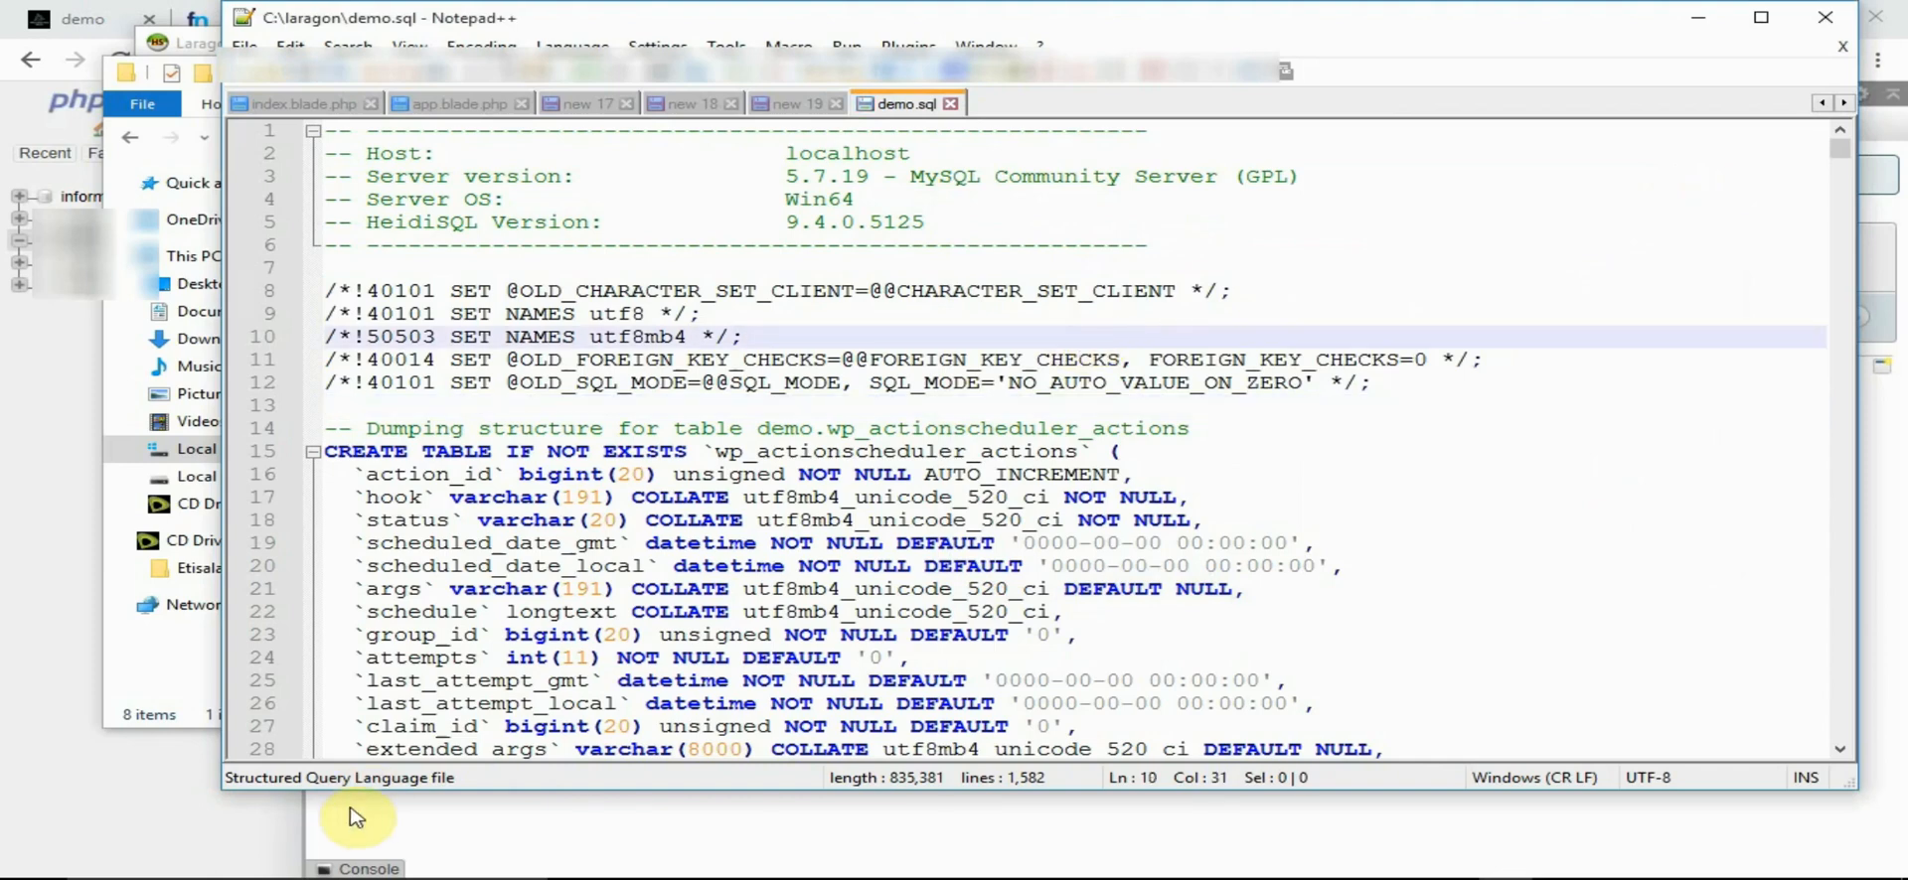
click(442, 829)
click(946, 134)
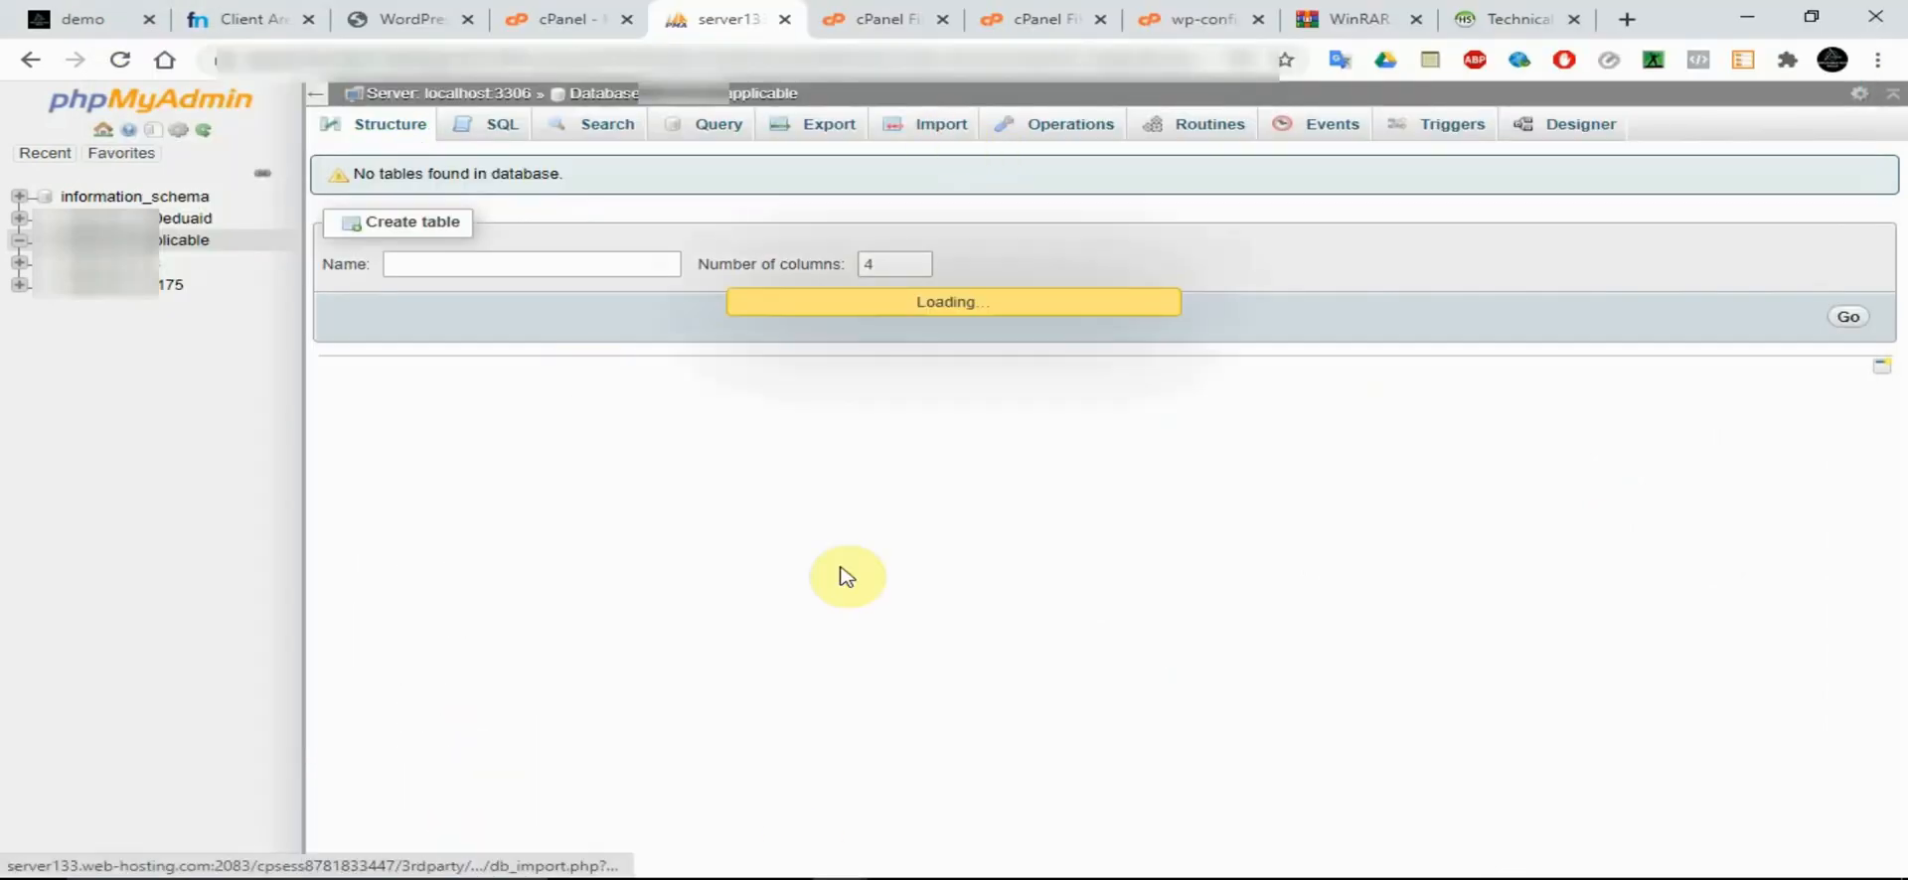
Step: Drag demo.sql from the laragon folder onto the phpMyAdmin Import page to upload it
mouse_move(671, 863)
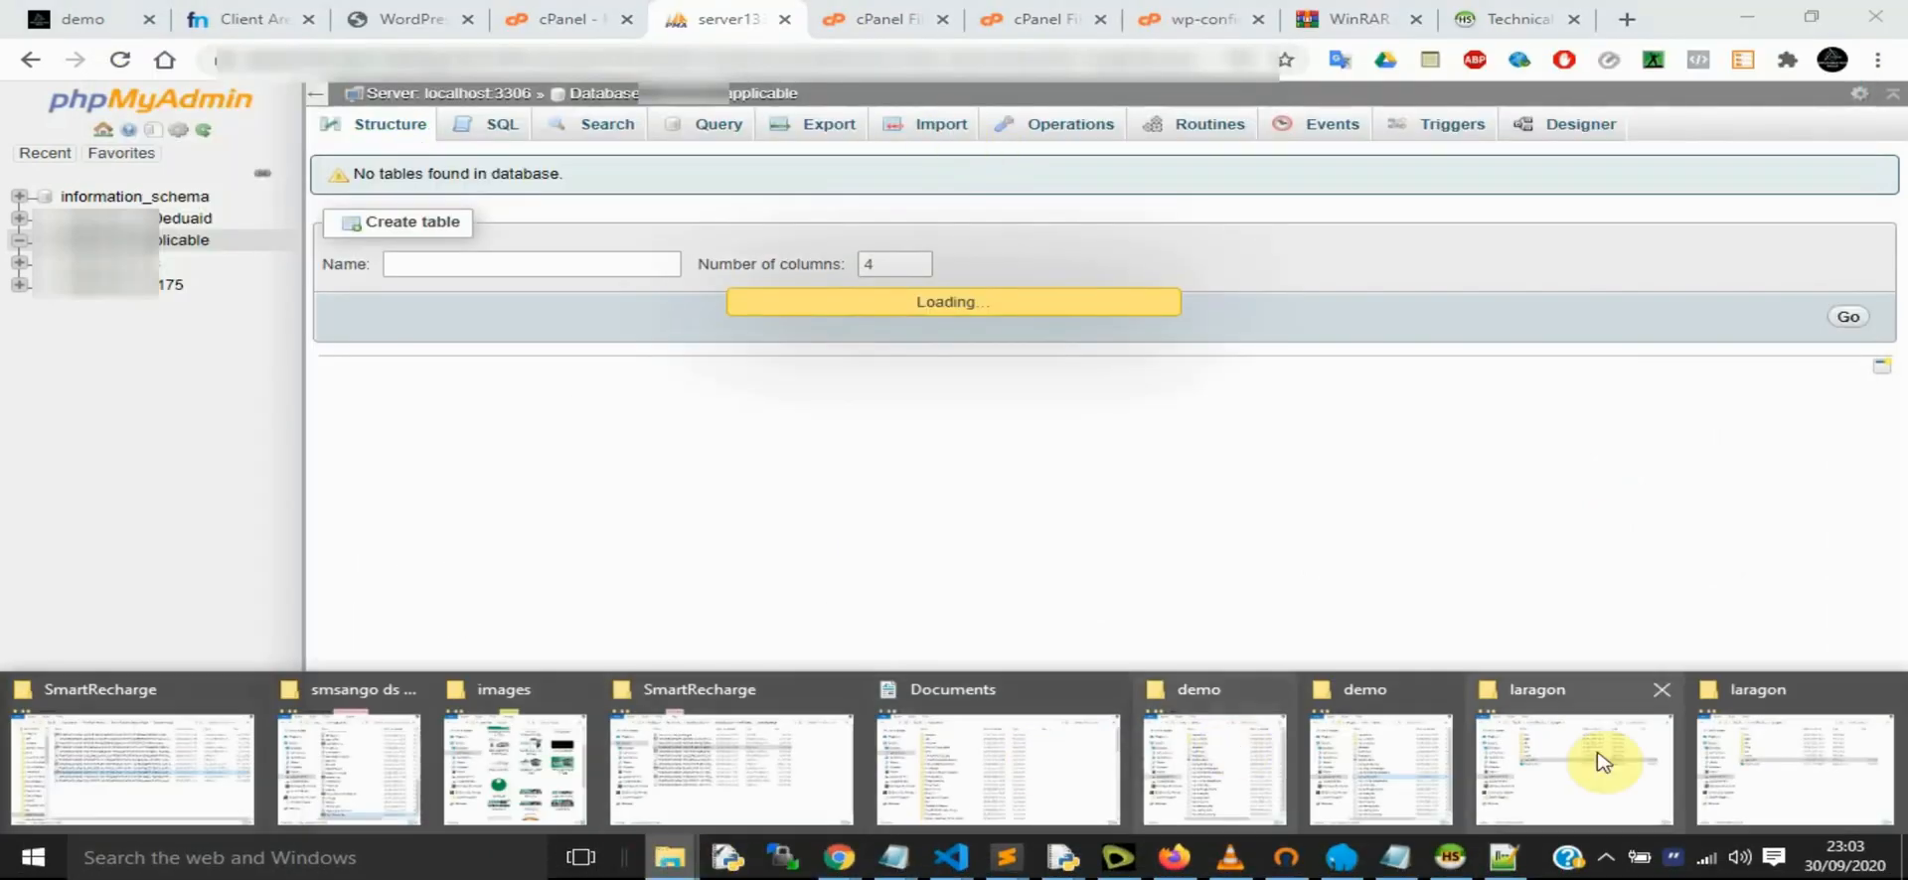
click(1758, 766)
click(621, 353)
drag(621, 353, 1586, 400)
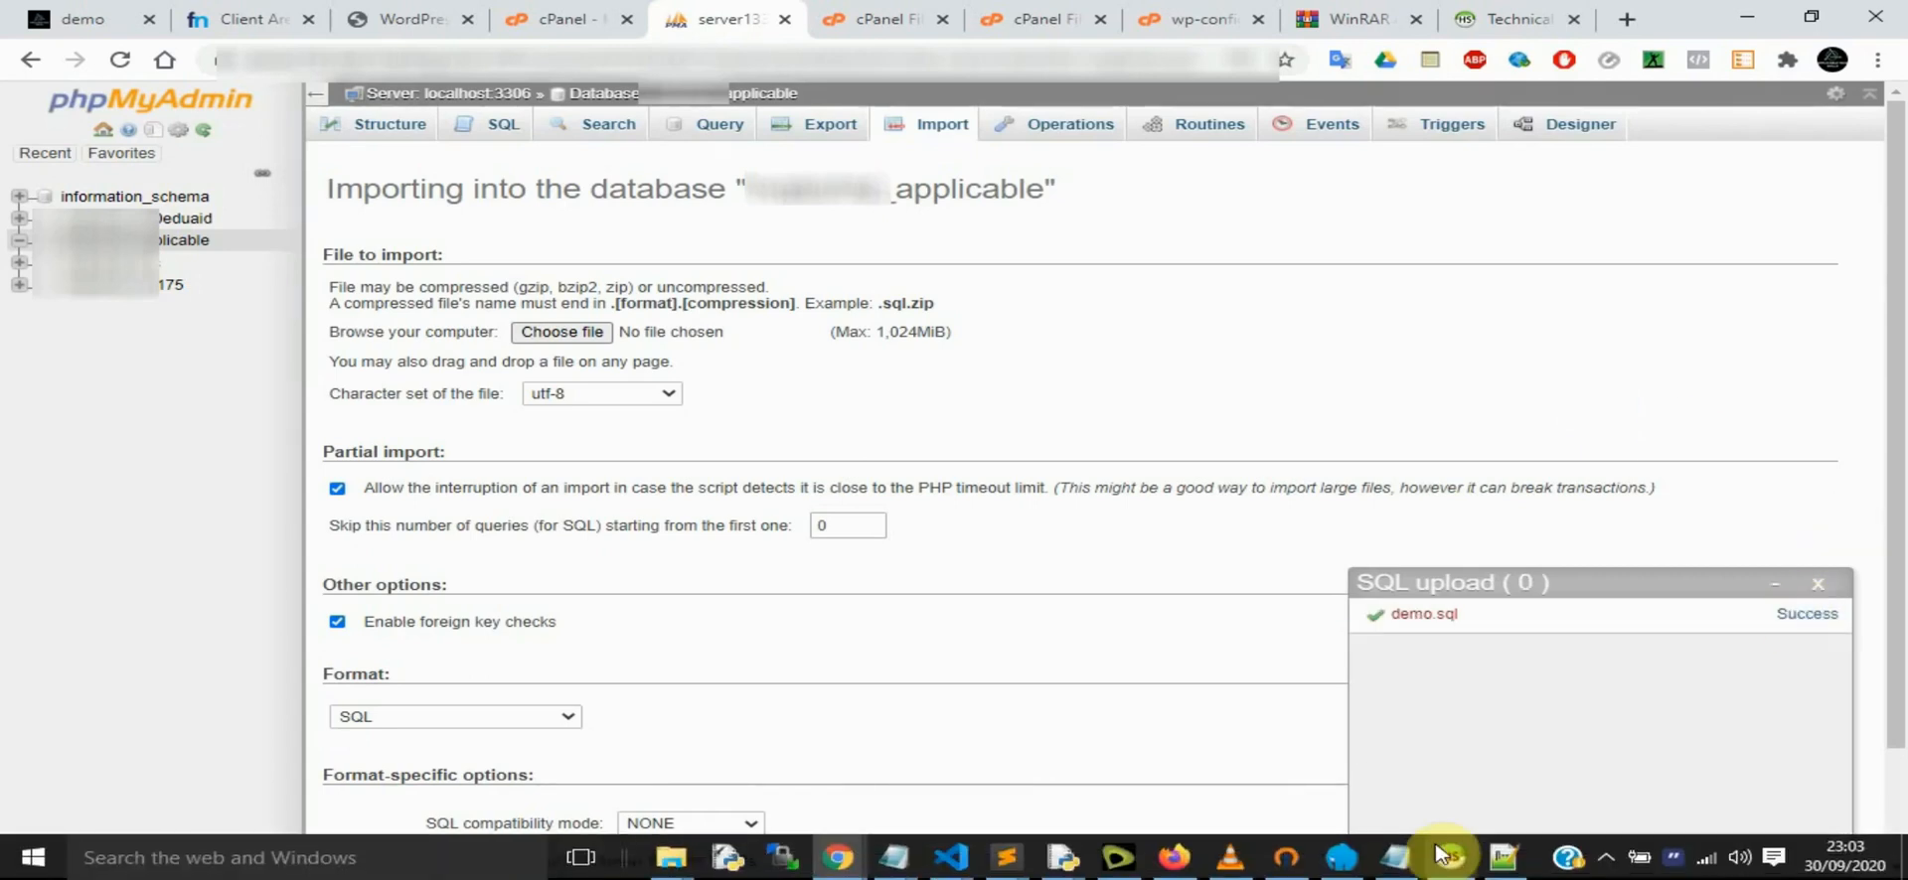
Step: Keep table Create enabled in HeidiSQL's SQL export settings
click(1448, 855)
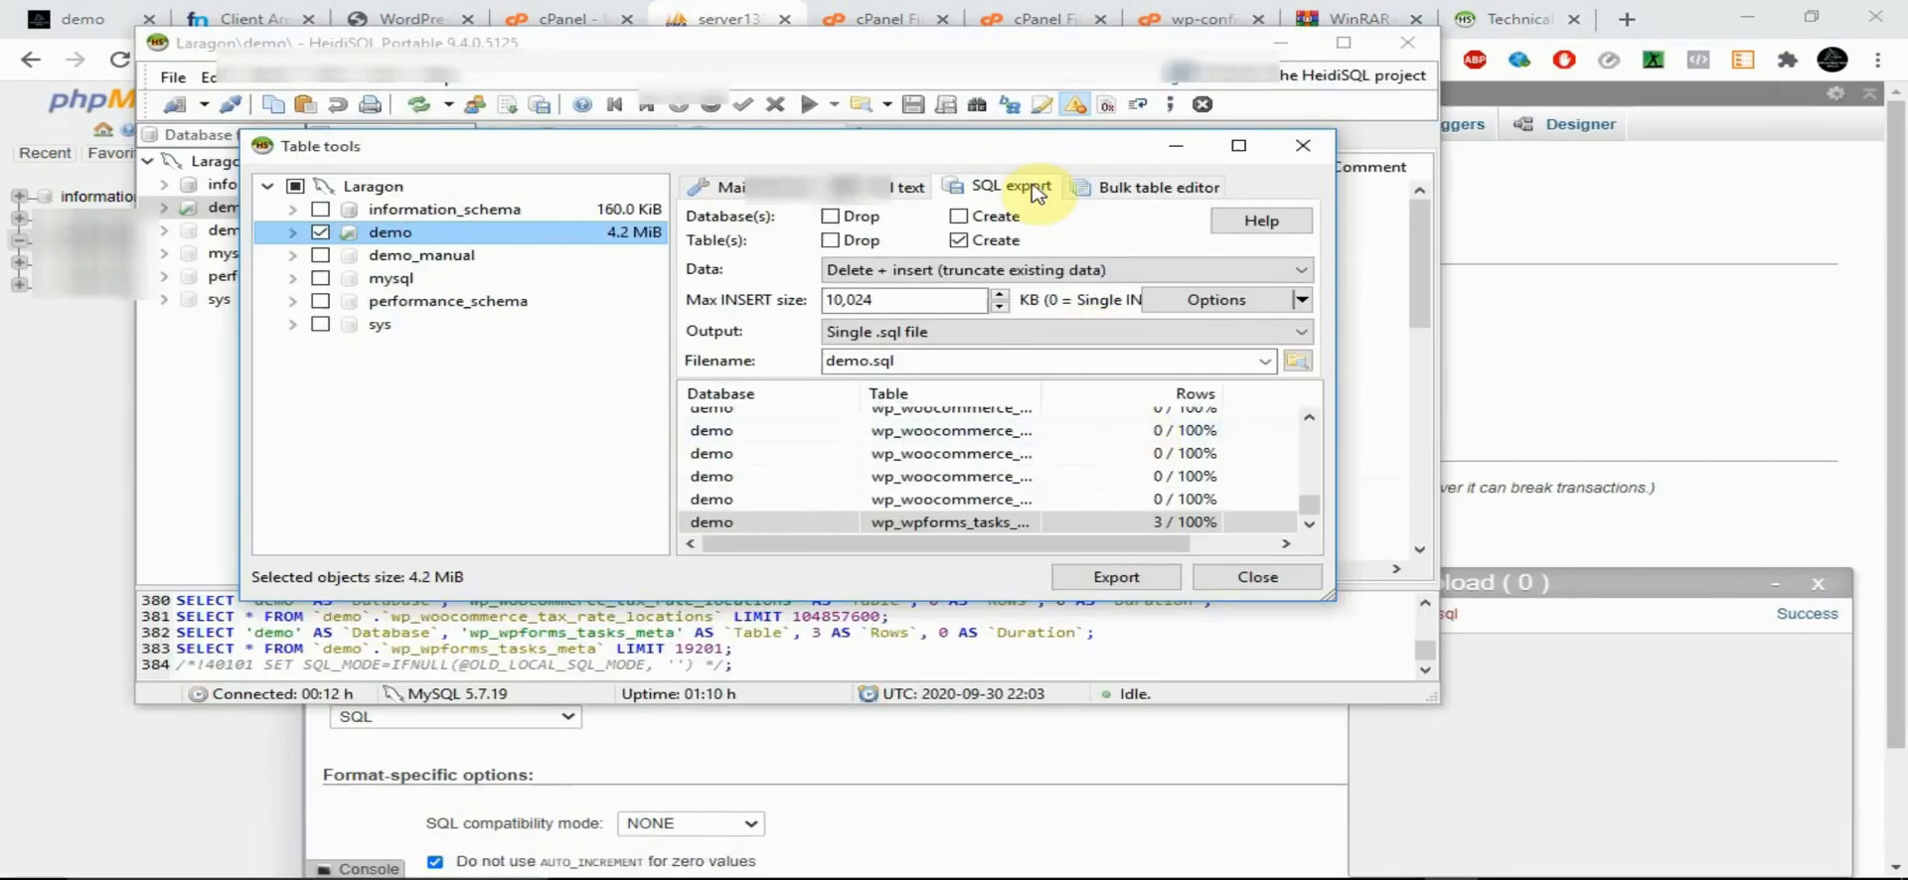
click(959, 241)
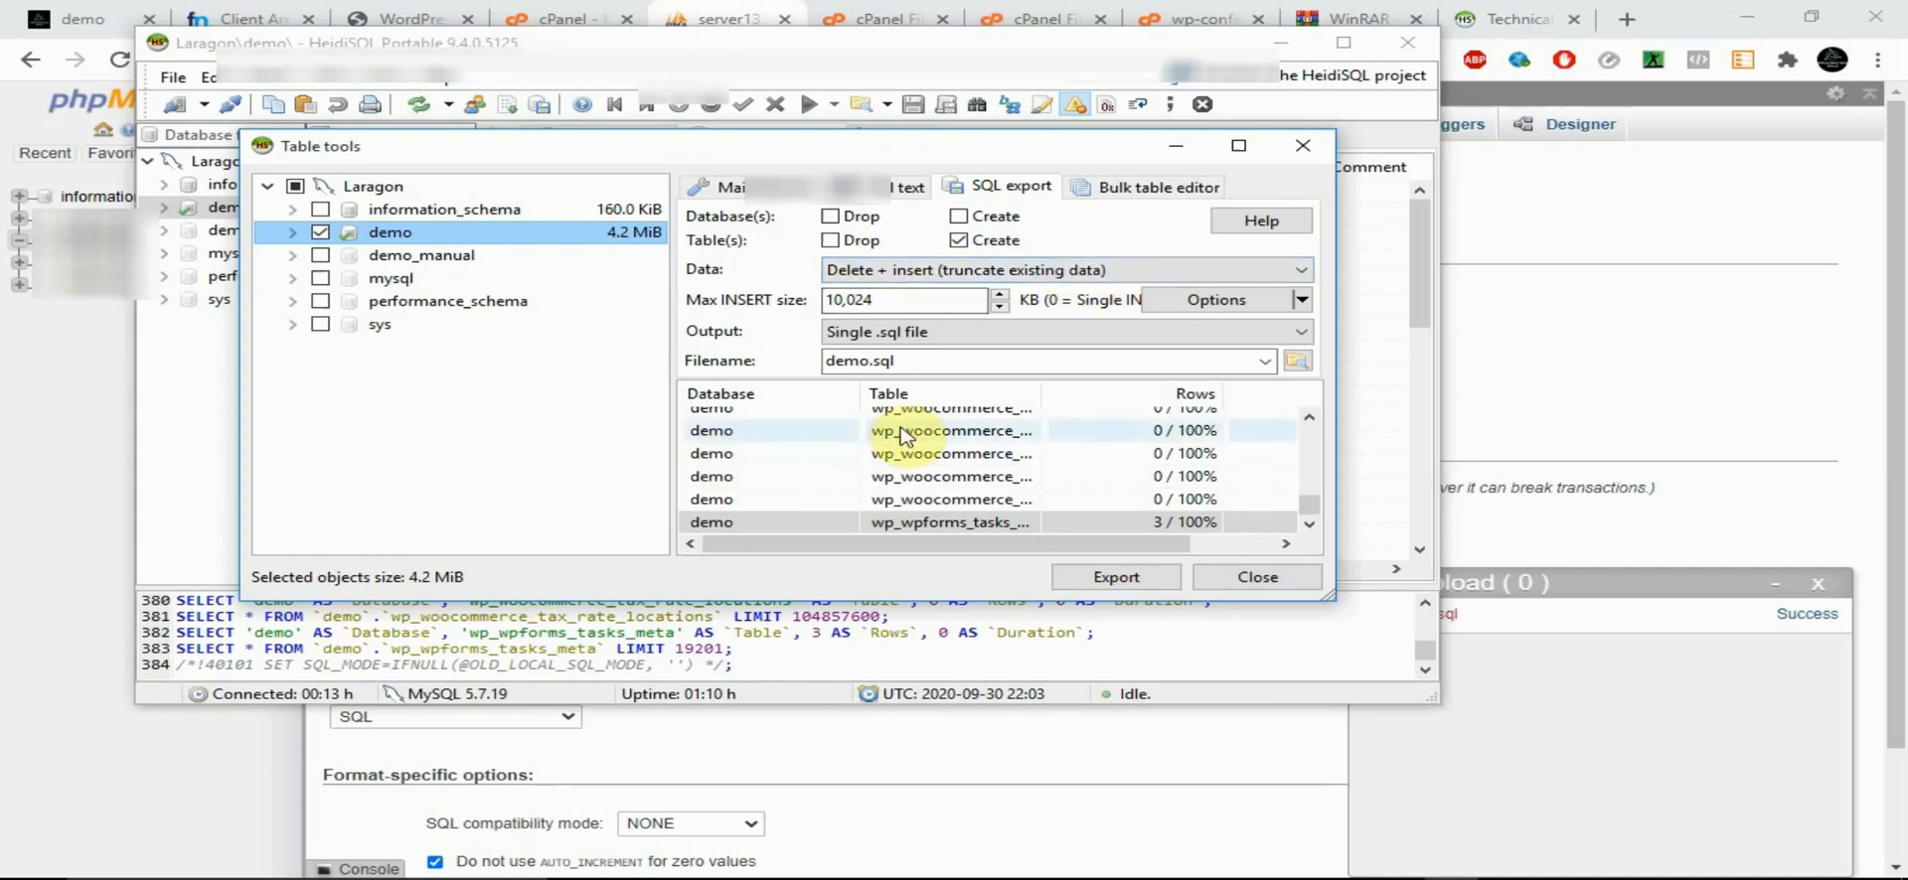
click(8, 457)
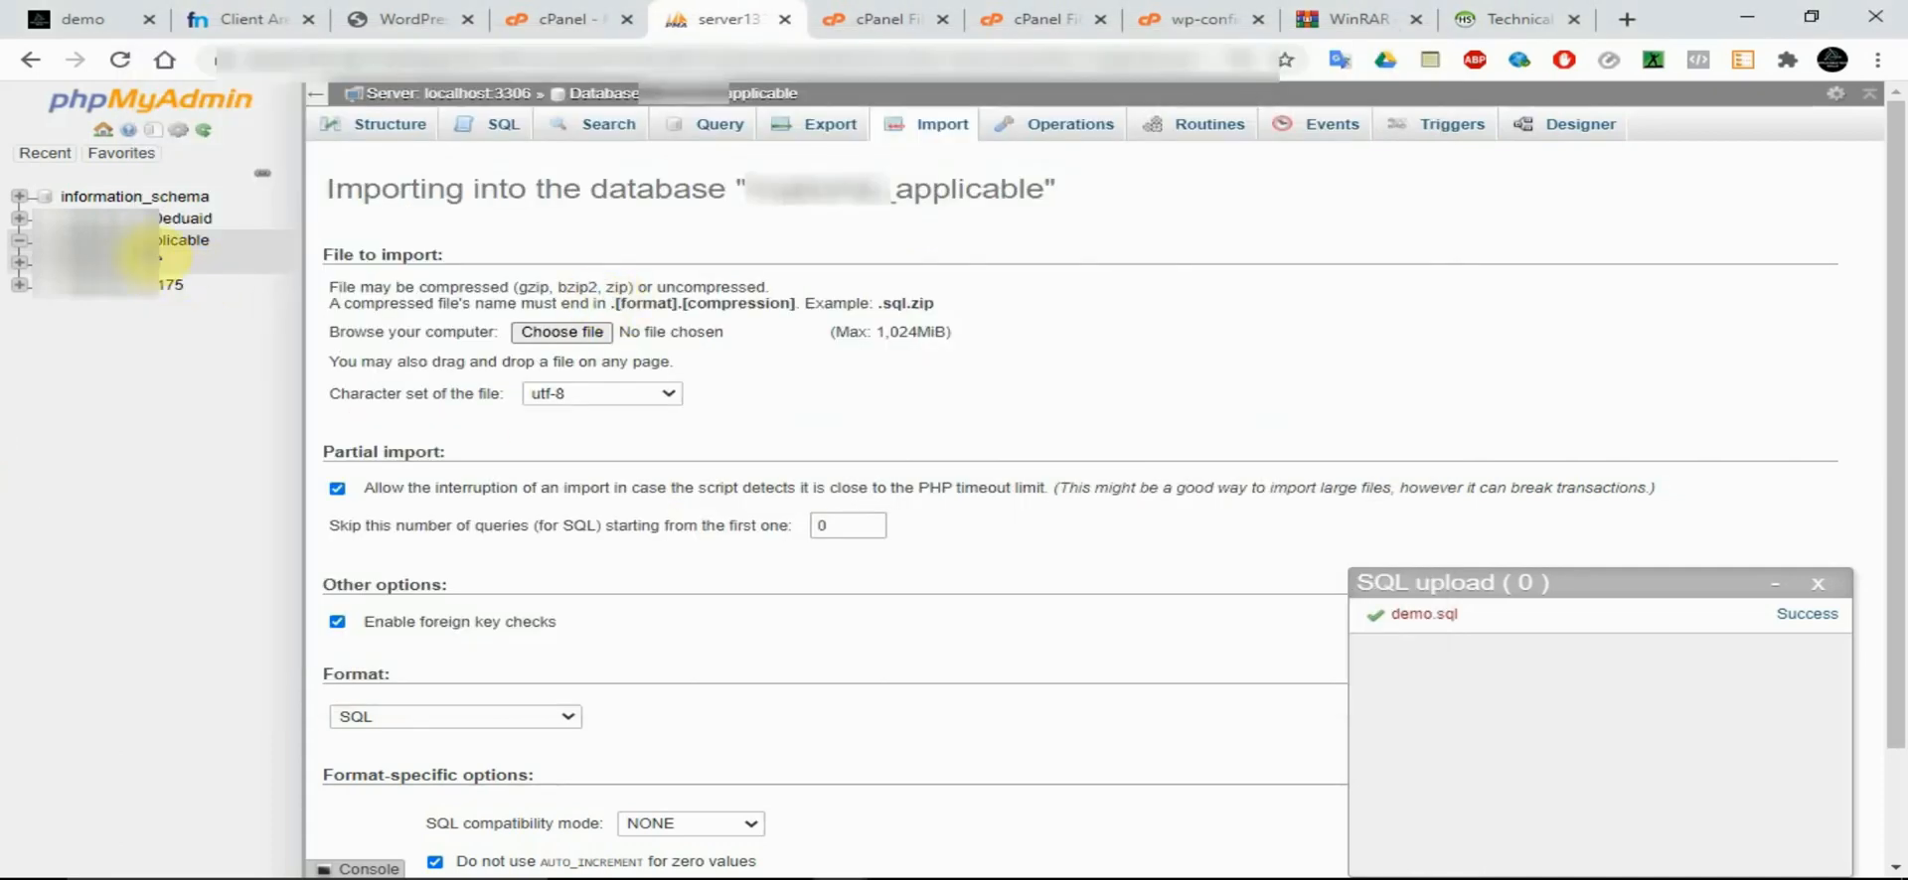
Step: View the newly imported WordPress tables in the applicable database, then close the upload panel
click(161, 241)
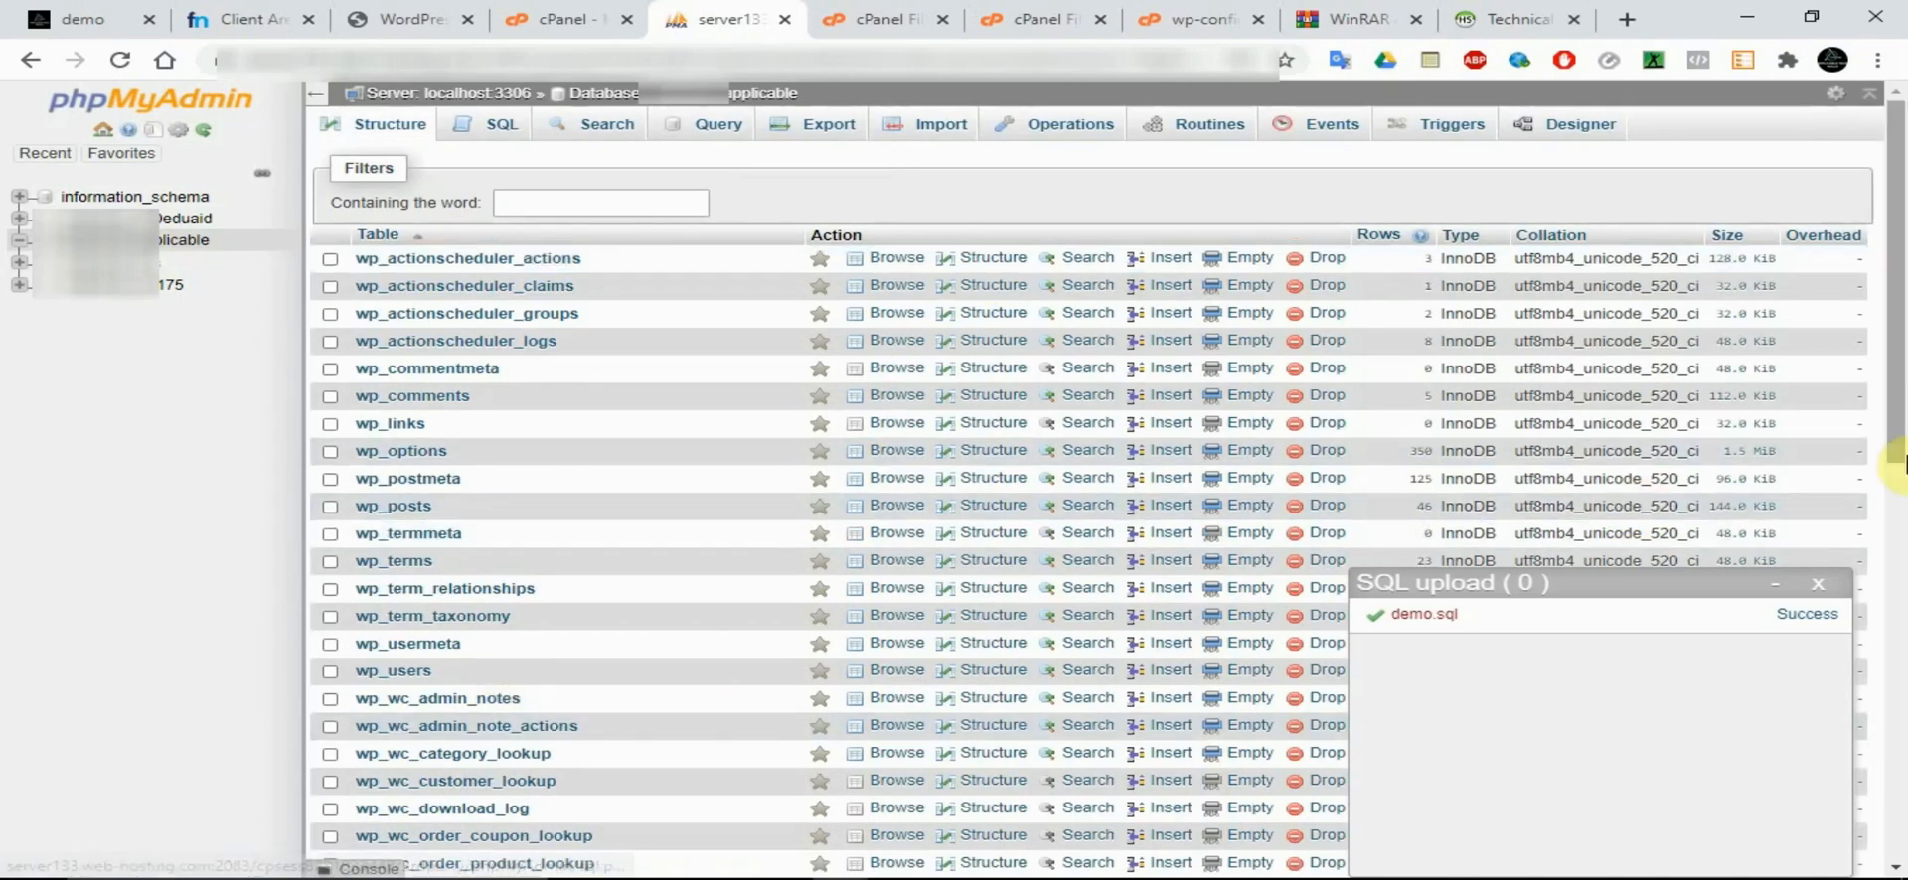
click(1817, 585)
drag(1897, 363, 1906, 308)
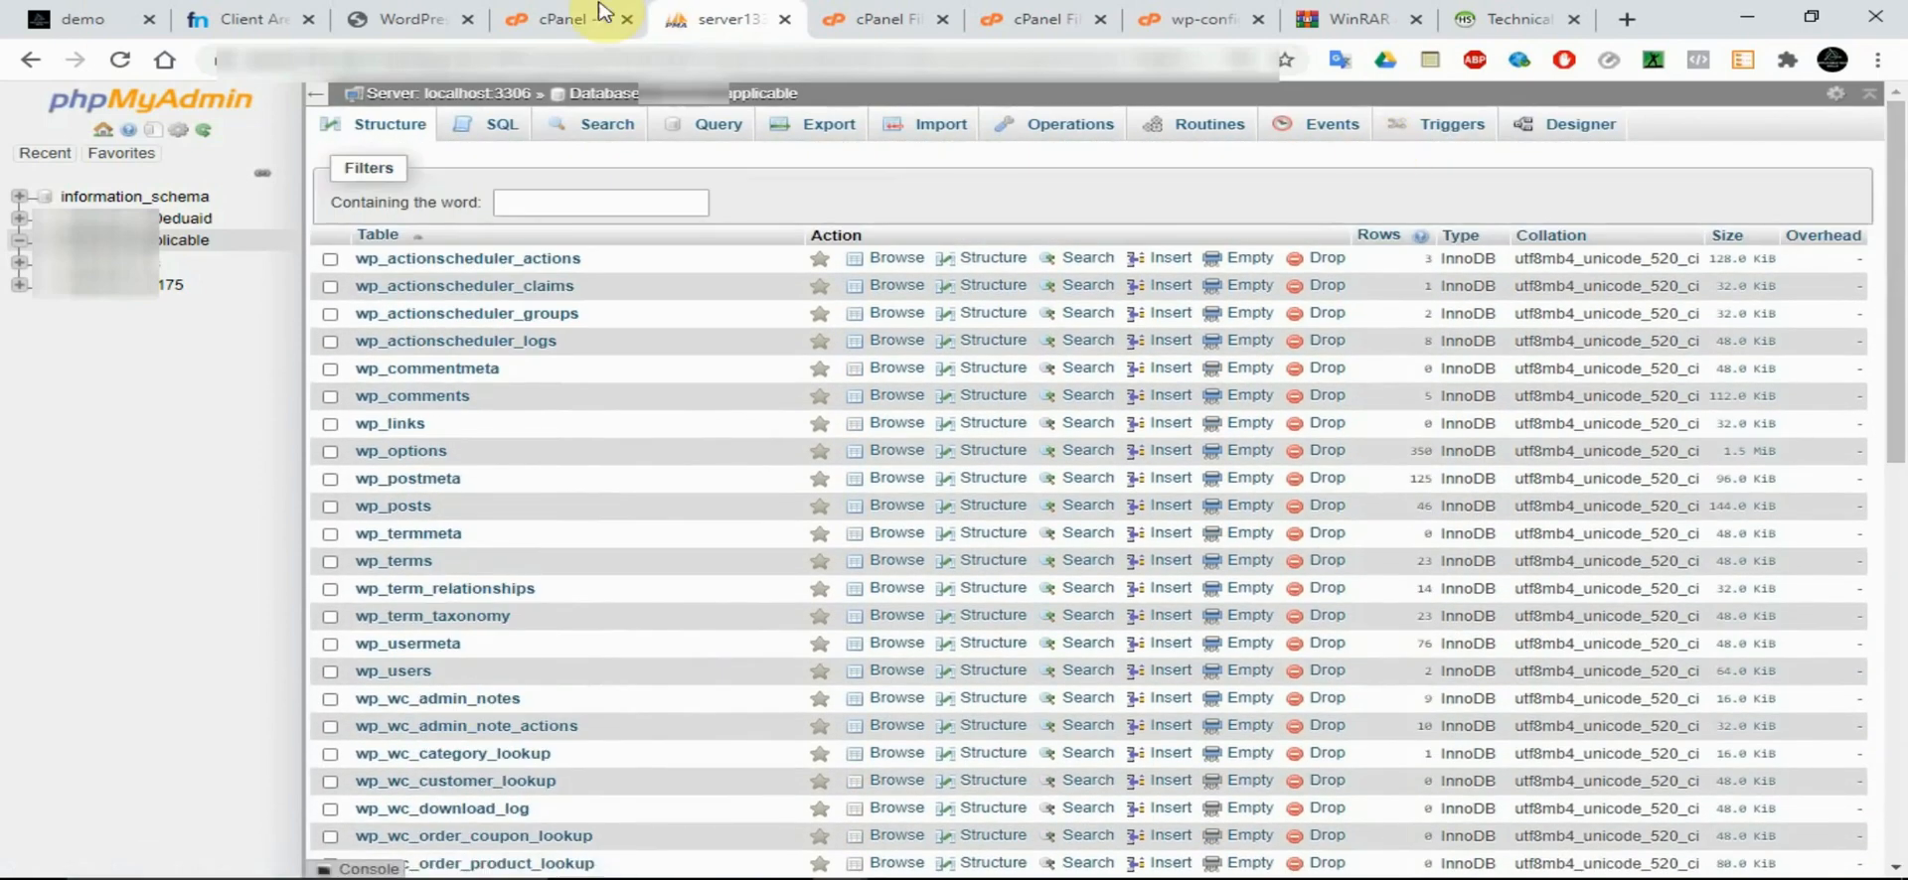
click(382, 12)
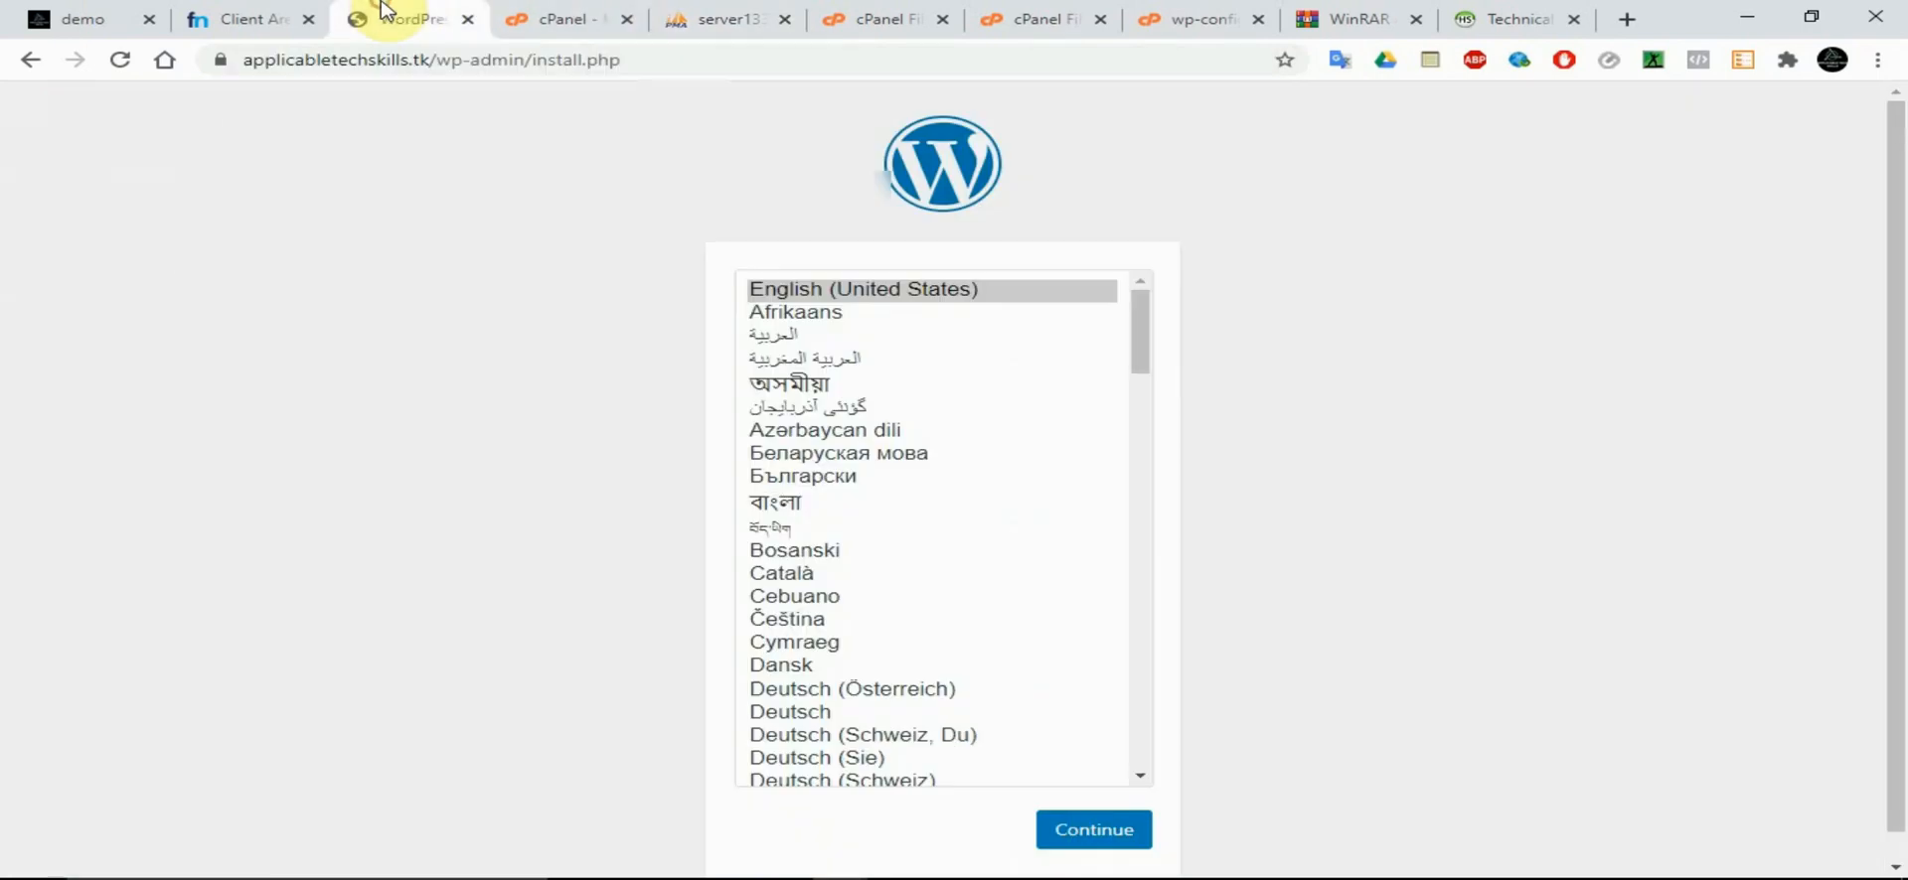
Step: Log in to the live site's wp-login as admin, entering the password and ticking Remember Me
click(119, 62)
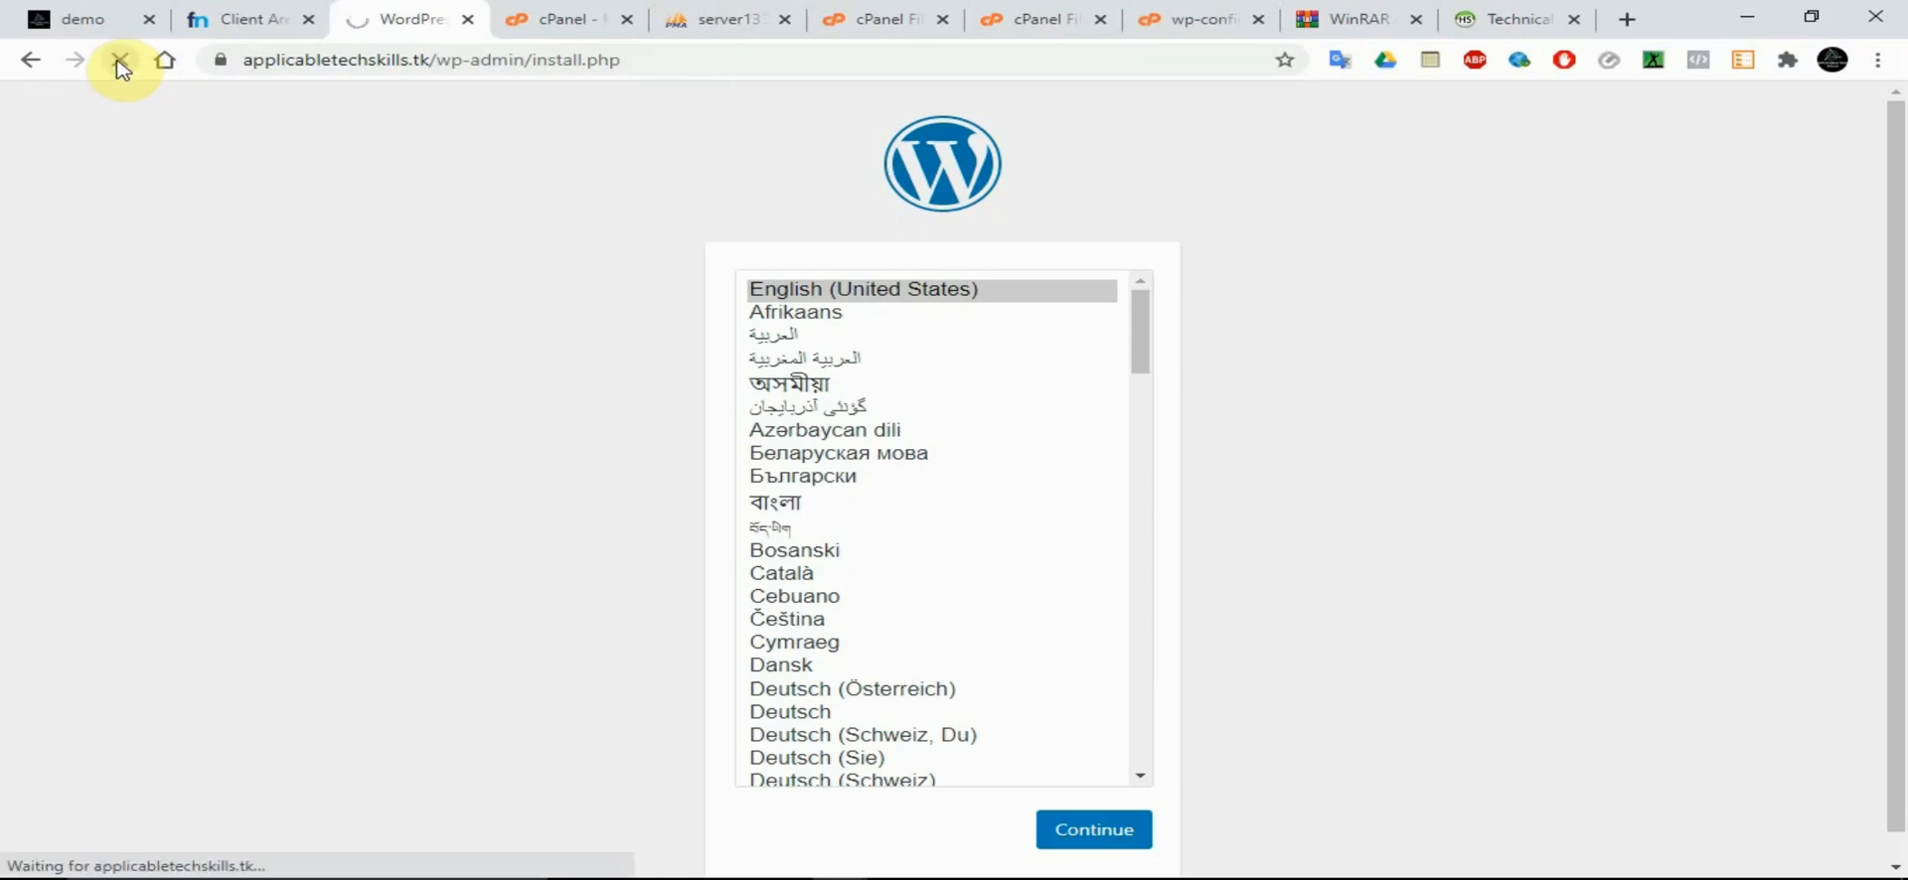
drag(492, 62, 721, 85)
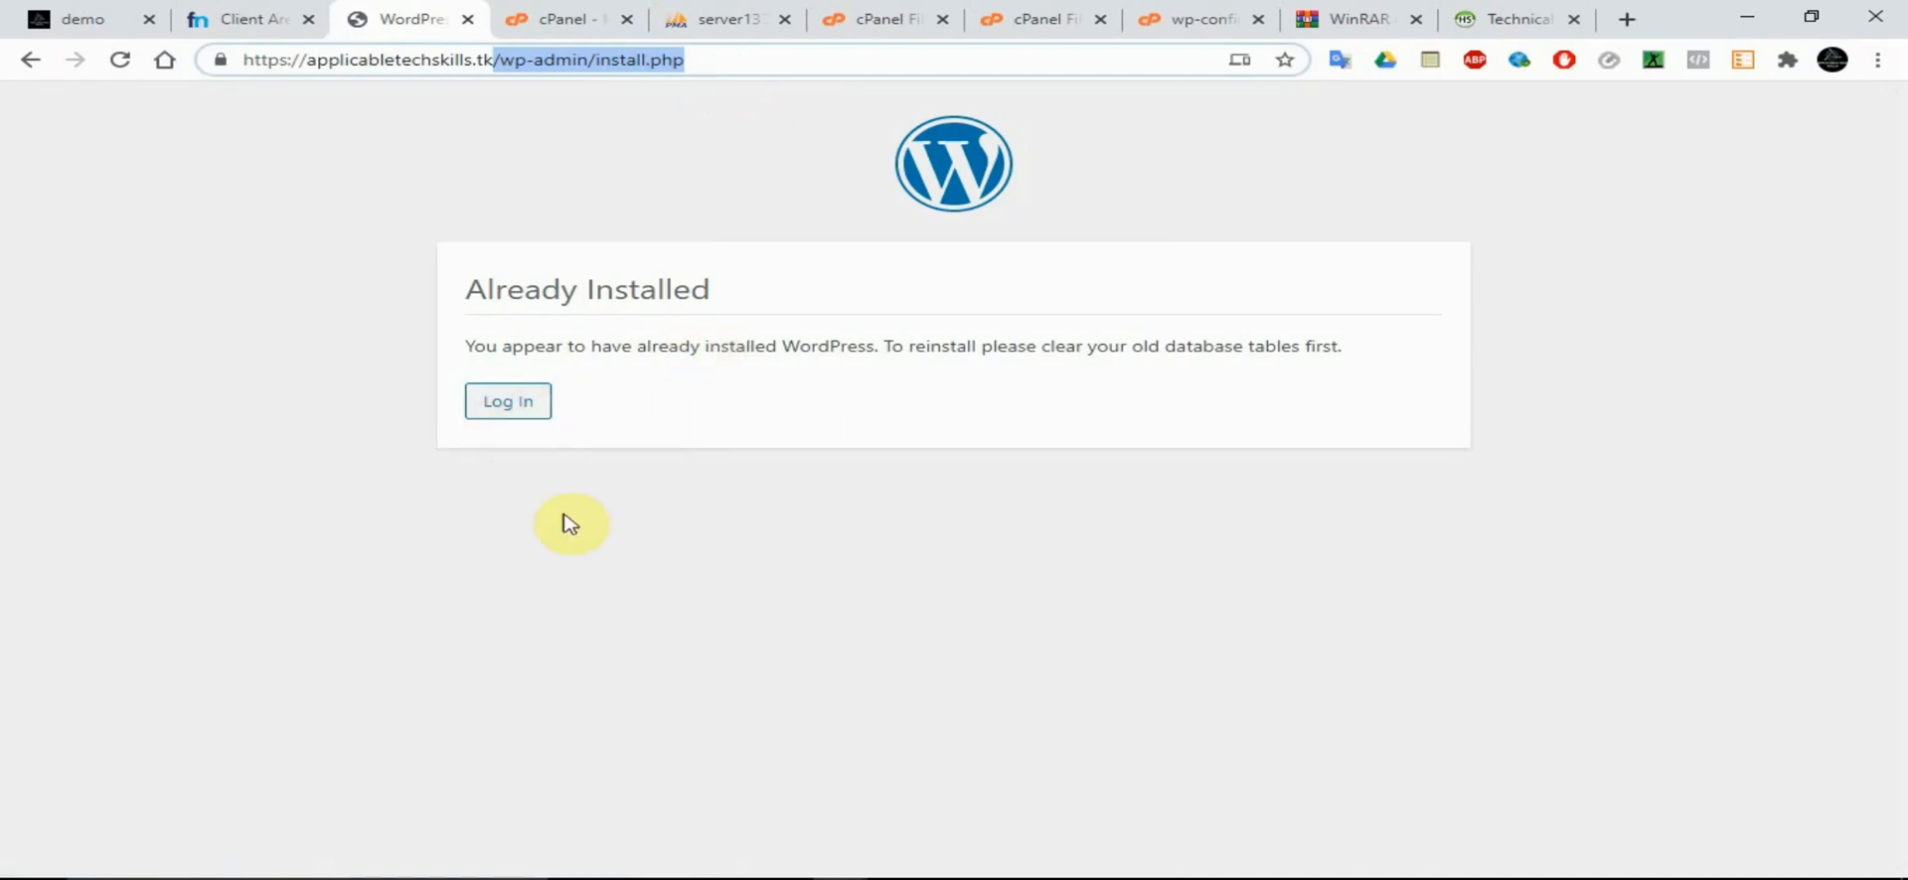
click(504, 402)
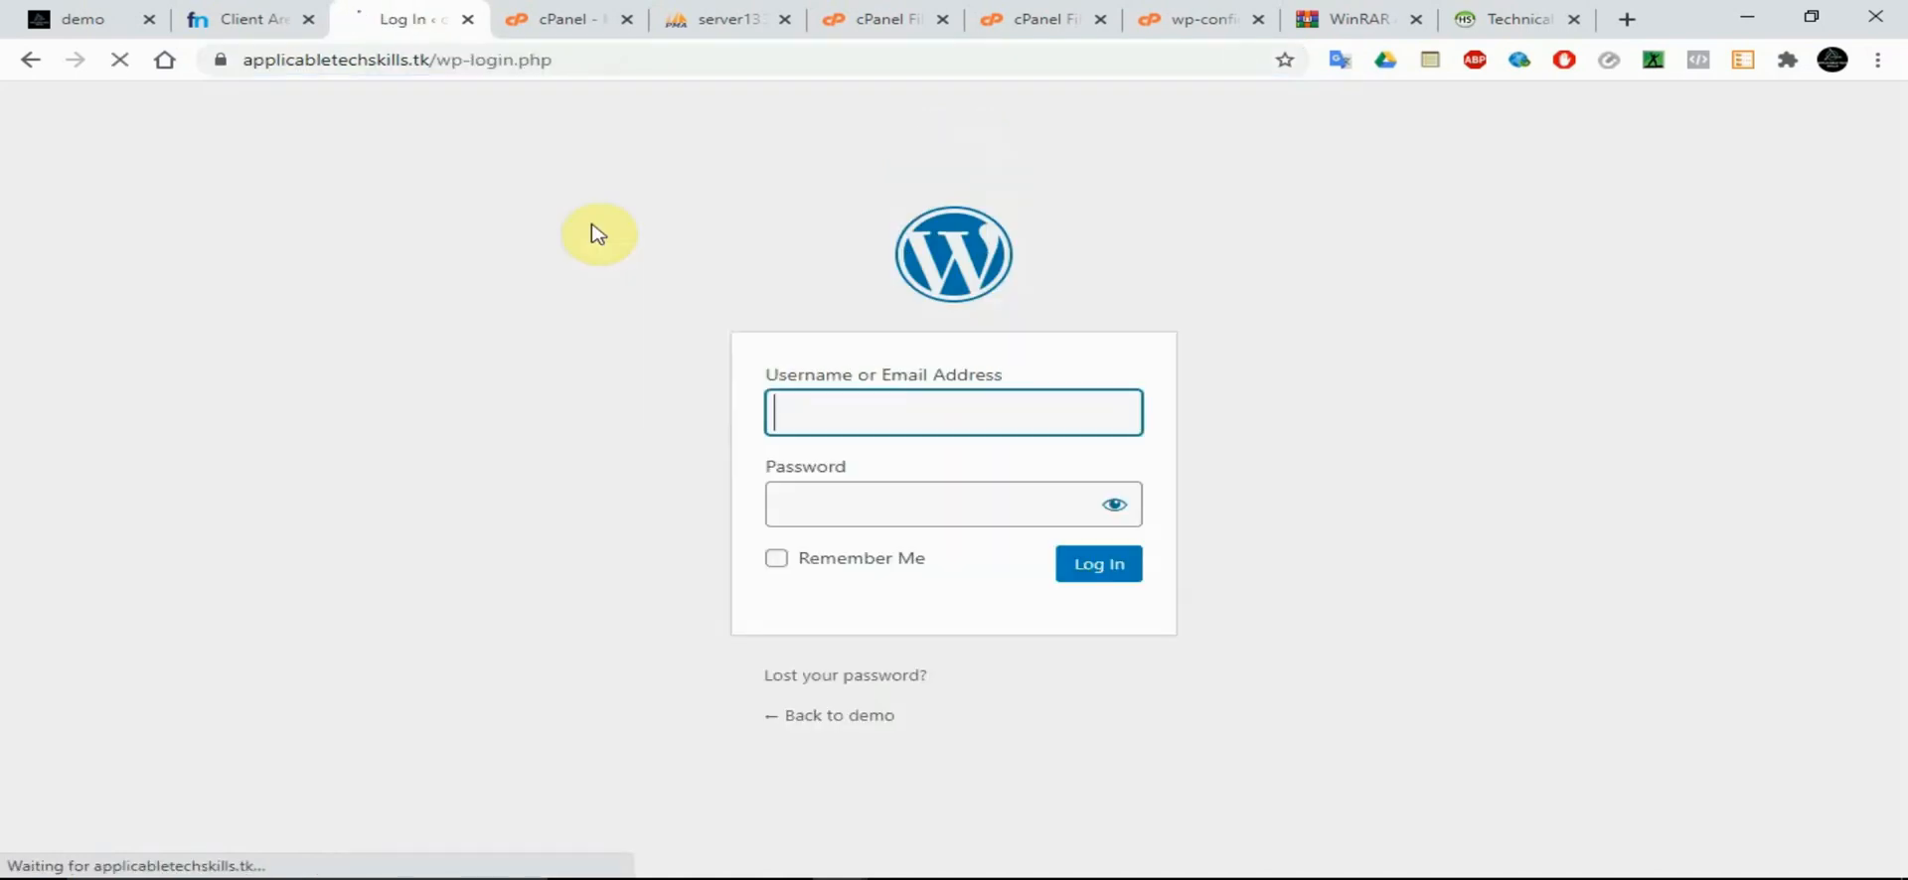
click(802, 399)
text(adm)
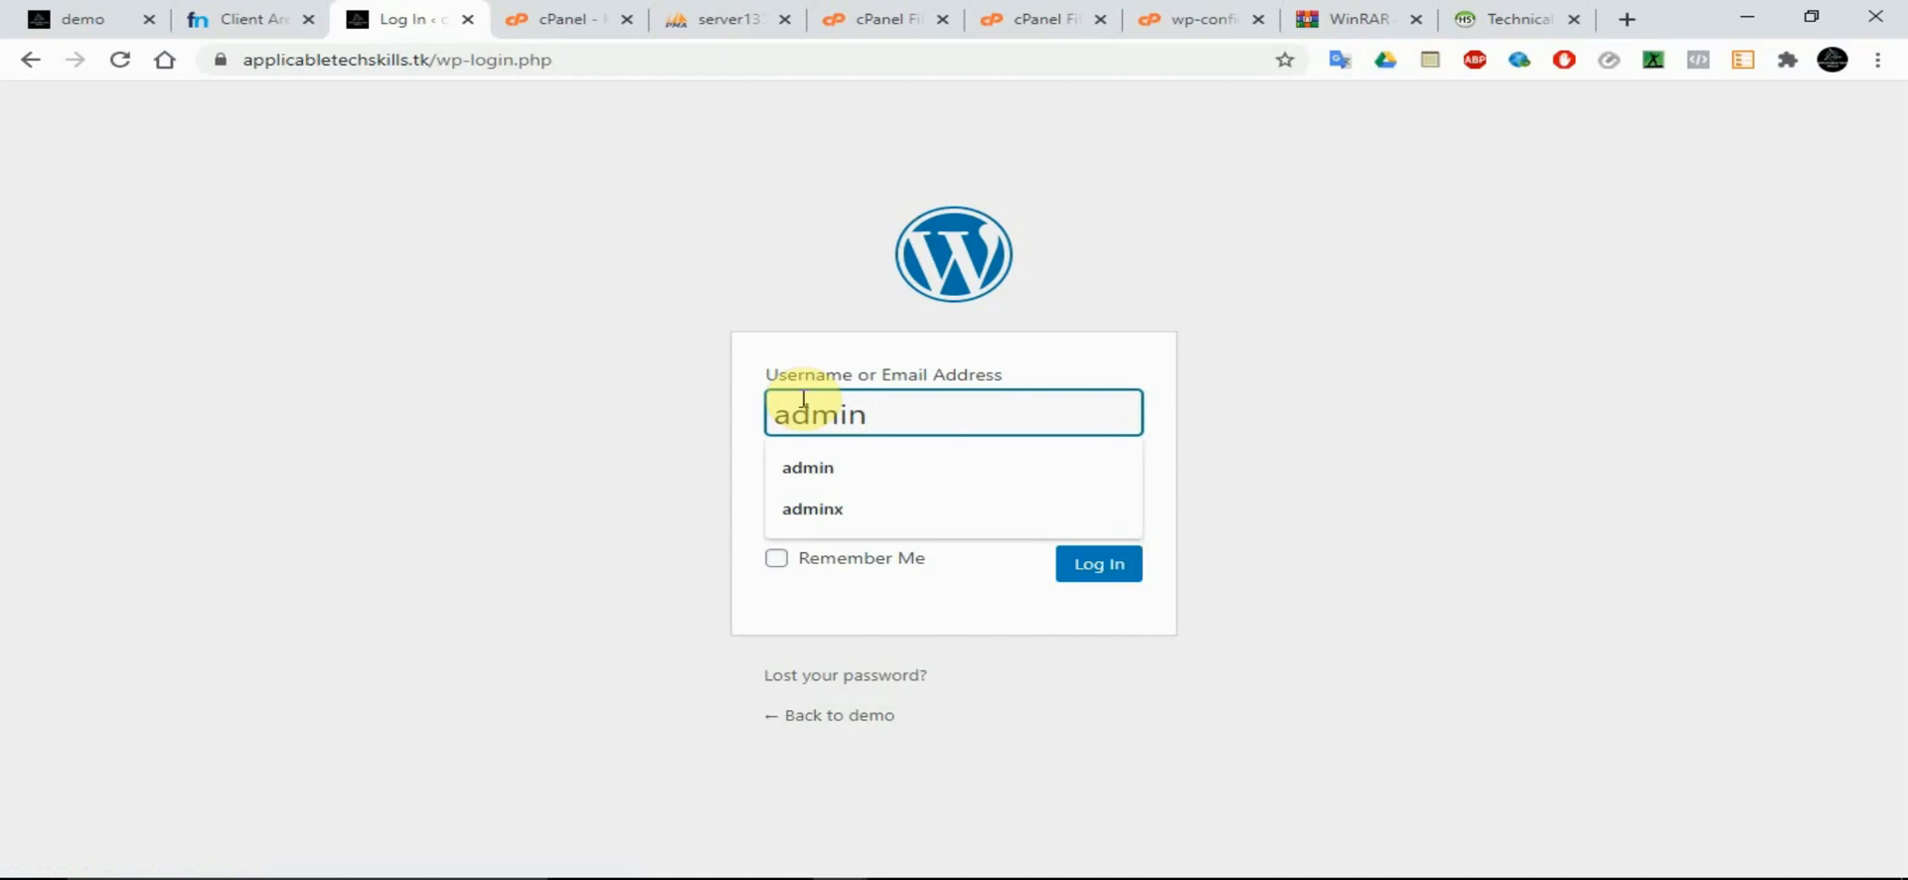
text(in)
click(636, 331)
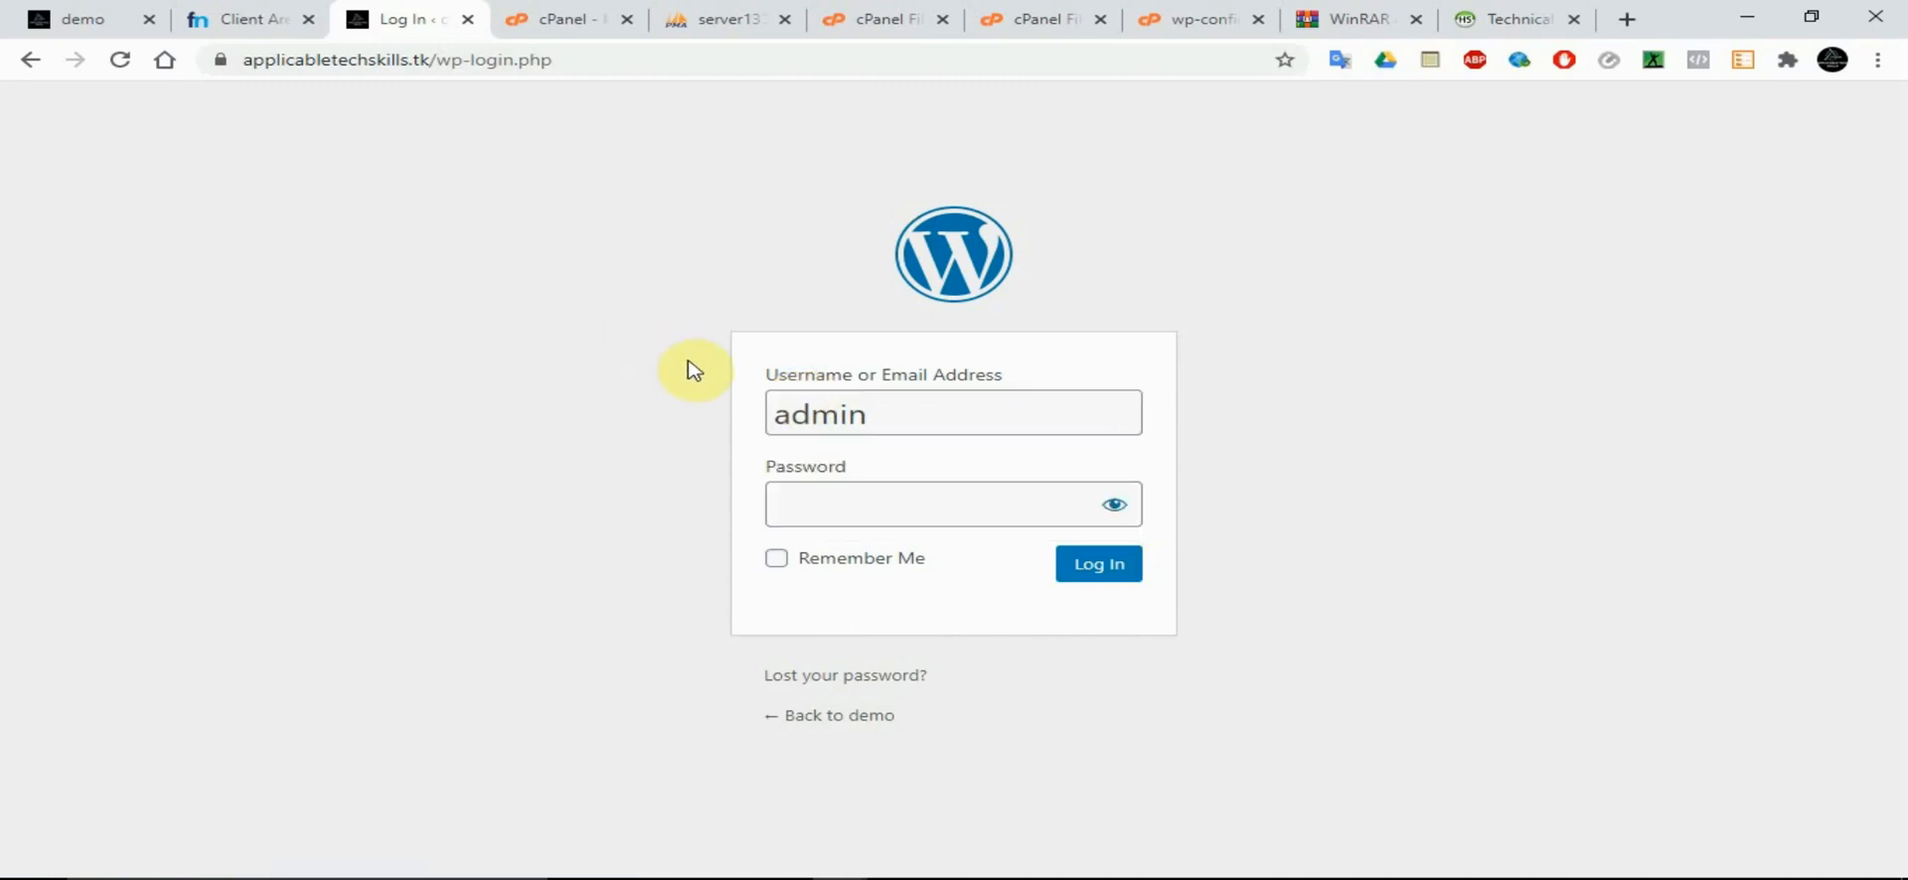
click(831, 497)
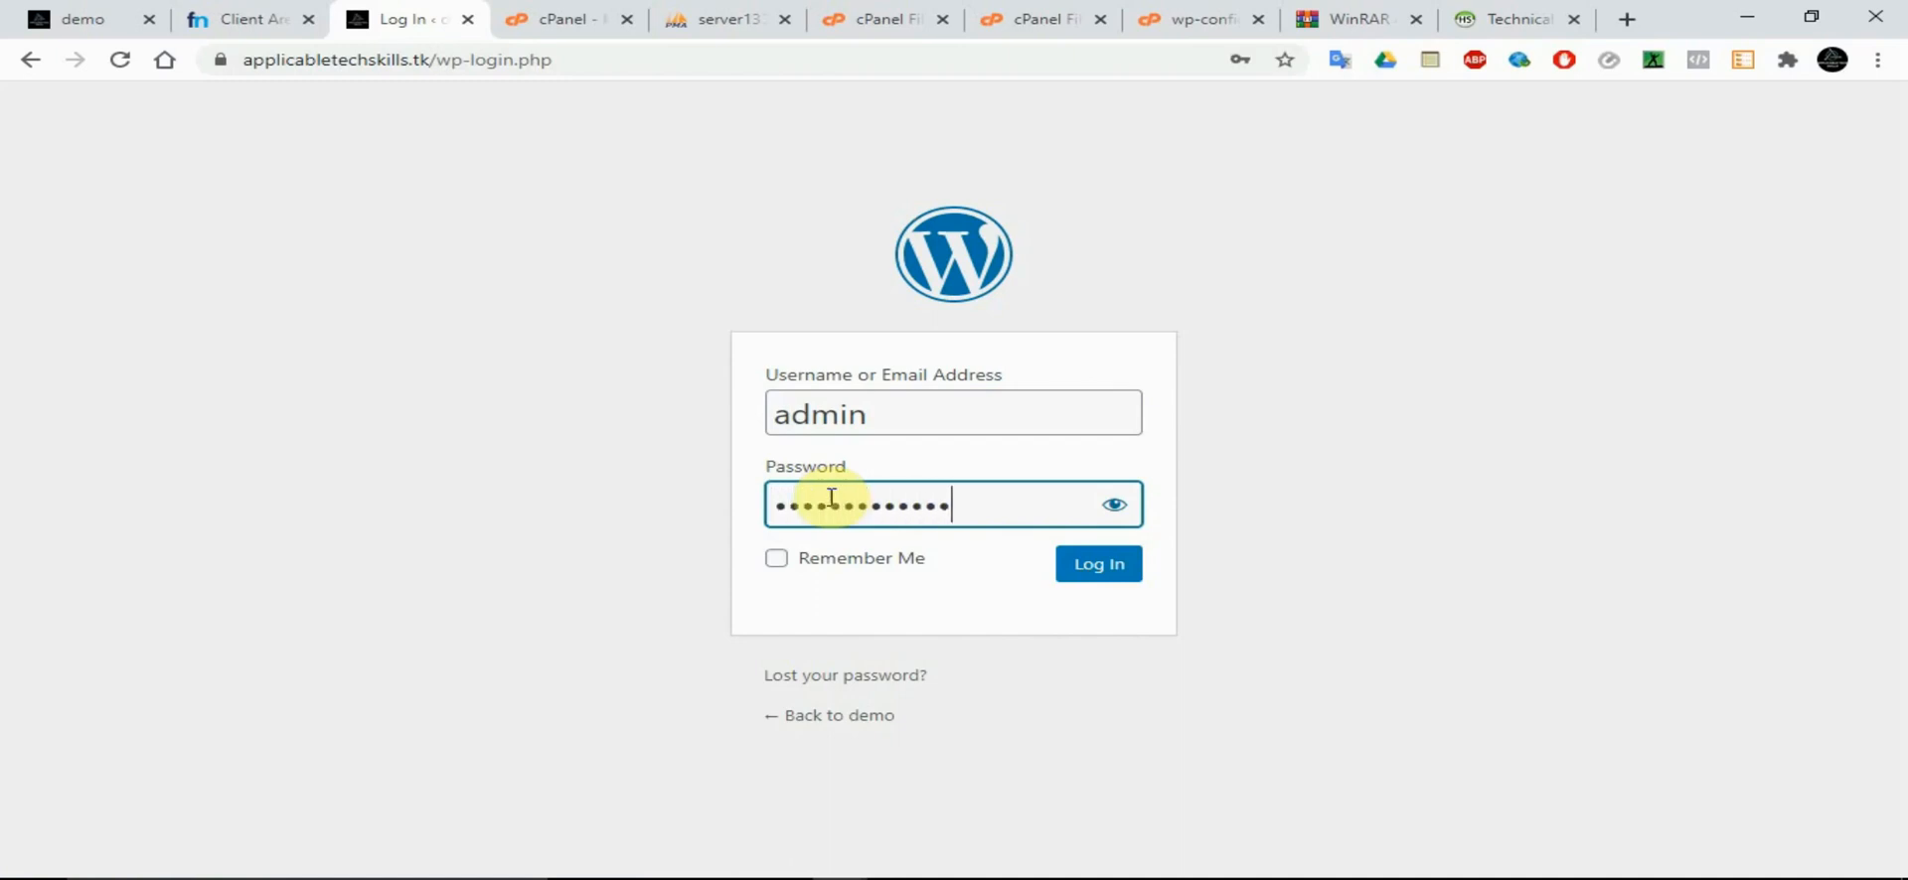
click(861, 559)
click(1099, 564)
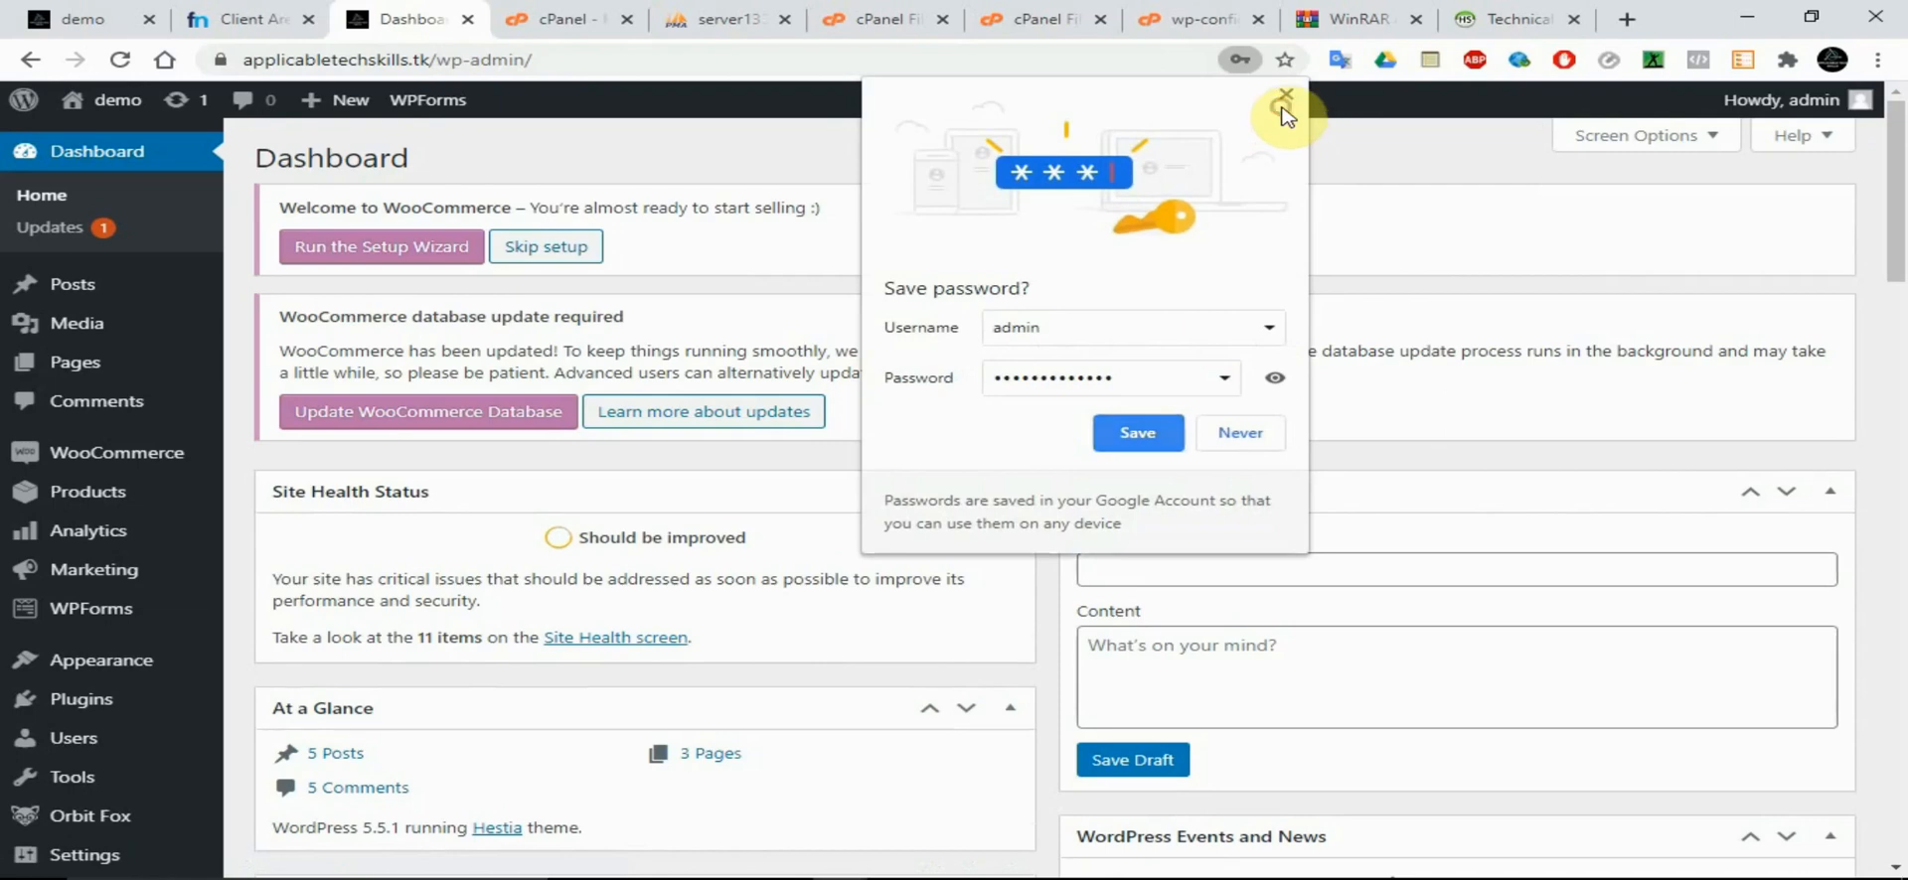
Step: Decline saving the password and load the live front page by removing wp-admin/ from the URL
click(1281, 108)
drag(433, 62, 758, 69)
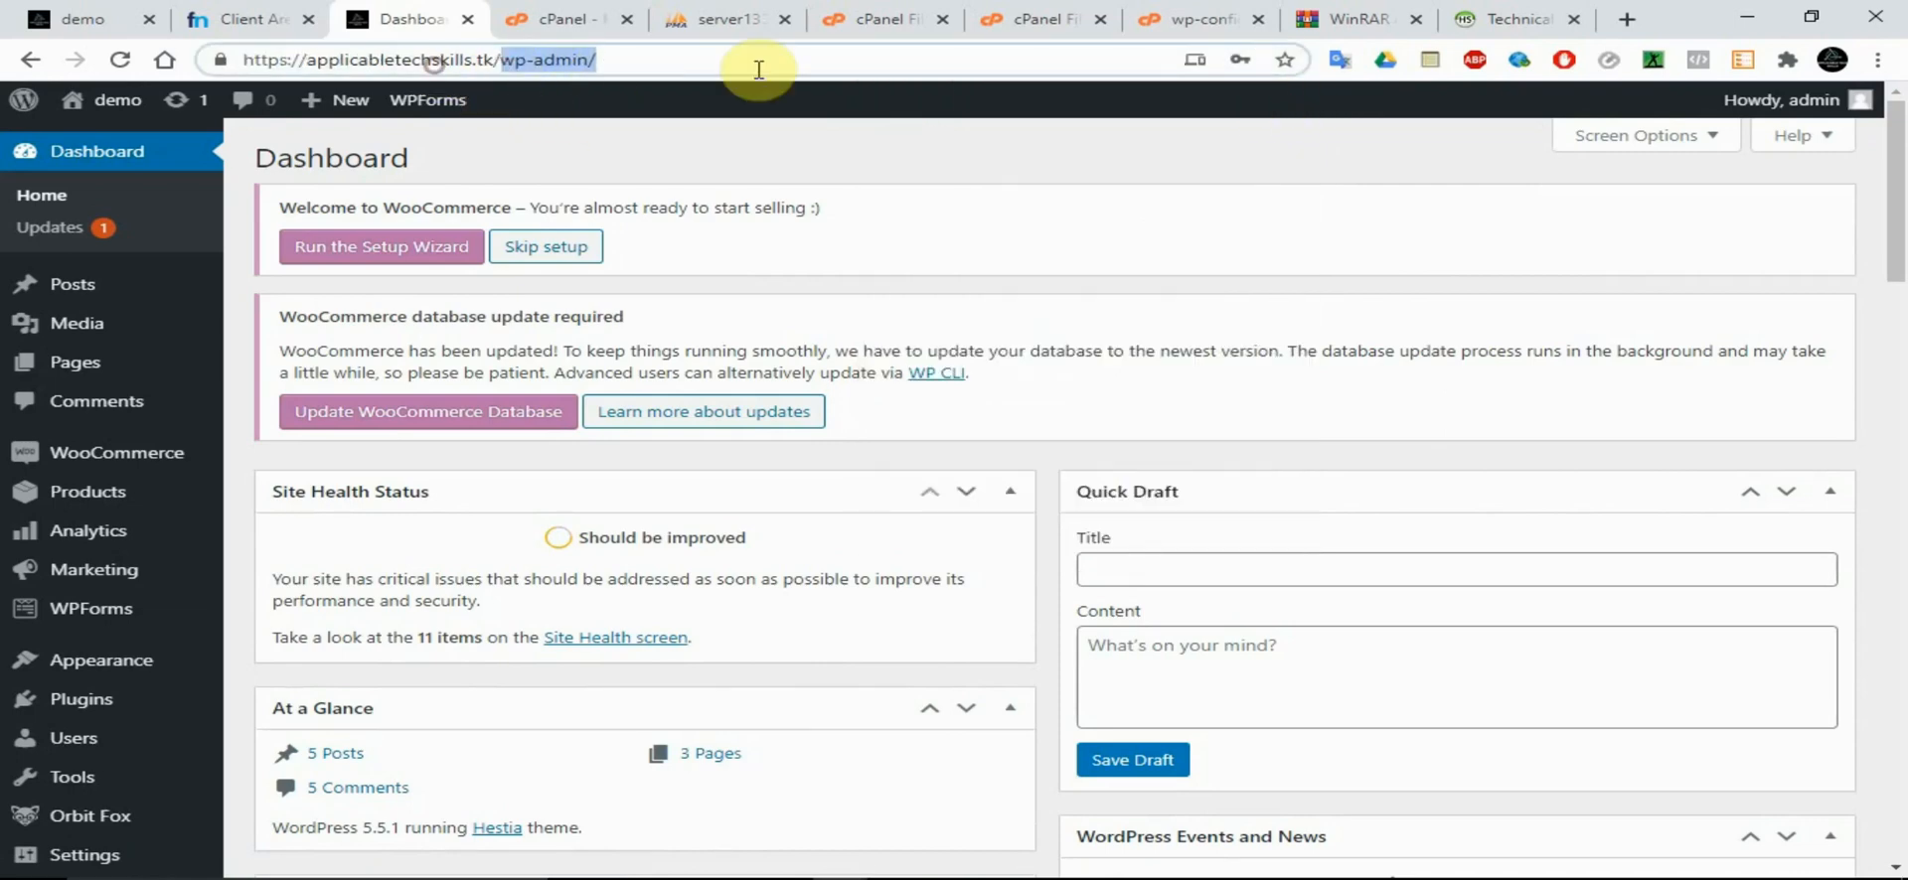
key(BackSpace)
key(Return)
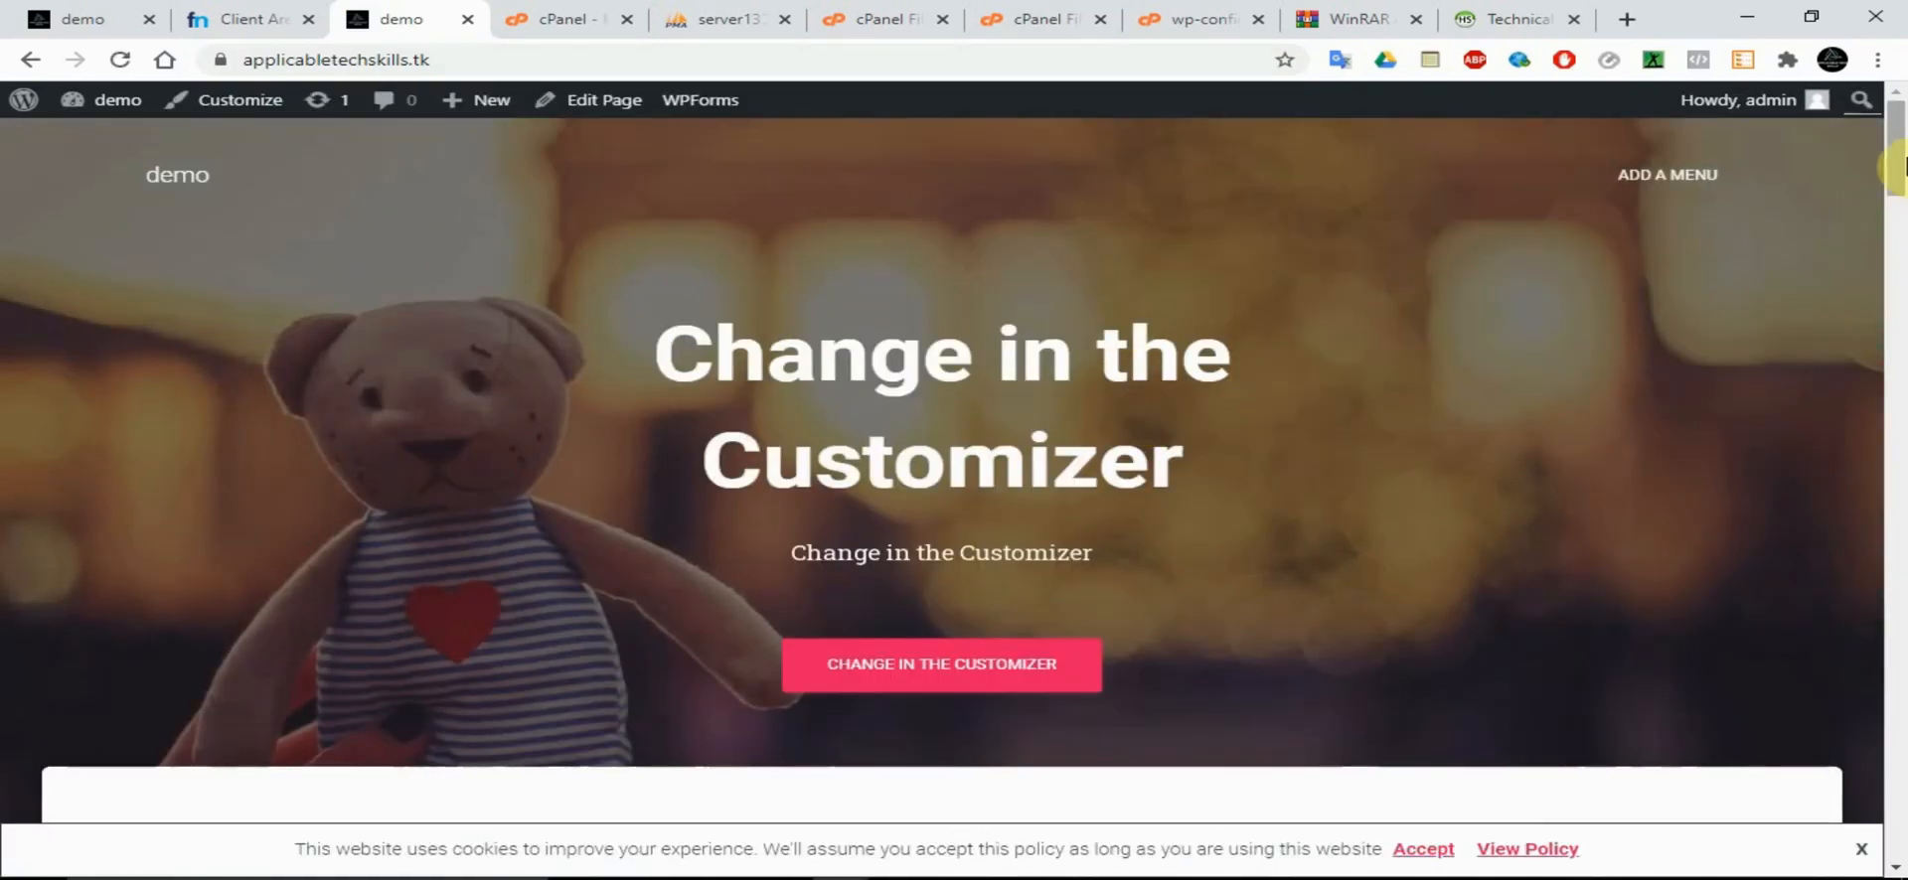
mouse_move(1895, 139)
mouse_down()
mouse_move(1895, 795)
mouse_move(1898, 142)
mouse_up()
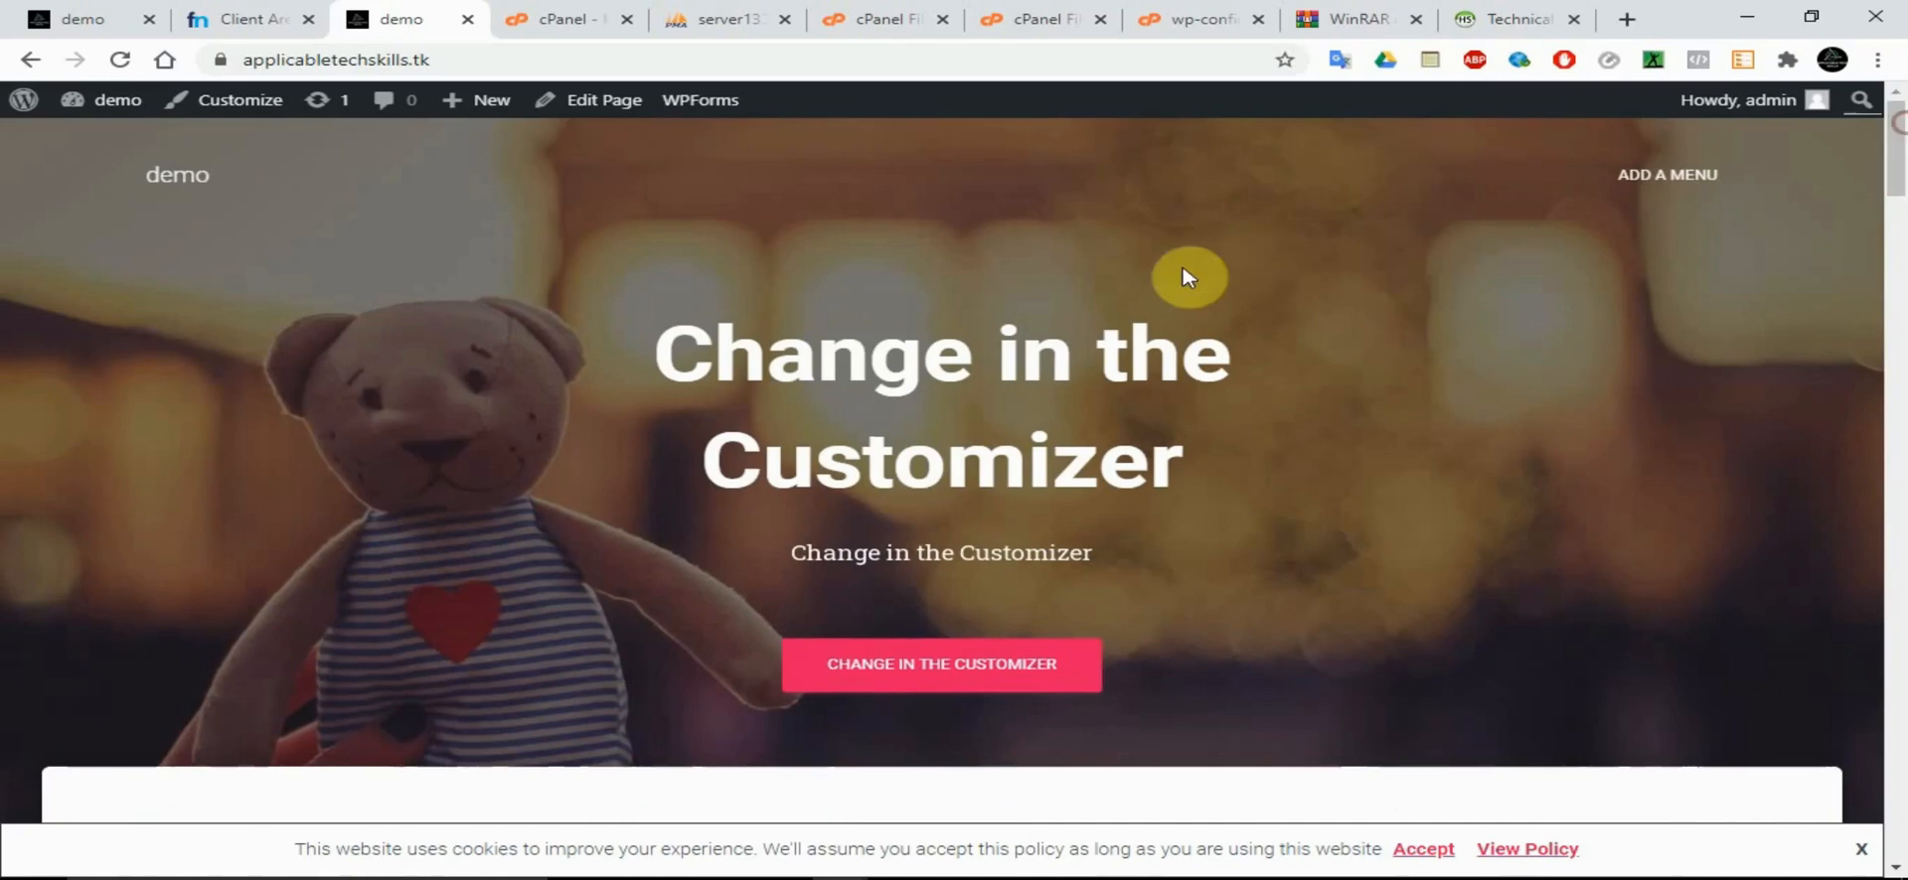
Step: Close the domain client-area tab and return to the live site's Dashboard via the admin bar
click(238, 15)
click(376, 11)
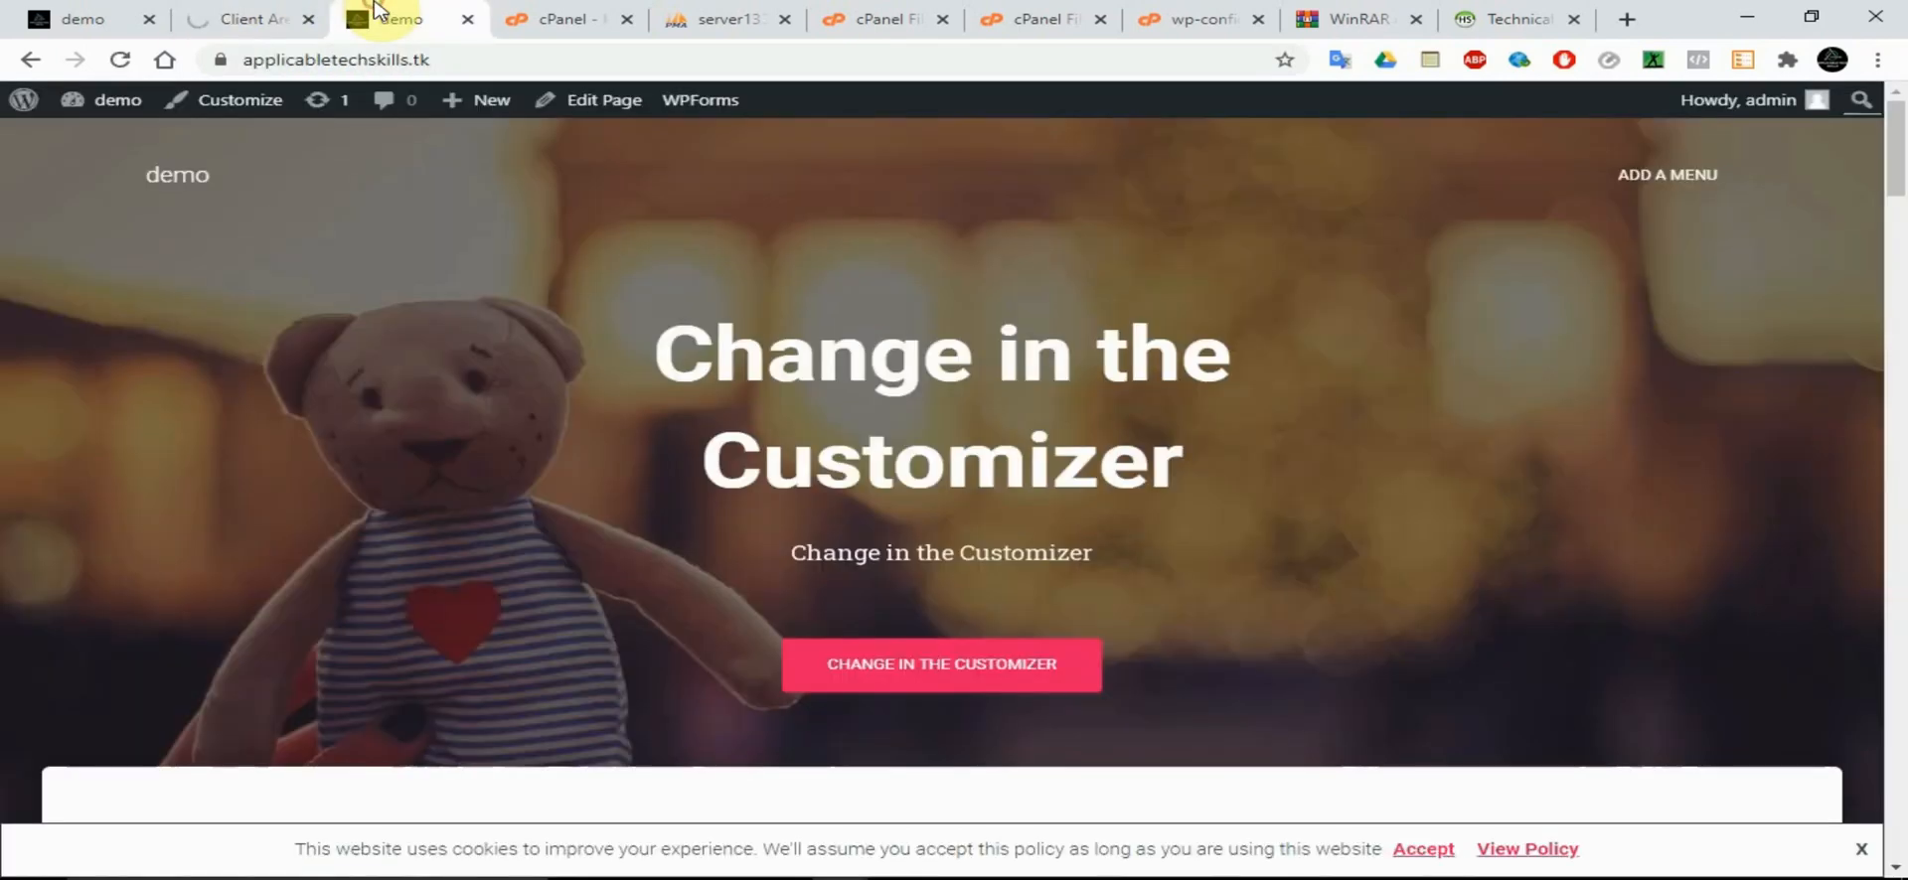
click(308, 18)
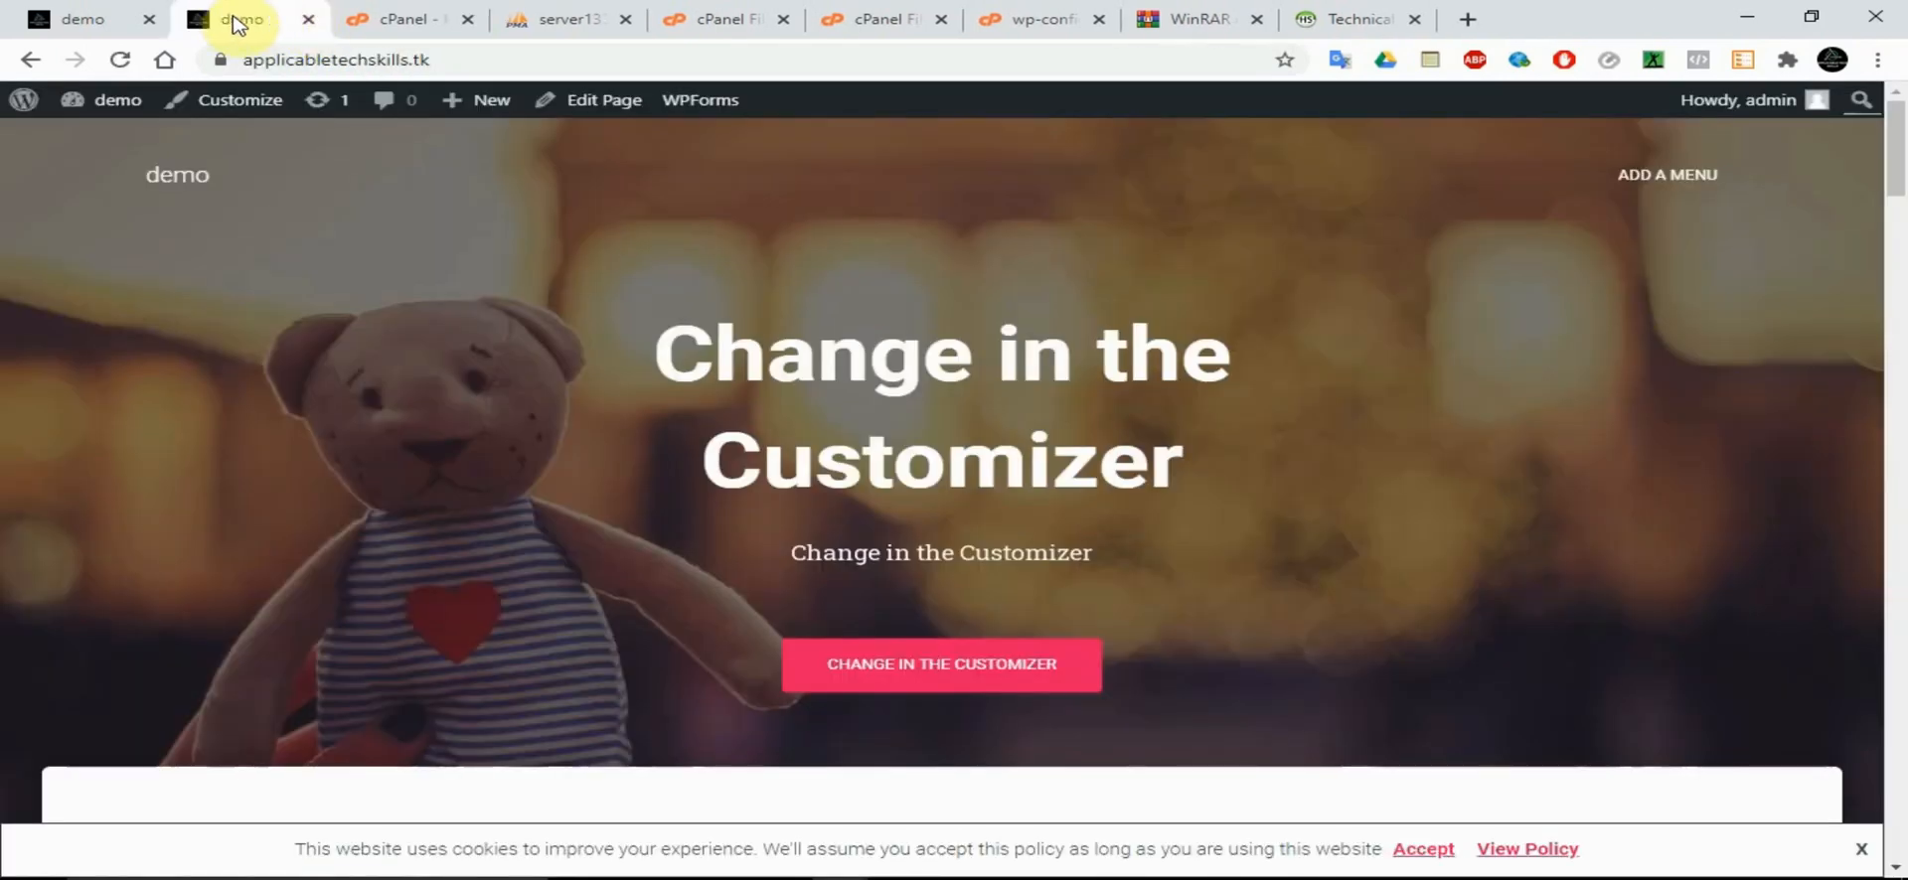
click(86, 20)
click(243, 20)
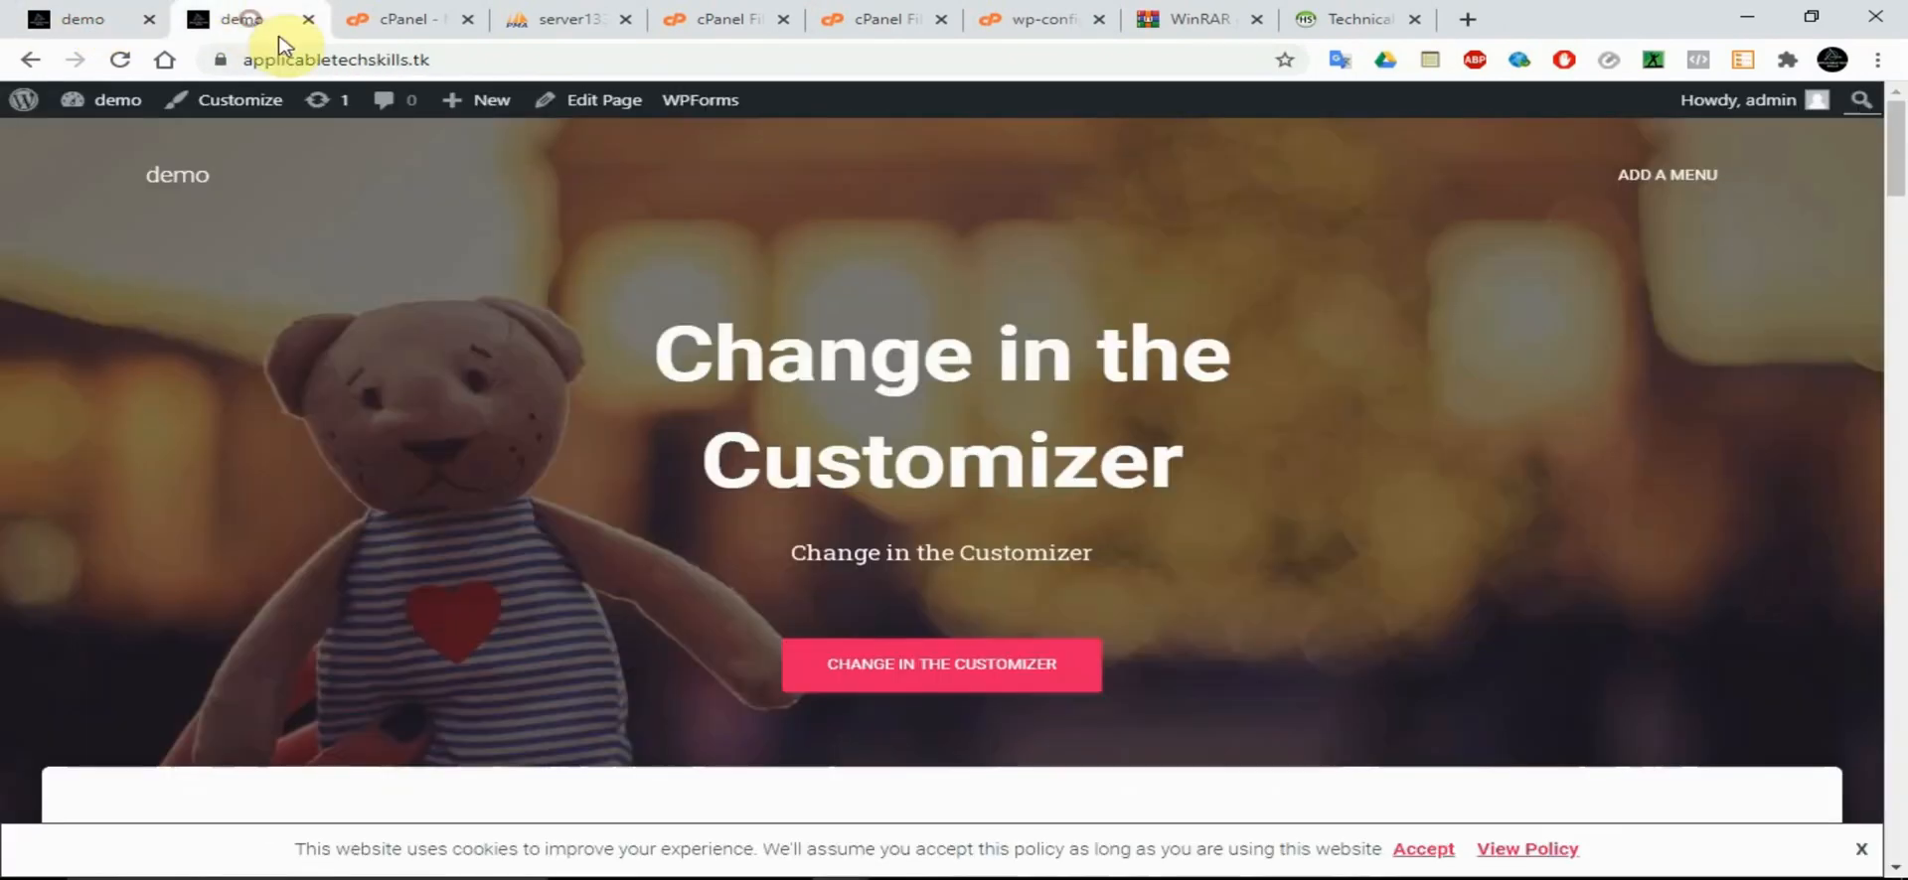
mouse_move(91, 104)
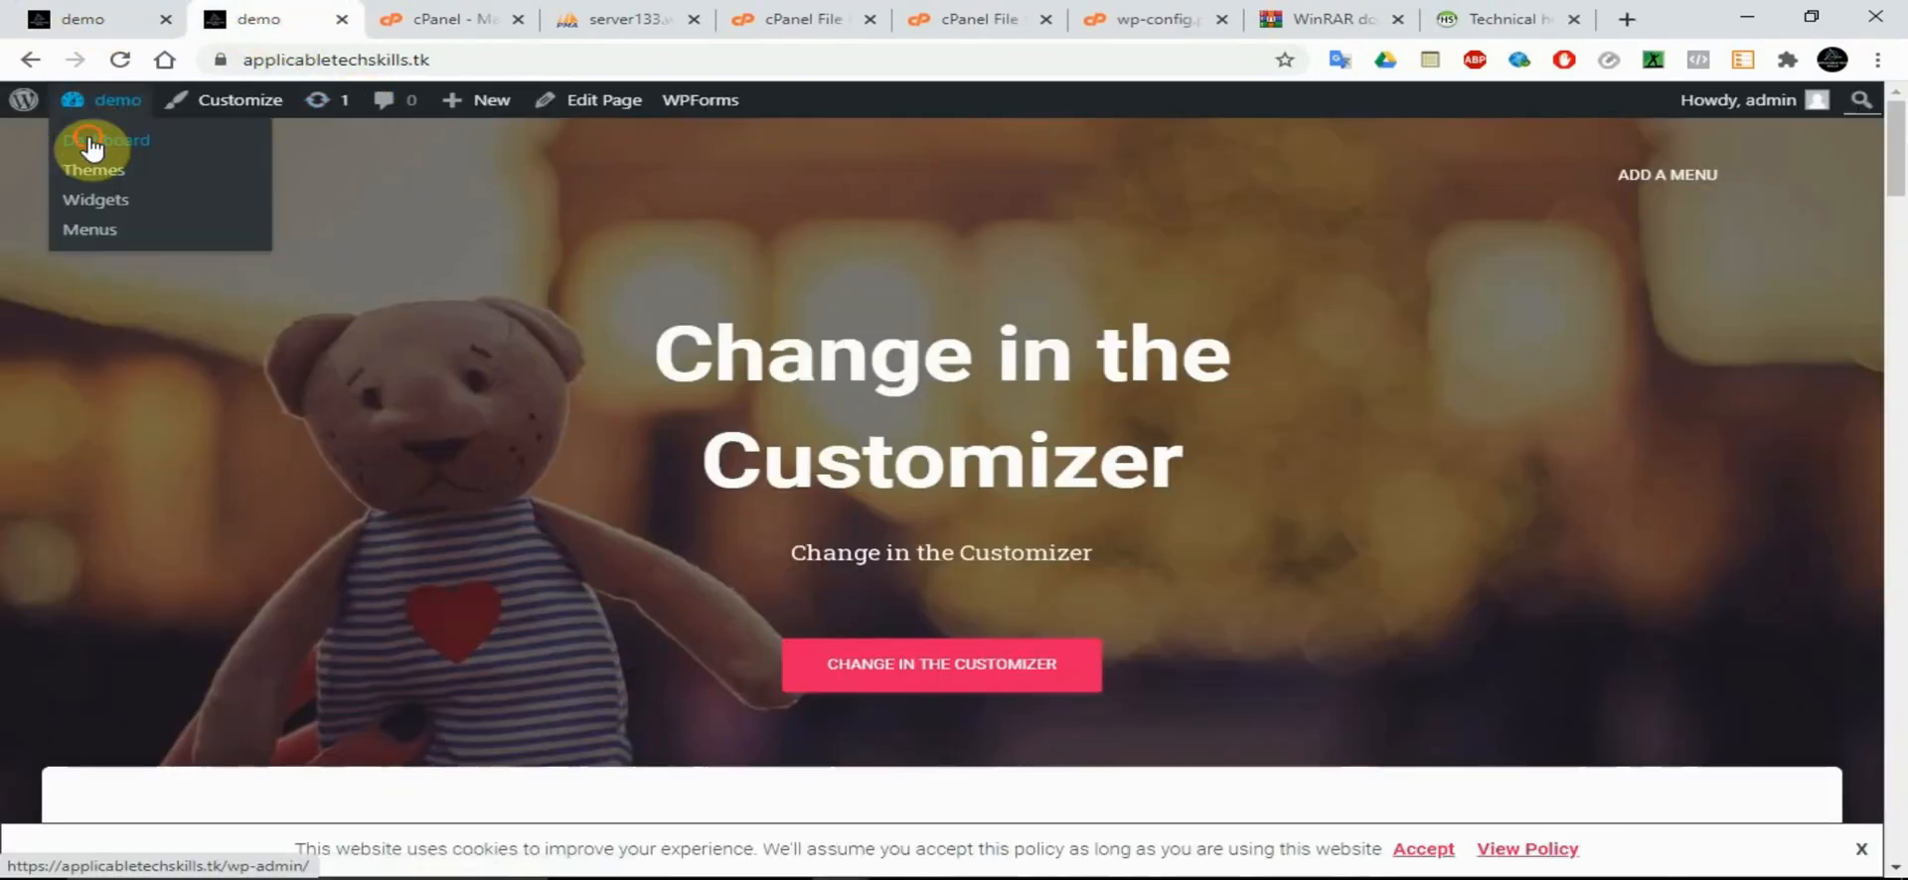
click(91, 147)
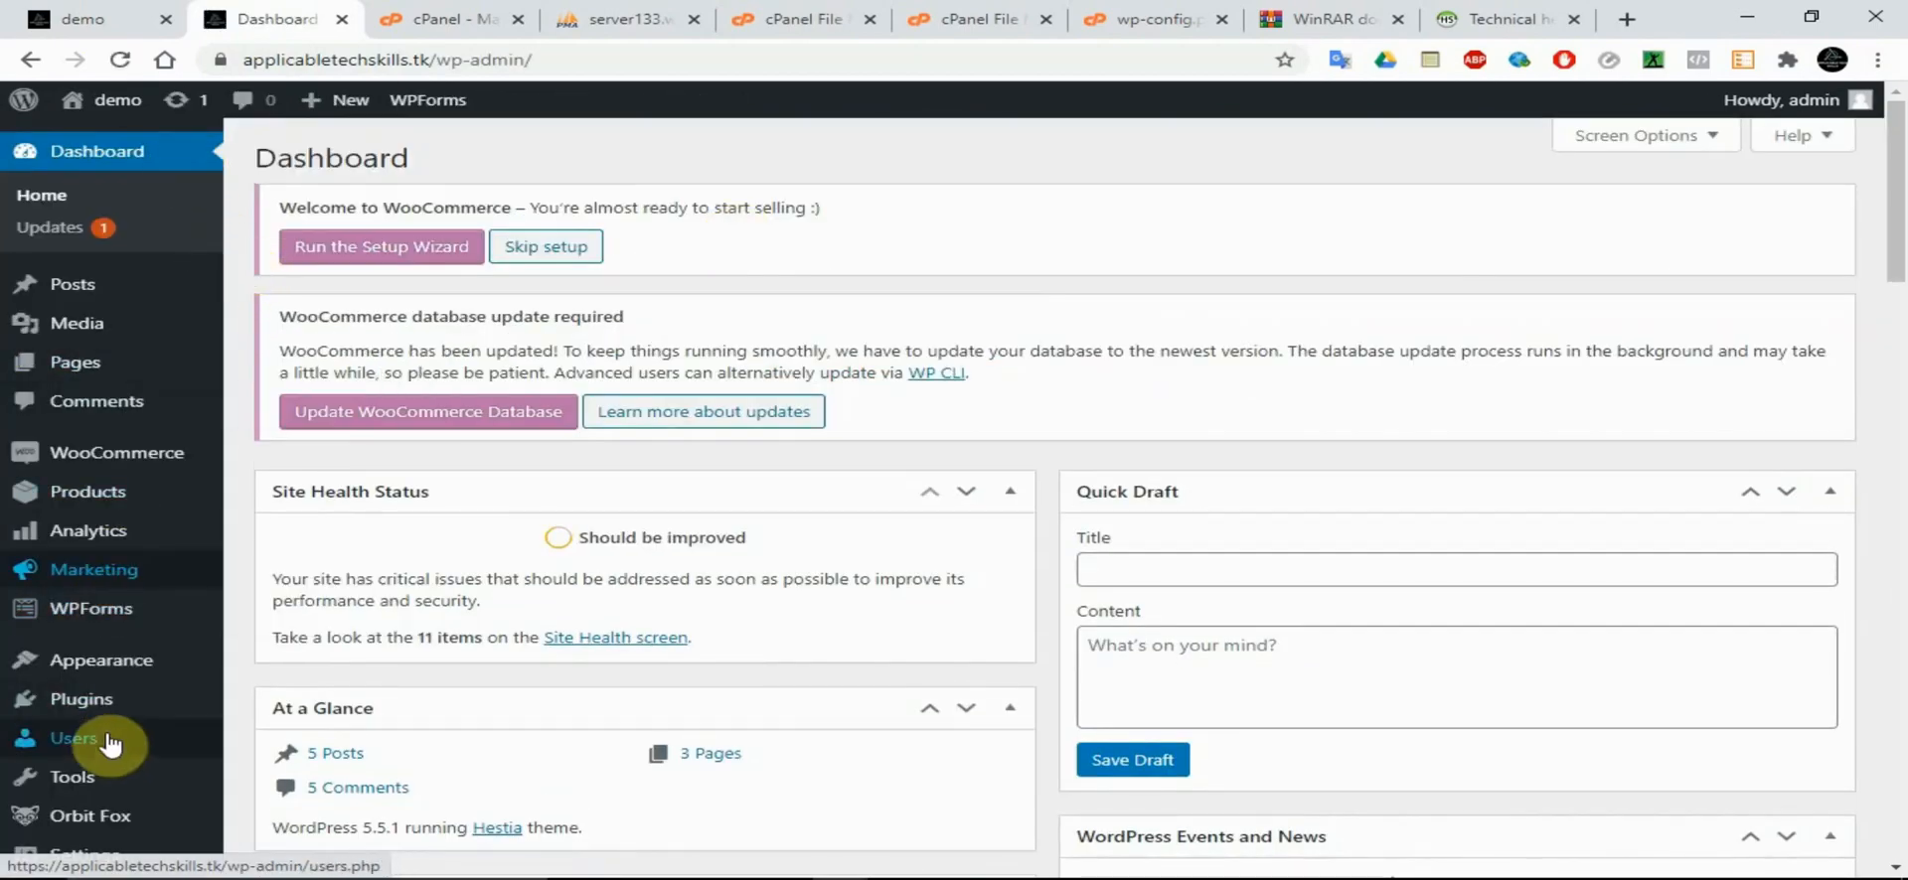
Step: Check the live site's installed plugins list
click(98, 700)
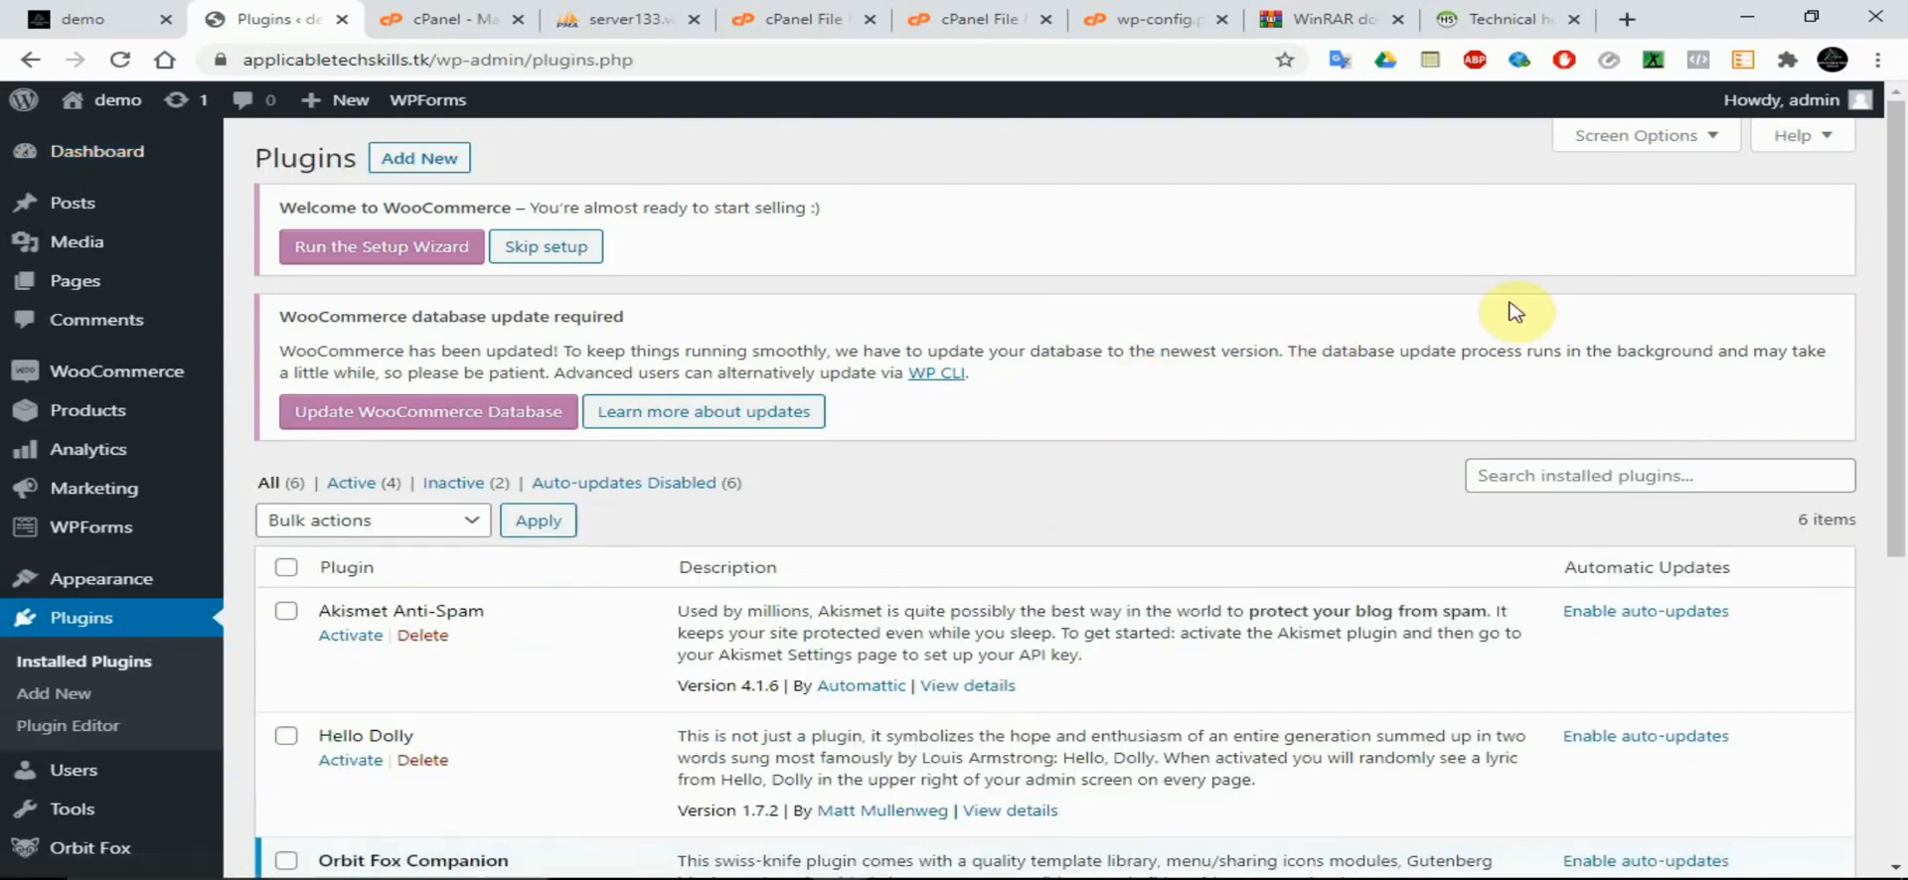
drag(1899, 228, 1903, 534)
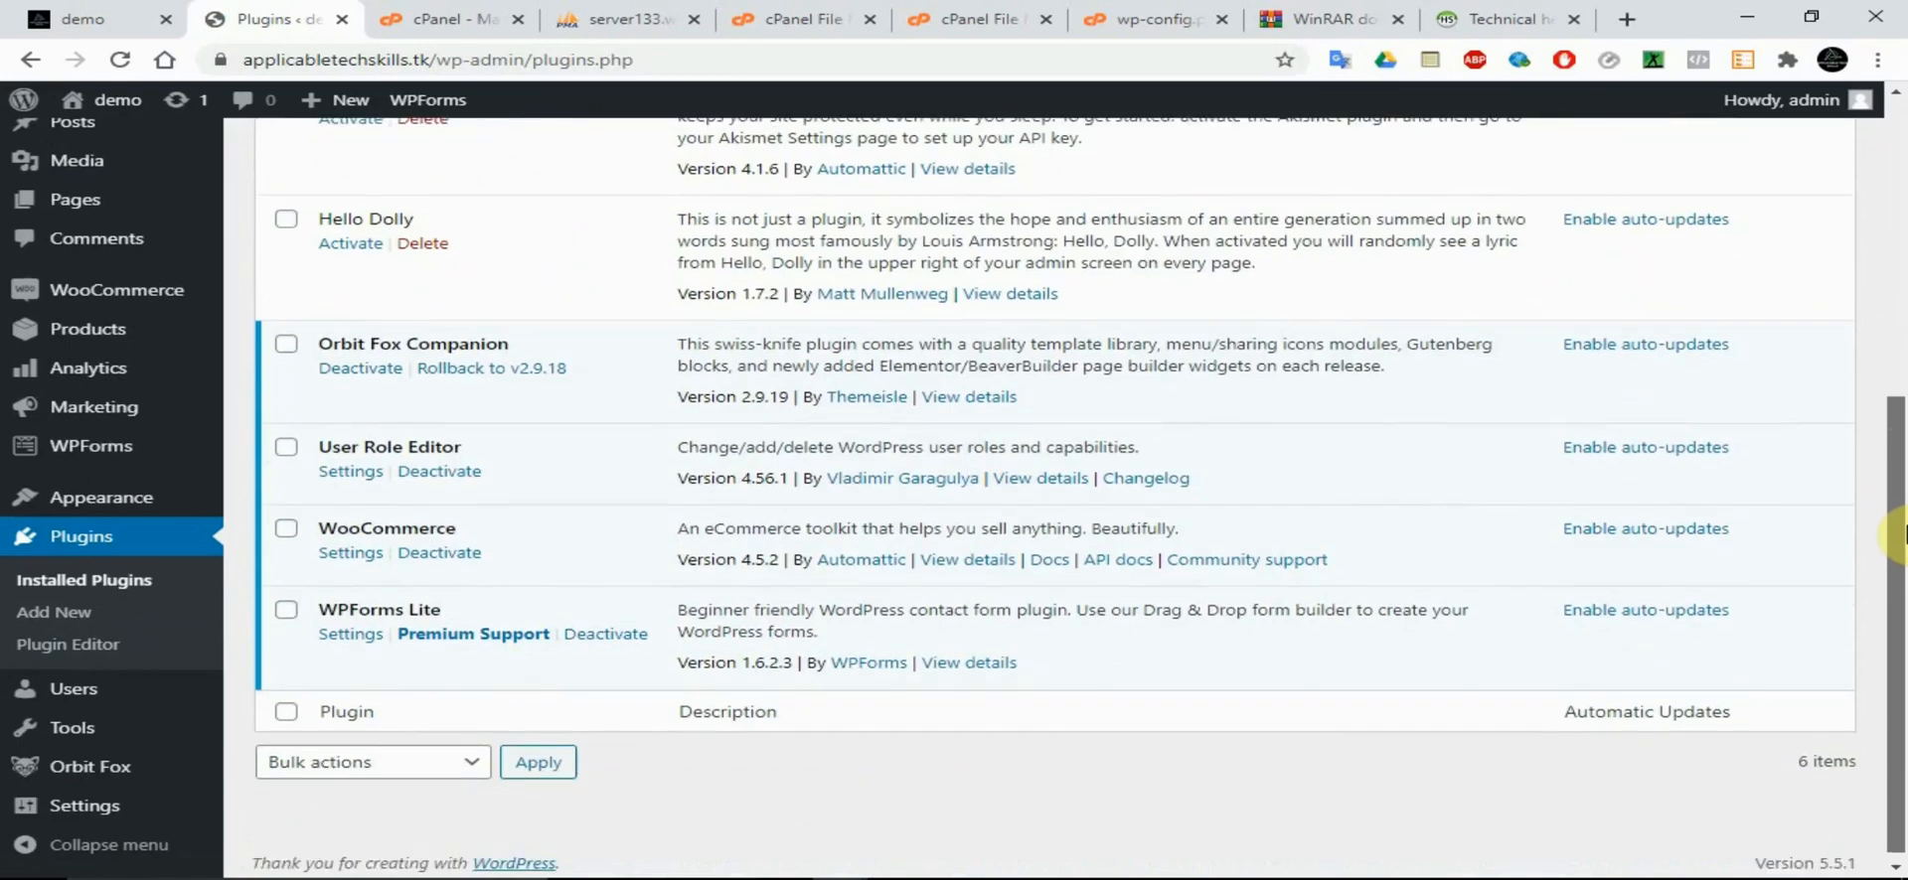
drag(1904, 562, 1903, 571)
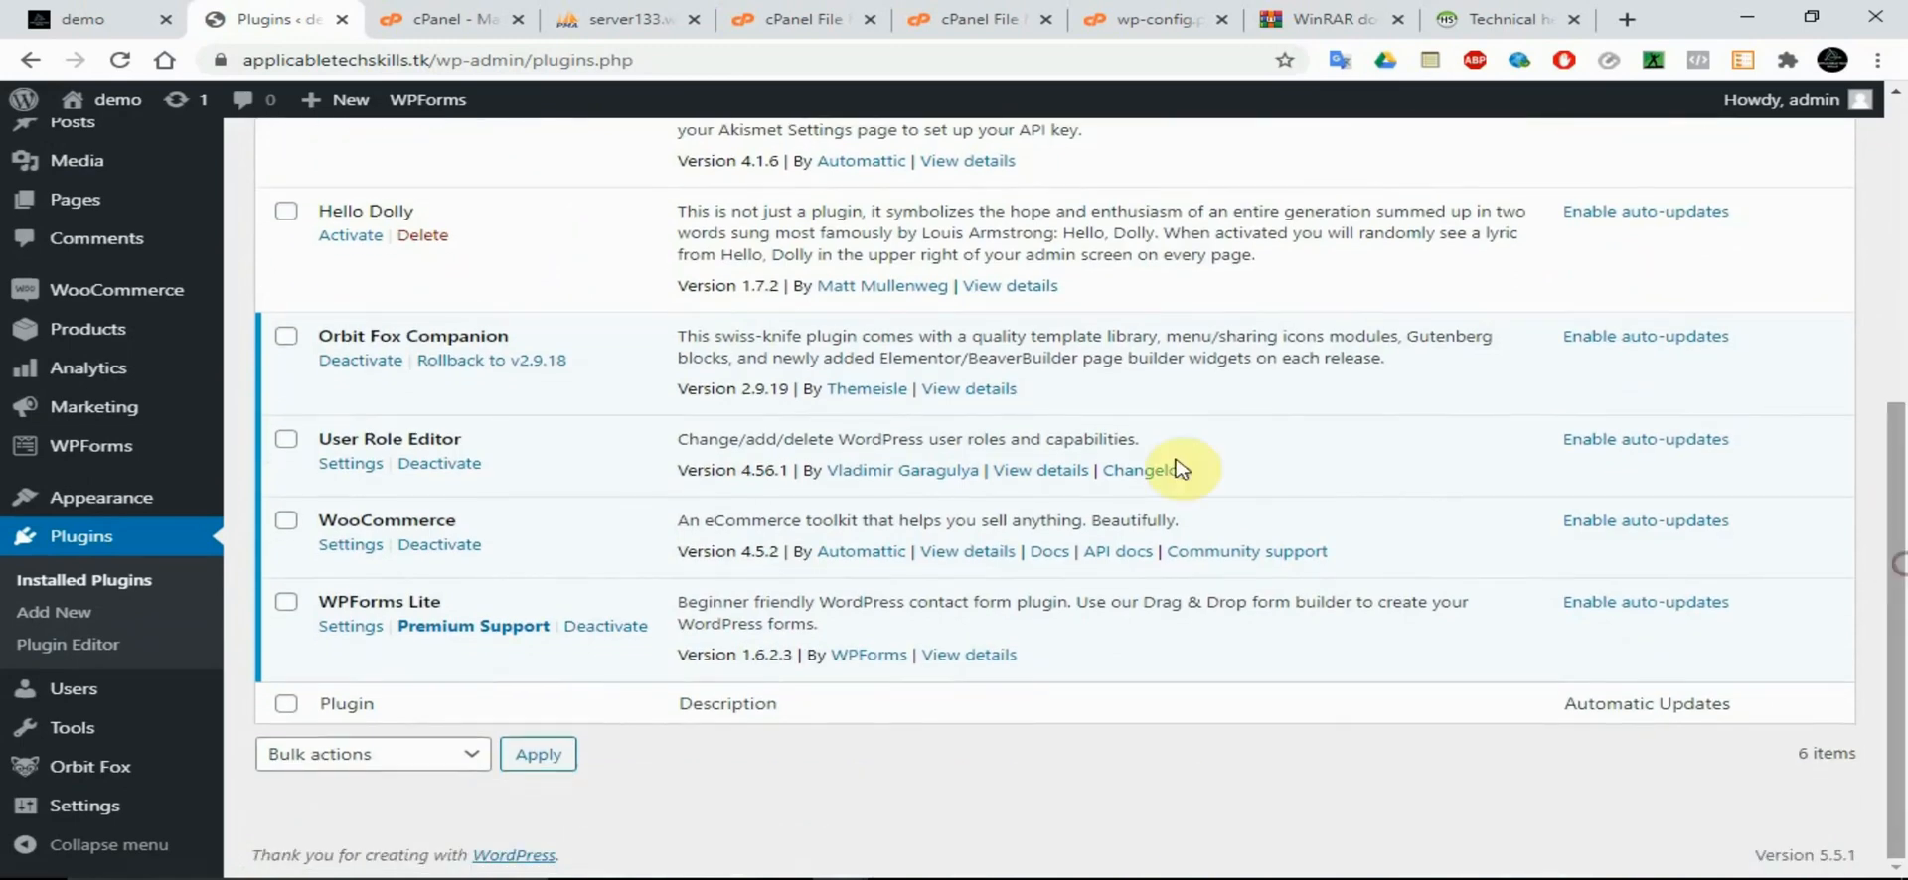
click(86, 539)
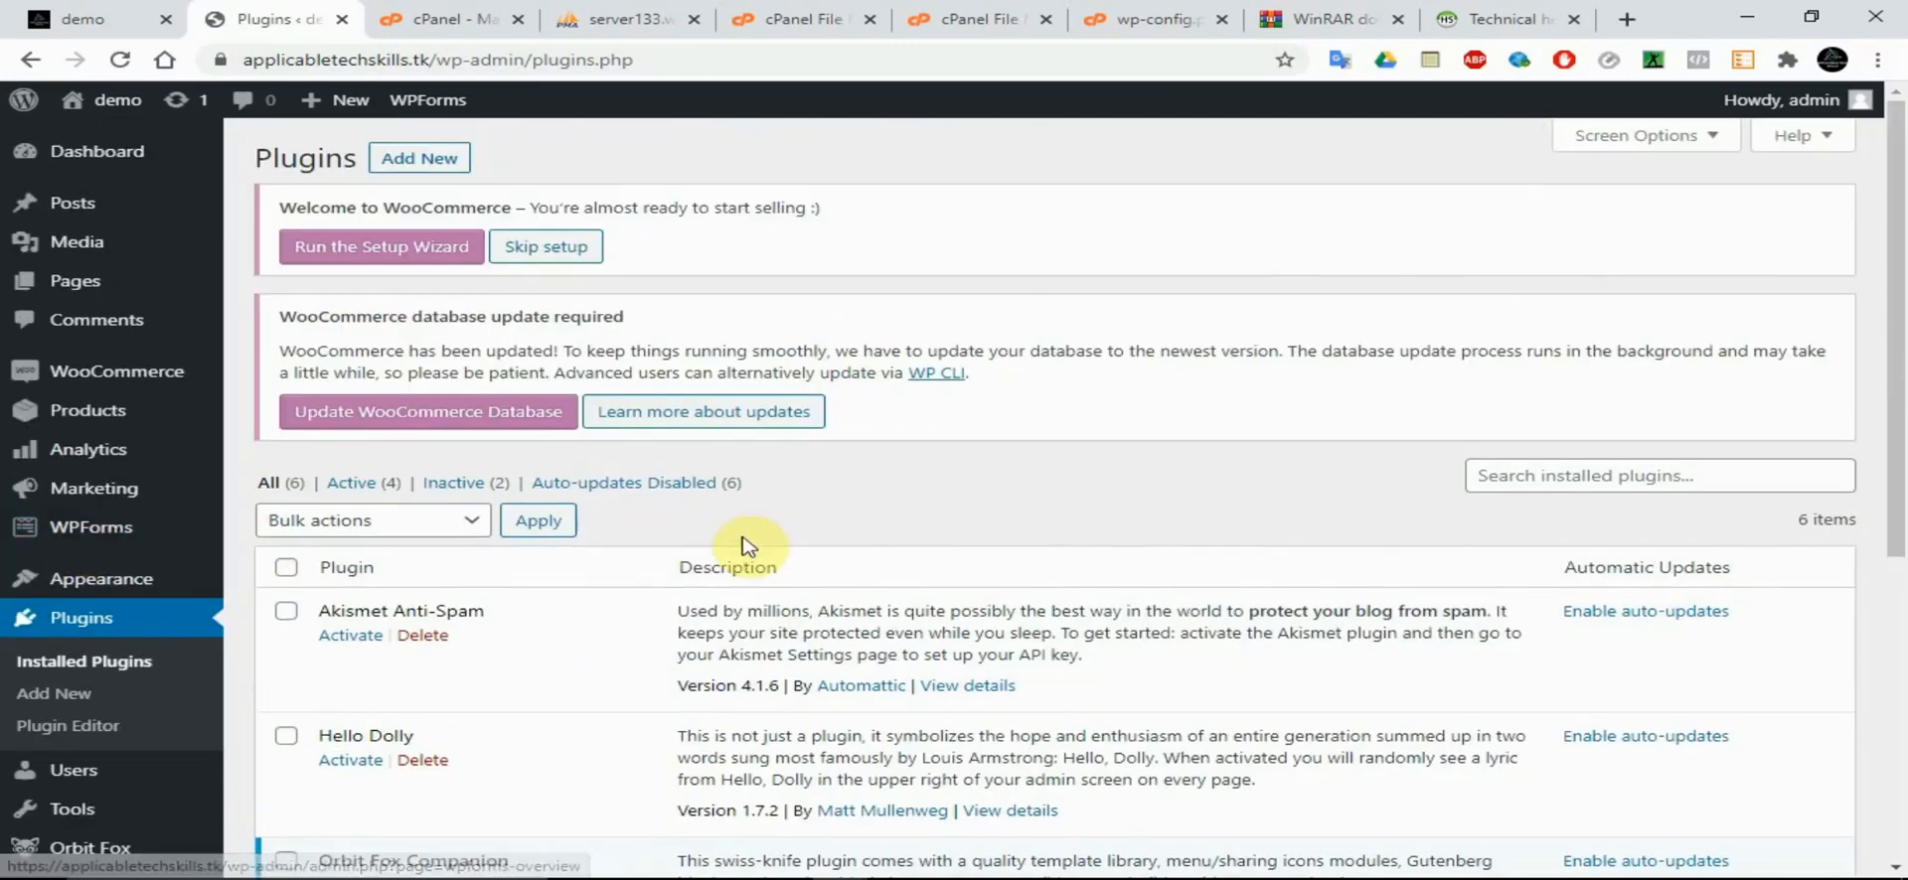
Step: Go to the live site's Themes page and open the live front page in a new tab
click(75, 580)
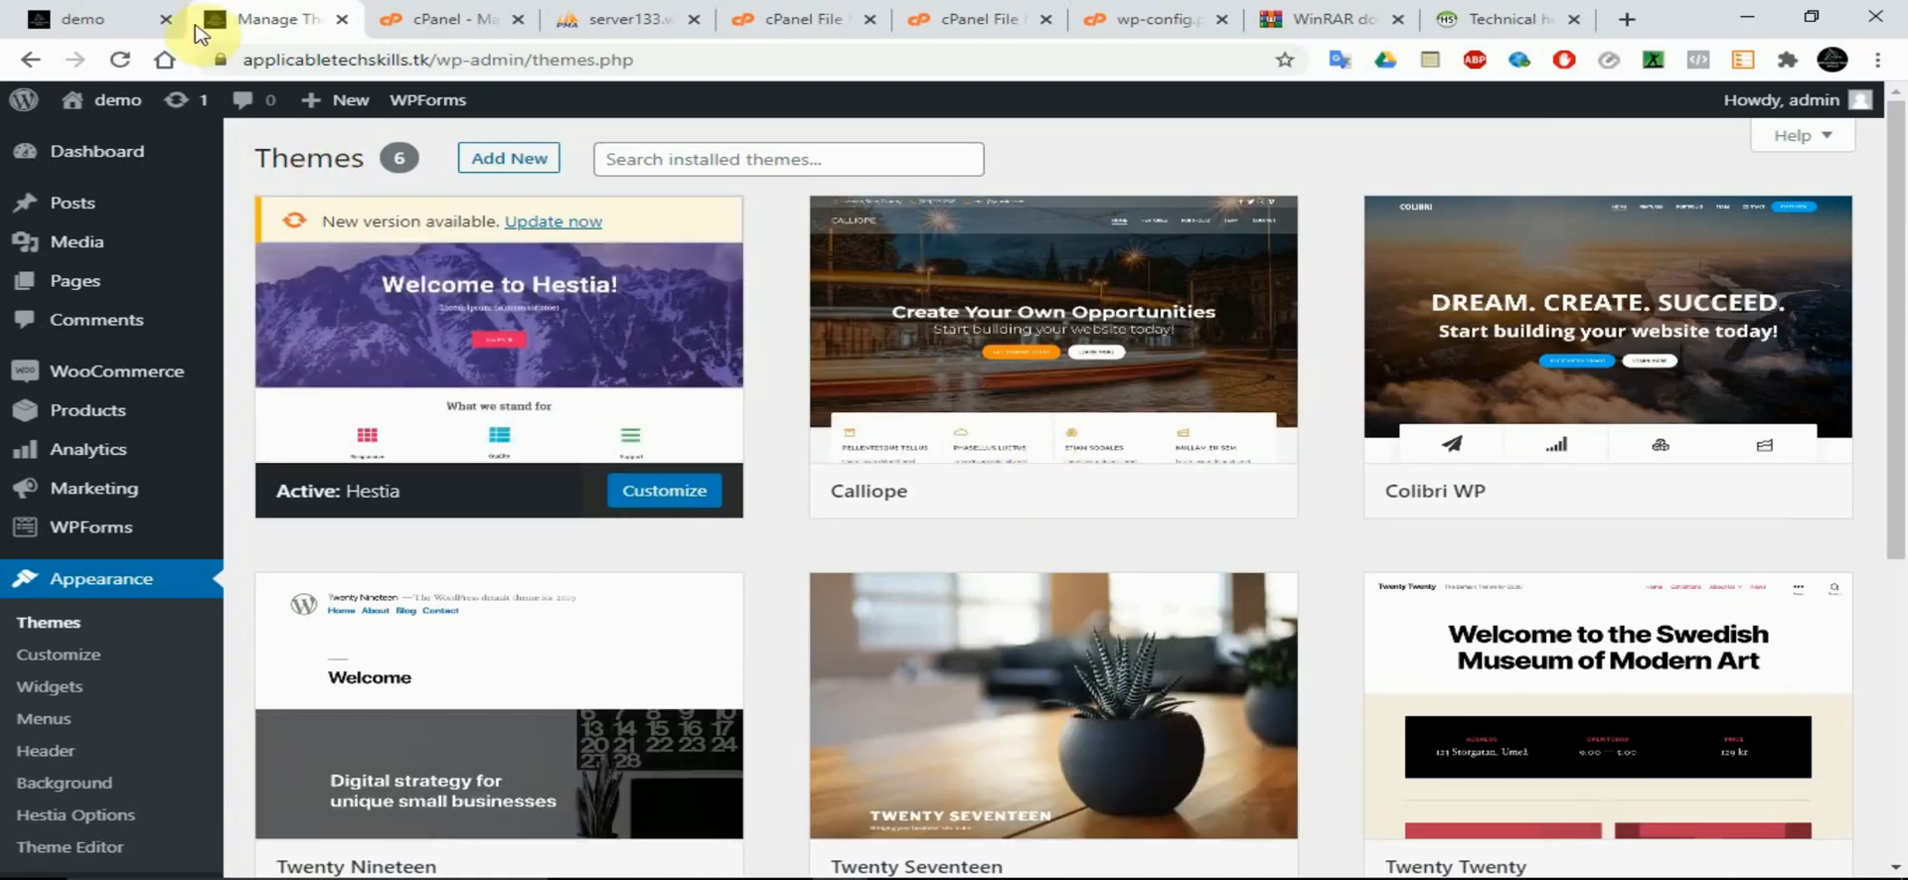
click(79, 18)
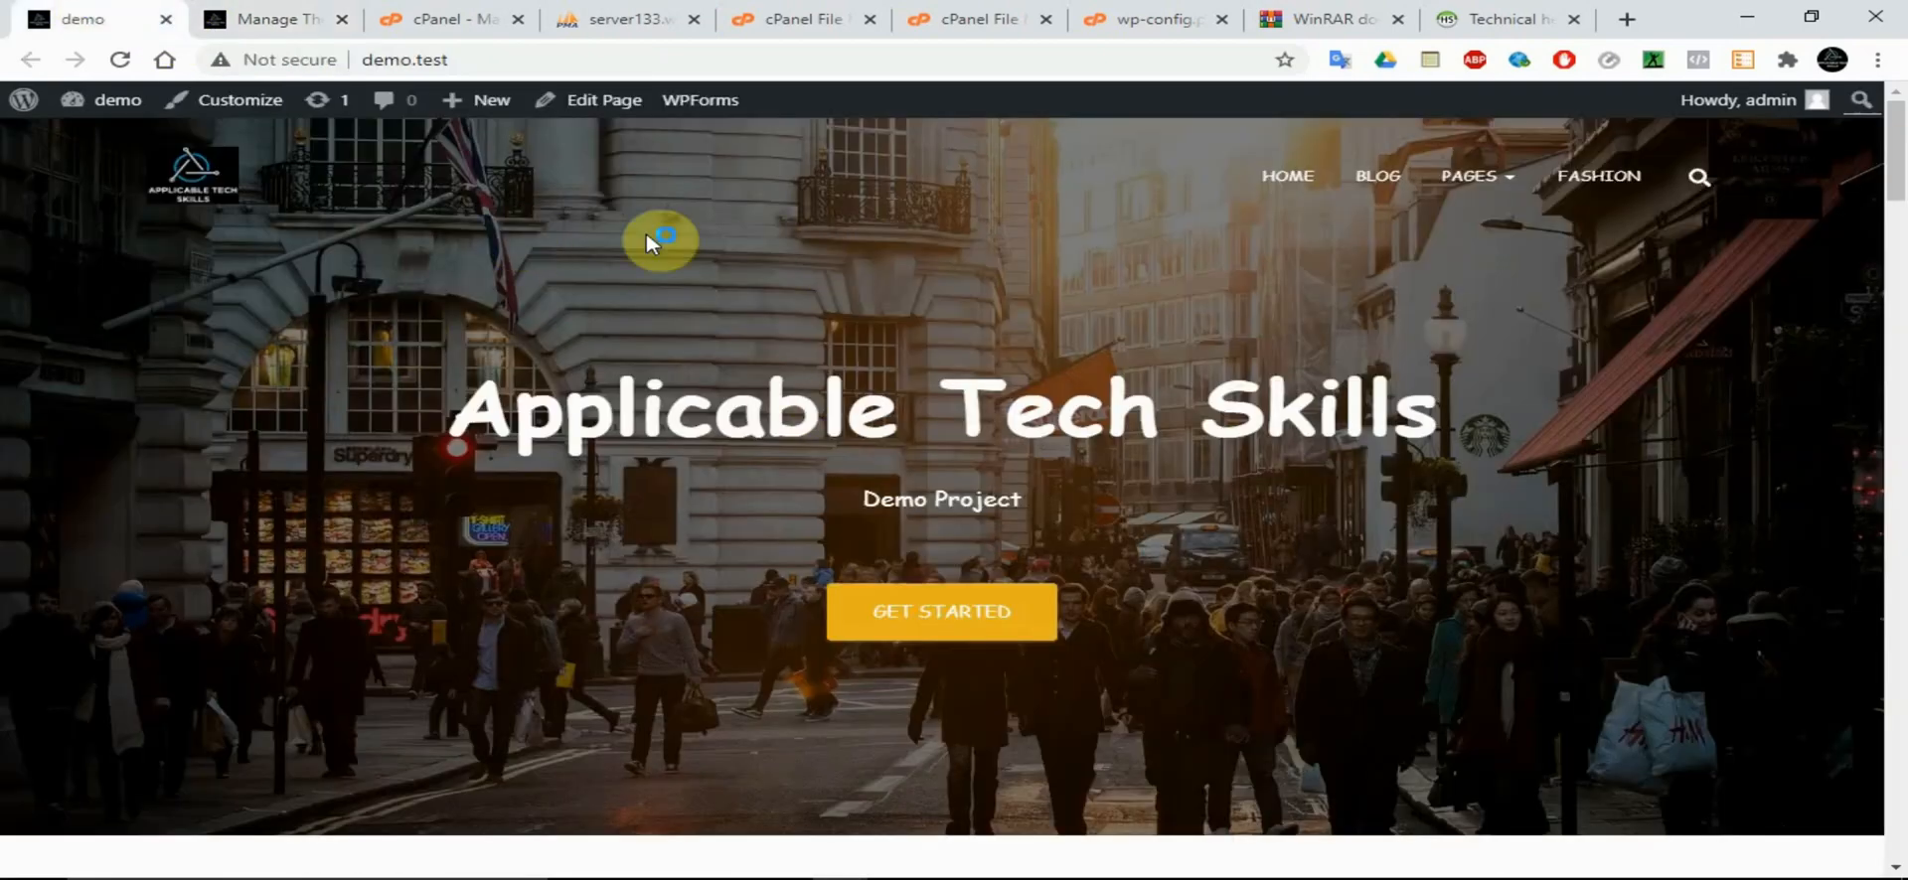
click(240, 14)
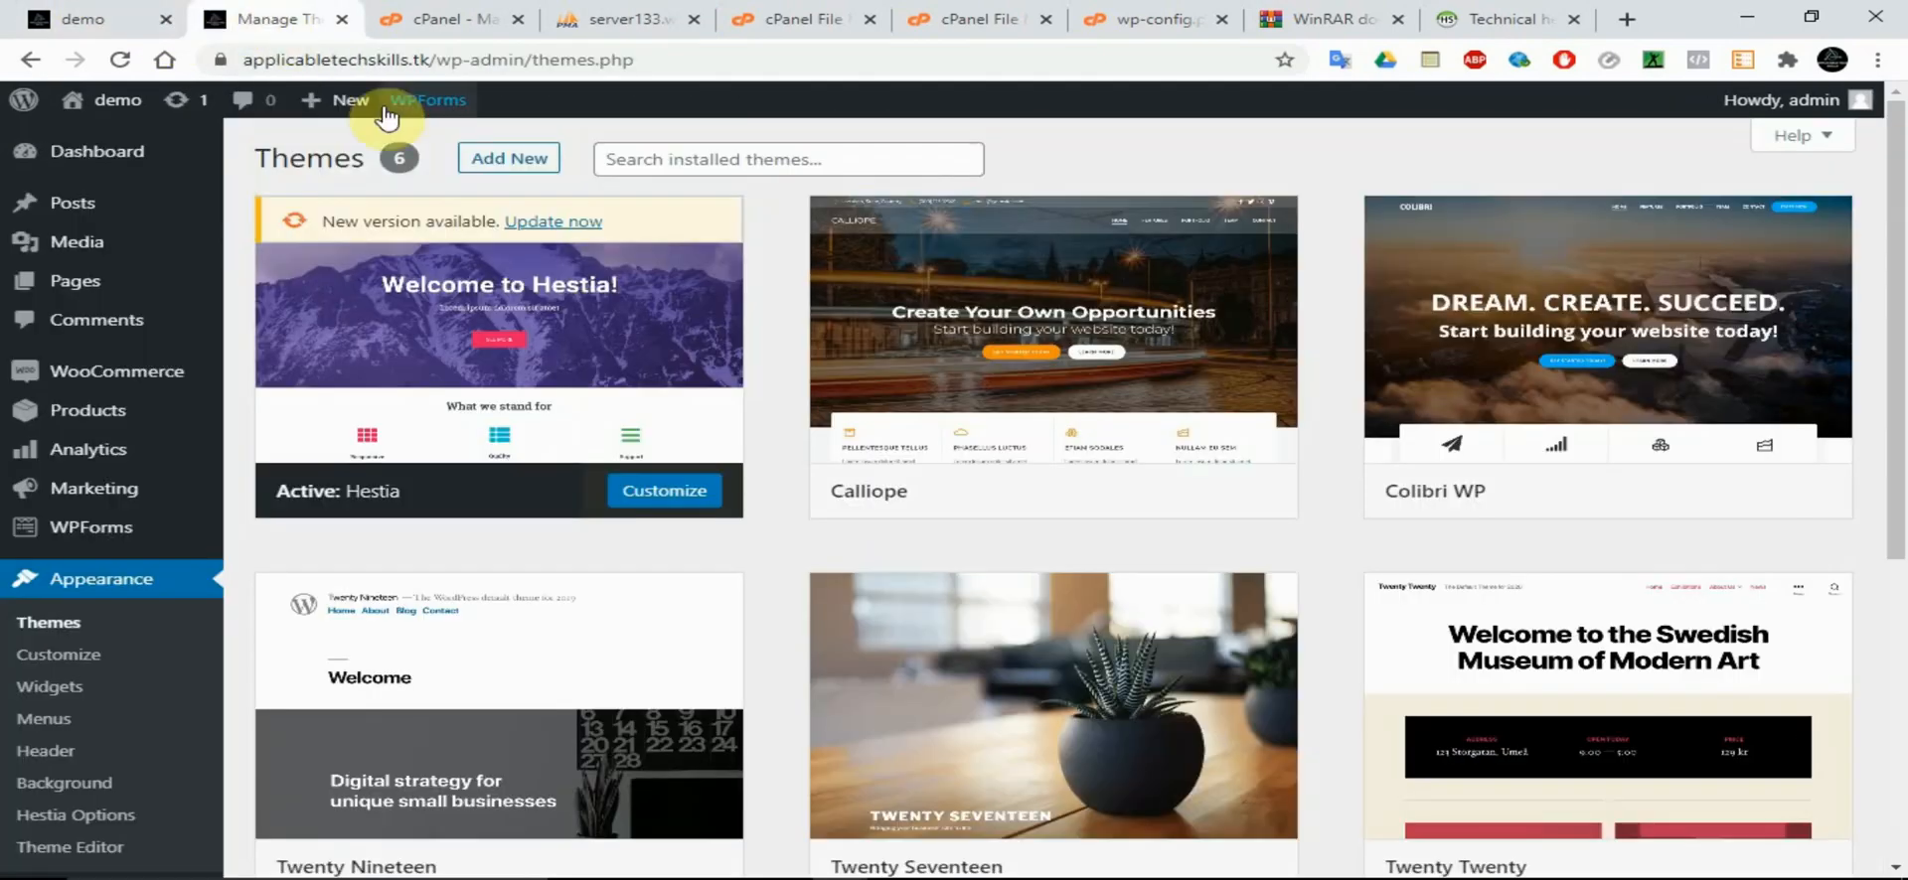
mouse_move(121, 106)
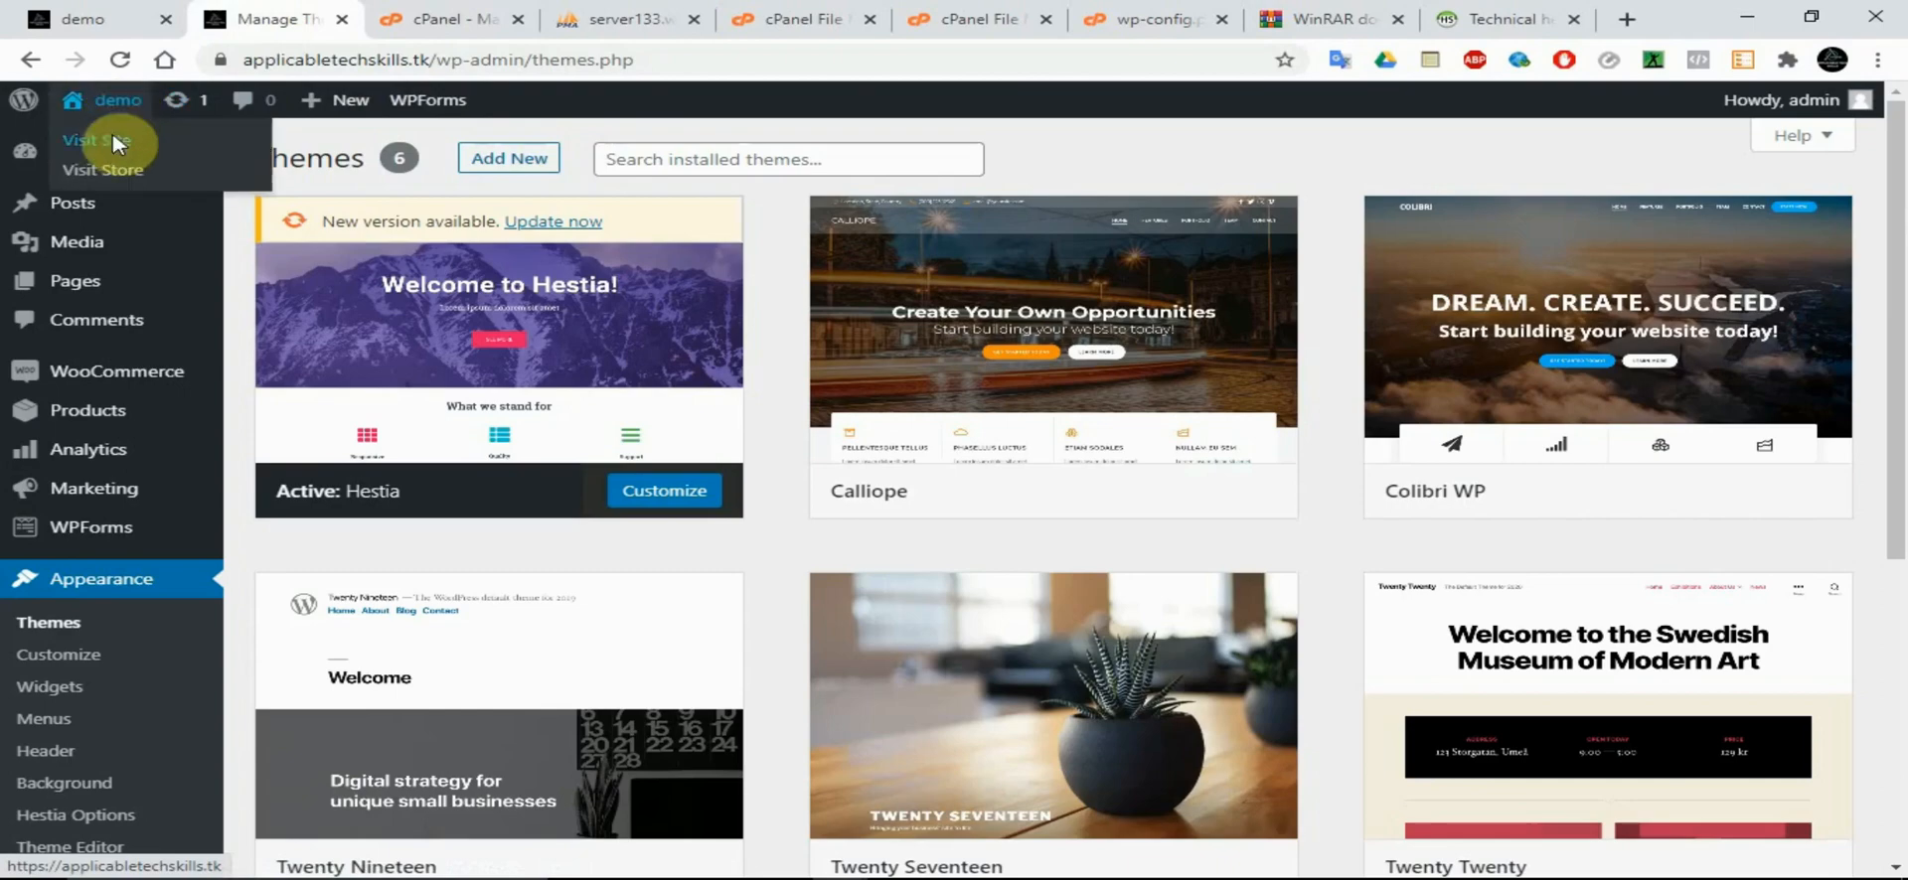
right_click(110, 141)
click(159, 158)
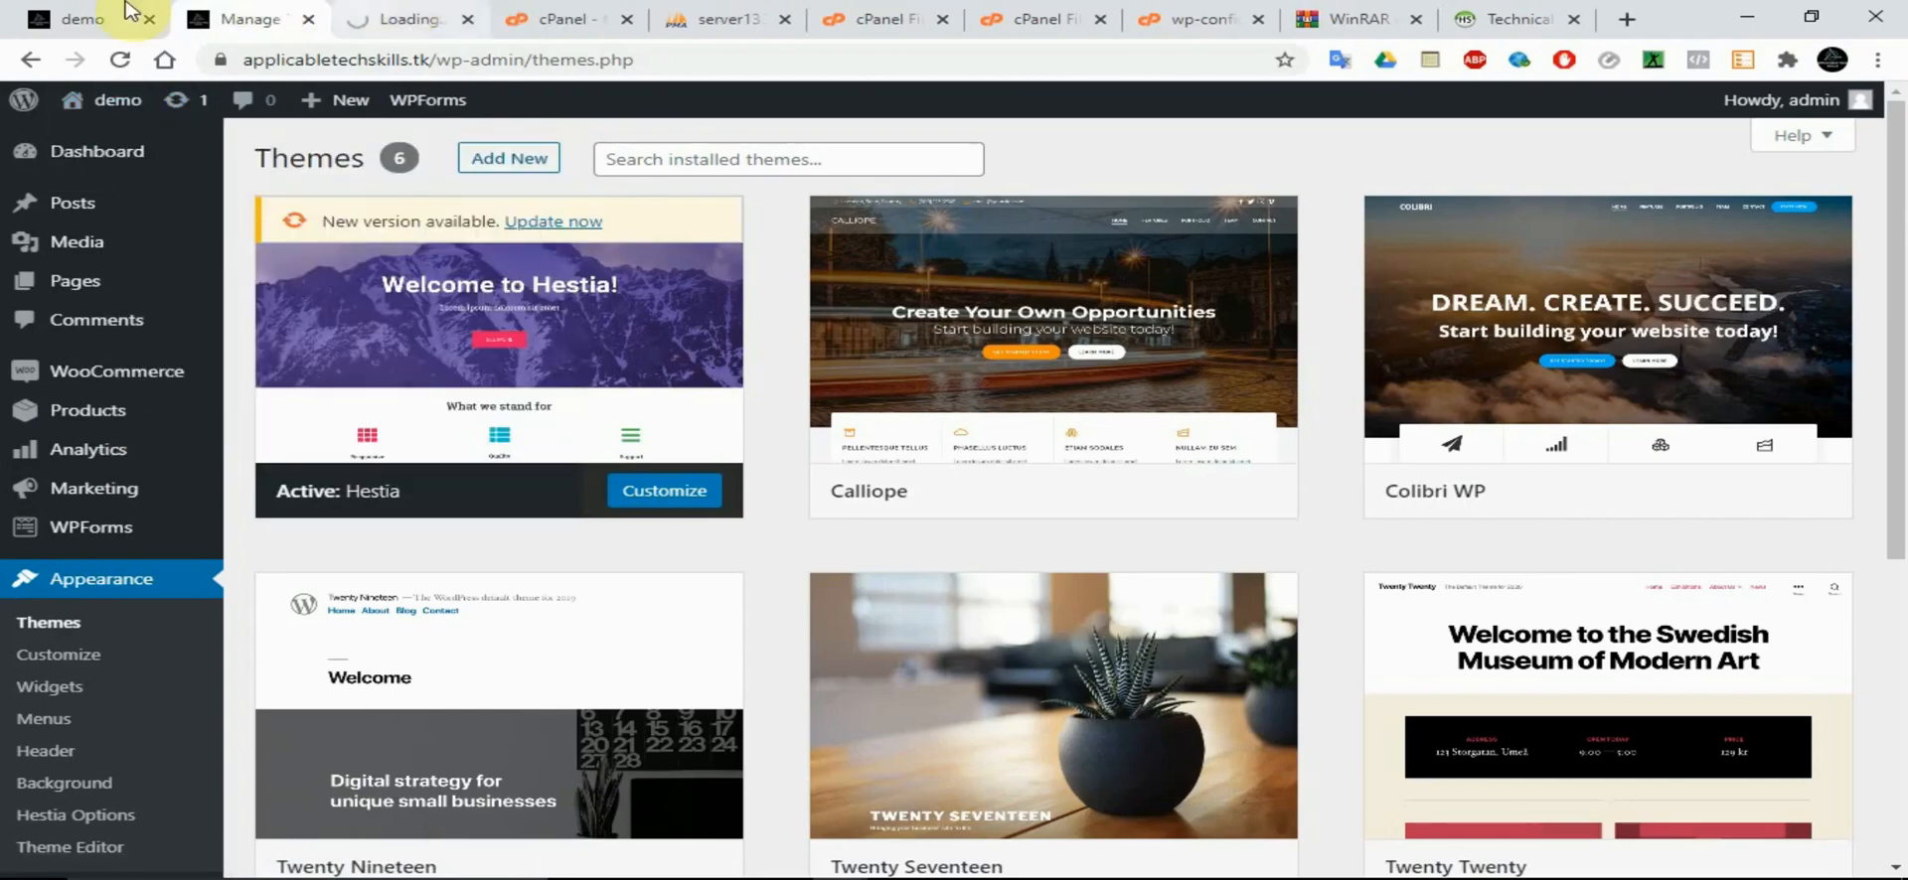
Step: Compare the local demo.test site with the live front page, then reopen the live Themes page
click(39, 18)
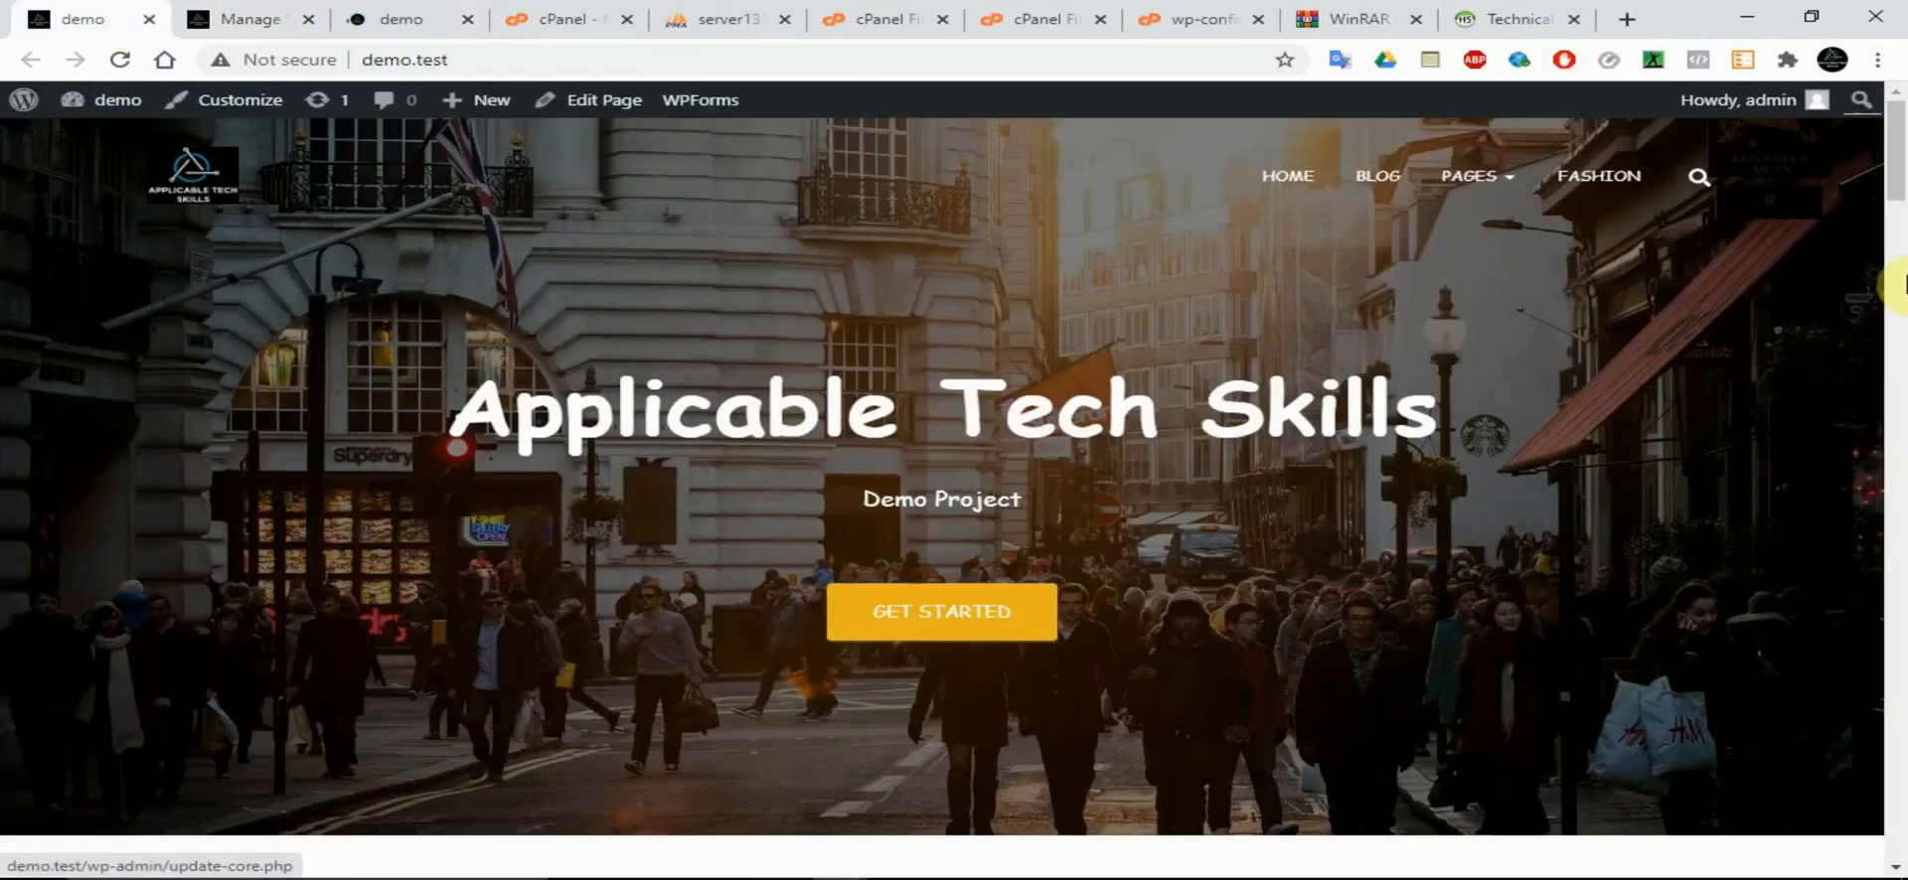
drag(1899, 235, 1900, 308)
click(388, 22)
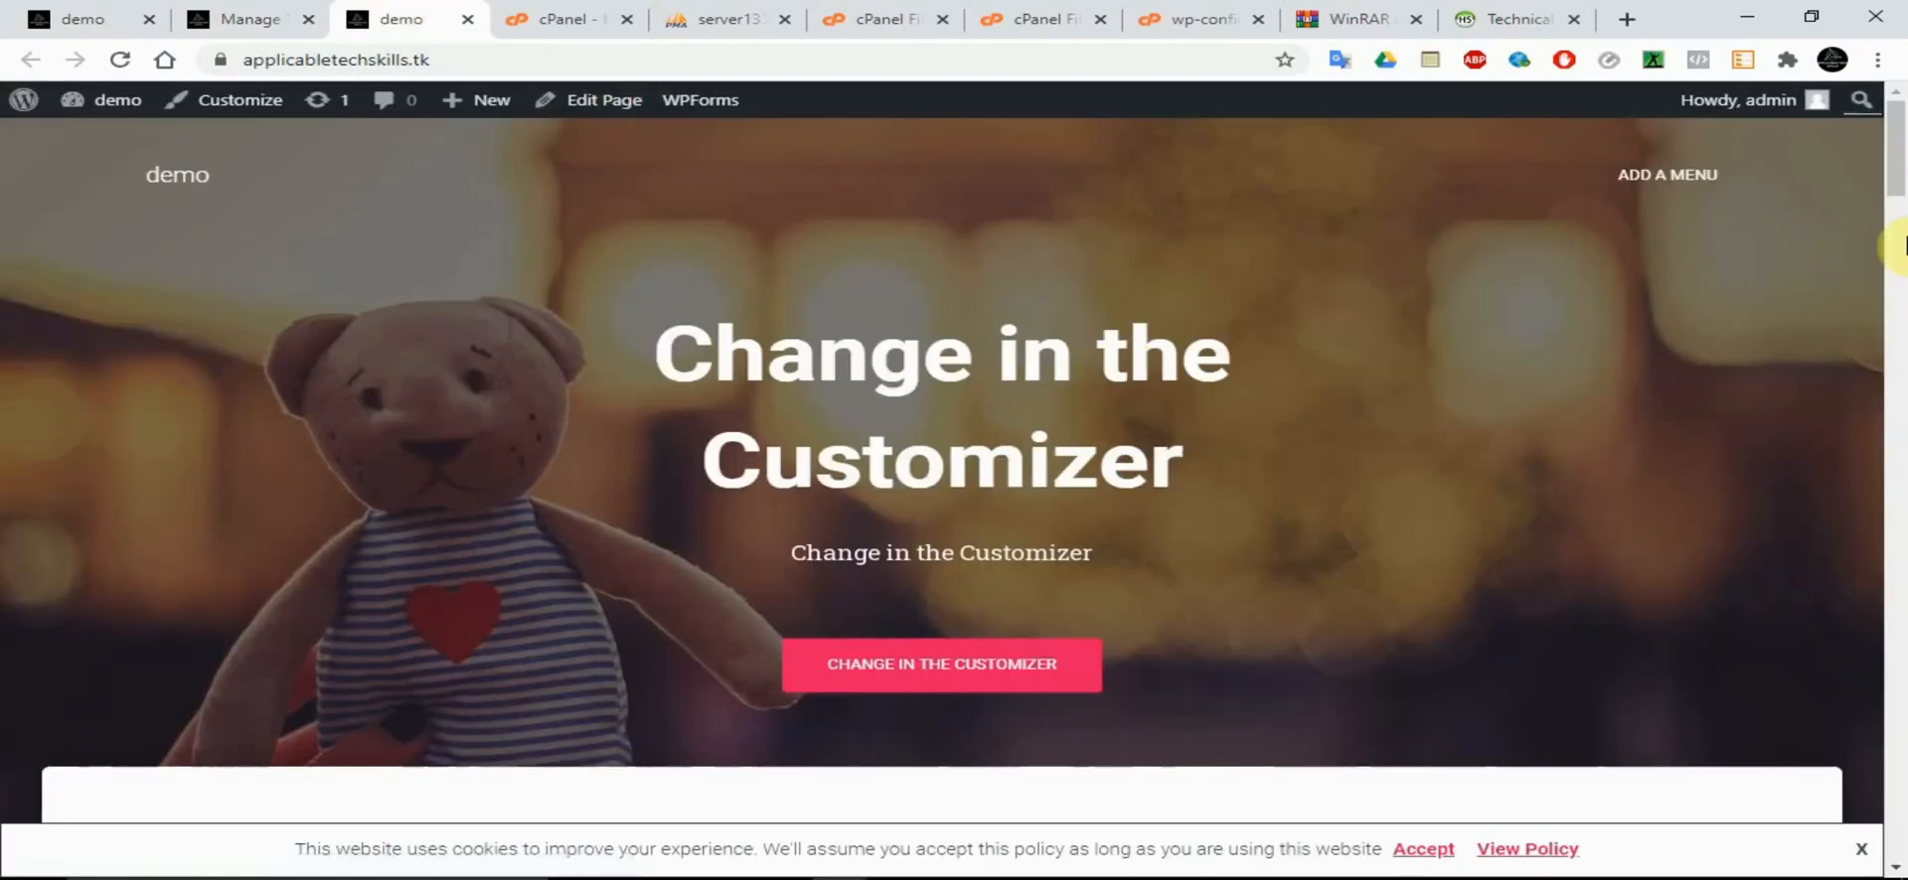
drag(1899, 177, 1900, 129)
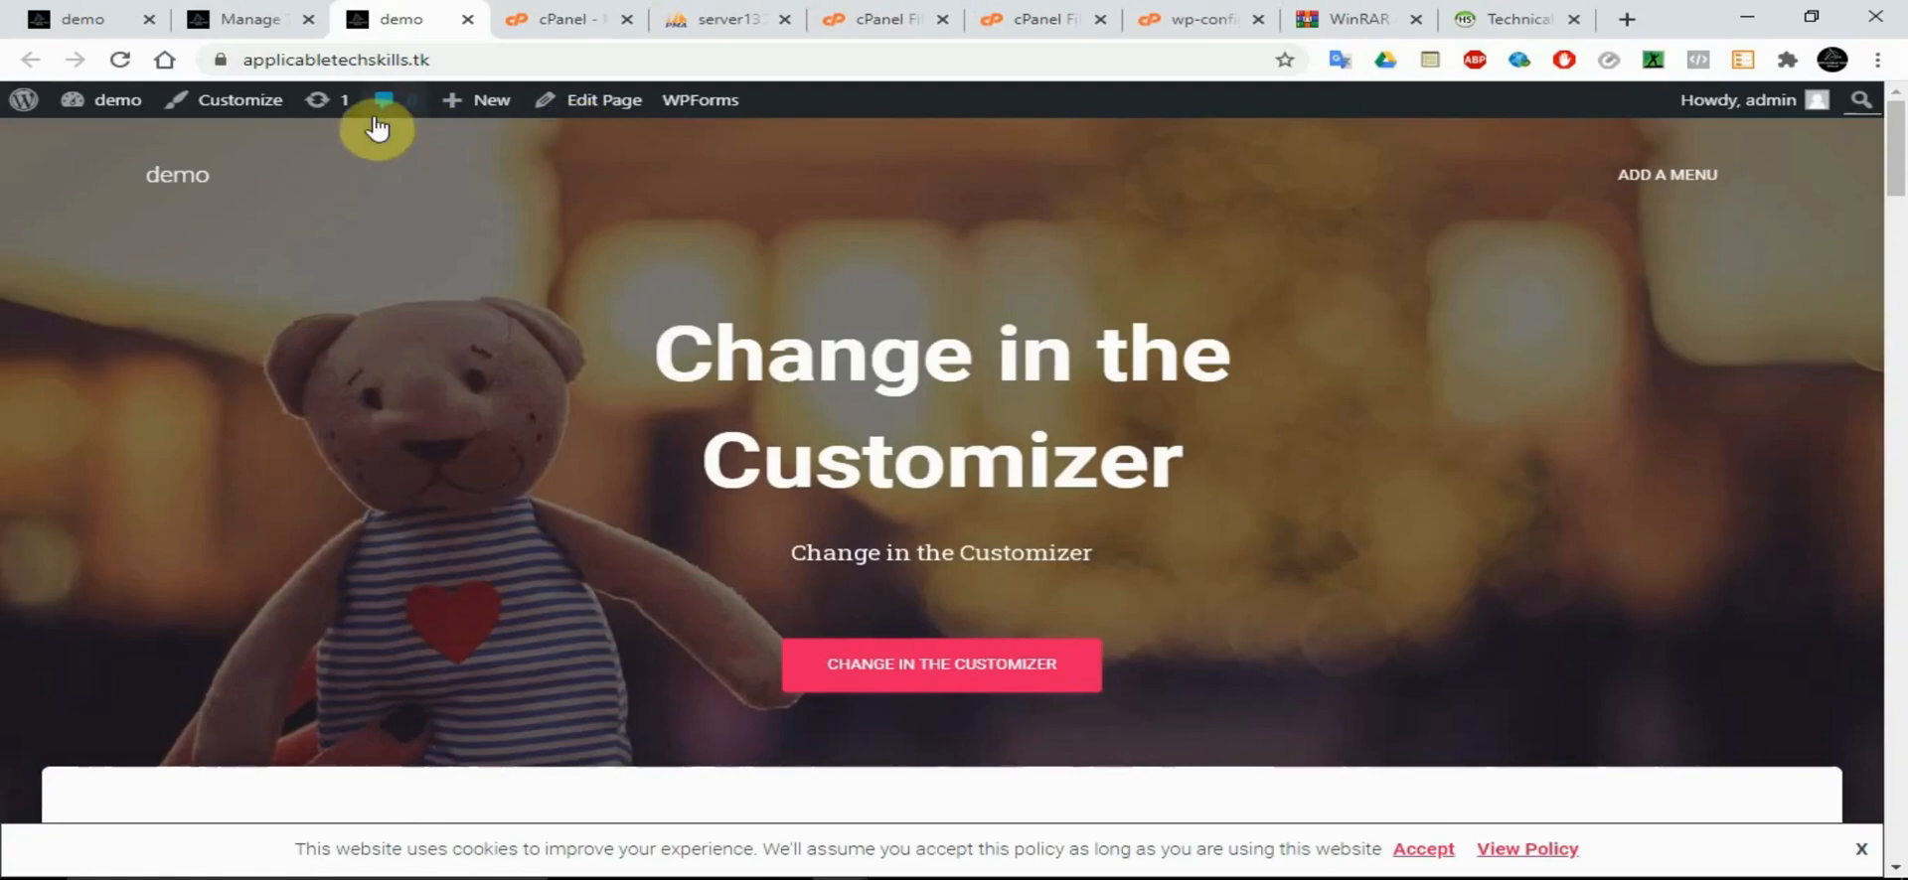
mouse_move(119, 108)
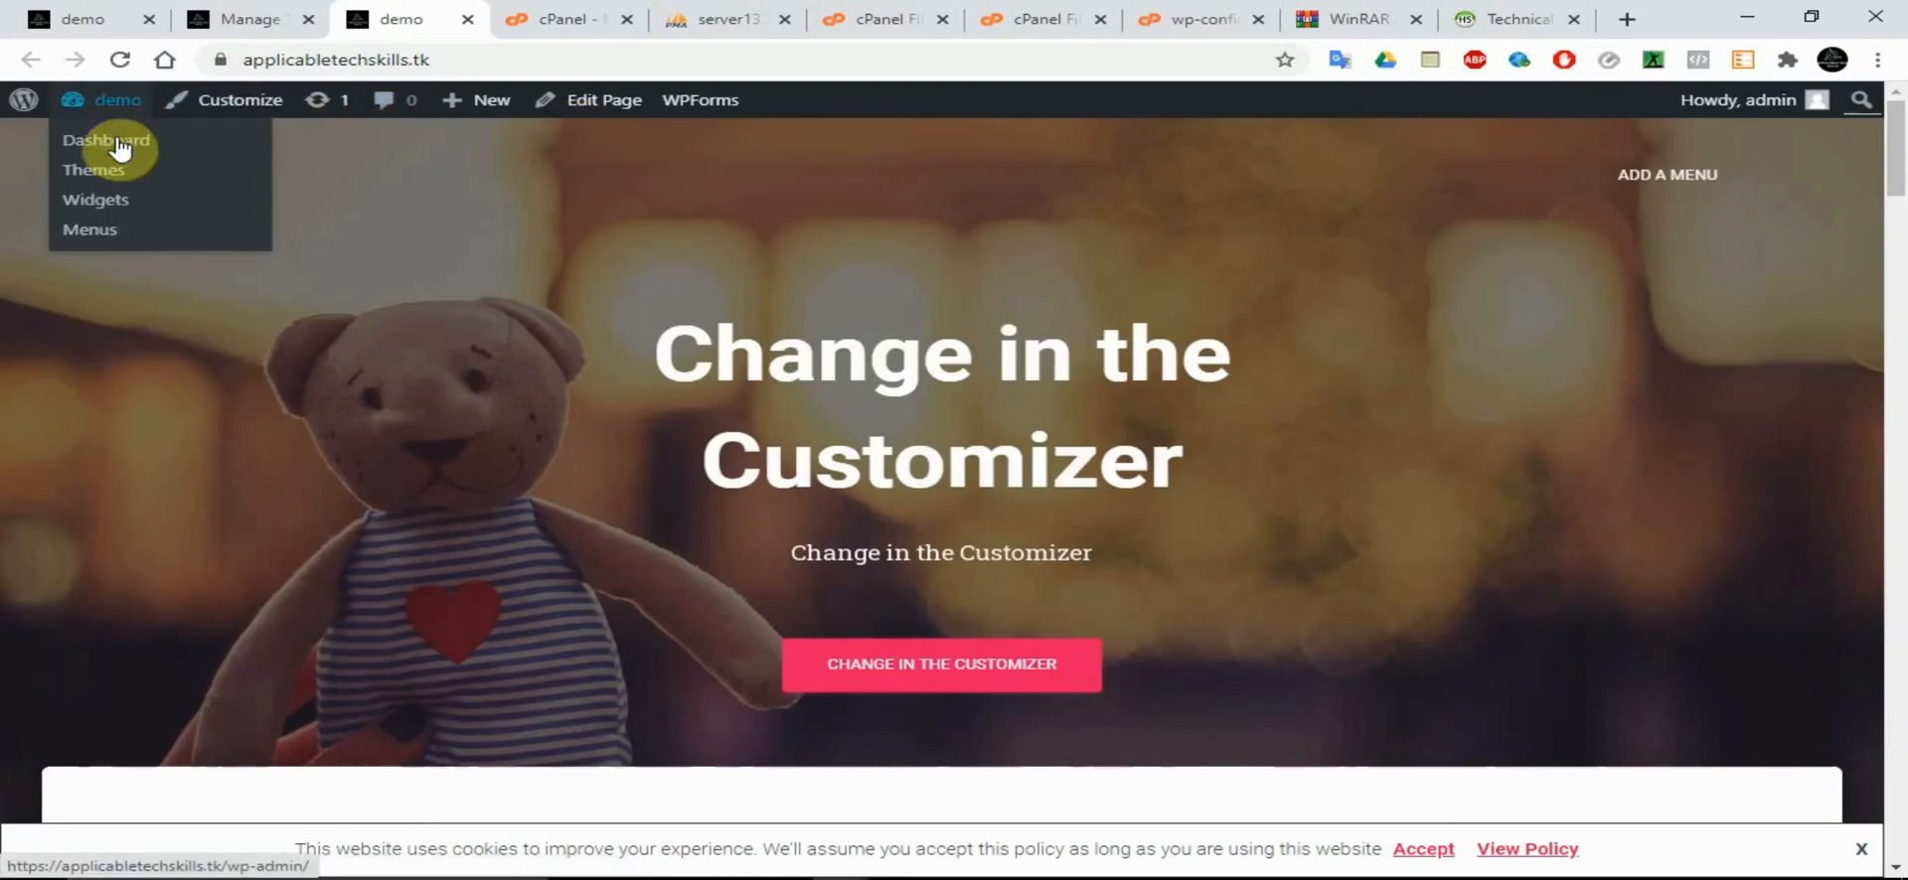
click(98, 169)
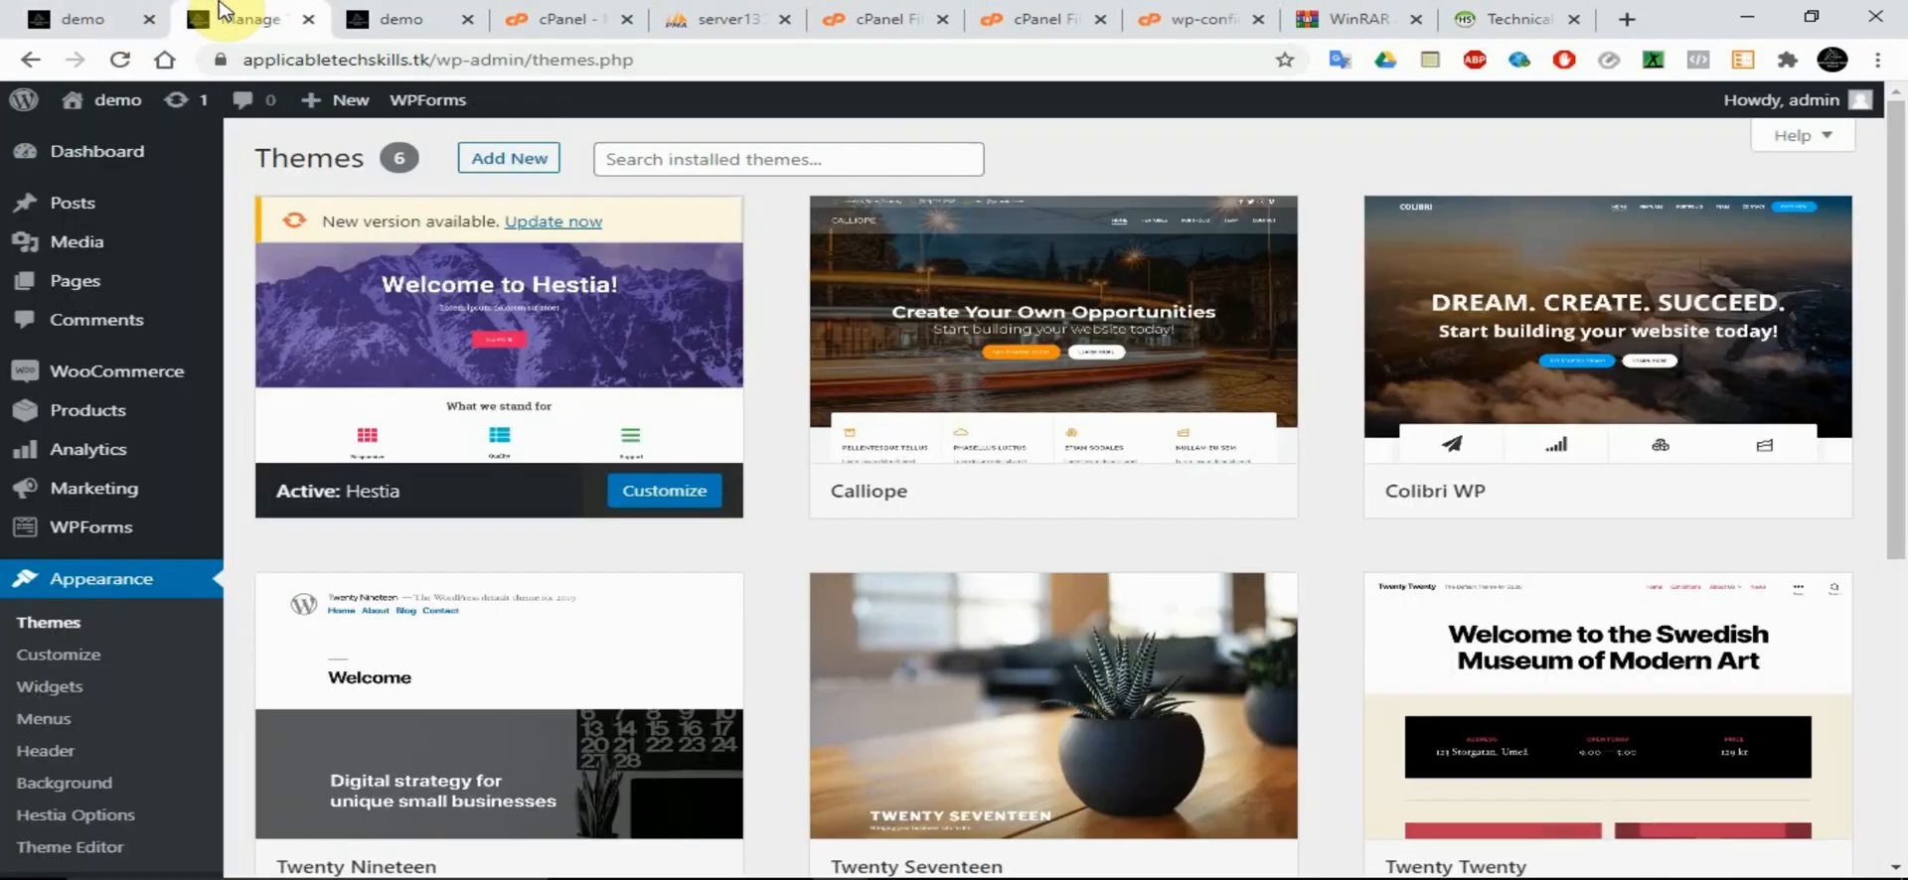
Step: Open the local demo.test Dashboard in its own new tab
click(61, 16)
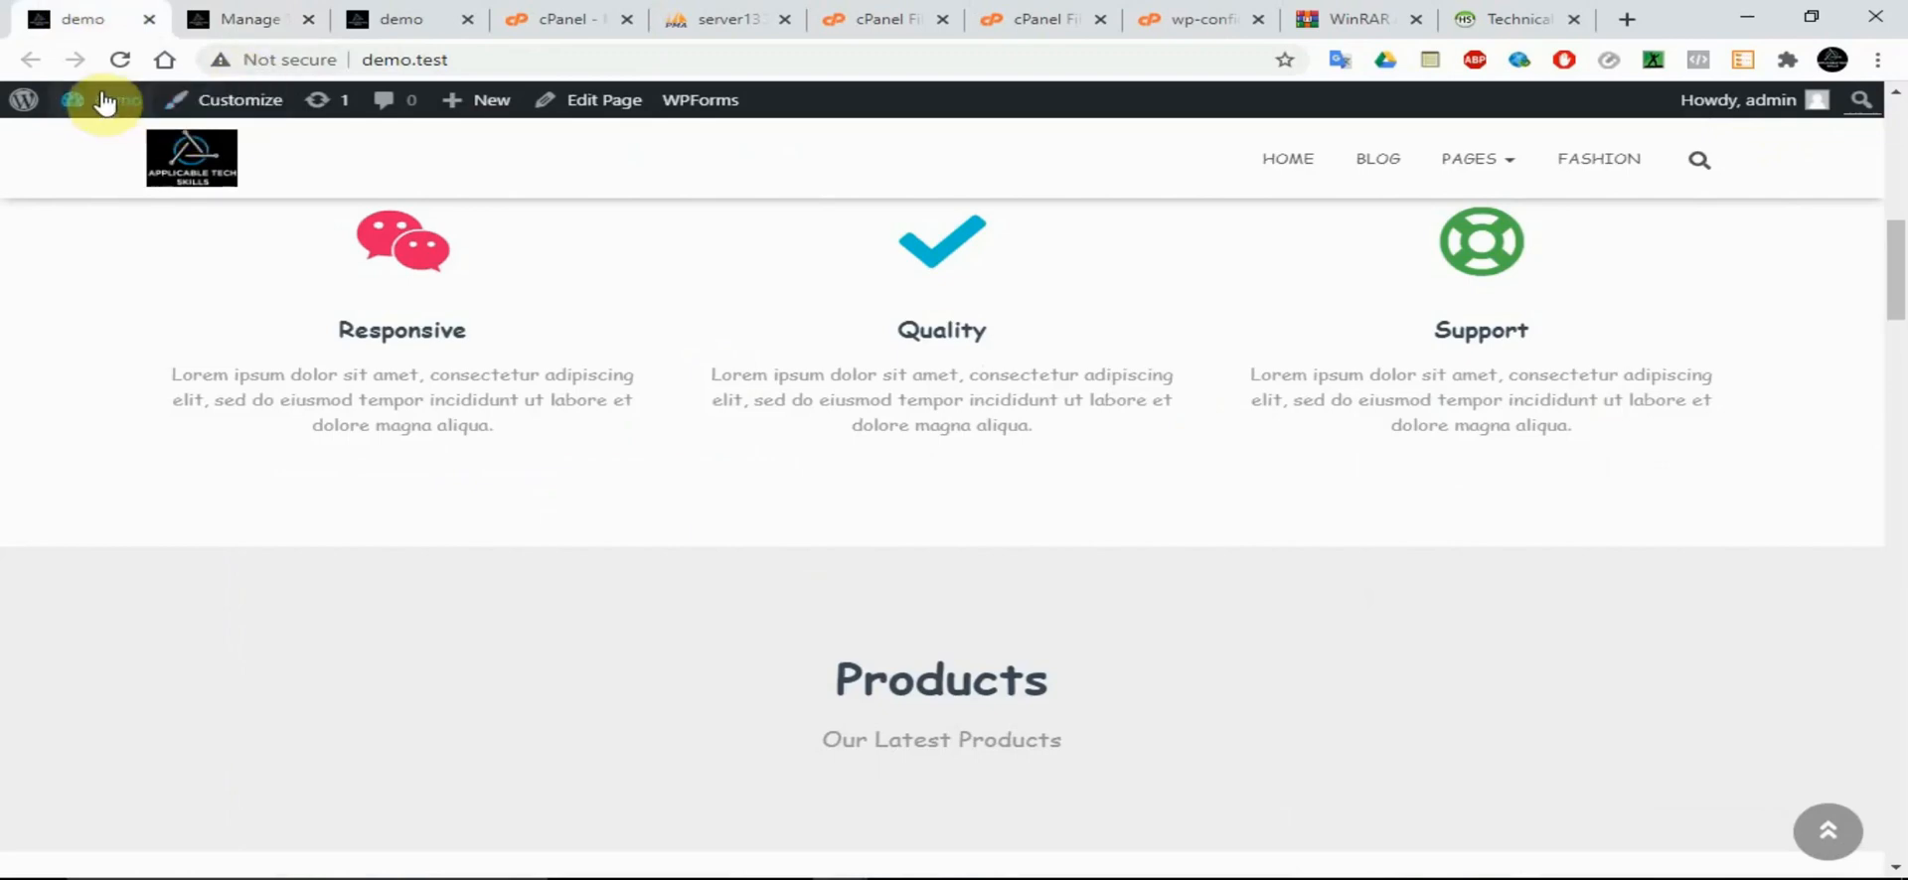
mouse_move(104, 102)
right_click(103, 140)
click(188, 153)
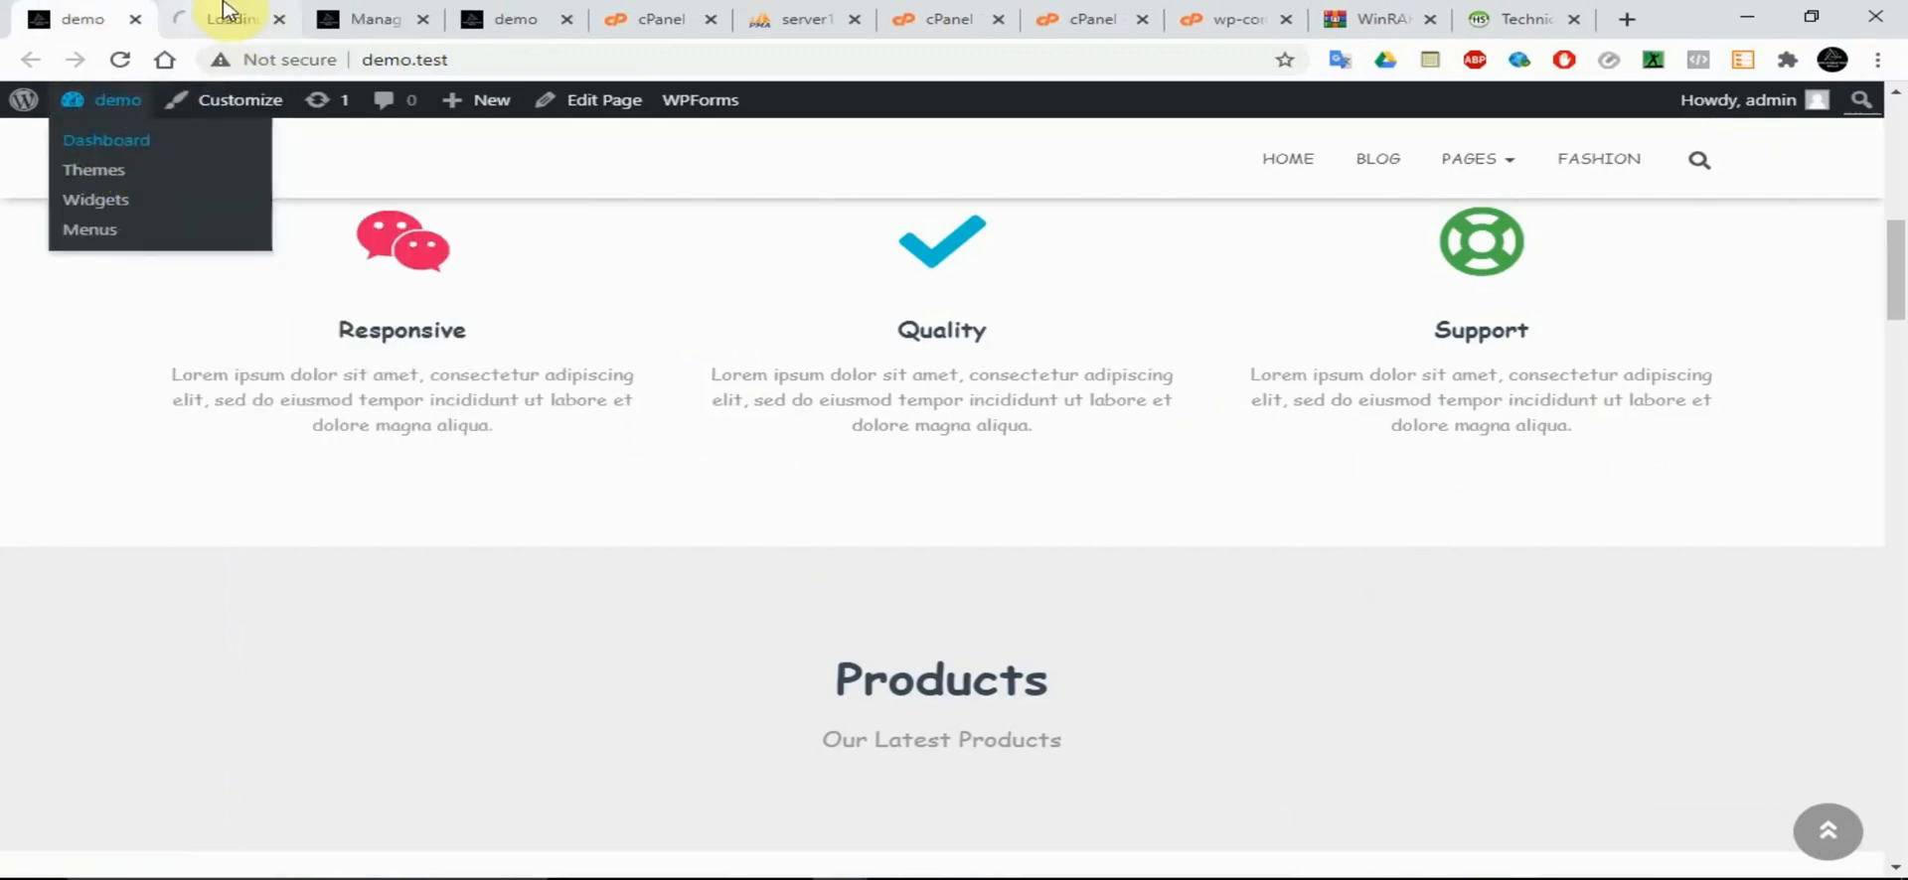
click(230, 12)
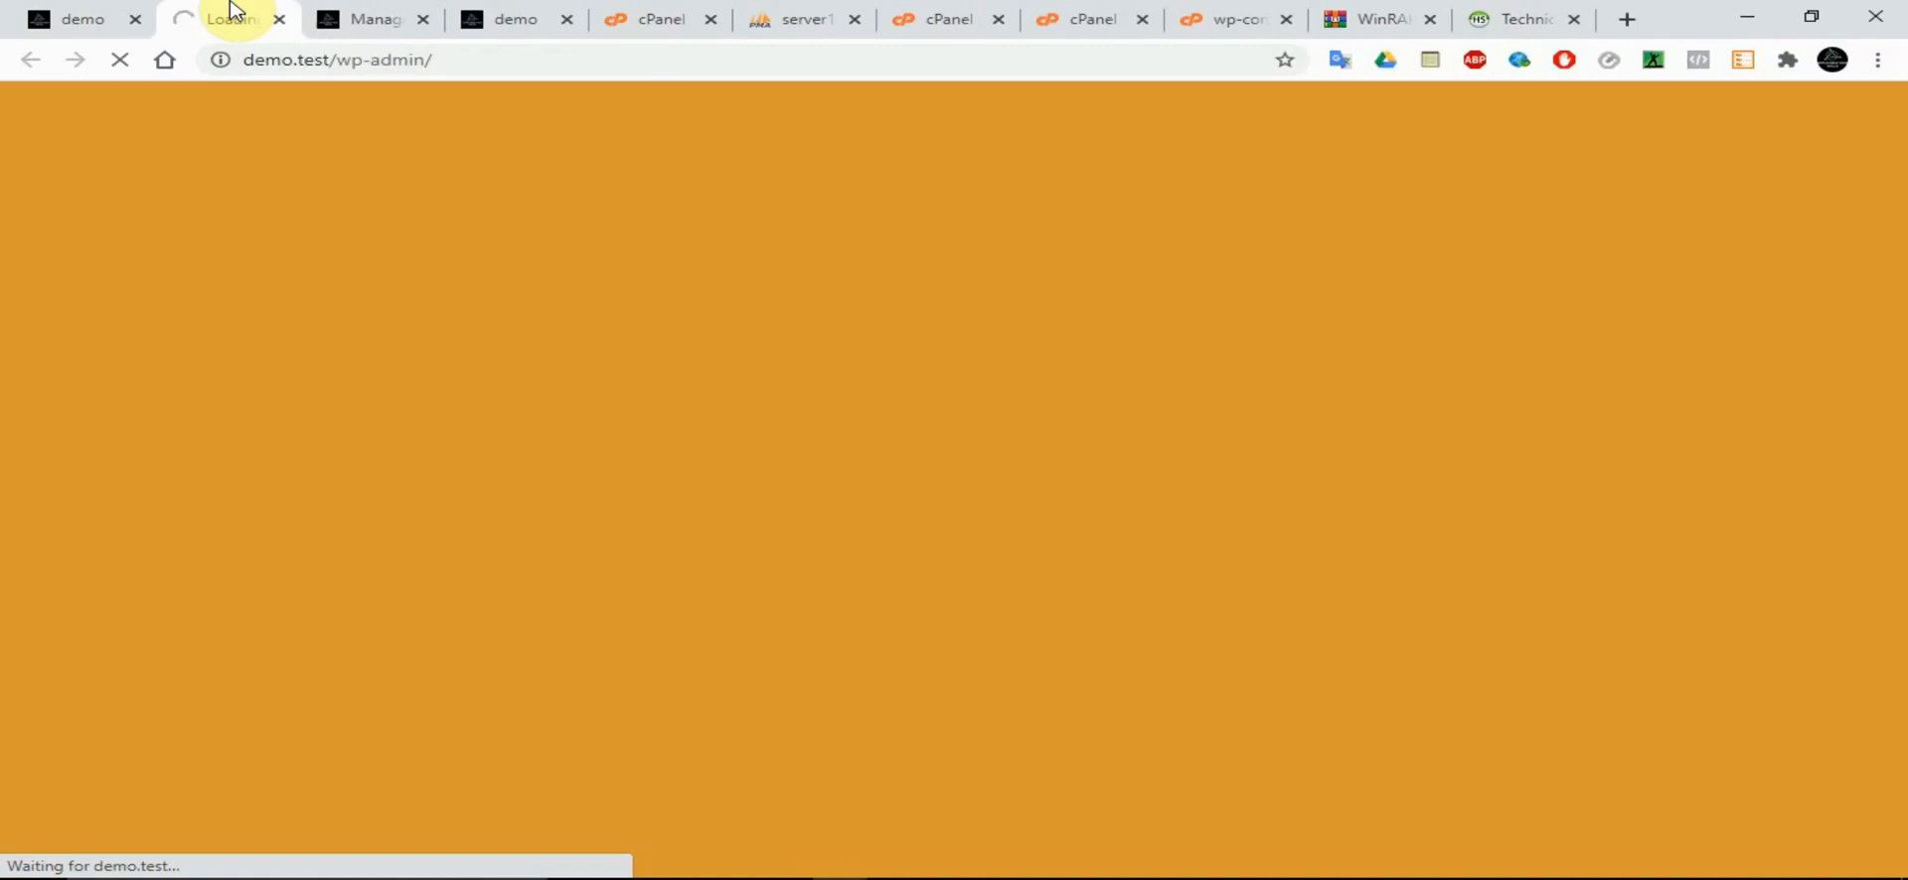
Step: Cycle through the live front page, live Themes and local Dashboard tabs, ending on live Themes
click(492, 10)
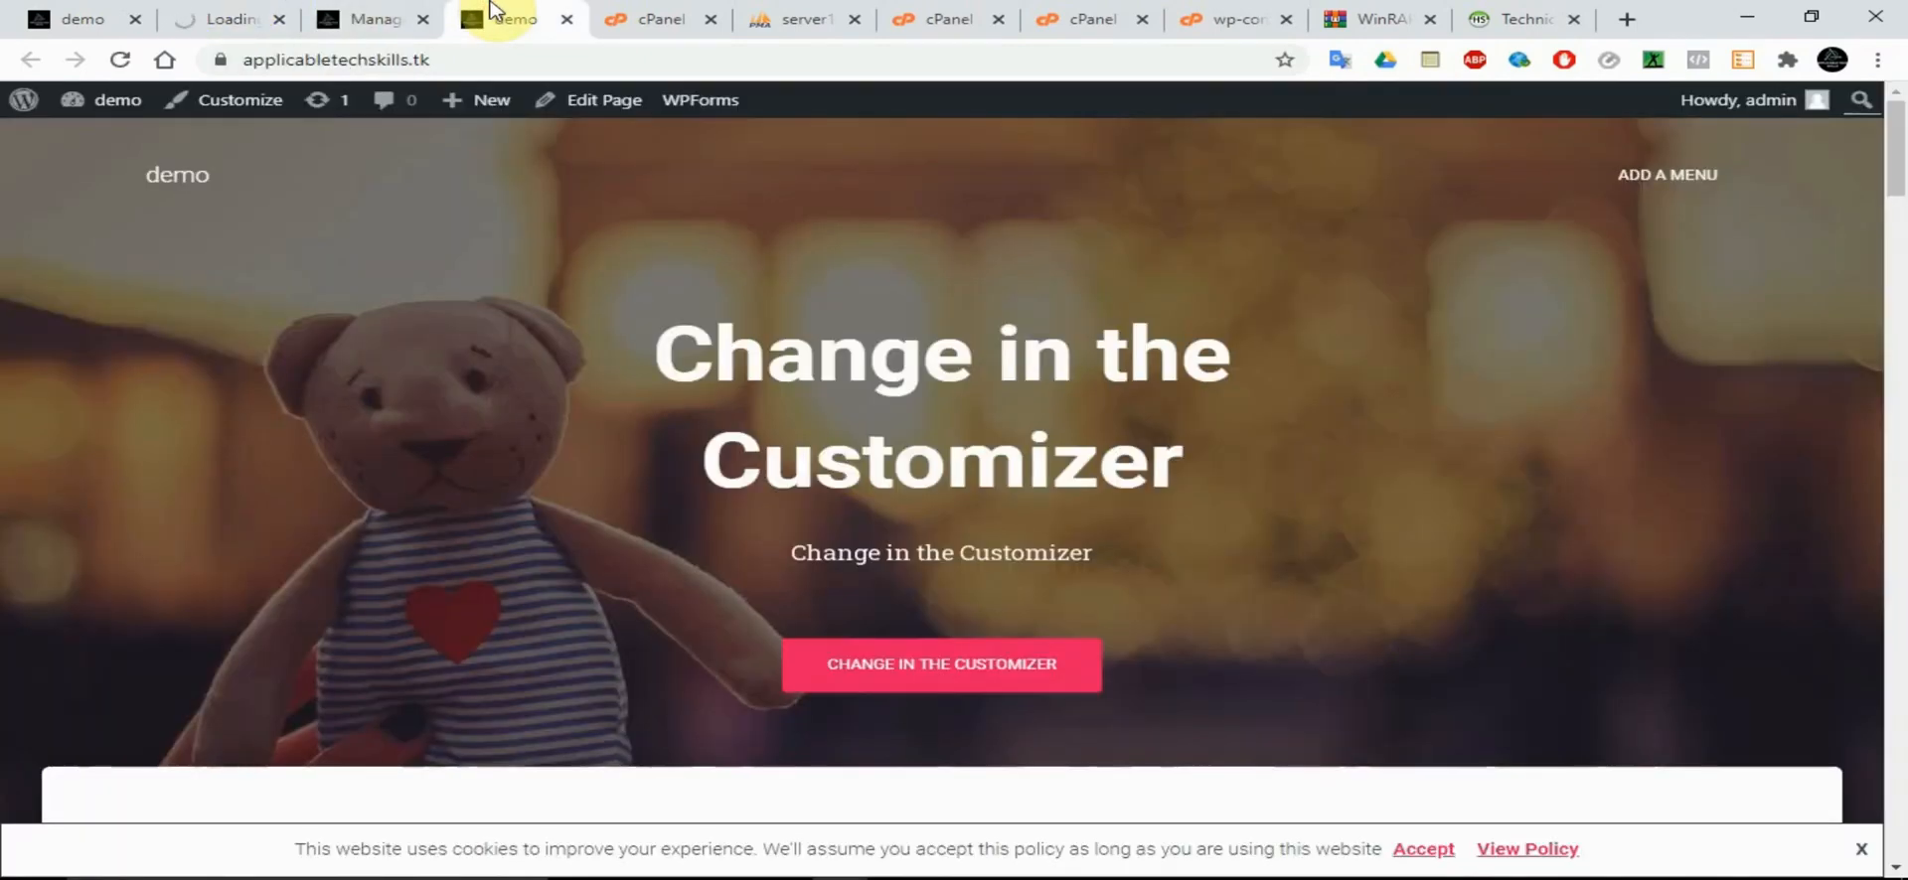
click(376, 18)
click(206, 14)
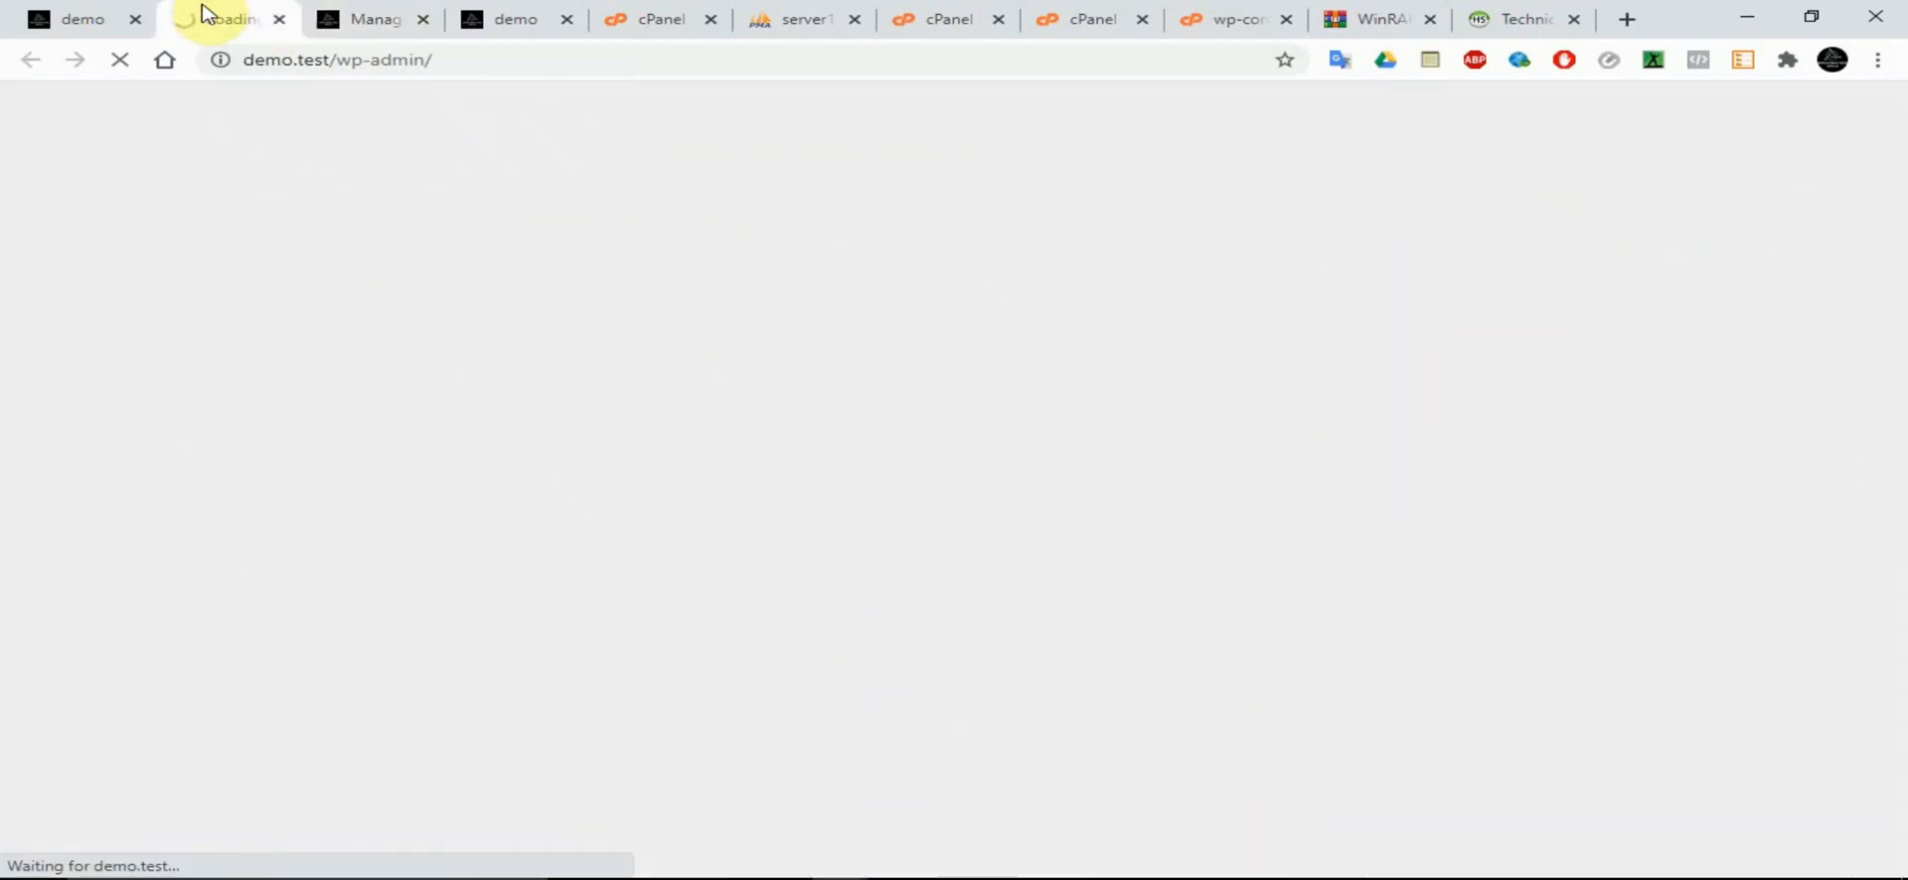
click(475, 17)
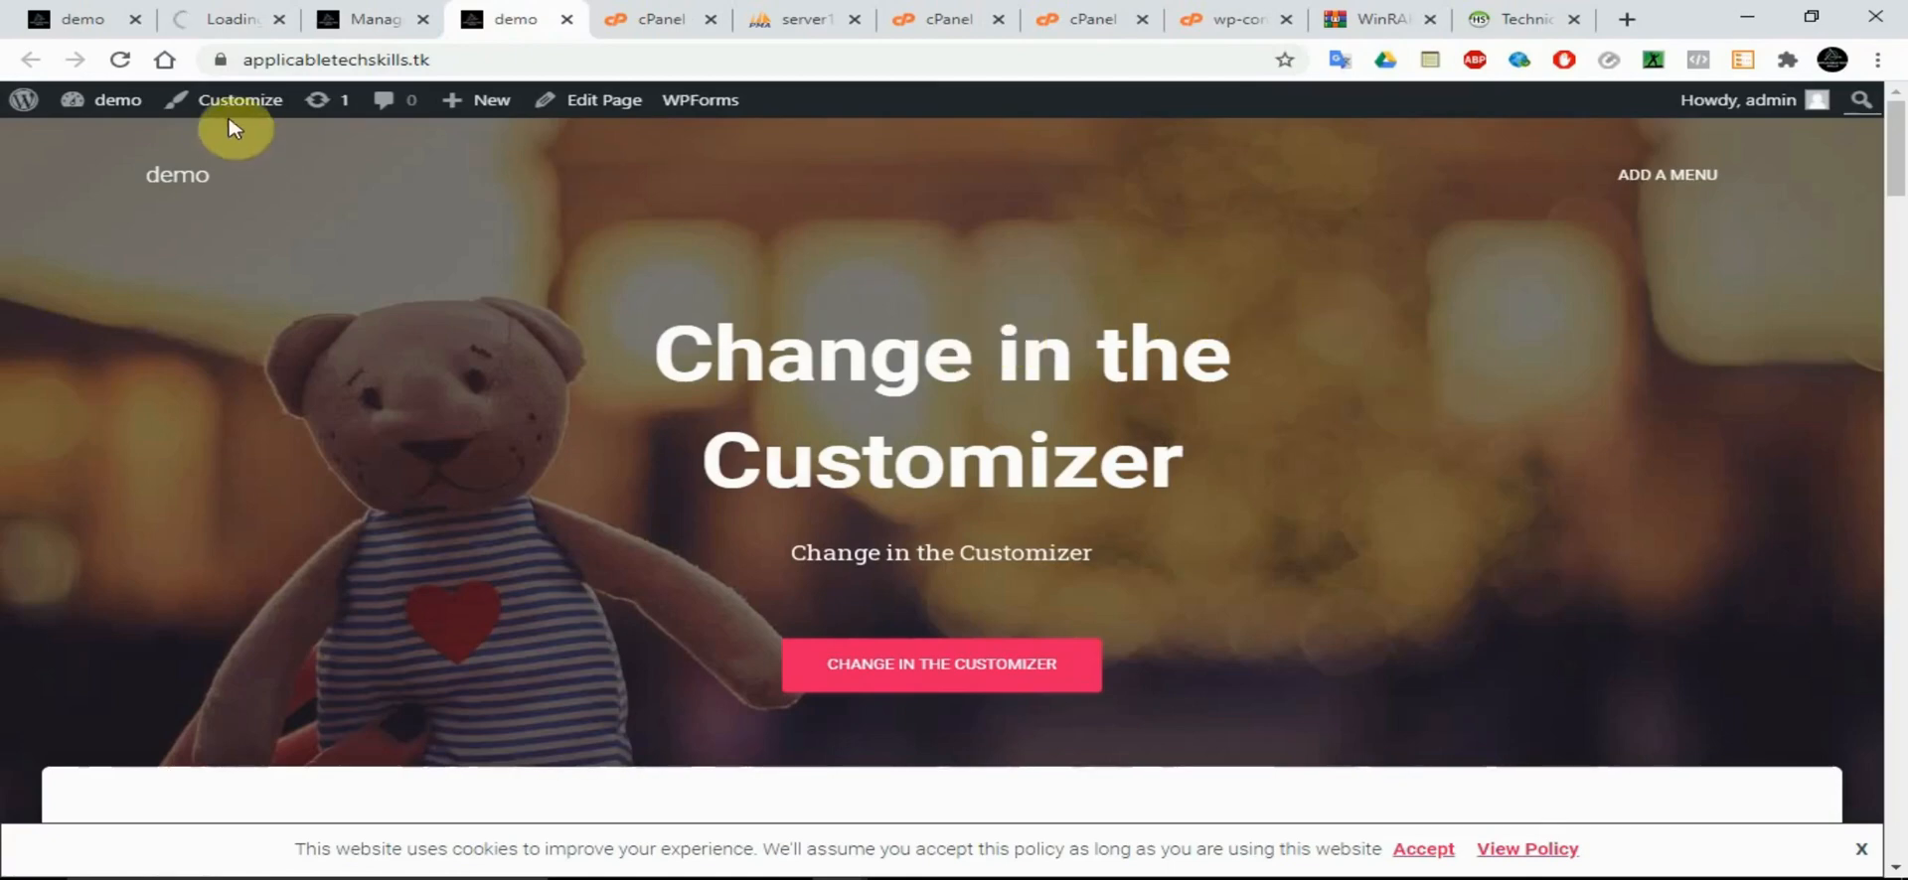
click(341, 10)
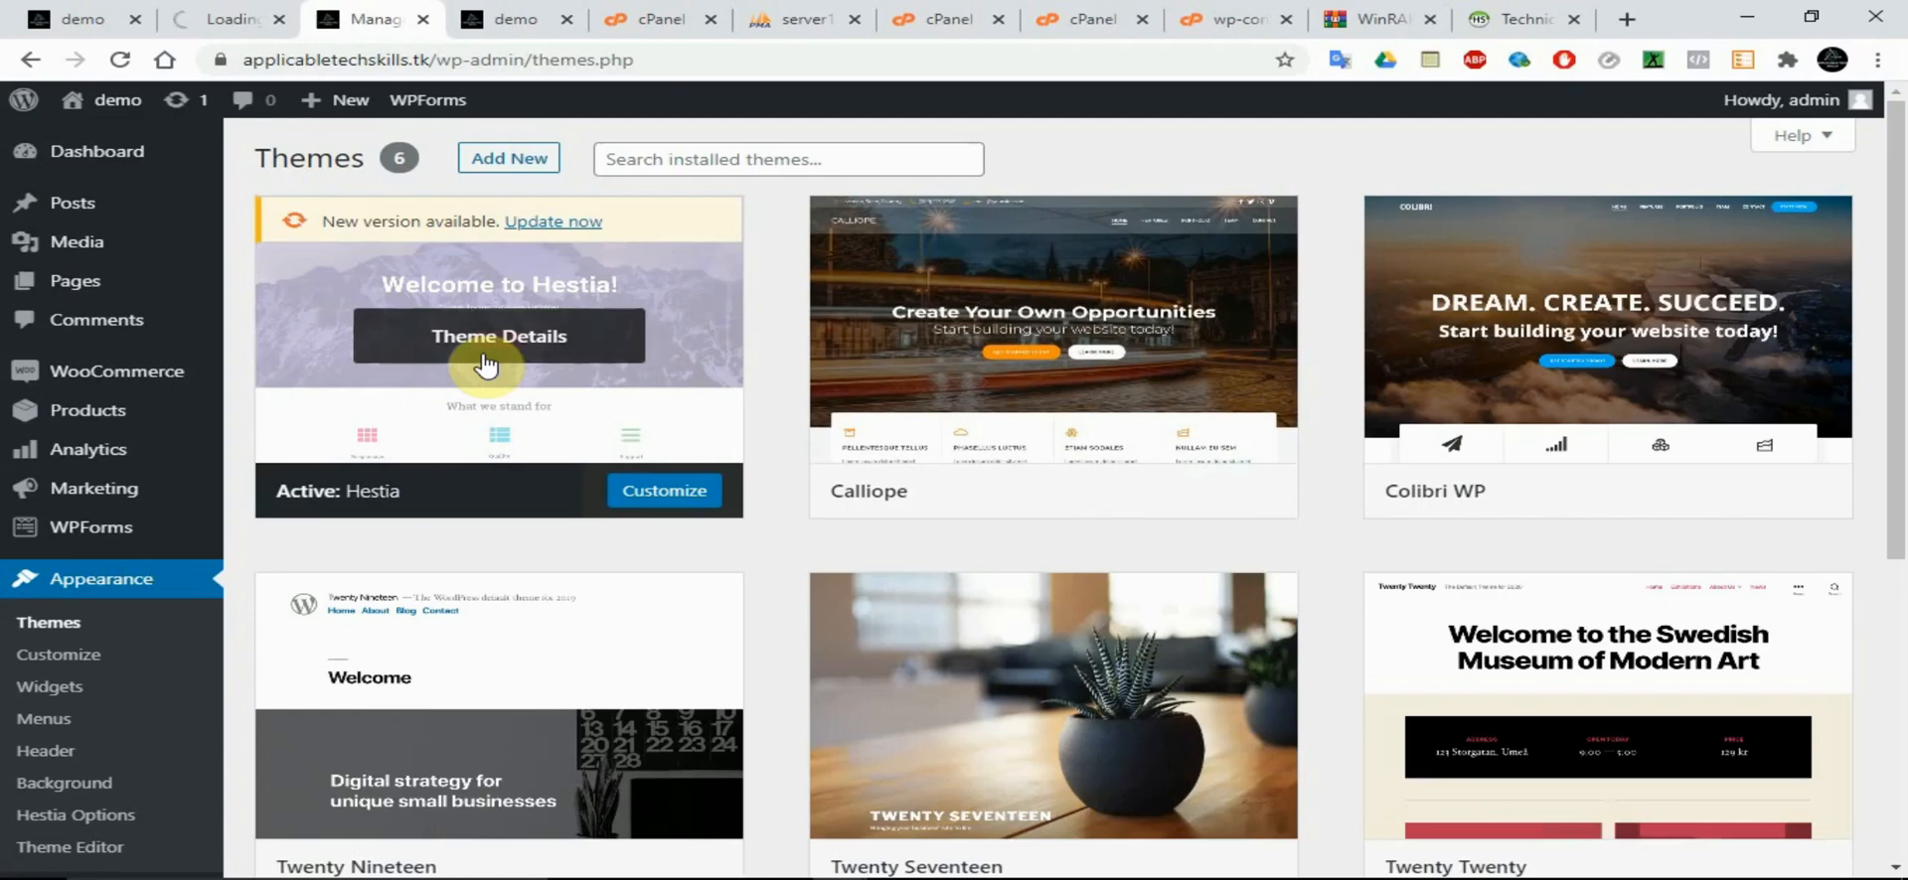
Step: After a look at the local Dashboard, scroll through the live Main Menu, then view the live front page
click(213, 16)
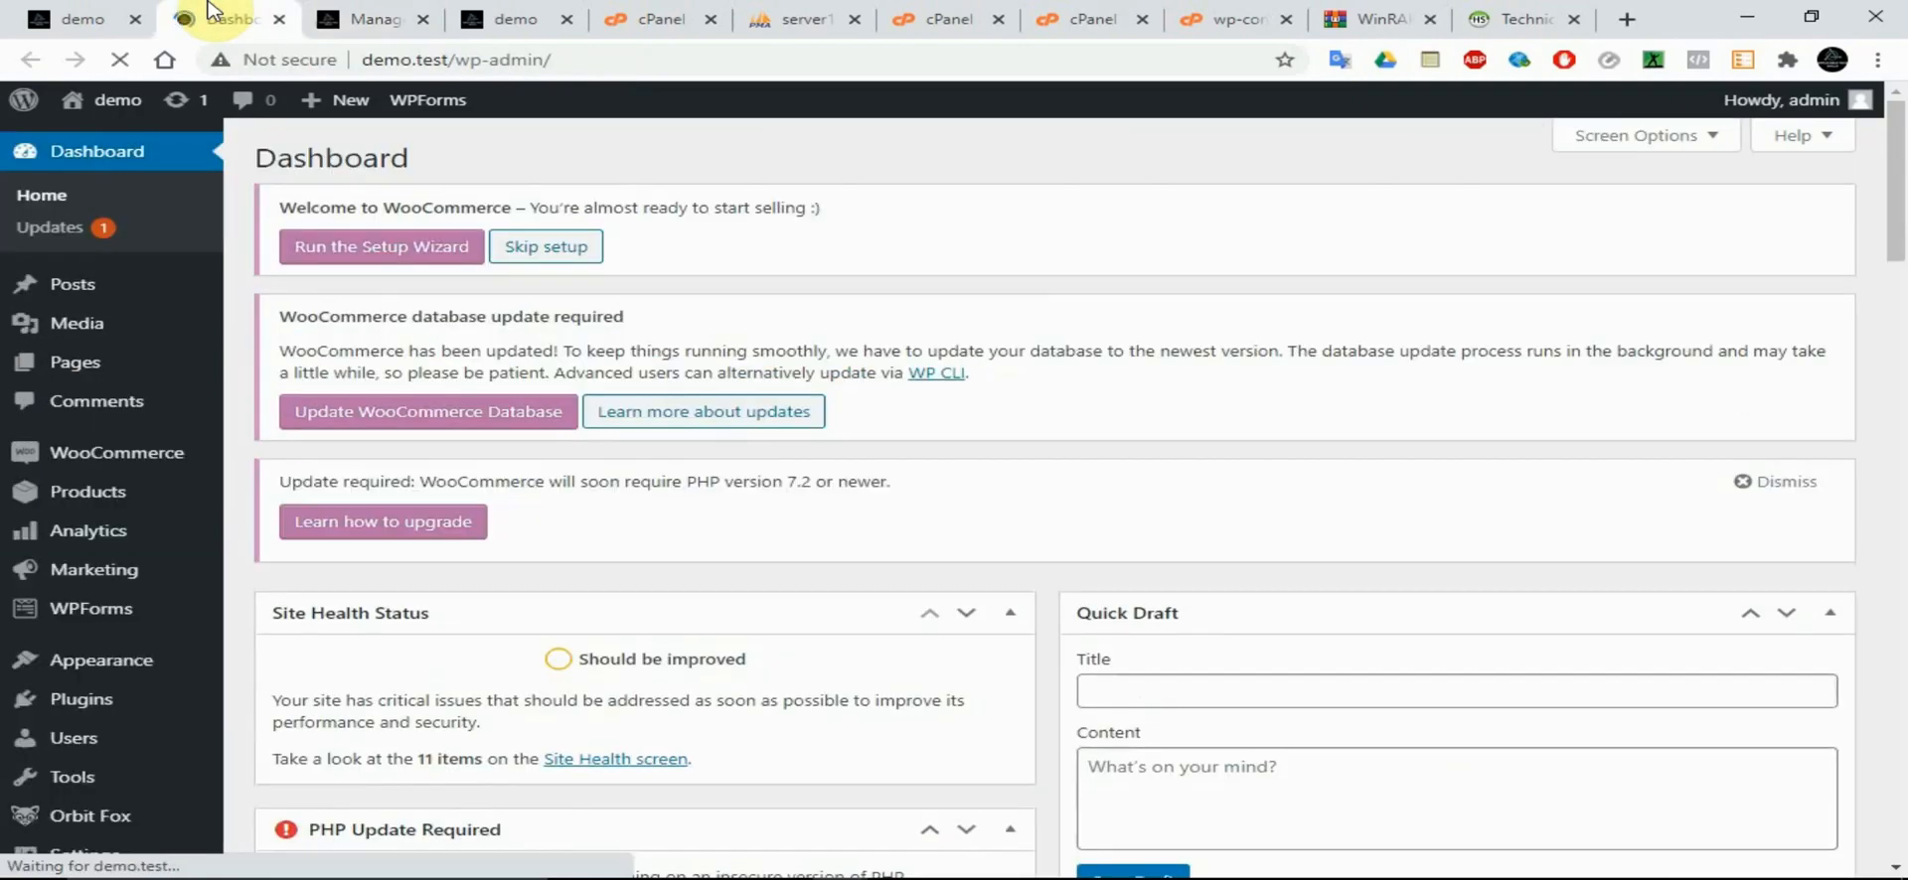
mouse_move(1896, 209)
mouse_down()
mouse_move(1899, 618)
mouse_move(1899, 214)
mouse_up()
click(350, 14)
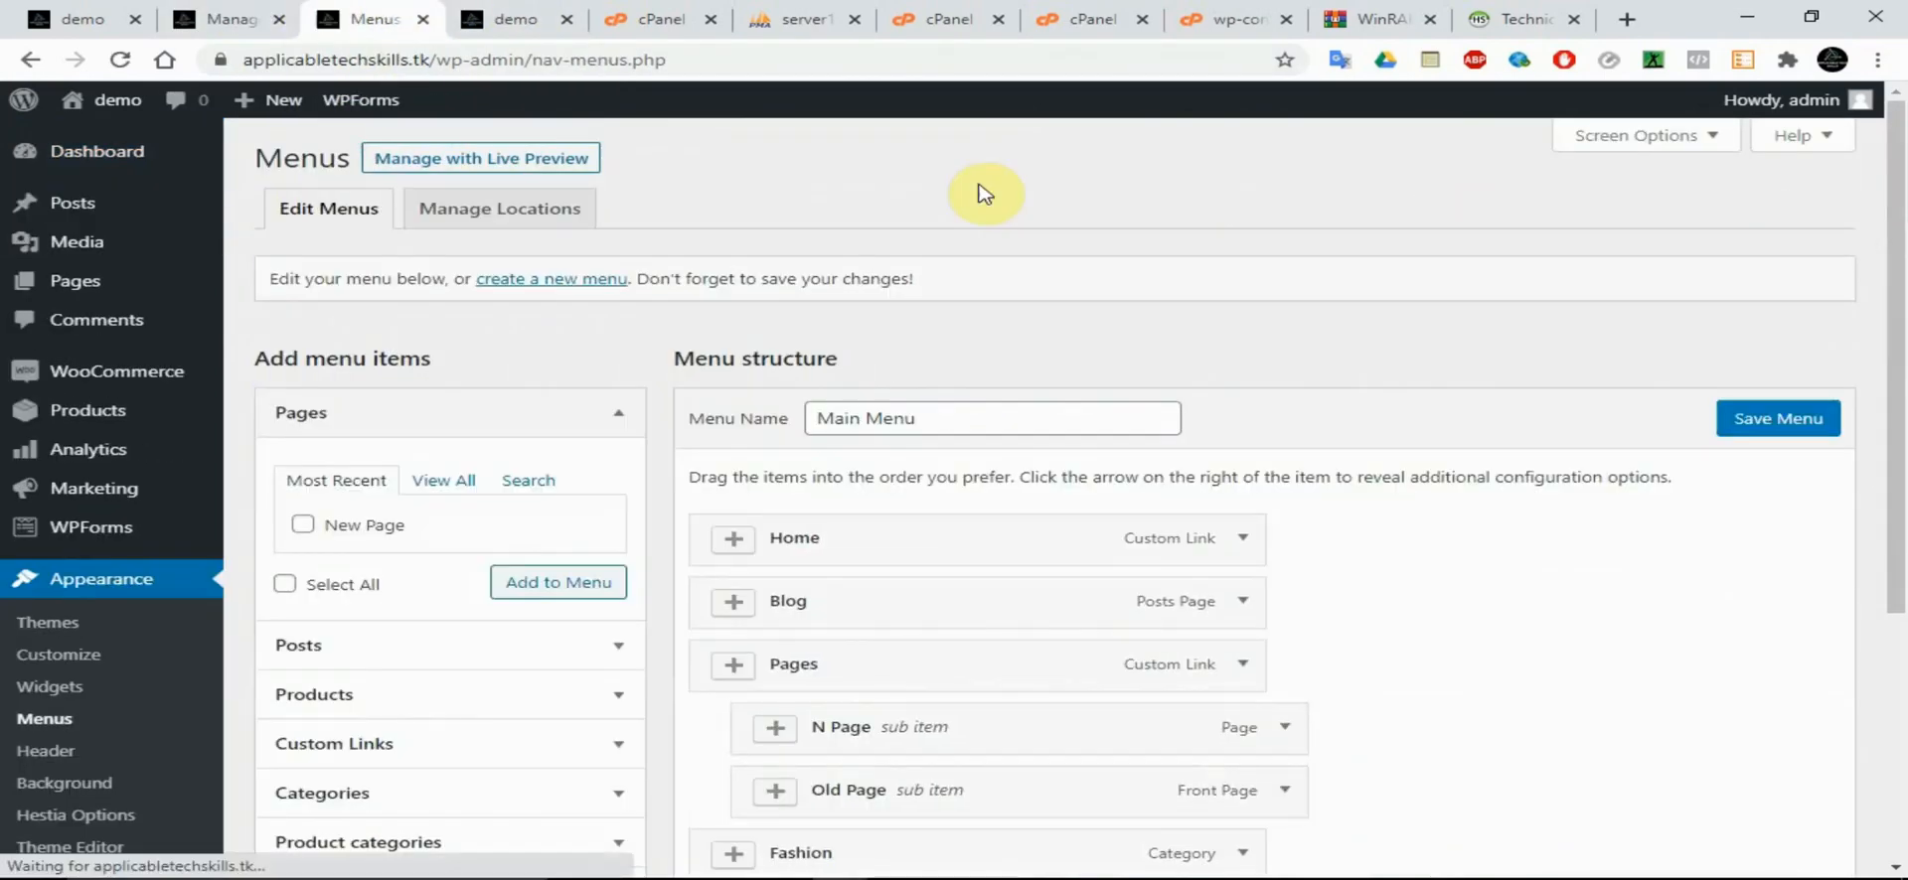
drag(1897, 254, 1899, 566)
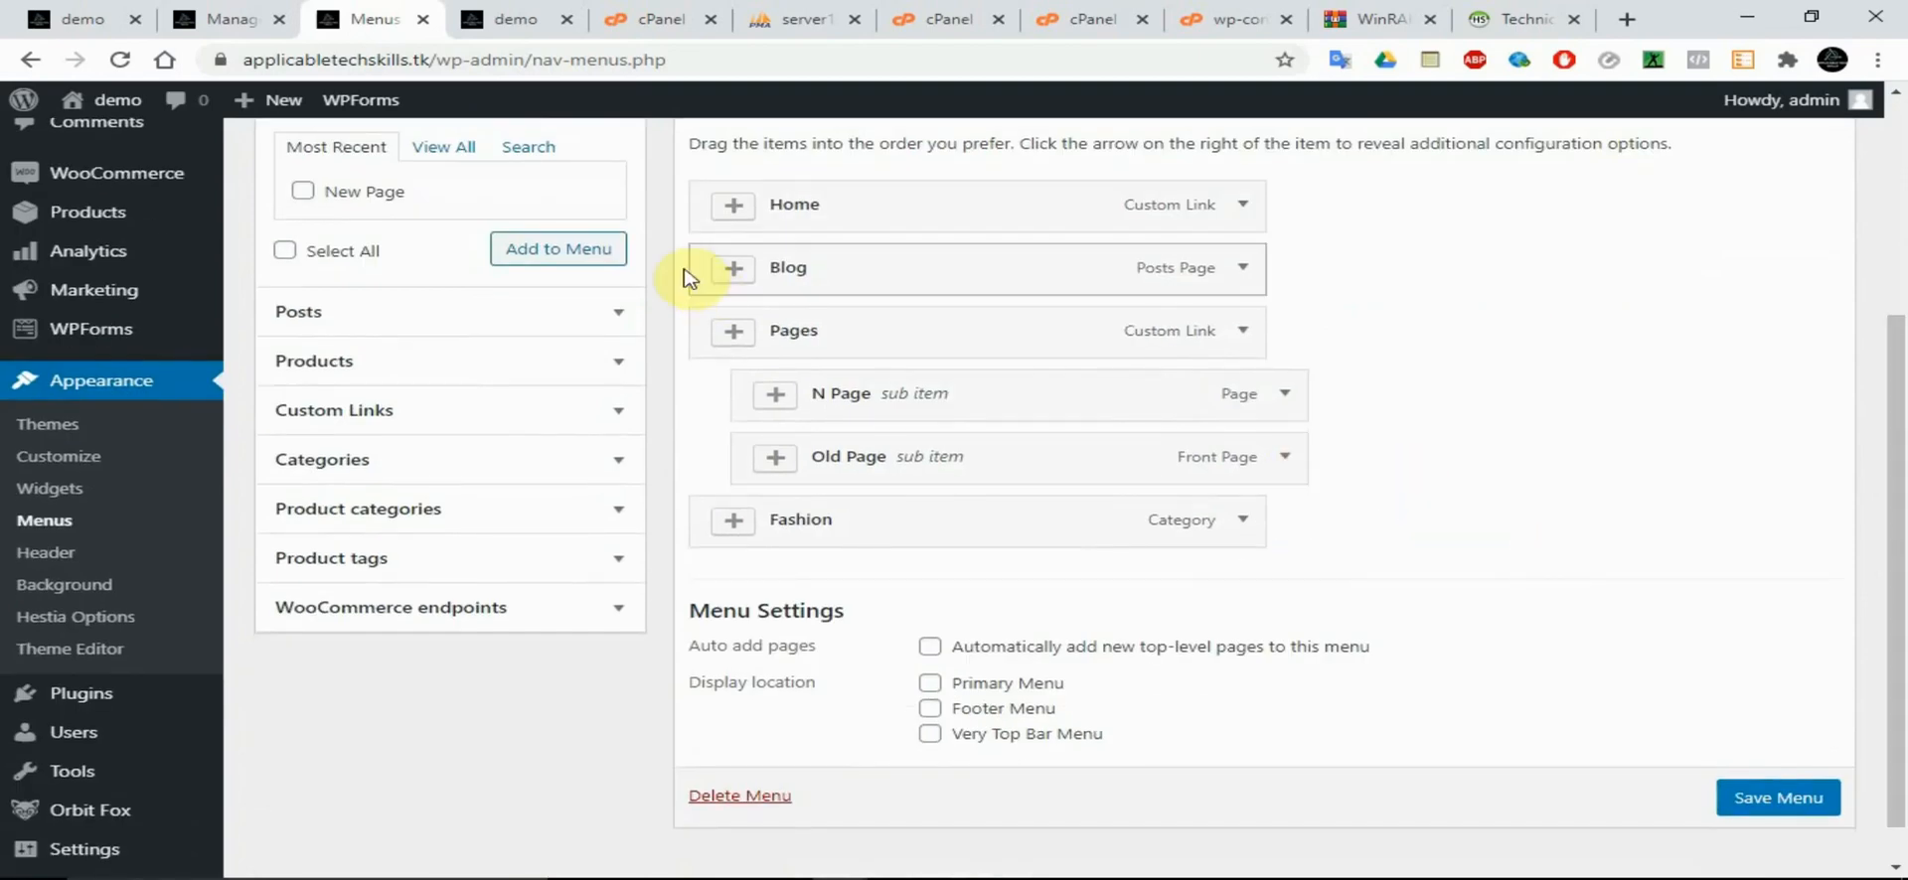
click(504, 14)
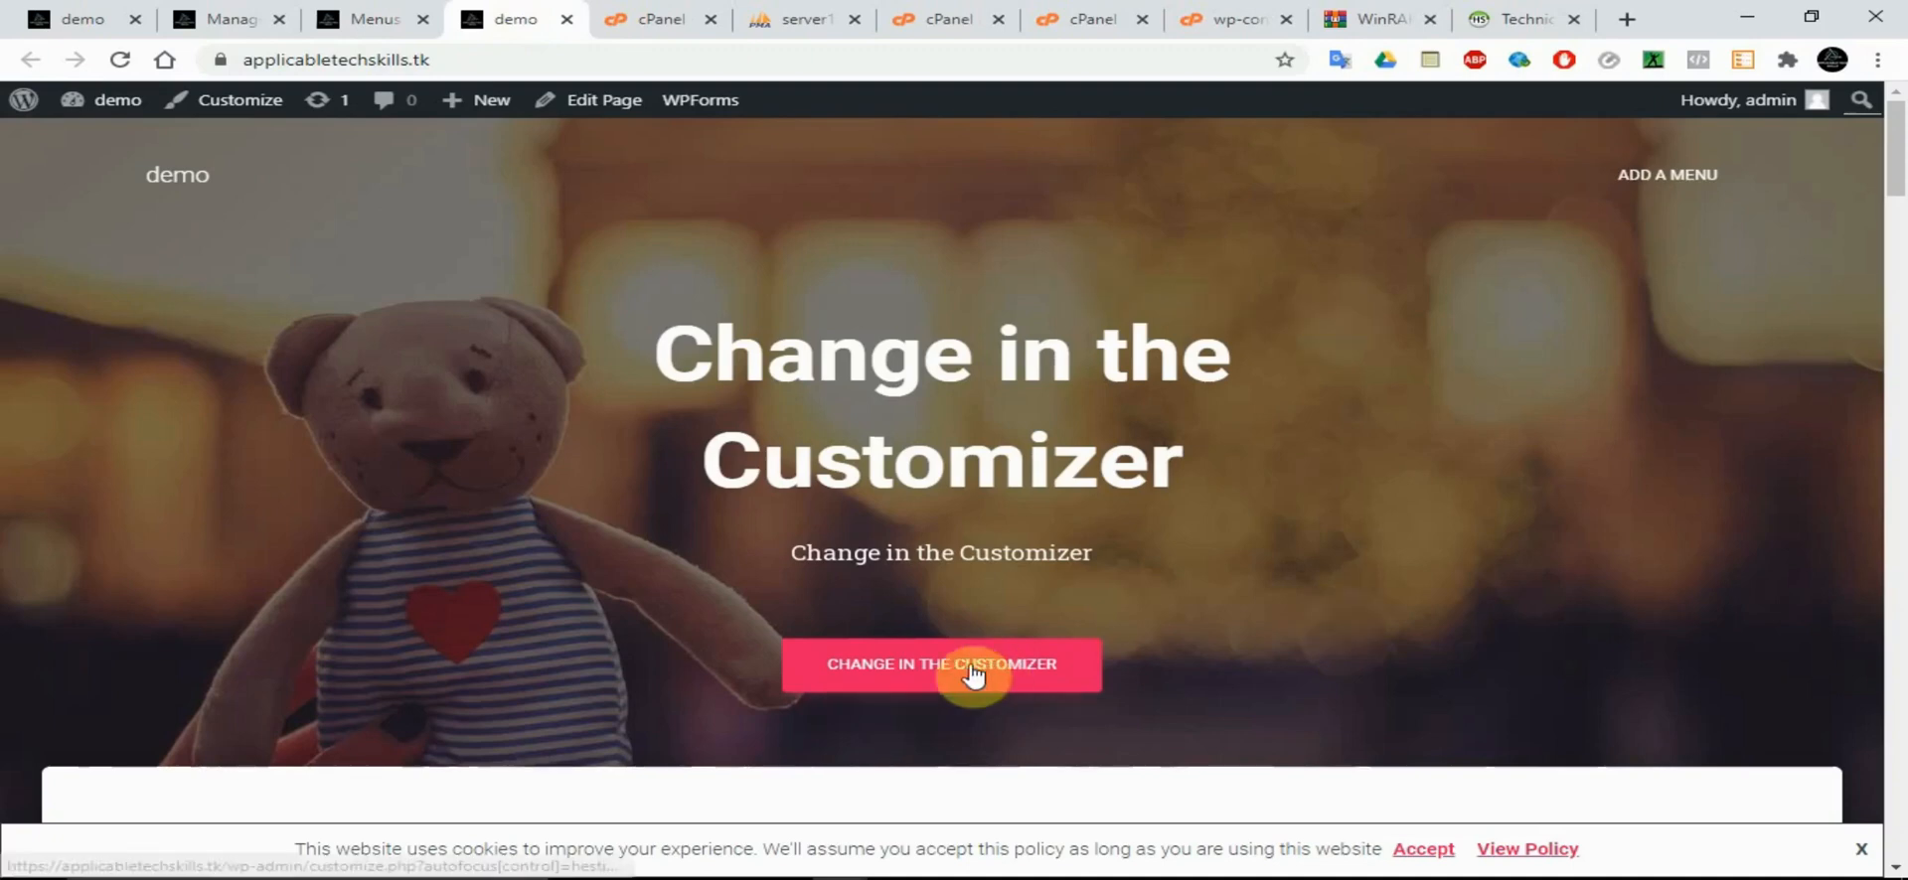
Step: Enter the Customizer from the hero button and browse the Frontpage Sections, including Team
click(880, 675)
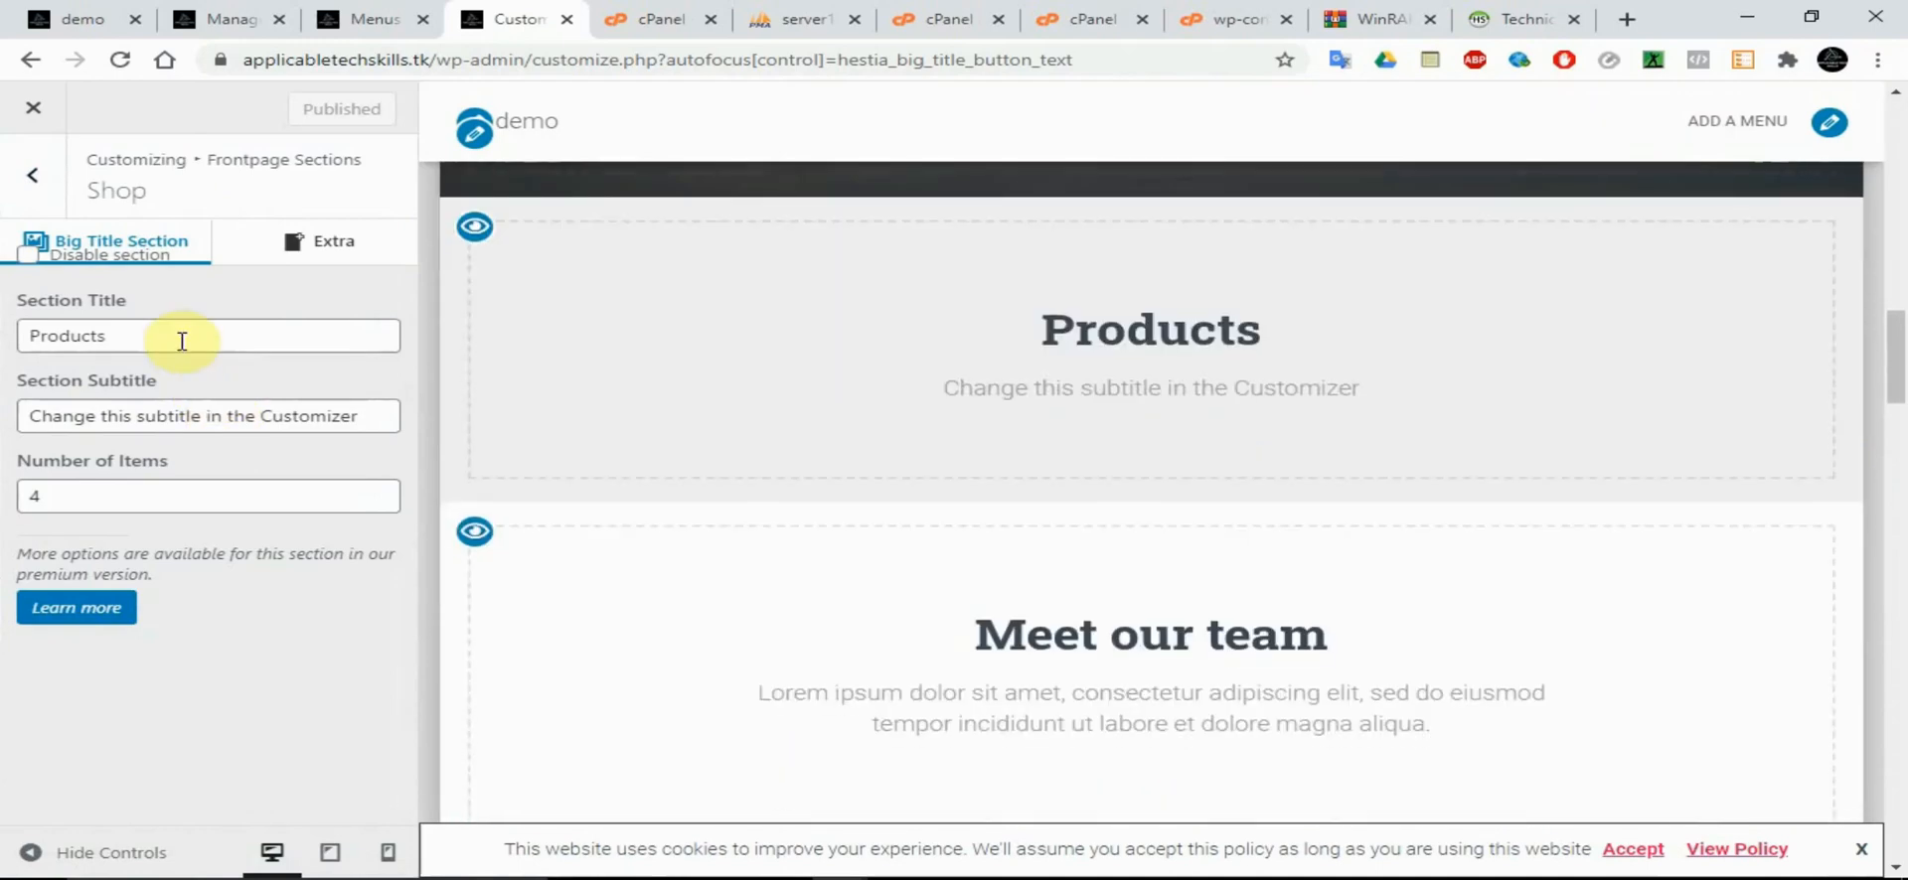
click(33, 175)
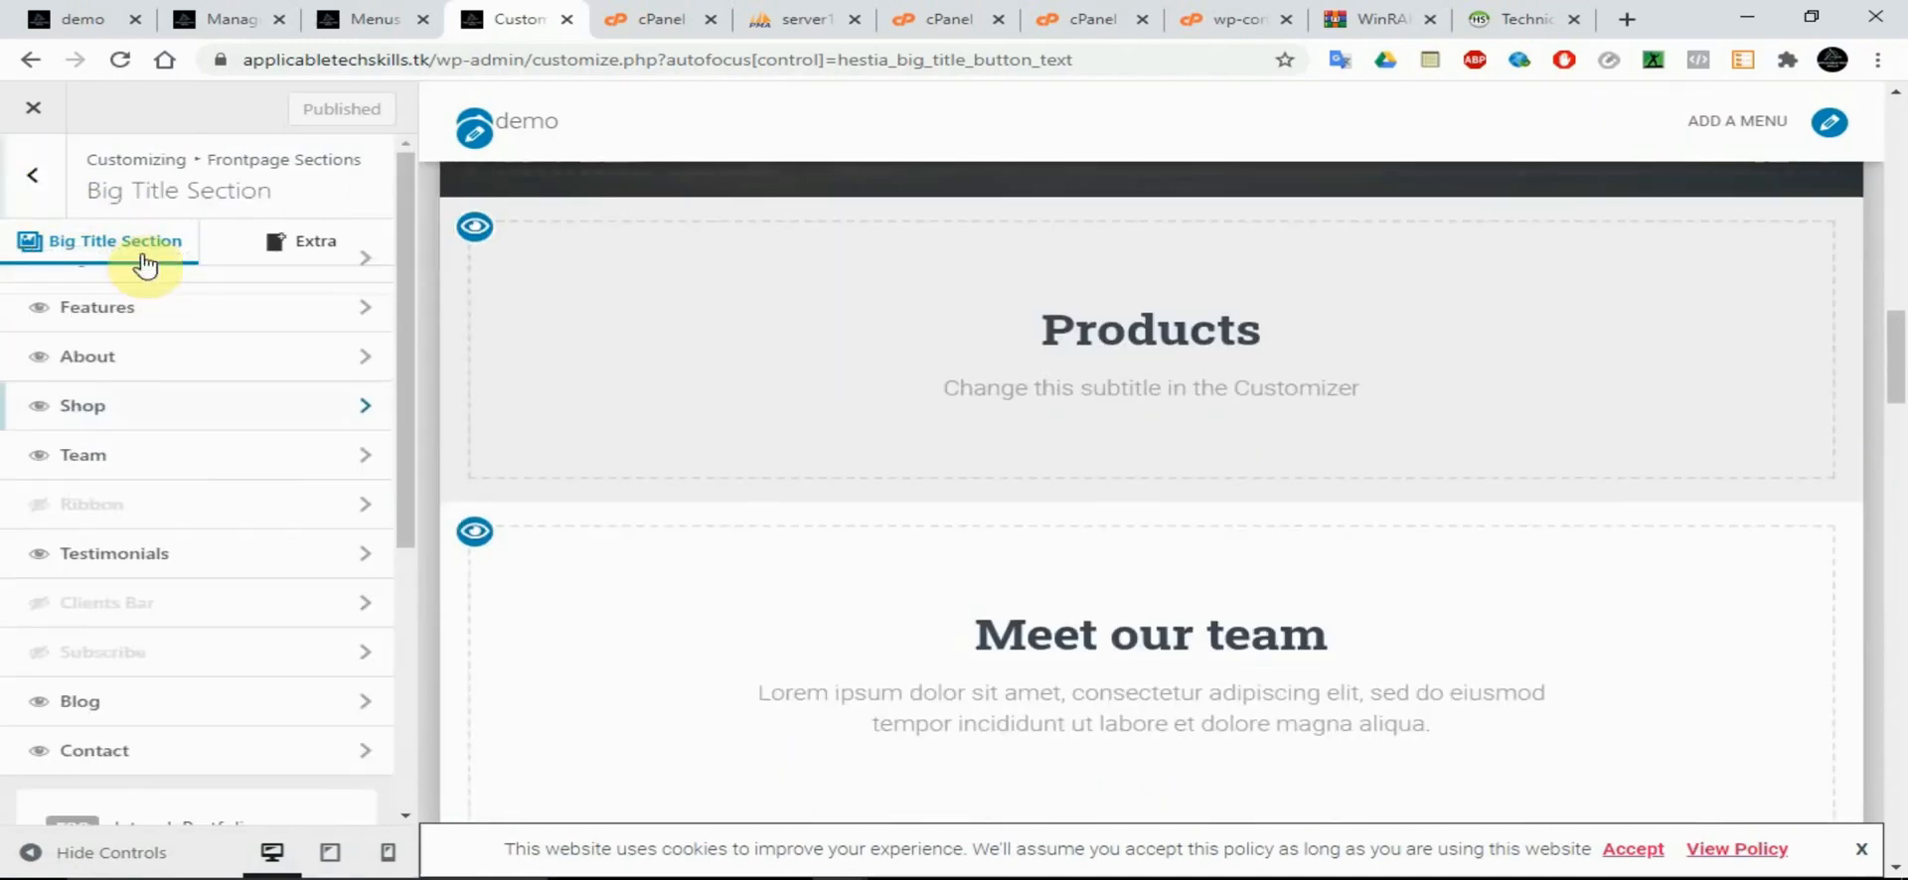
click(211, 459)
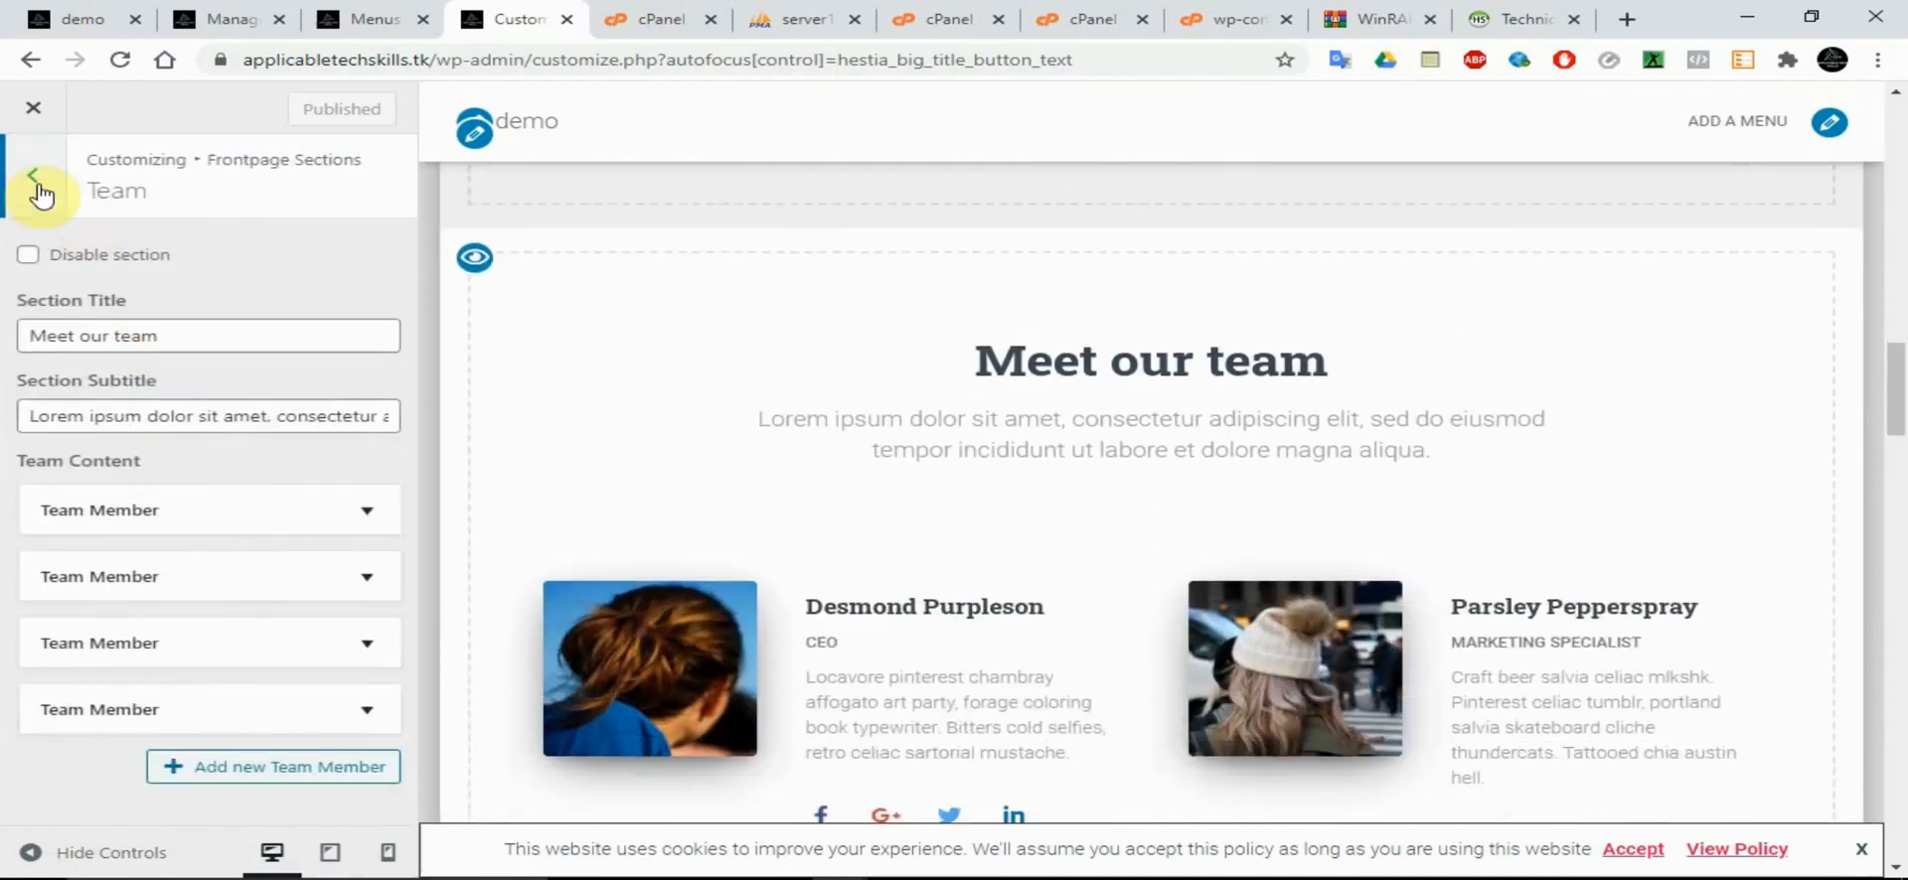
click(41, 189)
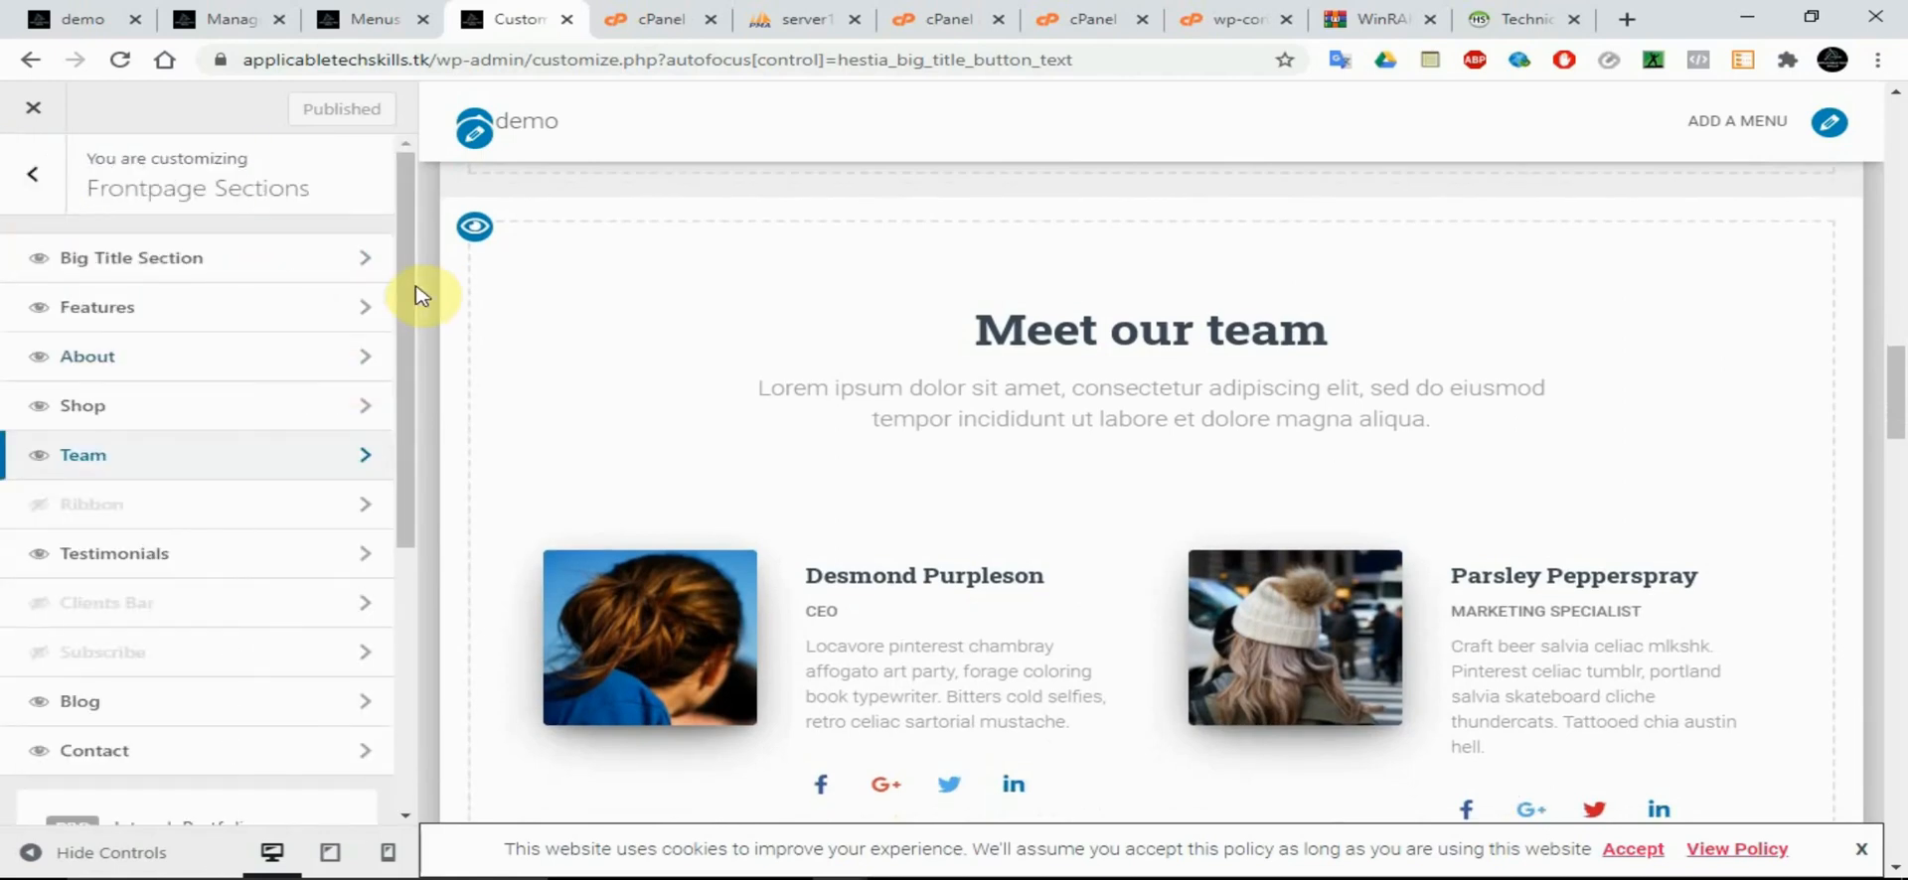
drag(425, 349, 425, 503)
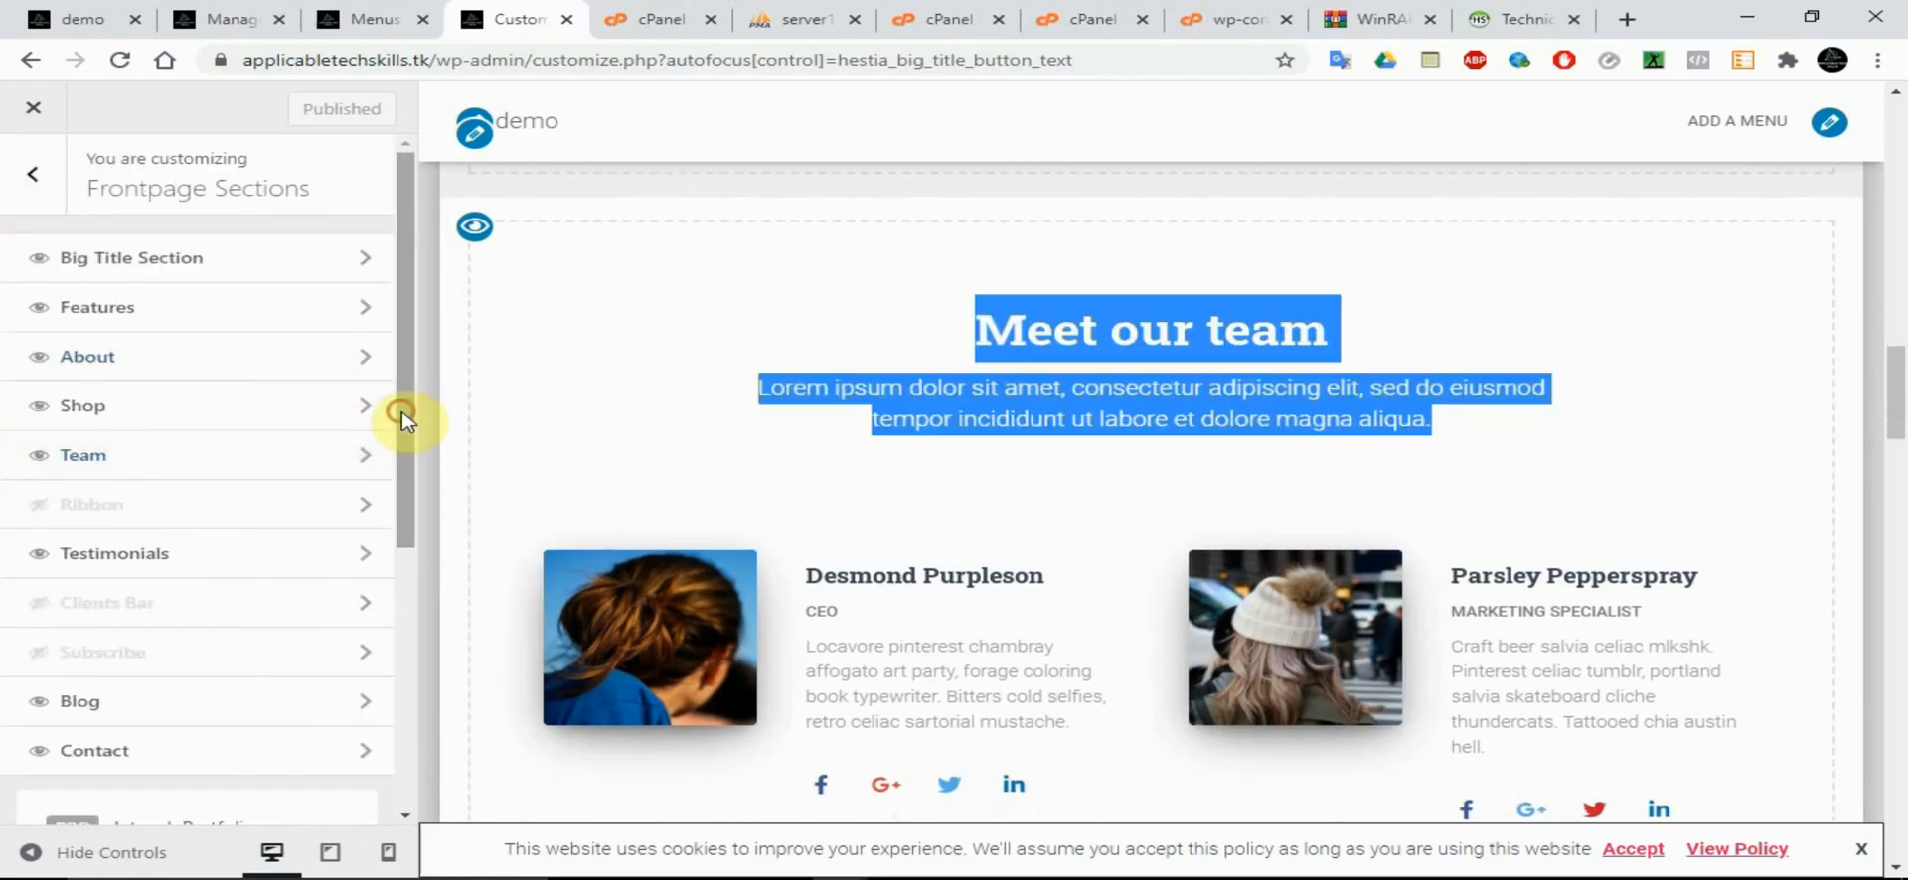
drag(404, 414, 366, 298)
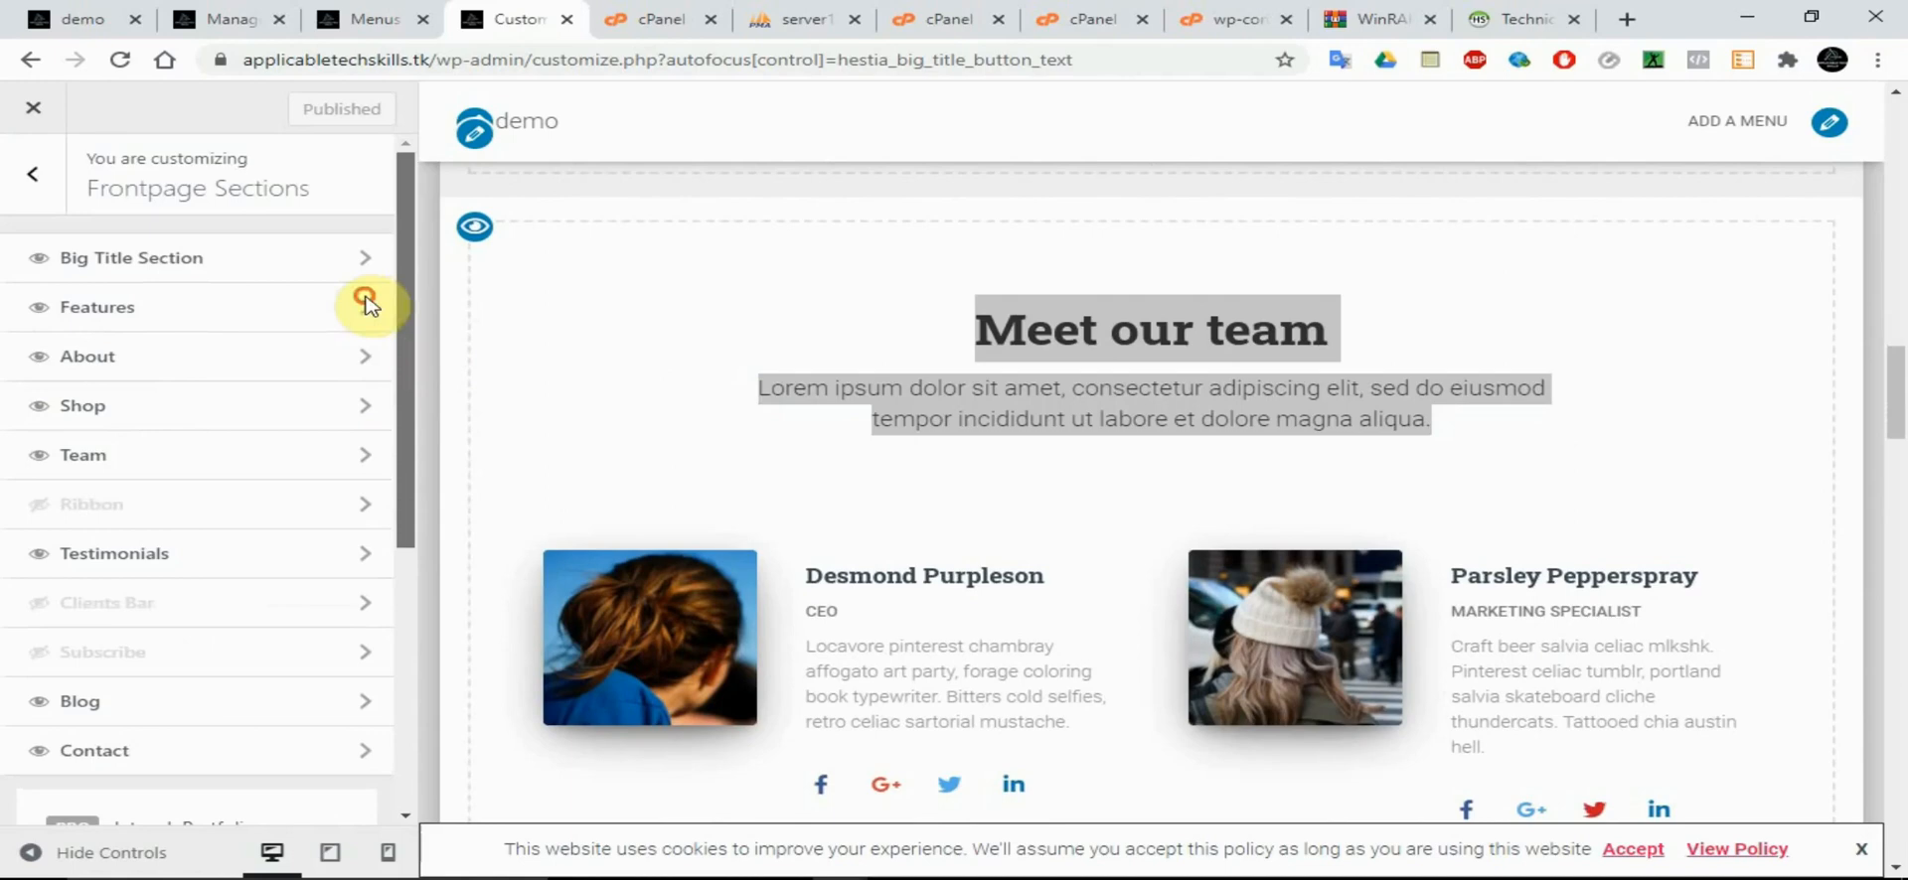
click(41, 188)
Step: Visit the live site from the admin bar and close the Customizer tab
click(360, 12)
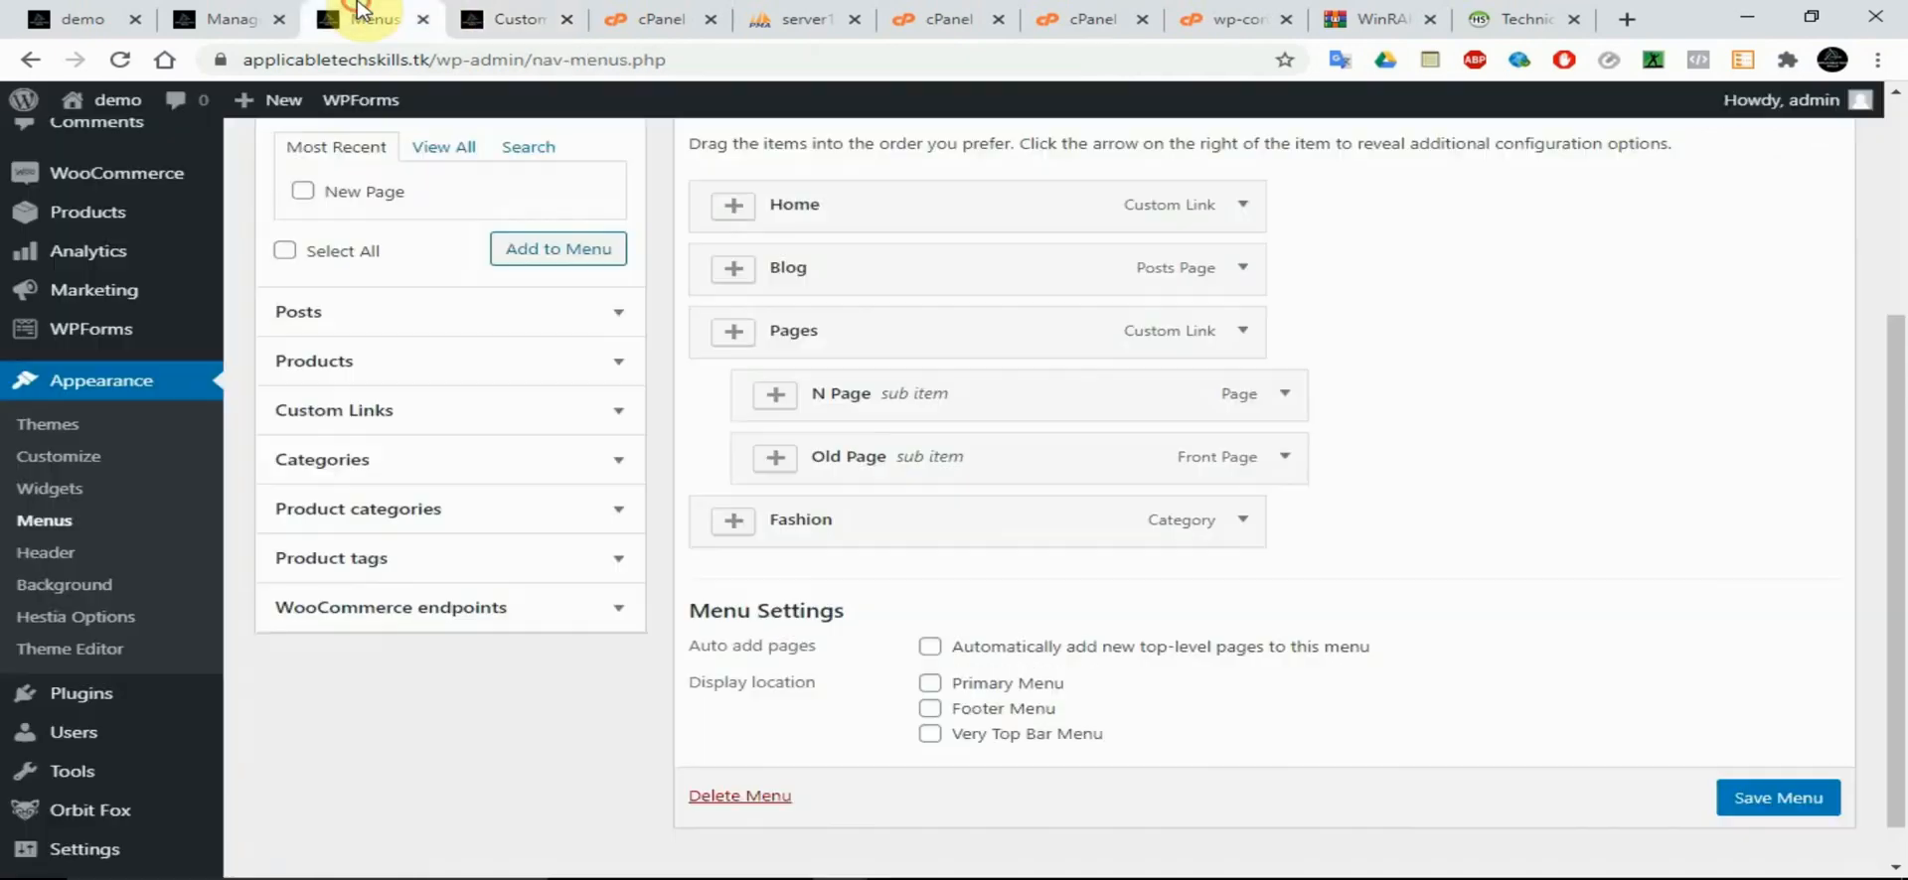
click(497, 15)
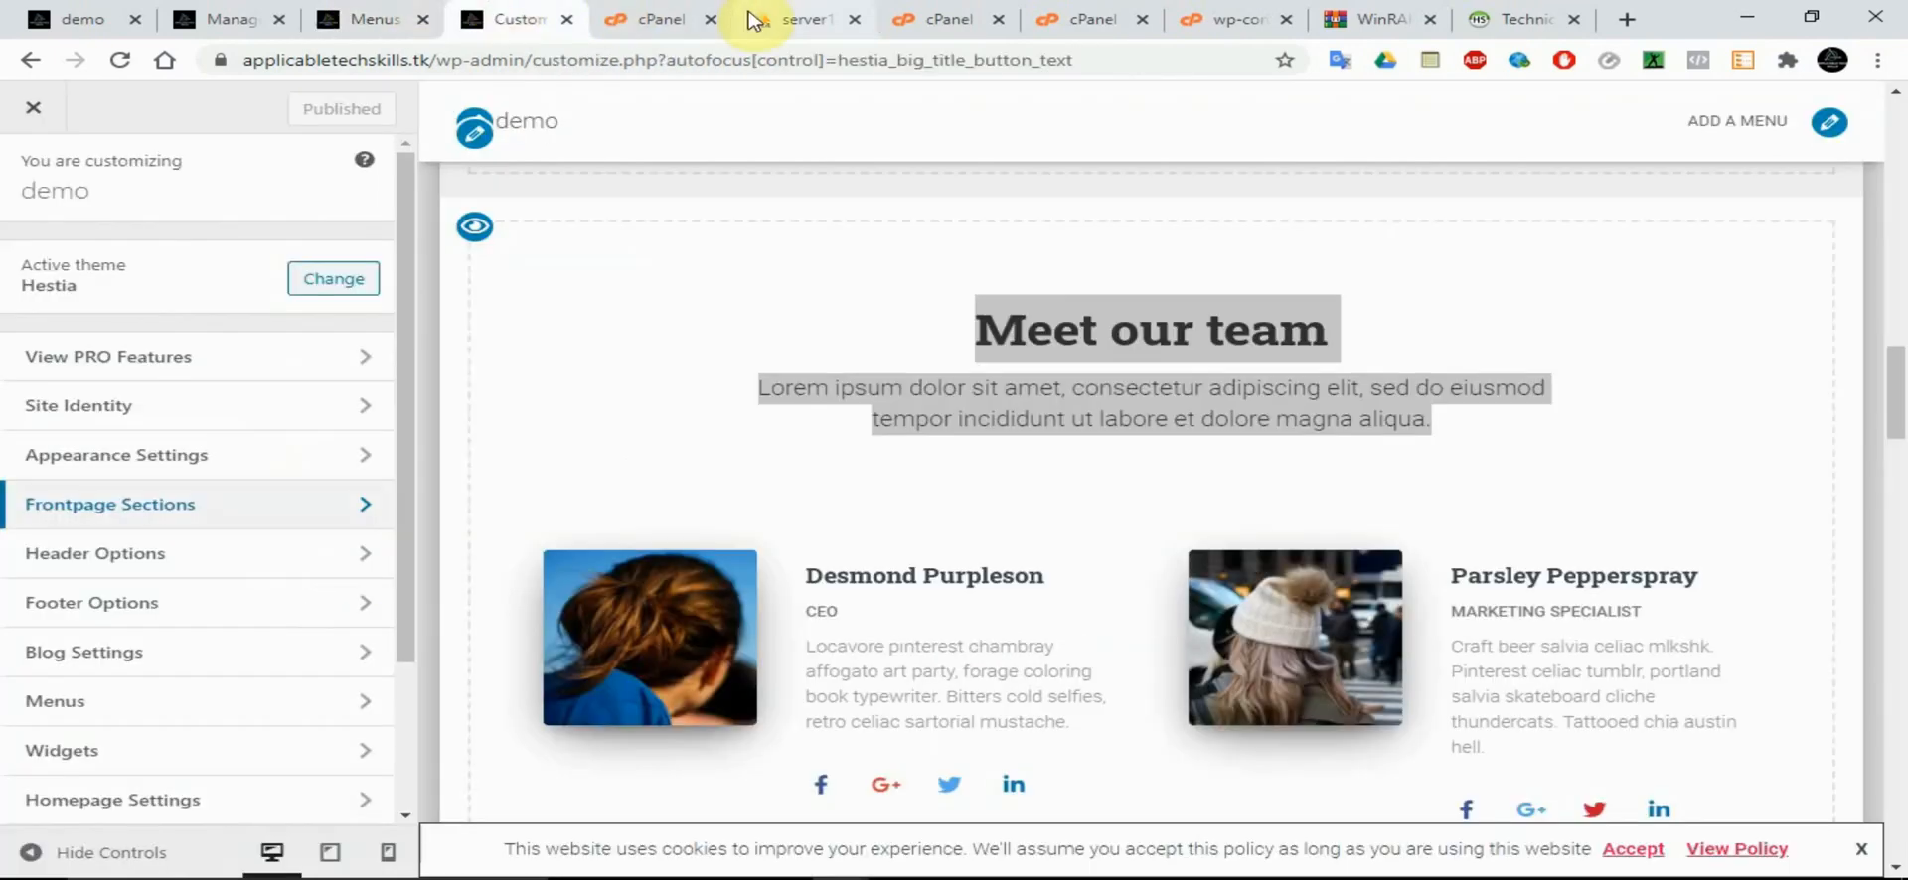
click(369, 17)
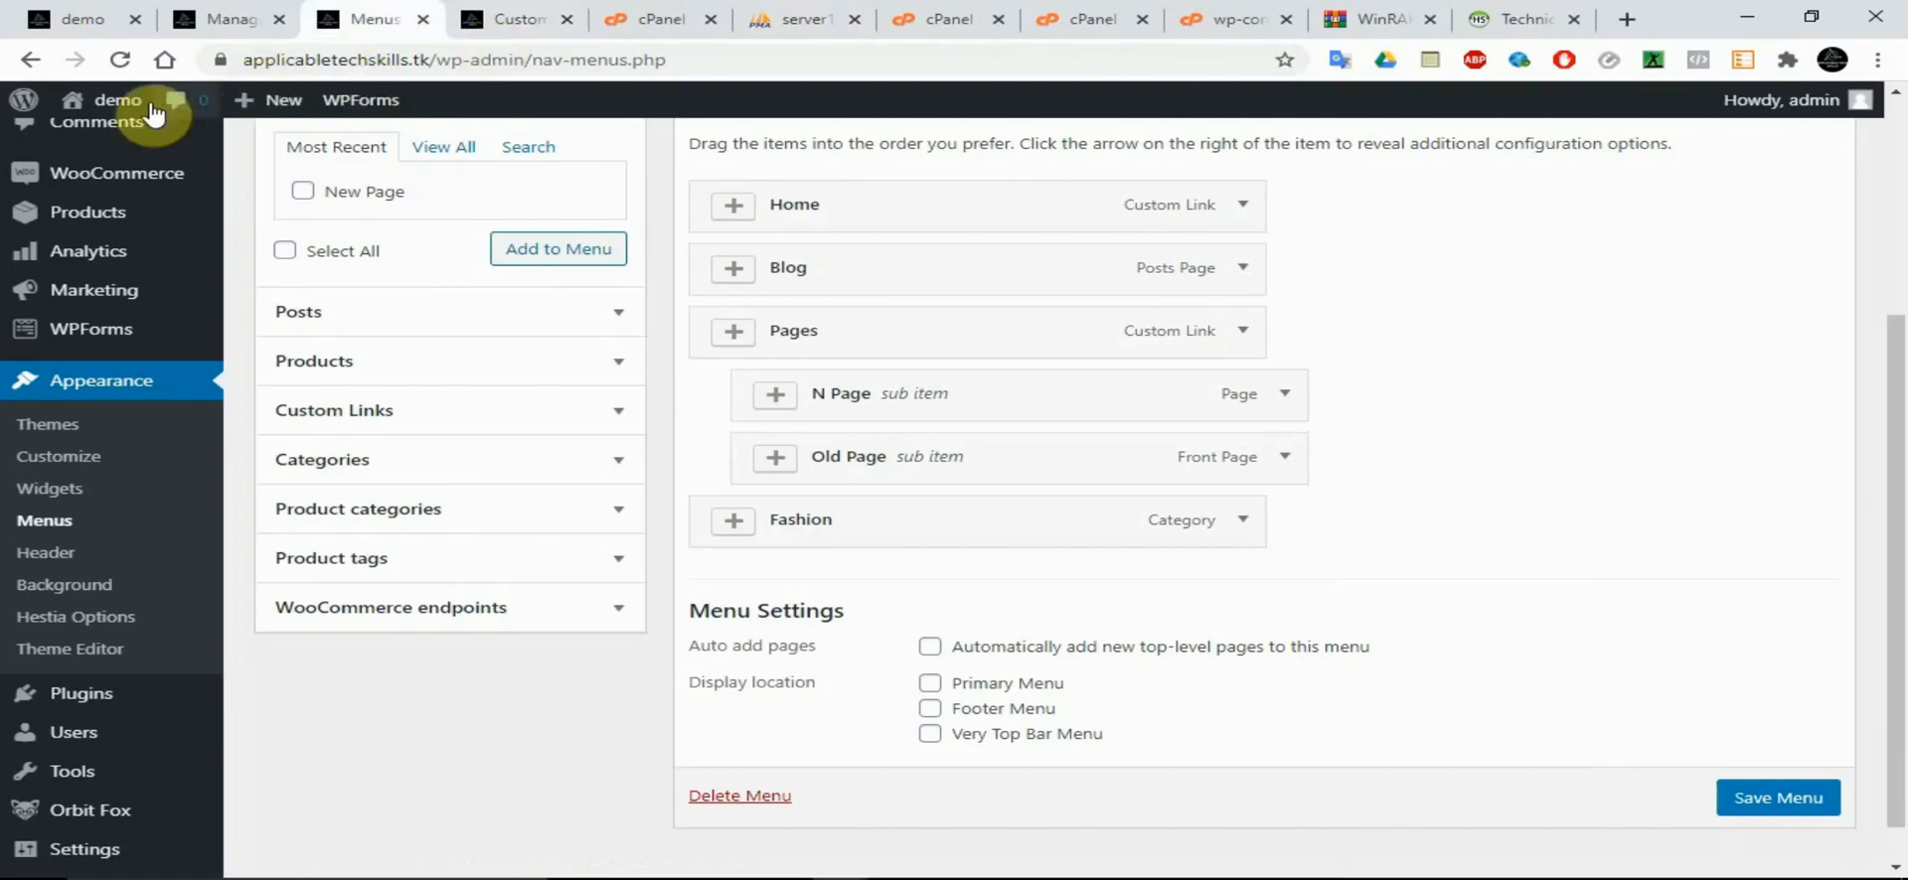
mouse_move(117, 104)
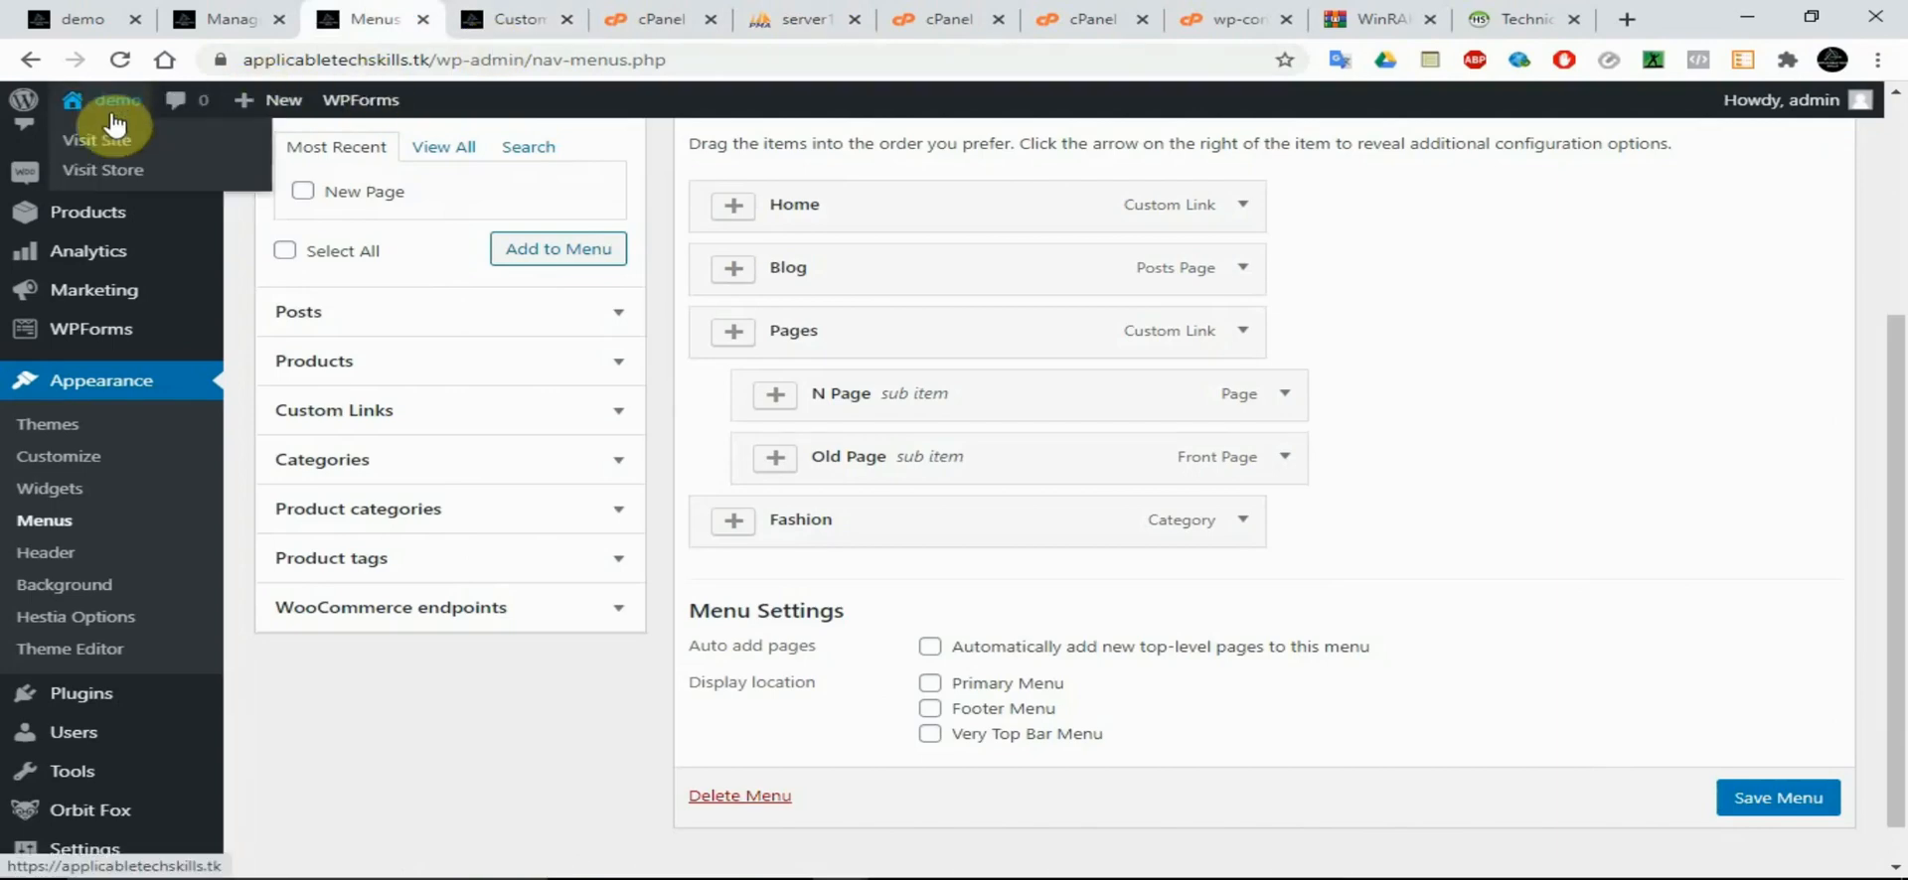
click(114, 140)
click(542, 18)
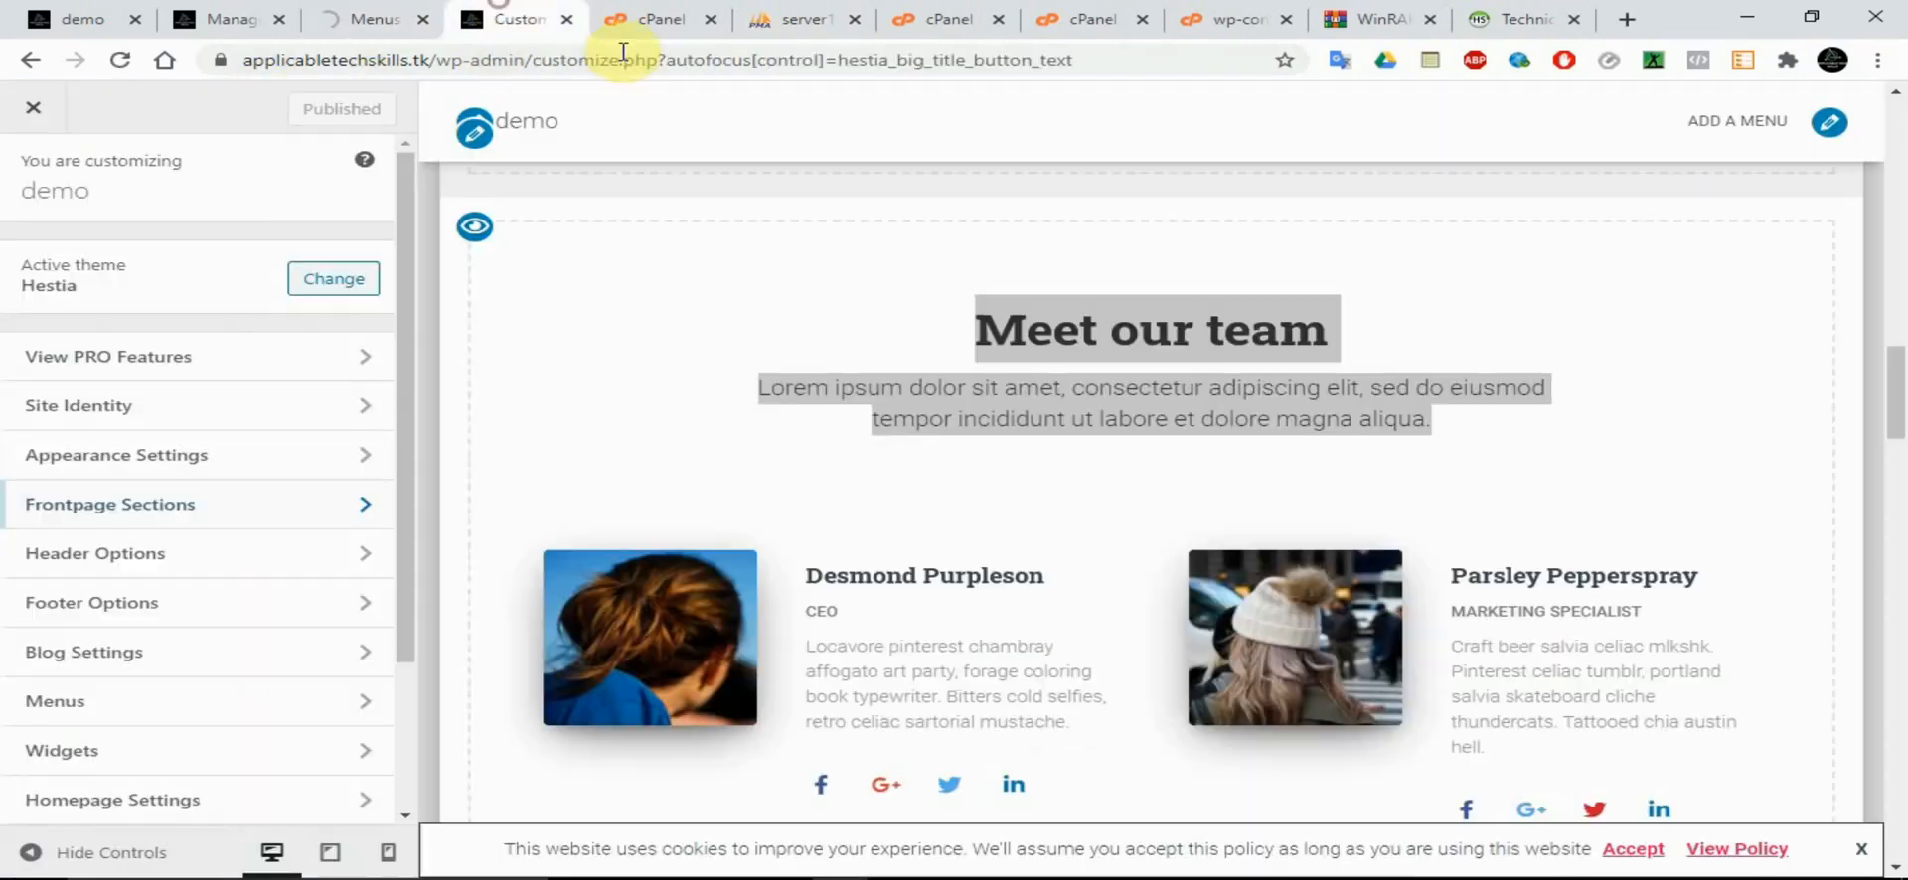
click(570, 21)
click(416, 25)
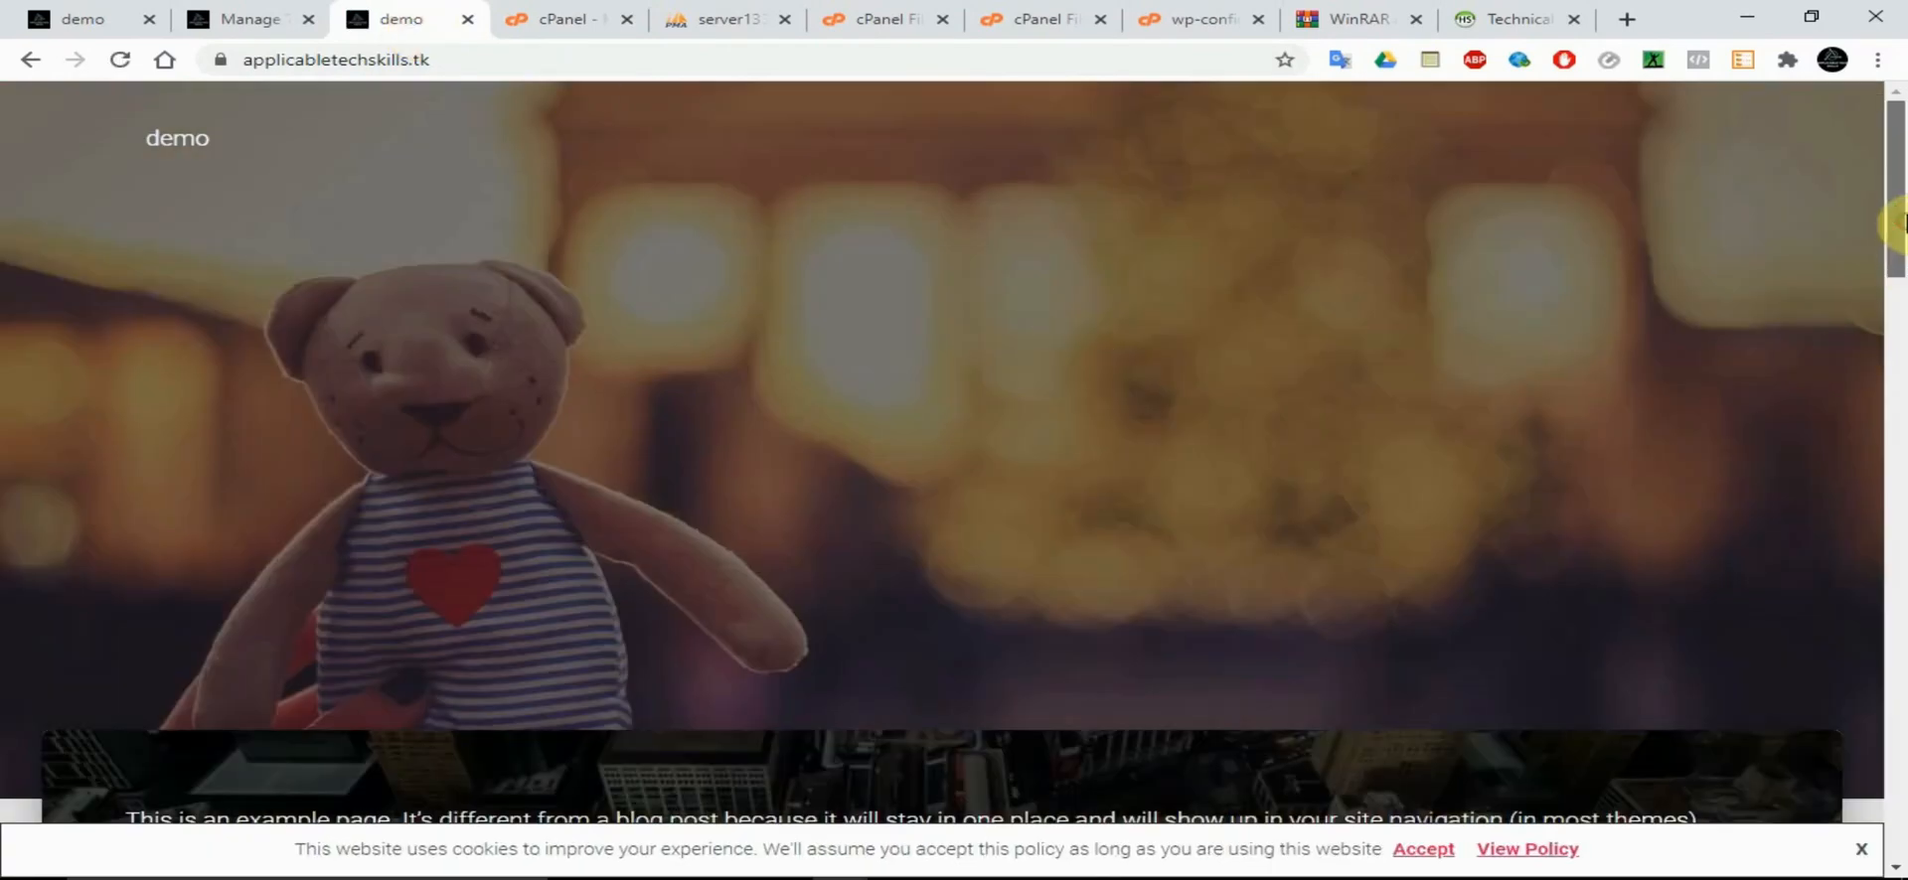
Step: Accept the cookie notice in the live front page footer, then go to the local Themes tab
drag(1900, 193, 1900, 843)
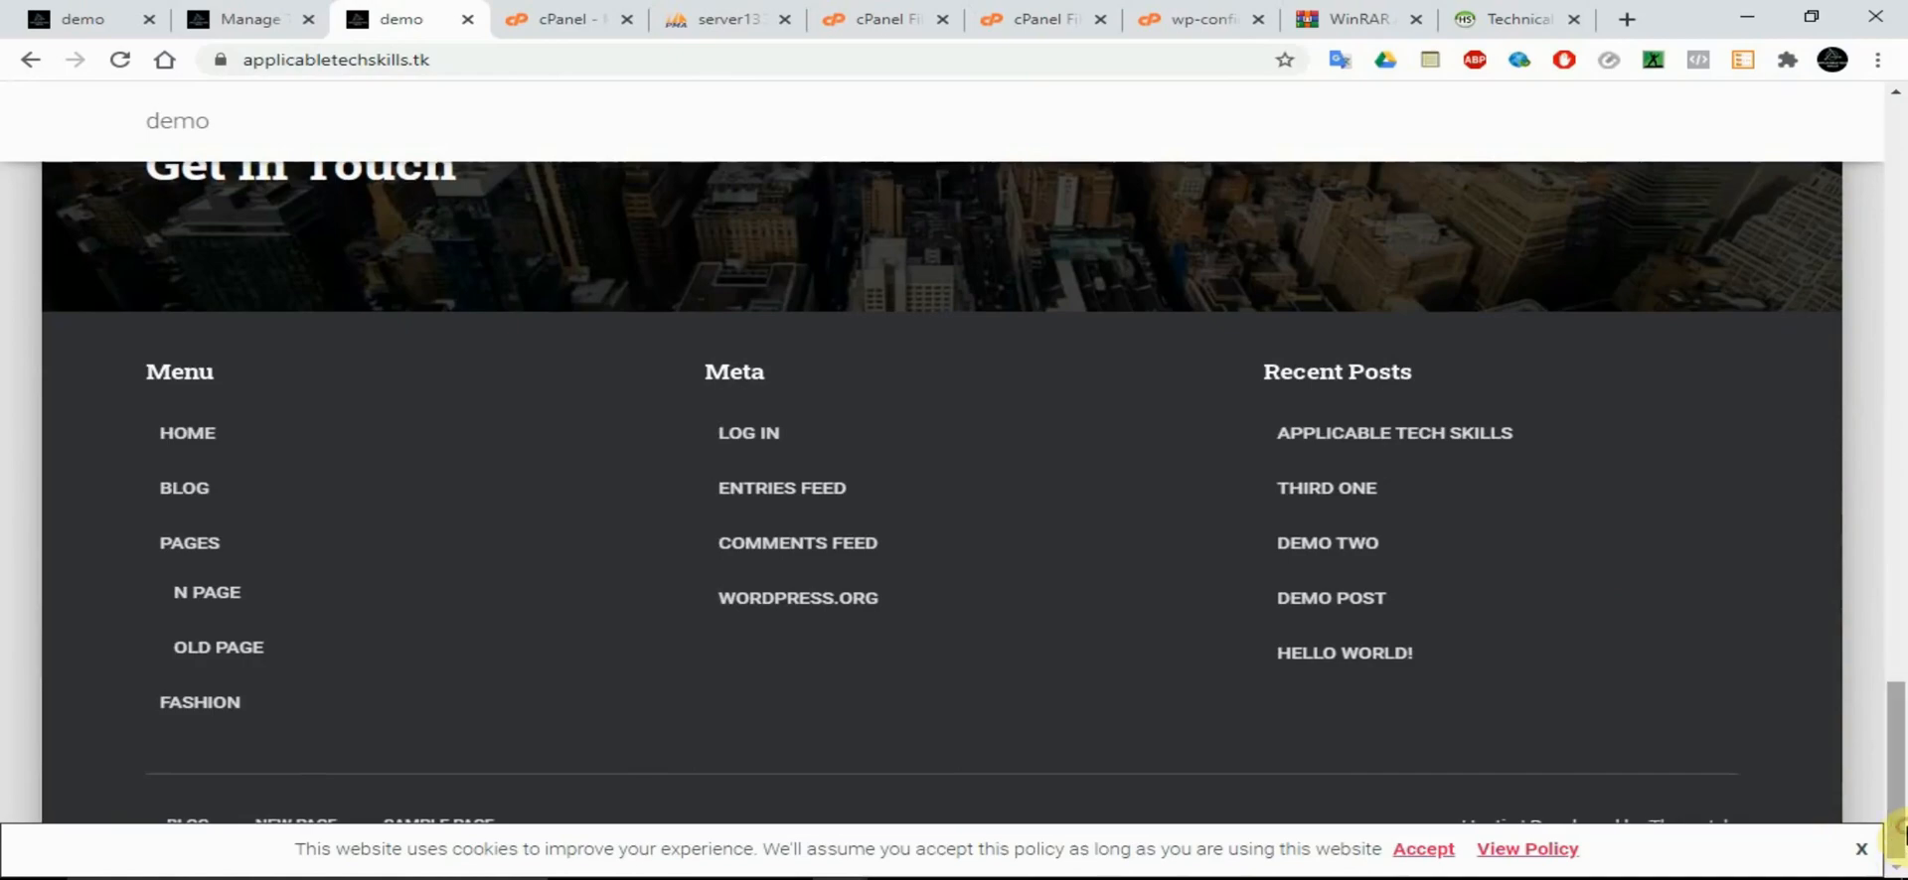
click(1424, 848)
drag(1894, 779, 1898, 104)
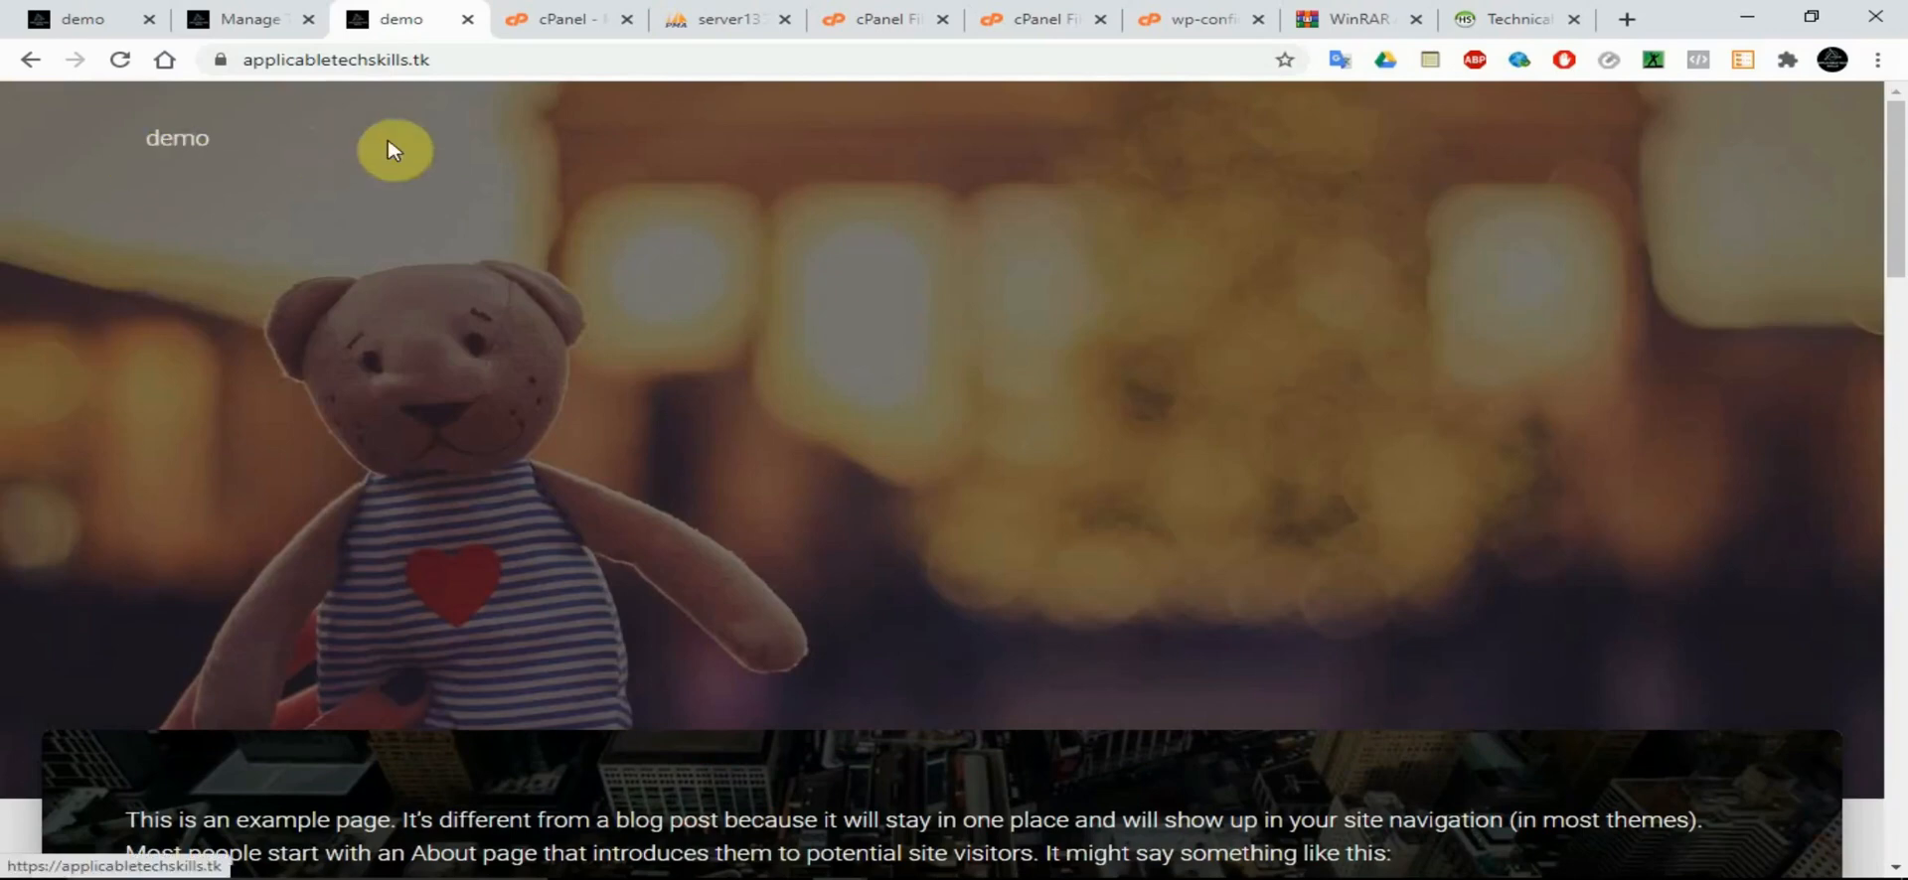
click(251, 18)
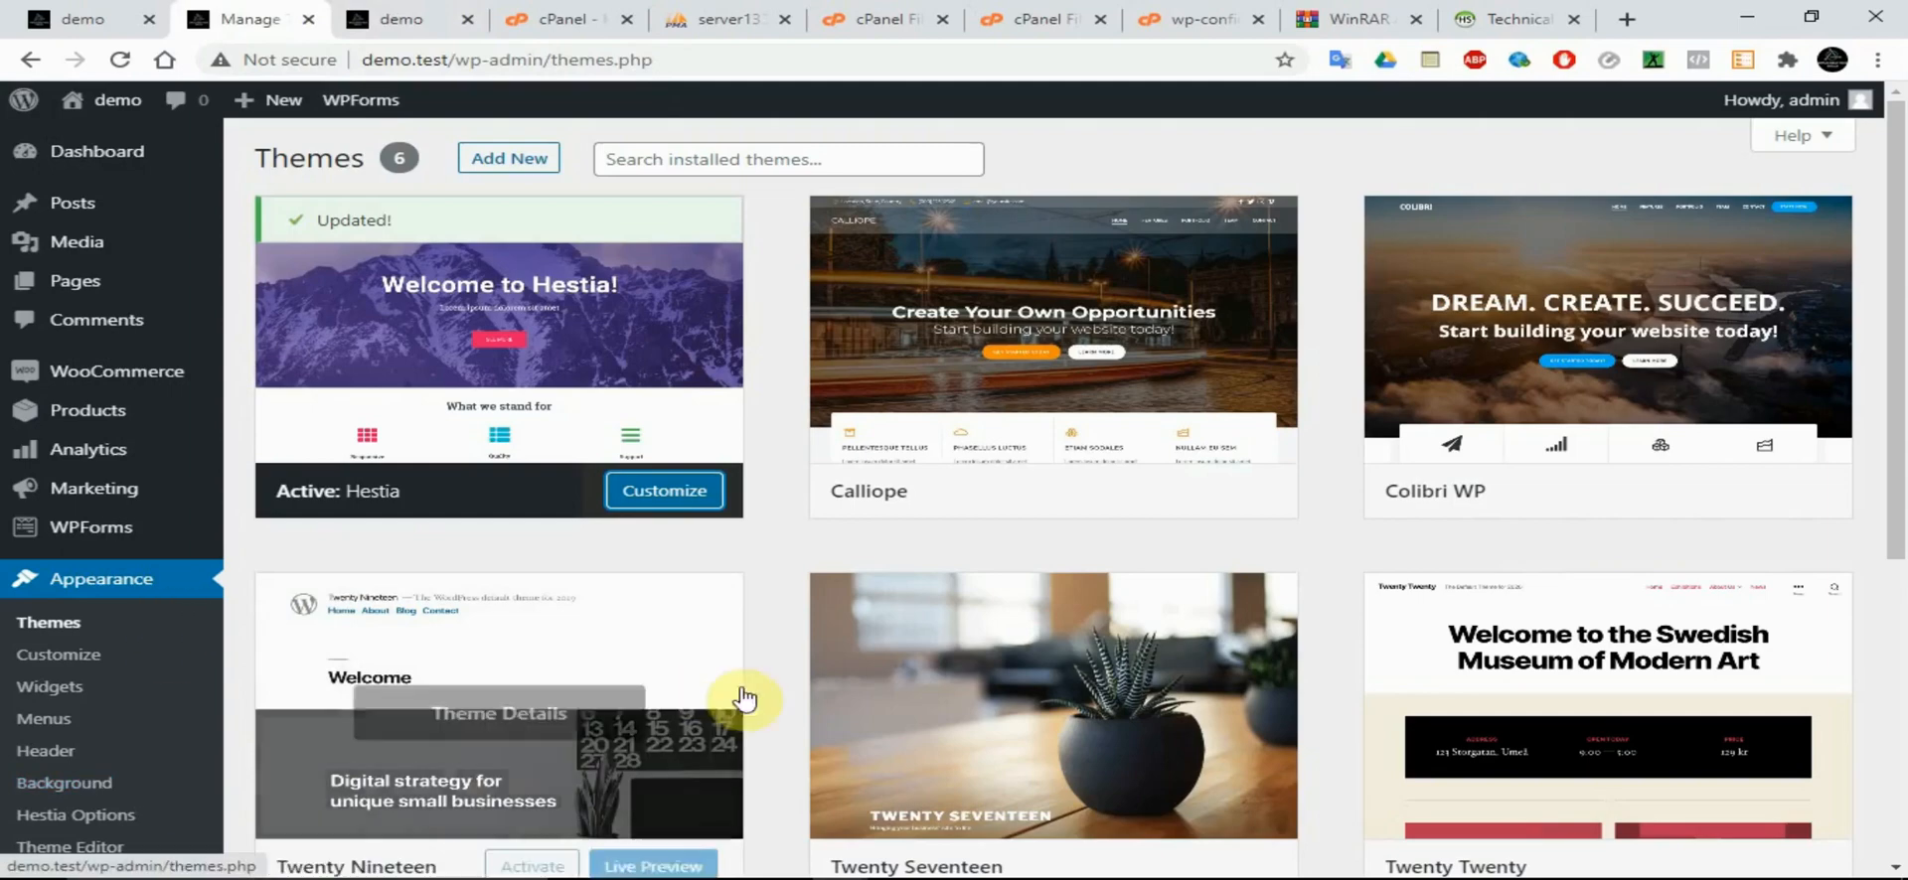
Step: Scroll the Themes page and choose Hestia Options under Appearance
scroll(1898, 397, down, 4)
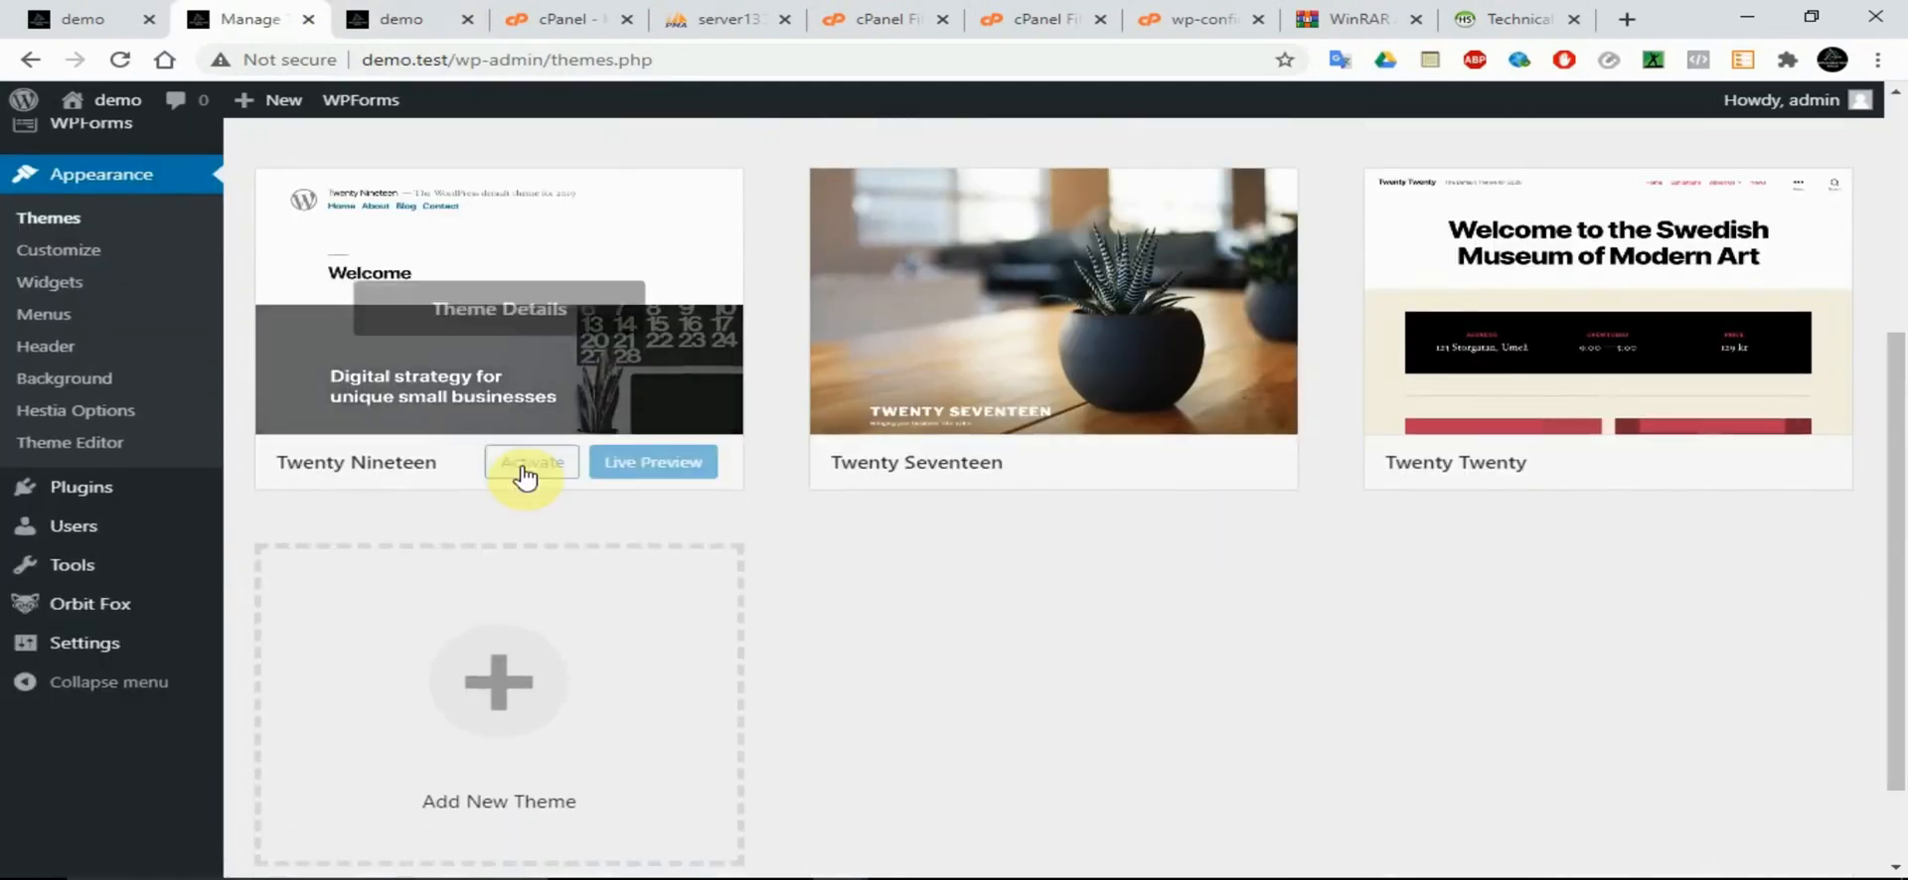
click(52, 420)
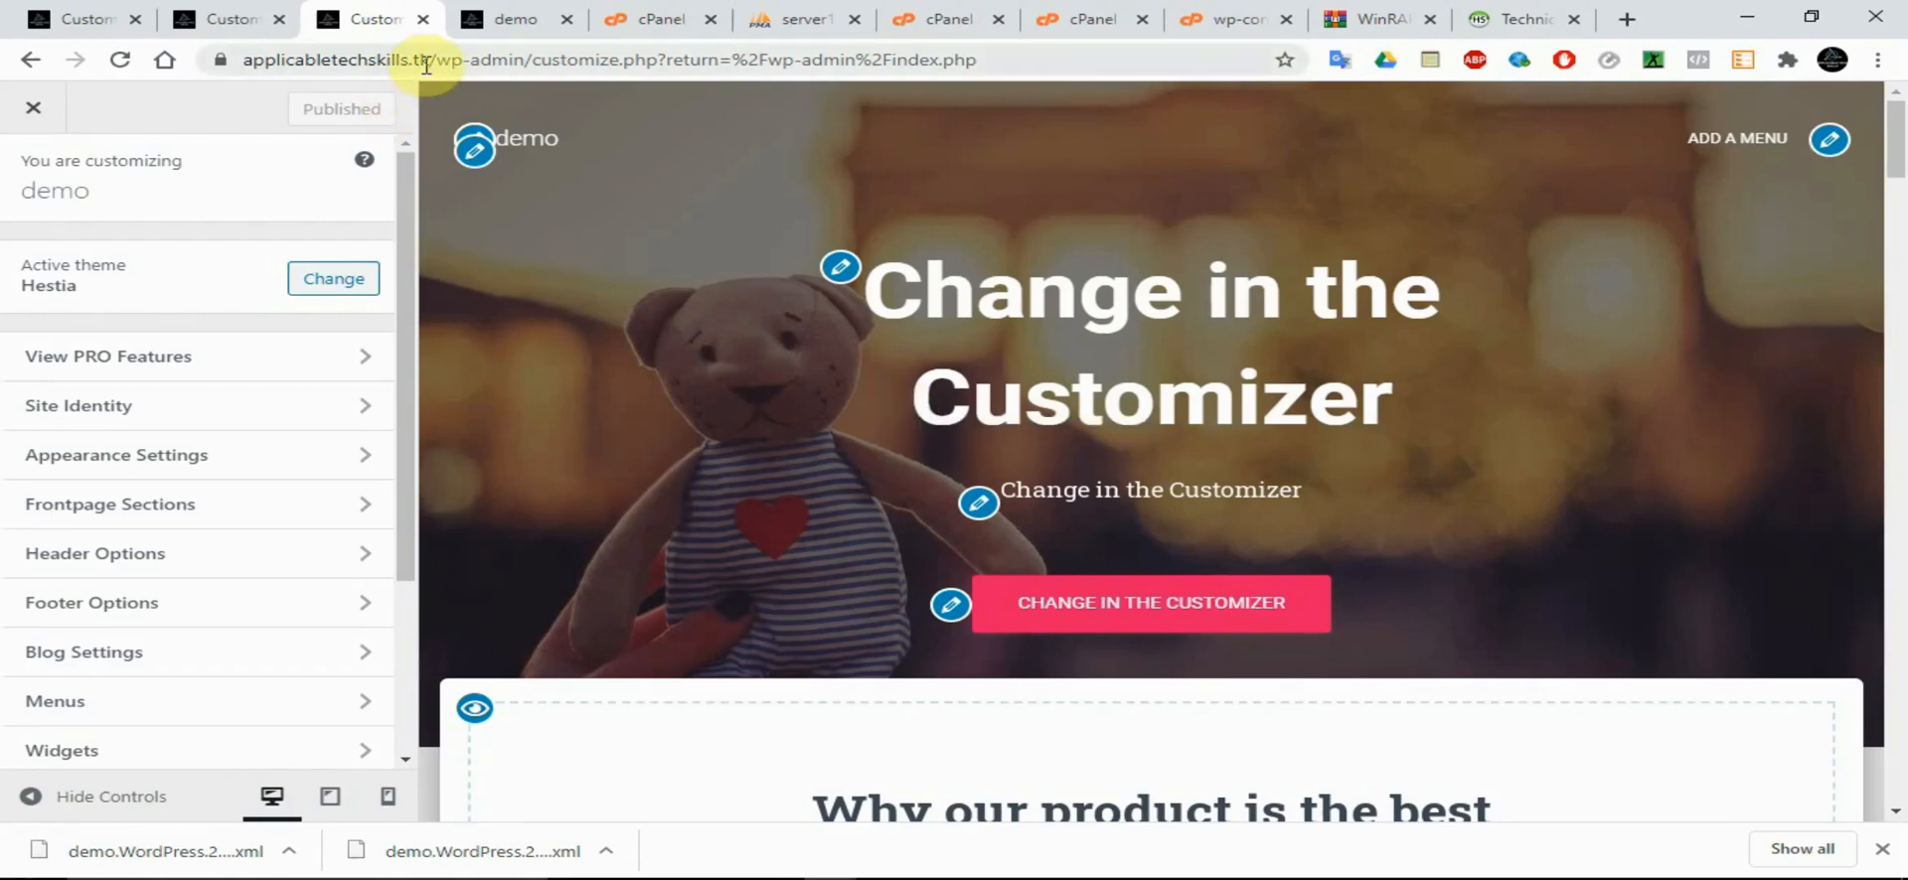
Step: Load demo.test/ in the local tab for comparison, then switch to the live site's Customizer
click(497, 18)
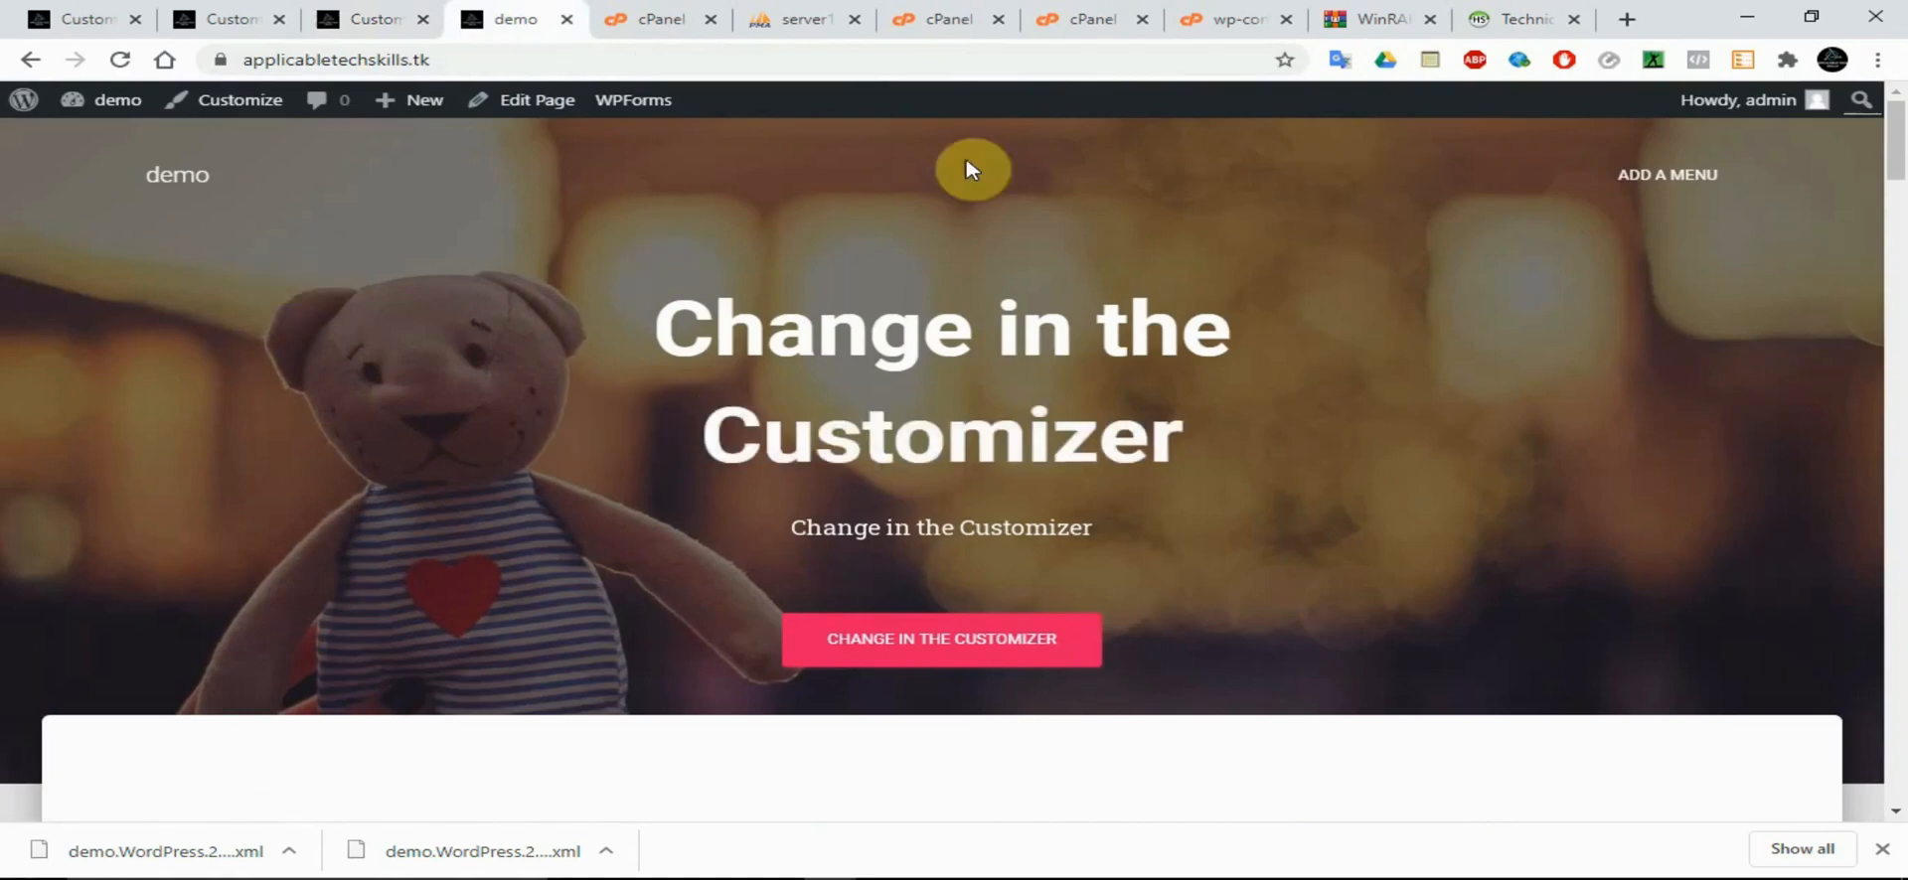
click(69, 18)
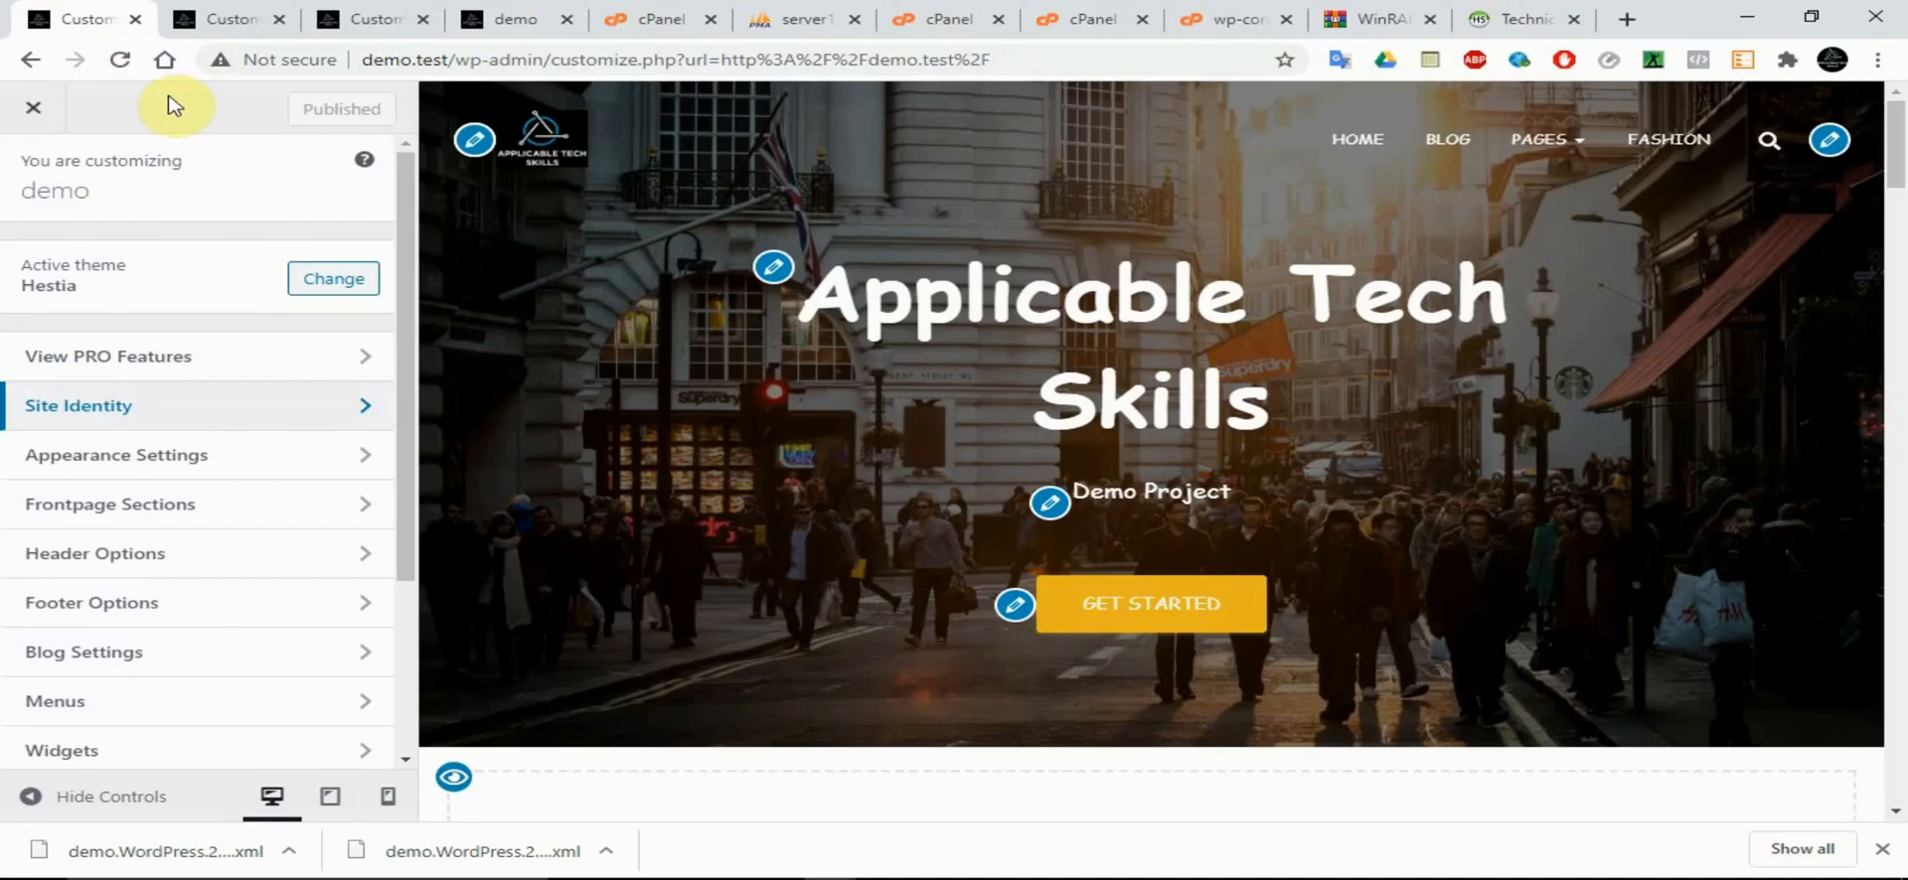
click(461, 55)
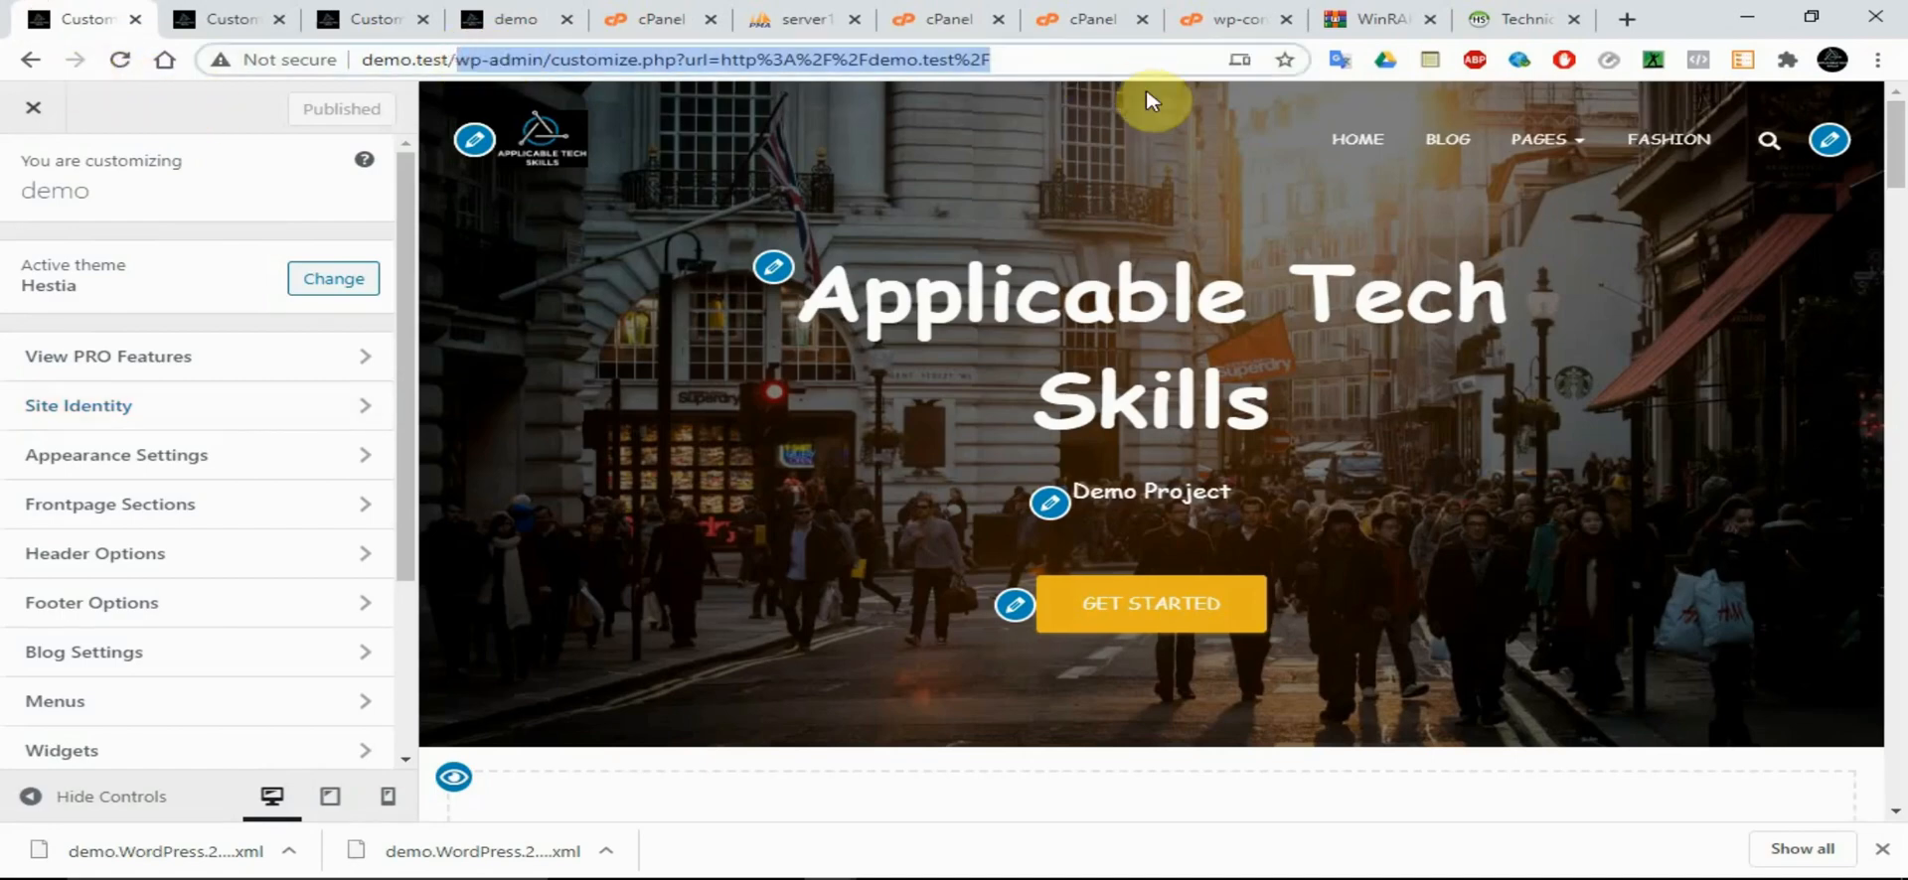
text(demo.test/)
key(Return)
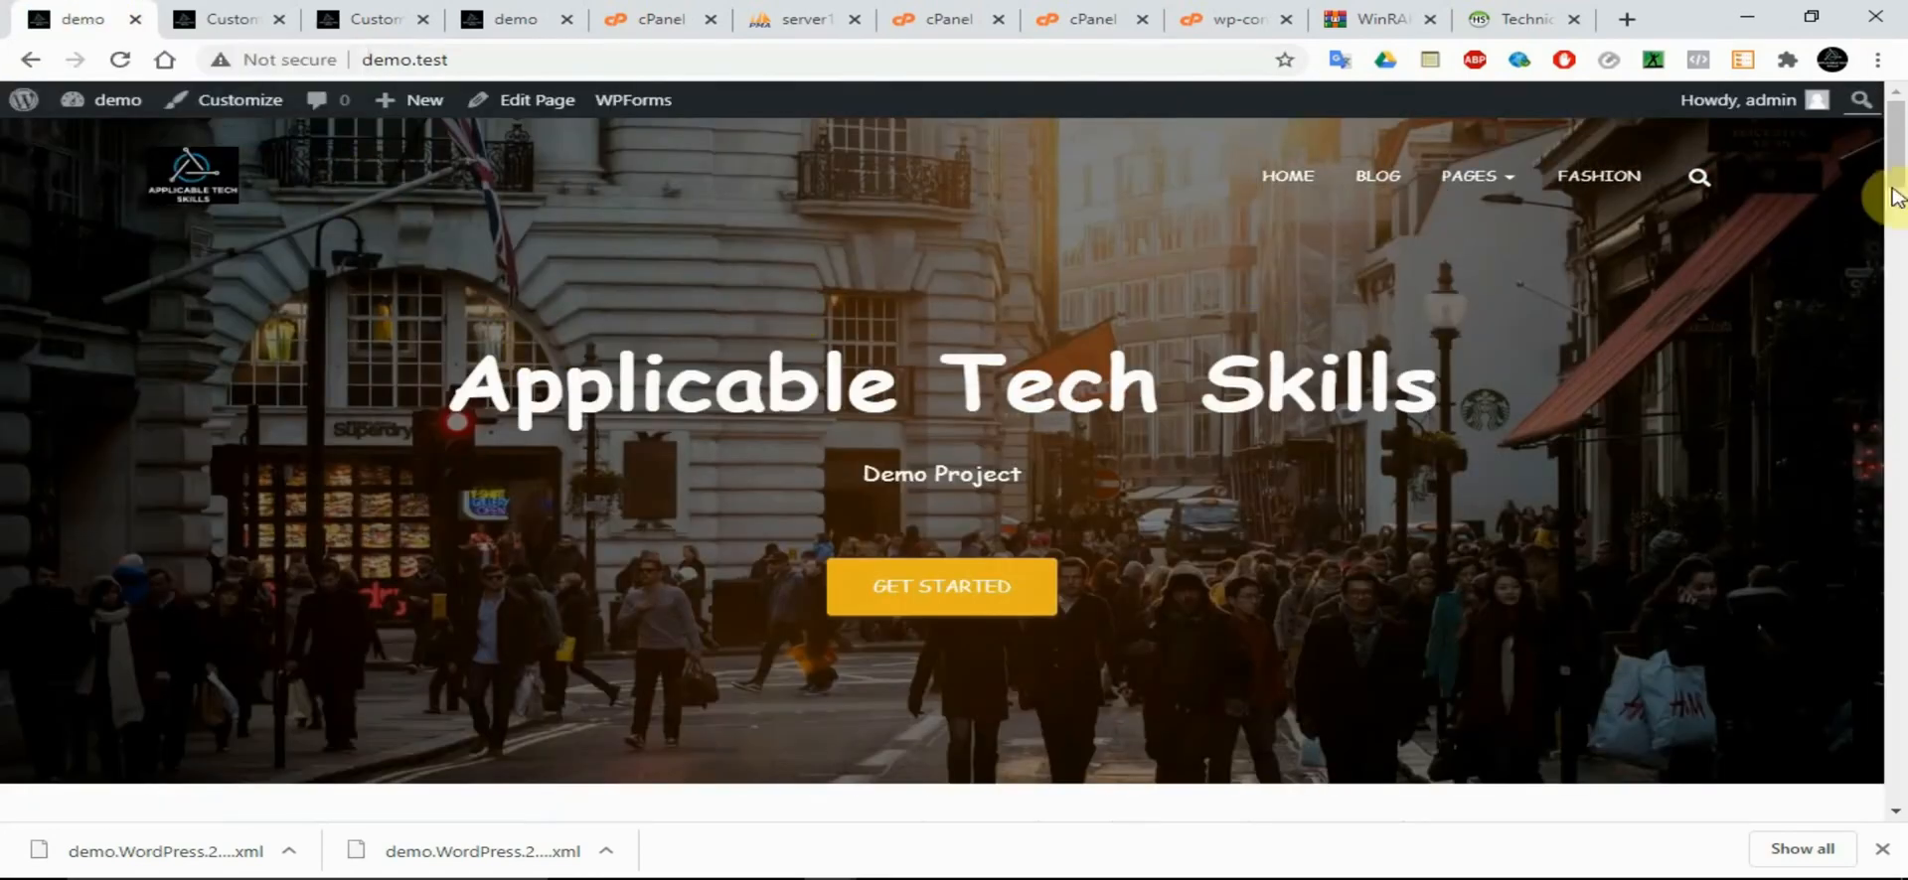
drag(1895, 149, 1892, 110)
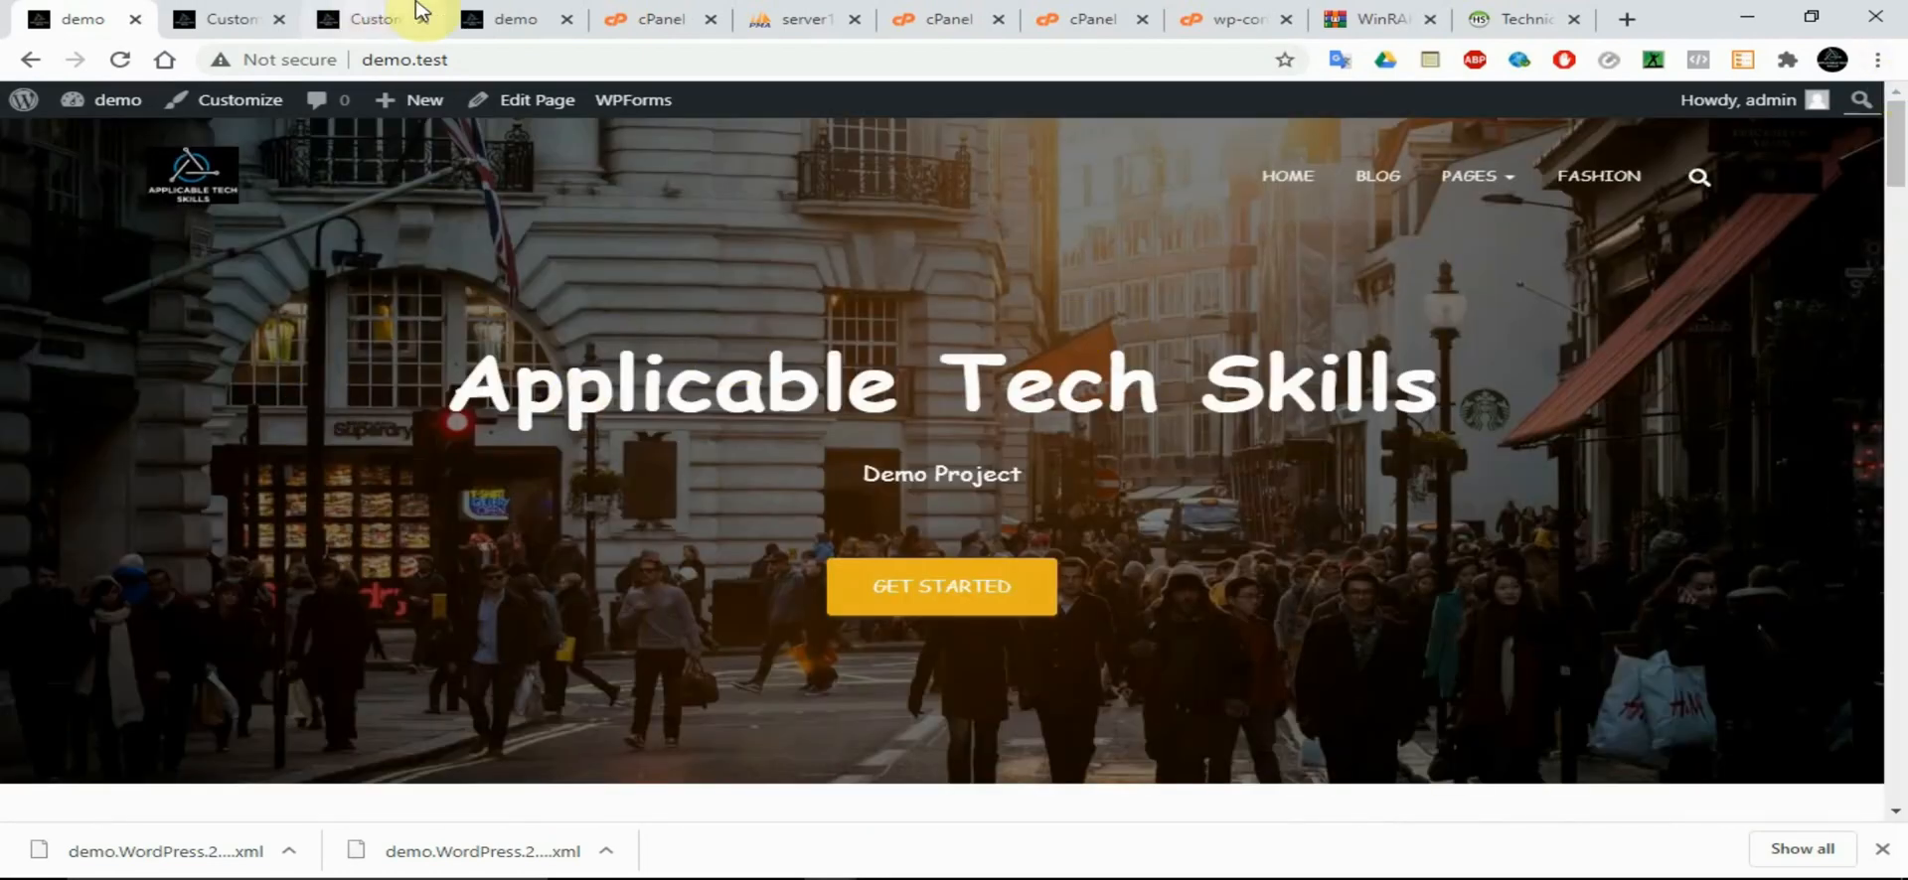
click(385, 12)
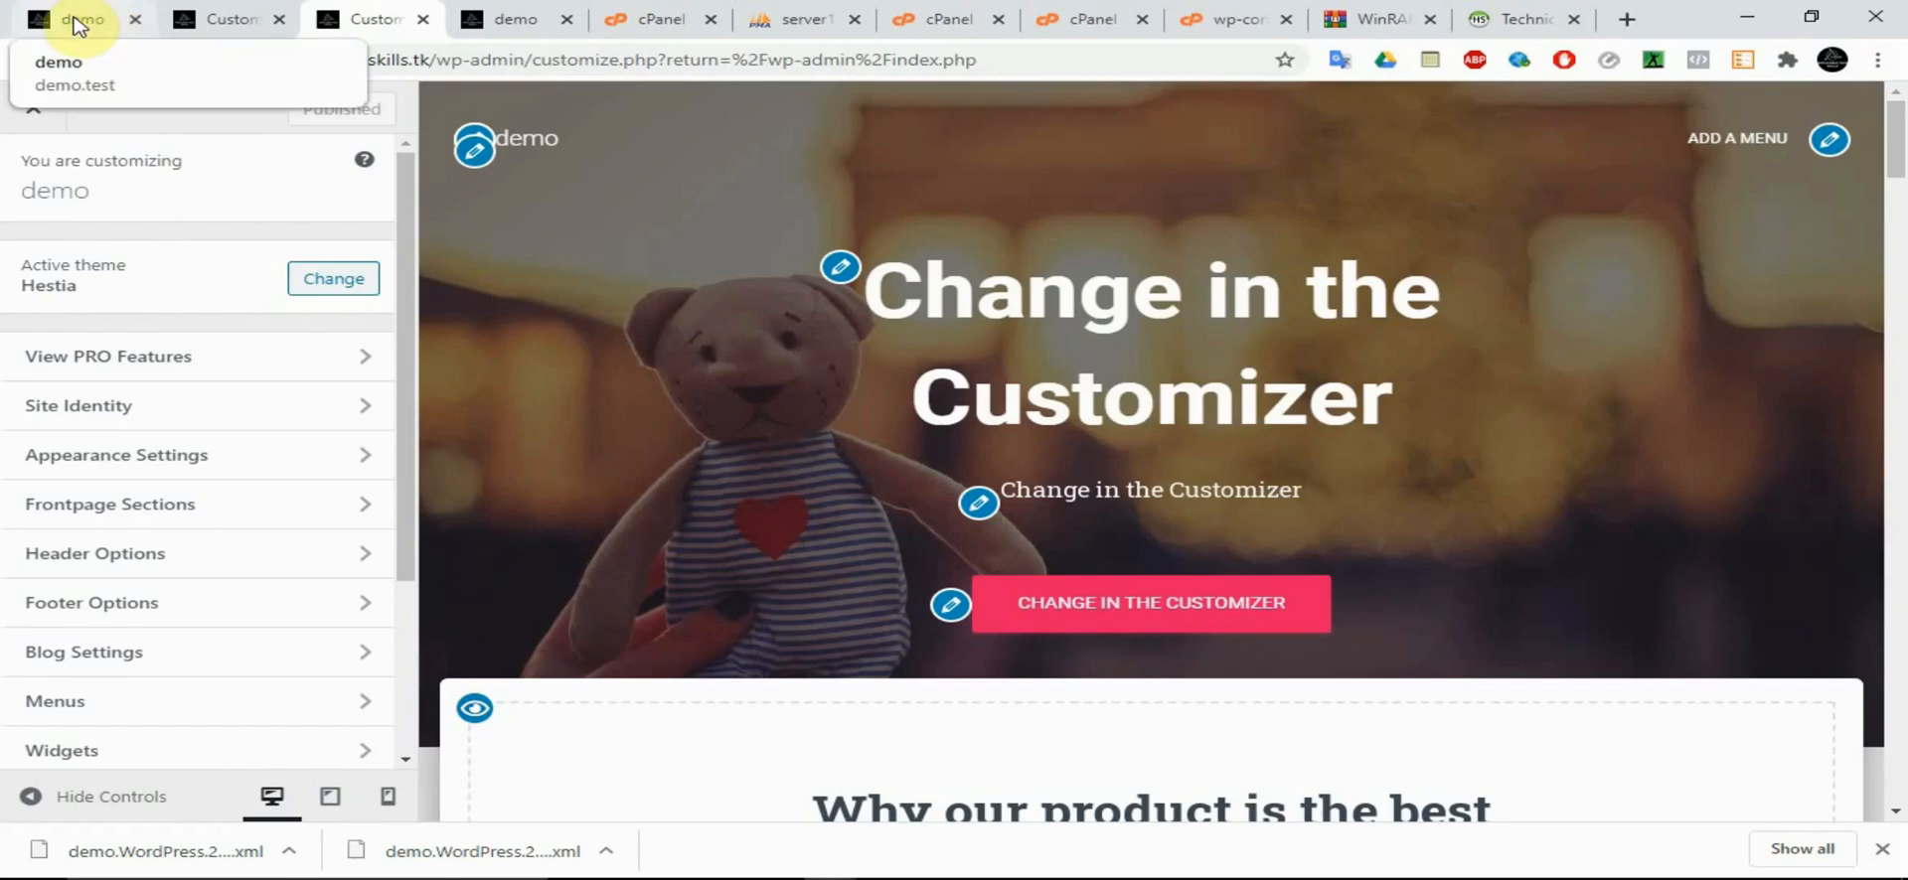
Step: Open Site Identity in both the live and demo Customizers to compare them
click(226, 14)
click(348, 14)
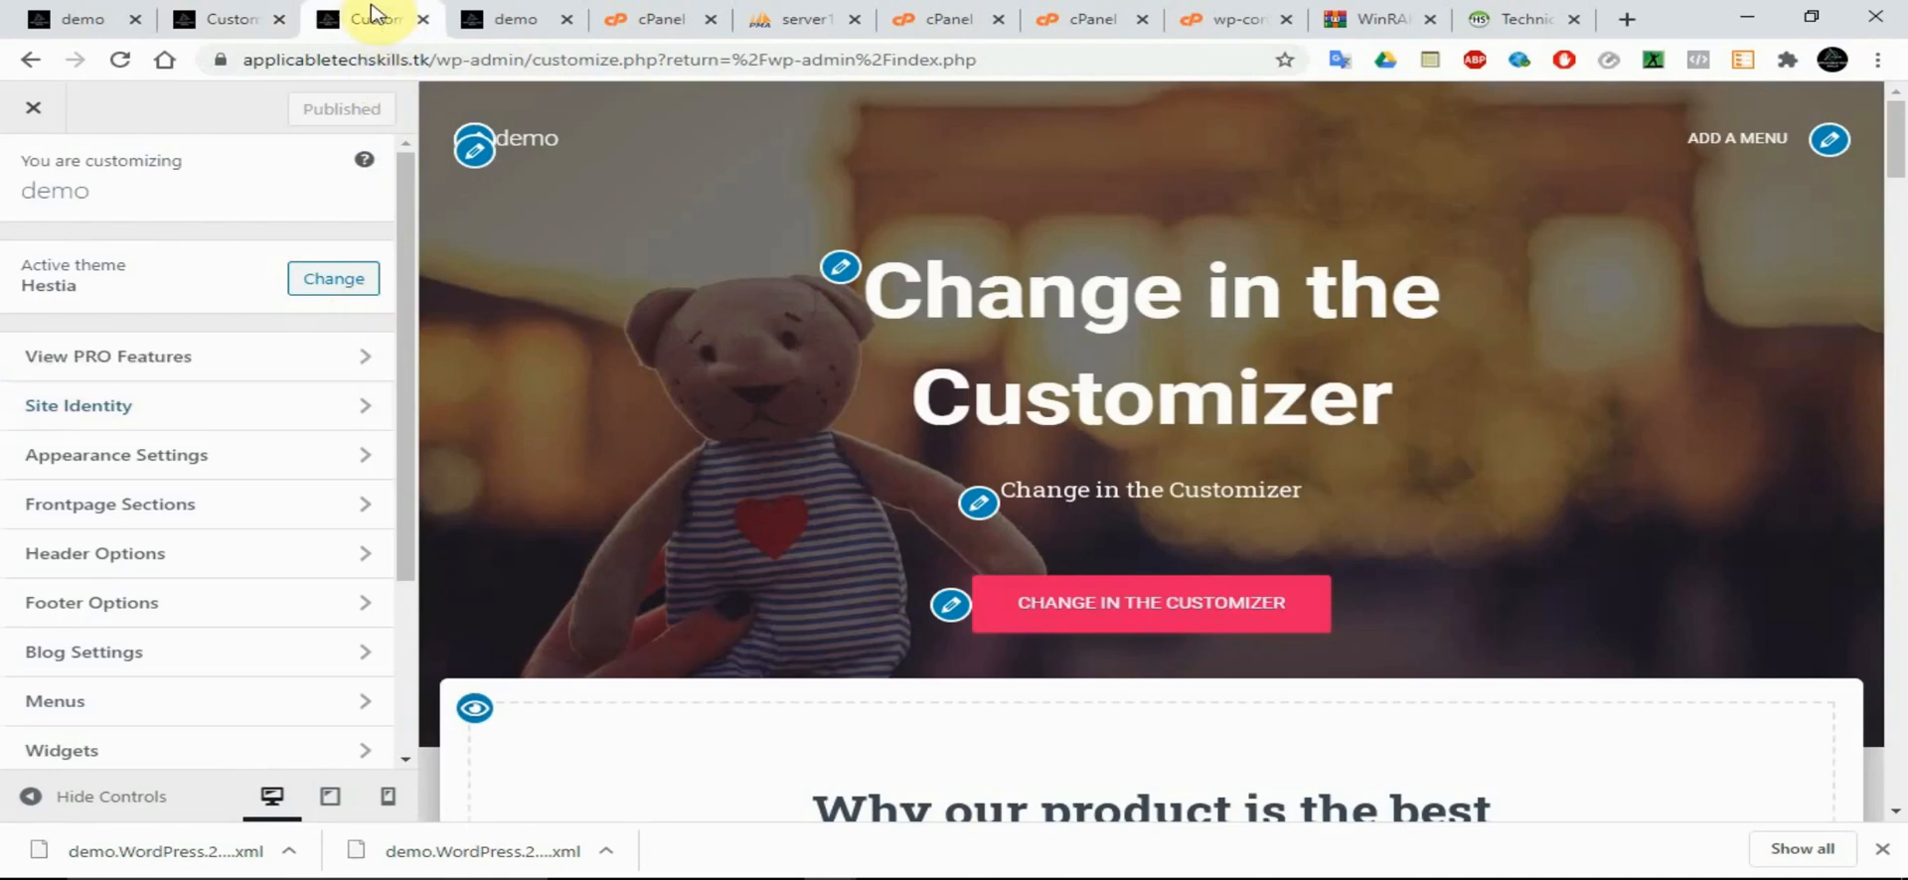
drag(413, 229, 414, 264)
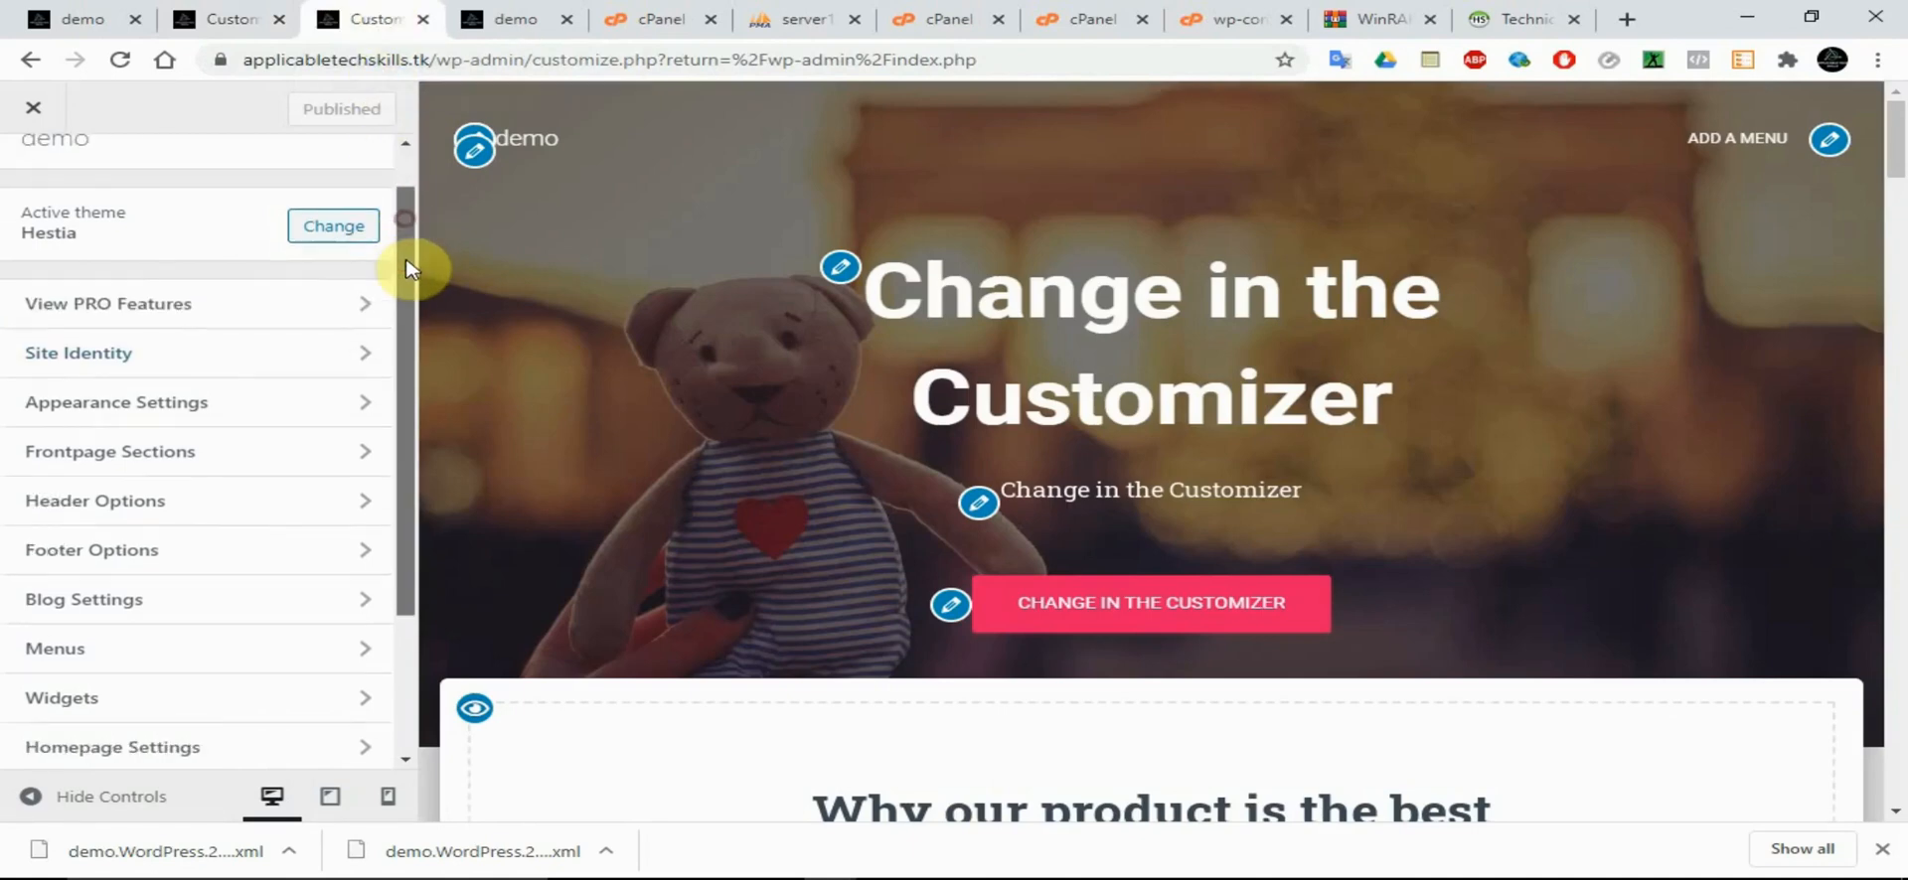
click(246, 342)
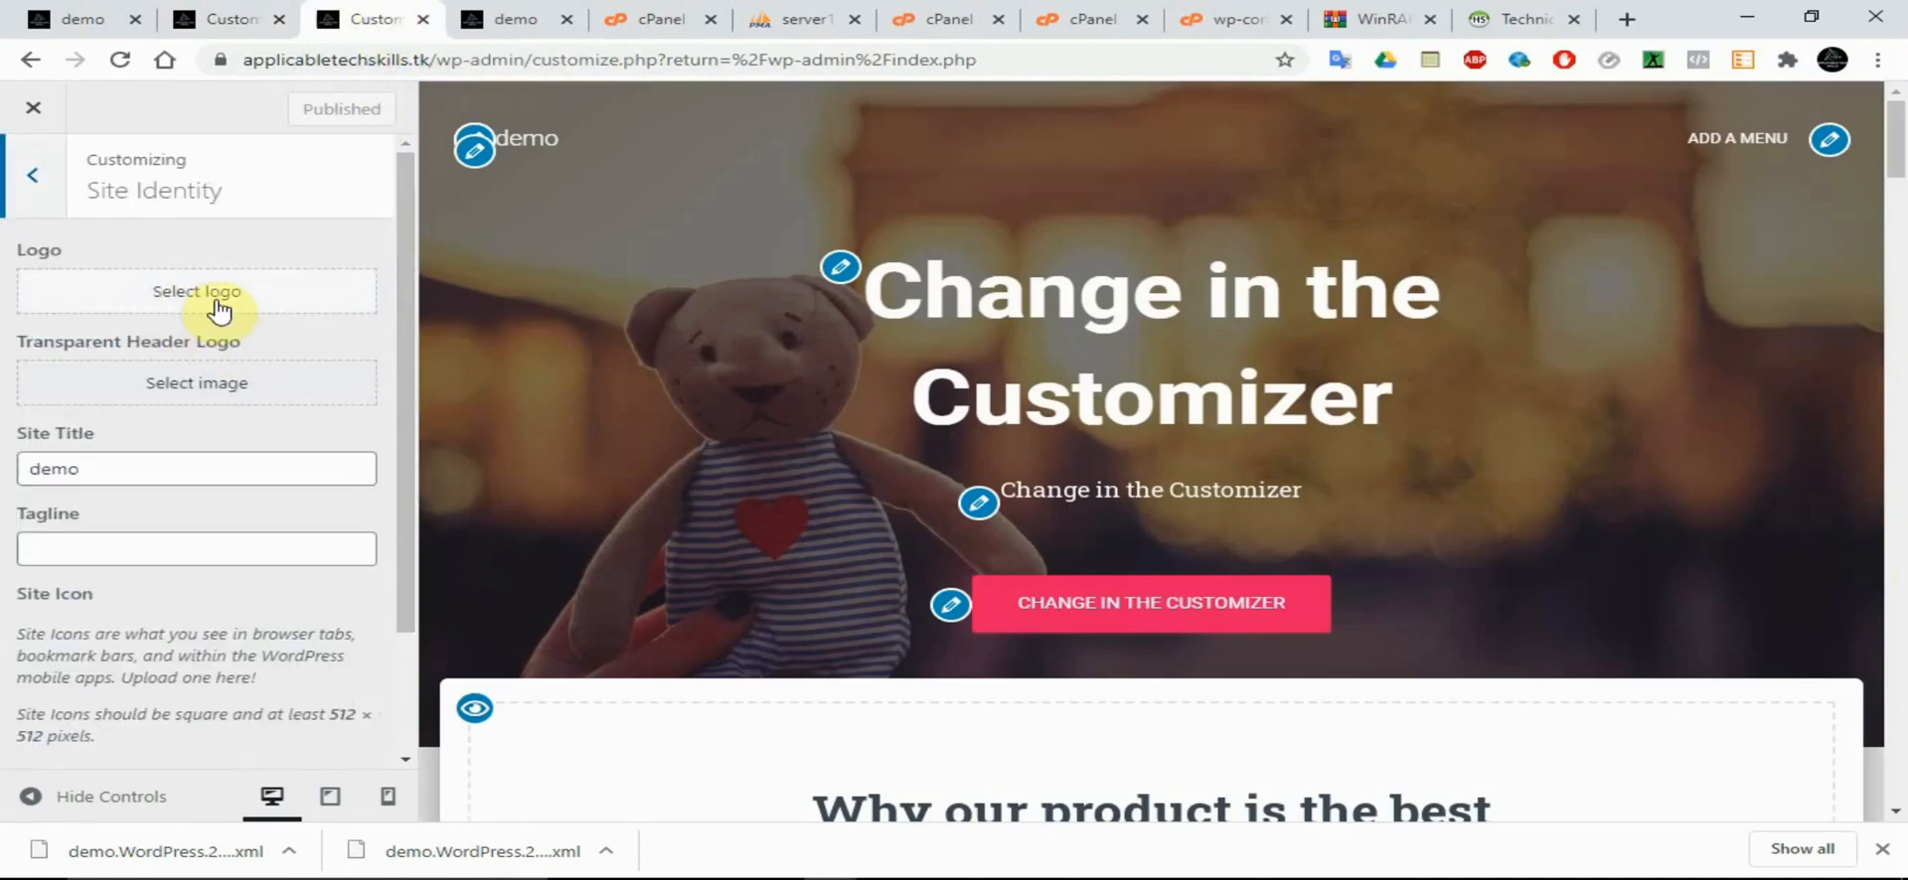
click(199, 16)
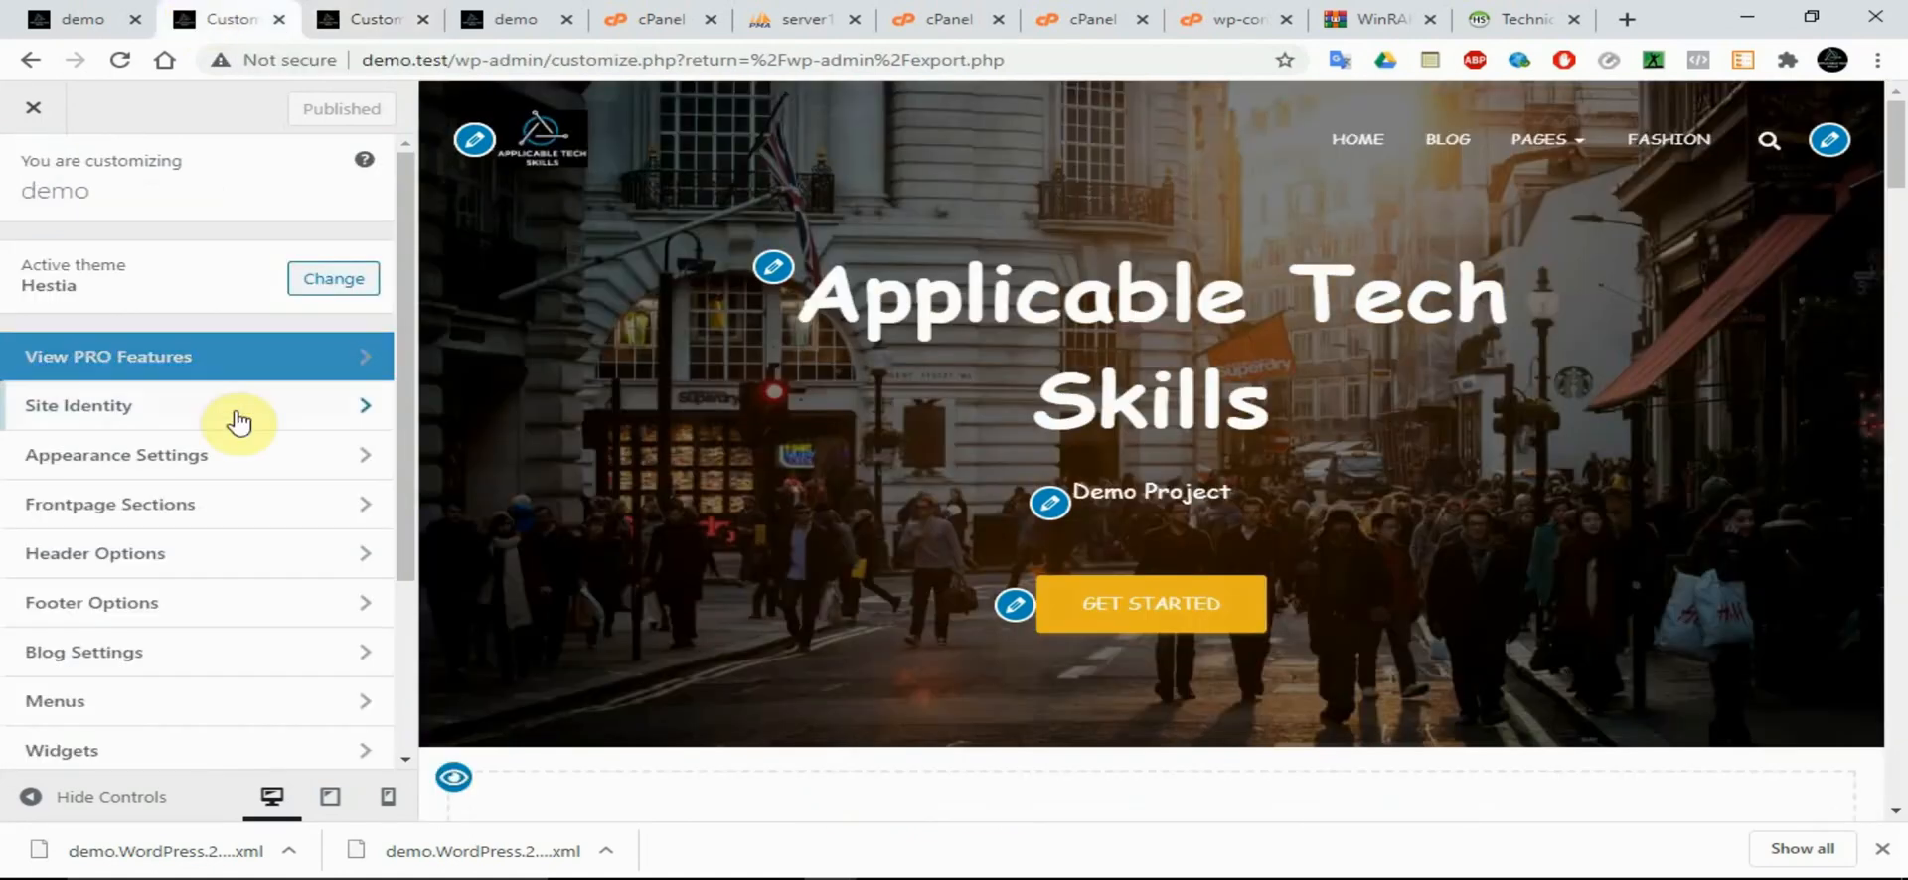
click(206, 419)
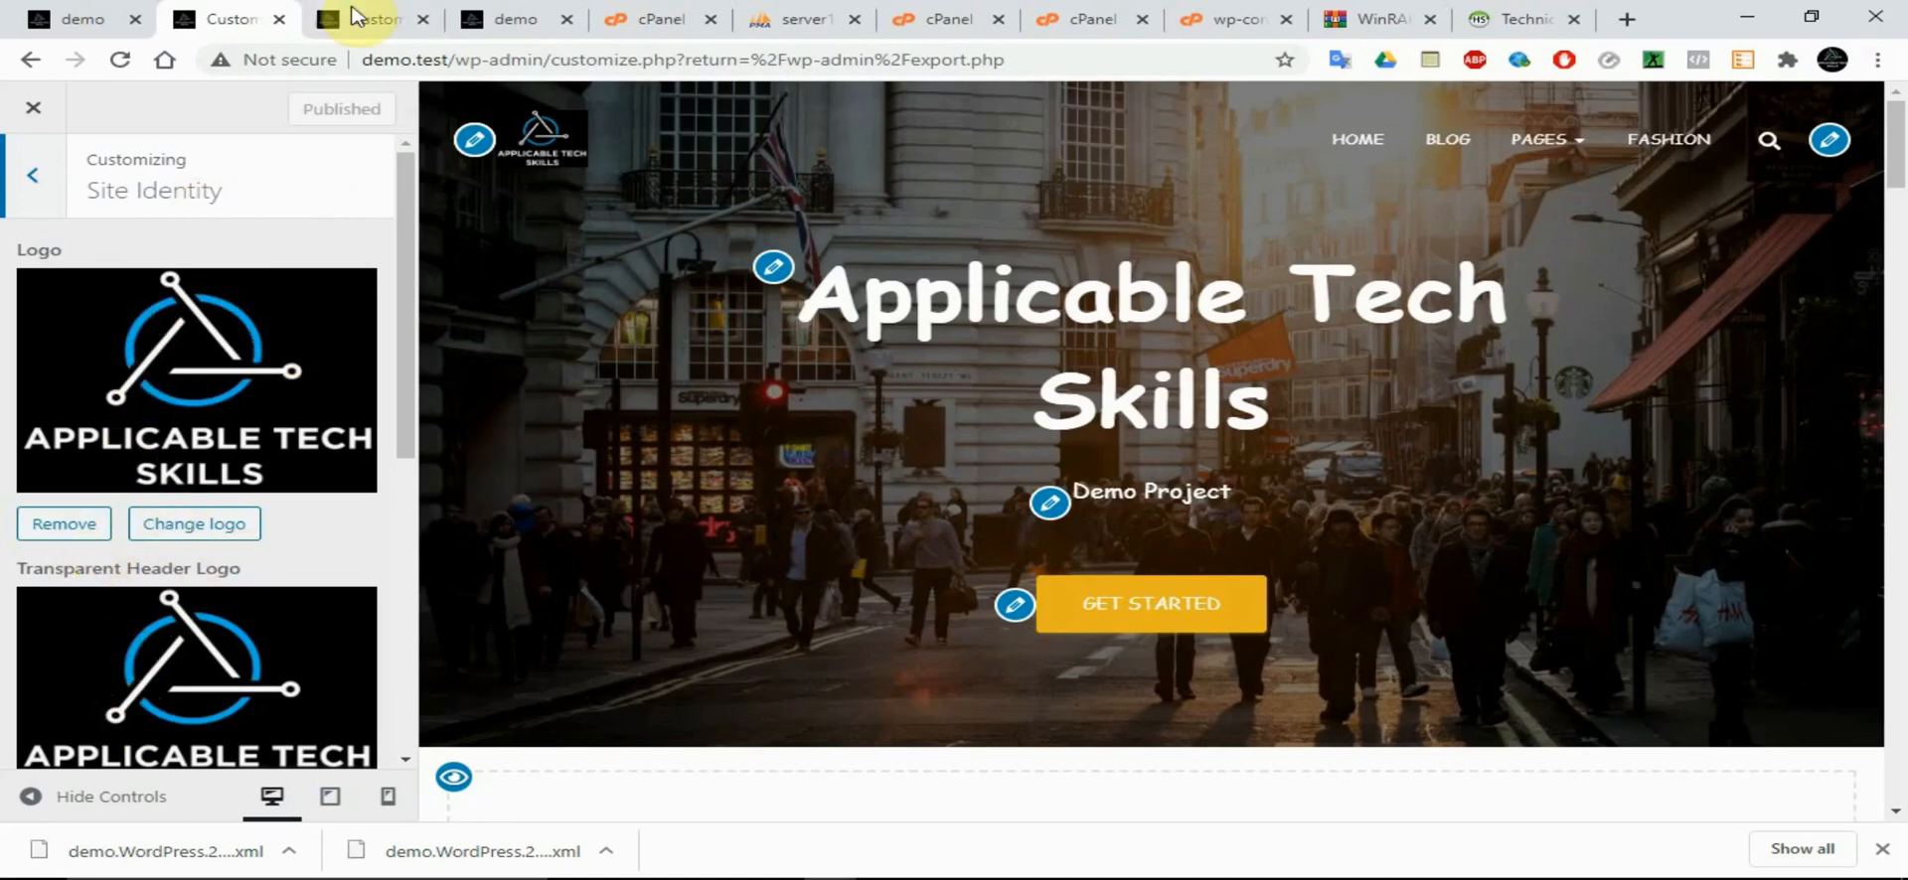
click(386, 12)
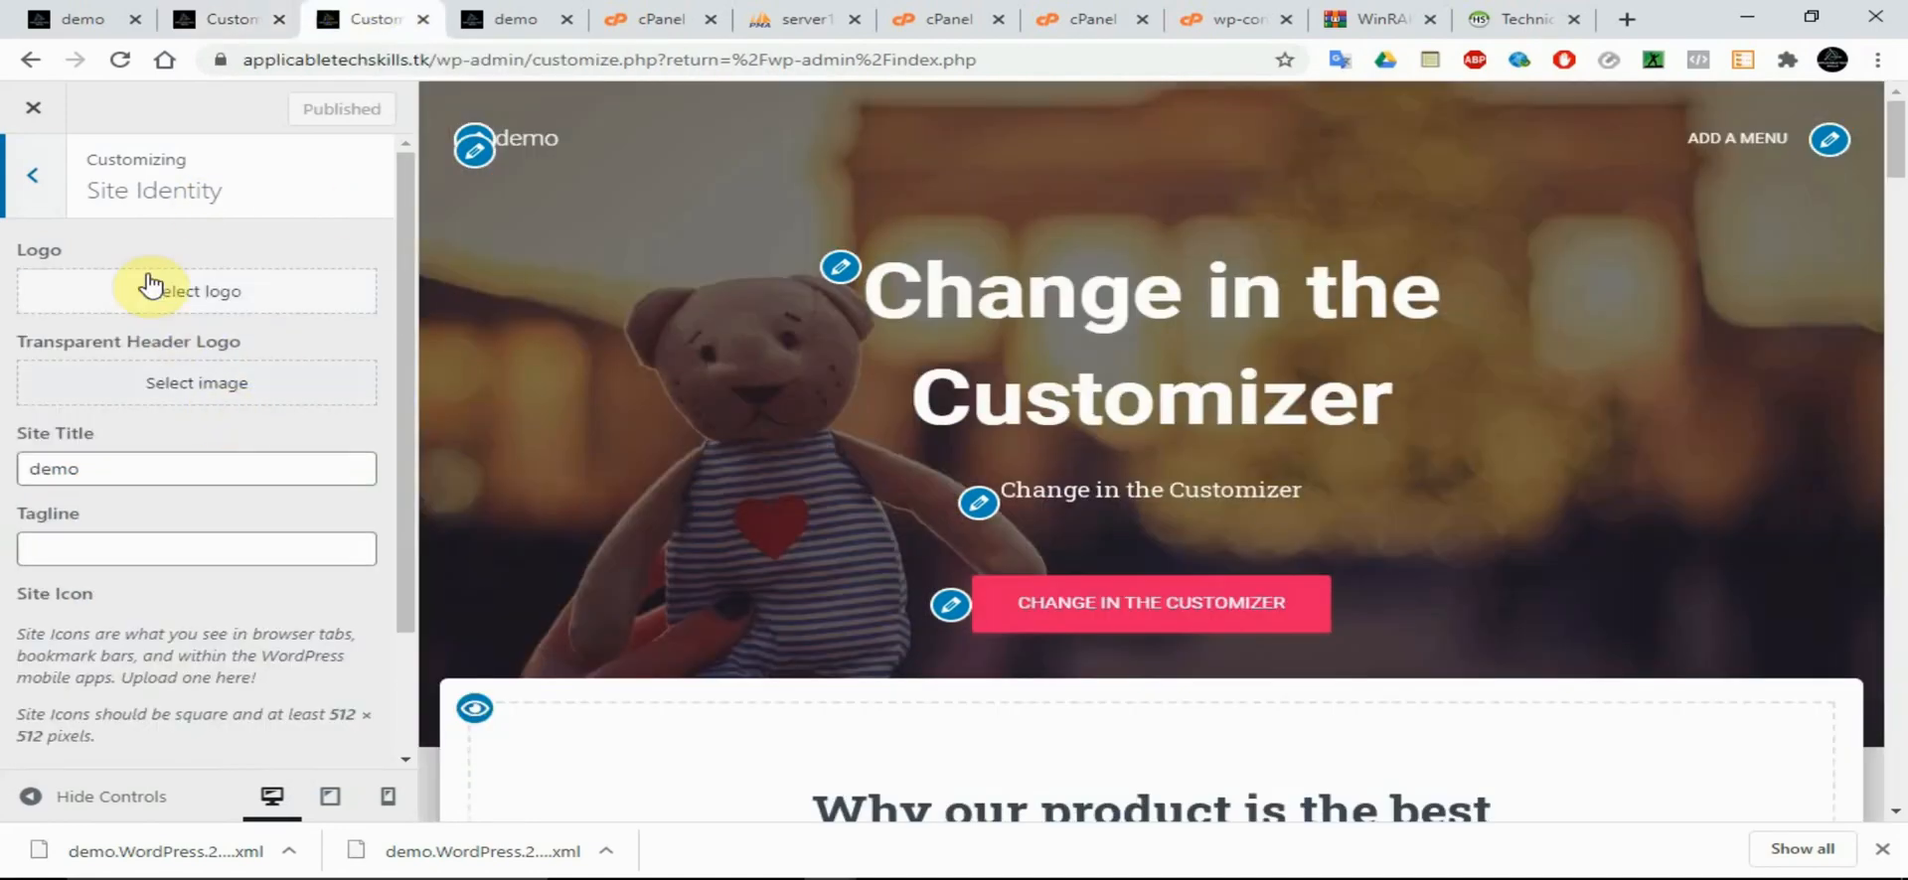
Step: Set the Applicable Tech Skills image as the live site's logo, skipping cropping
click(195, 294)
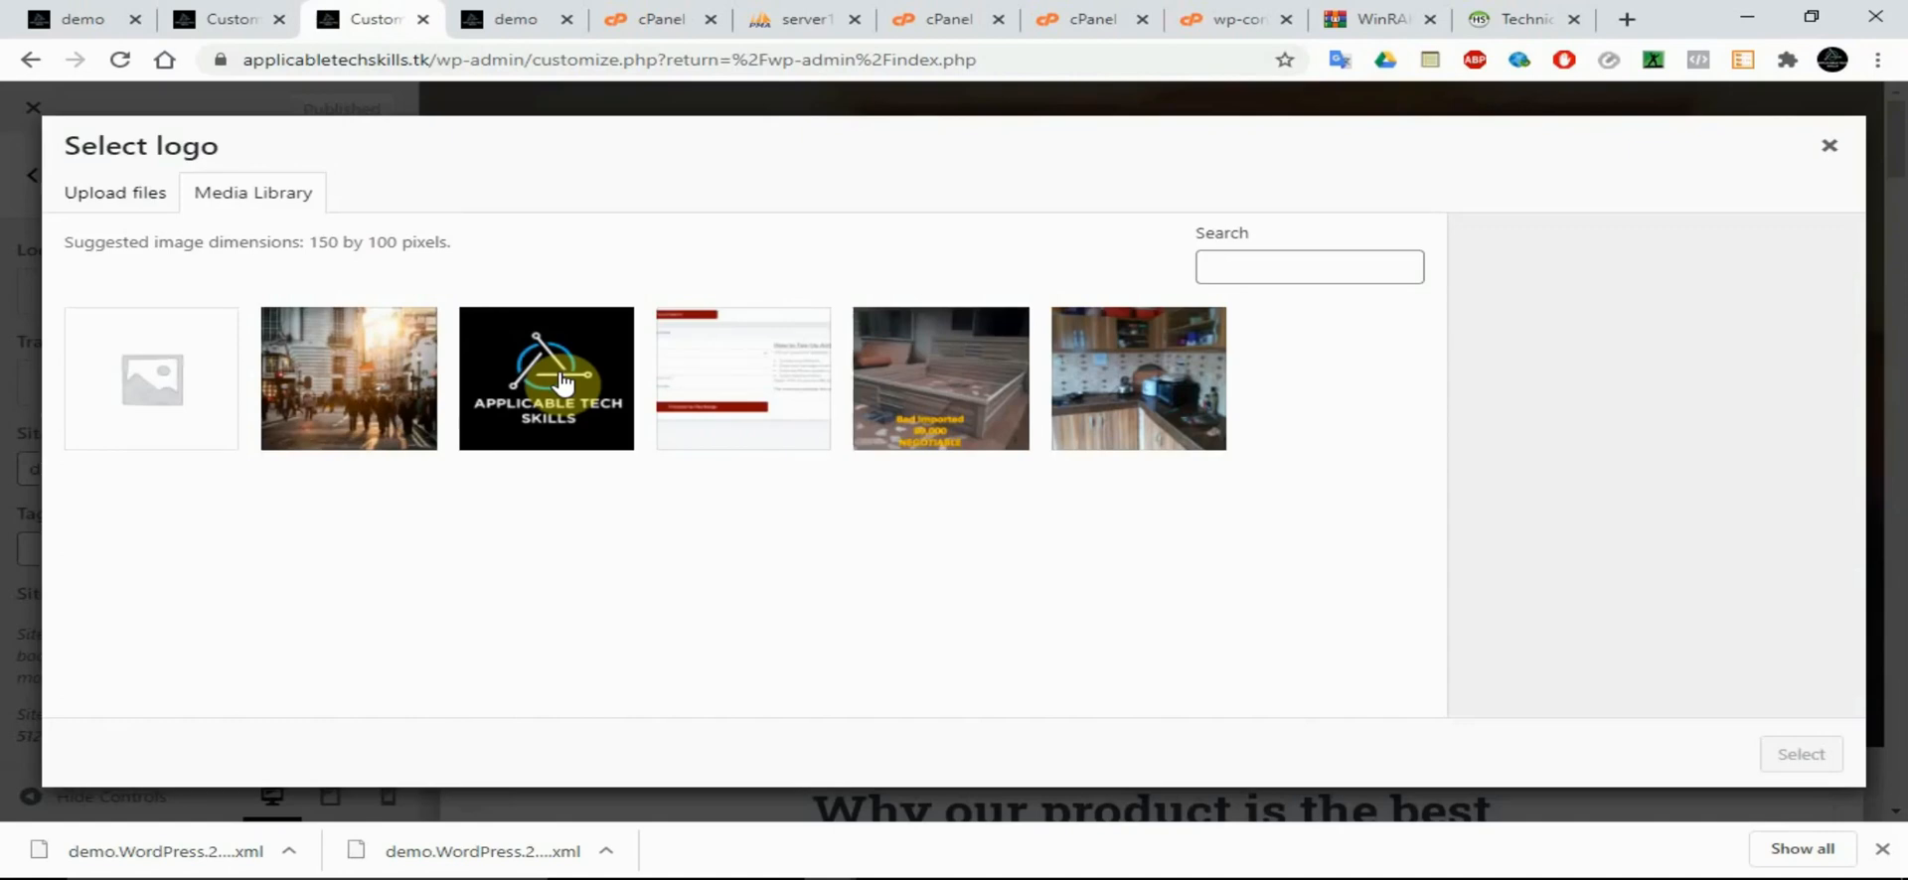
click(557, 395)
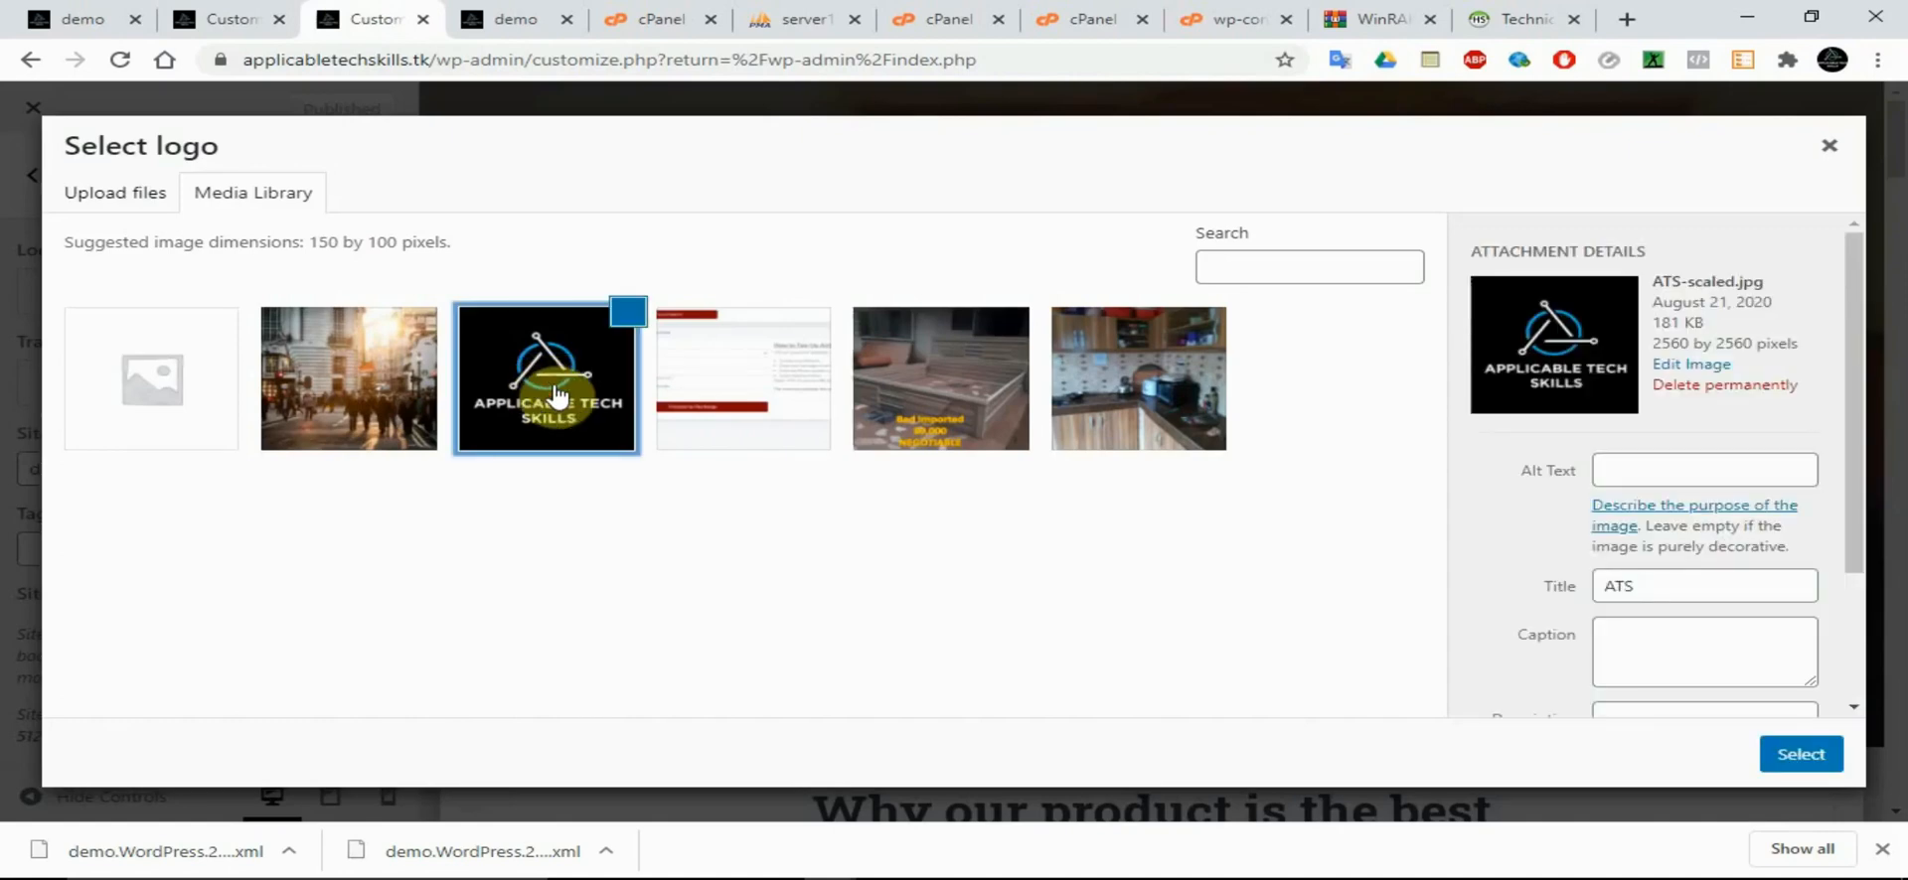
click(1782, 763)
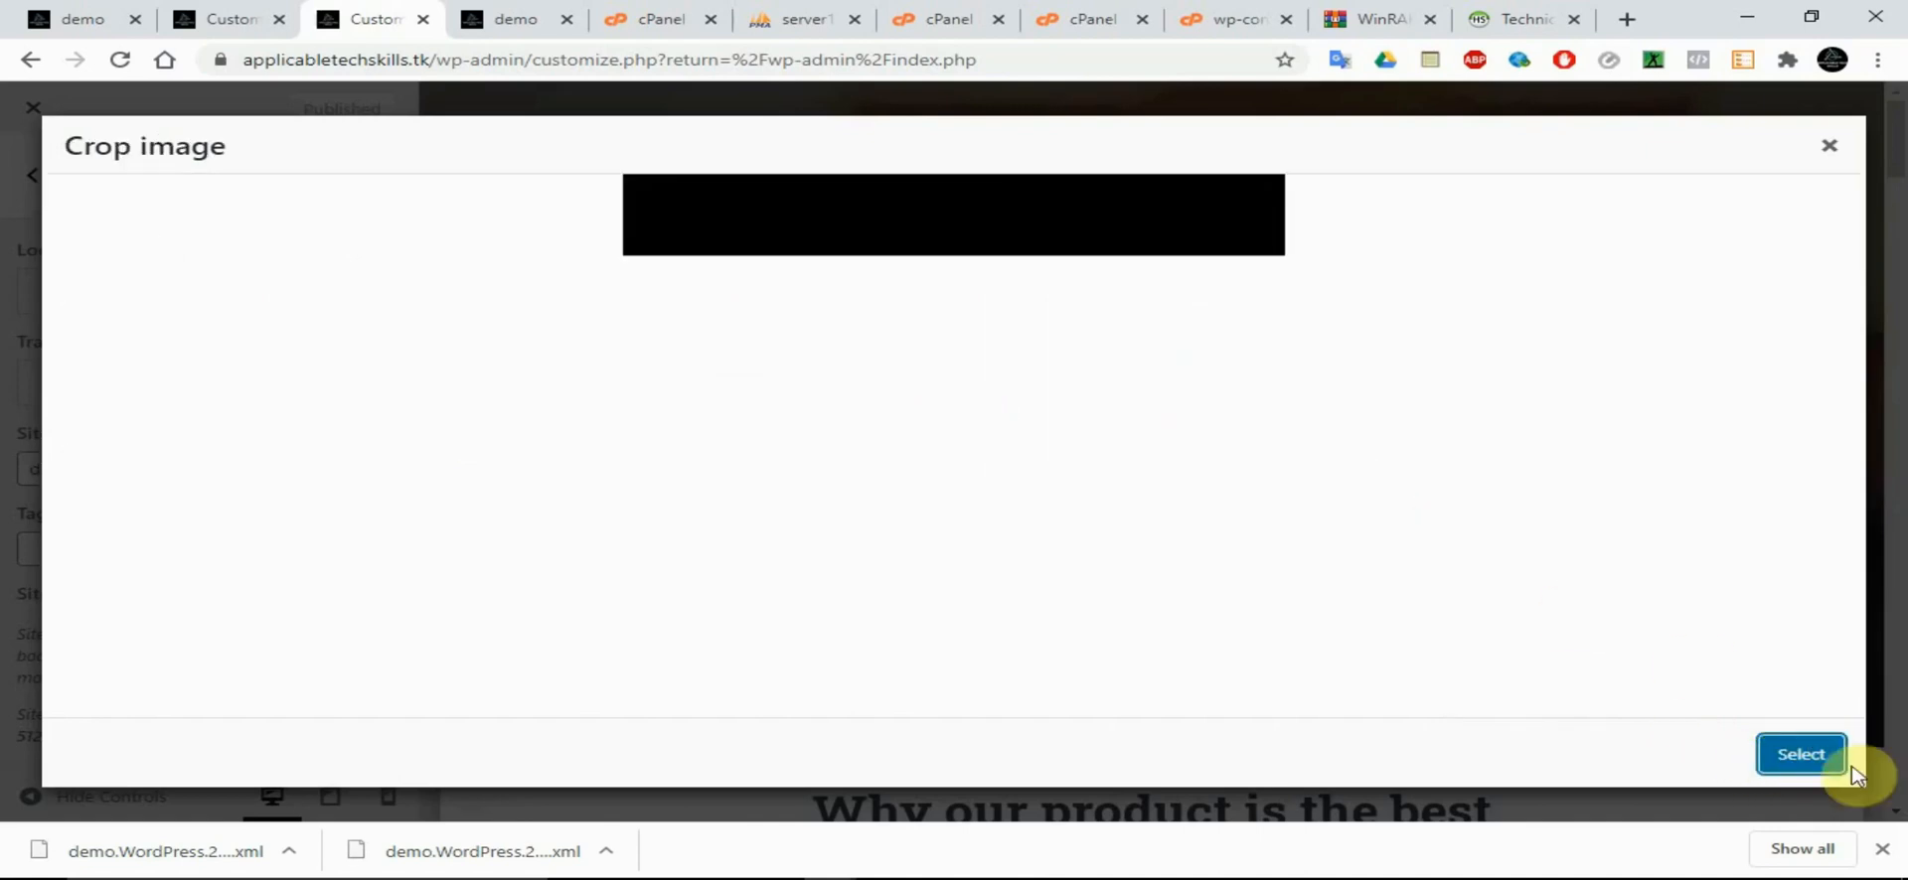
click(1790, 763)
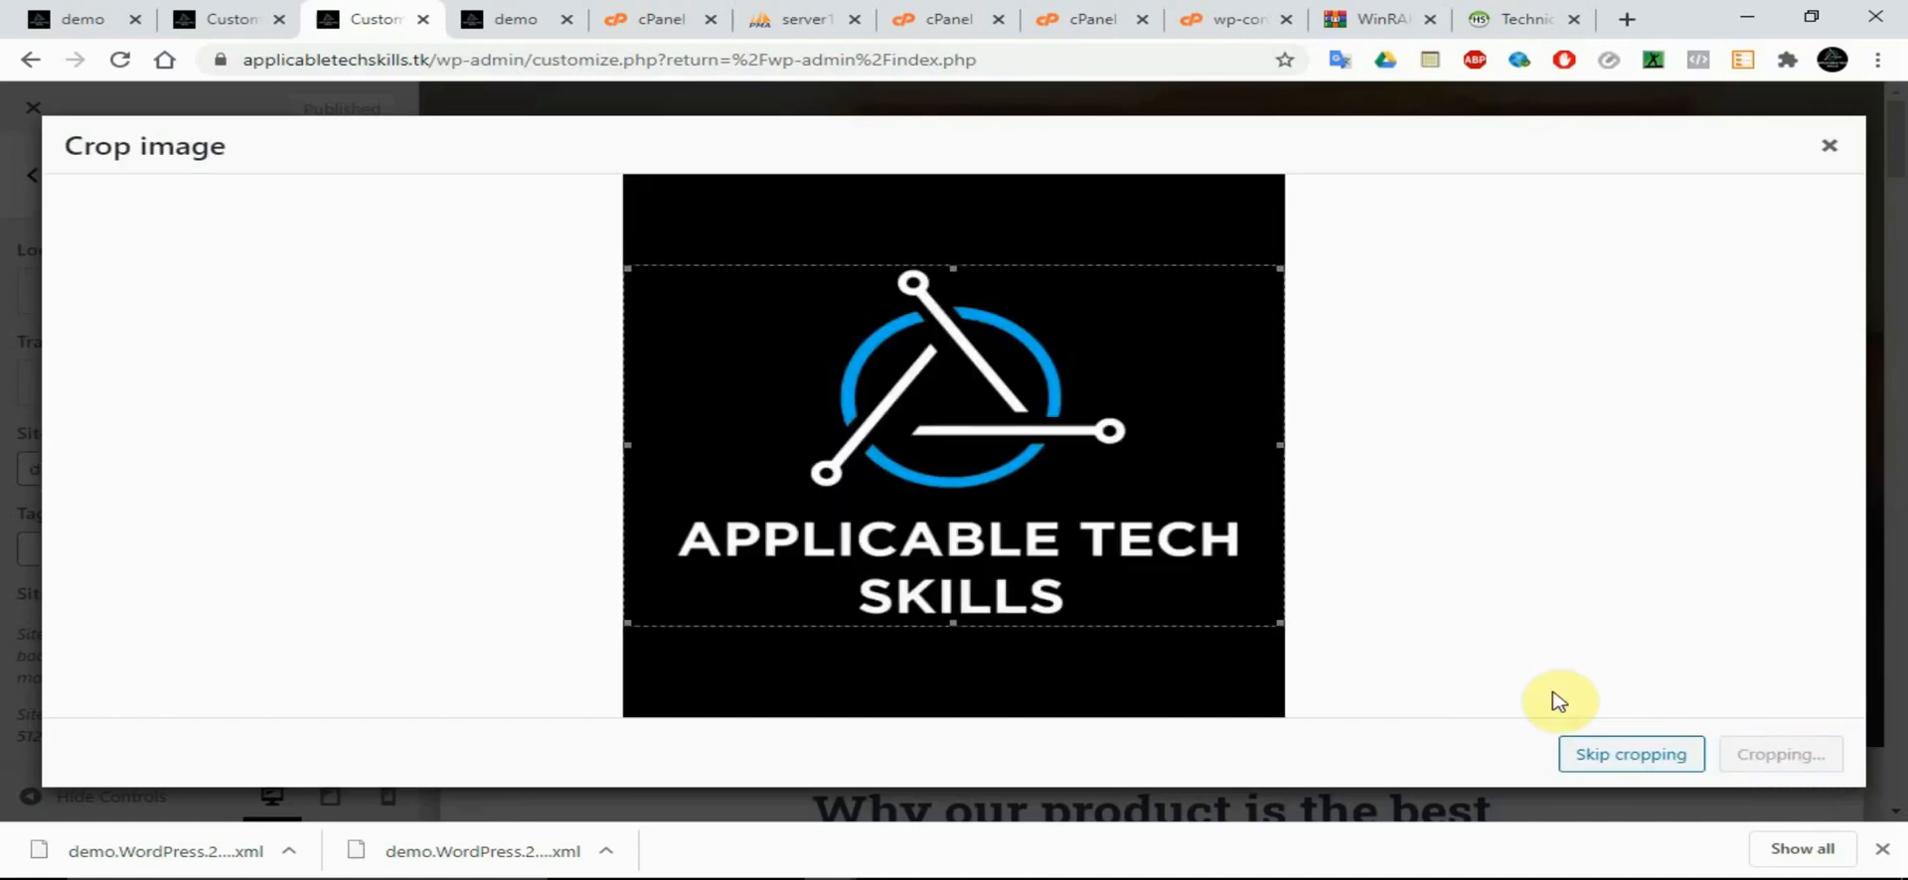
click(1626, 757)
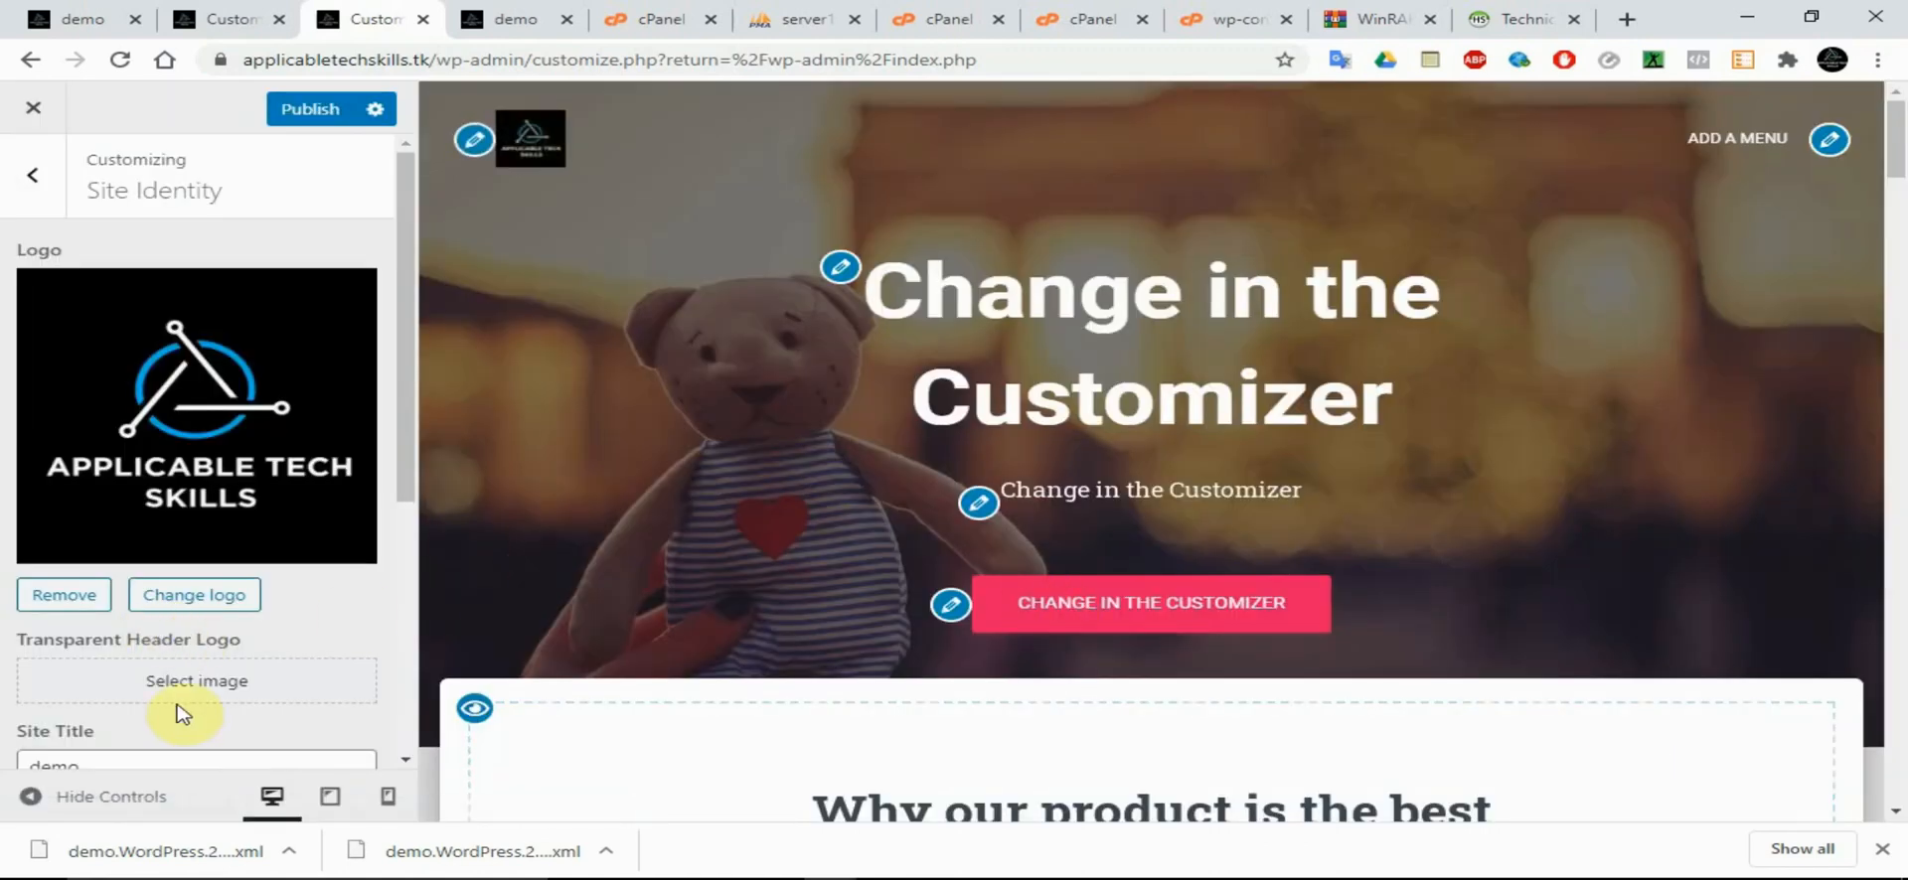
Step: Use the same Applicable Tech Skills image, uncropped, as the transparent header logo
click(149, 682)
click(581, 393)
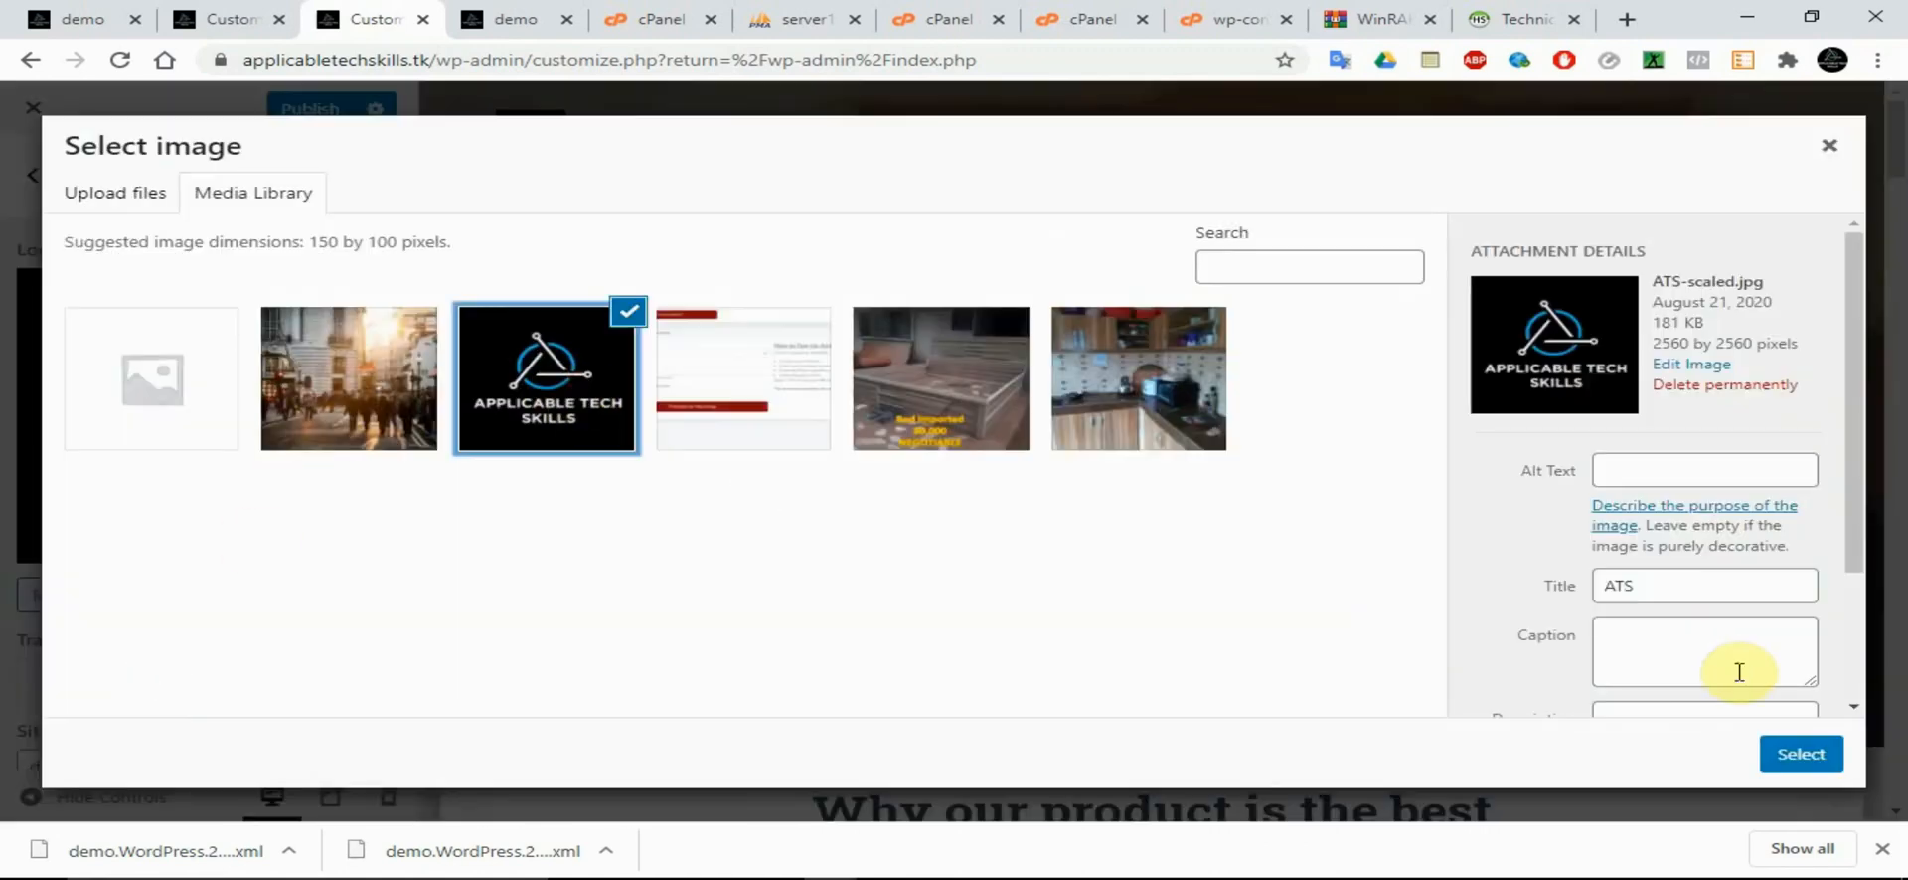
click(1800, 757)
click(1569, 757)
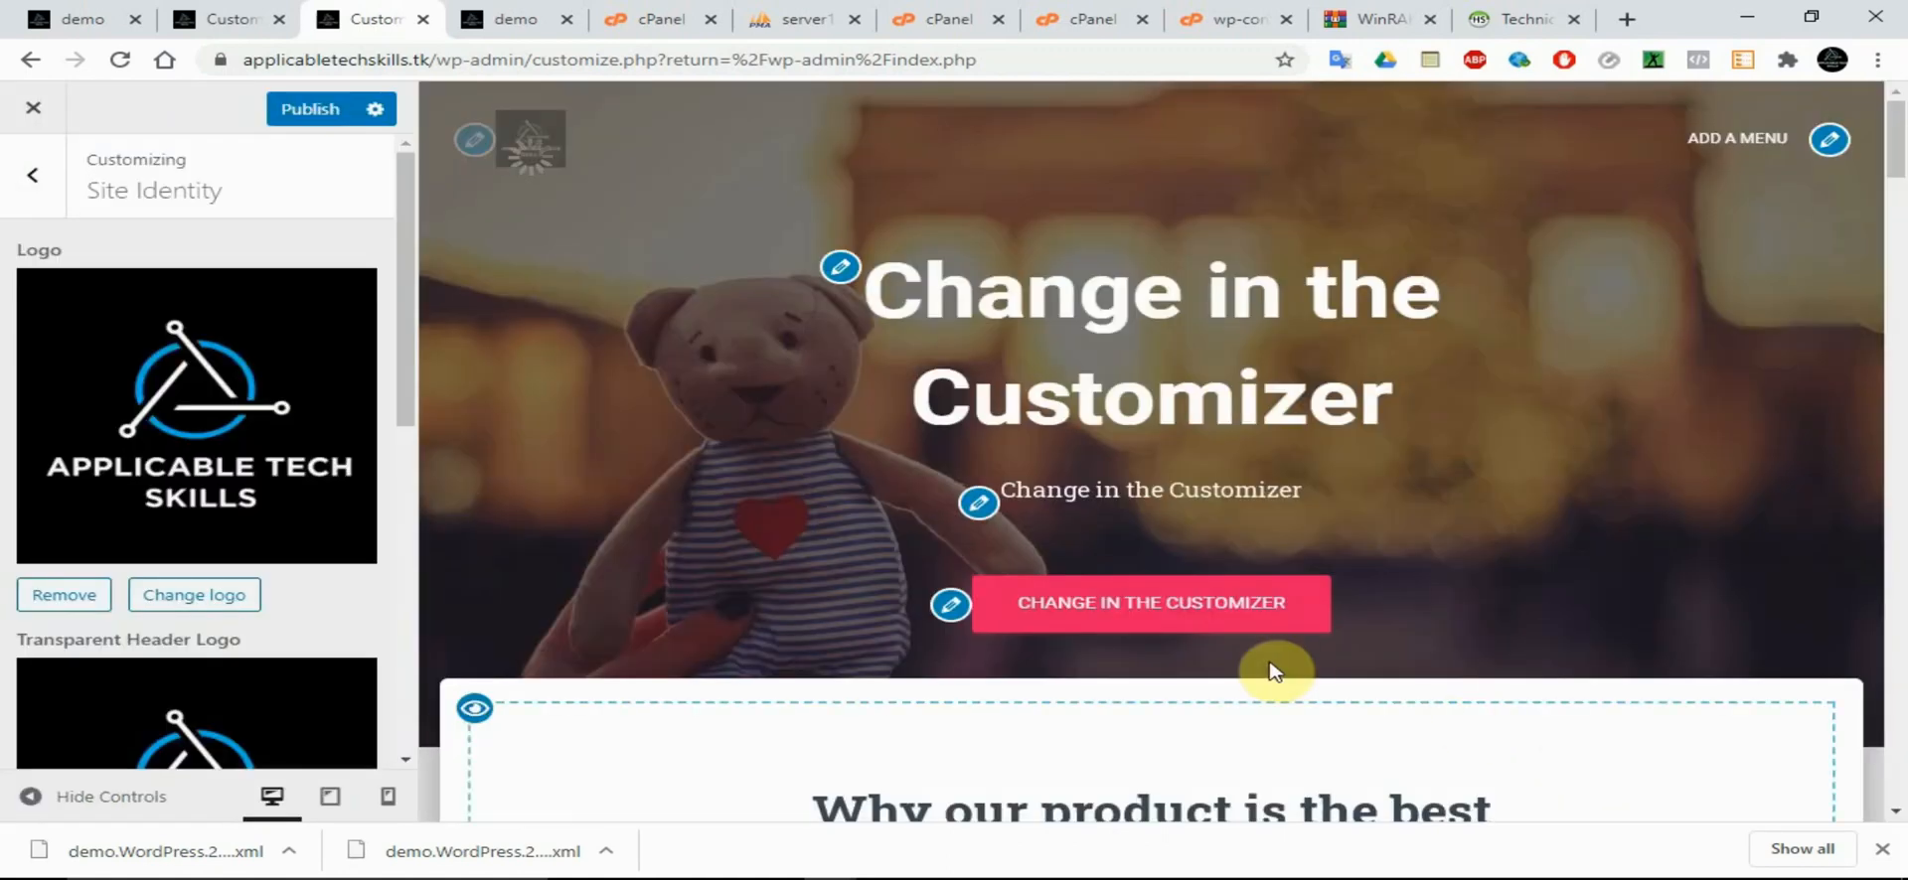
drag(409, 253, 412, 462)
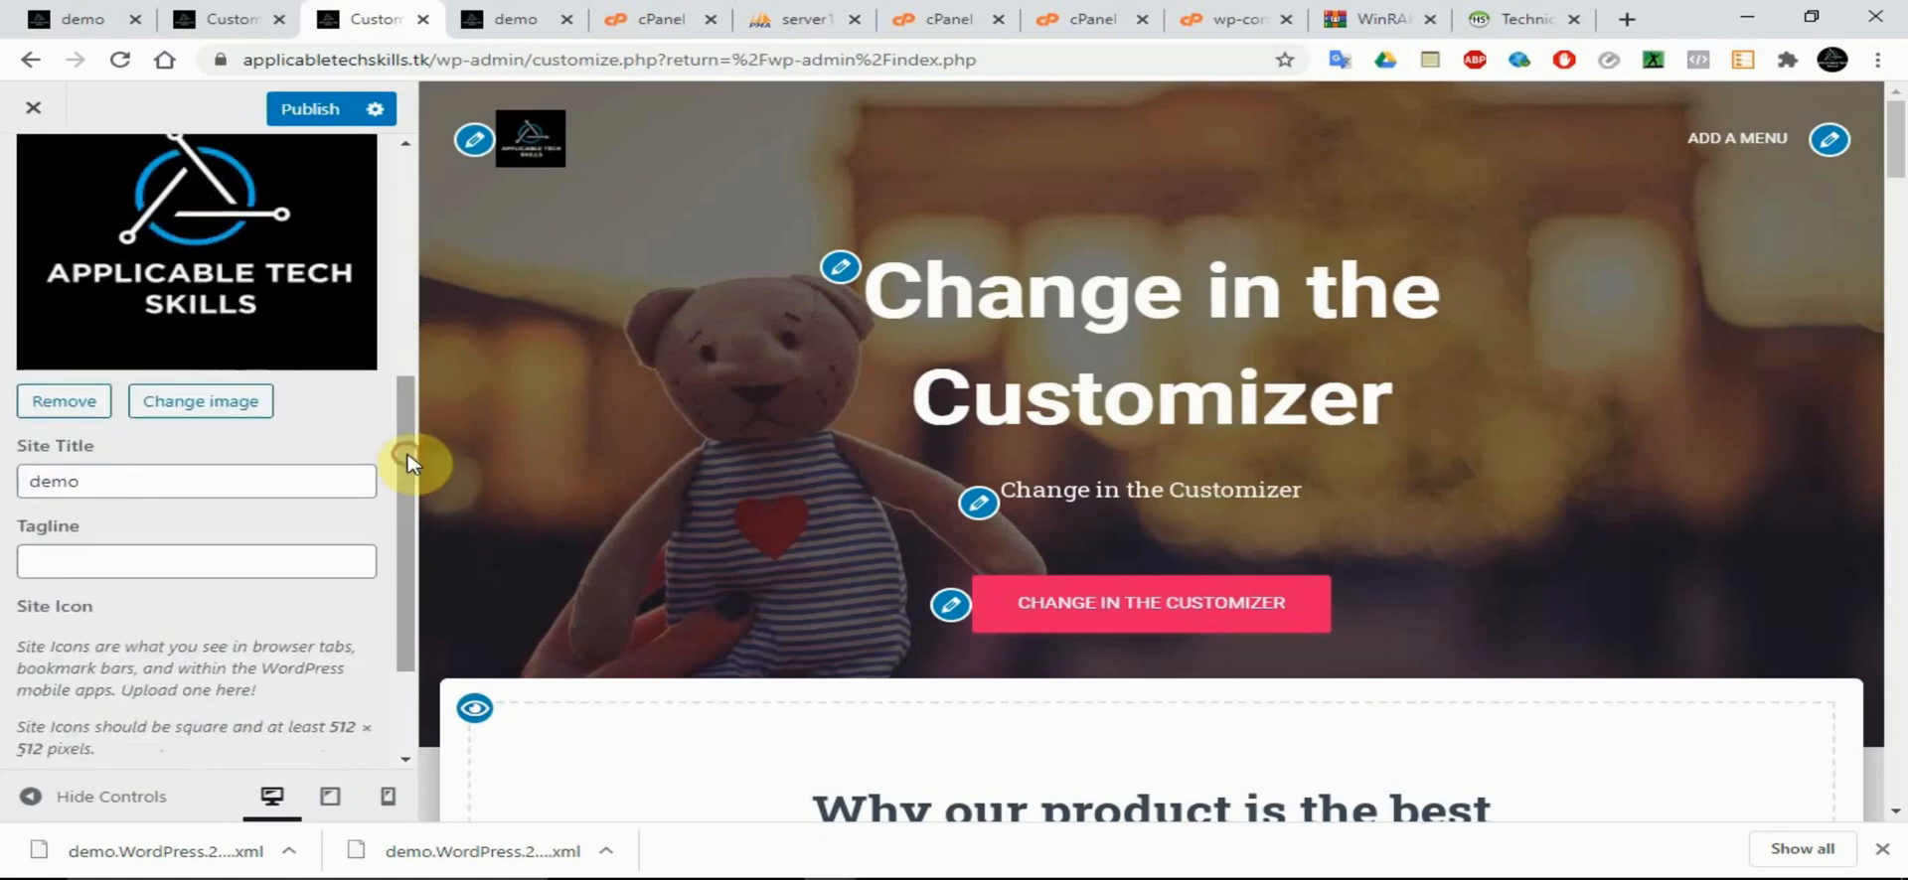
Step: Check the live Site Title and Tagline against the demo site's, then publish the Customizer changes
click(506, 19)
click(228, 19)
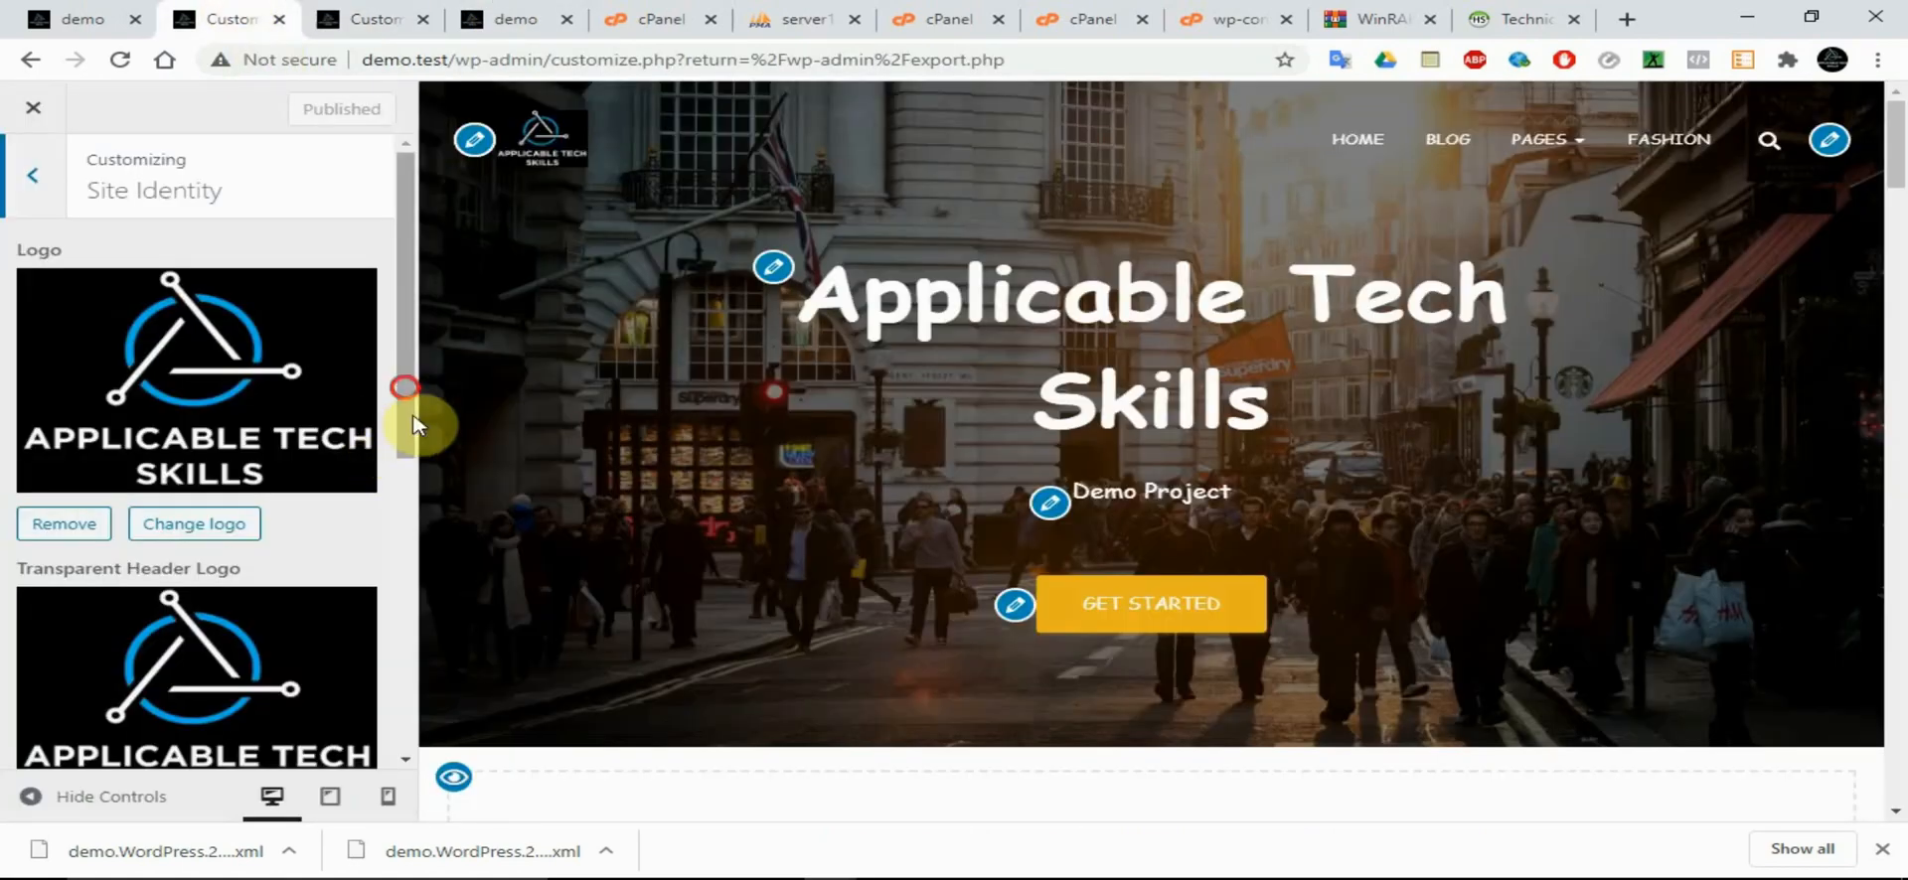
drag(410, 413, 396, 706)
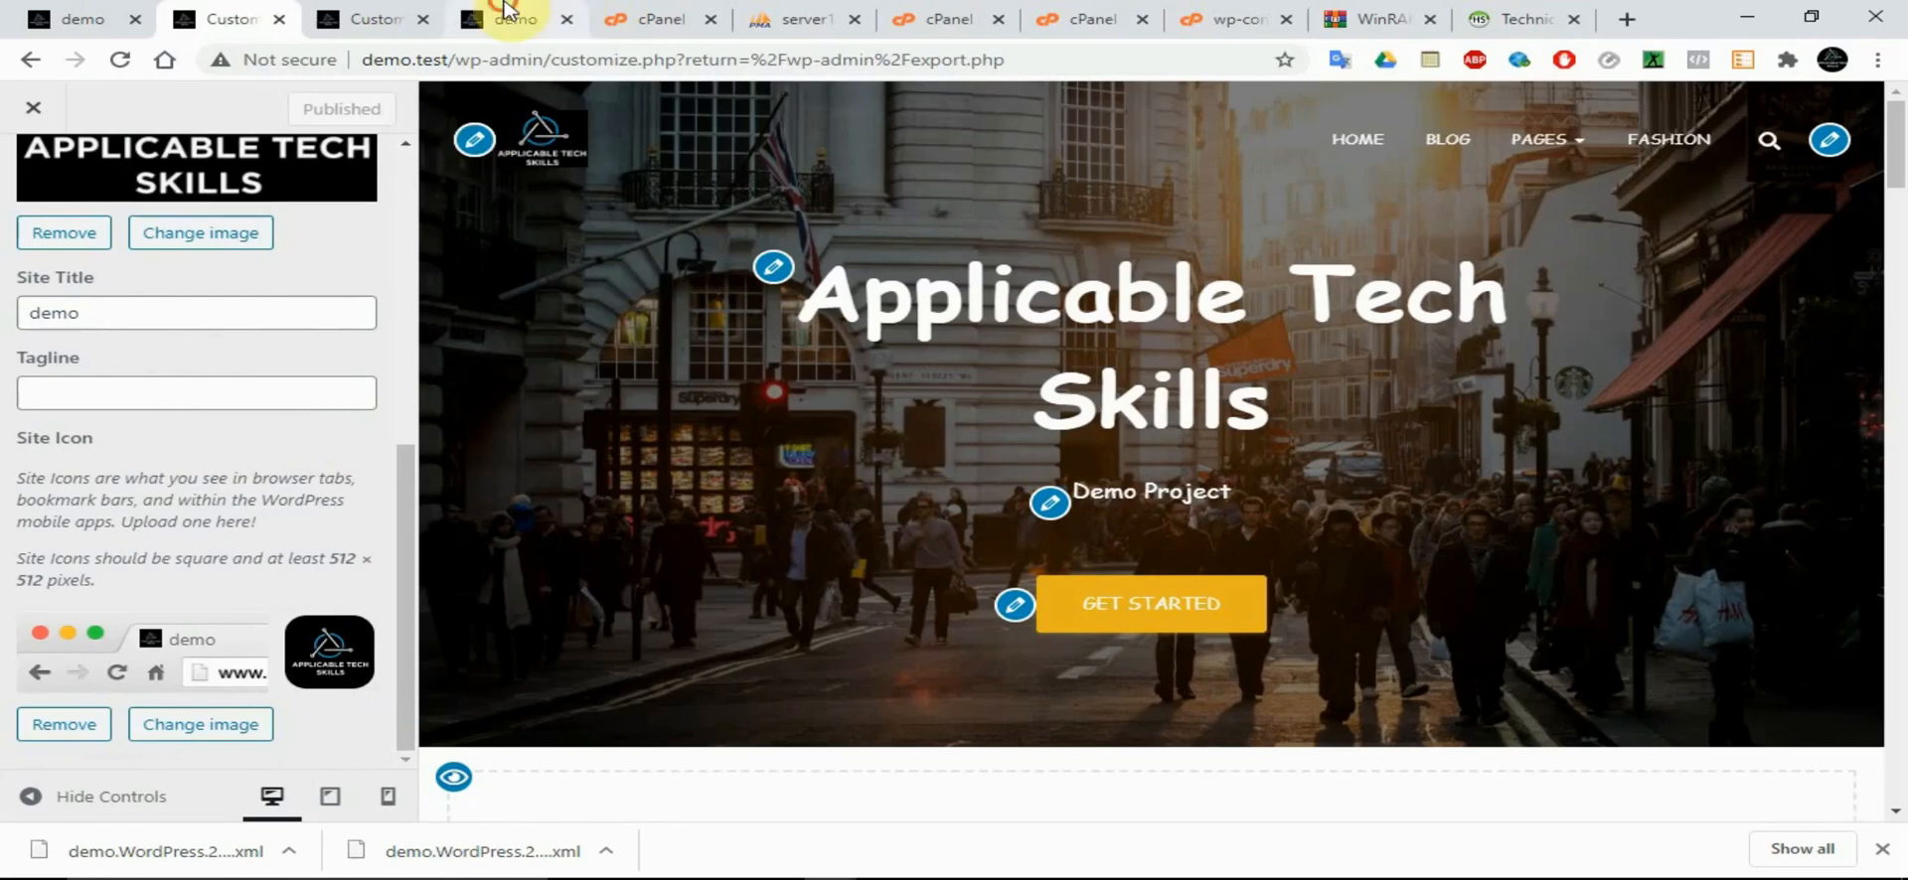
click(413, 18)
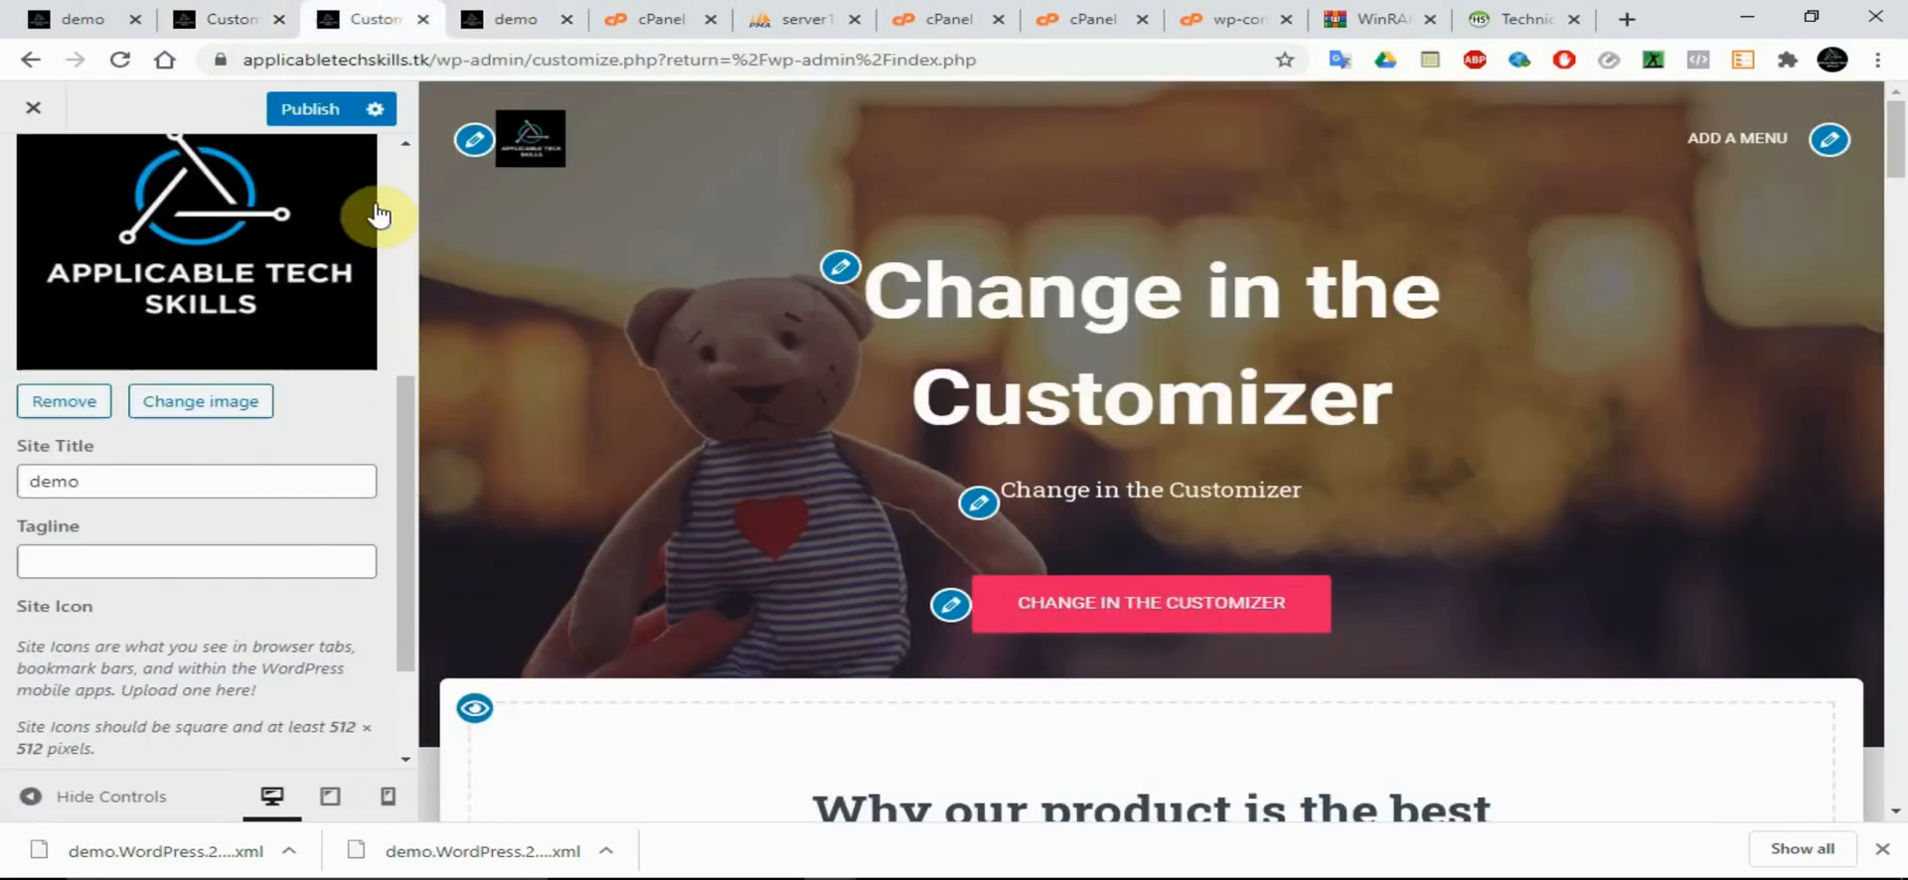
click(78, 478)
drag(79, 478, 14, 477)
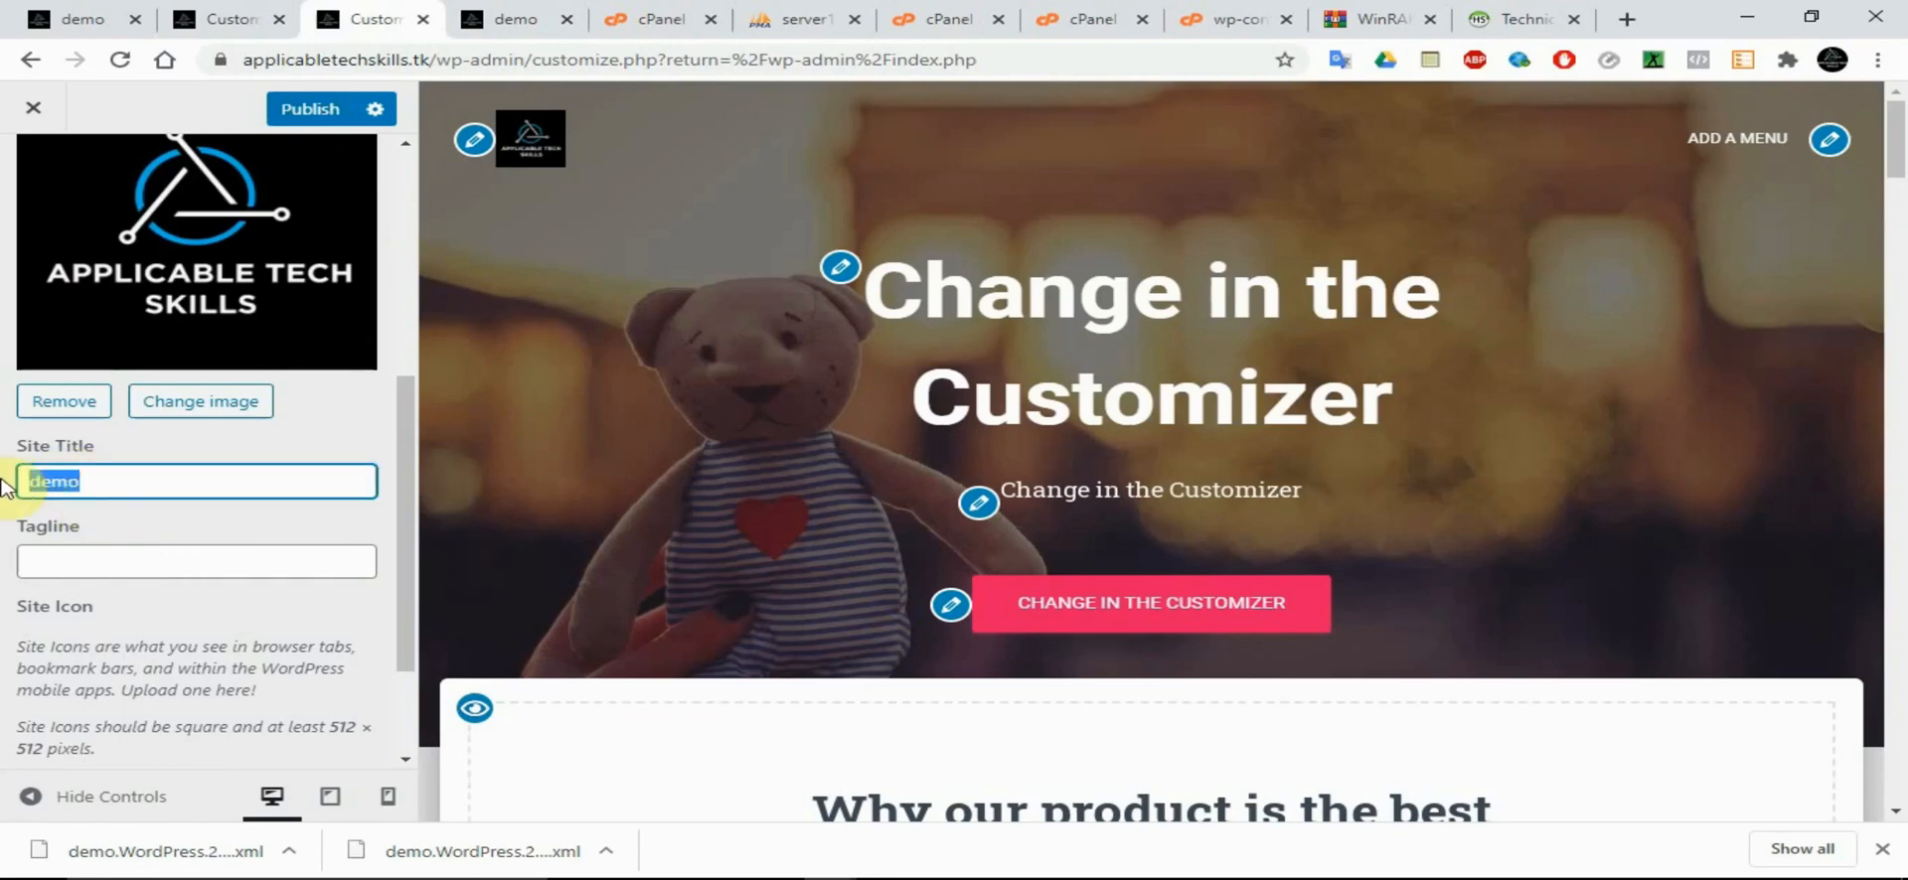
click(156, 525)
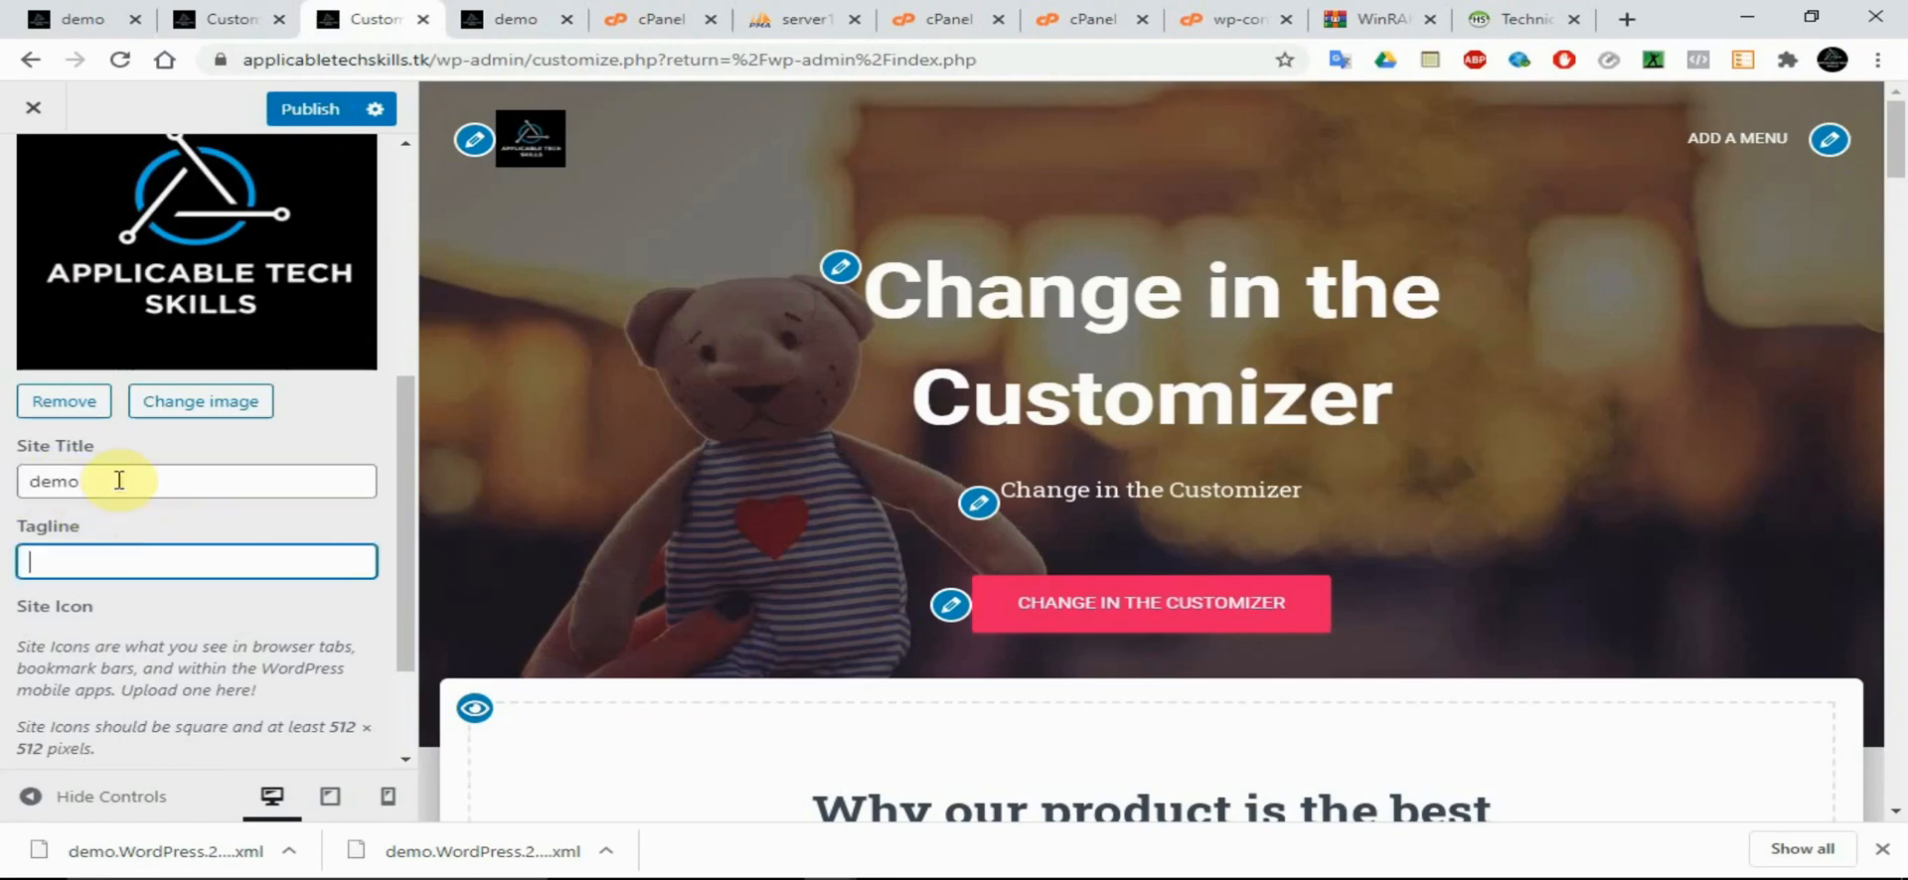
click(122, 481)
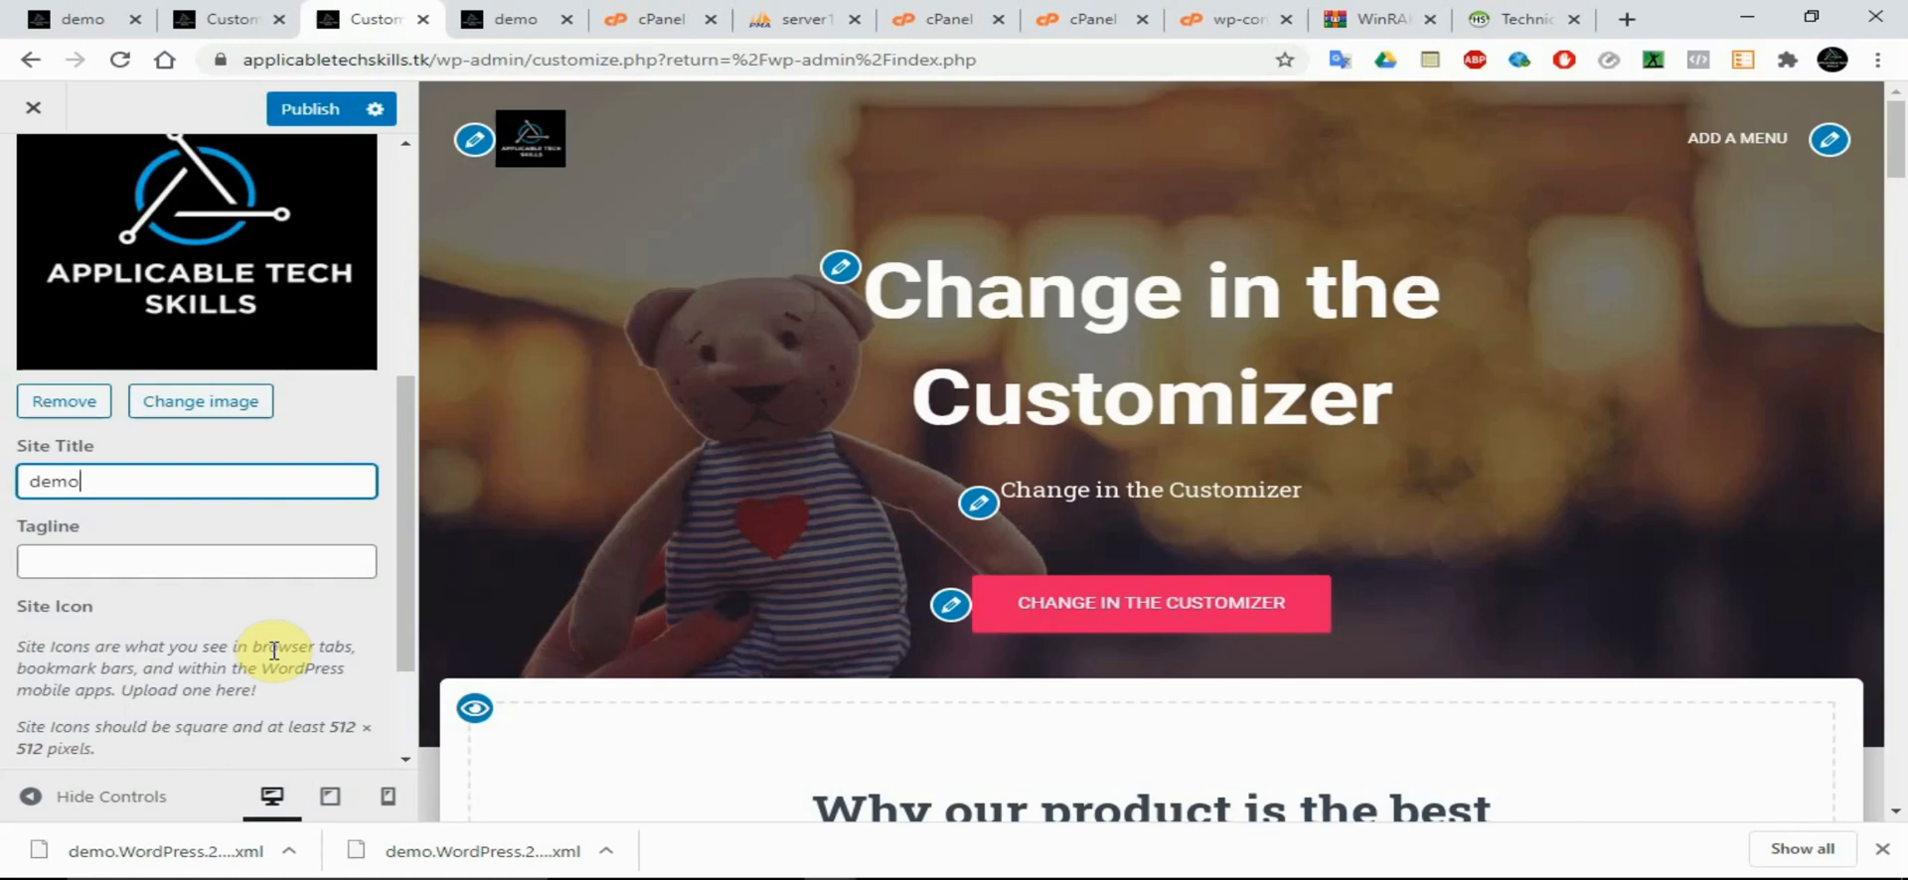
click(413, 195)
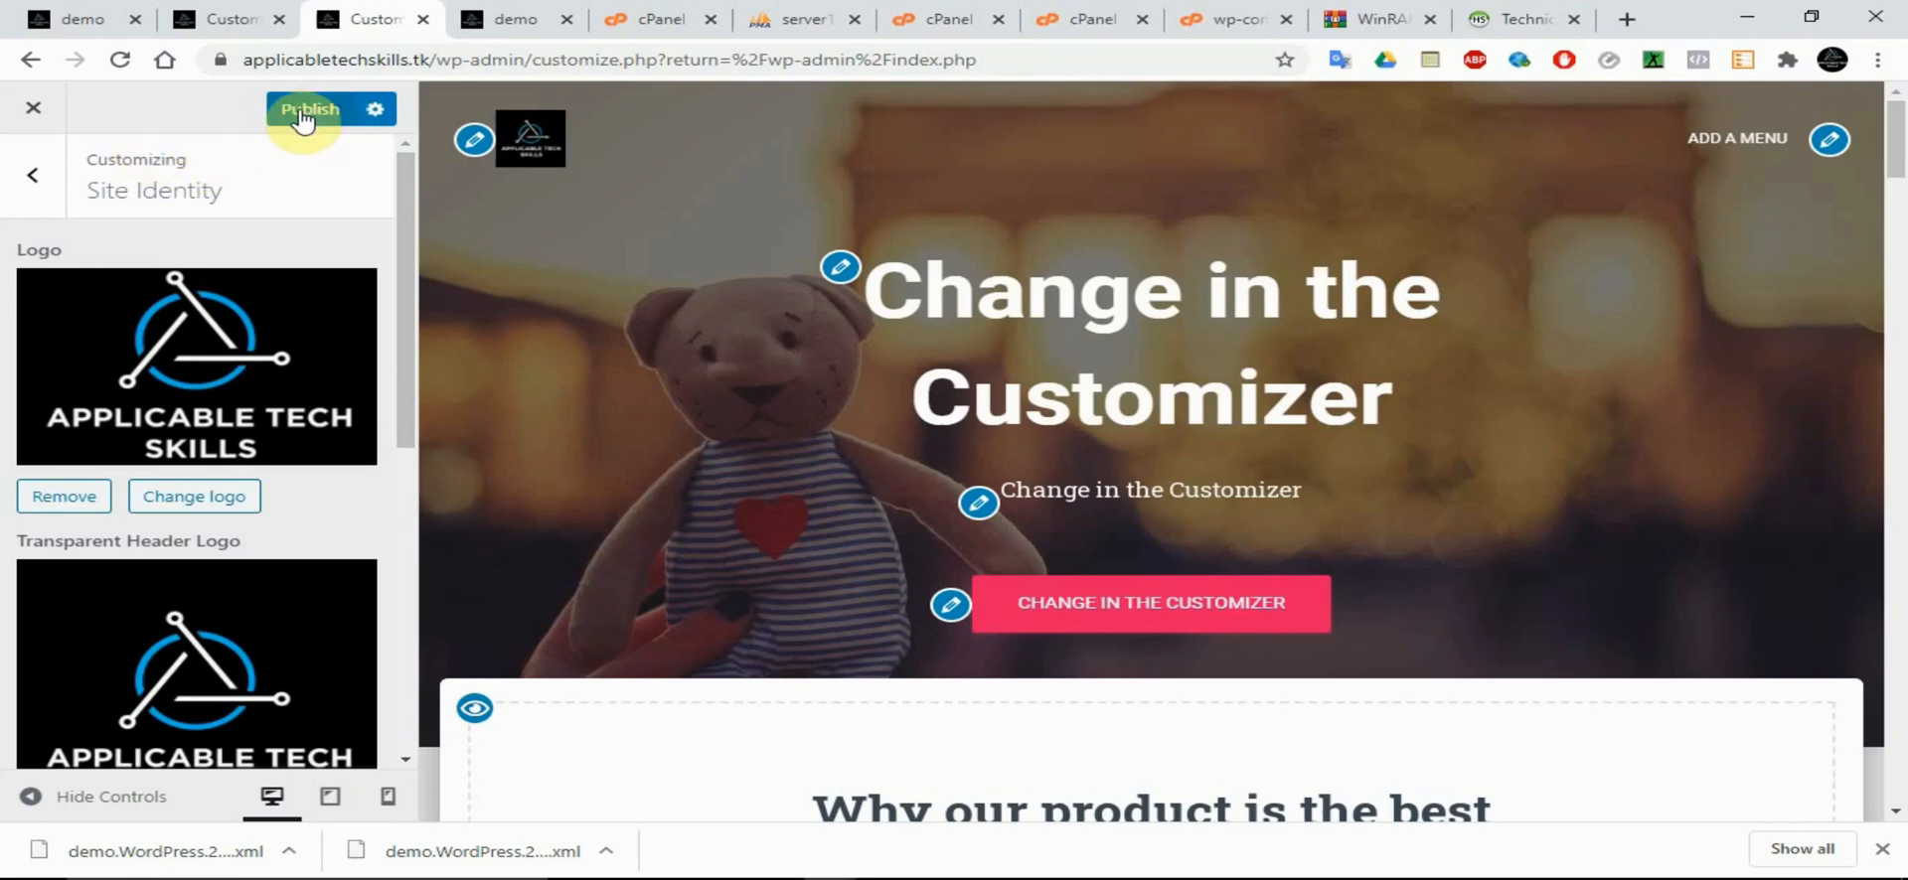
click(304, 111)
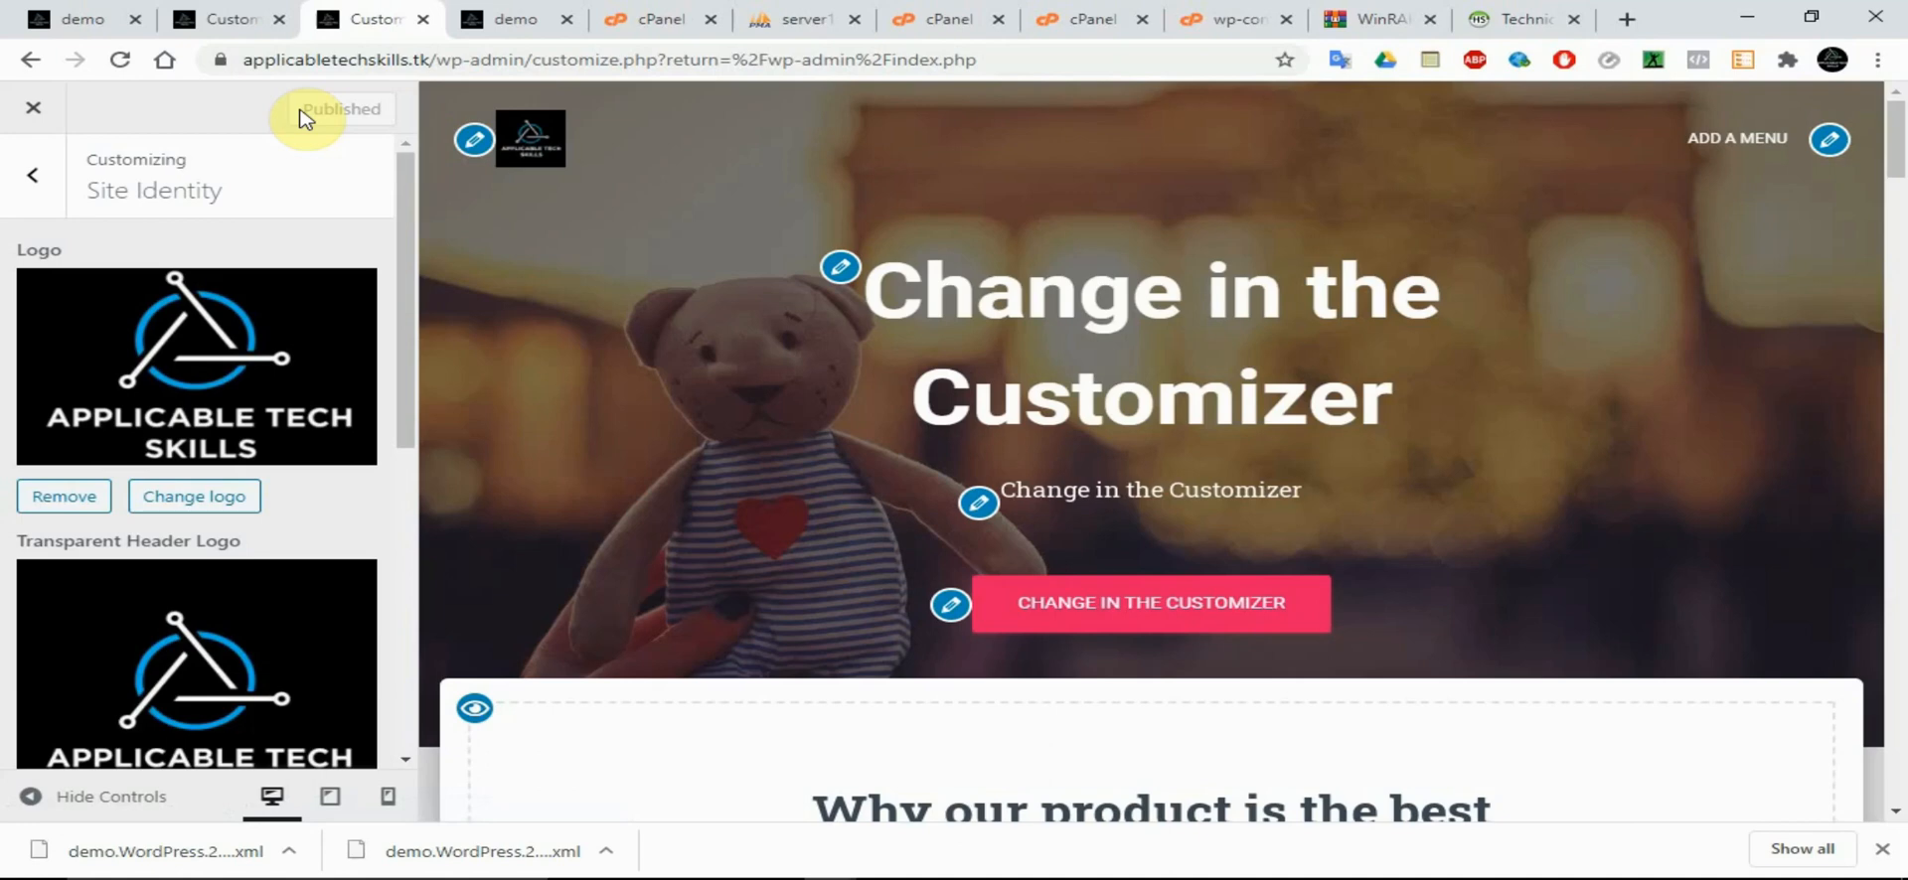
click(33, 177)
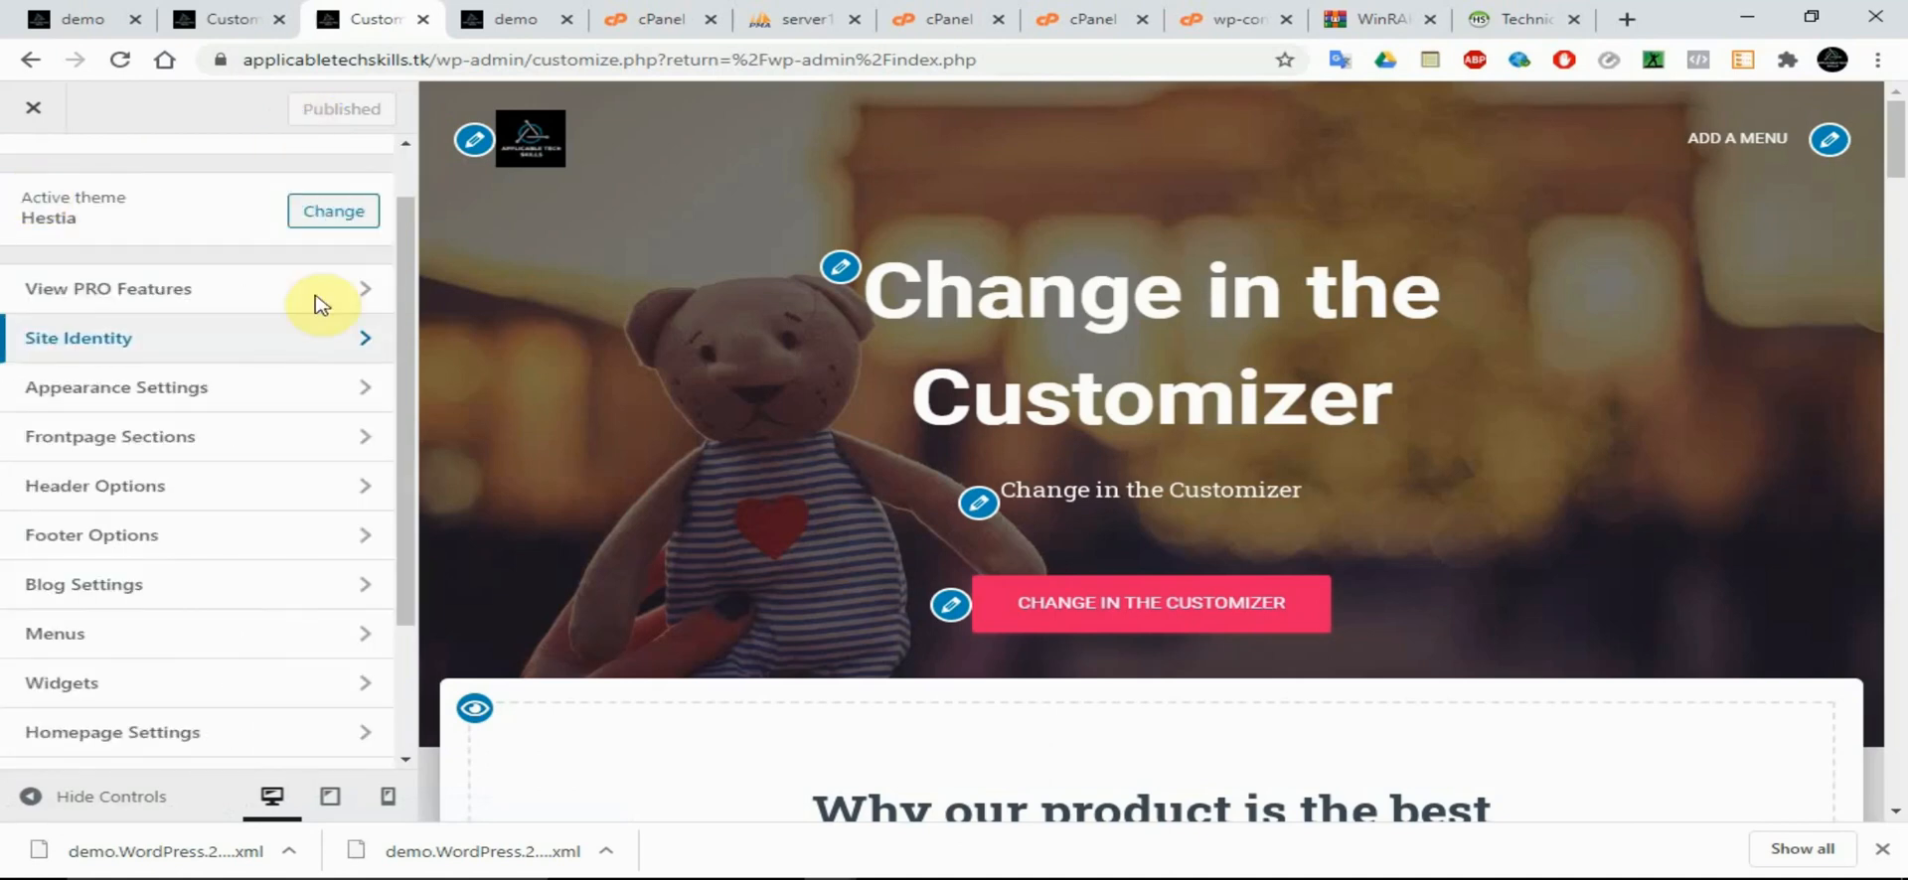
click(223, 17)
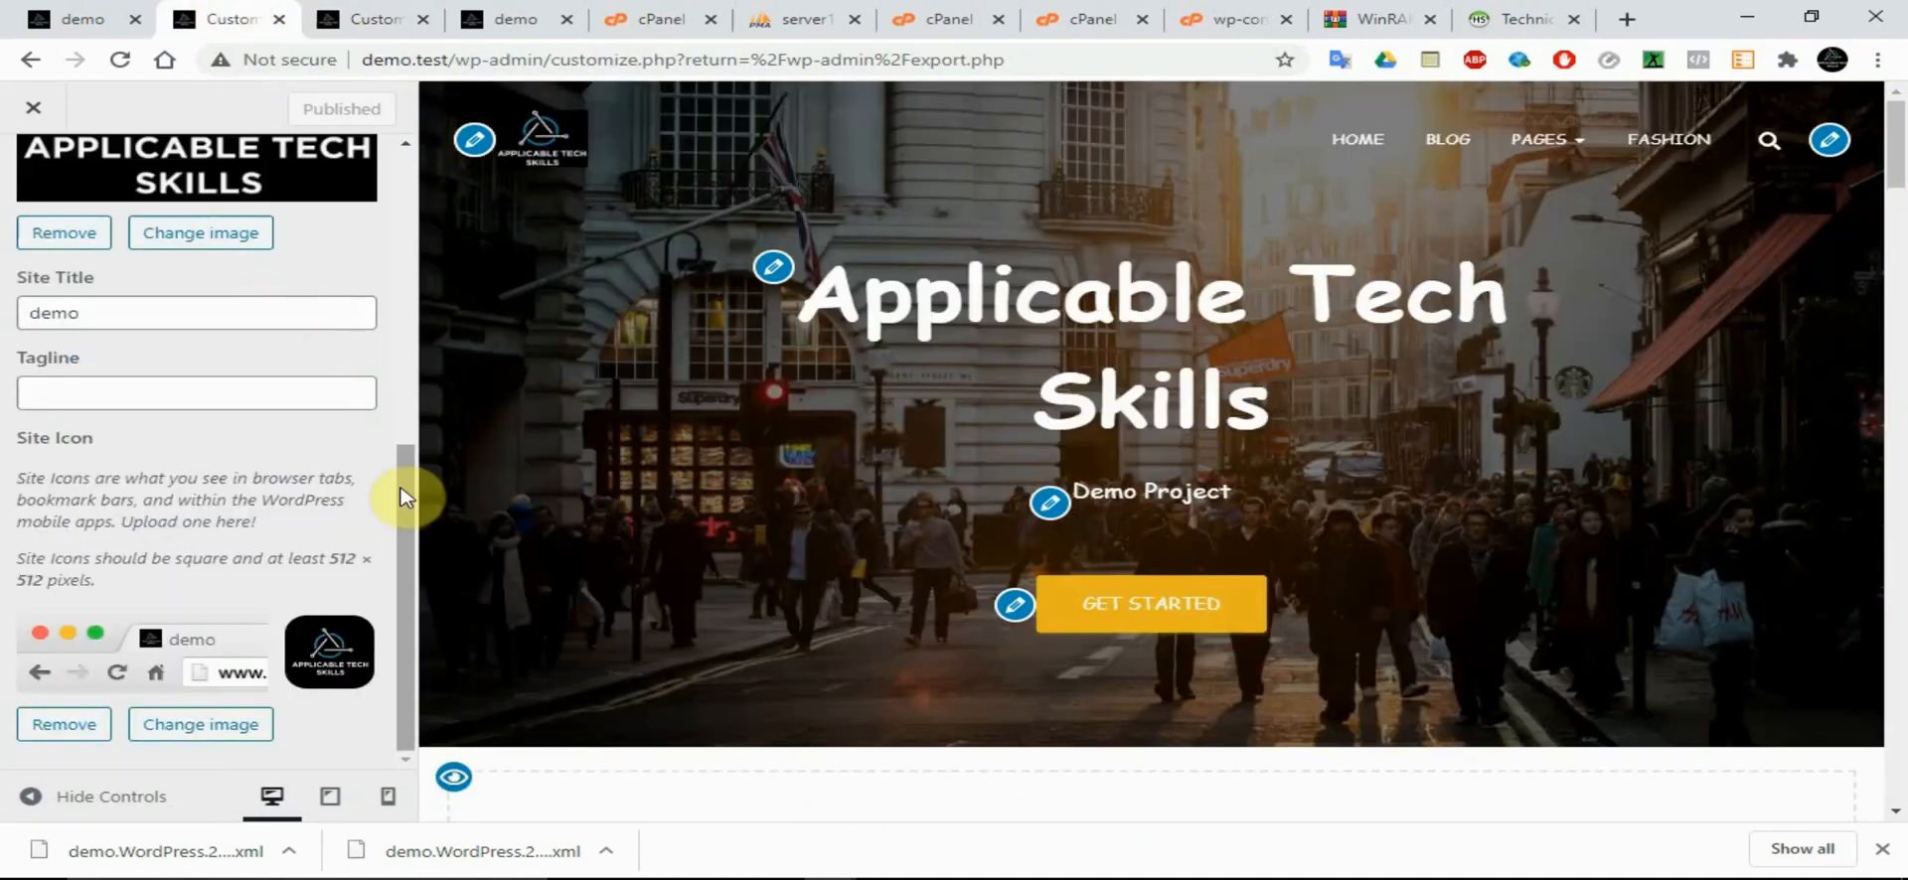
drag(403, 497, 411, 255)
click(41, 178)
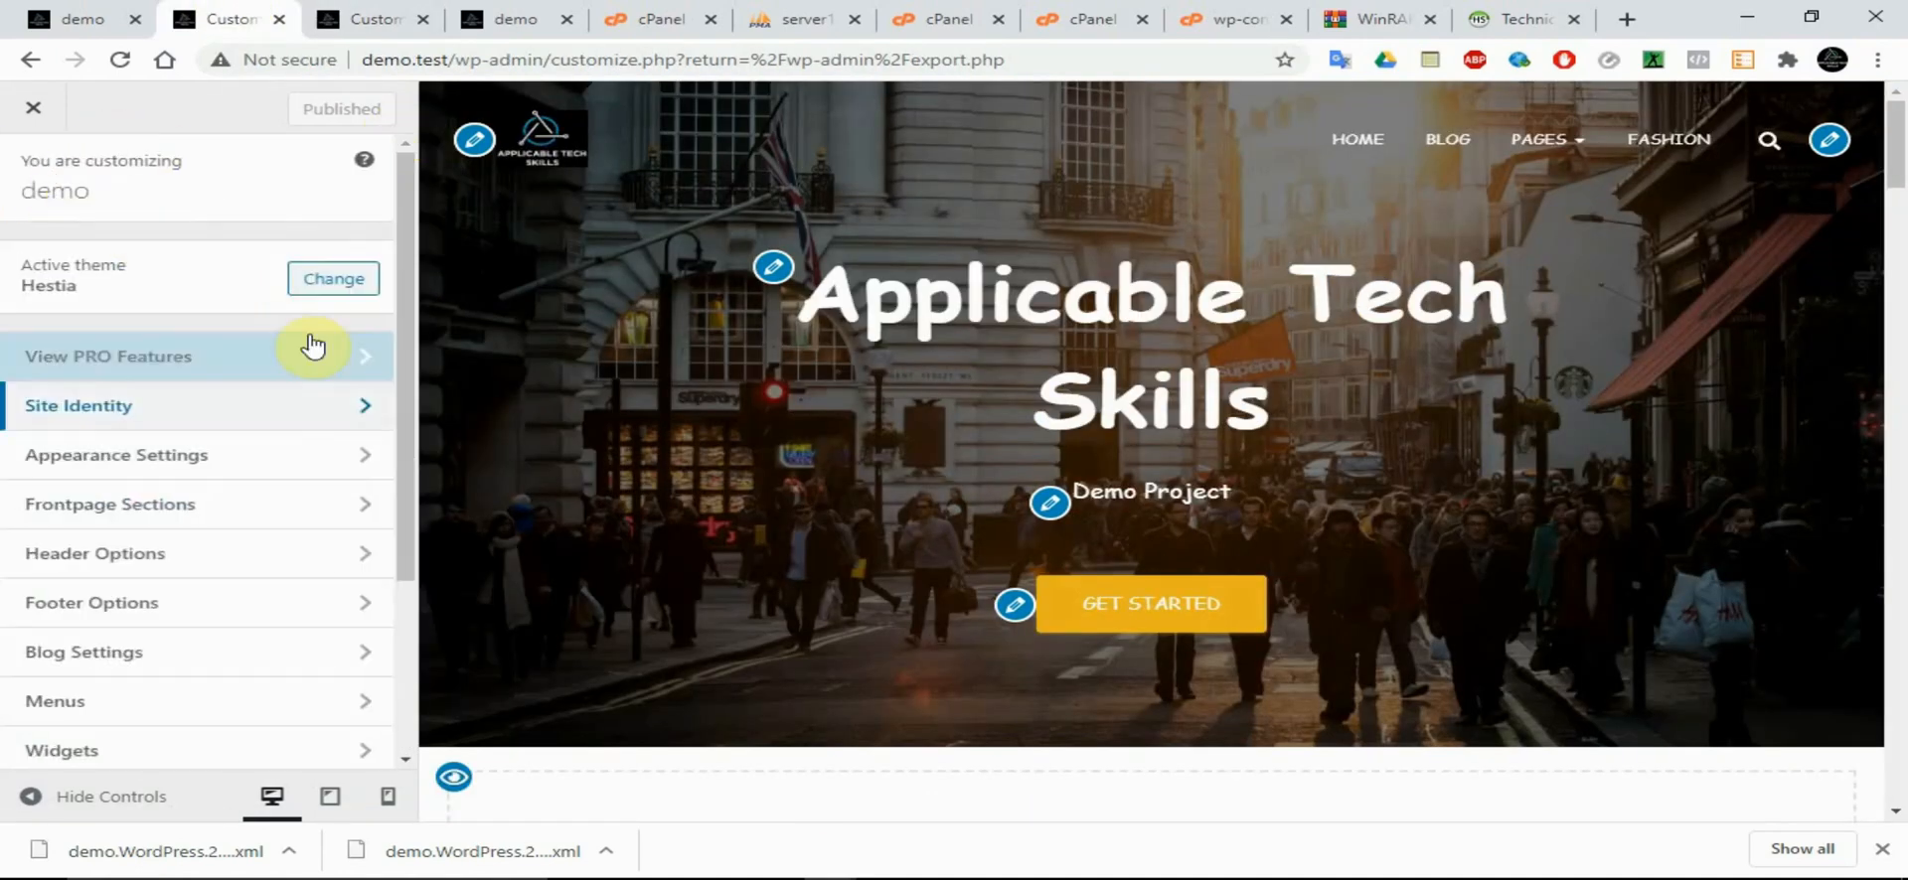
drag(400, 311, 404, 498)
click(157, 550)
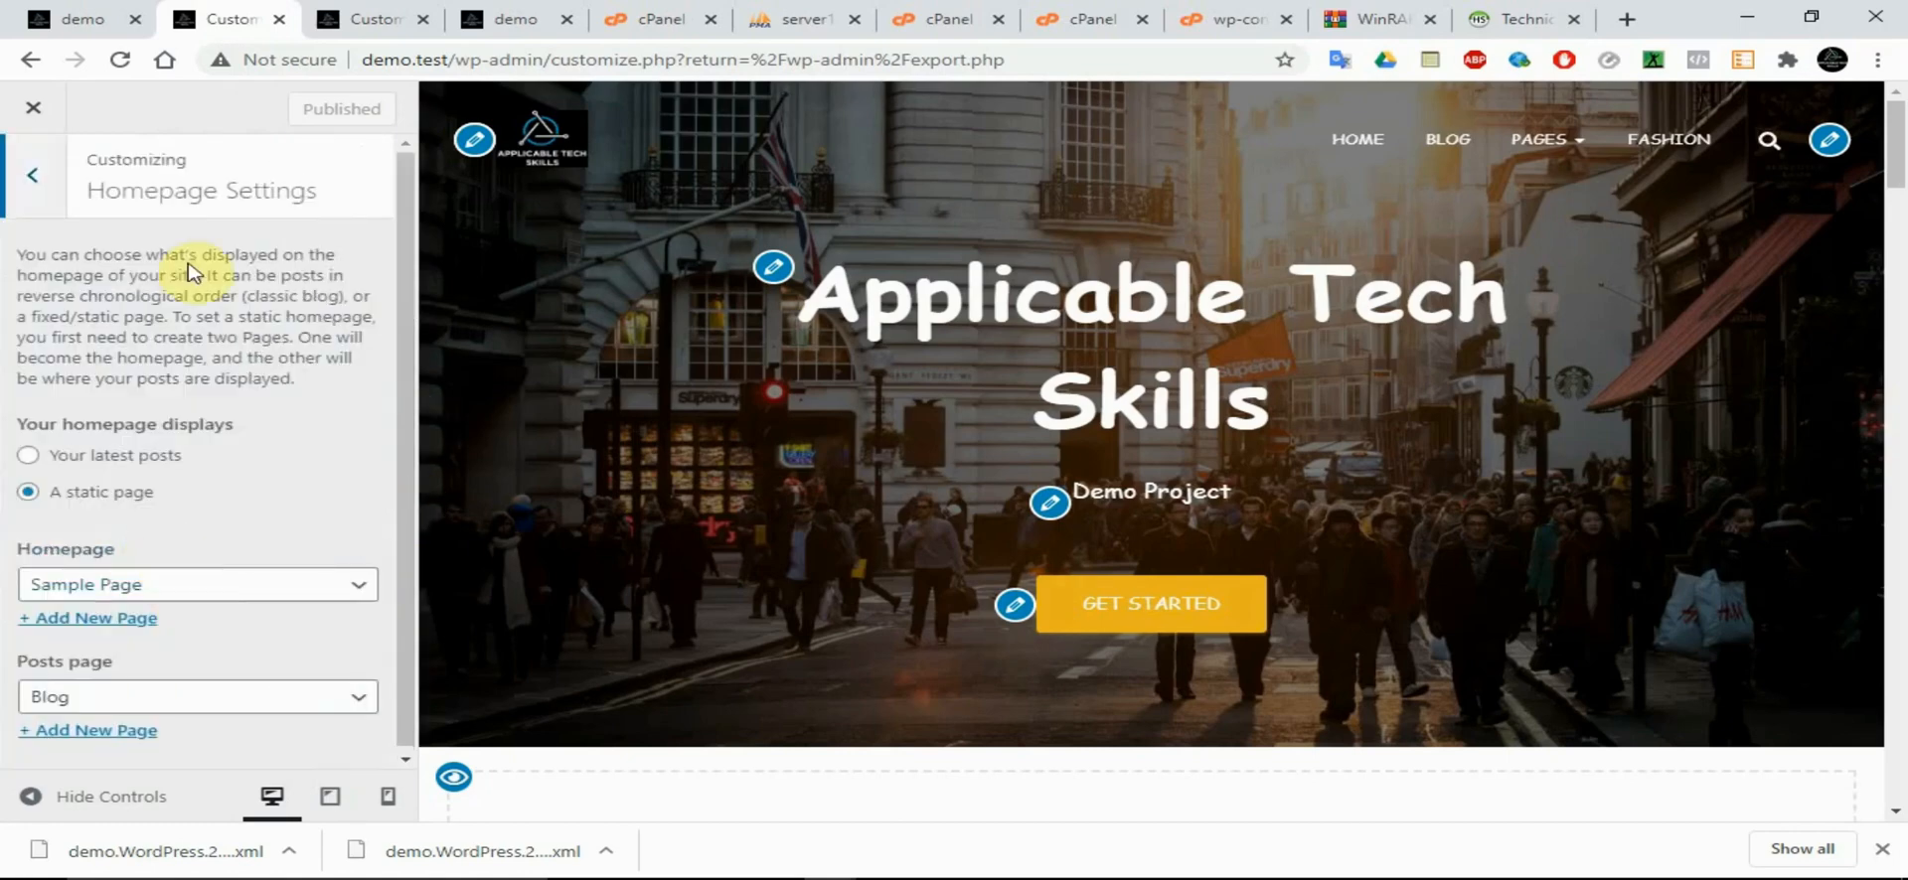
click(335, 12)
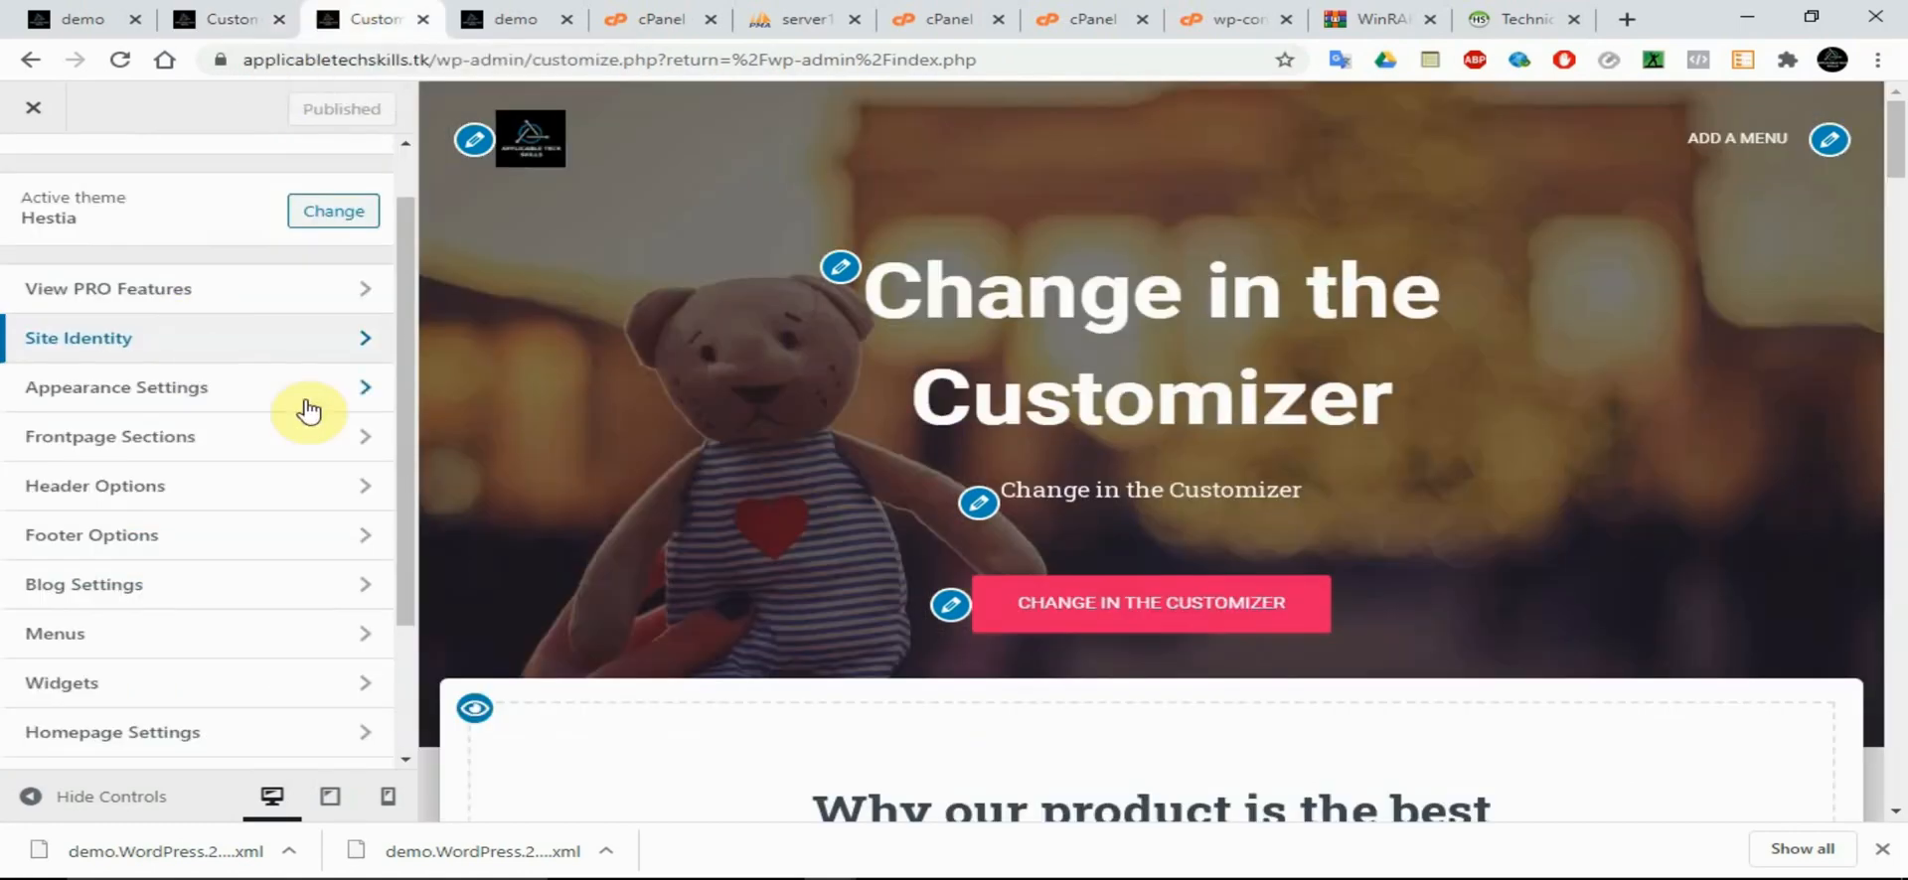
drag(402, 453, 407, 638)
scroll(191, 544, down, 1)
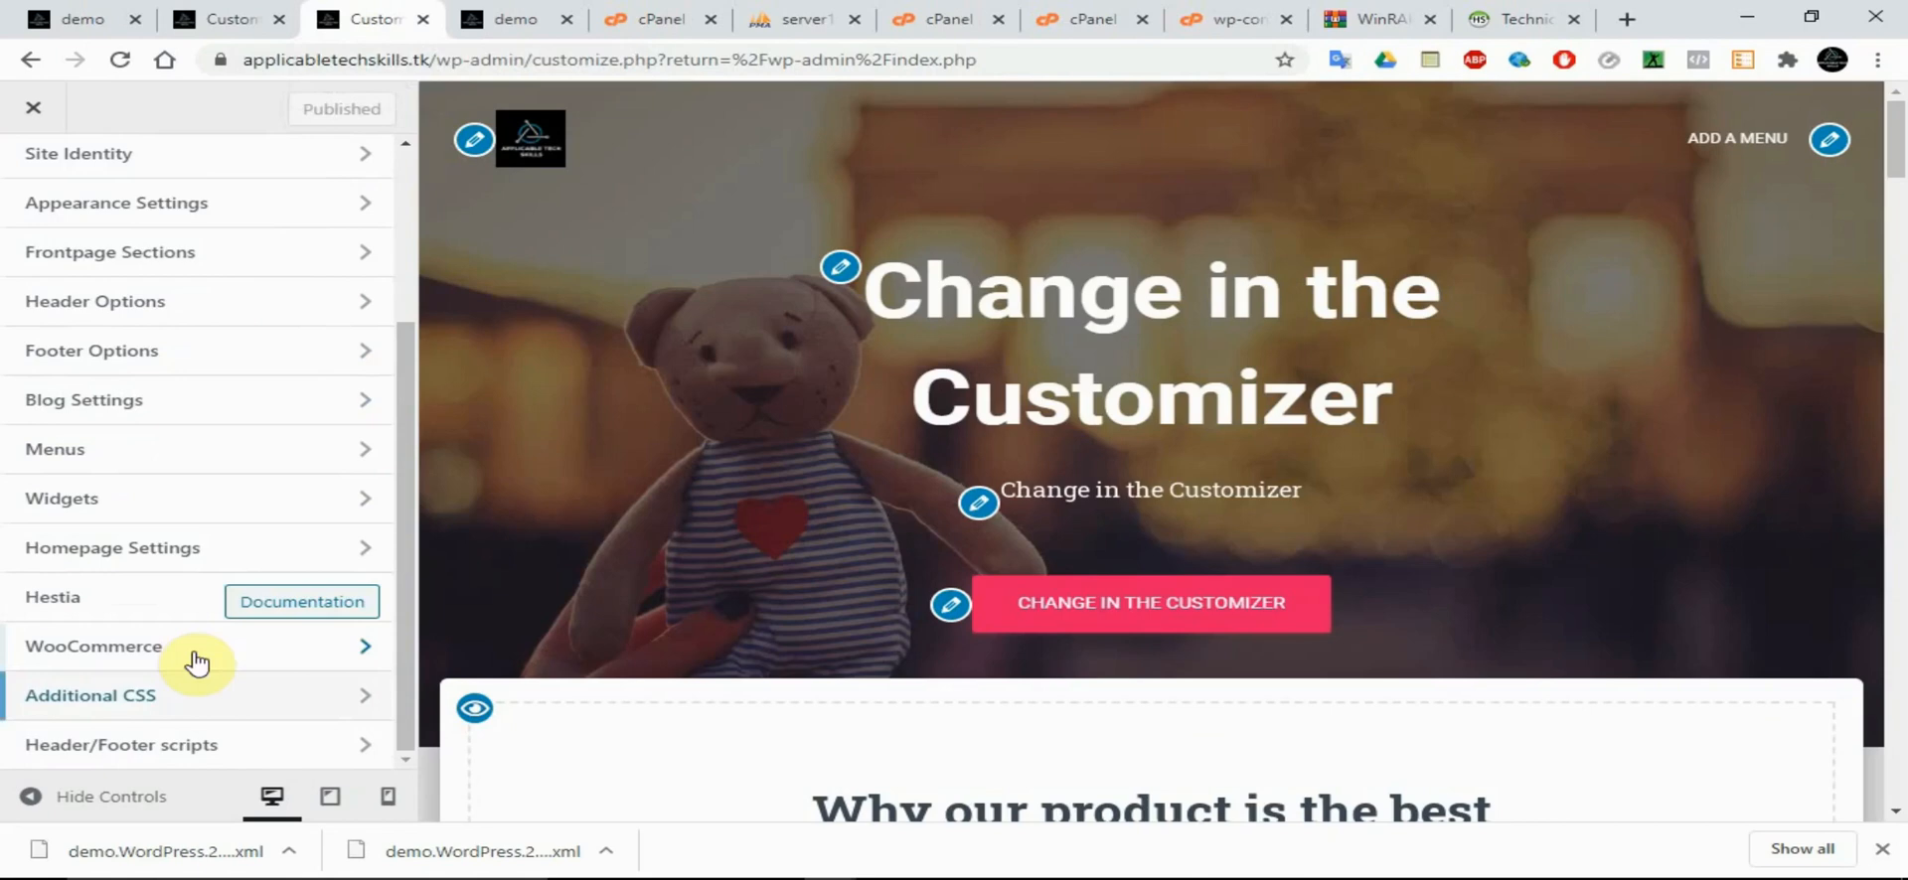
click(157, 546)
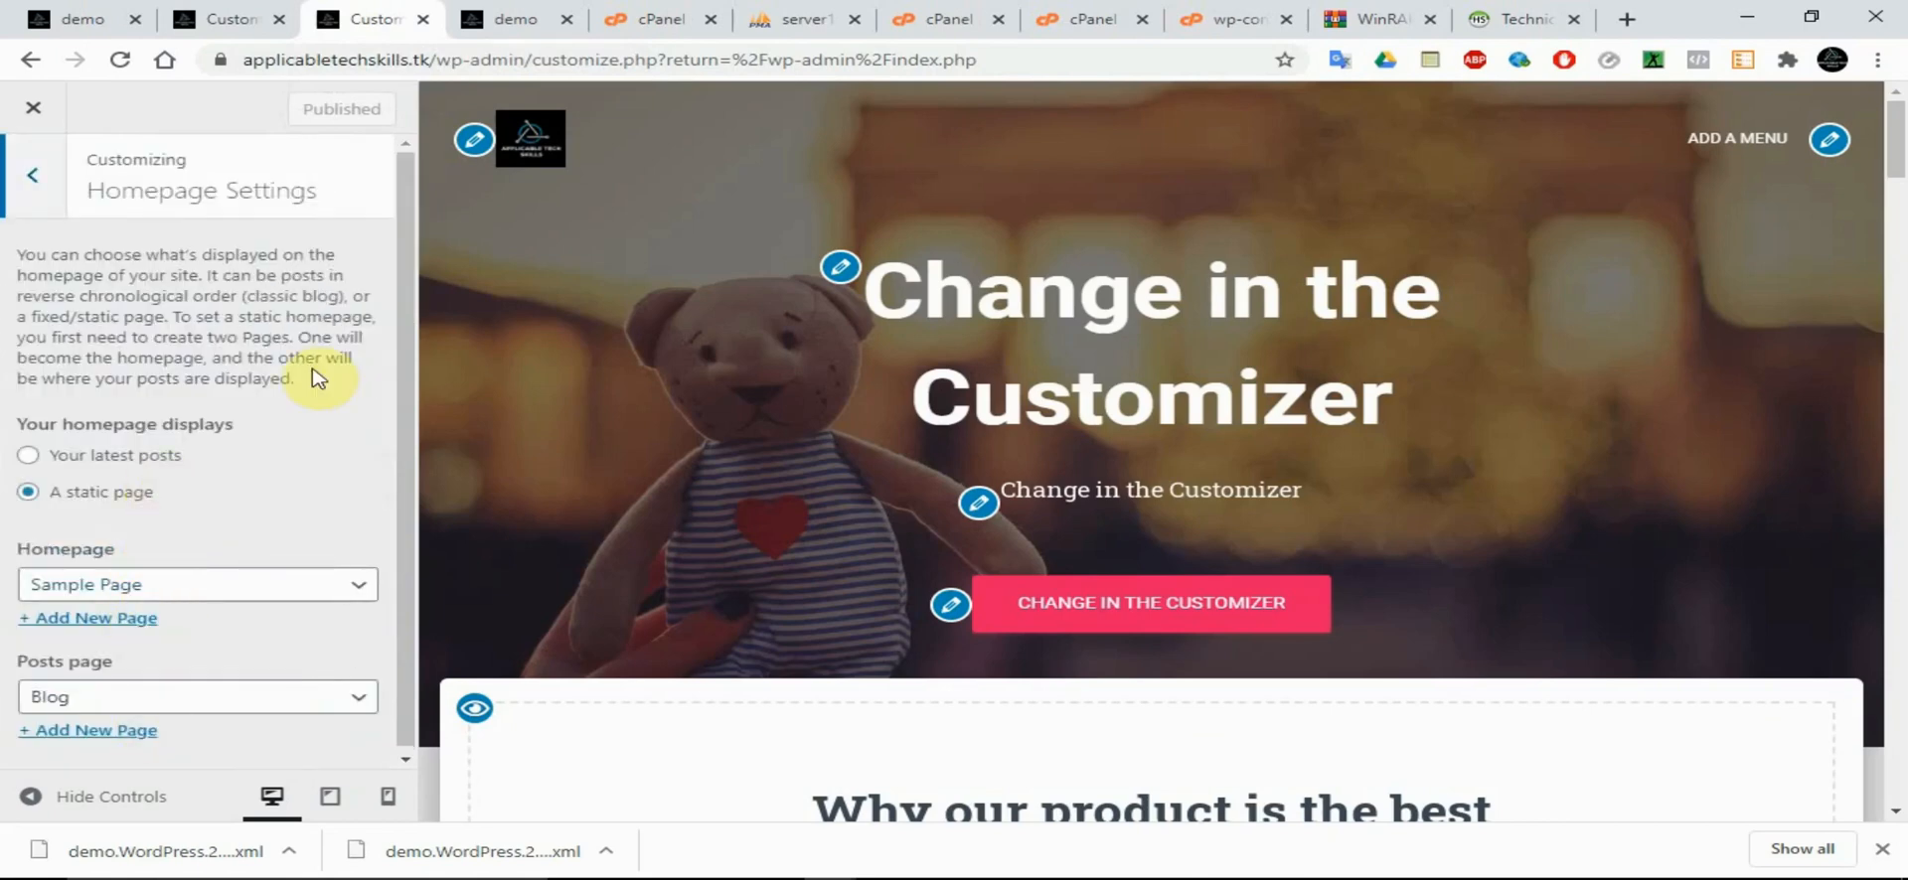
click(227, 16)
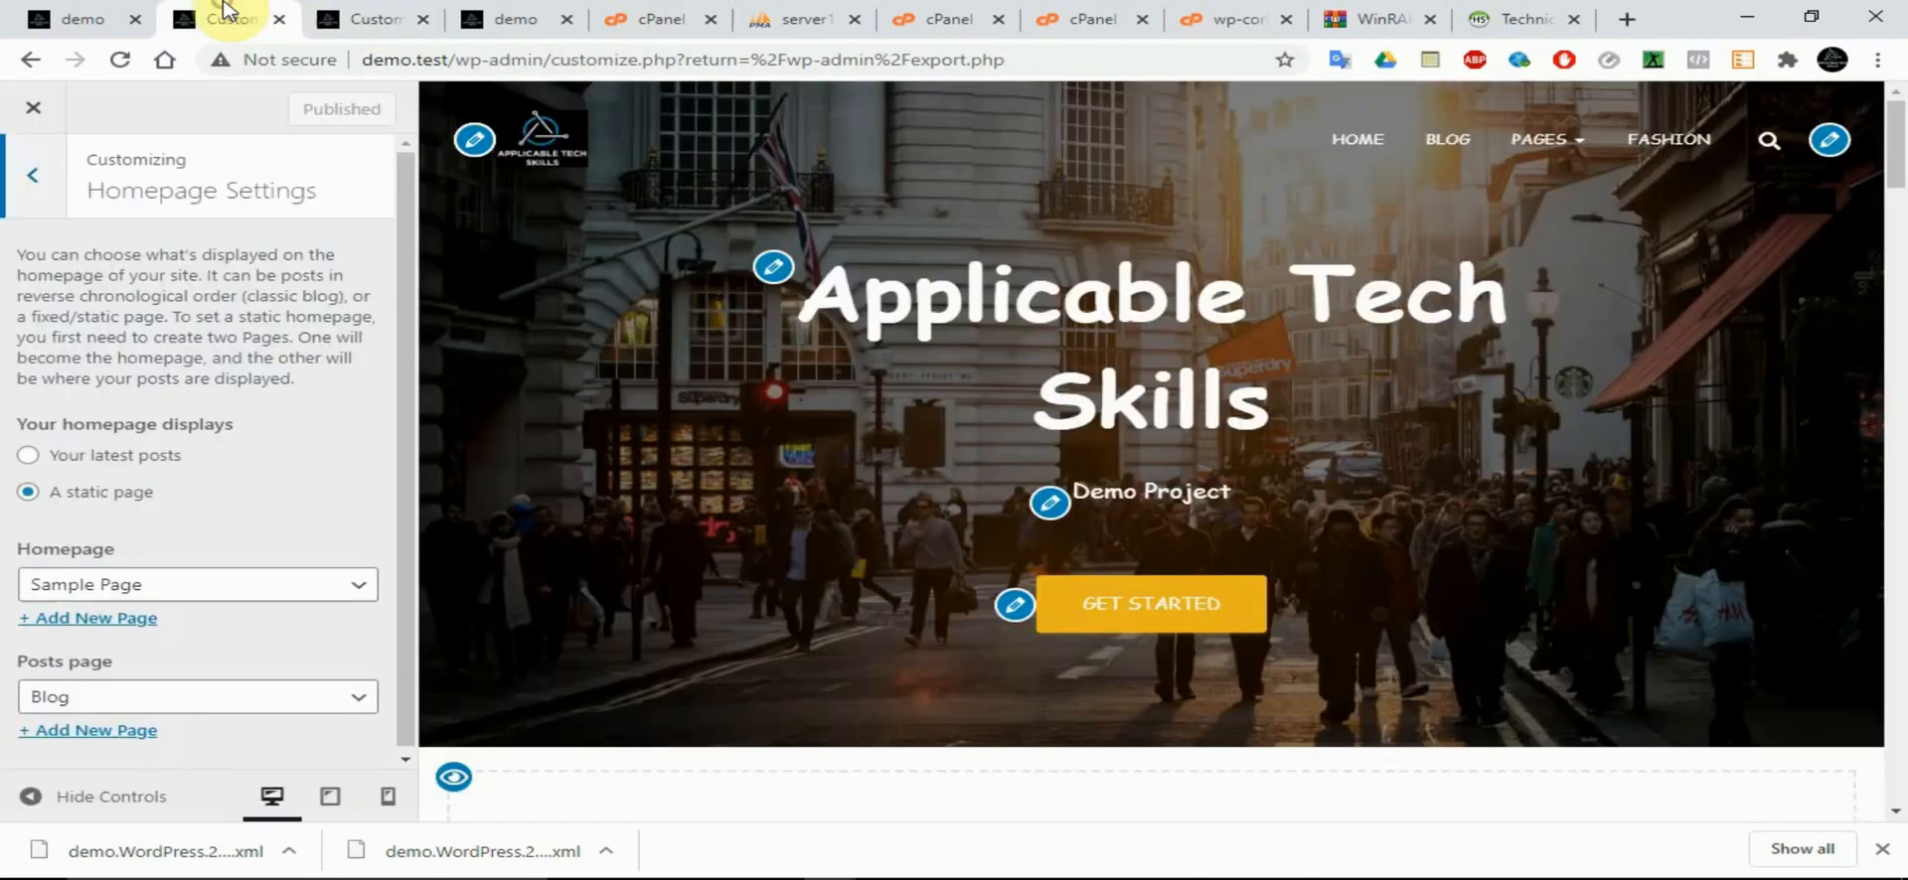
click(38, 179)
click(358, 14)
click(37, 177)
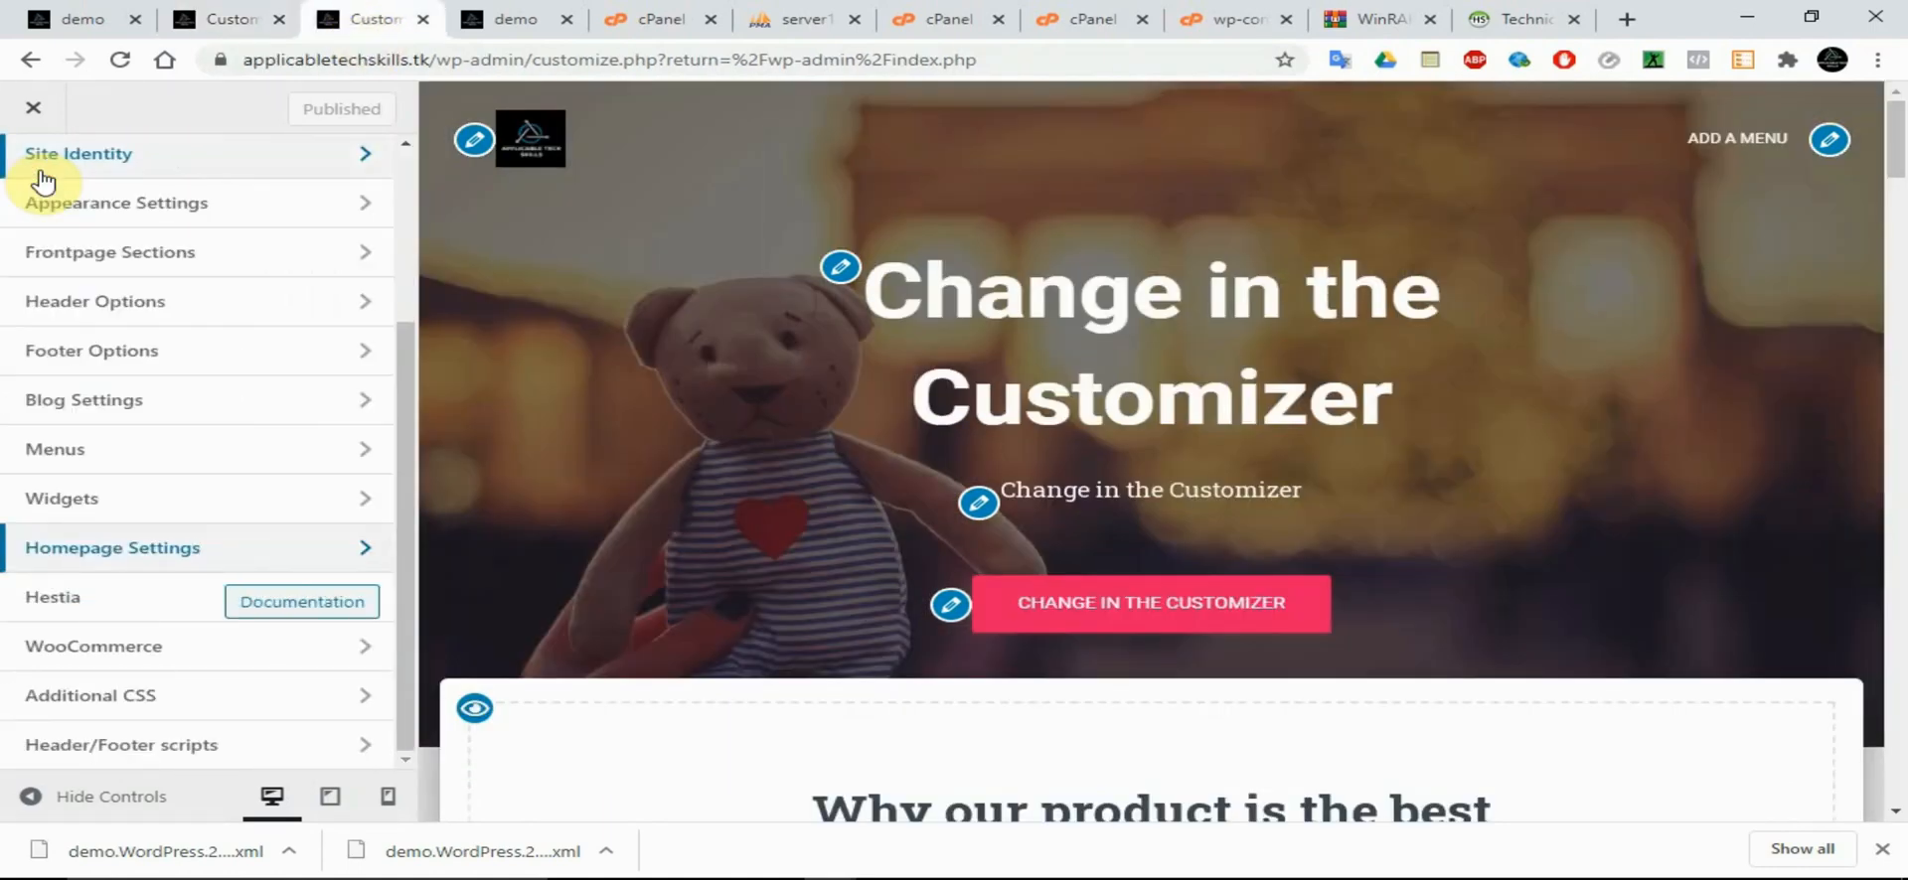
drag(398, 554, 409, 398)
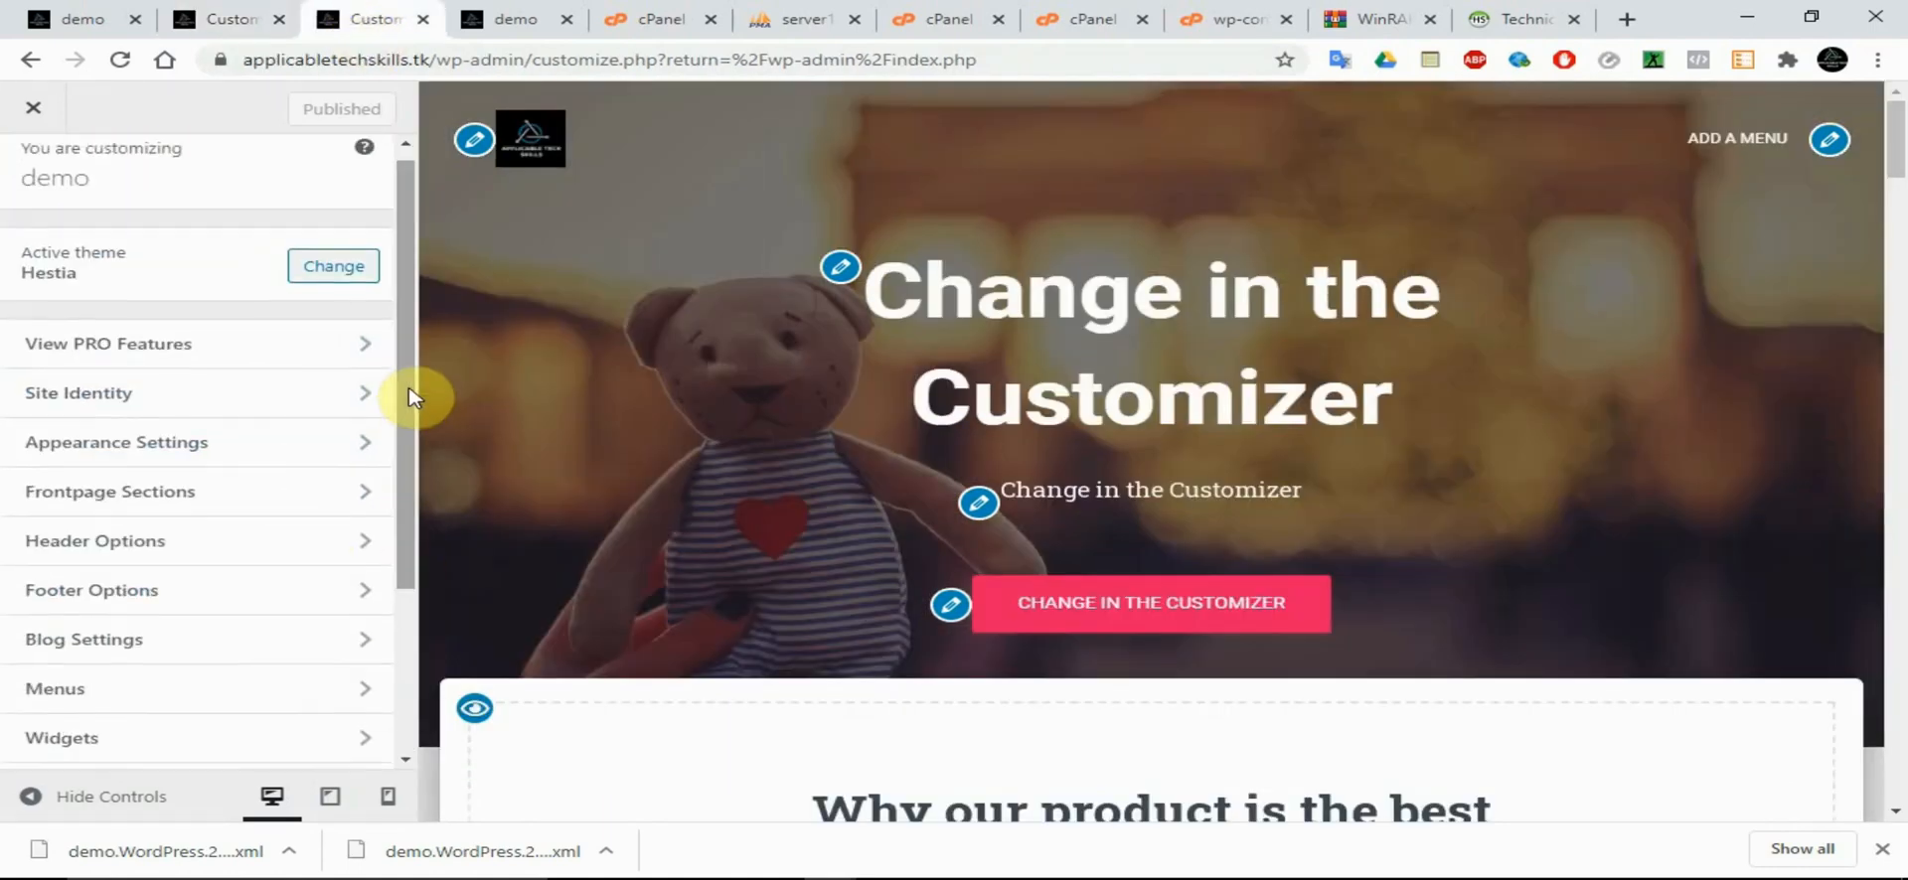
Step: Open General Settings on both the live and demo Customizers and compare their layout options
click(219, 447)
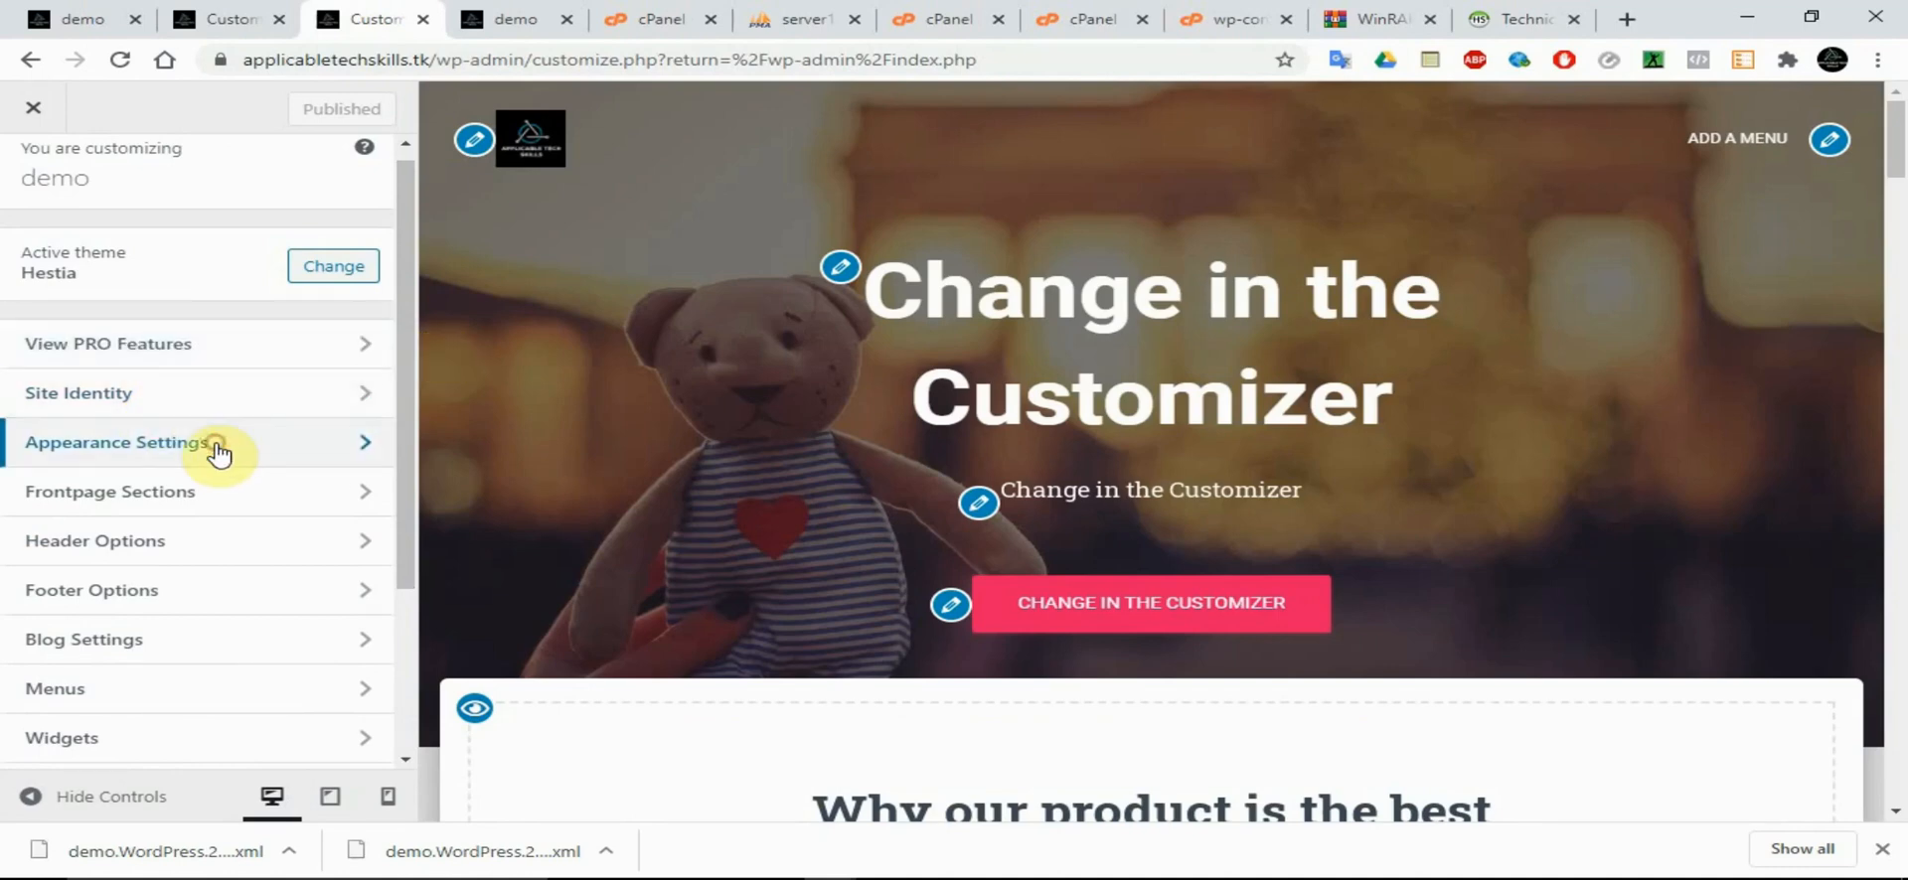
click(221, 256)
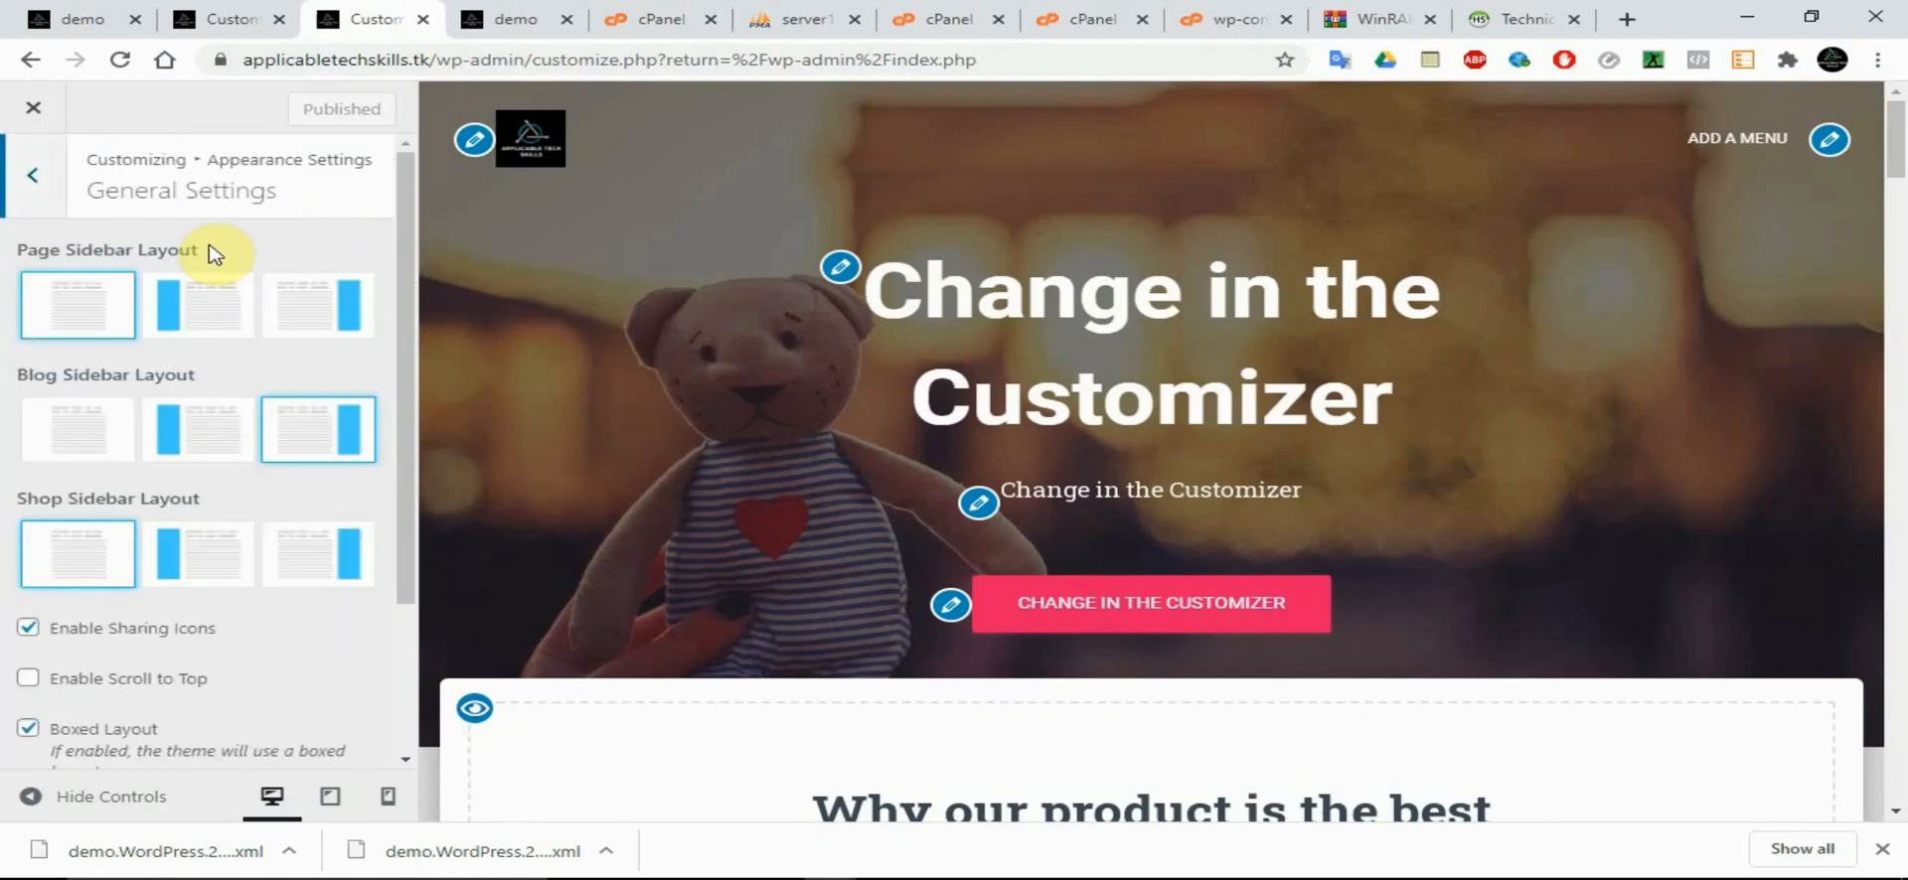
click(204, 18)
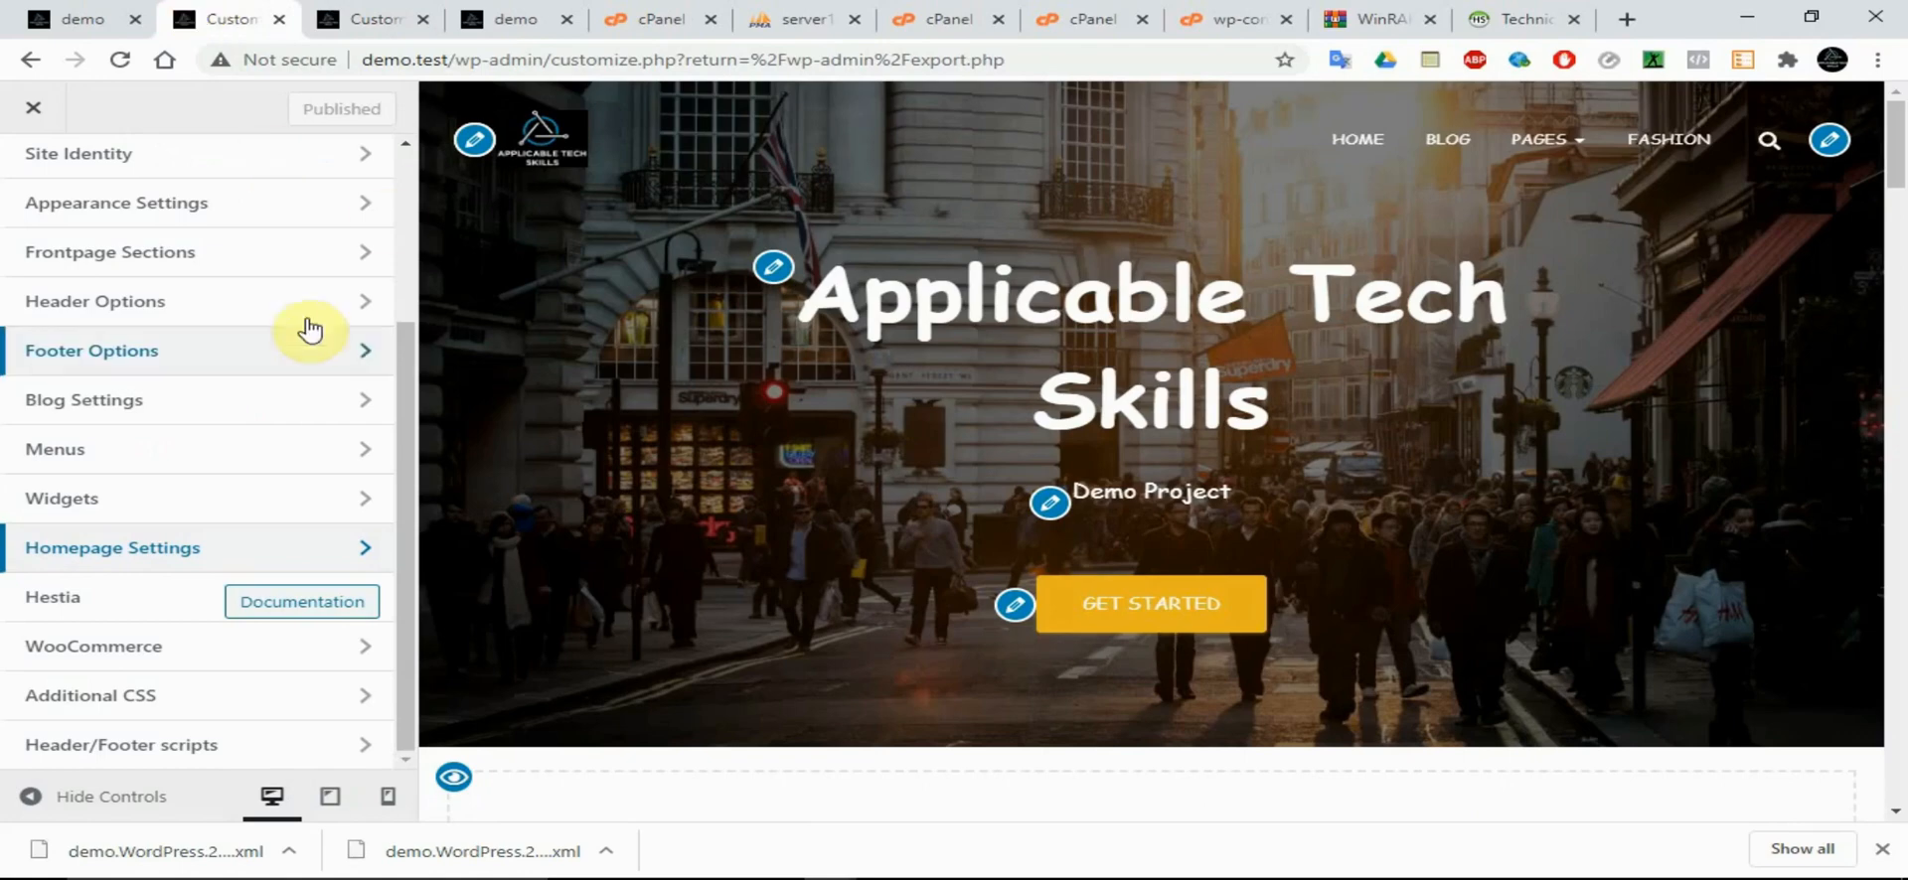
click(251, 203)
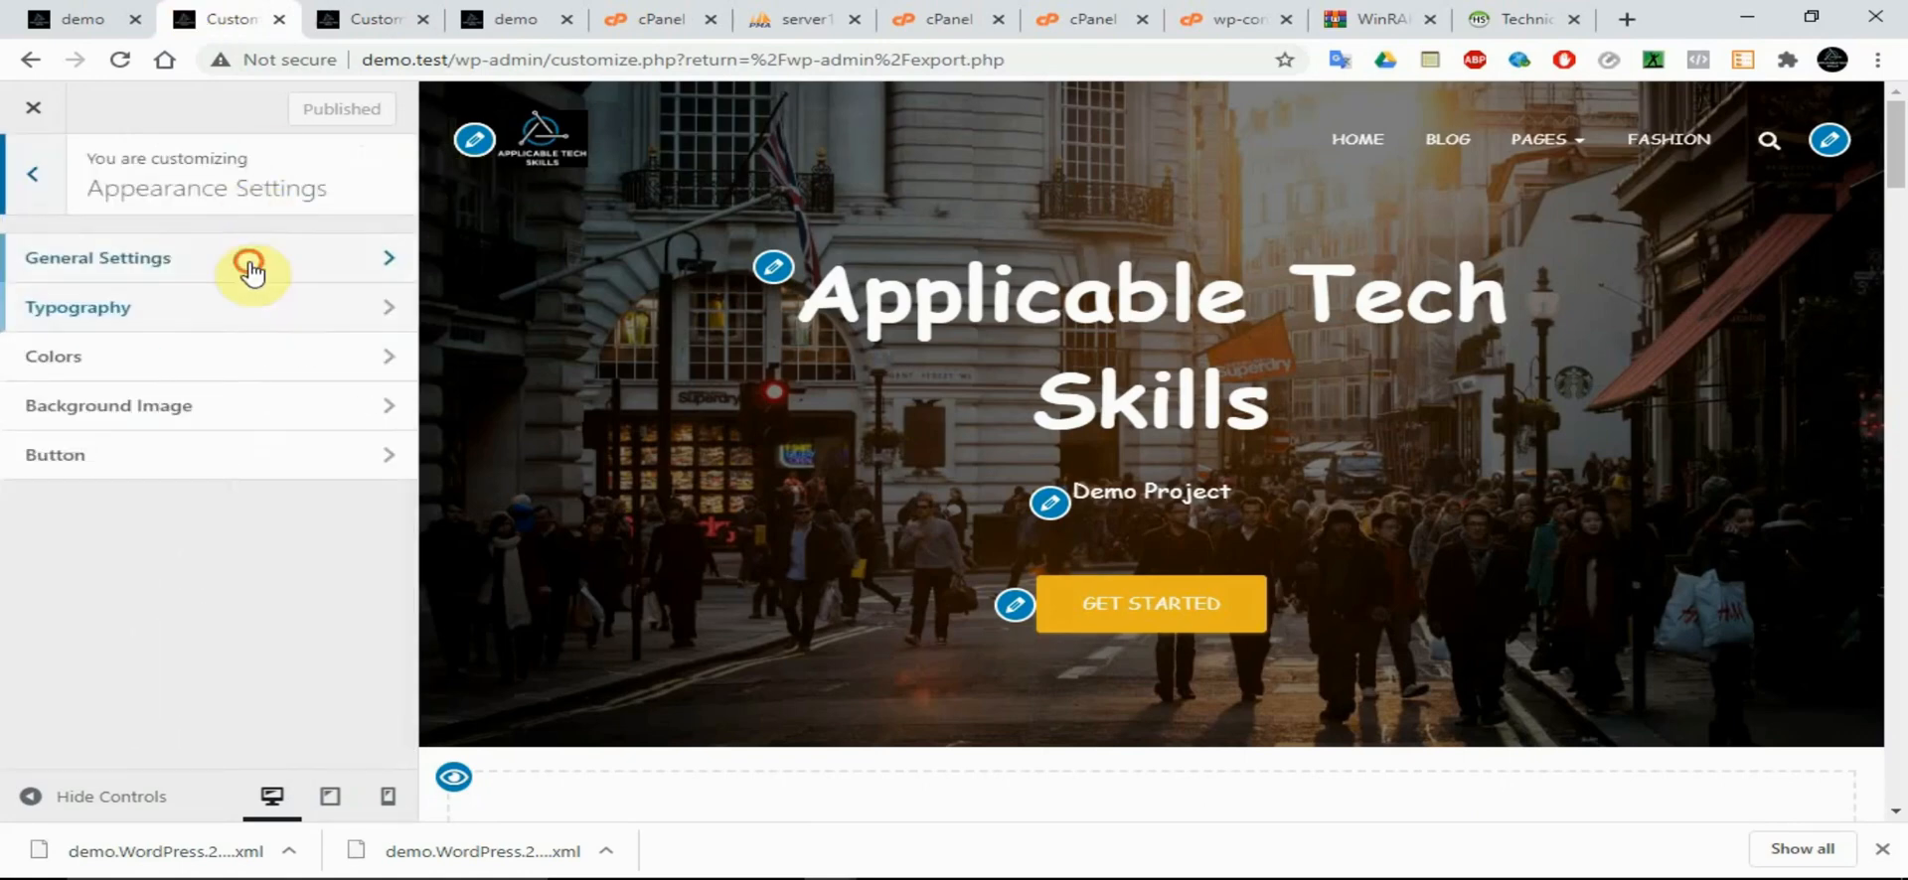
click(251, 268)
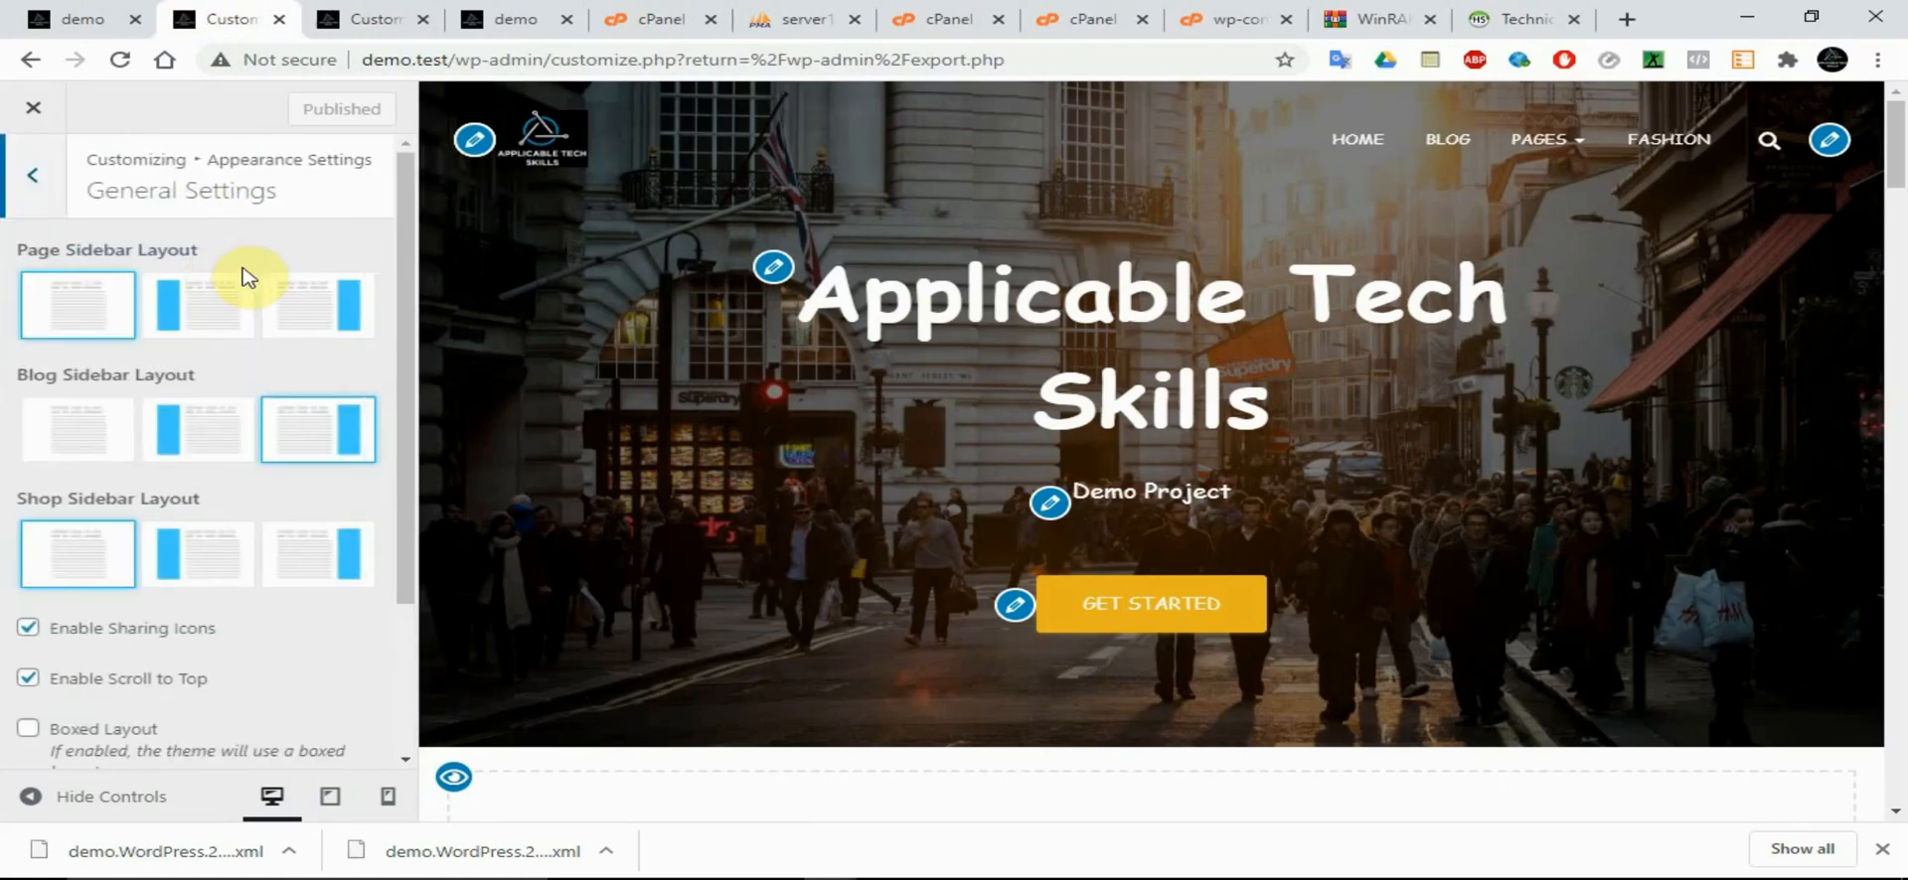
click(376, 12)
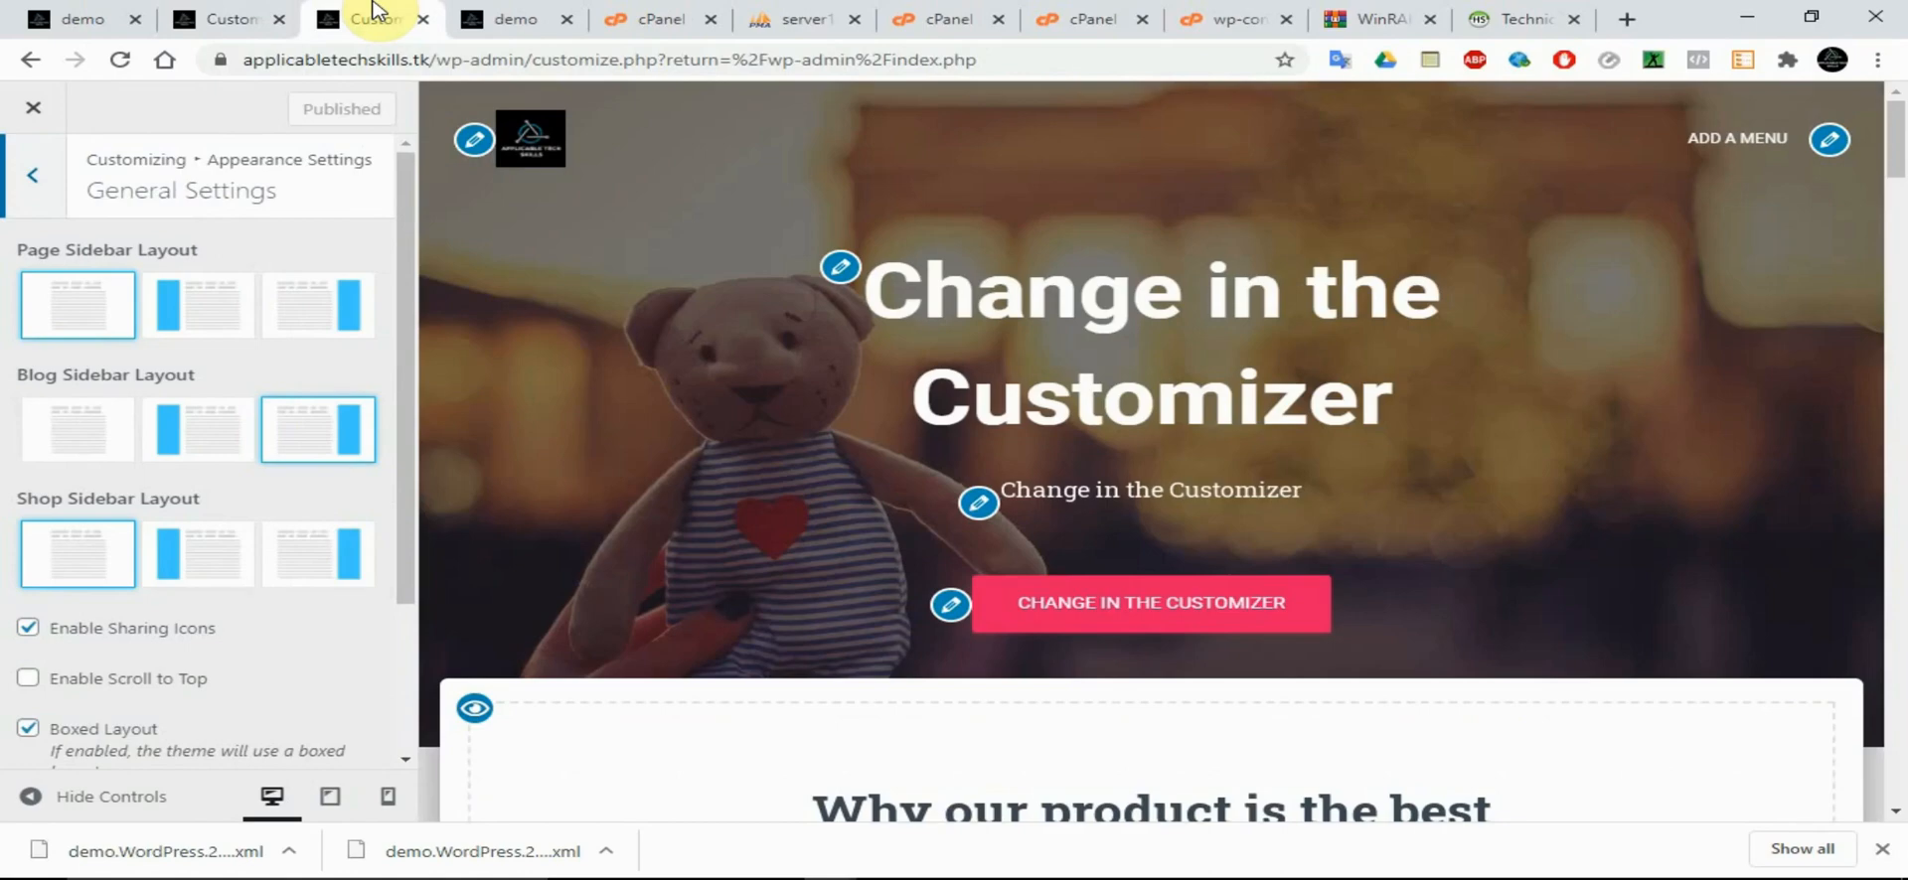
click(269, 12)
click(360, 12)
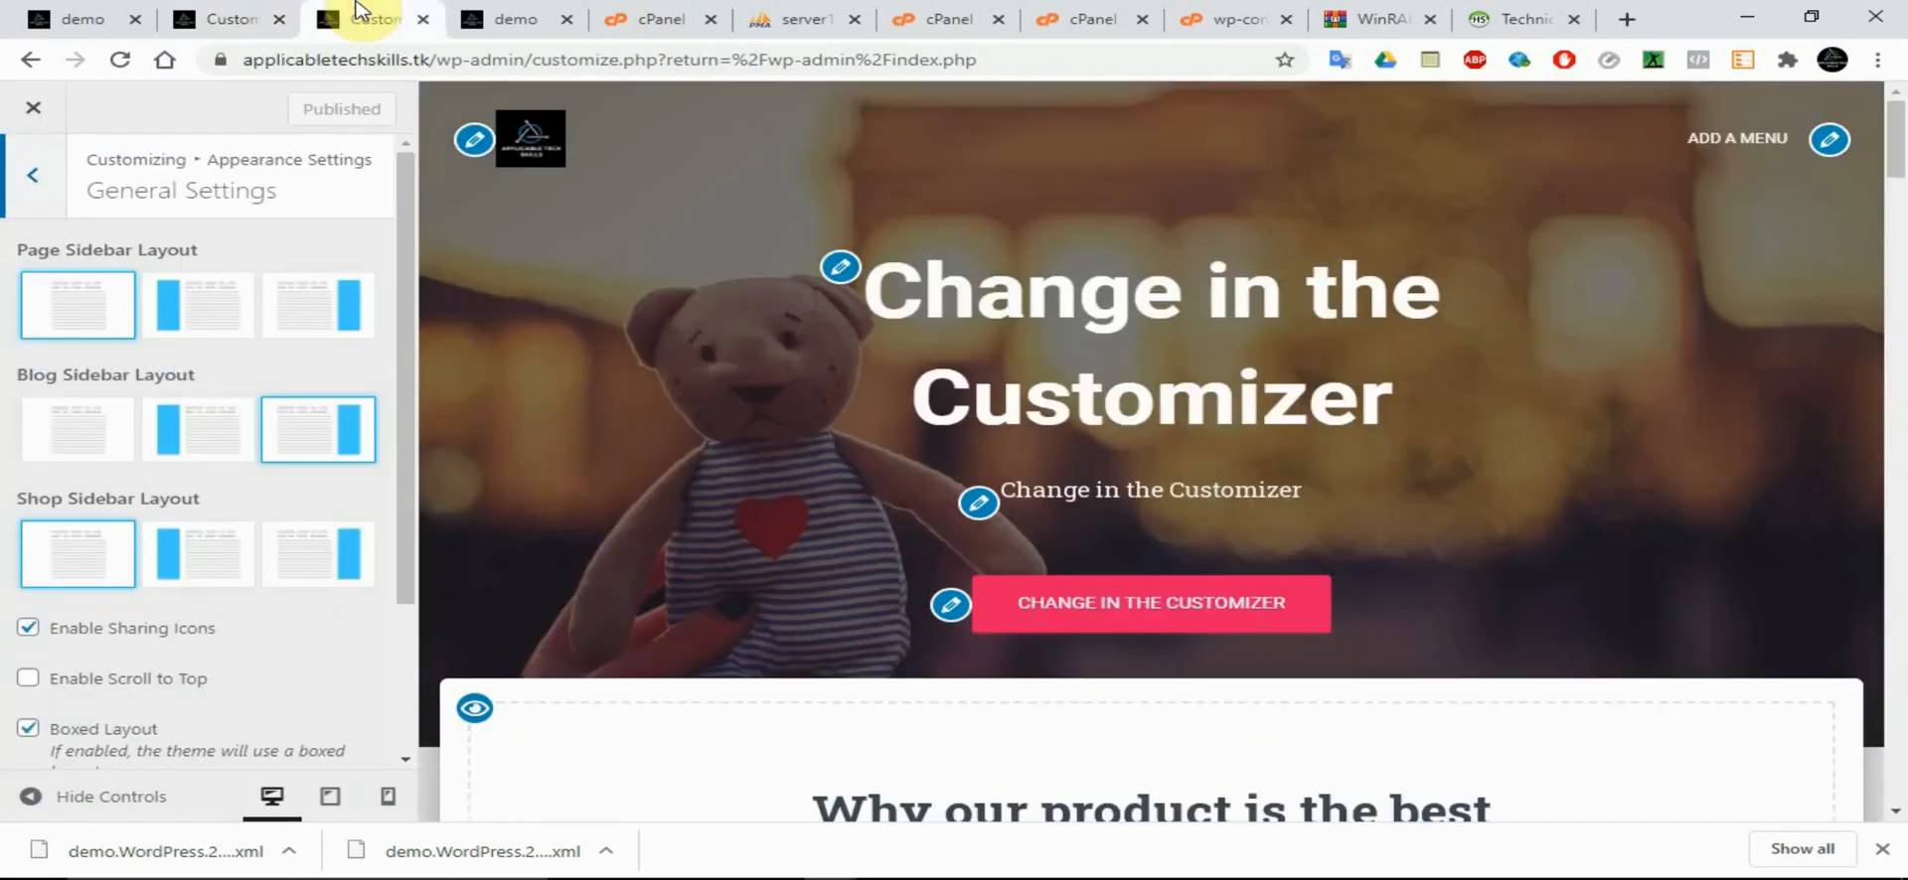
click(218, 14)
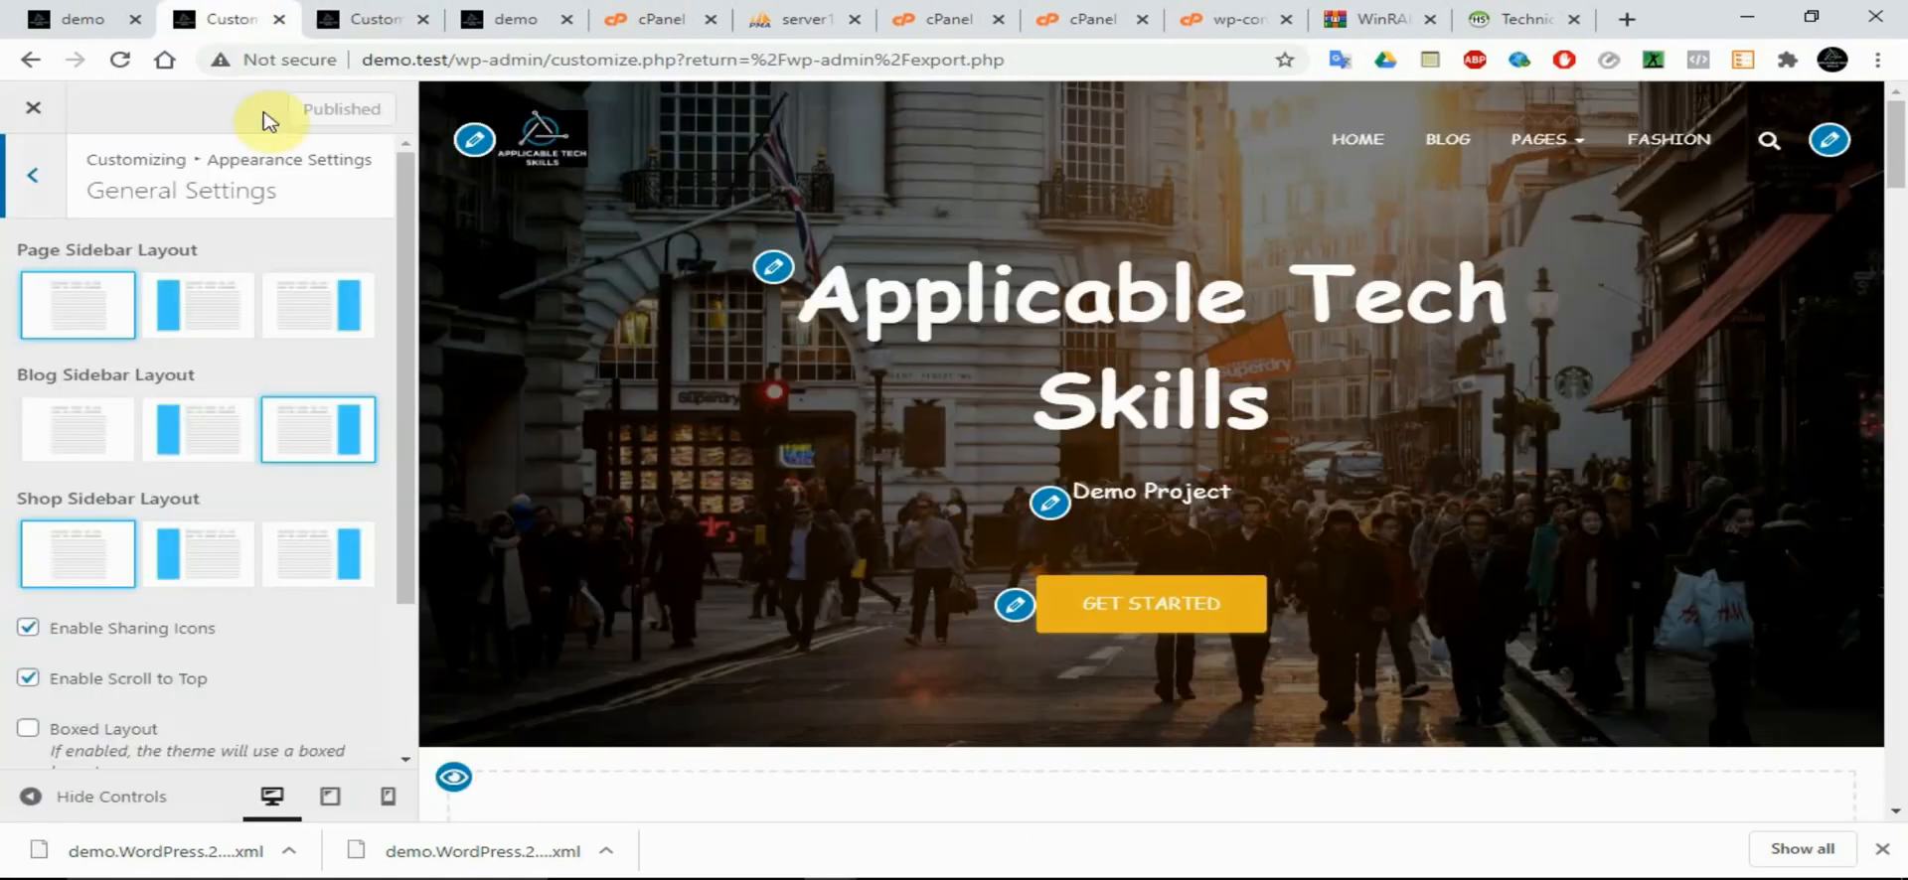
drag(405, 310, 405, 523)
click(362, 10)
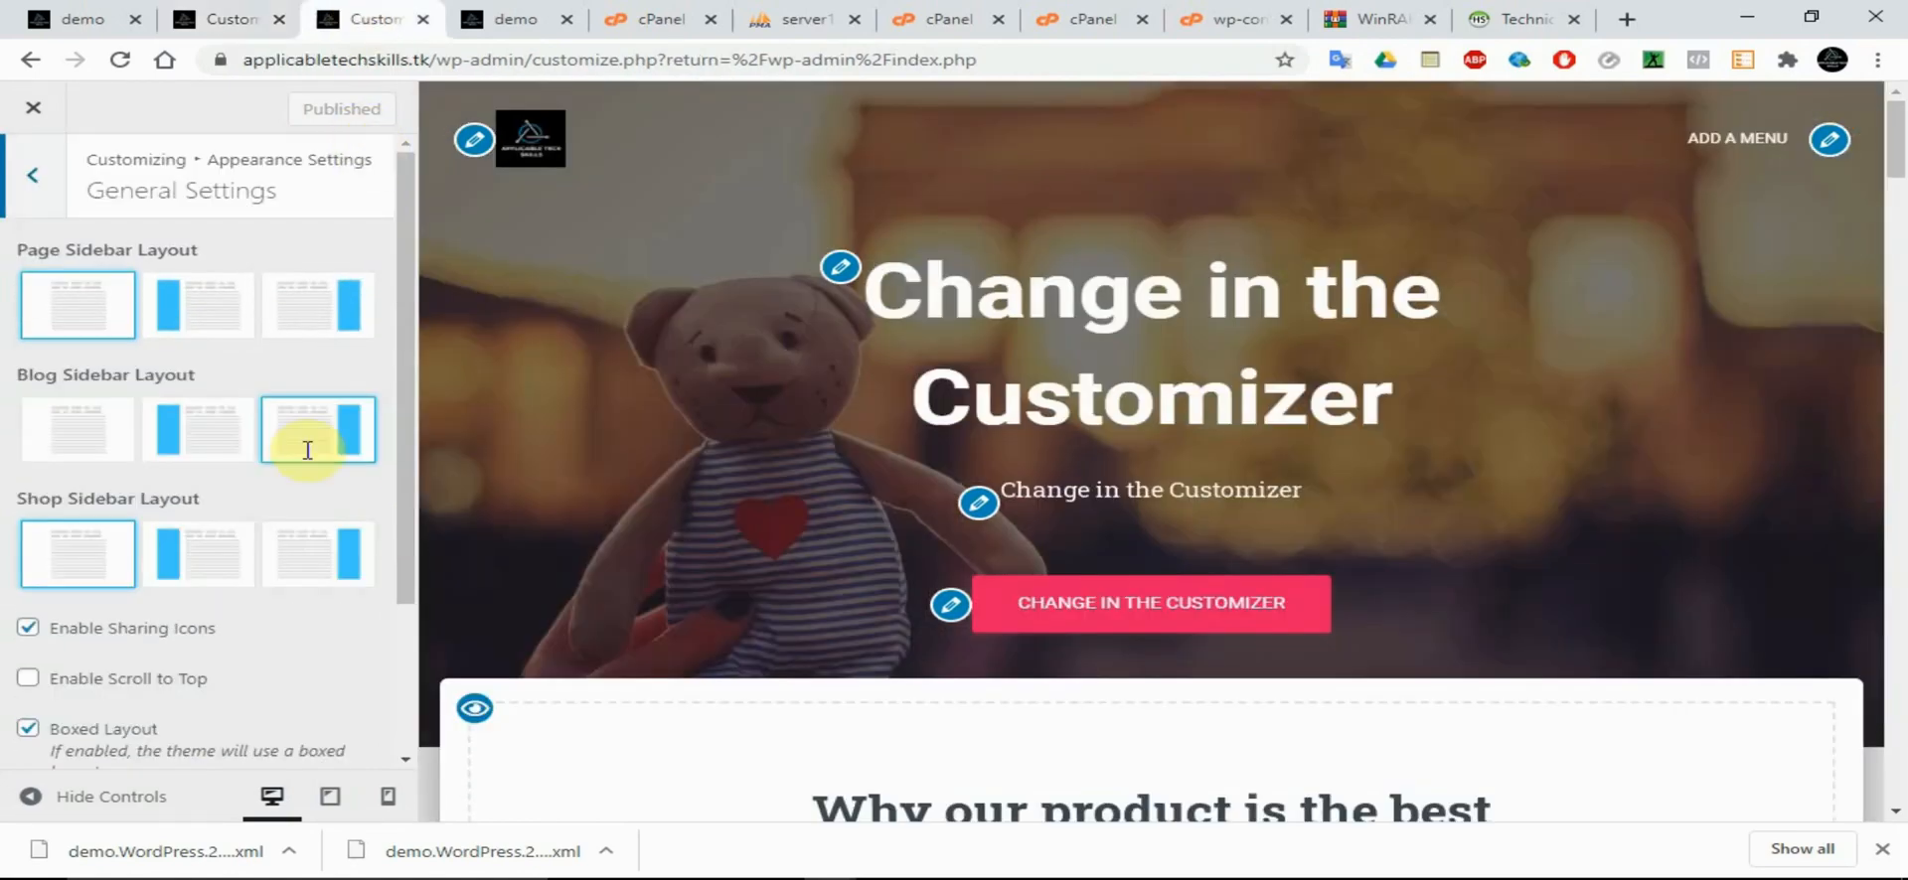
Step: Enable Scroll to Top and disable Boxed Layout on the live site, then publish
click(29, 727)
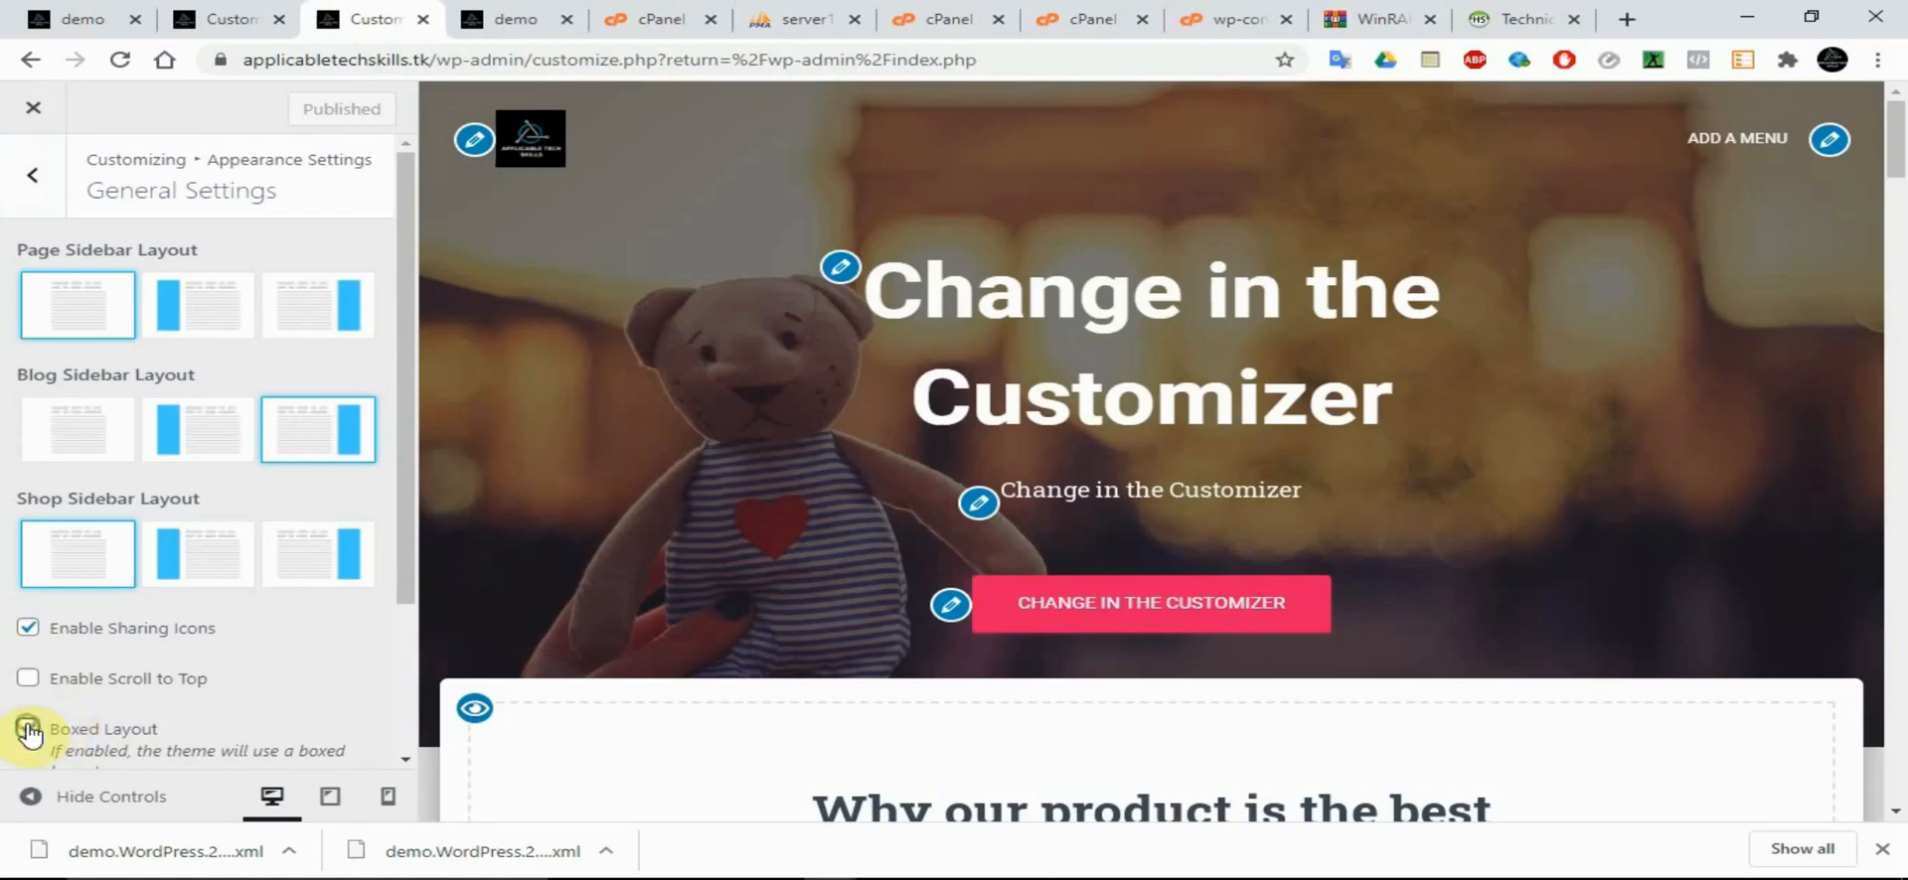
click(29, 679)
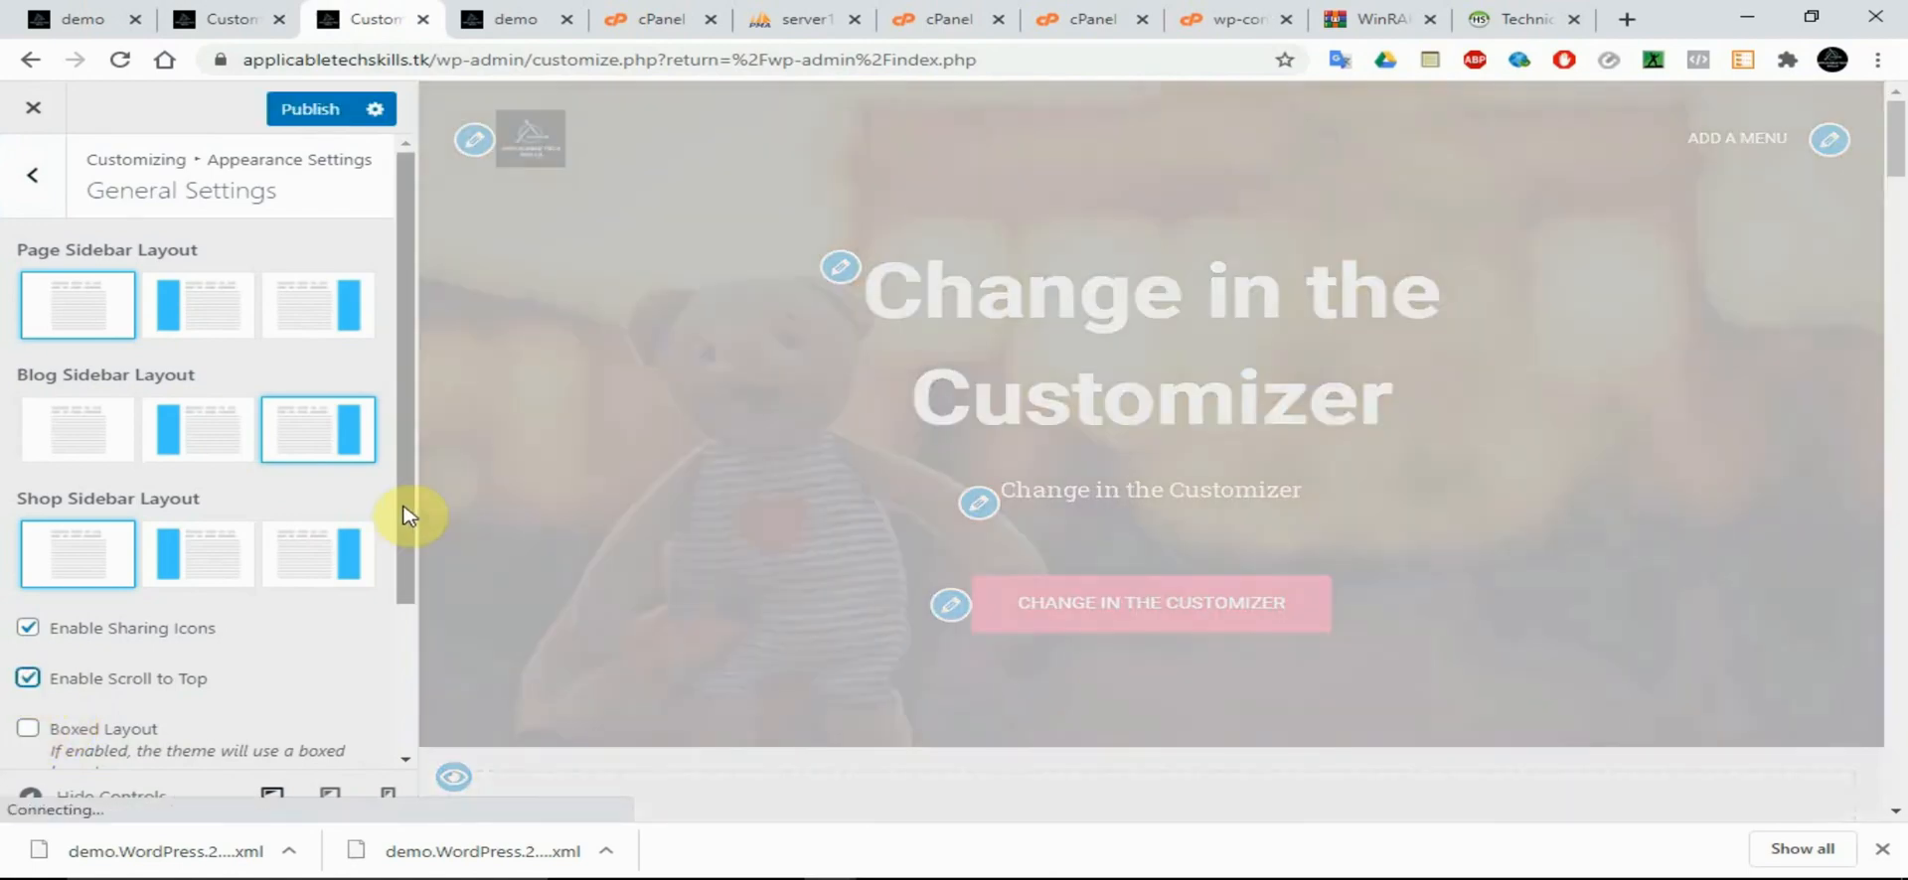
drag(404, 516, 413, 652)
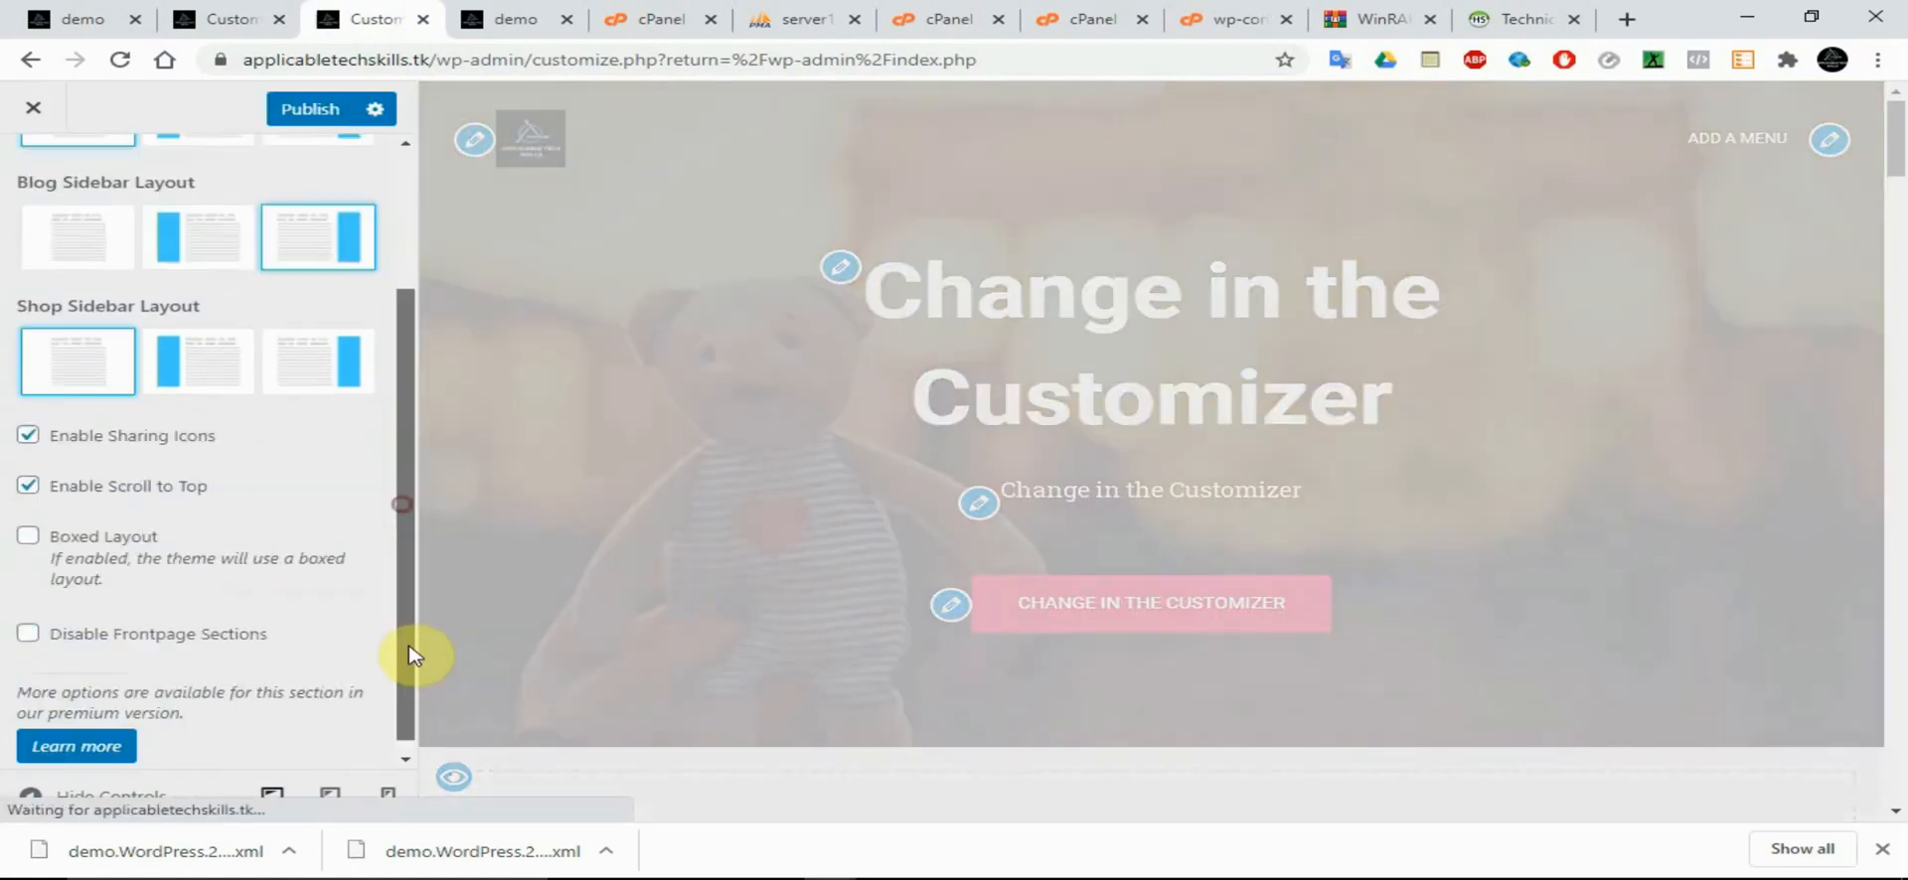
click(235, 30)
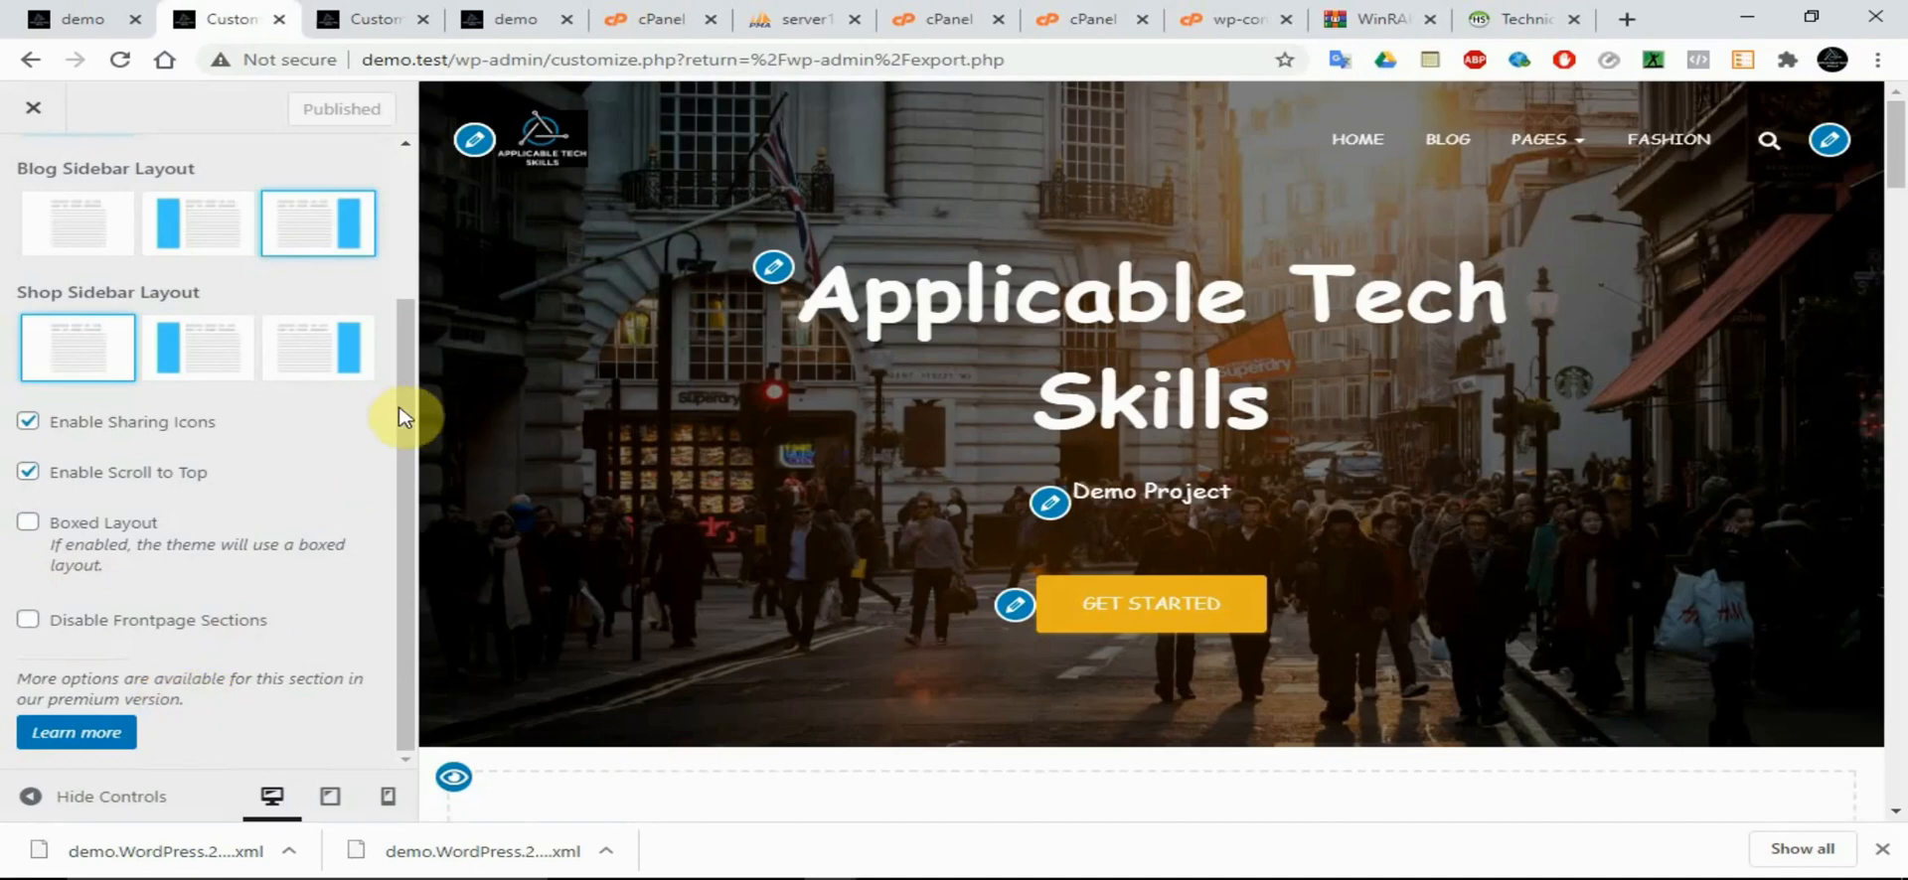
drag(398, 413, 338, 147)
click(392, 35)
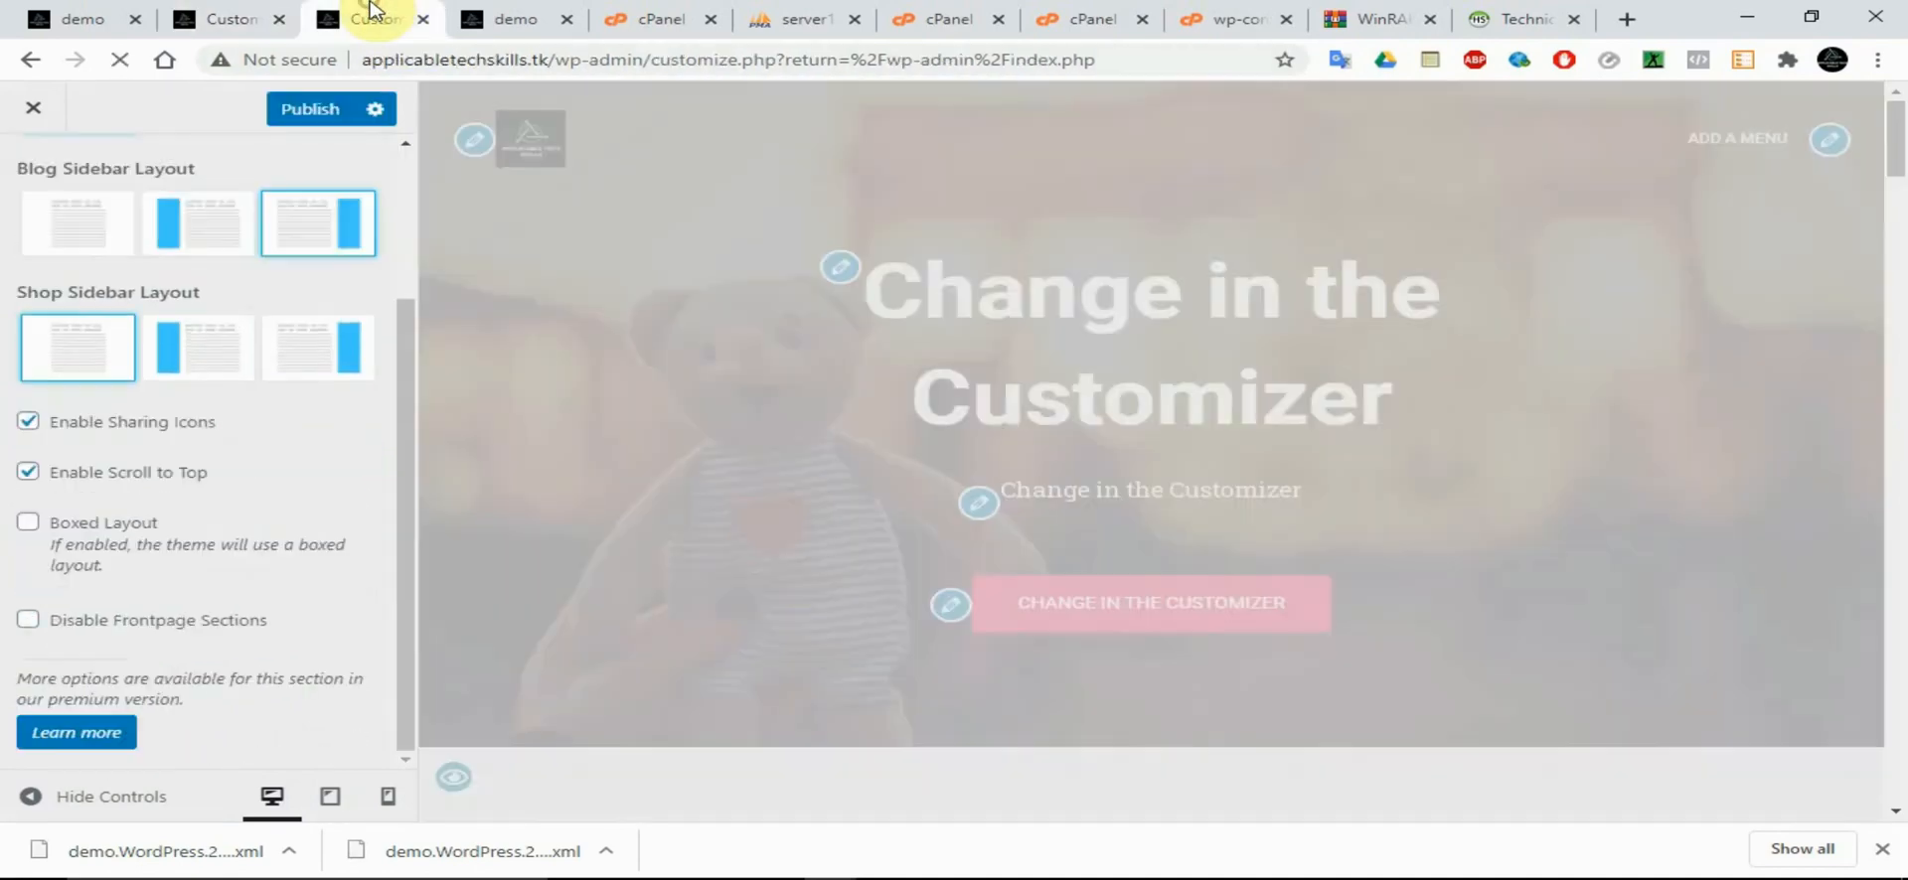
click(306, 117)
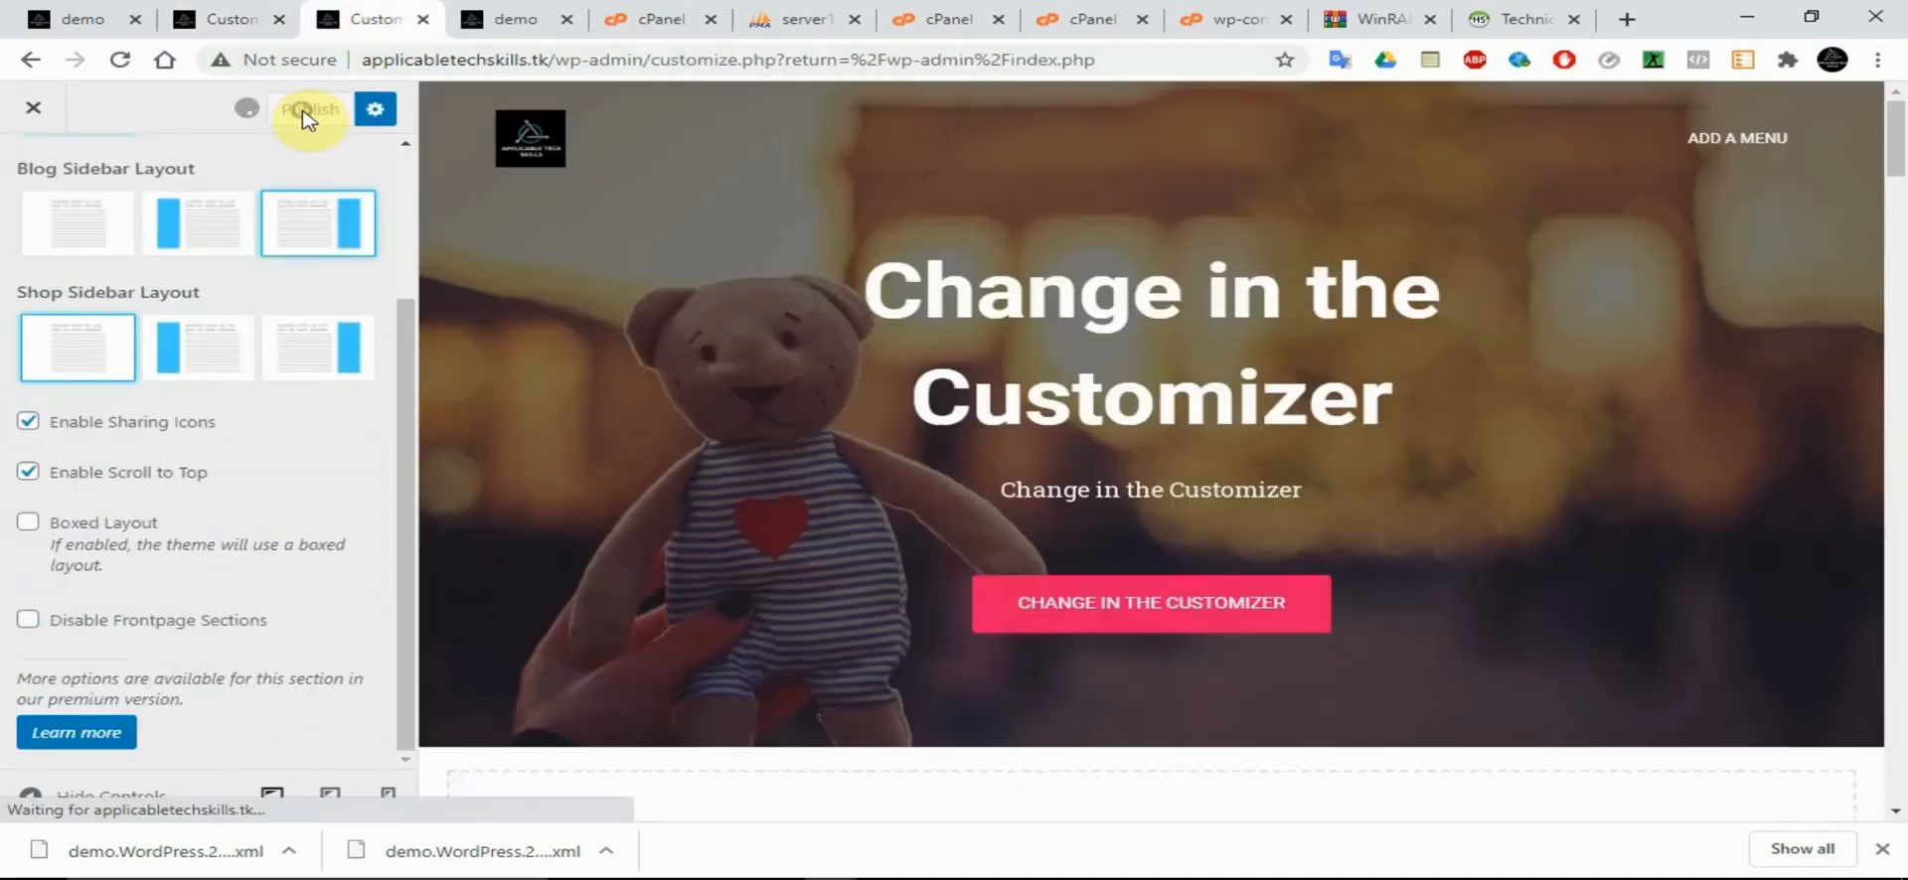
scroll(397, 206, up, 2)
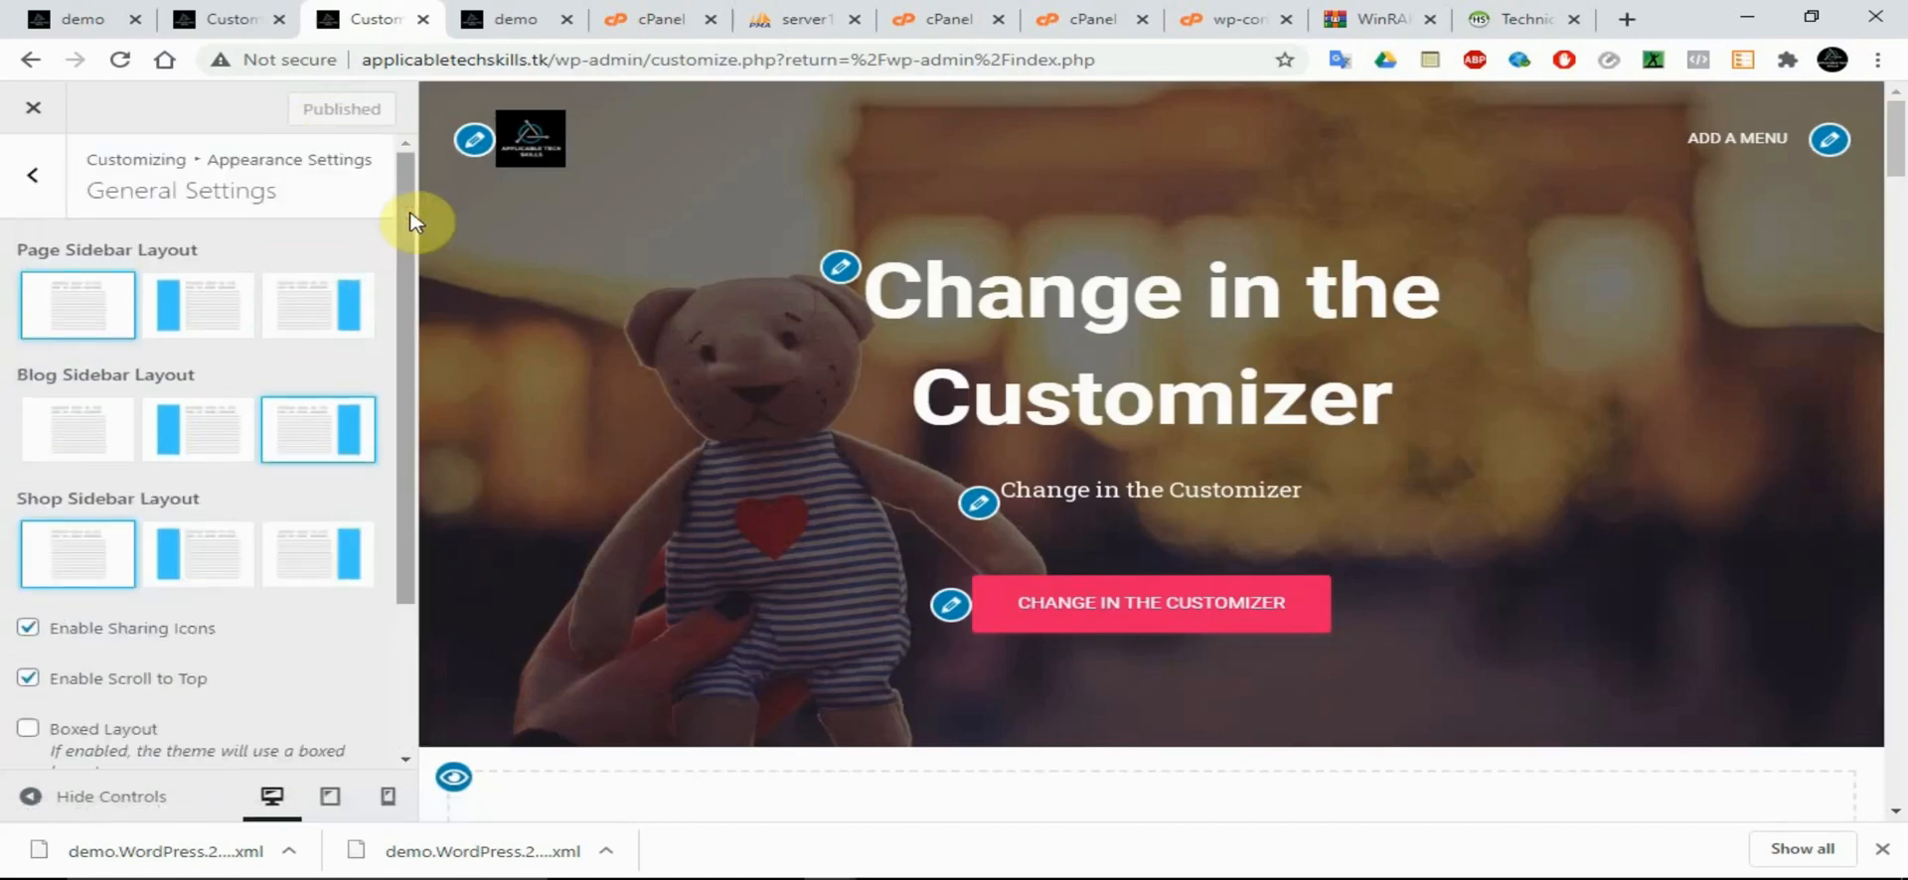
Step: Browse the live site's appearance sections, checking the Typography settings
click(25, 199)
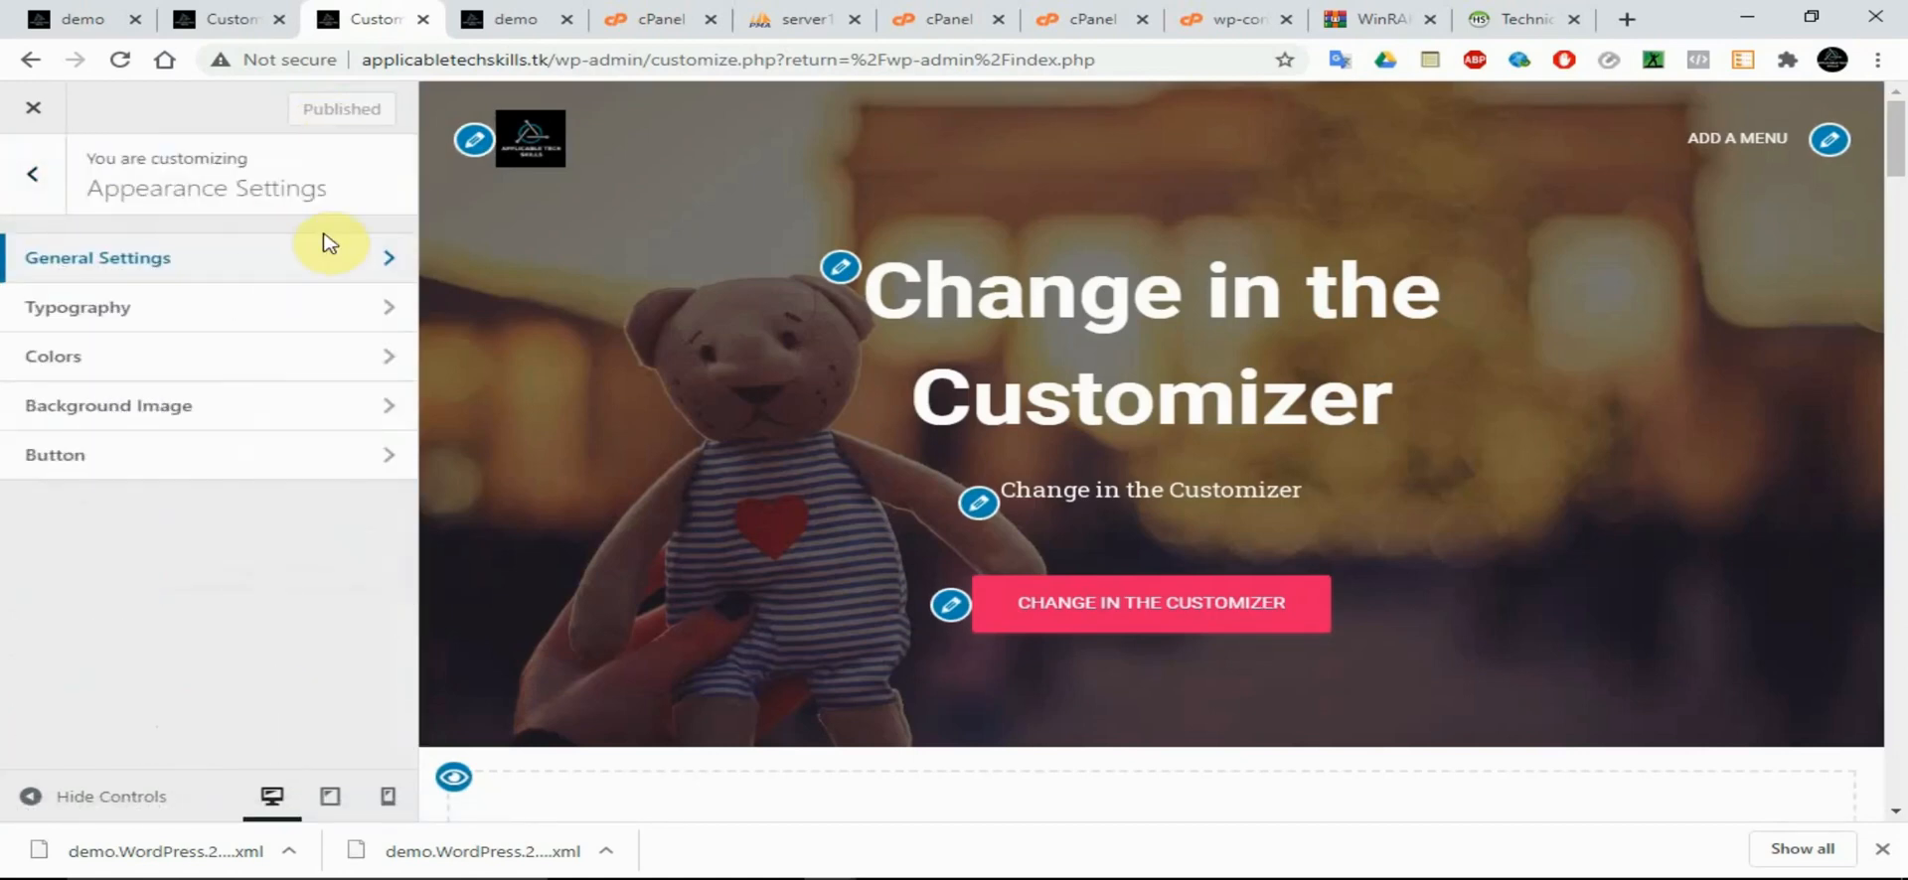
click(199, 308)
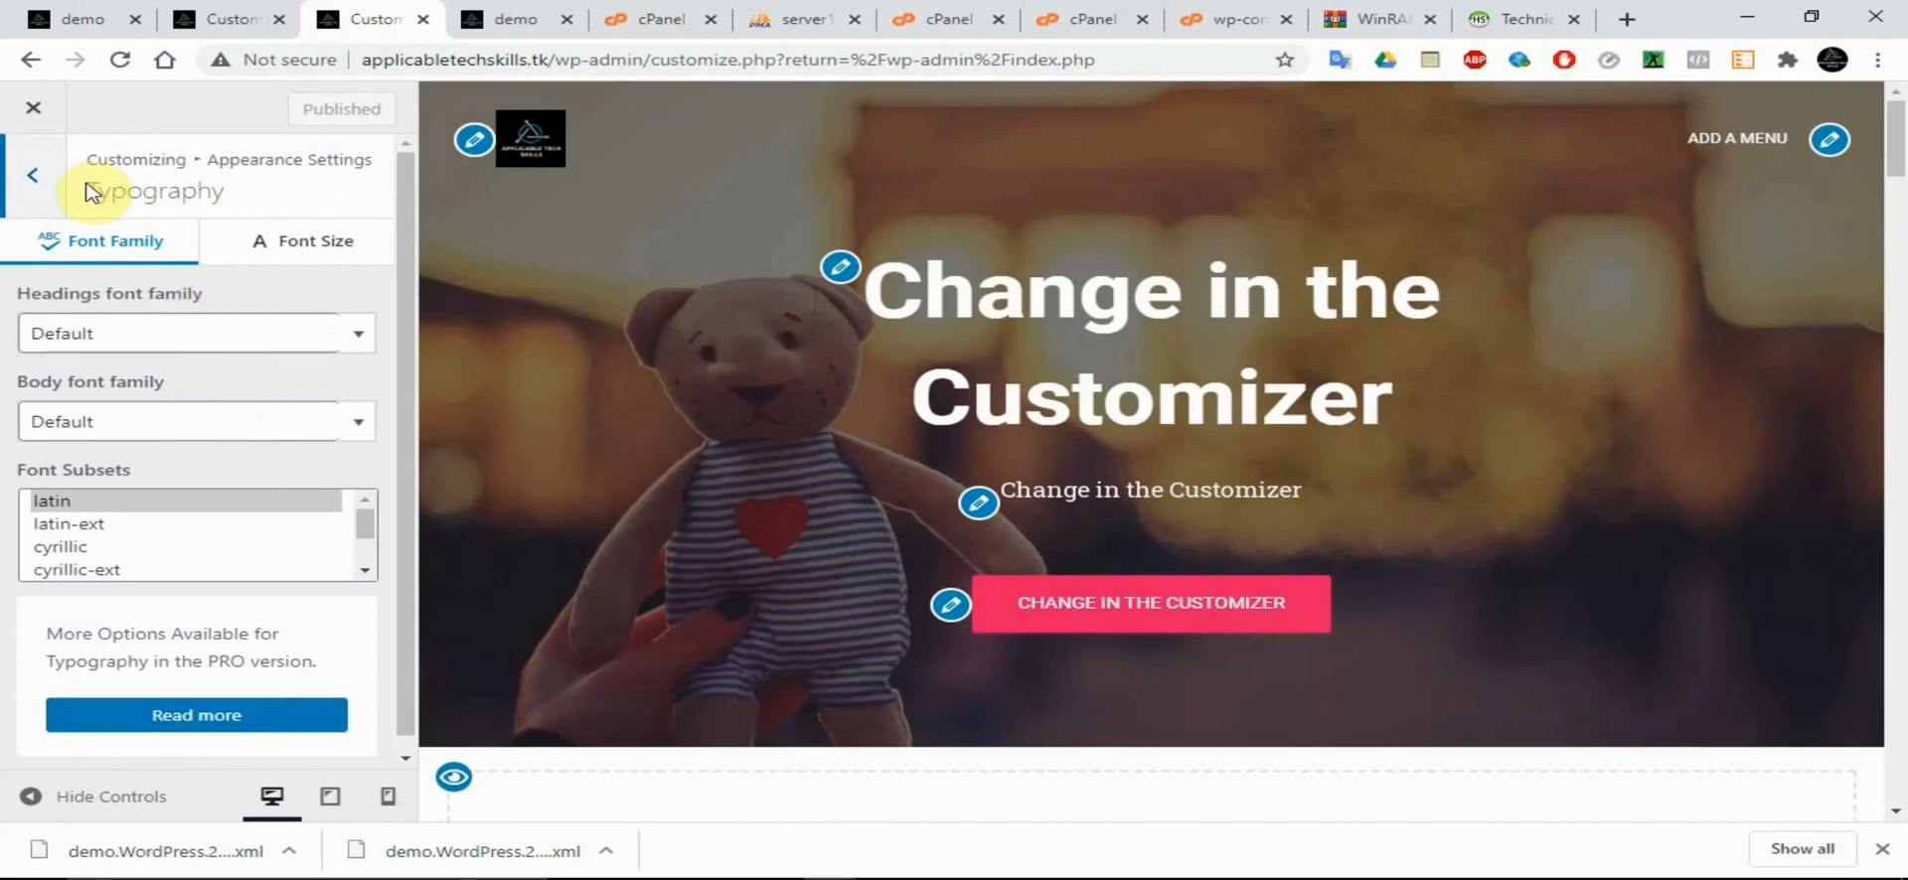
click(48, 167)
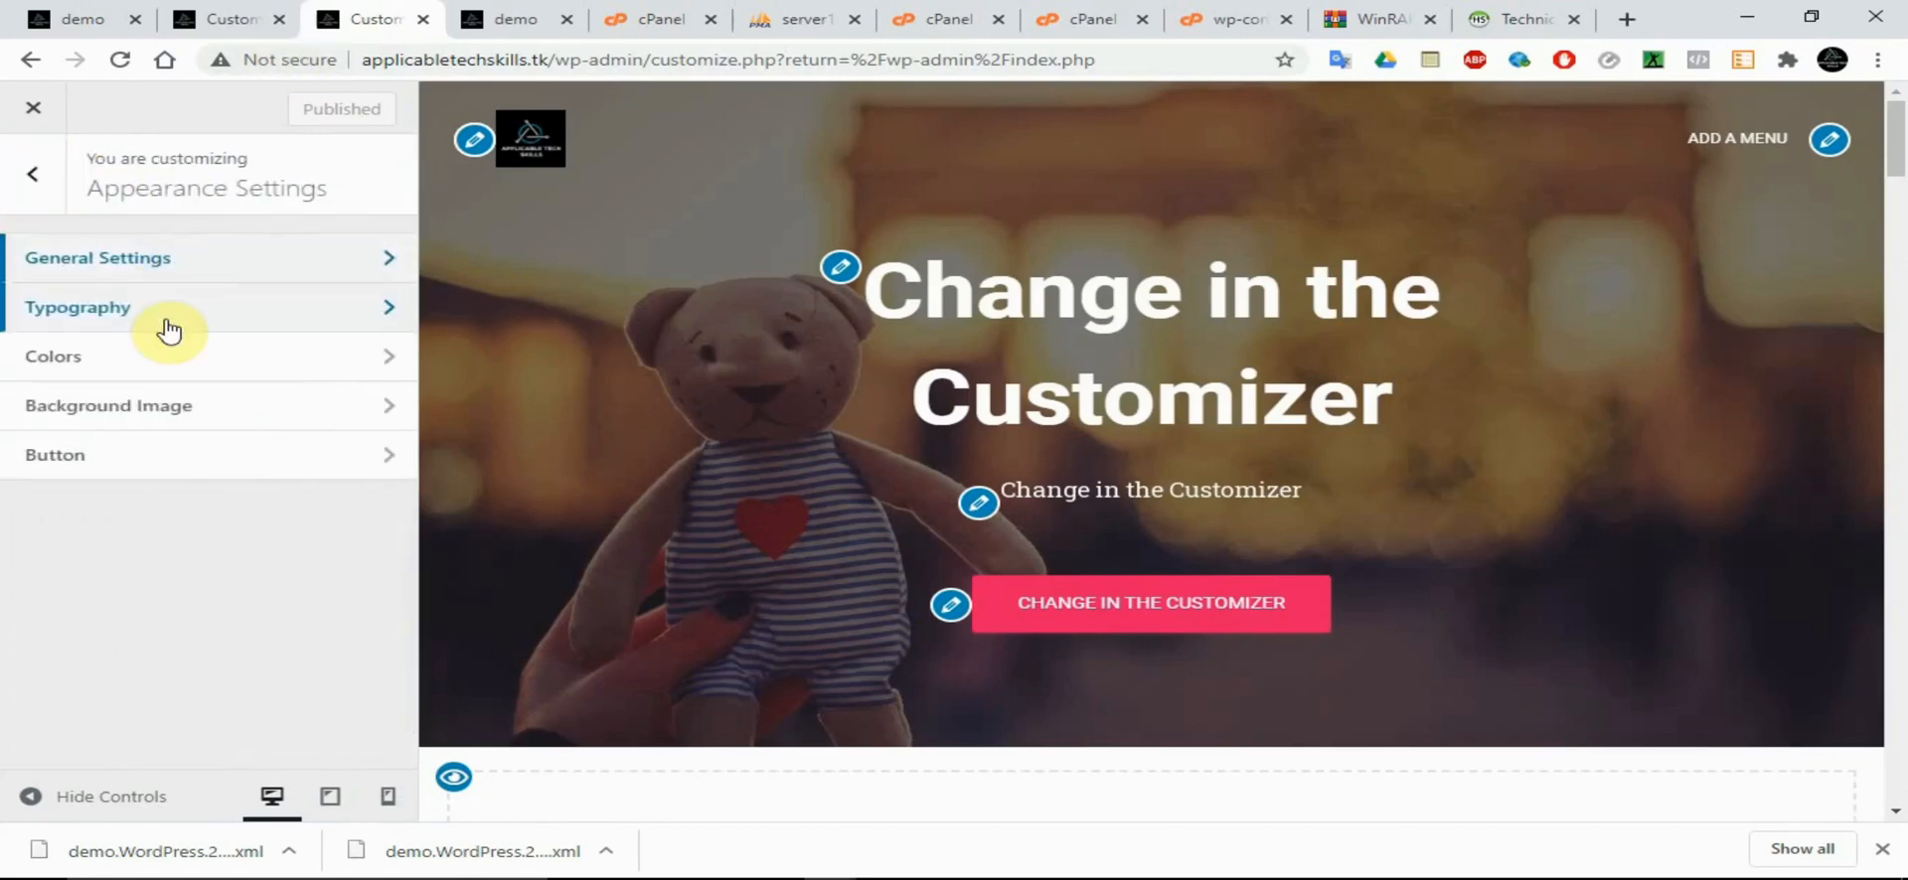
click(159, 359)
Step: Open the demo site's Colors section to reveal its background colour, #dd9933
click(239, 19)
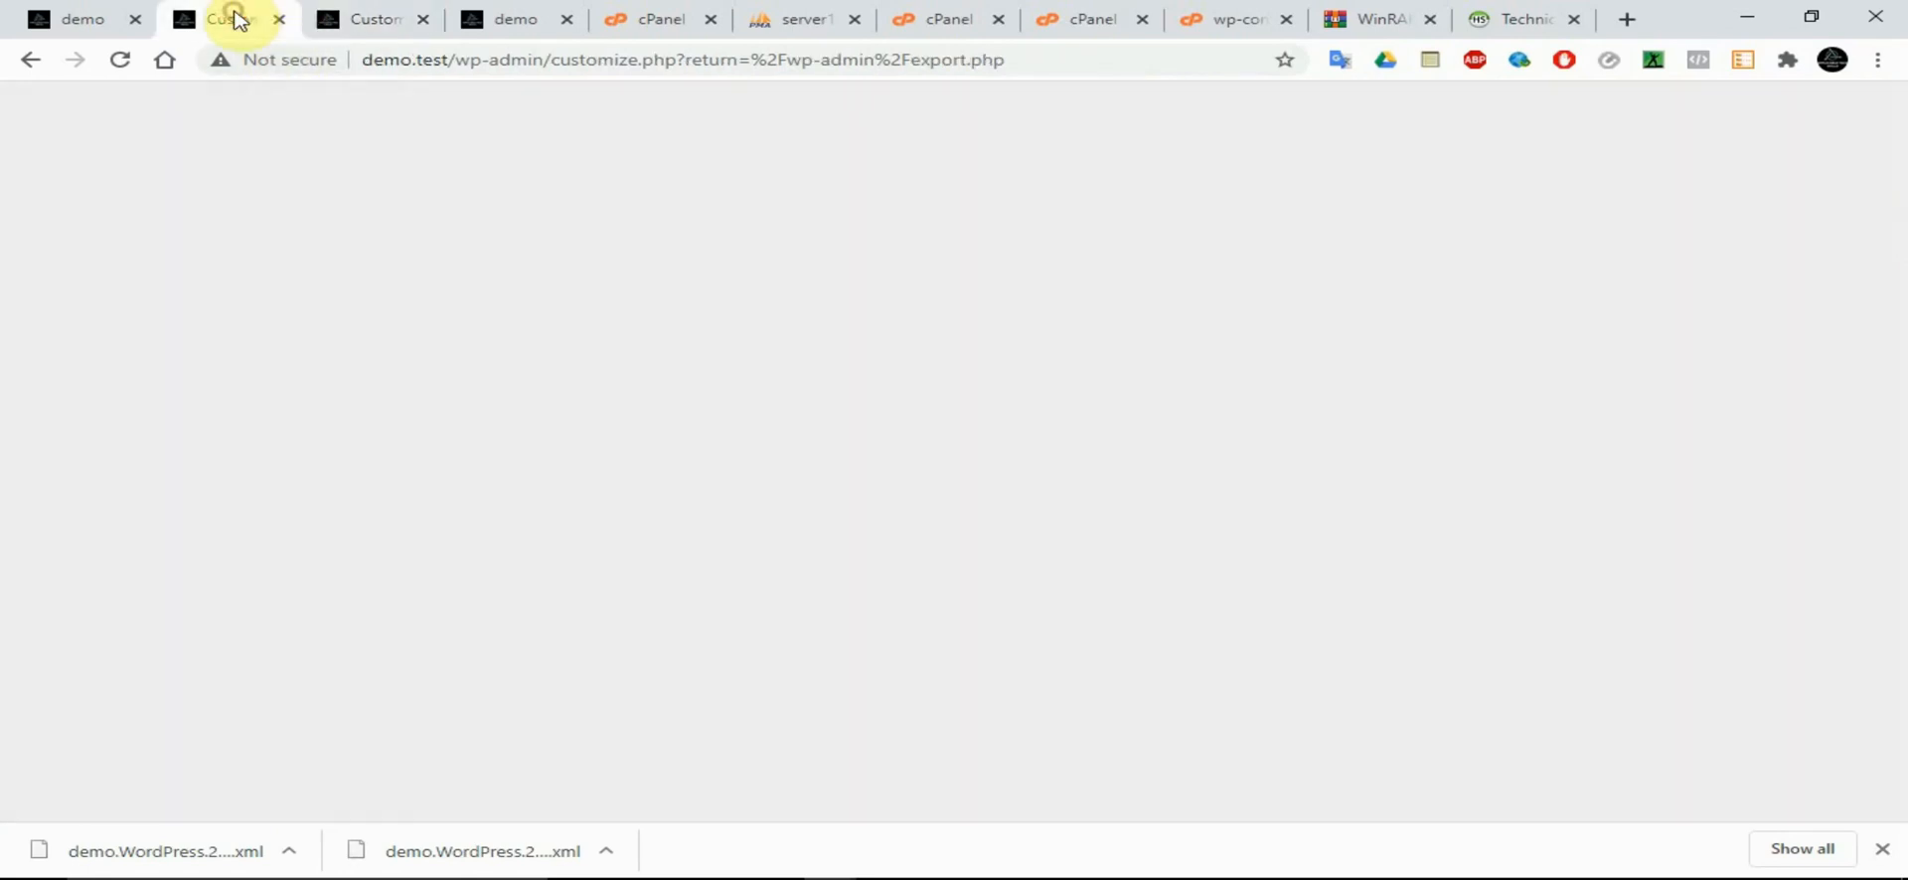
click(50, 193)
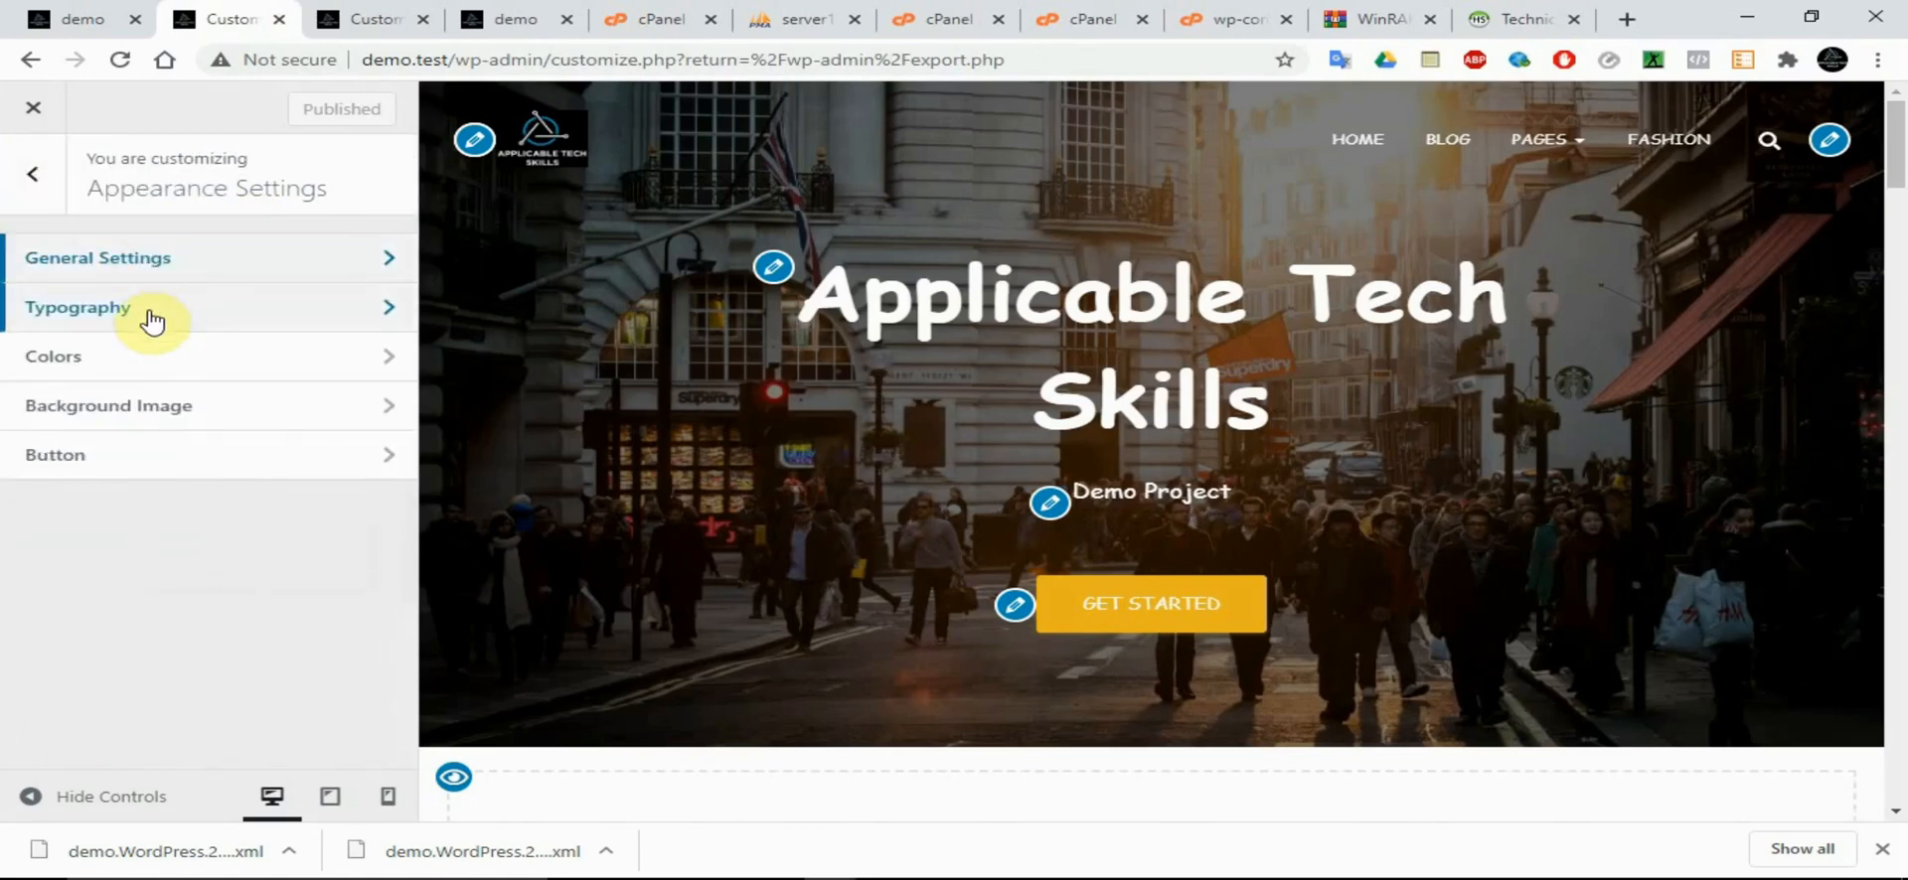
click(102, 357)
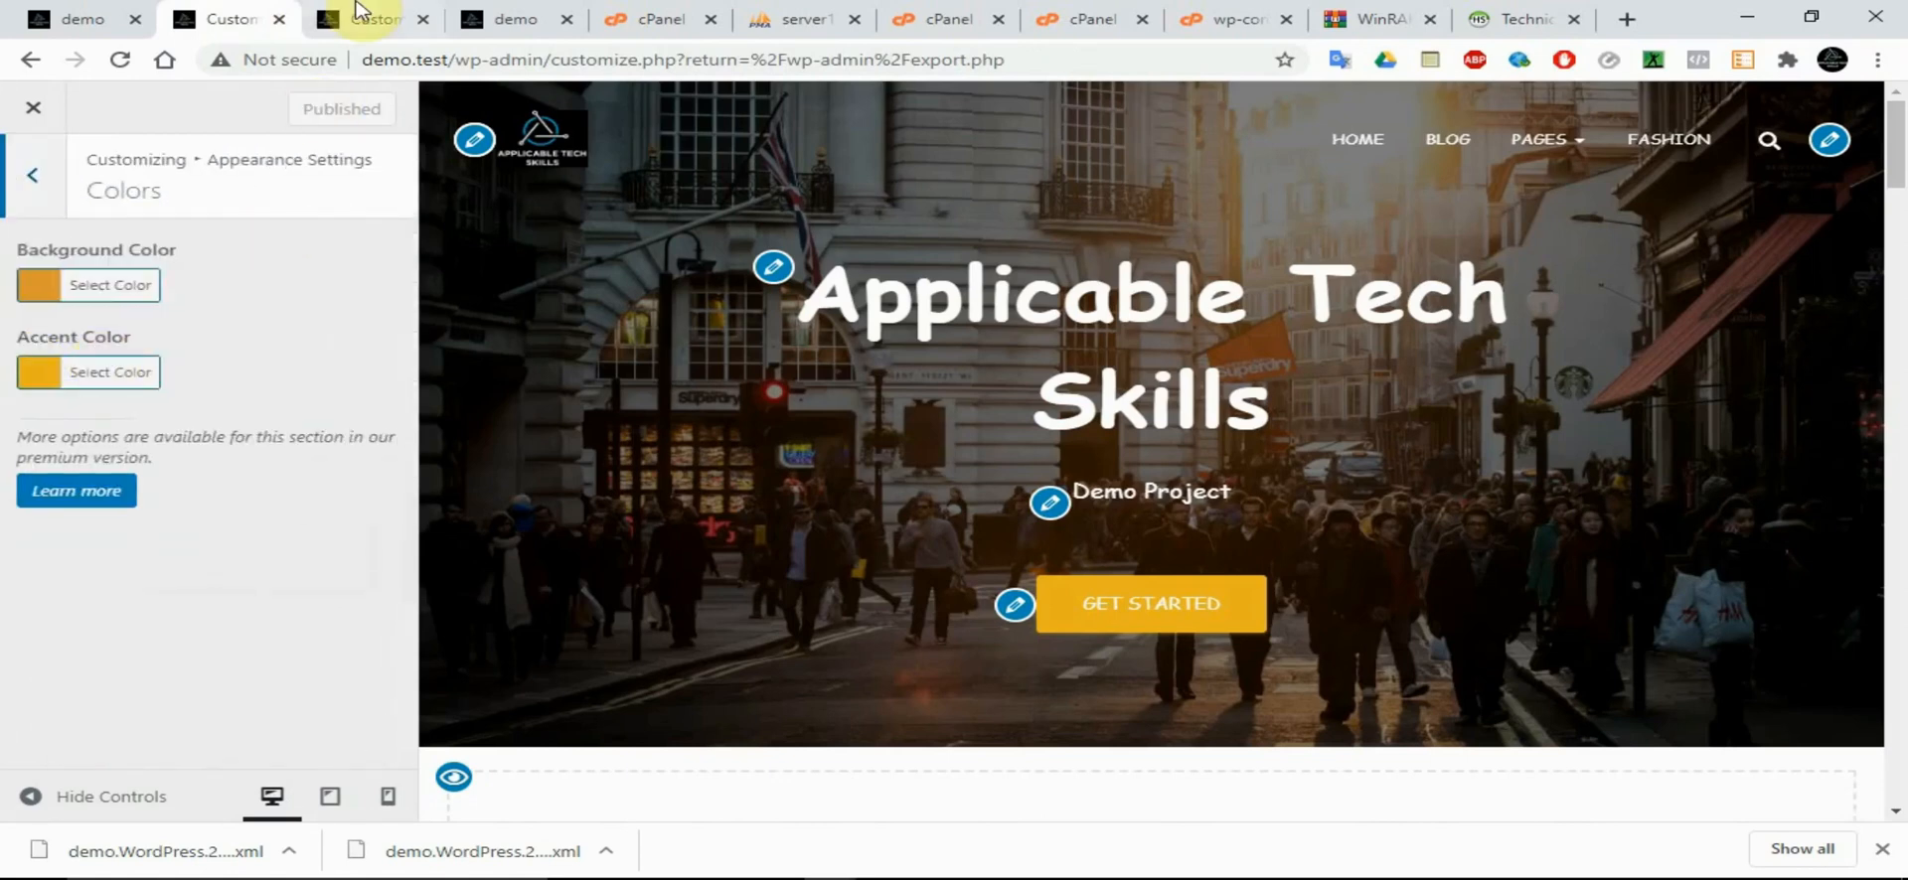
click(86, 284)
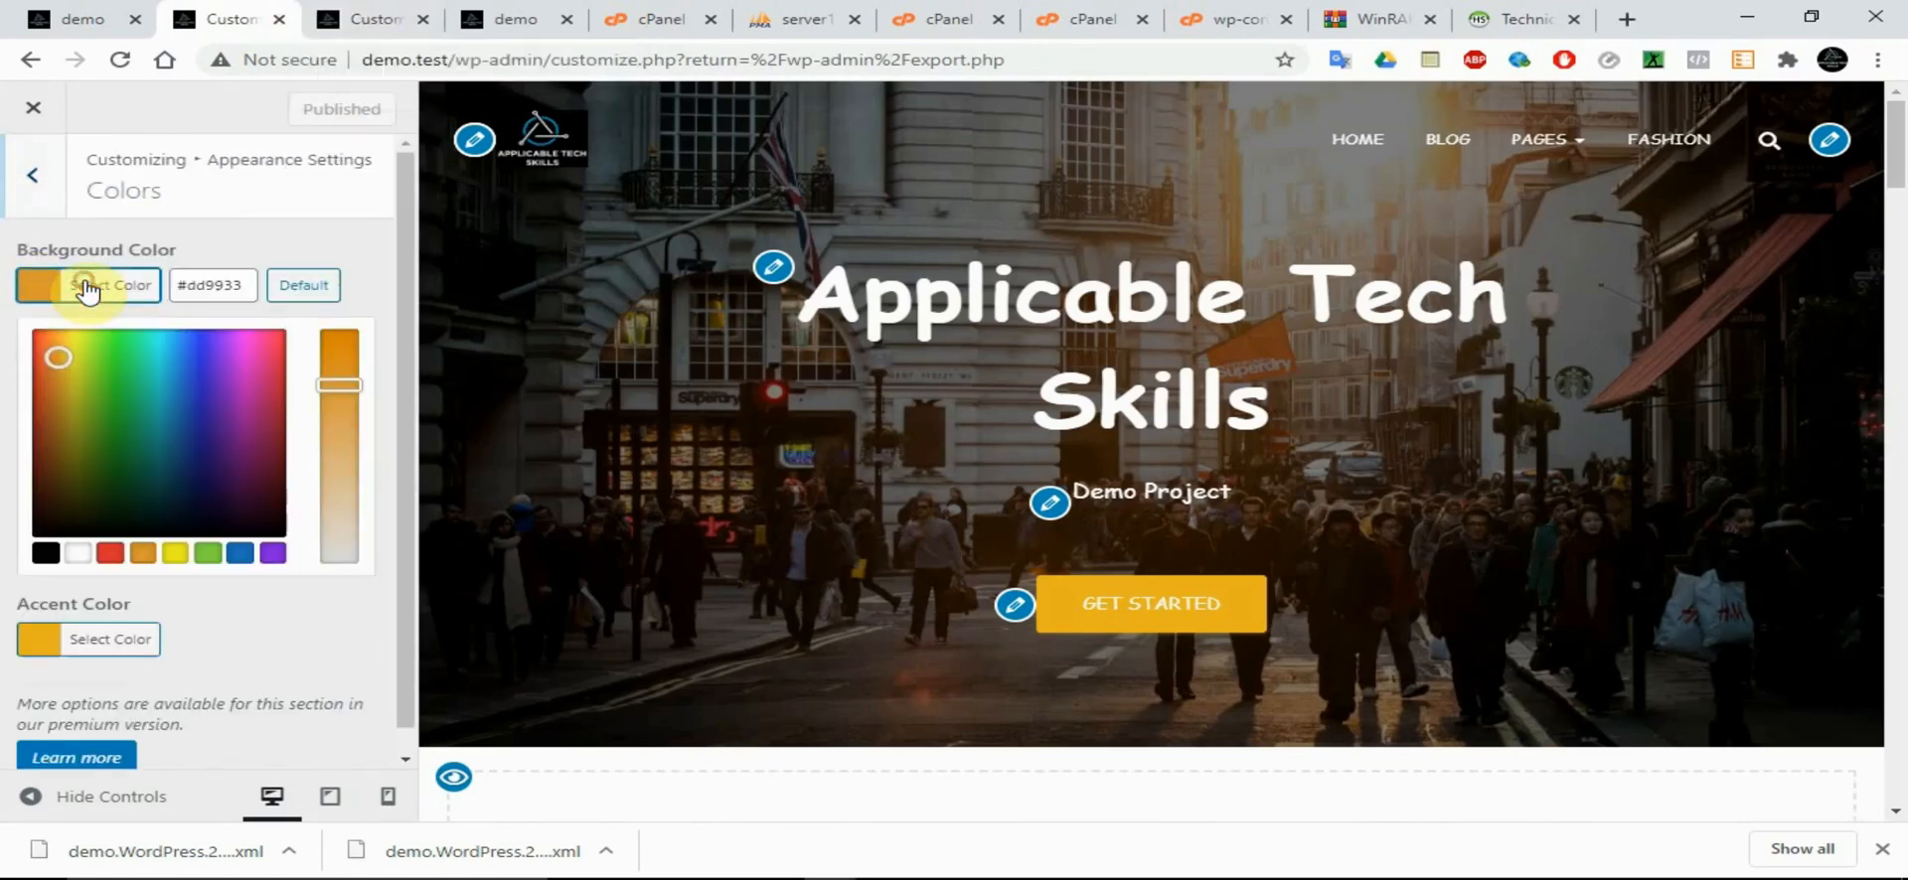
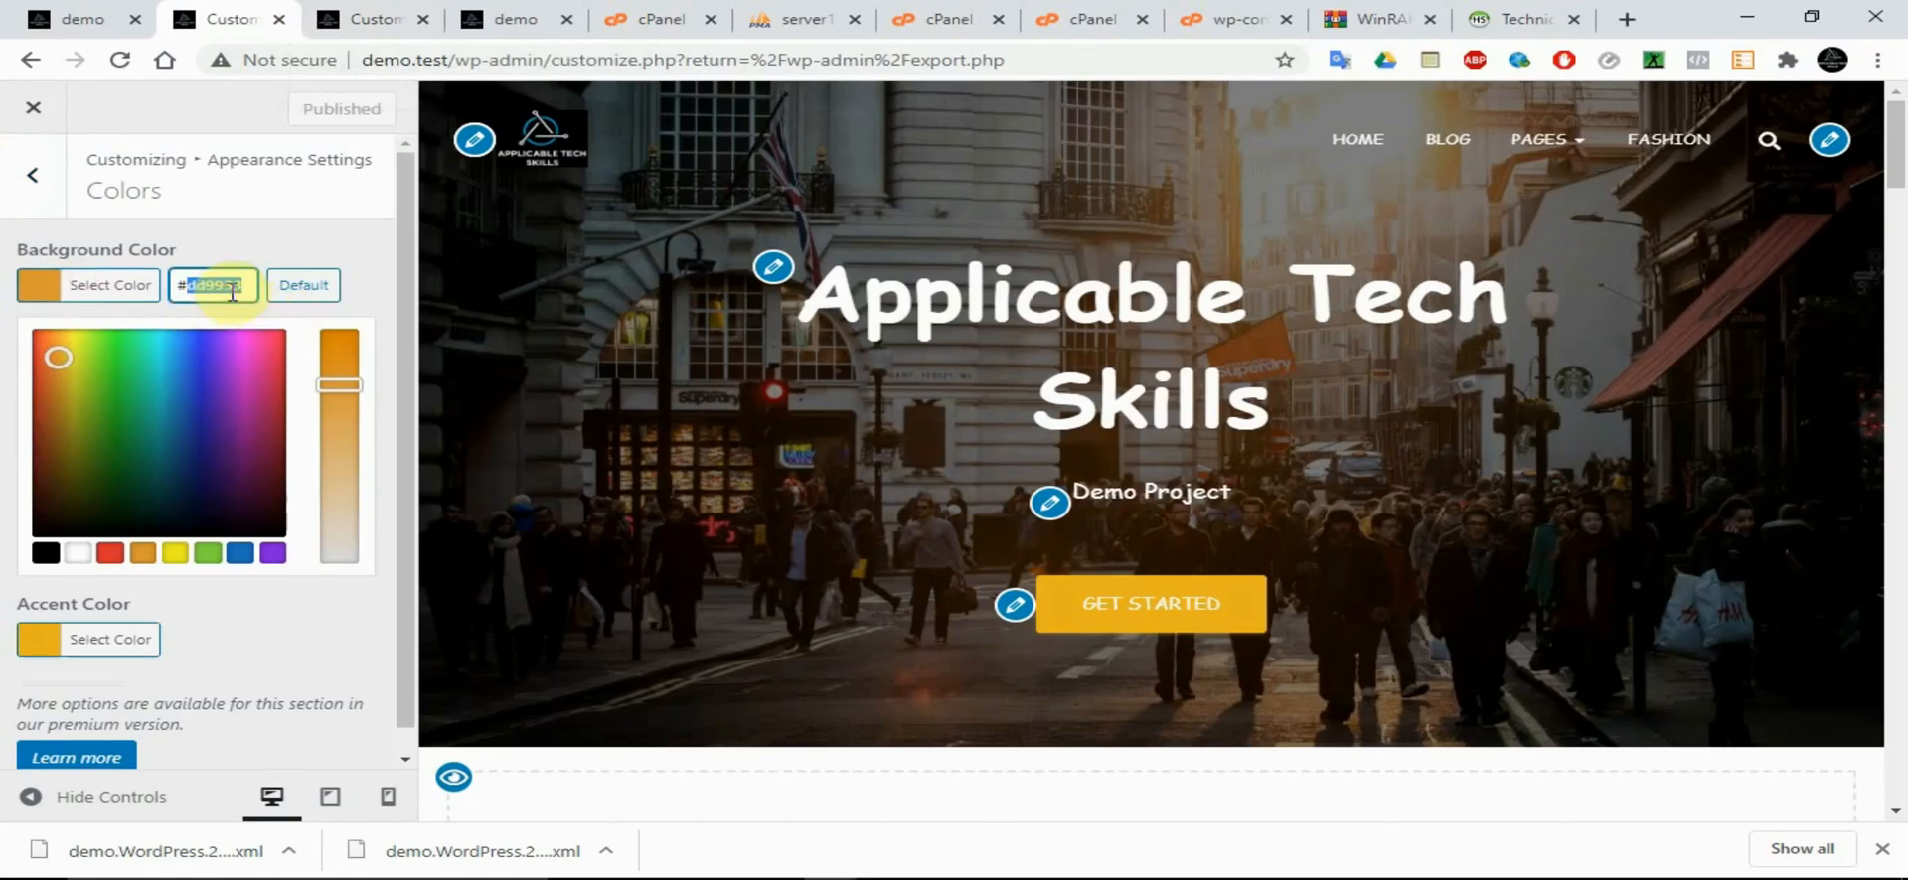
Step: Set the live site's background colour to #dd9933
click(382, 12)
click(117, 301)
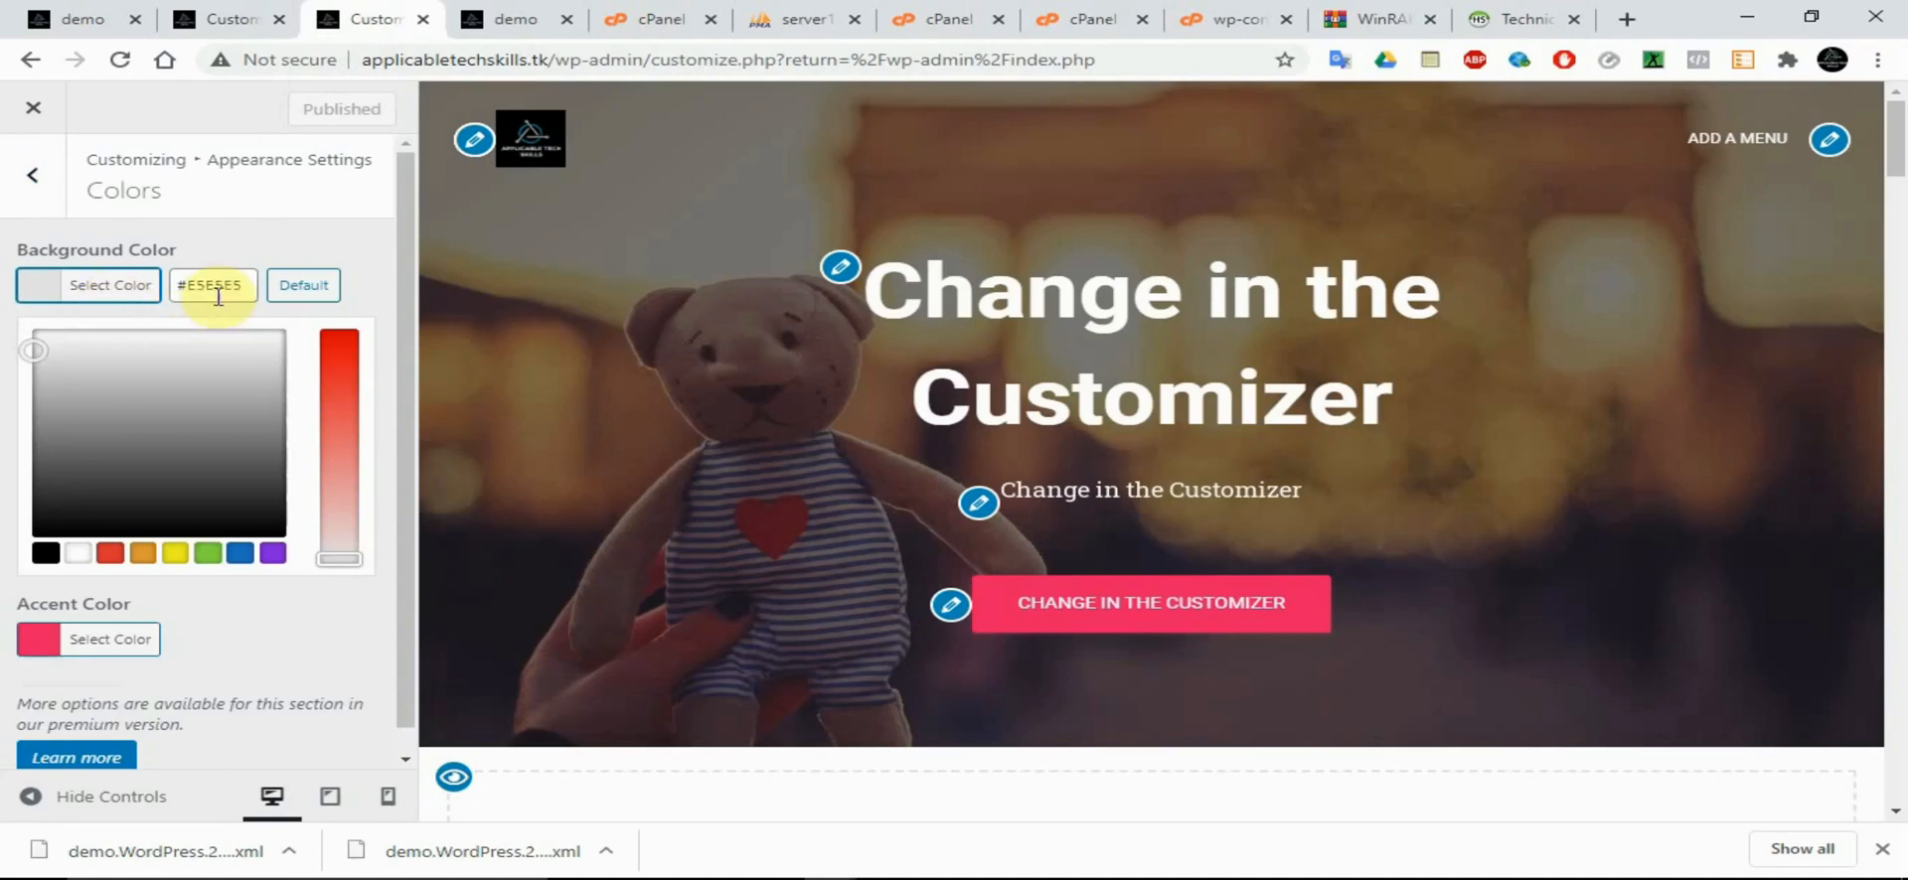
text(#dd9933)
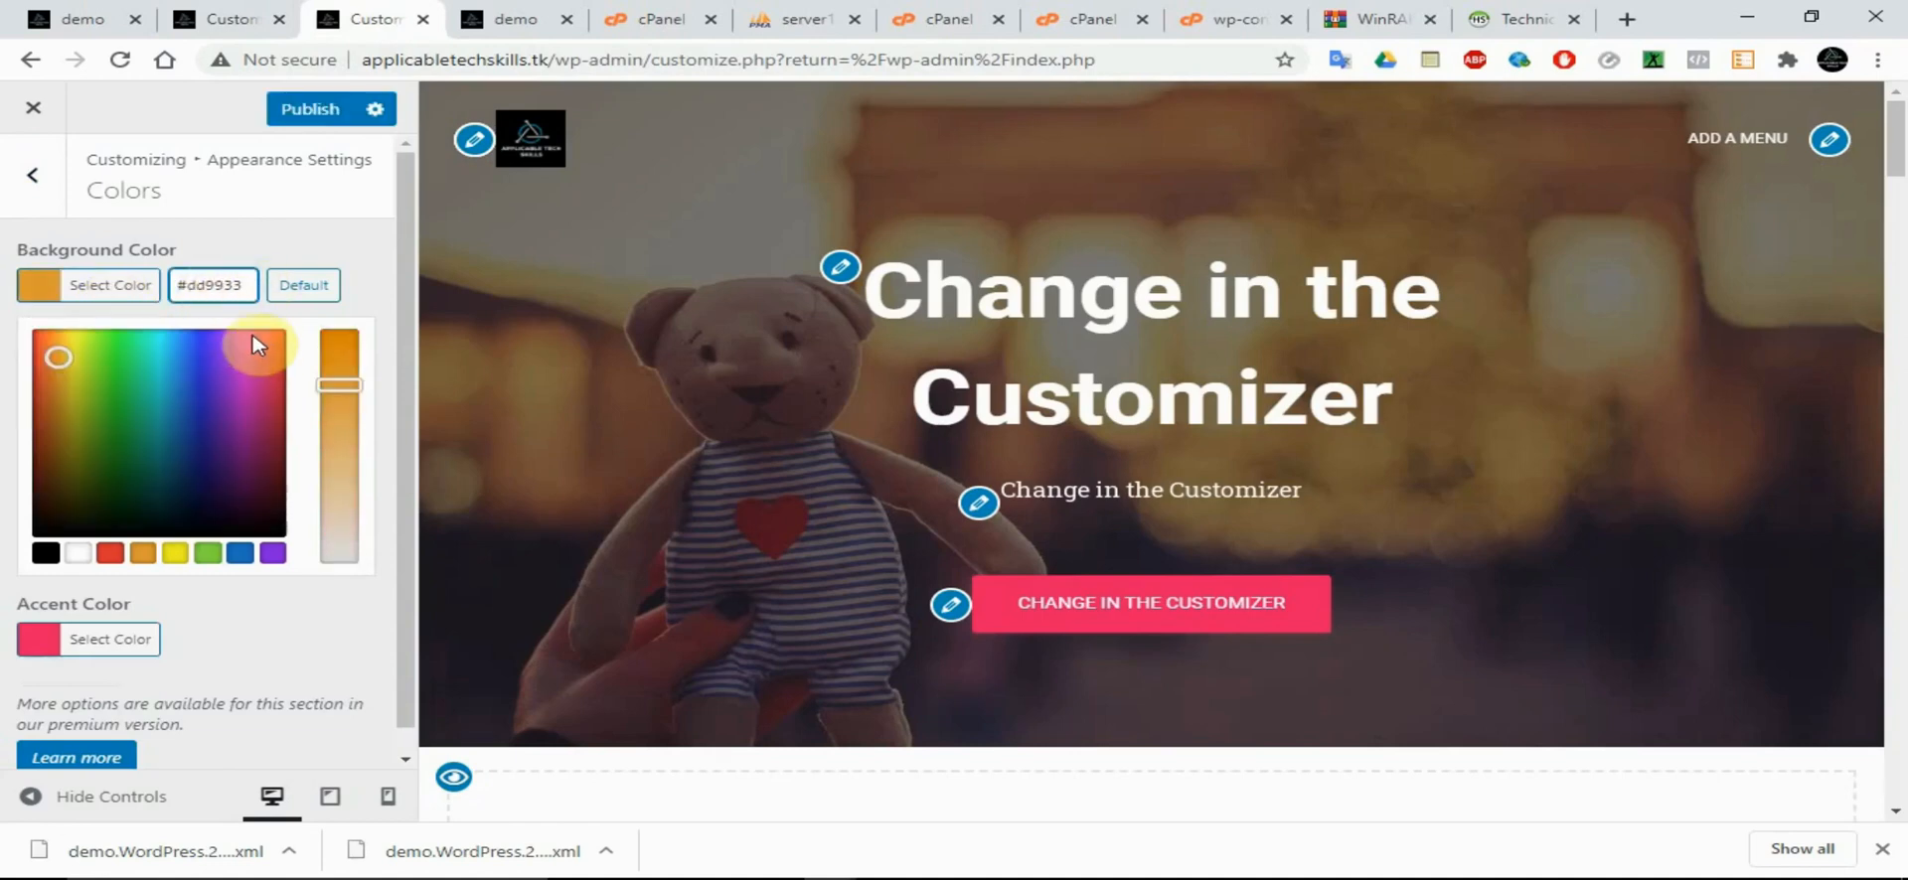
click(273, 247)
Step: Set the accent colour to #dd9933 as well and publish, returning to the demo tab
click(96, 379)
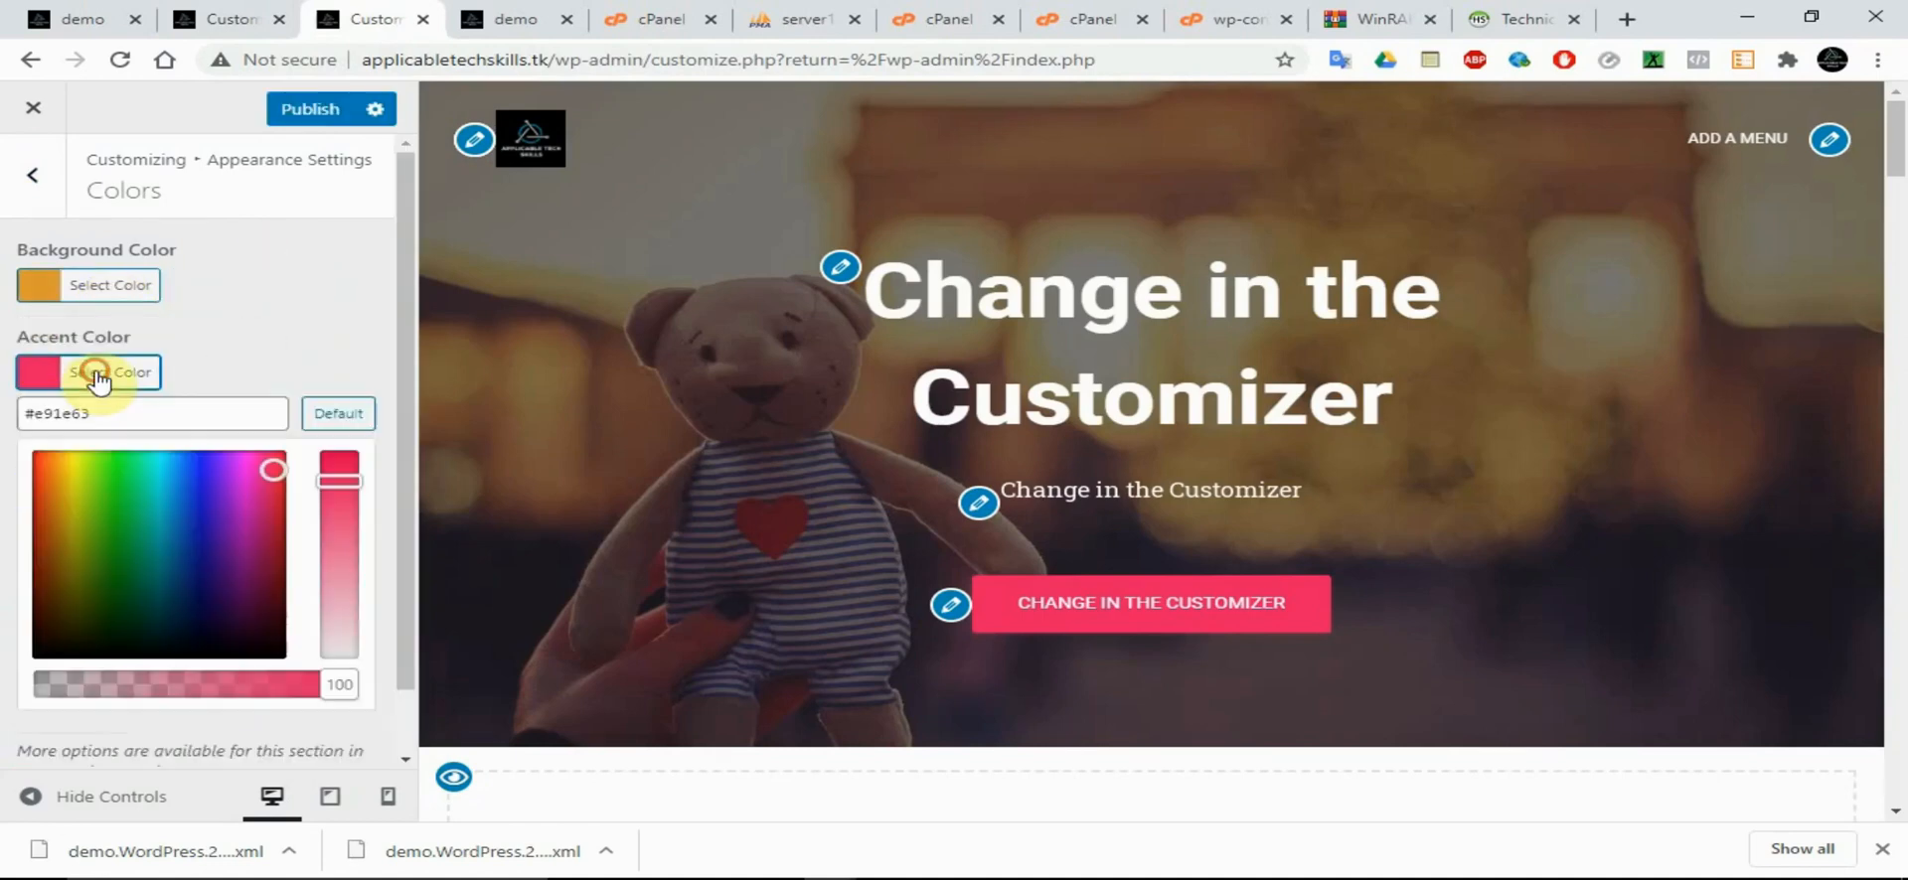
double_click(189, 416)
key(ctrl+v)
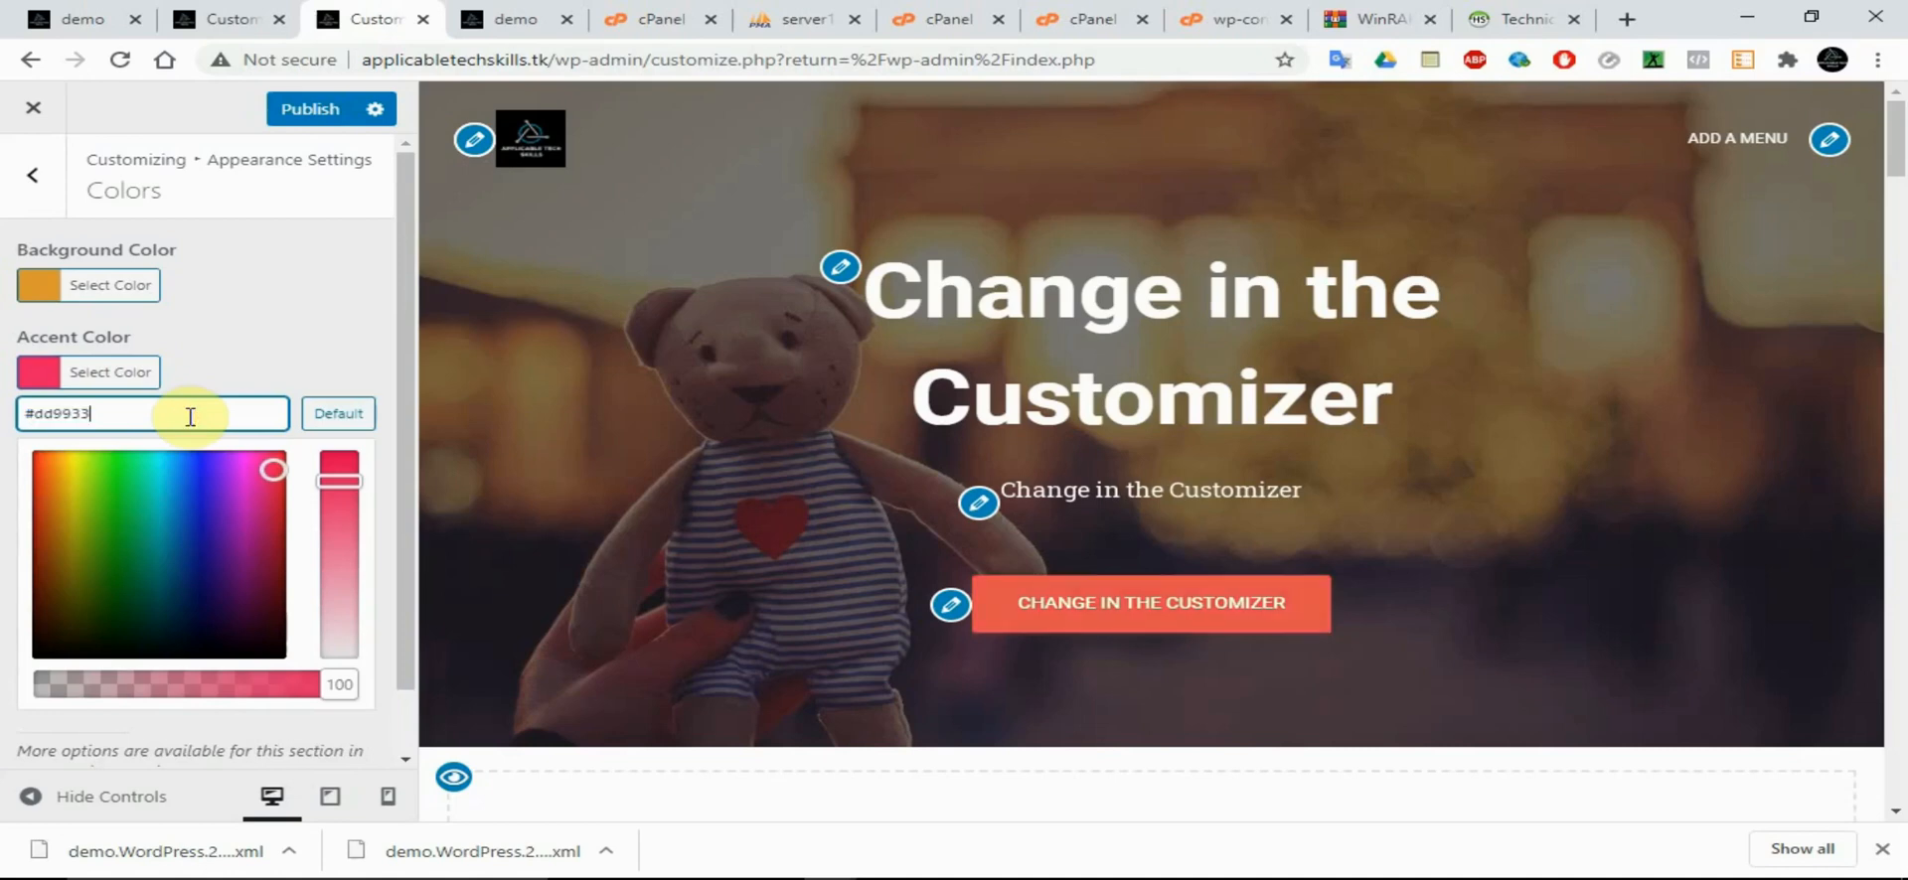
click(289, 326)
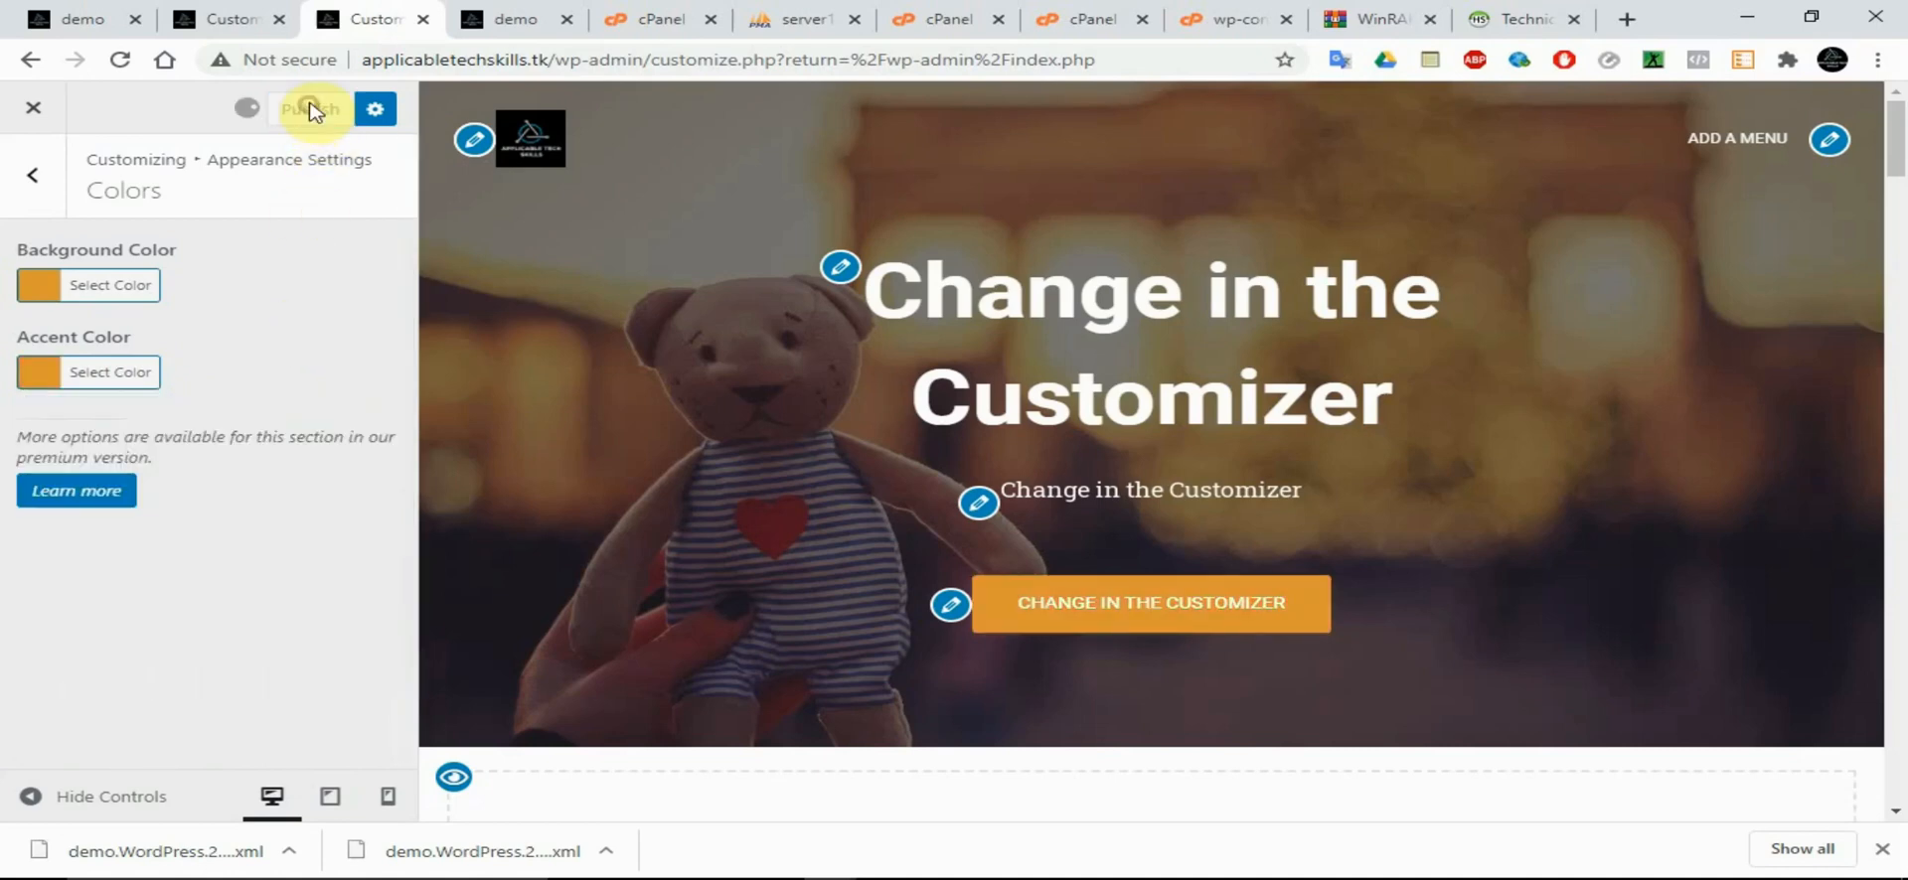
click(189, 16)
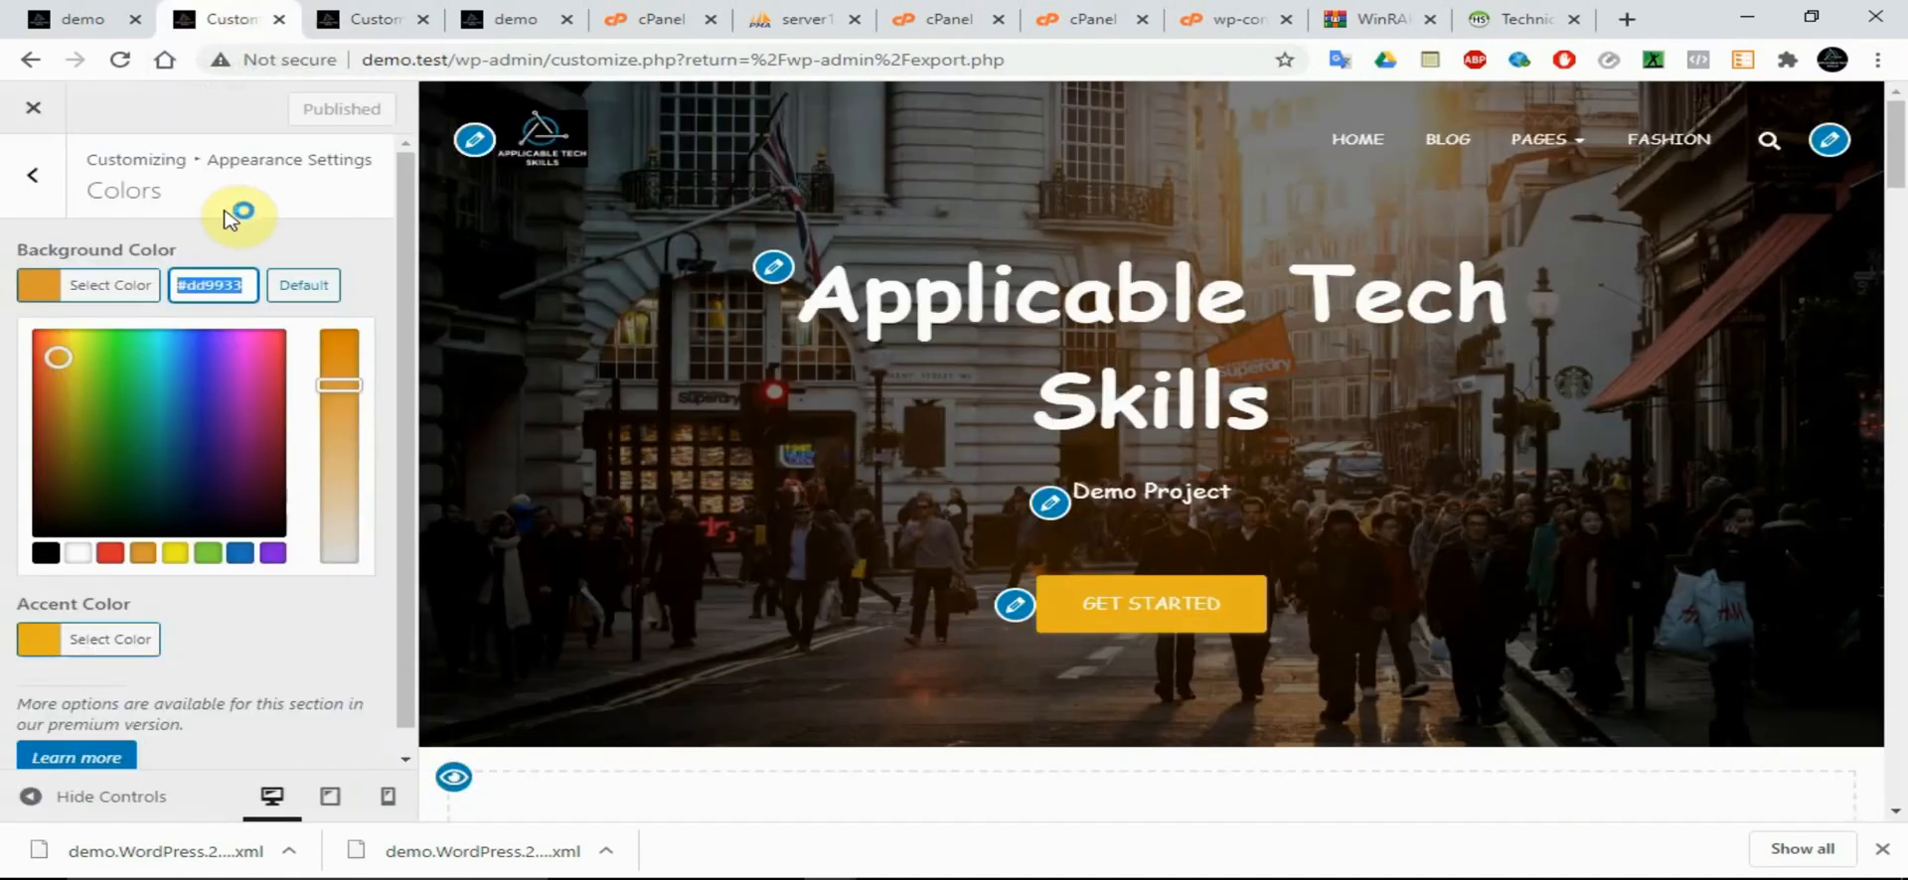
Step: Compare the Background Image settings on the demo and live sites
click(38, 177)
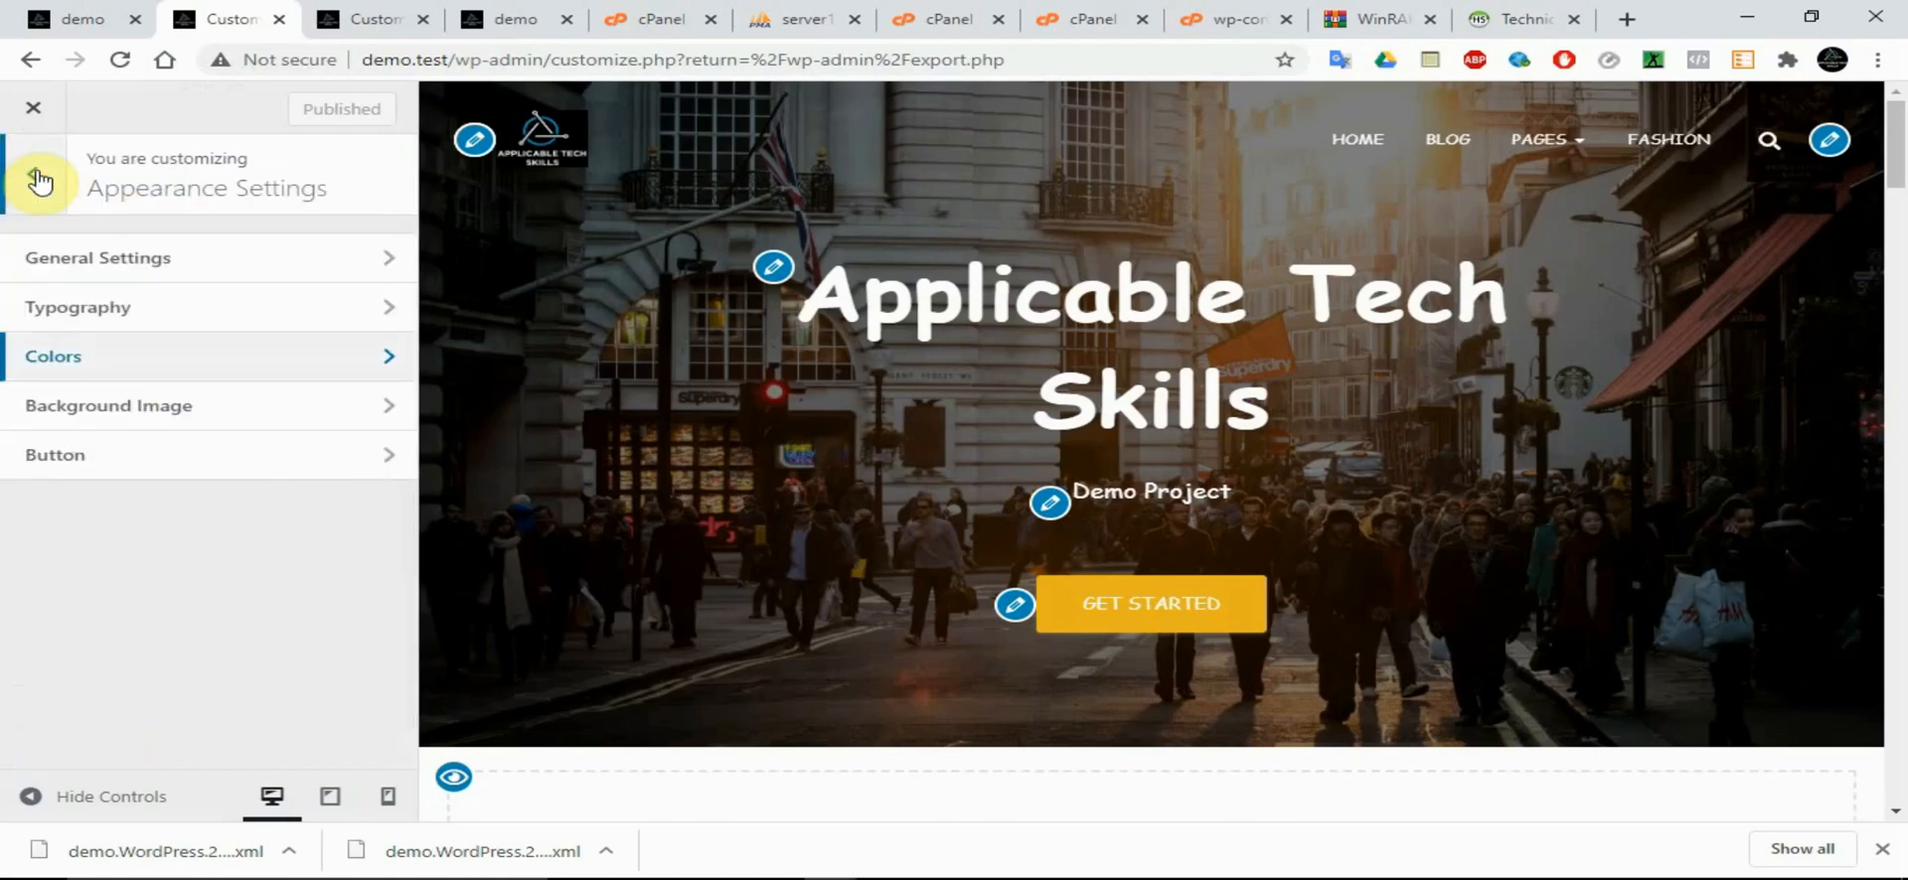
click(151, 404)
click(358, 19)
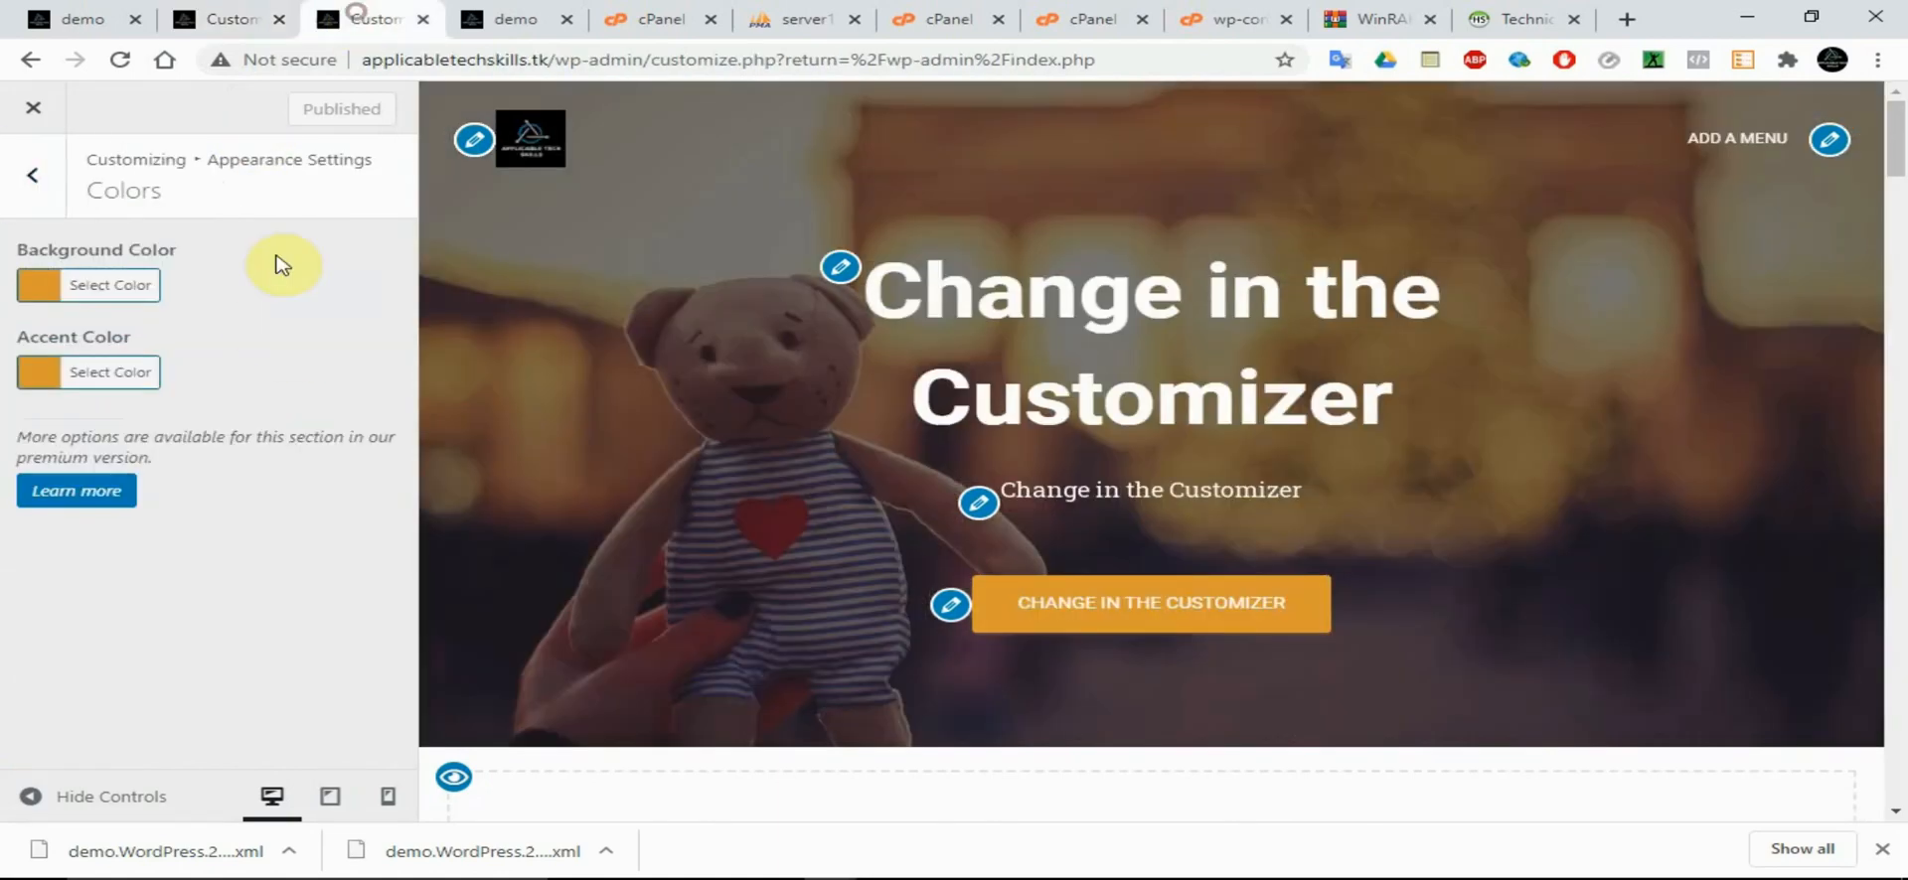
click(40, 176)
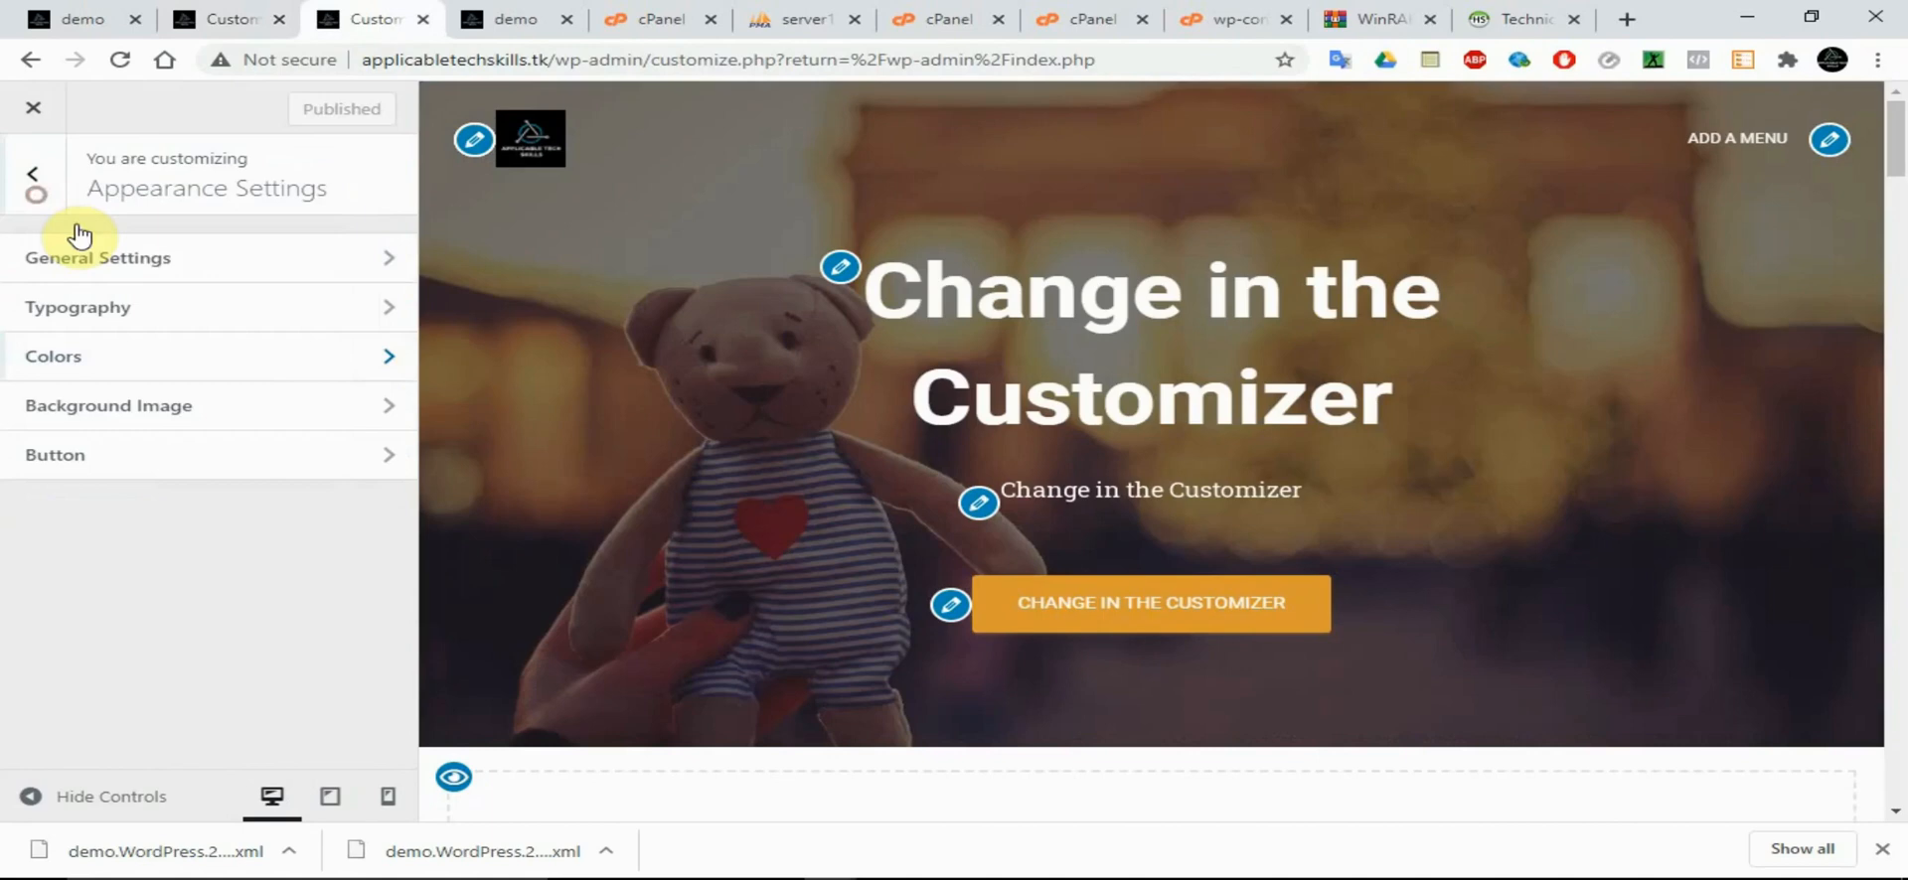
click(159, 410)
Step: Compare the Button settings on the demo and live sites
click(243, 17)
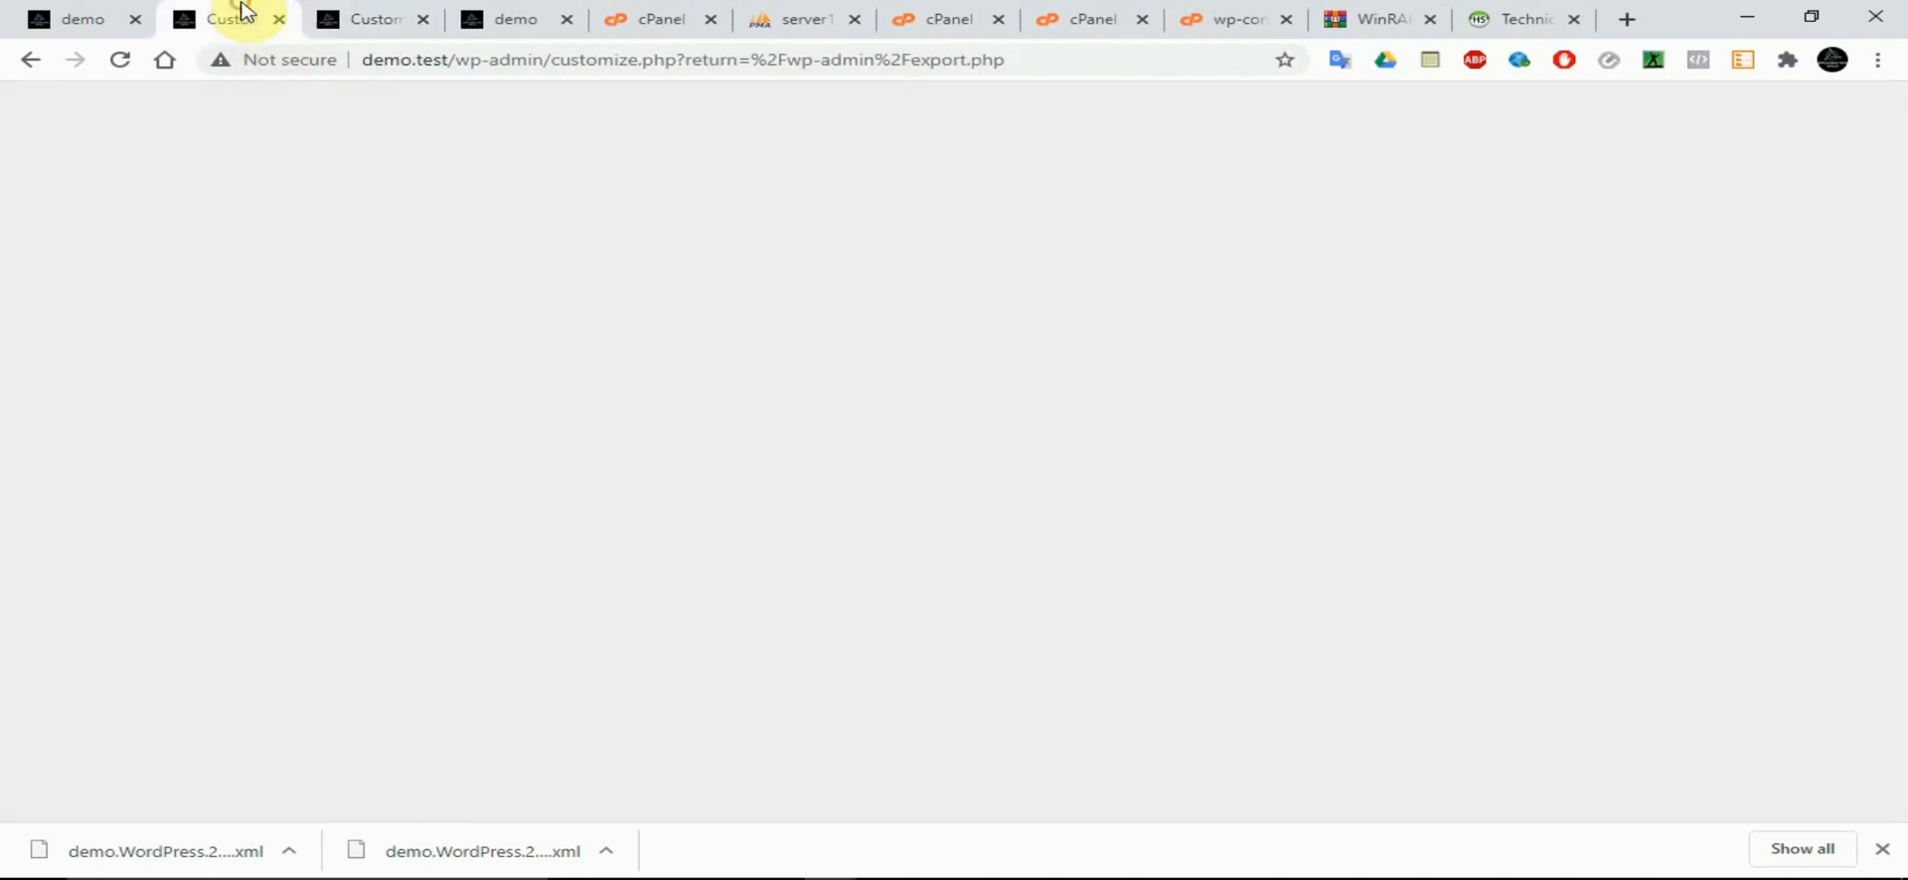
click(30, 207)
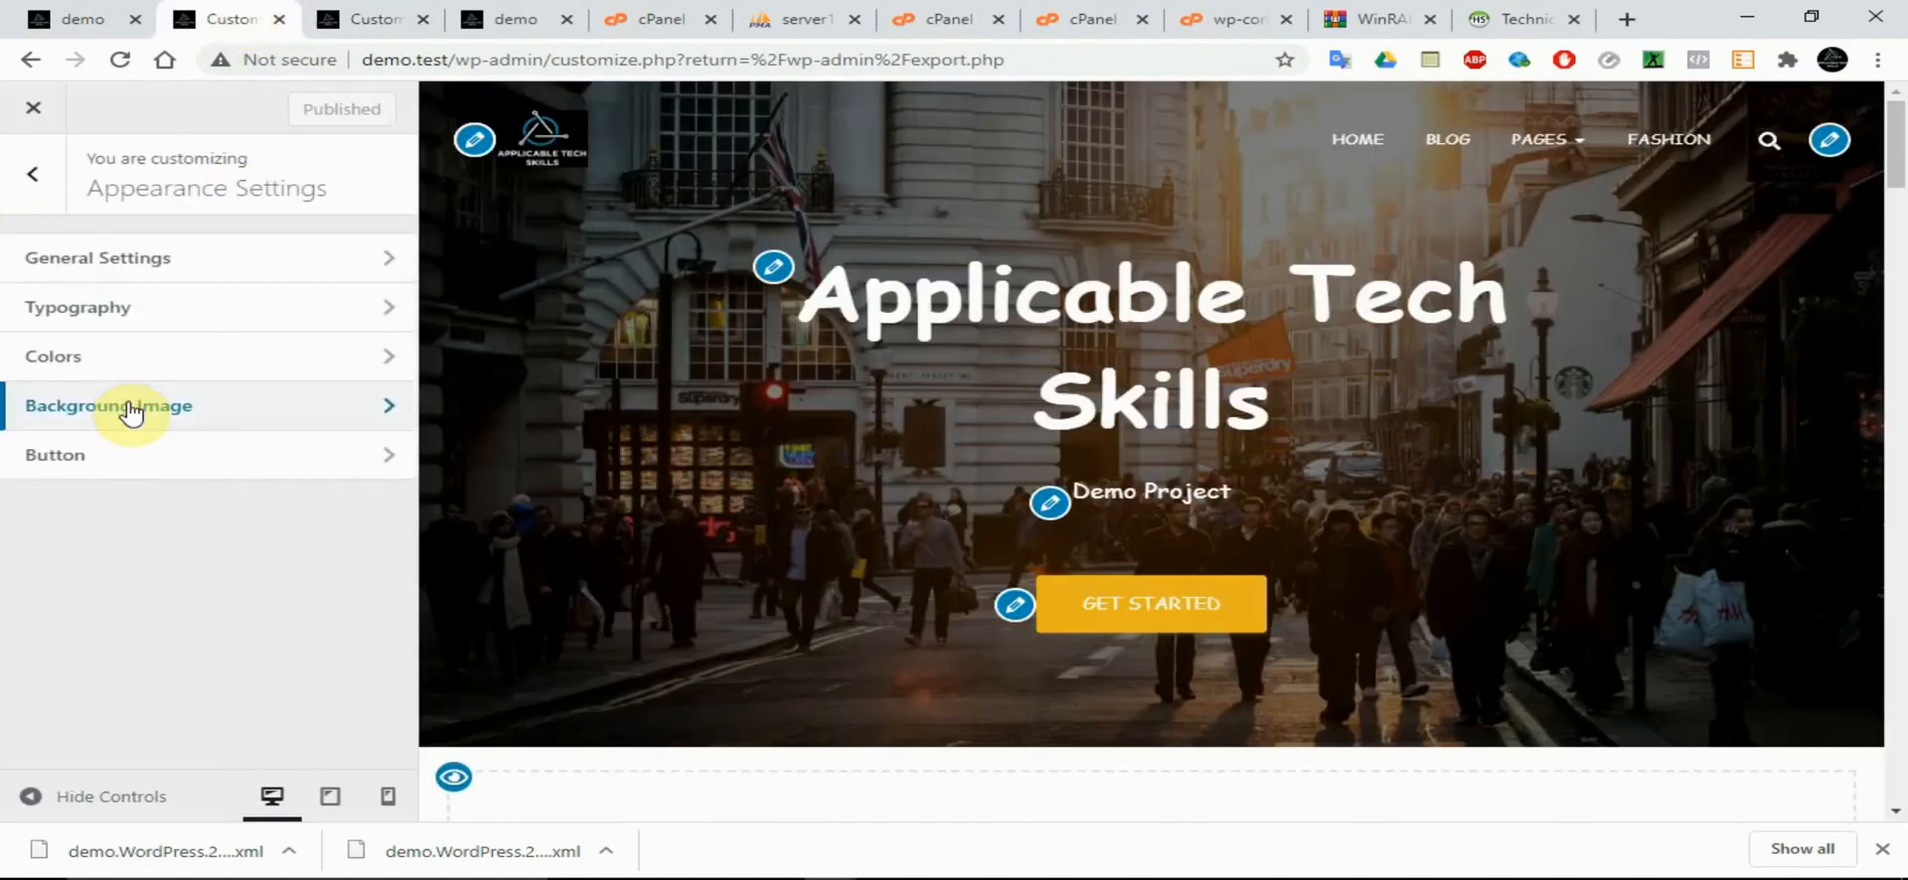
click(60, 455)
click(328, 17)
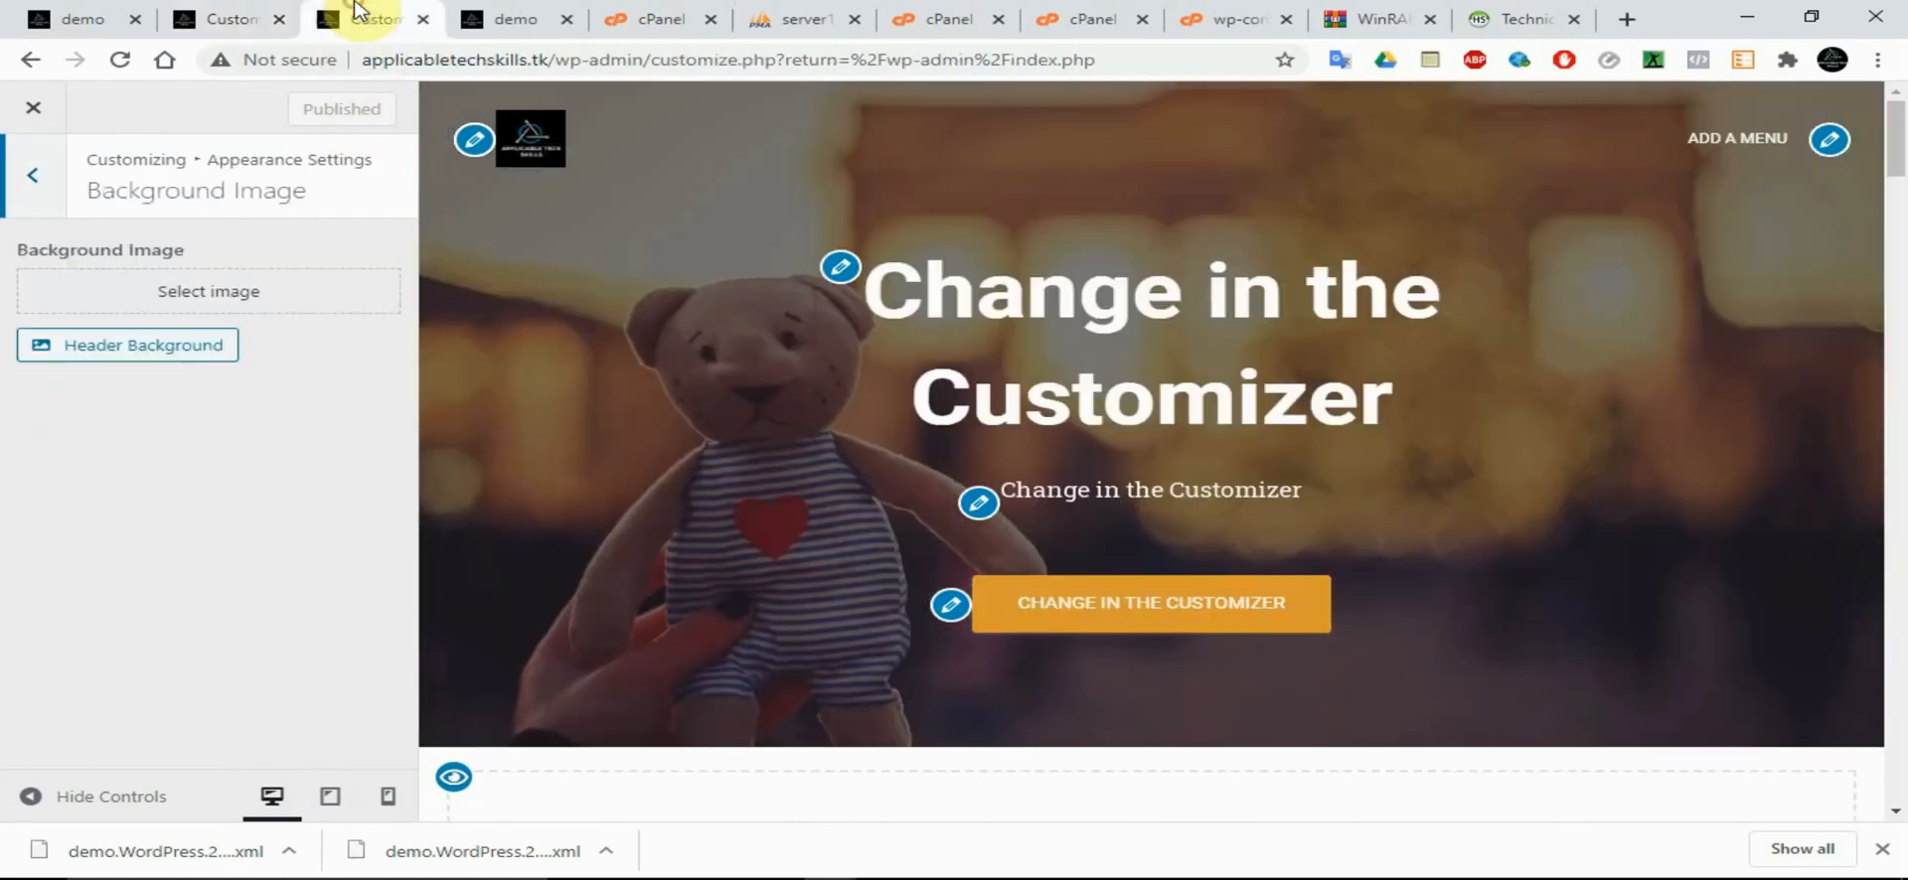
click(31, 176)
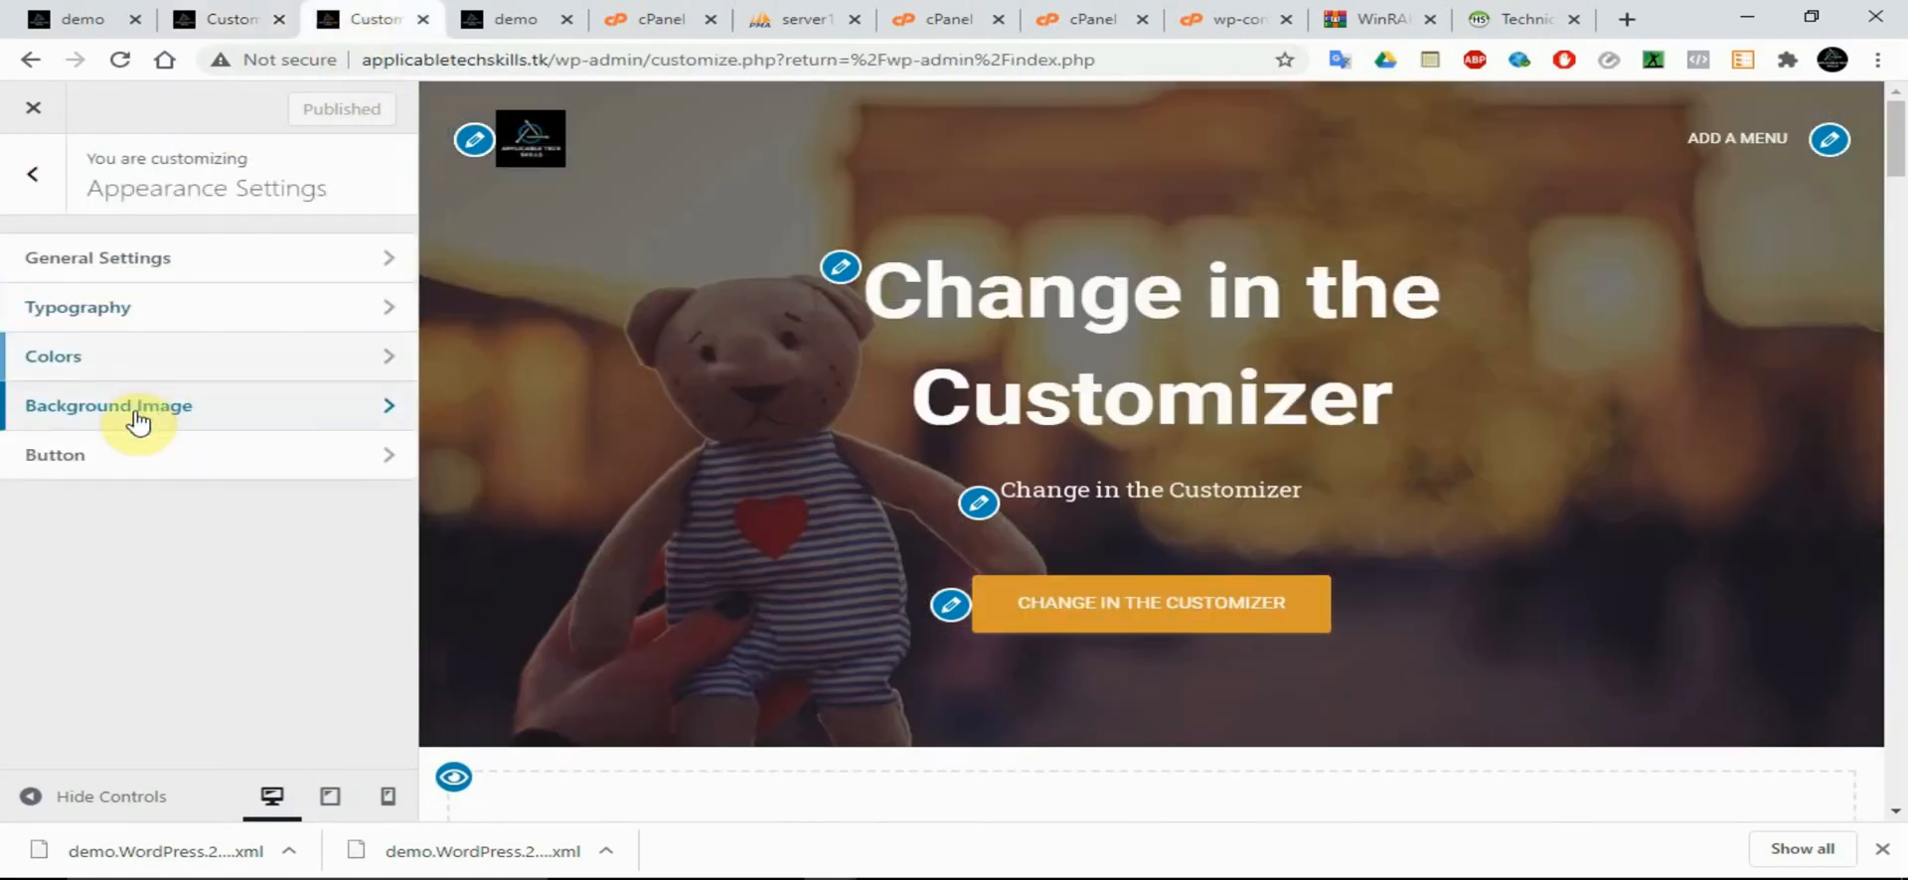
click(113, 453)
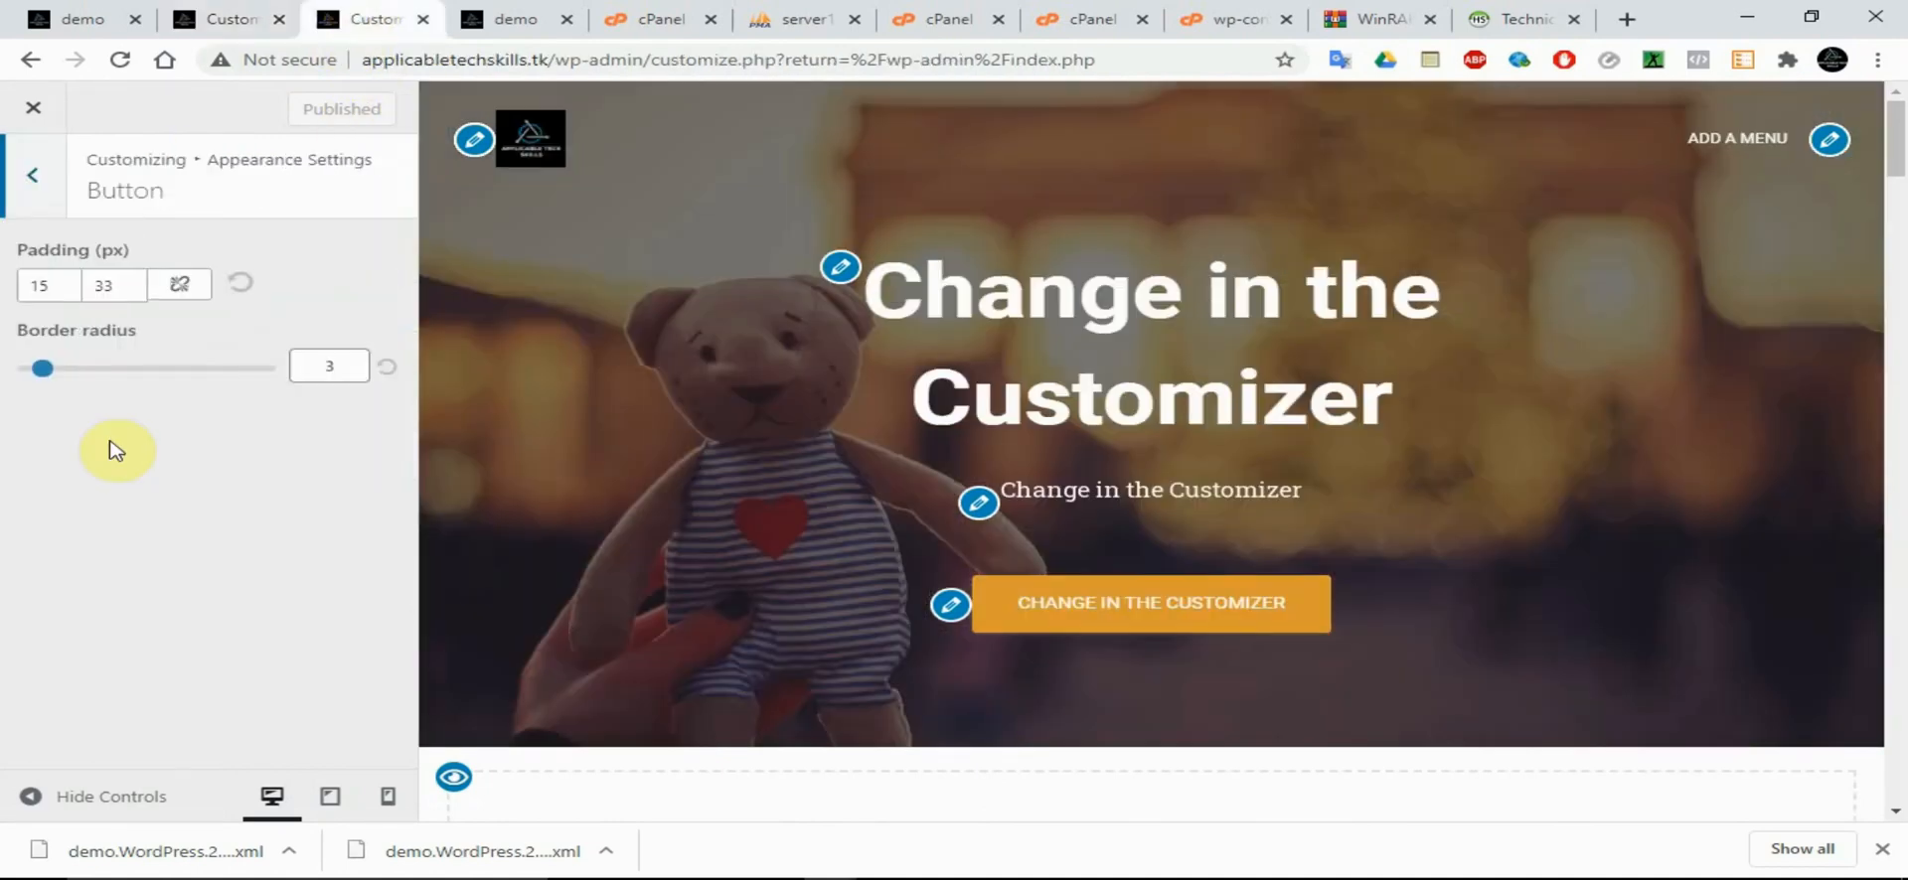
Step: Return both sites' customizers to their top-level menus
click(39, 191)
click(38, 189)
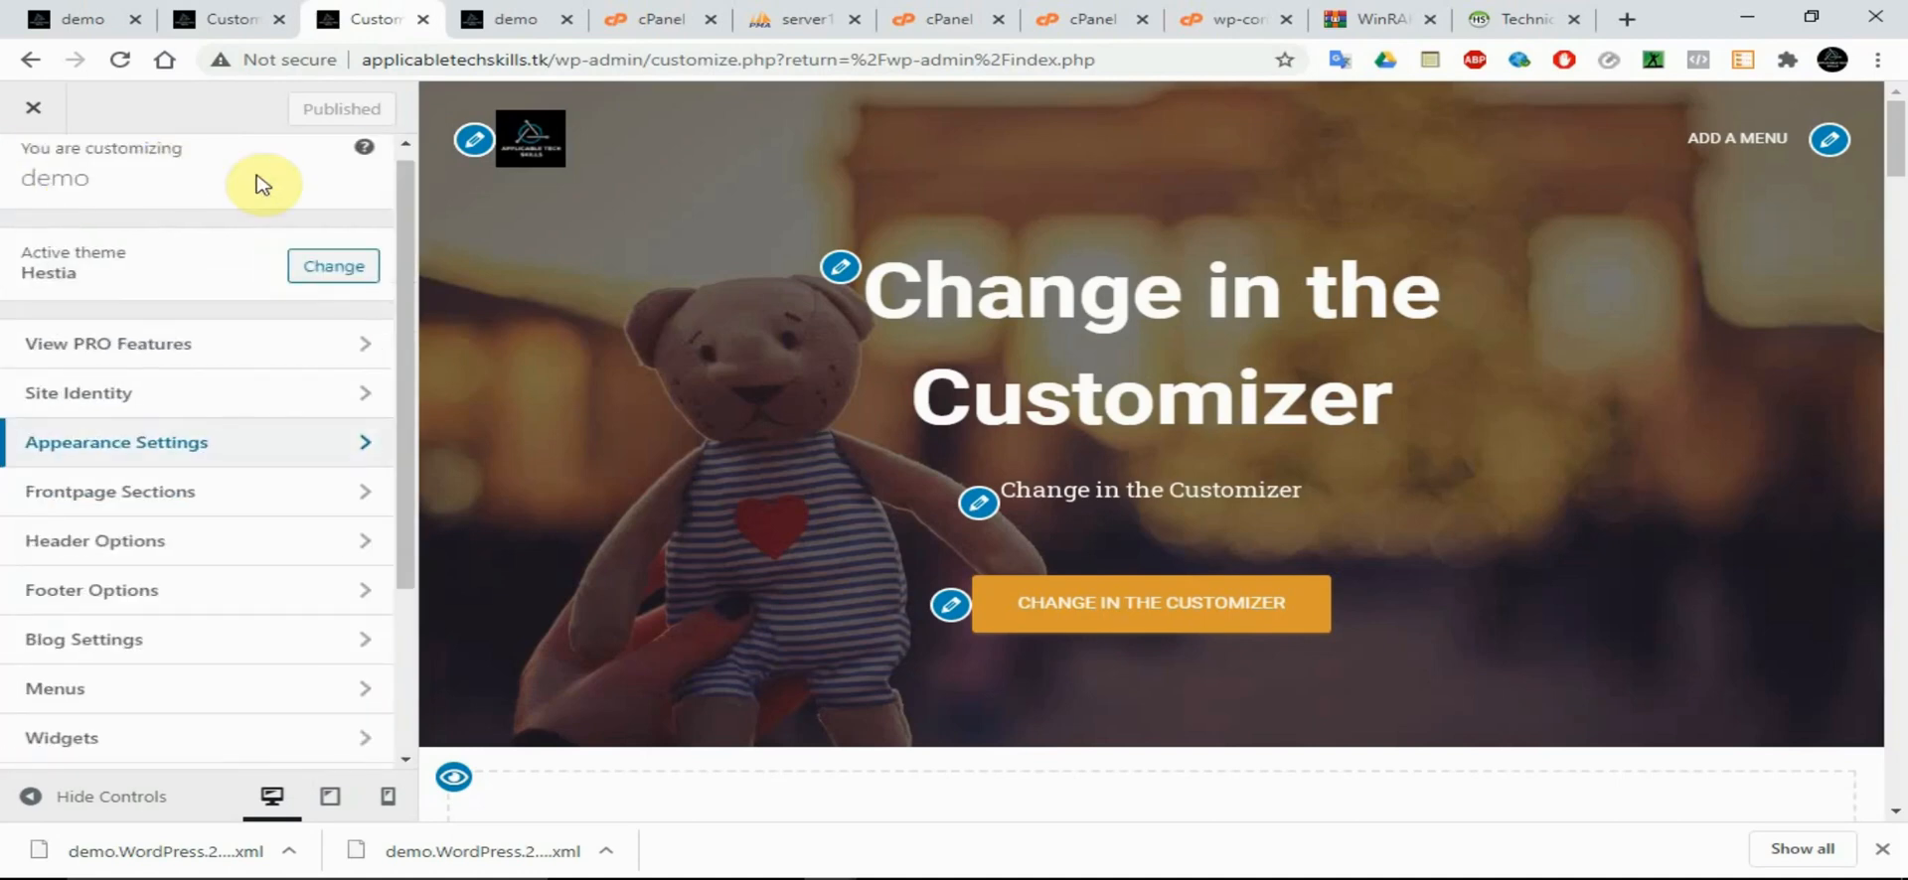
click(256, 9)
click(14, 189)
click(9, 195)
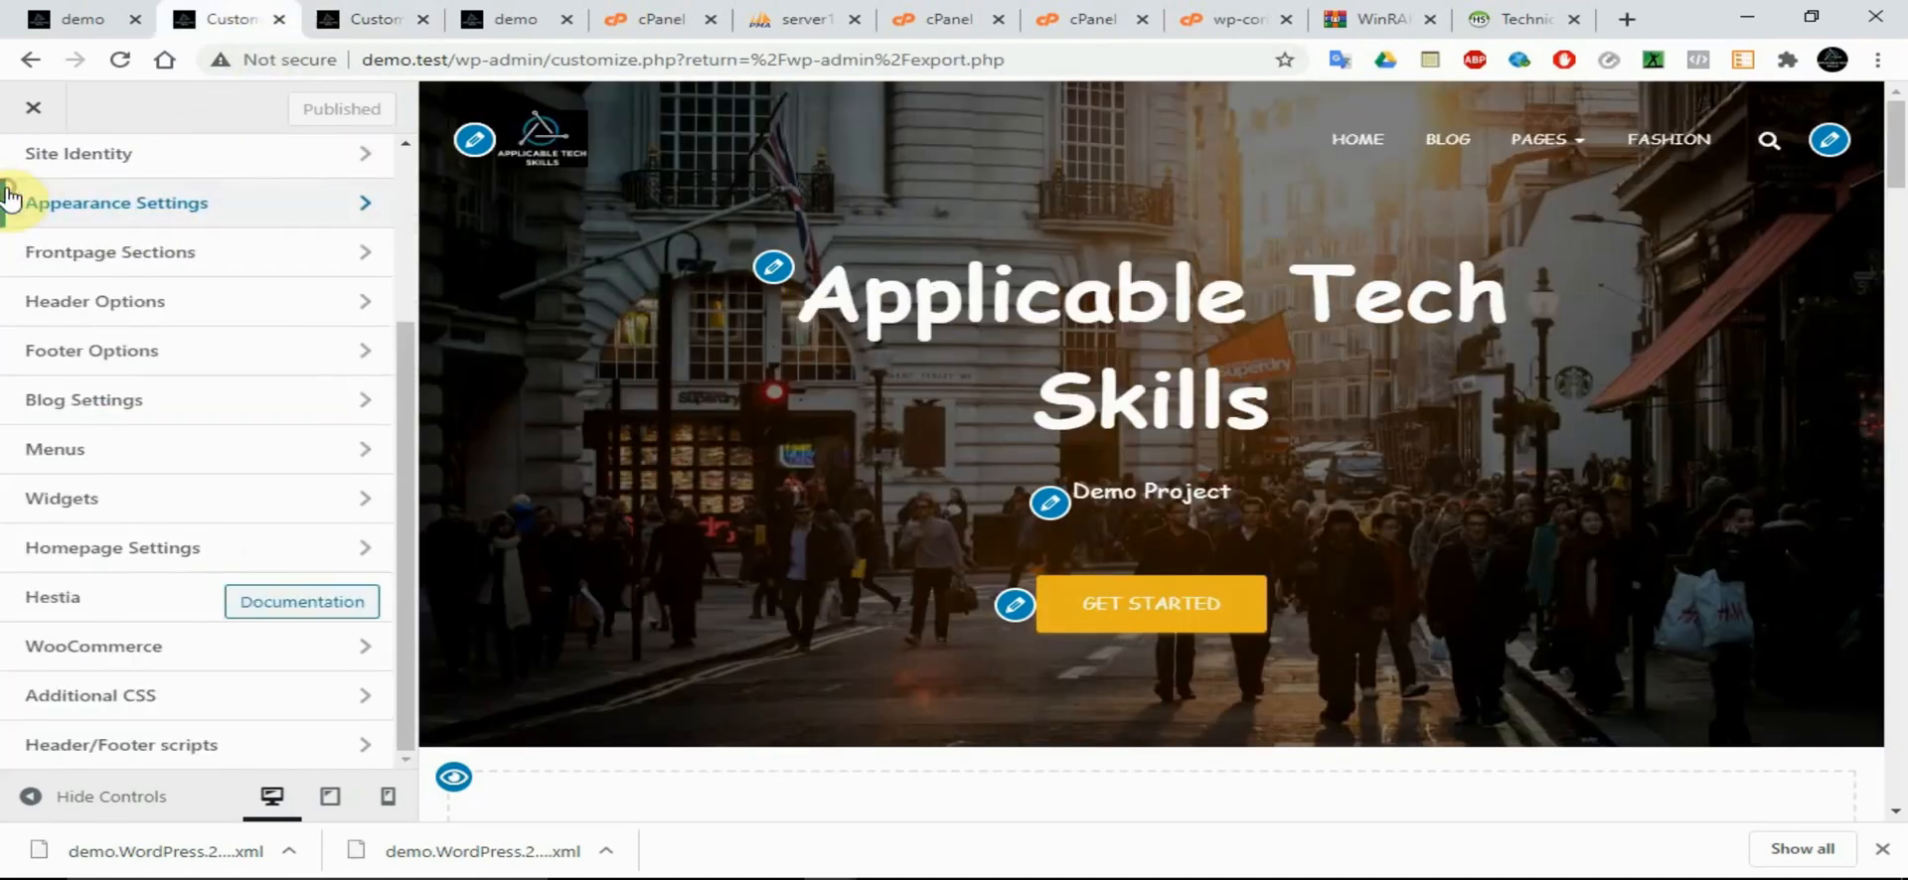
Step: Open Frontpage Sections on both sites and hide the live site's About section
click(124, 257)
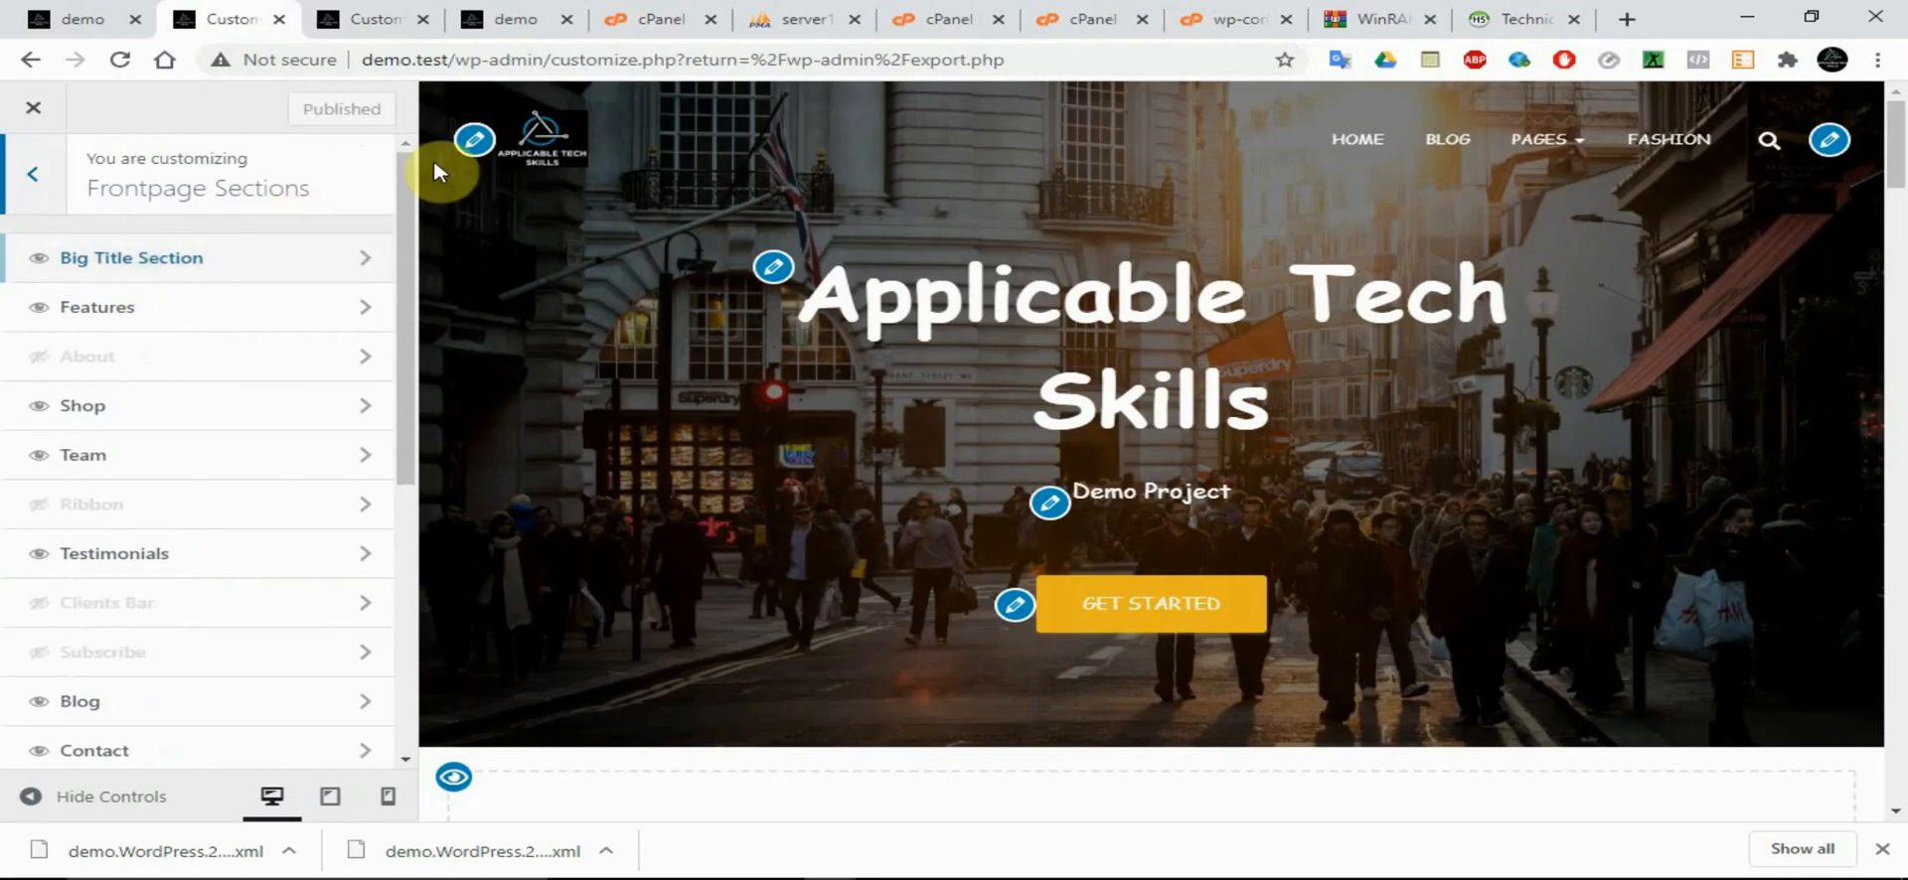
click(343, 18)
click(92, 482)
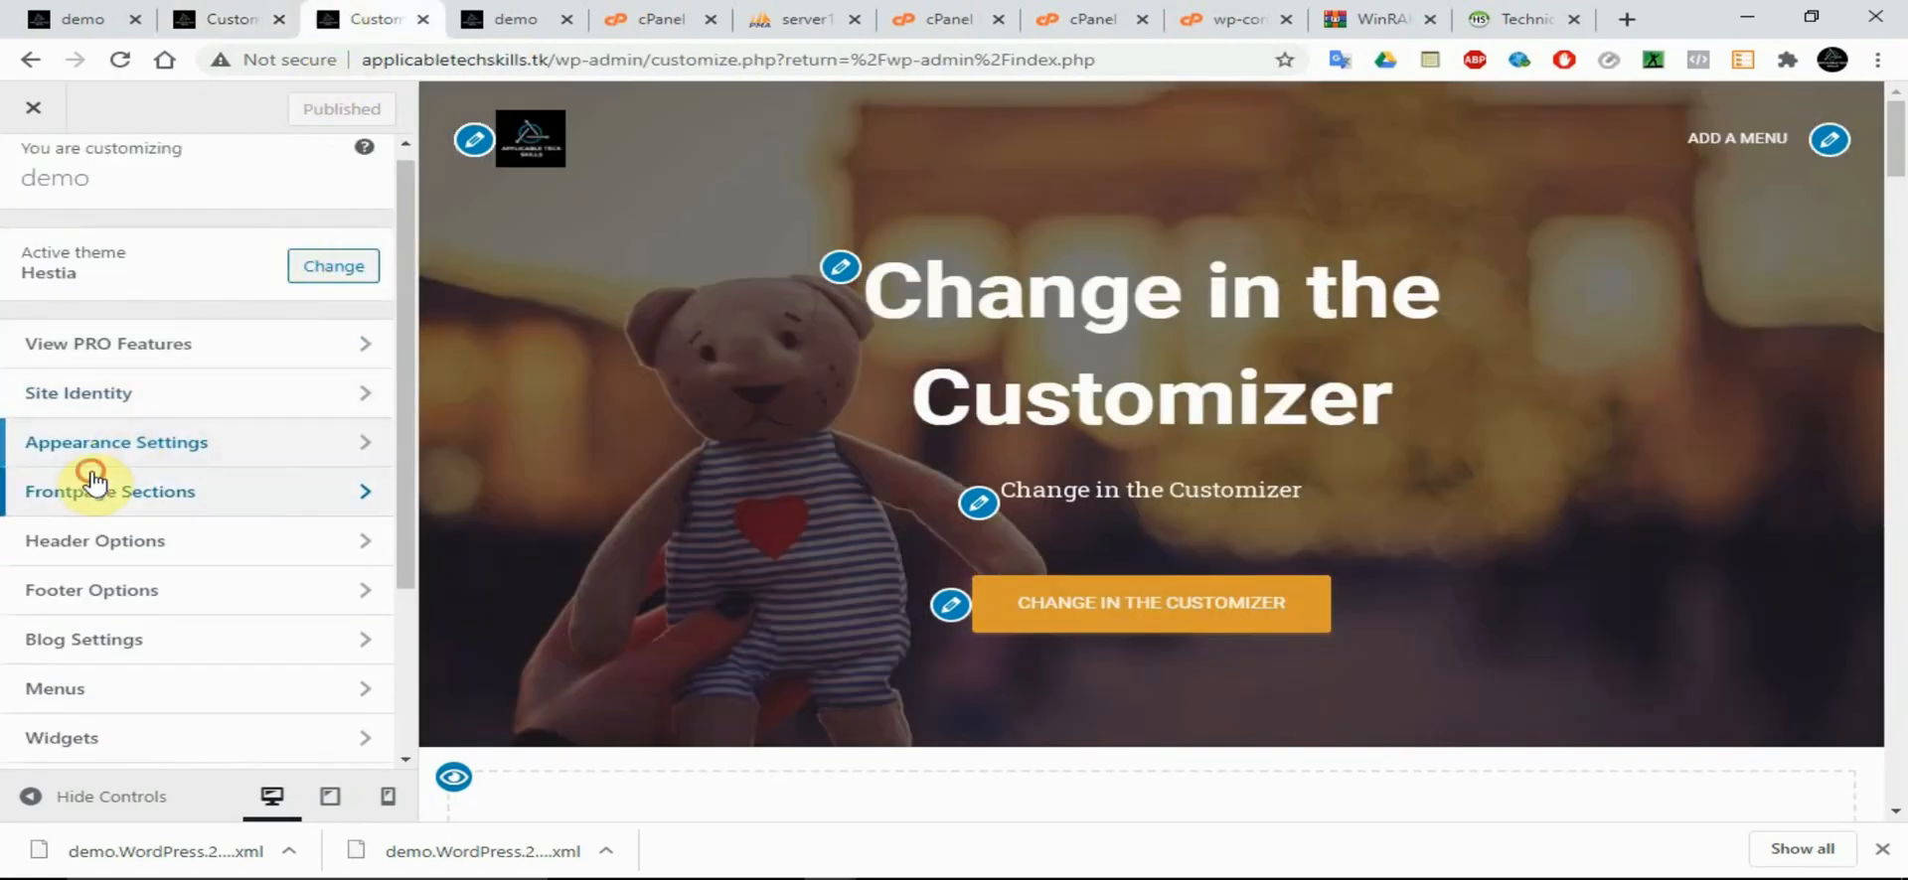
click(235, 16)
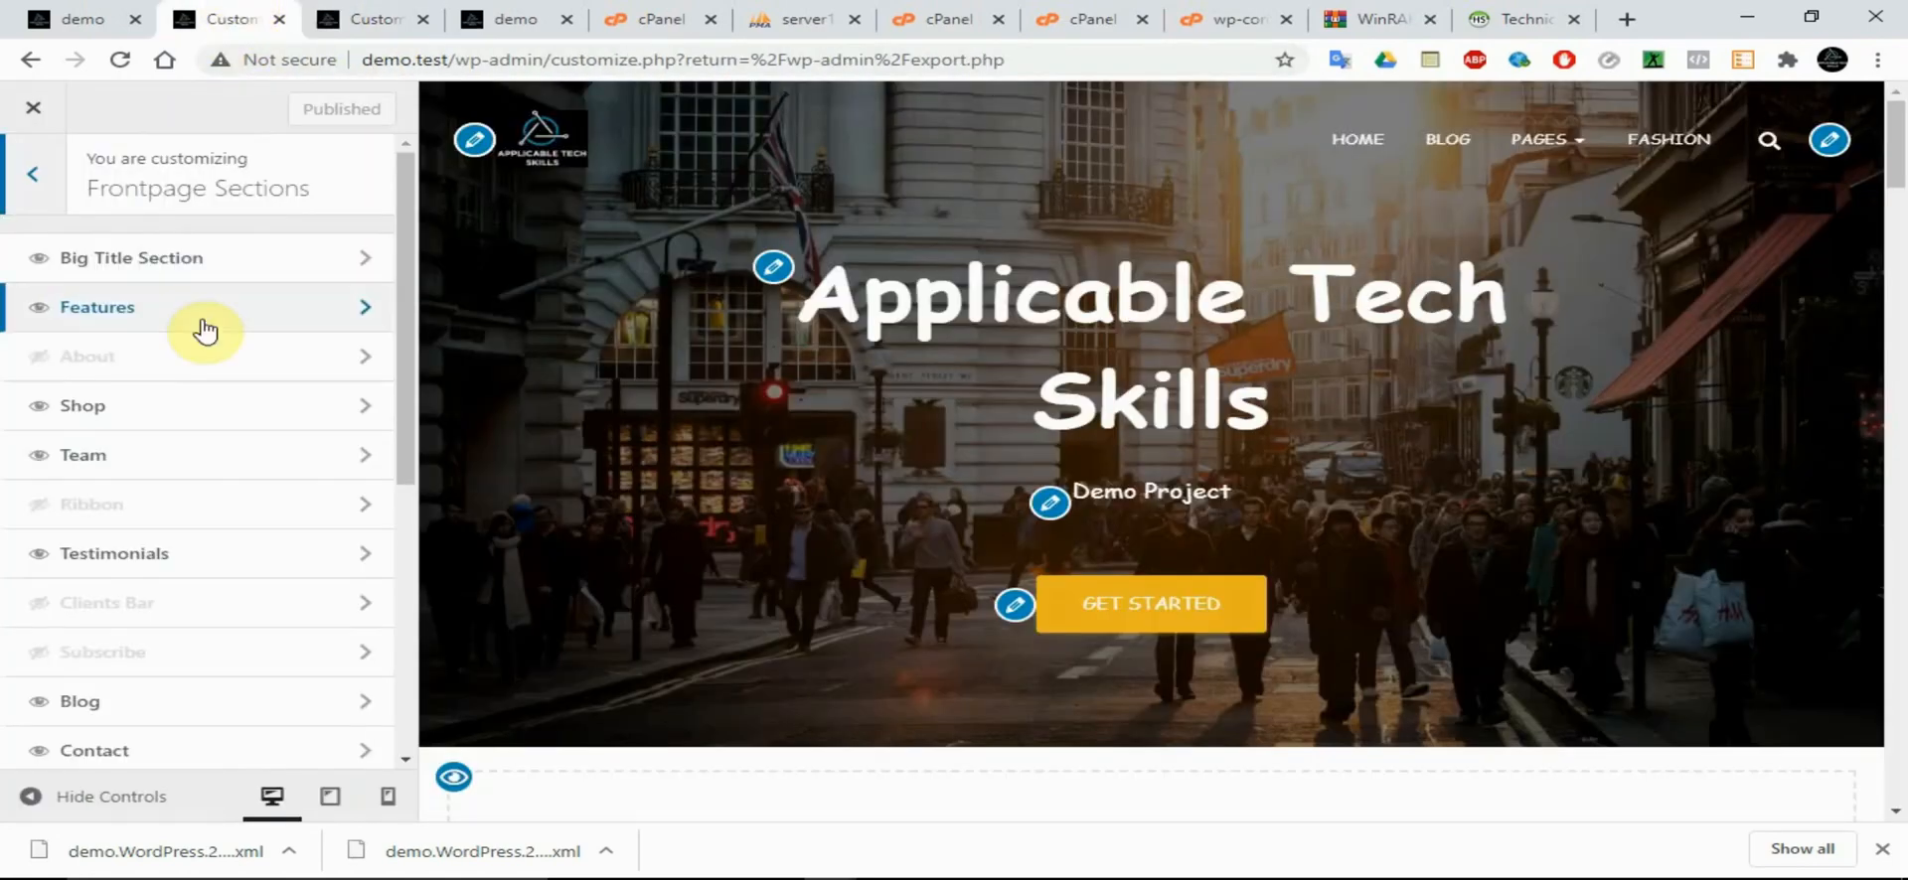
click(346, 12)
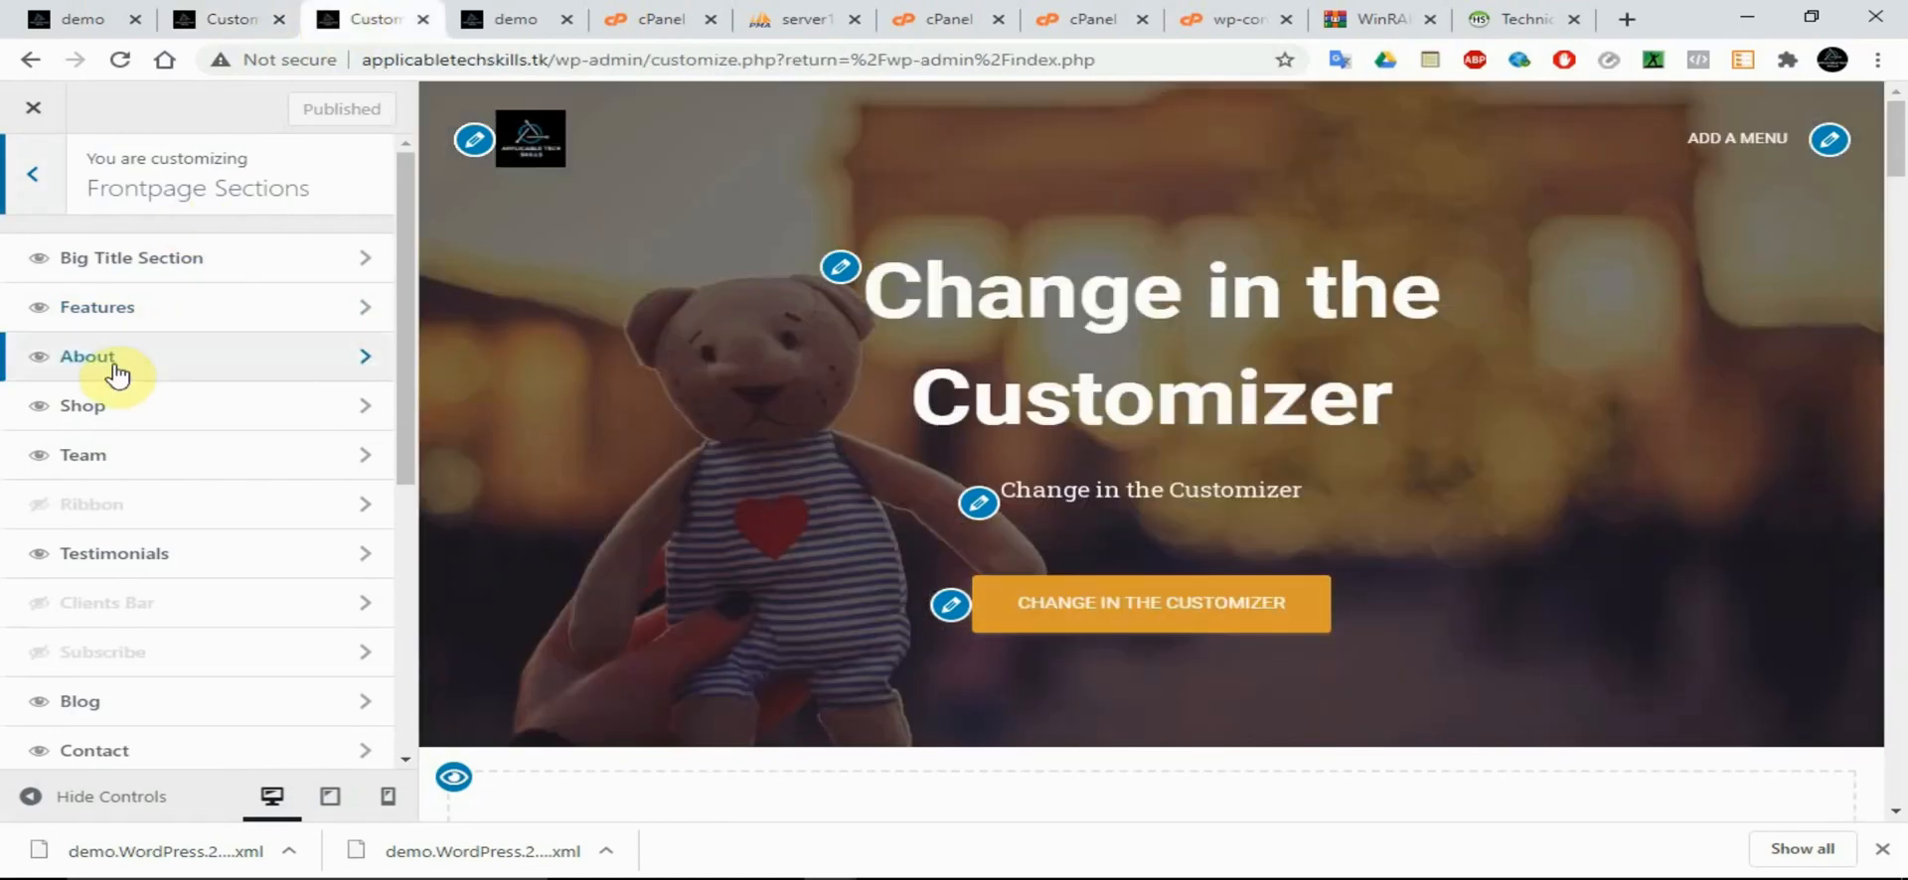
click(40, 358)
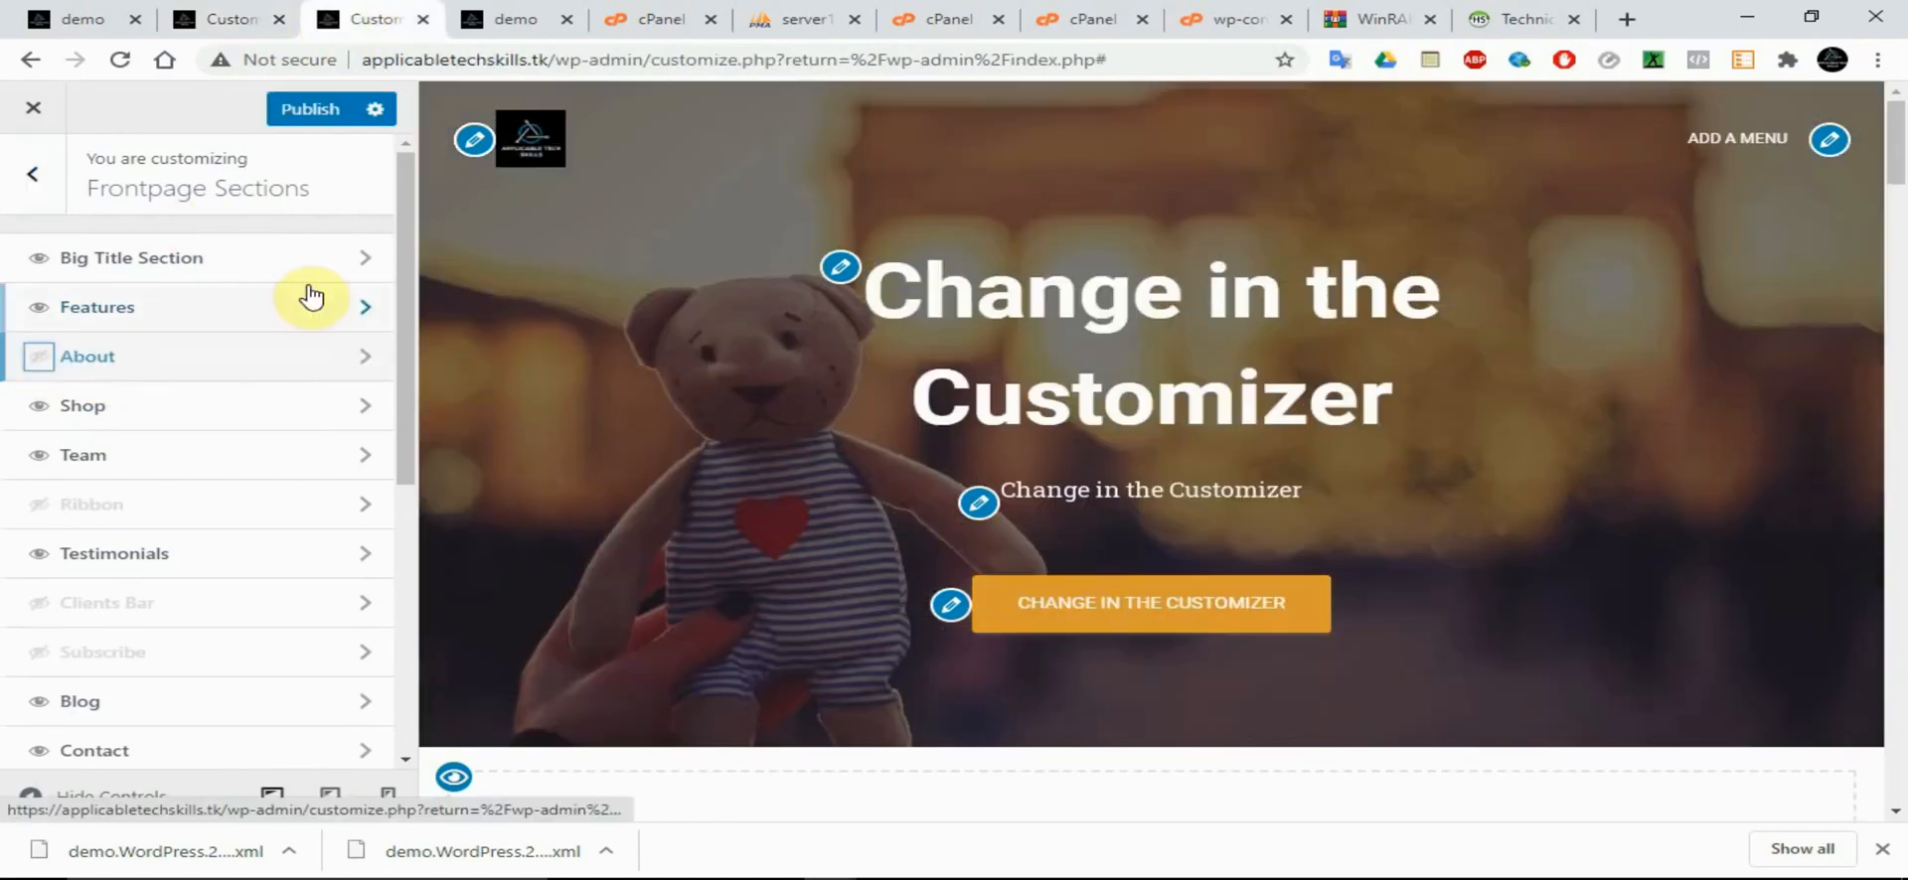
Step: Inspect the demo's Big Title Section settings against the live site
click(233, 16)
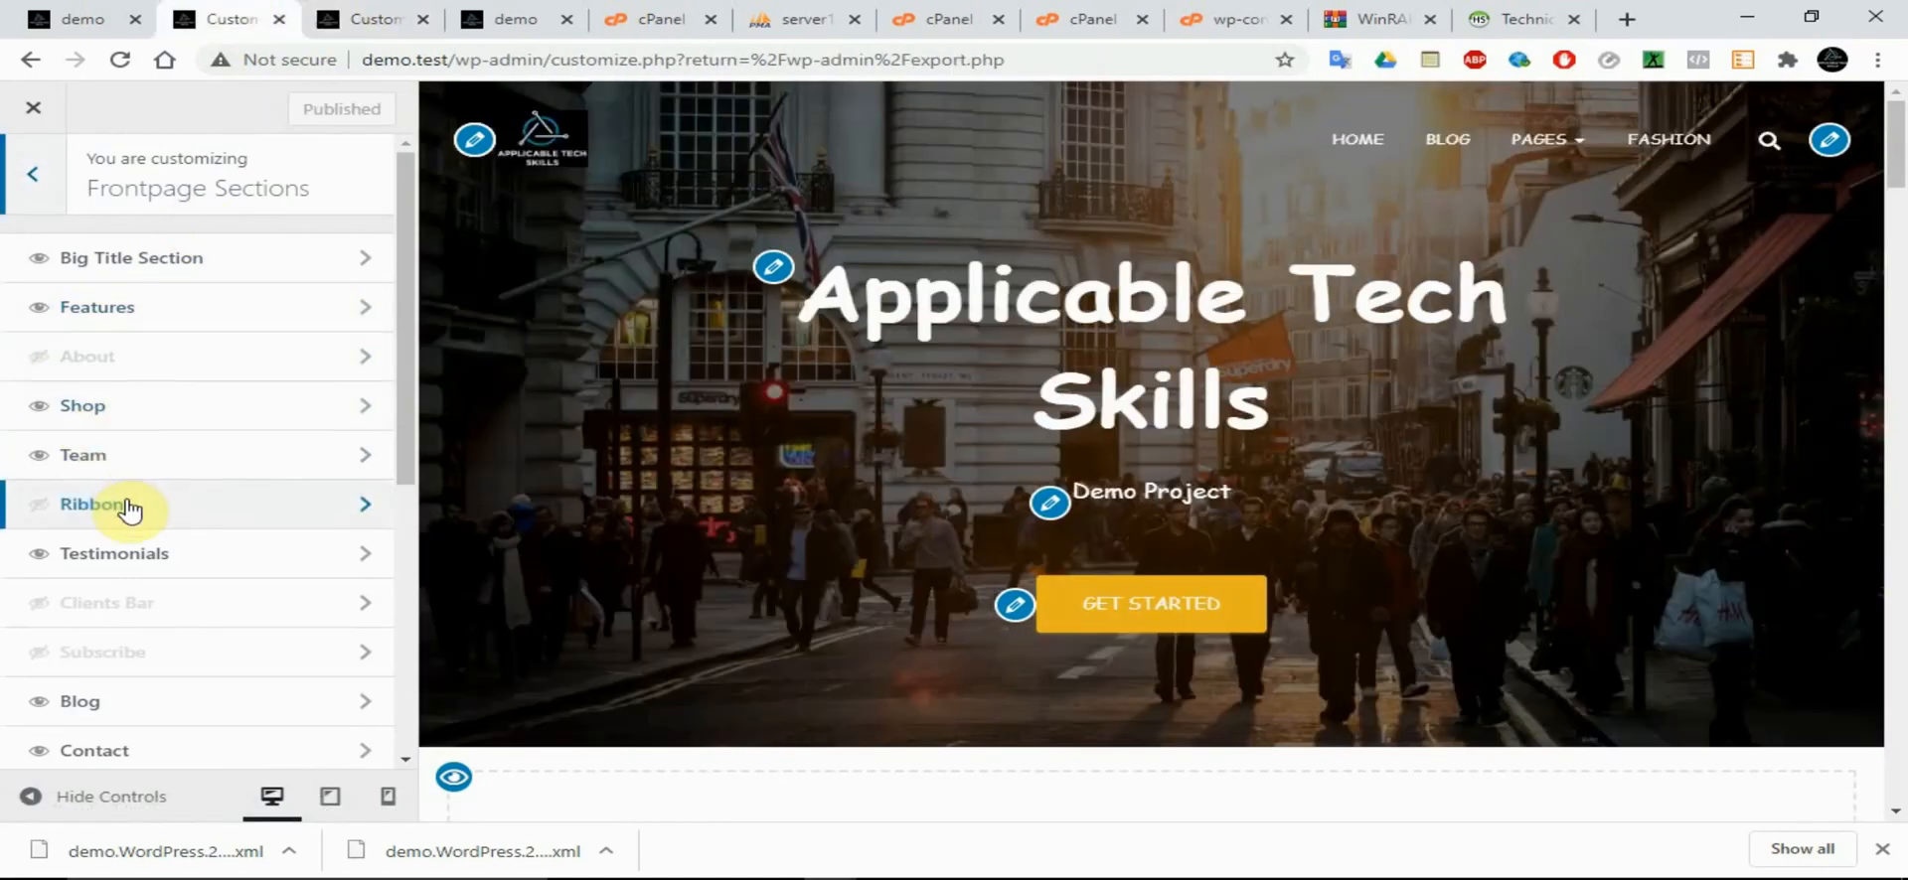
click(375, 17)
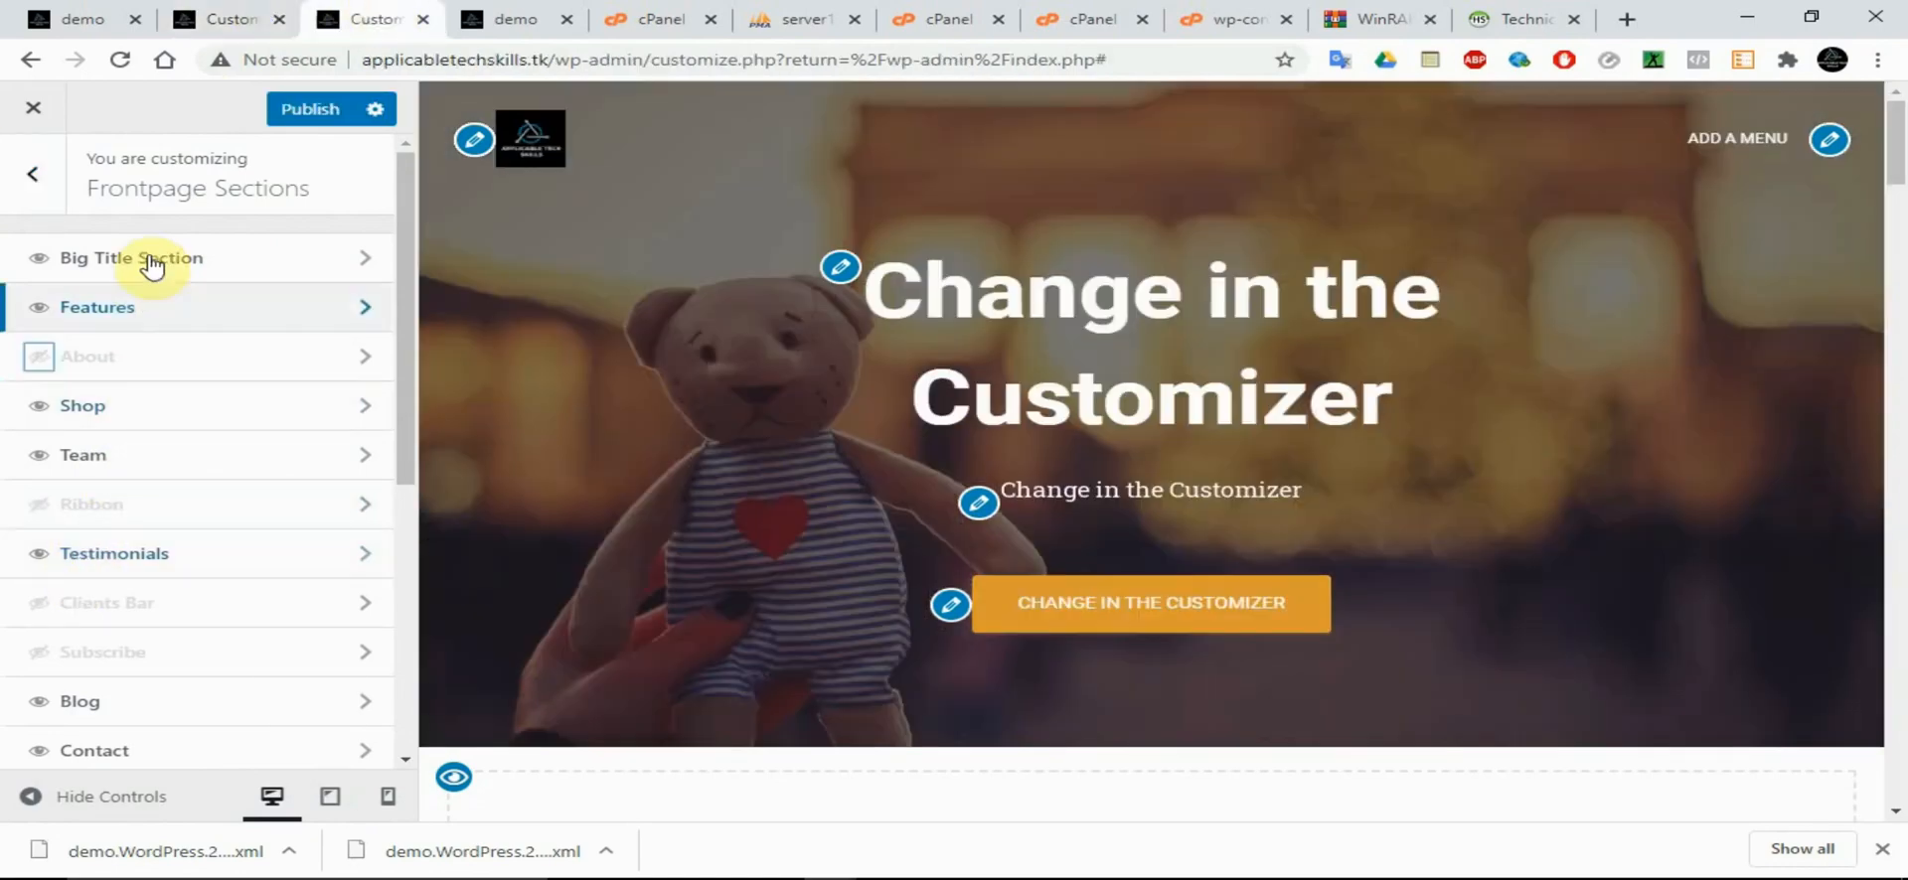
click(239, 16)
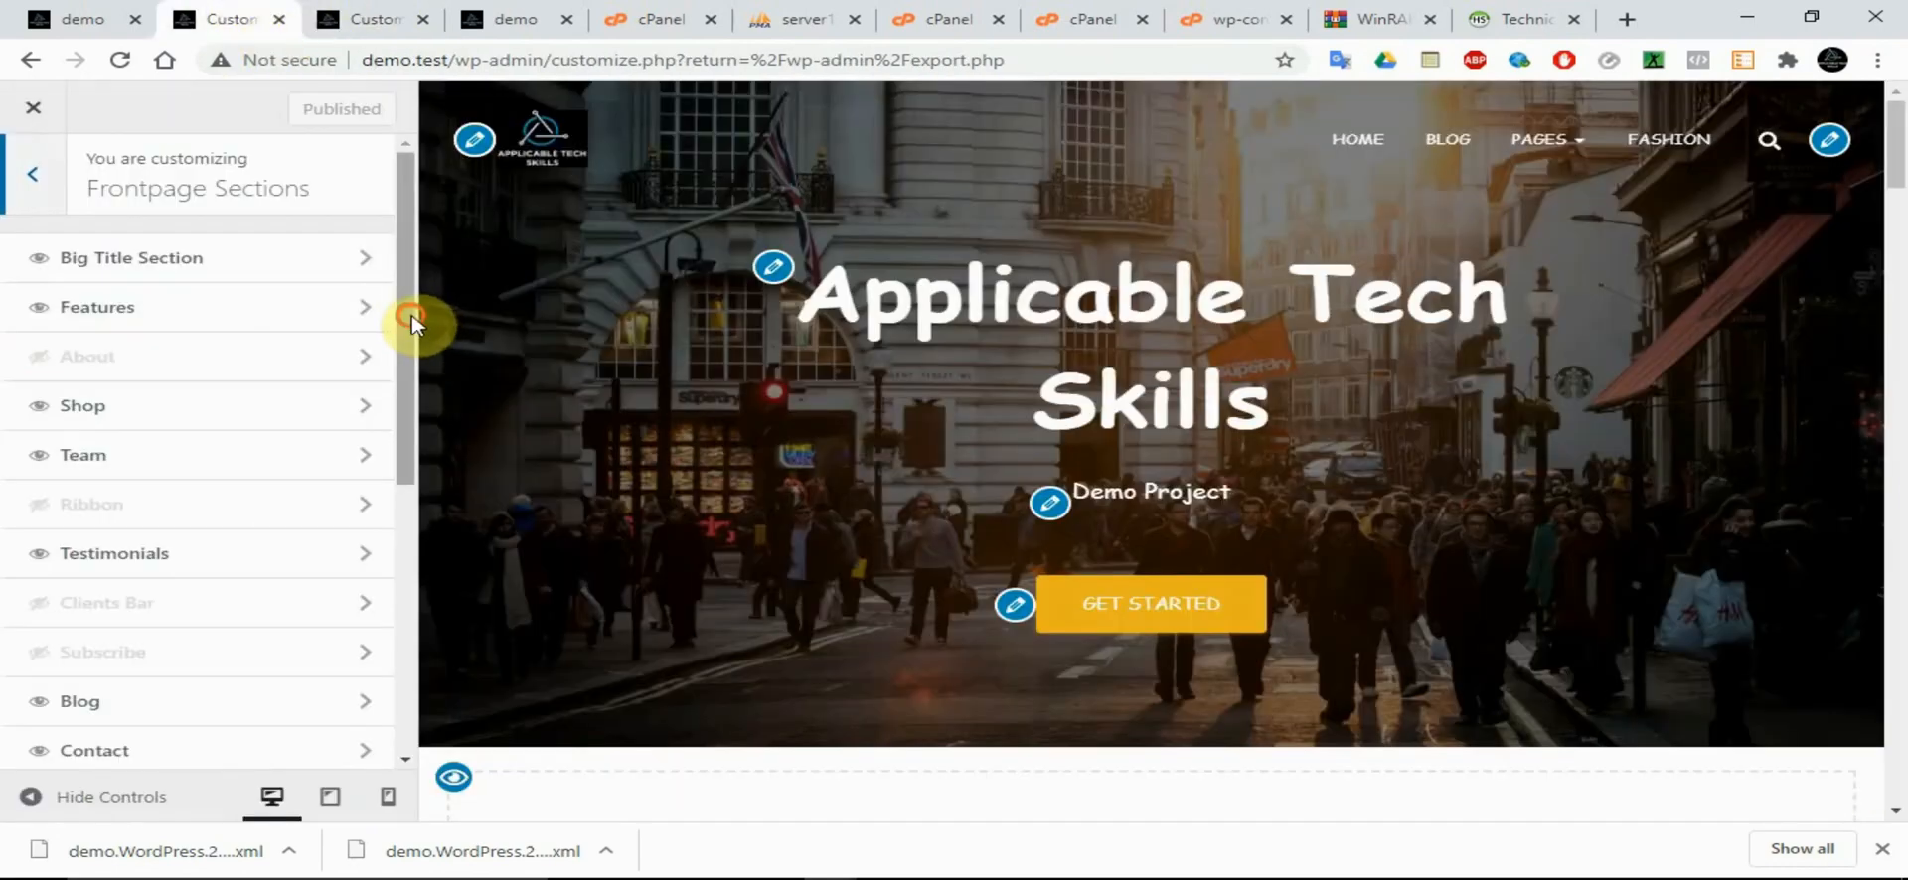
mouse_move(412, 310)
mouse_down()
mouse_move(411, 418)
mouse_move(414, 310)
mouse_up()
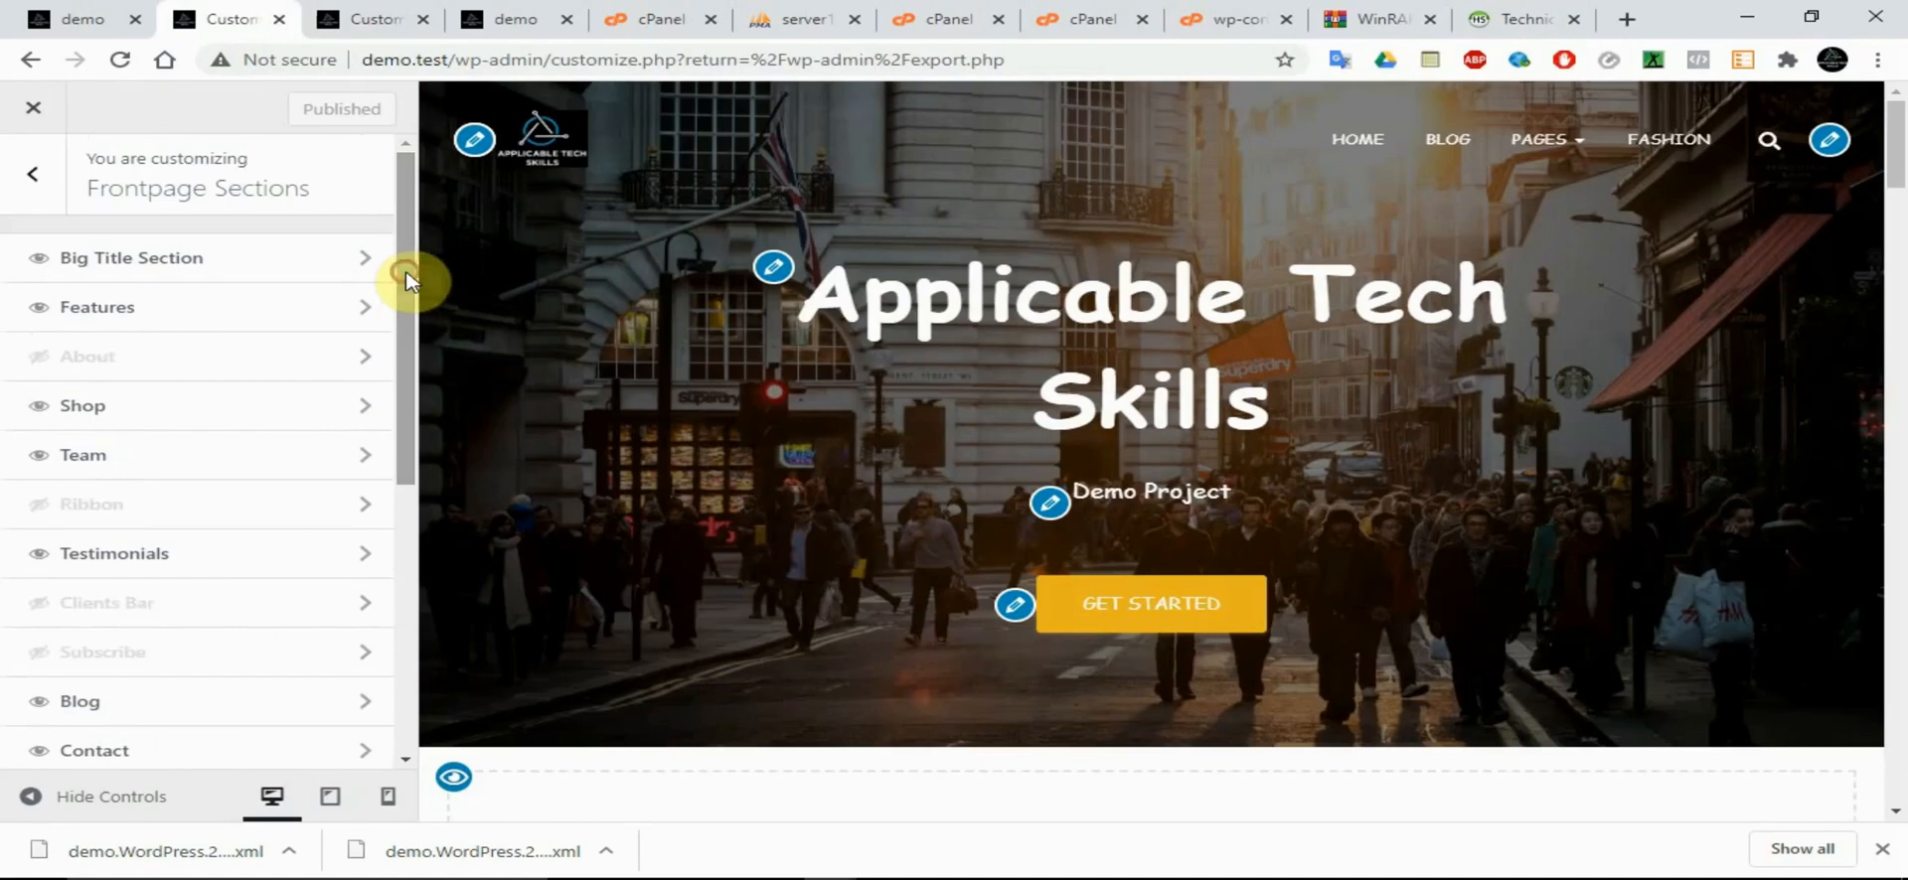
click(323, 12)
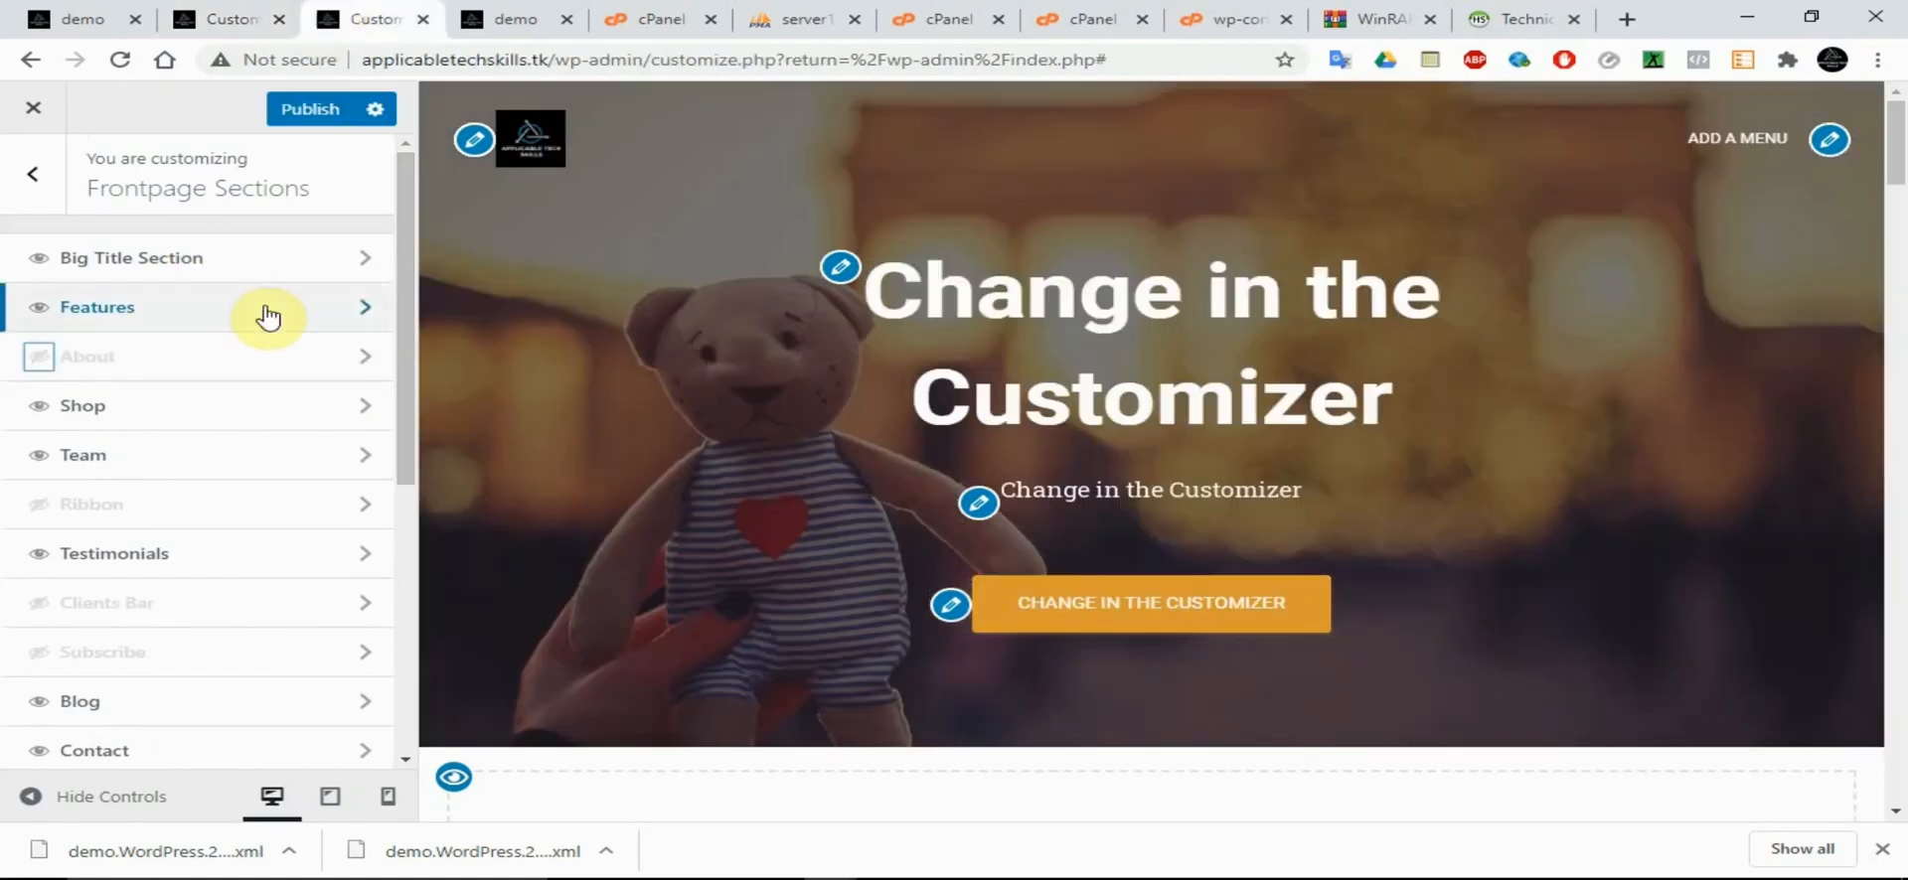
click(250, 28)
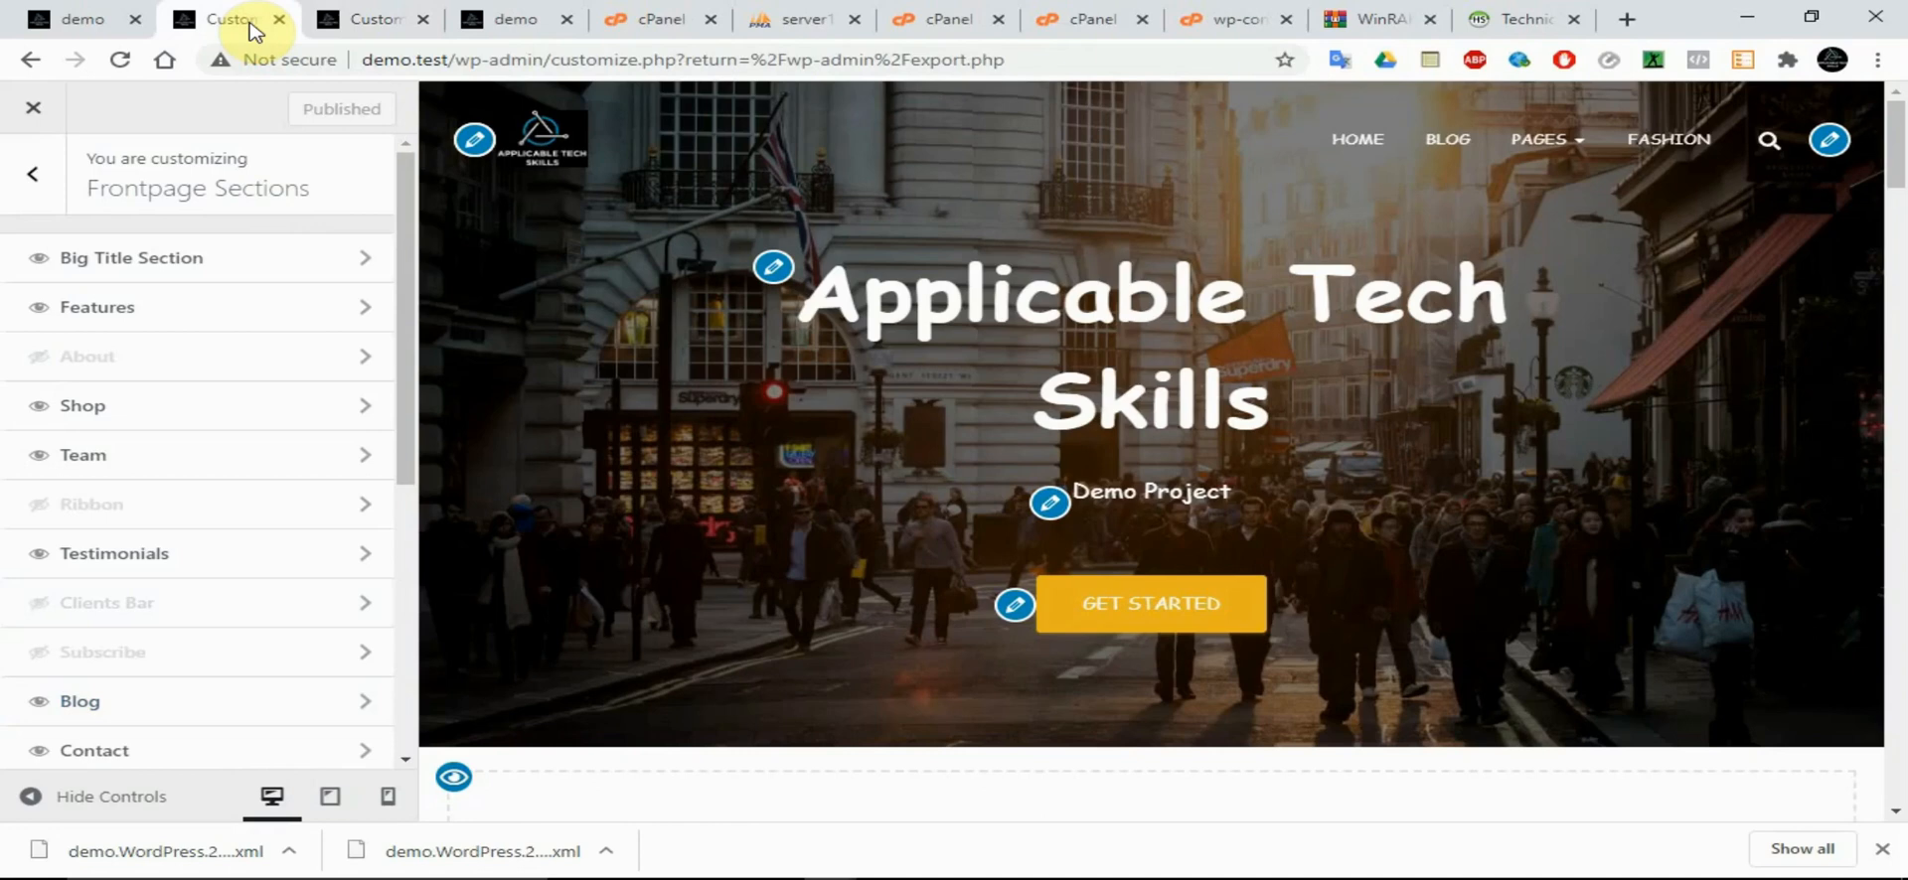
click(192, 260)
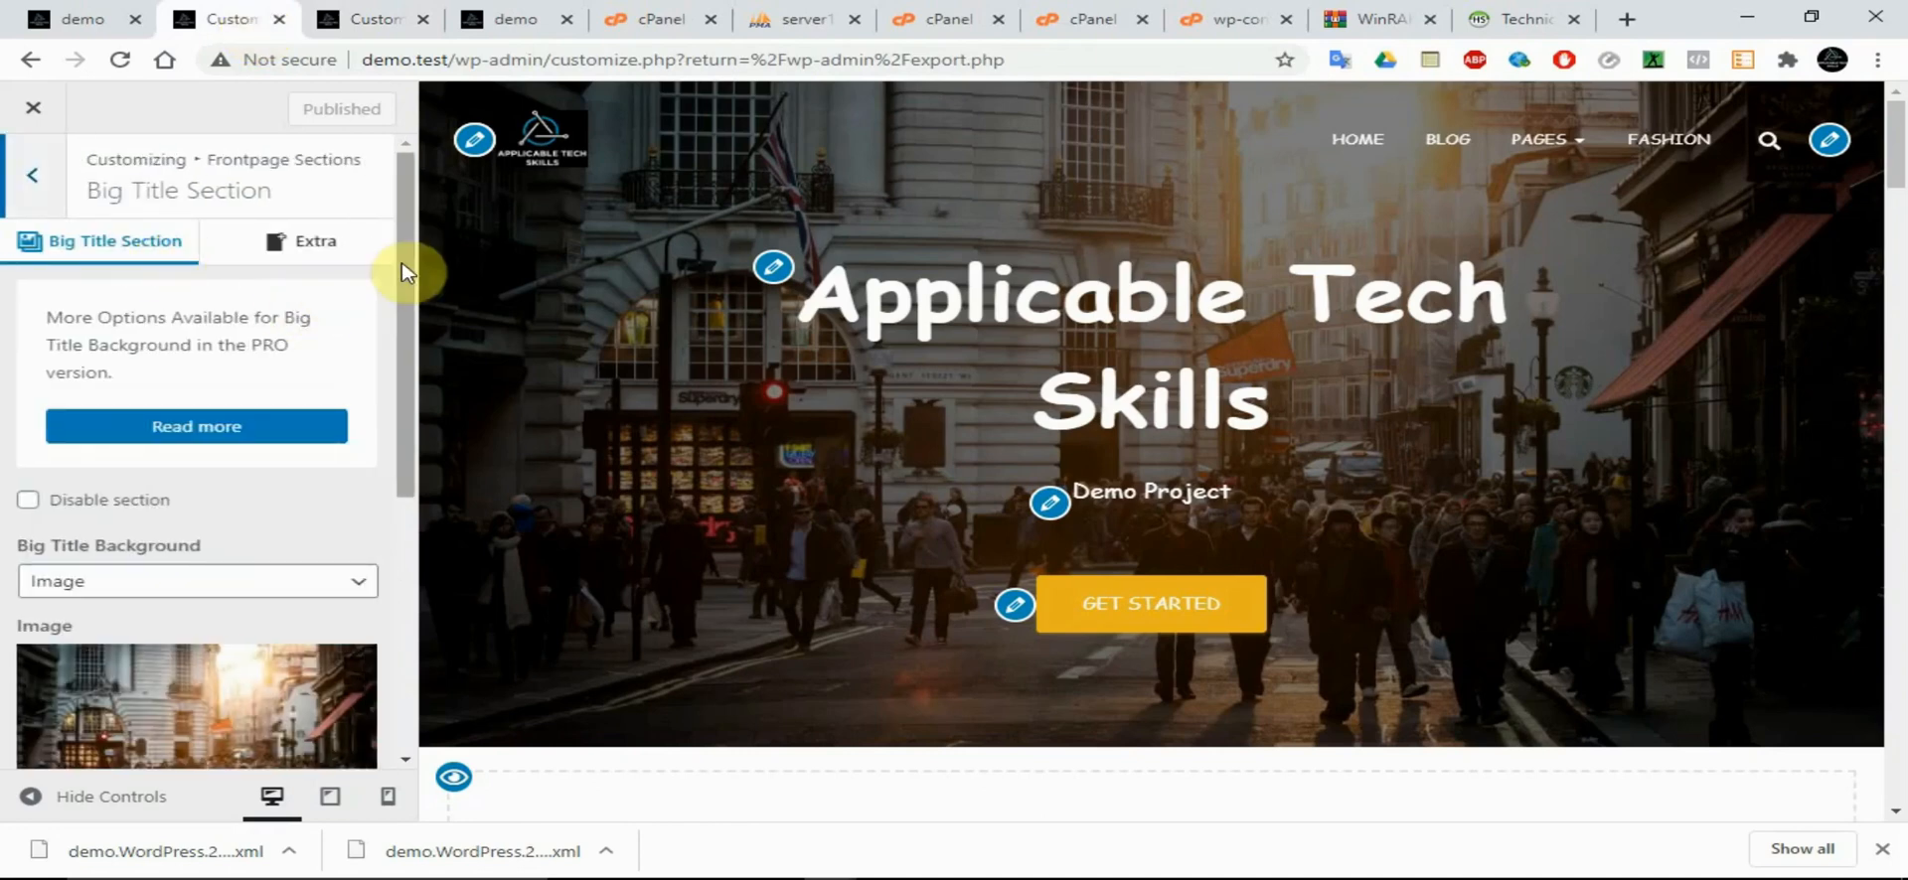
drag(405, 276, 392, 413)
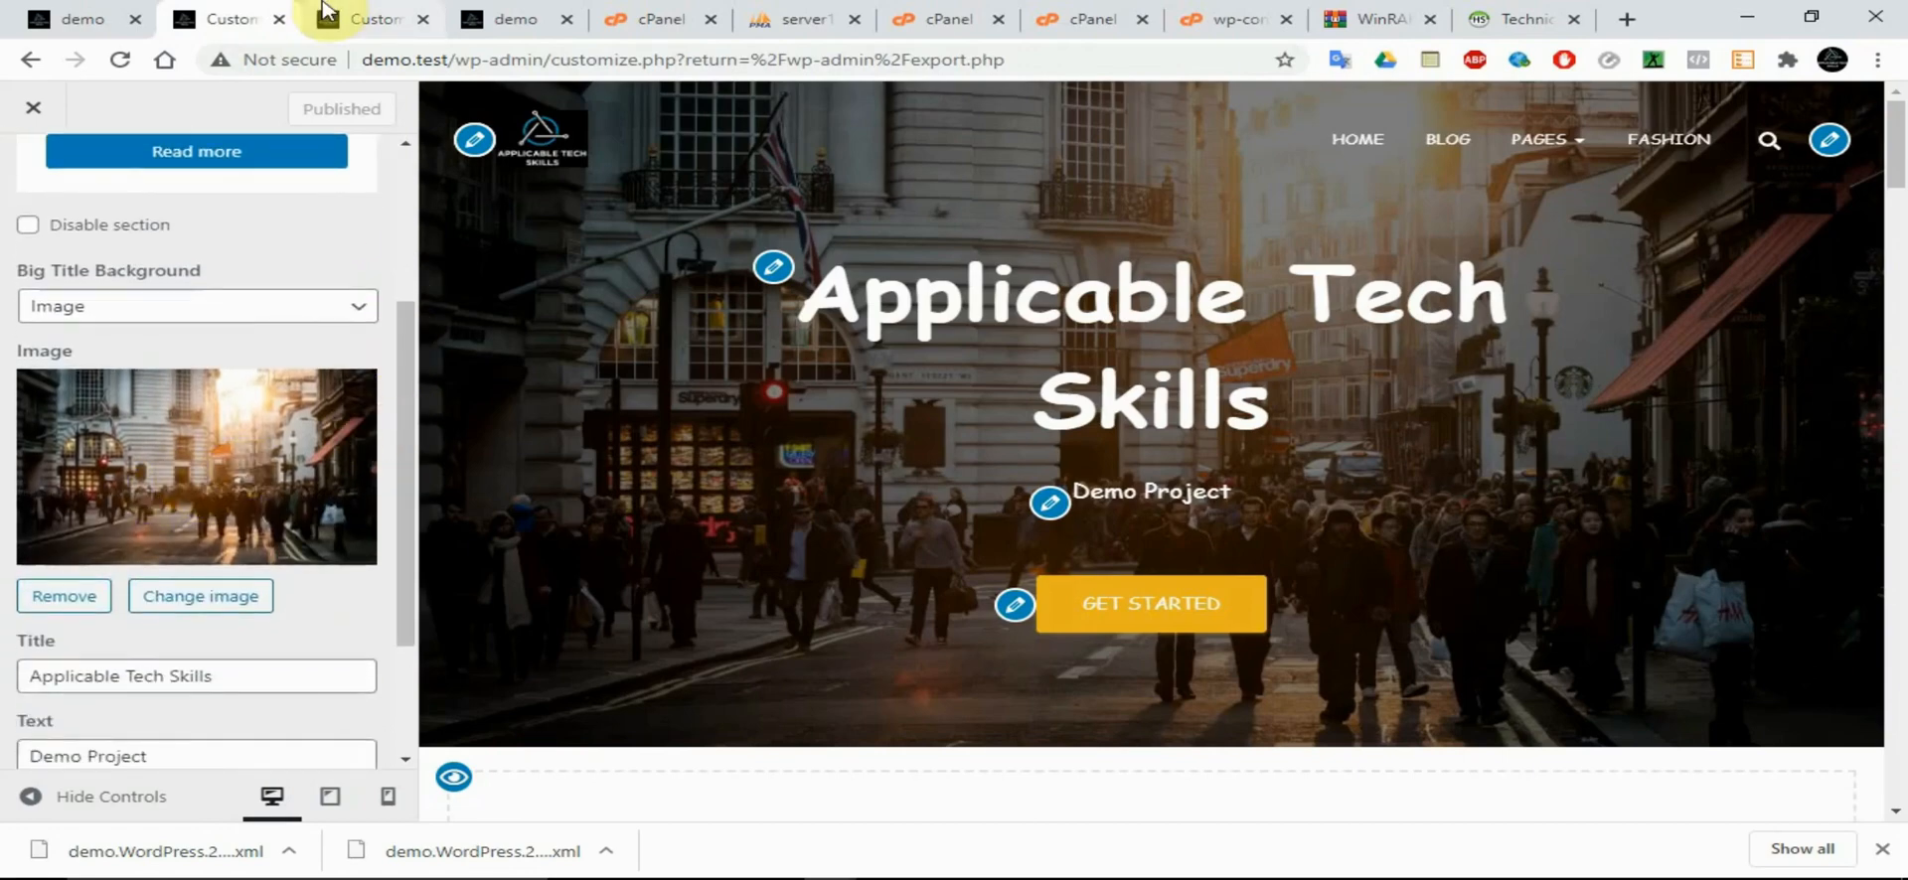
click(377, 12)
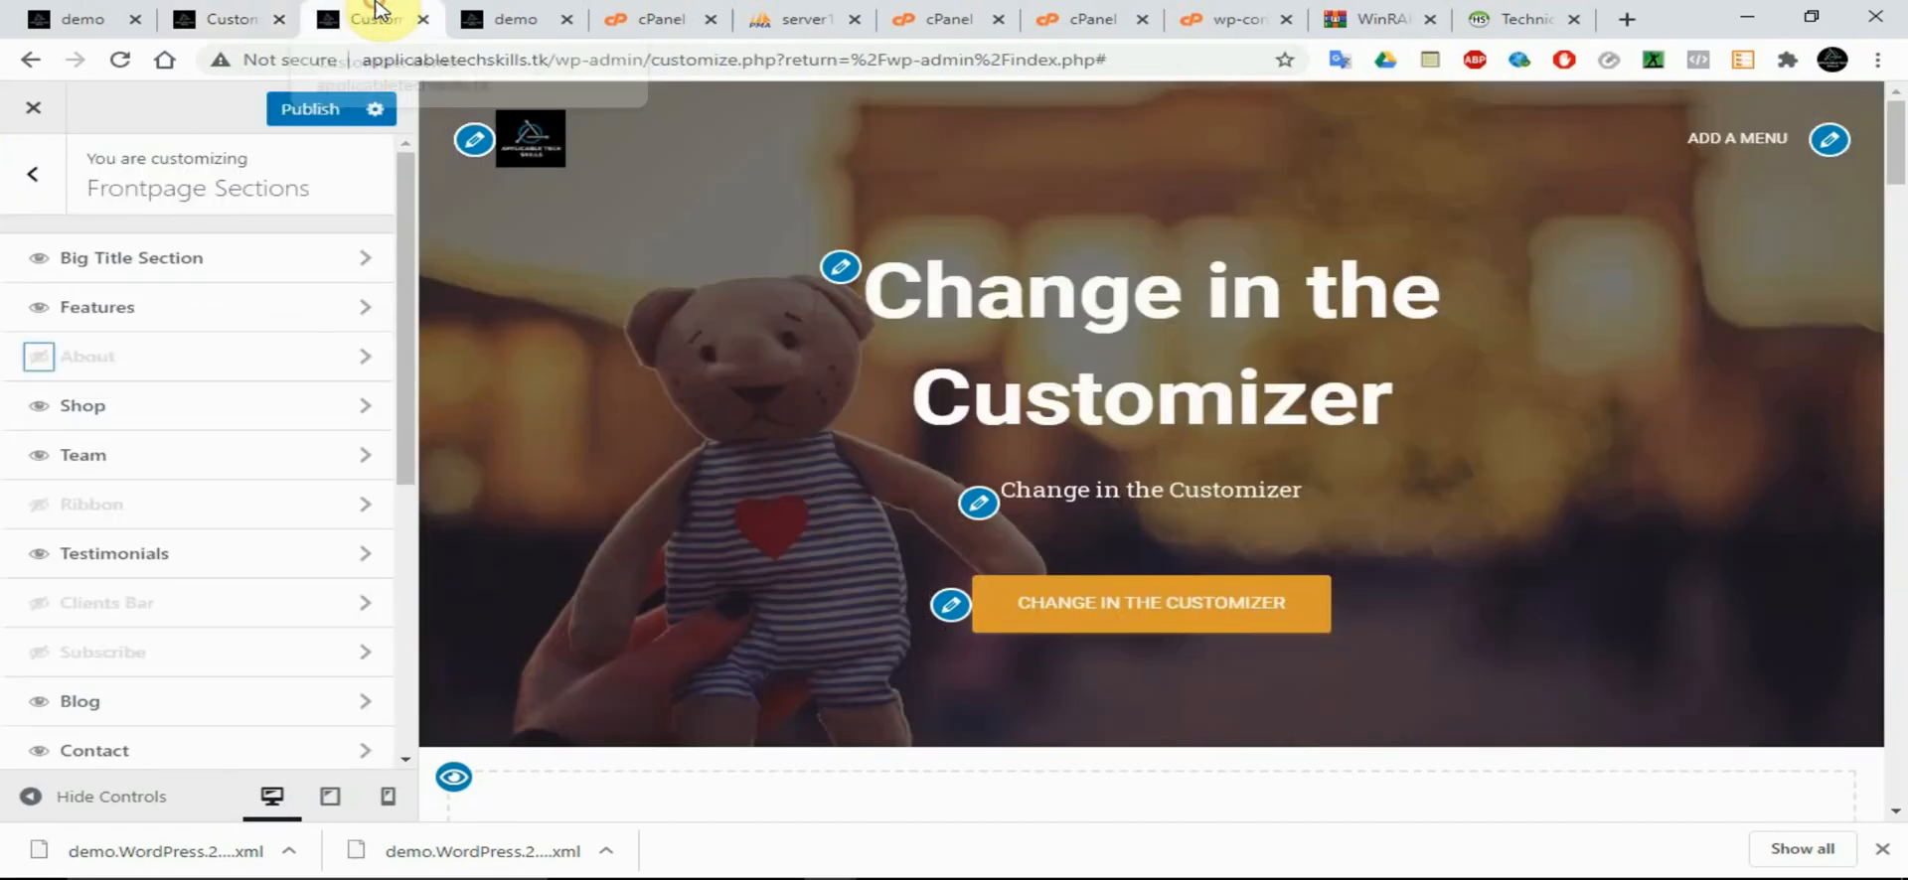
Step: Set the city street photo as the live hero's background image
click(226, 257)
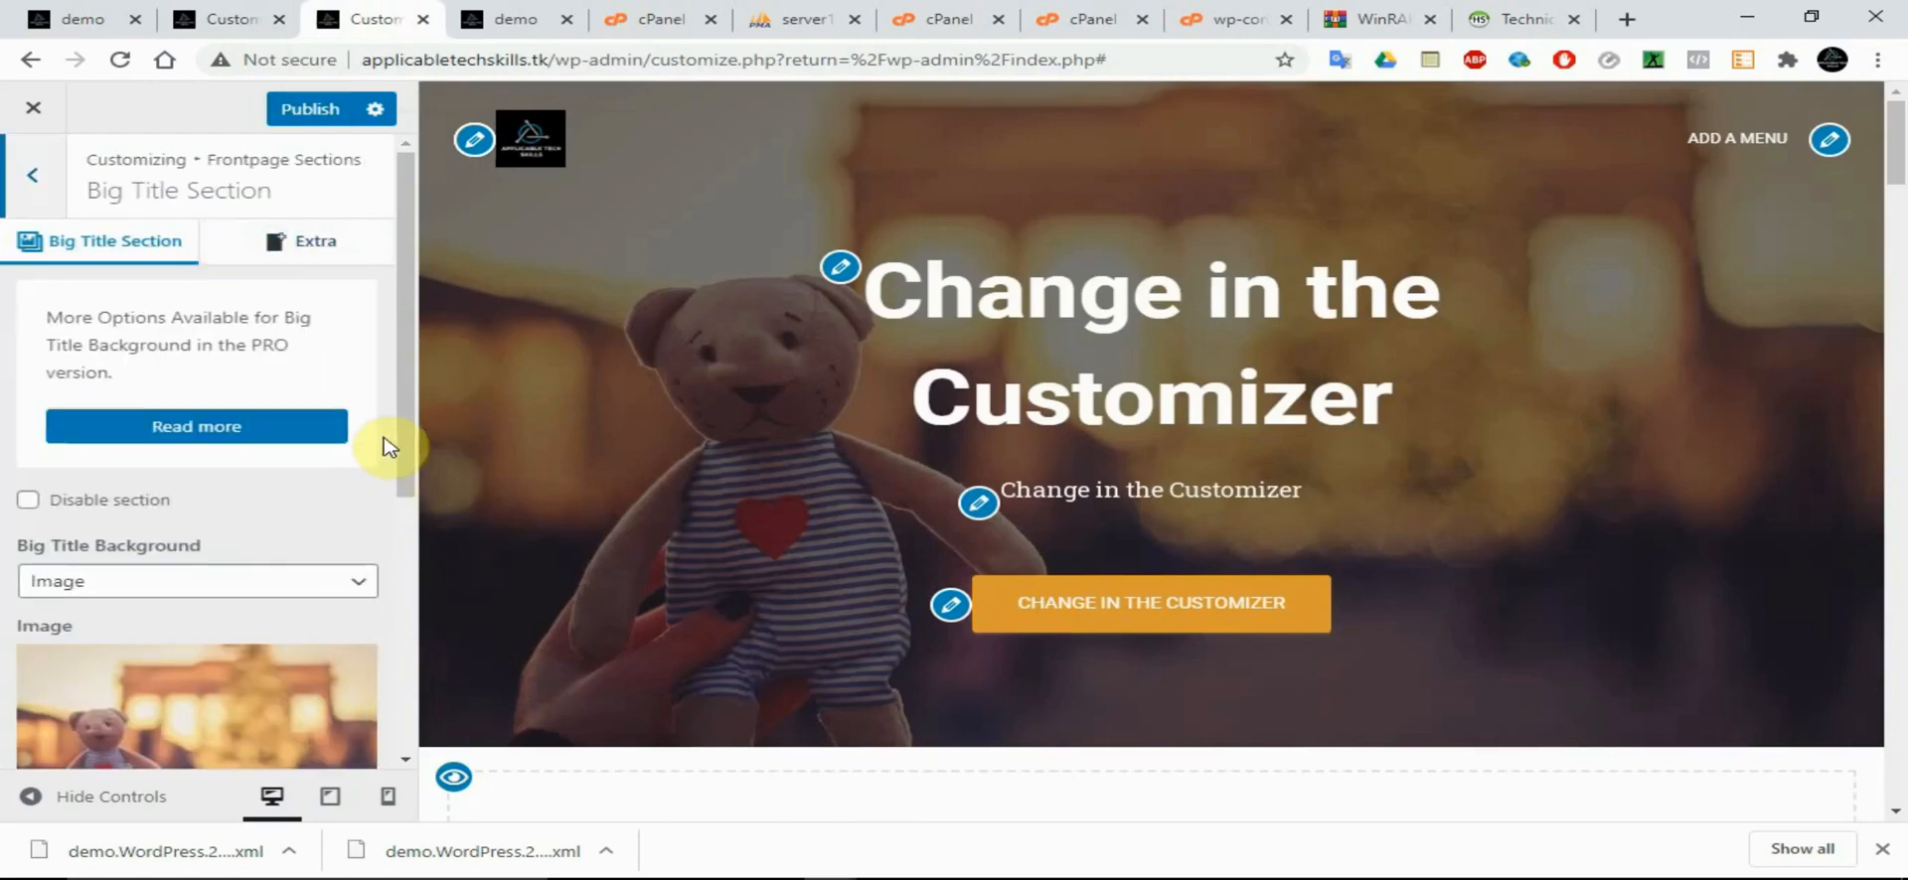
drag(410, 421, 404, 567)
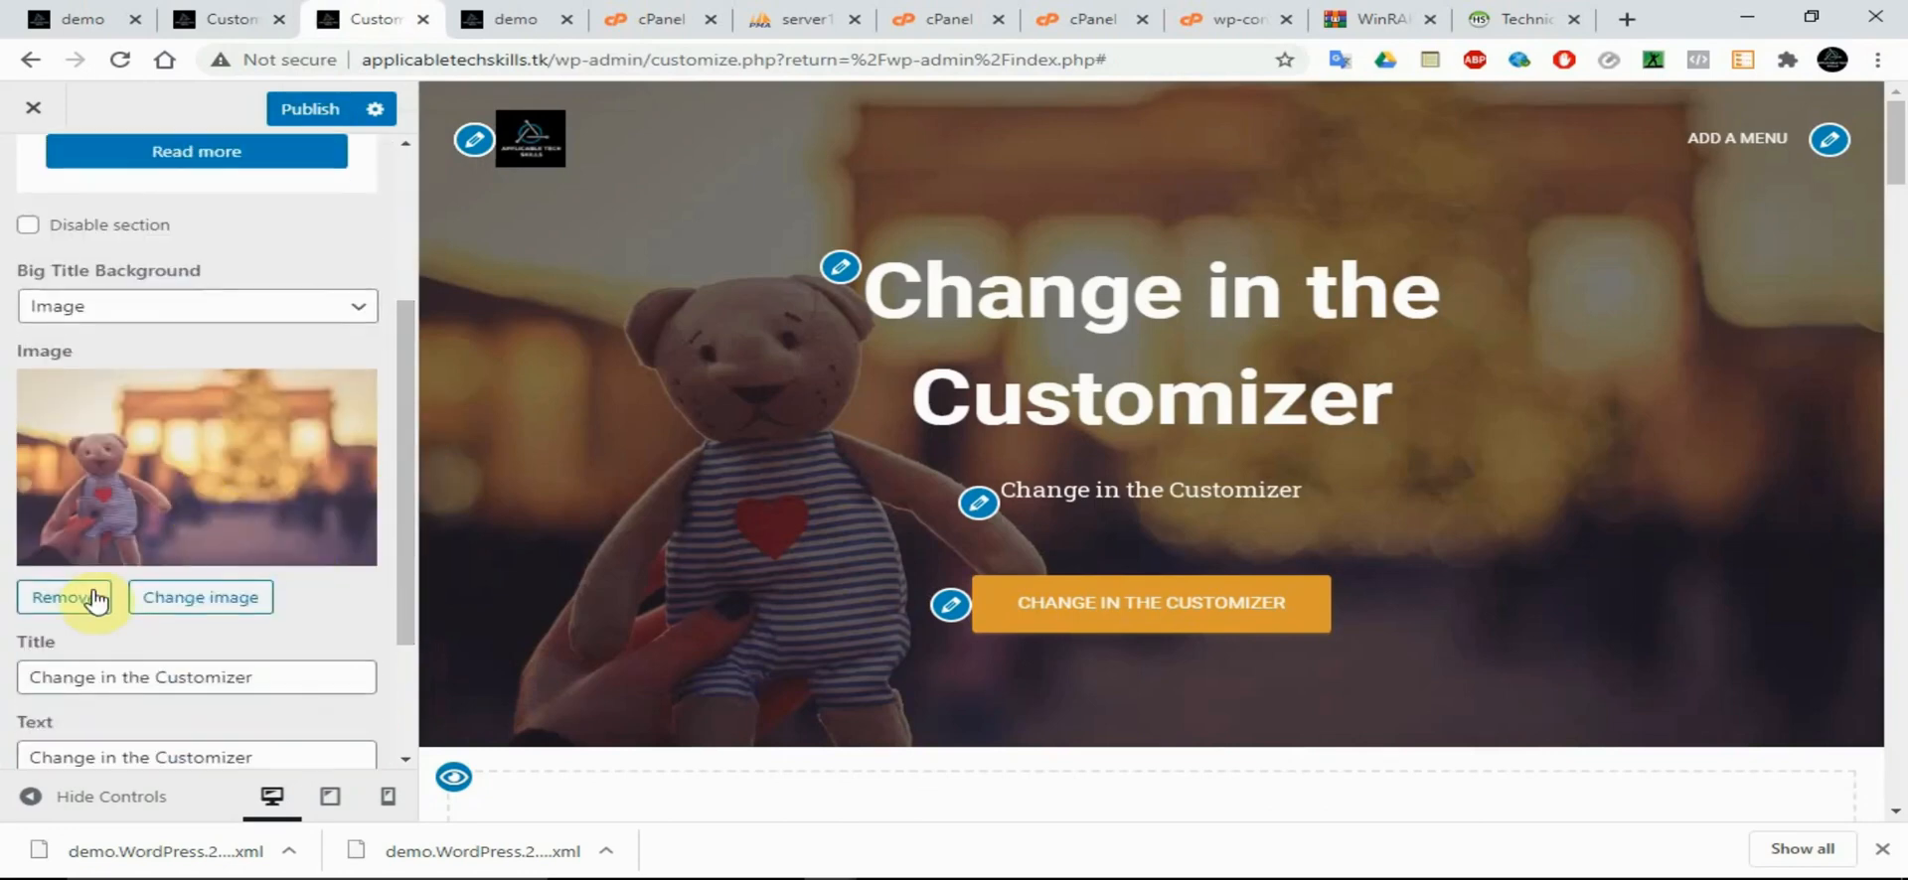
click(199, 600)
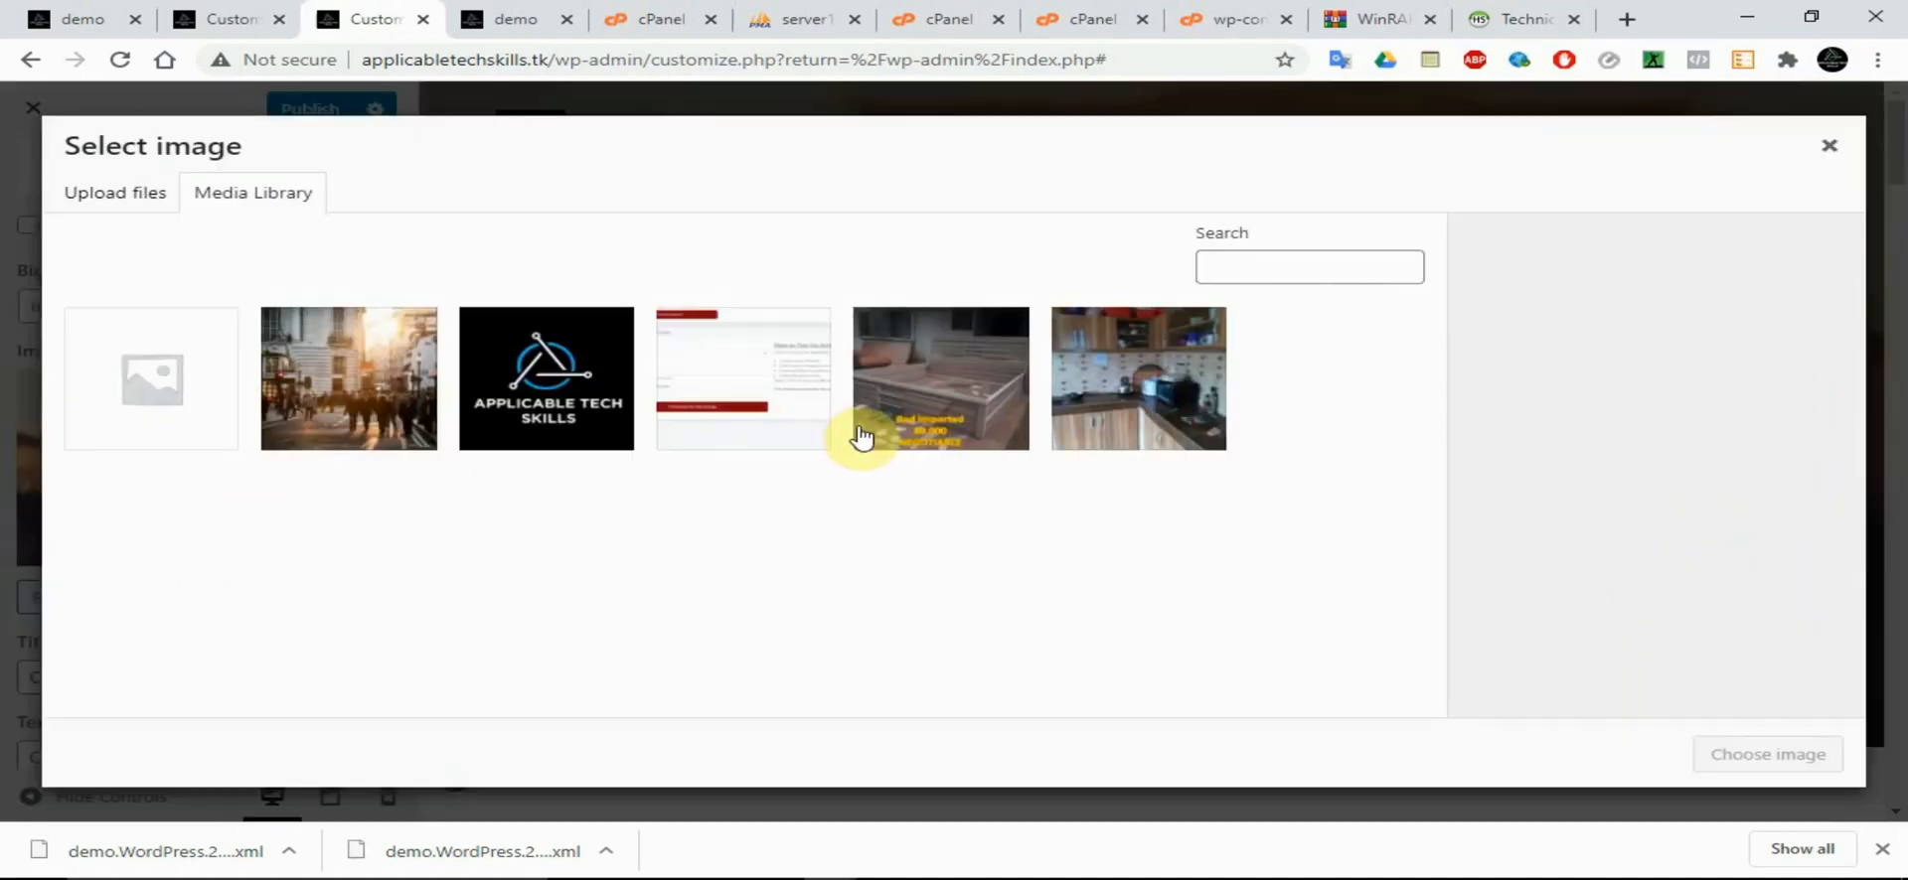
click(374, 392)
click(1723, 755)
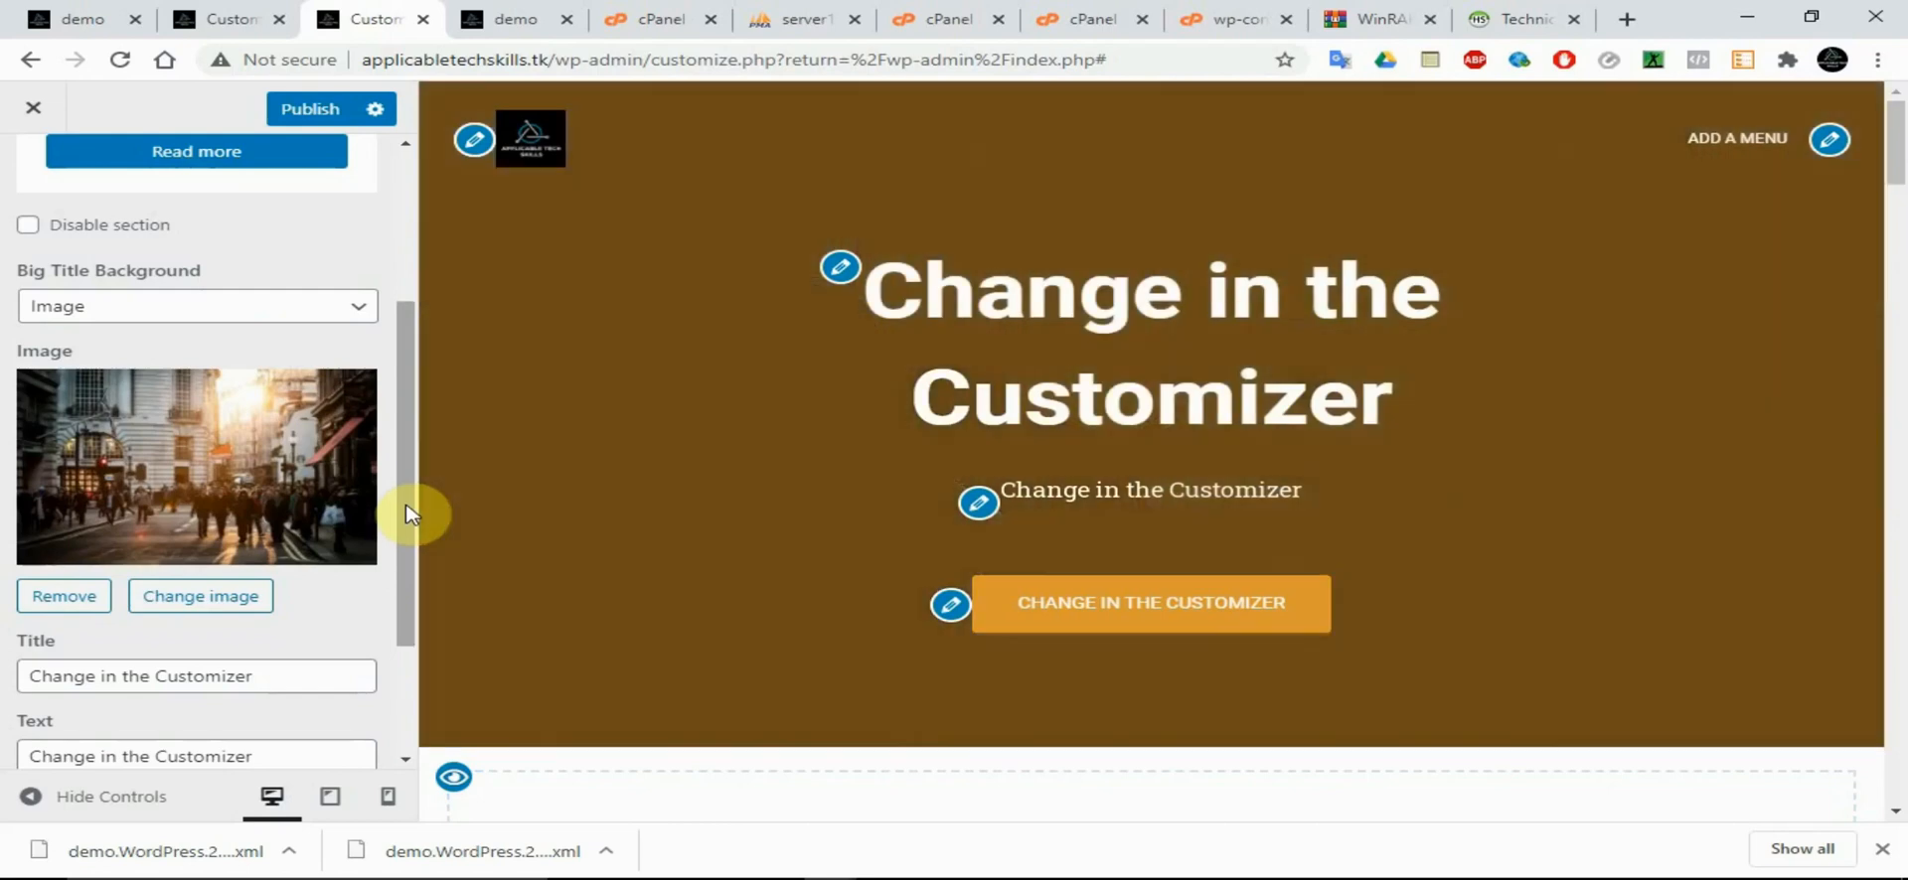
drag(413, 515, 410, 611)
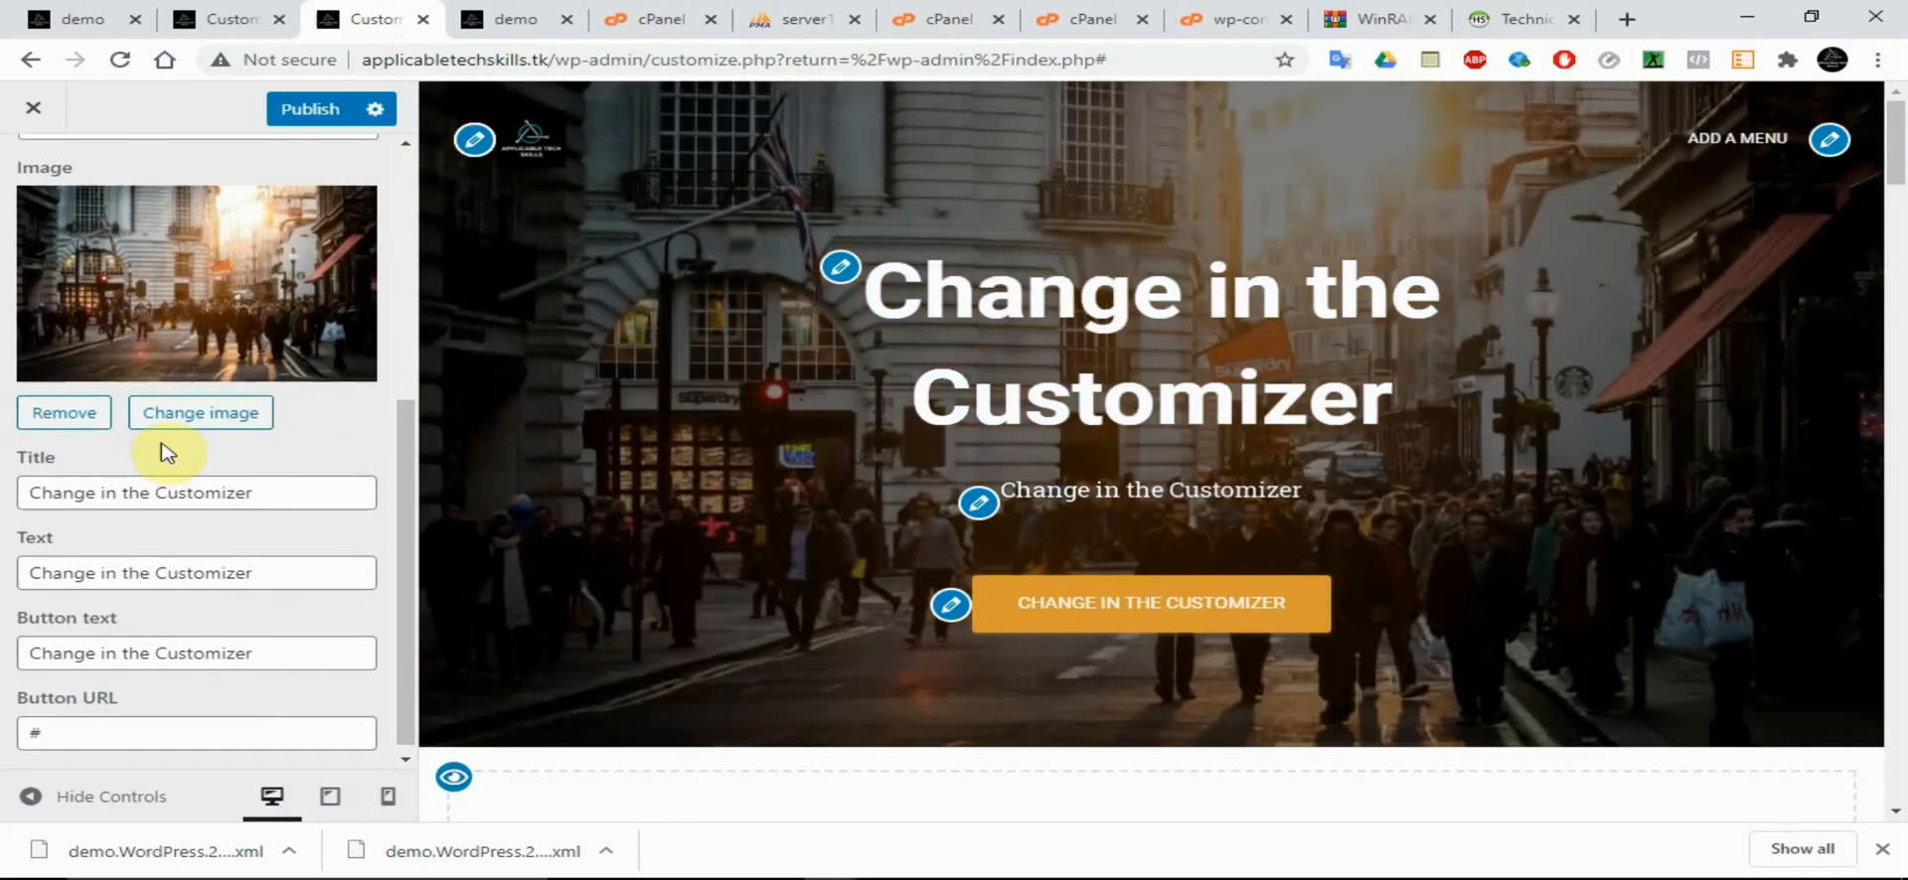
Step: Copy the demo's hero title 'Applicable Tech Skills' into the live title
click(214, 18)
drag(404, 477, 389, 620)
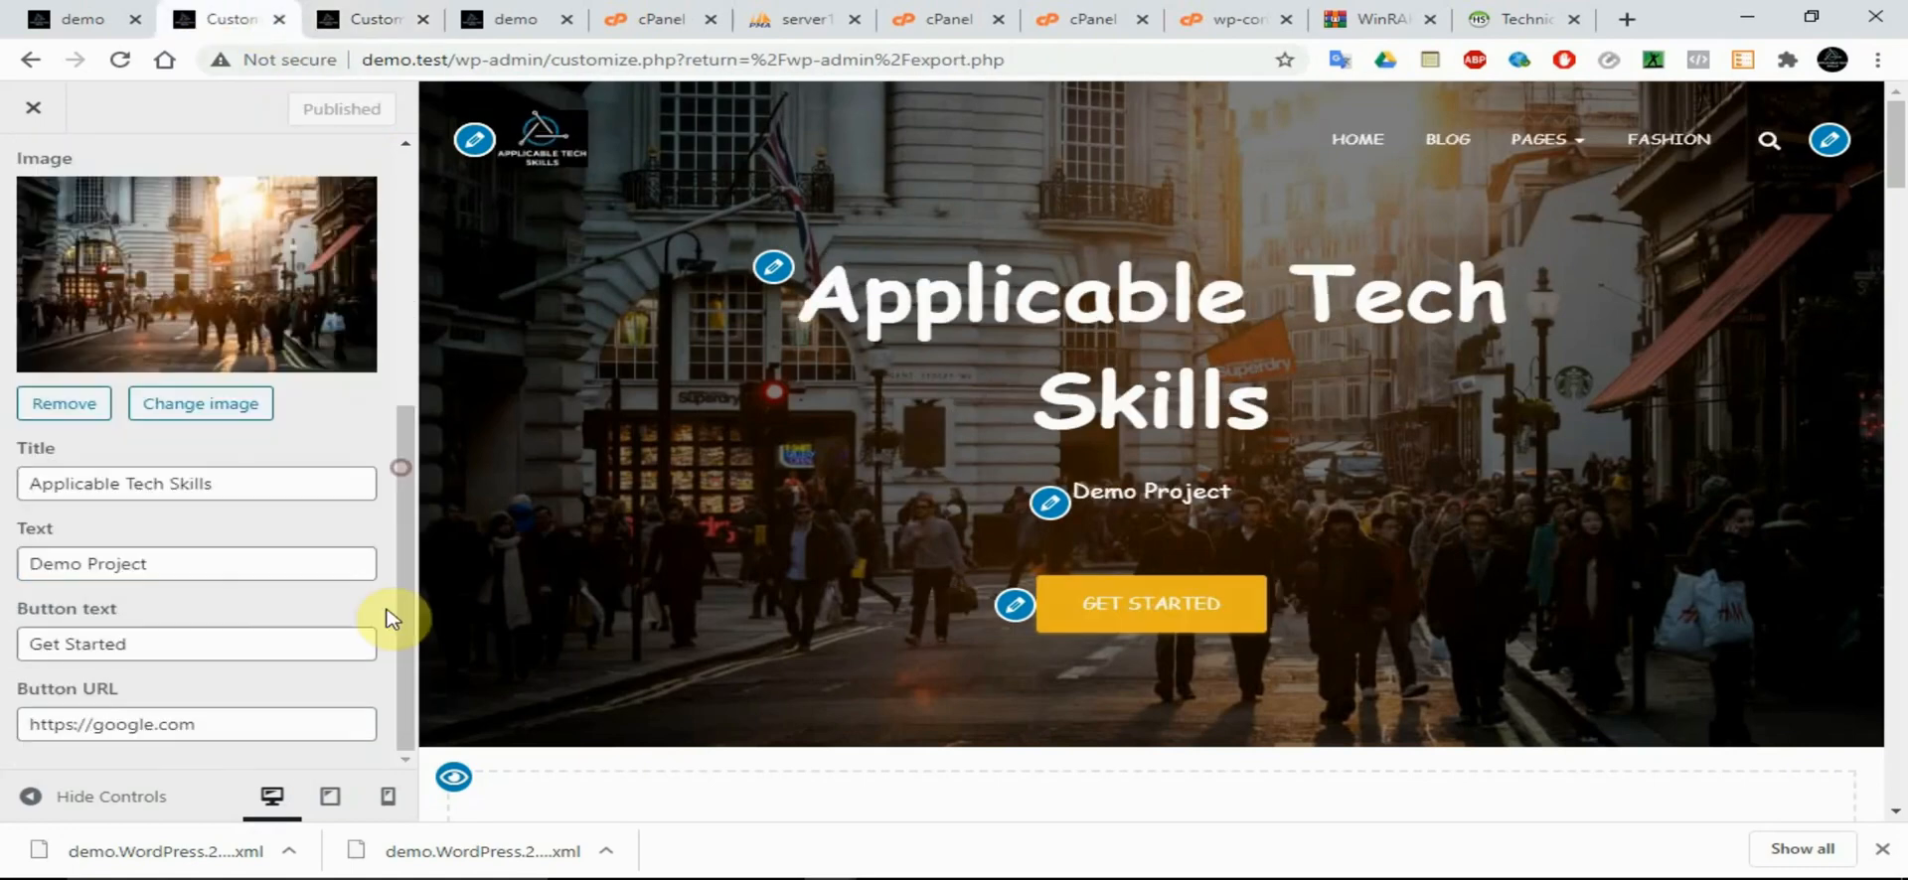
double_click(206, 487)
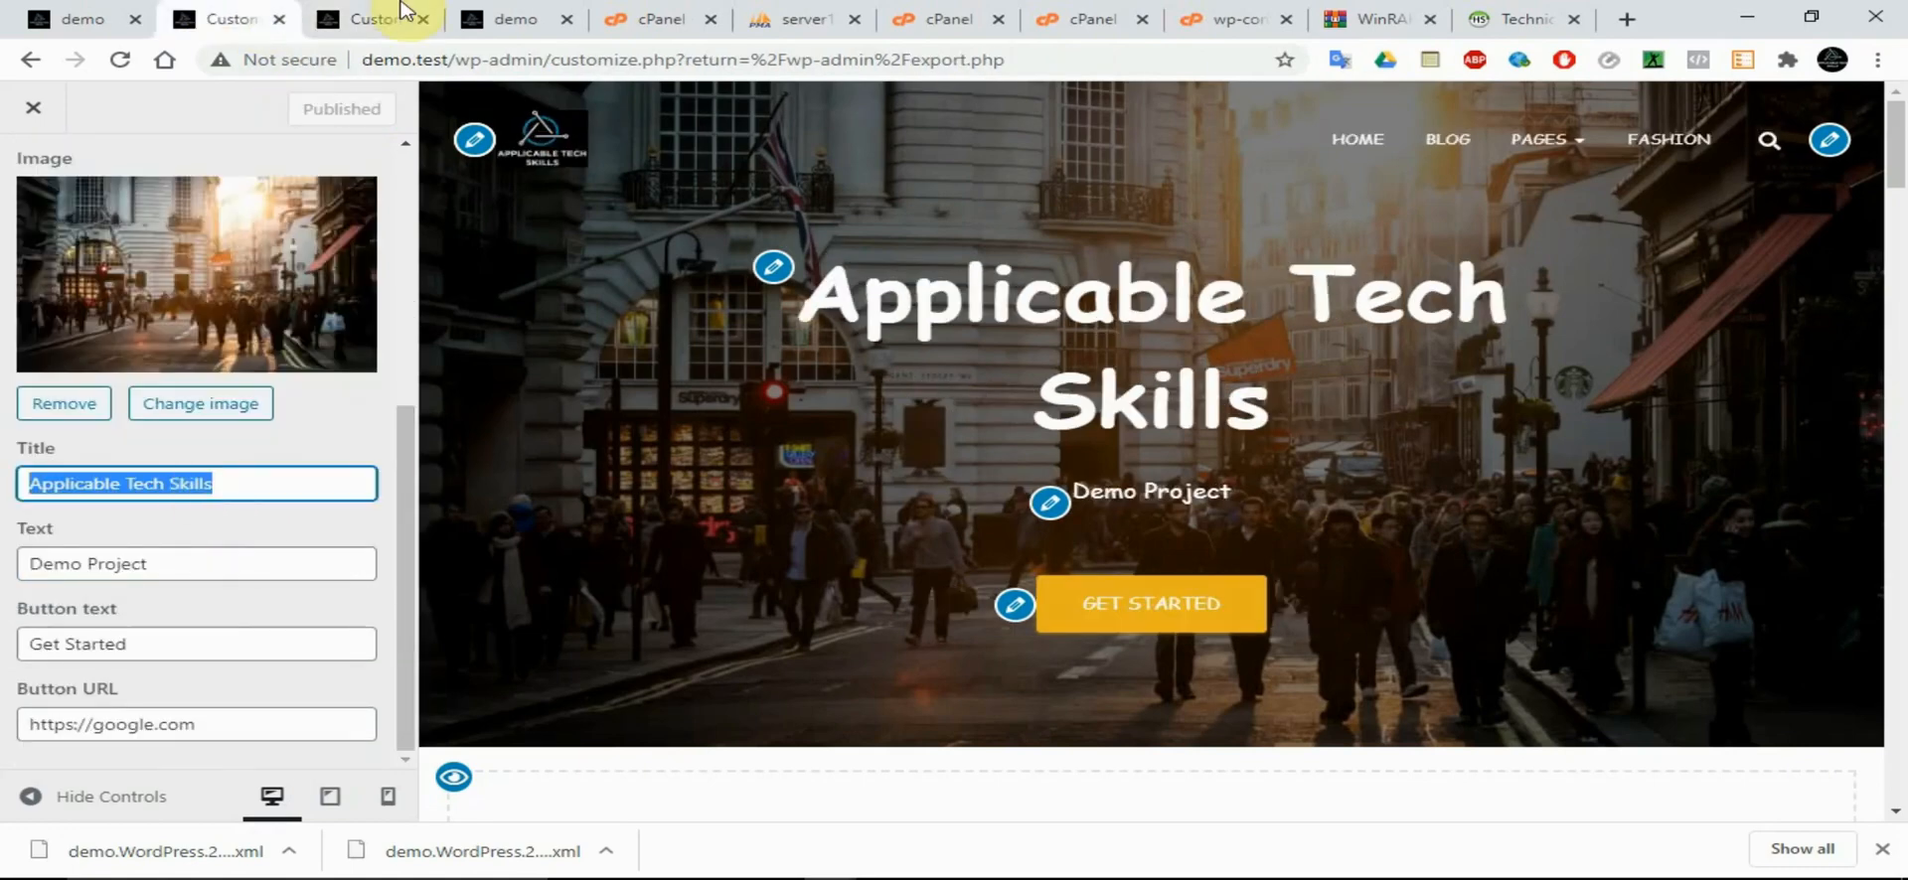
click(402, 10)
double_click(179, 480)
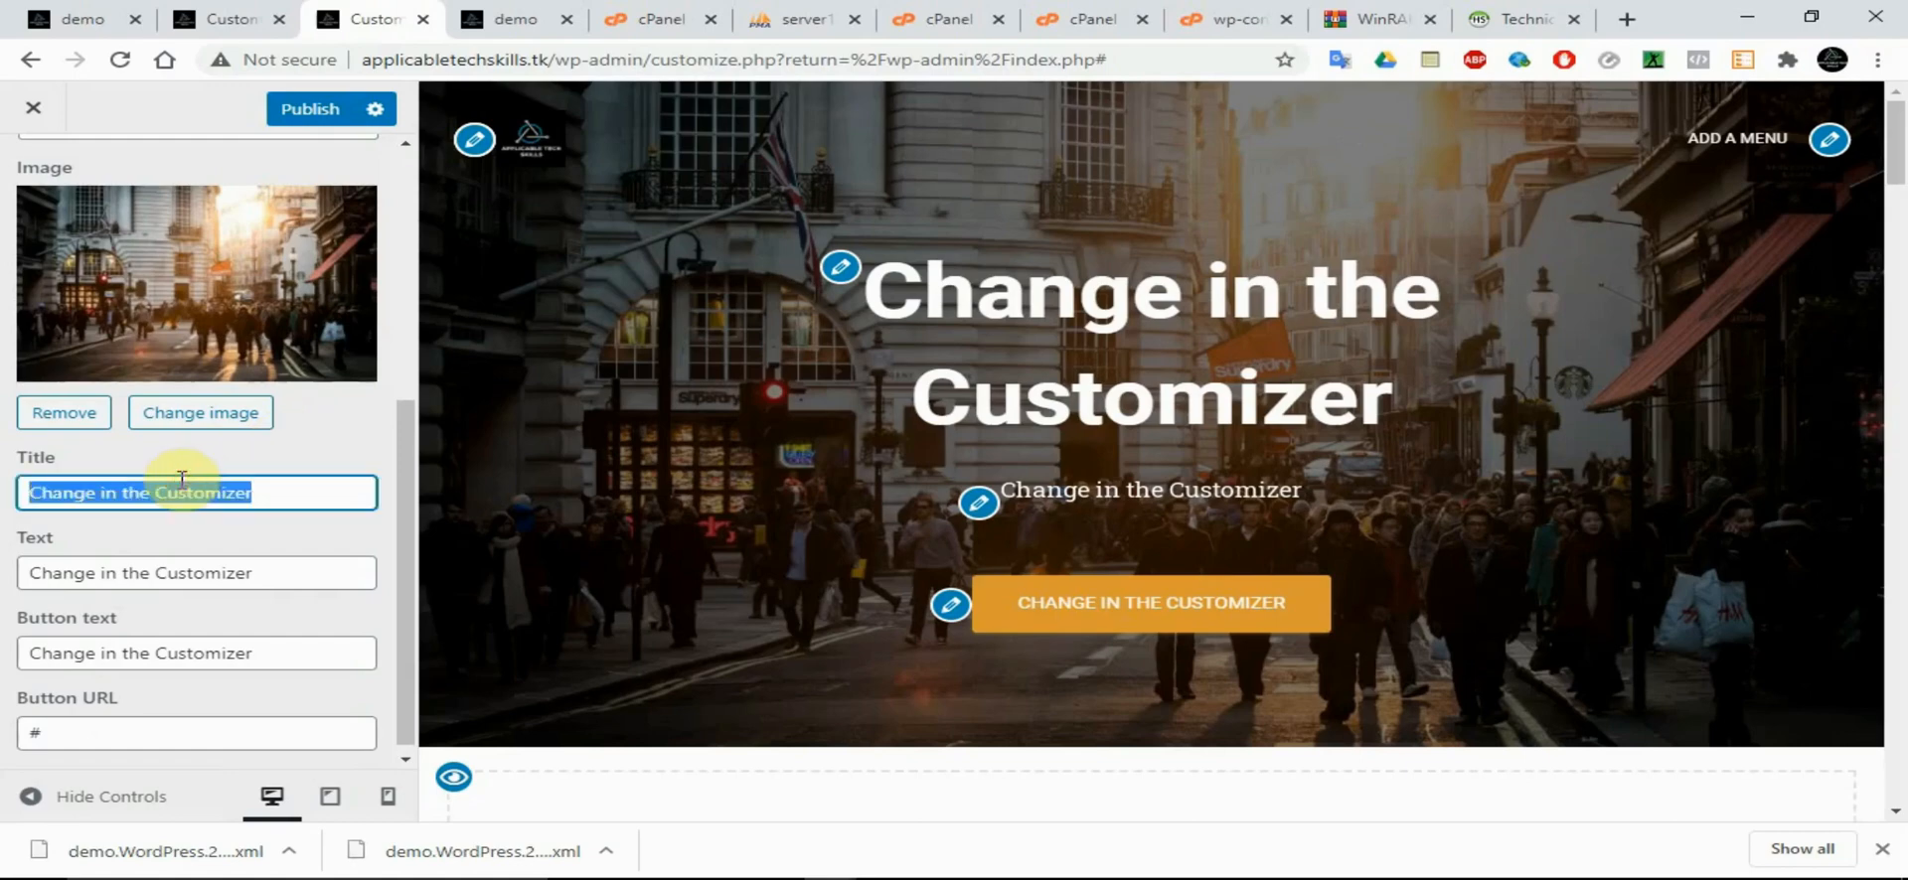
text(Applicable Tech Skills)
Step: Replace the live hero text with 'Demo Project'
click(232, 29)
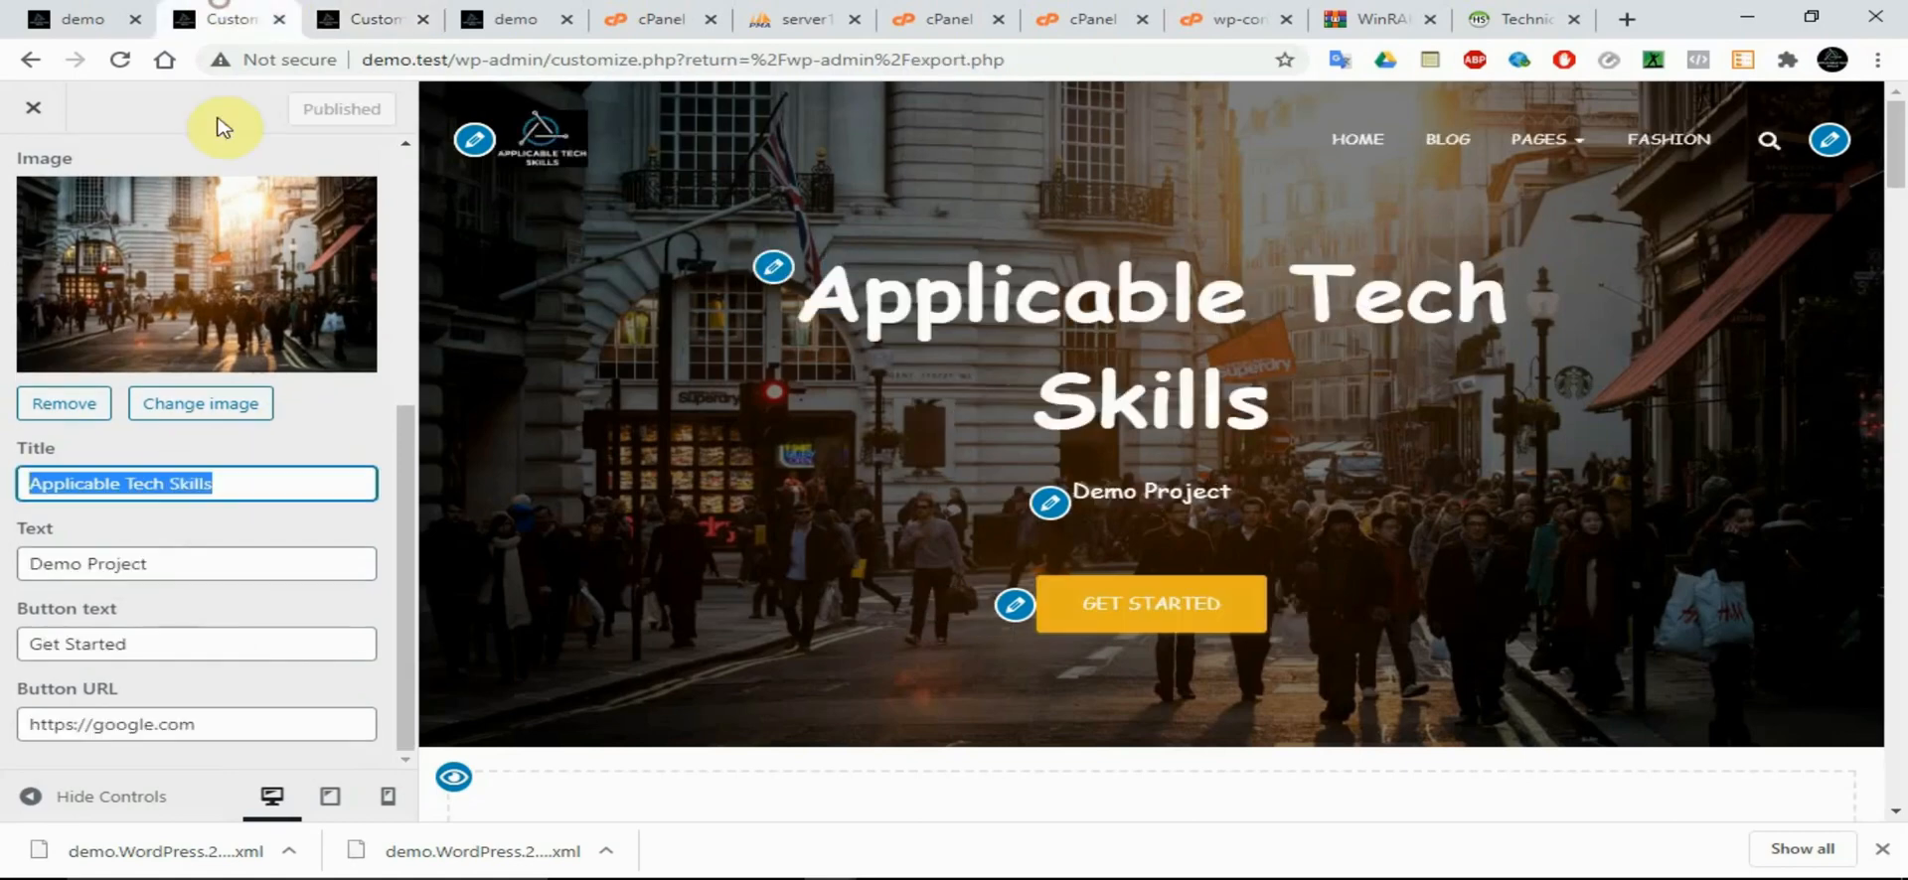
click(144, 567)
click(370, 19)
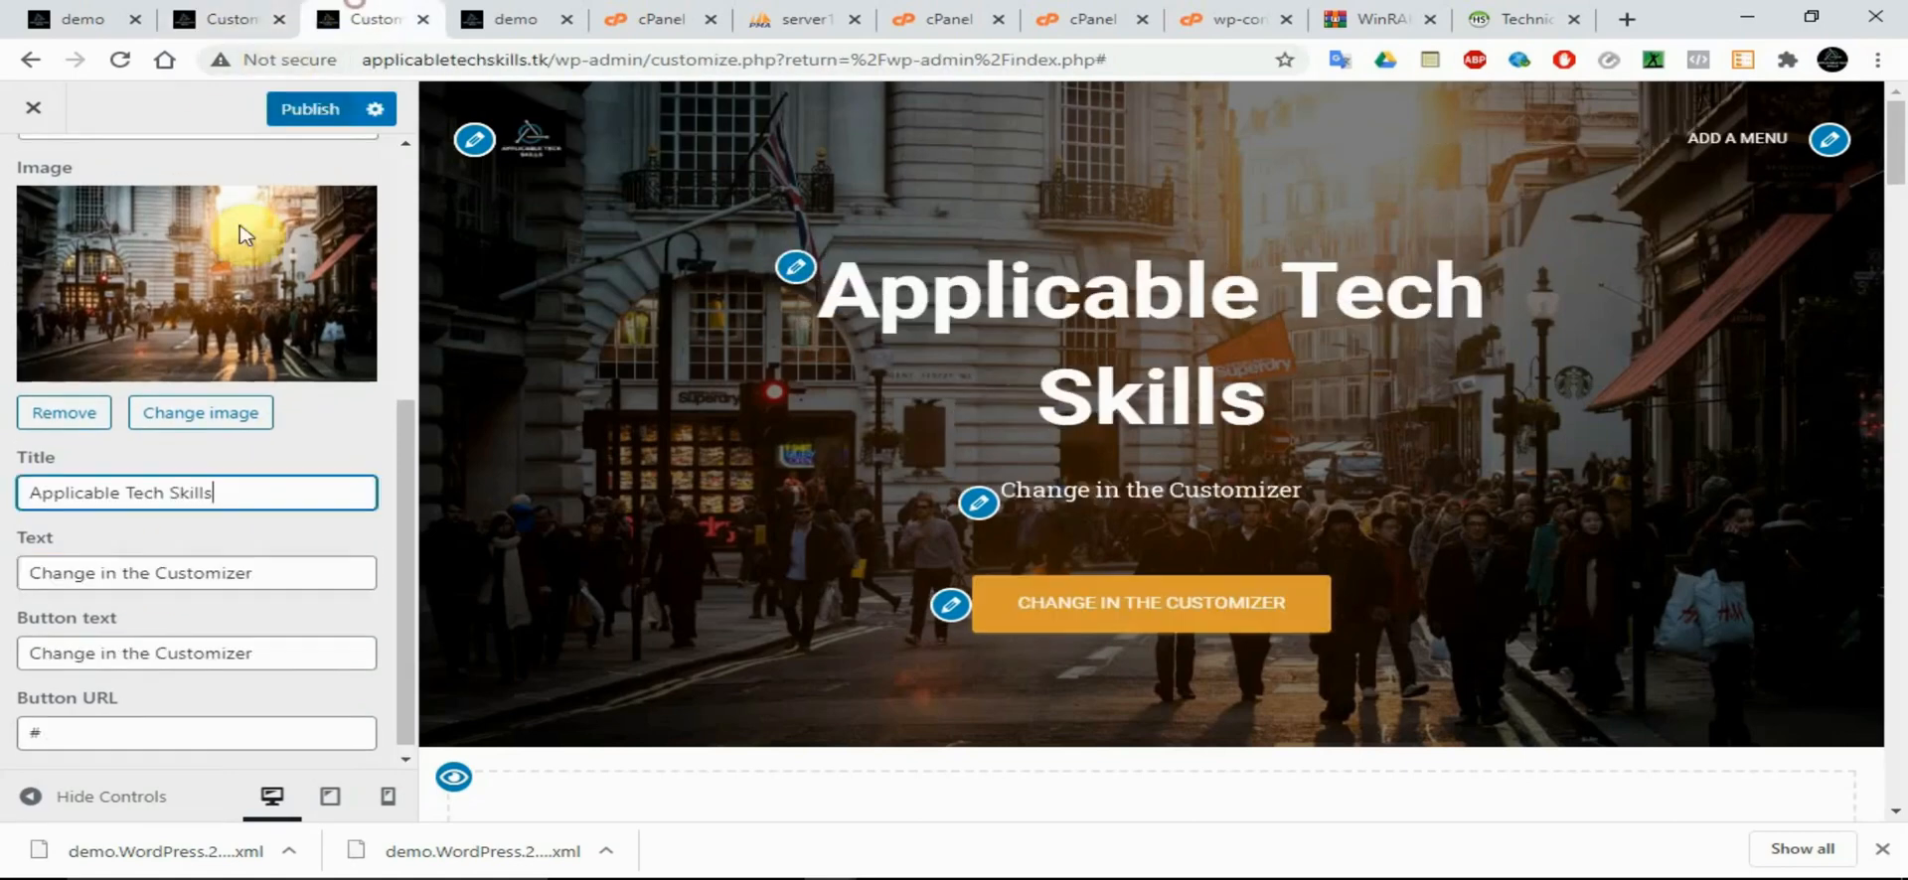
triple_click(107, 576)
text(Demo Project)
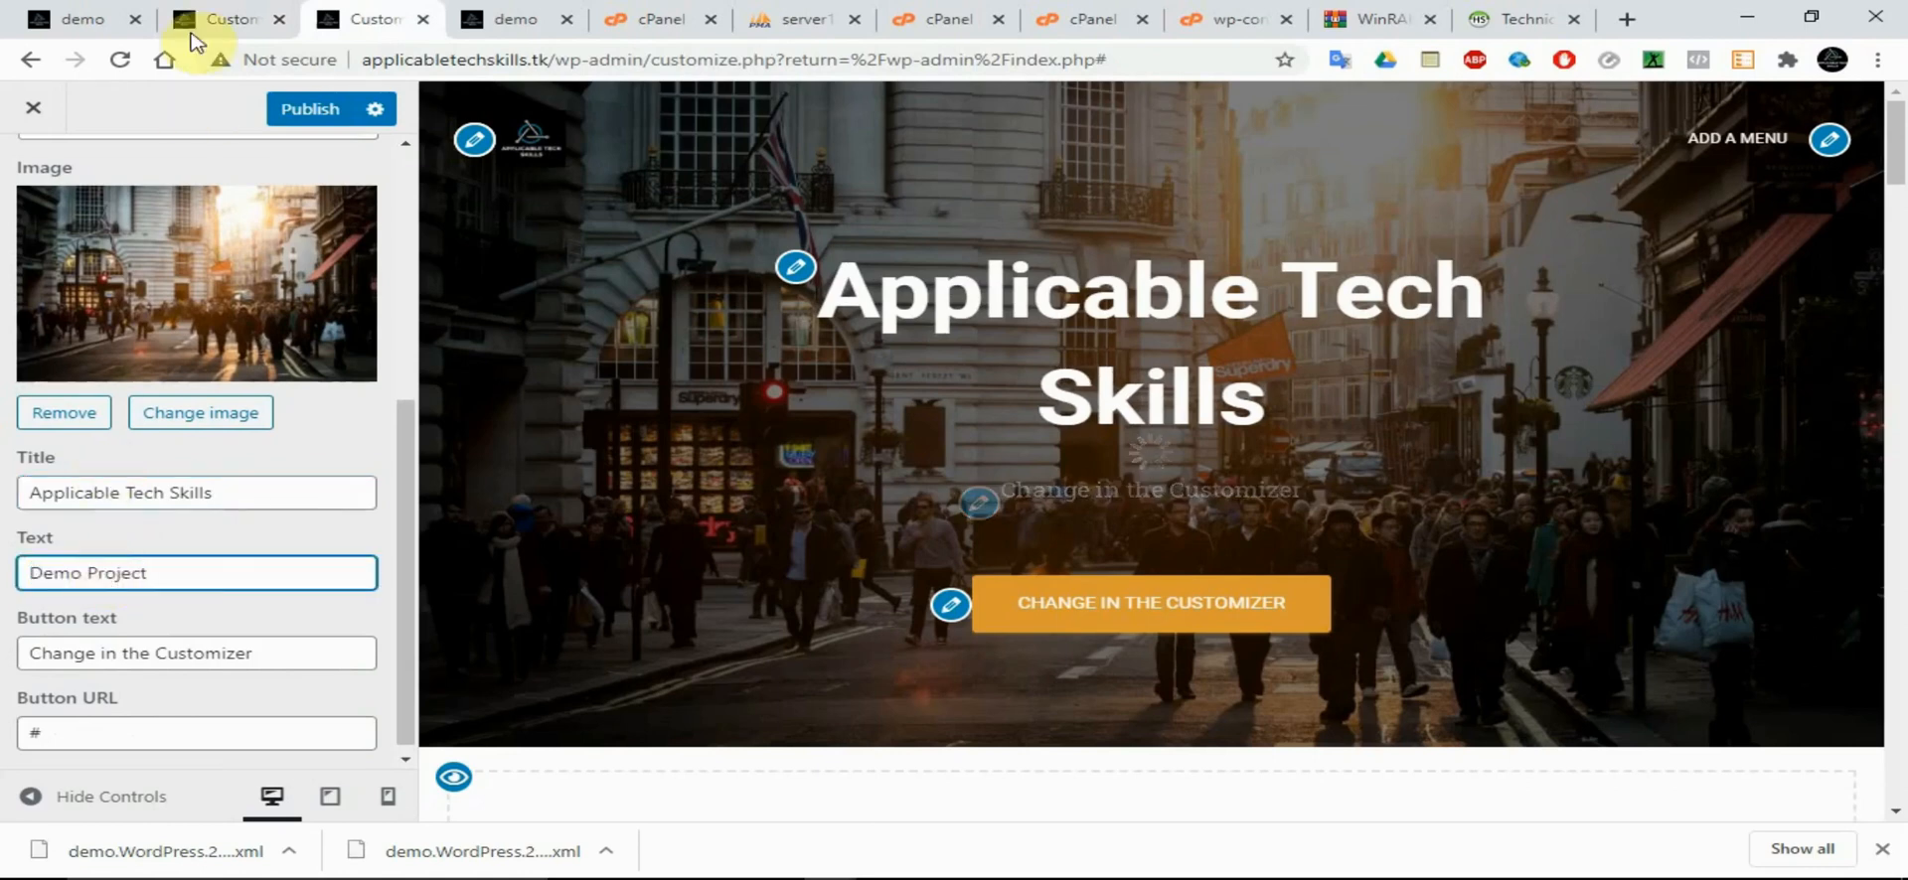
click(199, 20)
double_click(143, 645)
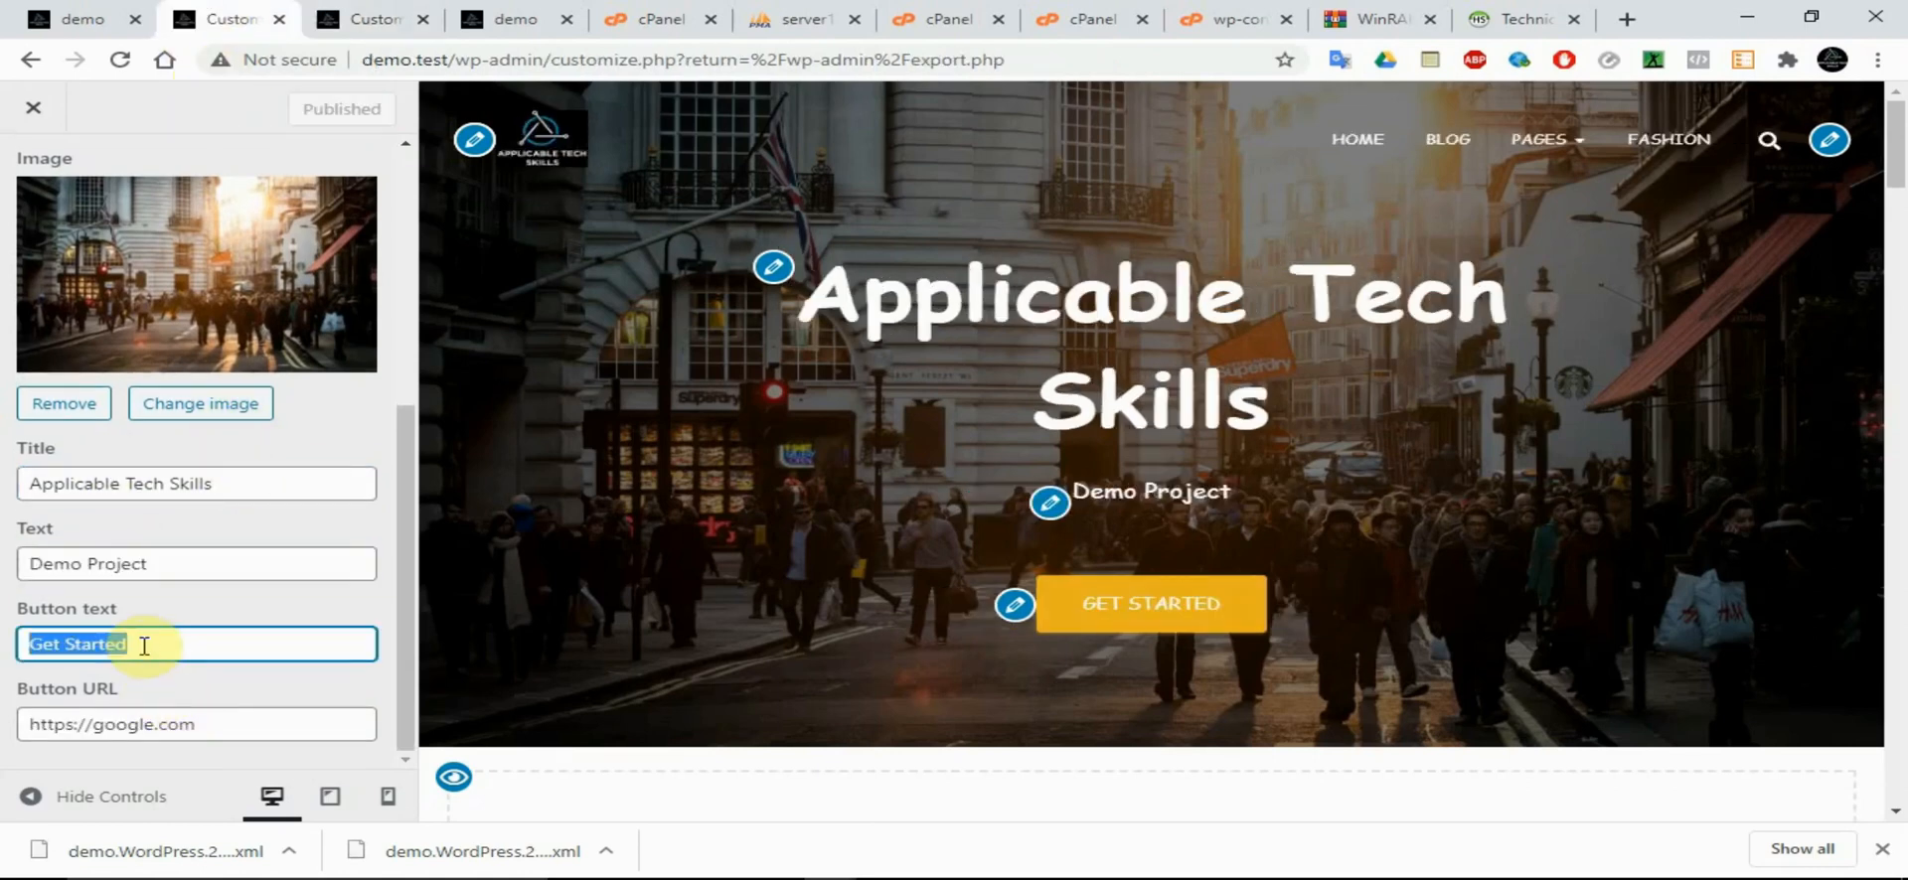
click(361, 14)
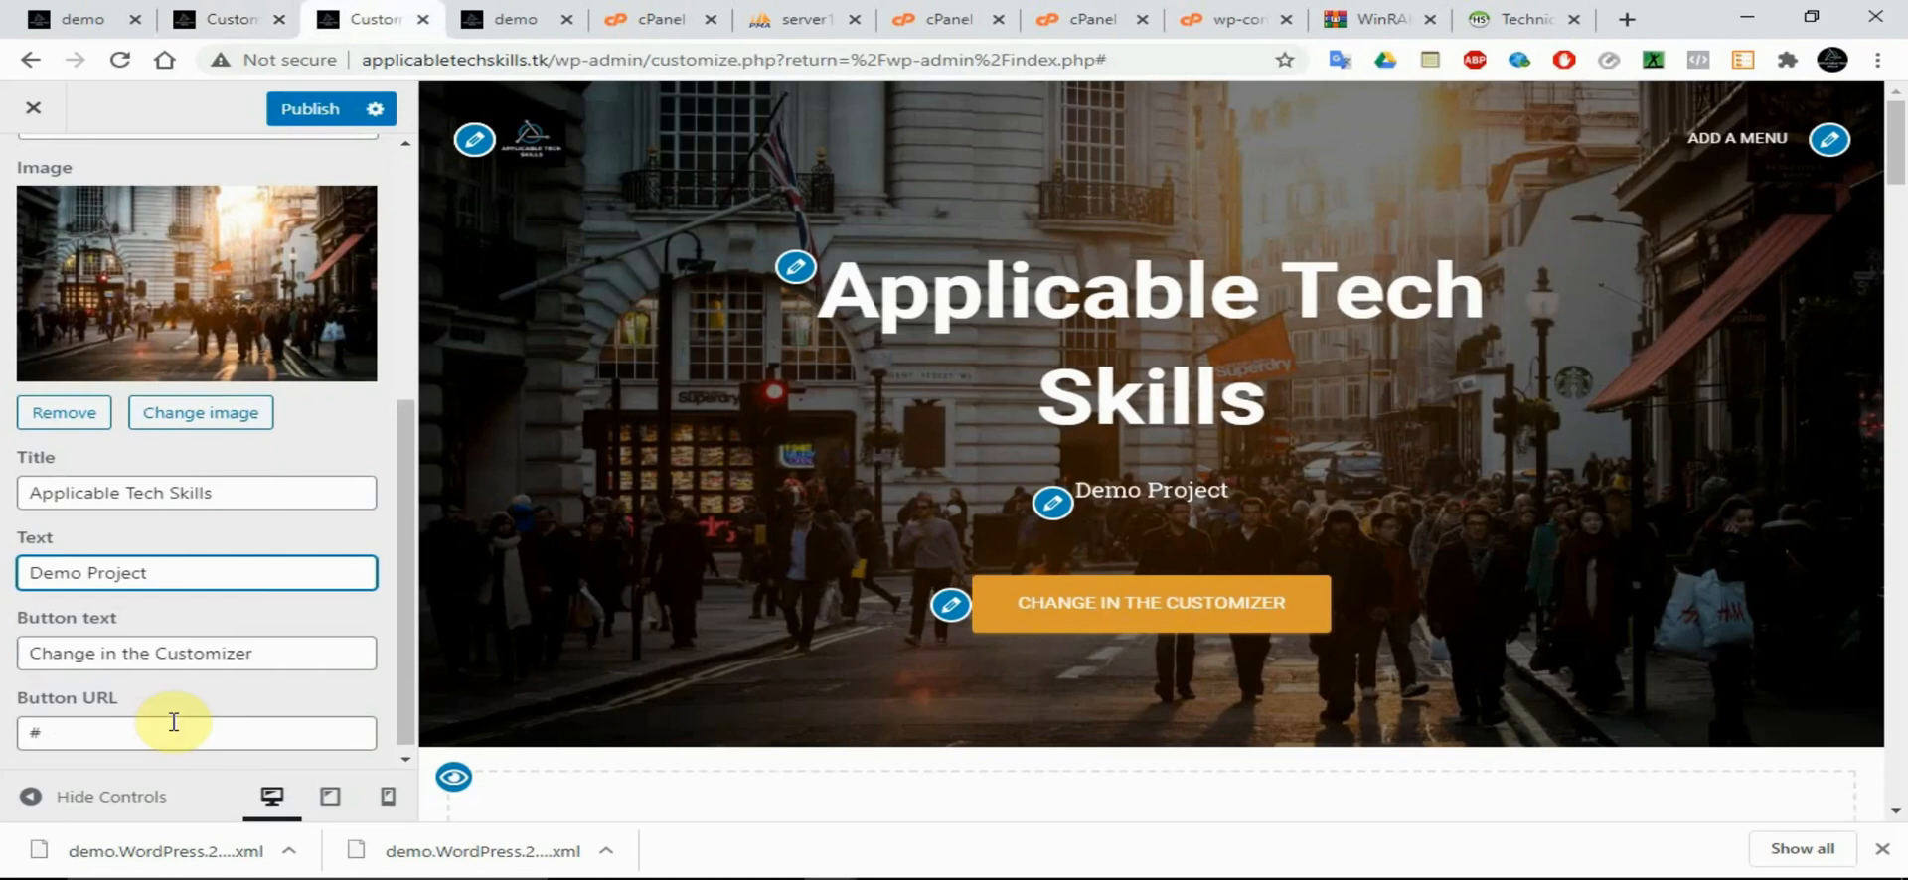
triple_click(135, 656)
text(Get Started)
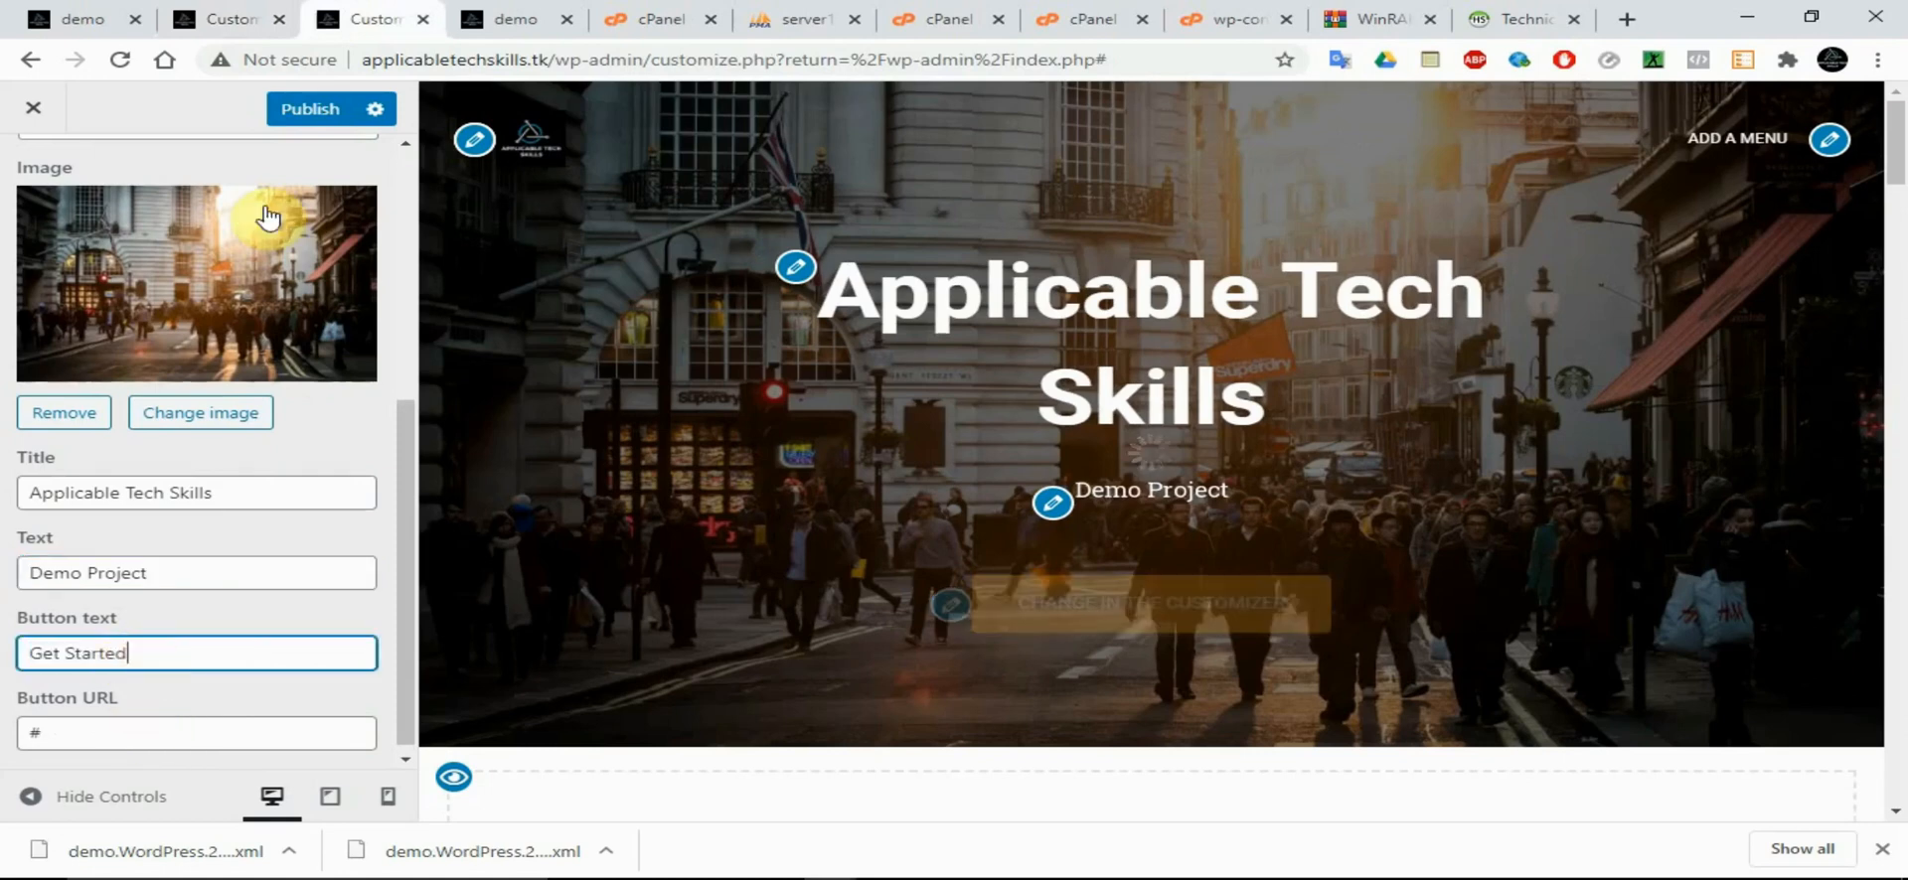
click(242, 9)
triple_click(125, 724)
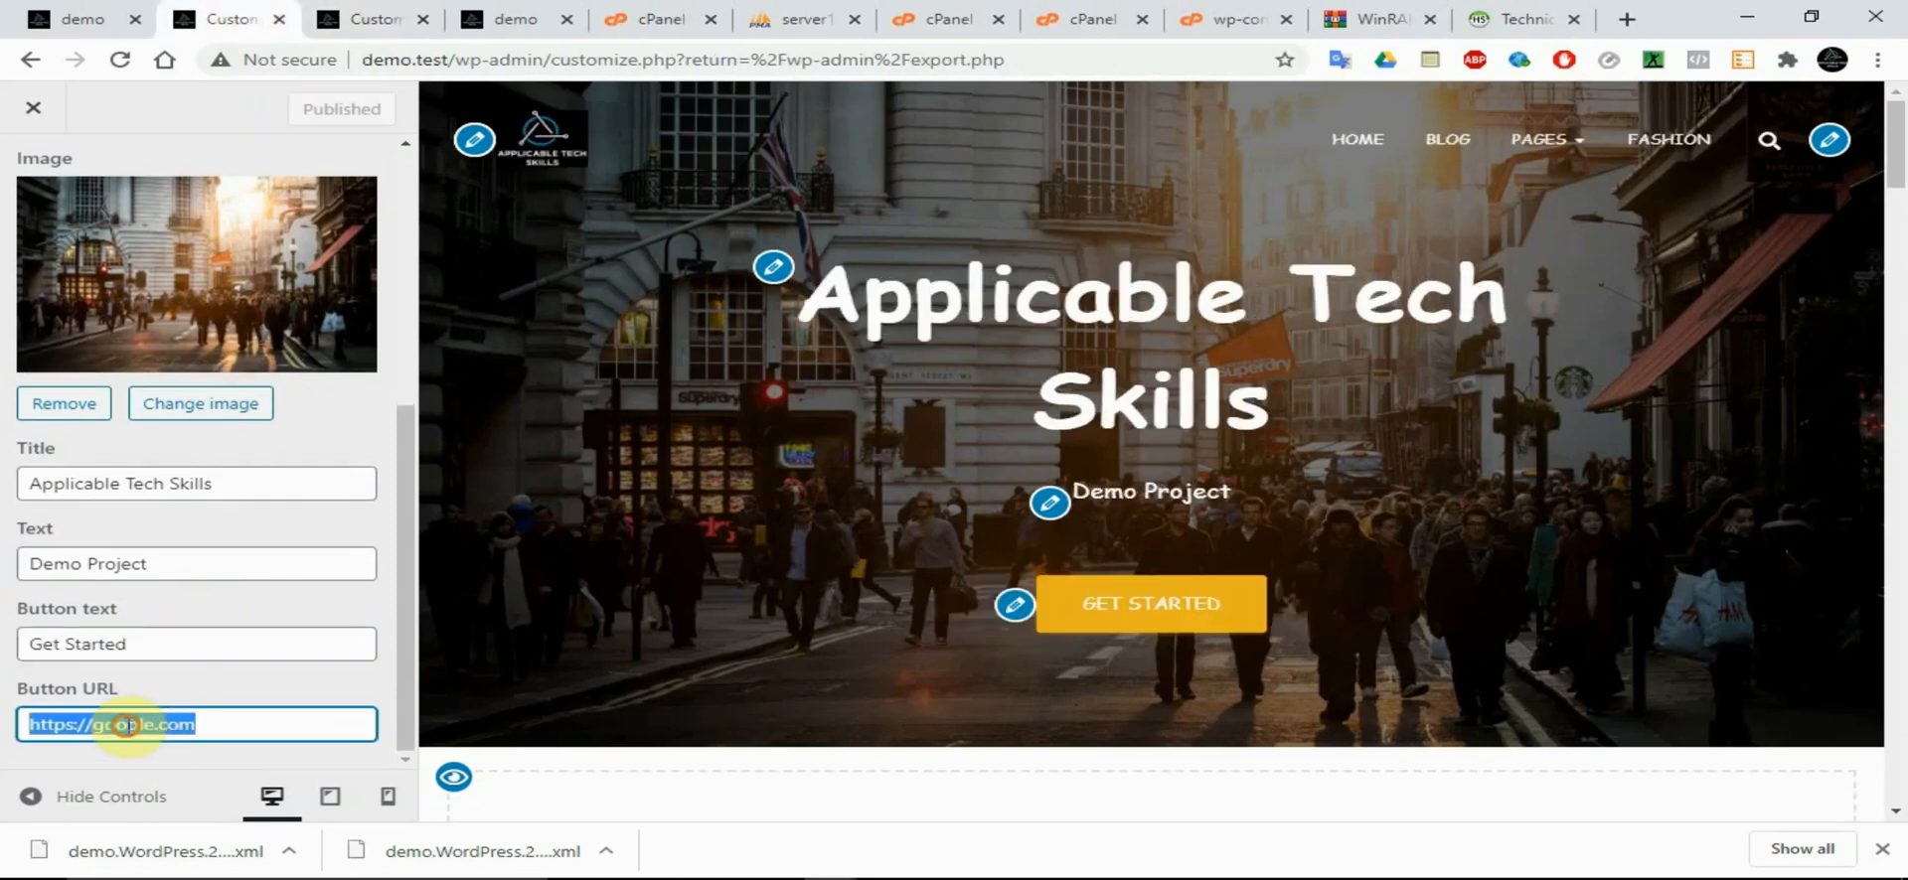
click(358, 18)
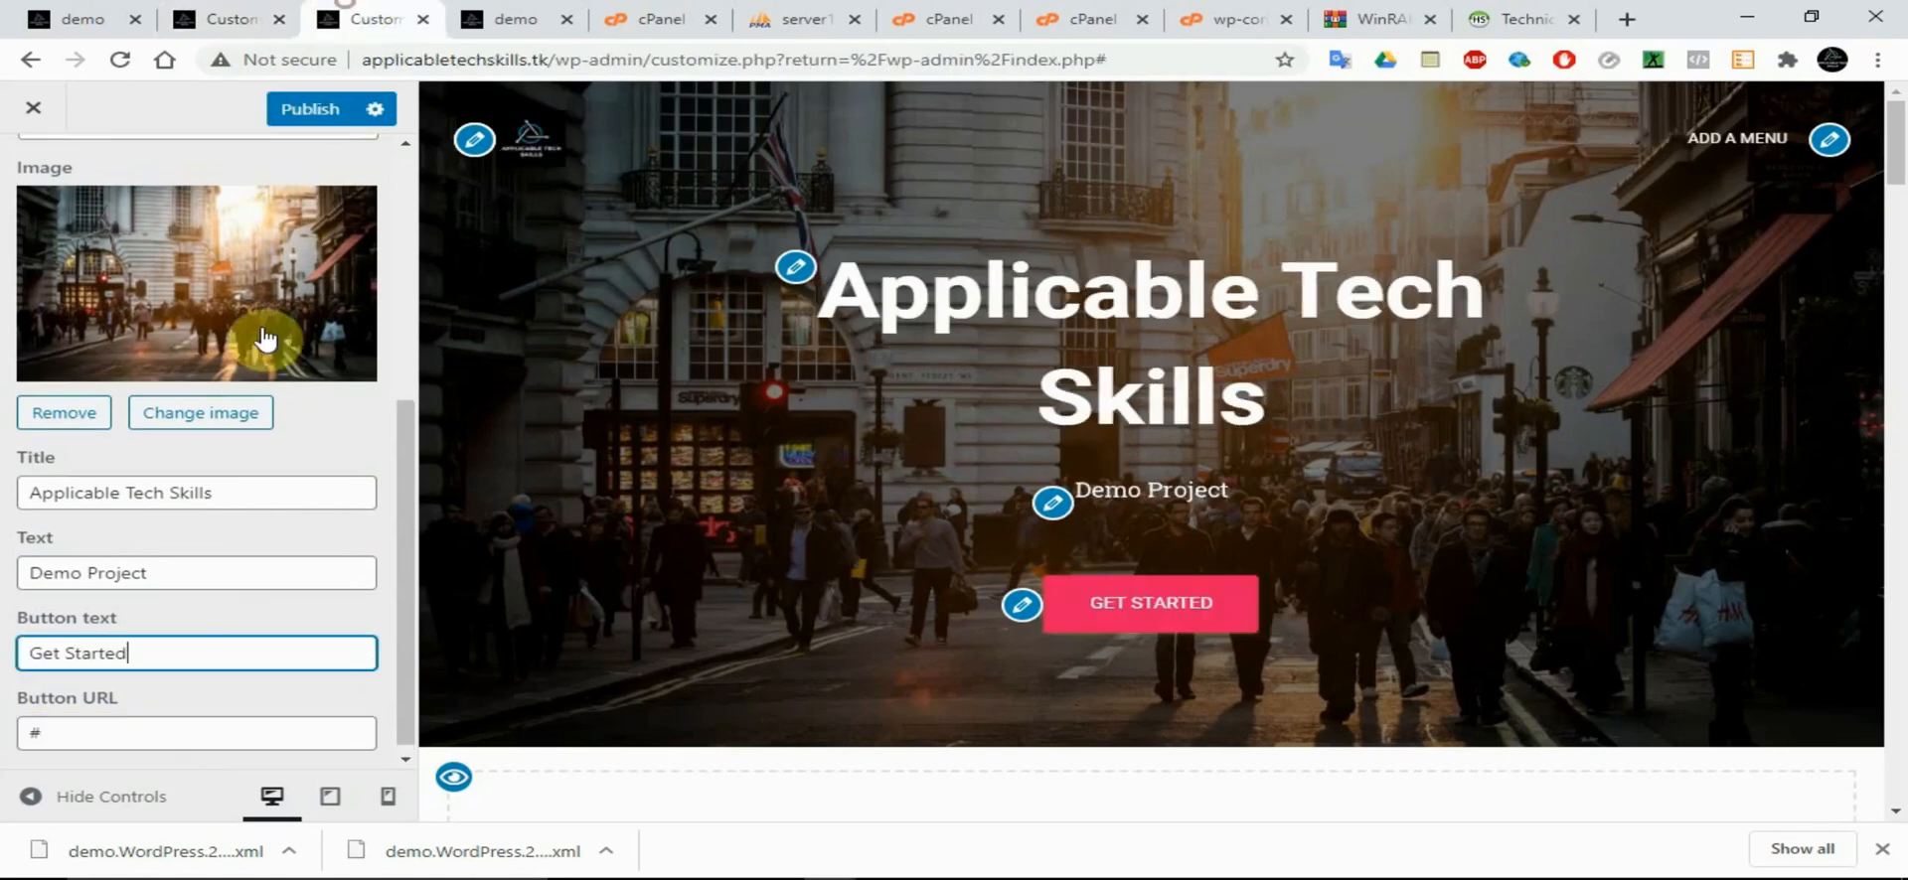
click(131, 735)
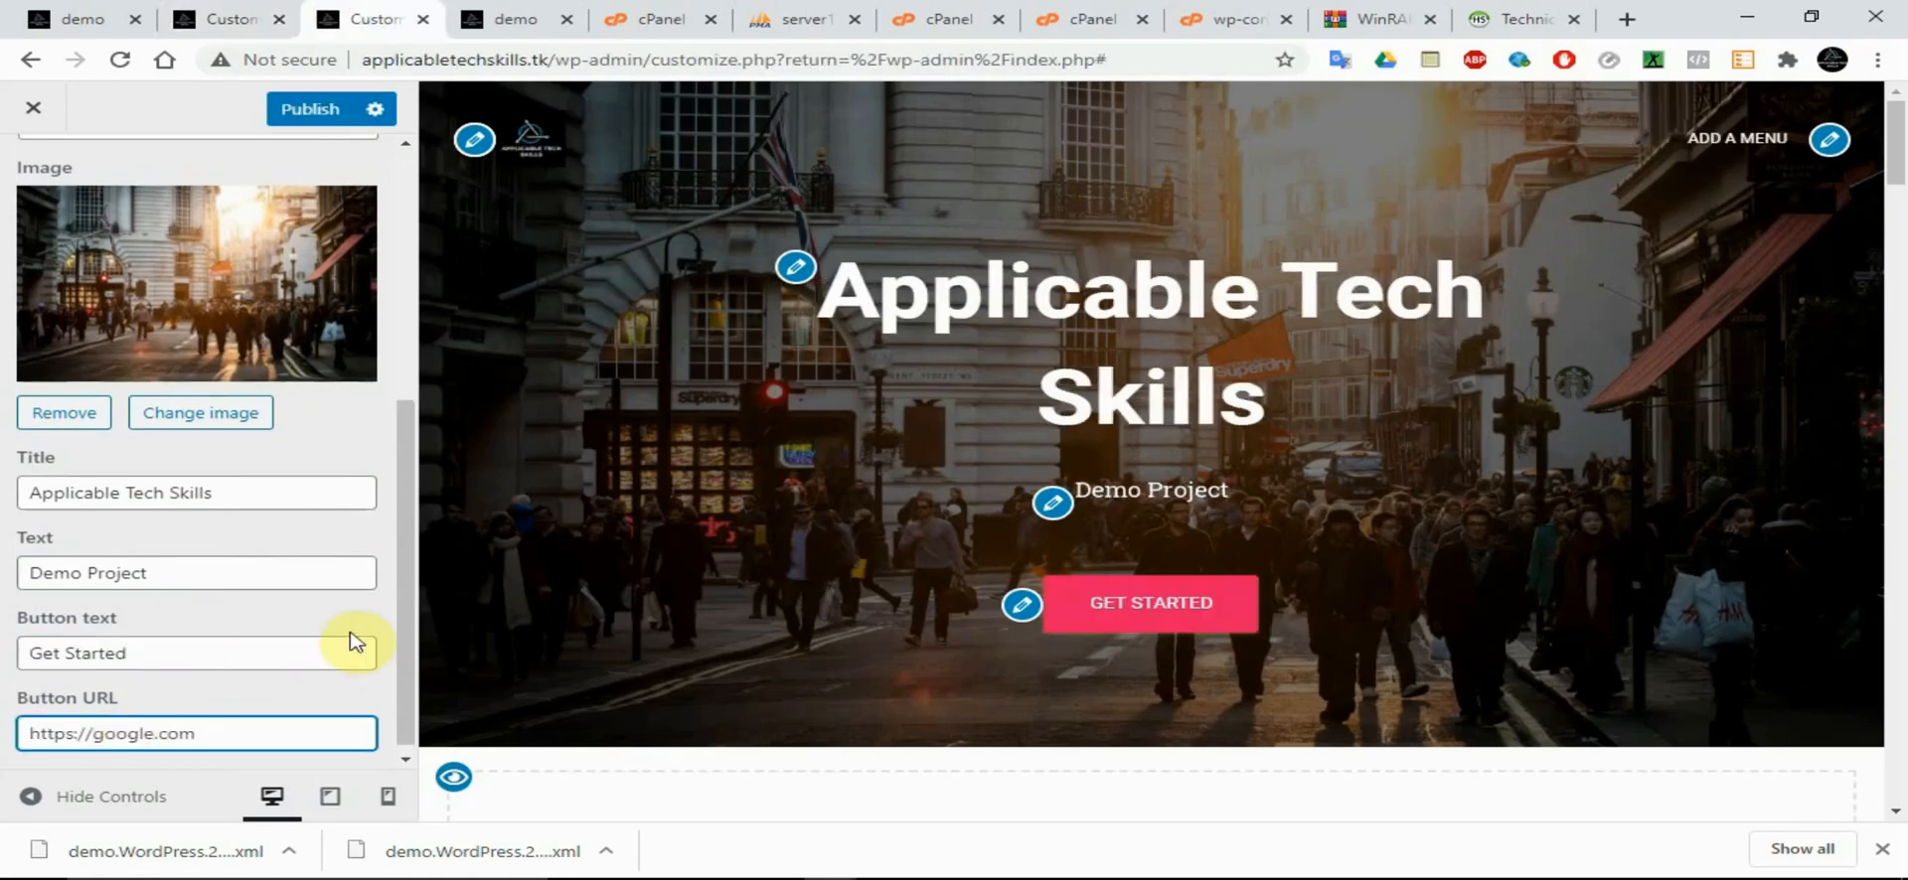
Step: Check the demo hero's extra layout options, then return to its Frontpage Sections list
drag(405, 438, 396, 221)
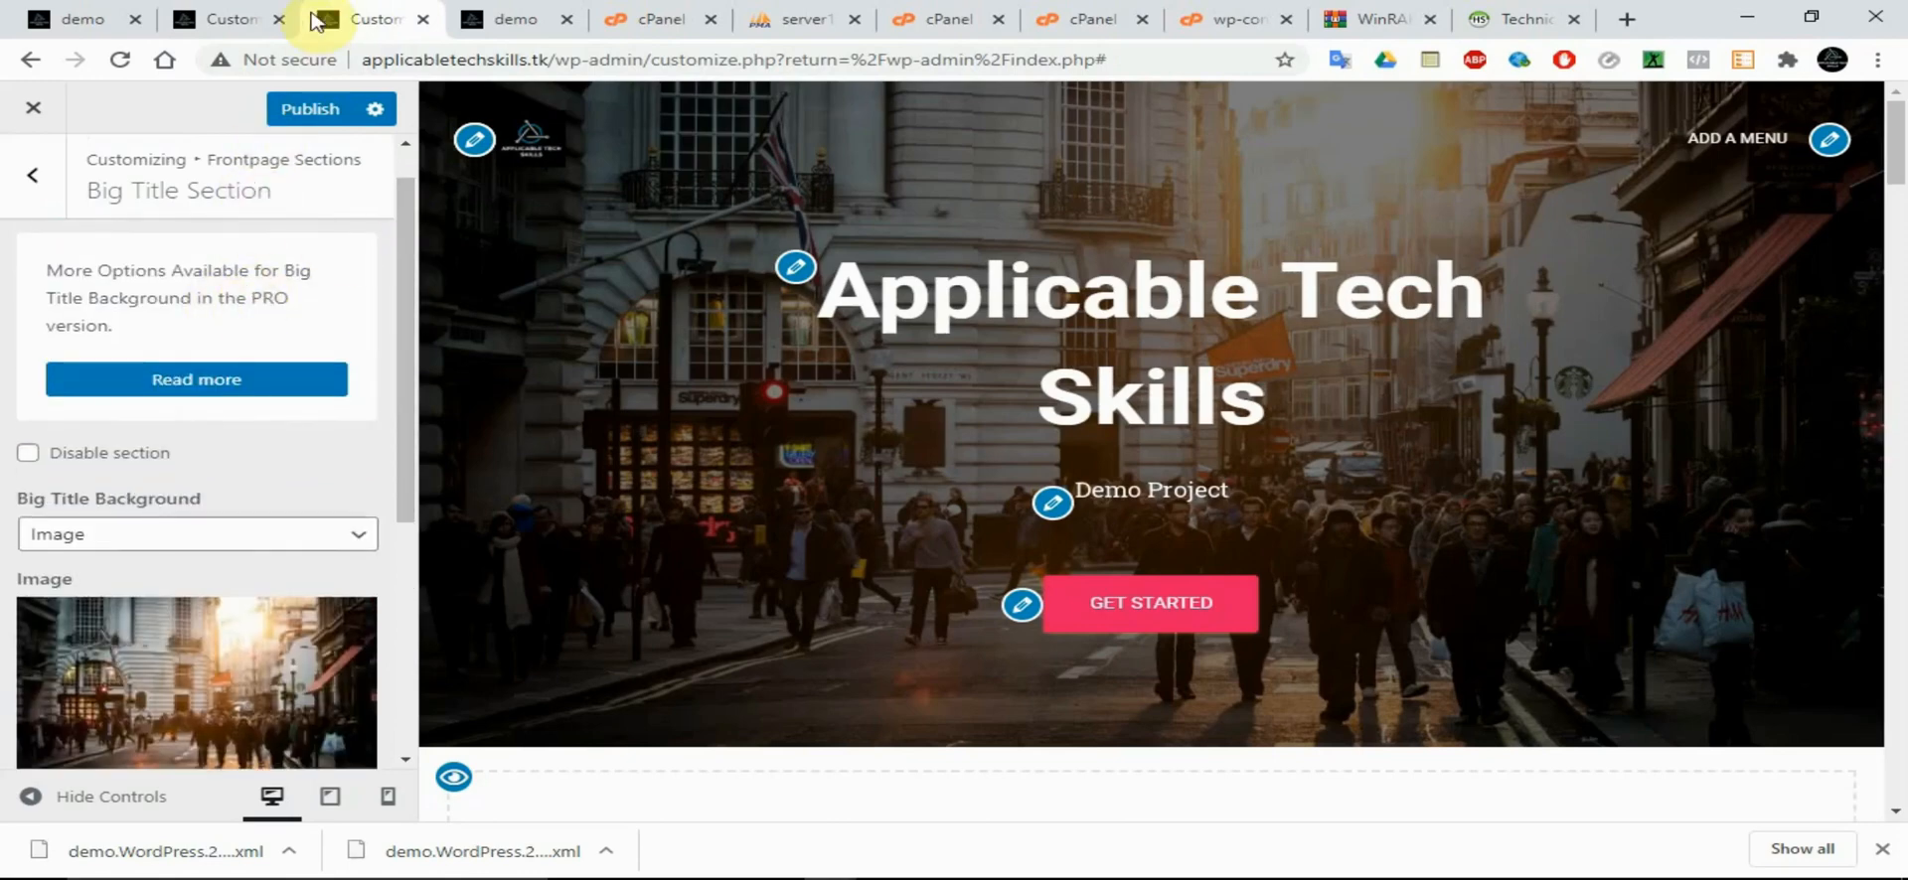
click(234, 19)
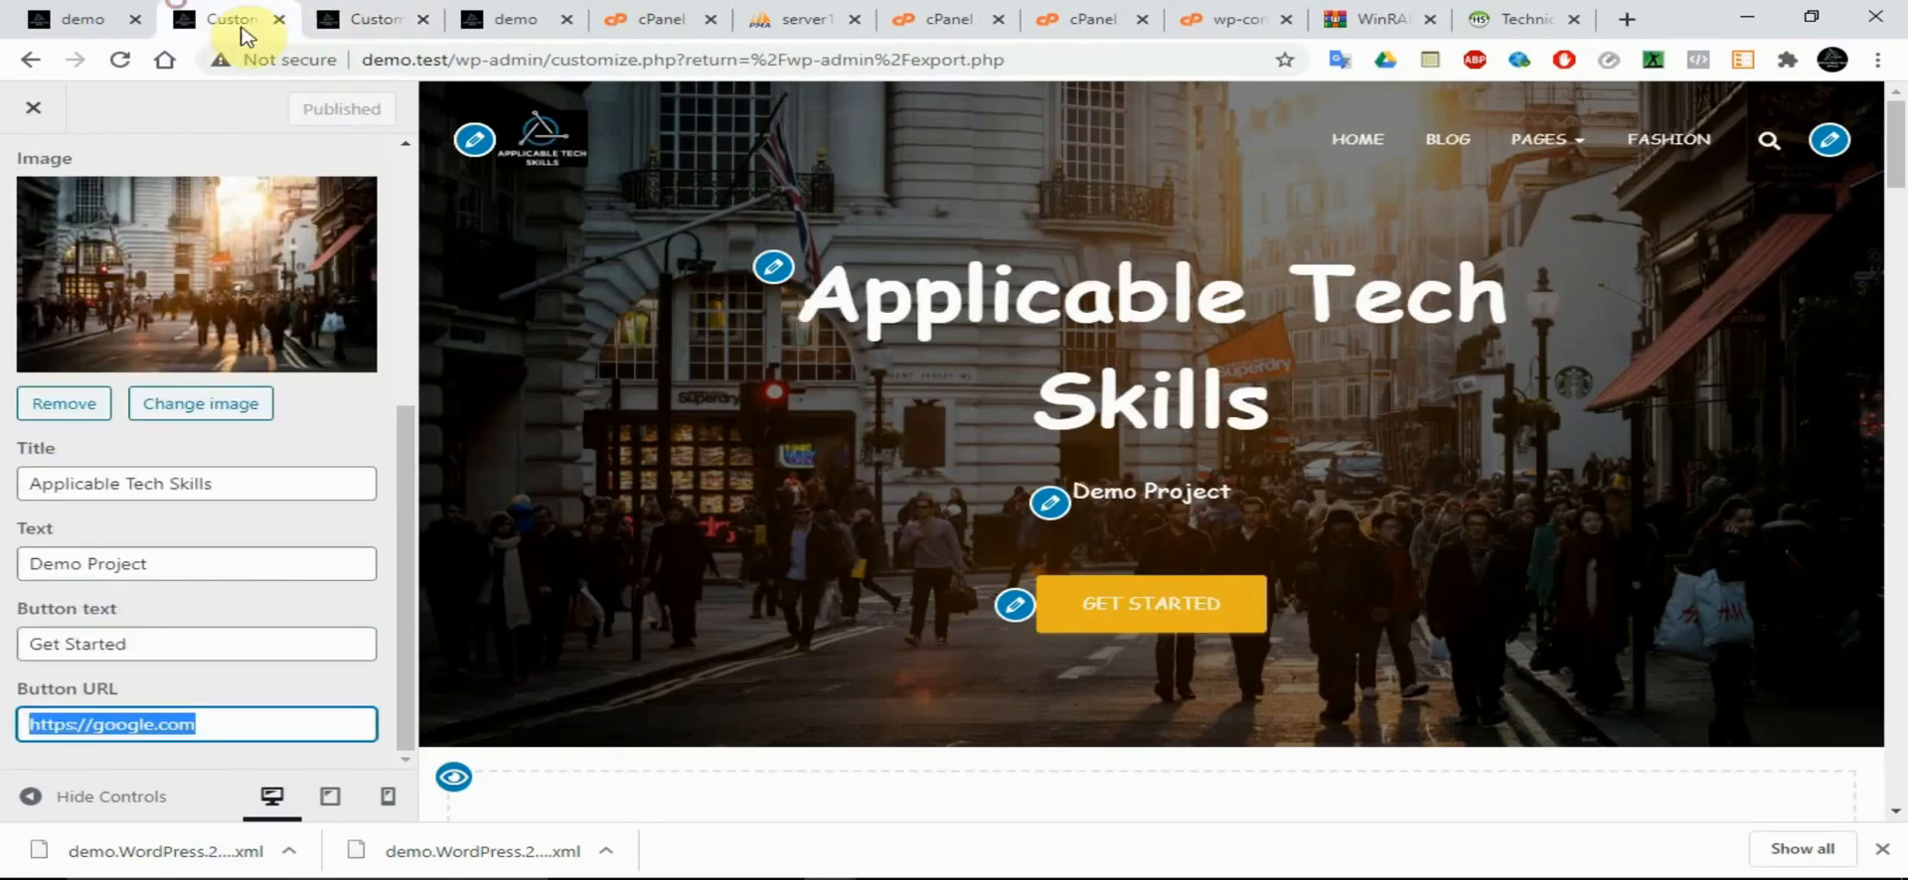
scroll(405, 164, up, 5)
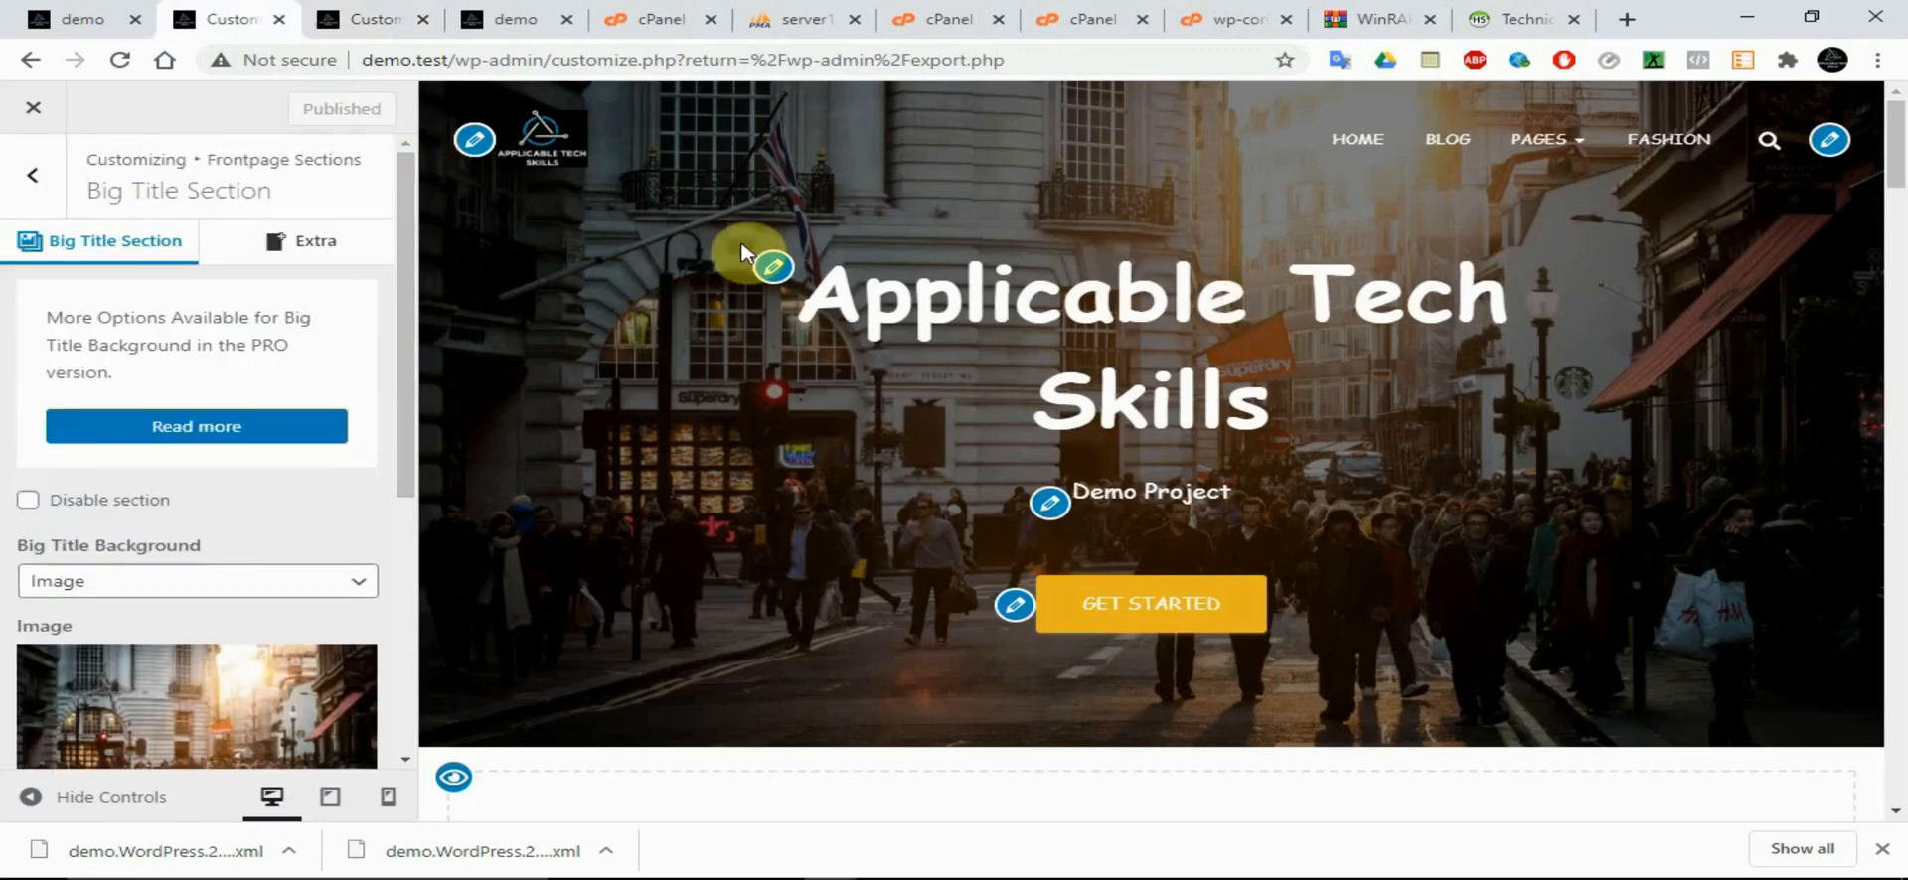
click(315, 247)
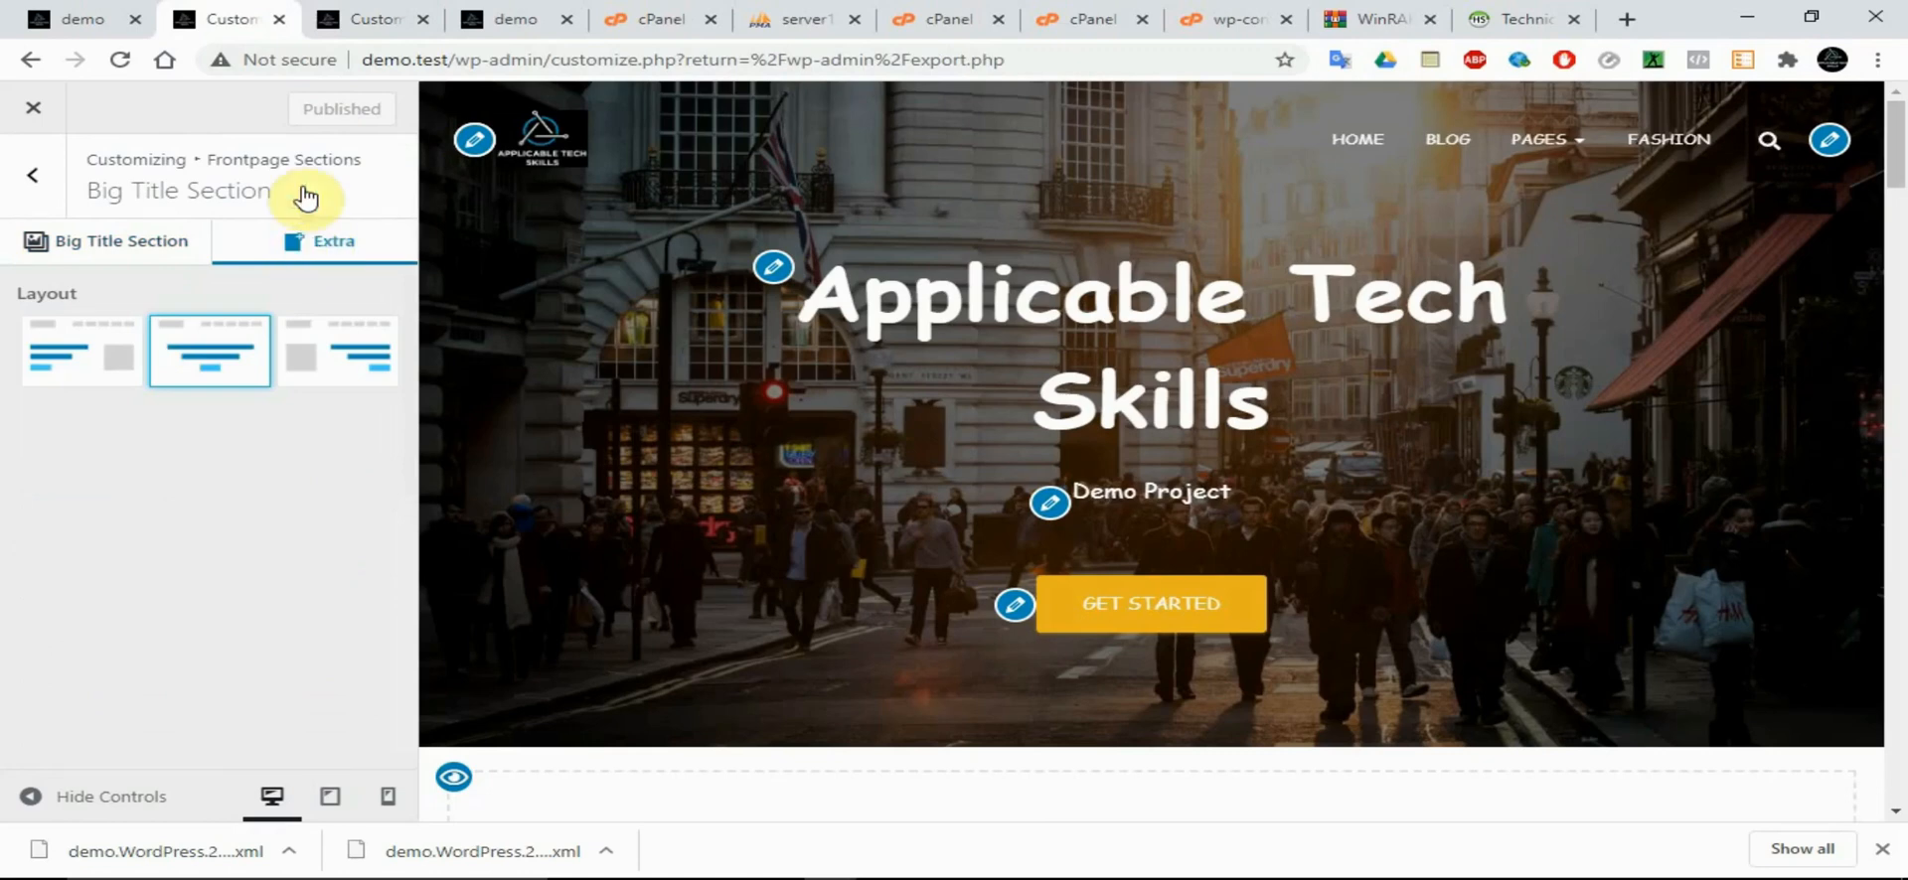
click(32, 176)
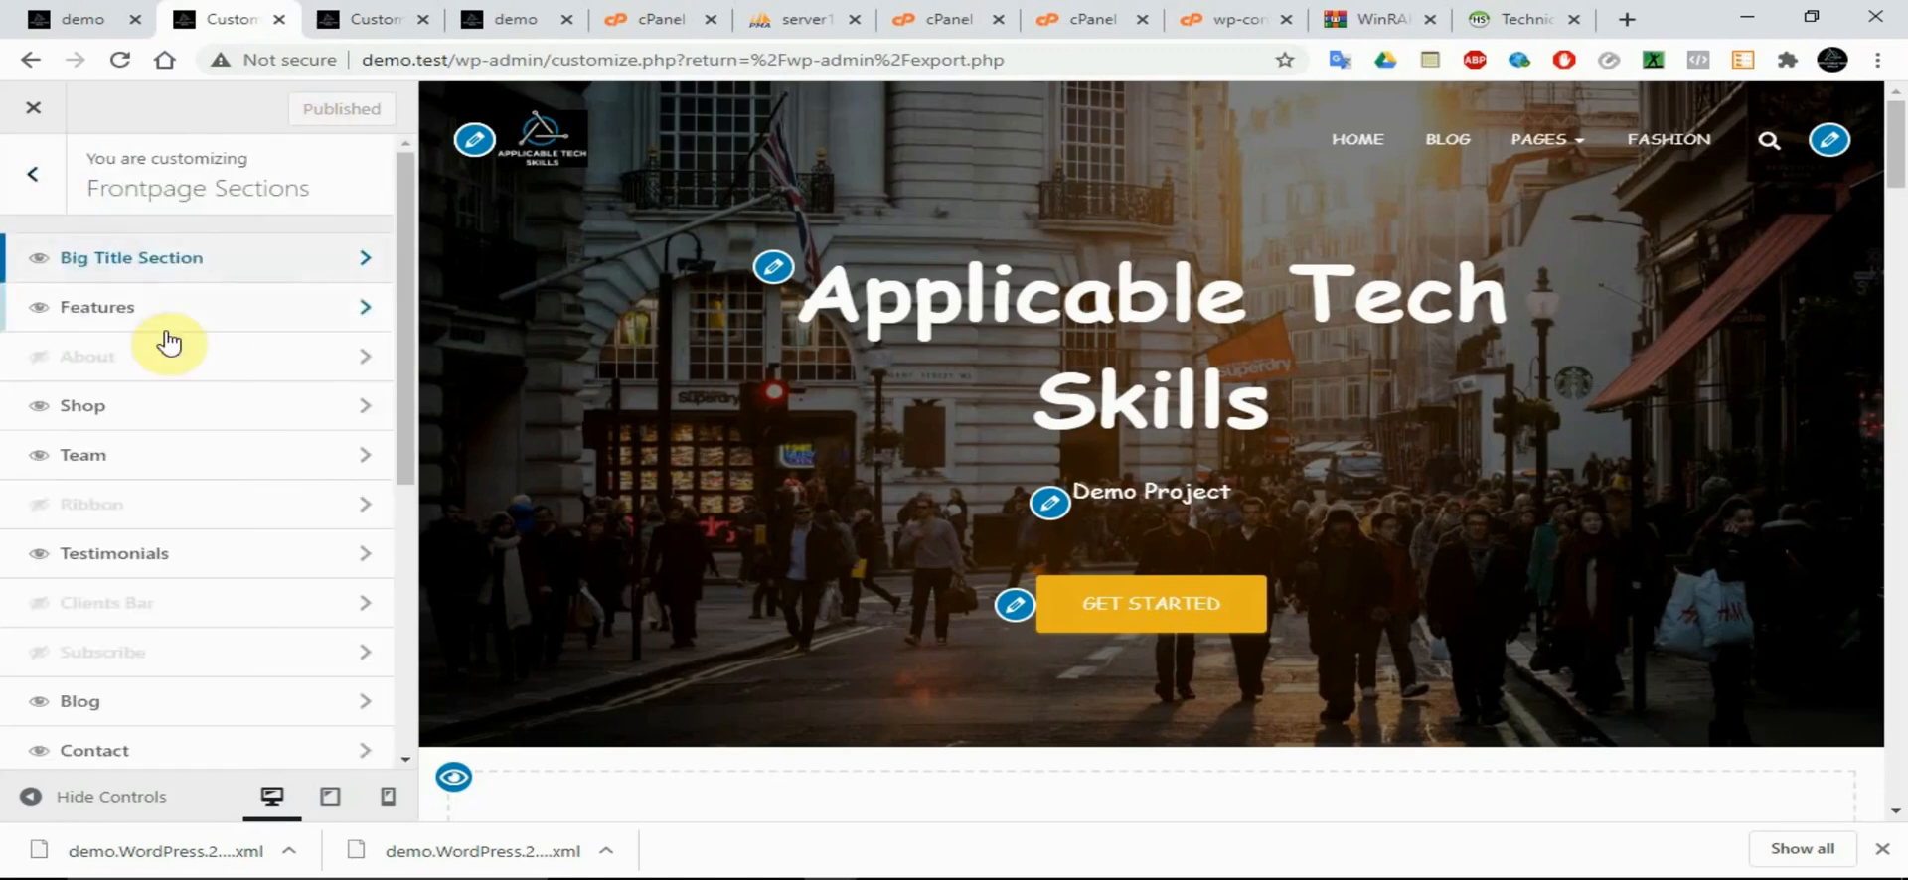
Step: Compare the Features section on both sites, including the demo's first feature icon
click(32, 175)
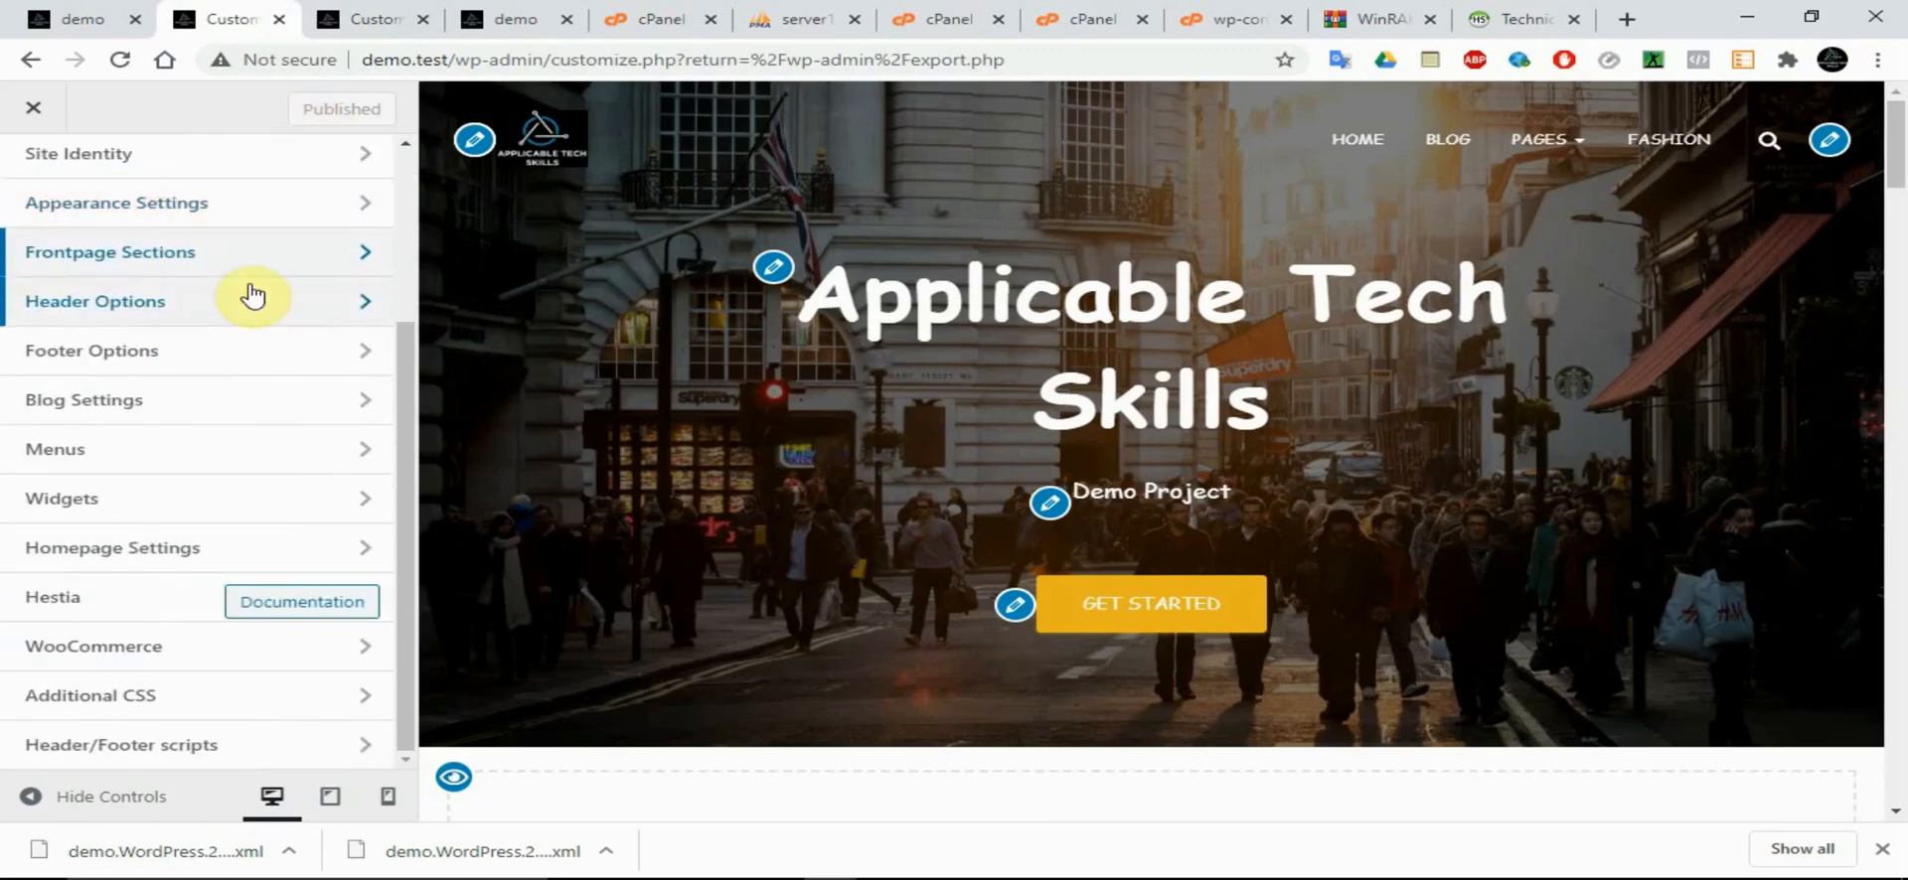
click(151, 253)
click(151, 308)
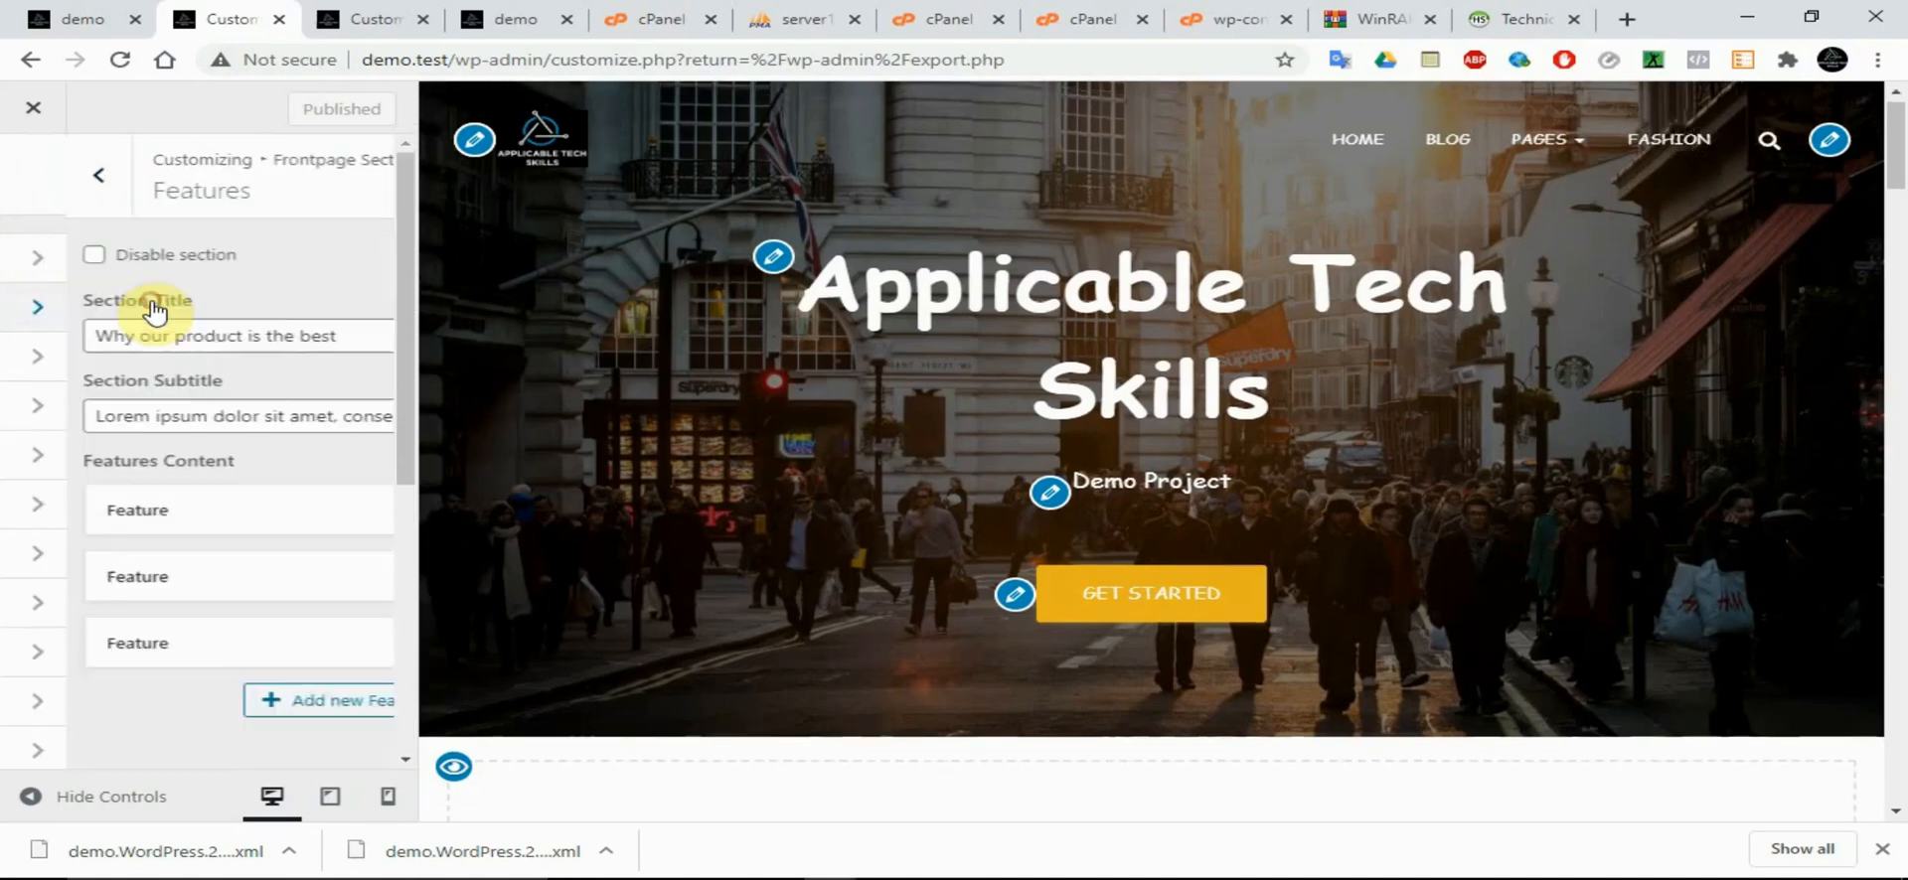
click(368, 12)
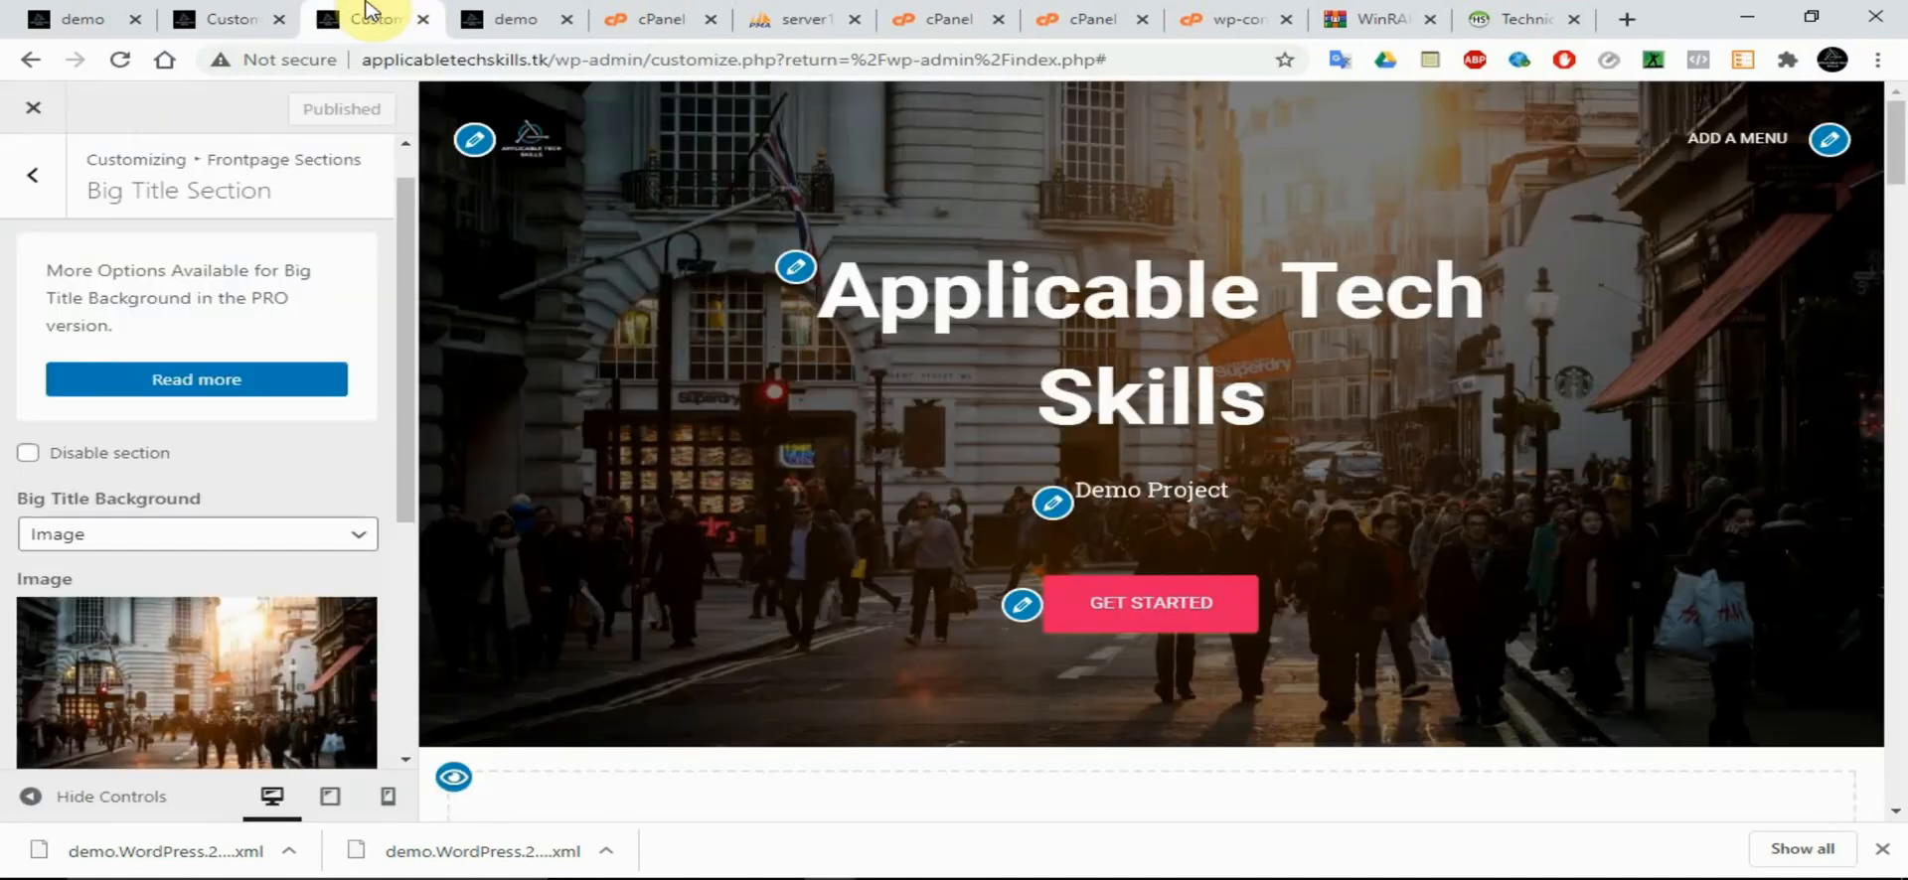
click(32, 175)
click(173, 306)
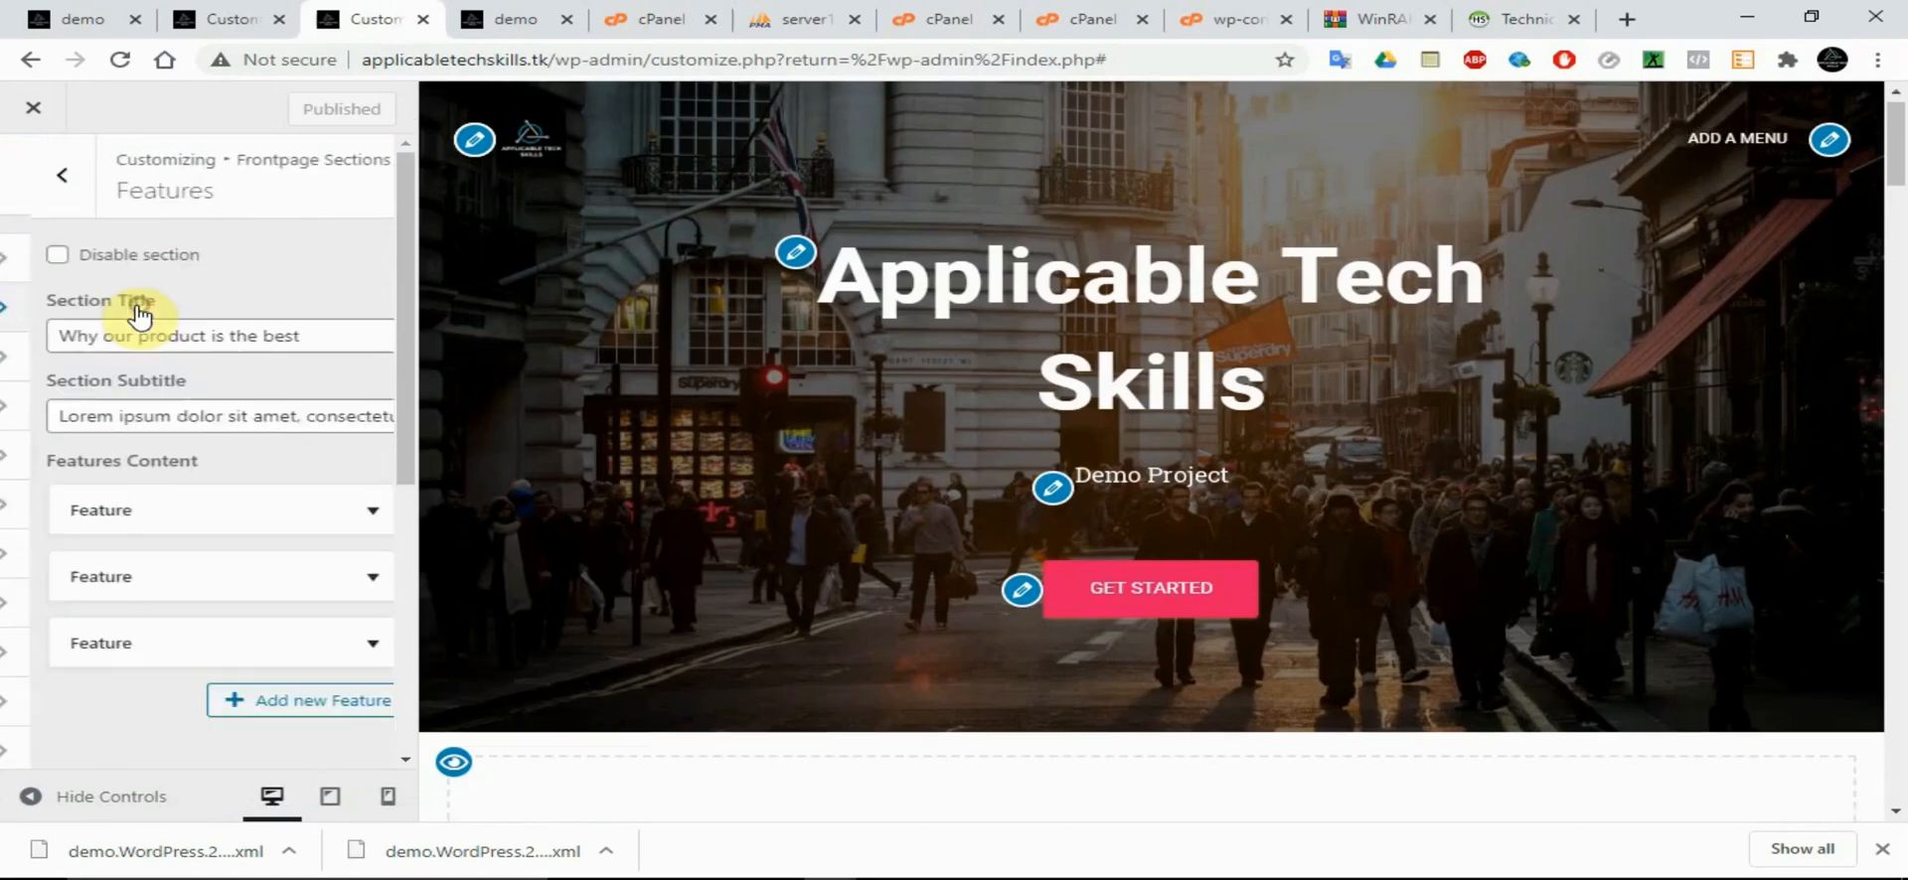
click(30, 179)
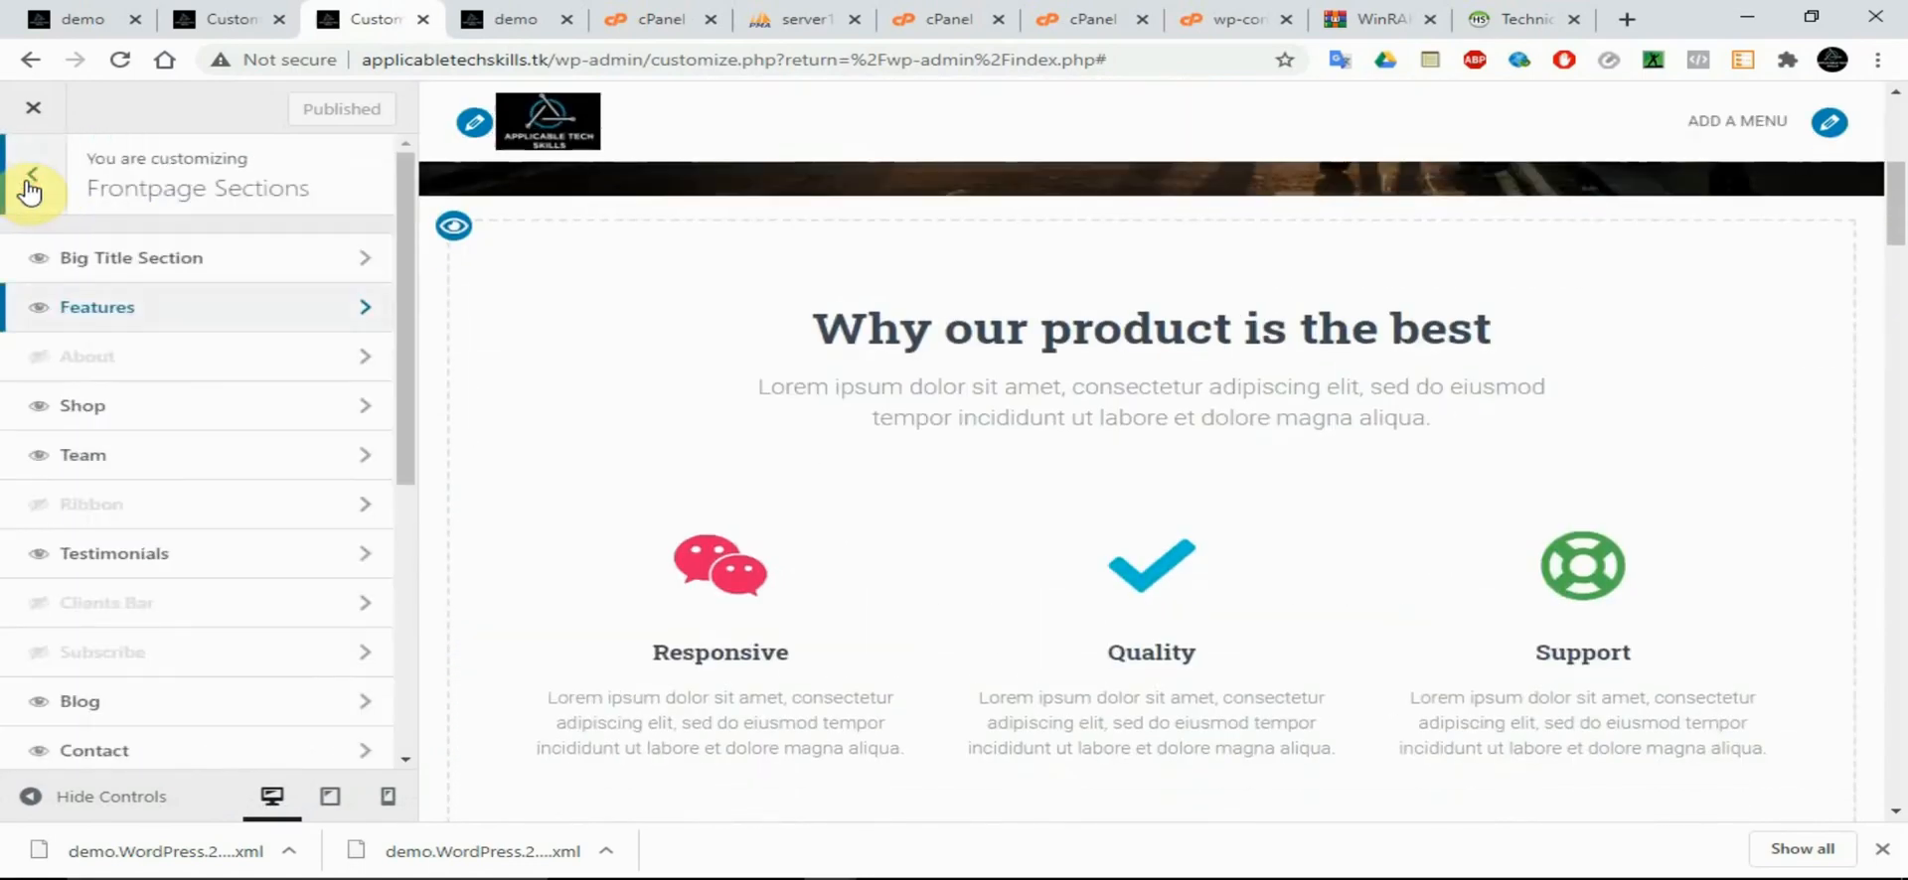
click(226, 12)
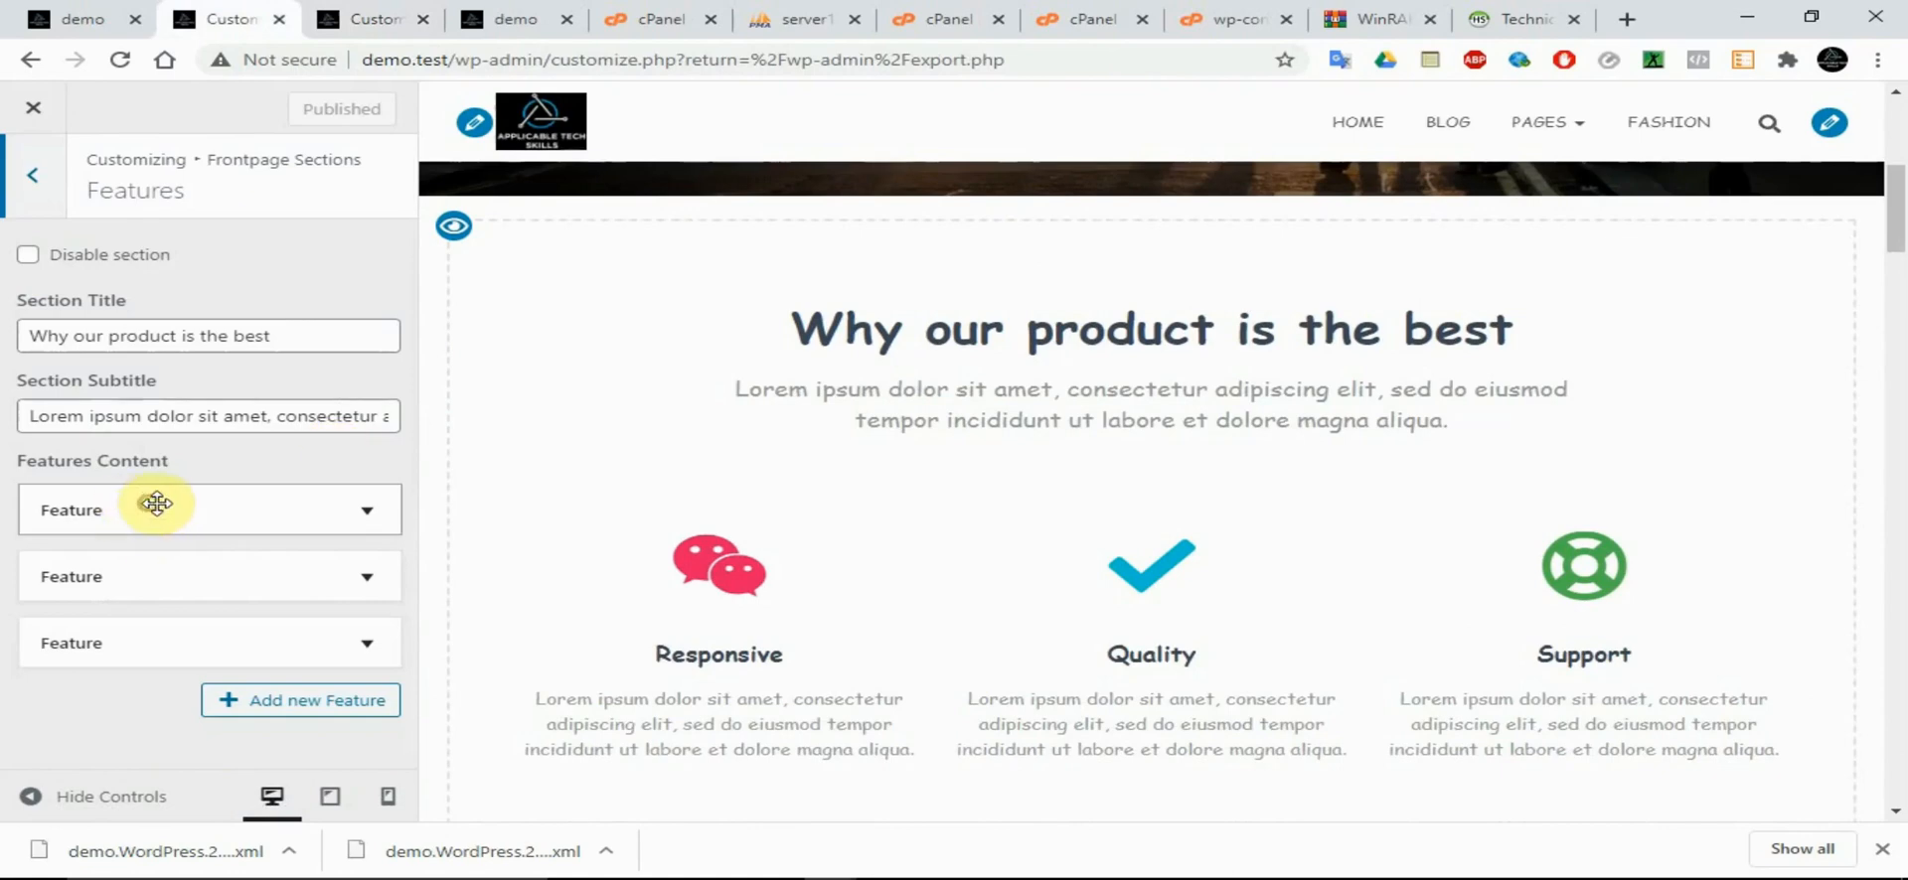
click(358, 504)
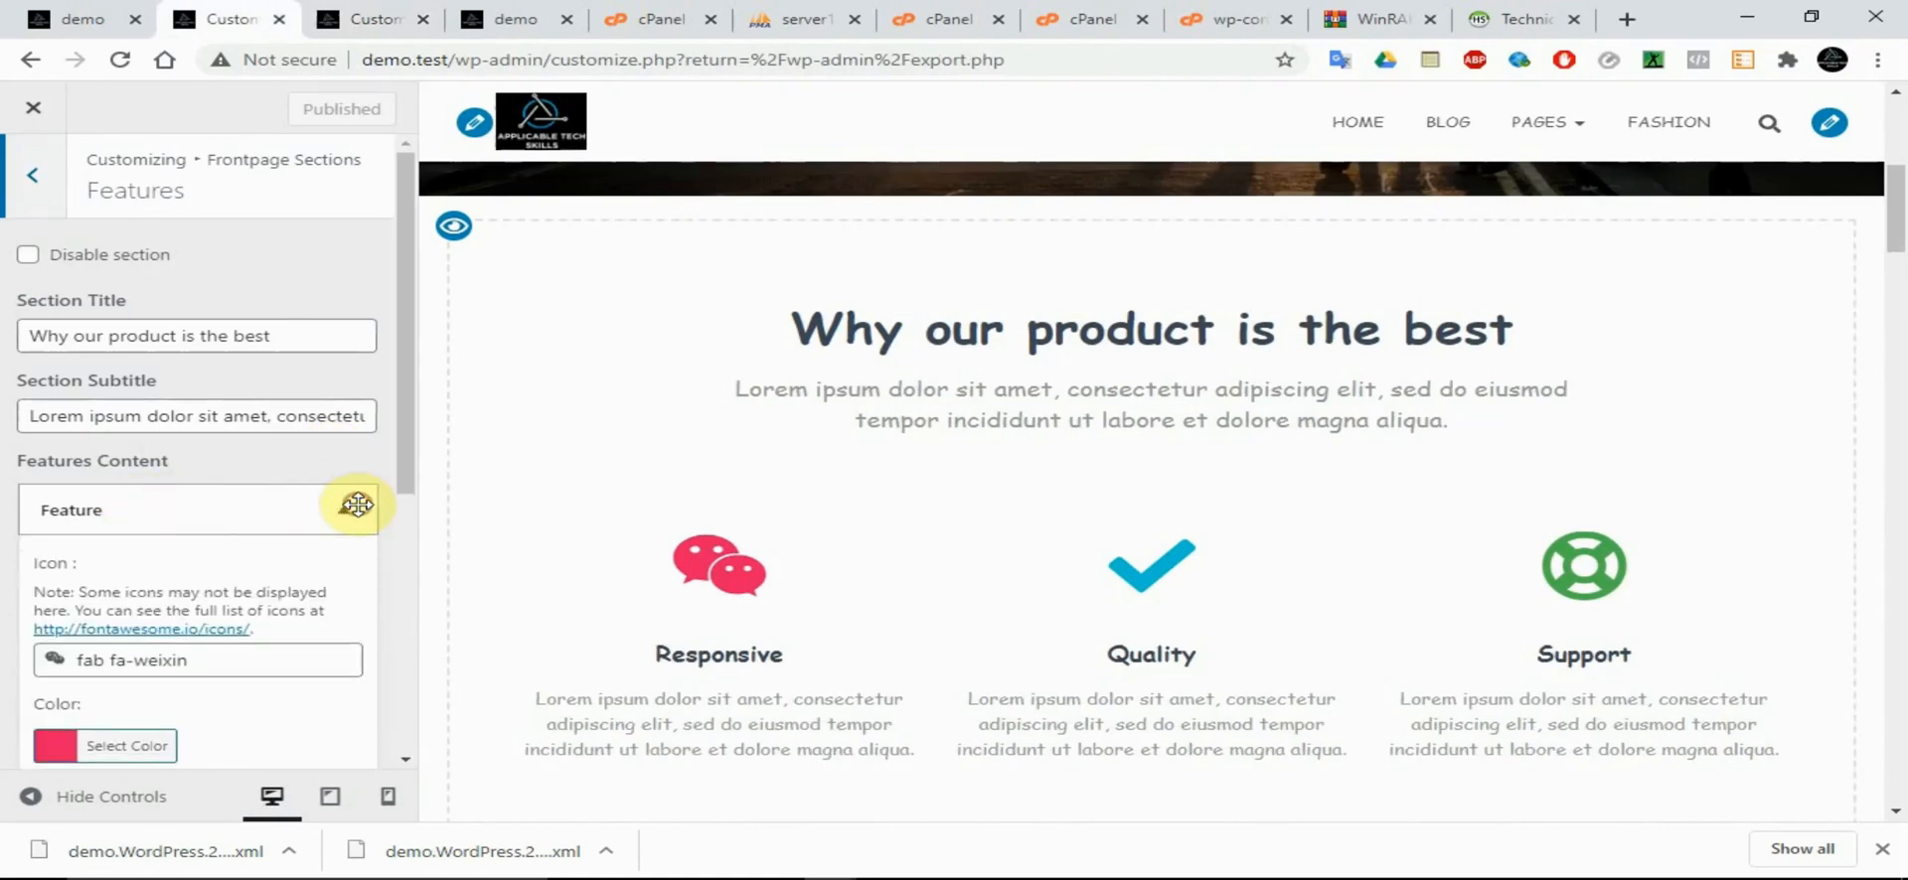
click(358, 505)
Step: Revisit the live site's Big Title and Features settings, then return to its main menu
click(368, 18)
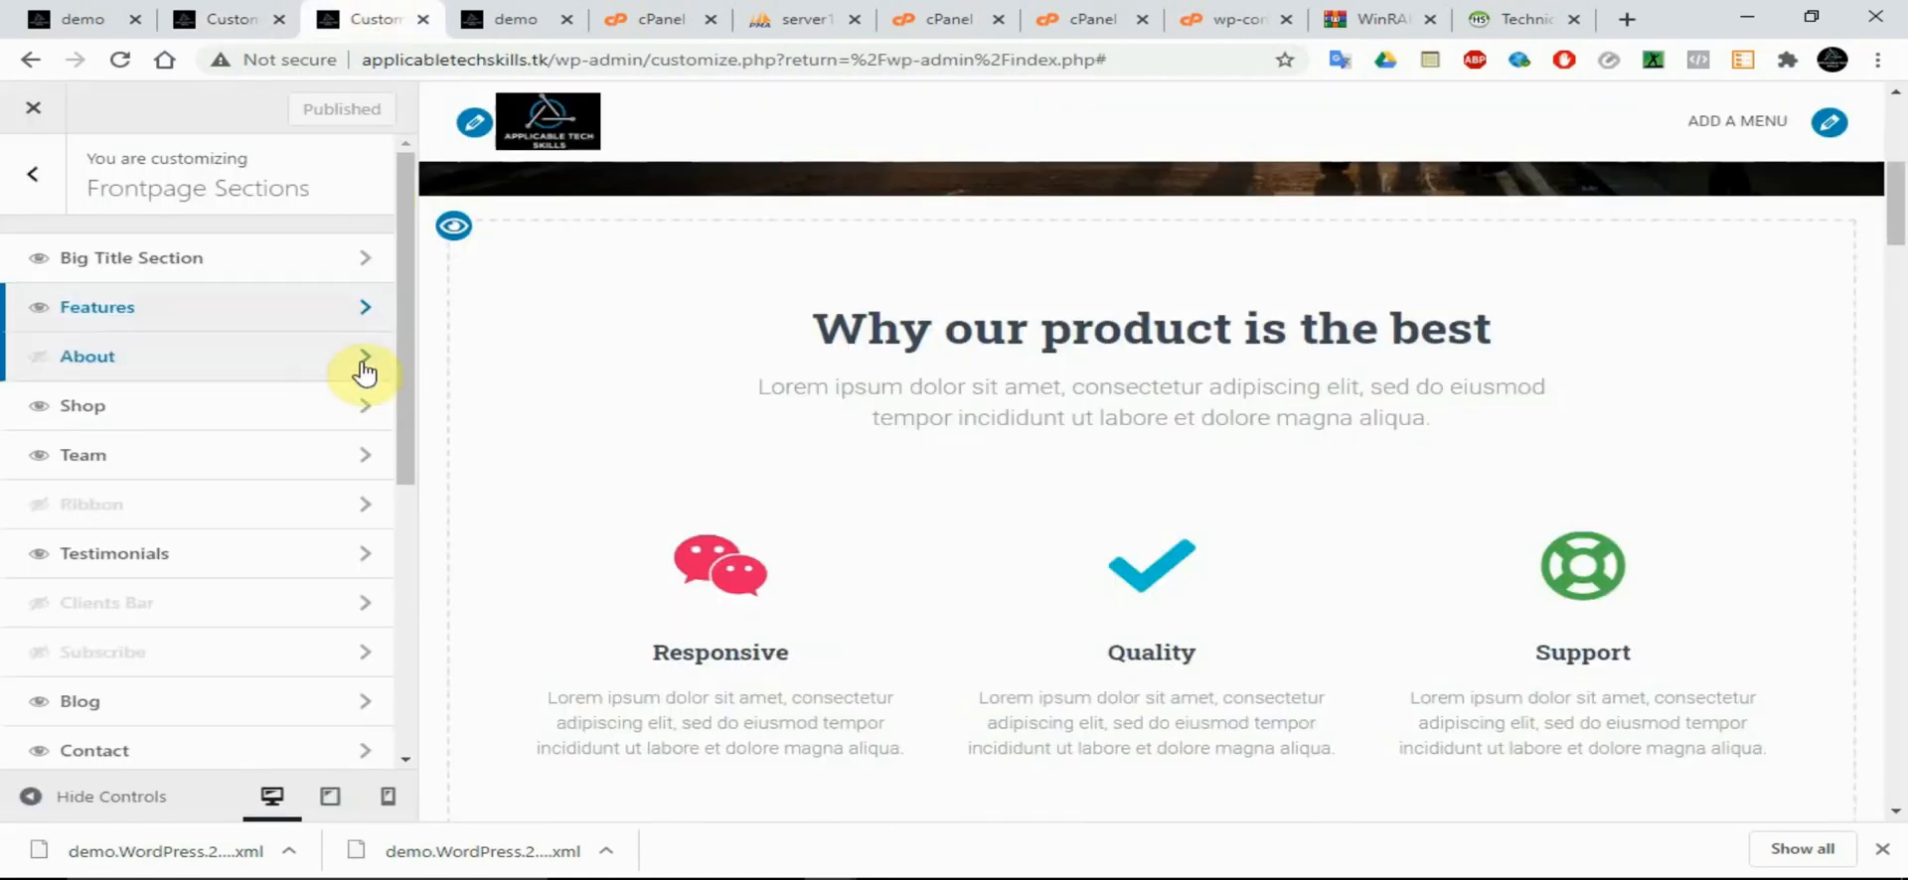
click(293, 278)
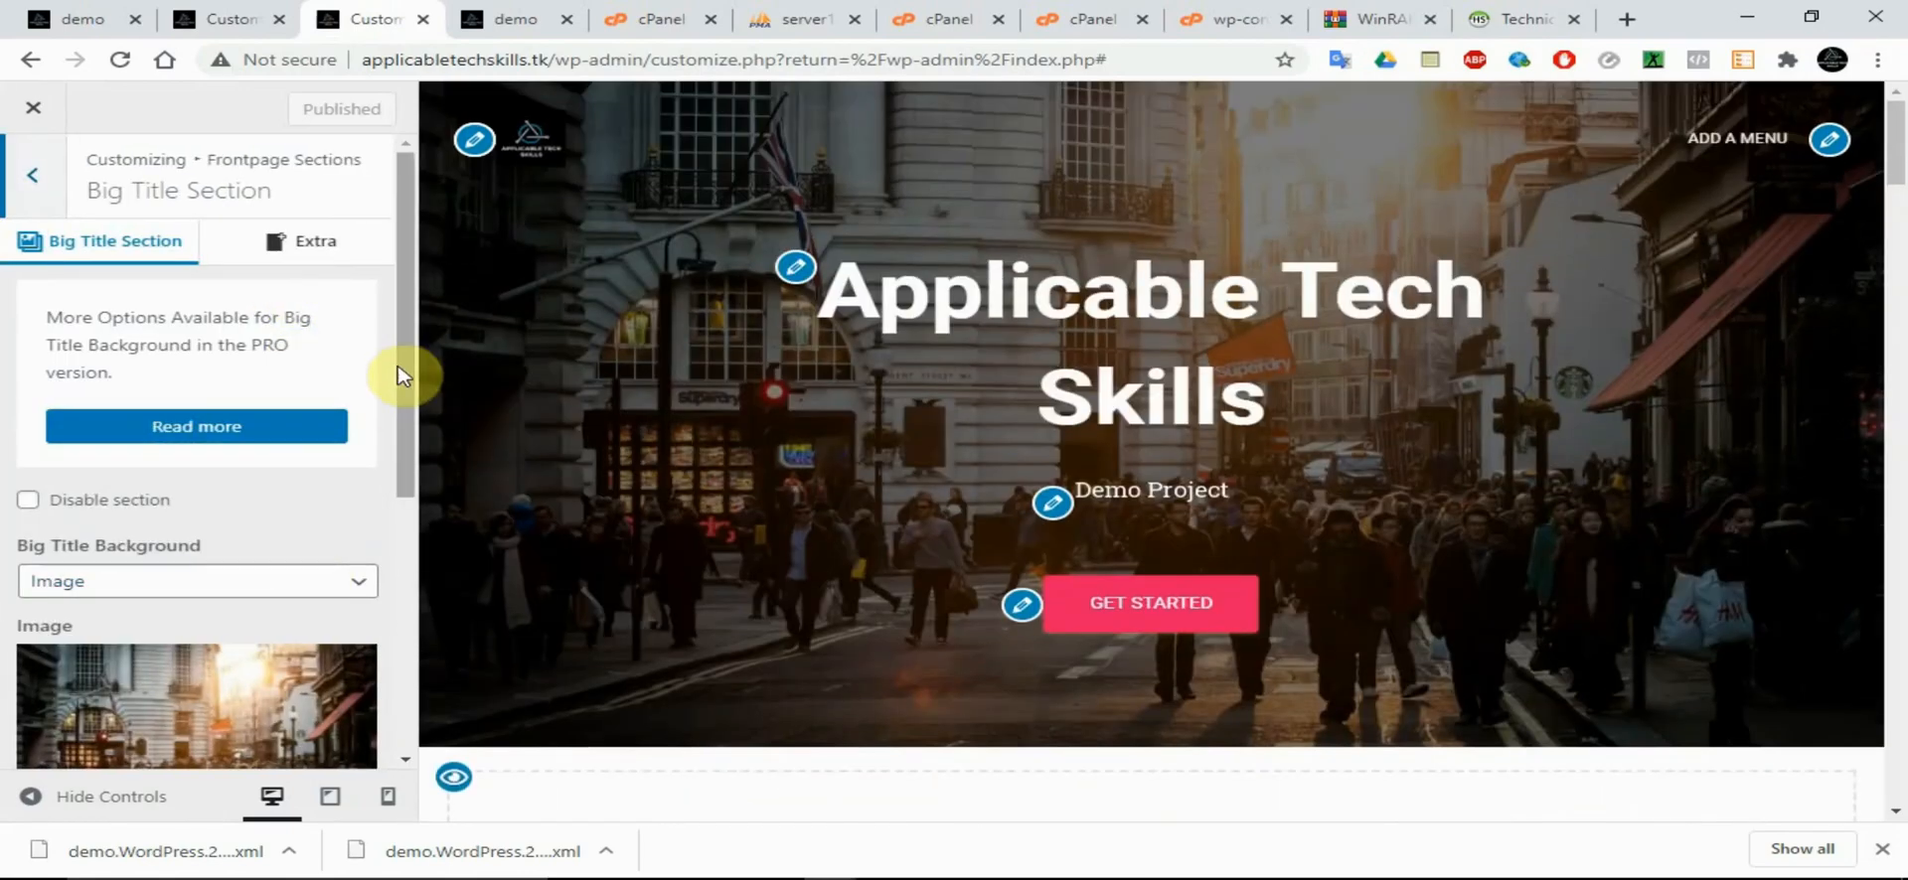
drag(398, 376, 384, 328)
click(40, 205)
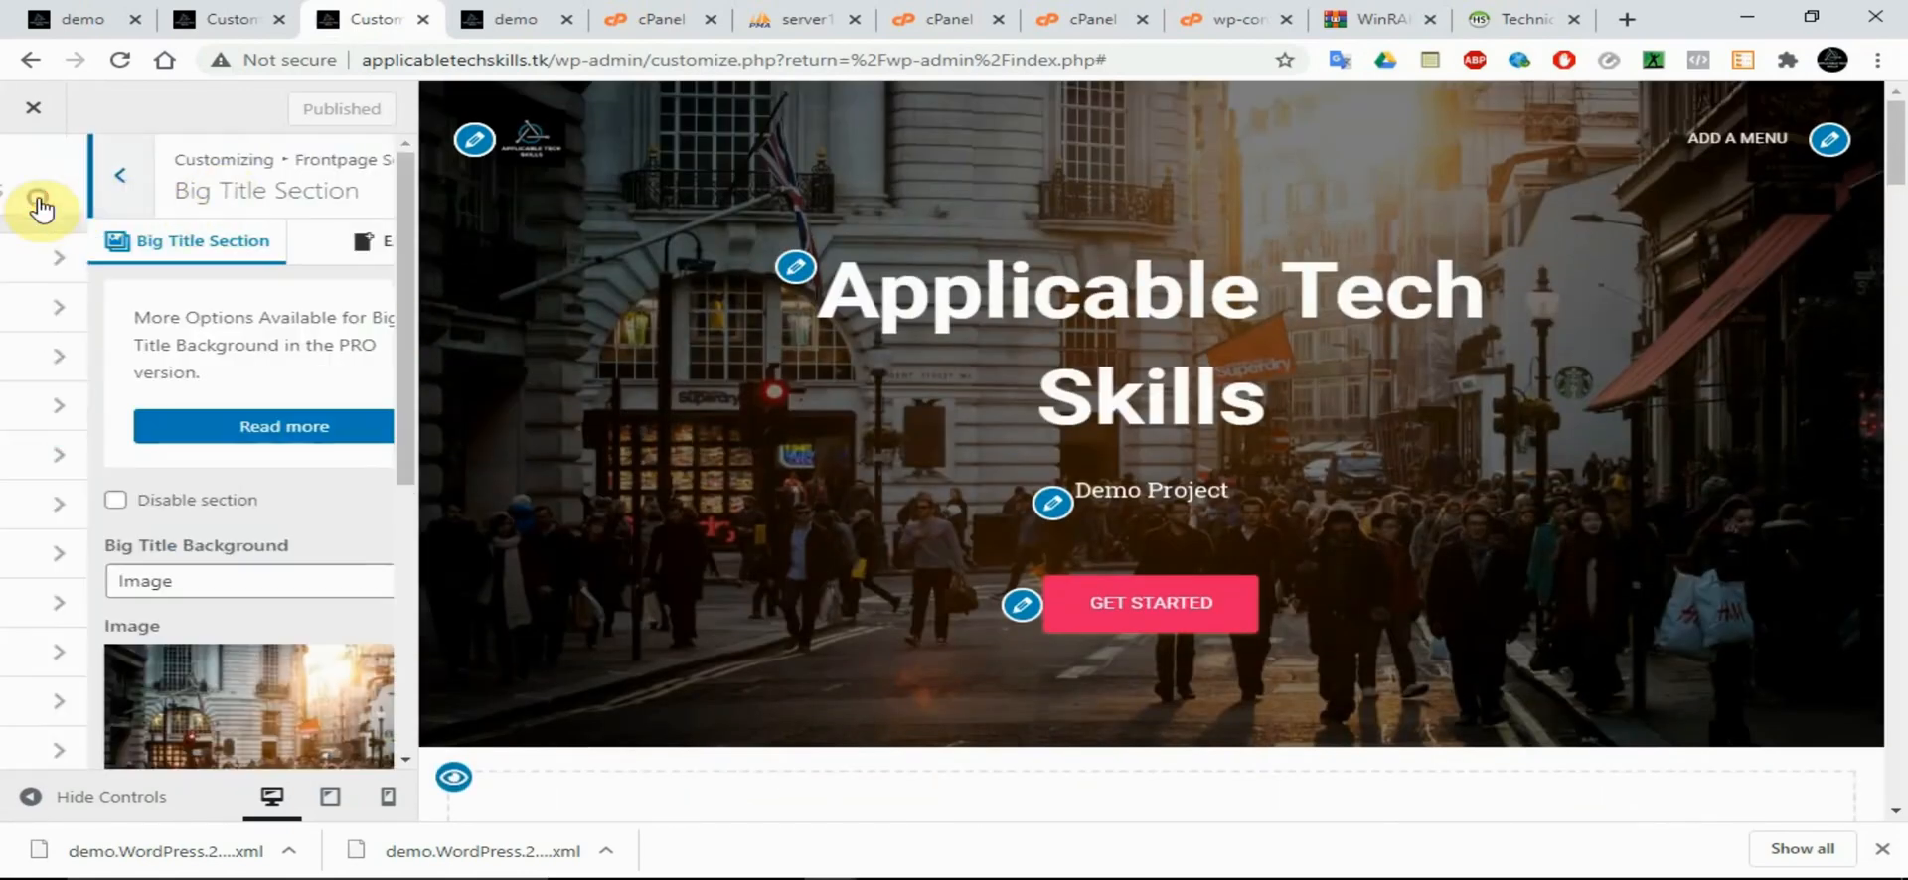
click(229, 327)
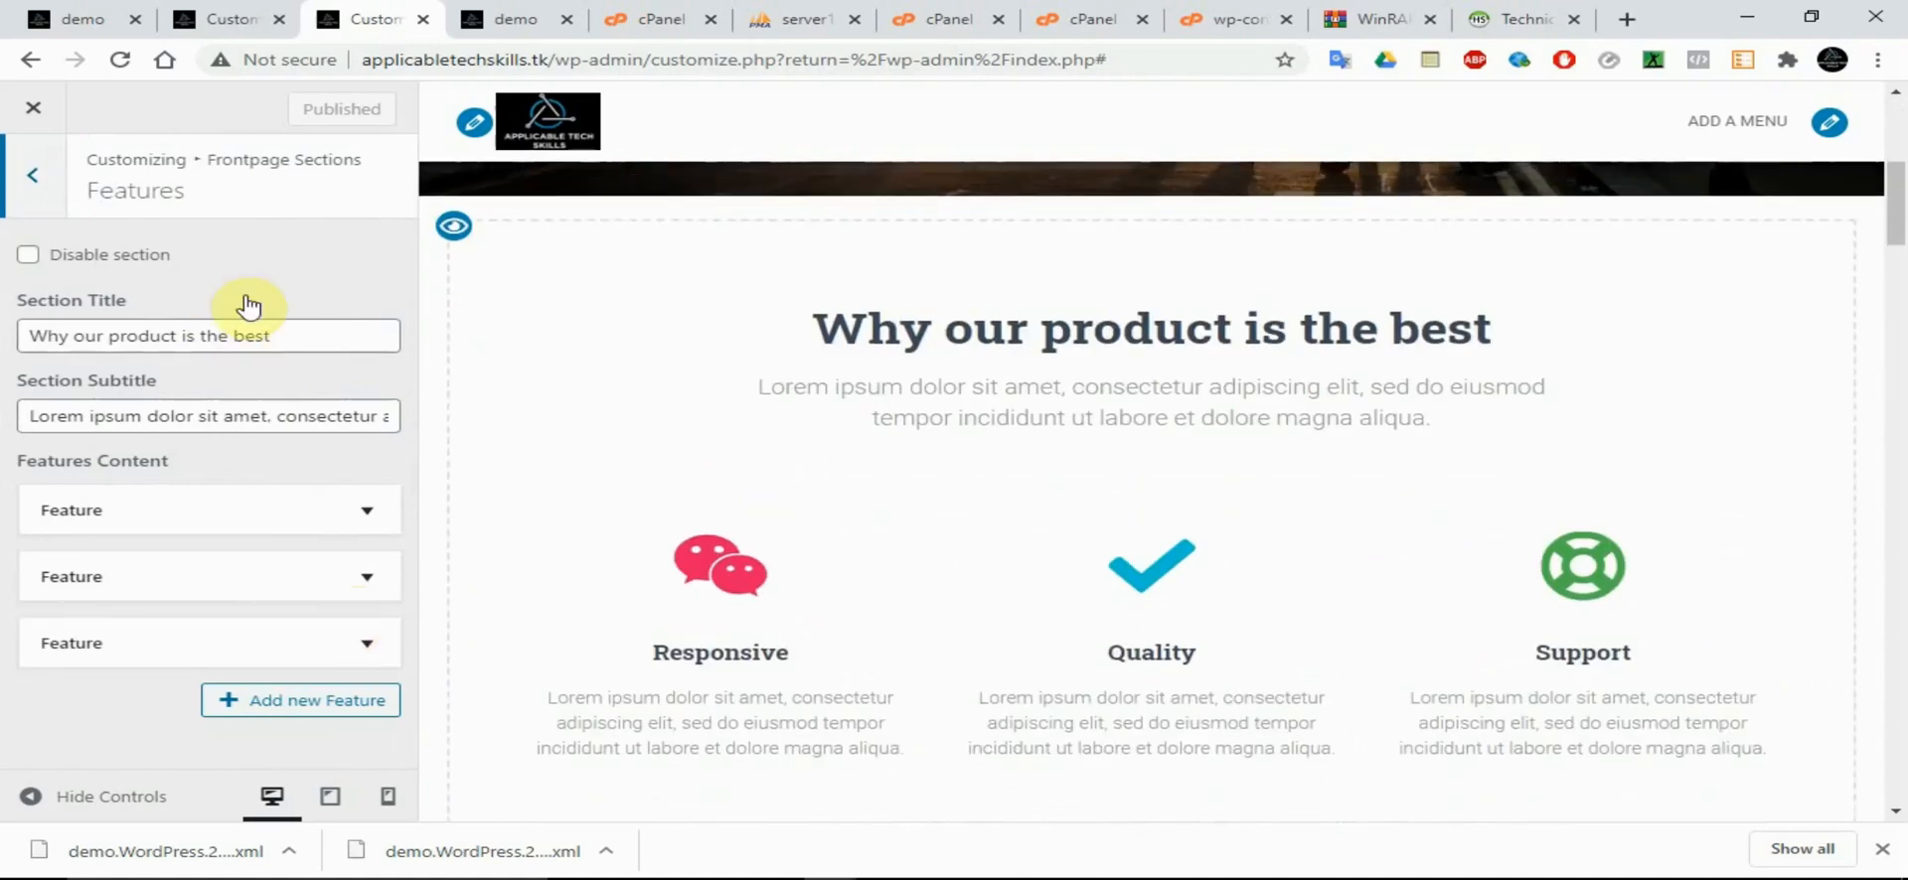
click(37, 159)
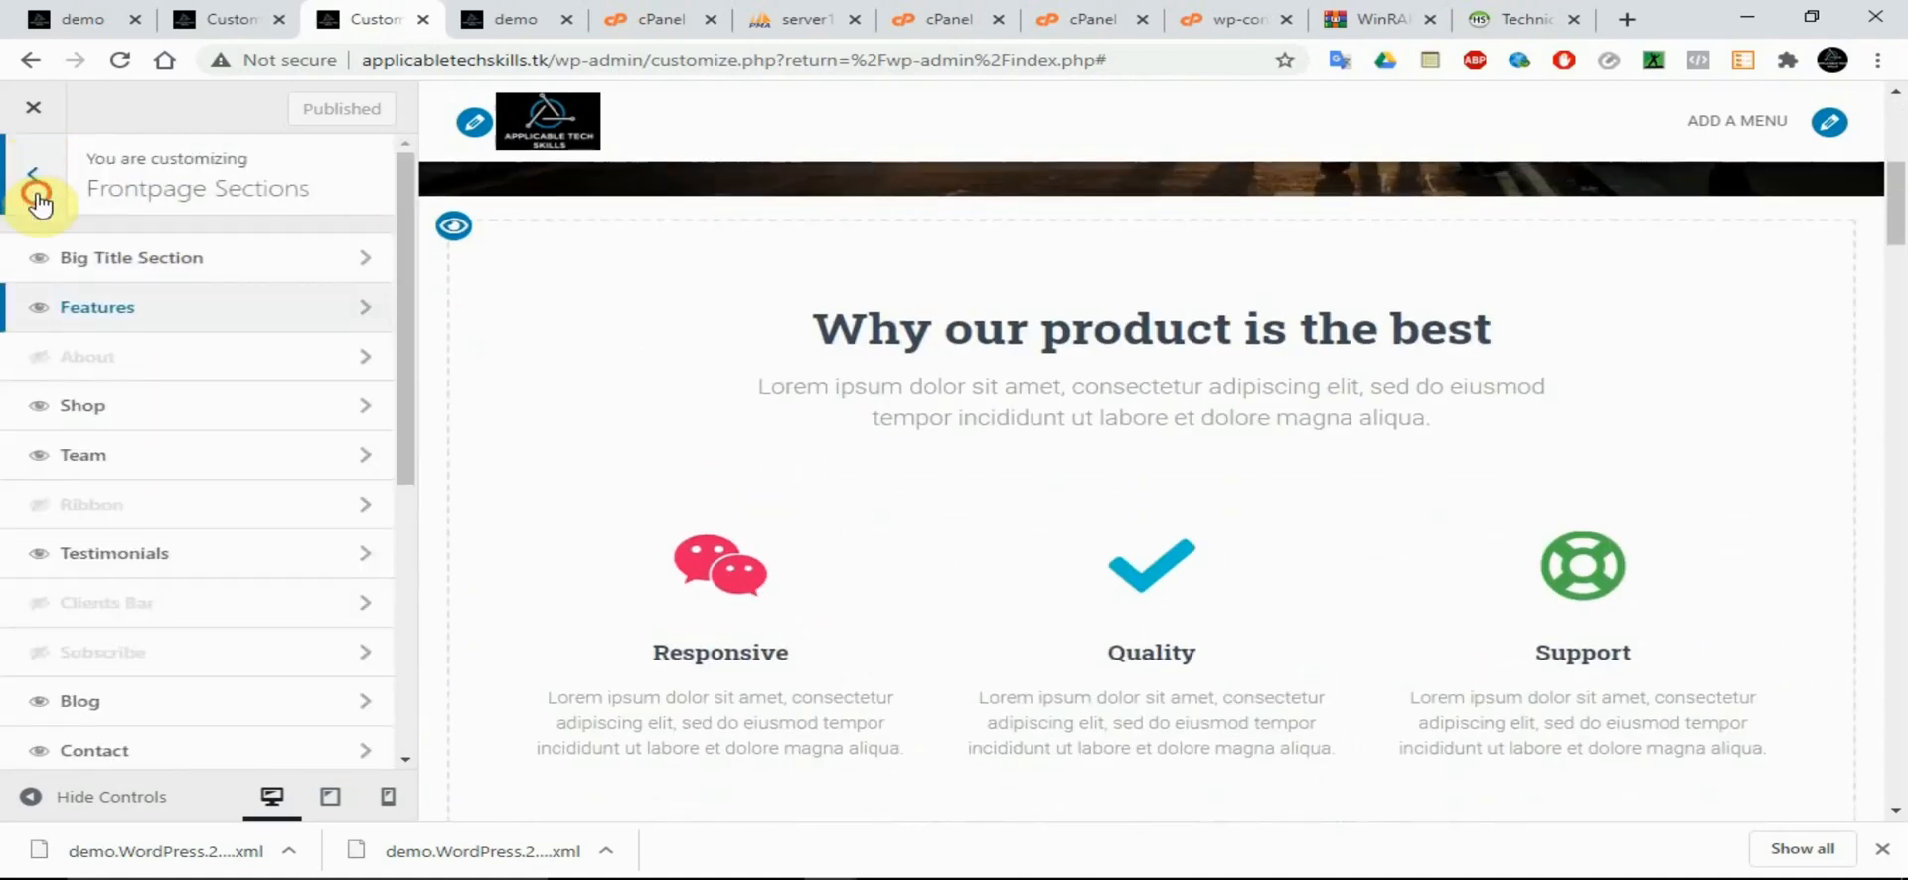
click(37, 199)
Step: Review the demo's Shop, Team and Blog section settings
click(229, 19)
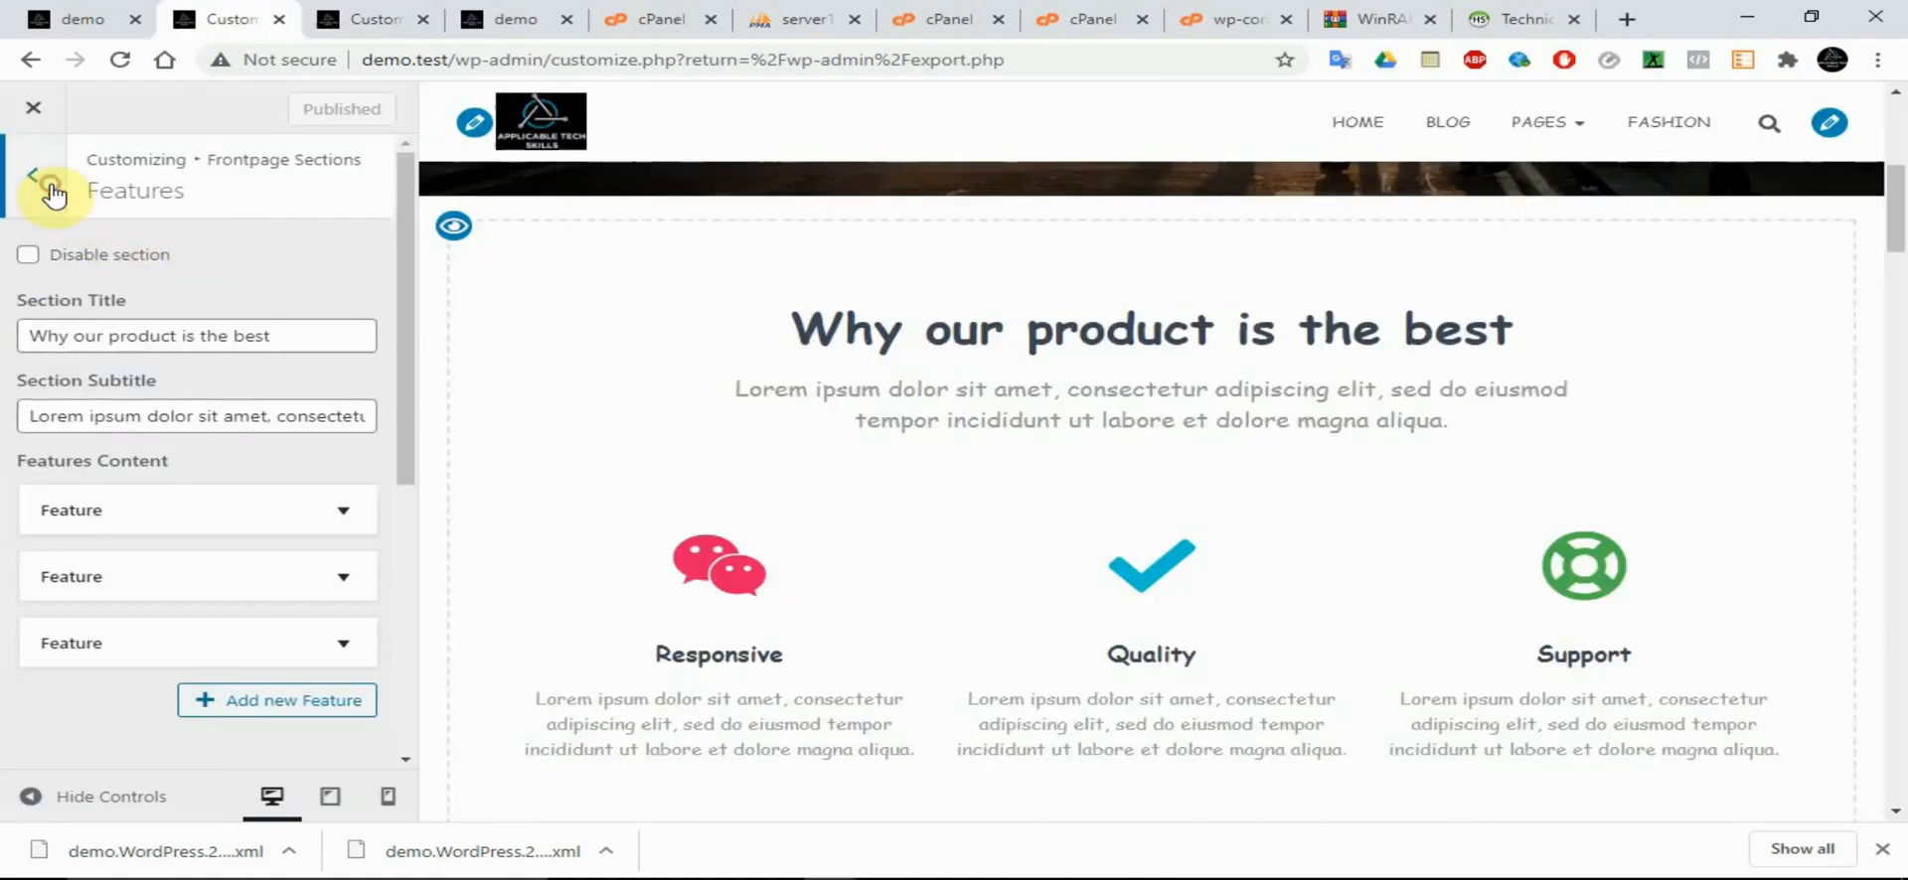
click(51, 191)
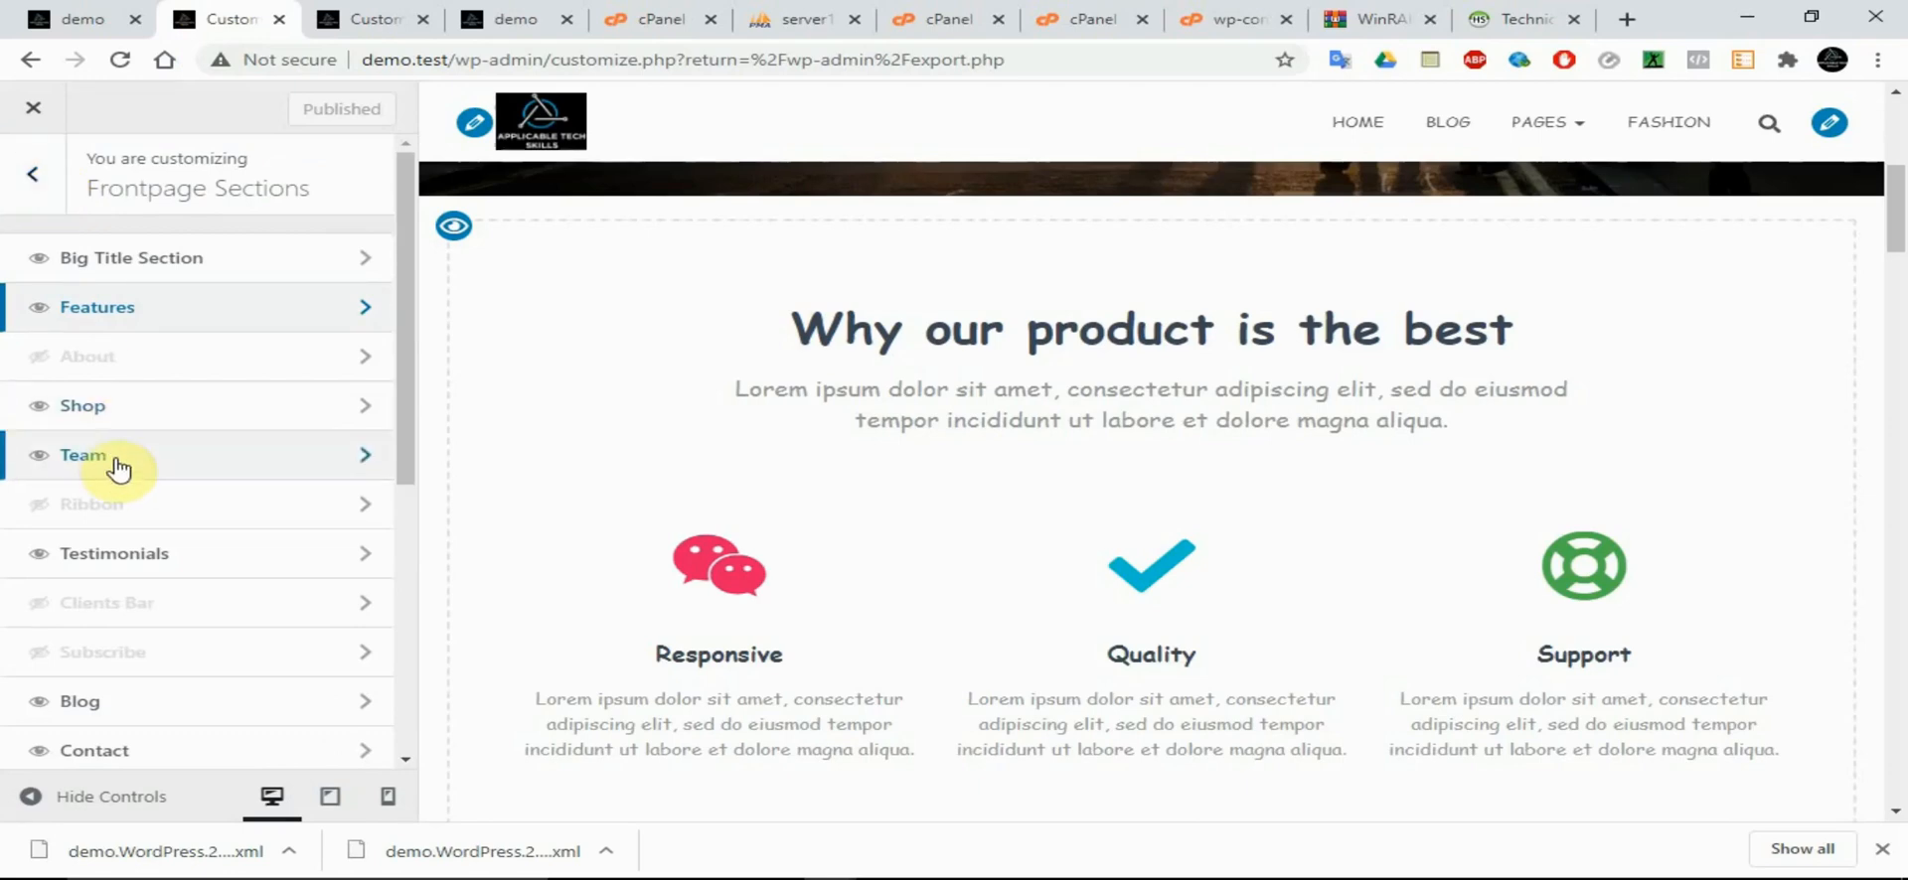
click(112, 410)
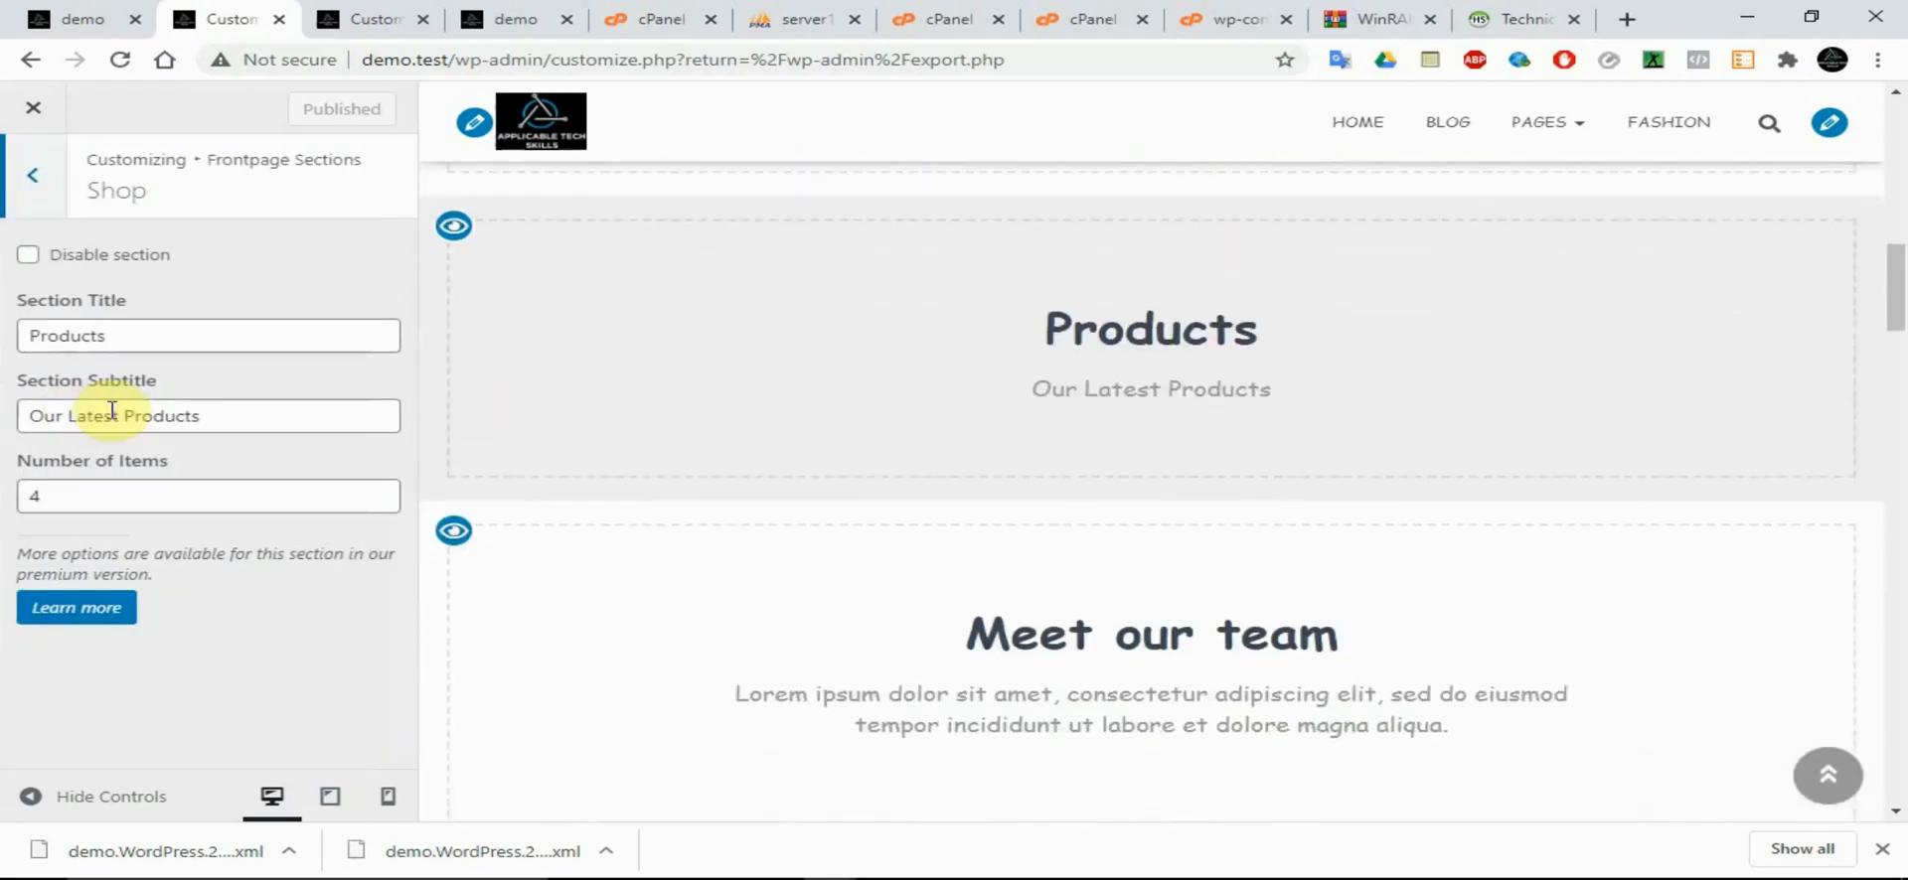
click(28, 179)
click(167, 467)
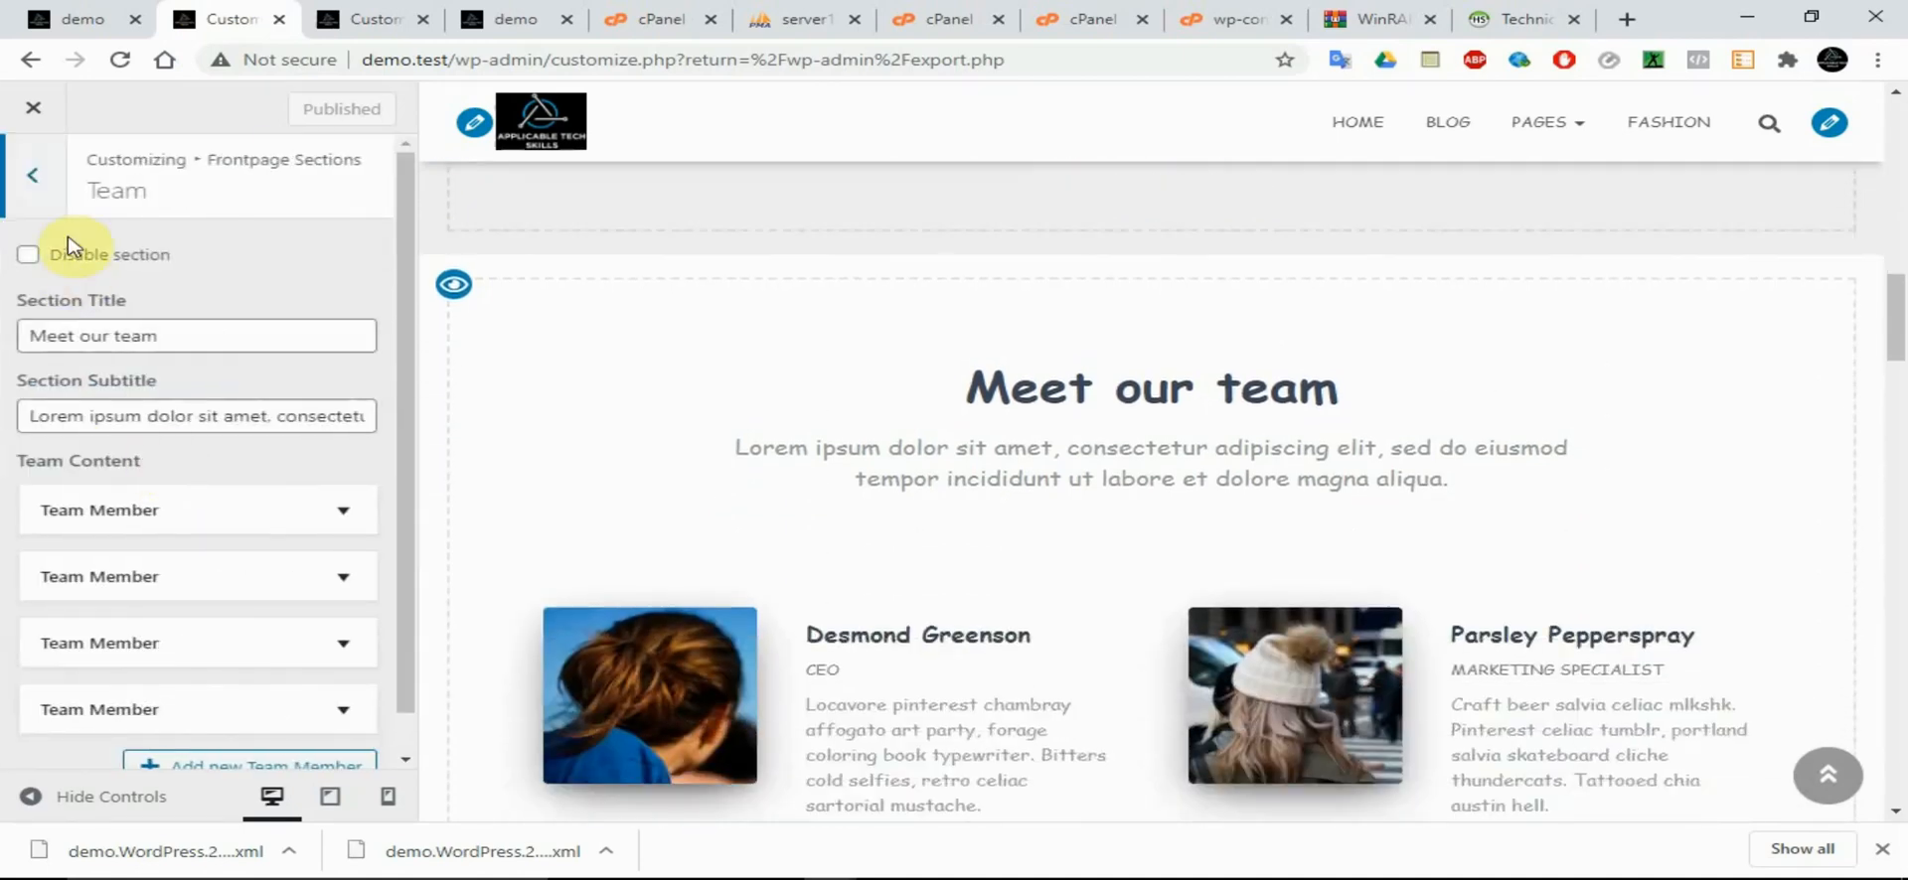
click(34, 179)
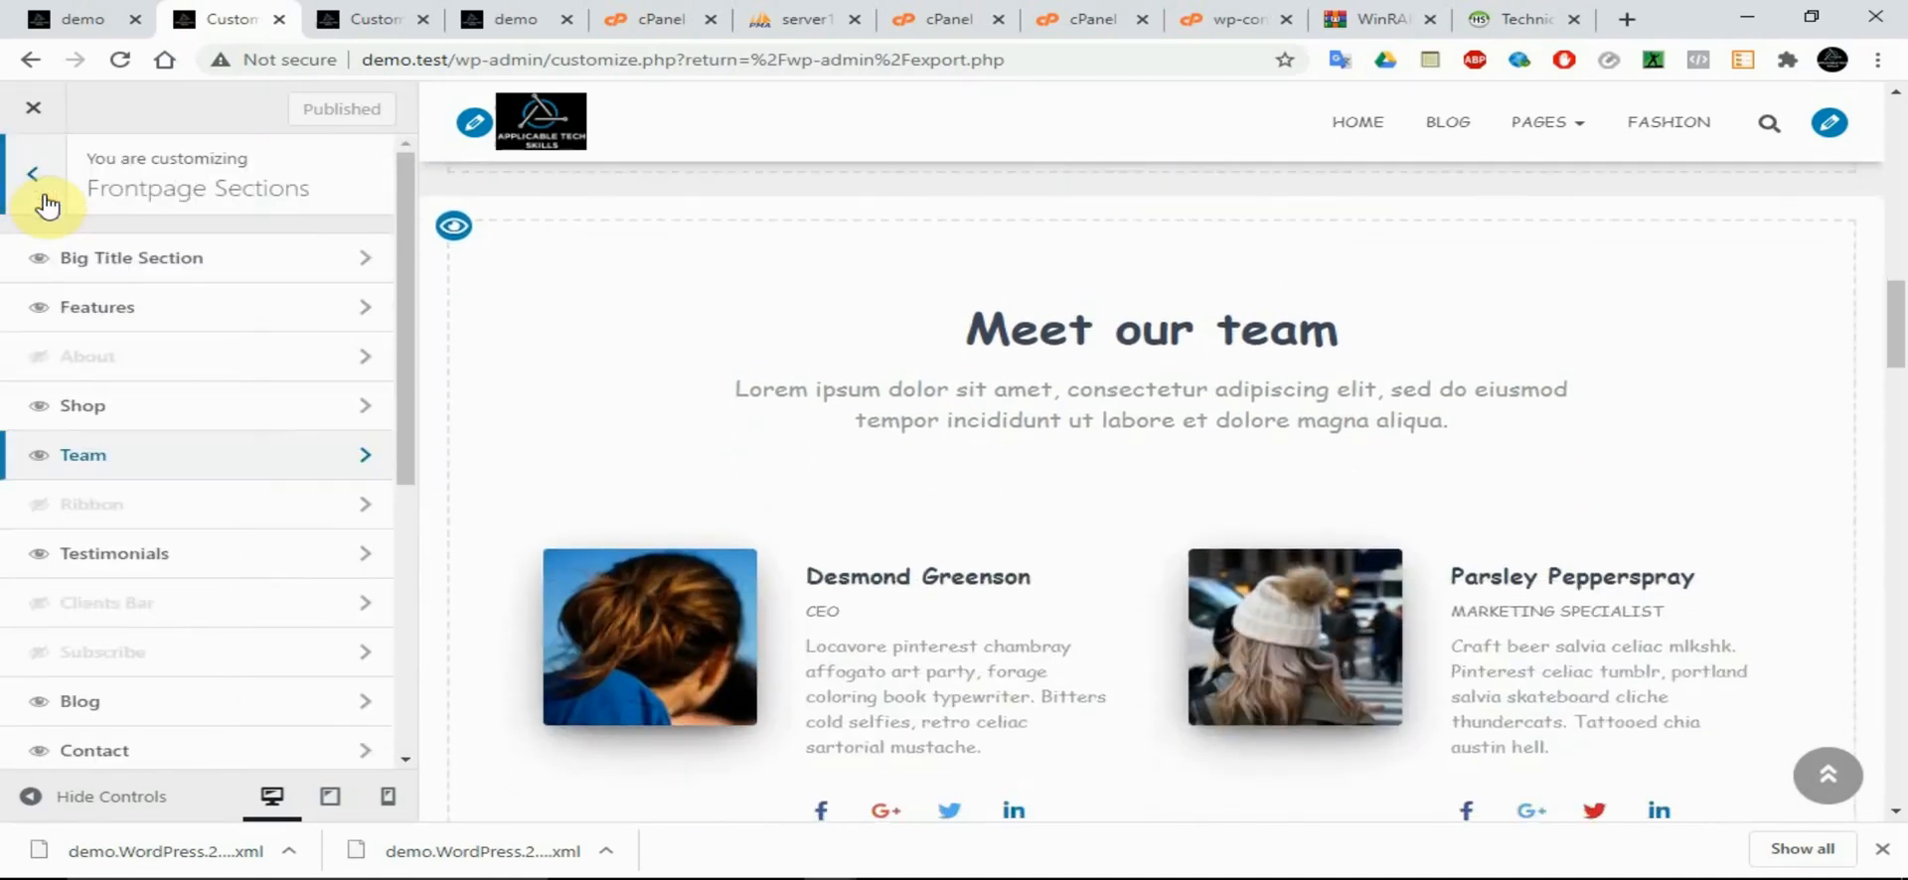
click(206, 709)
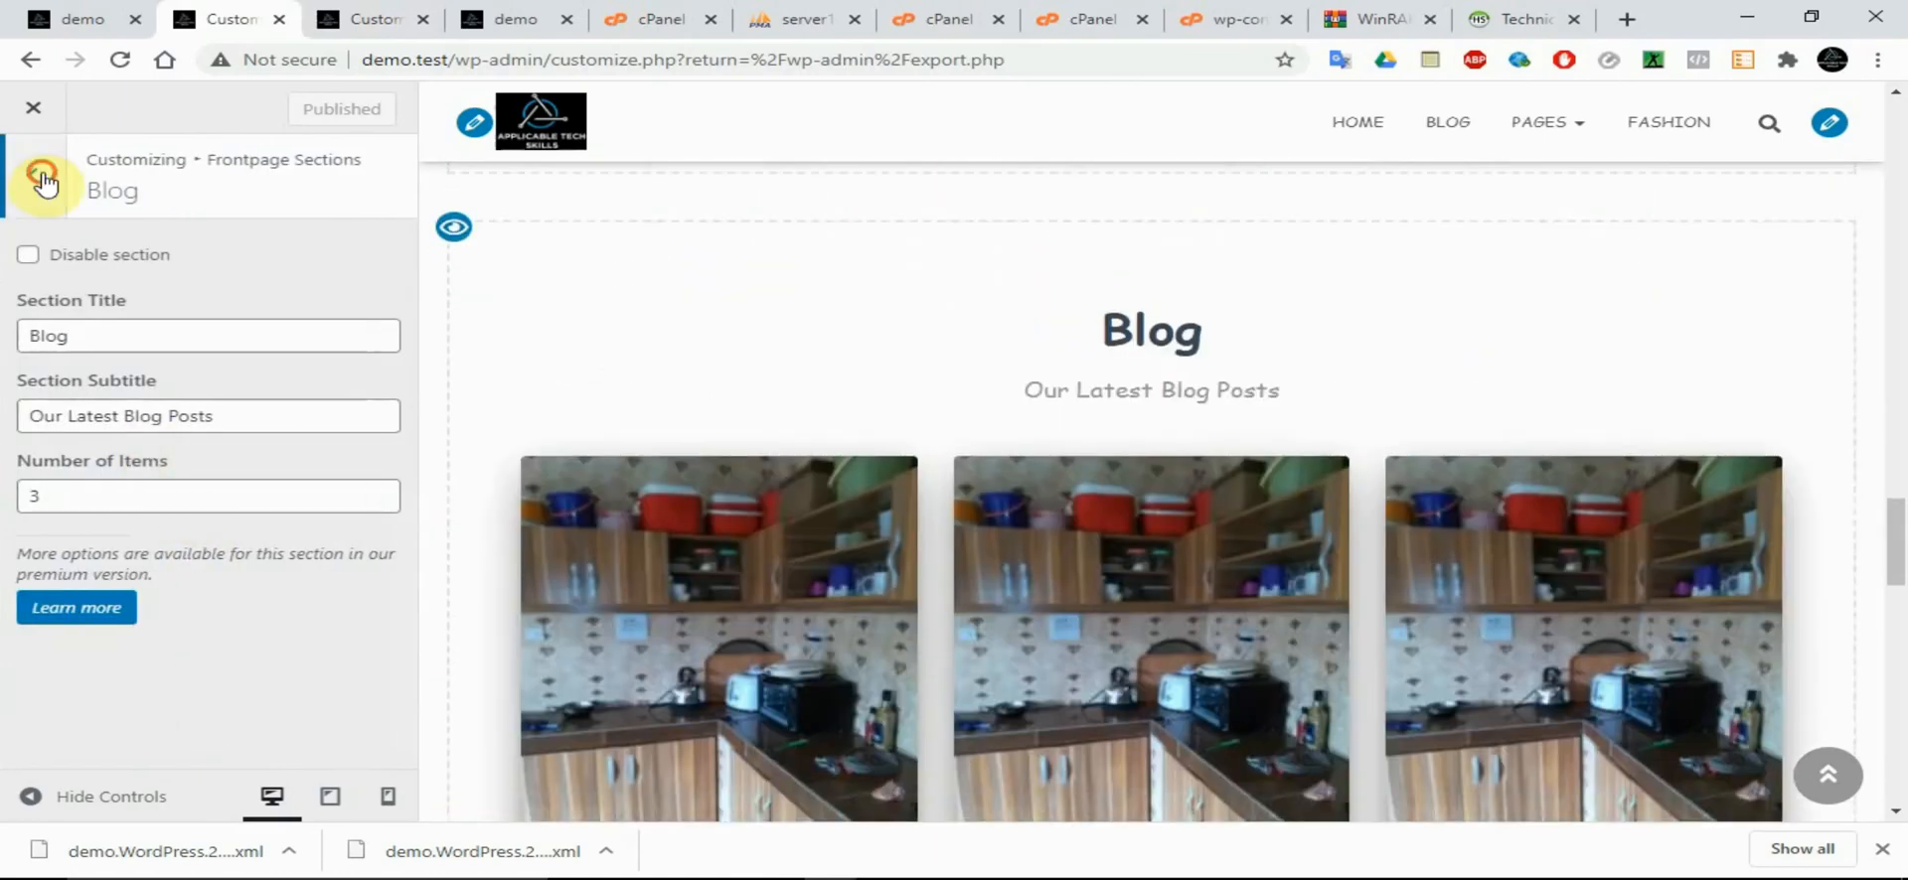
click(33, 175)
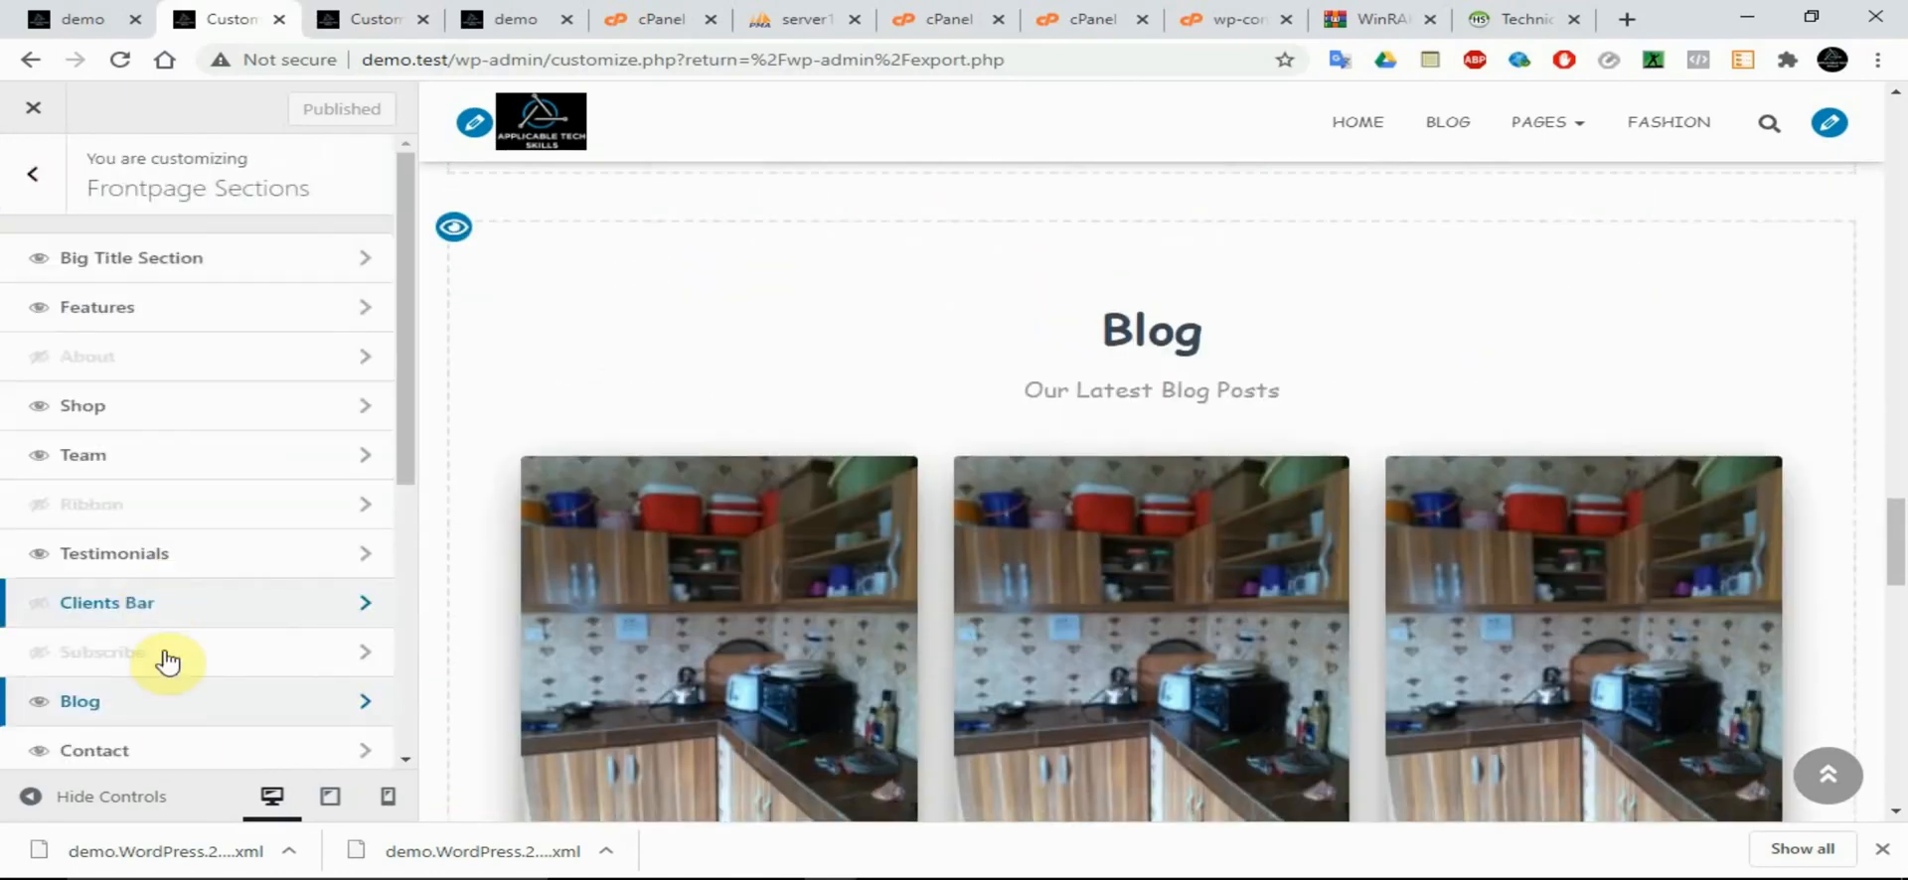
Step: Open the demo's Contact section and copy its section title
click(182, 752)
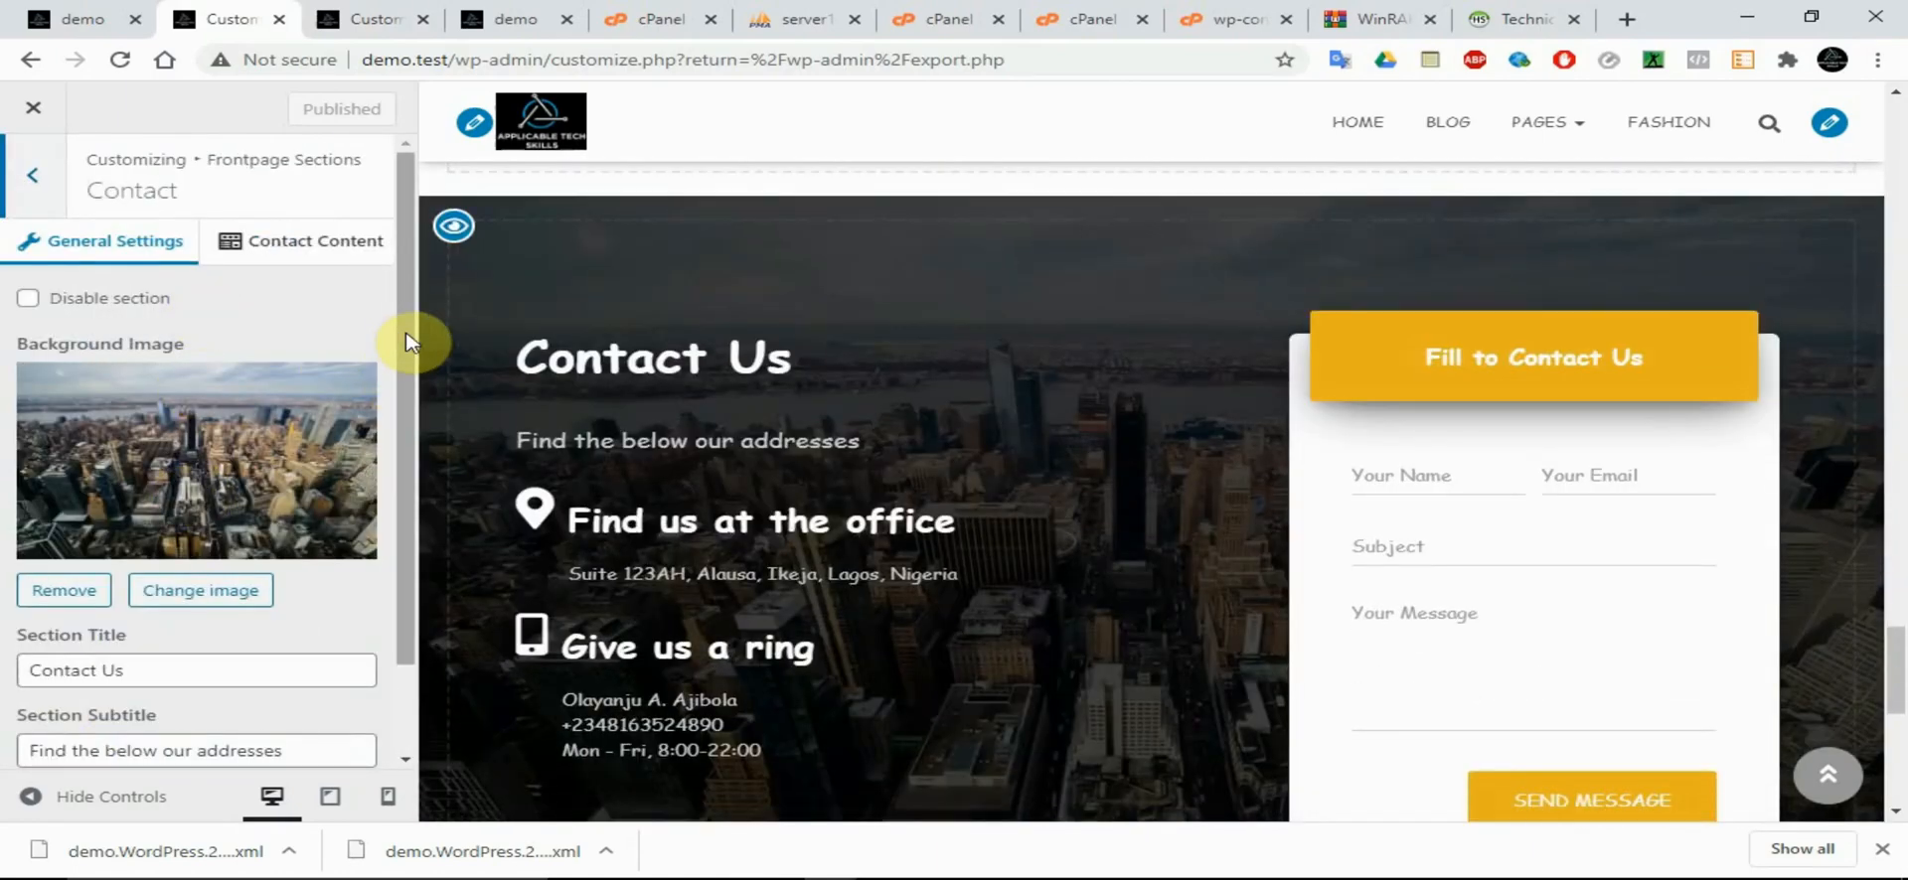
drag(405, 340, 413, 417)
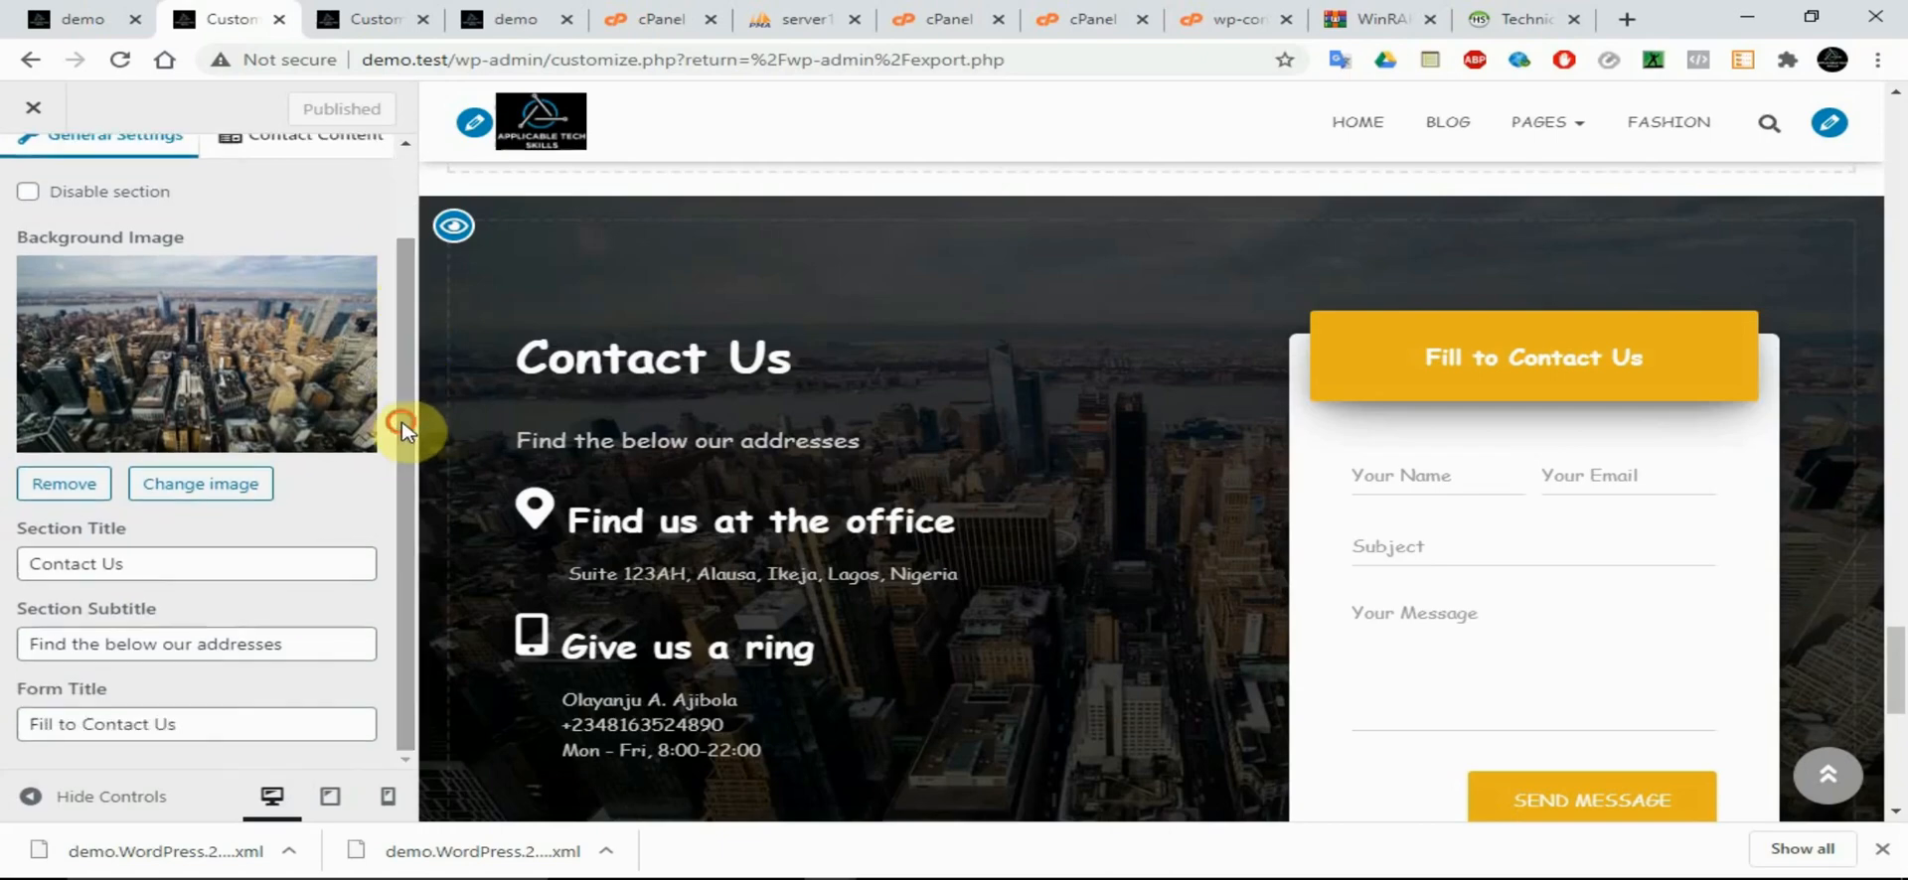
click(432, 12)
click(226, 17)
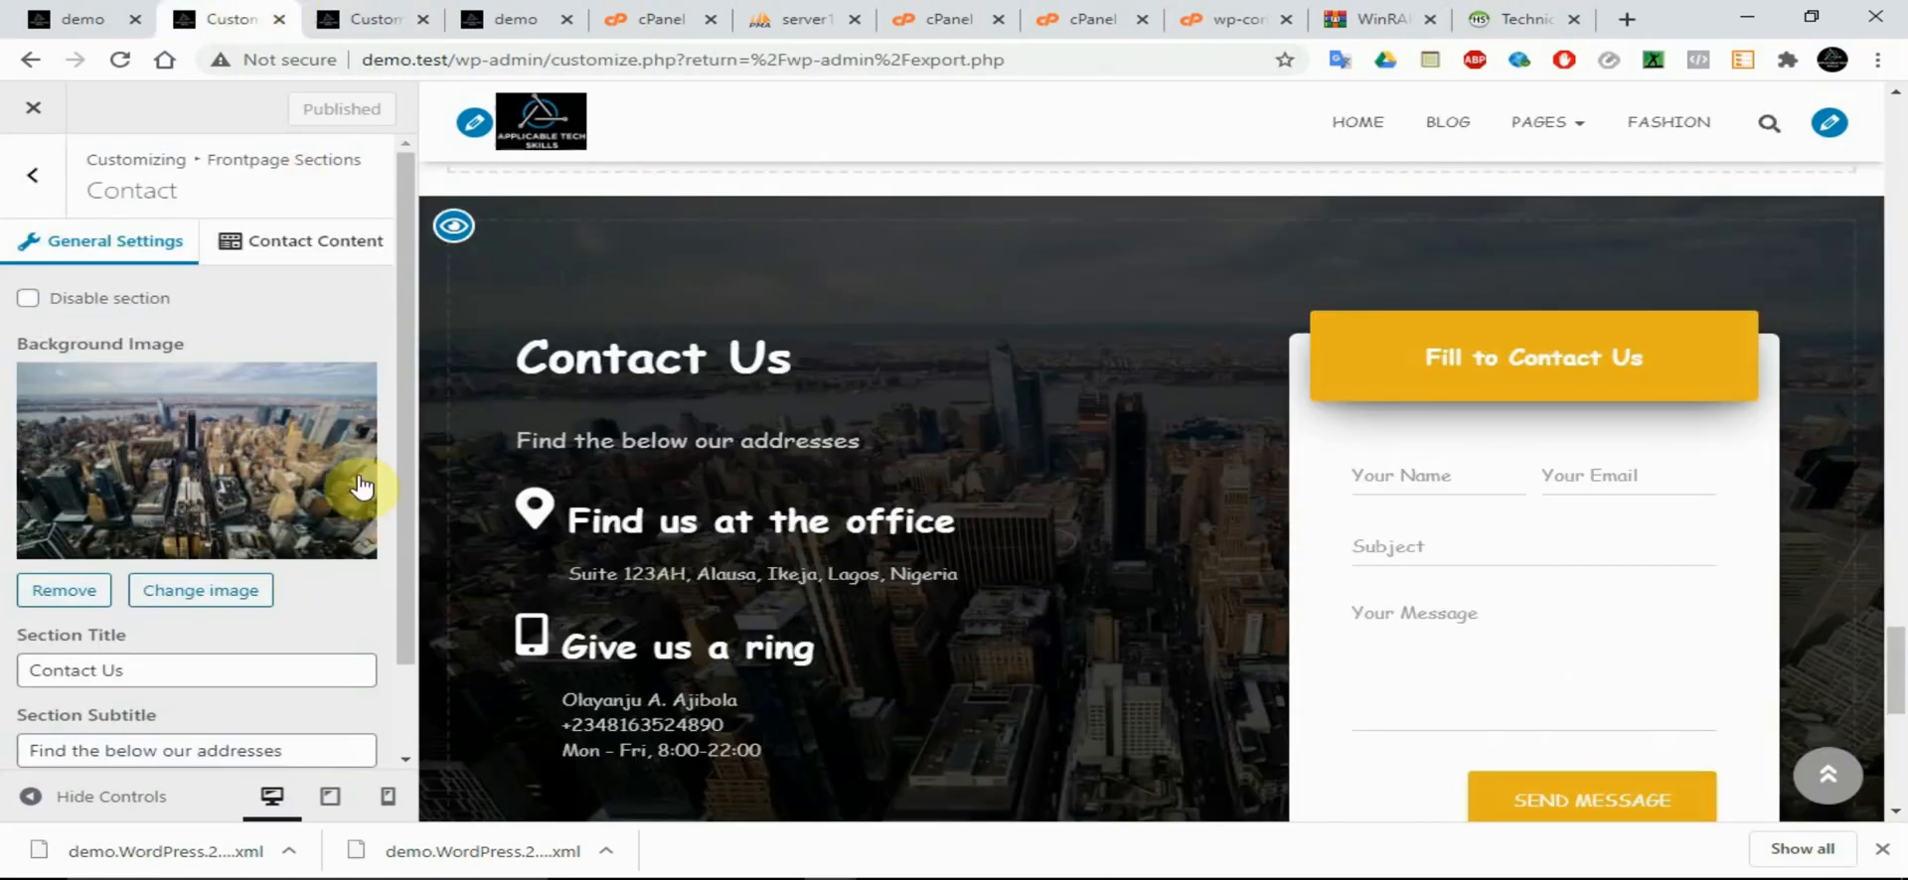
scroll(391, 630, down, 2)
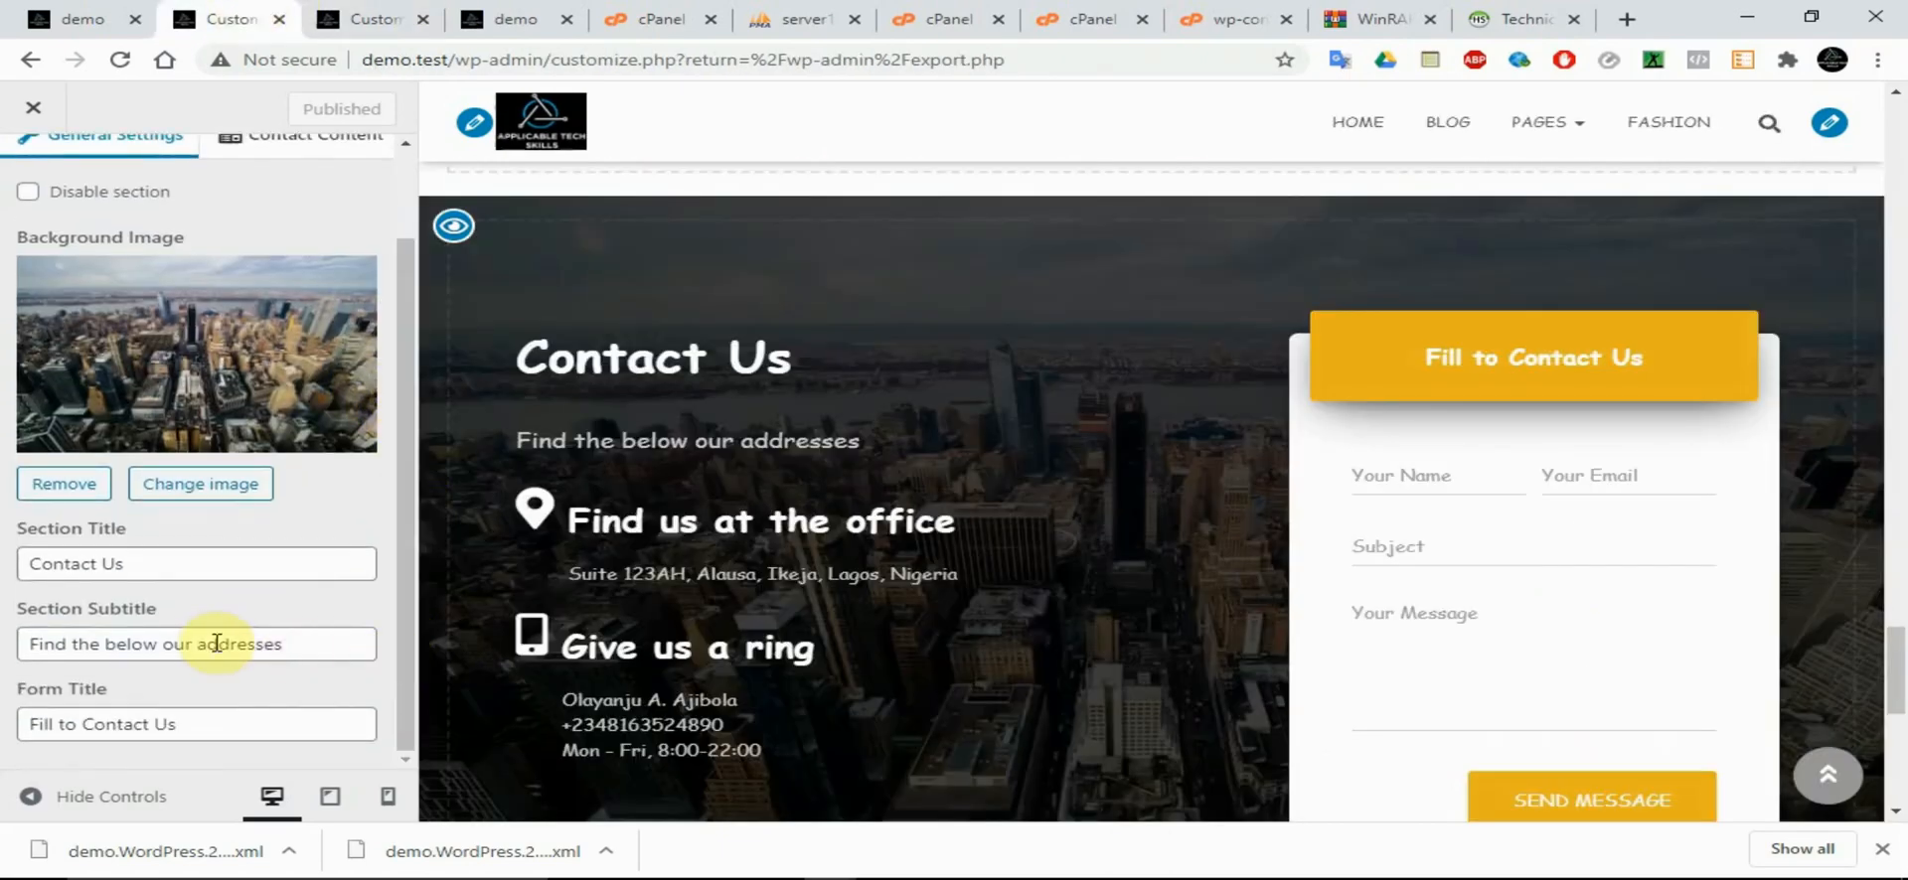
double_click(132, 562)
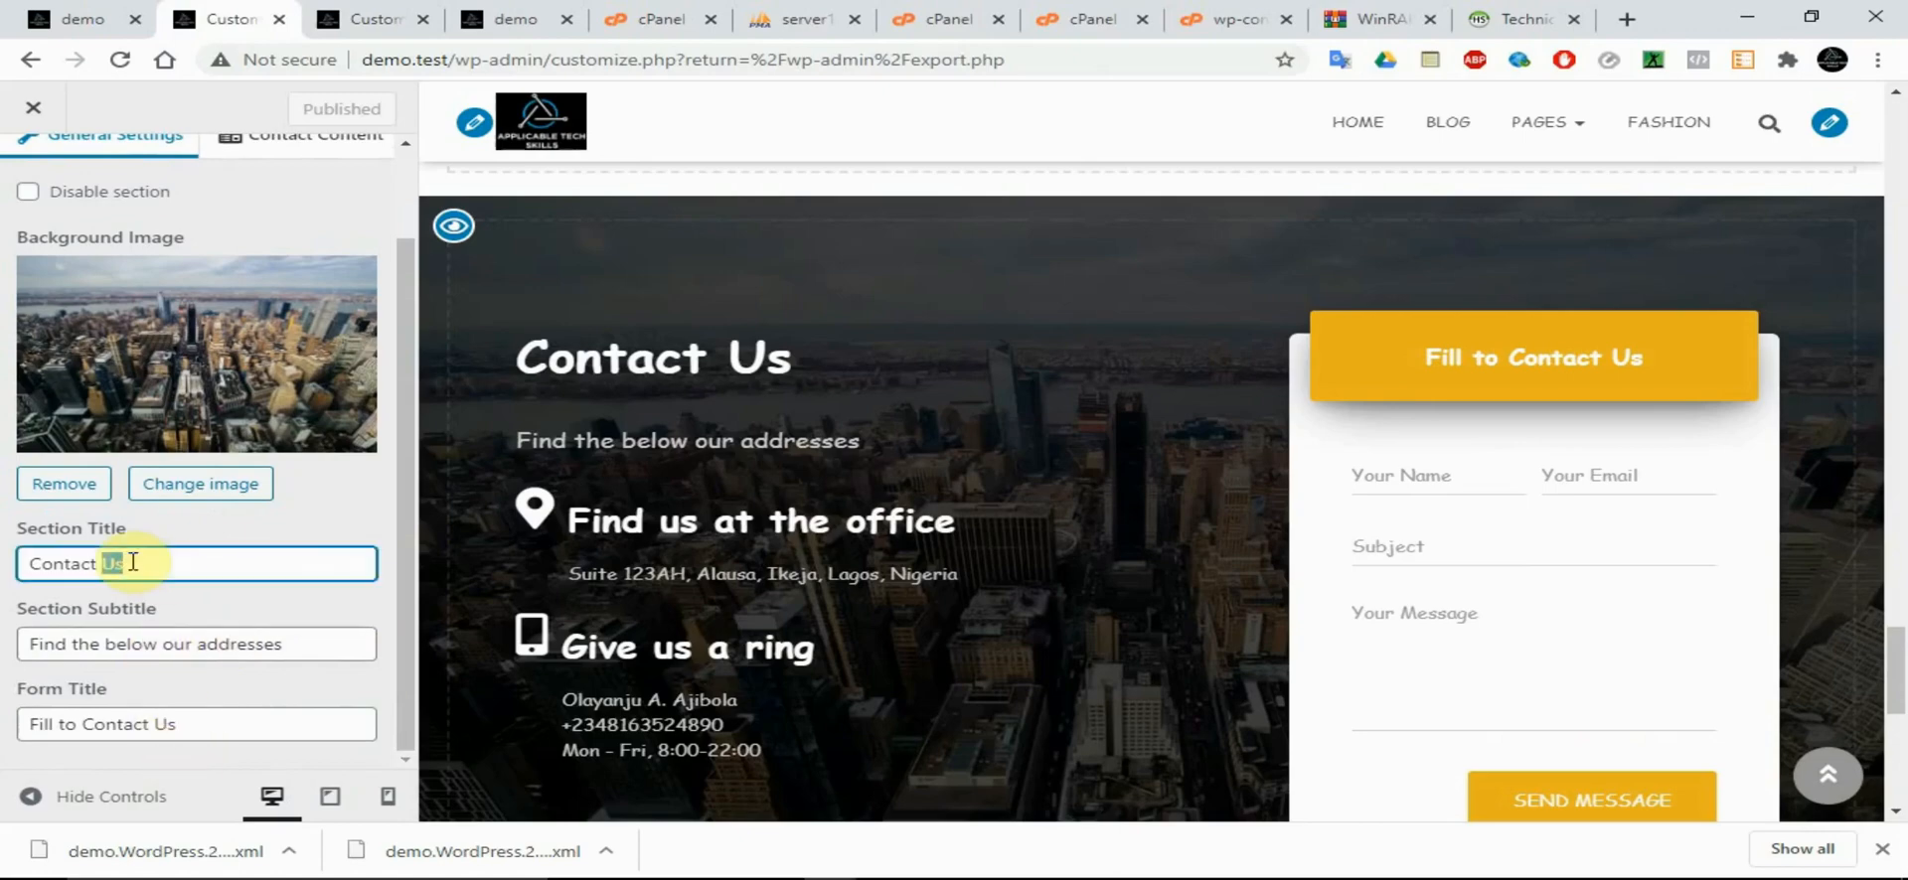
Step: Change the live Contact section title from 'Get in Touch' to 'Contact Us'
click(373, 19)
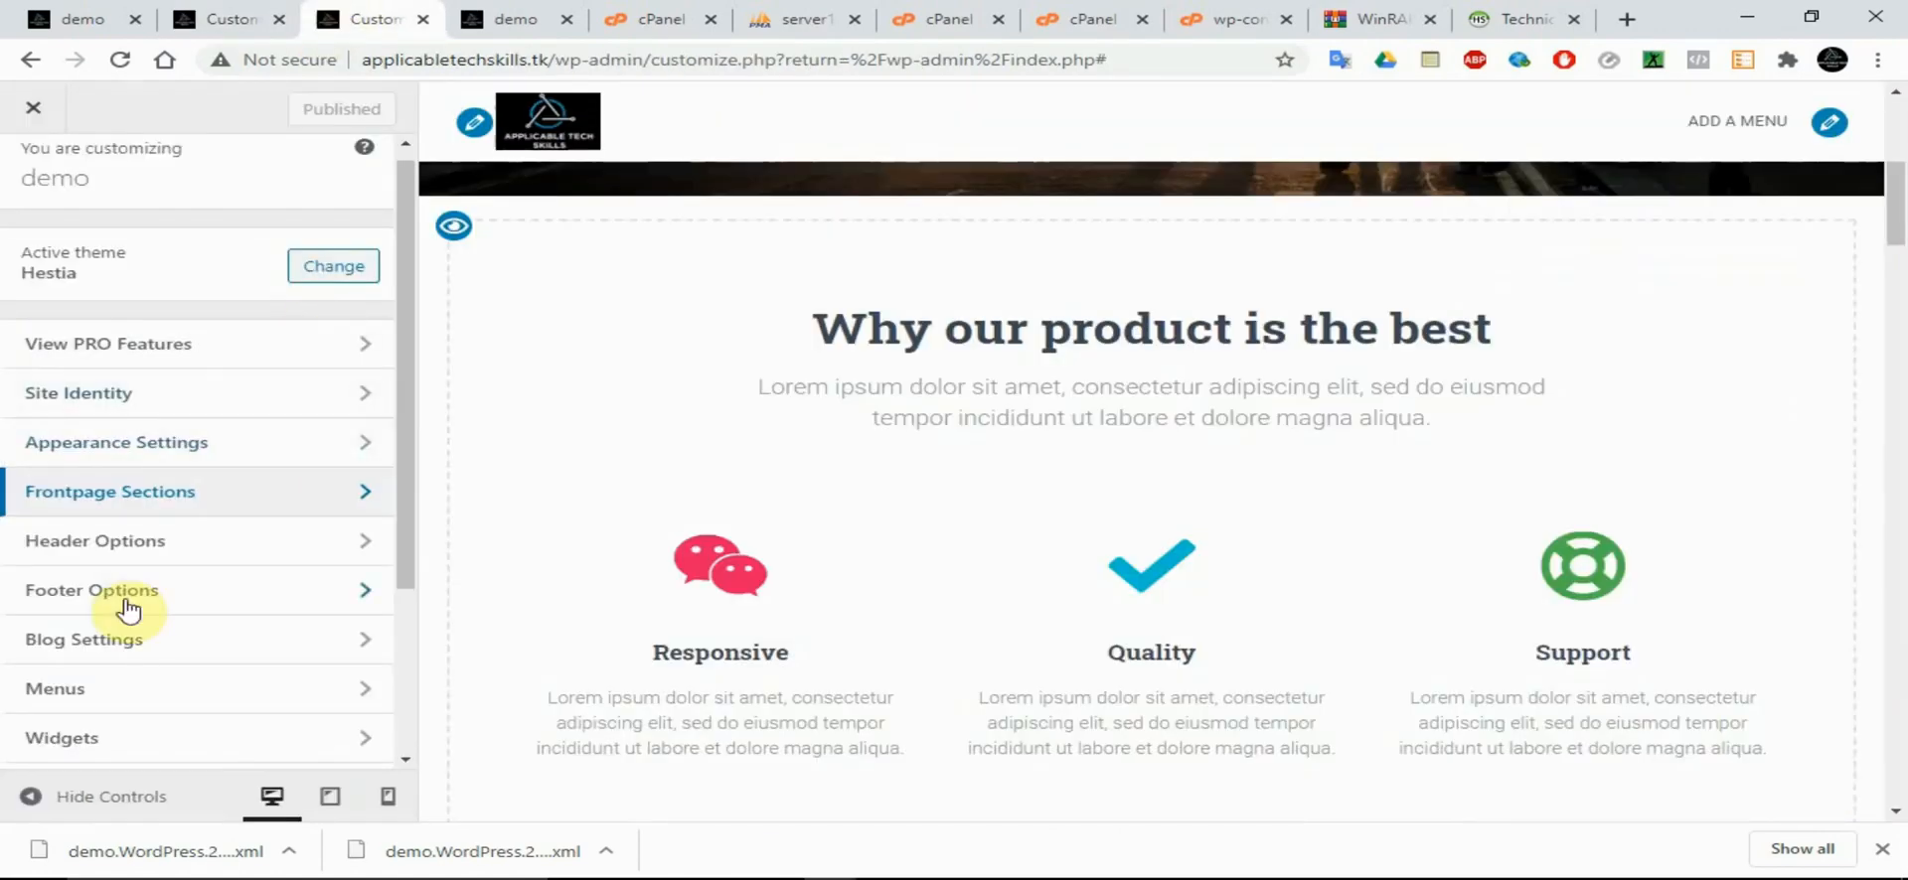
click(179, 499)
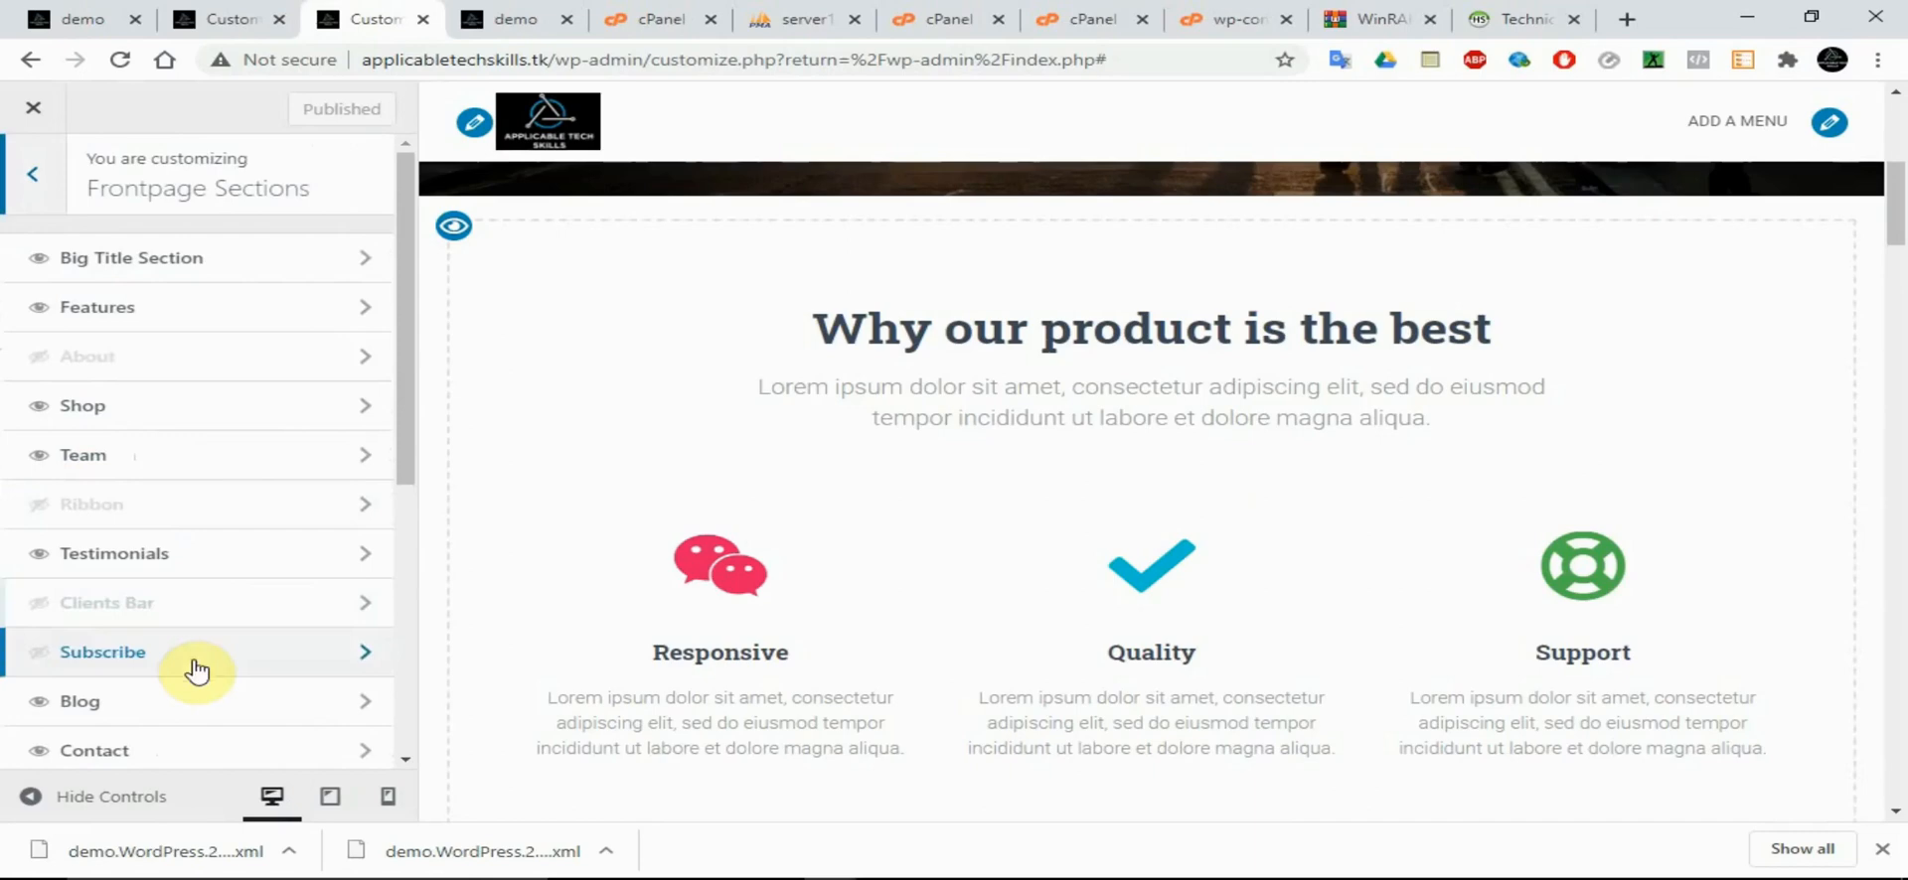
click(208, 750)
scroll(407, 636, down, 1)
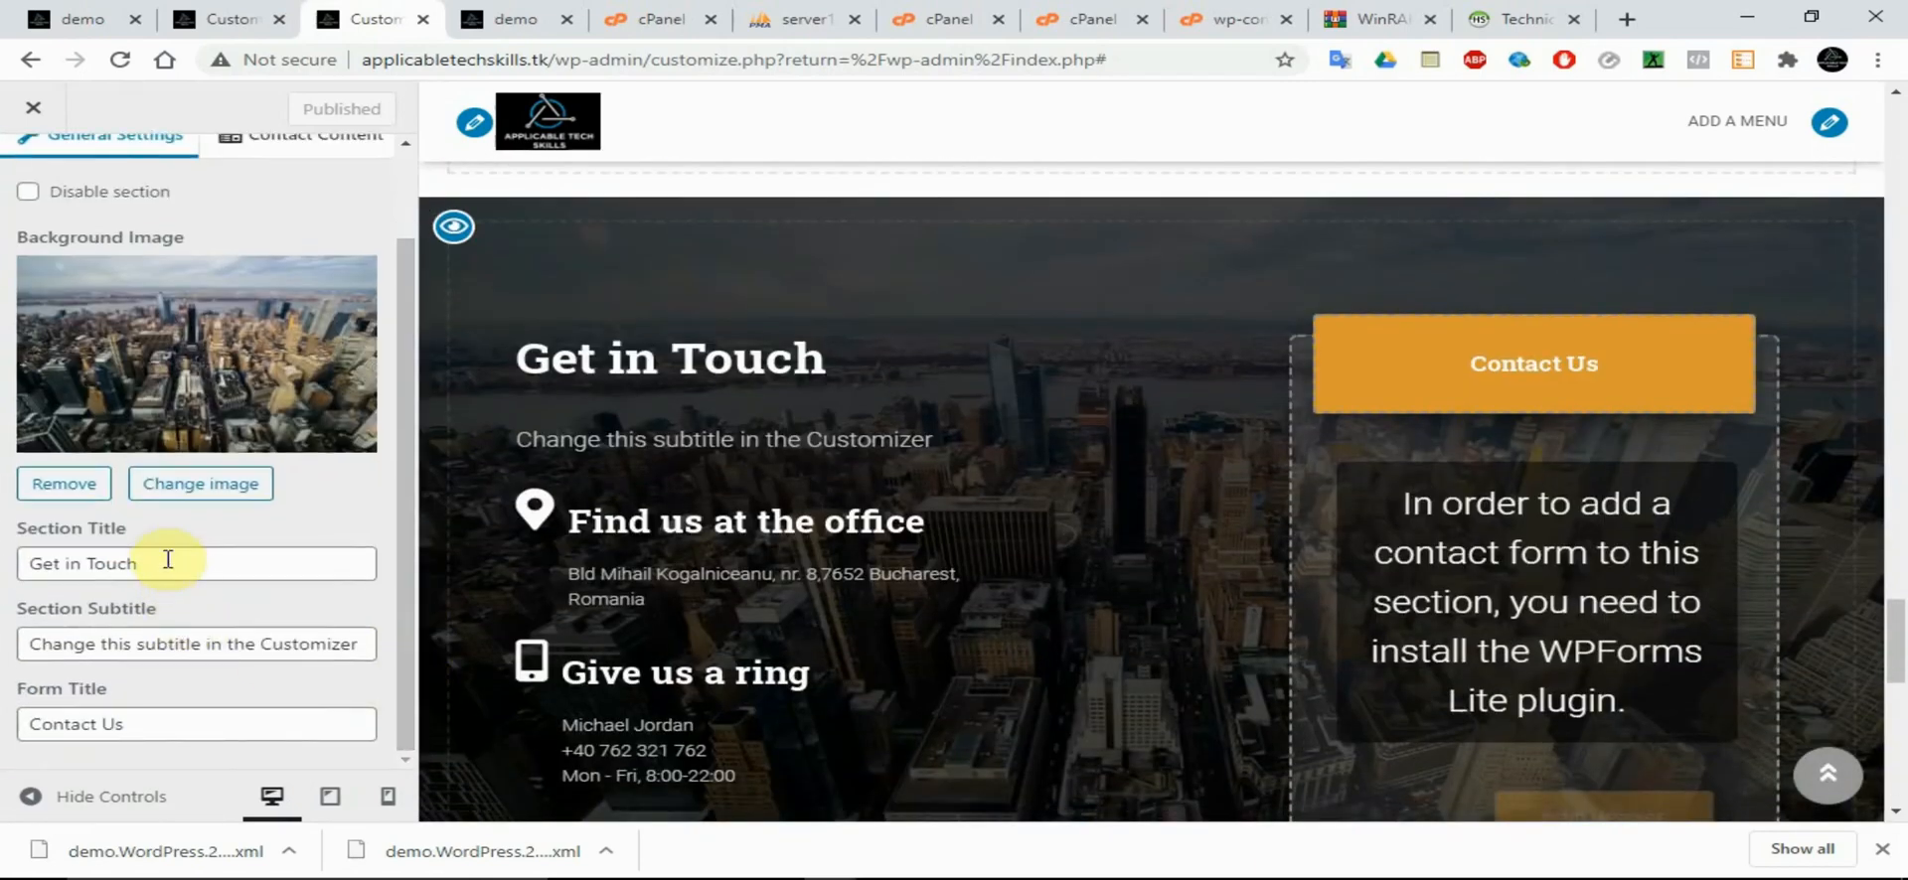
double_click(182, 559)
click(228, 18)
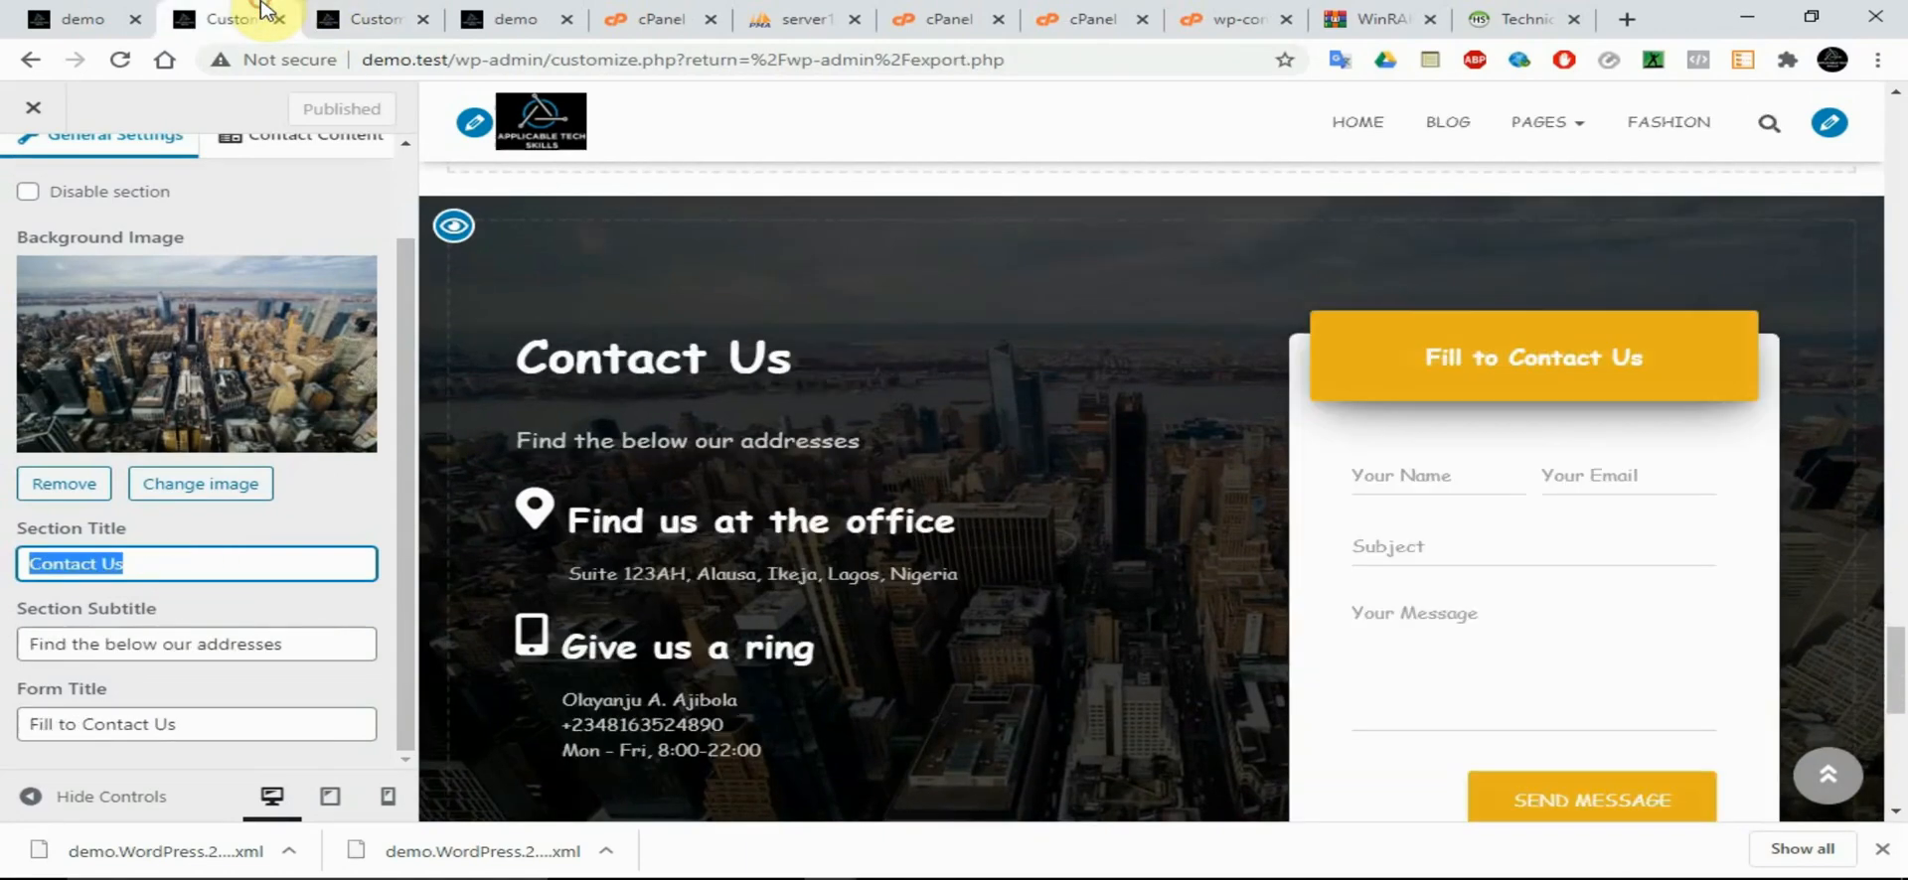
click(300, 12)
text(Contact Us)
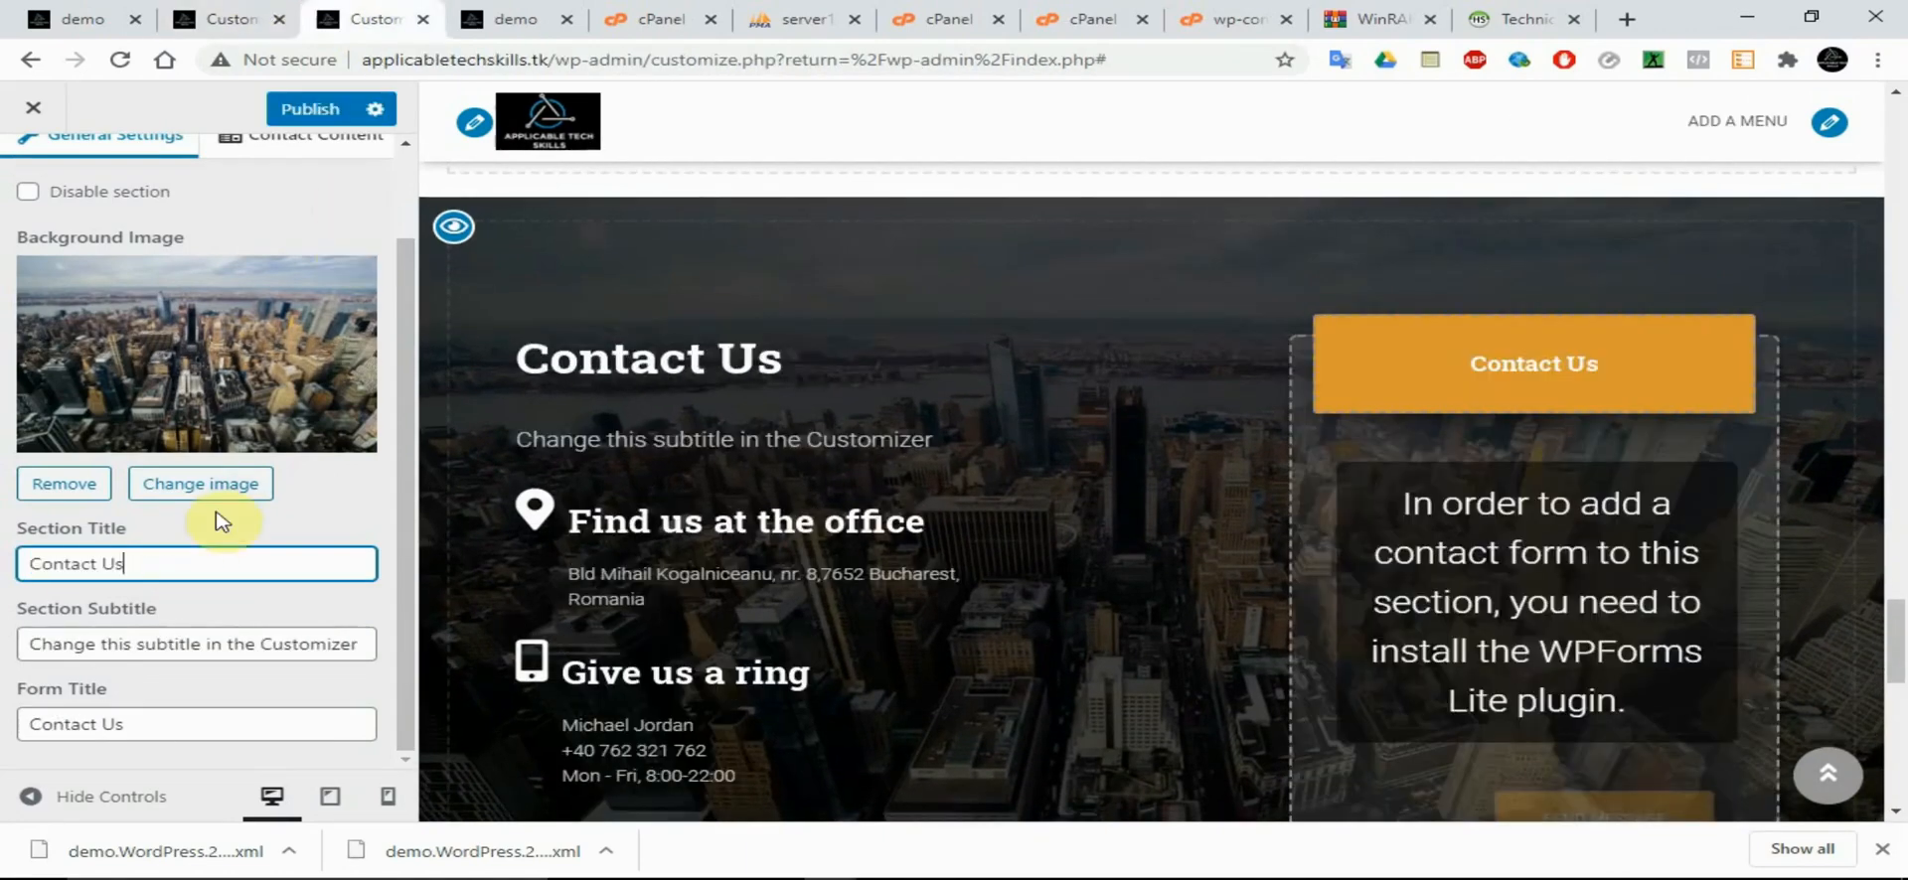
Step: Set the live Contact subtitle to 'Find the below our addresses'
click(219, 11)
click(220, 644)
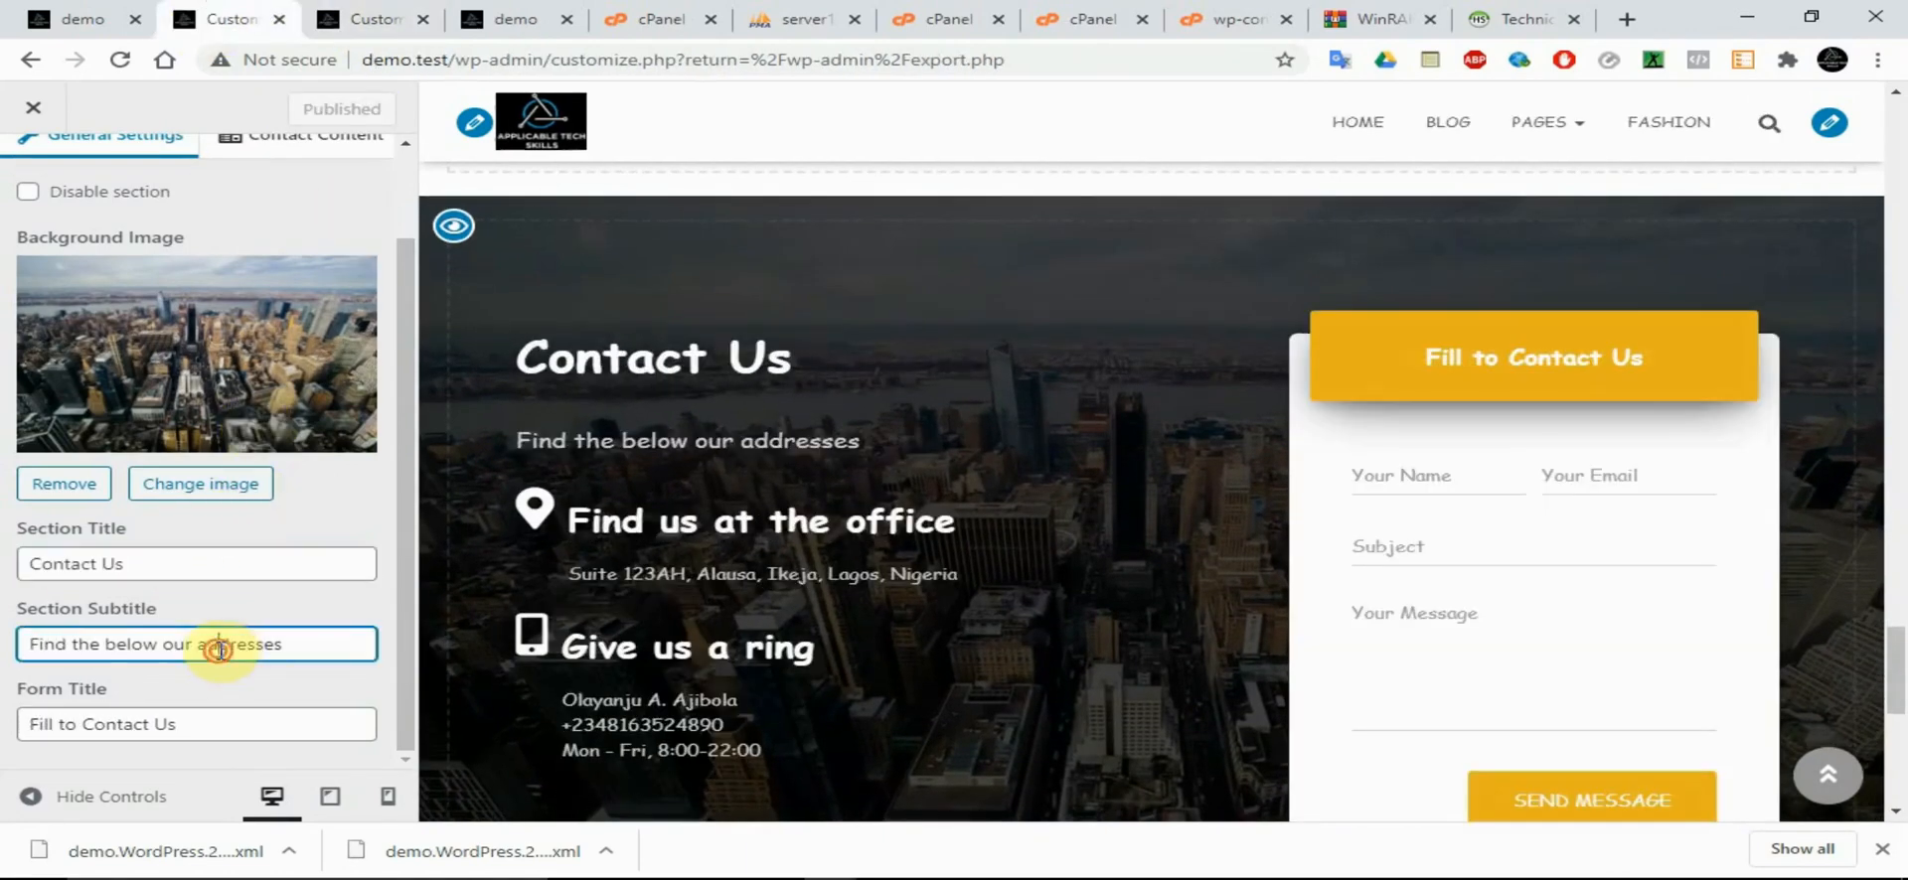
key(ctrl+a)
key(ctrl+c)
click(376, 12)
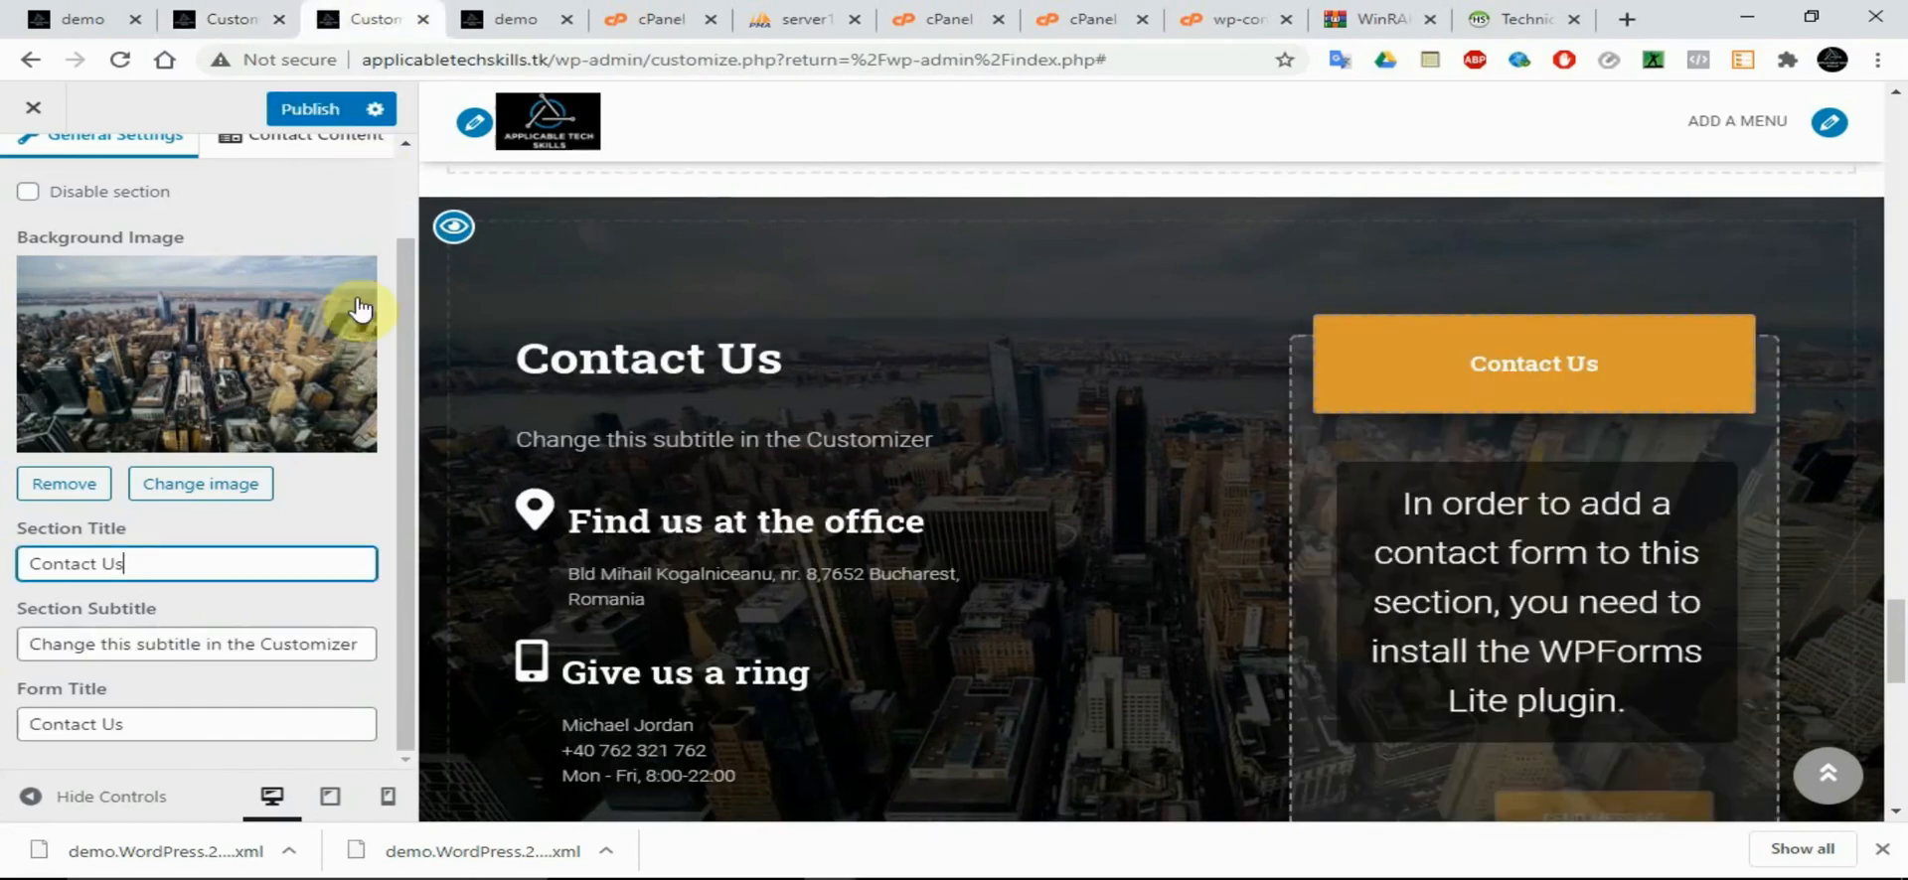
click(204, 644)
key(ctrl+a)
key(ctrl+v)
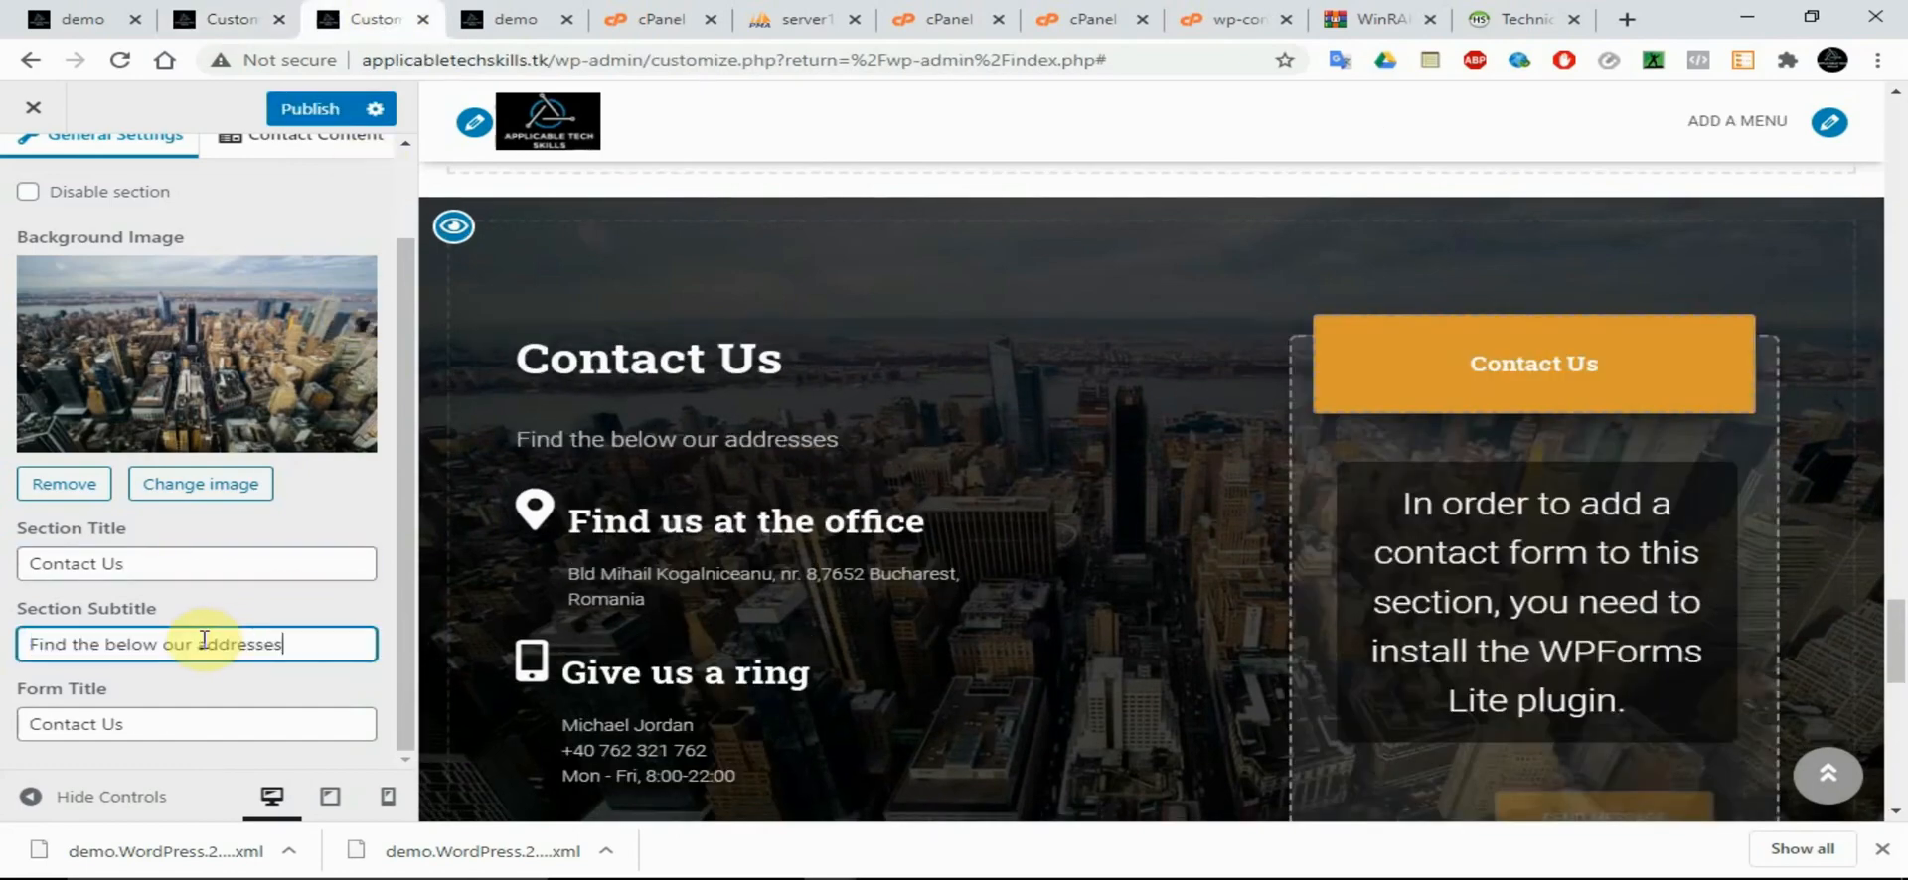
Step: Set the live Contact form title to 'Fill to Contact Us'
click(236, 11)
click(219, 725)
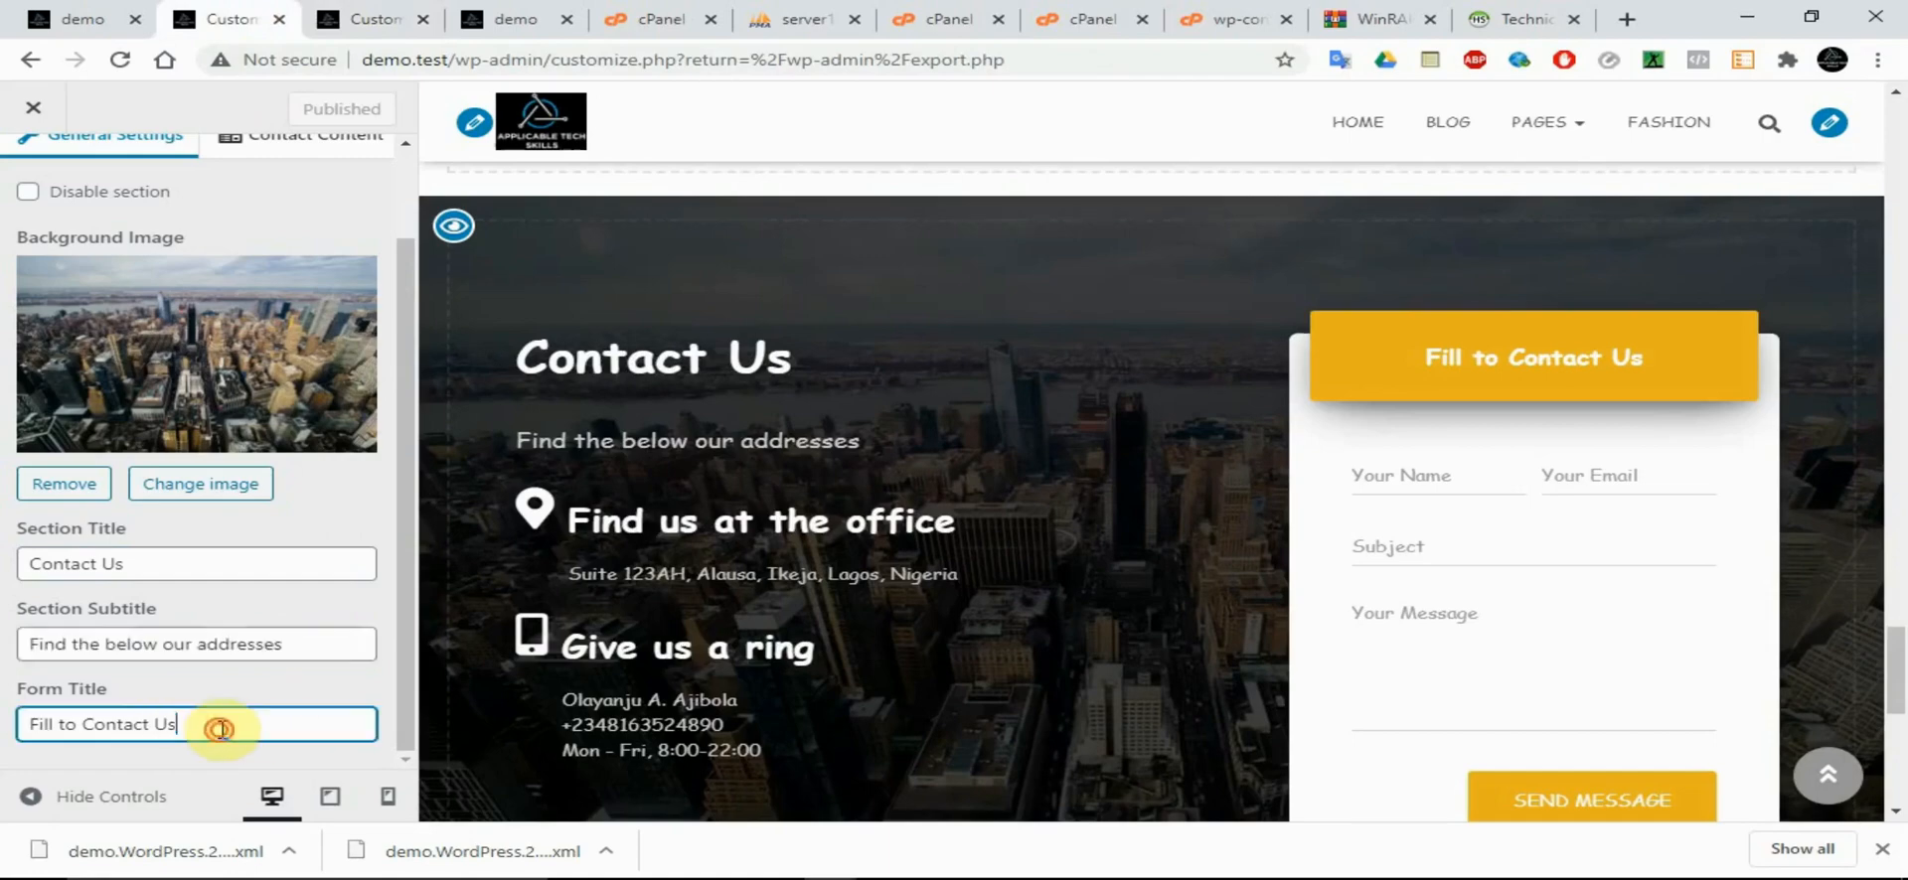
key(ctrl+a)
key(ctrl+c)
click(375, 13)
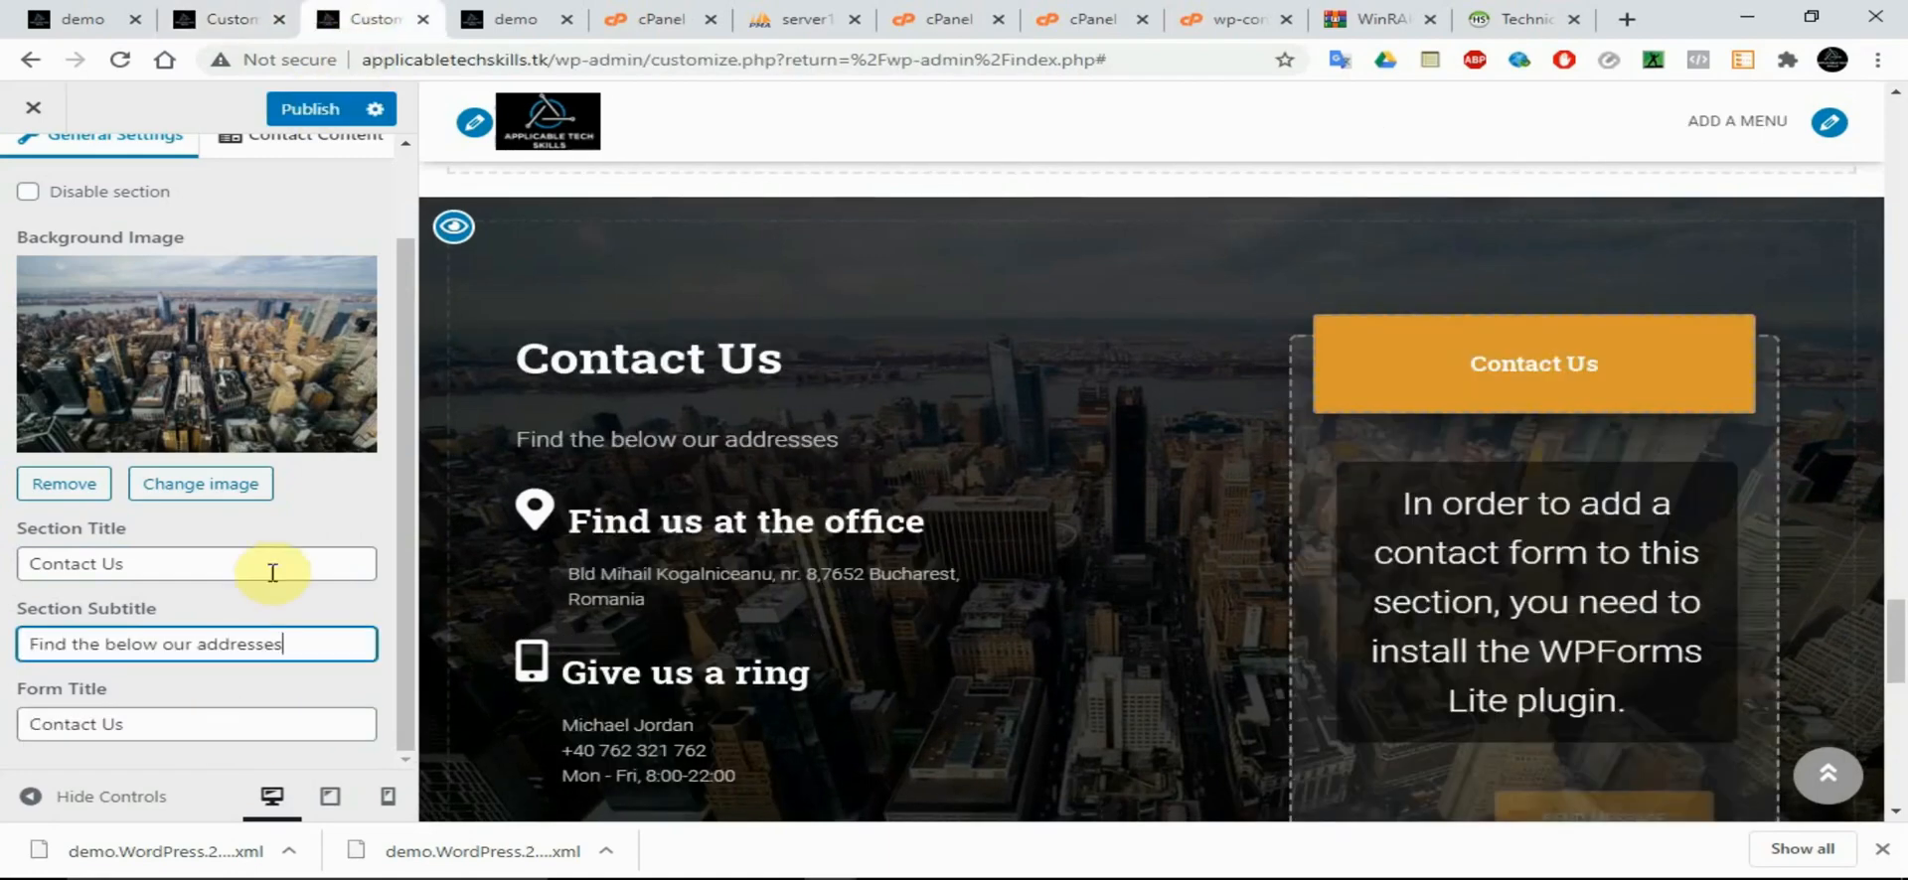
click(187, 714)
key(ctrl+a)
key(ctrl+v)
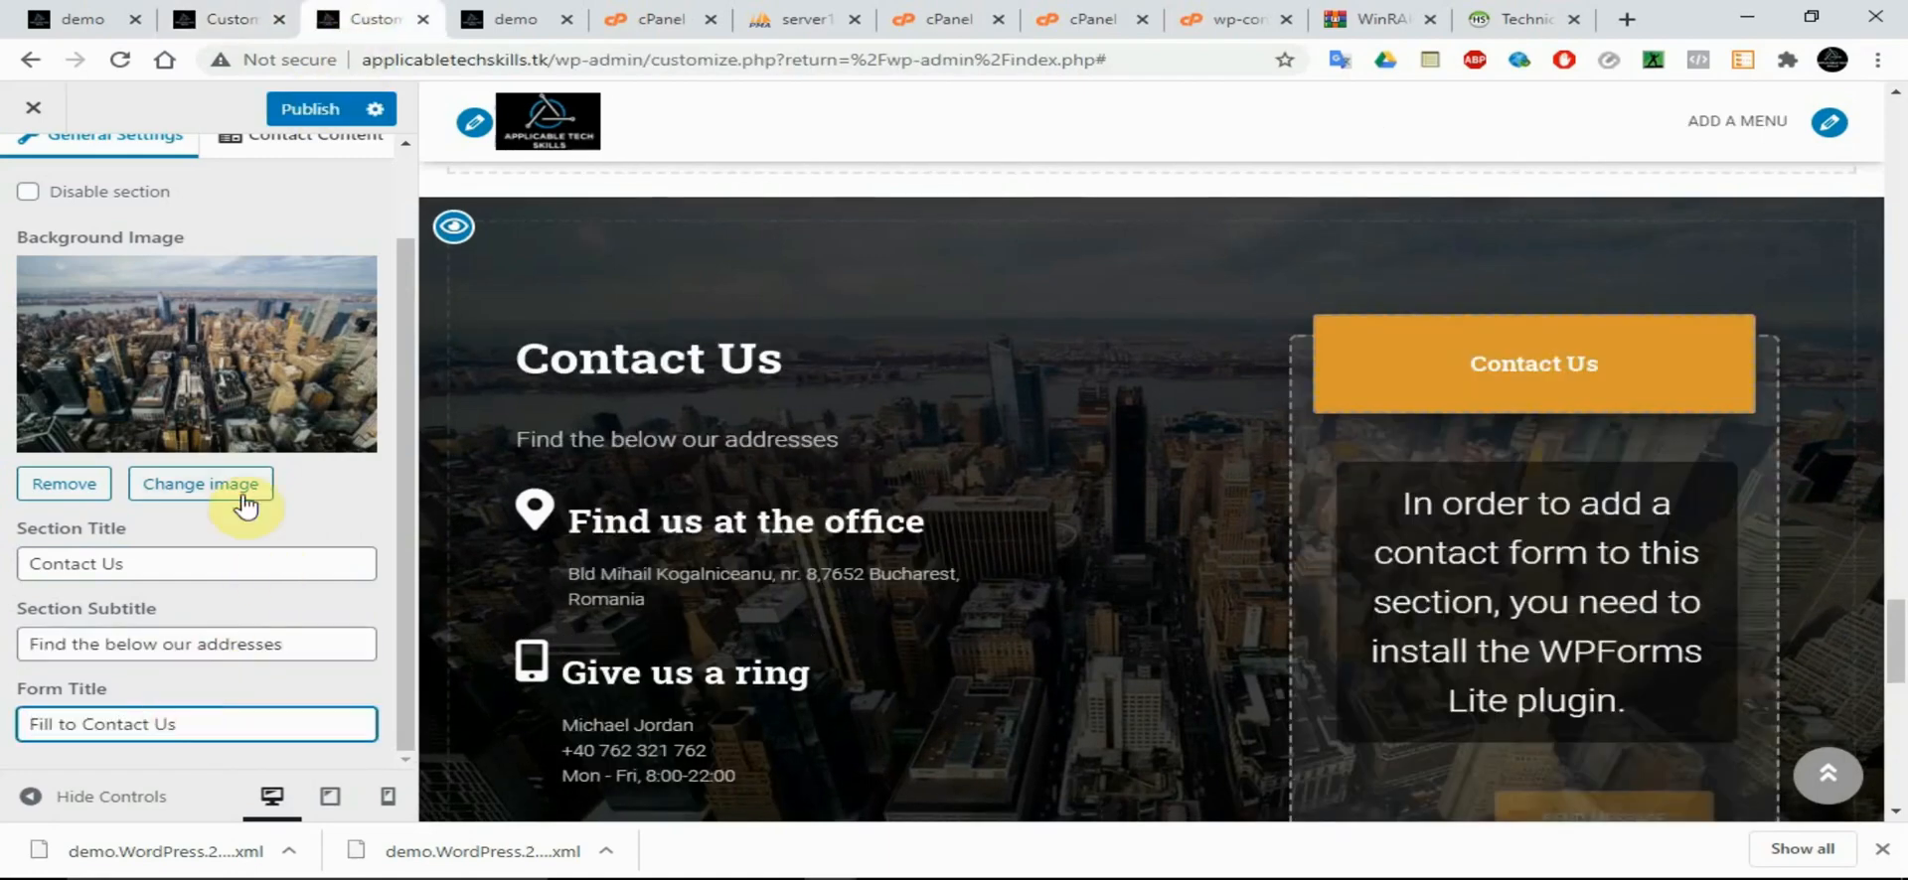
Step: Publish the live Contact text changes and open the Contact content settings on both sites
scroll(408, 298, up, 2)
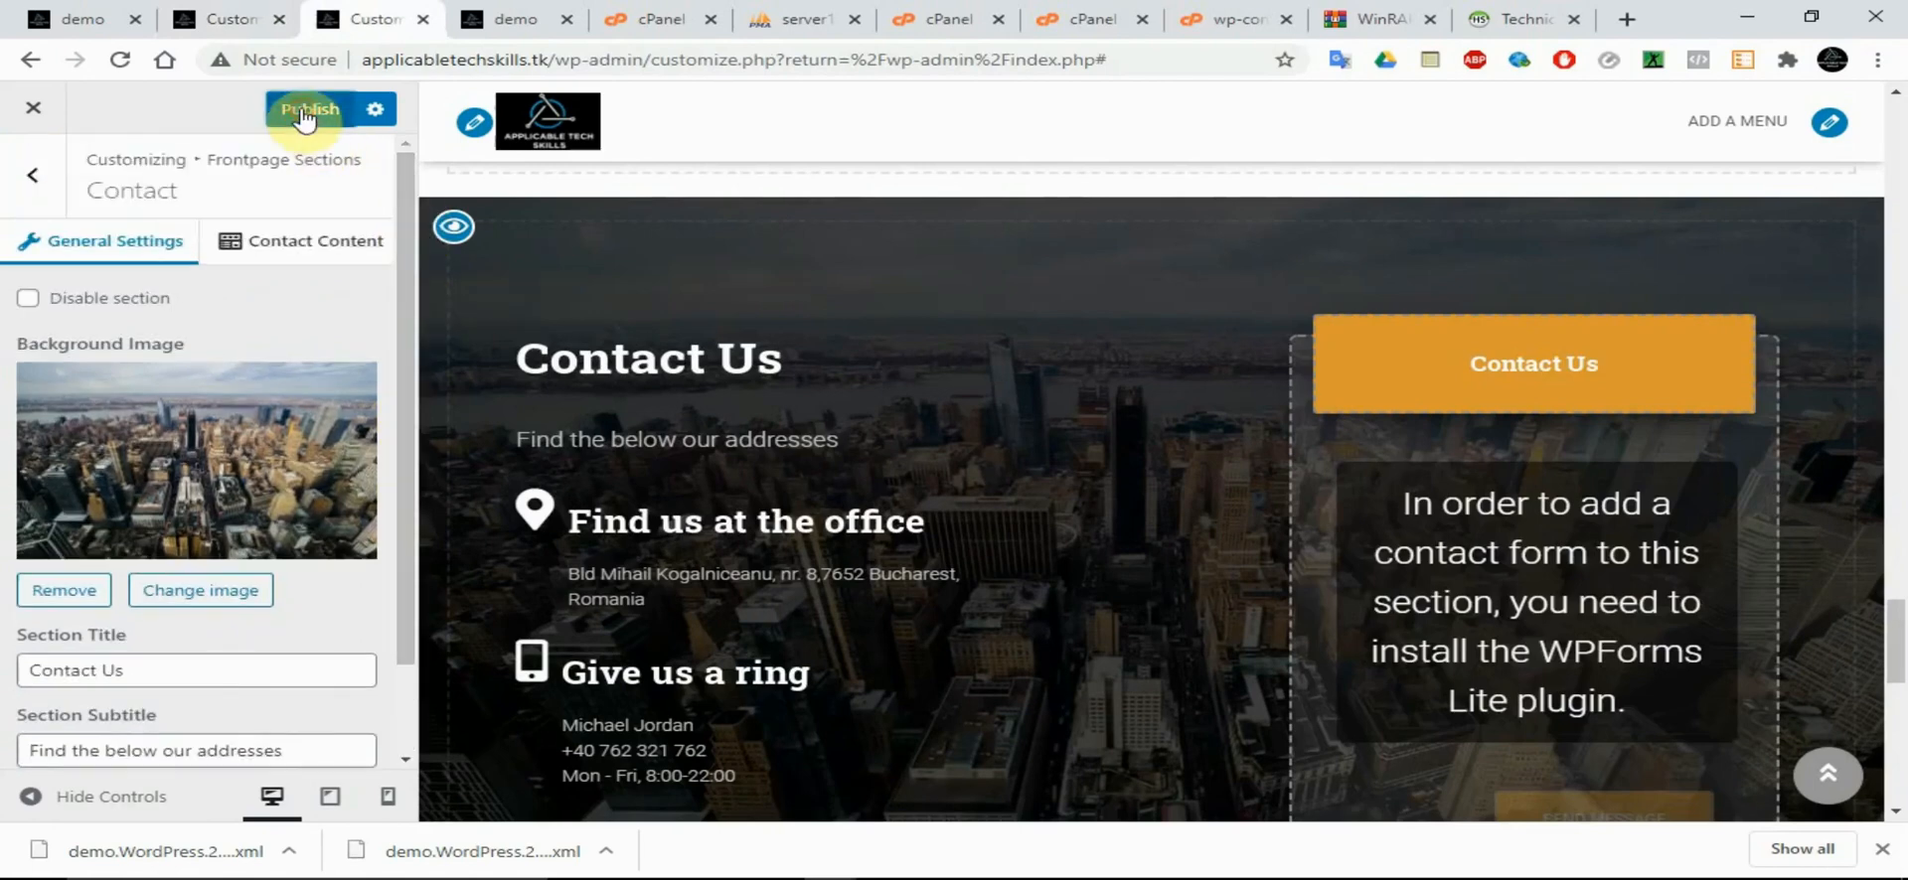
click(305, 111)
click(238, 244)
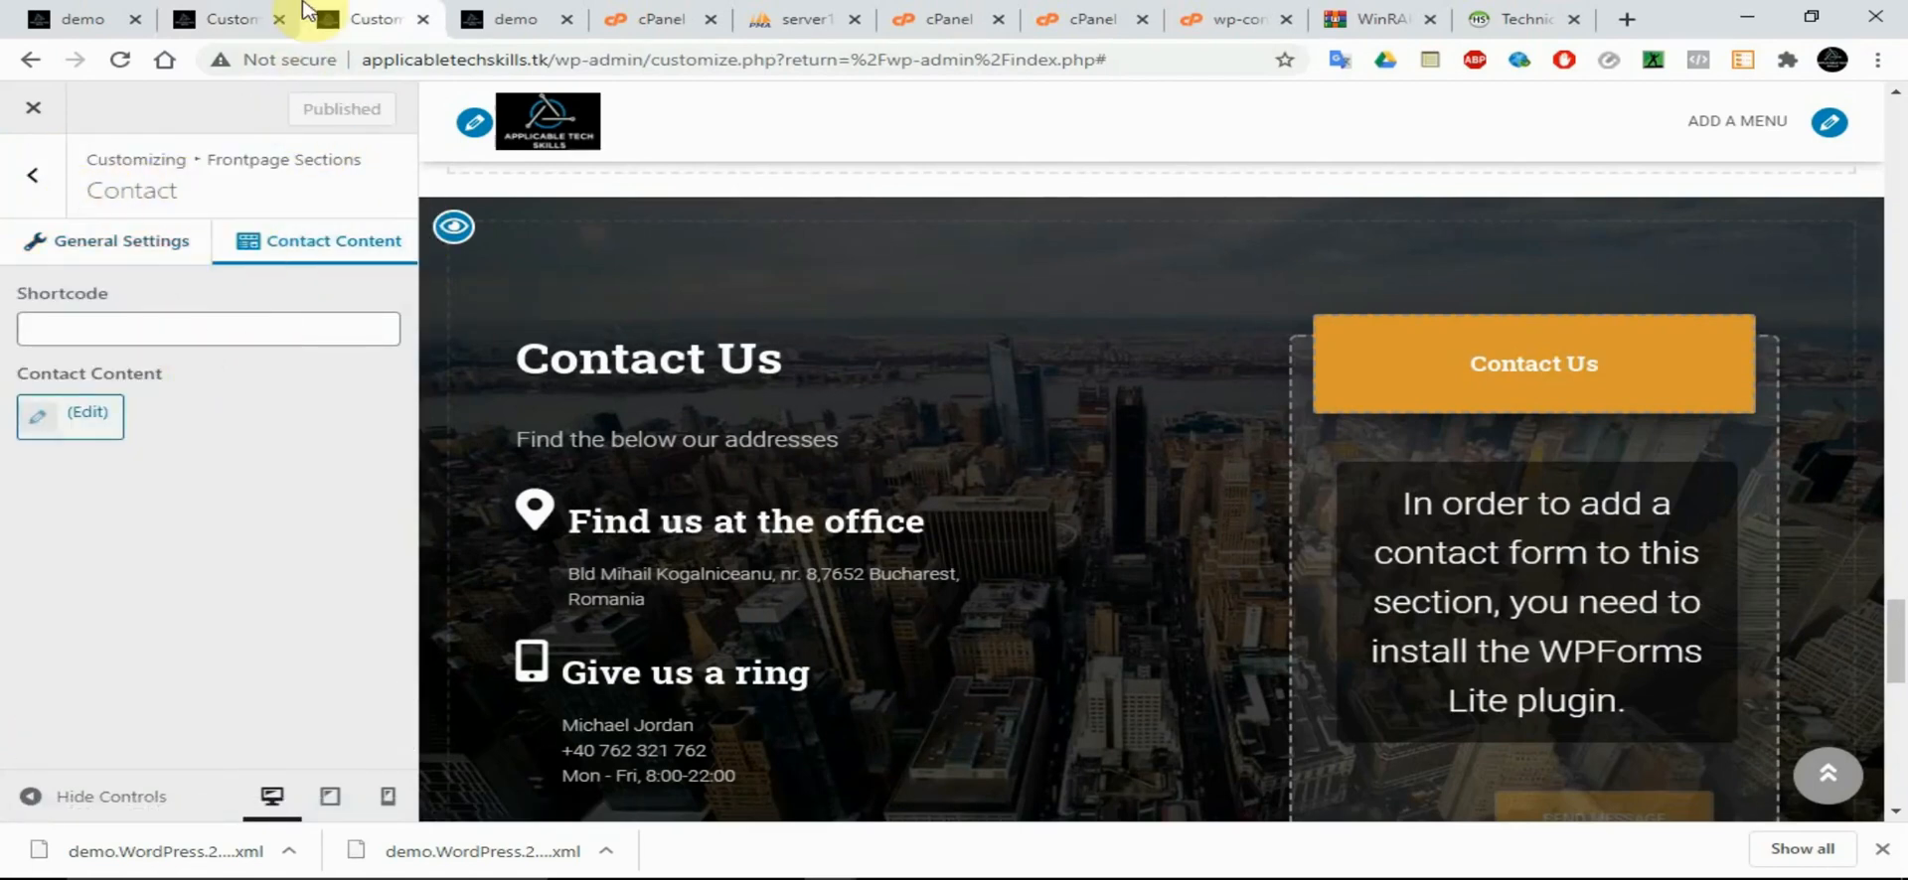
click(253, 15)
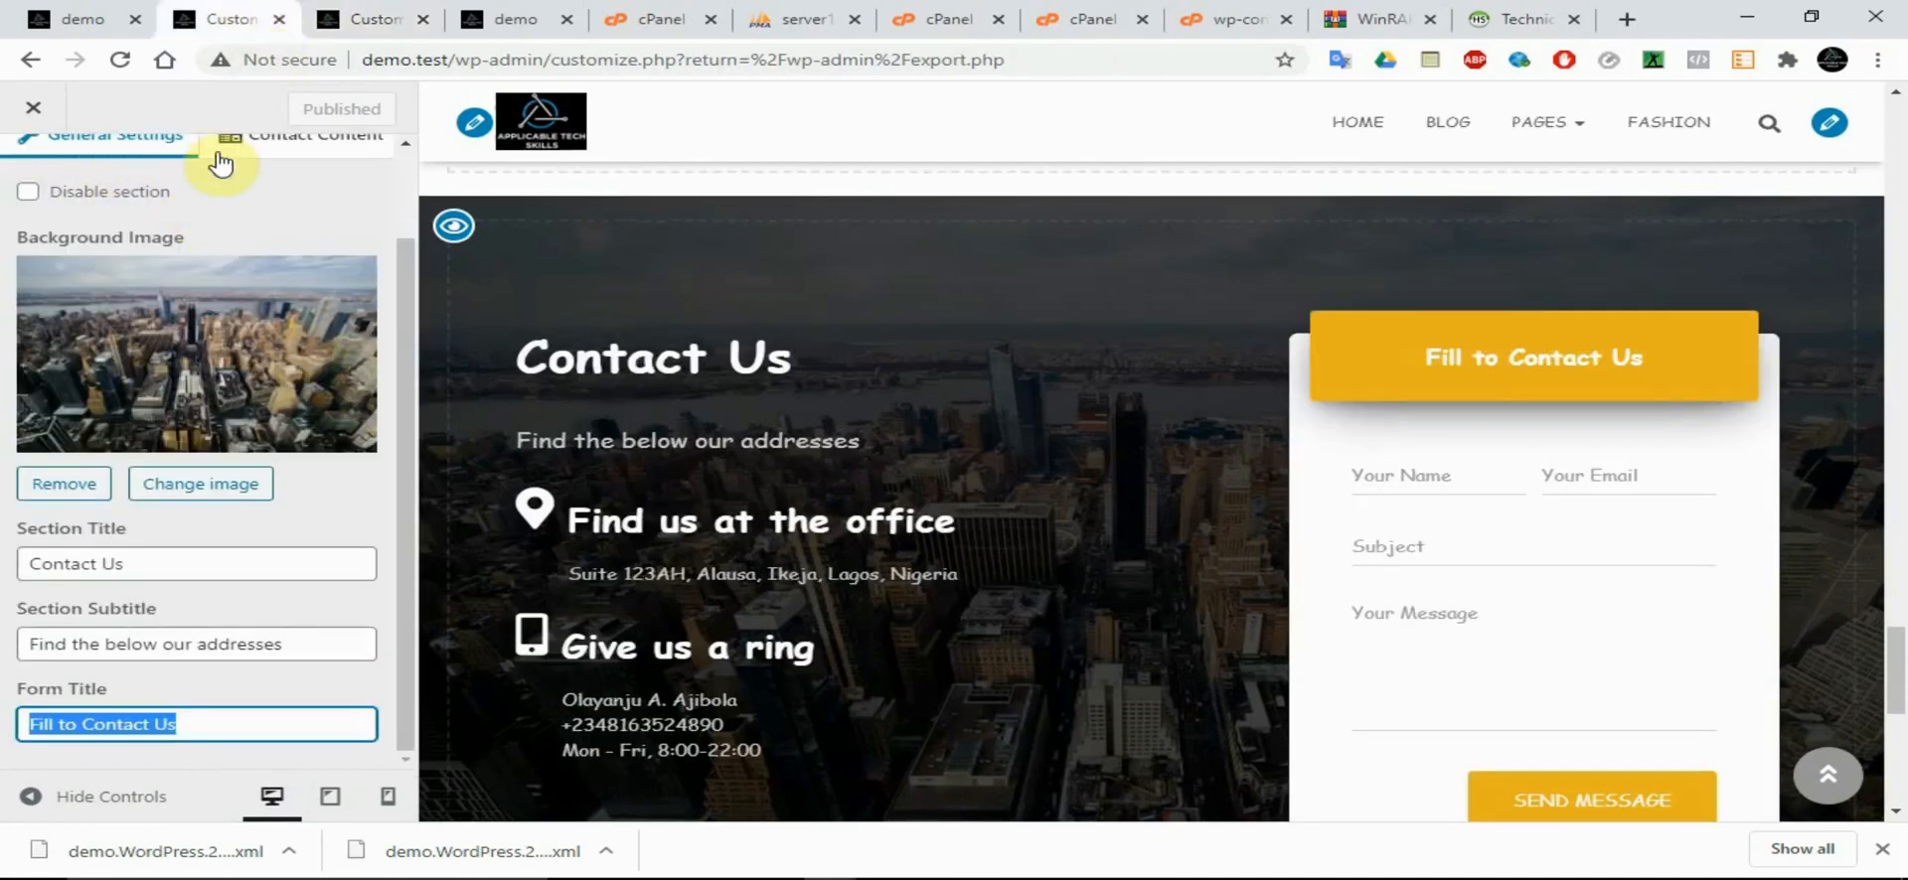
click(243, 141)
Step: Put the shortcode [wpforms id="81"] into the live Shortcode field and publish
triple_click(184, 328)
key(ctrl+c)
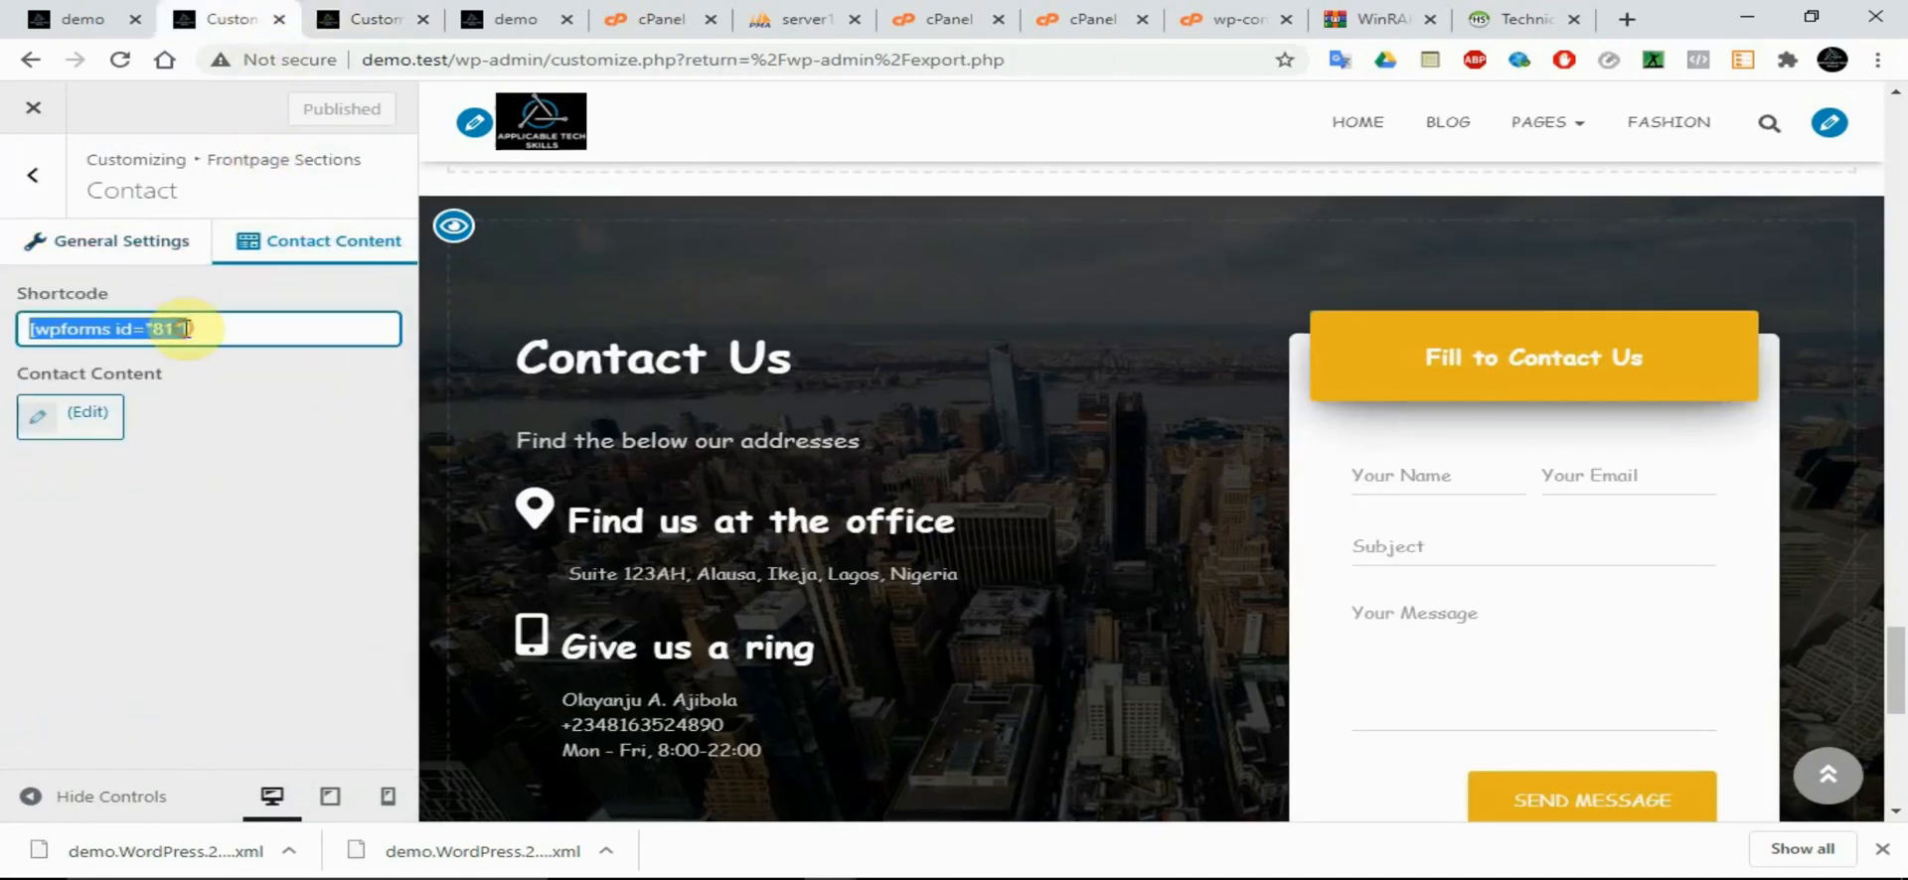
click(368, 18)
click(236, 336)
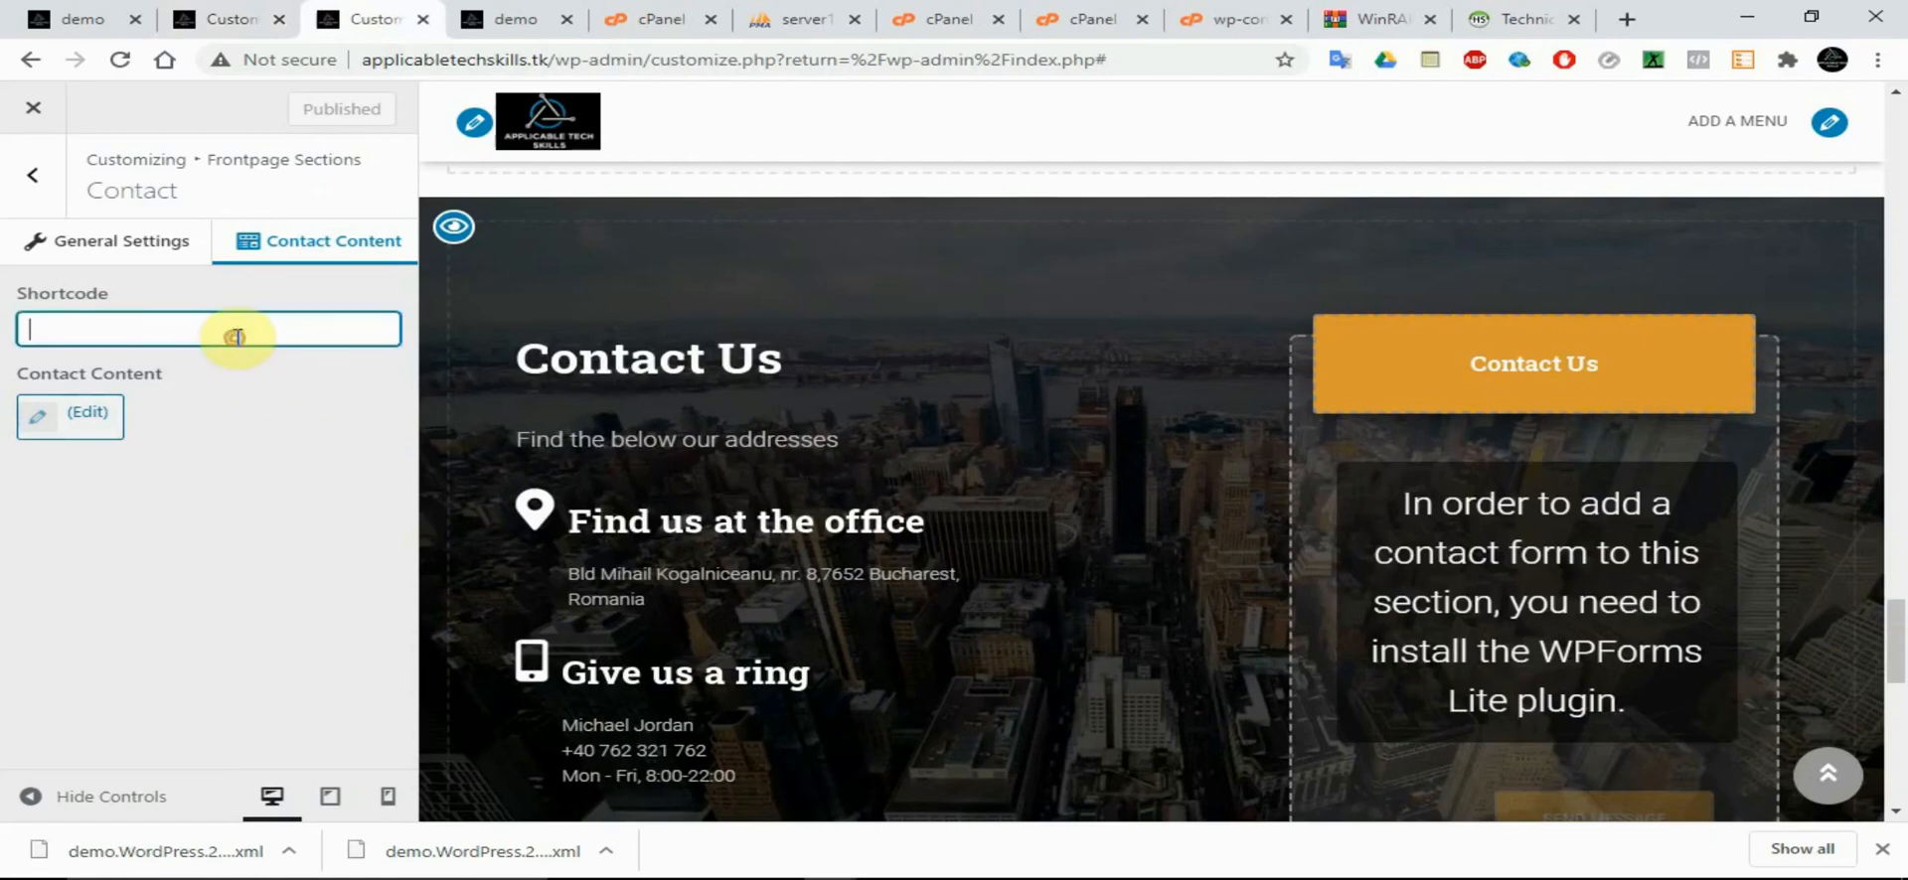
key(ctrl+v)
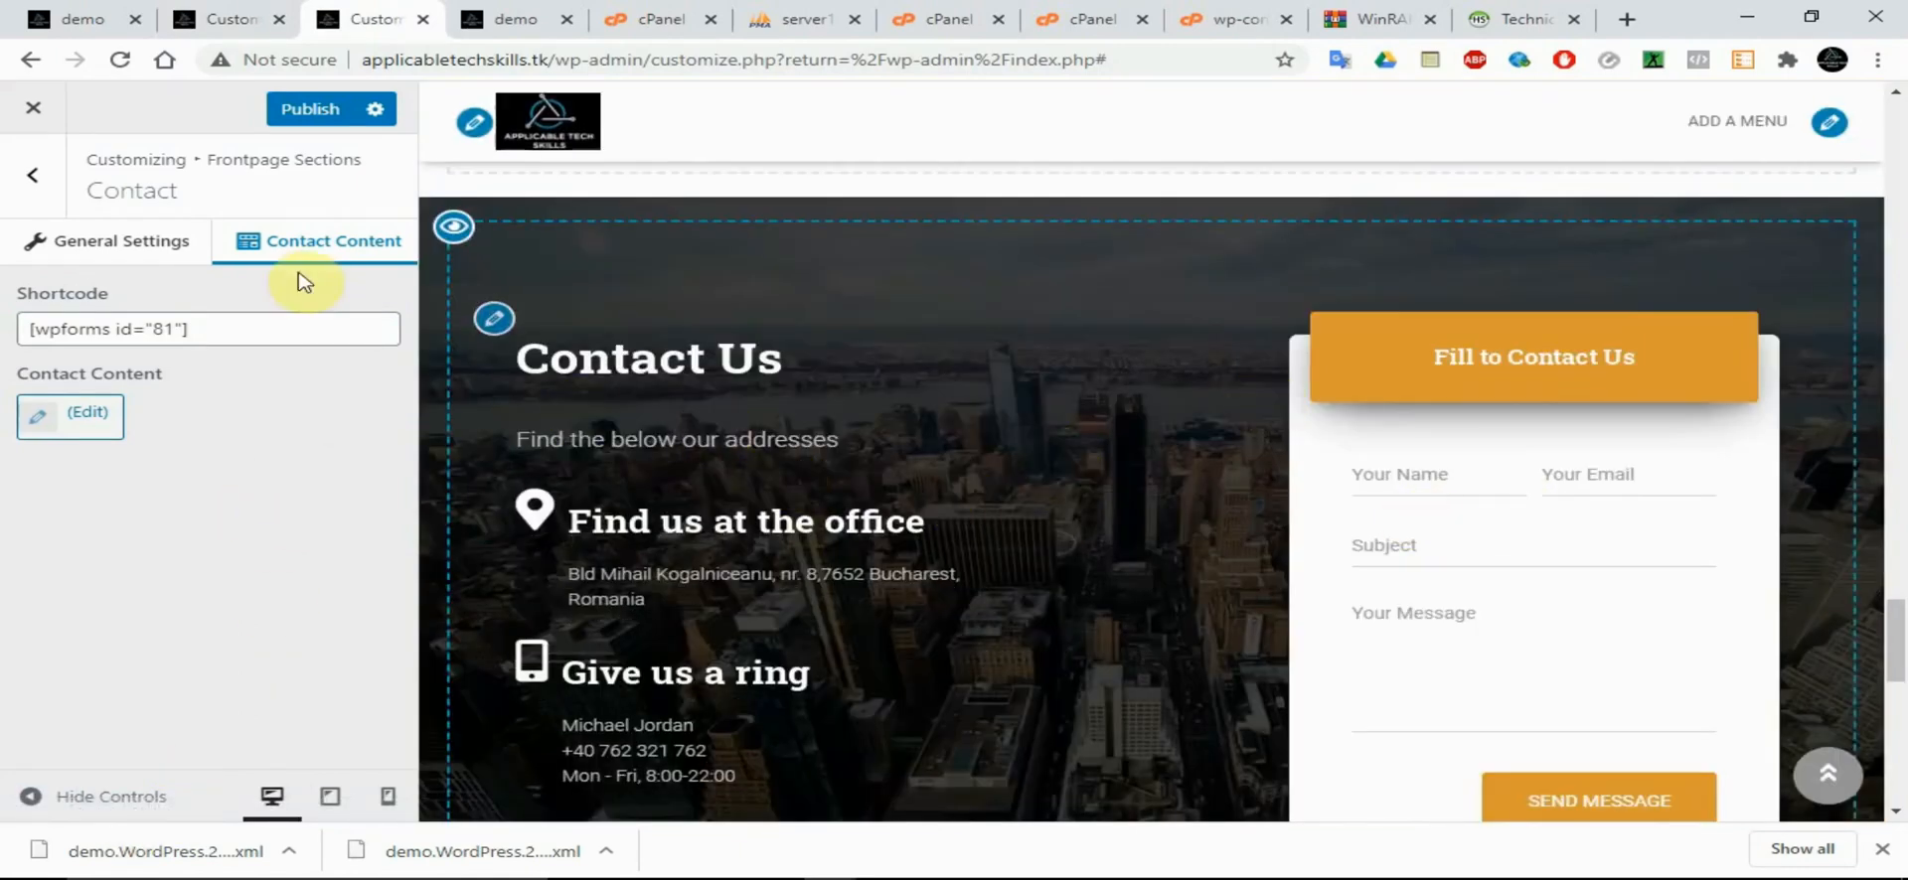
click(318, 114)
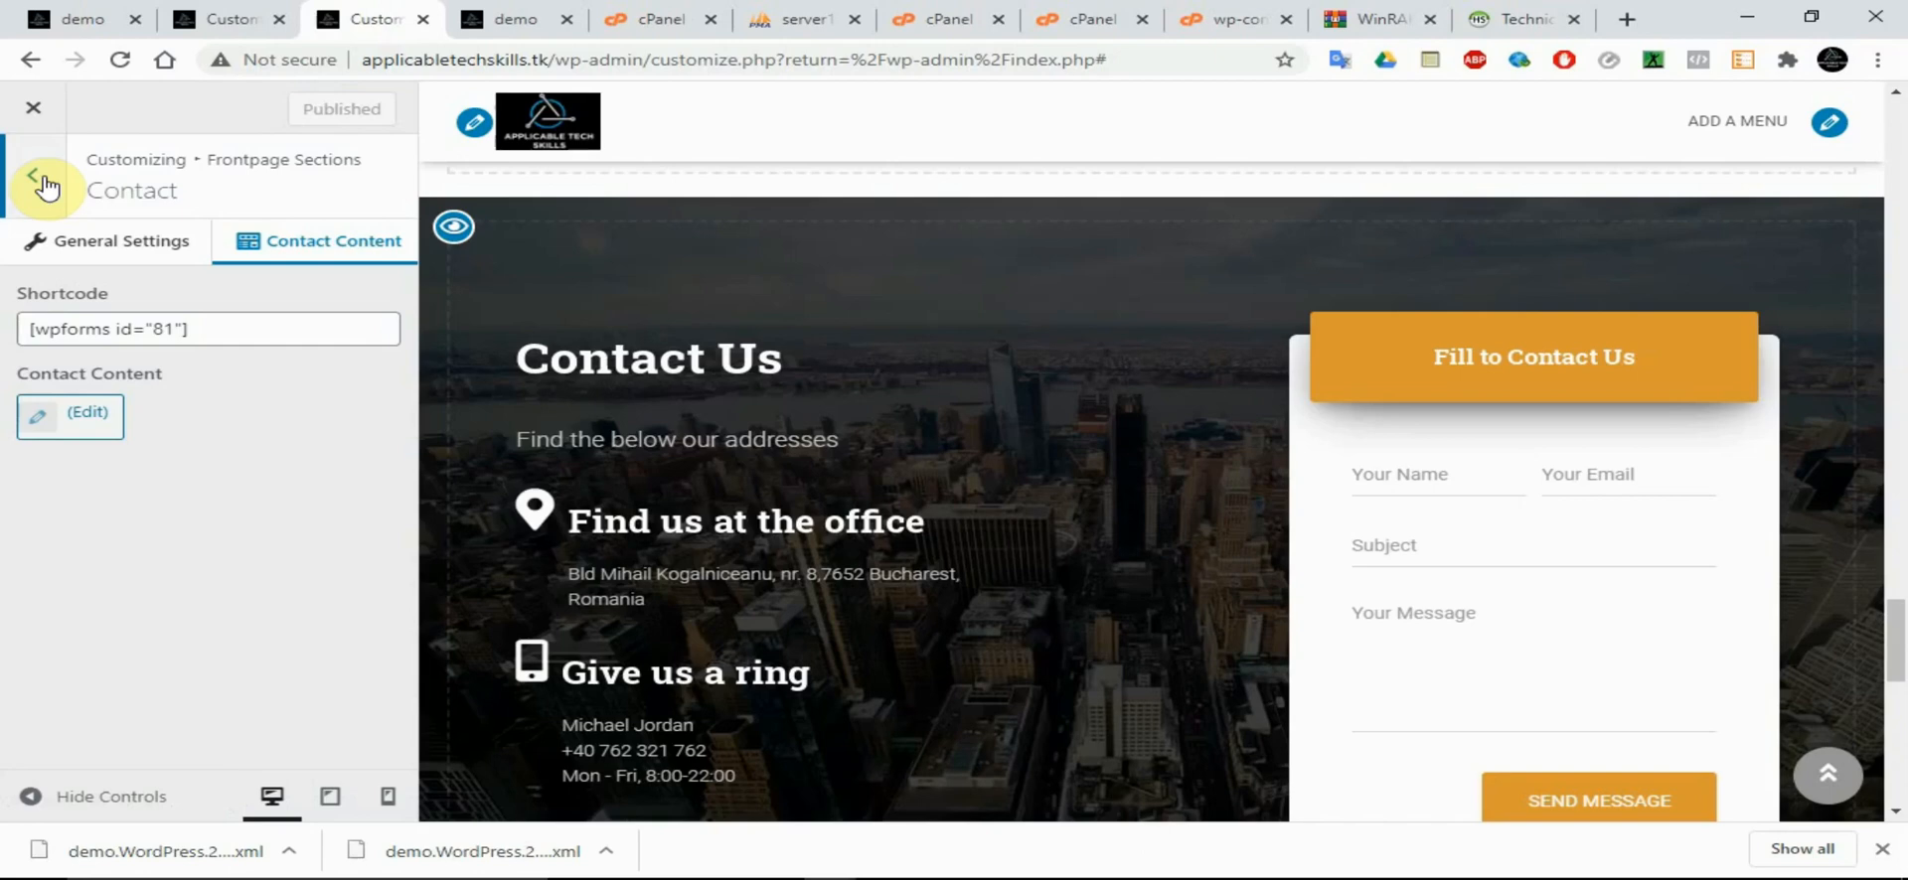
Step: Compare the Header Options > Very Top Bar settings on the demo and live sites
click(32, 184)
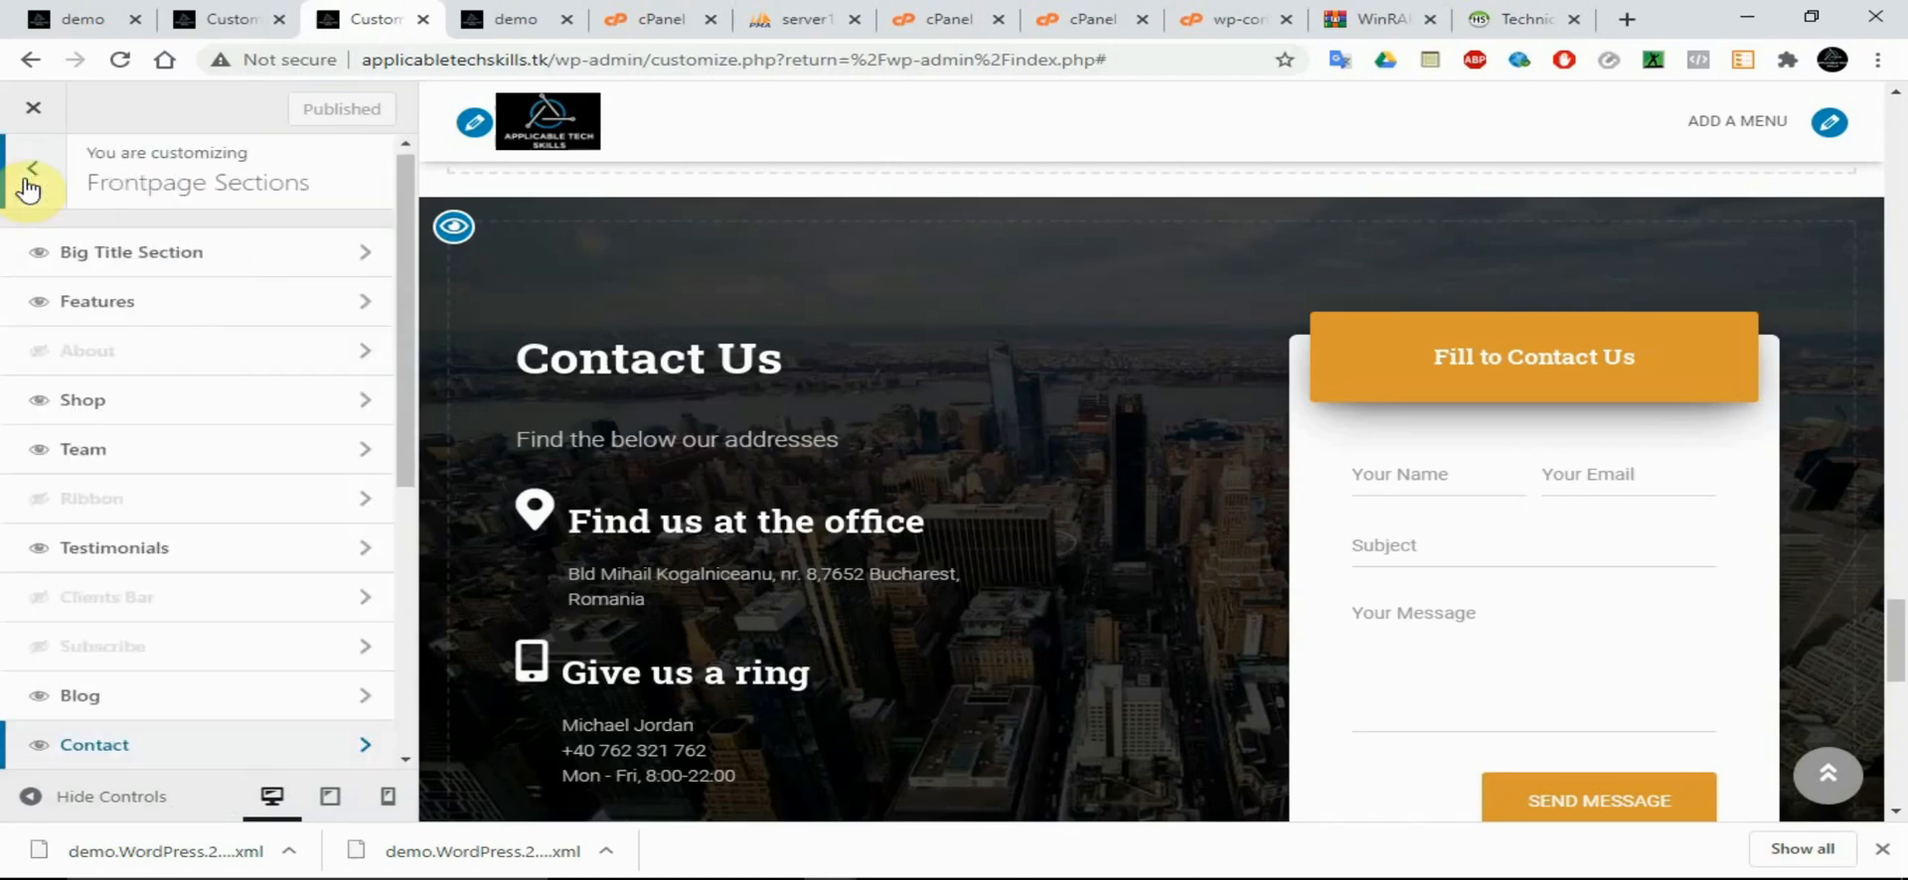
click(30, 179)
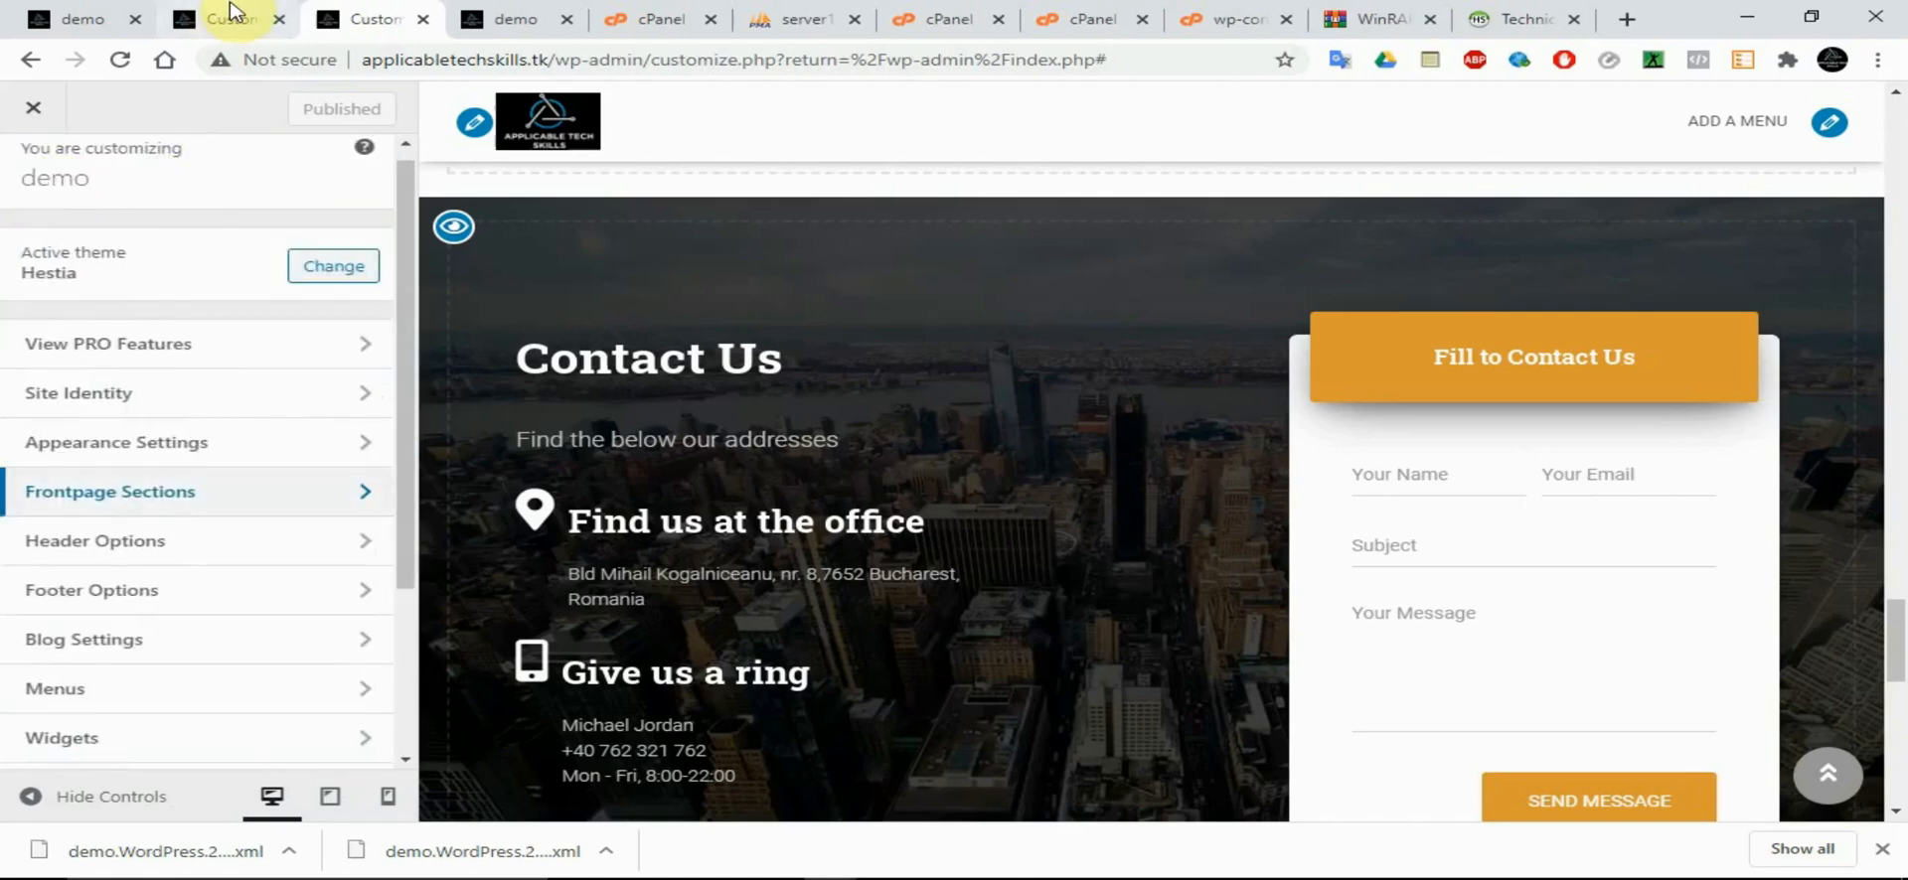
click(231, 14)
click(50, 177)
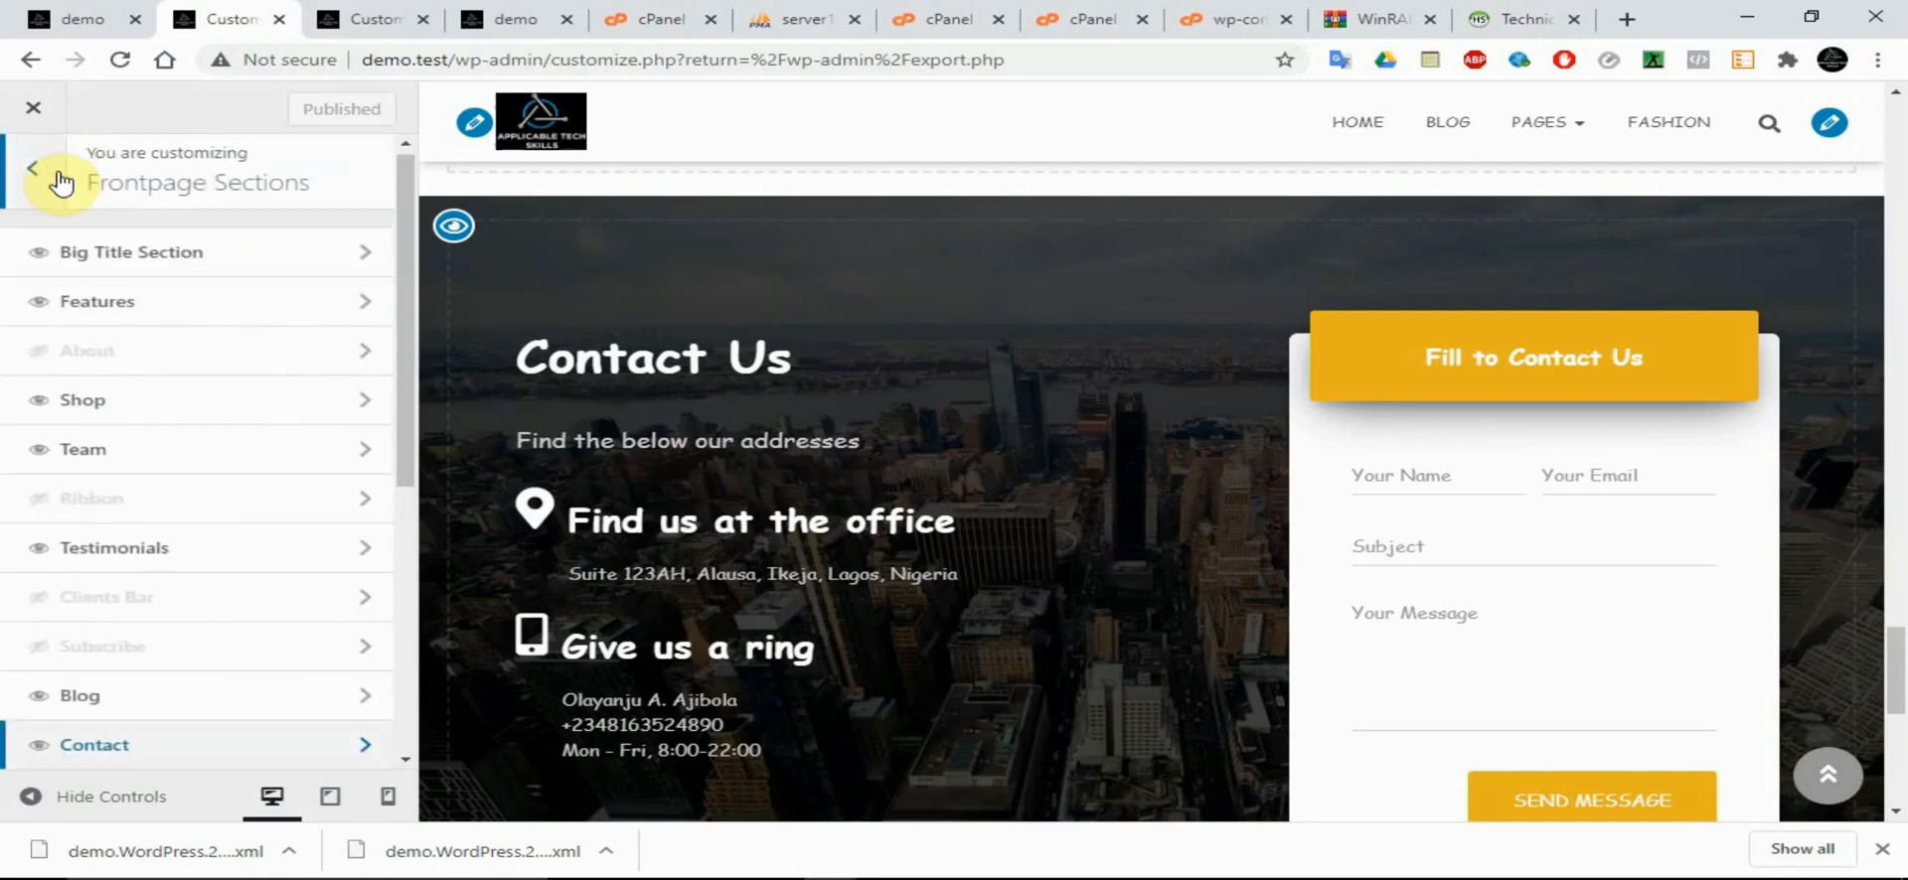
click(59, 182)
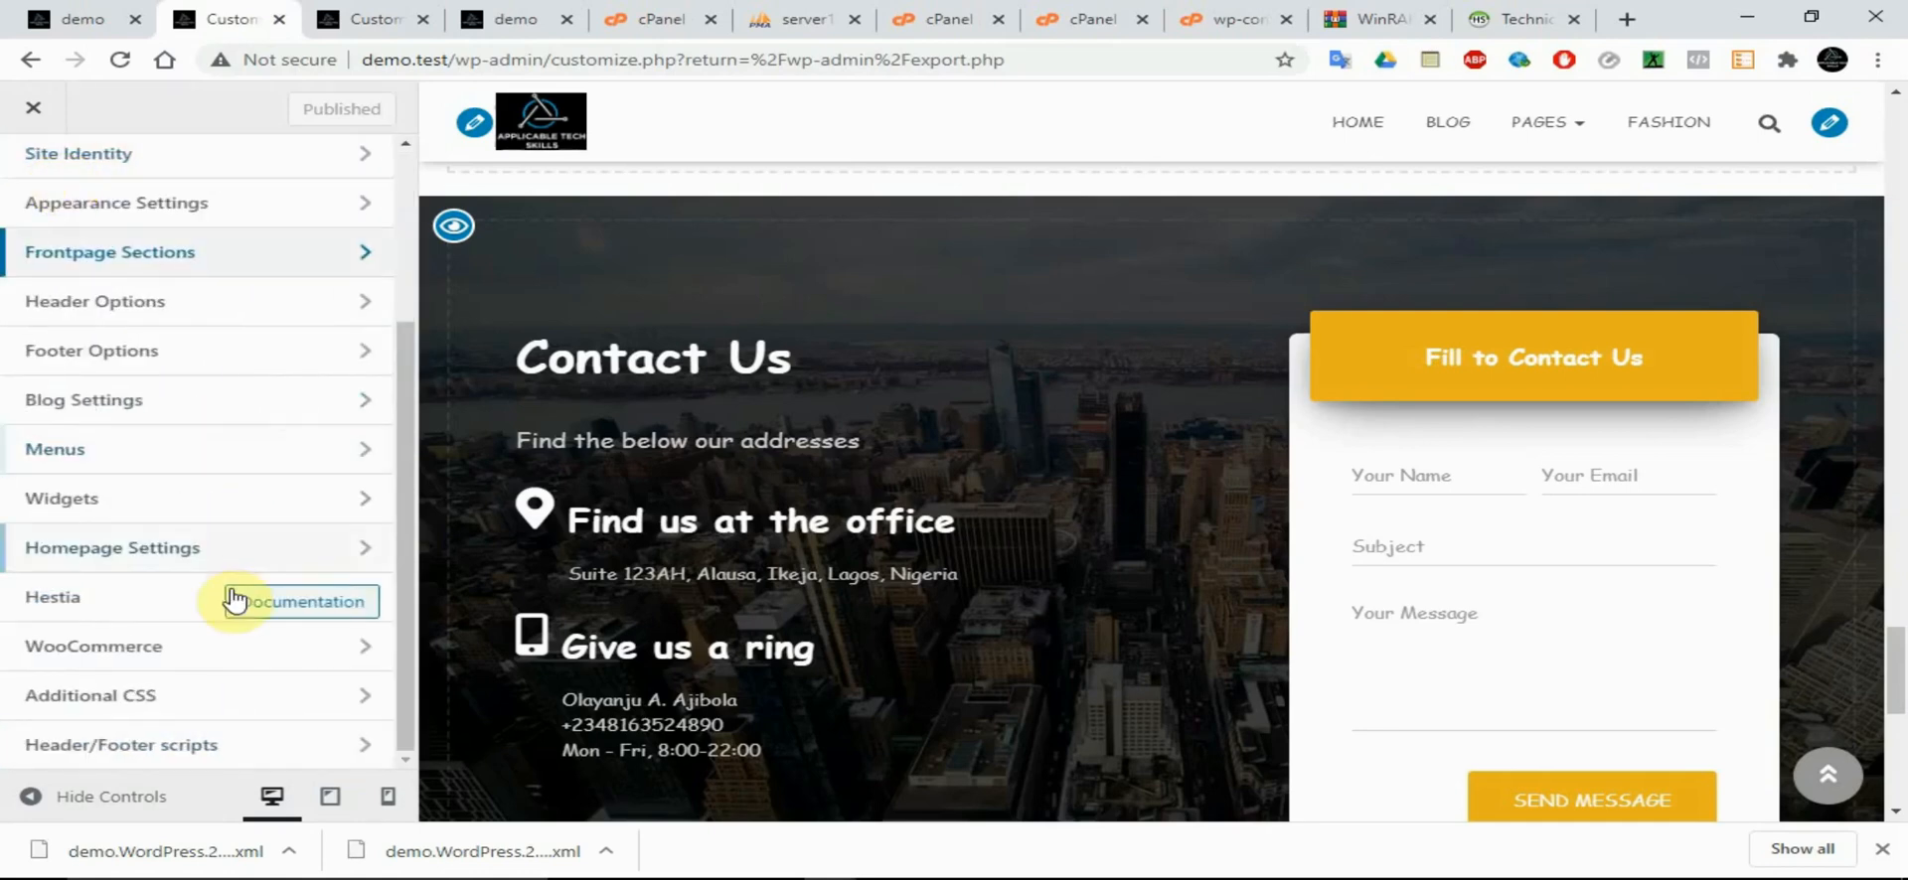
click(216, 316)
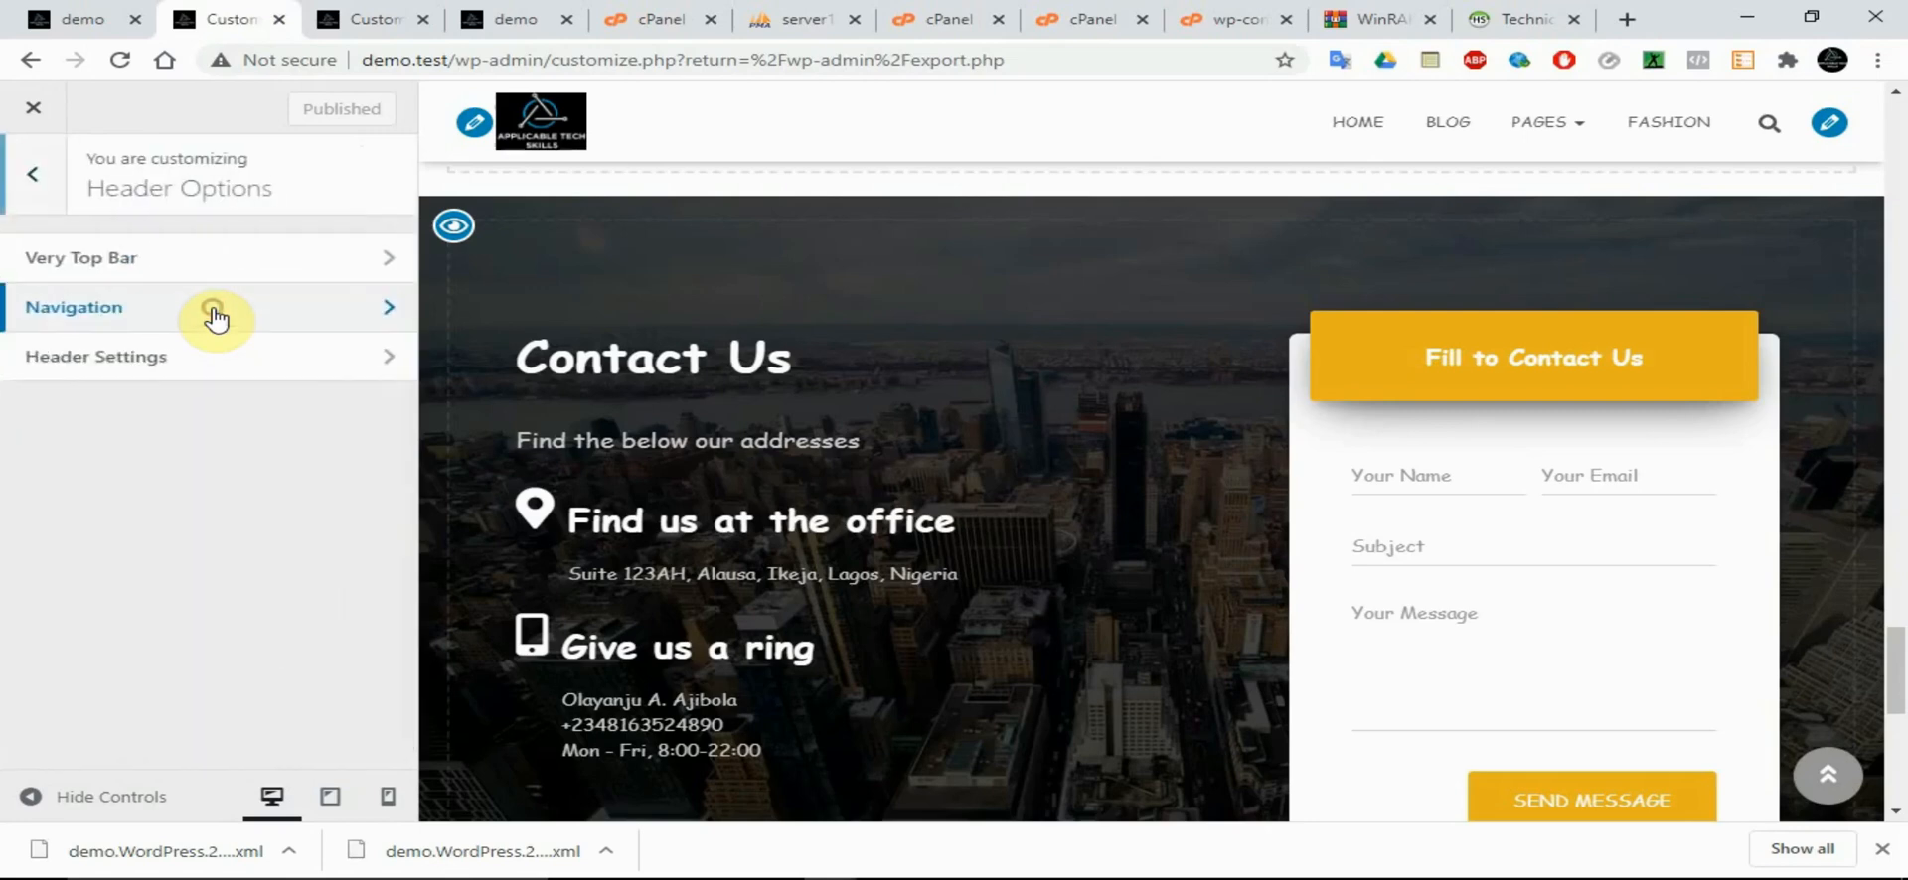
click(183, 257)
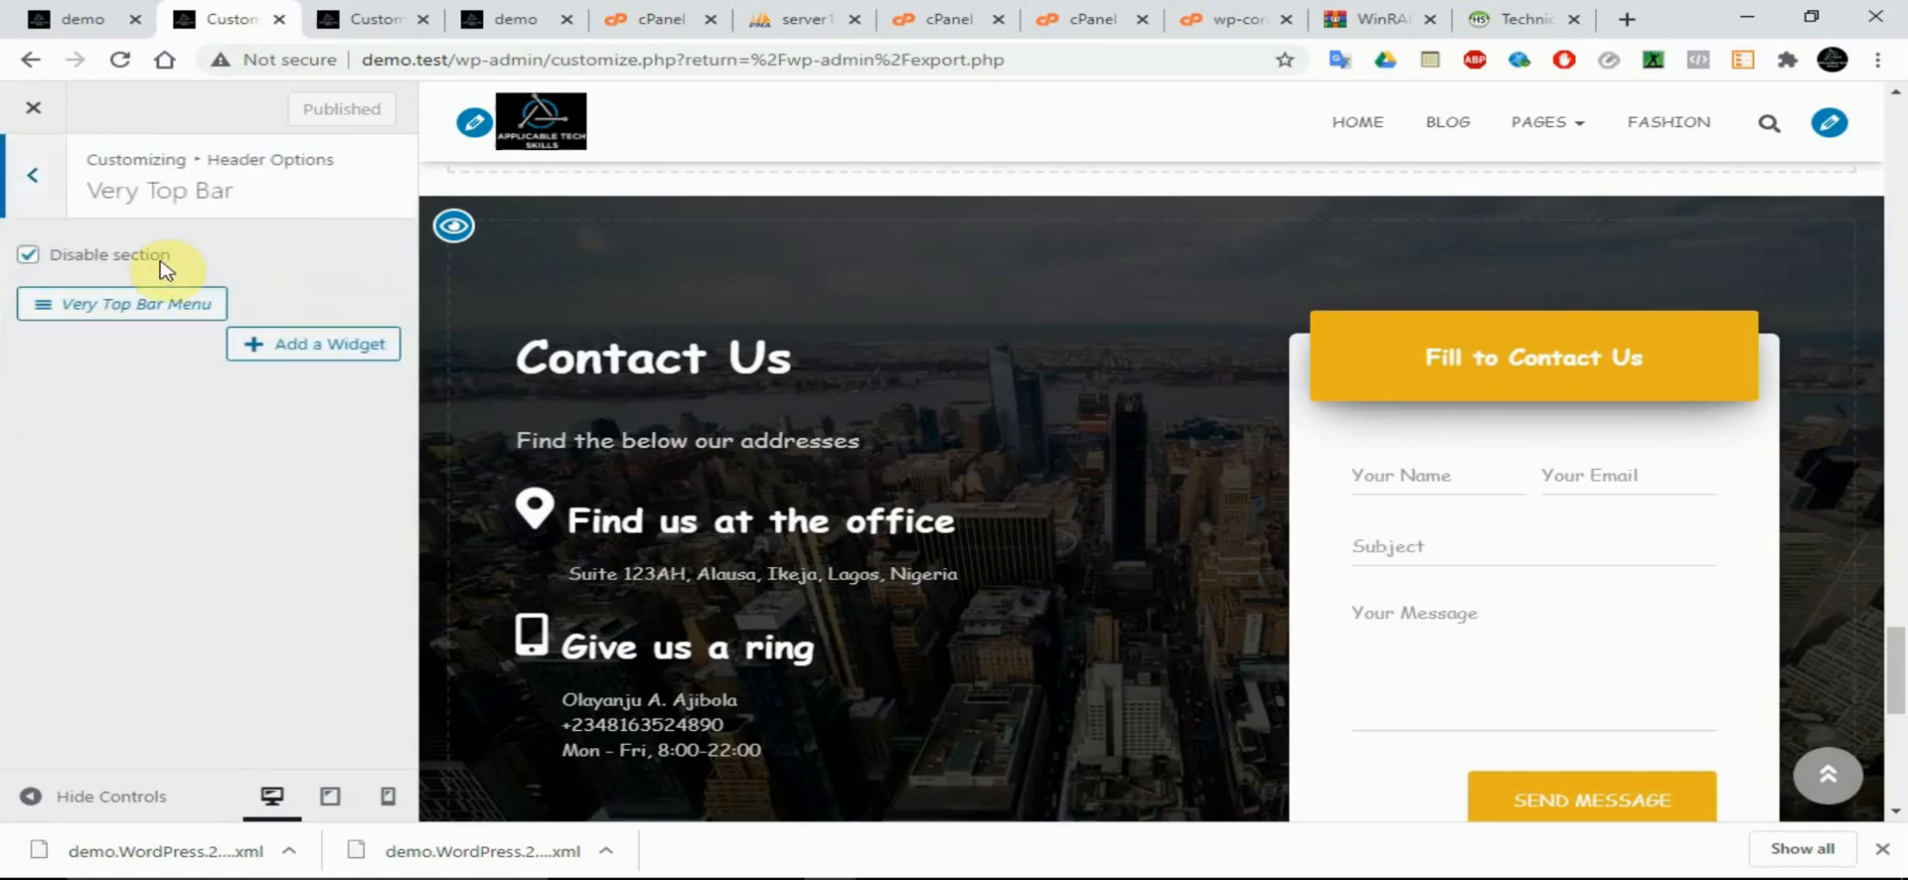
click(353, 14)
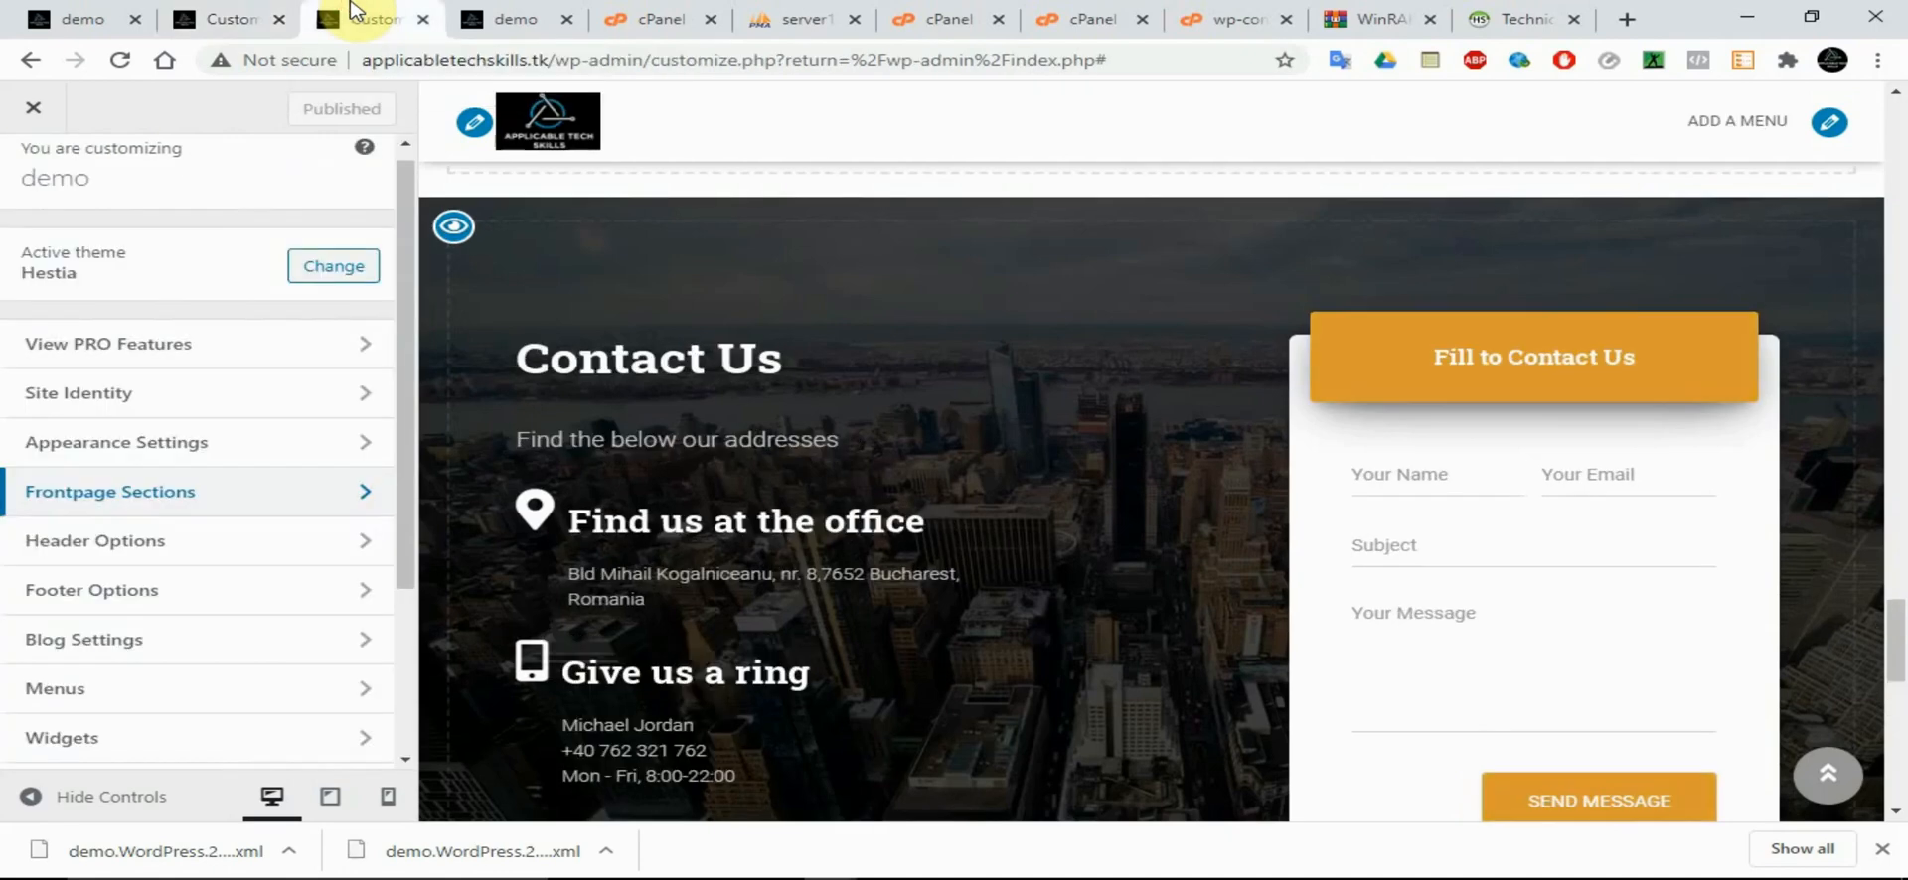
click(159, 544)
click(45, 262)
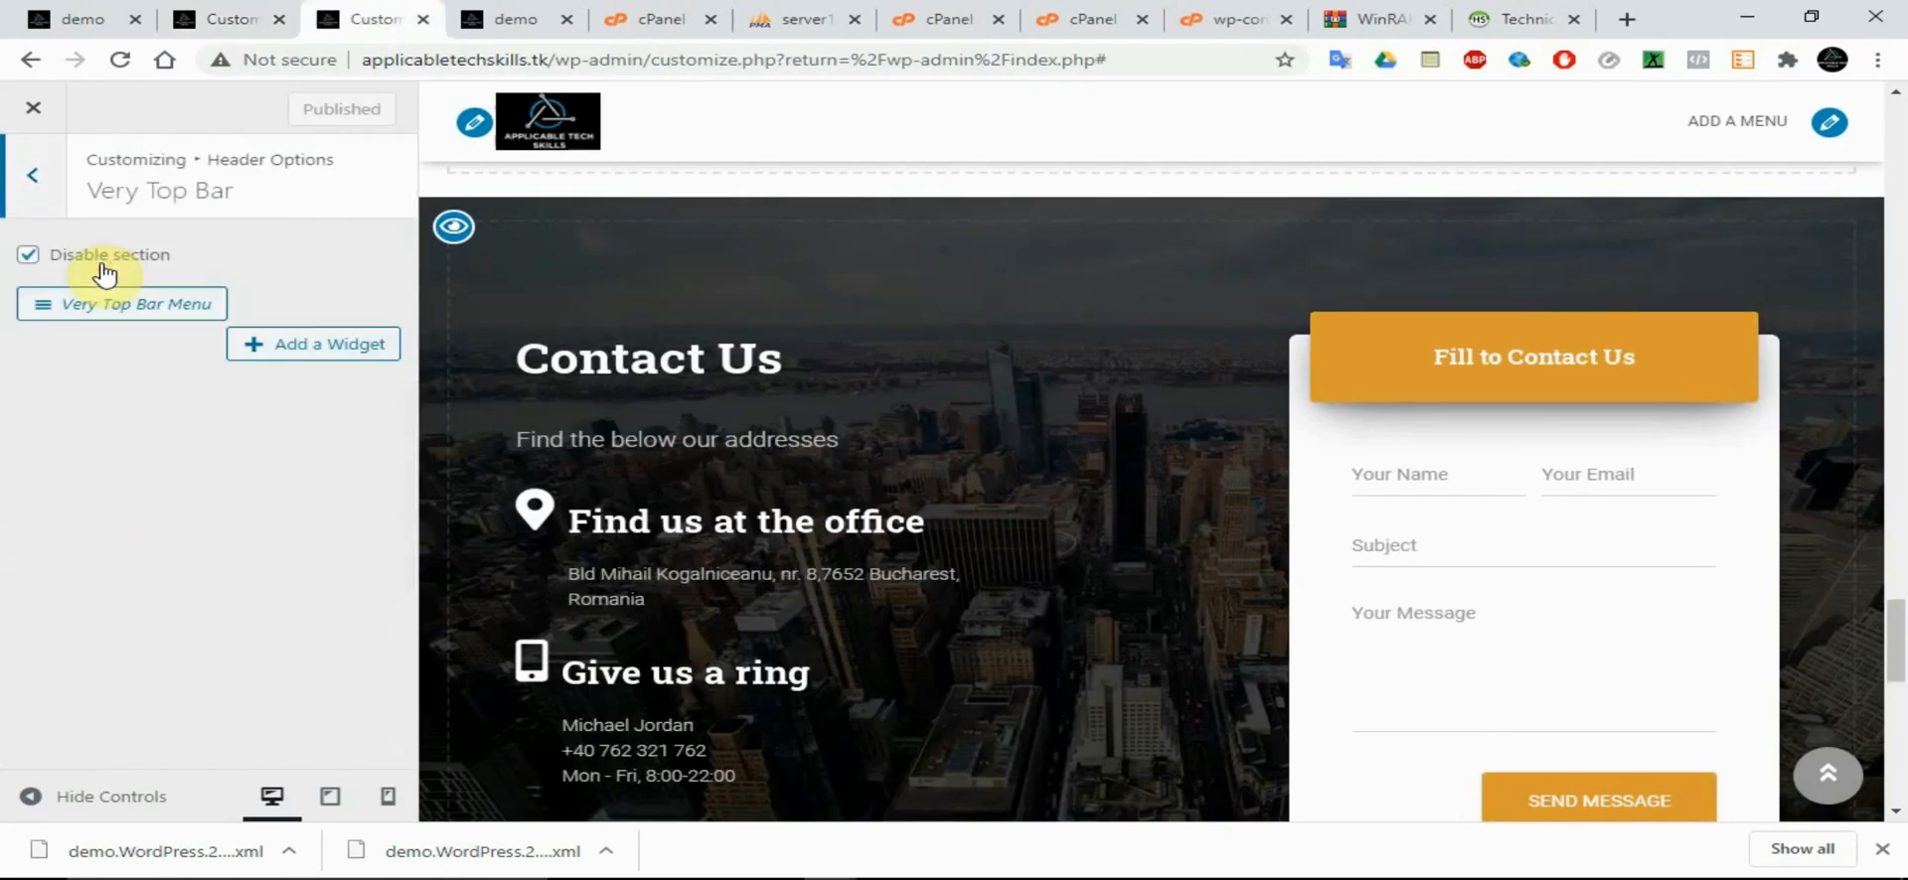
click(40, 179)
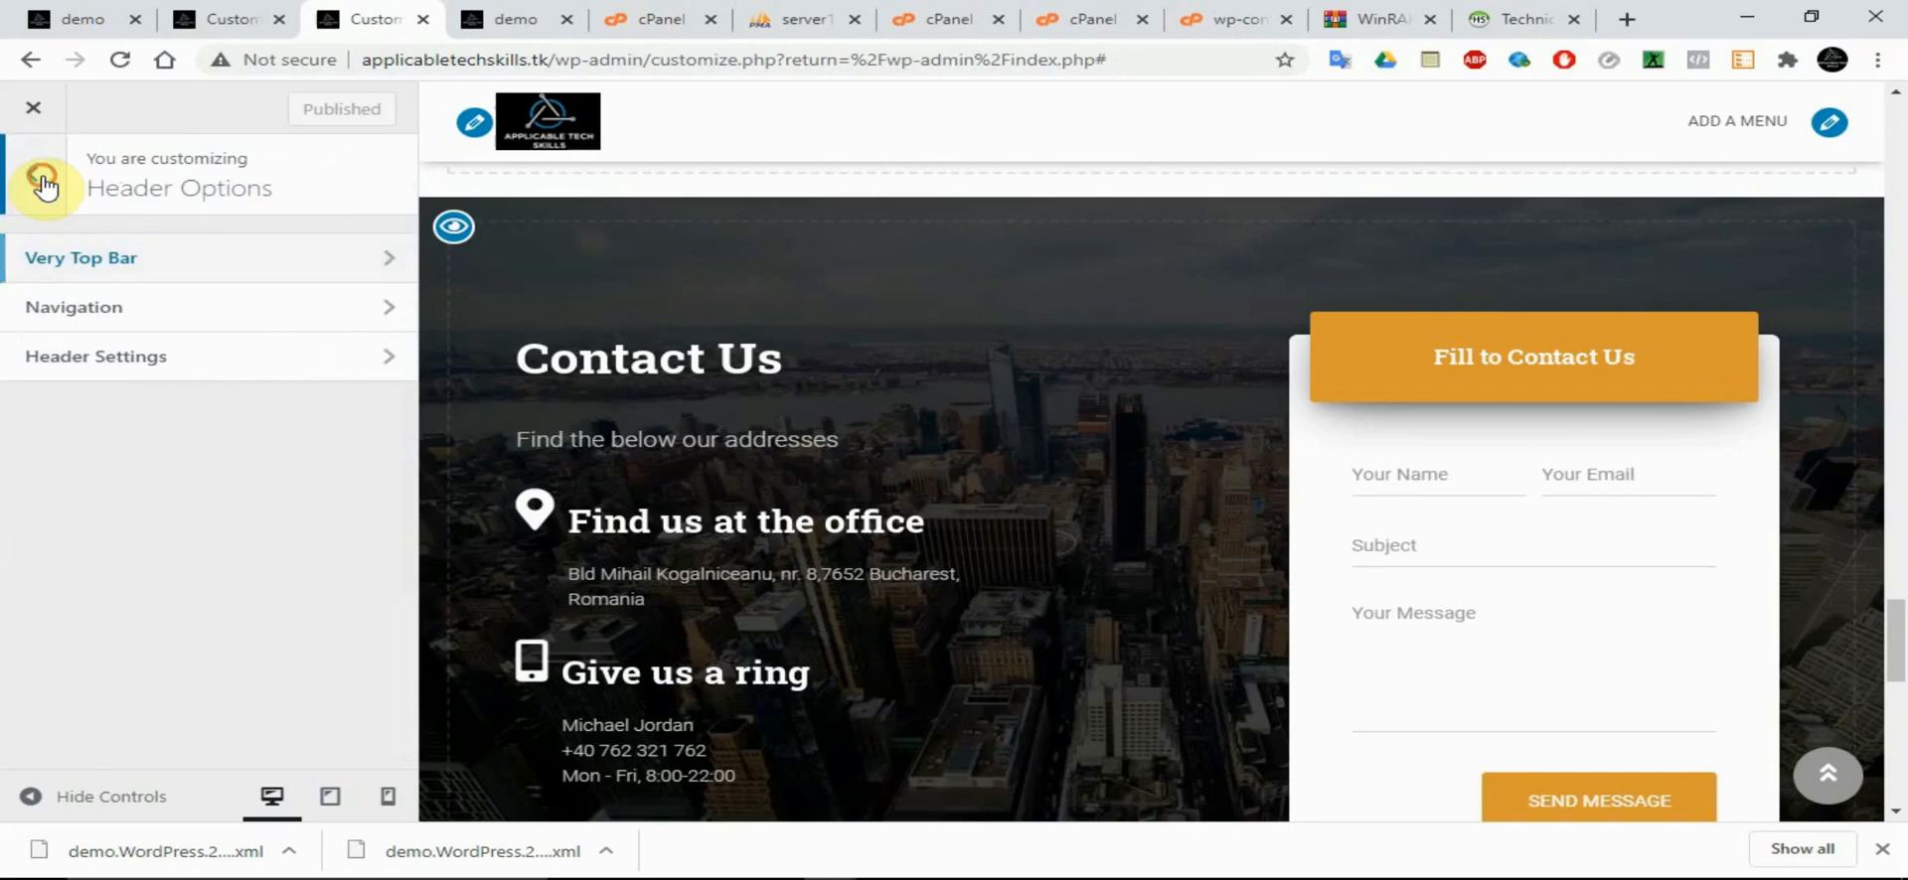
click(43, 182)
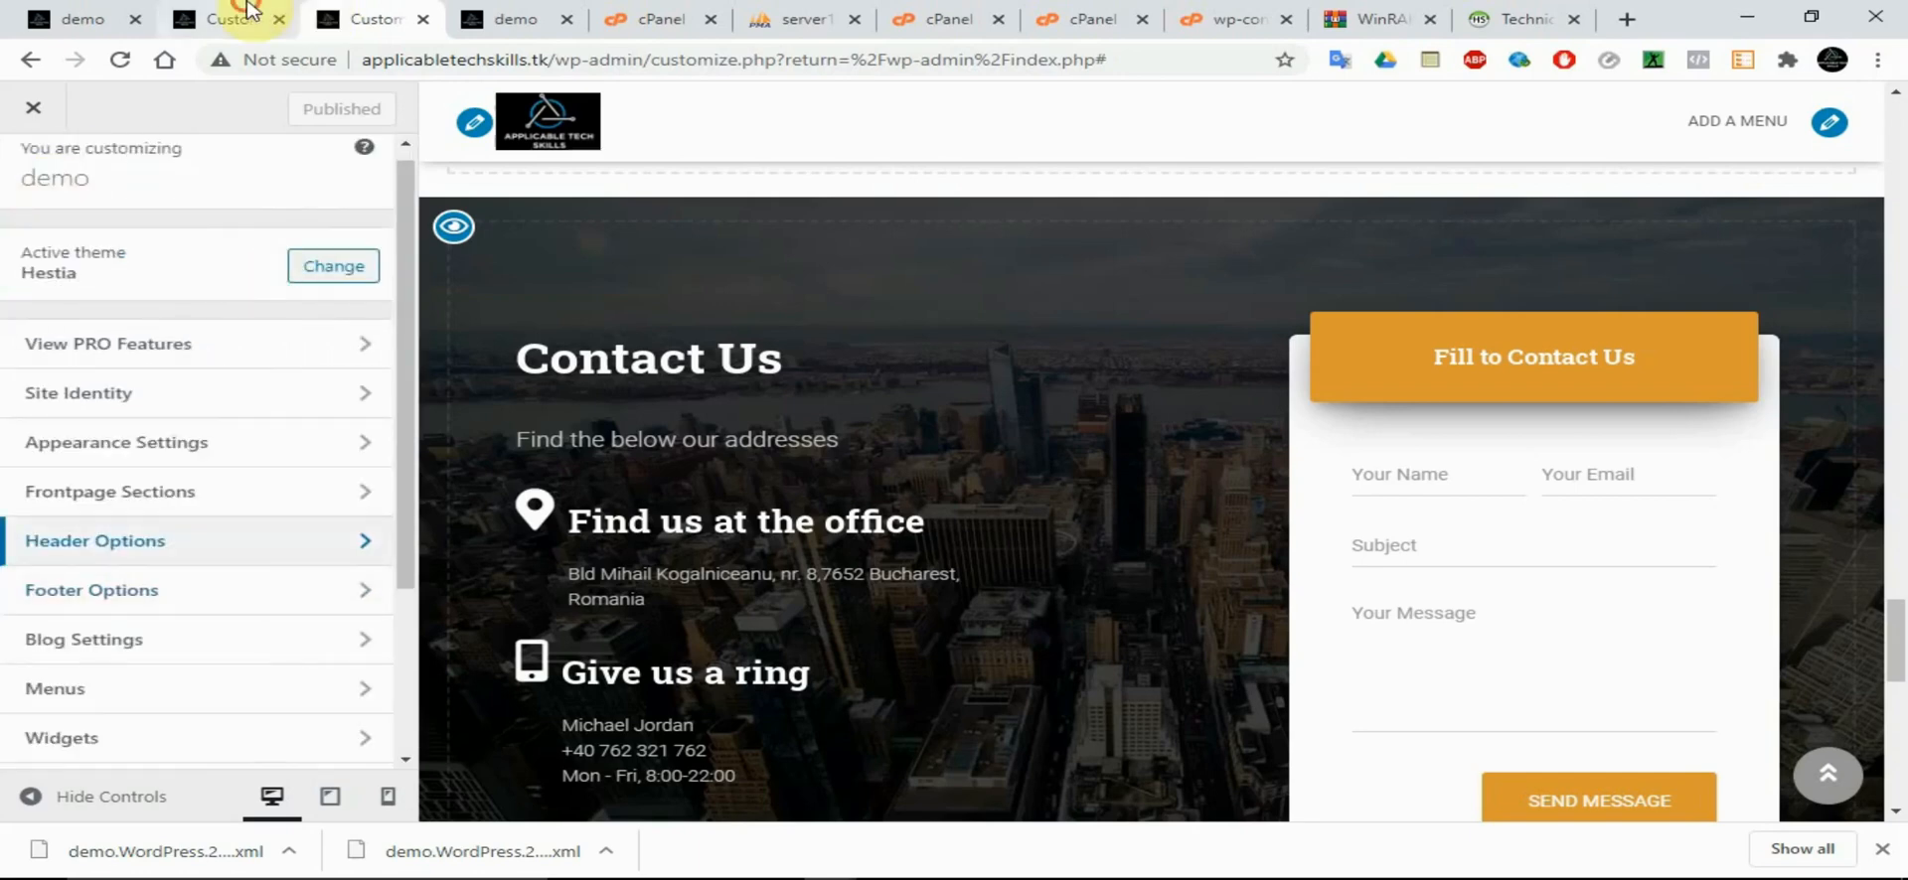
Step: Enable Search in Menu in the live site's Navigation to match the demo, and publish
click(247, 12)
click(45, 201)
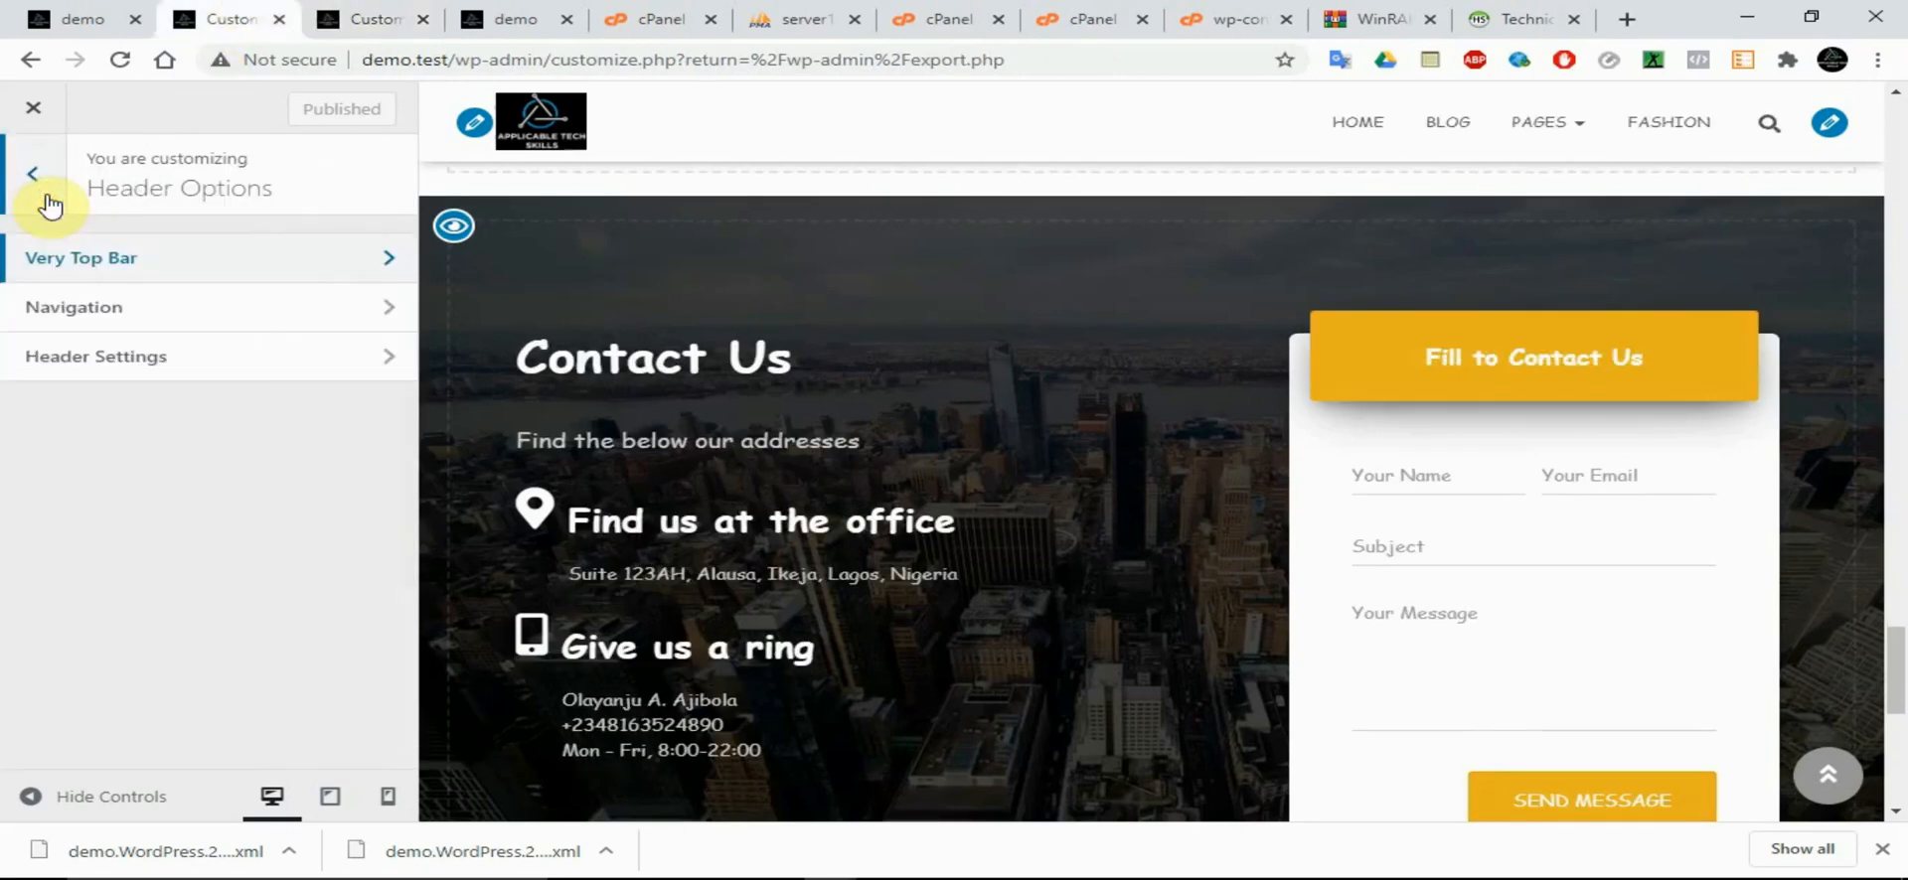
click(115, 306)
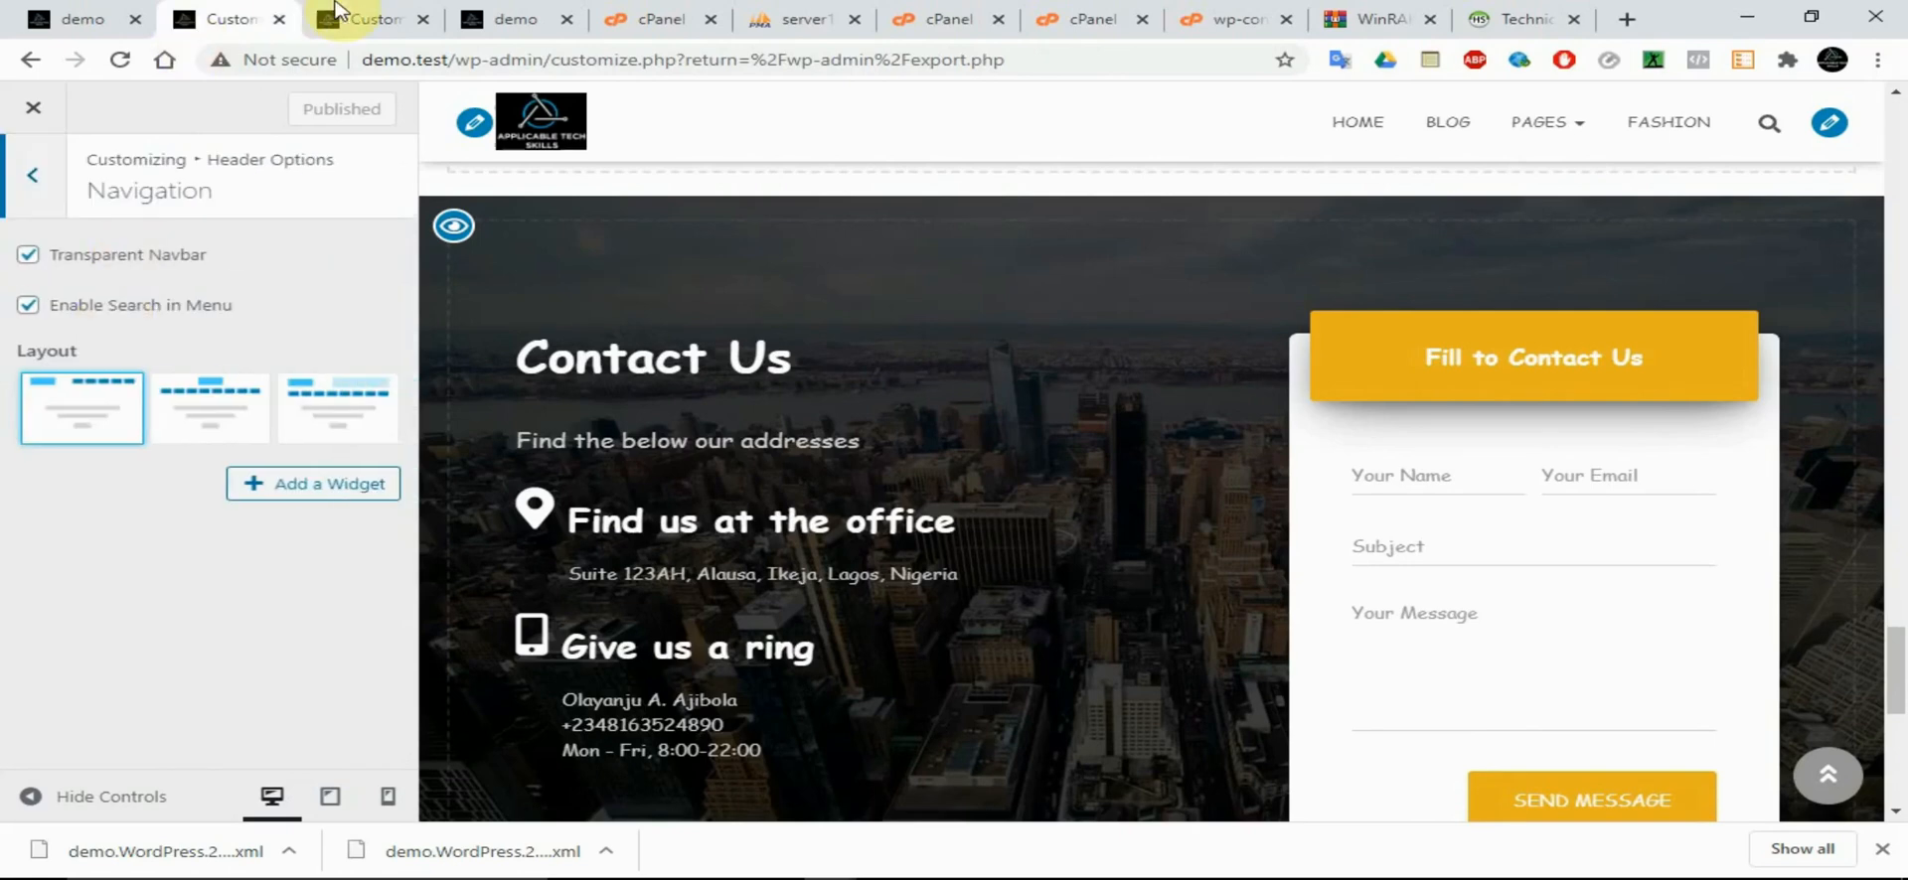
click(343, 14)
click(99, 543)
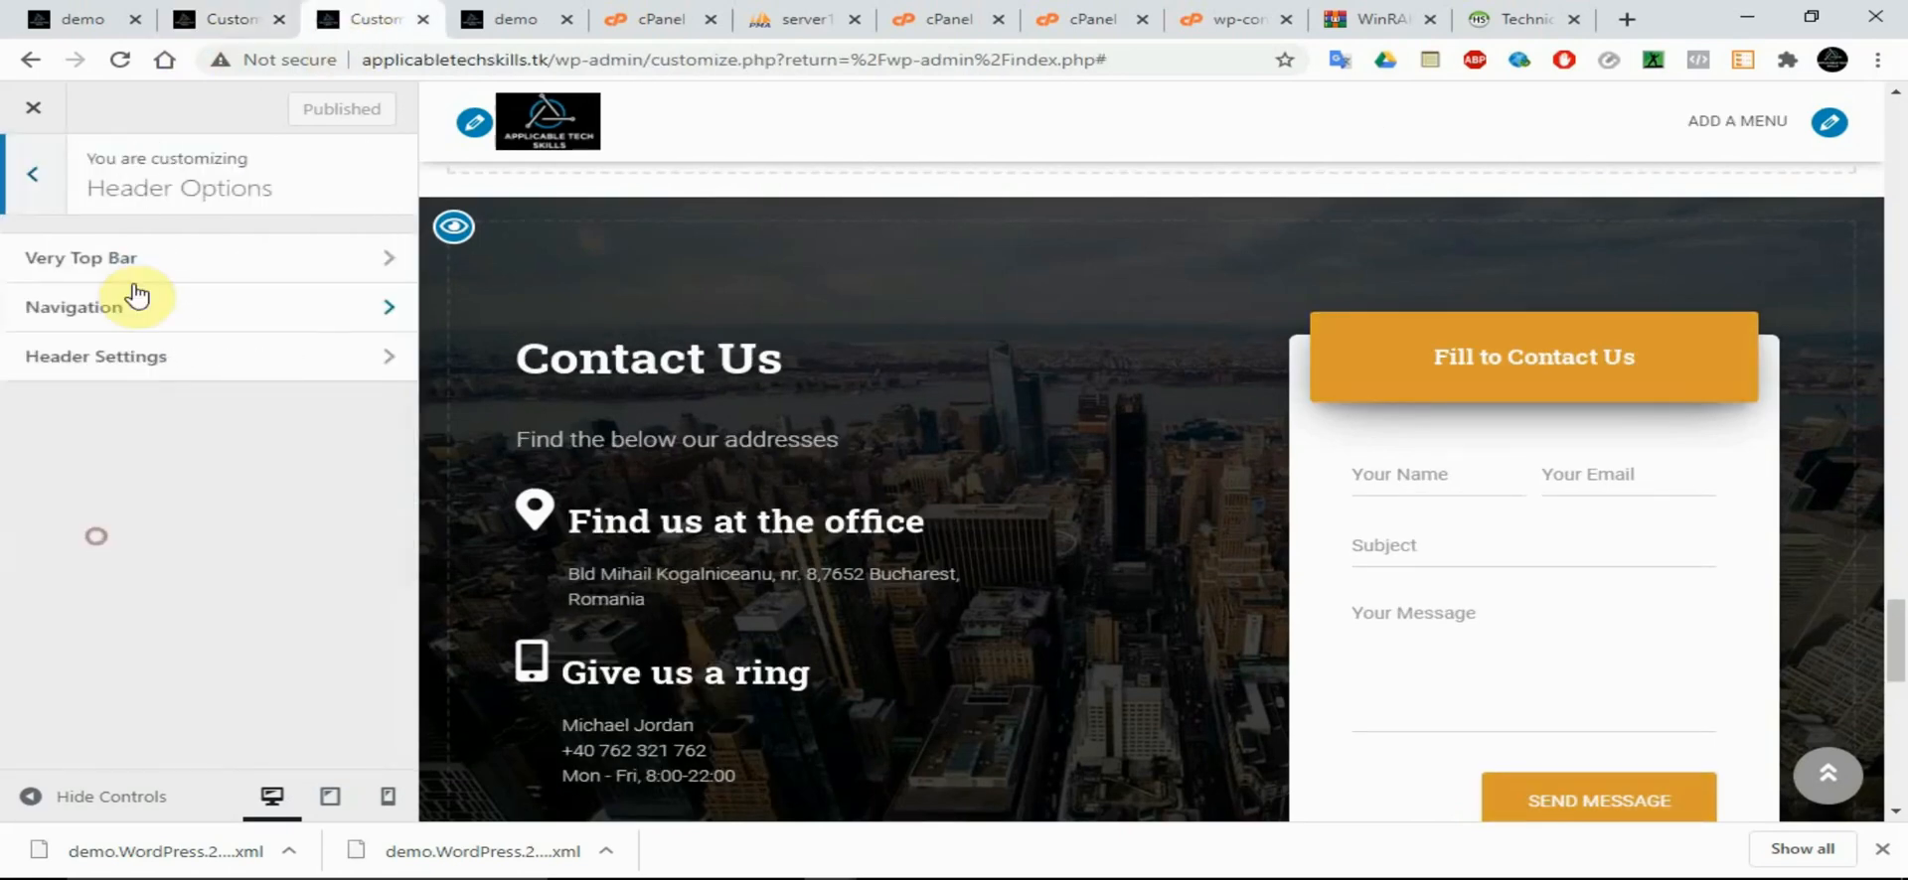
click(110, 311)
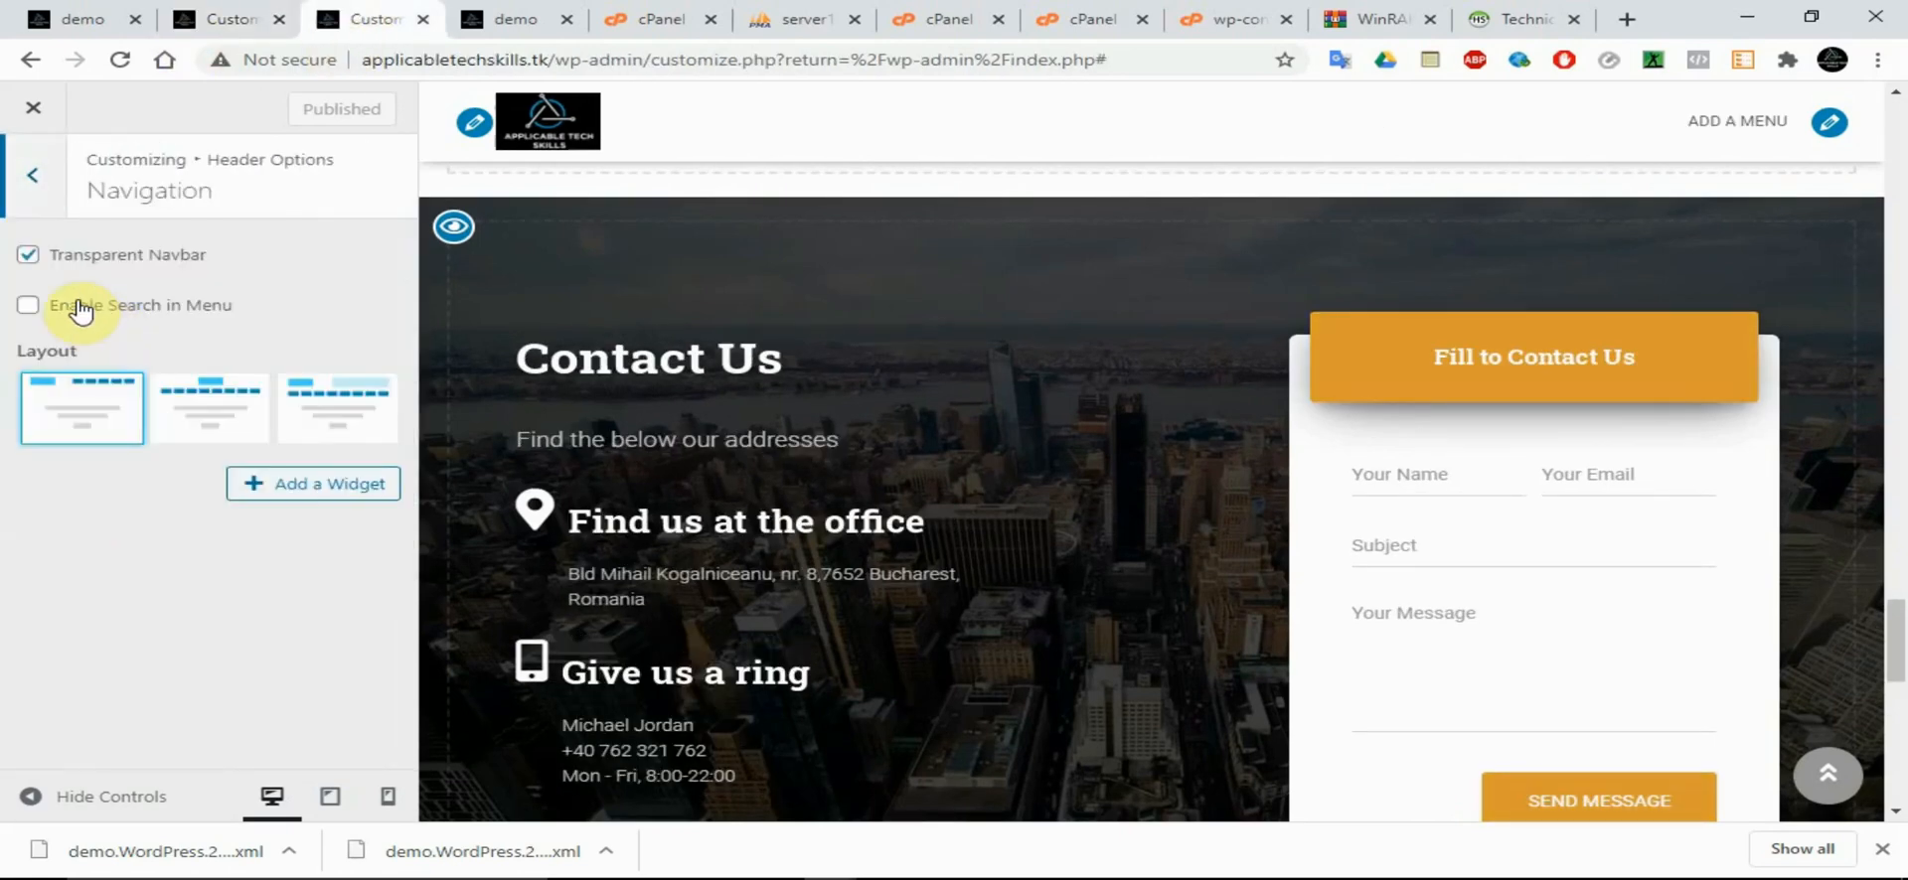
click(82, 309)
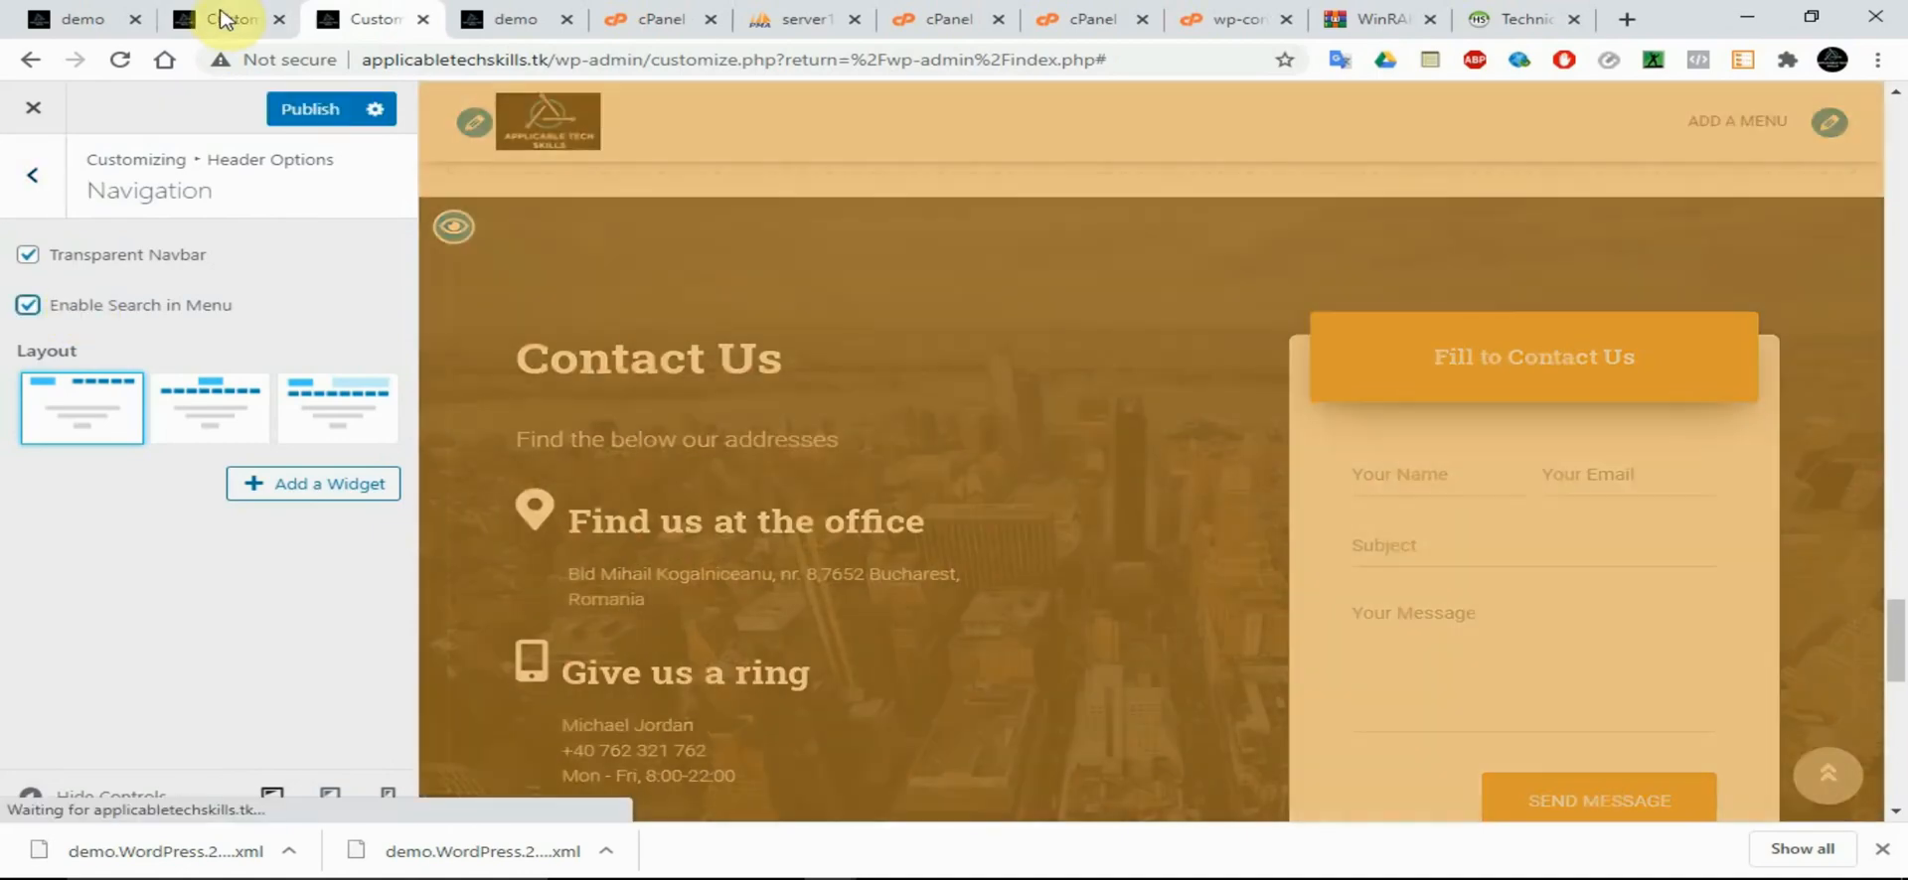
click(222, 17)
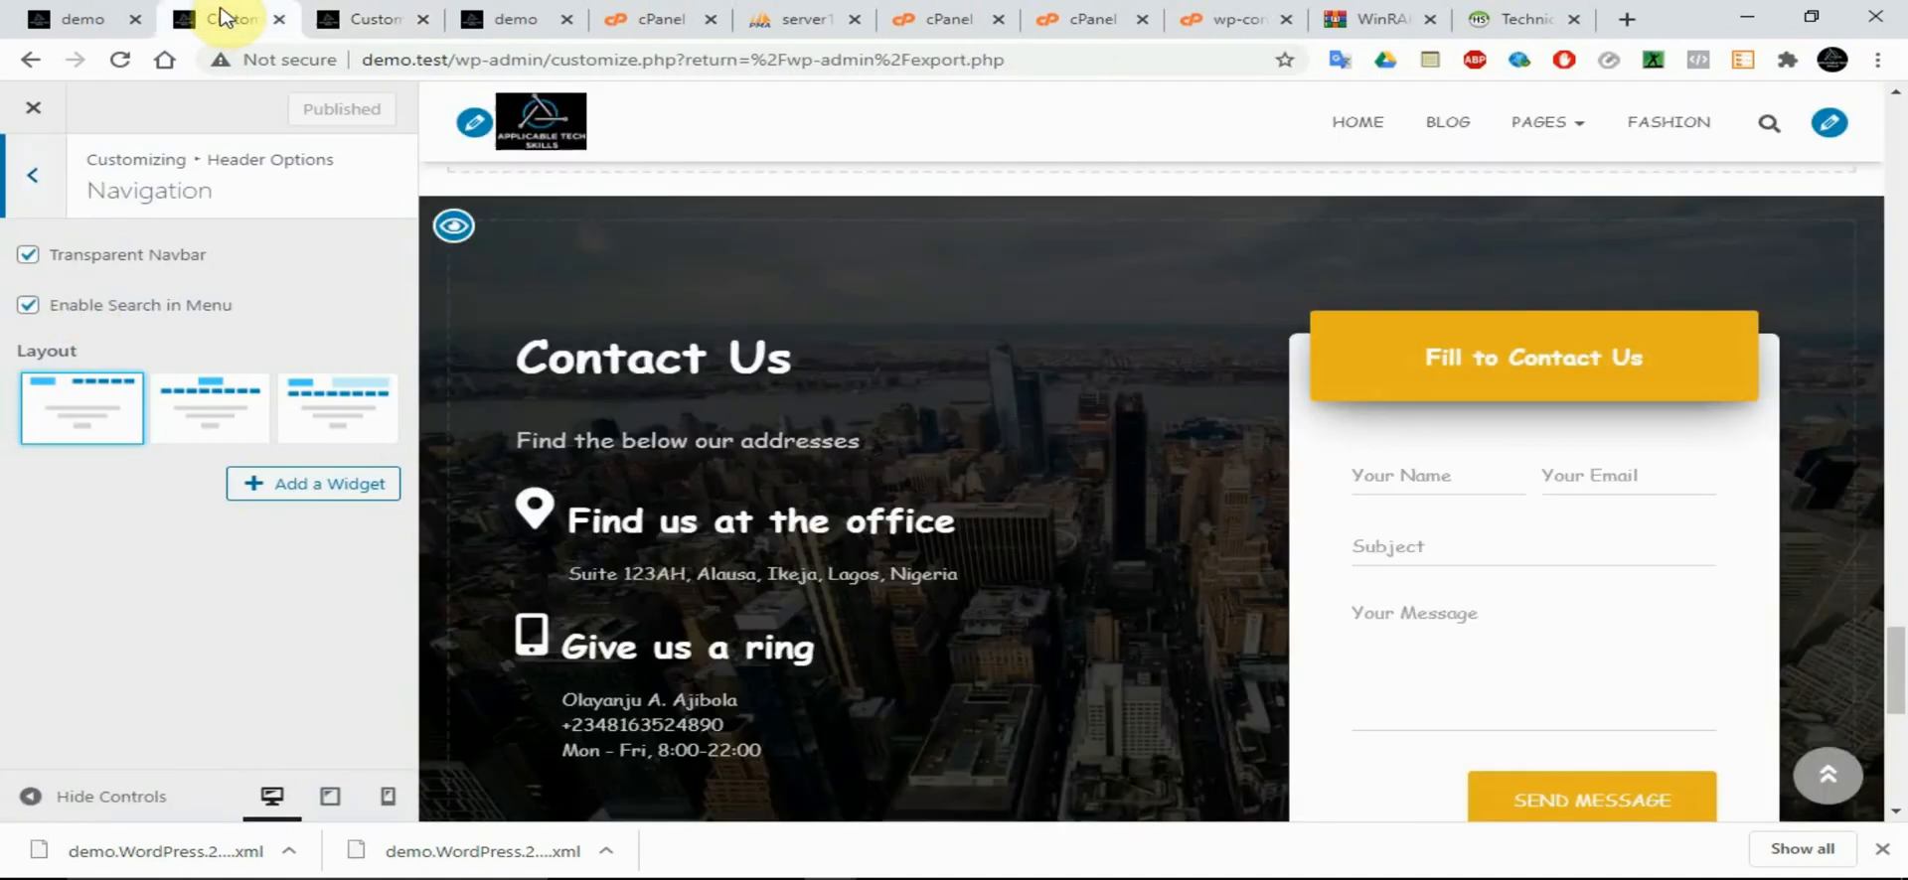
click(336, 12)
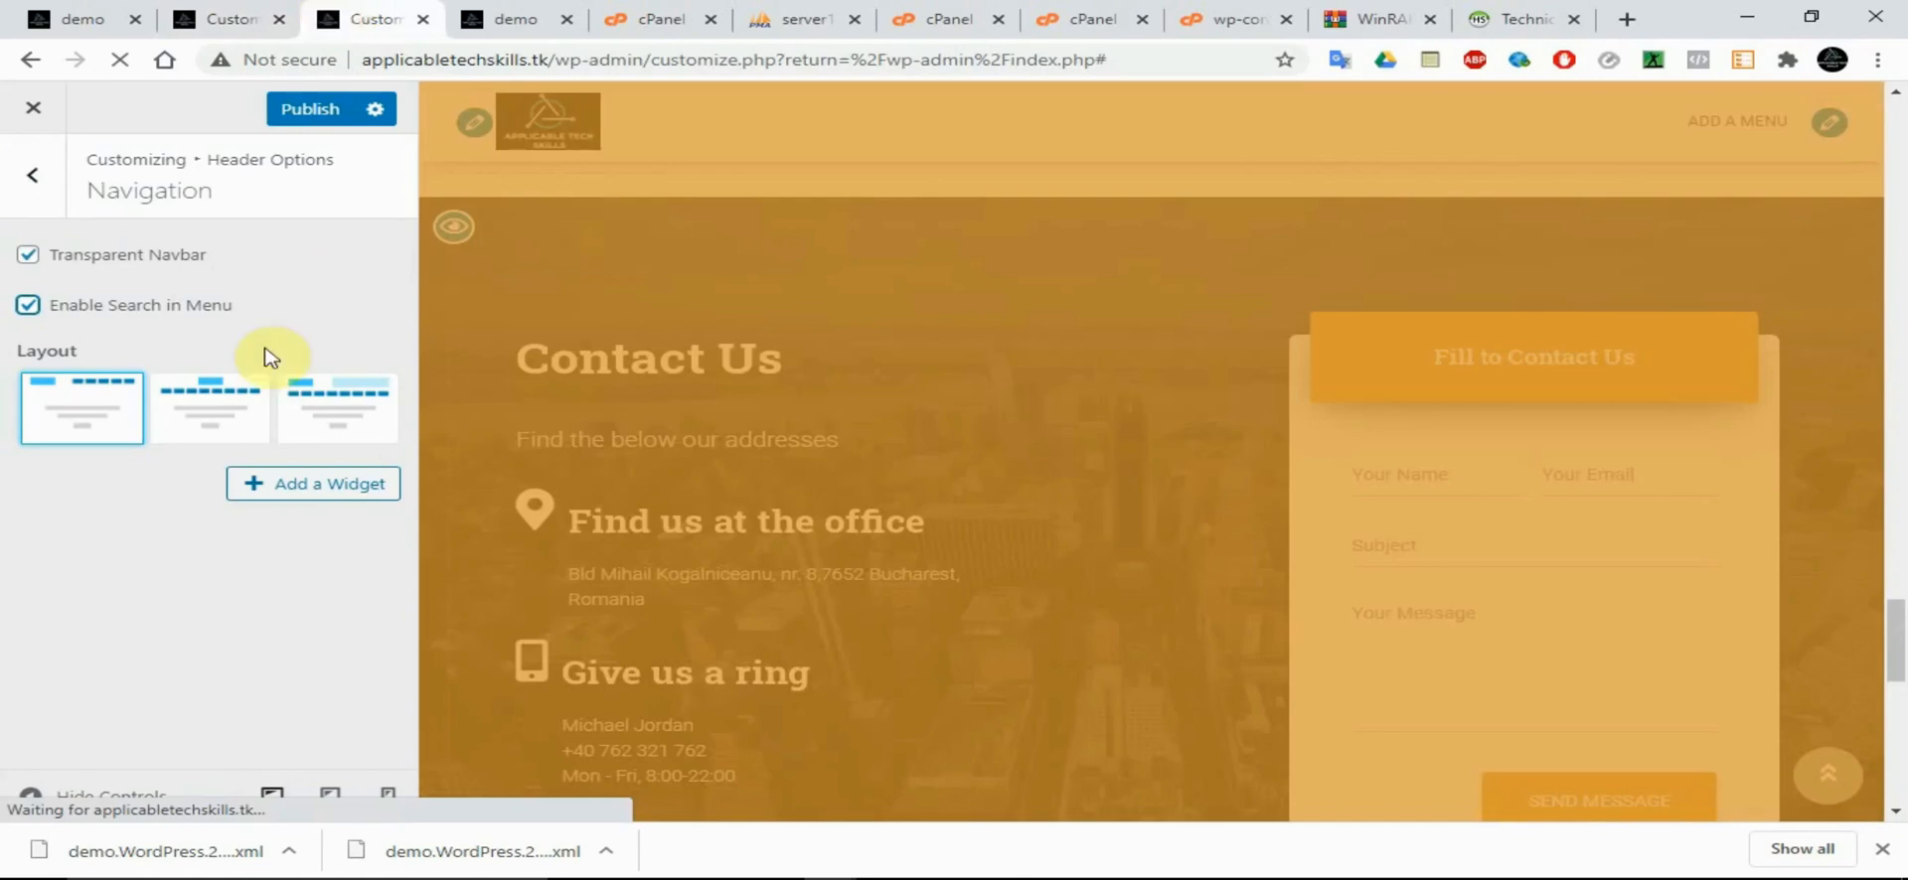
click(293, 117)
Step: Open the demo site's Header Settings for comparison with the live site
click(235, 11)
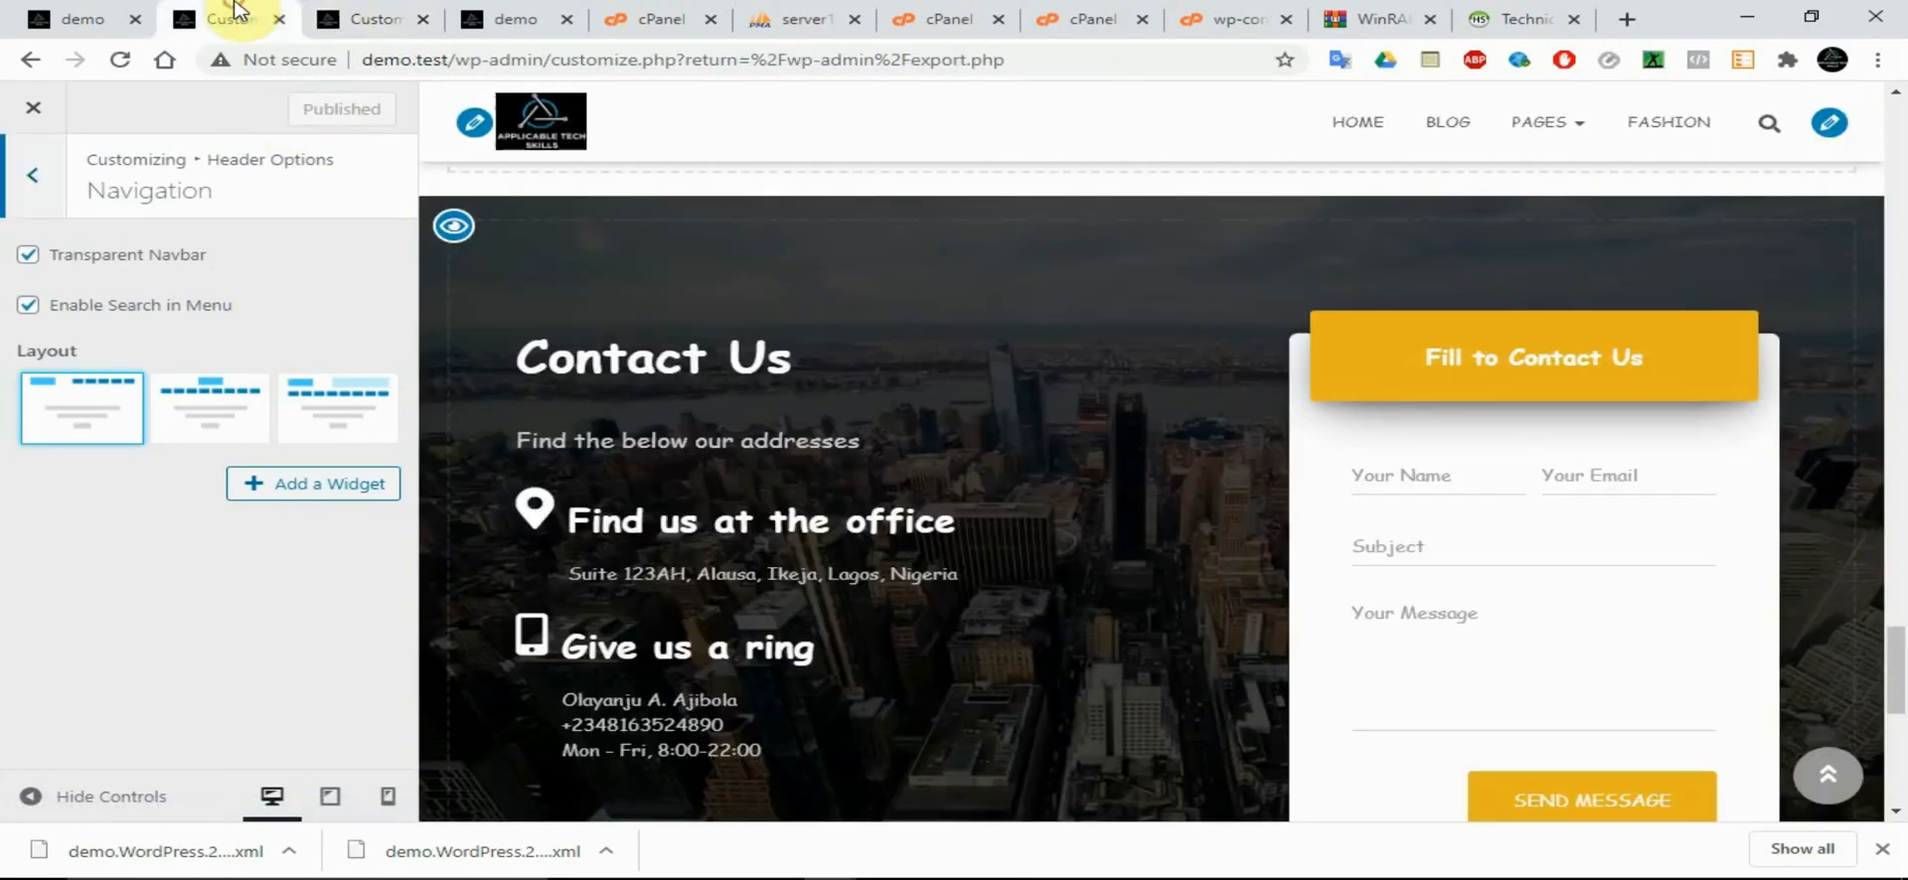
click(33, 174)
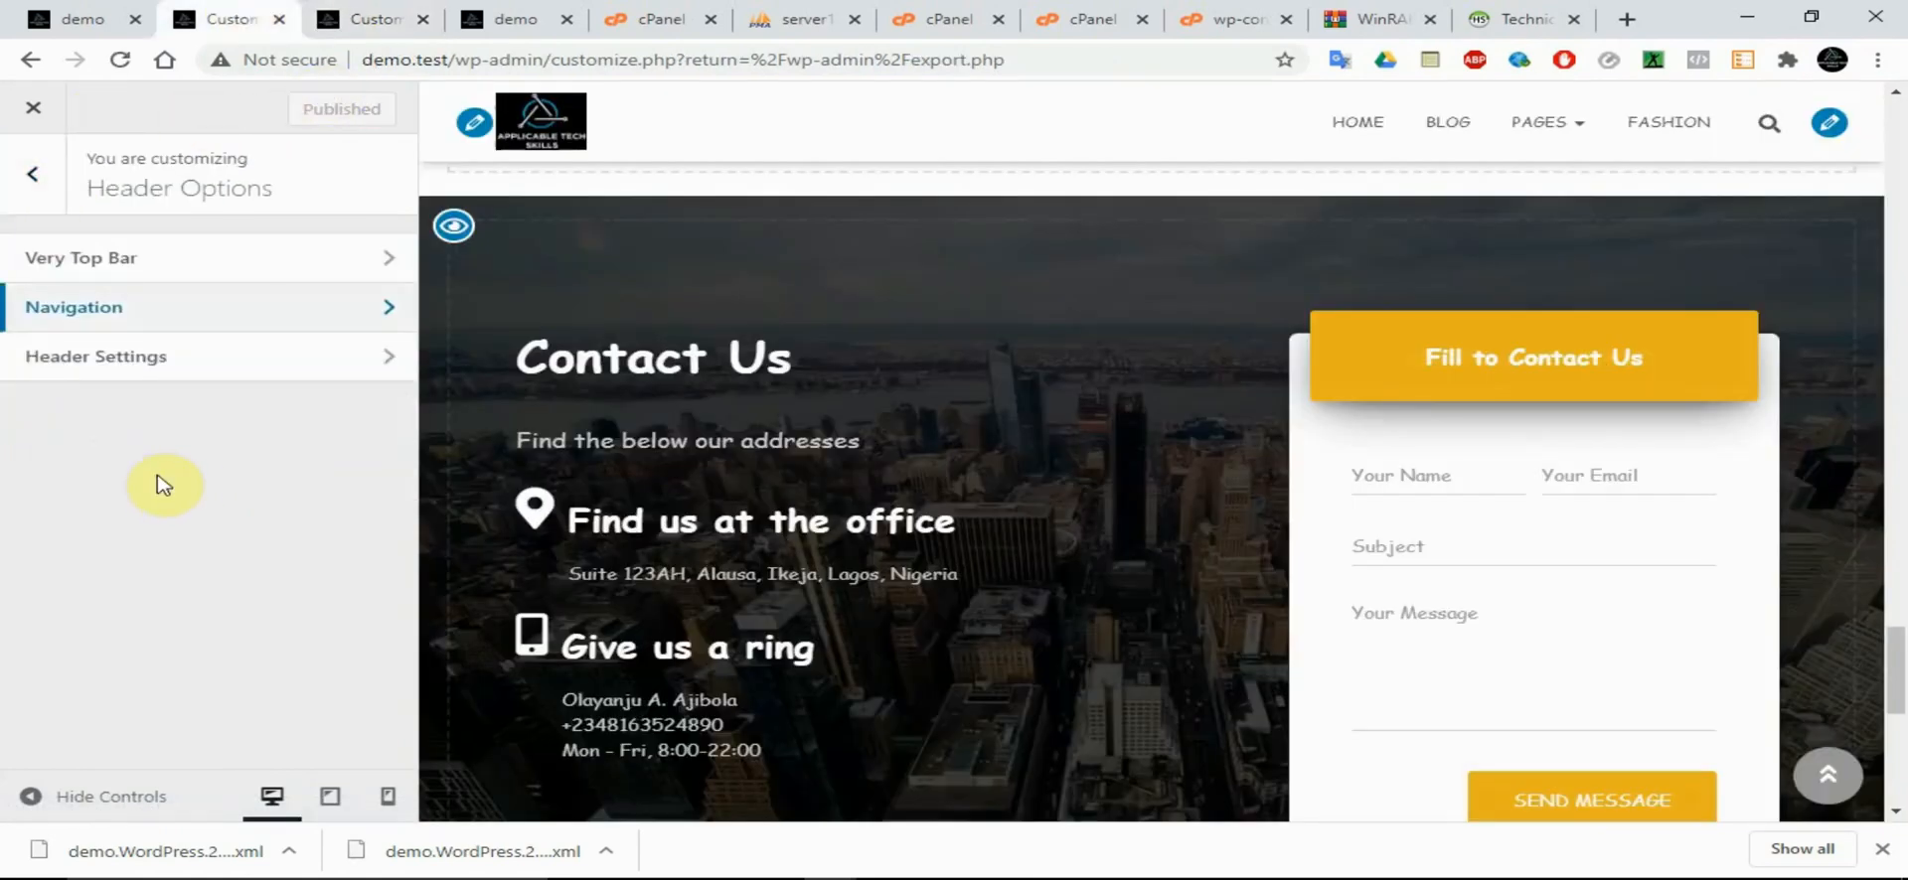
click(107, 370)
click(367, 15)
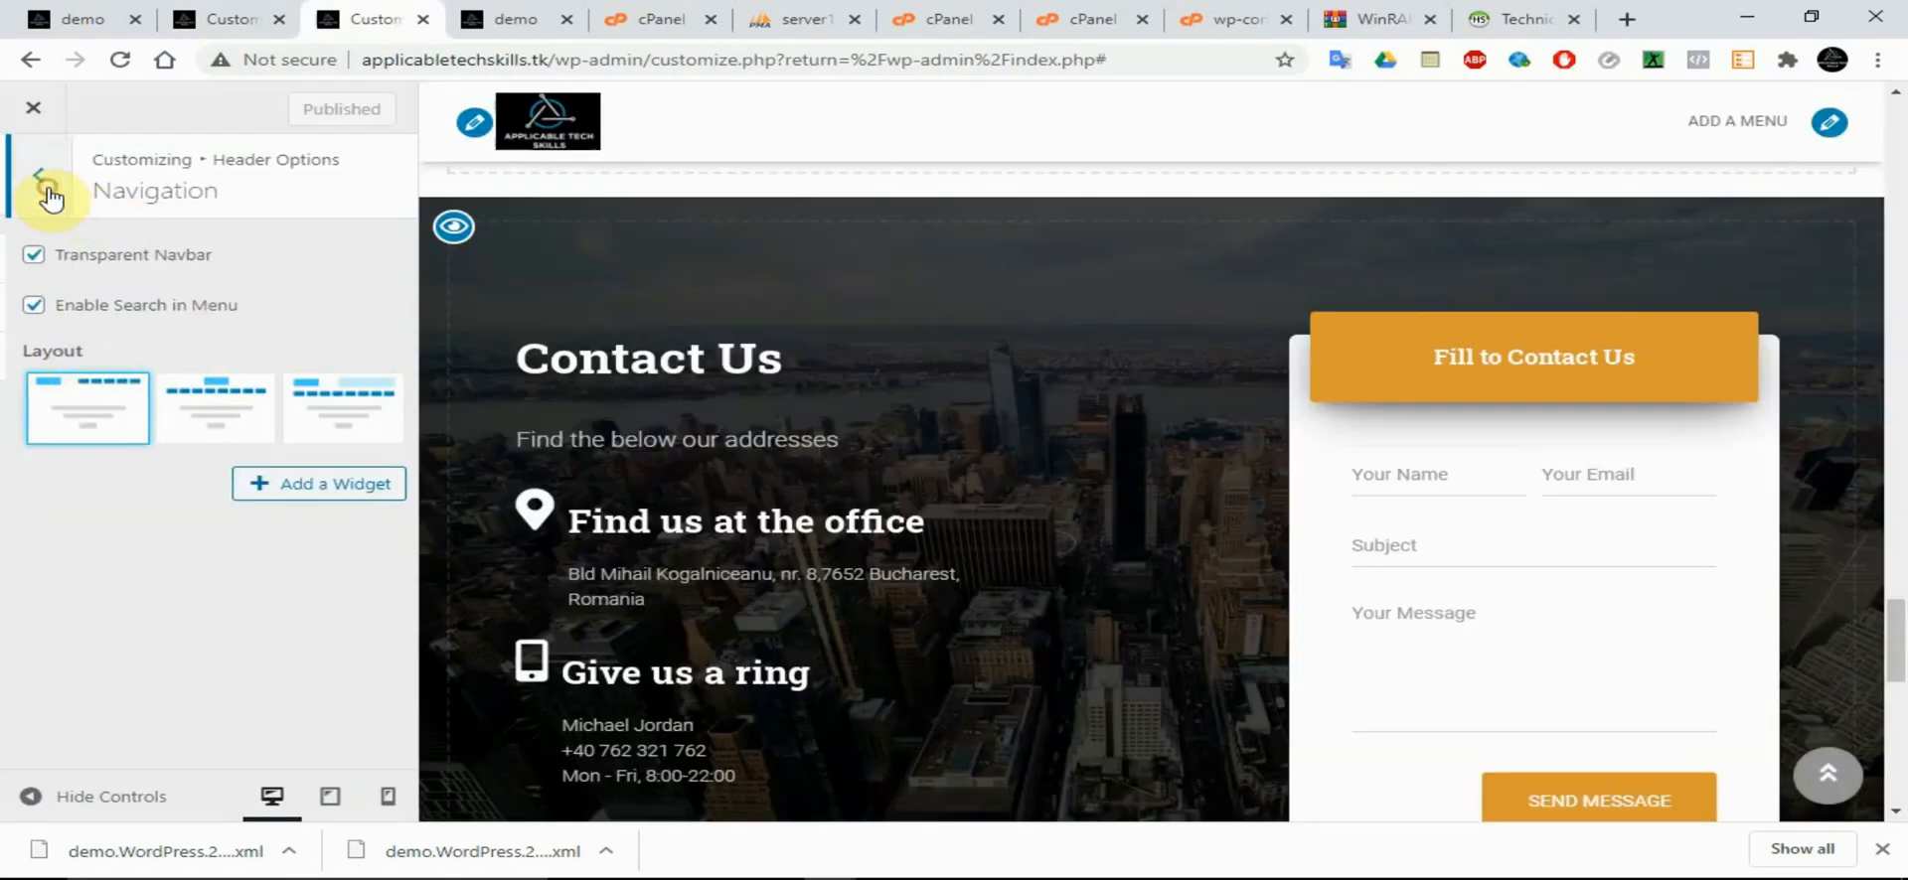
Step: Open Header Settings on both sites and scroll through them to compare
click(36, 179)
click(169, 357)
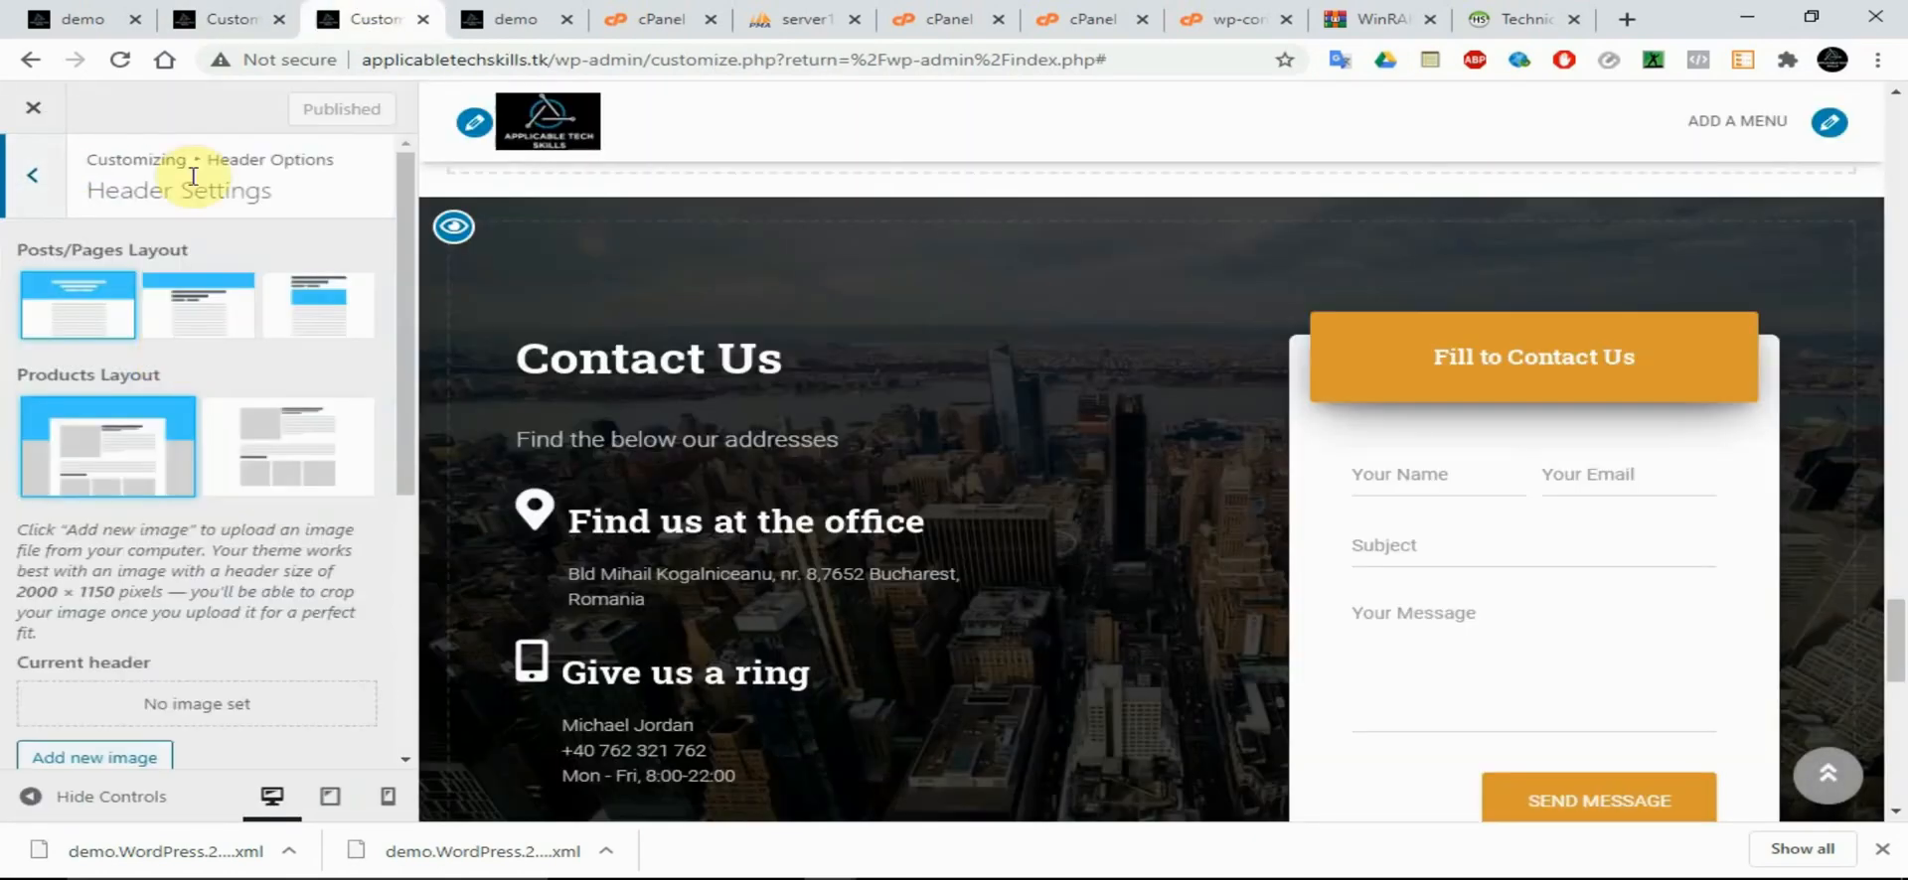
click(226, 17)
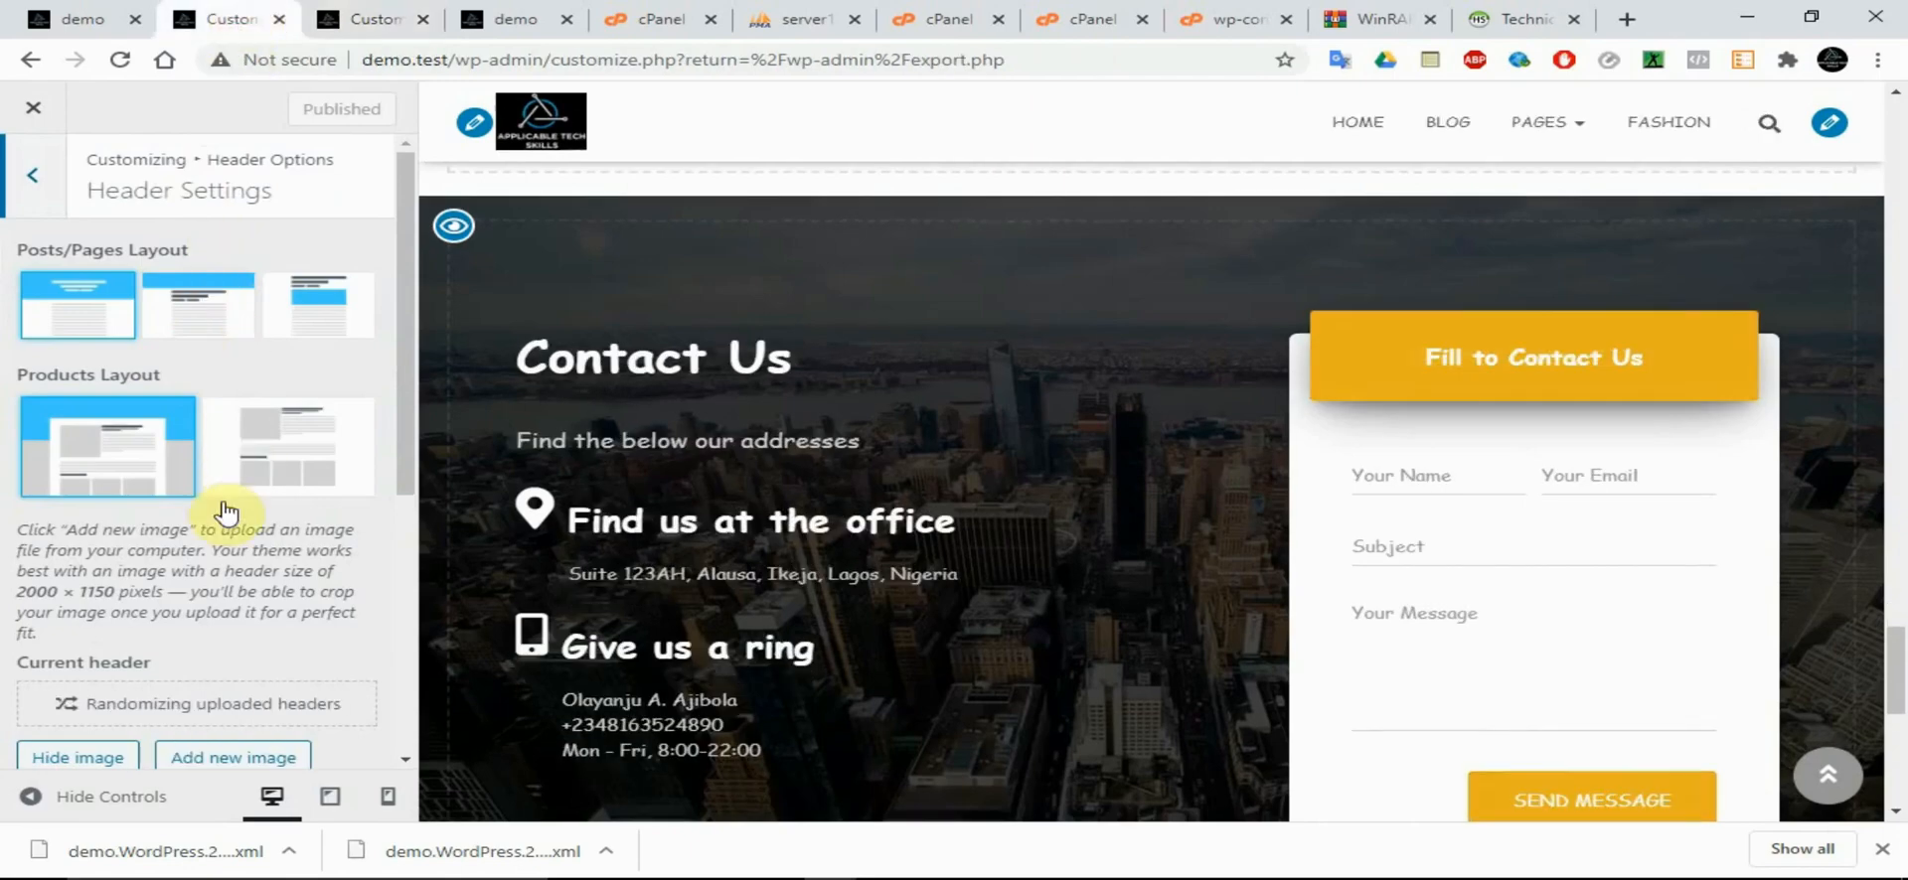
click(326, 19)
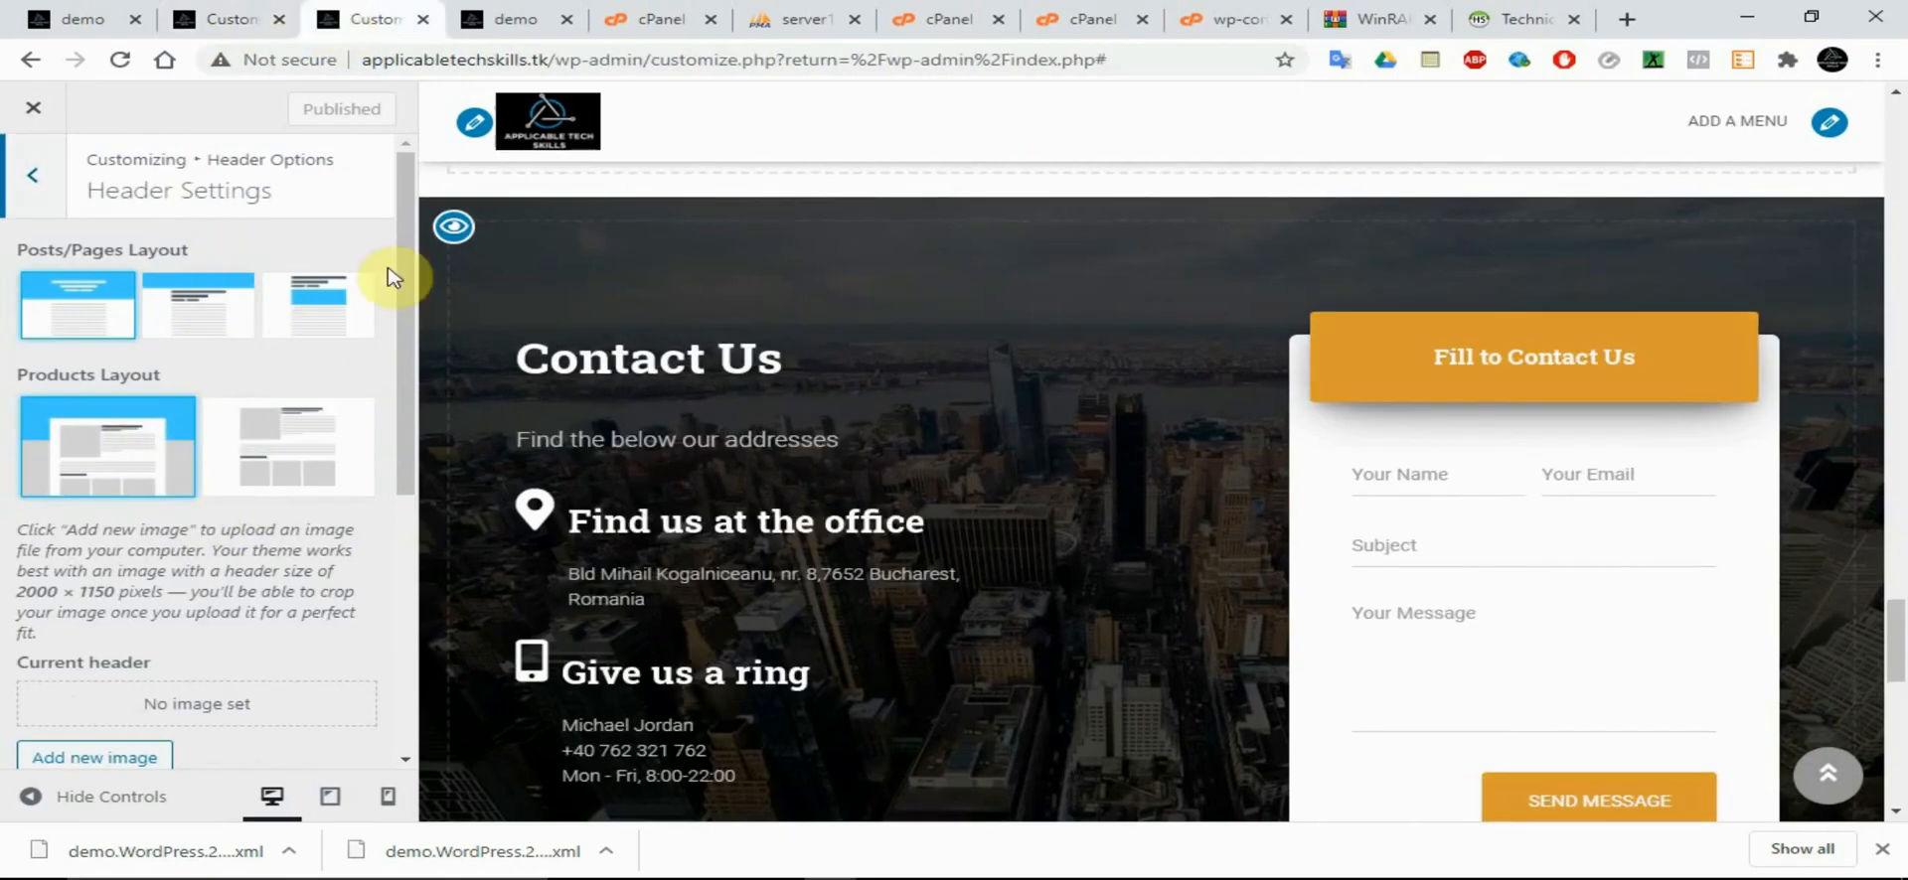
drag(408, 330, 404, 179)
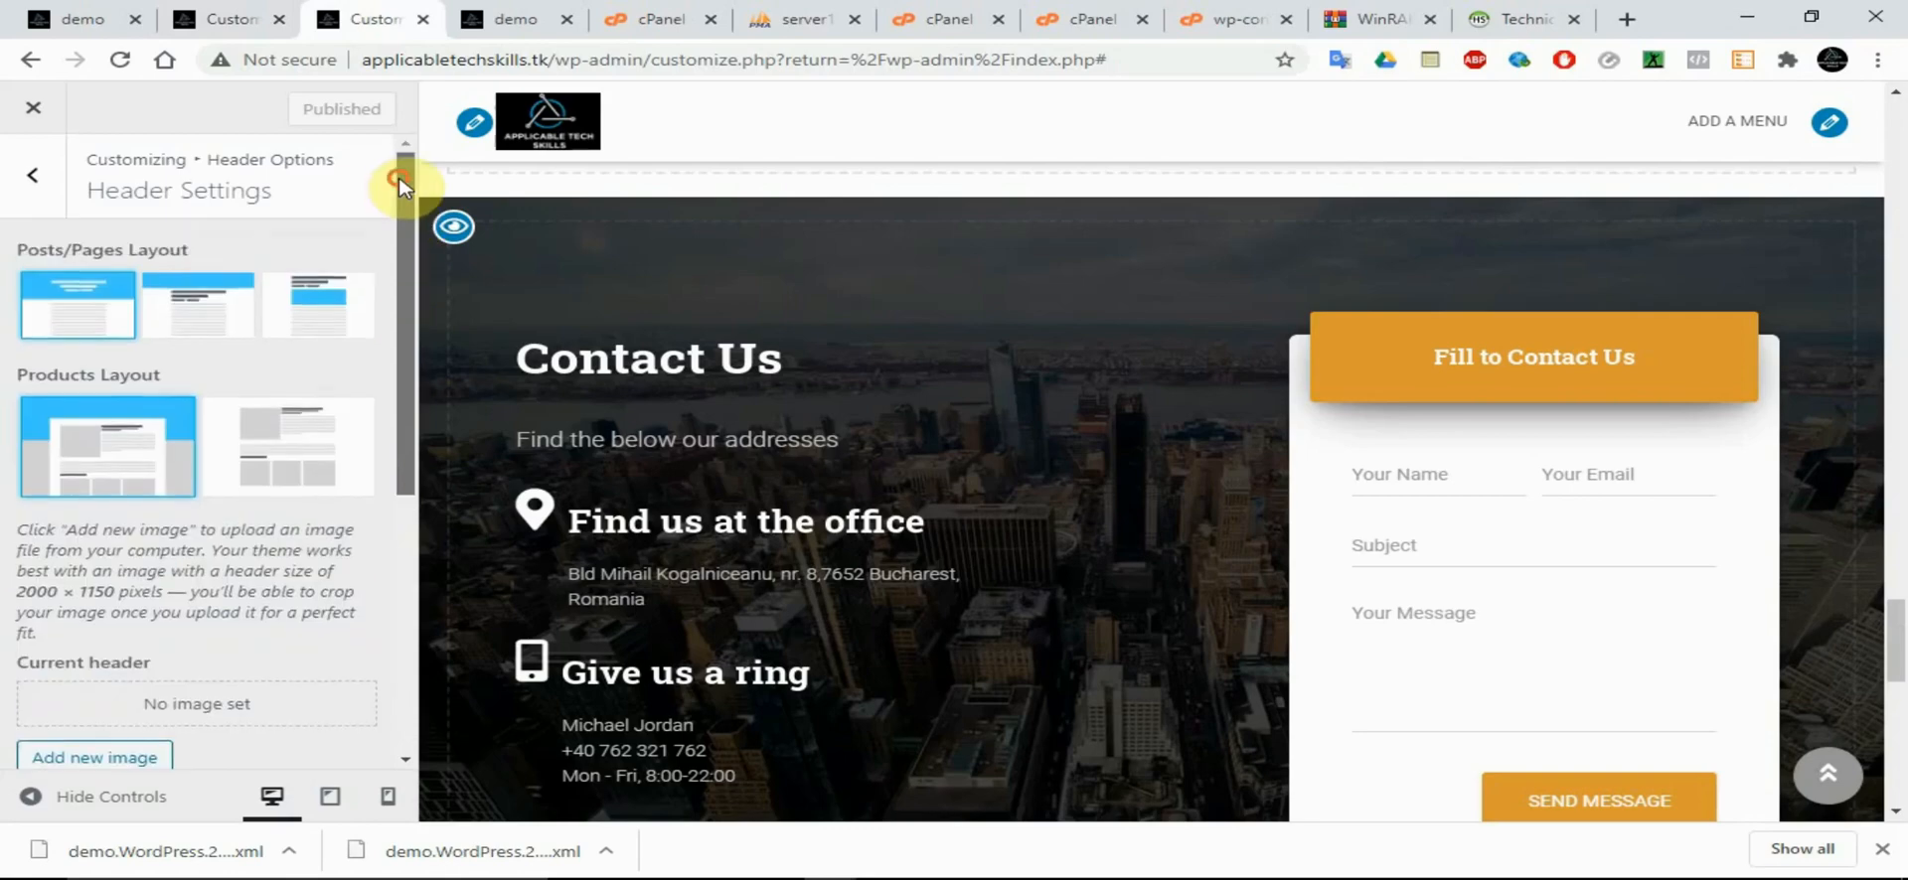
click(240, 16)
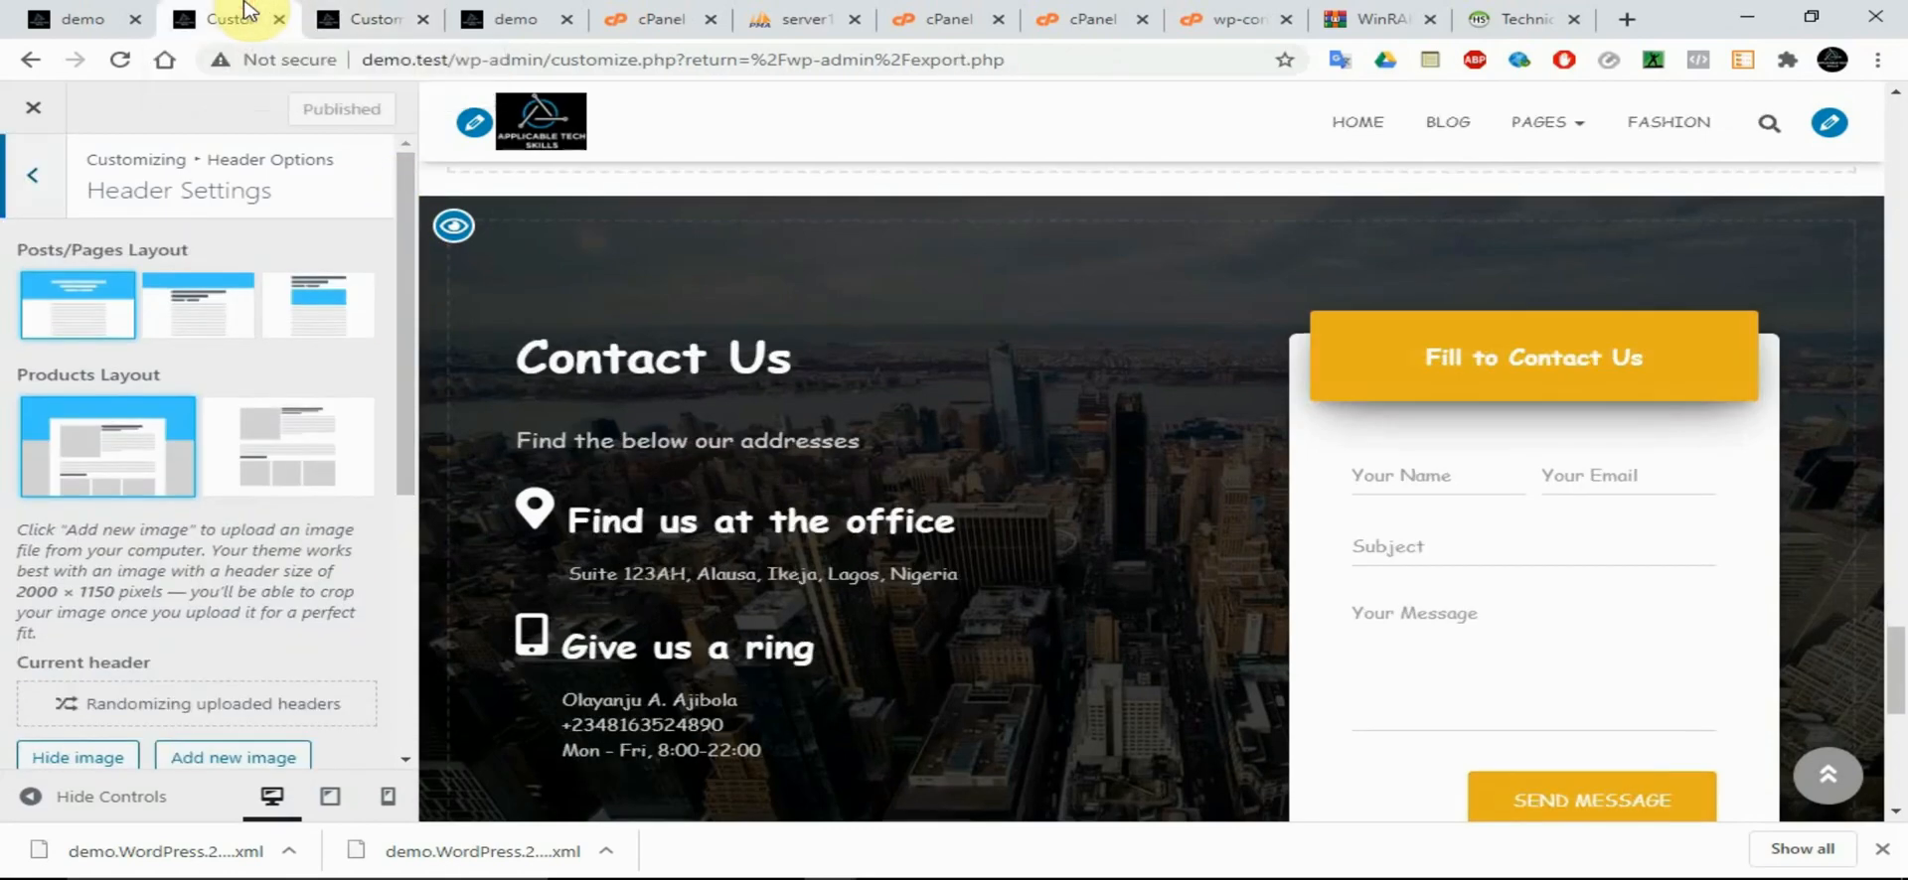
drag(409, 294, 391, 170)
Step: Return both the live and demo customizers to their main section lists
click(33, 175)
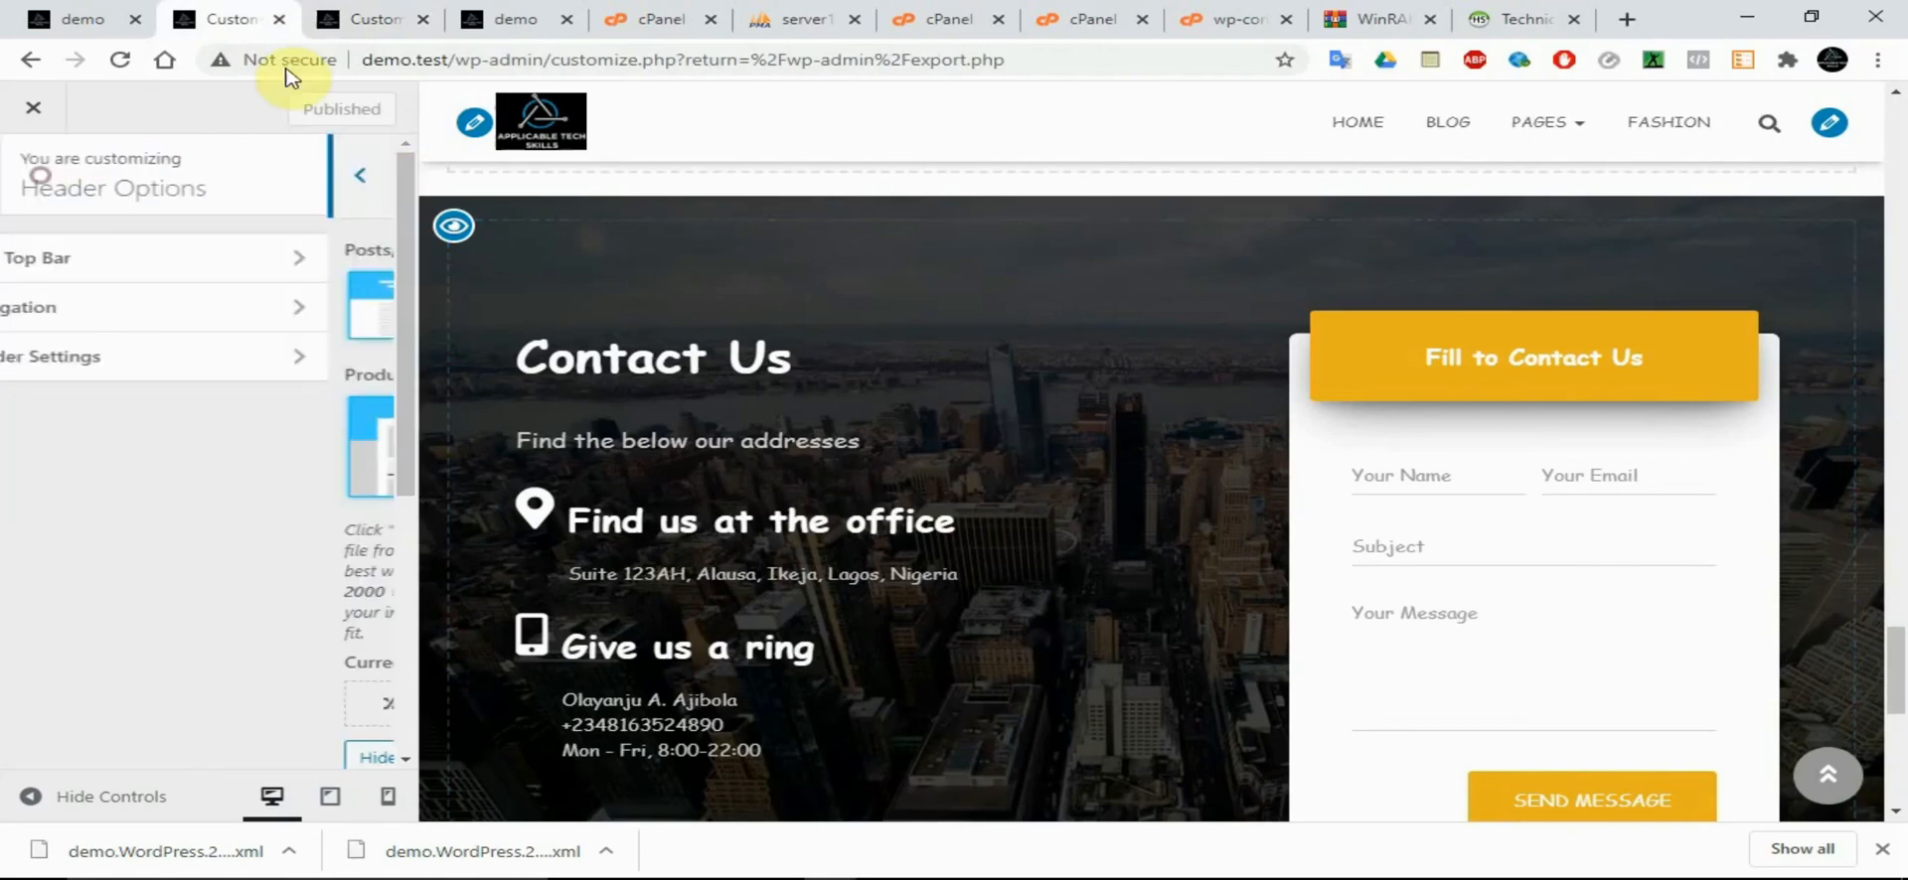
click(377, 10)
click(32, 177)
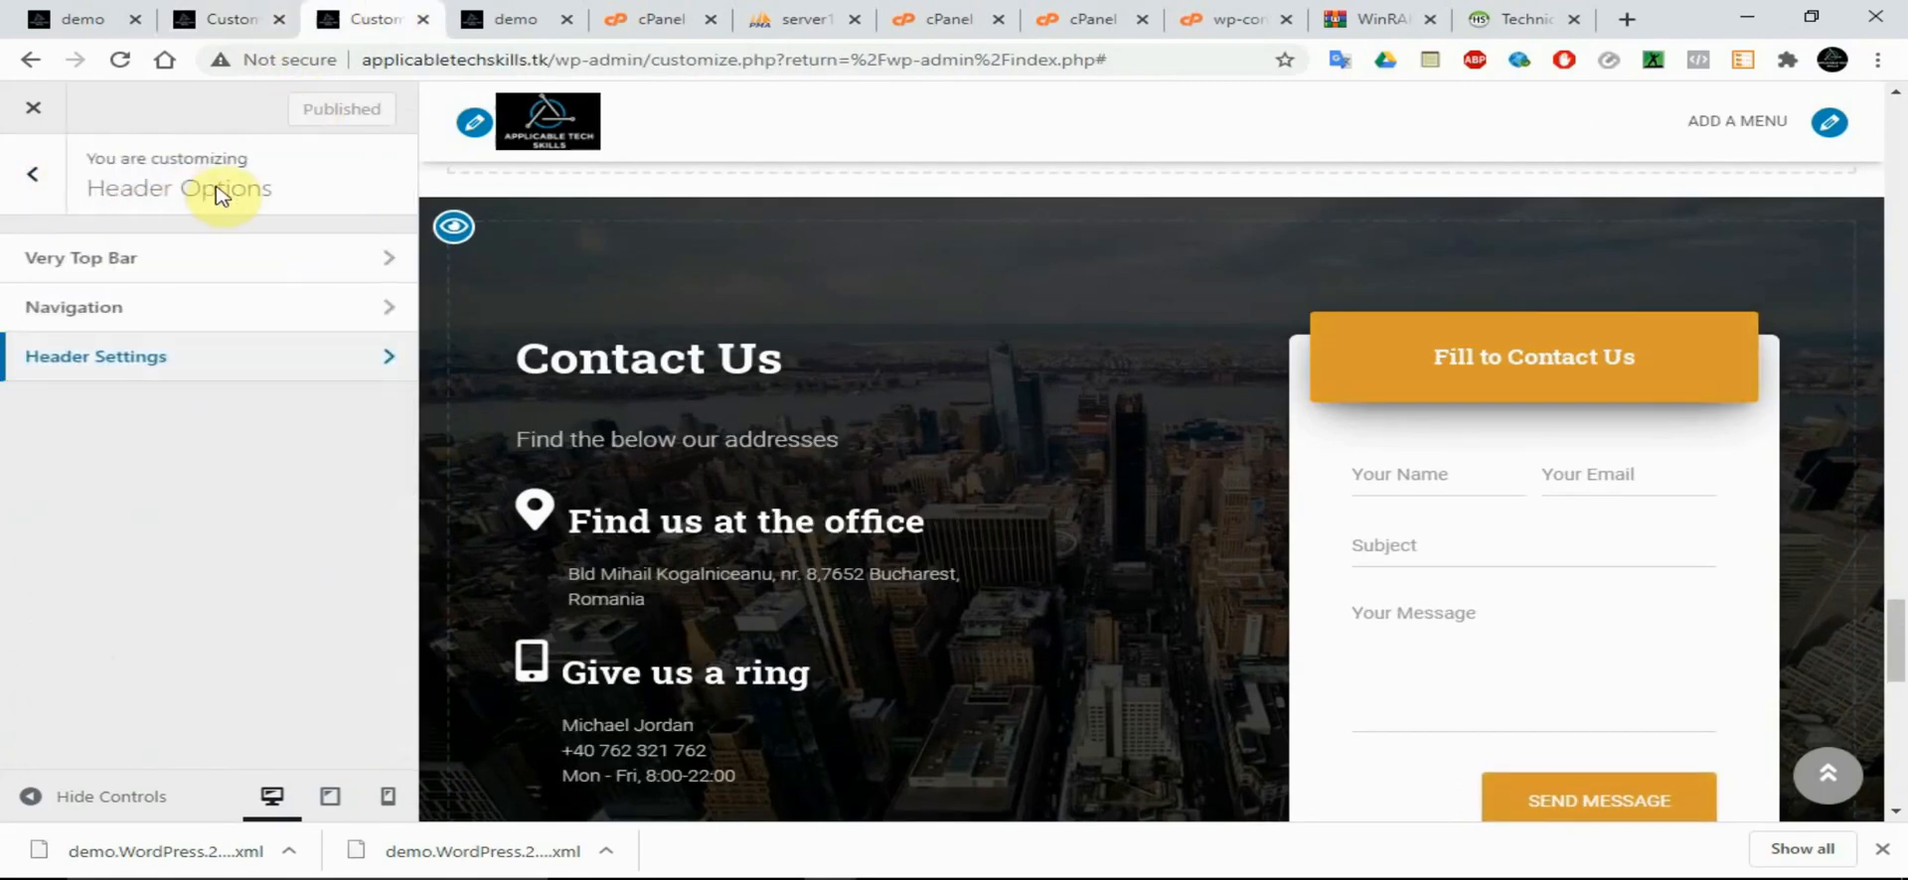
click(33, 177)
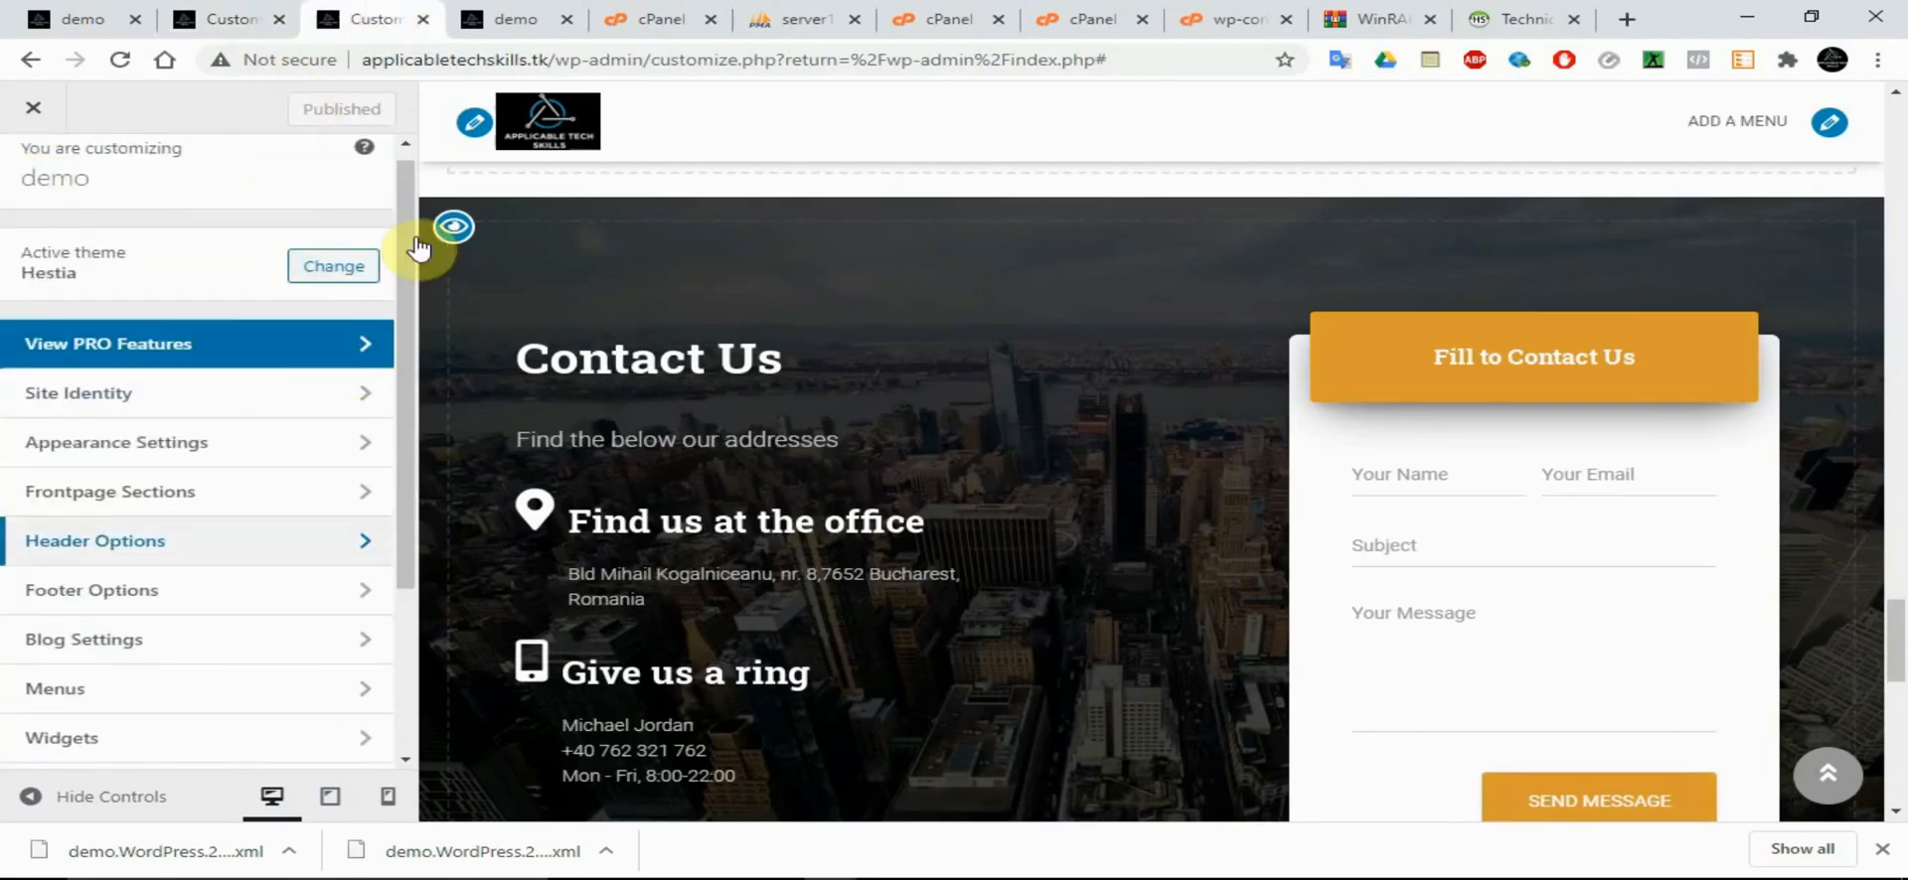
click(254, 10)
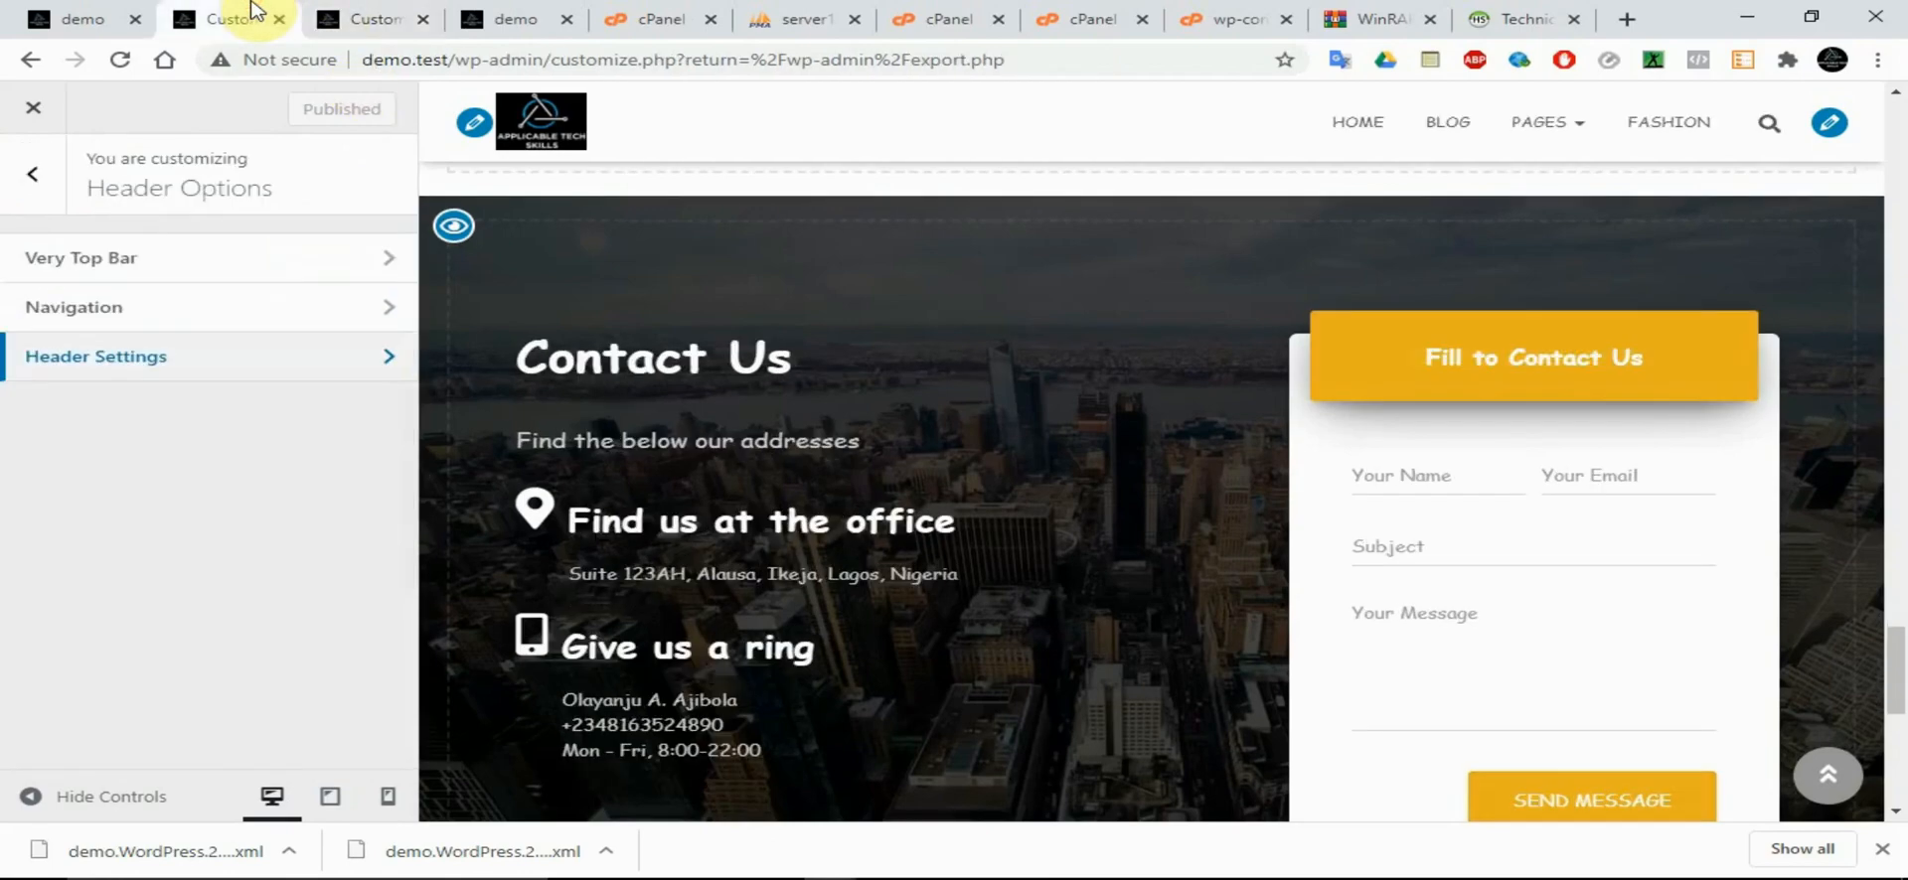
click(33, 177)
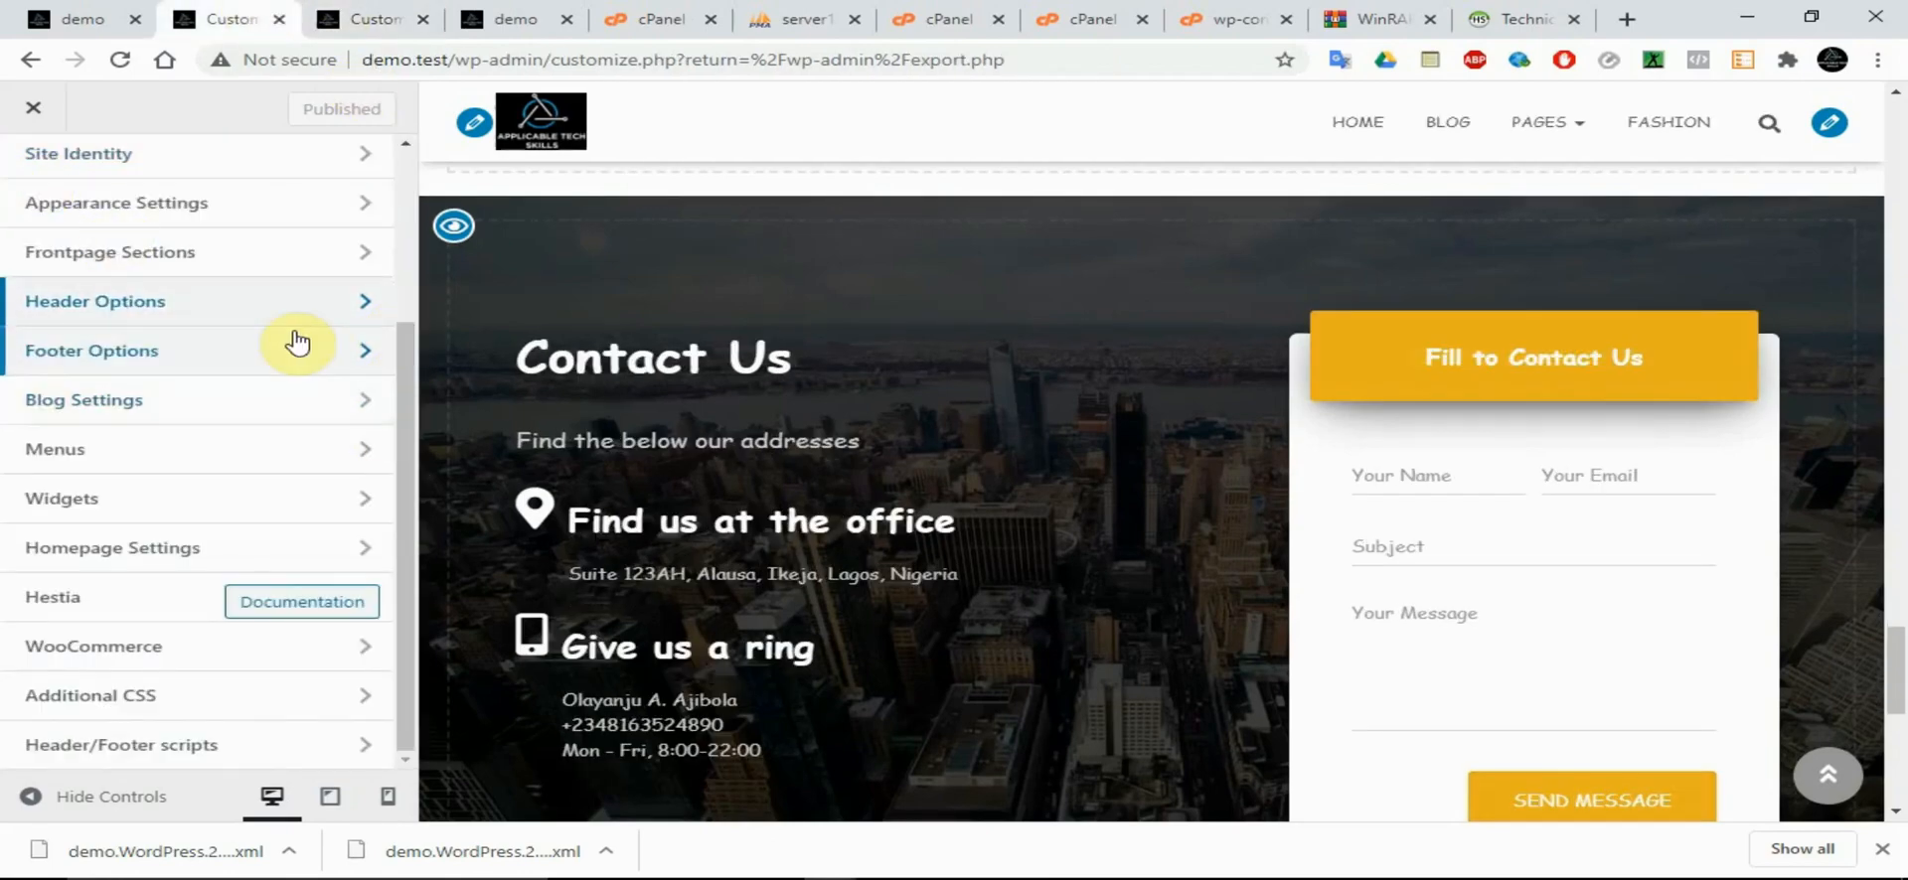
click(221, 350)
Step: Select and copy the demo's Footer Credits text
click(363, 17)
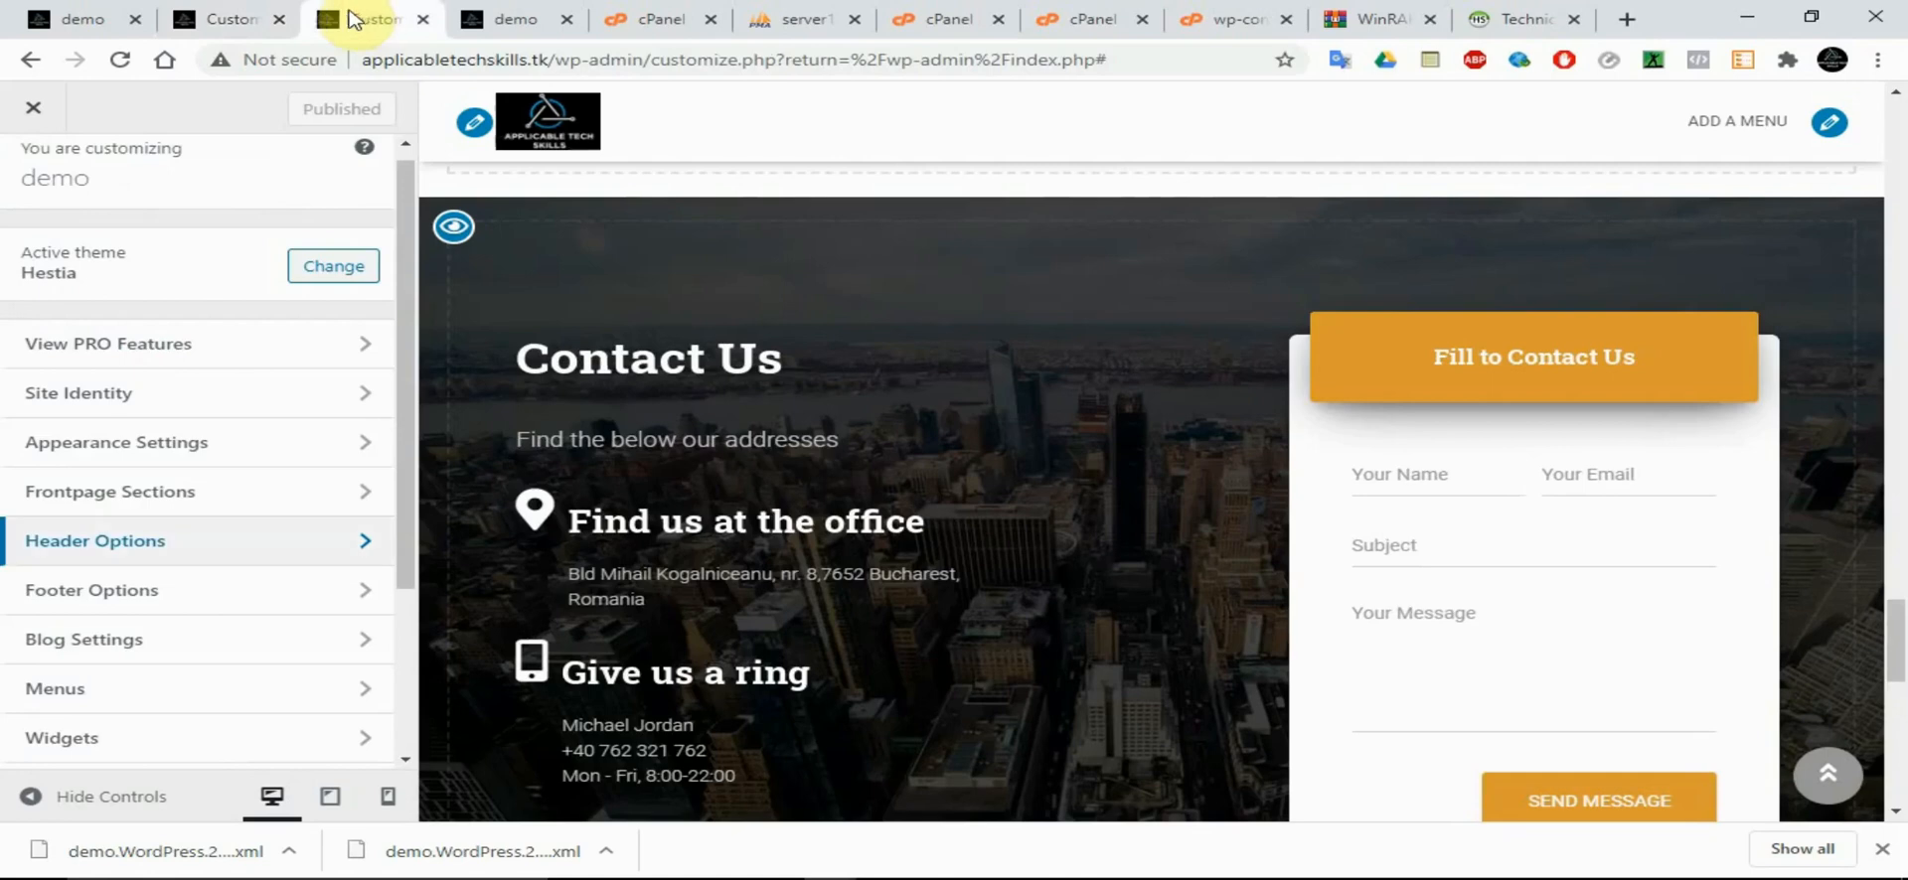
click(211, 12)
click(189, 318)
key(ctrl+a)
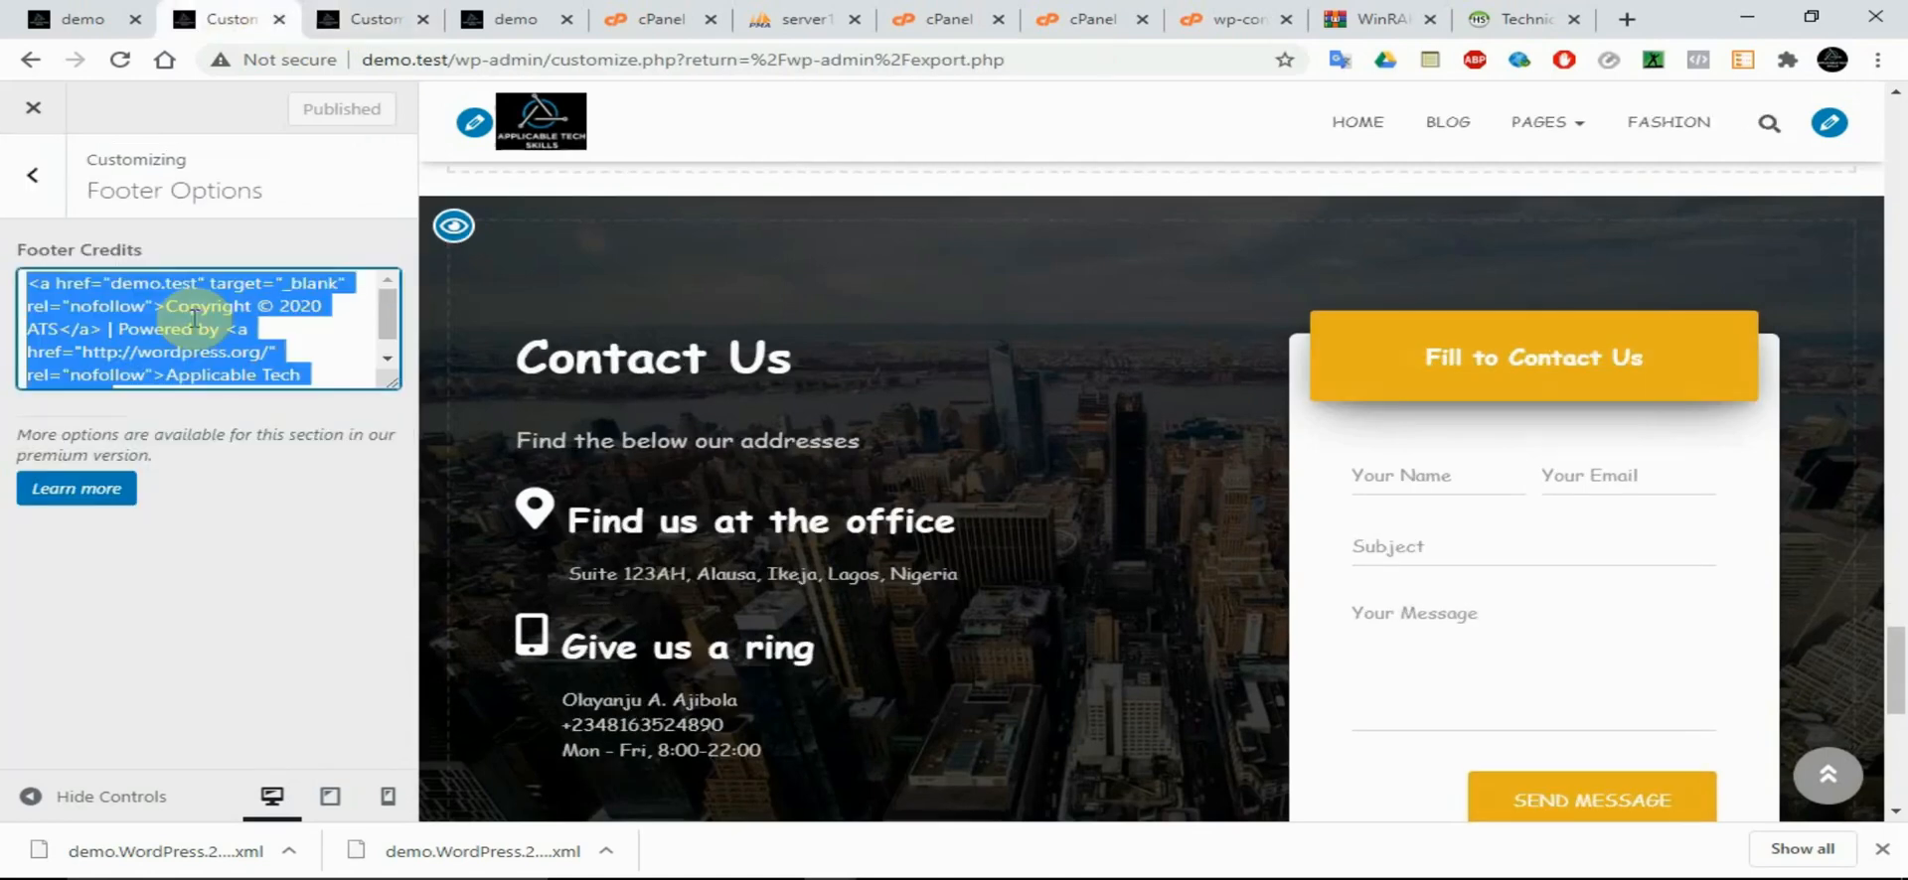
Step: Replace the live site's Footer Credits with the Copyright © 2020 ATS text and publish
click(362, 24)
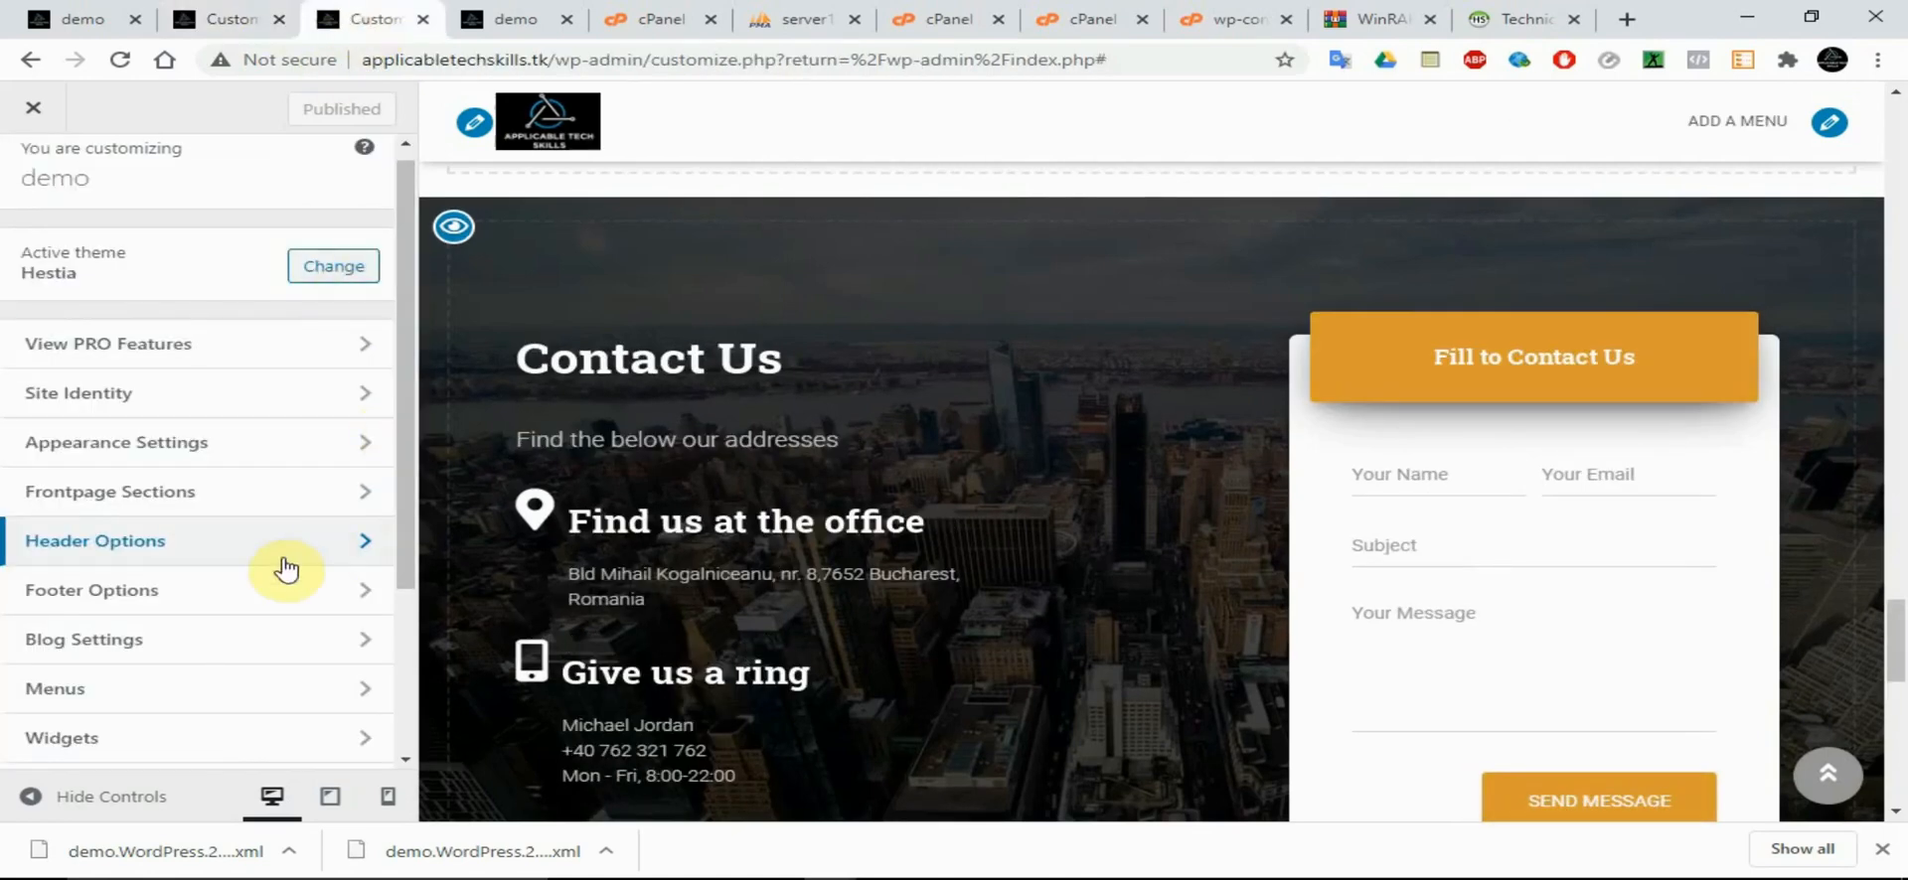
click(221, 586)
click(180, 342)
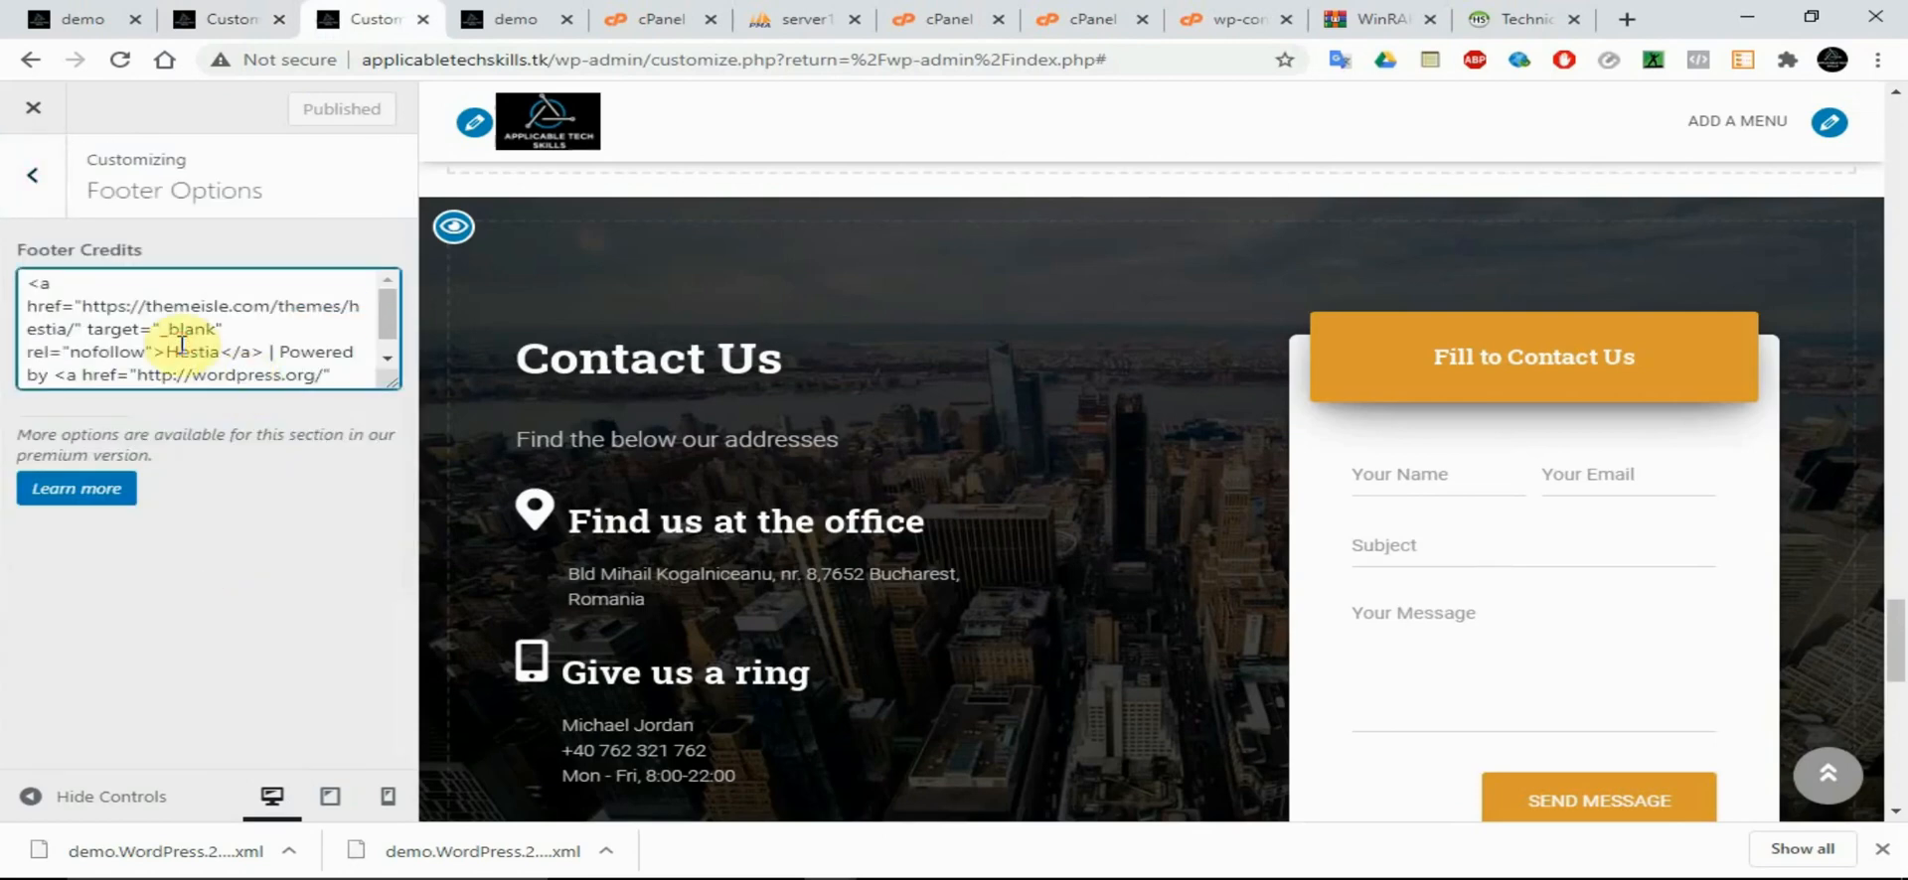
key(ctrl+a)
key(ctrl+v)
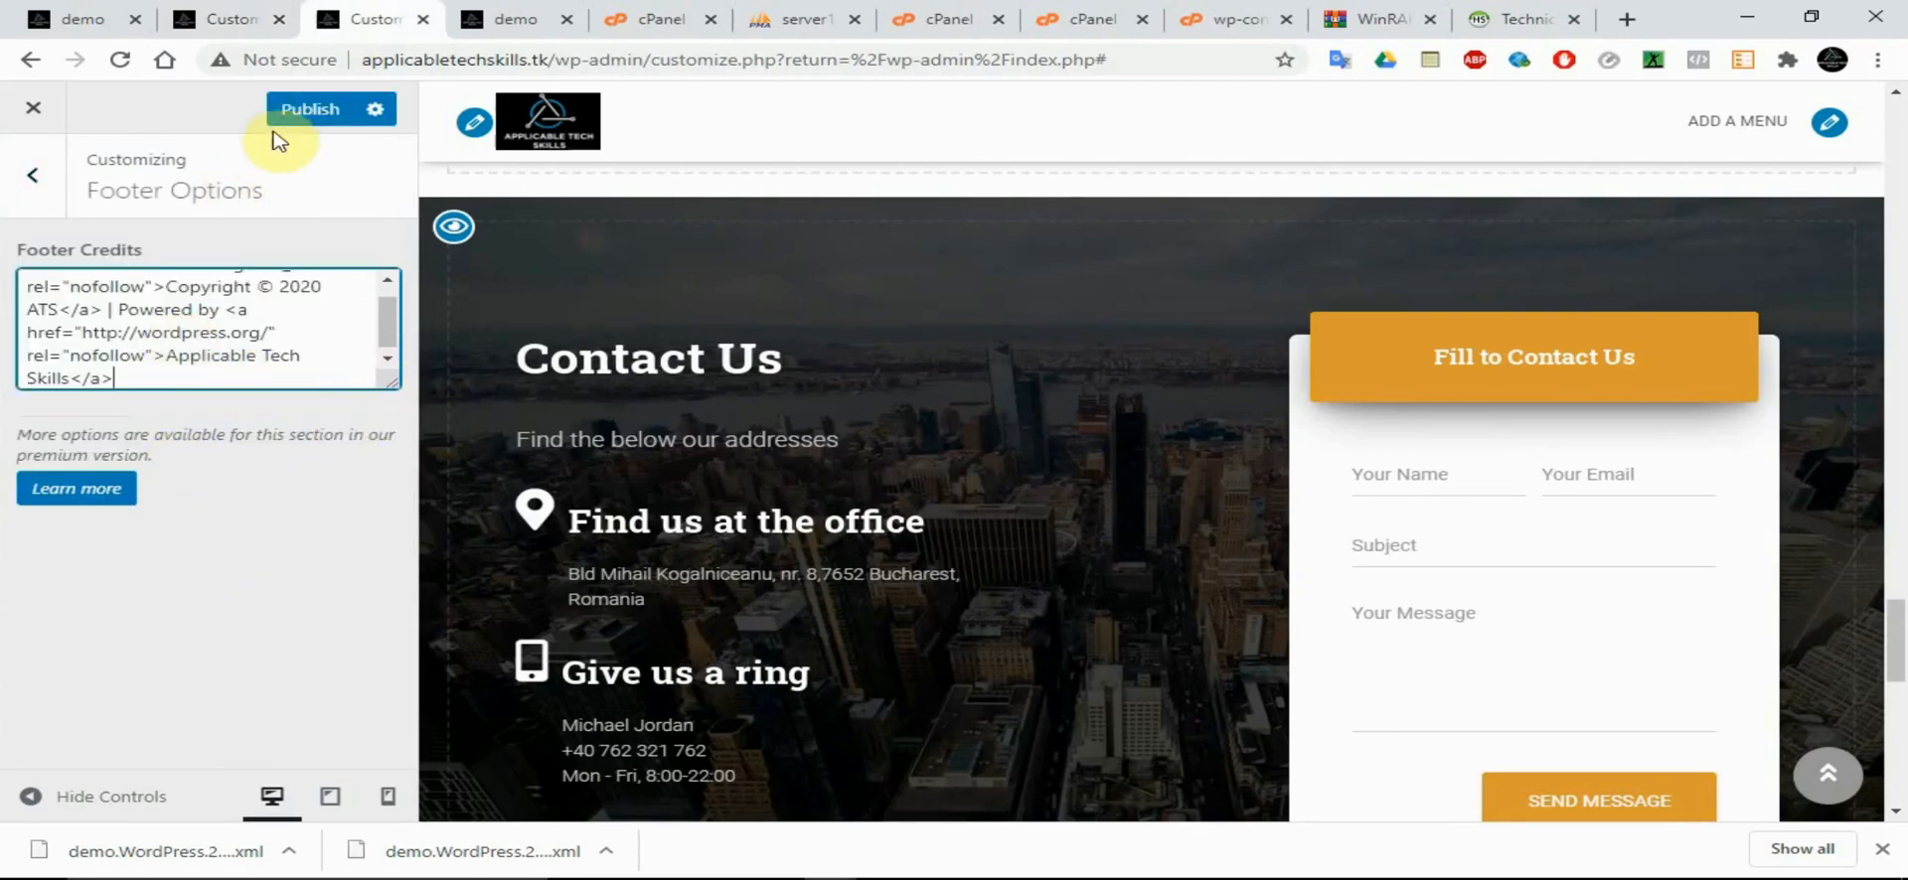
click(310, 109)
click(33, 175)
click(206, 36)
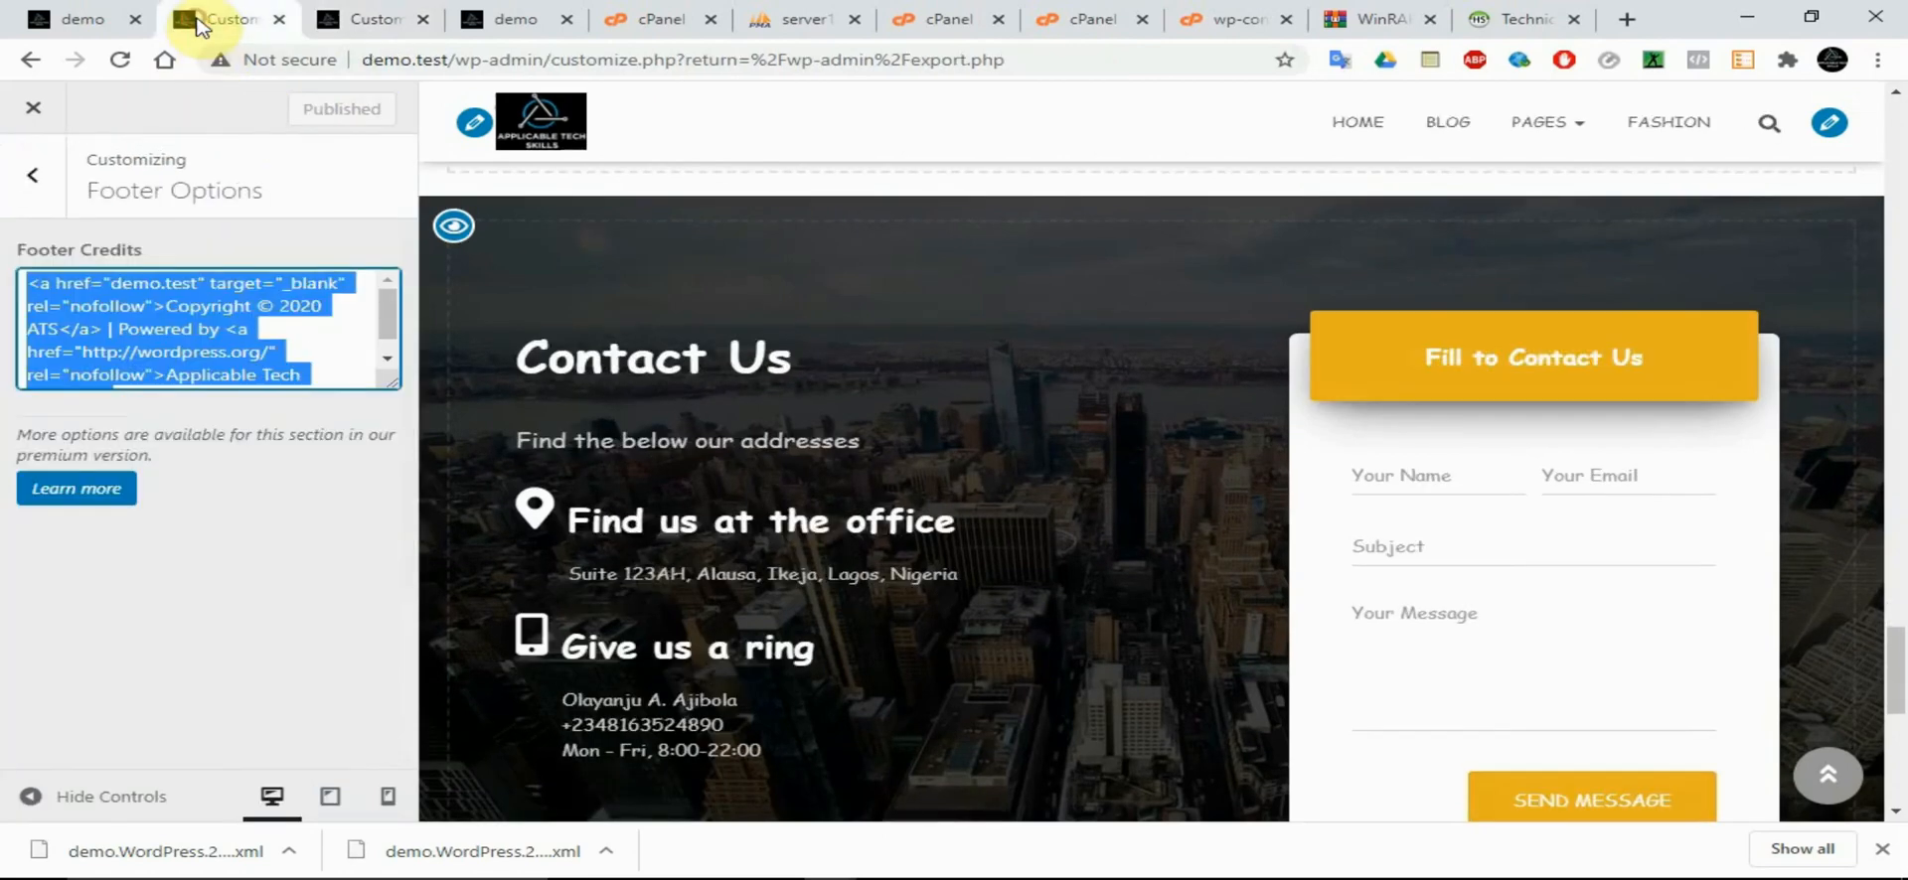
click(22, 185)
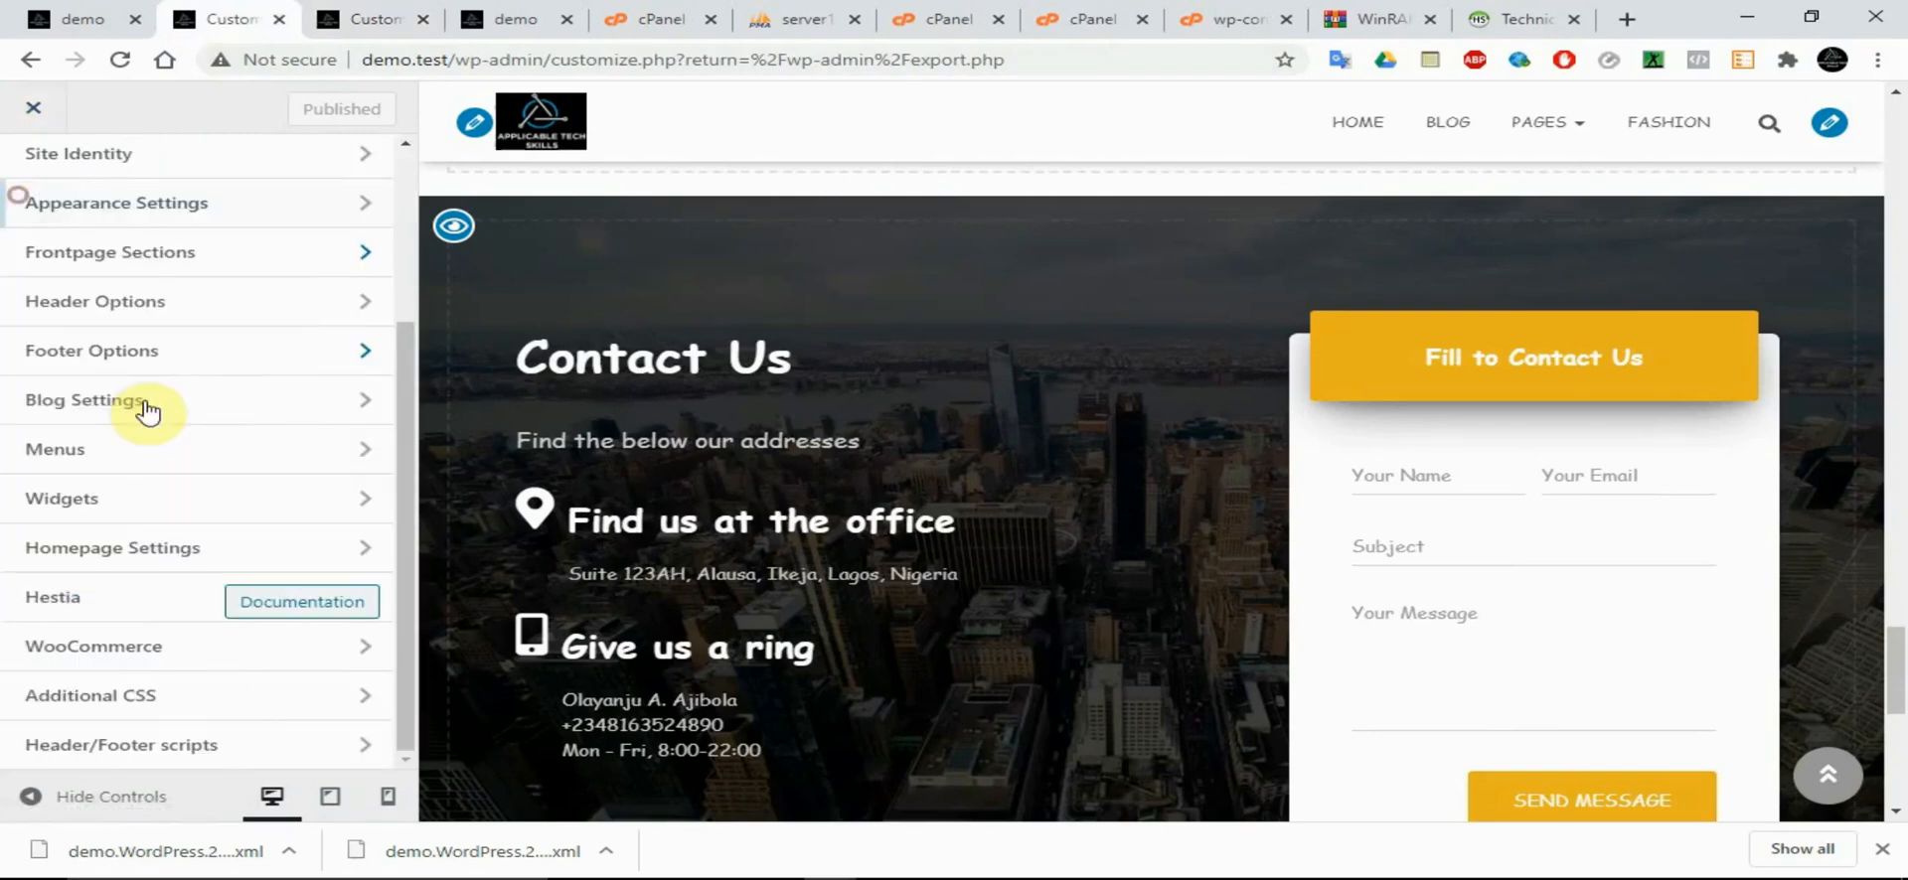
Step: Open Blog Settings on both sites and choose the first Blog Layout on the live site
click(130, 399)
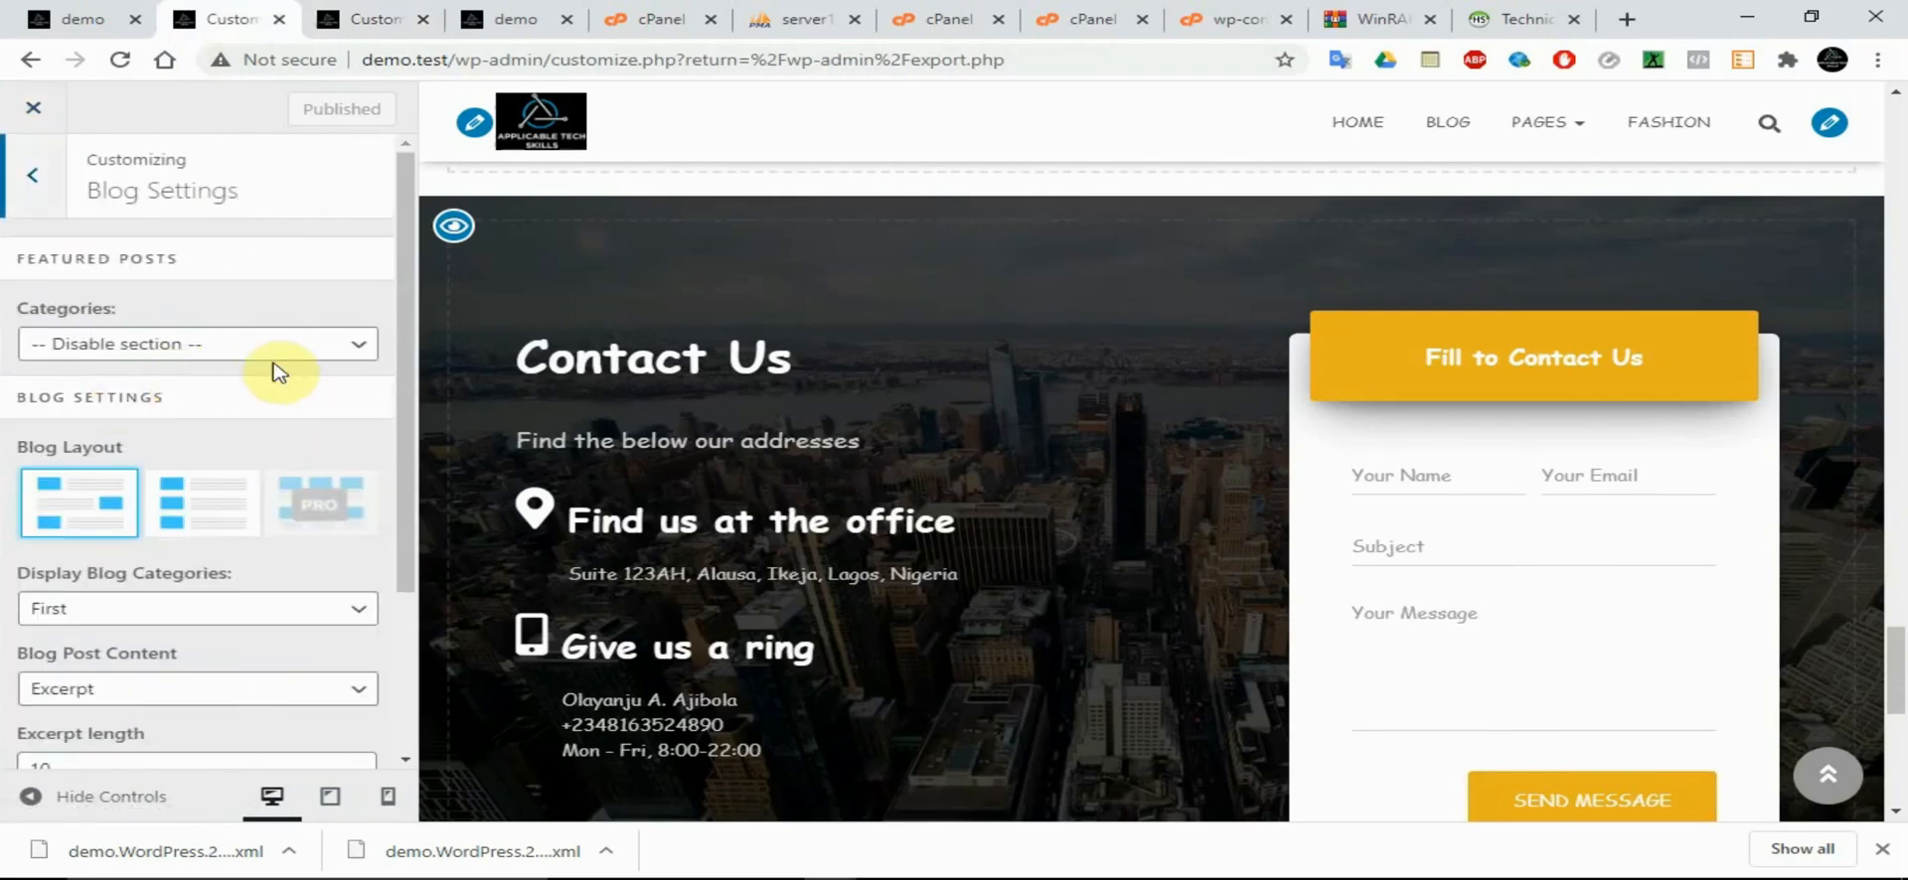
drag(409, 287, 407, 343)
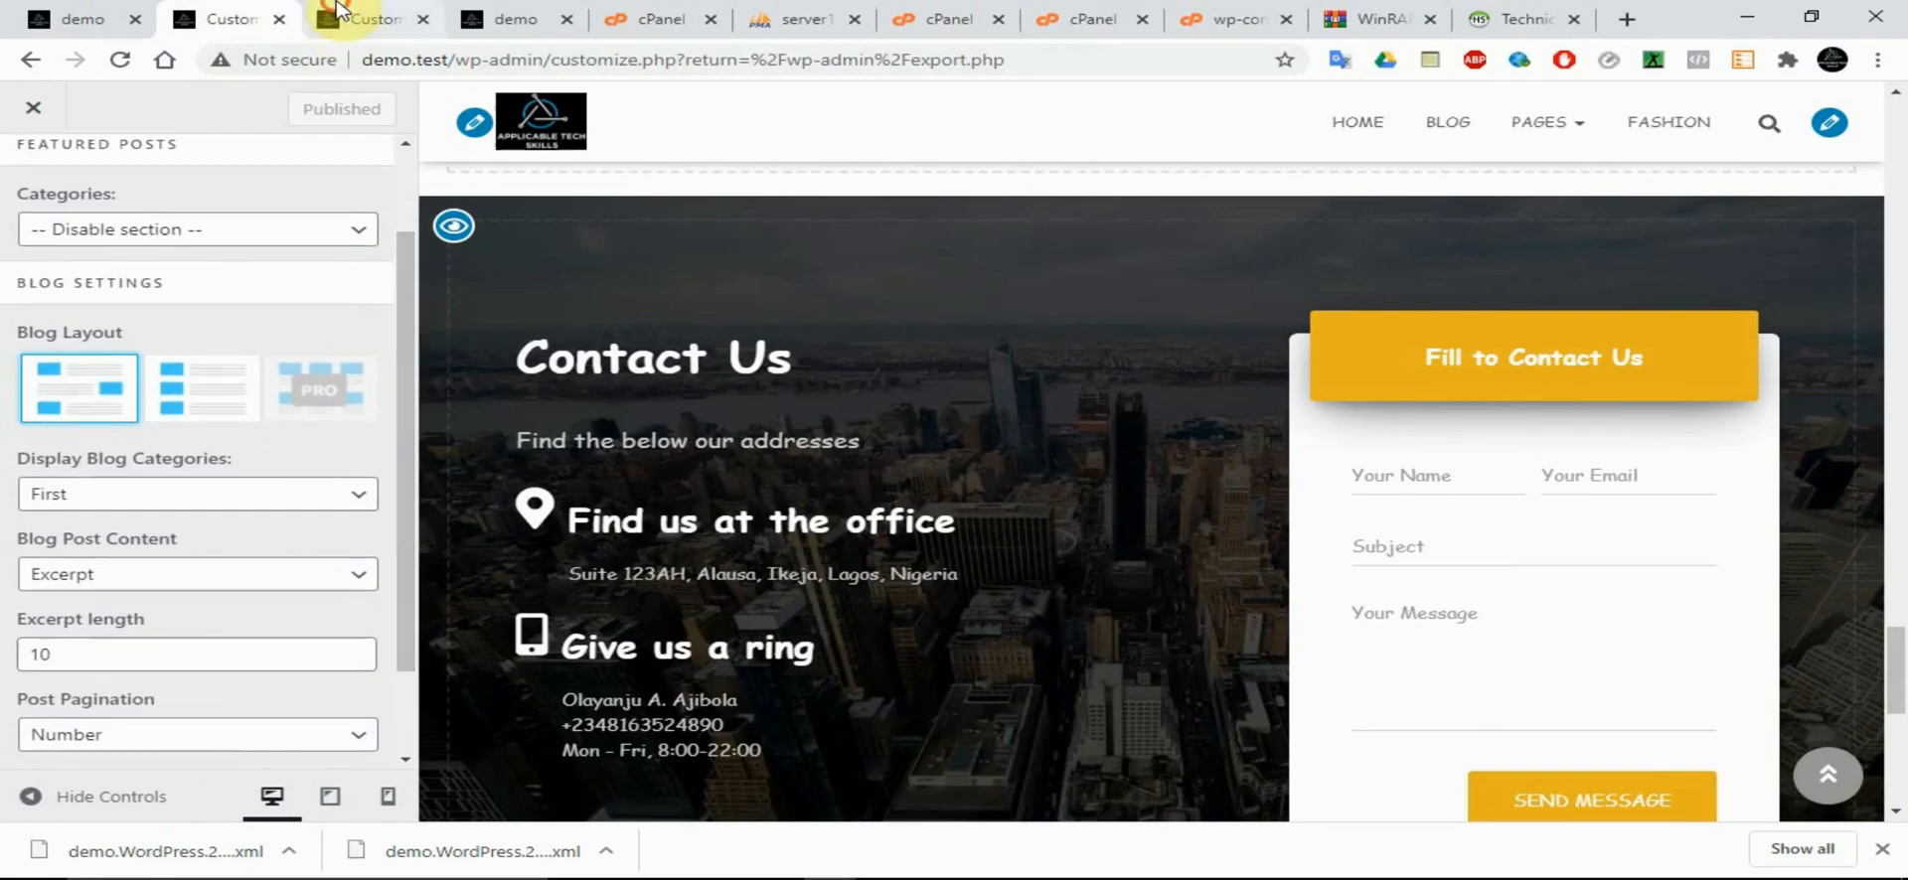
click(348, 19)
click(123, 646)
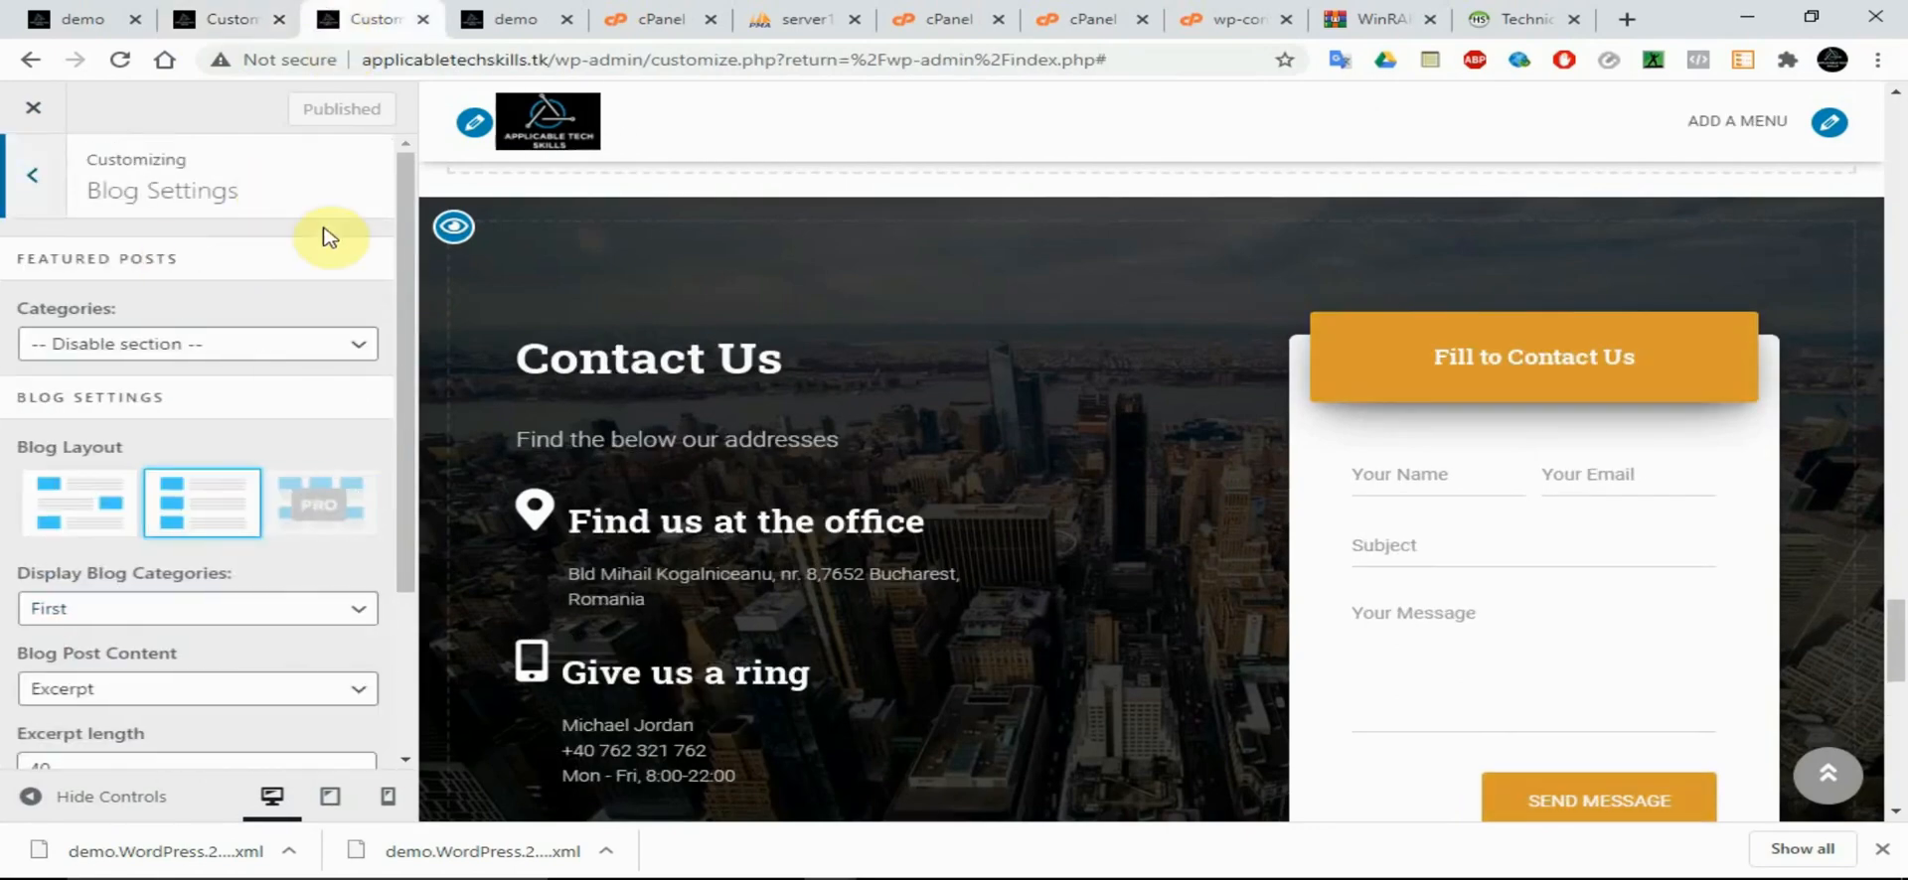
click(115, 522)
drag(432, 375, 430, 545)
Step: Match the demo's excerpt length of 10, publish the live blog settings, and reload the demo
click(244, 12)
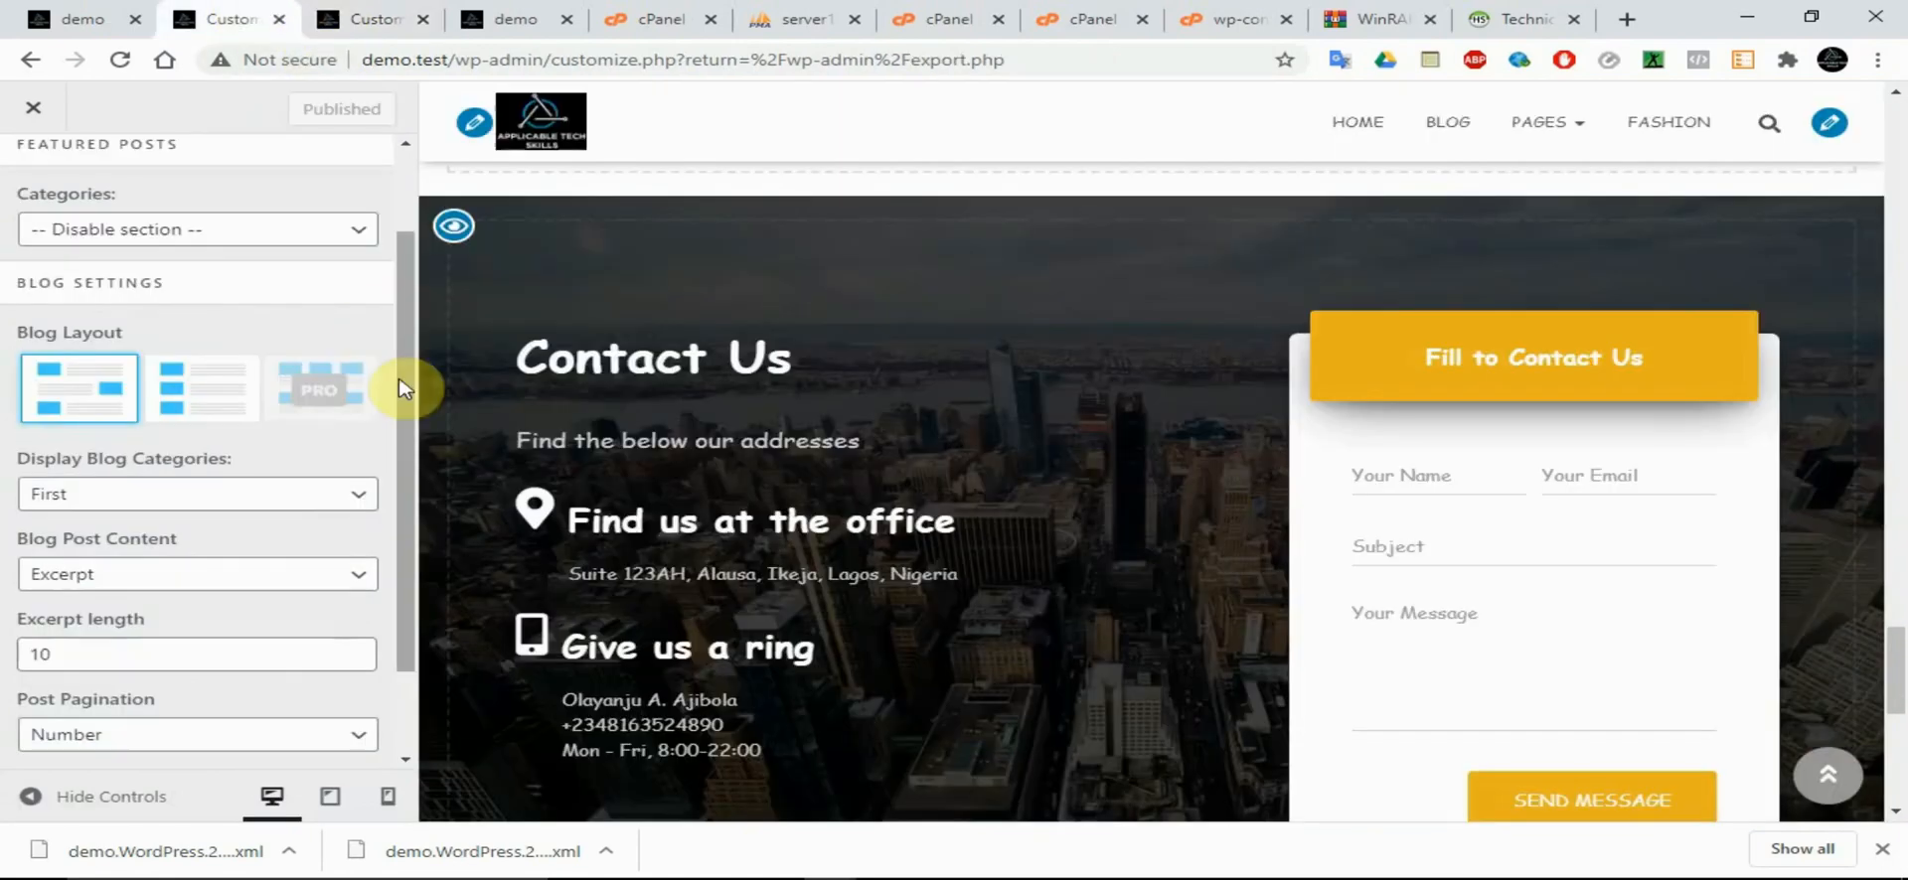
click(191, 647)
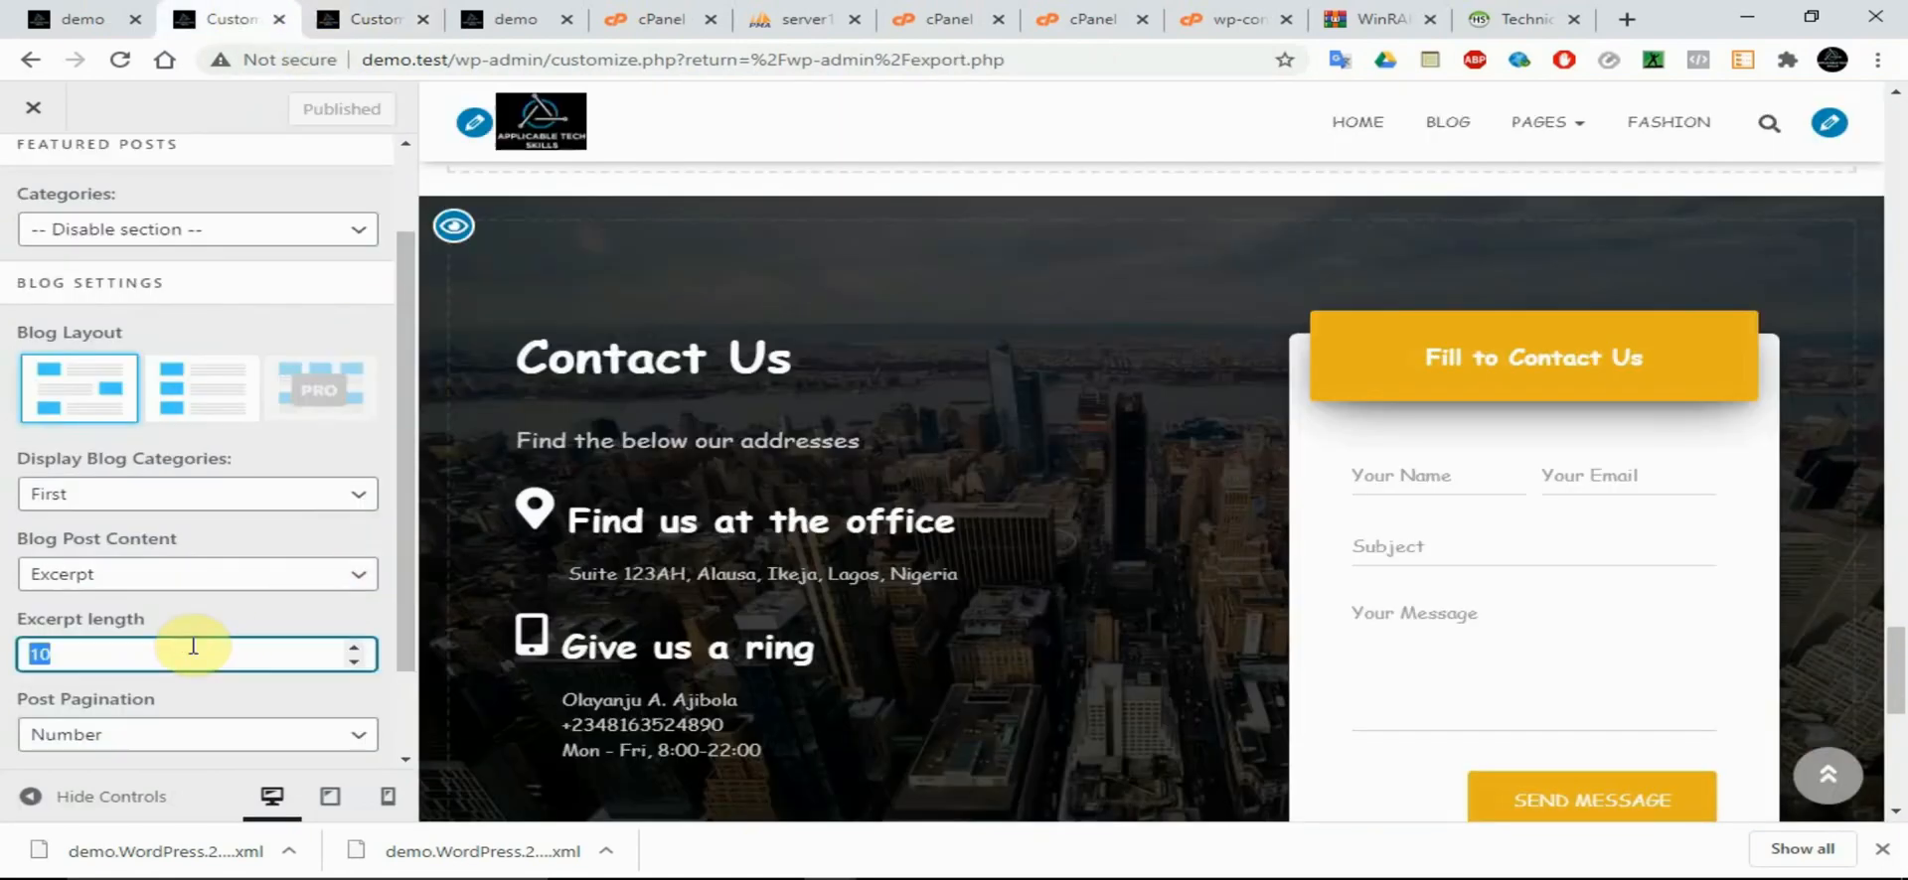
click(368, 18)
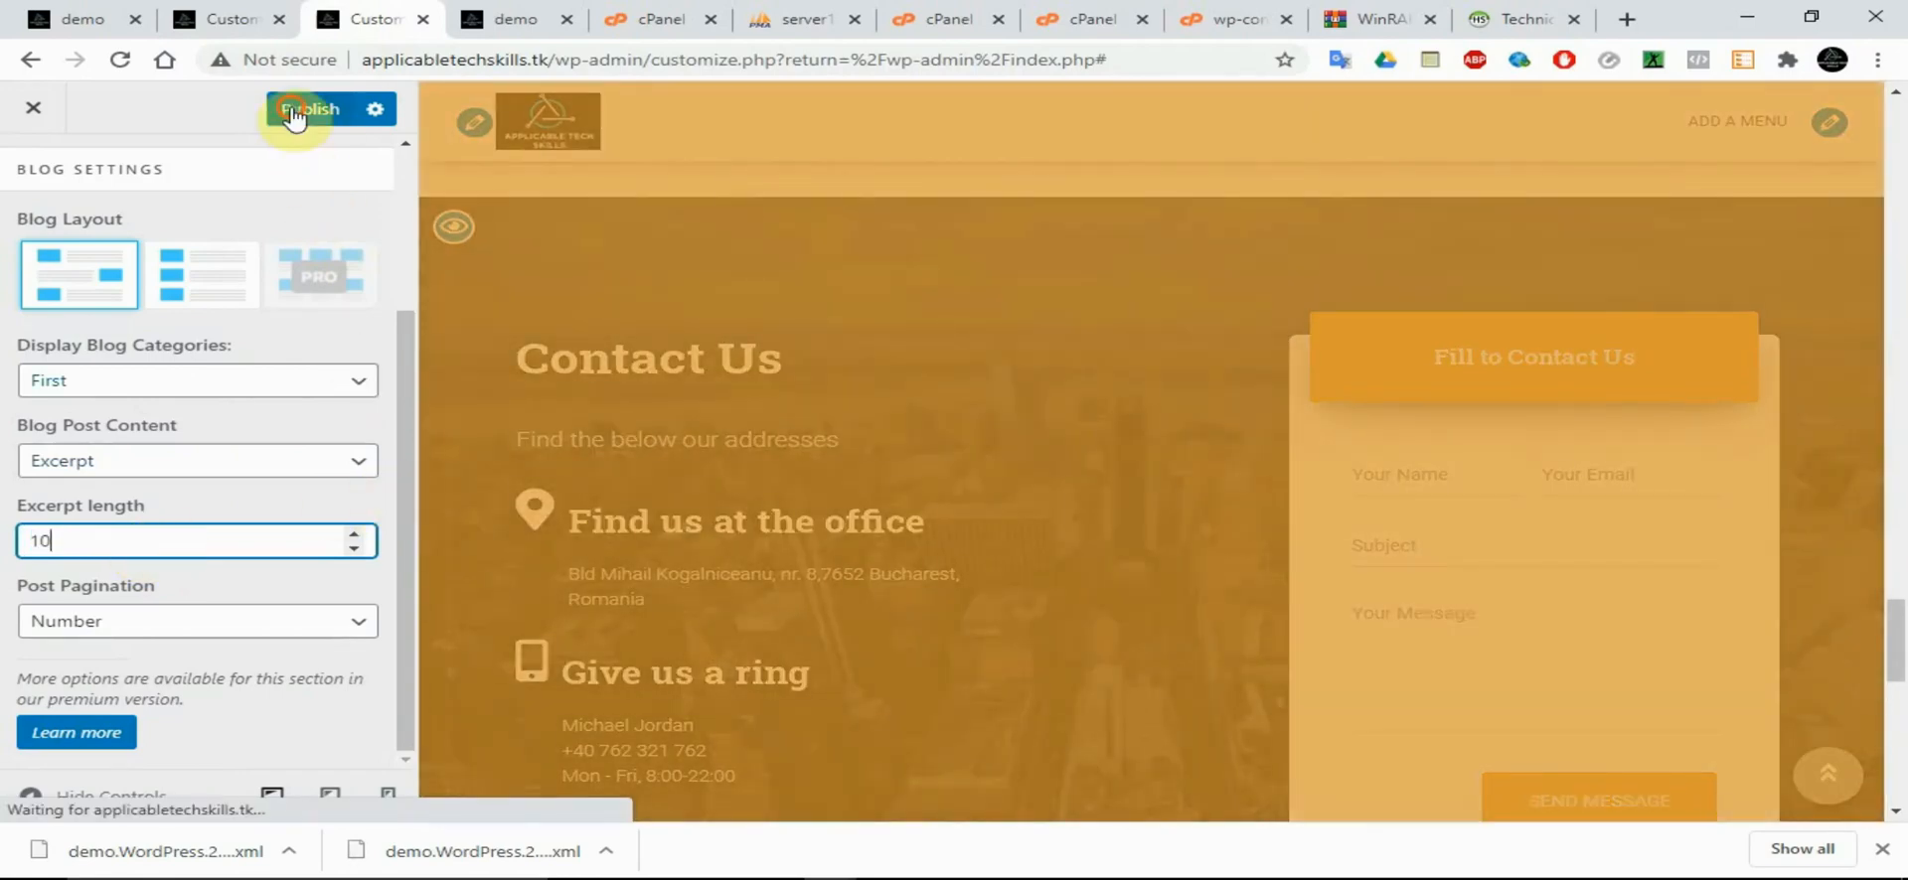
click(294, 111)
click(227, 18)
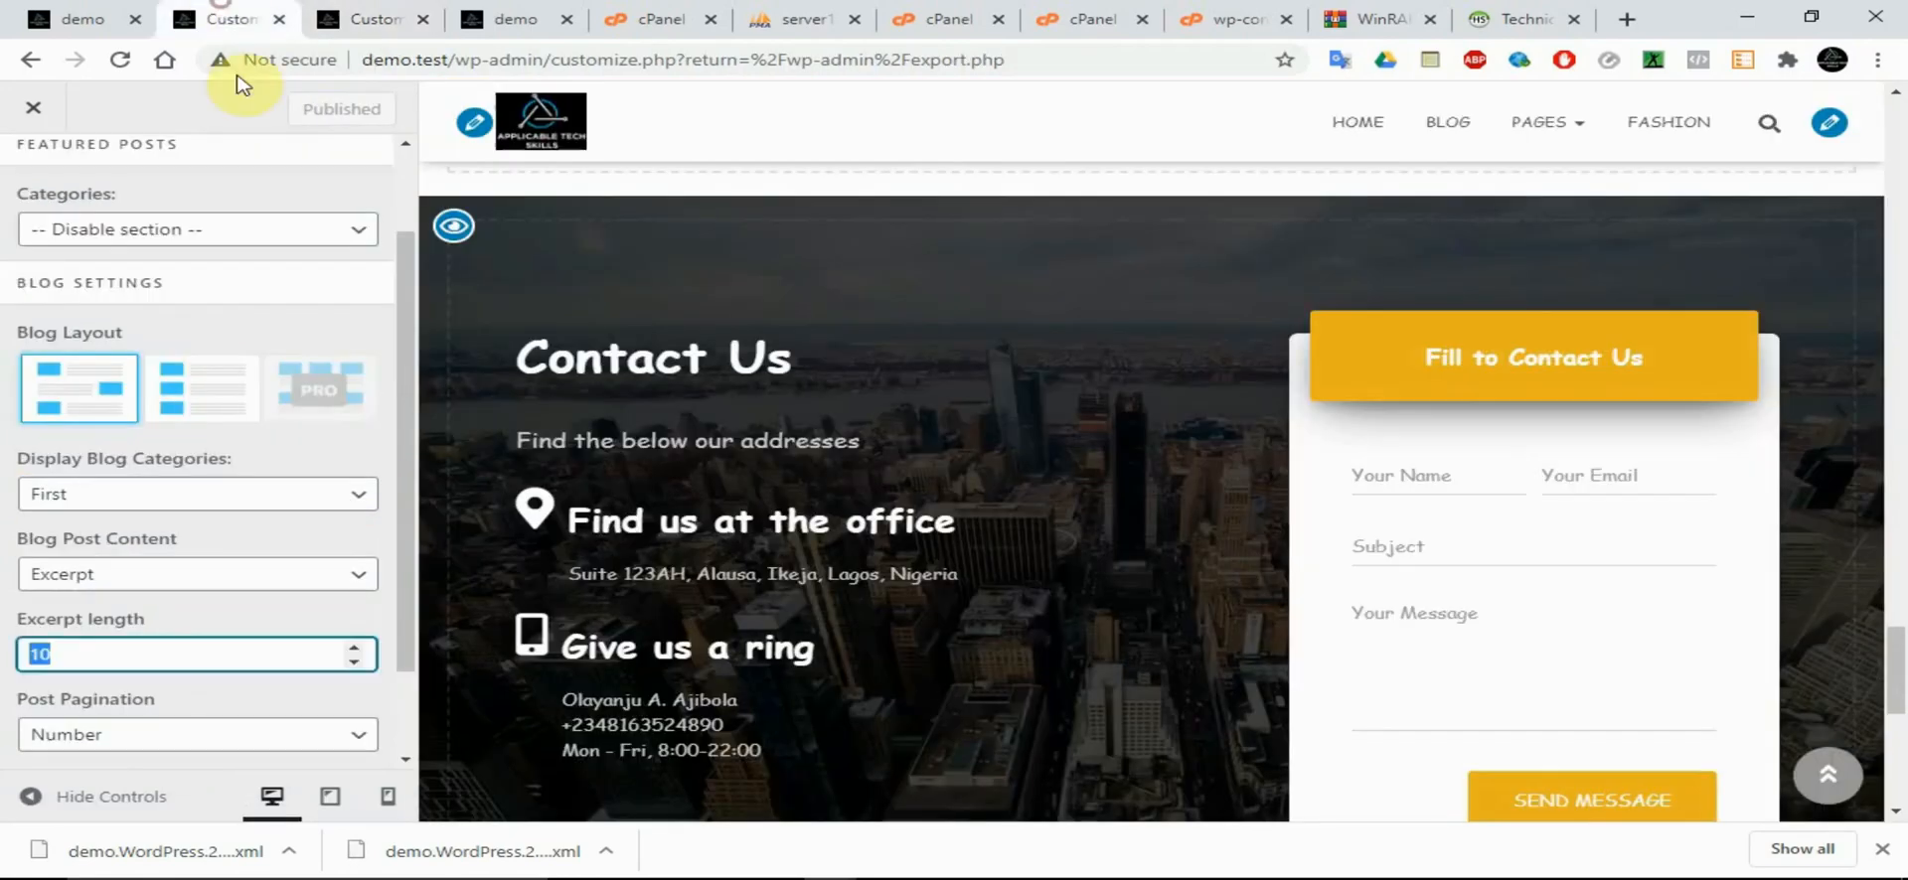
click(19, 94)
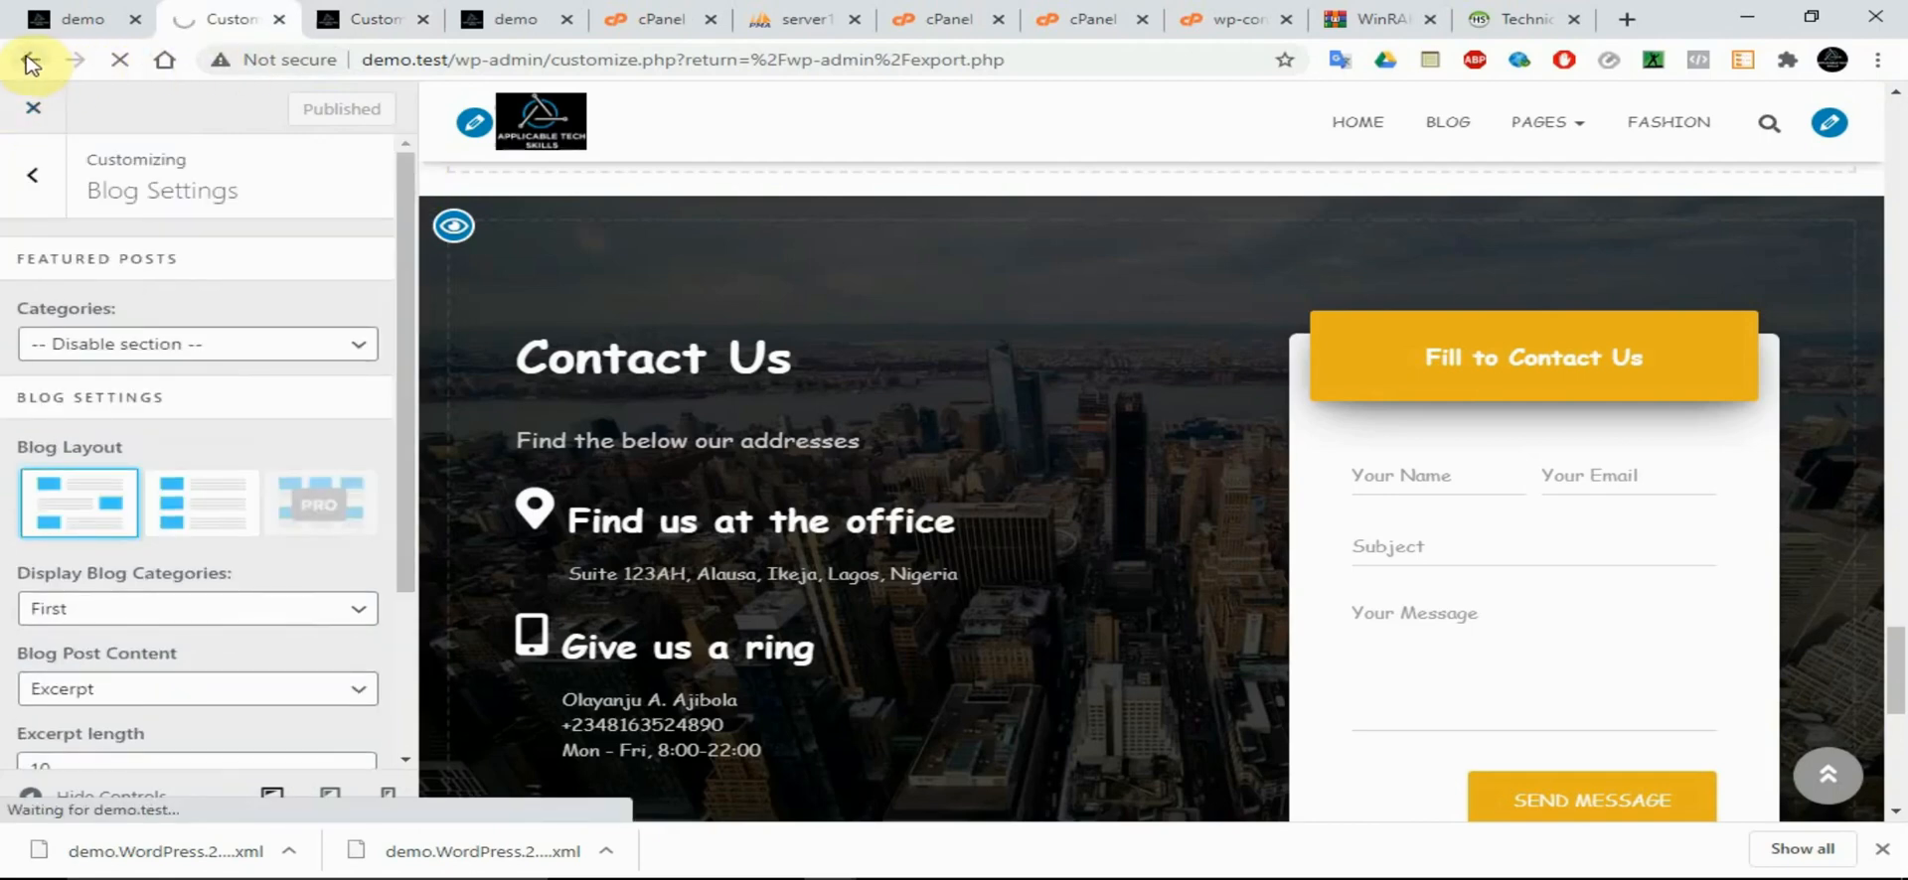
Step: Open the Menus panel in both the demo and live customizers
click(38, 186)
click(258, 449)
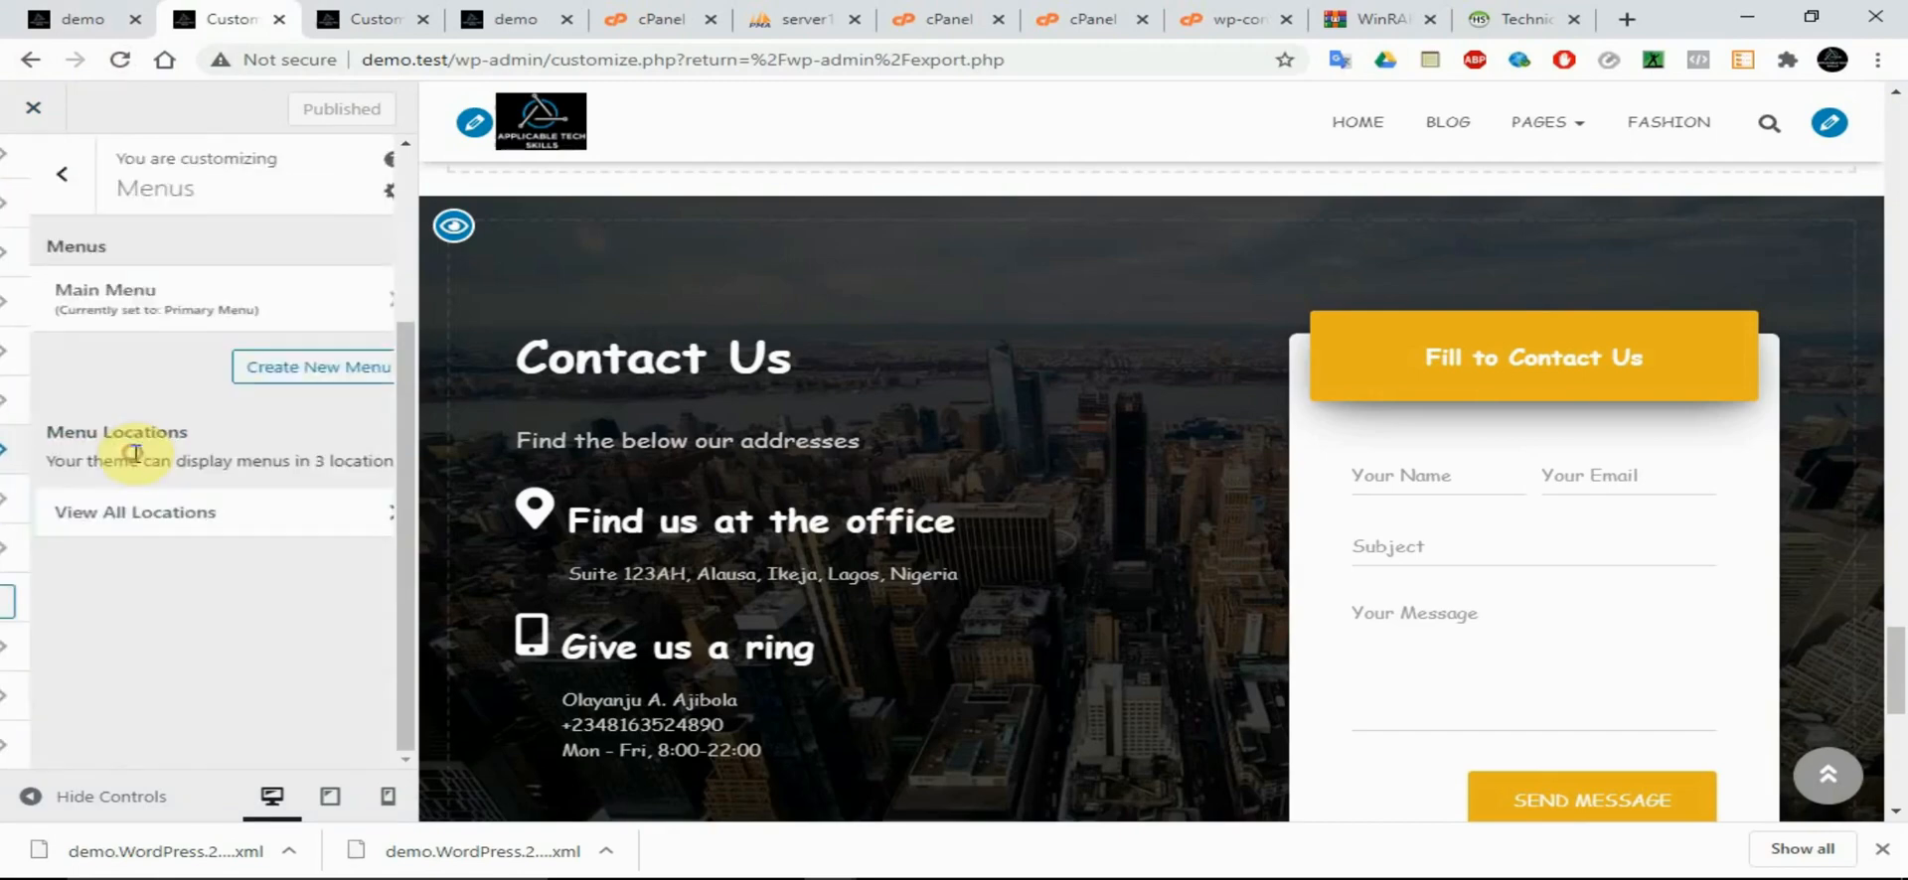
key(ctrl+Tab)
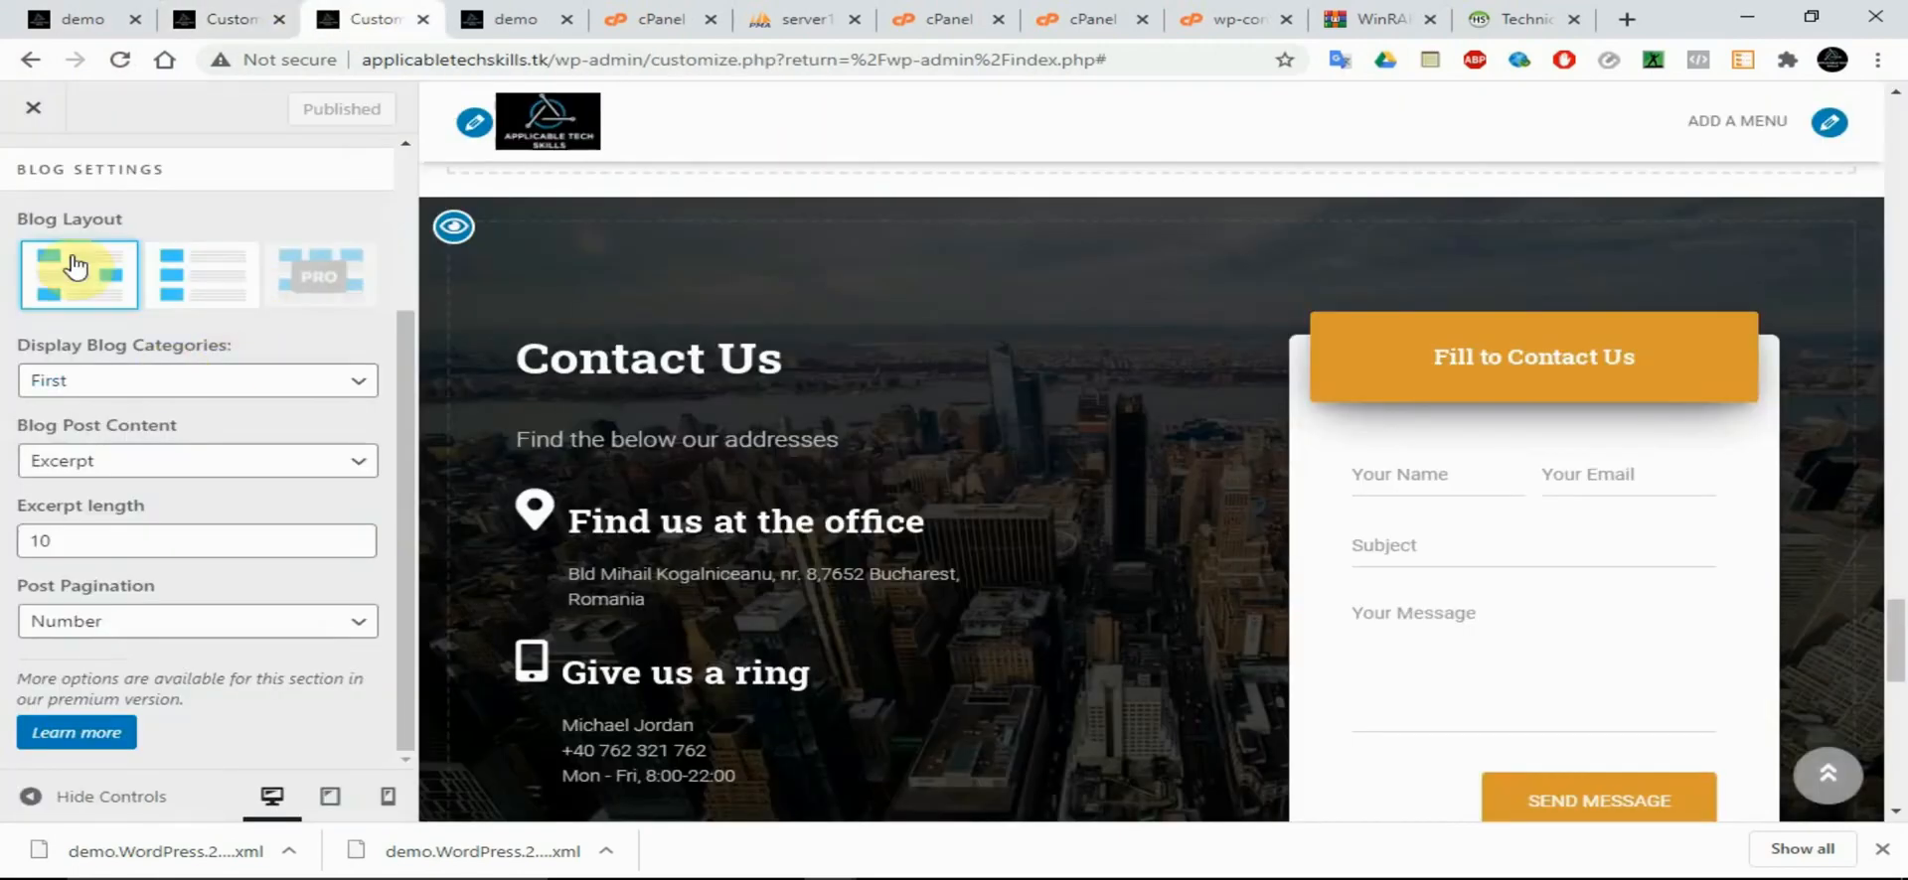
scroll(396, 162, up, 3)
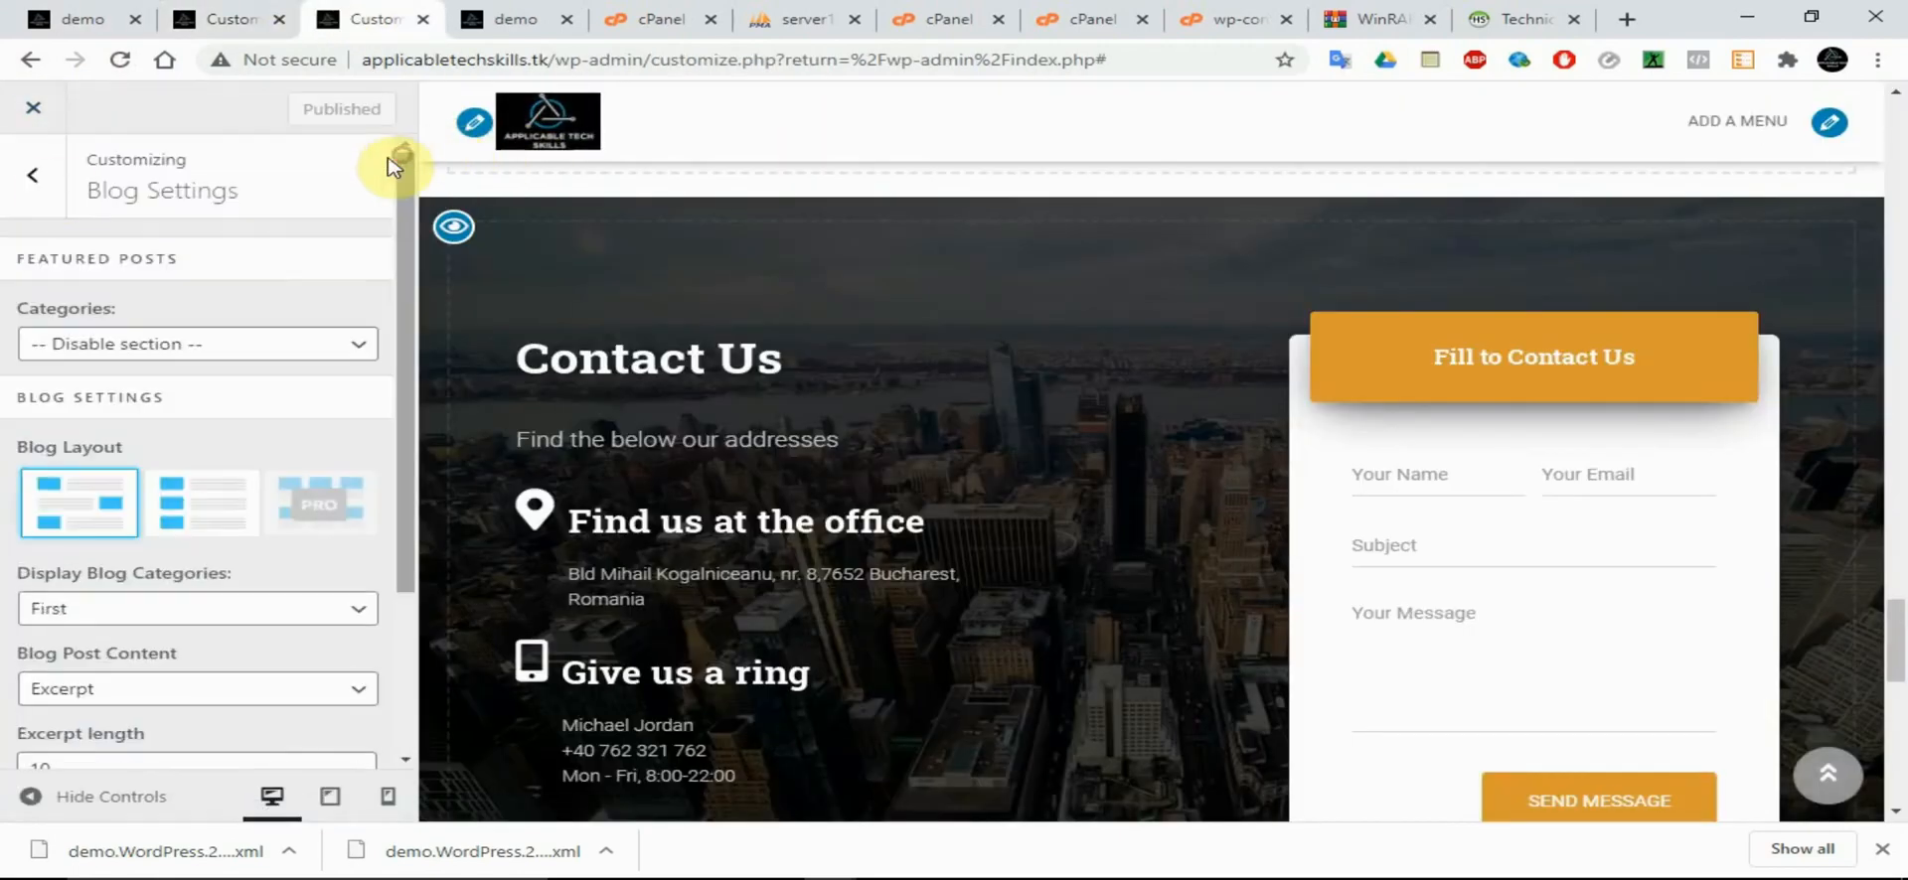
click(41, 187)
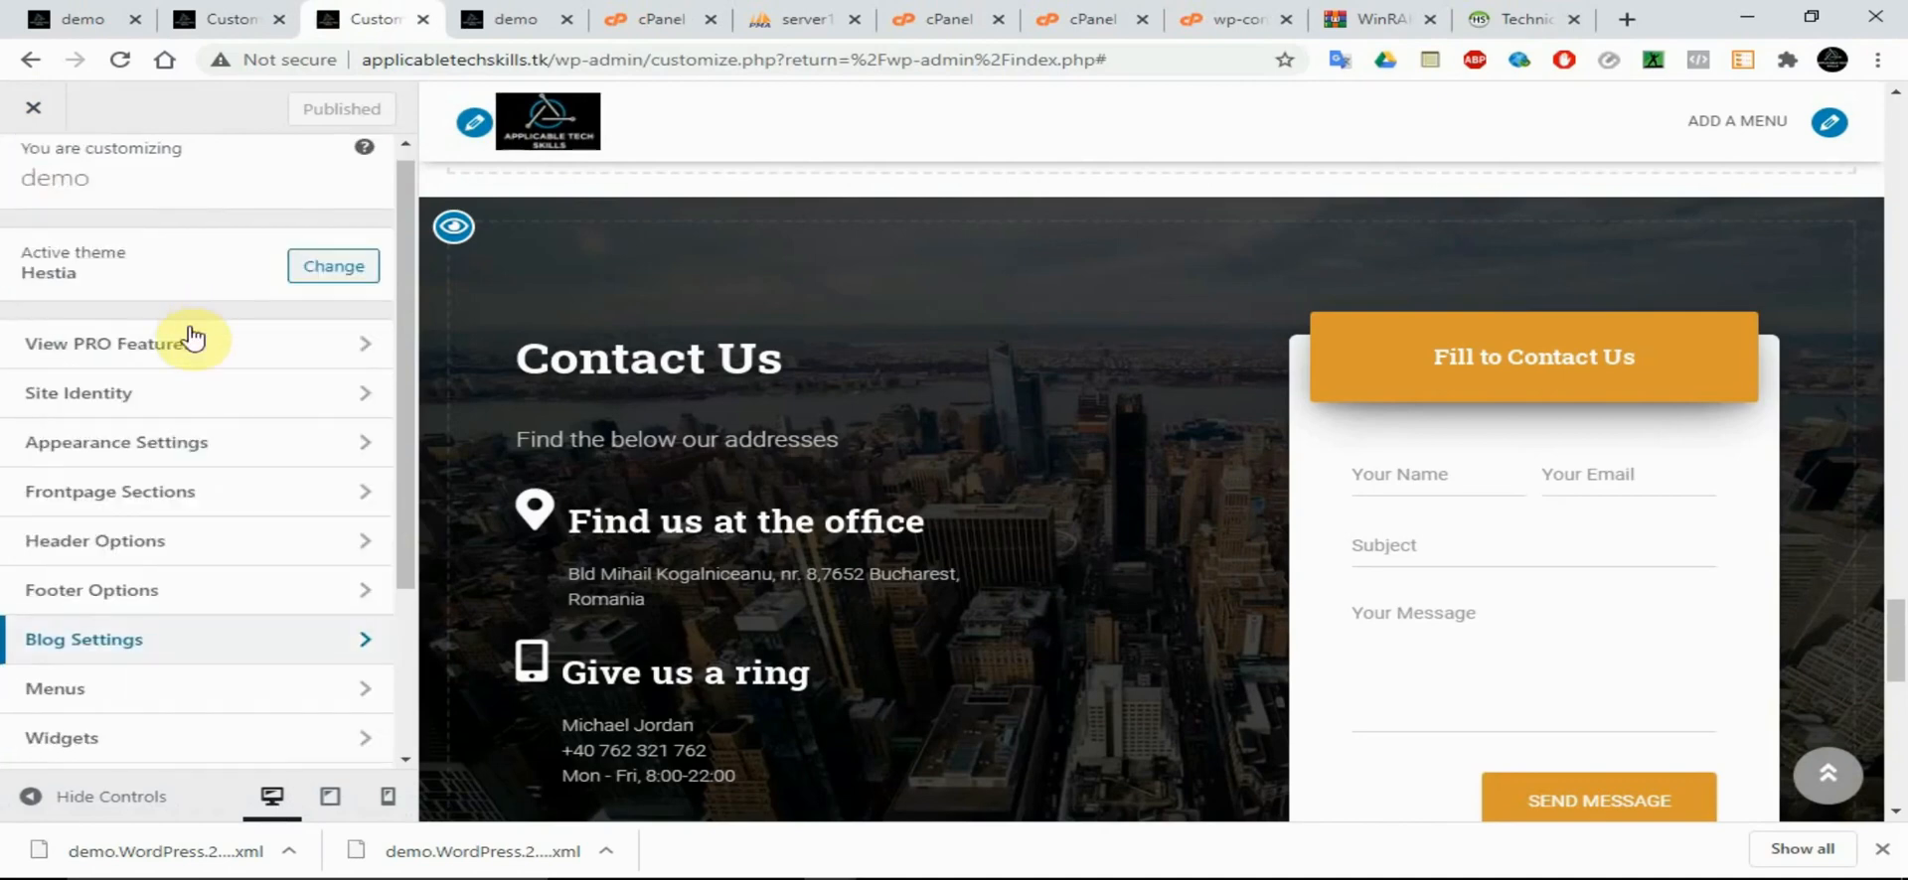
click(110, 689)
Step: Compare the menus with the demo and open the live site's Main Menu for editing
click(289, 286)
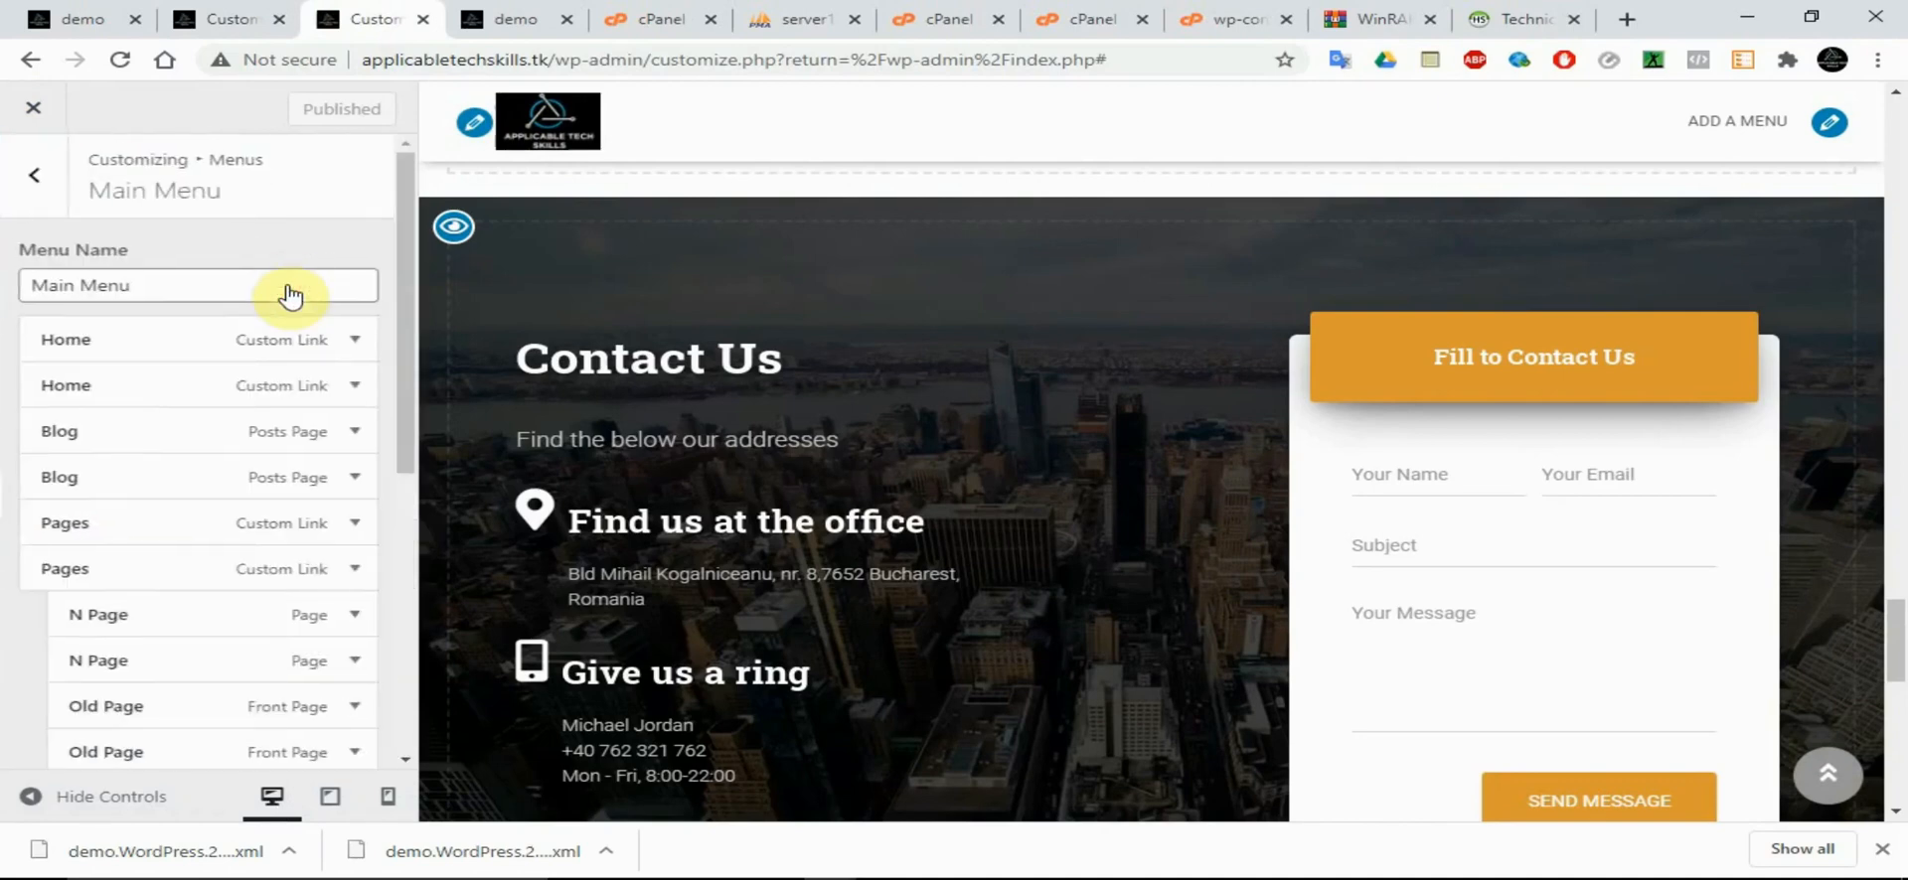
click(52, 192)
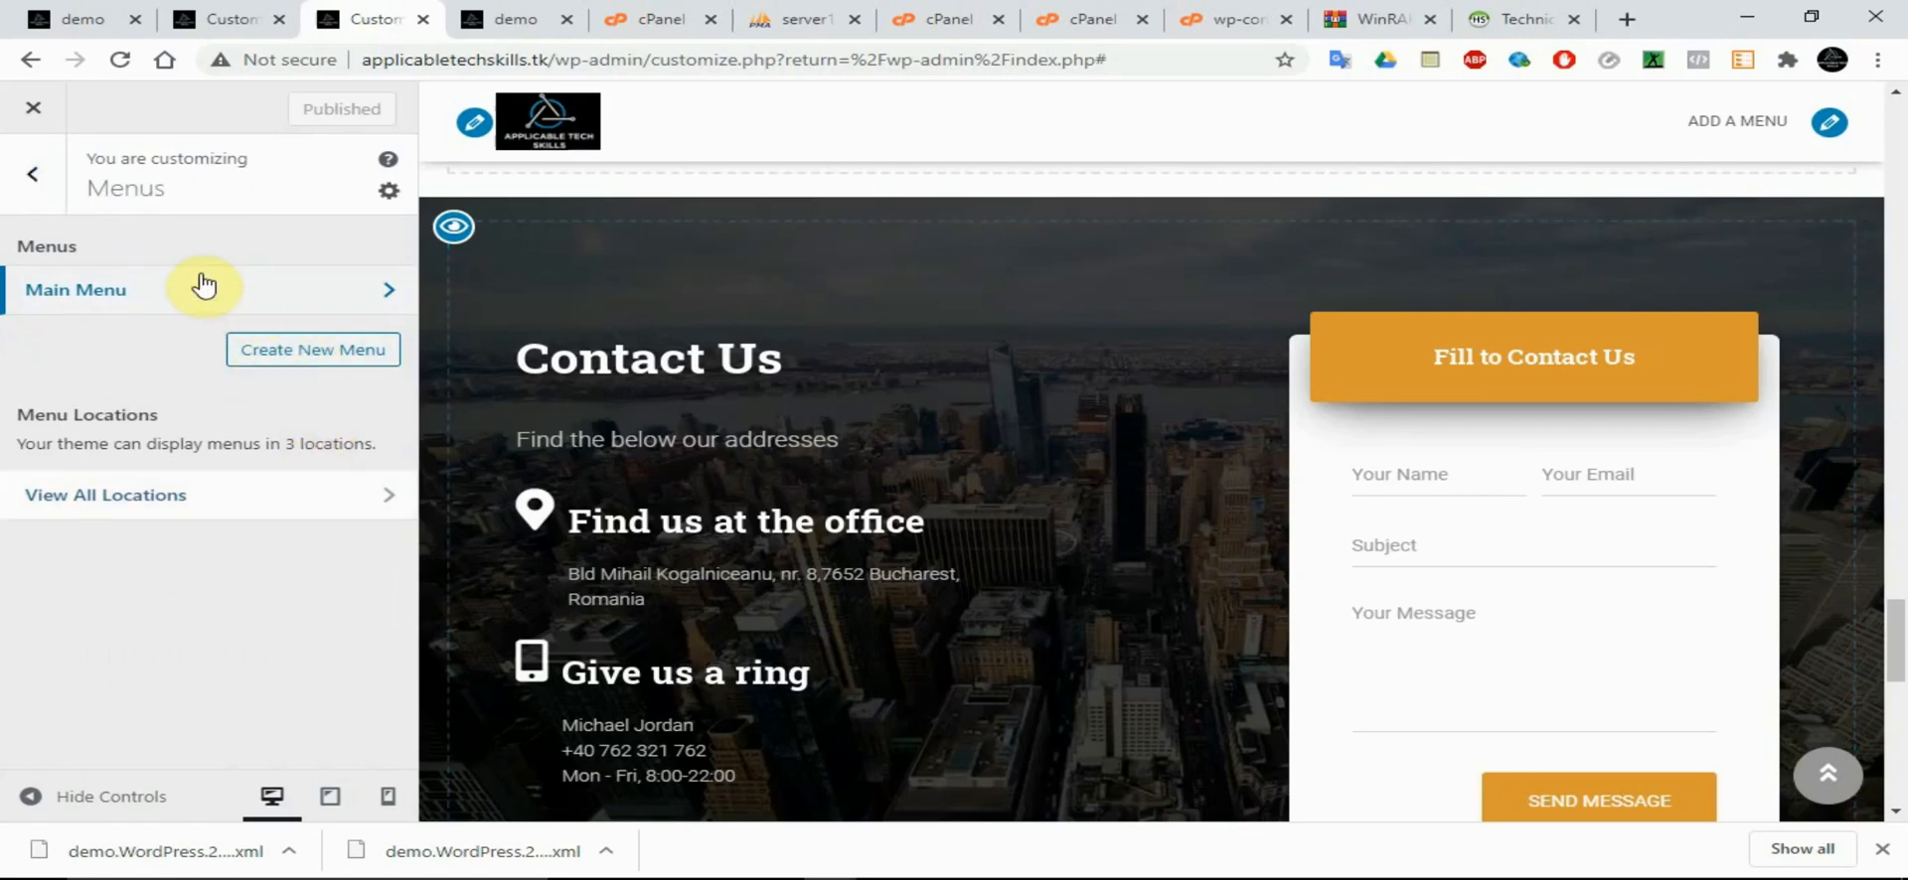
click(215, 14)
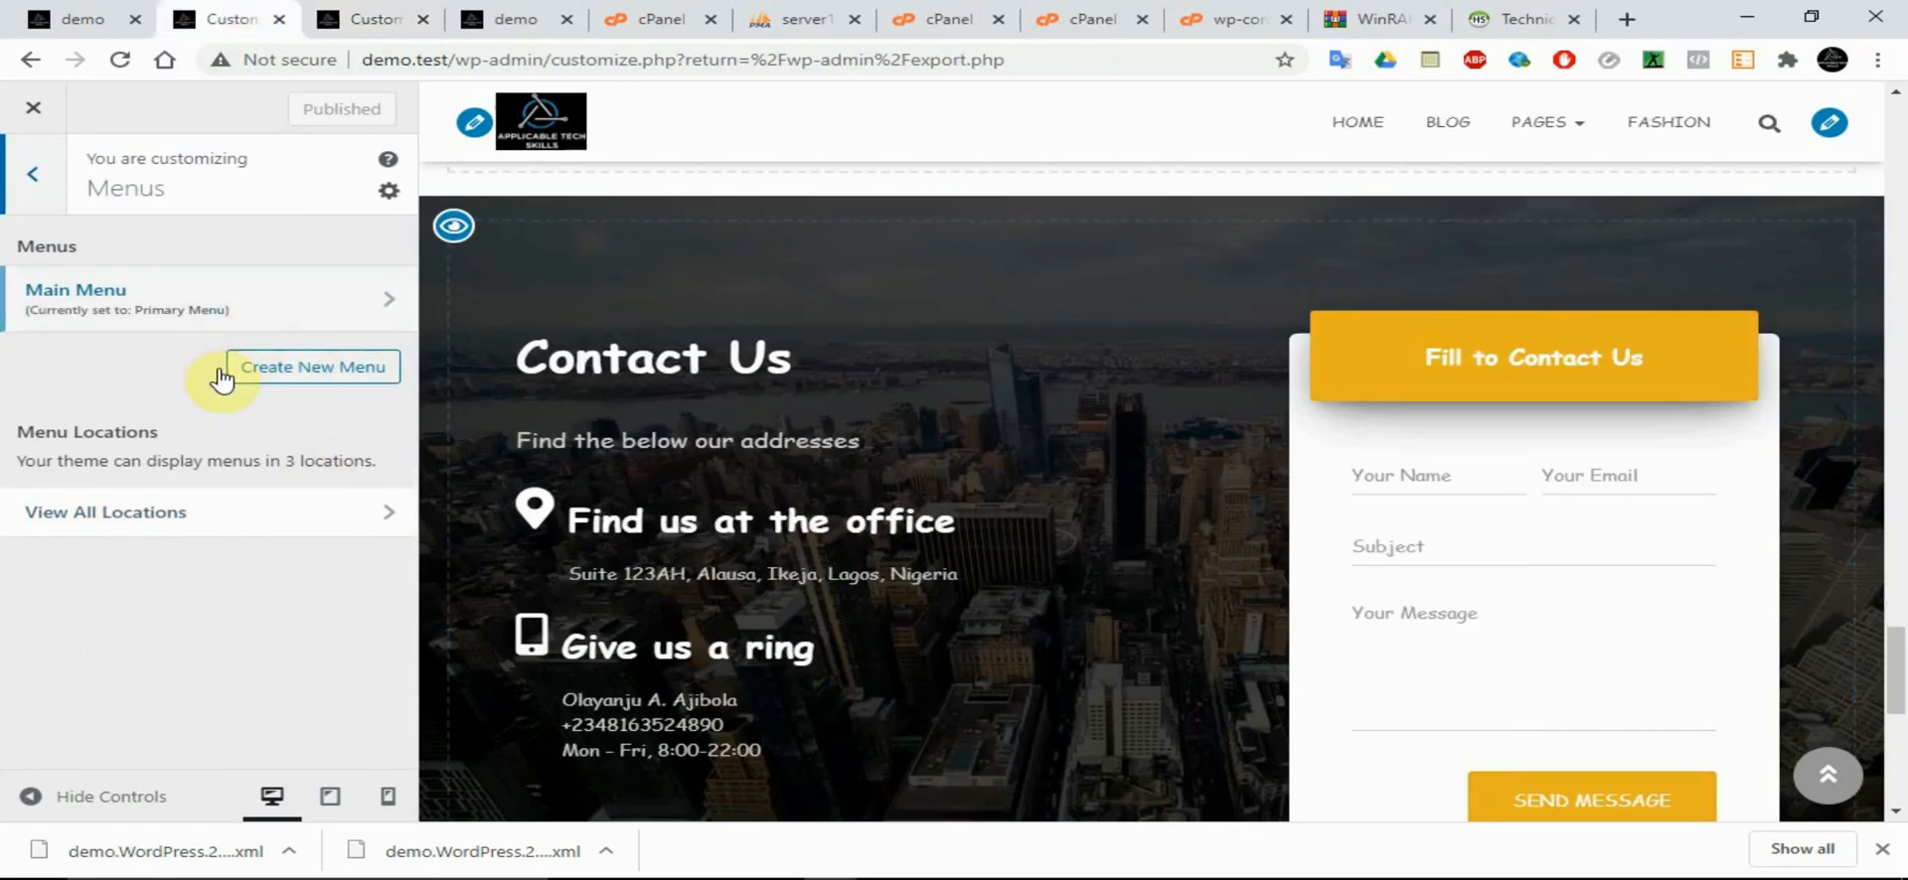
click(353, 18)
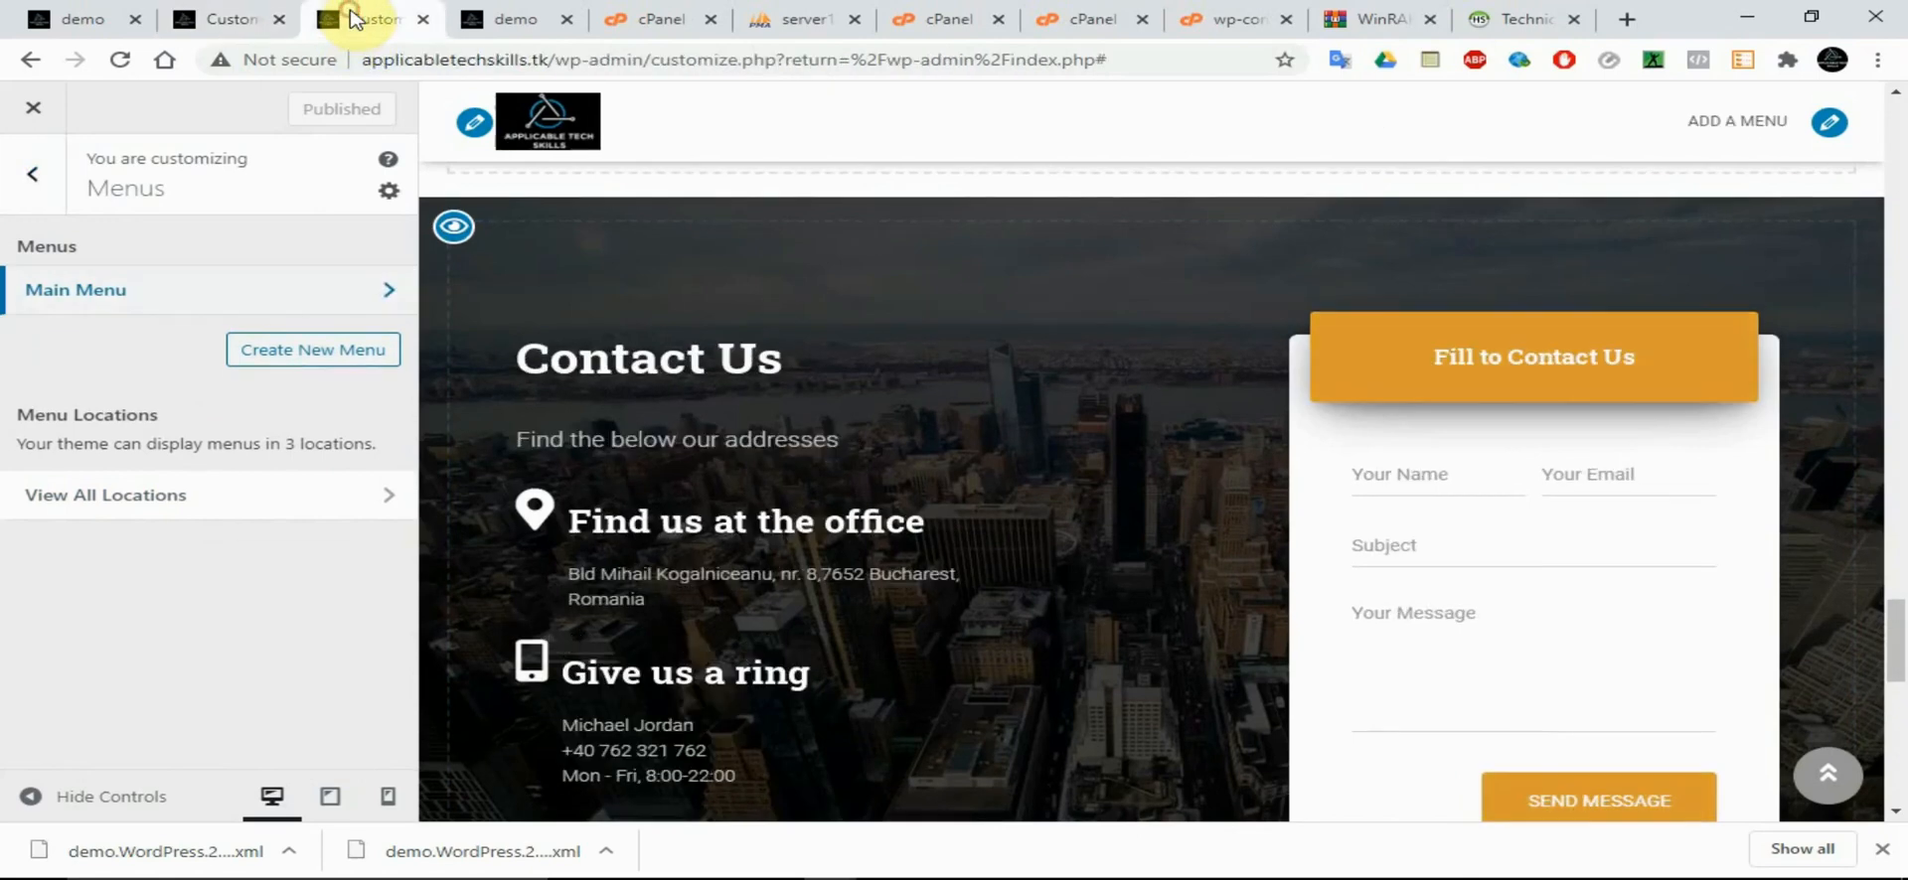
click(167, 288)
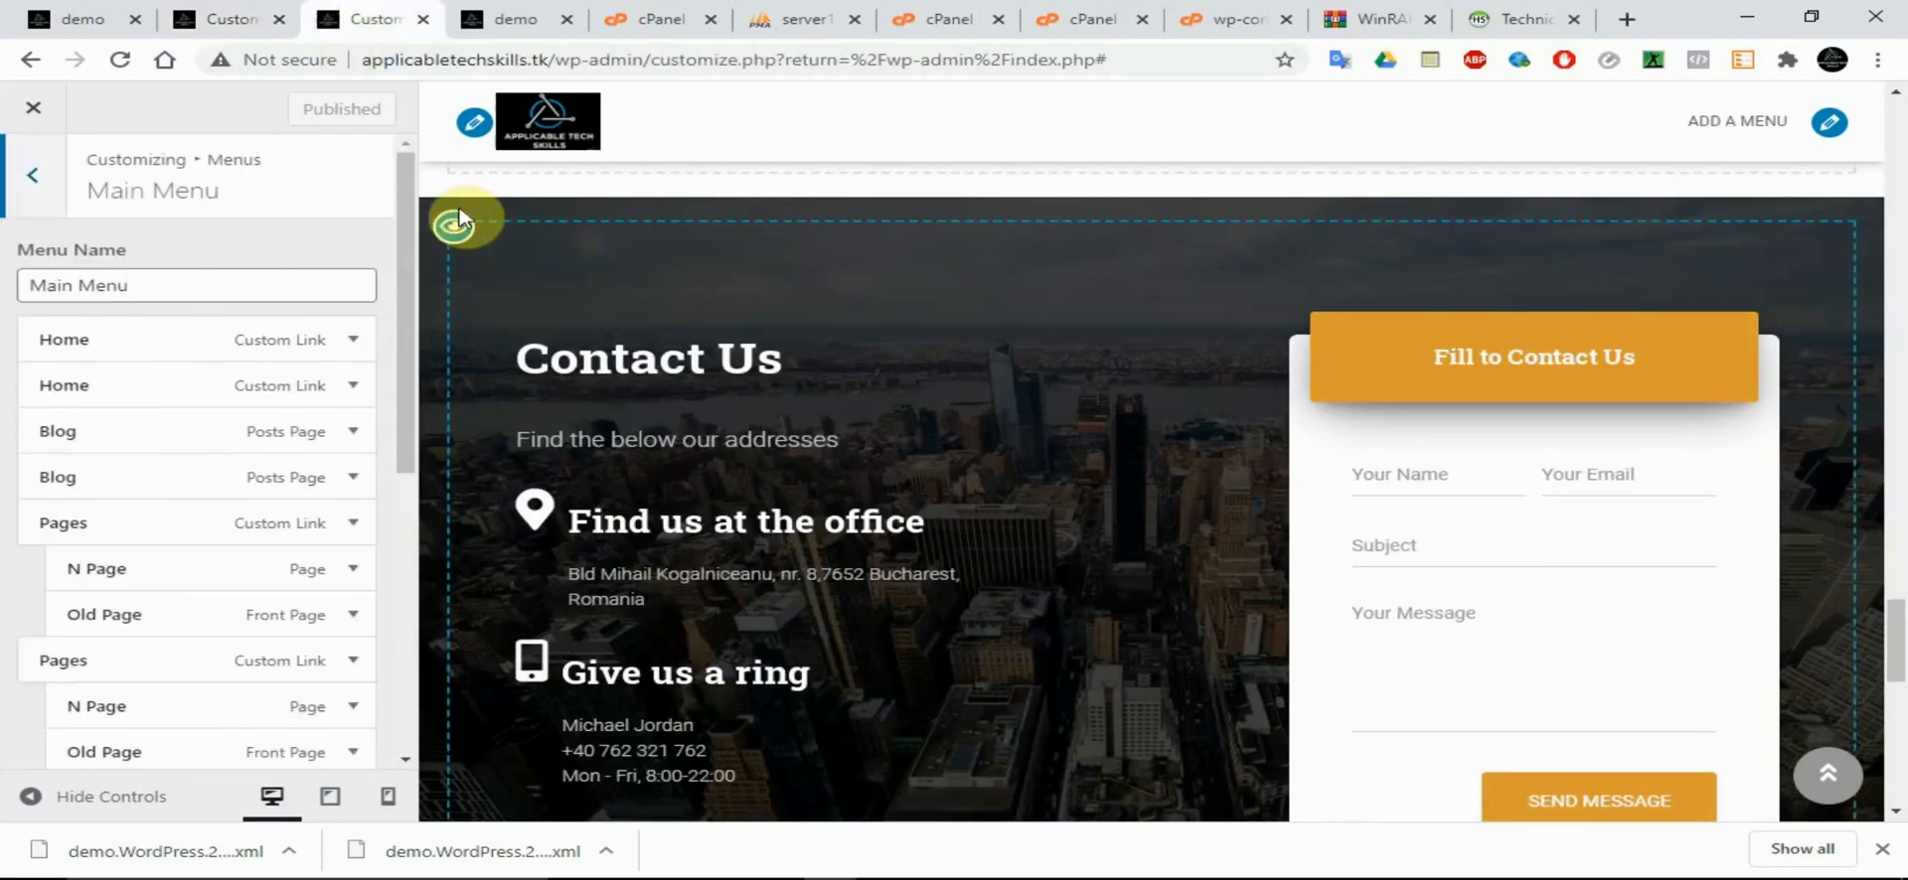
Step: Tick Primary Menu under Menu Locations for the Main Menu and publish
drag(413, 286, 399, 522)
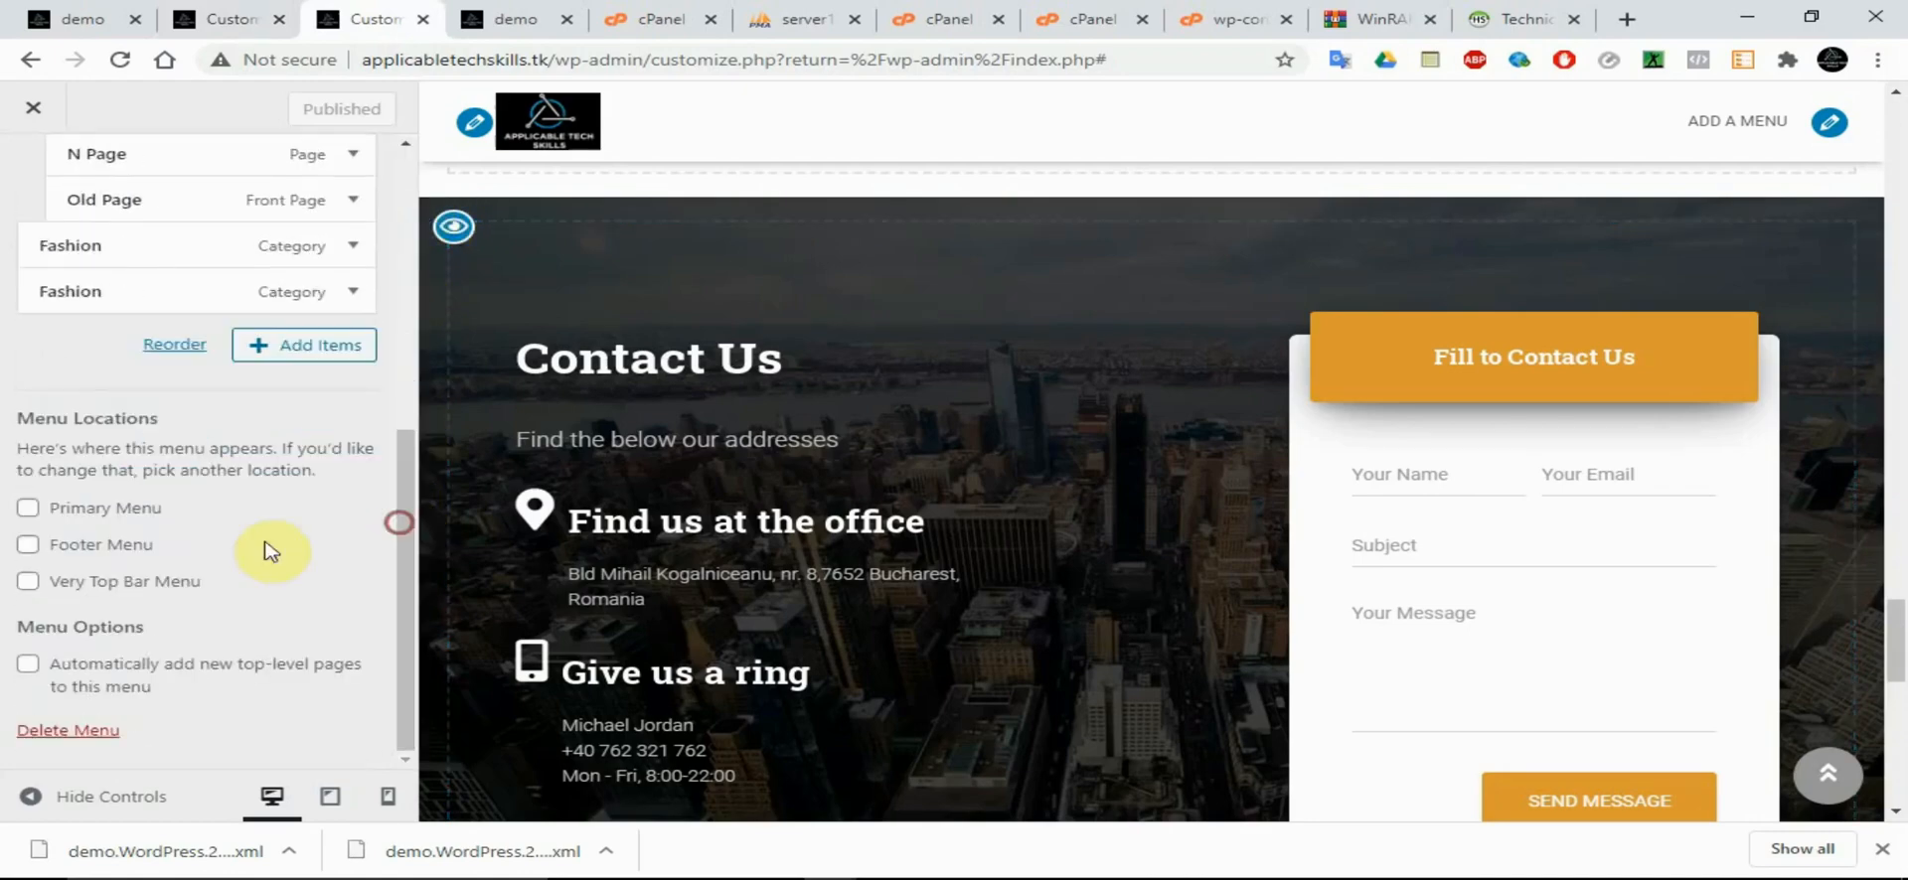
click(27, 508)
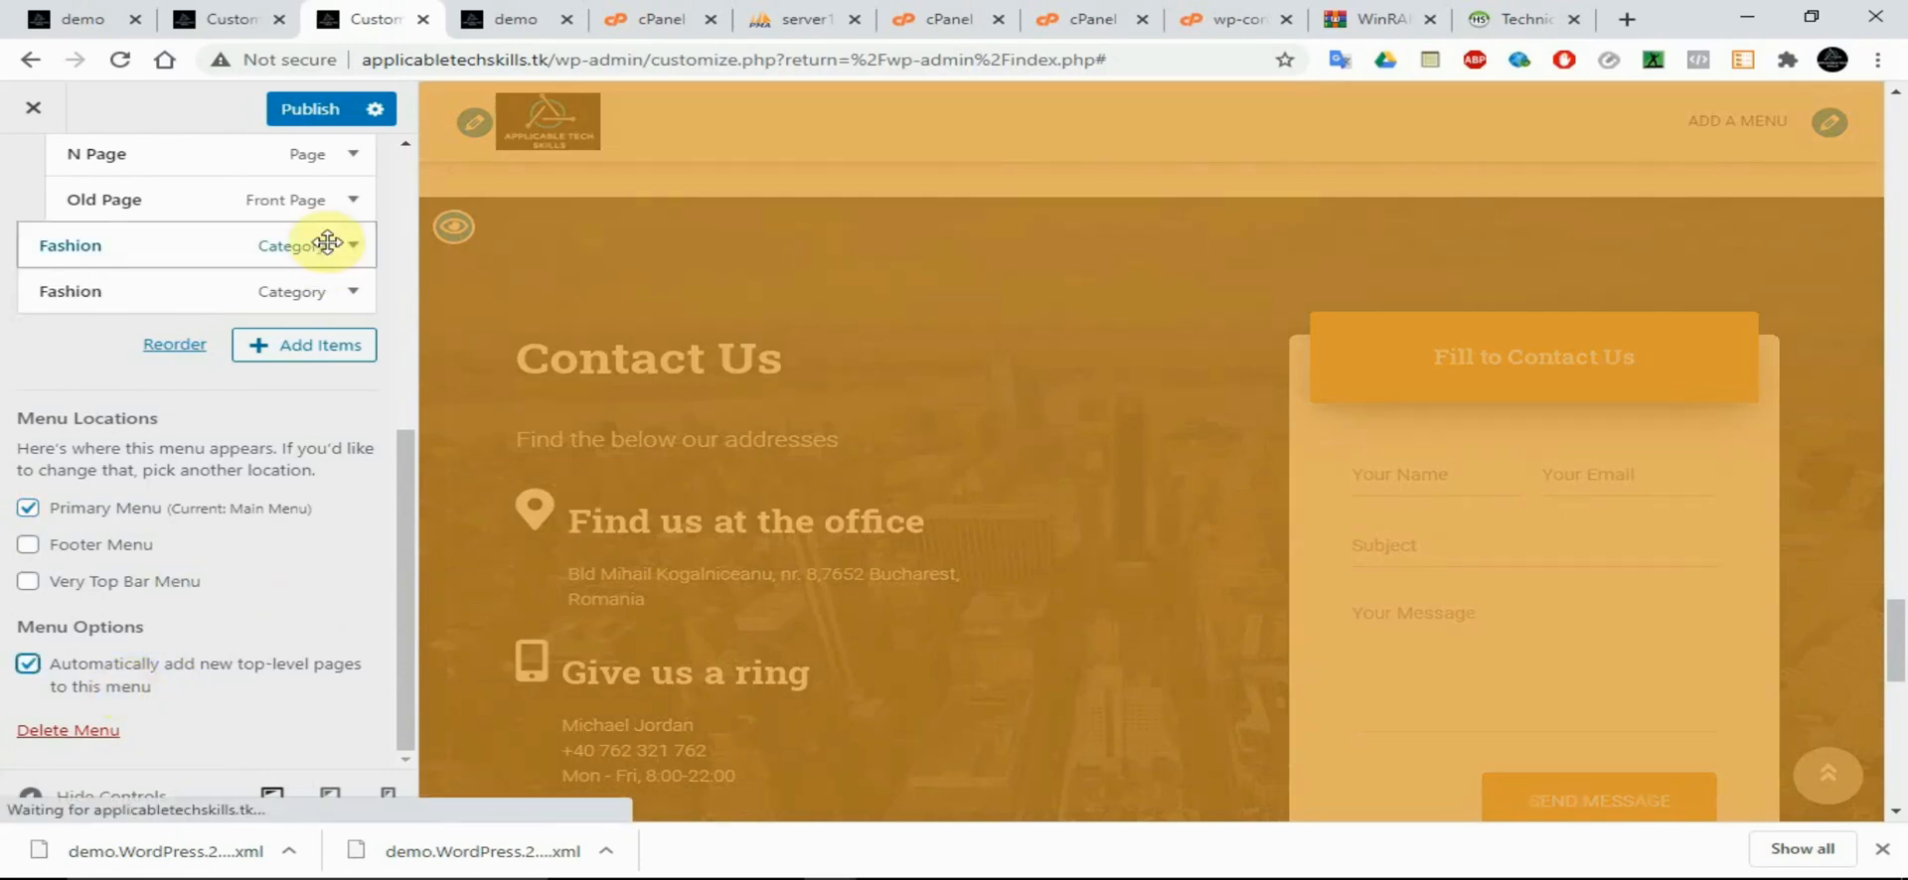
click(308, 112)
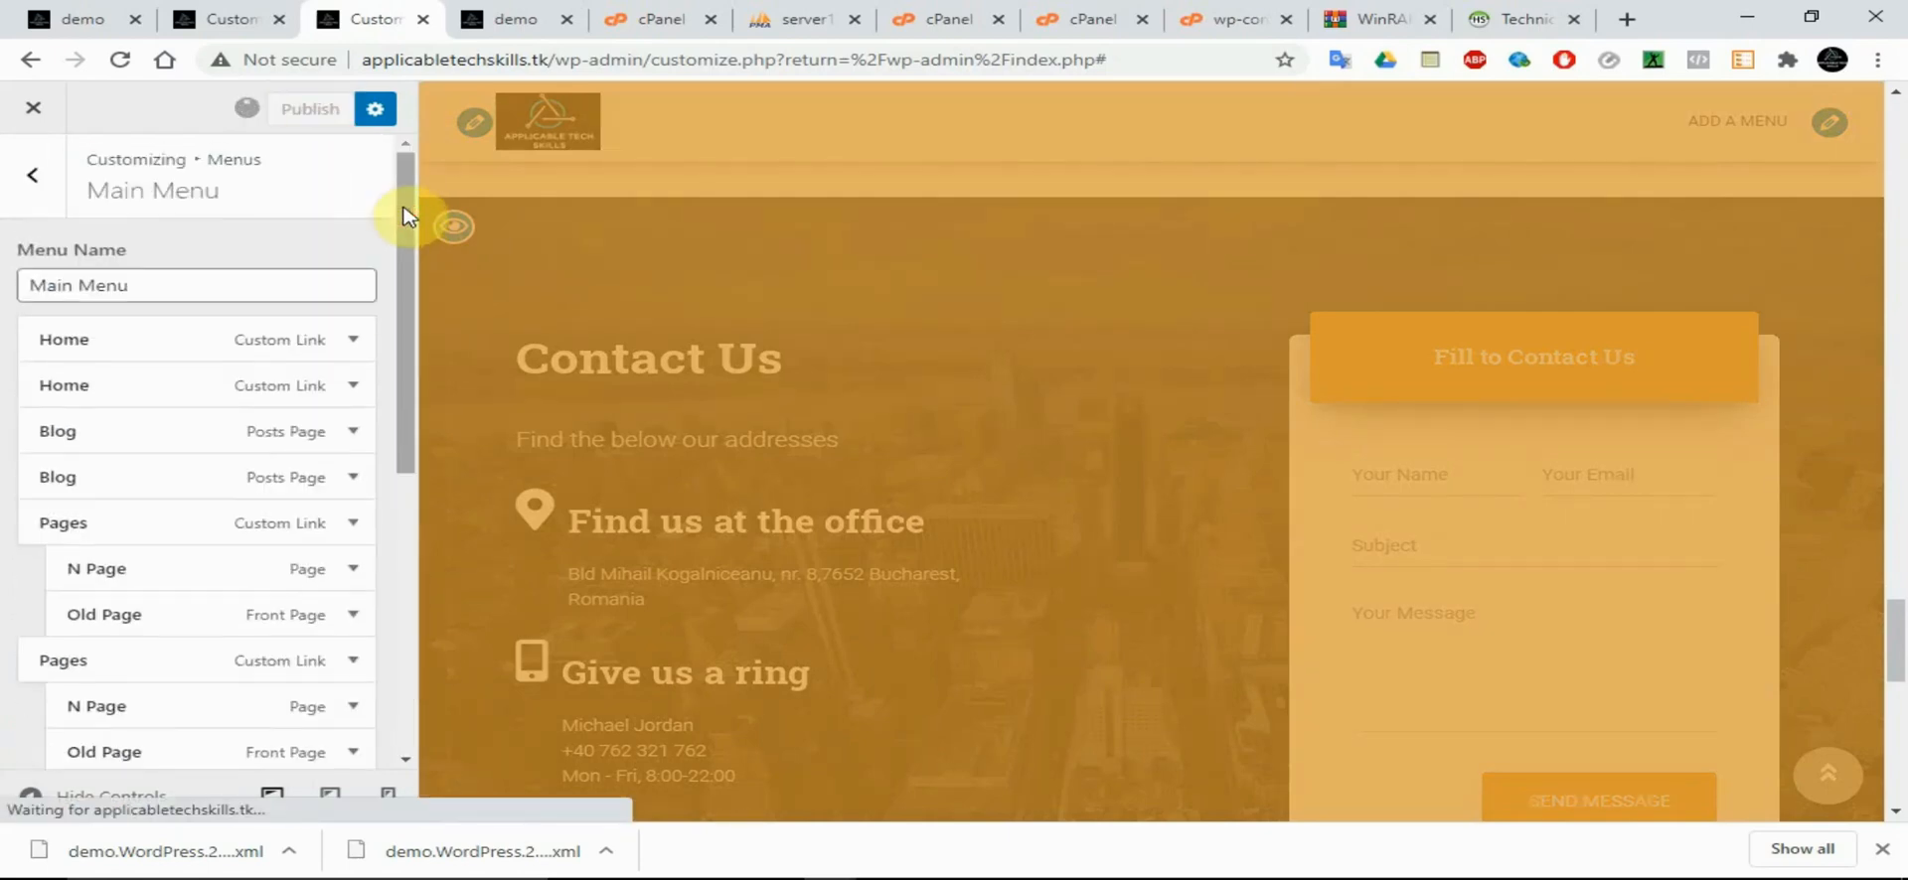
click(38, 181)
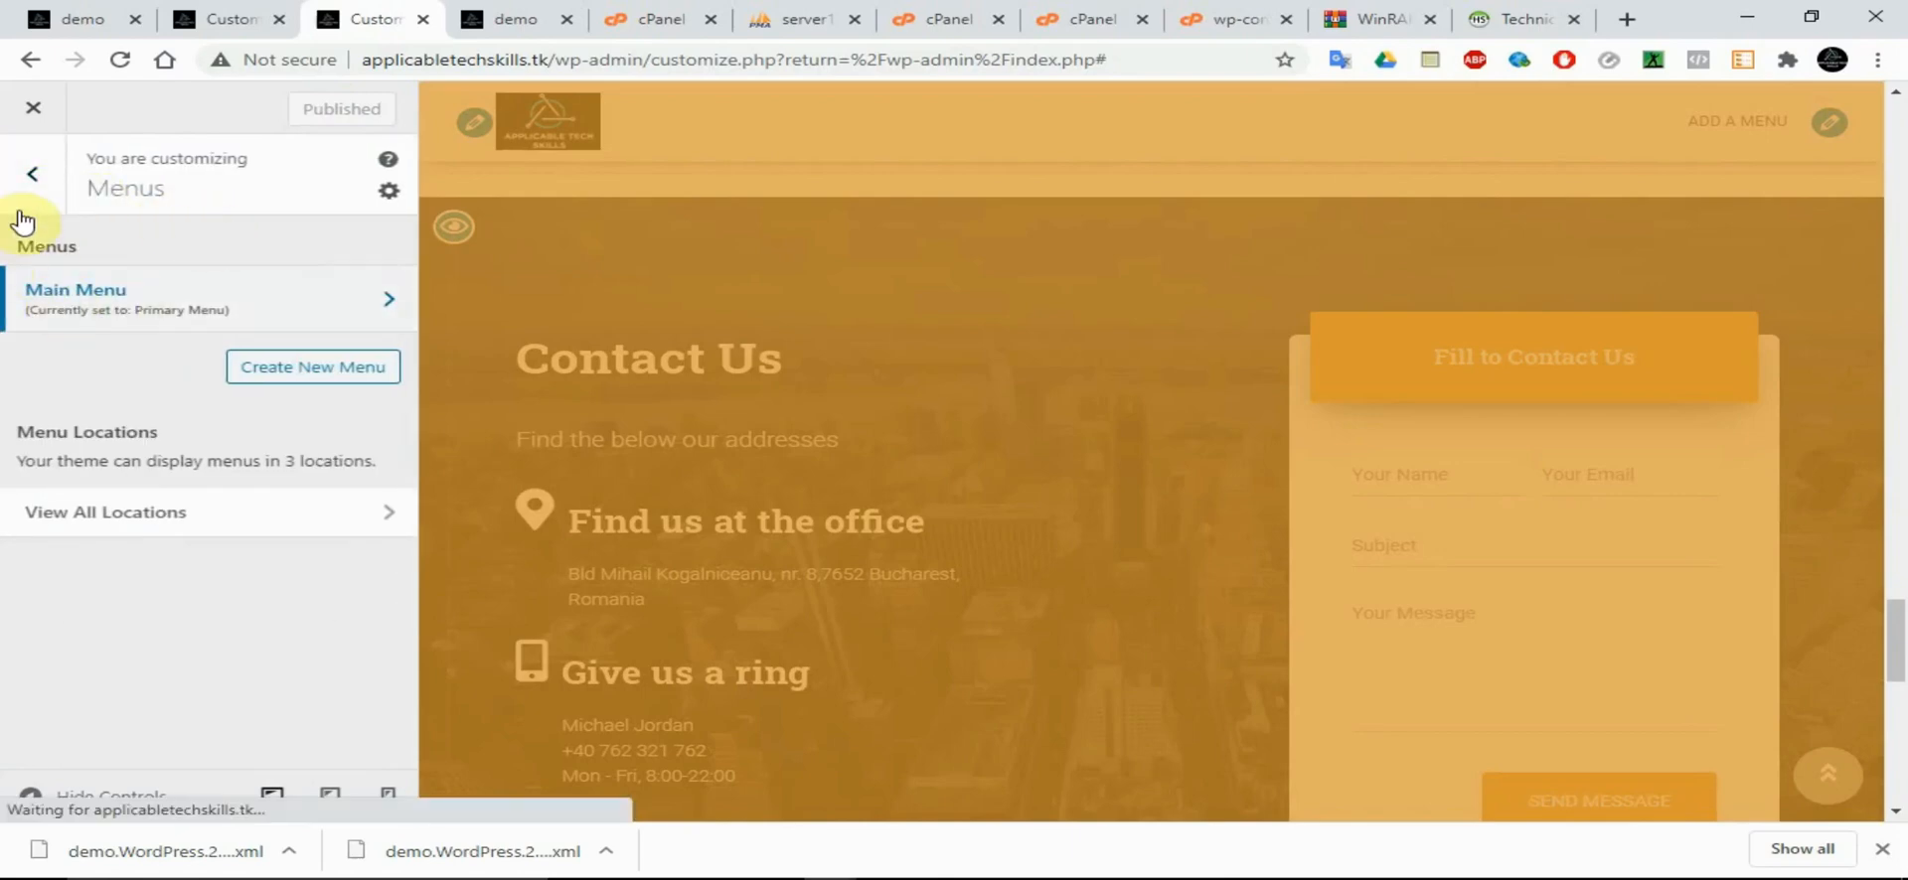
click(35, 211)
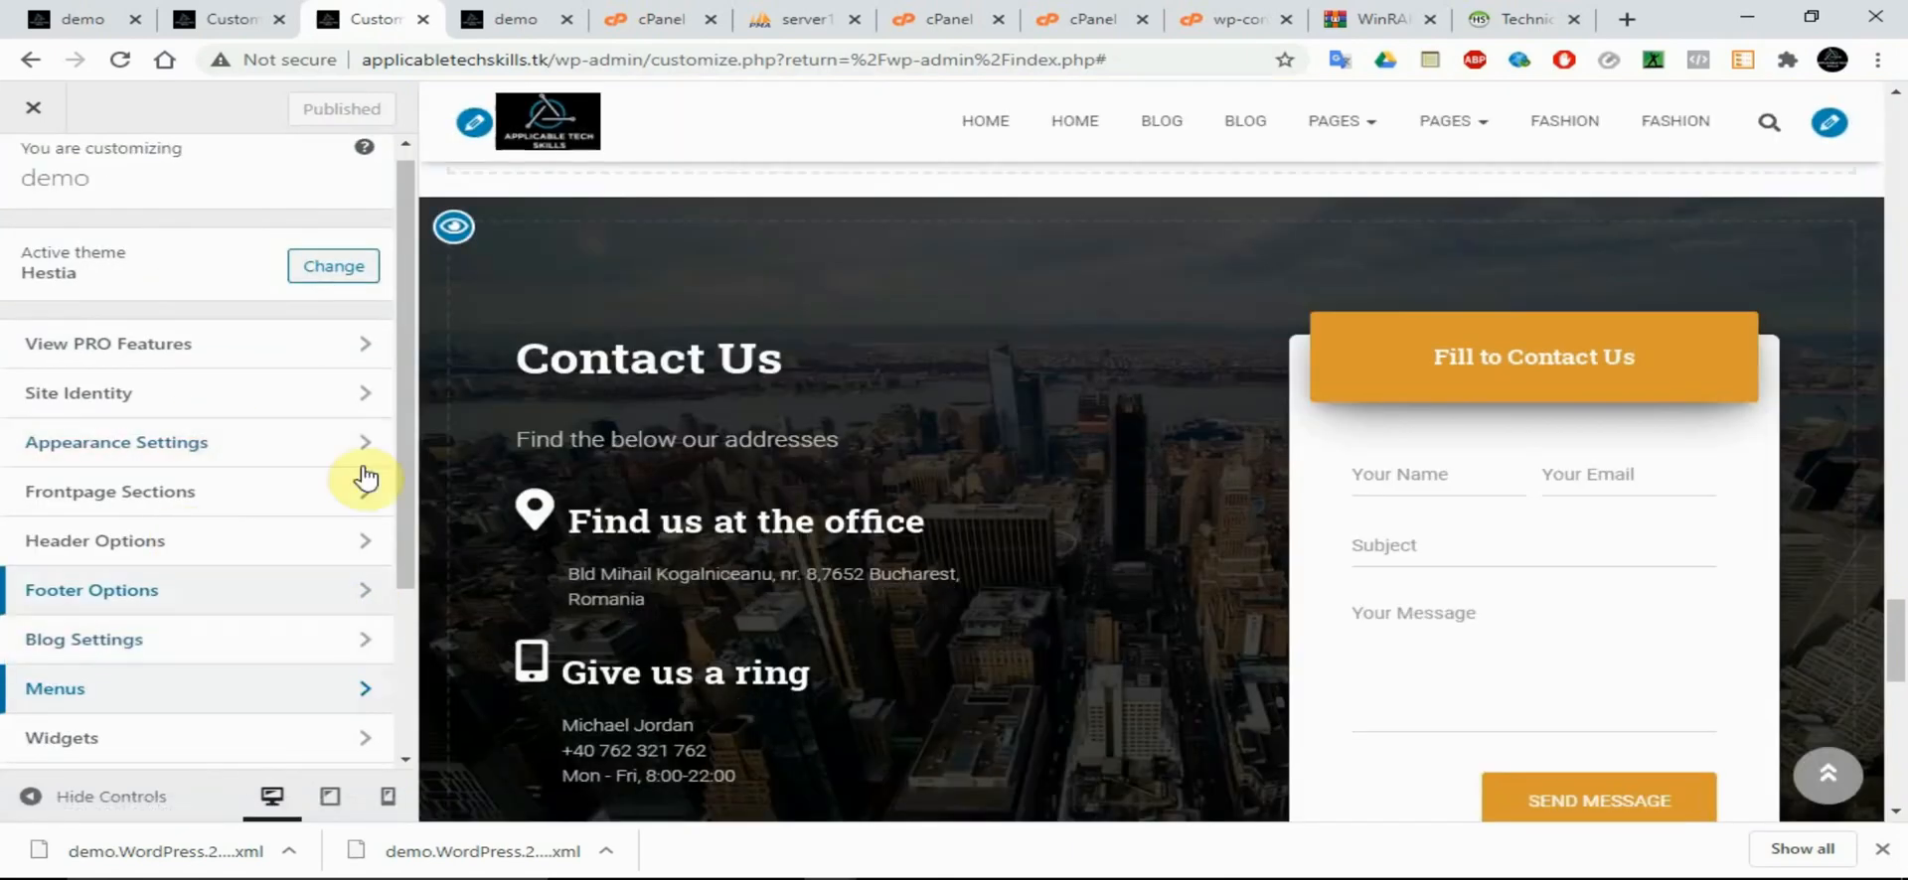
Step: Turn off Automatically add new top-level pages and try rearranging the duplicate HOME header links
drag(398, 341, 399, 303)
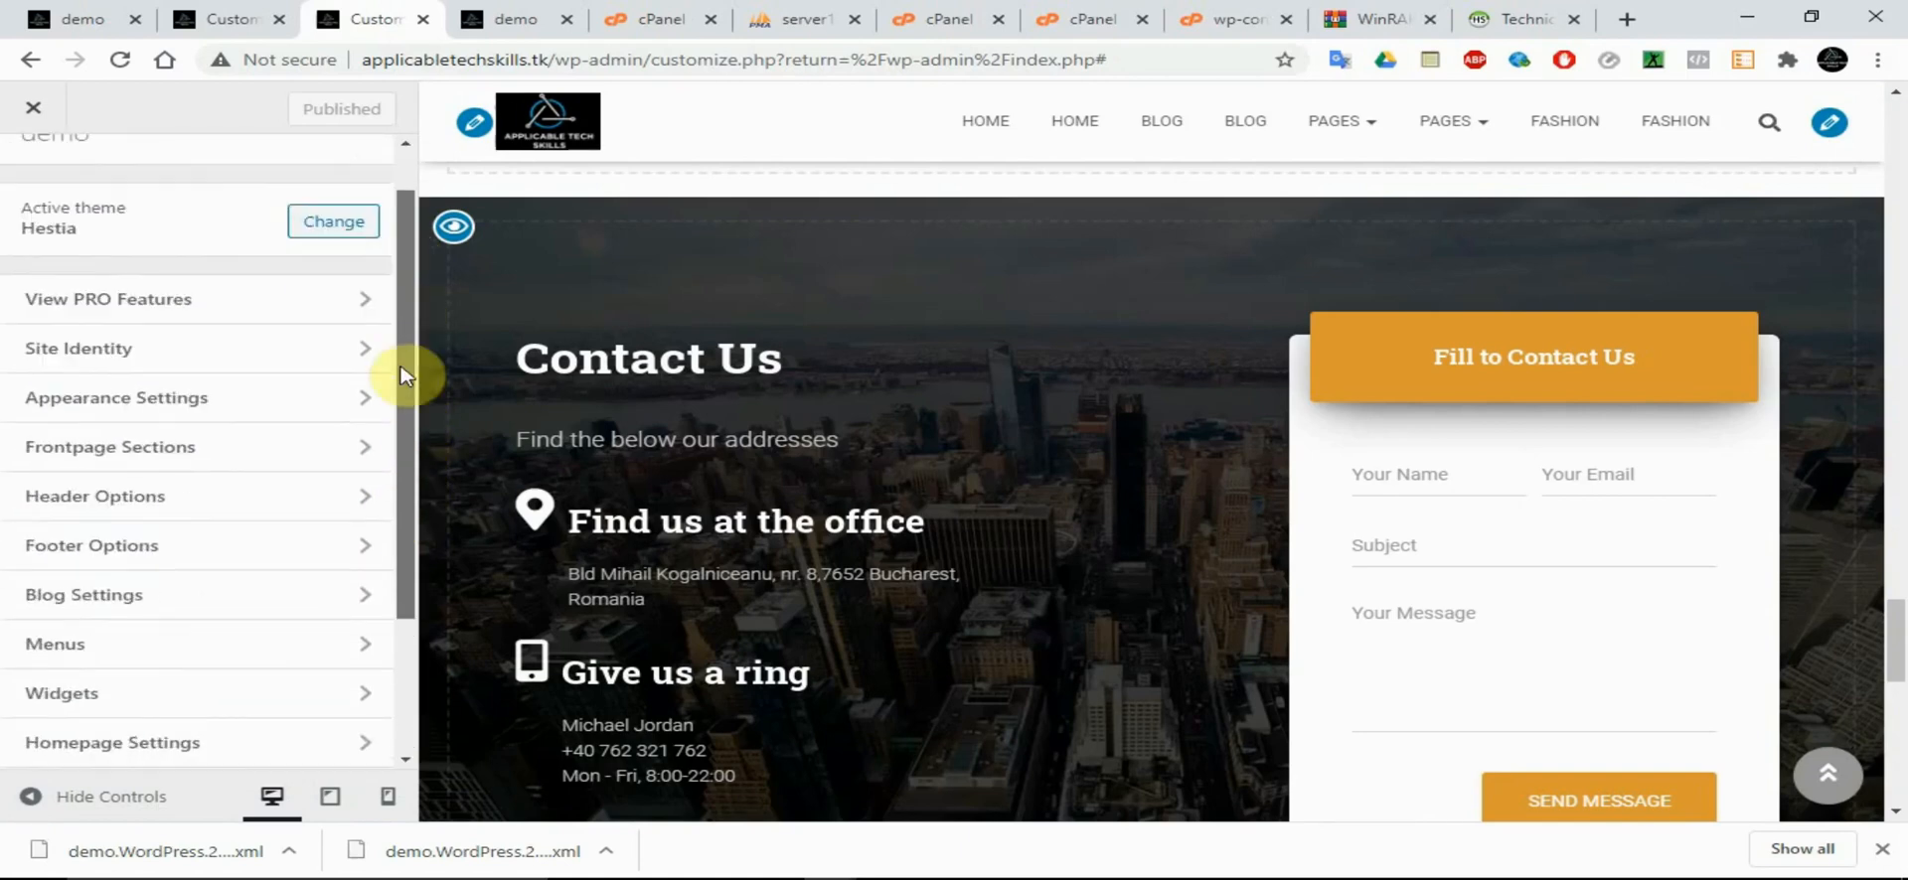
click(119, 647)
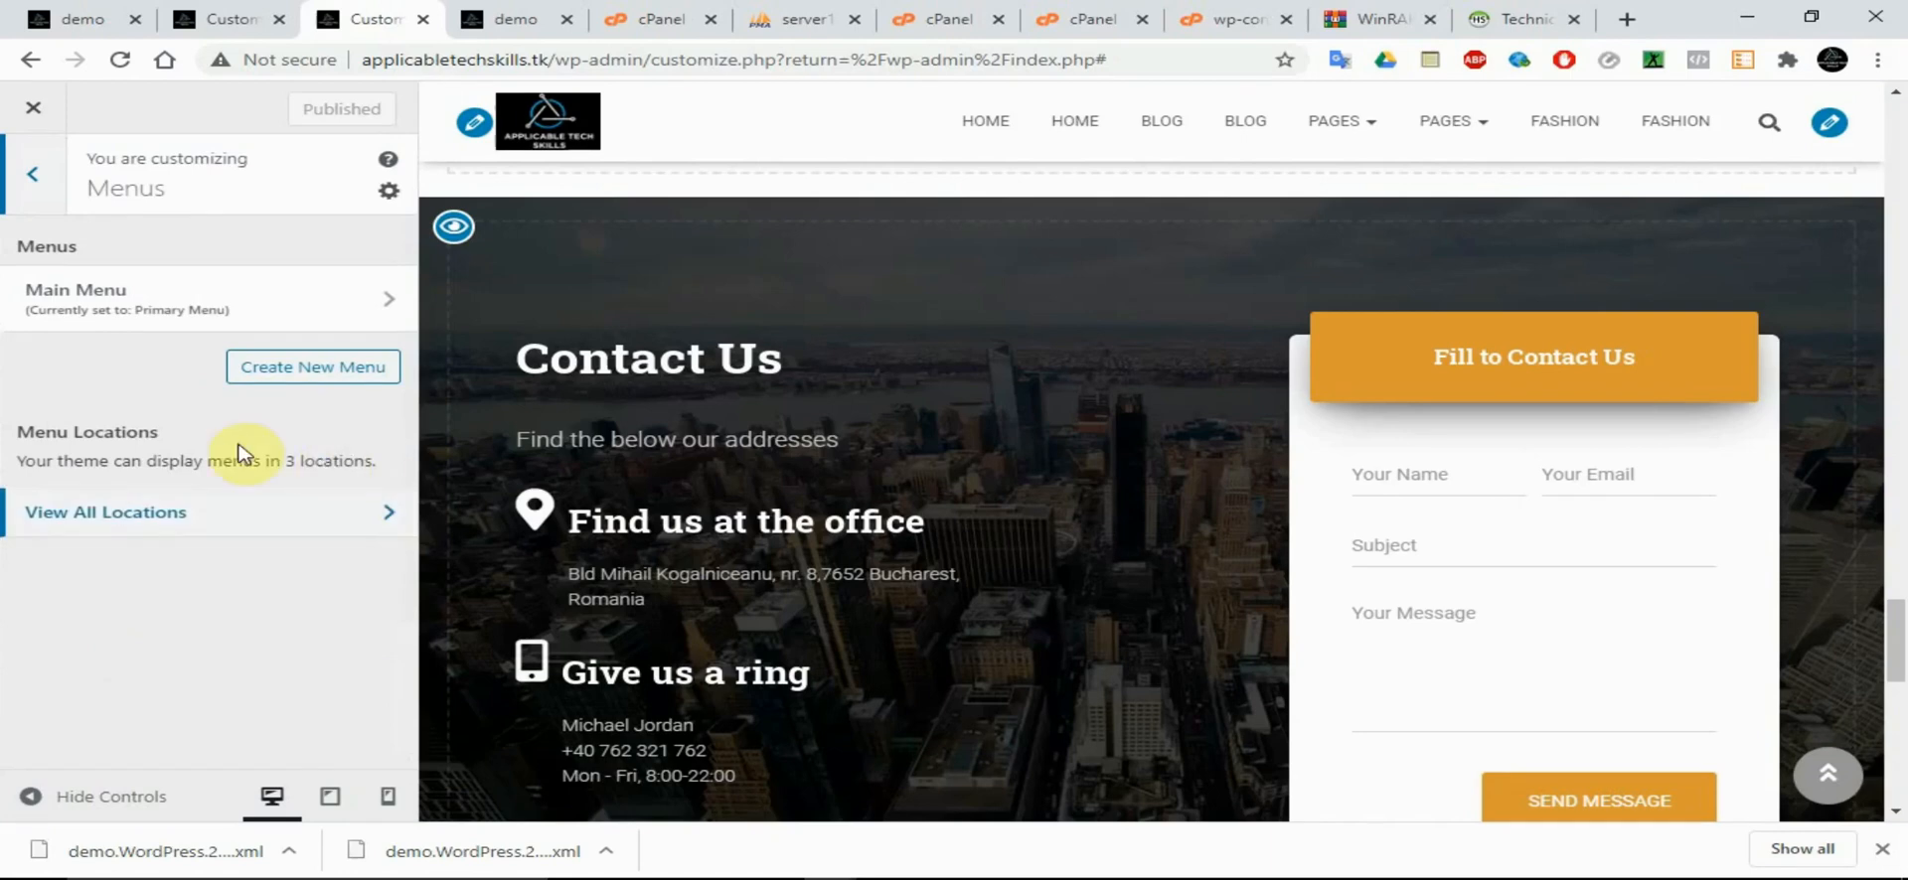
click(151, 295)
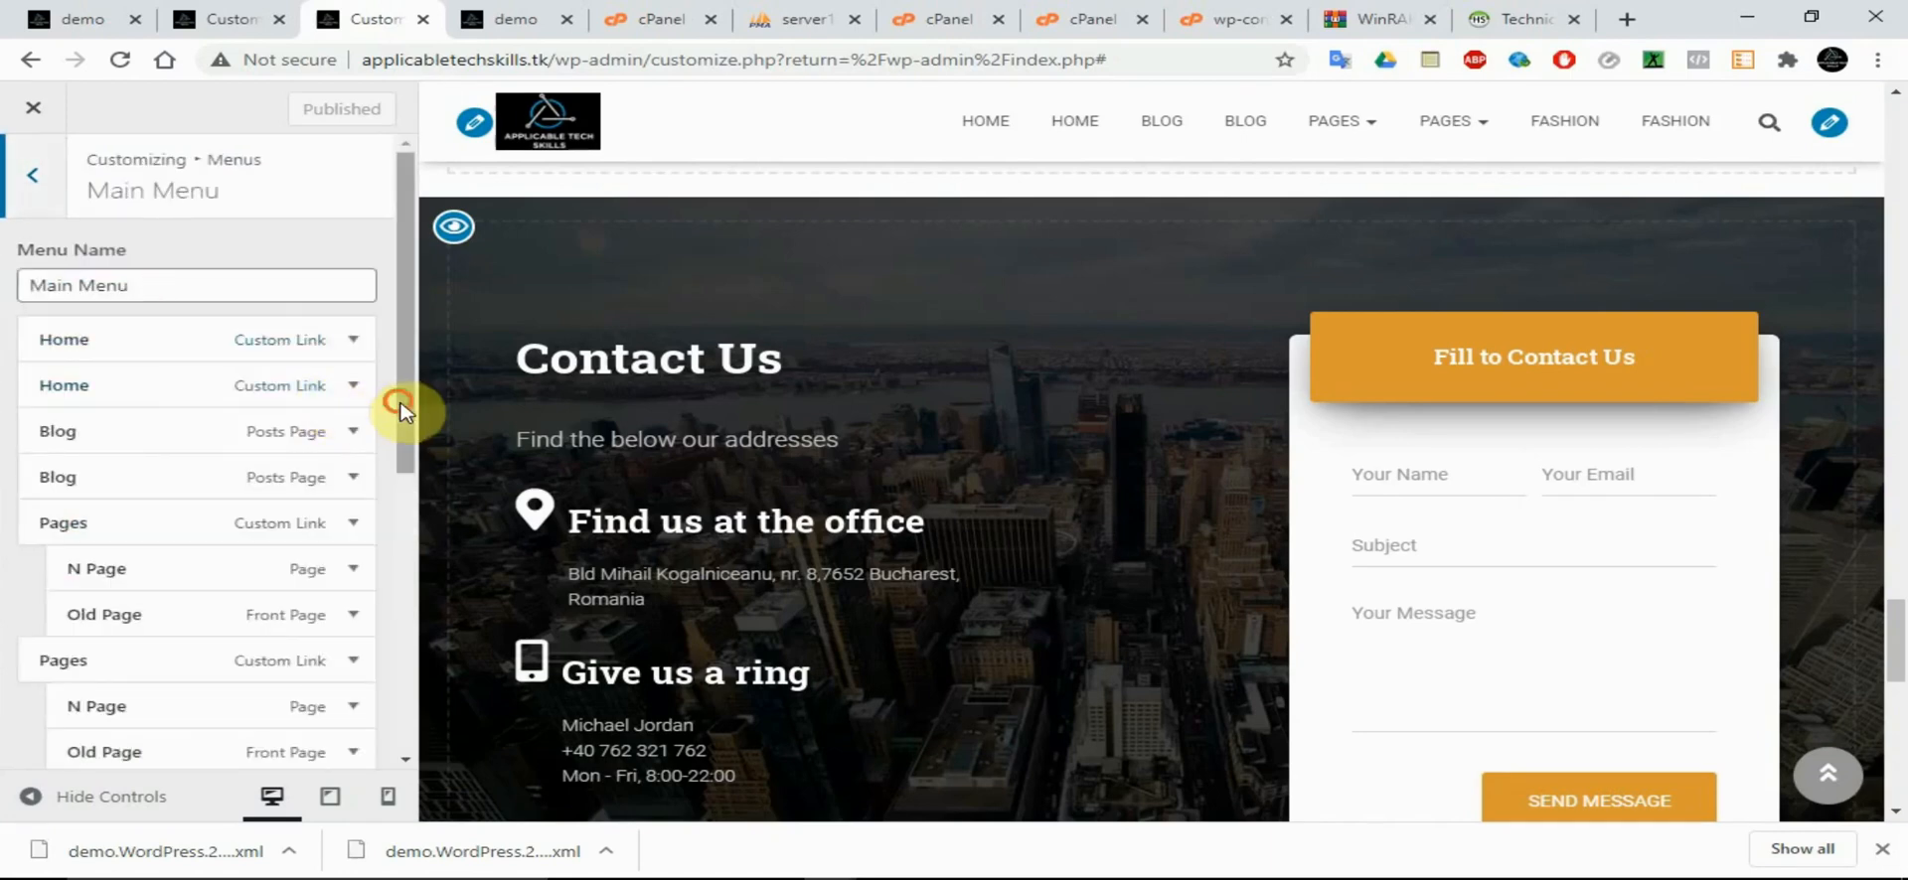
drag(404, 404, 399, 686)
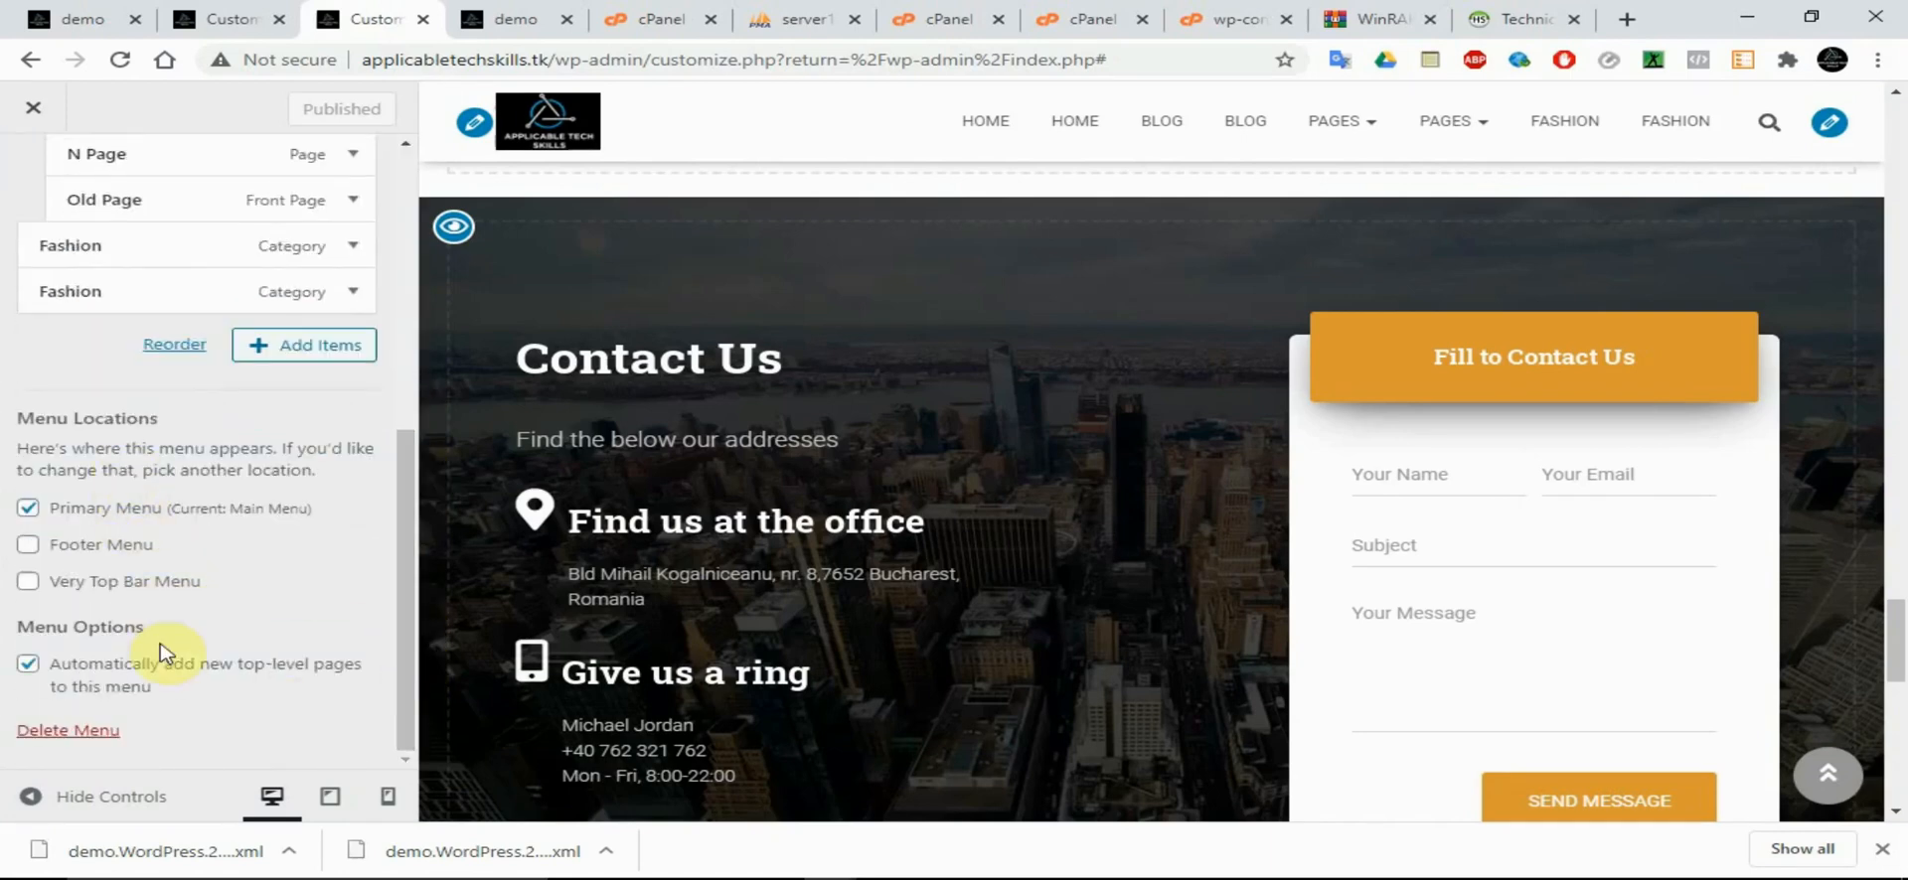
click(129, 676)
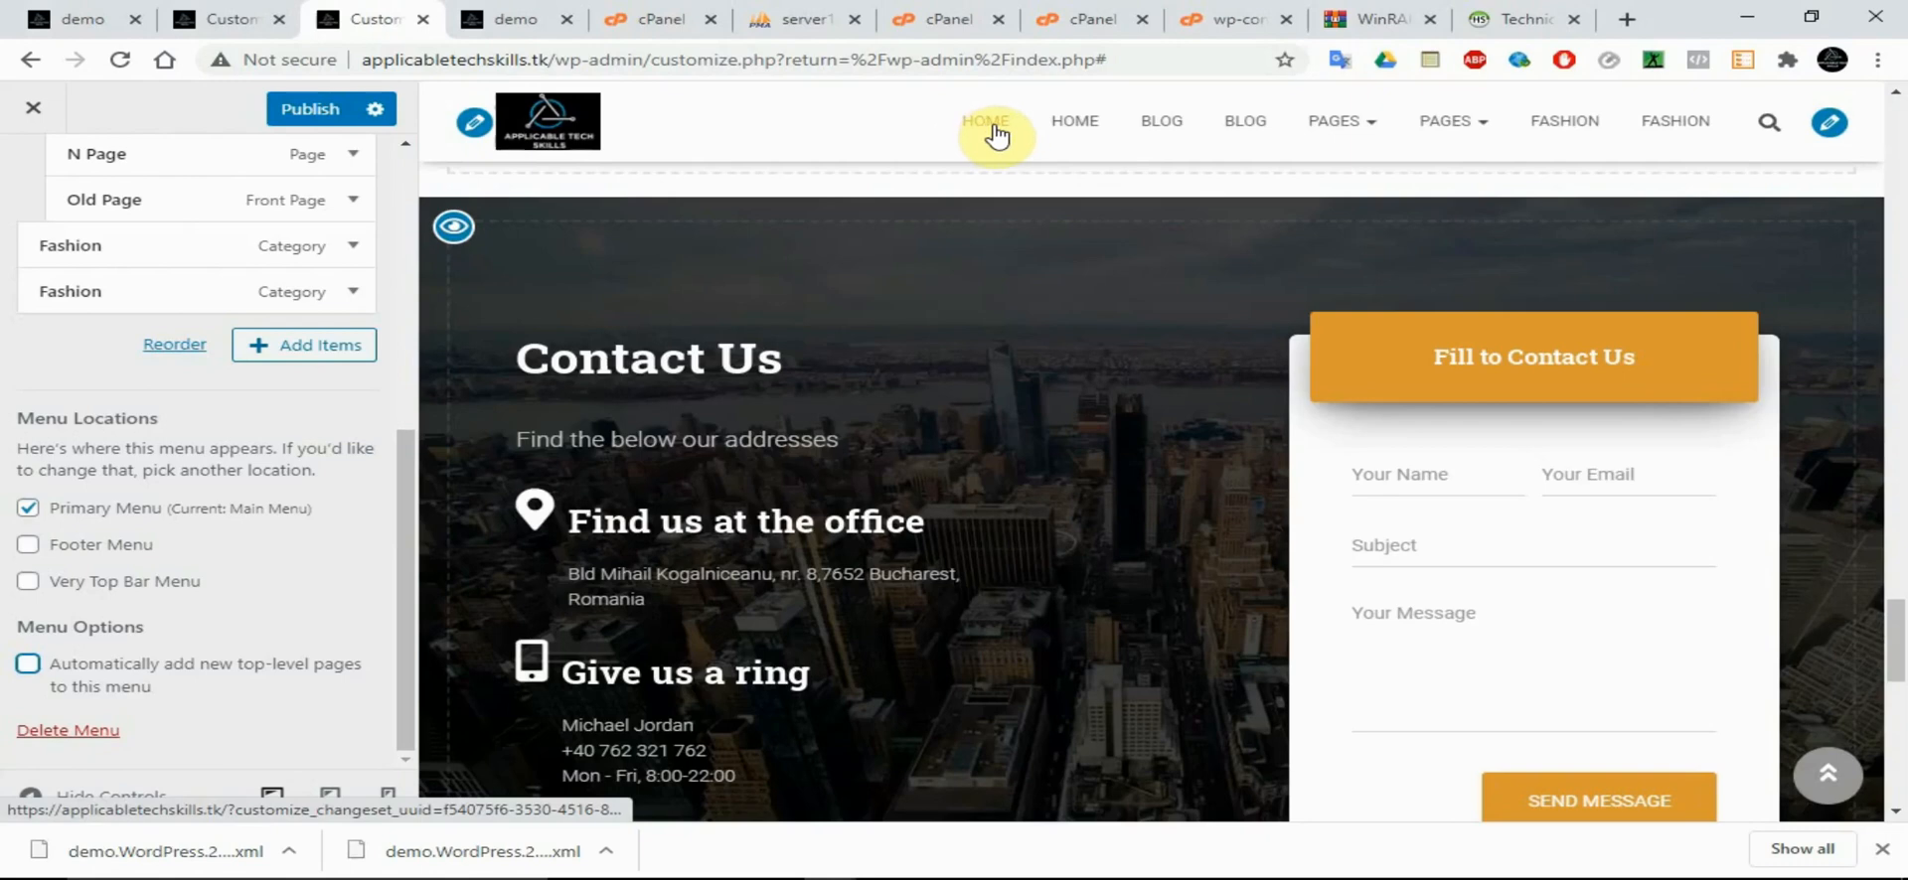
drag(997, 135, 1150, 123)
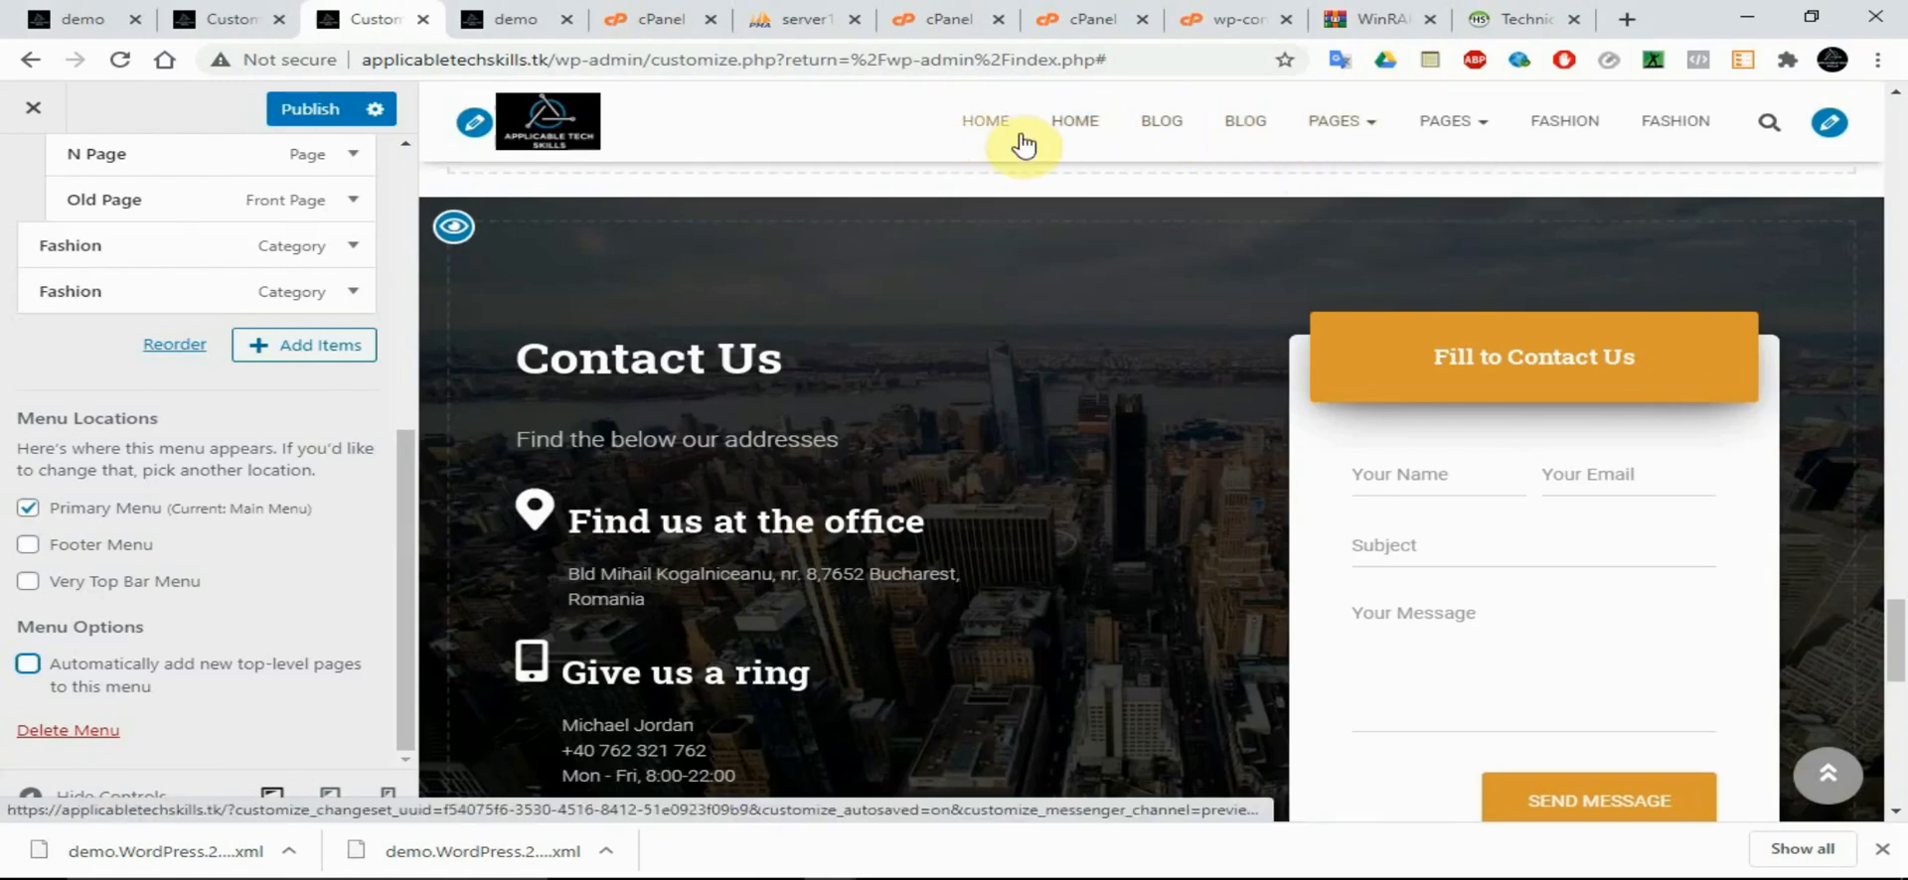
drag(1023, 146, 1149, 127)
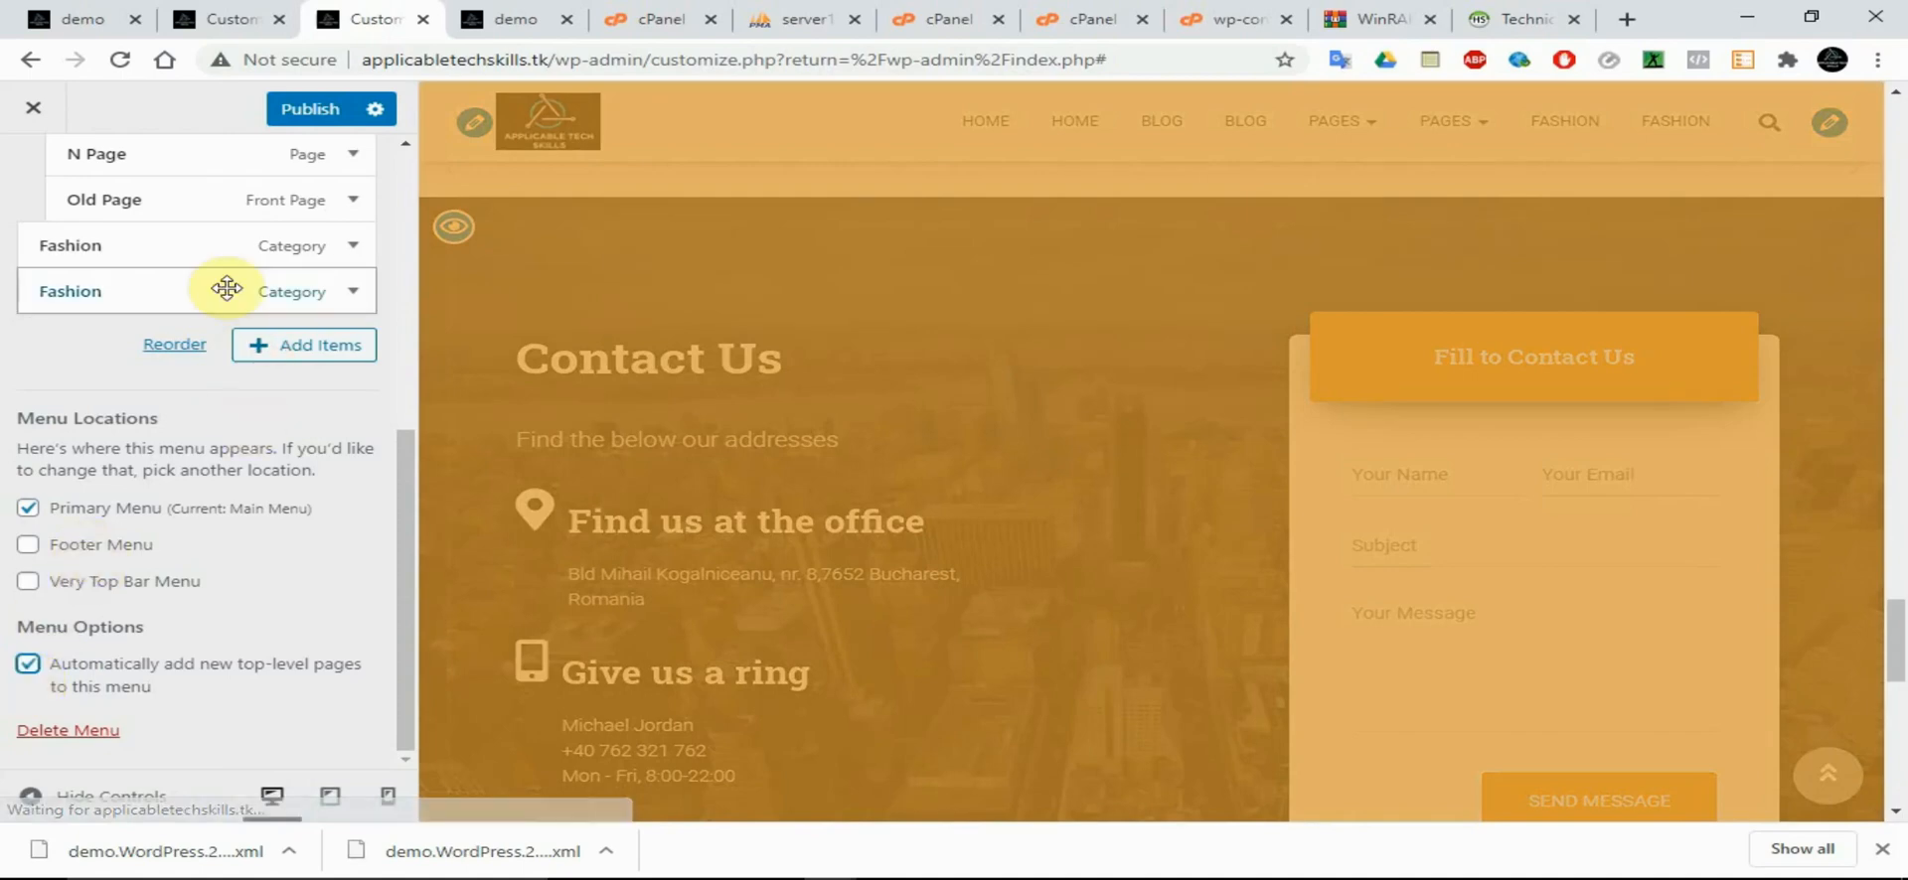
Step: Remove the duplicate Fashion, Pages, N Page and Old Page menu items
click(354, 291)
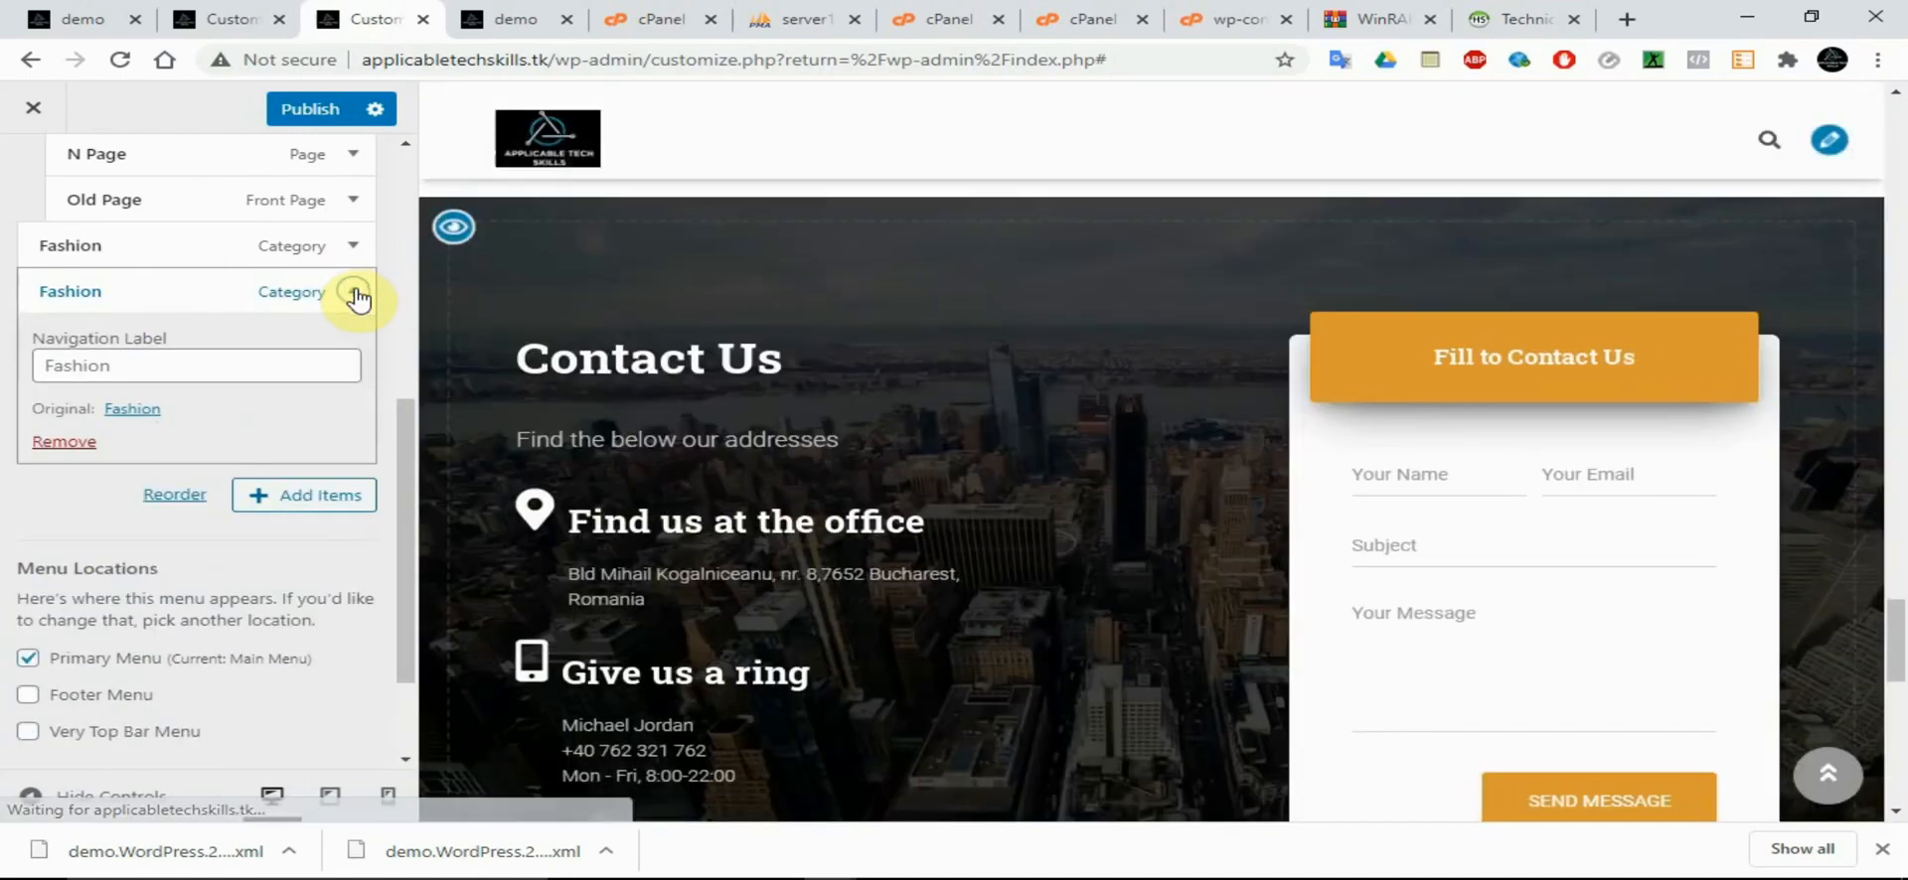
click(81, 444)
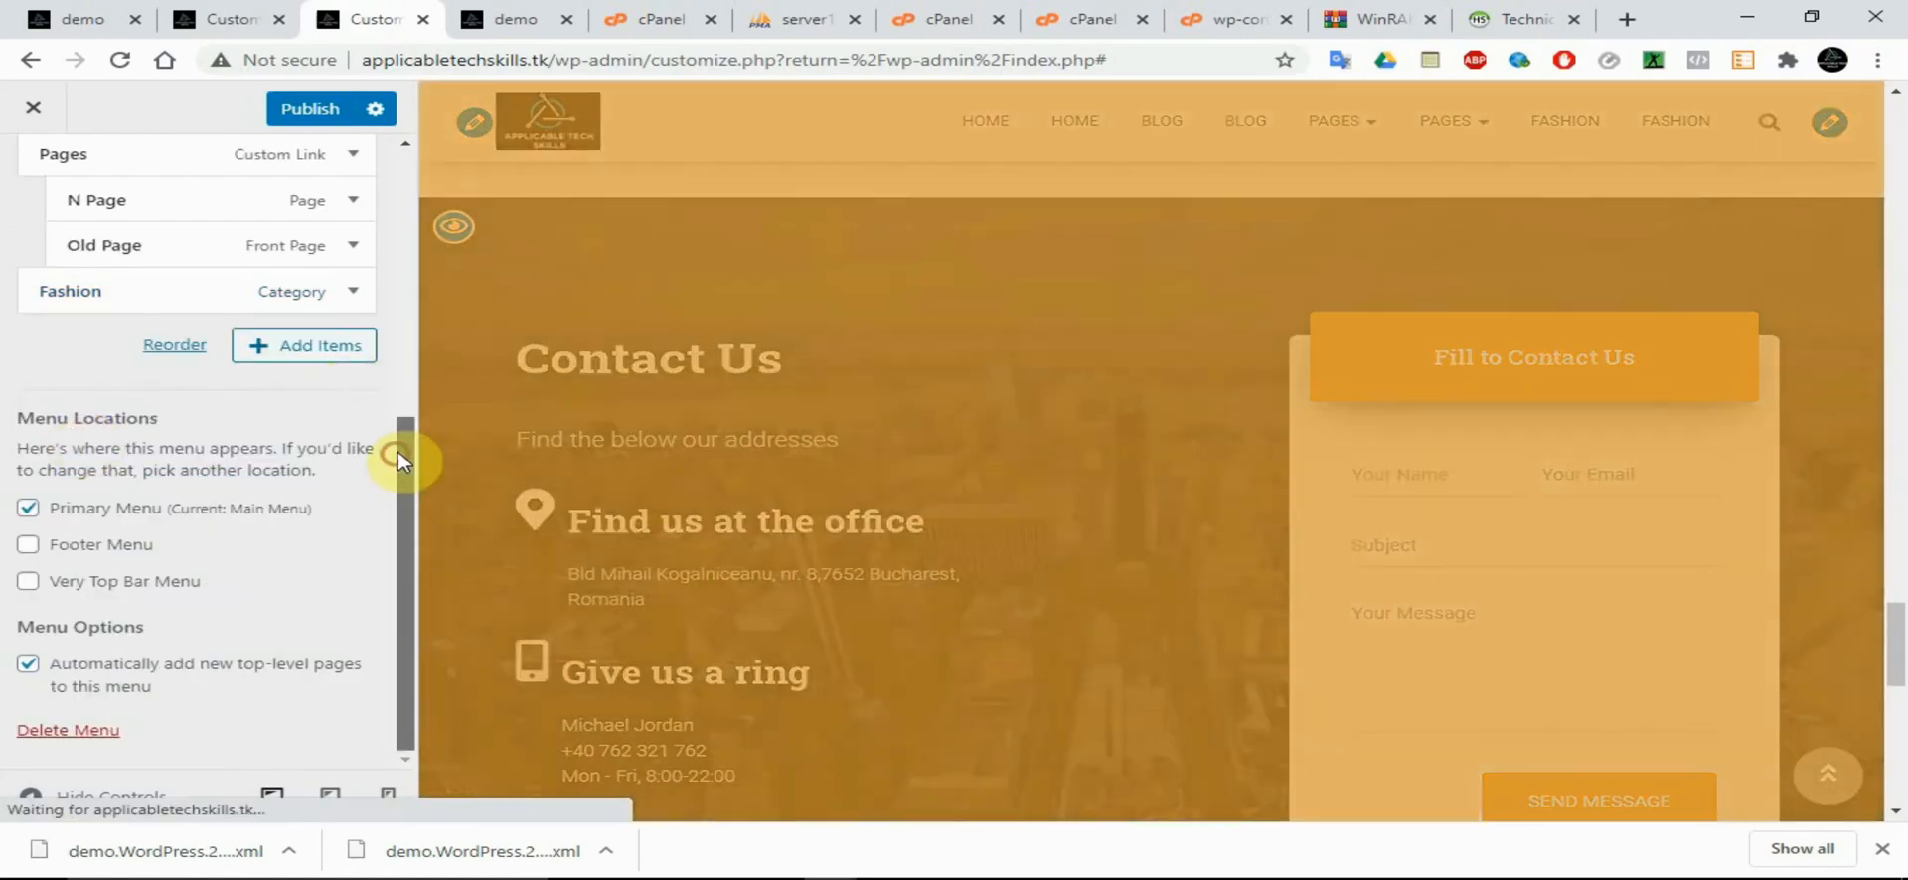
drag(398, 459, 392, 306)
click(346, 320)
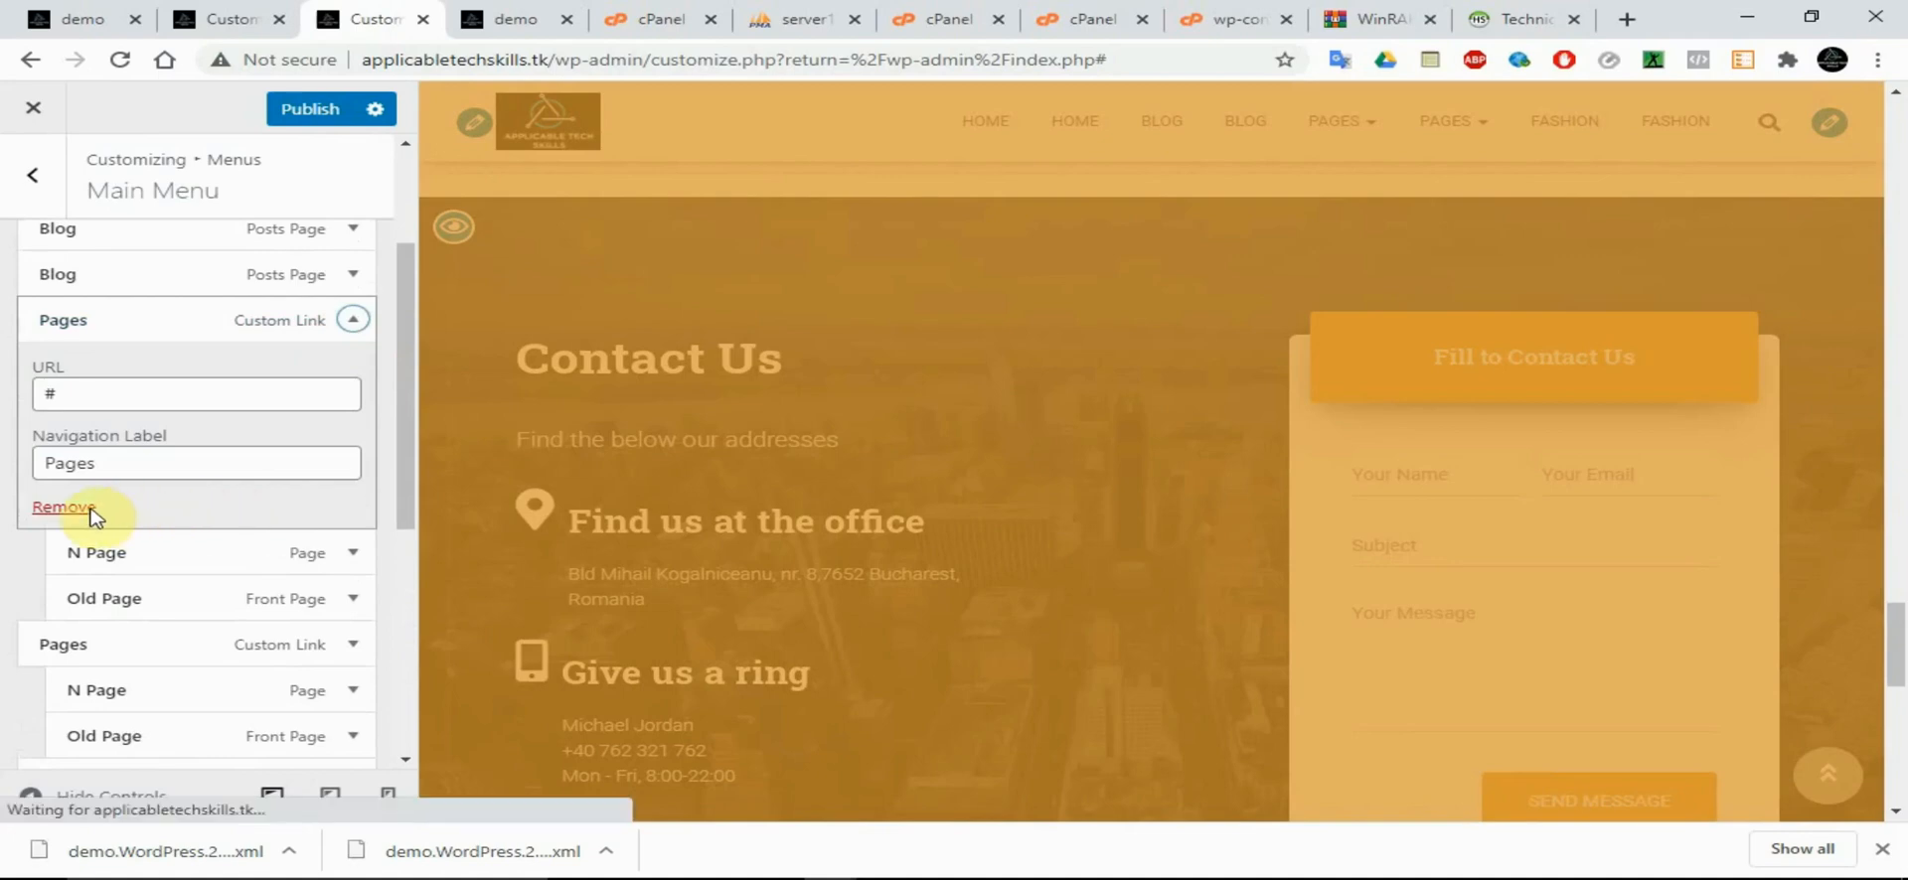
click(55, 505)
click(352, 319)
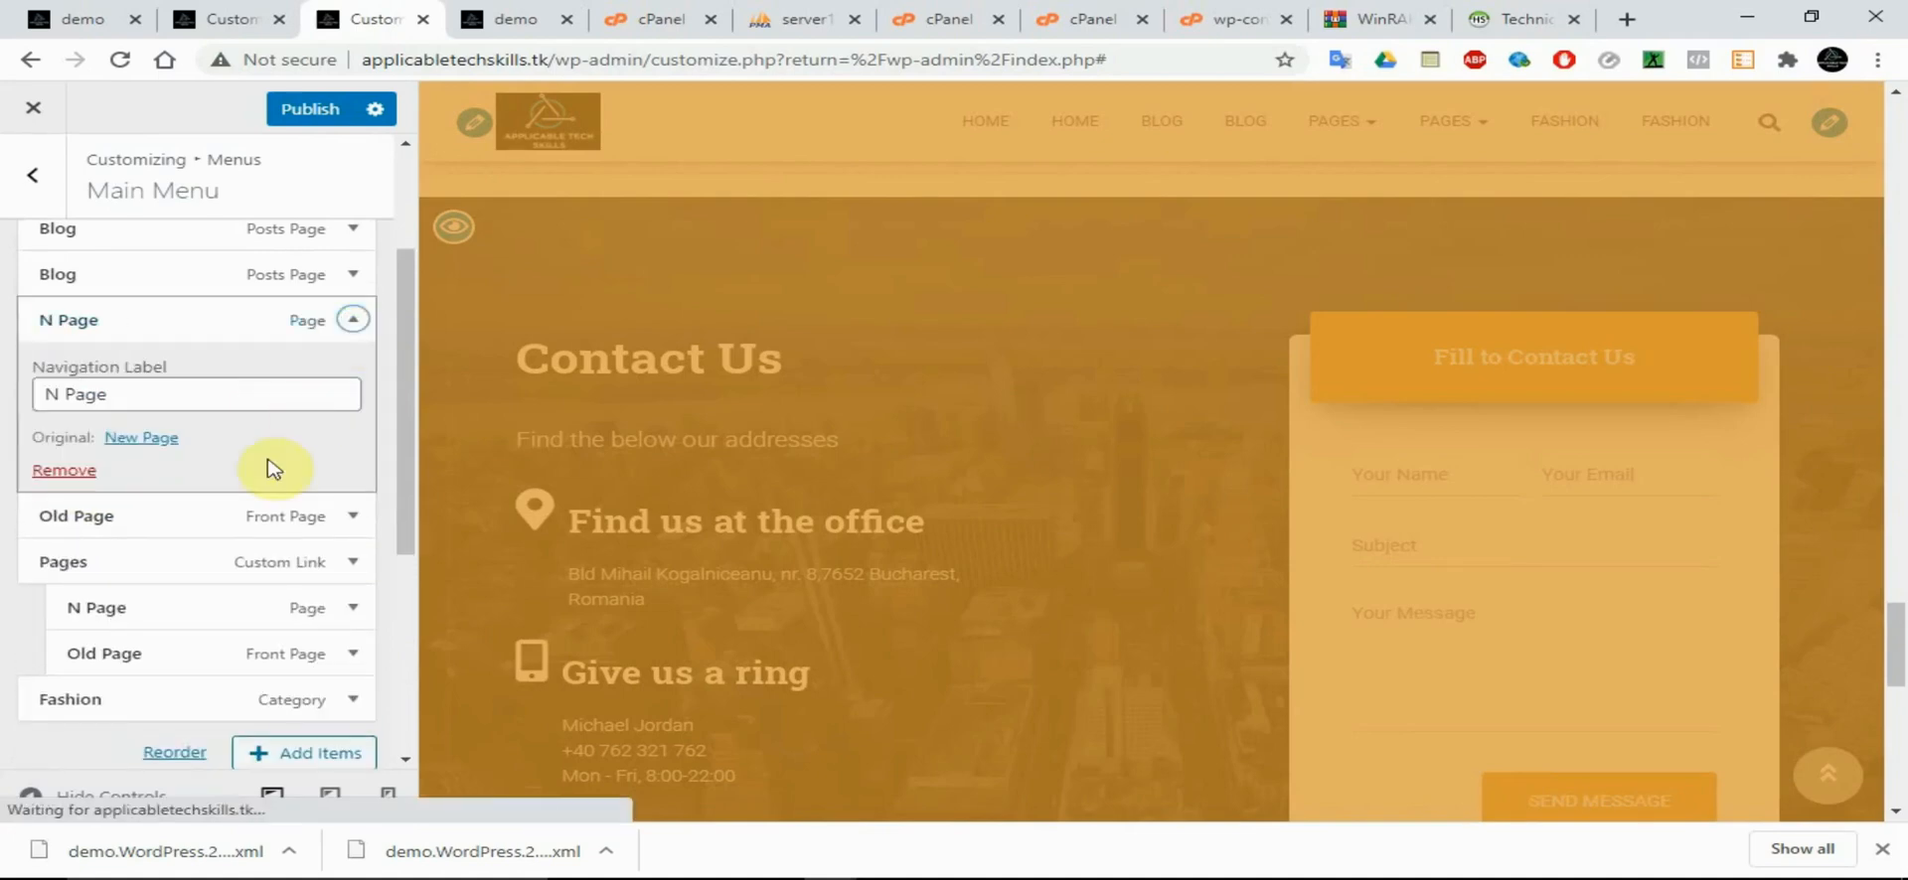
click(66, 473)
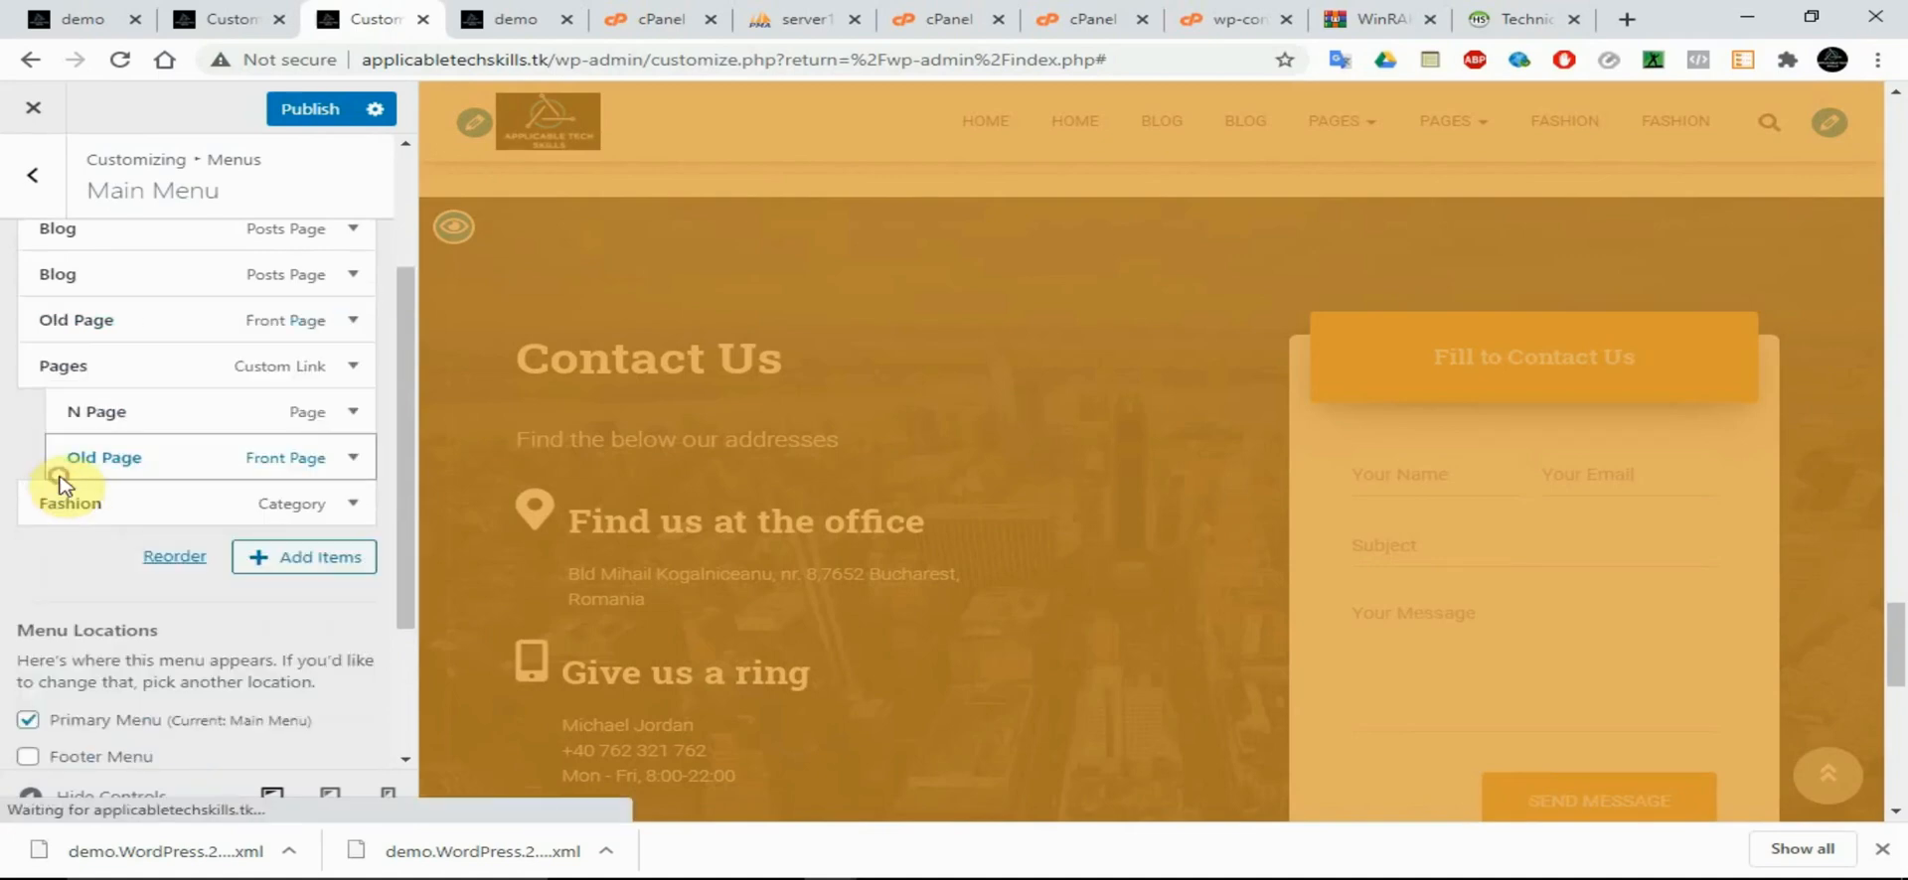
click(352, 320)
click(56, 473)
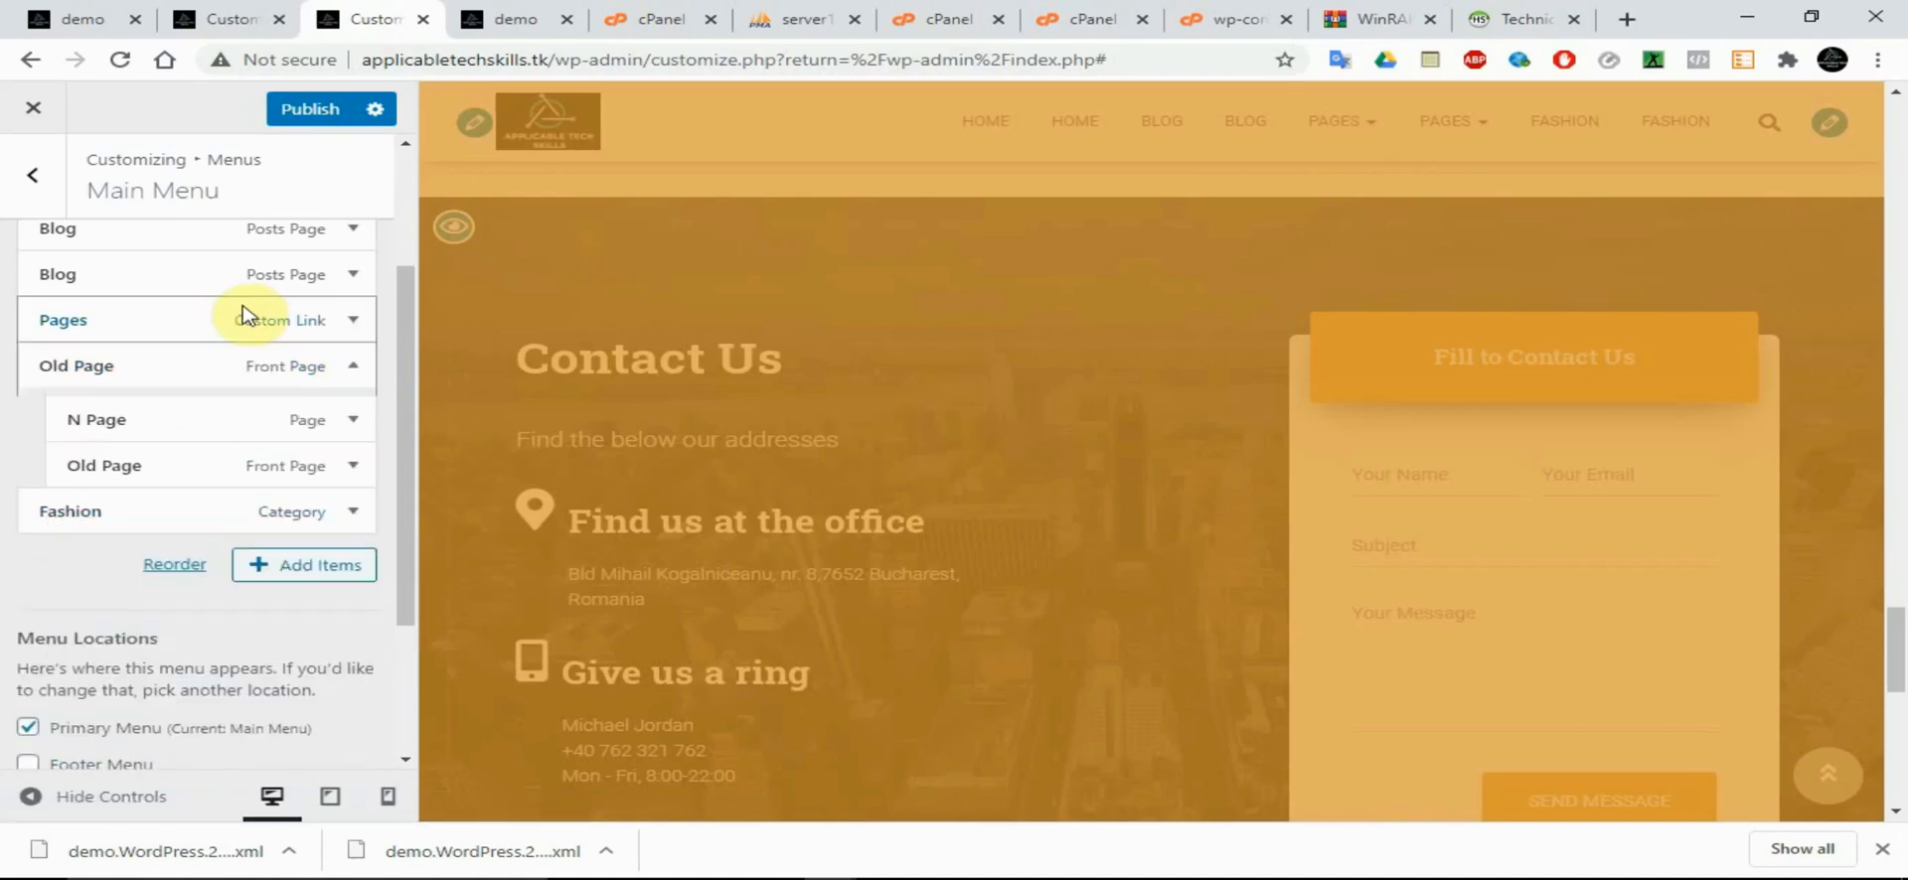
Step: Remove the duplicate Blog and Home items, then publish the cleaned-up Main Menu
click(347, 274)
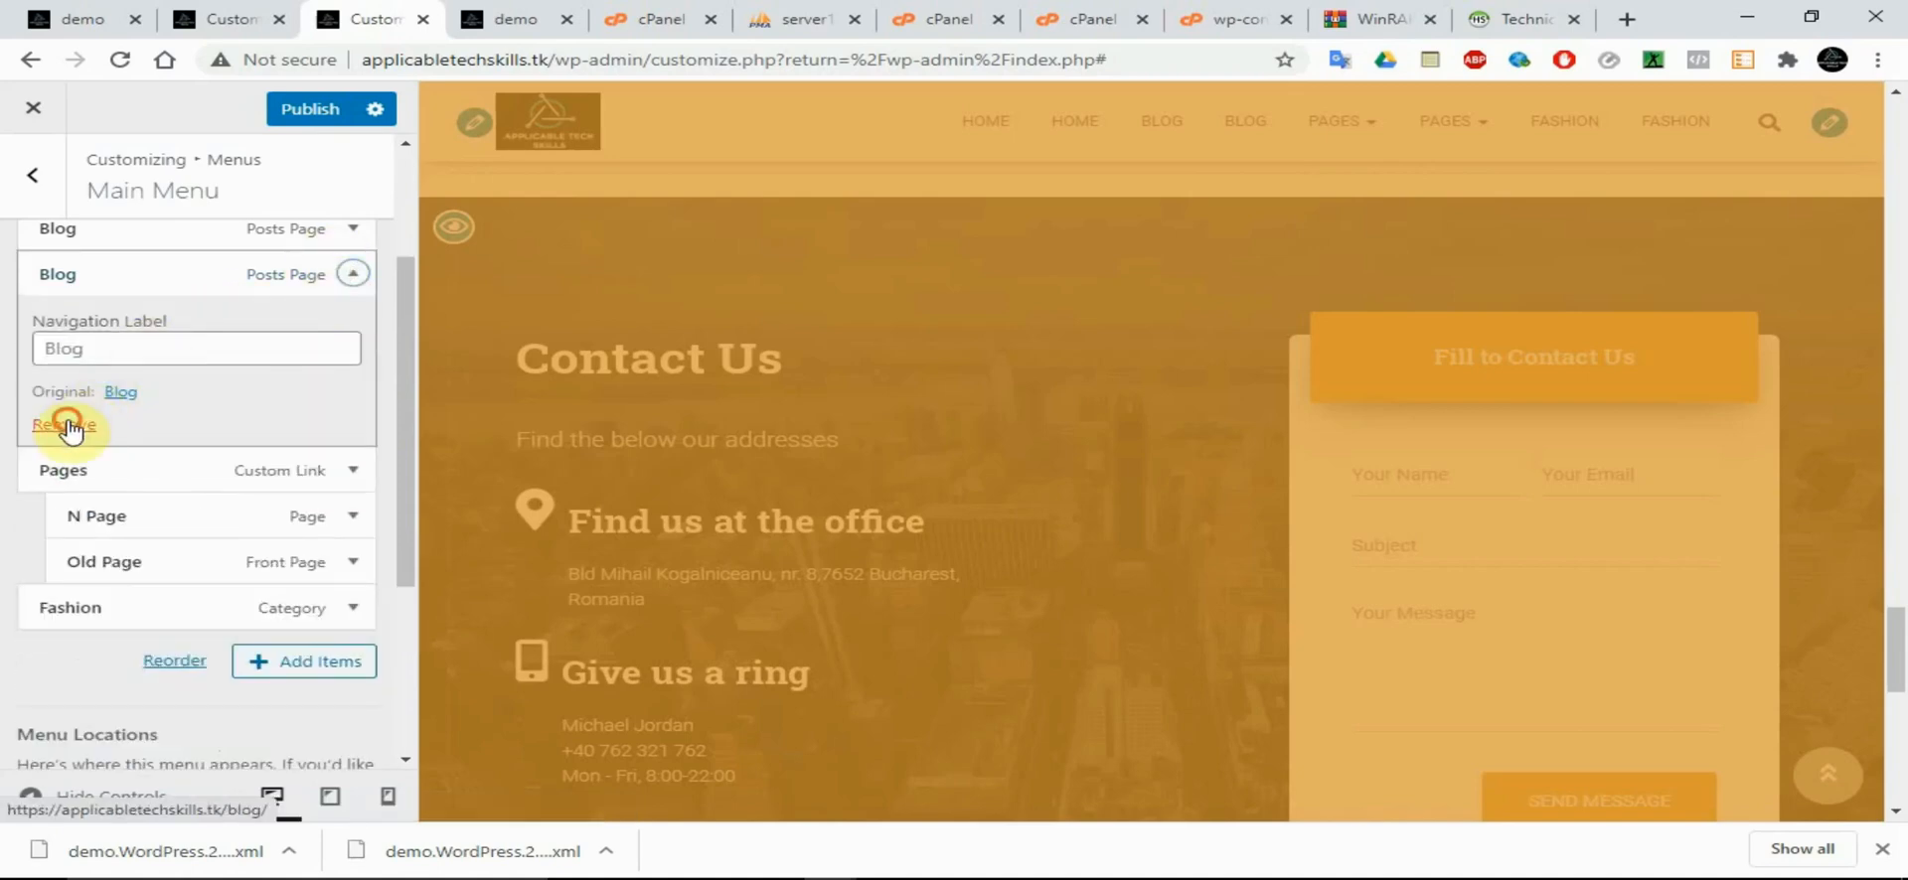
click(62, 421)
drag(406, 293, 398, 166)
click(352, 326)
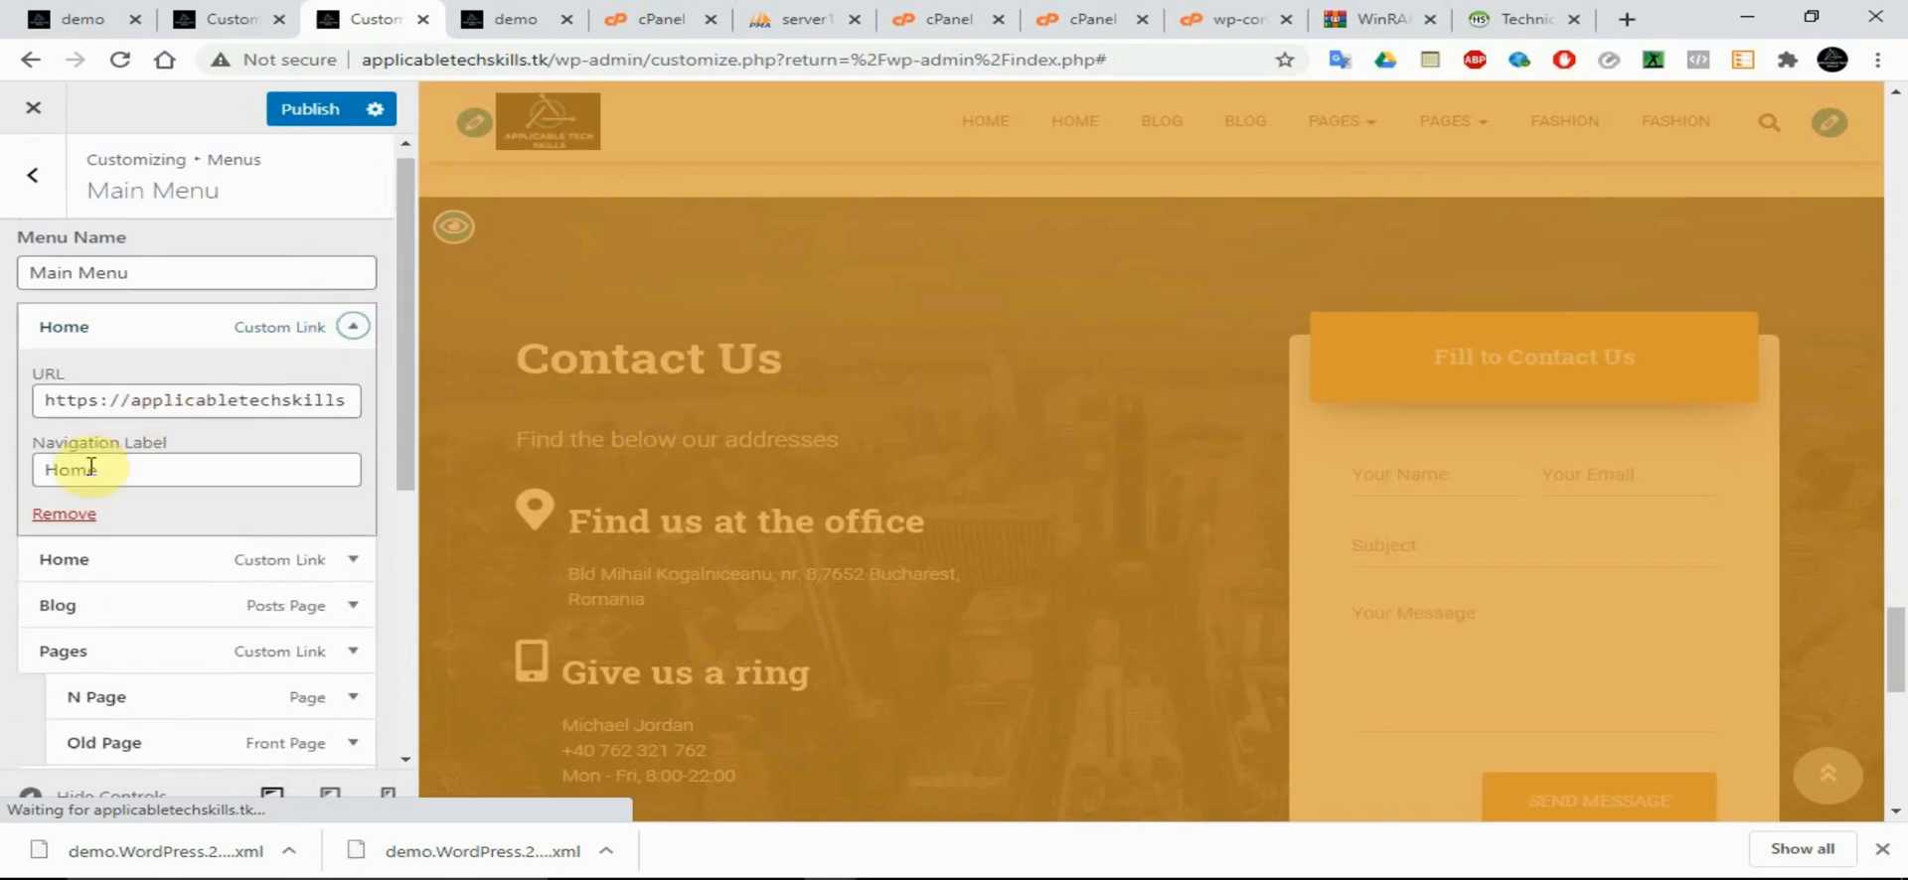
click(42, 516)
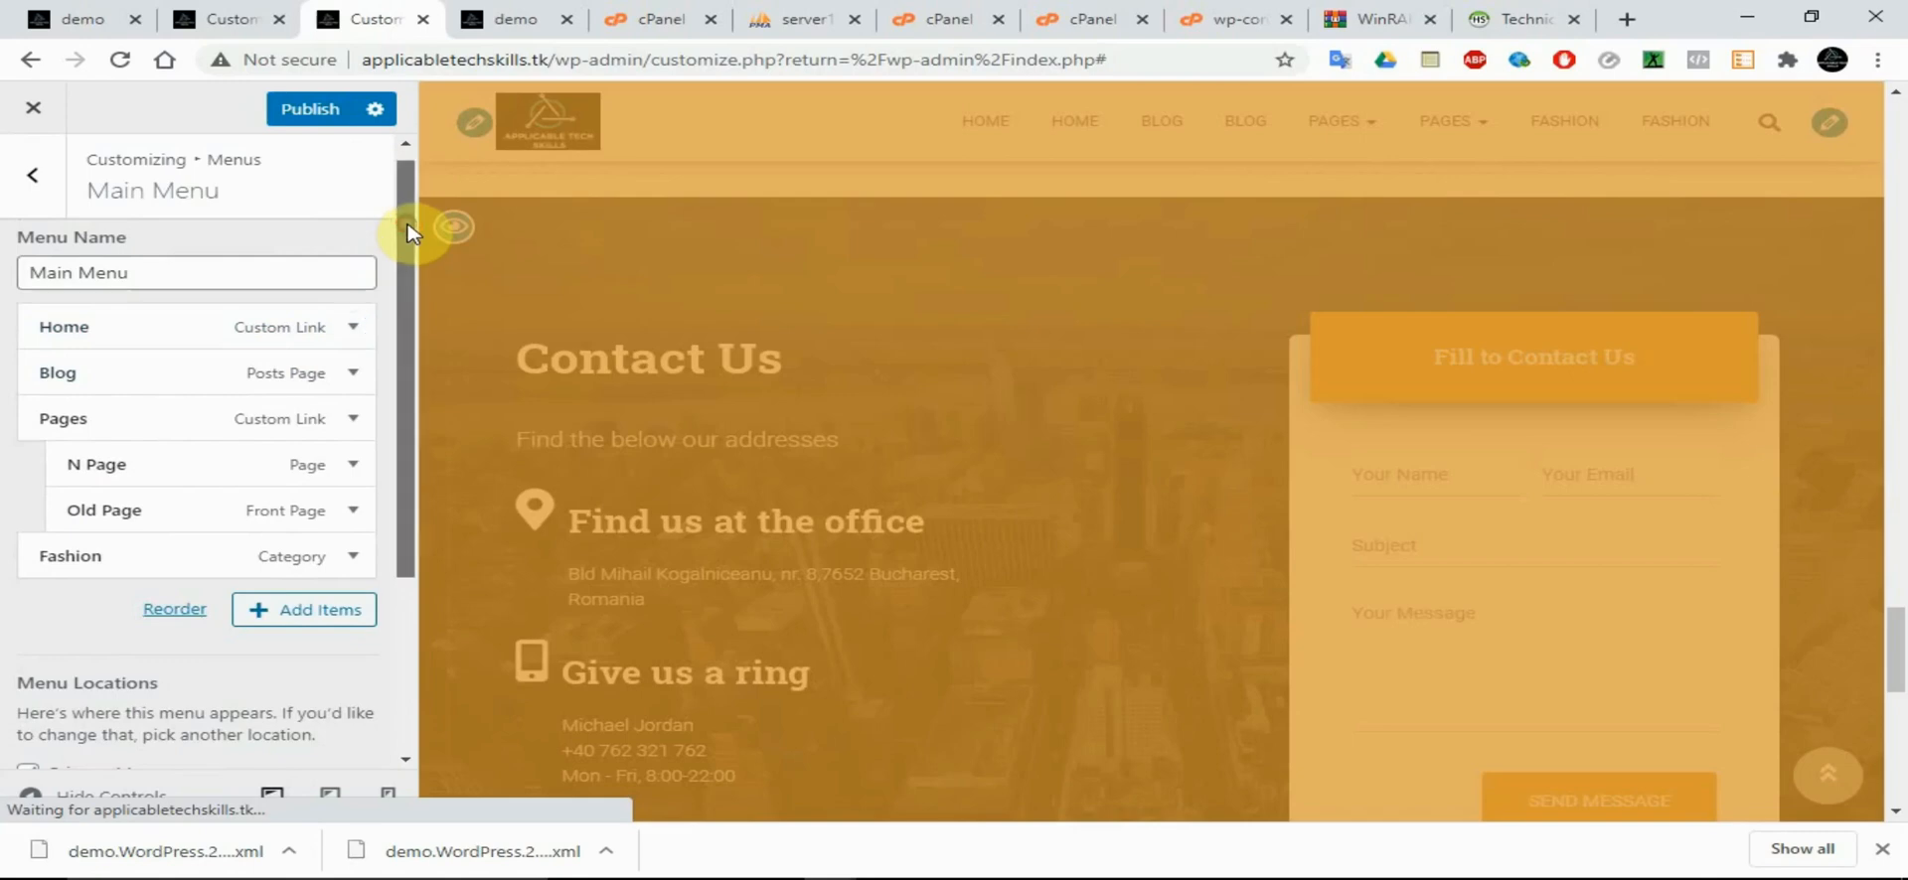
drag(412, 227, 391, 175)
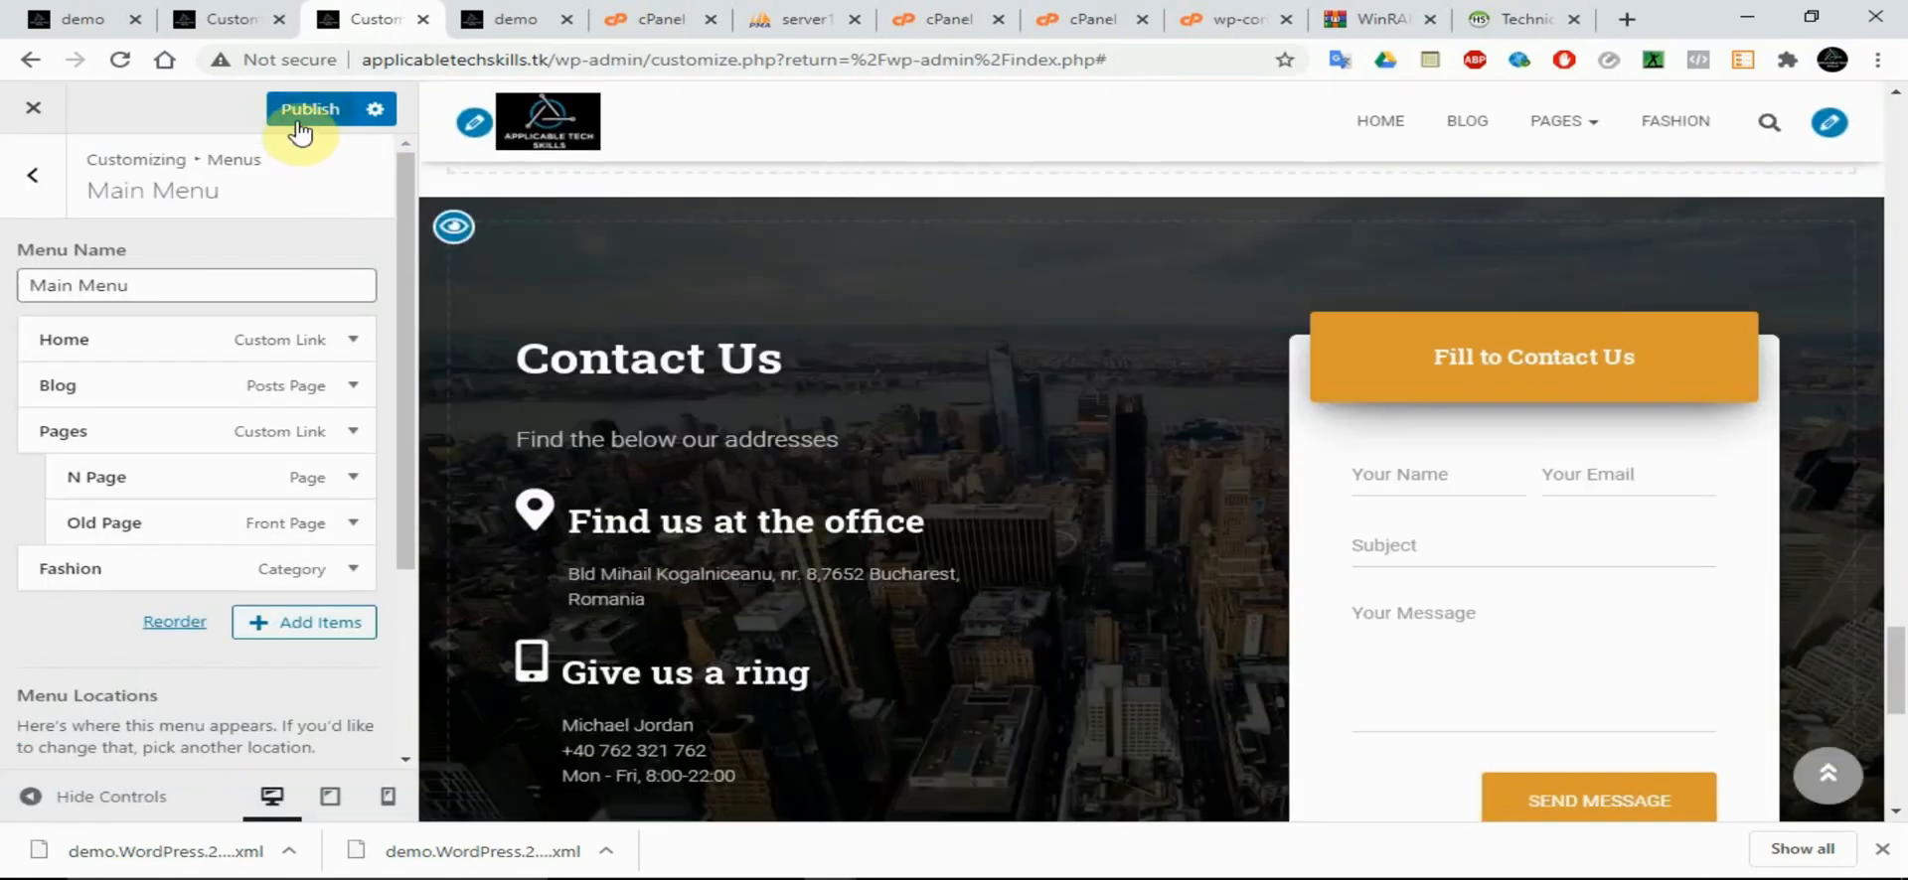
click(299, 130)
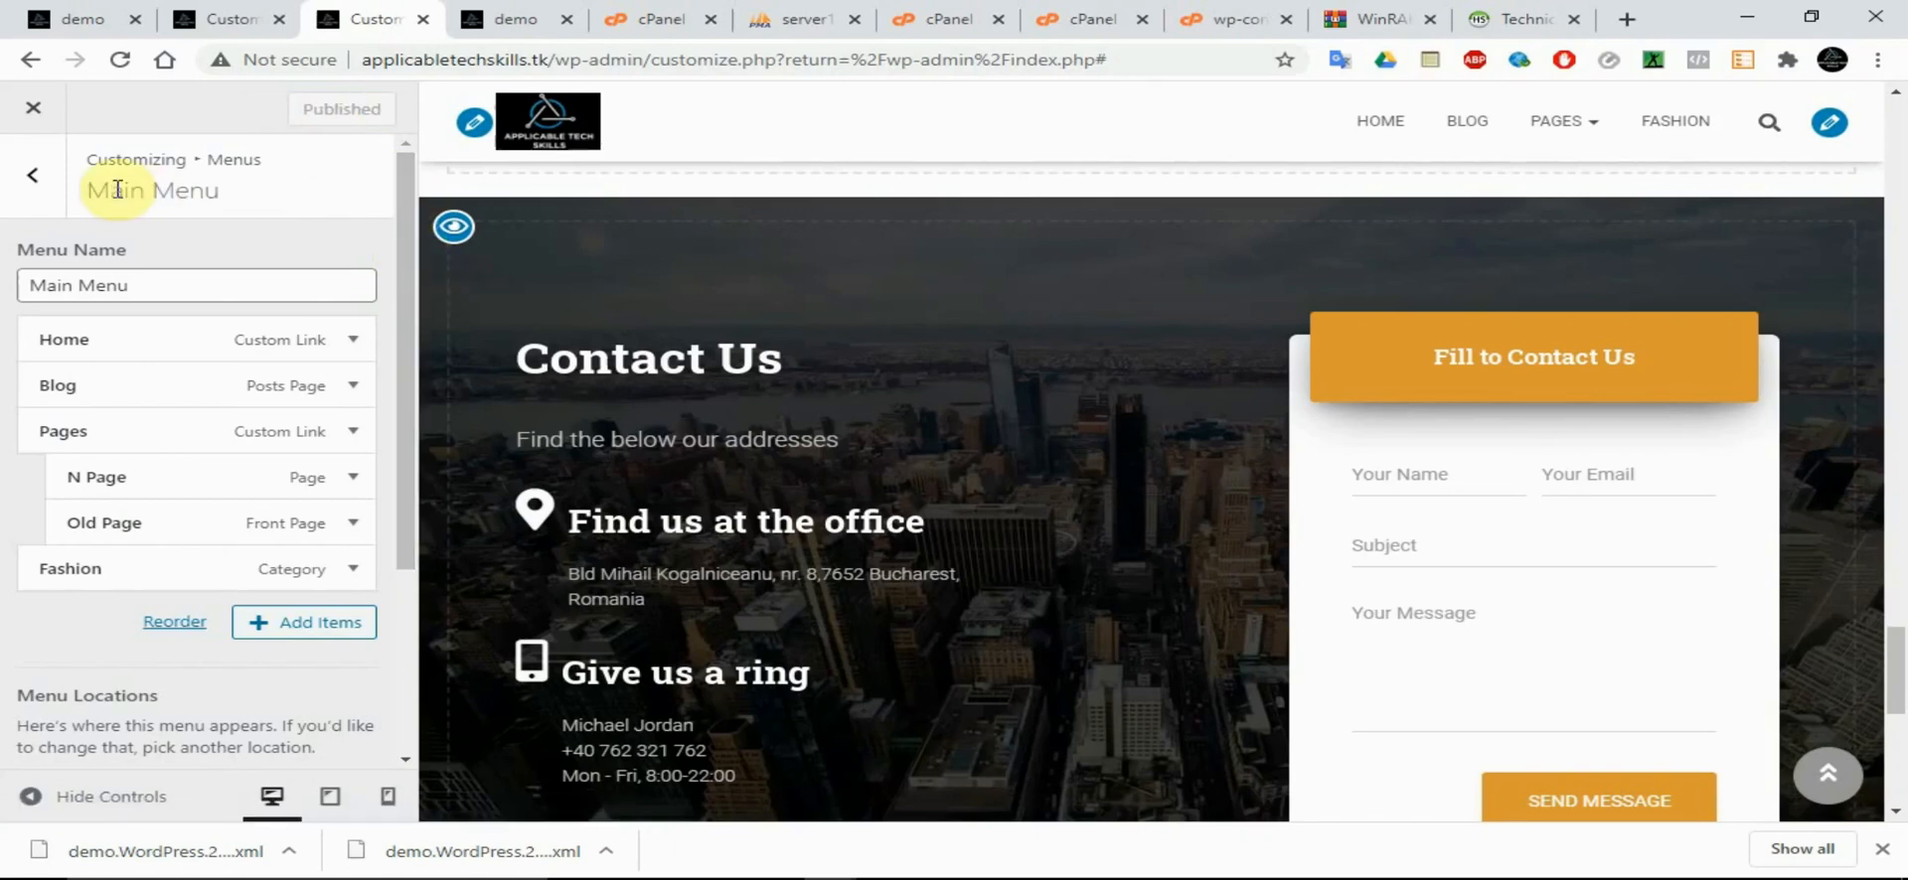
Step: Back out of the Main Menu editor to the root Customizer panel, briefly reopening Menus
click(34, 176)
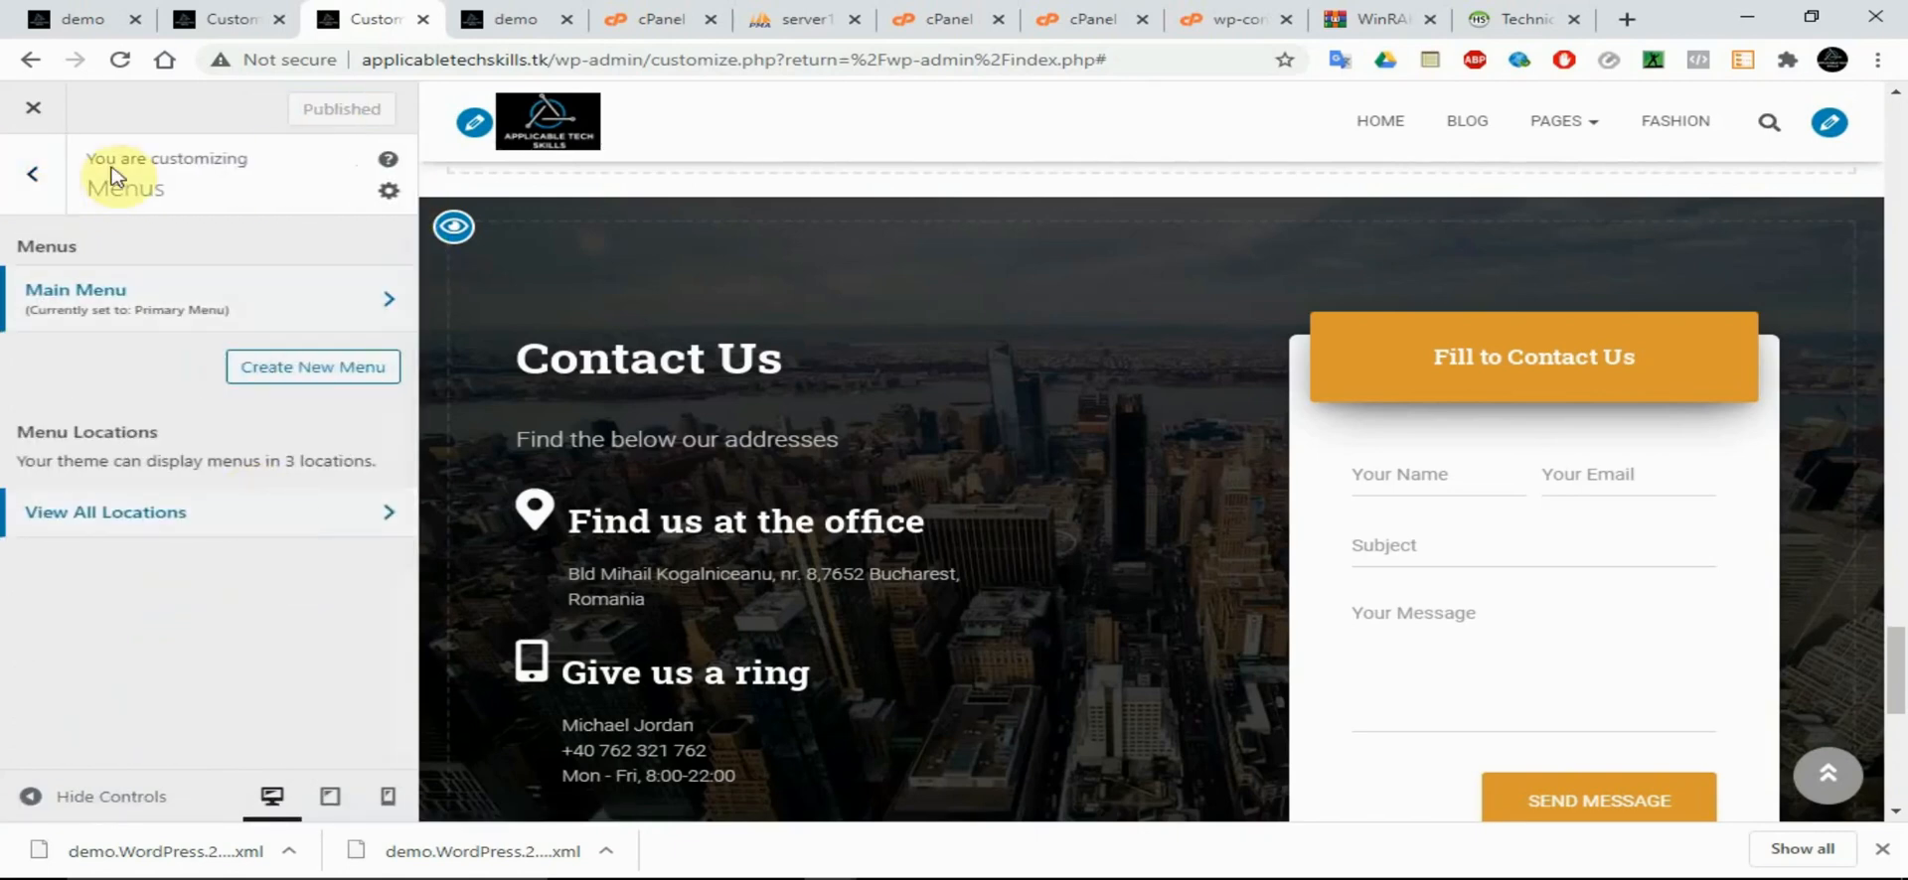
click(34, 176)
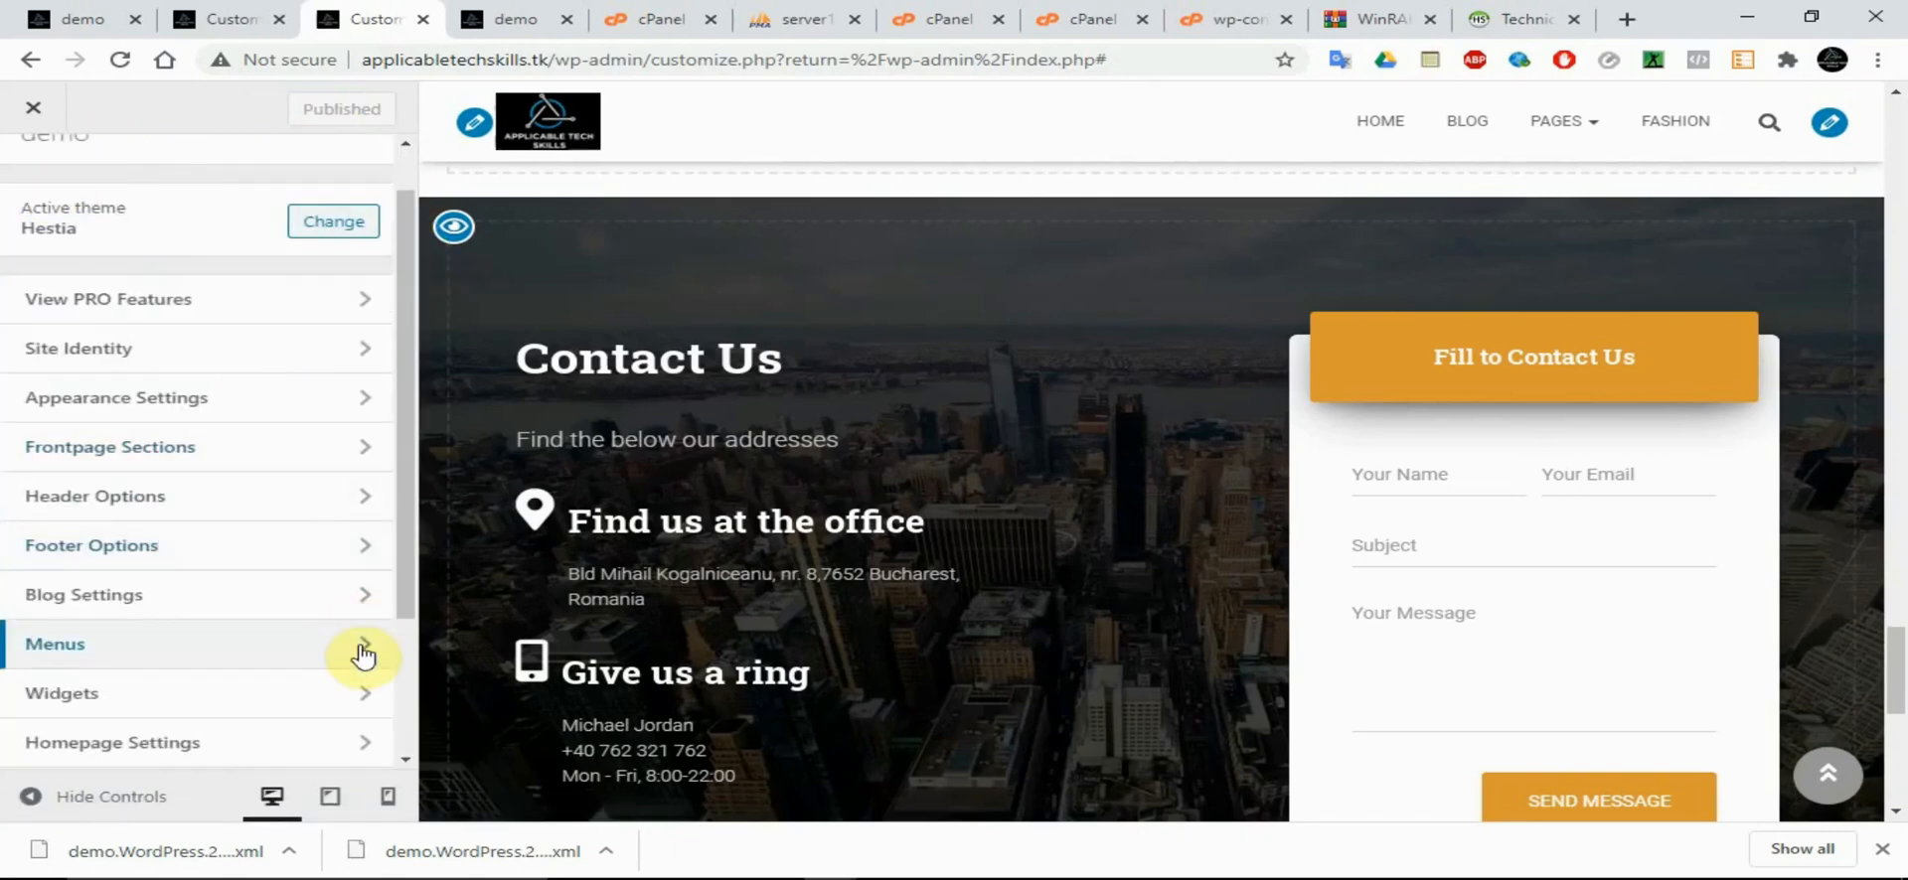
scroll(402, 689, down, 1)
scroll(403, 691, down, 1)
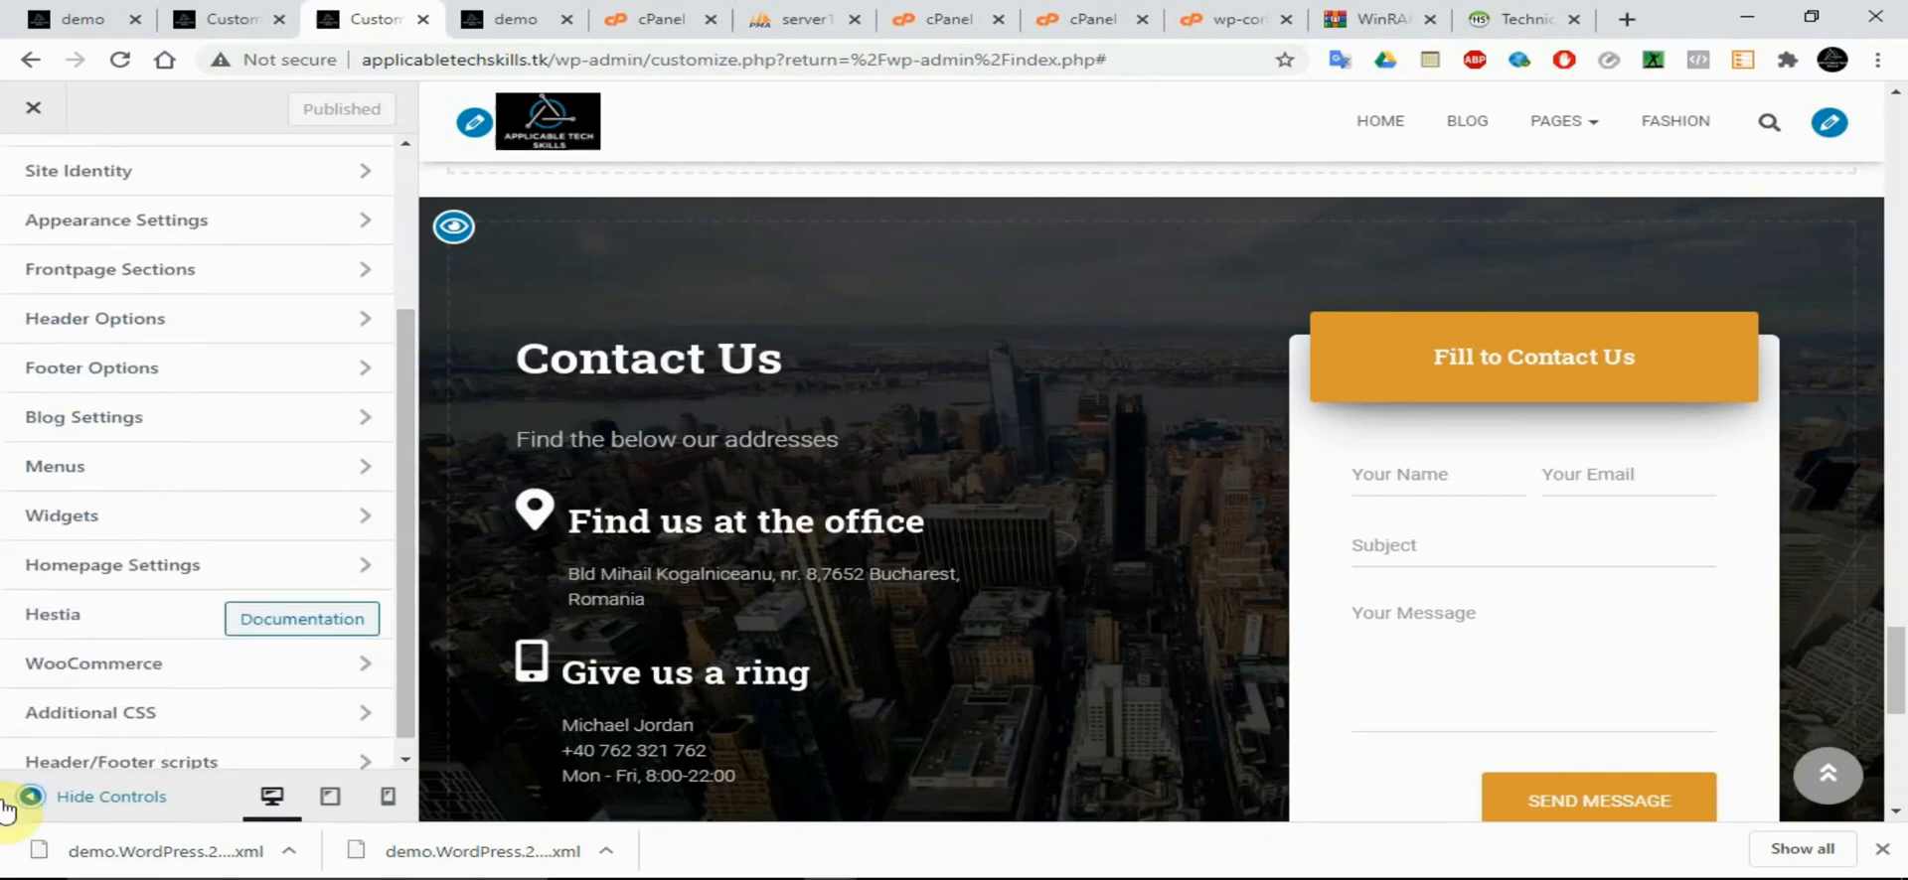
click(129, 475)
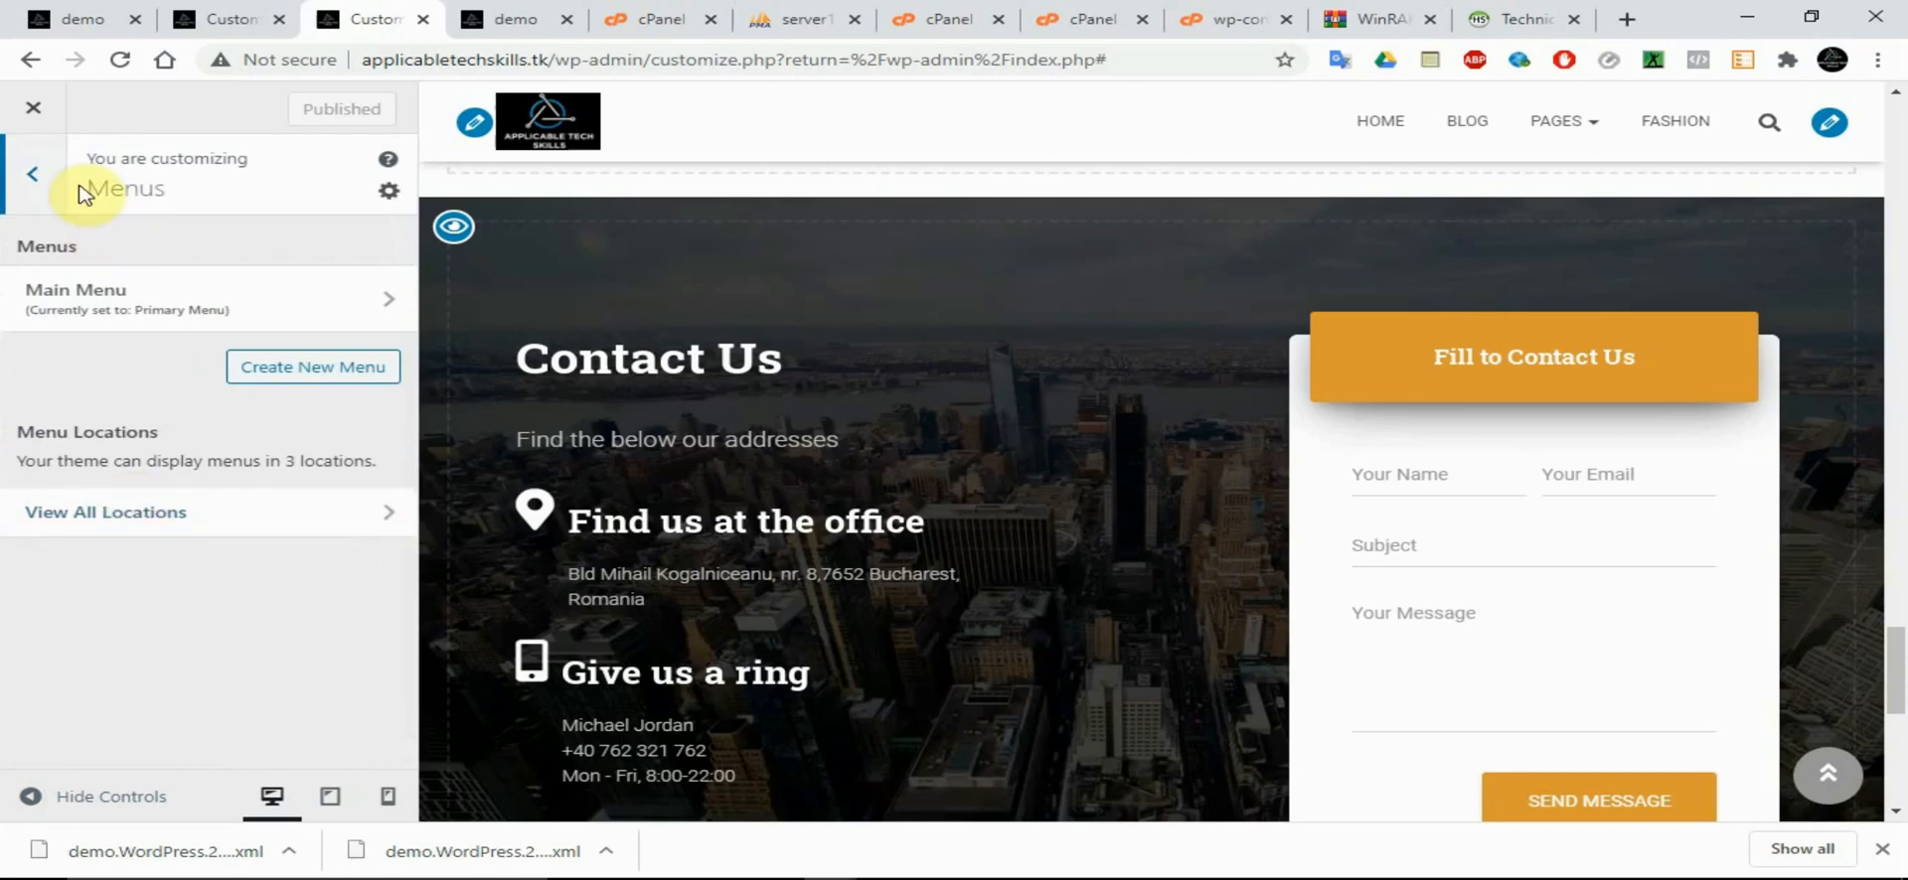
click(48, 179)
Step: Inspect the live site's Sidebar widget area, then move to the demo's main sections
click(131, 532)
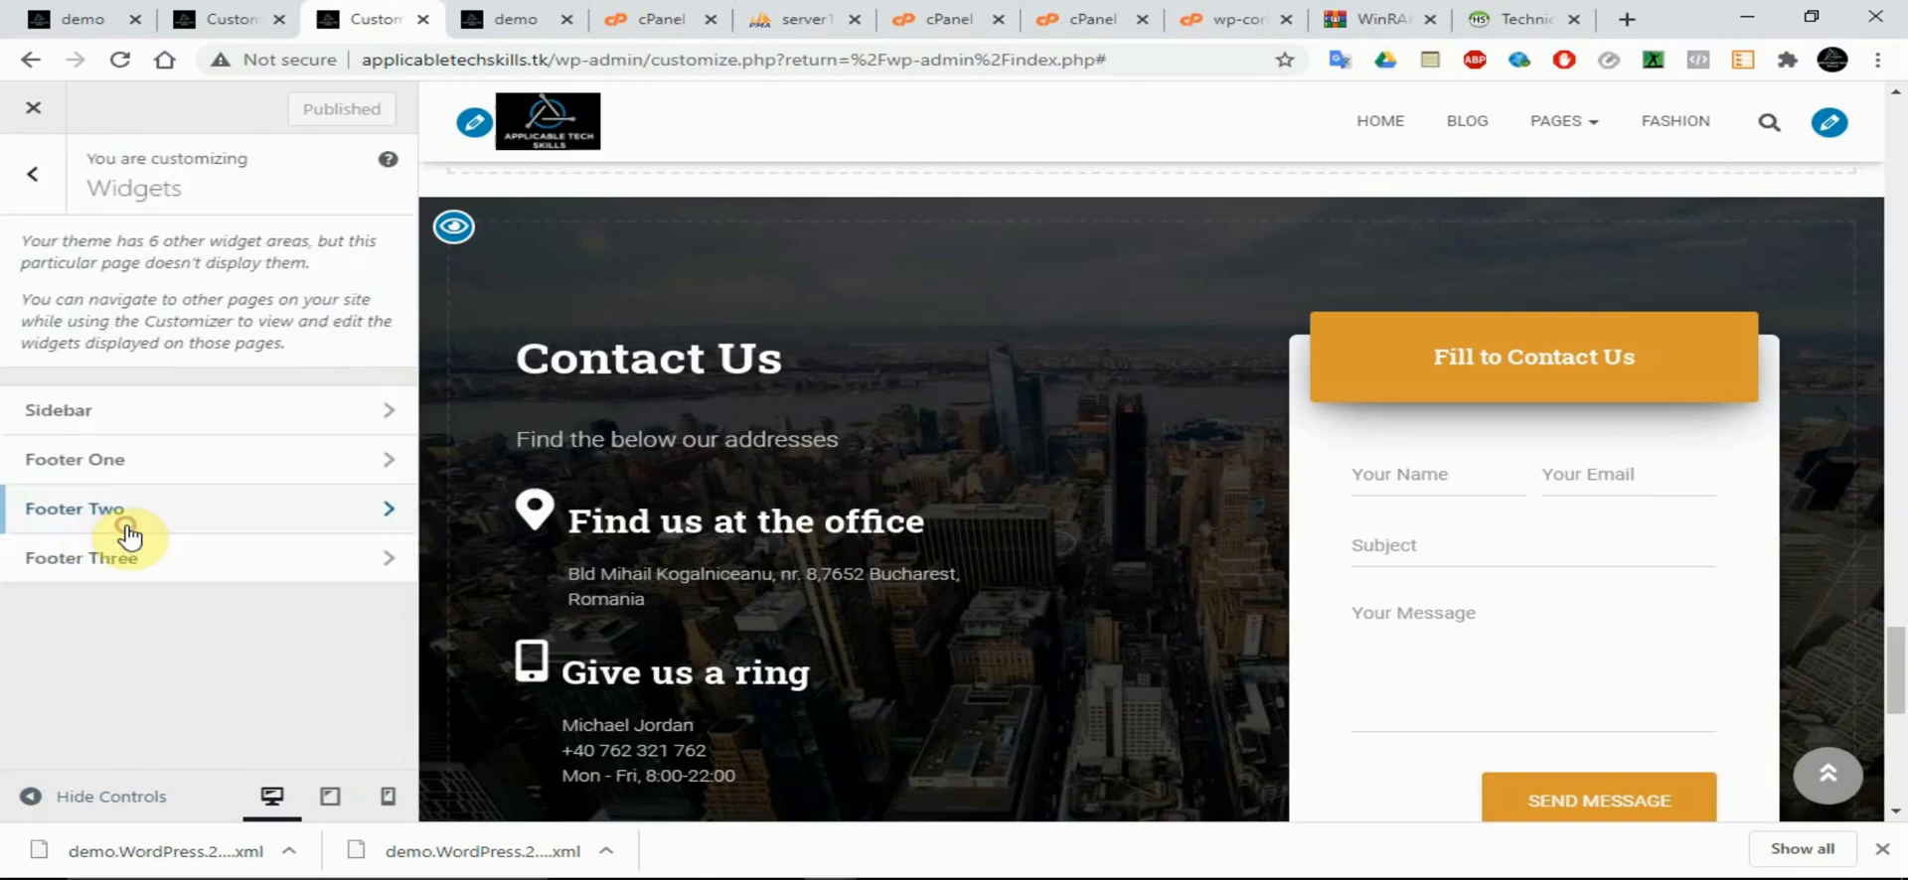
click(115, 421)
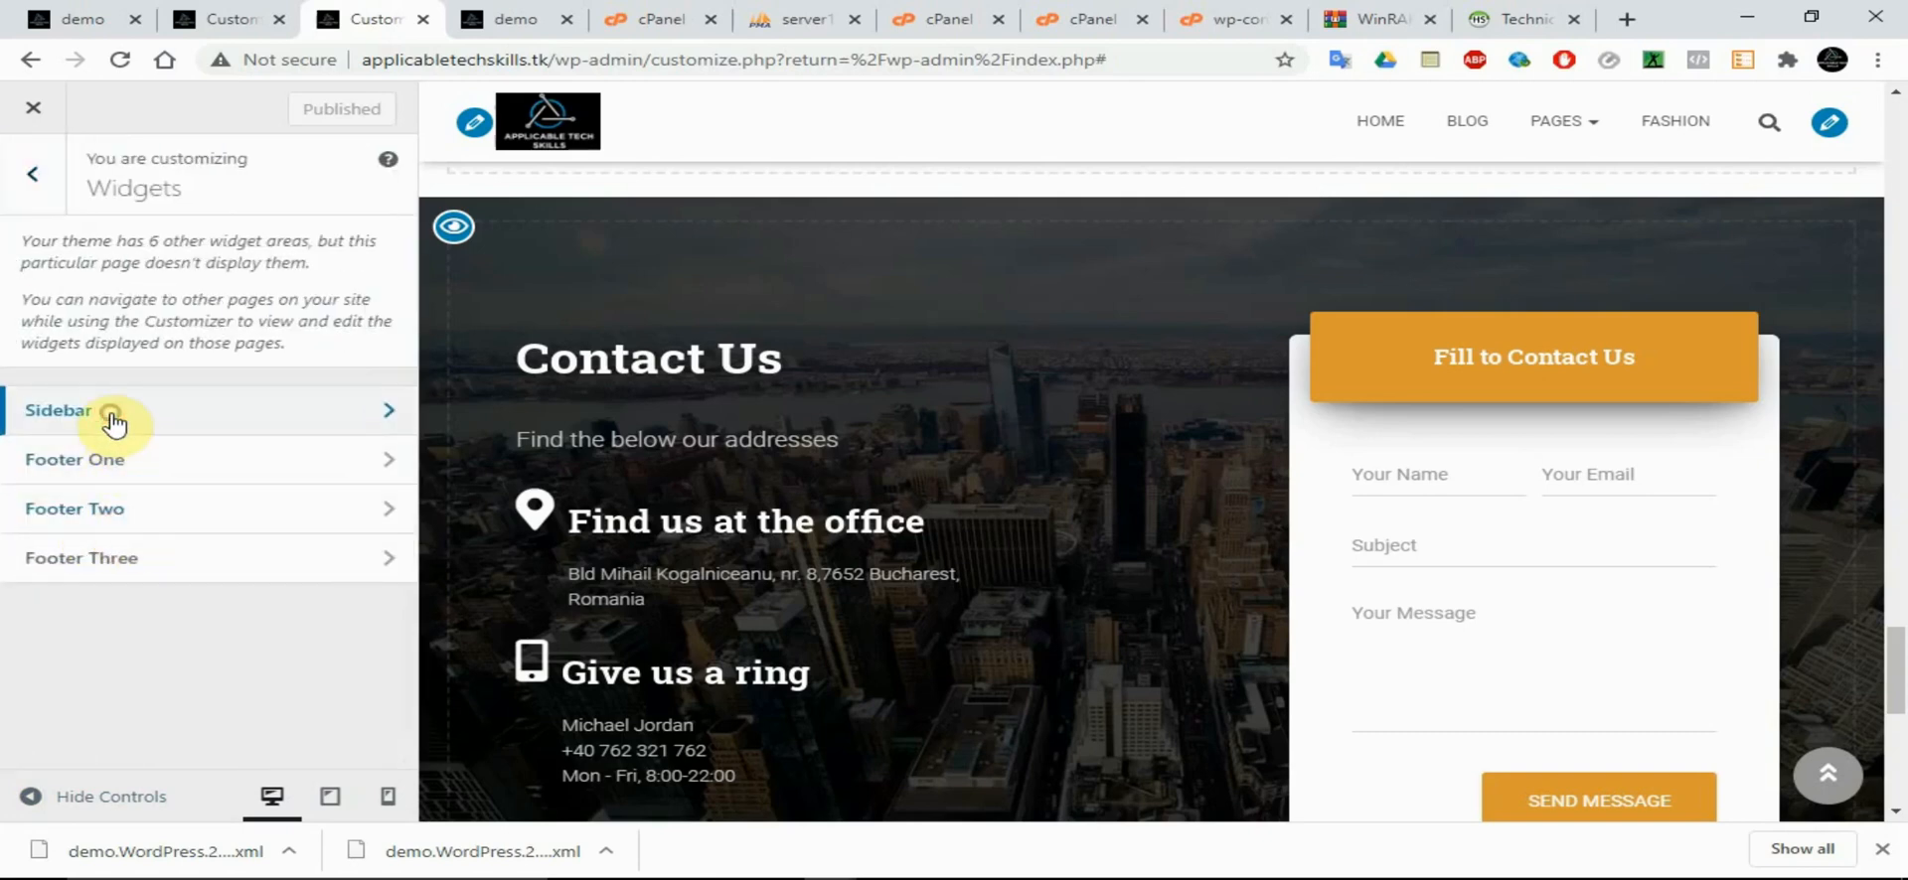
click(38, 187)
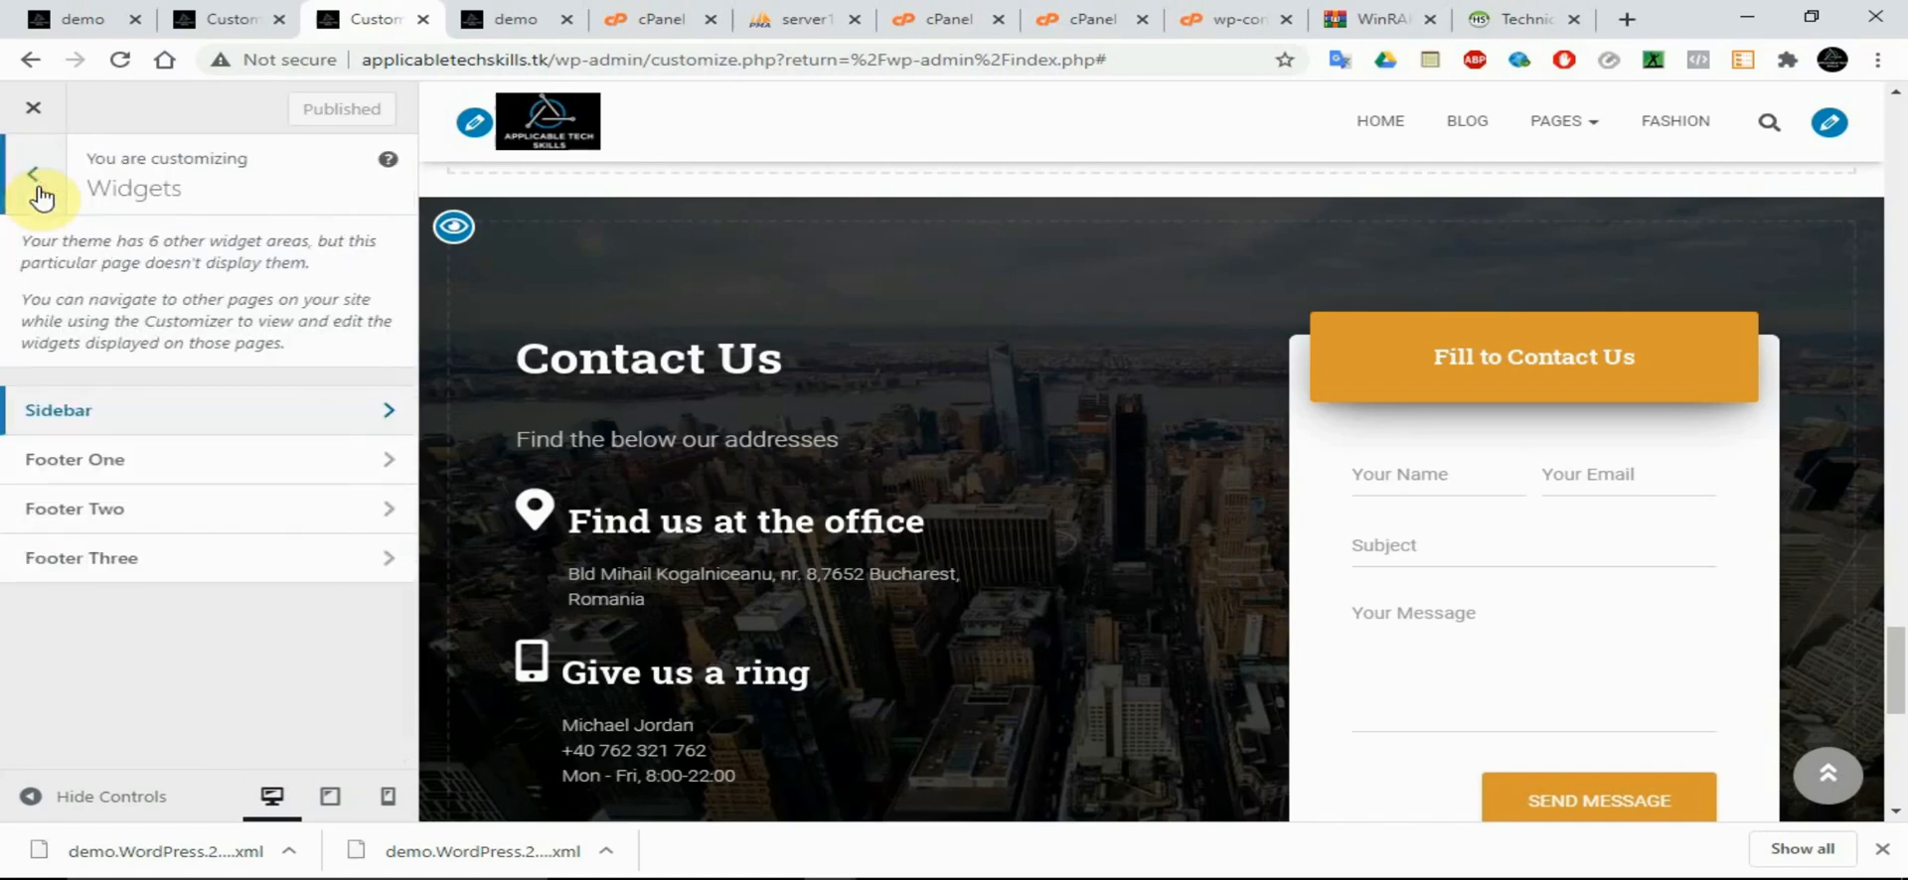
click(179, 15)
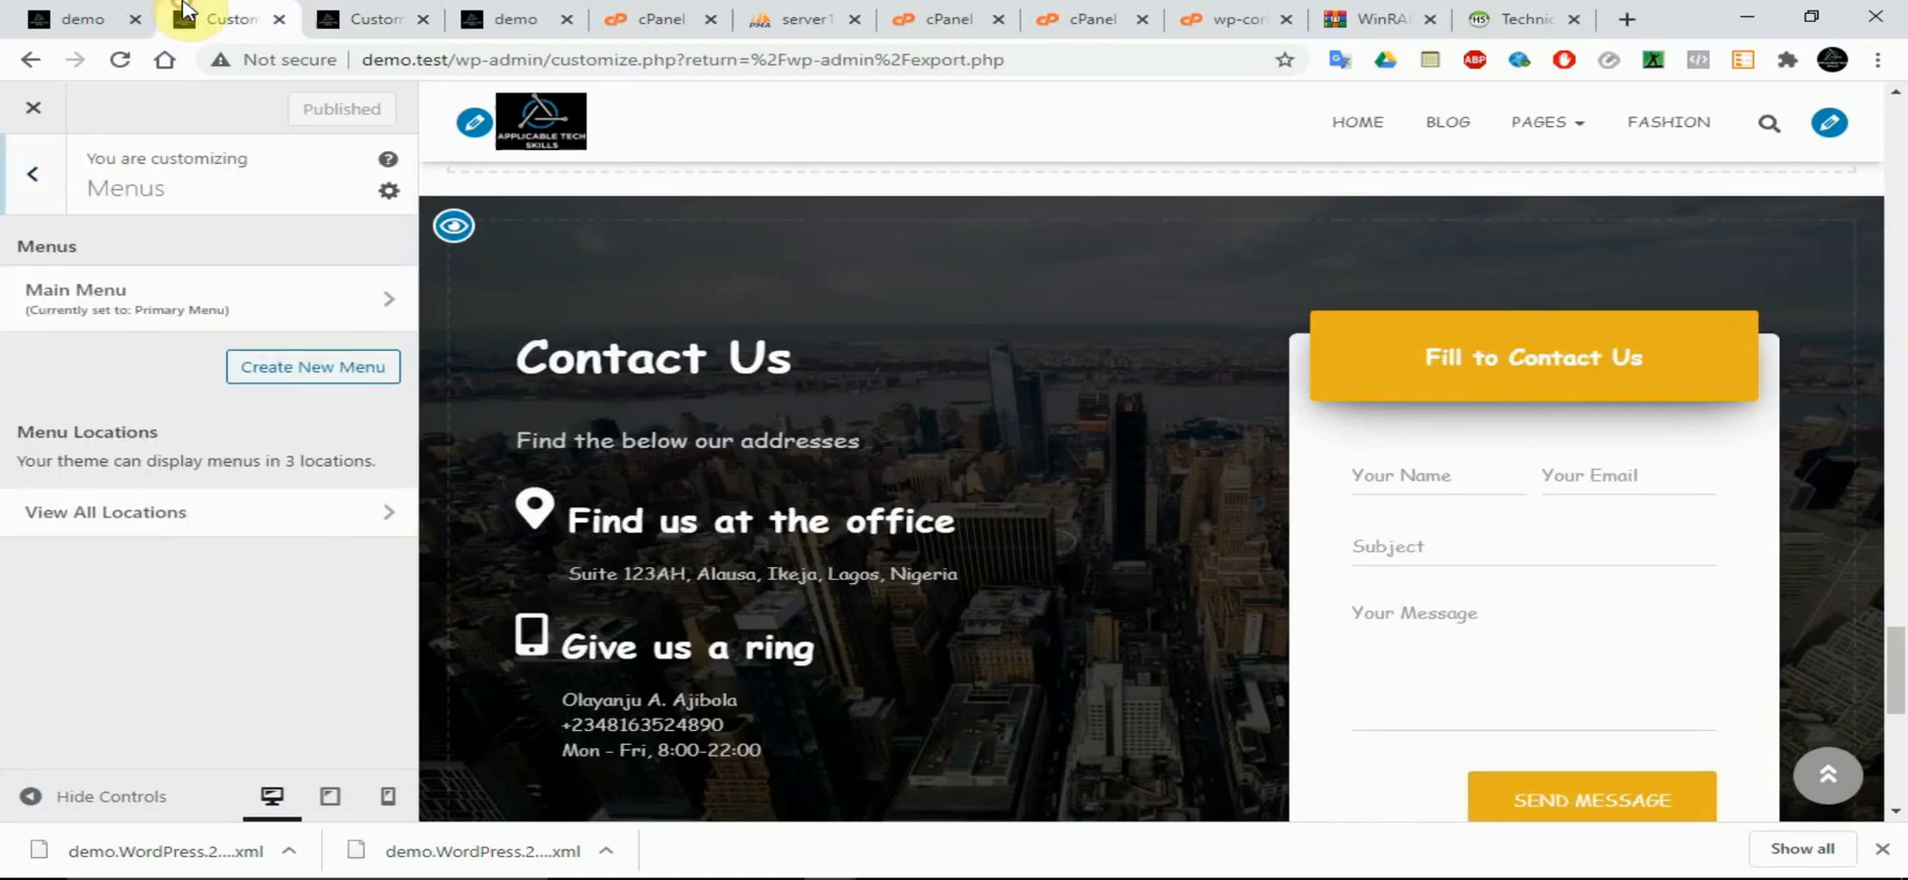
click(35, 198)
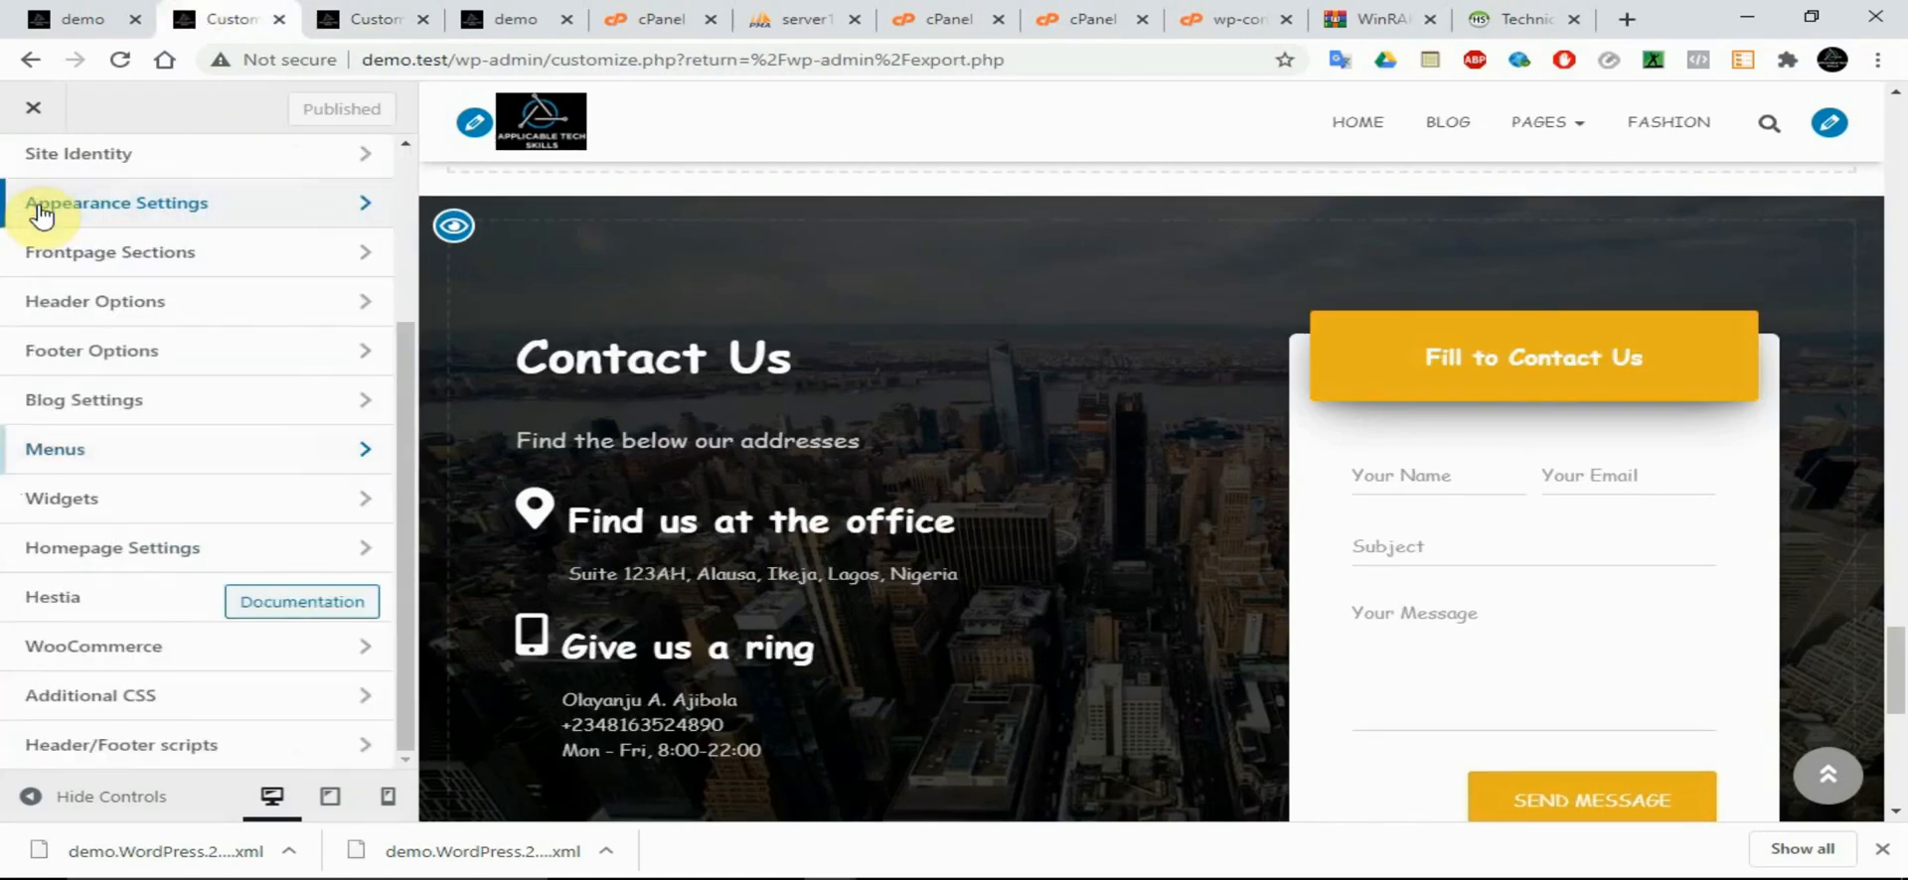
Step: Inspect the demo's Sidebar and Footer One widget areas, then return to its main sections
click(118, 511)
click(202, 422)
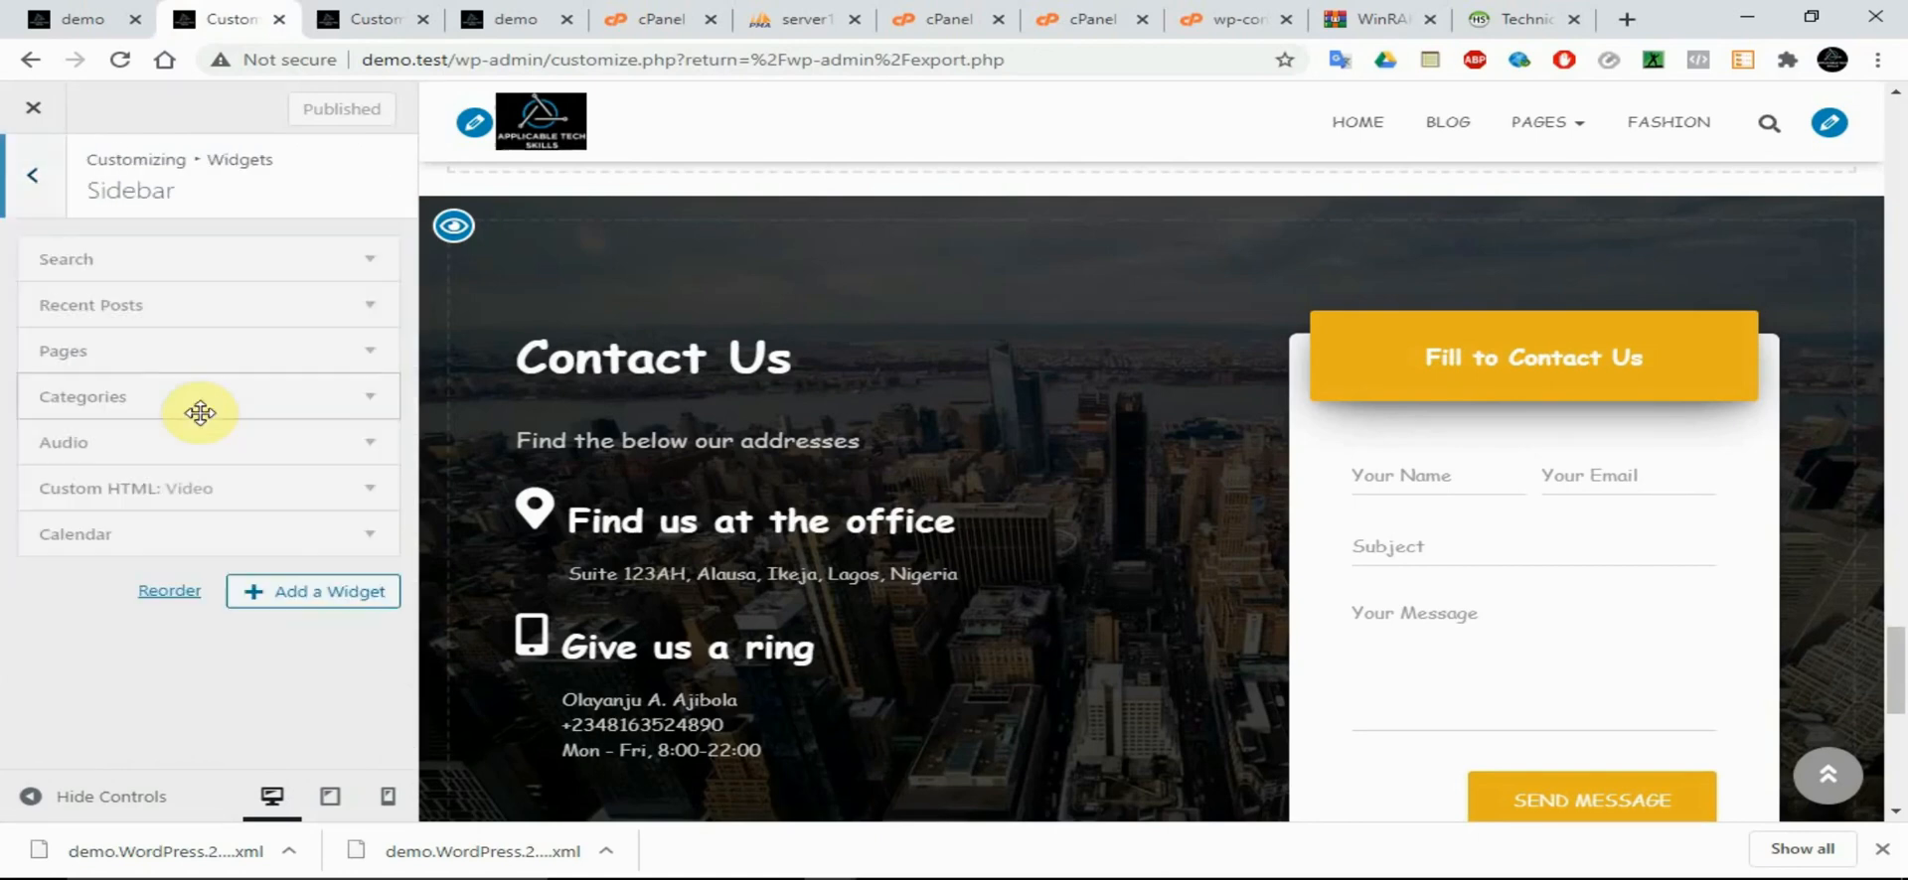
click(49, 216)
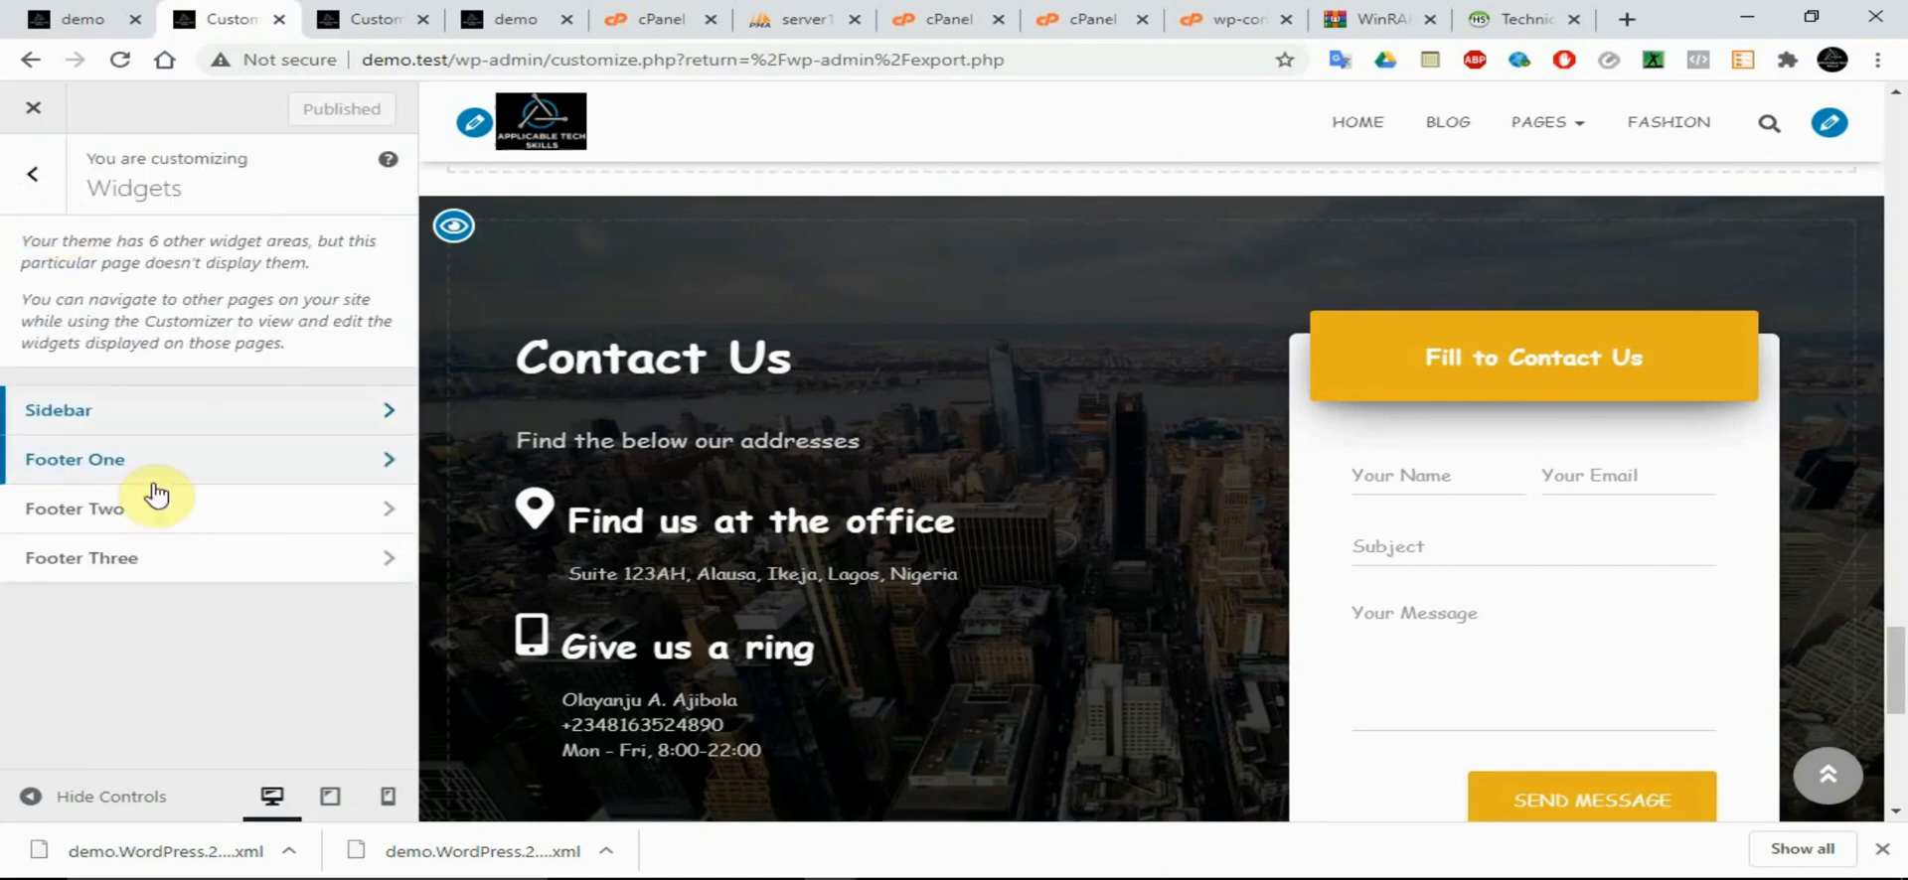
click(123, 476)
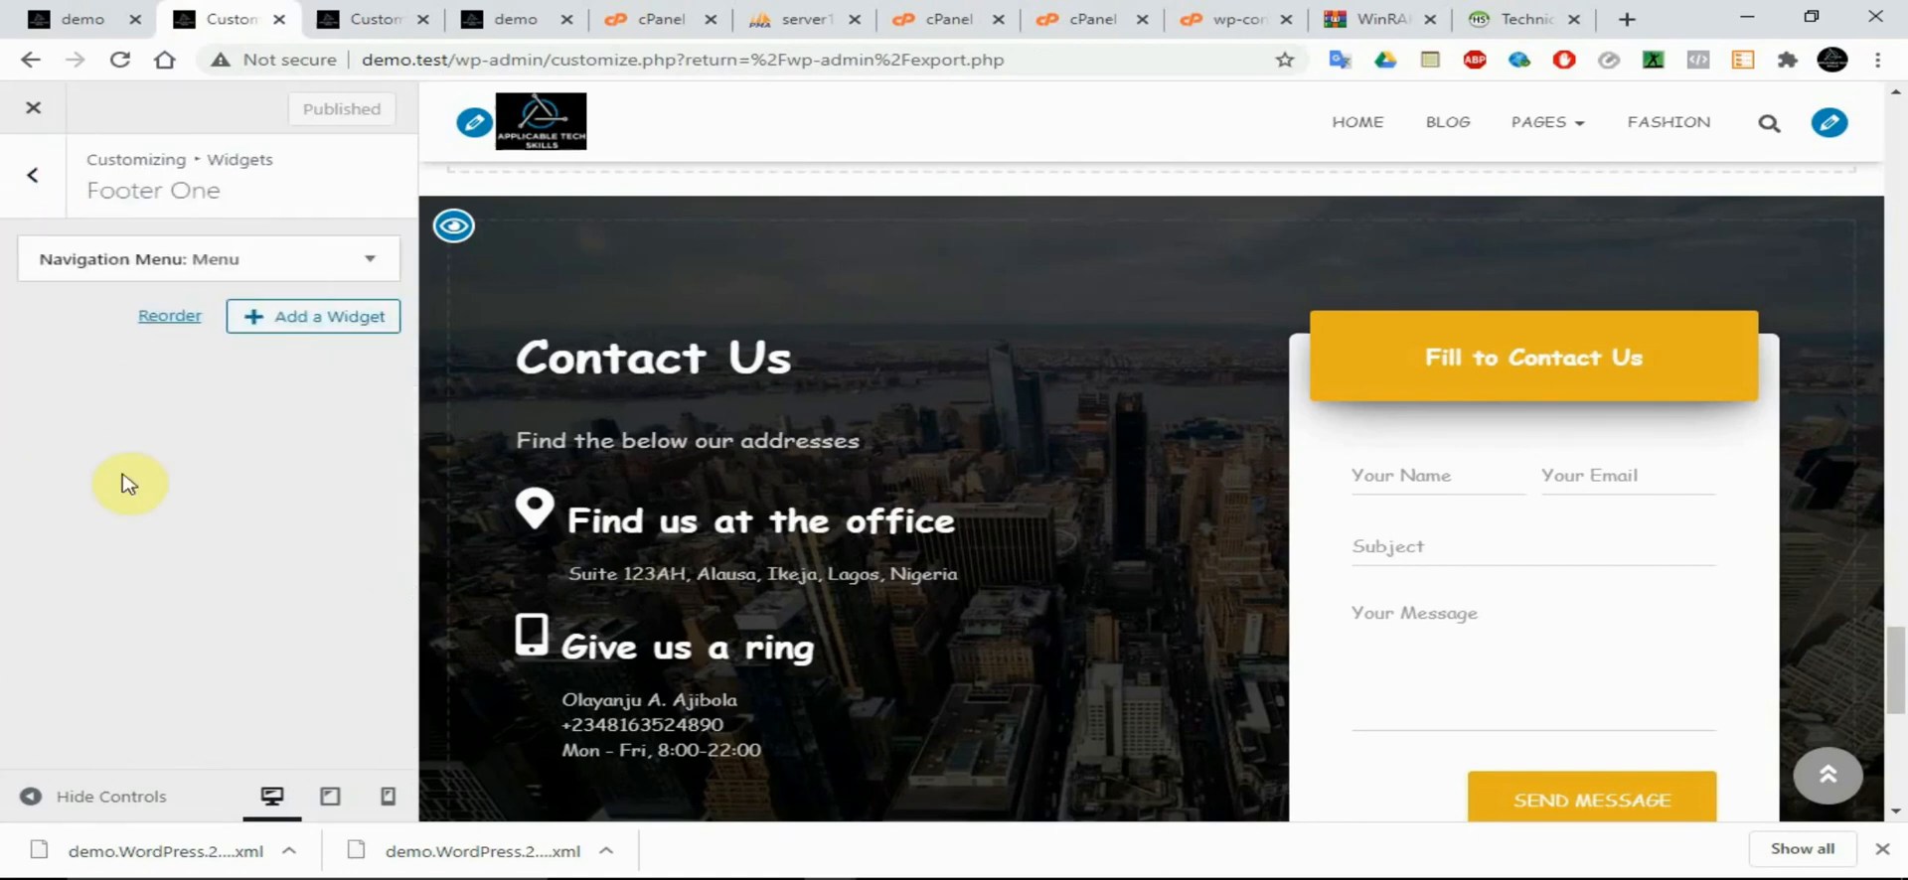
click(49, 188)
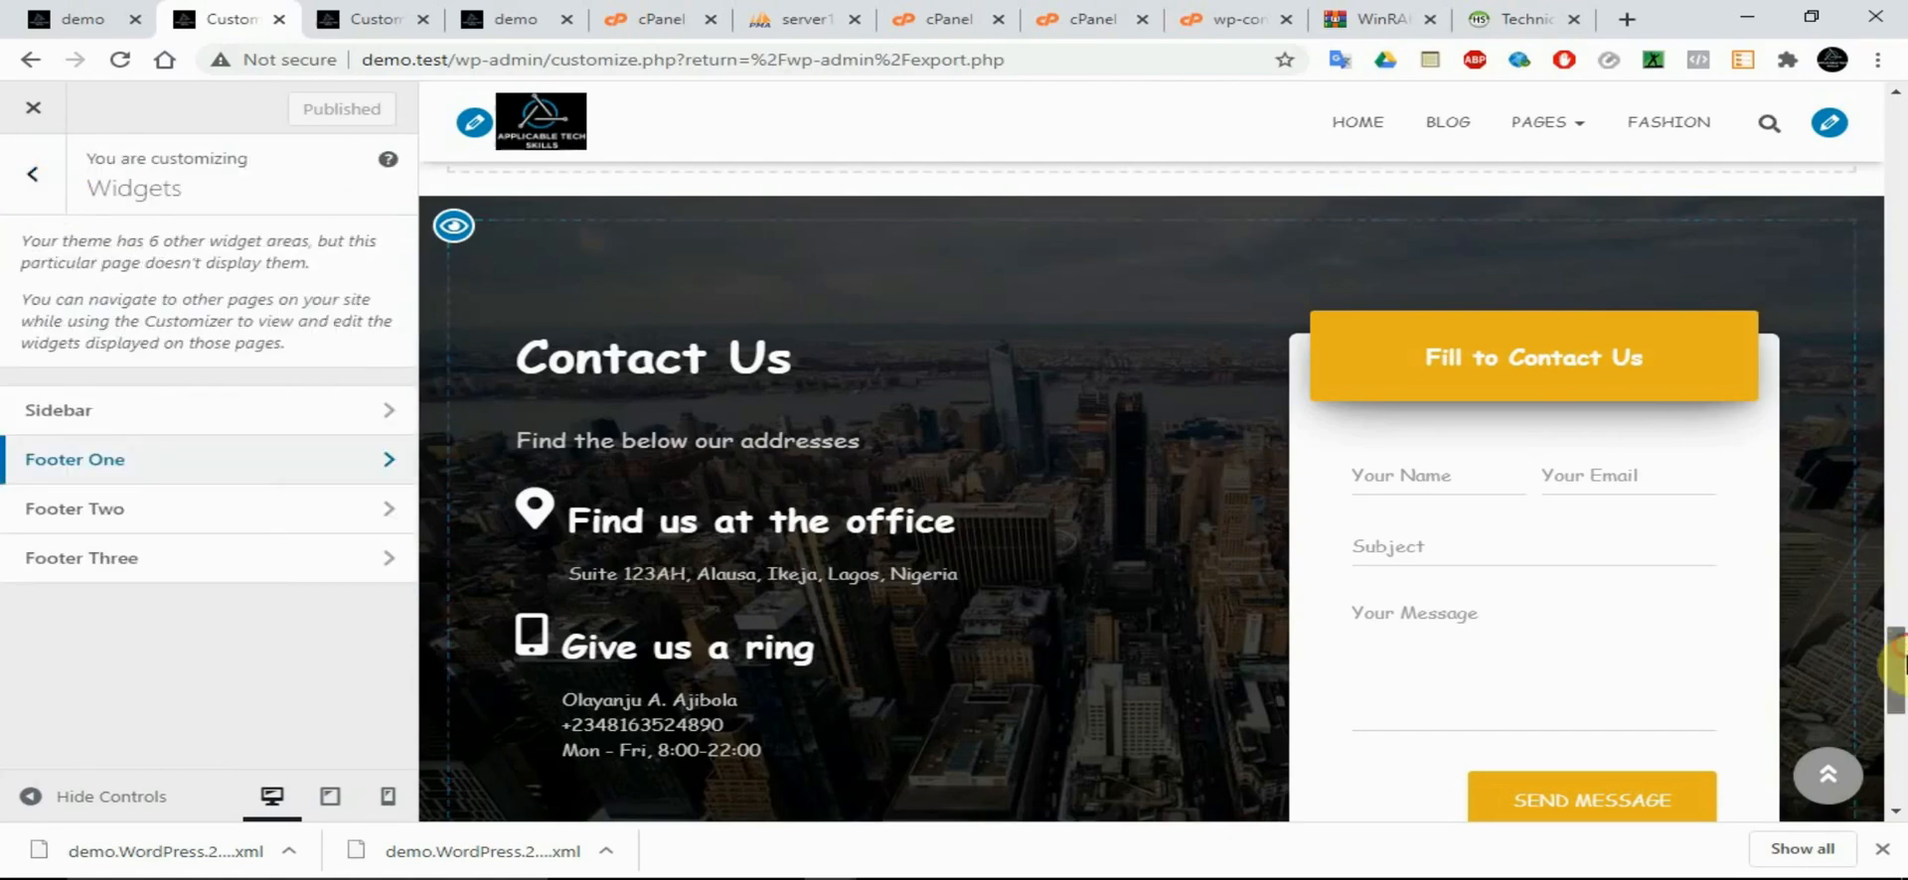
drag(1898, 666, 1900, 104)
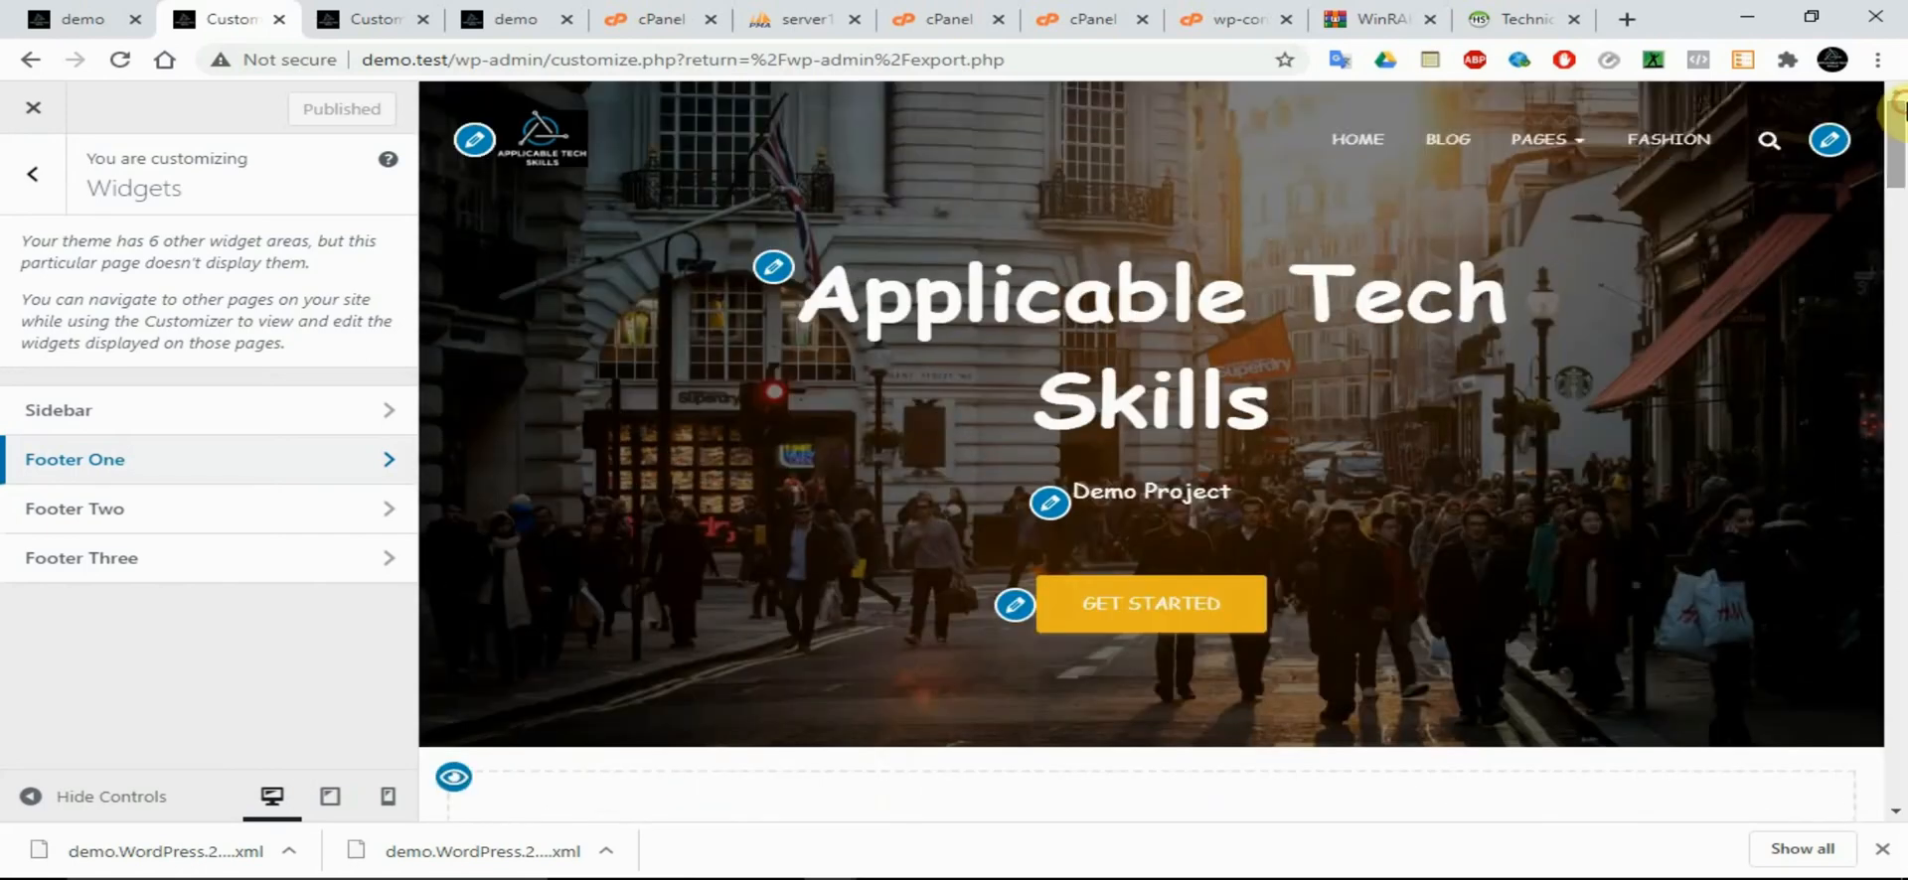
click(44, 179)
Step: Reload the live site's front page and select the hero title to check its font
click(502, 12)
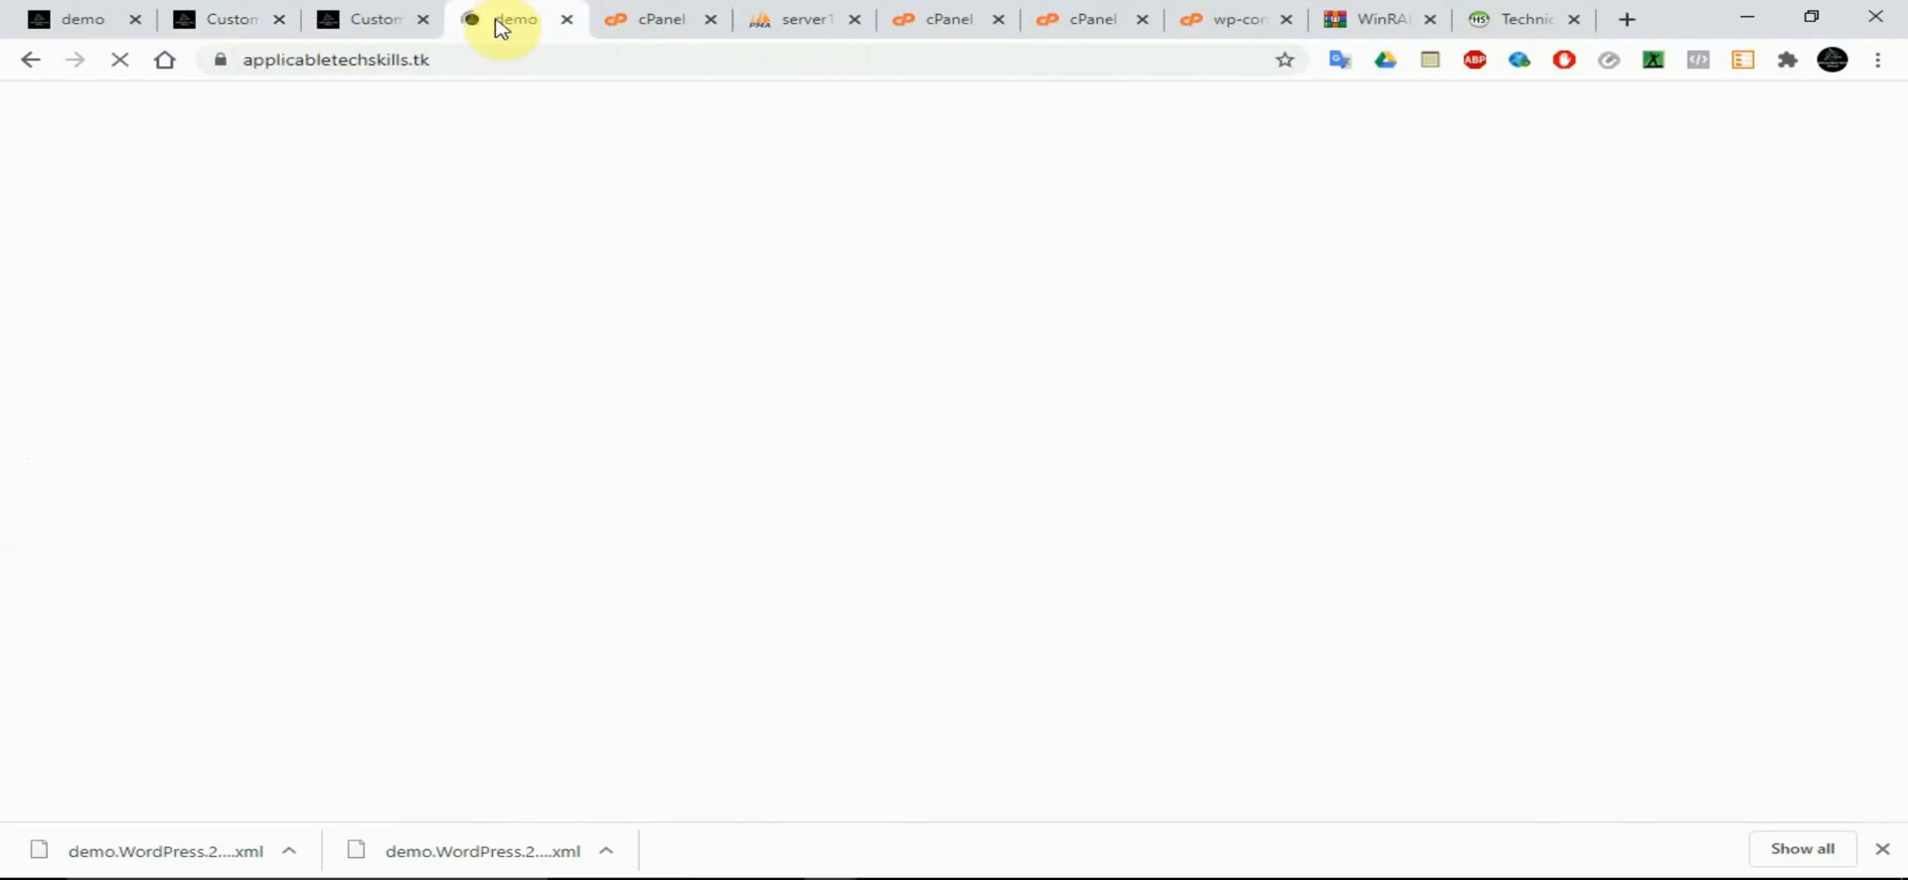
click(459, 56)
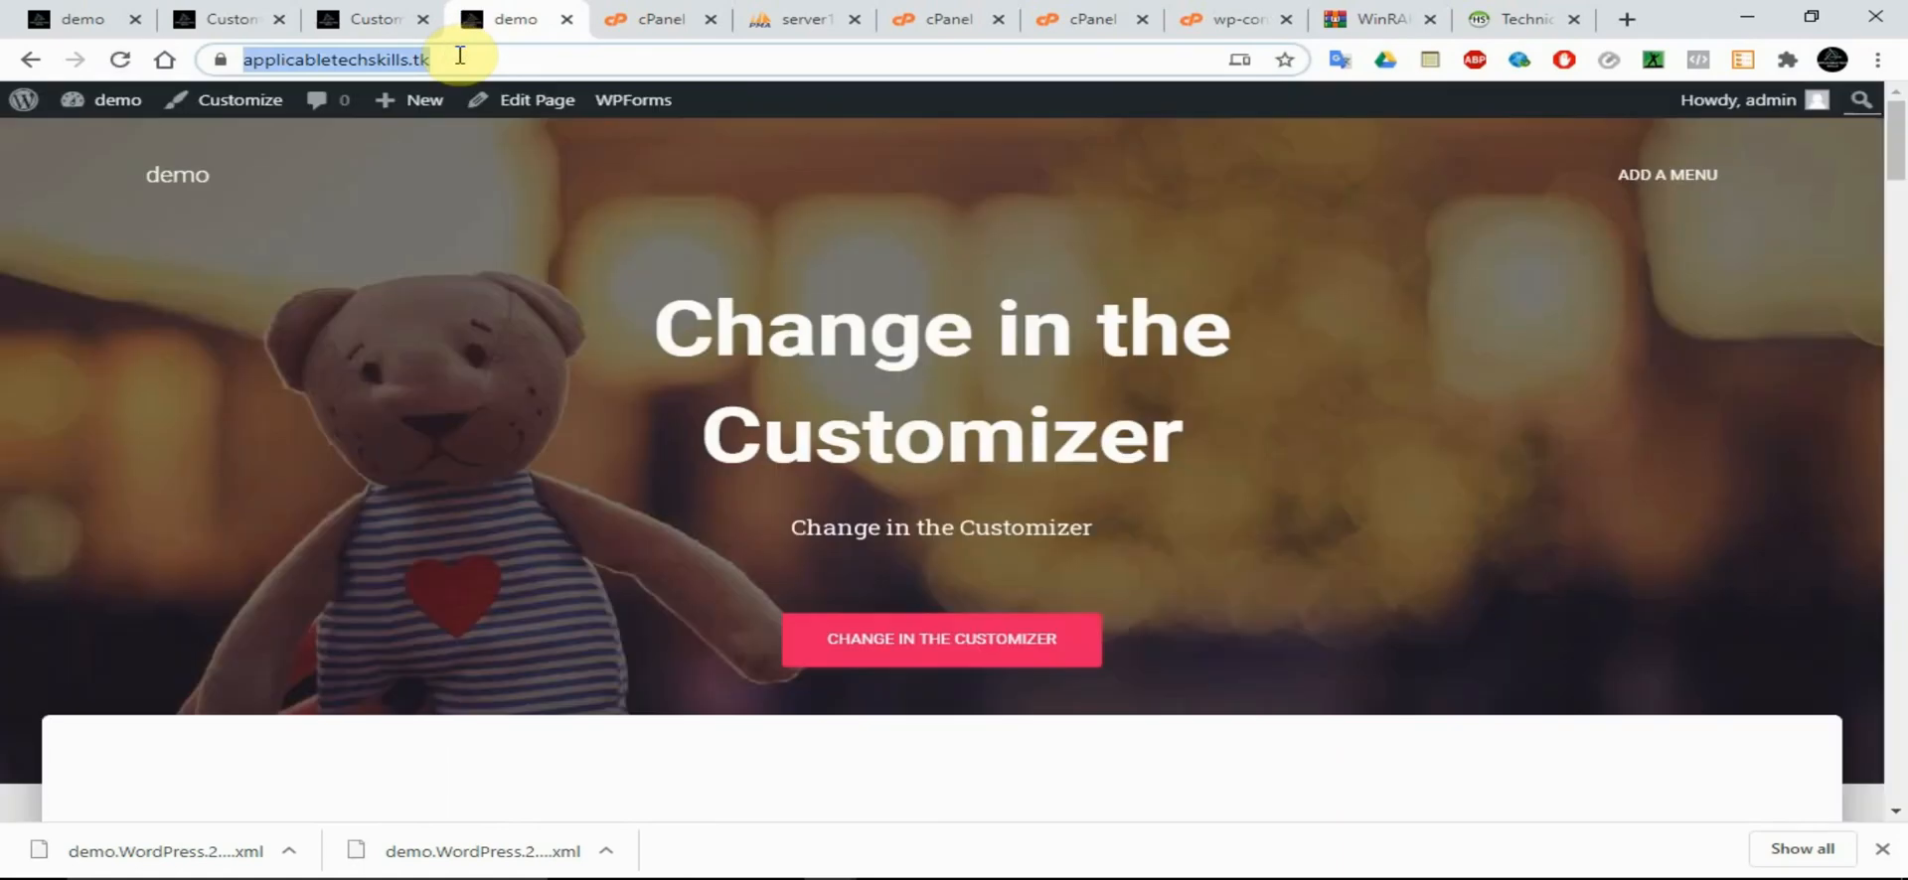
click(115, 63)
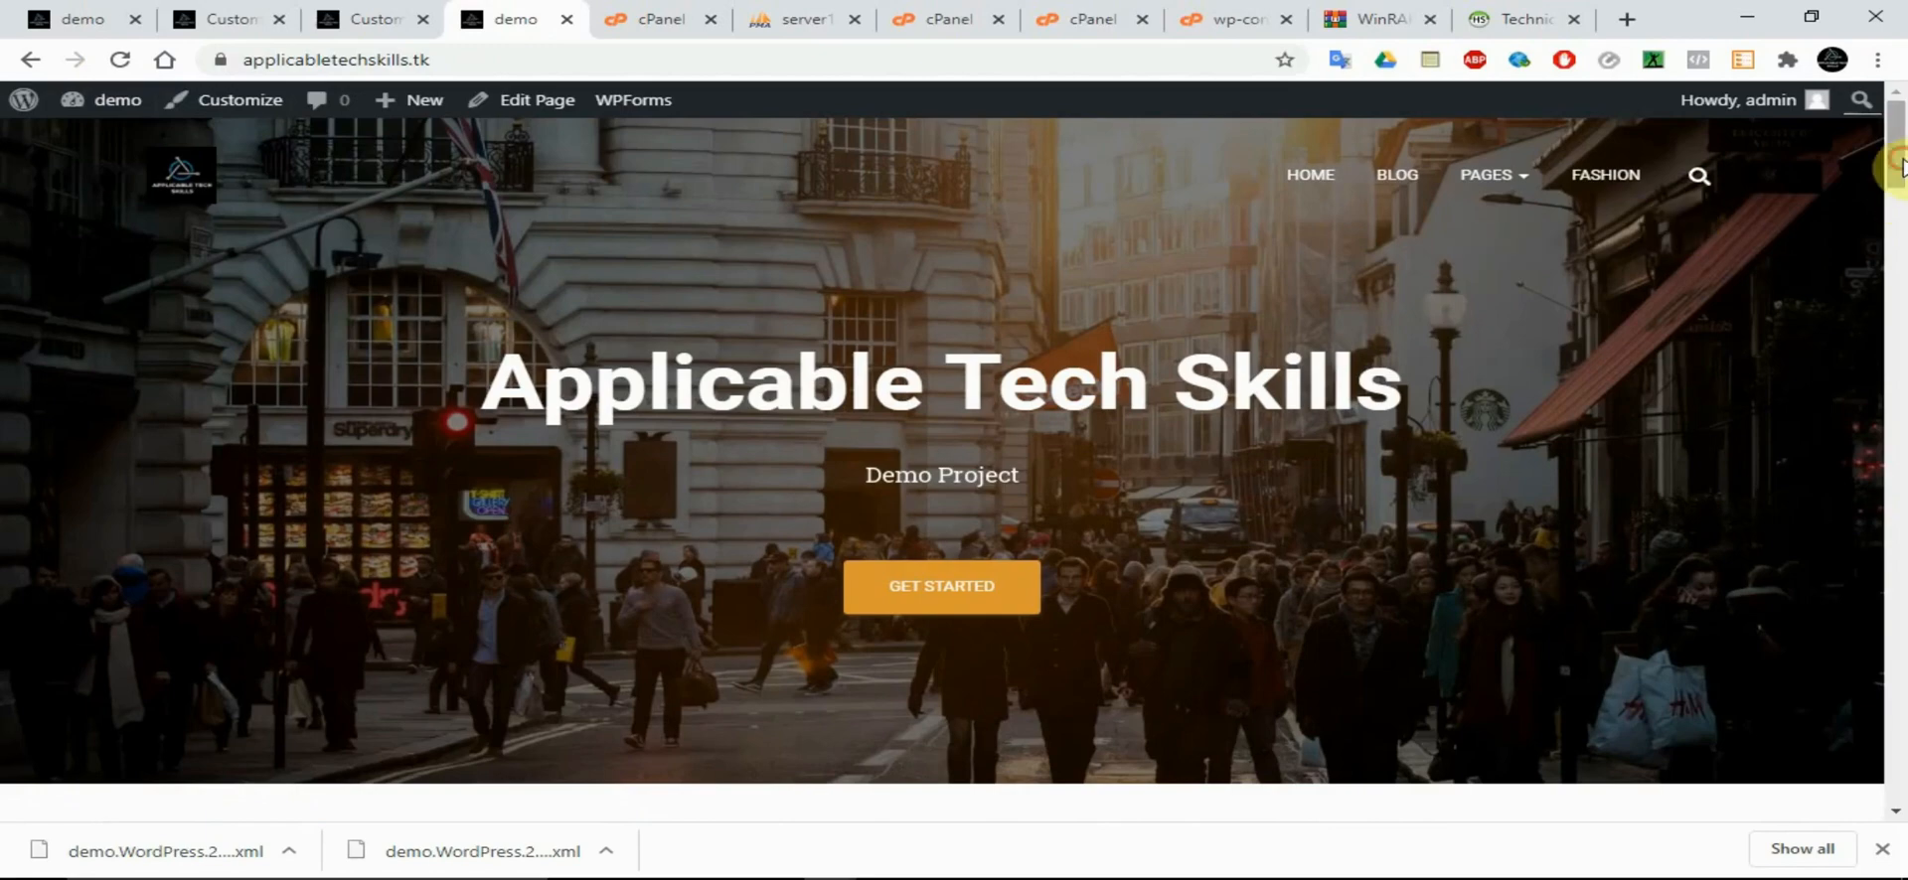
drag(1900, 167, 1900, 62)
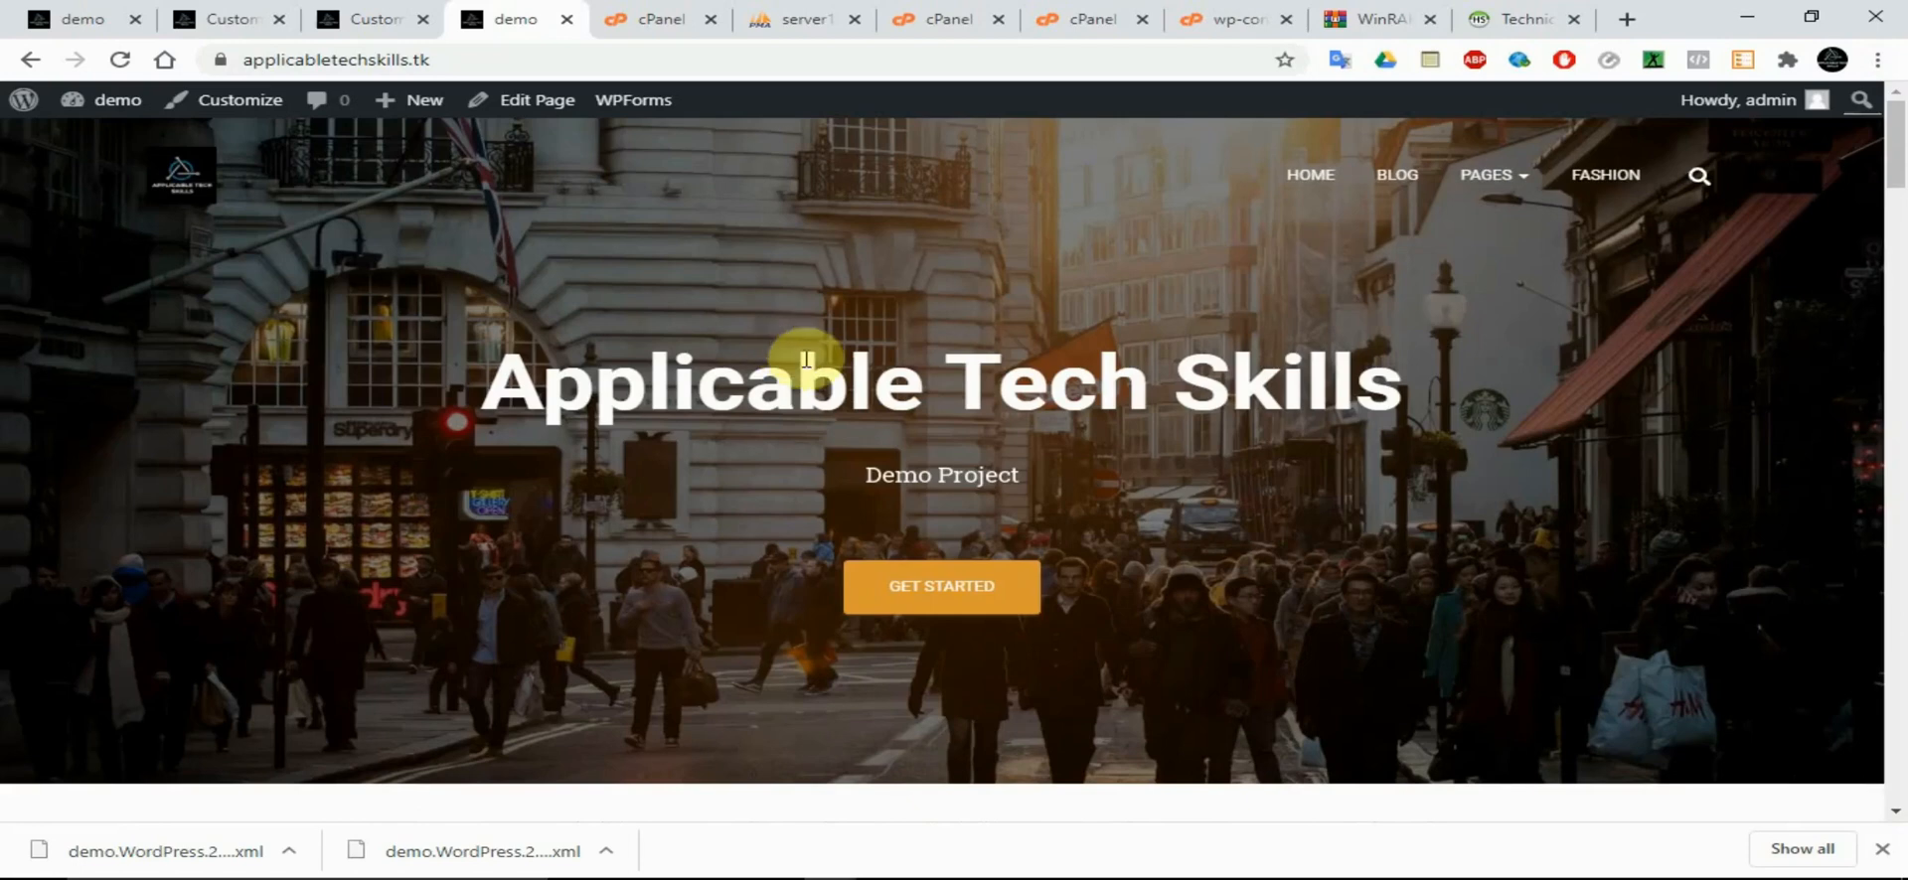
triple_click(703, 401)
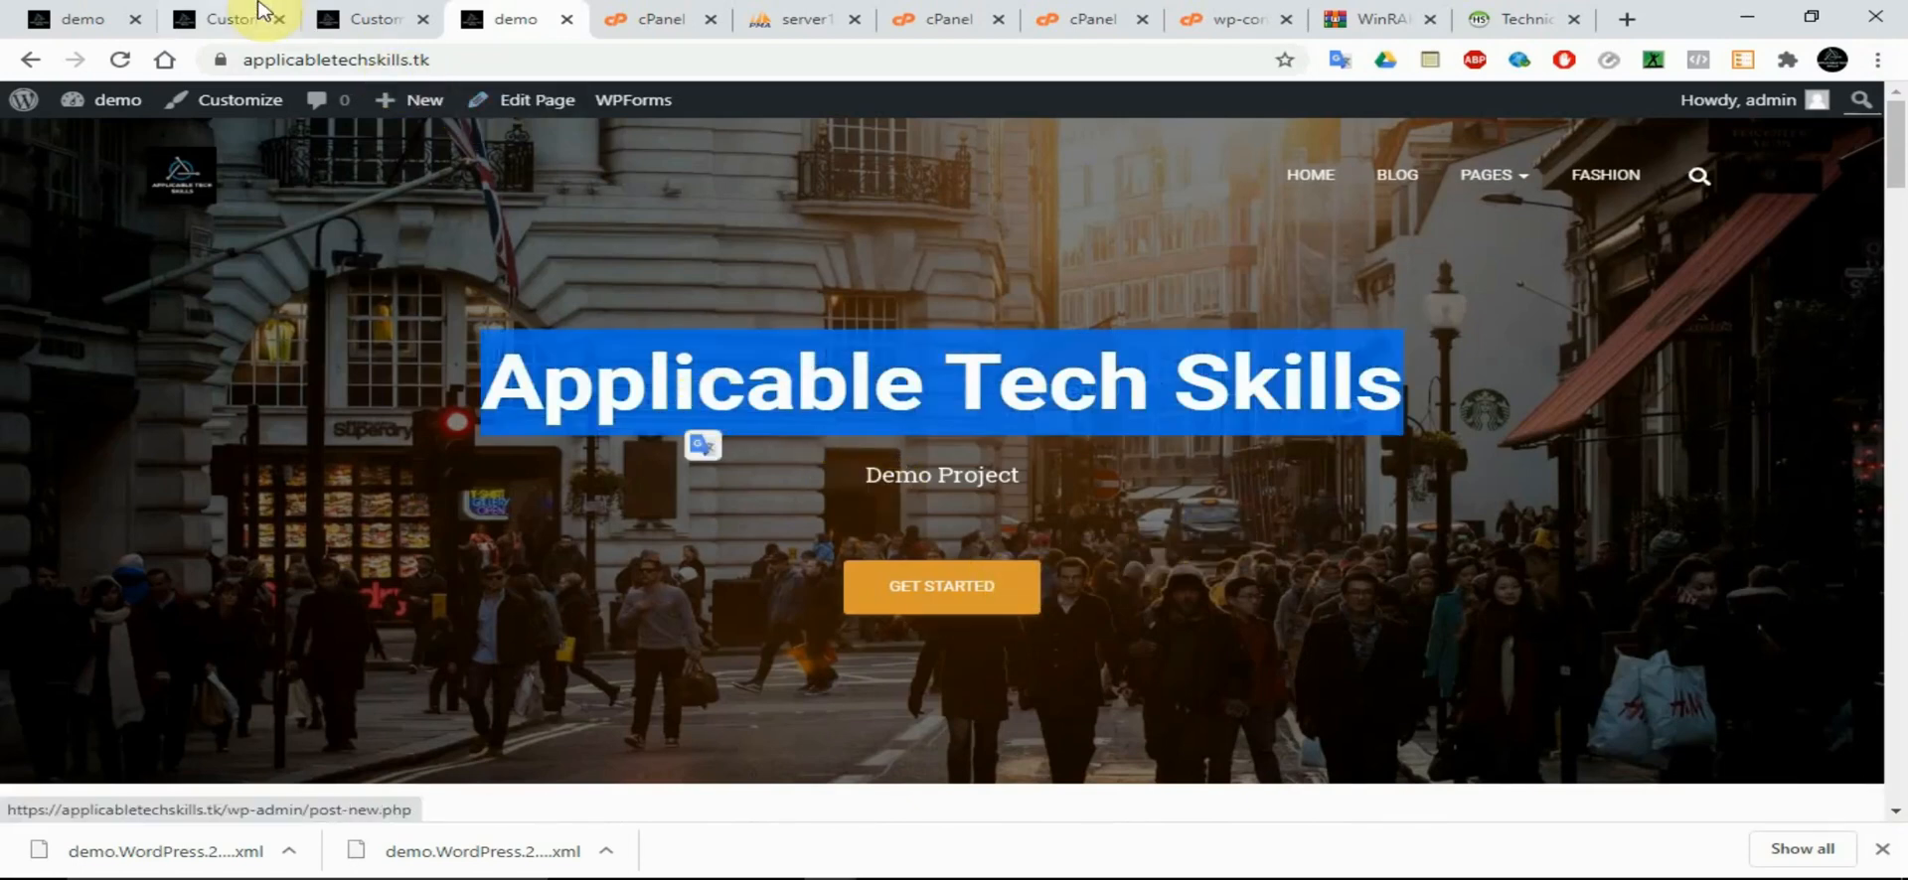
Step: Scroll through the demo.test front page, then return to the live site's Customizer
click(123, 14)
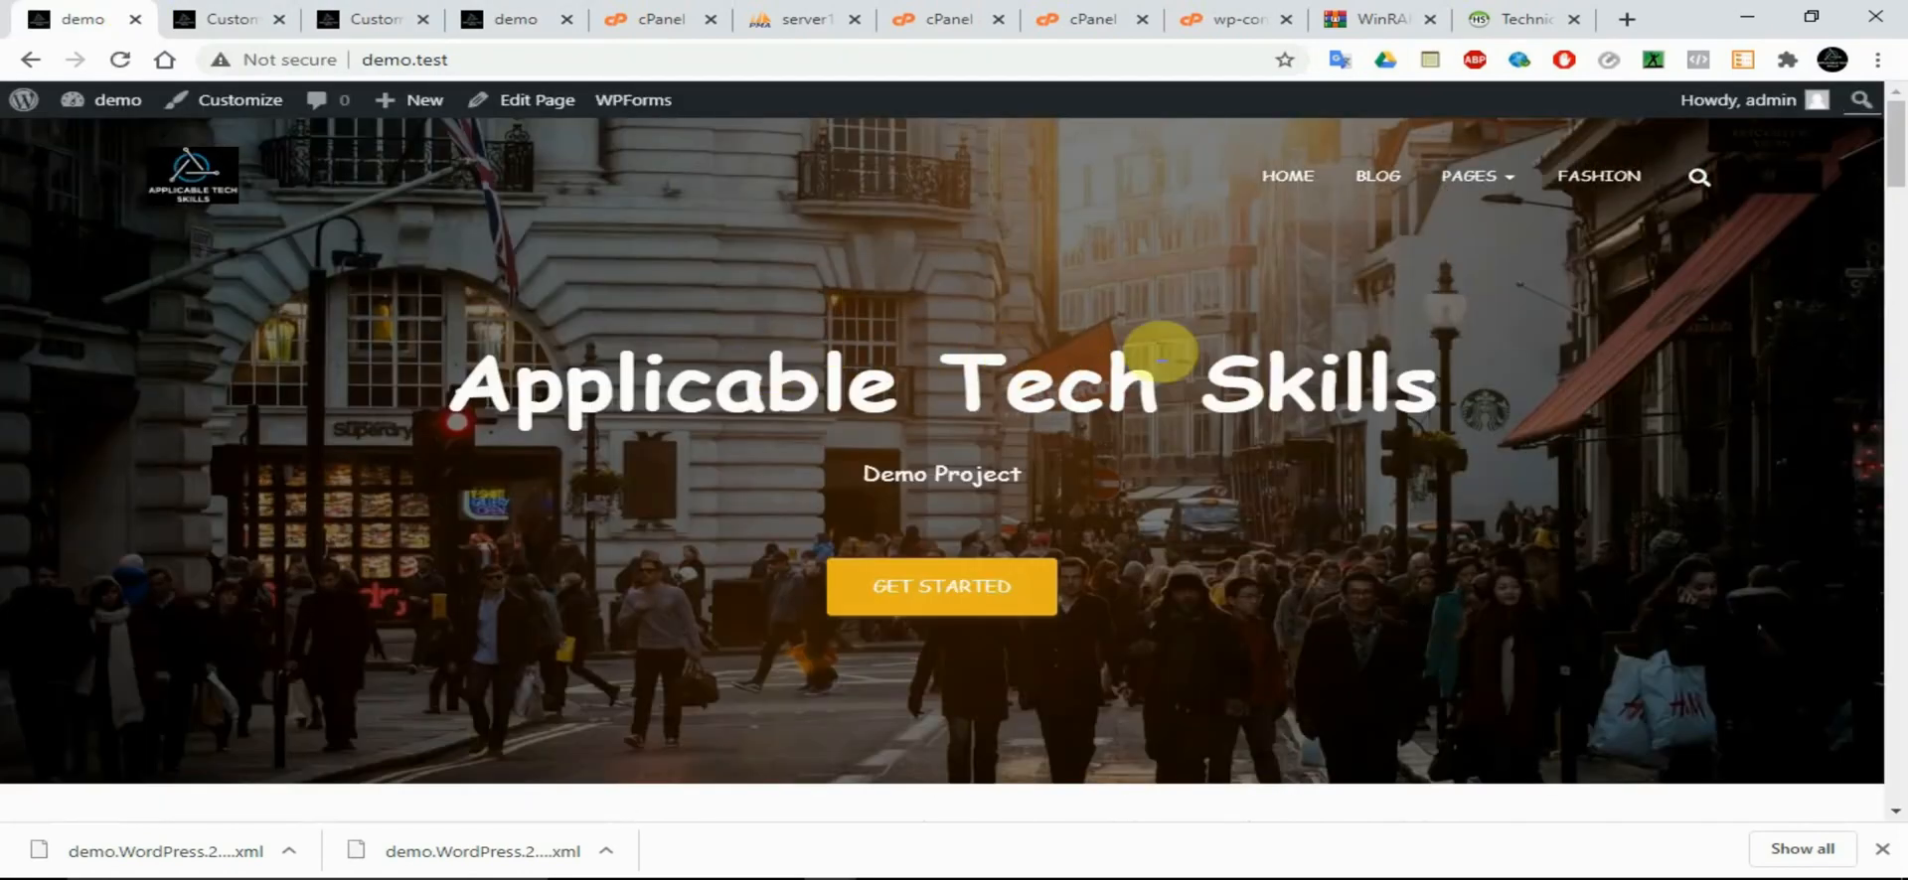
click(1896, 199)
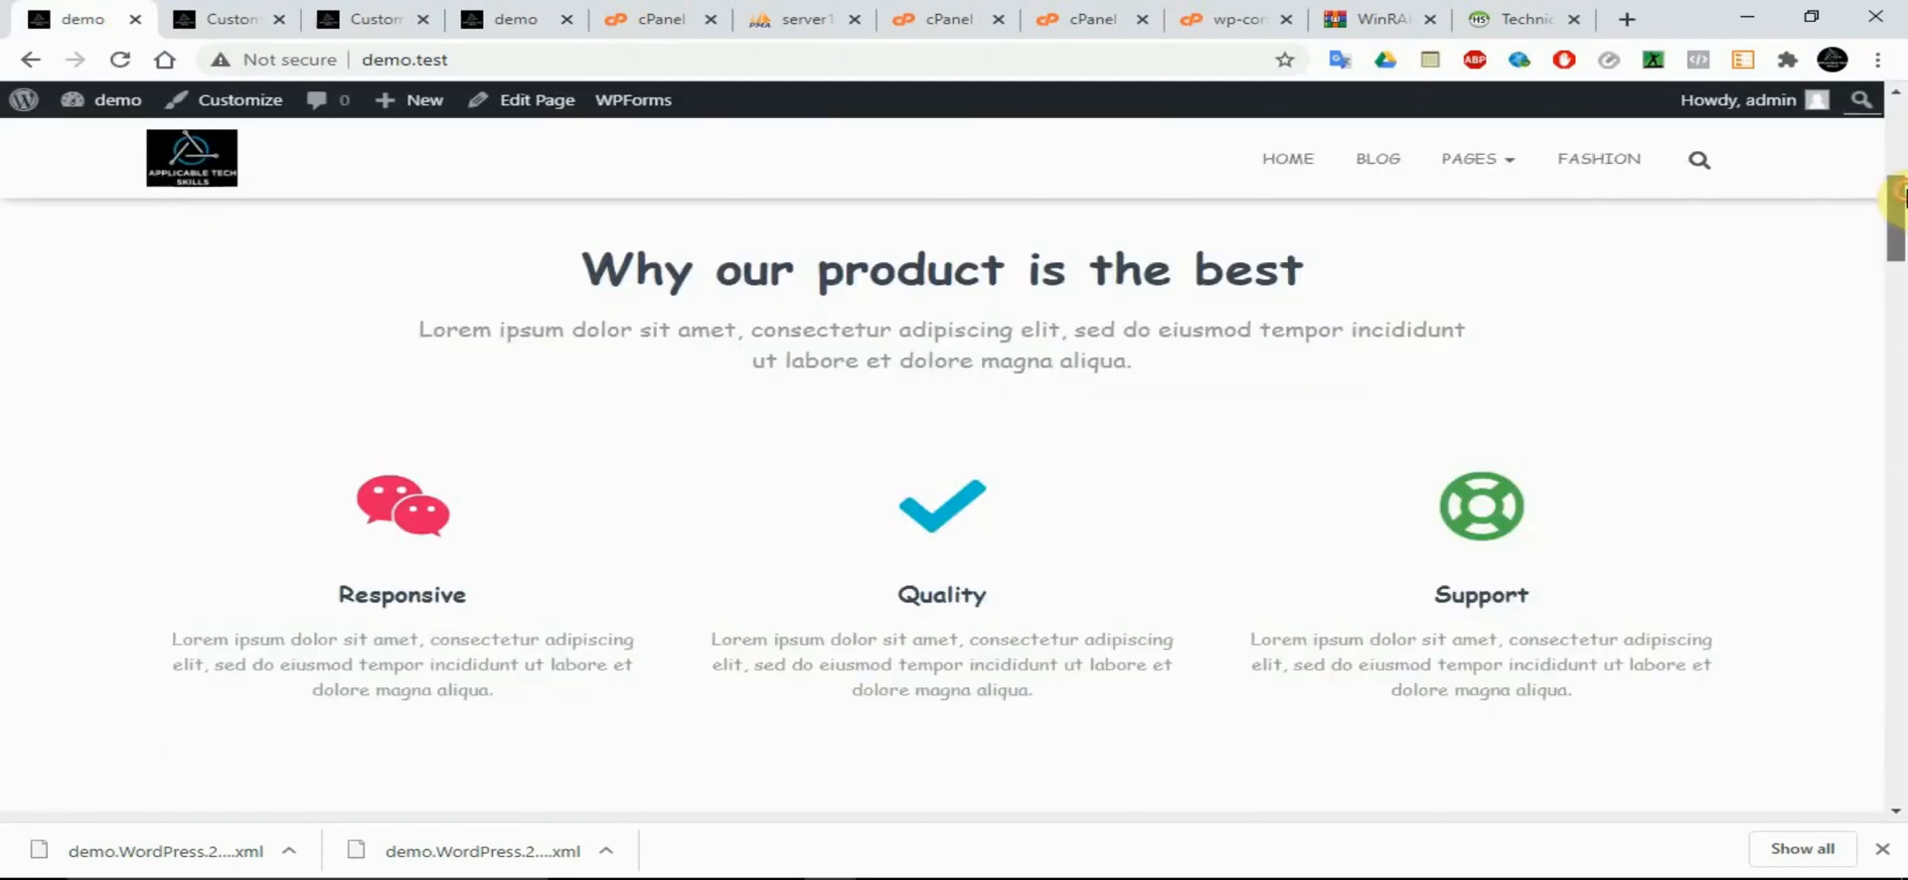
drag(1898, 196, 1863, 44)
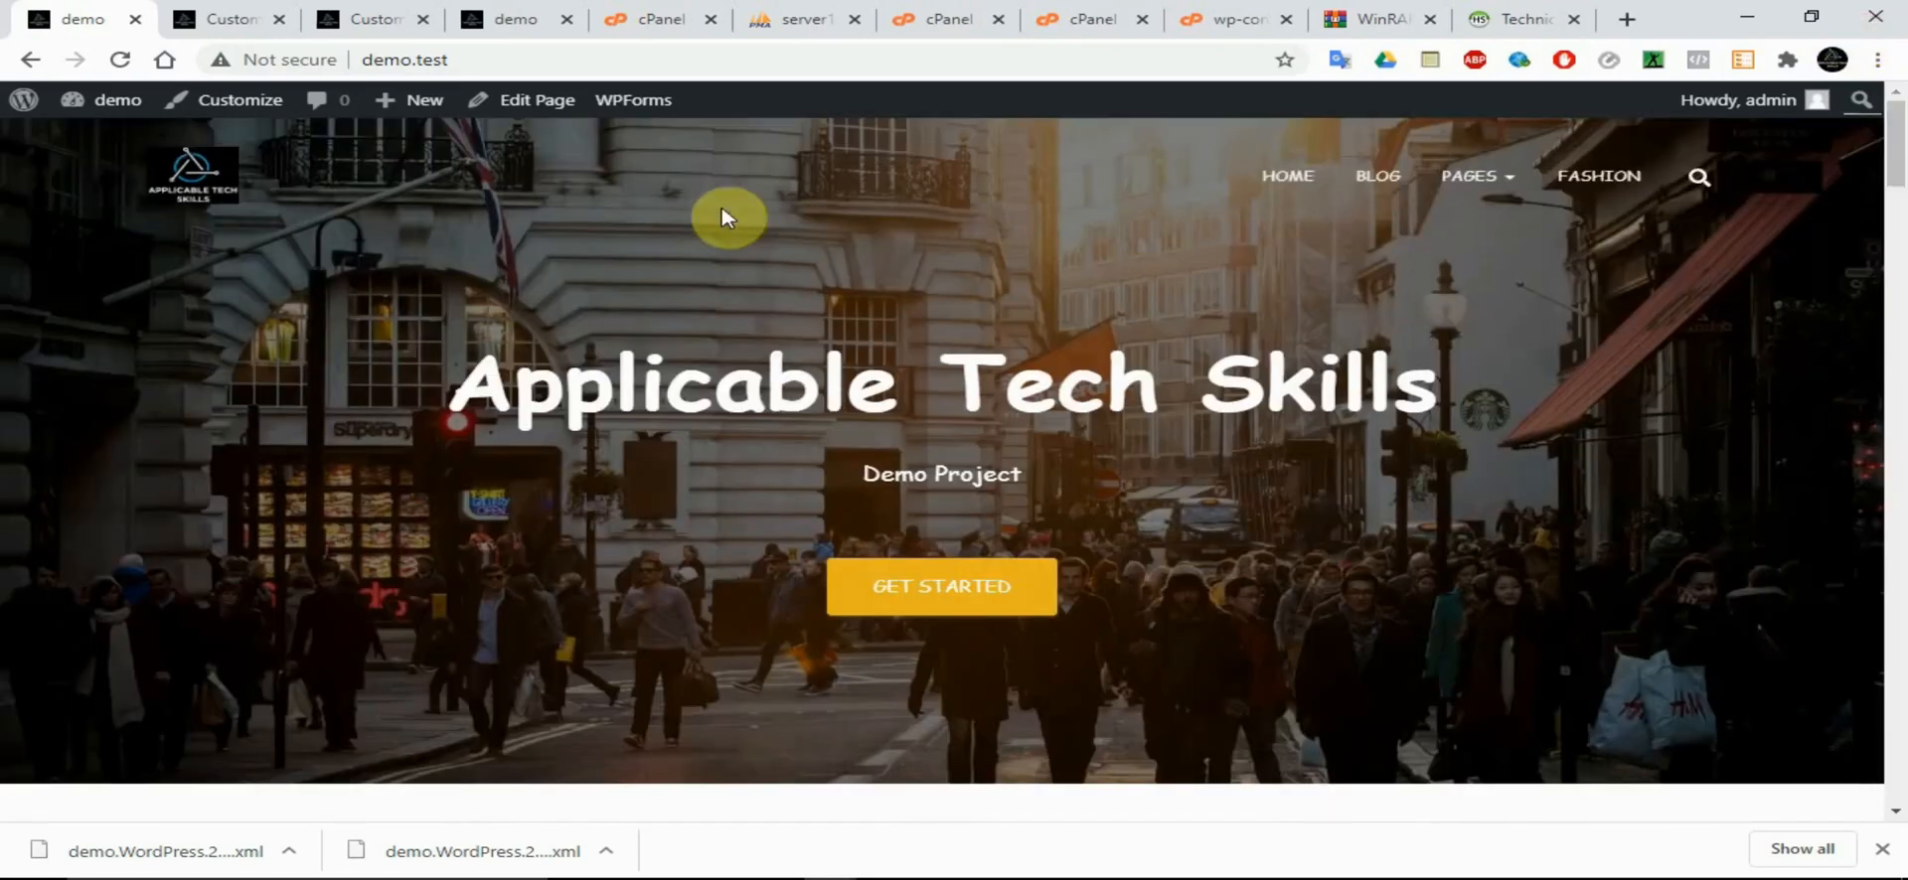
click(402, 14)
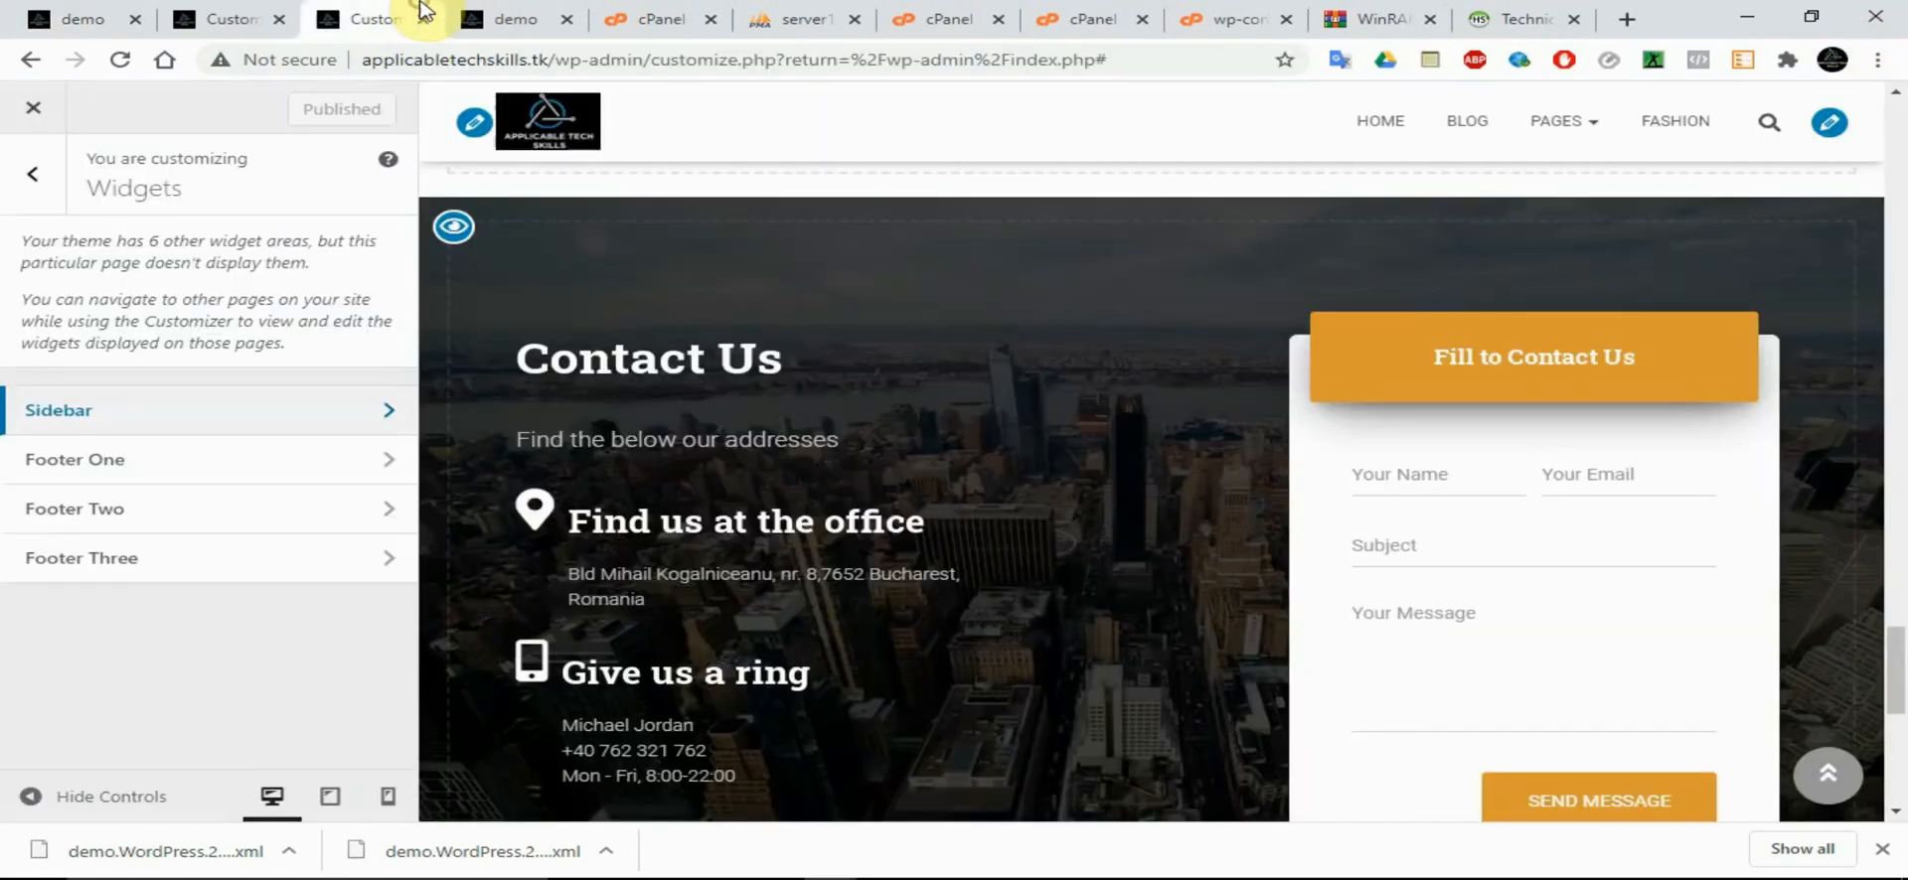
Step: Confirm the demo's Typography settings use Comic Sans MS for headings and body, then return to the live Customizer
click(216, 12)
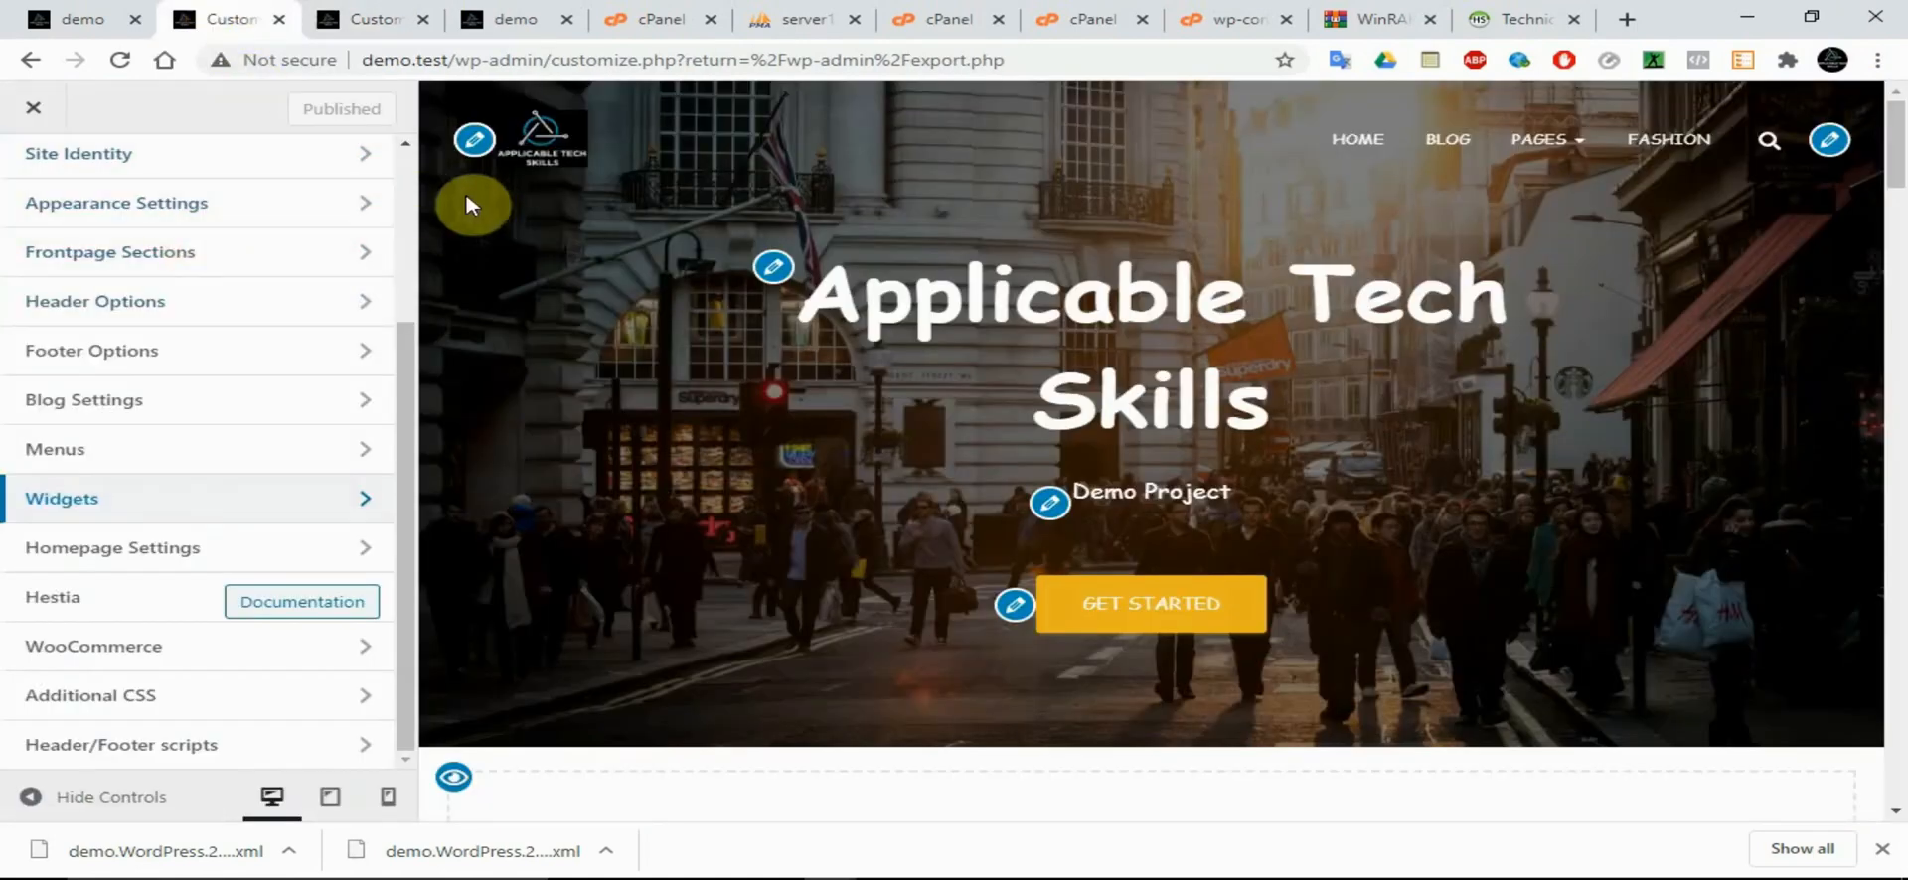
scroll(409, 179, up, 3)
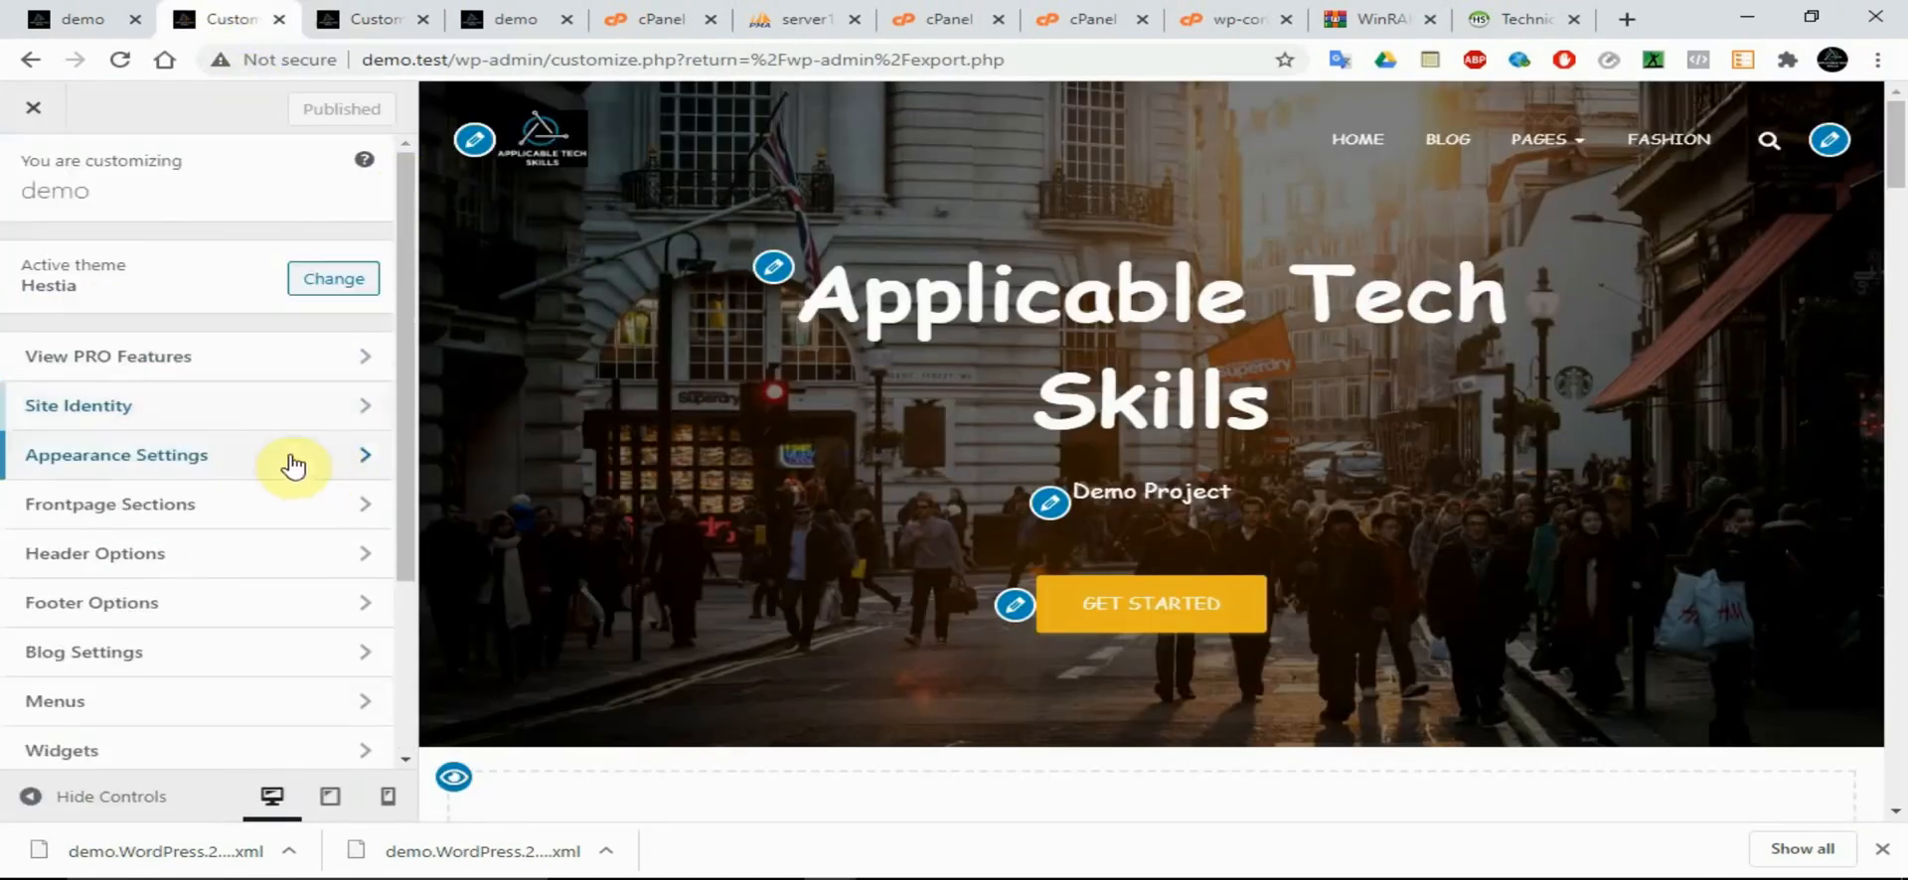
click(254, 410)
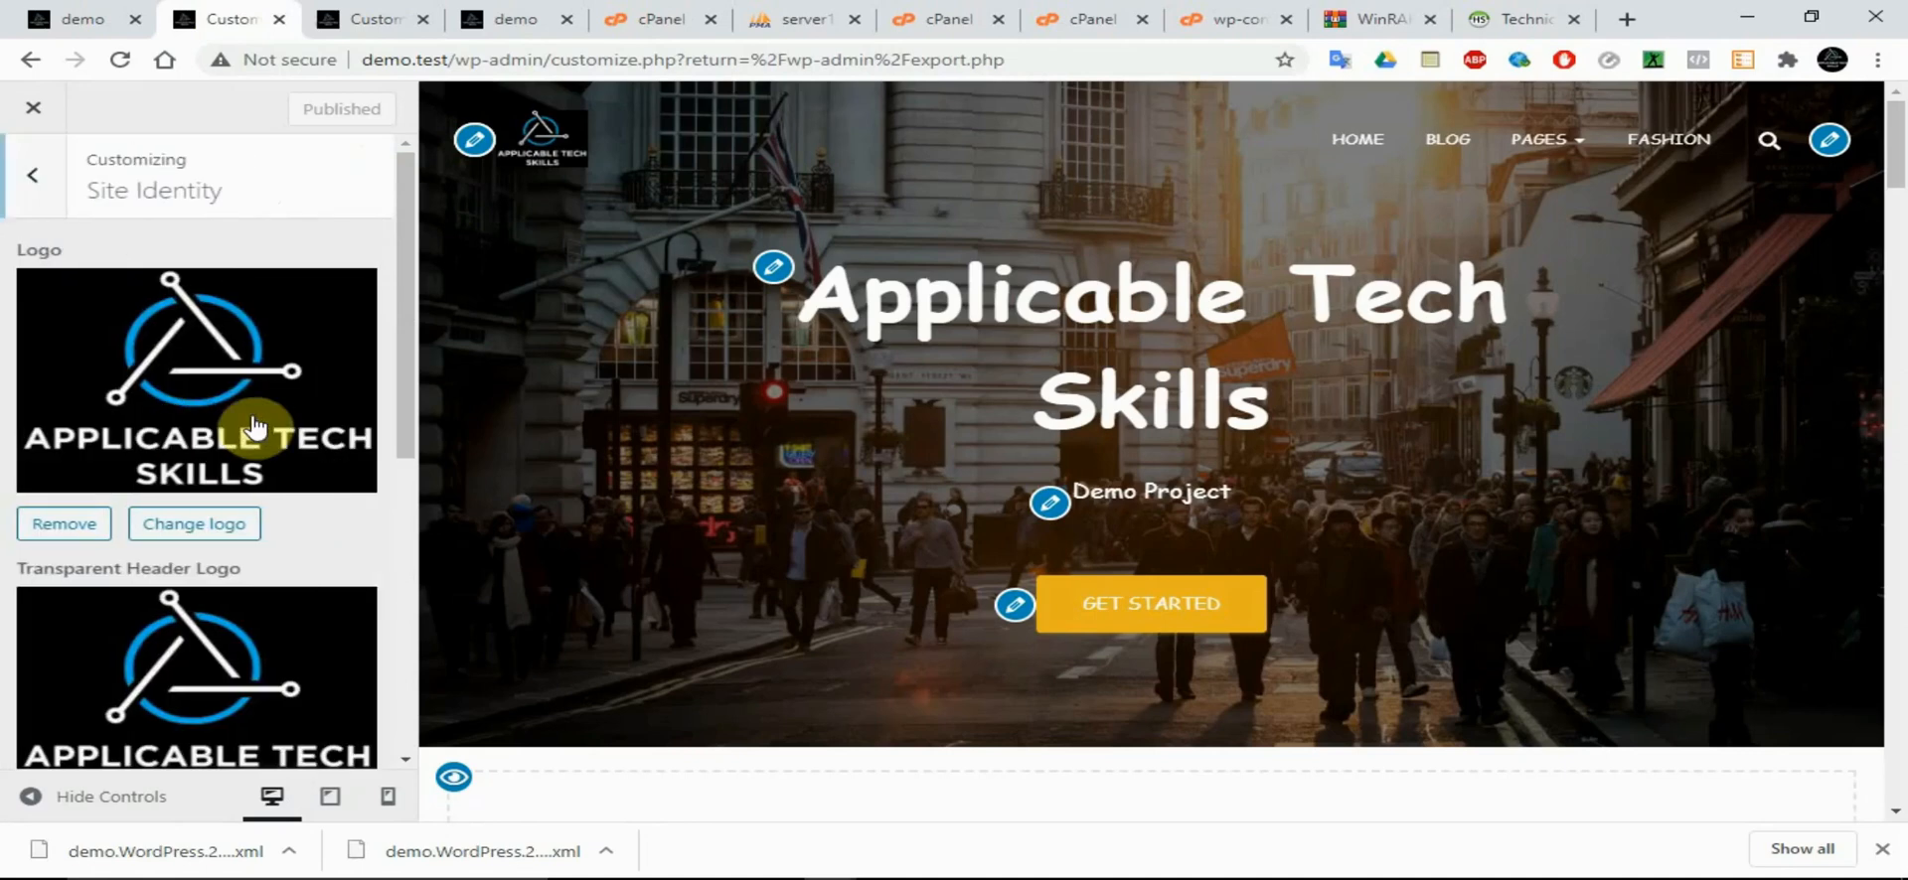
click(50, 195)
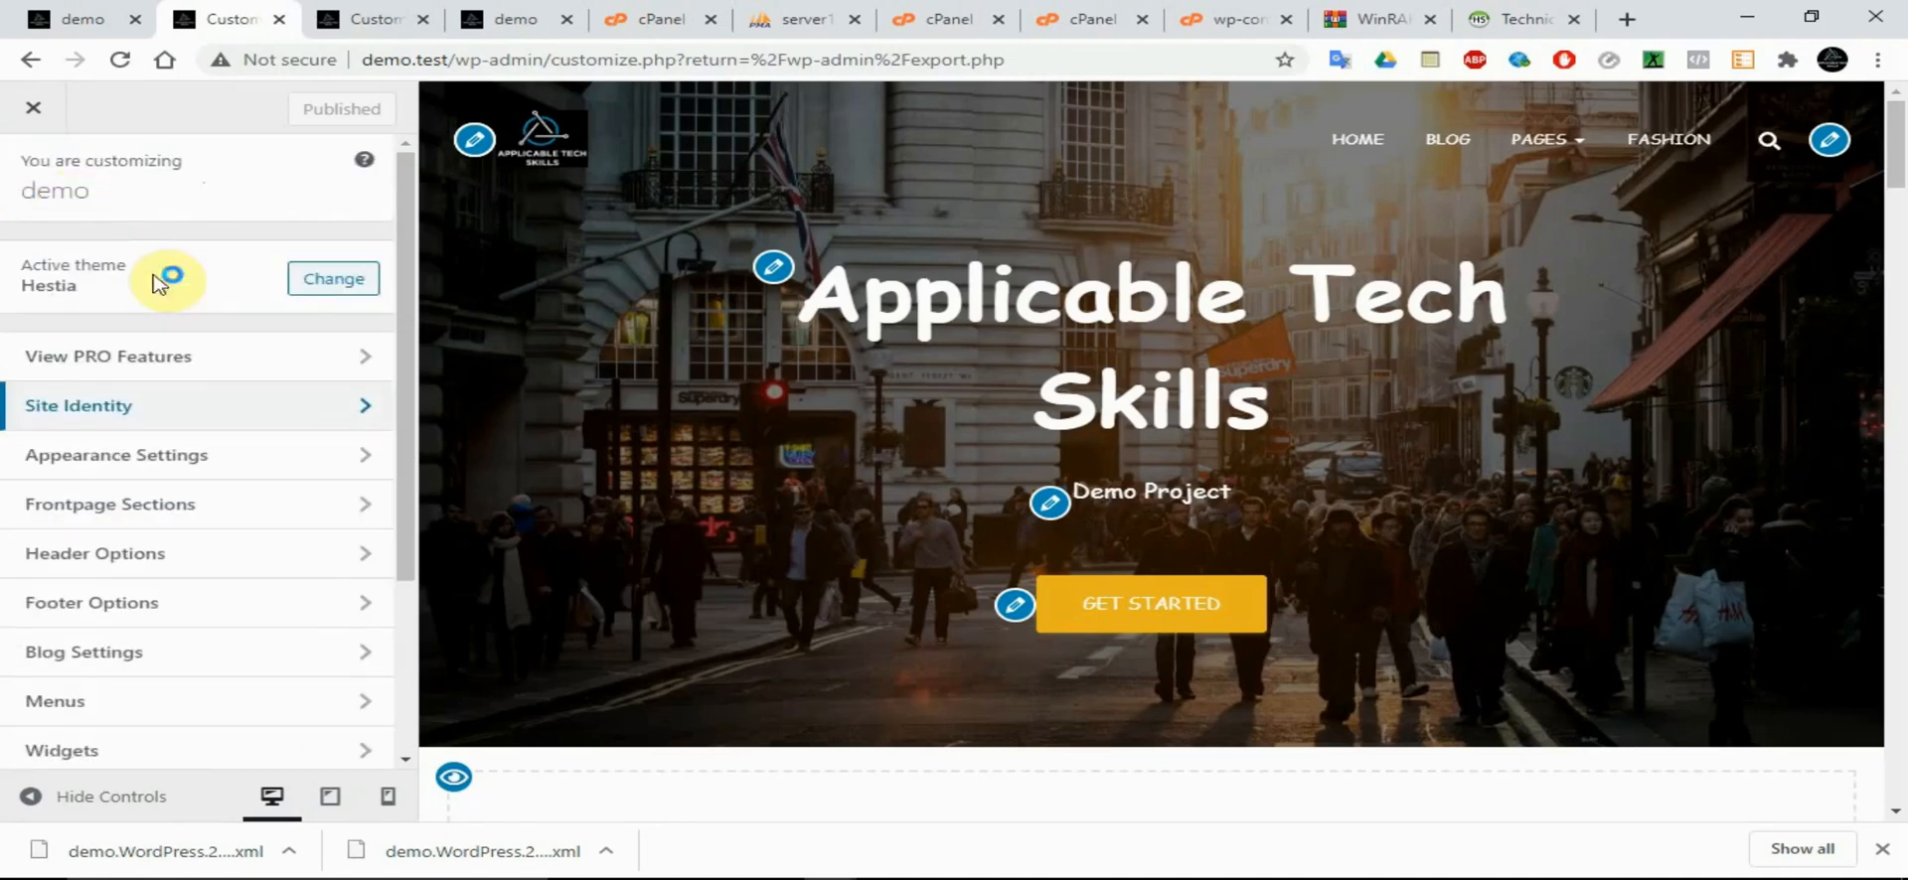
click(156, 463)
click(149, 310)
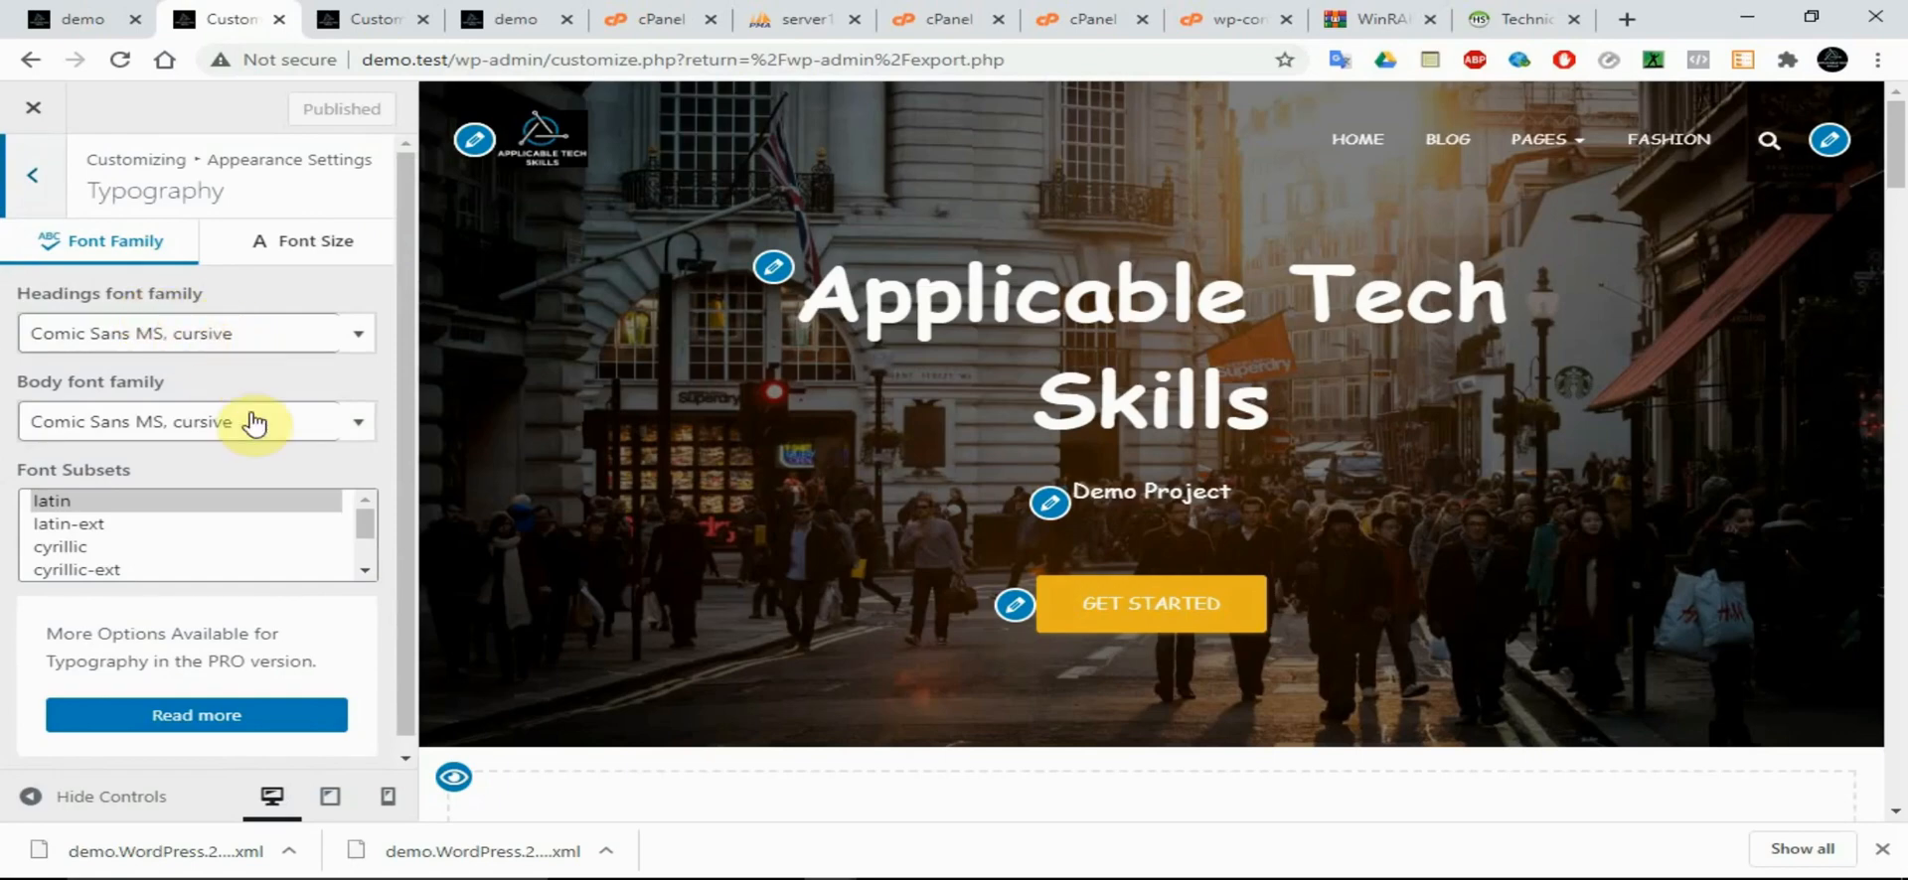
click(328, 12)
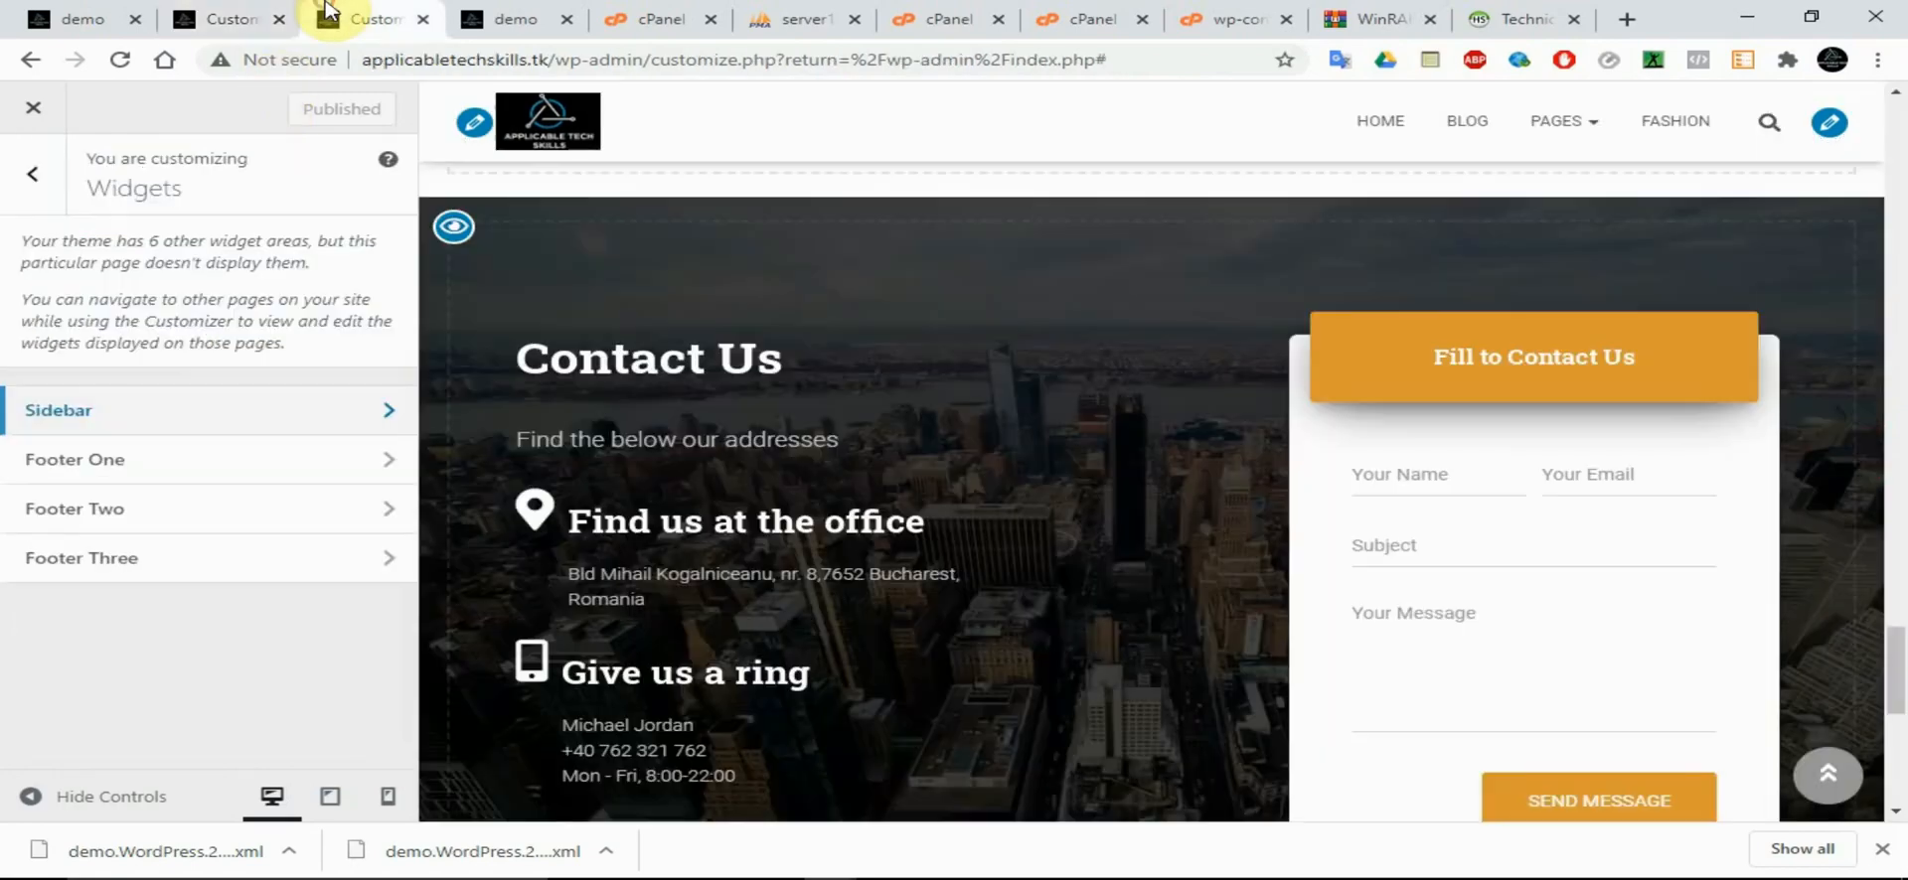
Step: Set both the heading and body font families to Comic Sans MS under Appearance Settings > Typography
click(33, 173)
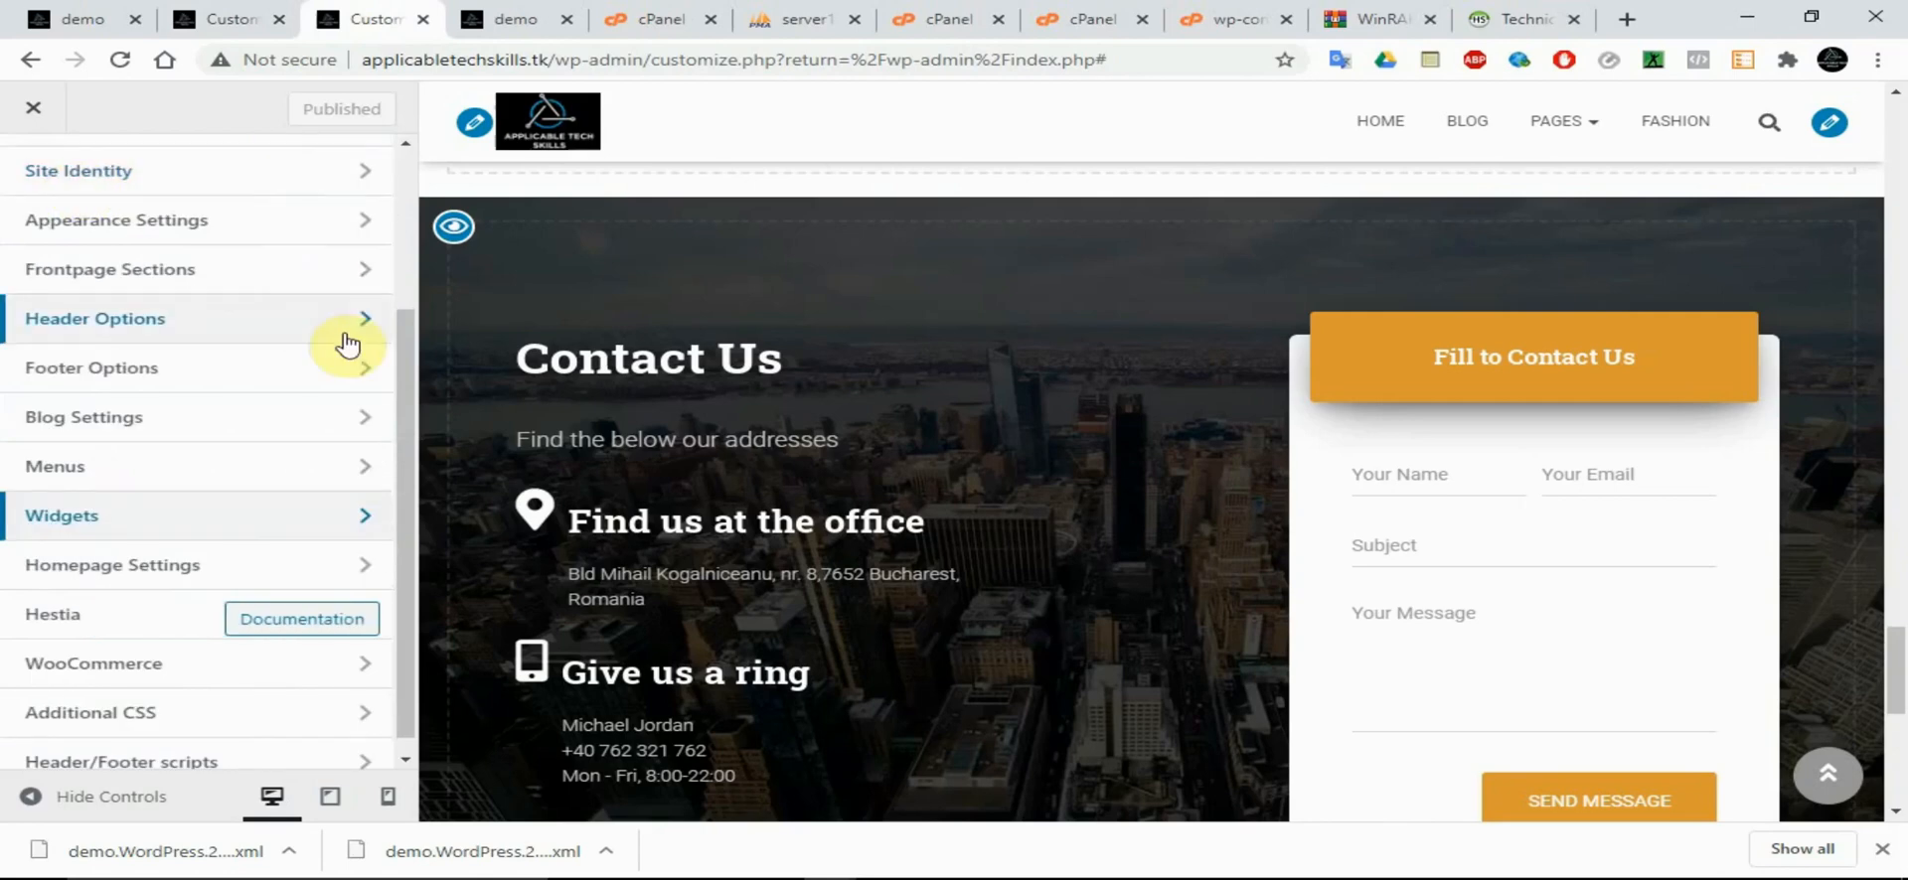
click(264, 225)
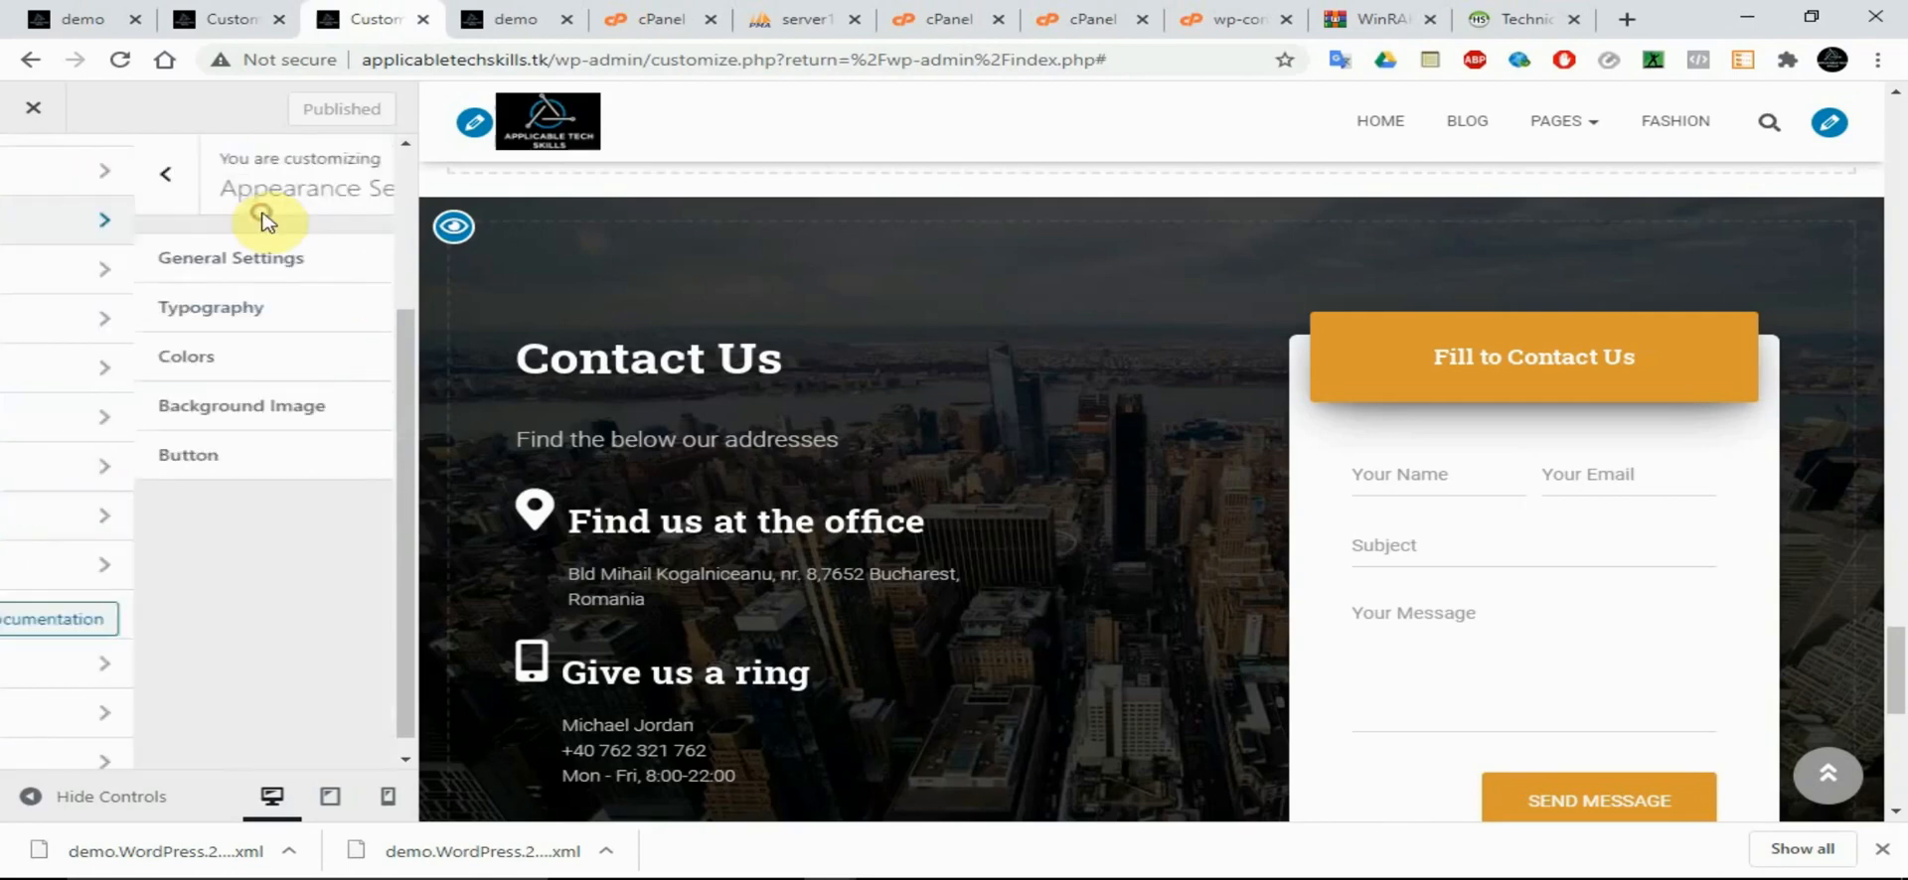
click(149, 316)
click(151, 342)
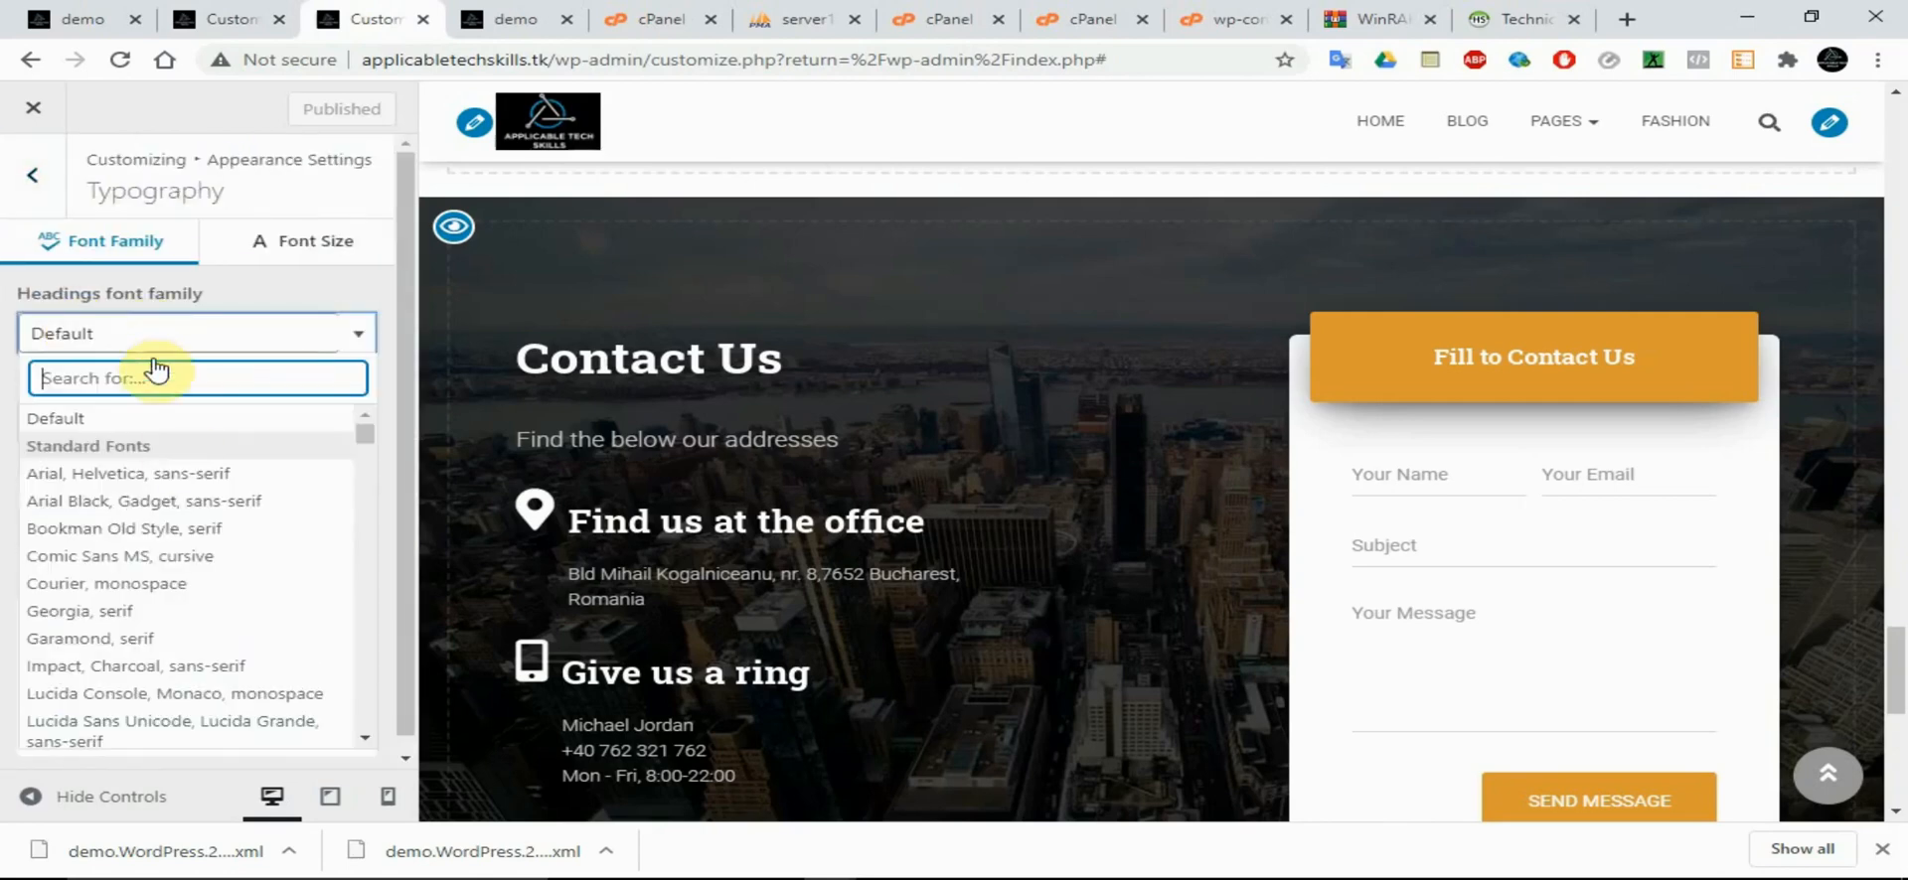
click(184, 556)
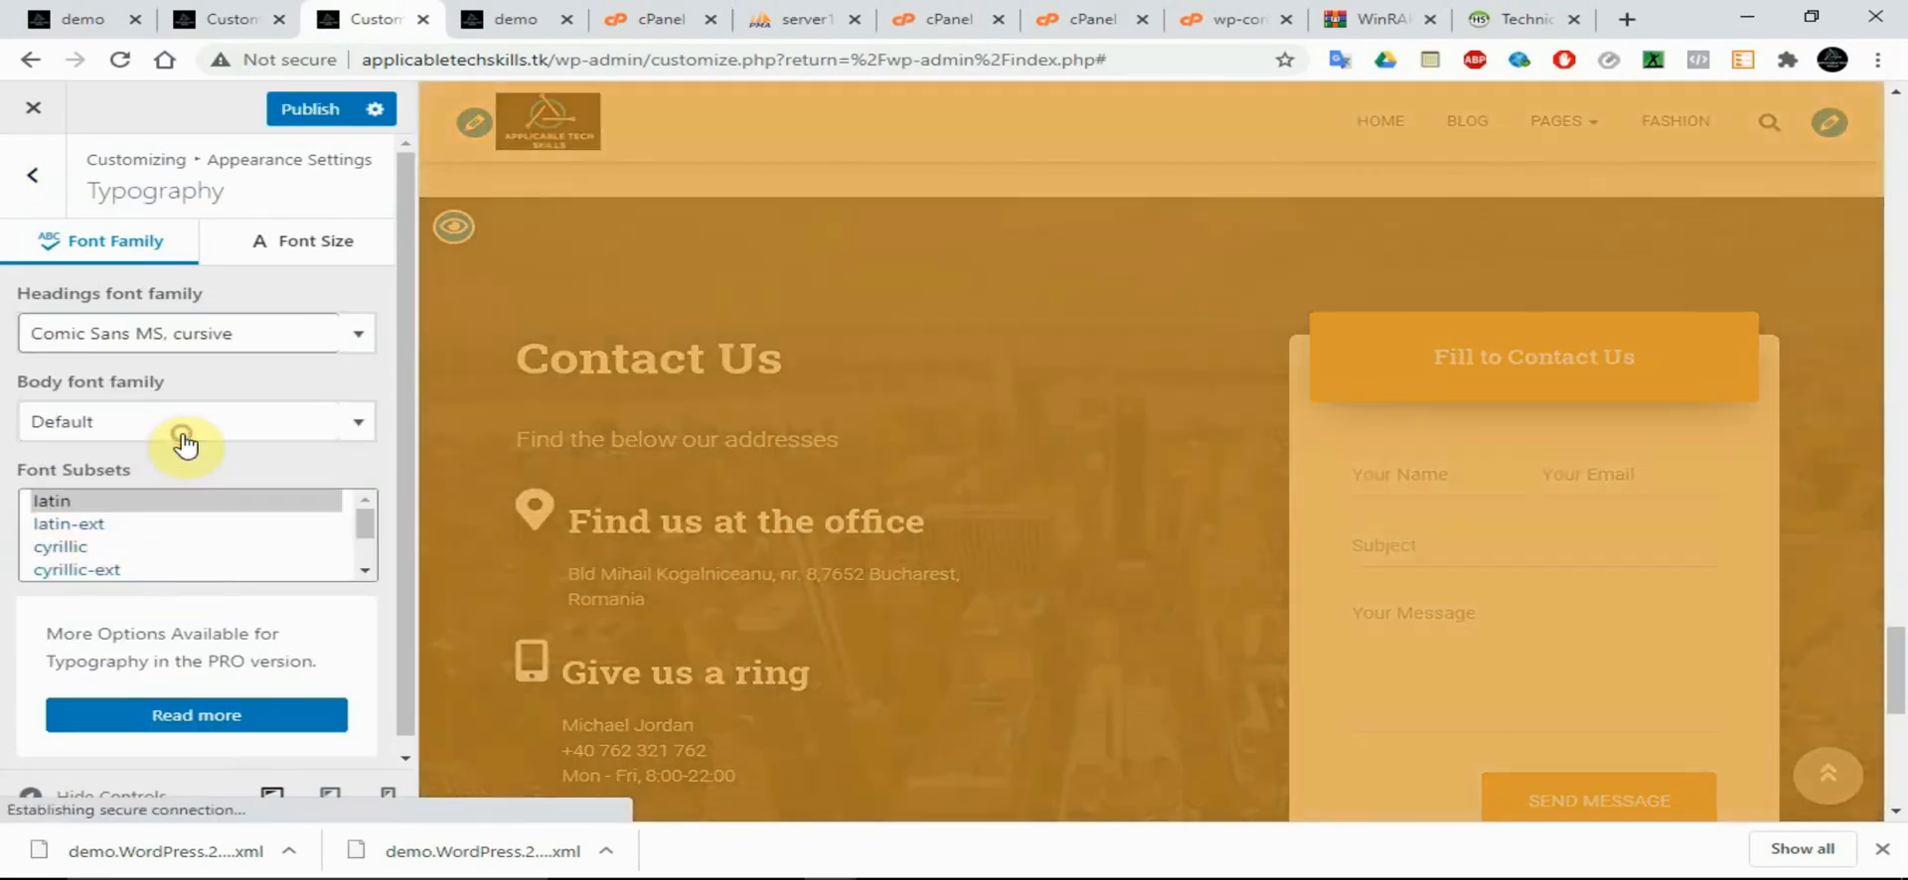
click(184, 436)
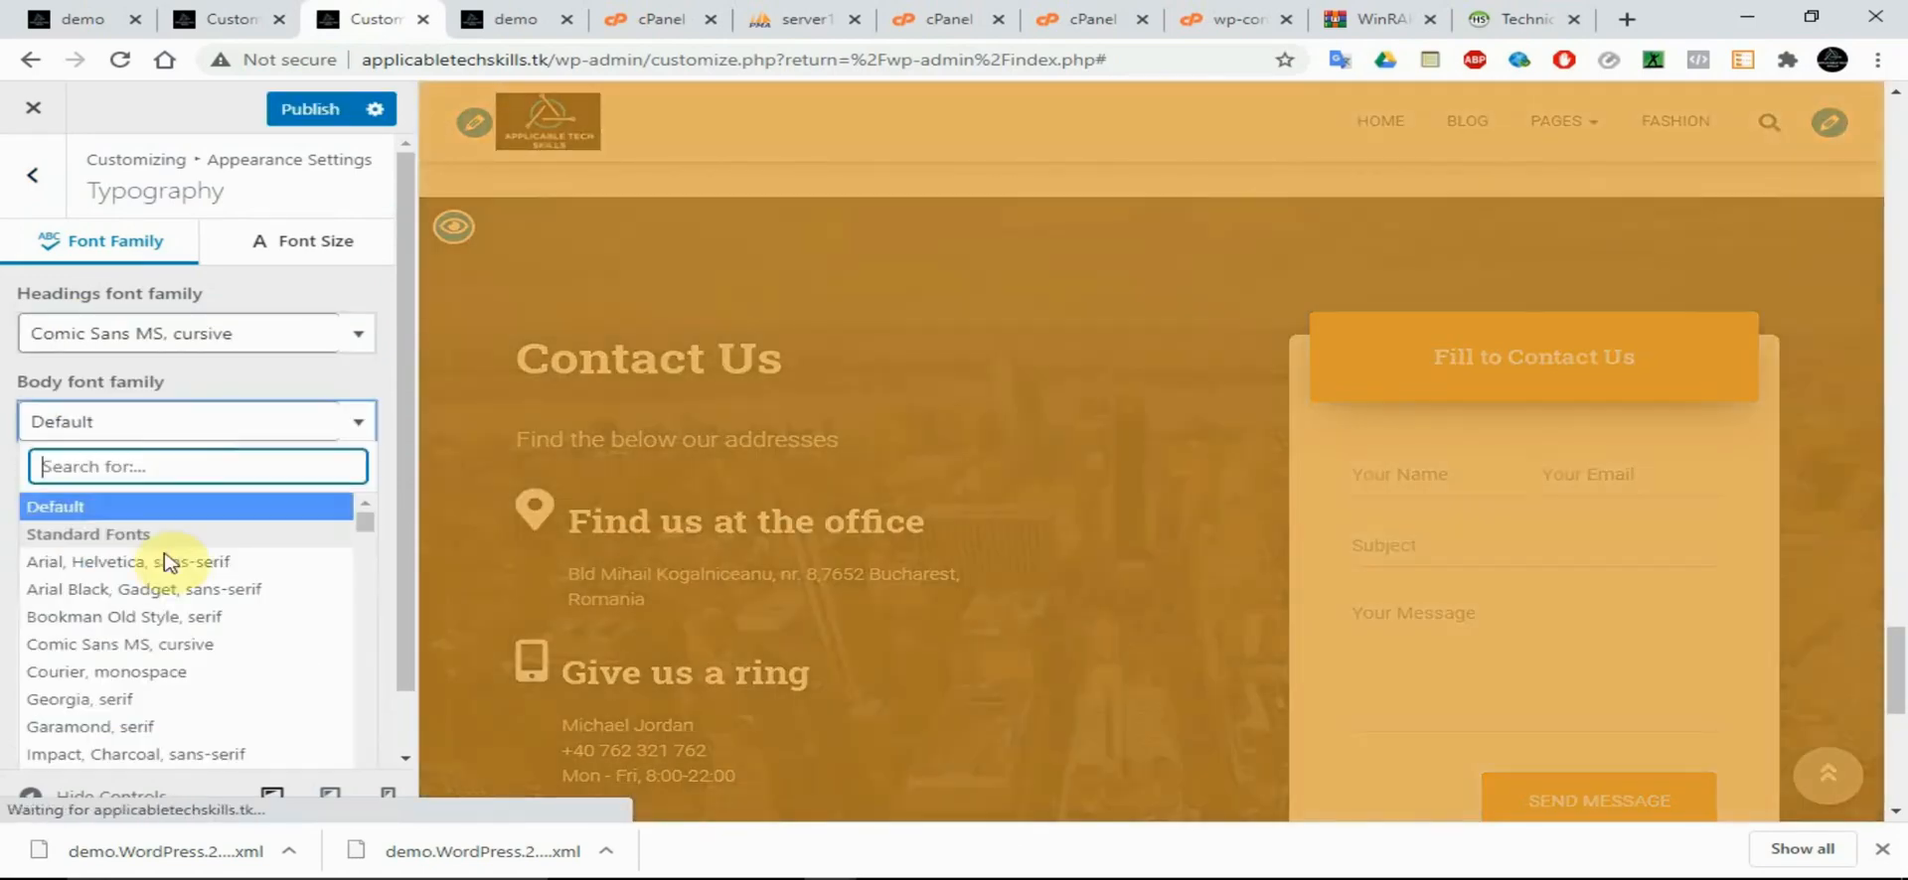
click(117, 648)
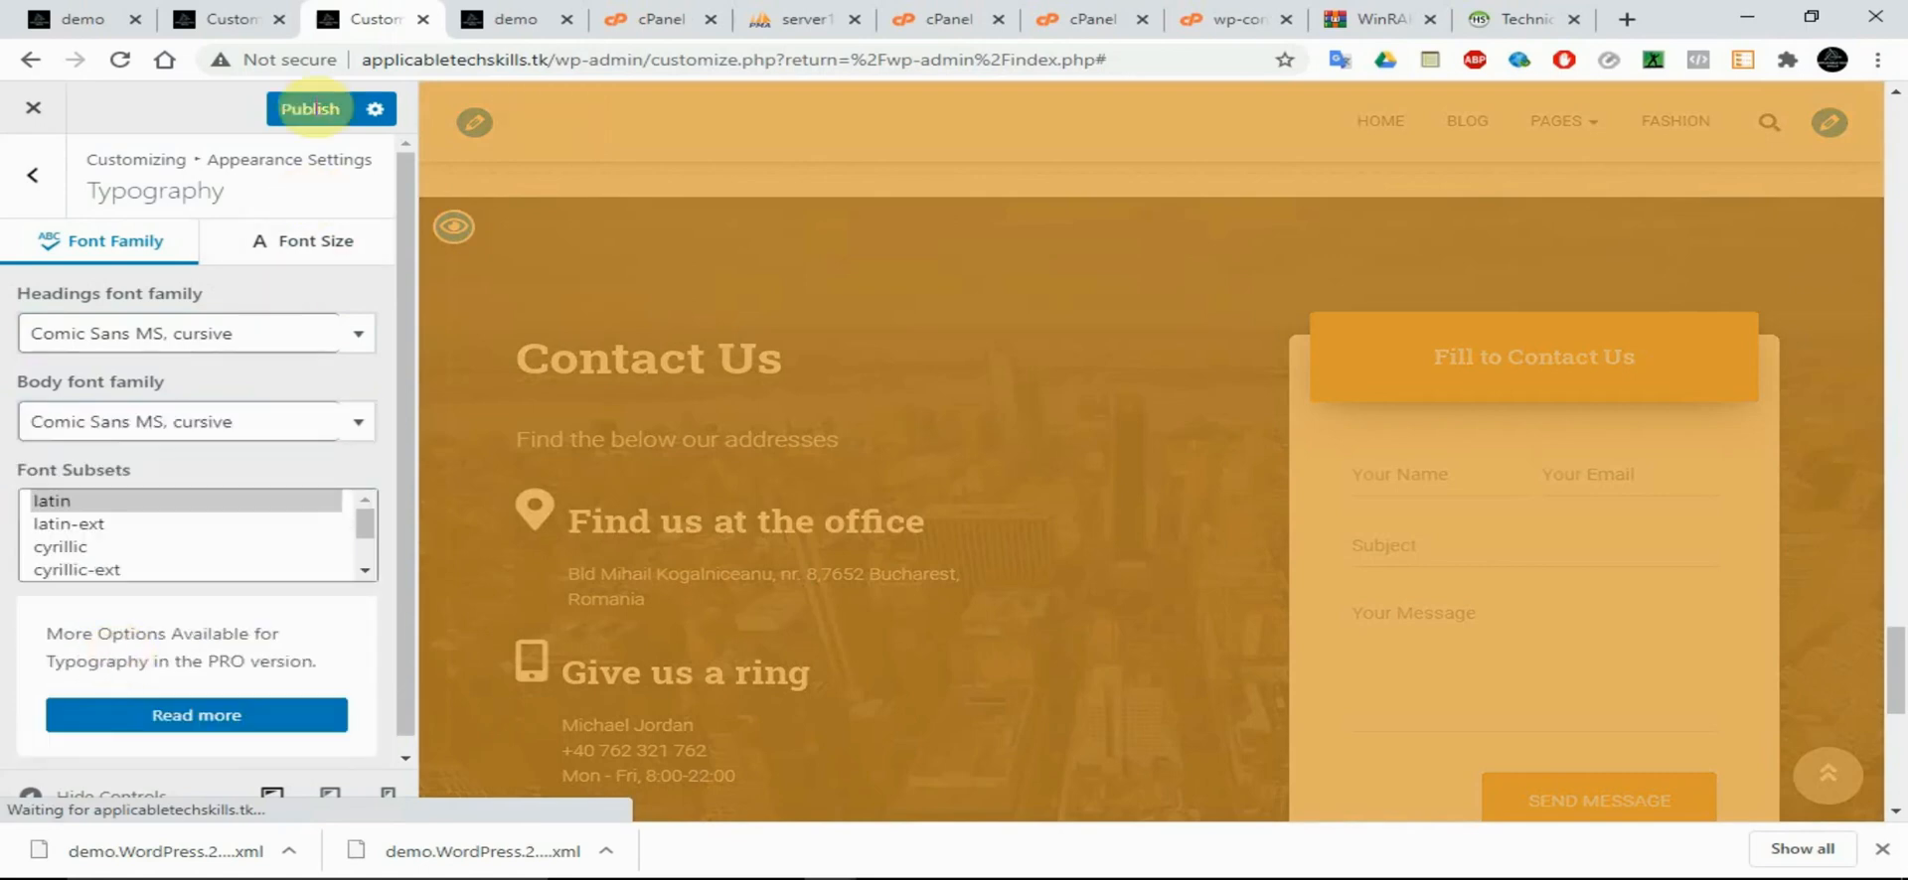
Step: Publish the Comic Sans typography changes to the live site
click(314, 112)
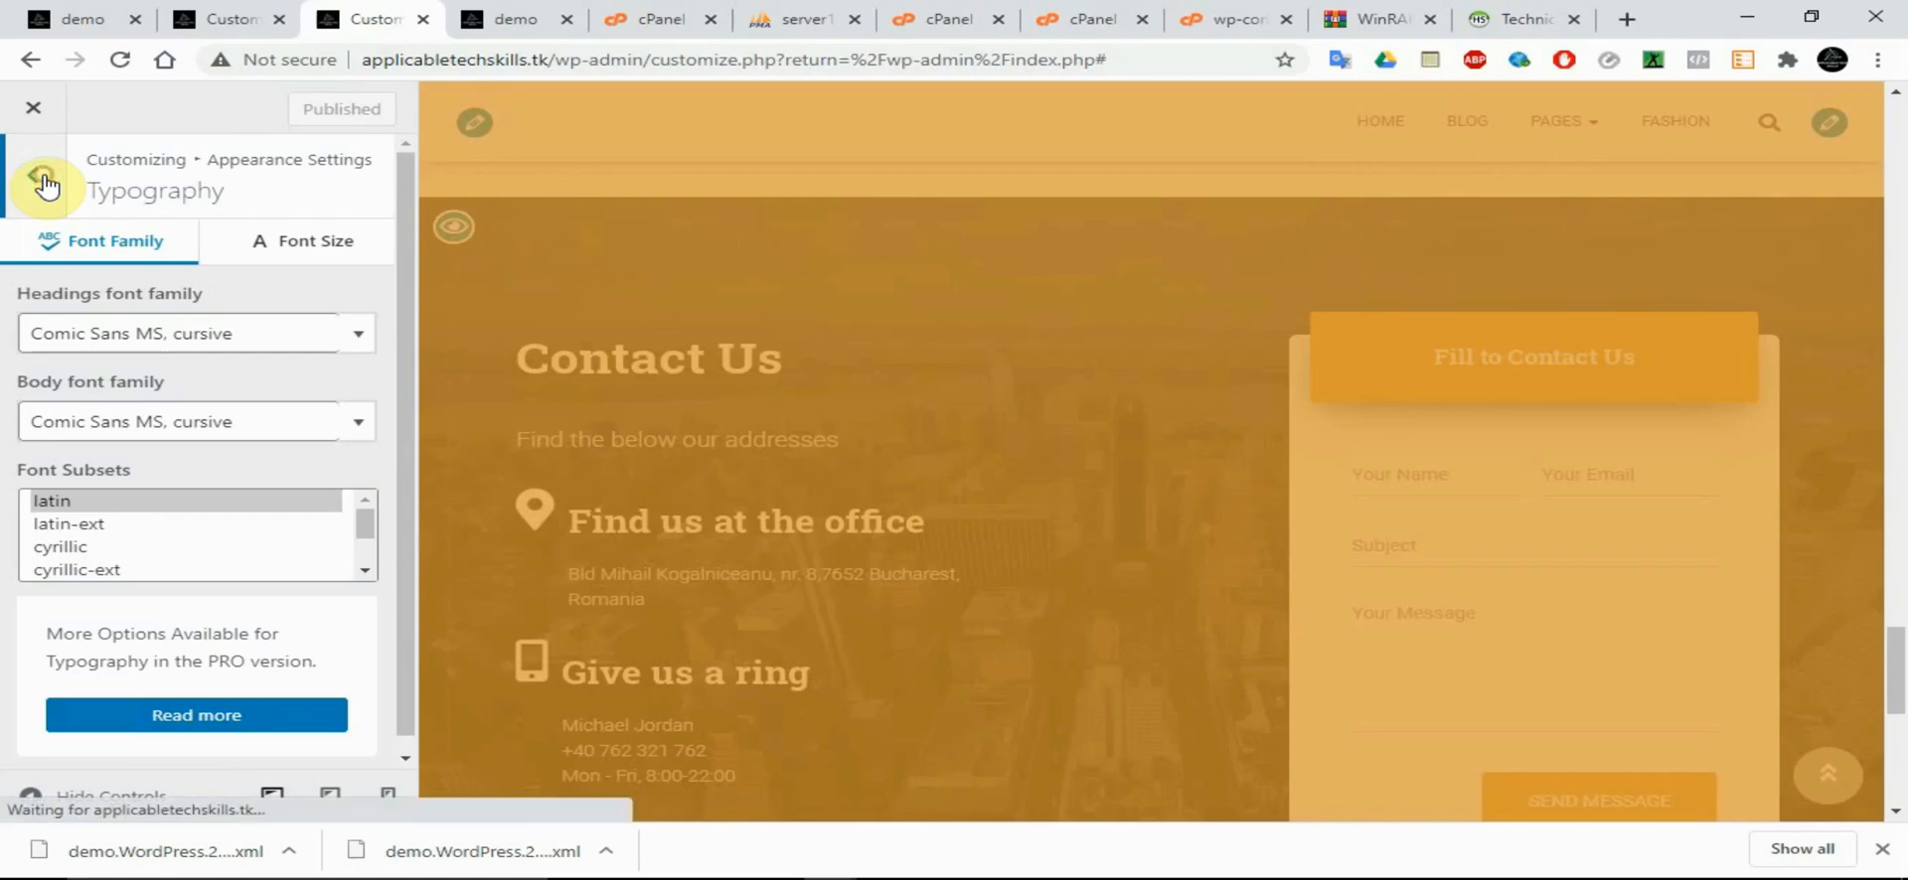
click(40, 179)
click(486, 15)
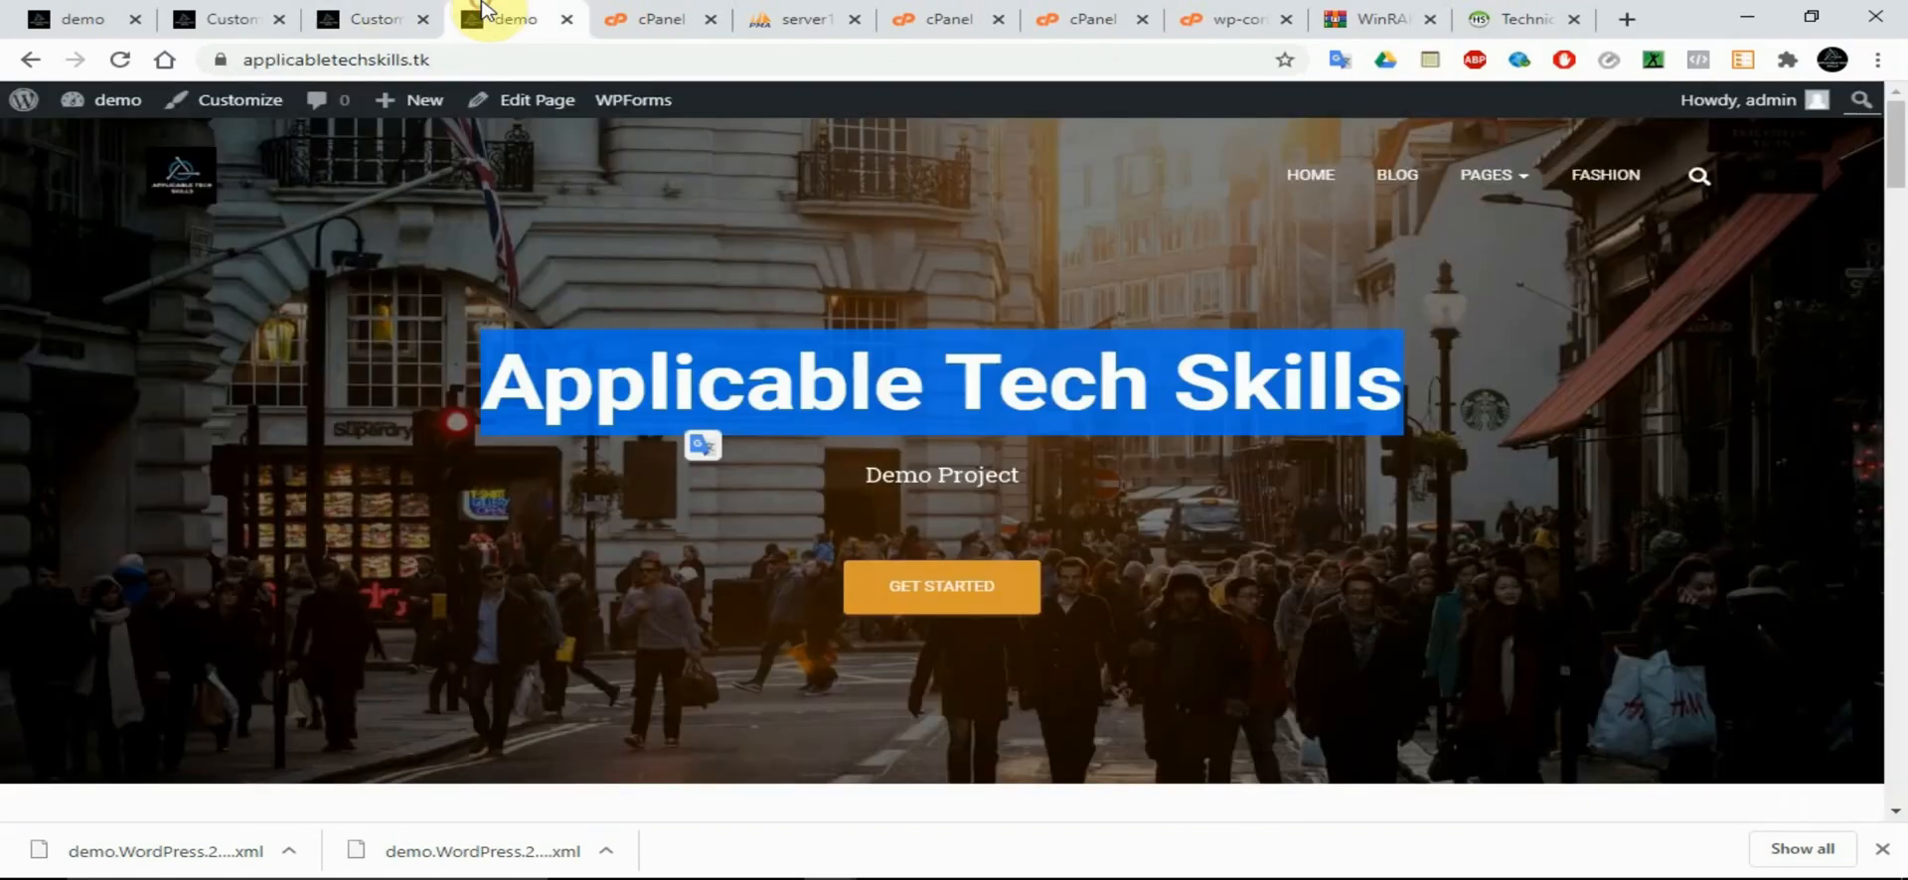
Step: Reload the live front page and compare it against the demo front page to confirm Comic Sans headings
click(121, 60)
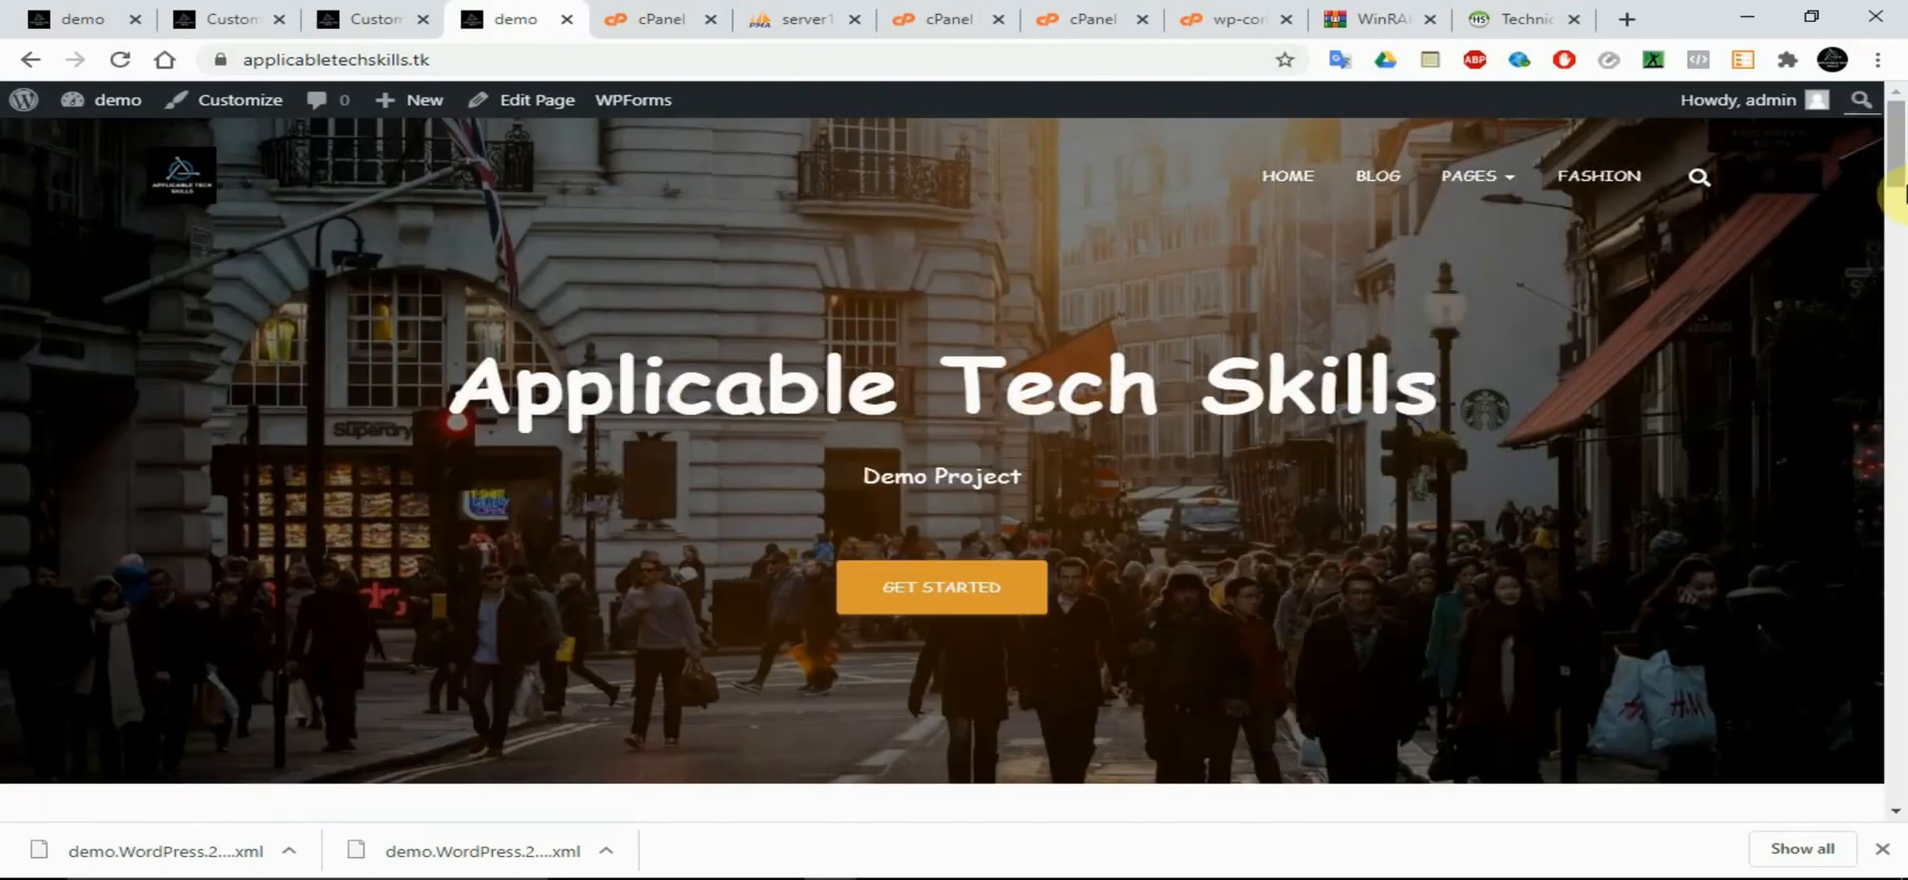
click(135, 16)
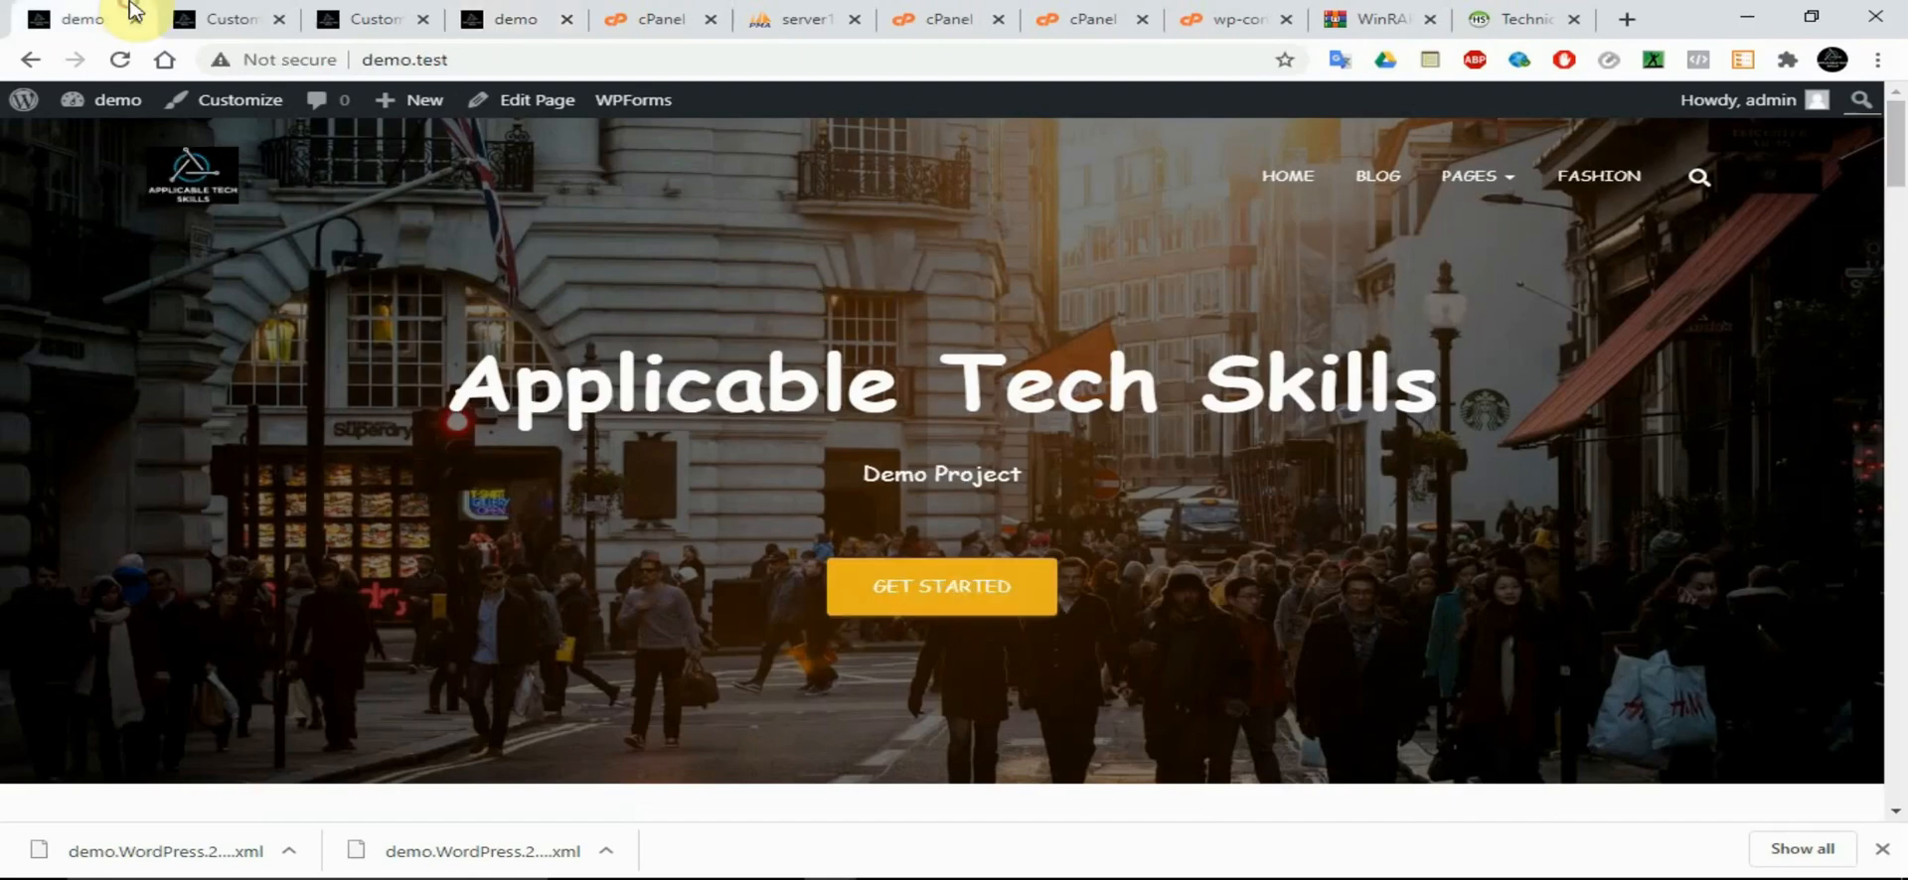
click(486, 18)
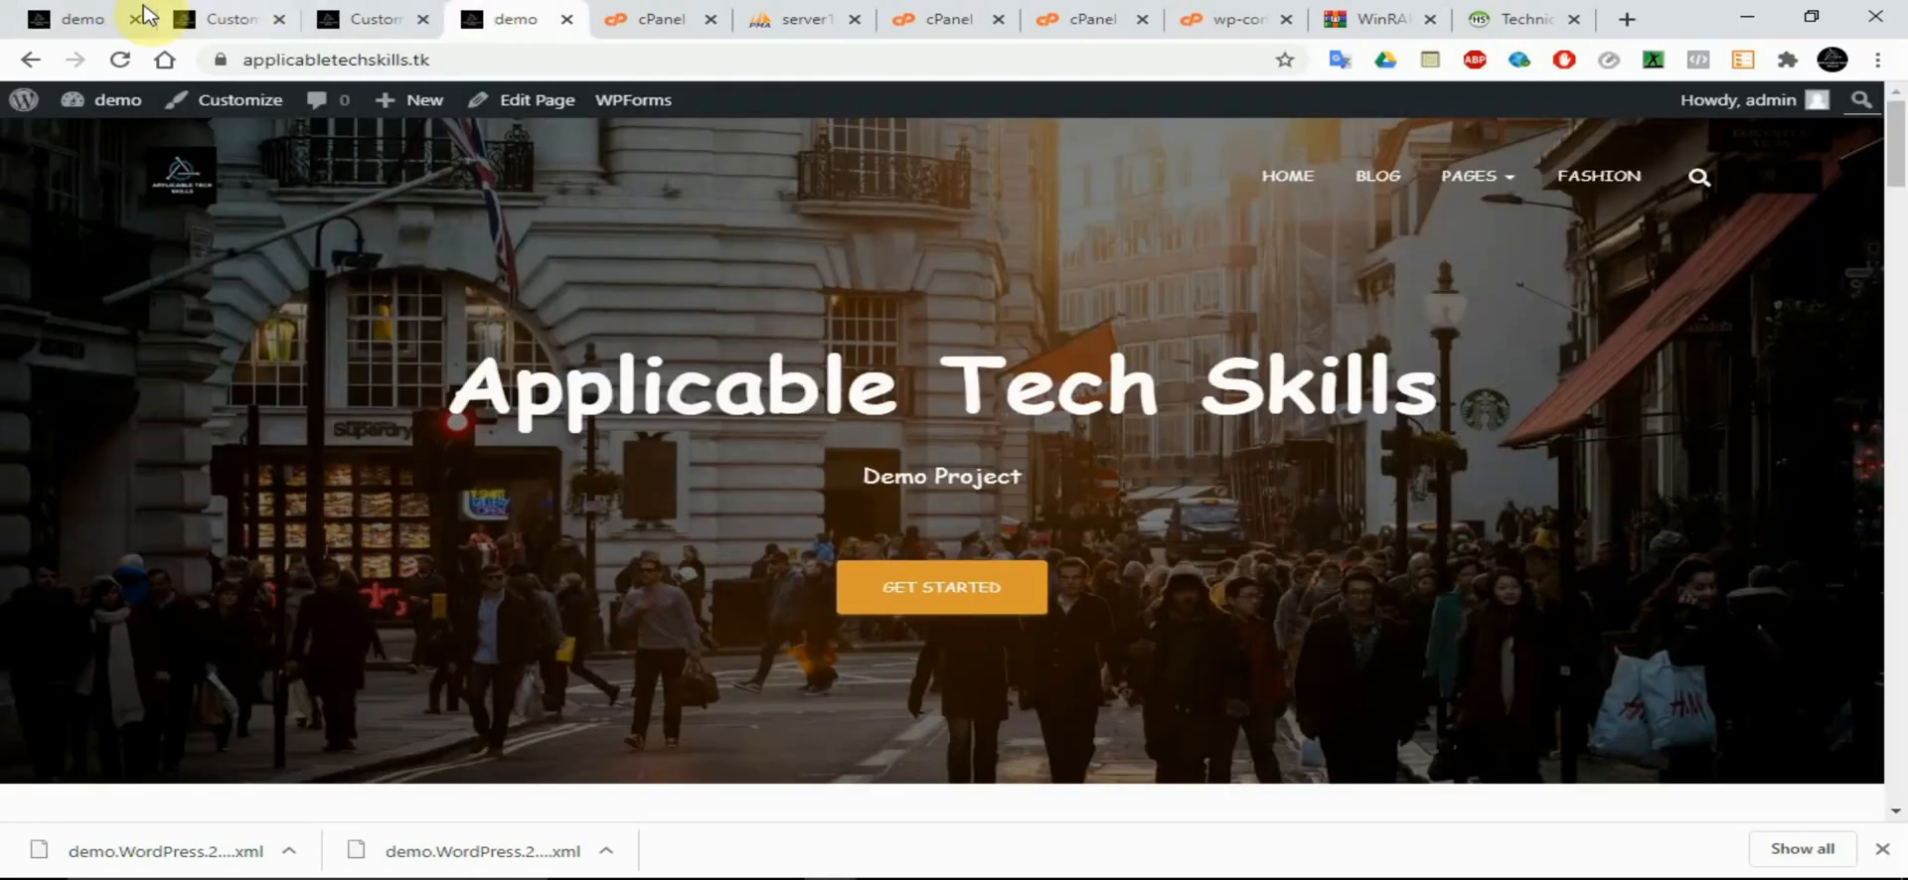
click(74, 15)
click(497, 16)
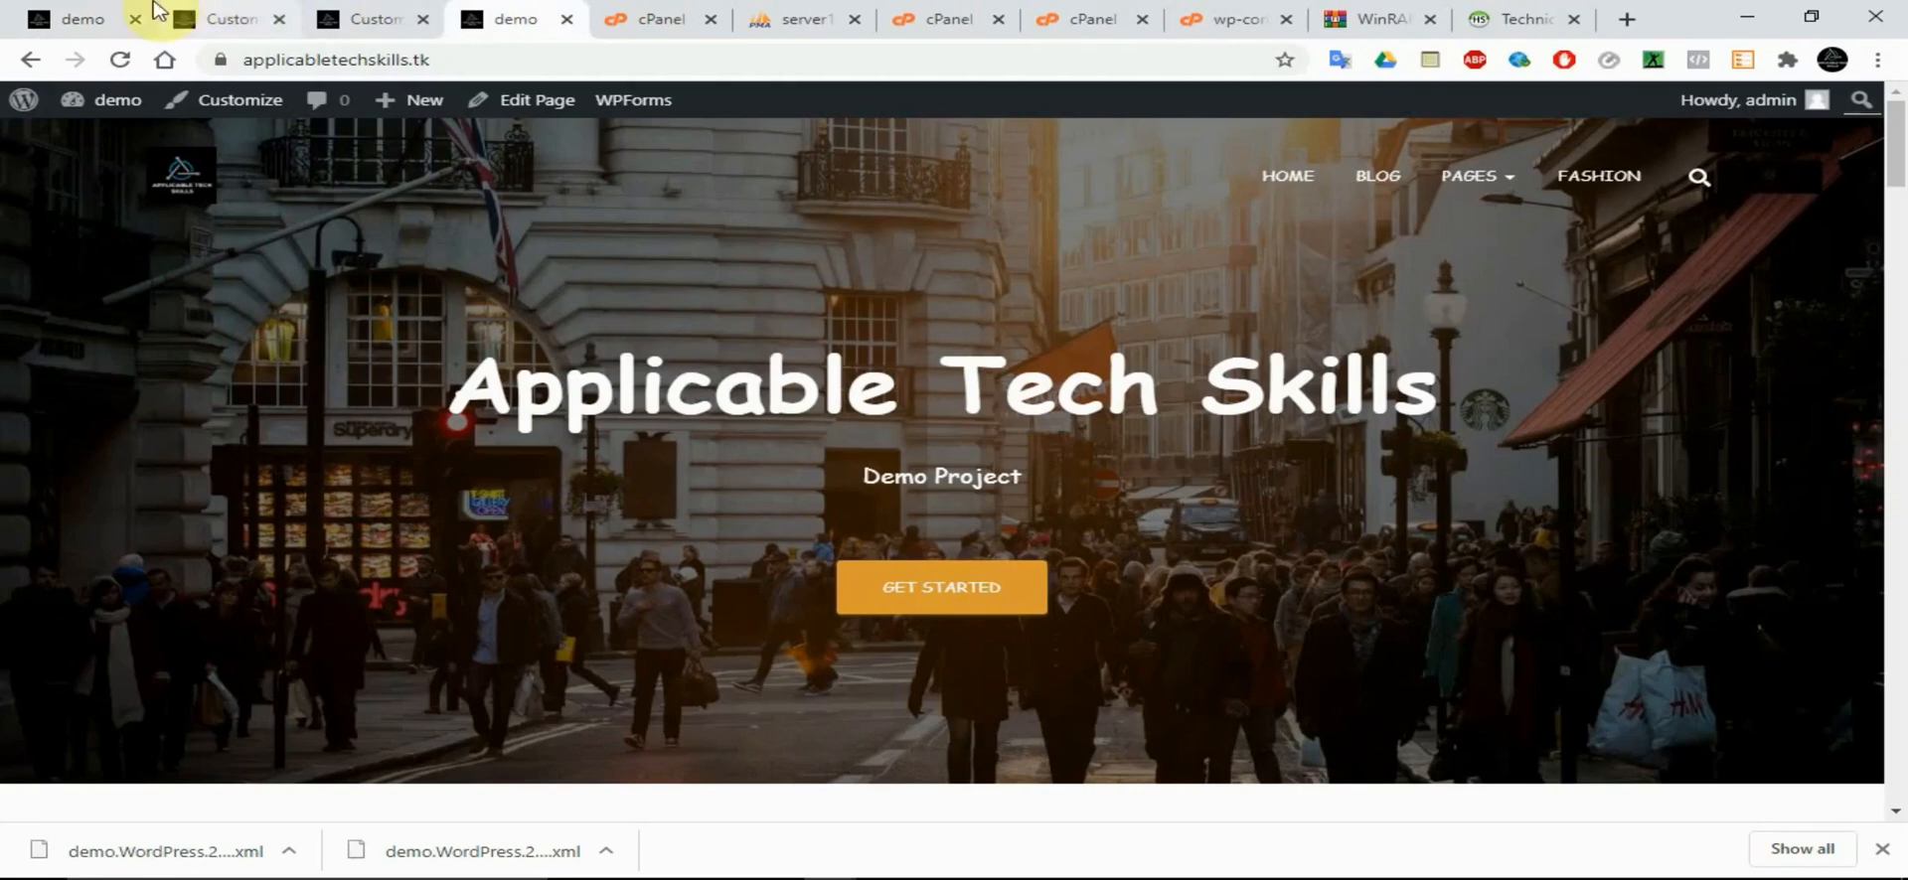
click(119, 15)
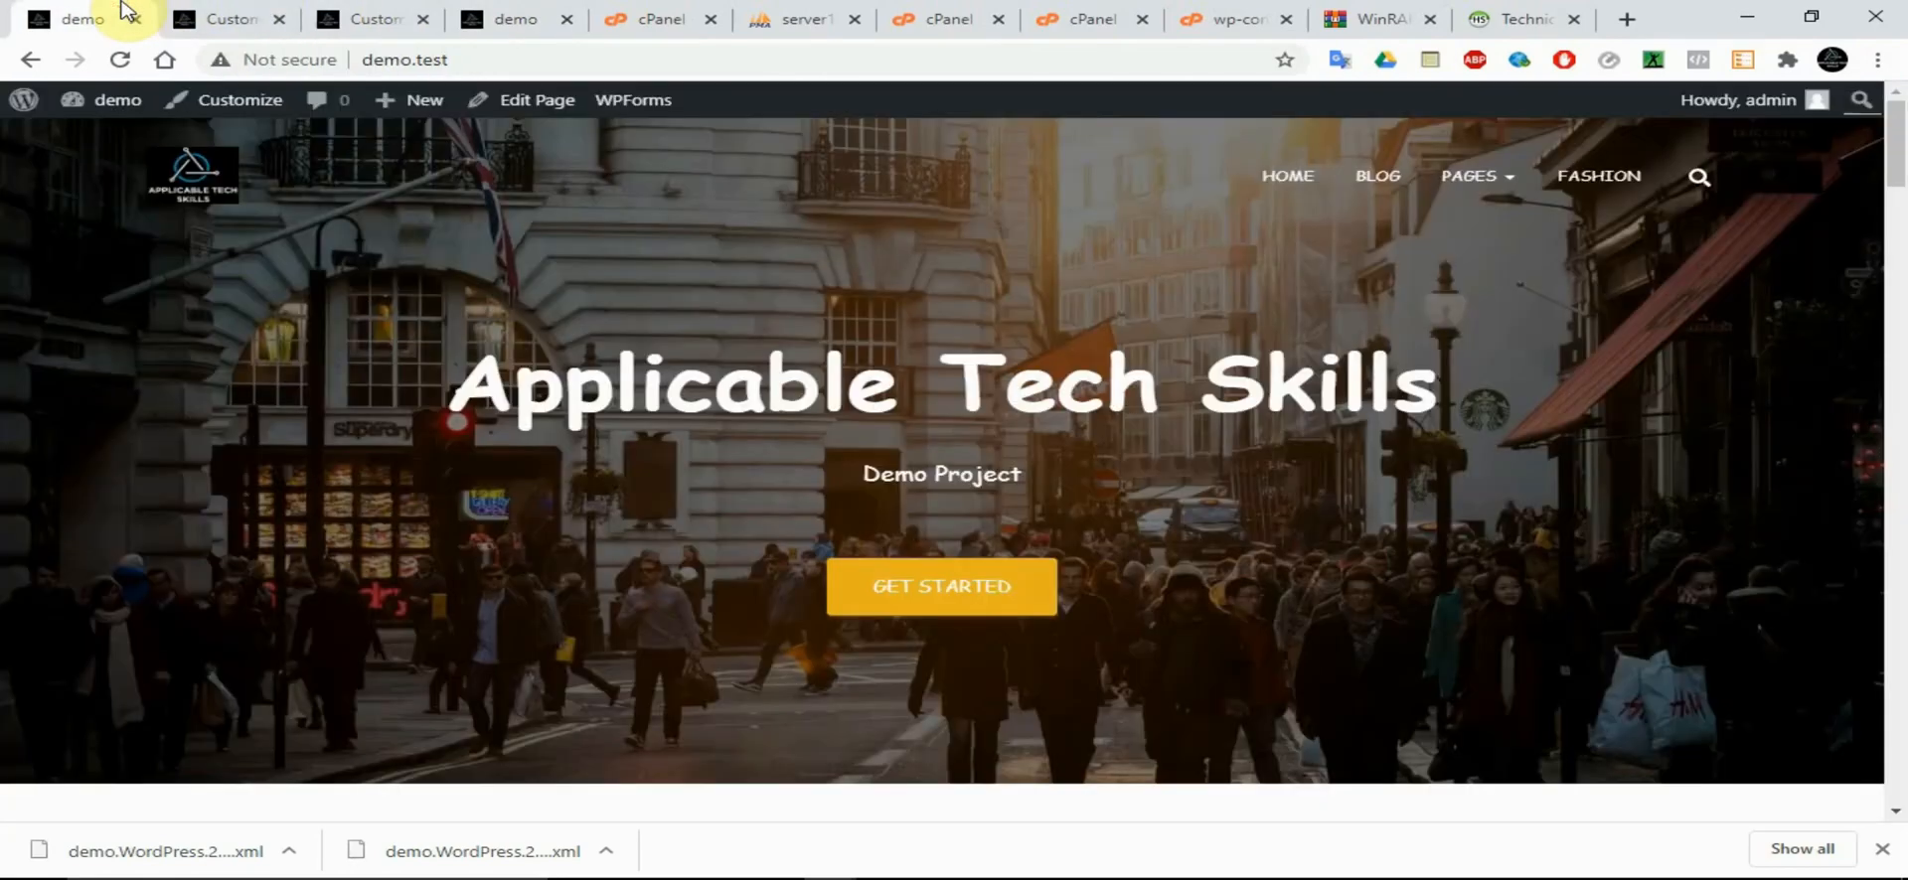
click(515, 16)
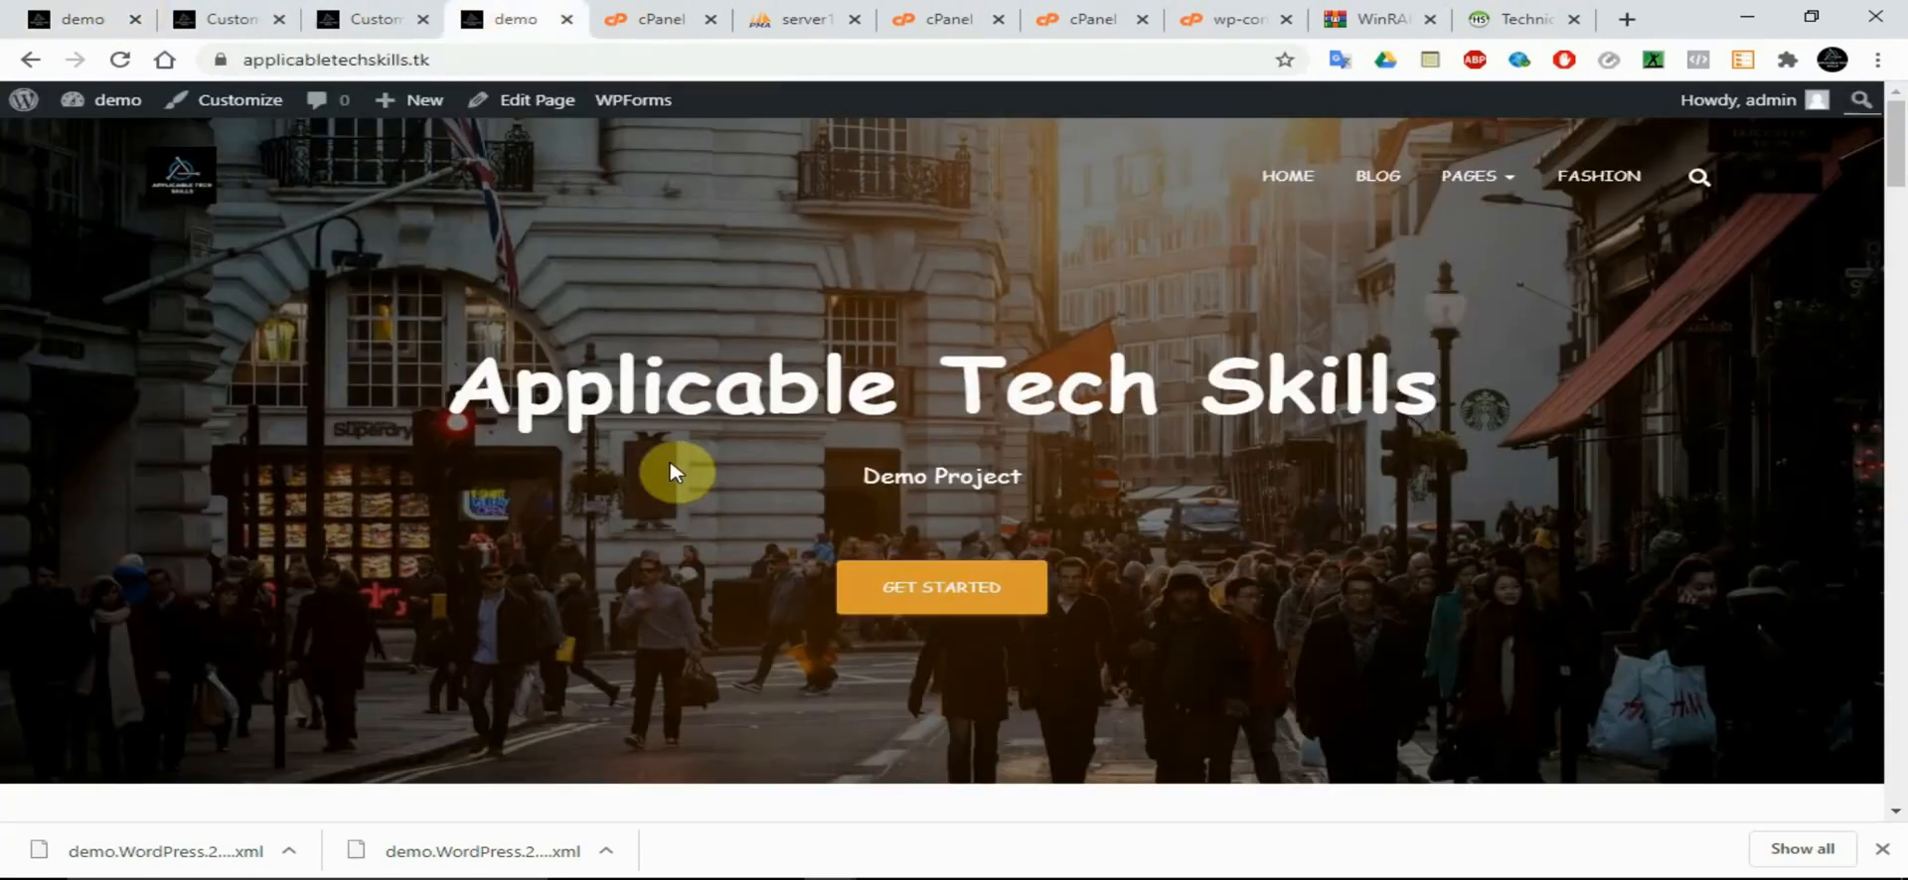
Step: Scroll the live front page, dismiss the downloads bar, and bring up the header Search field
drag(1895, 147, 1868, 124)
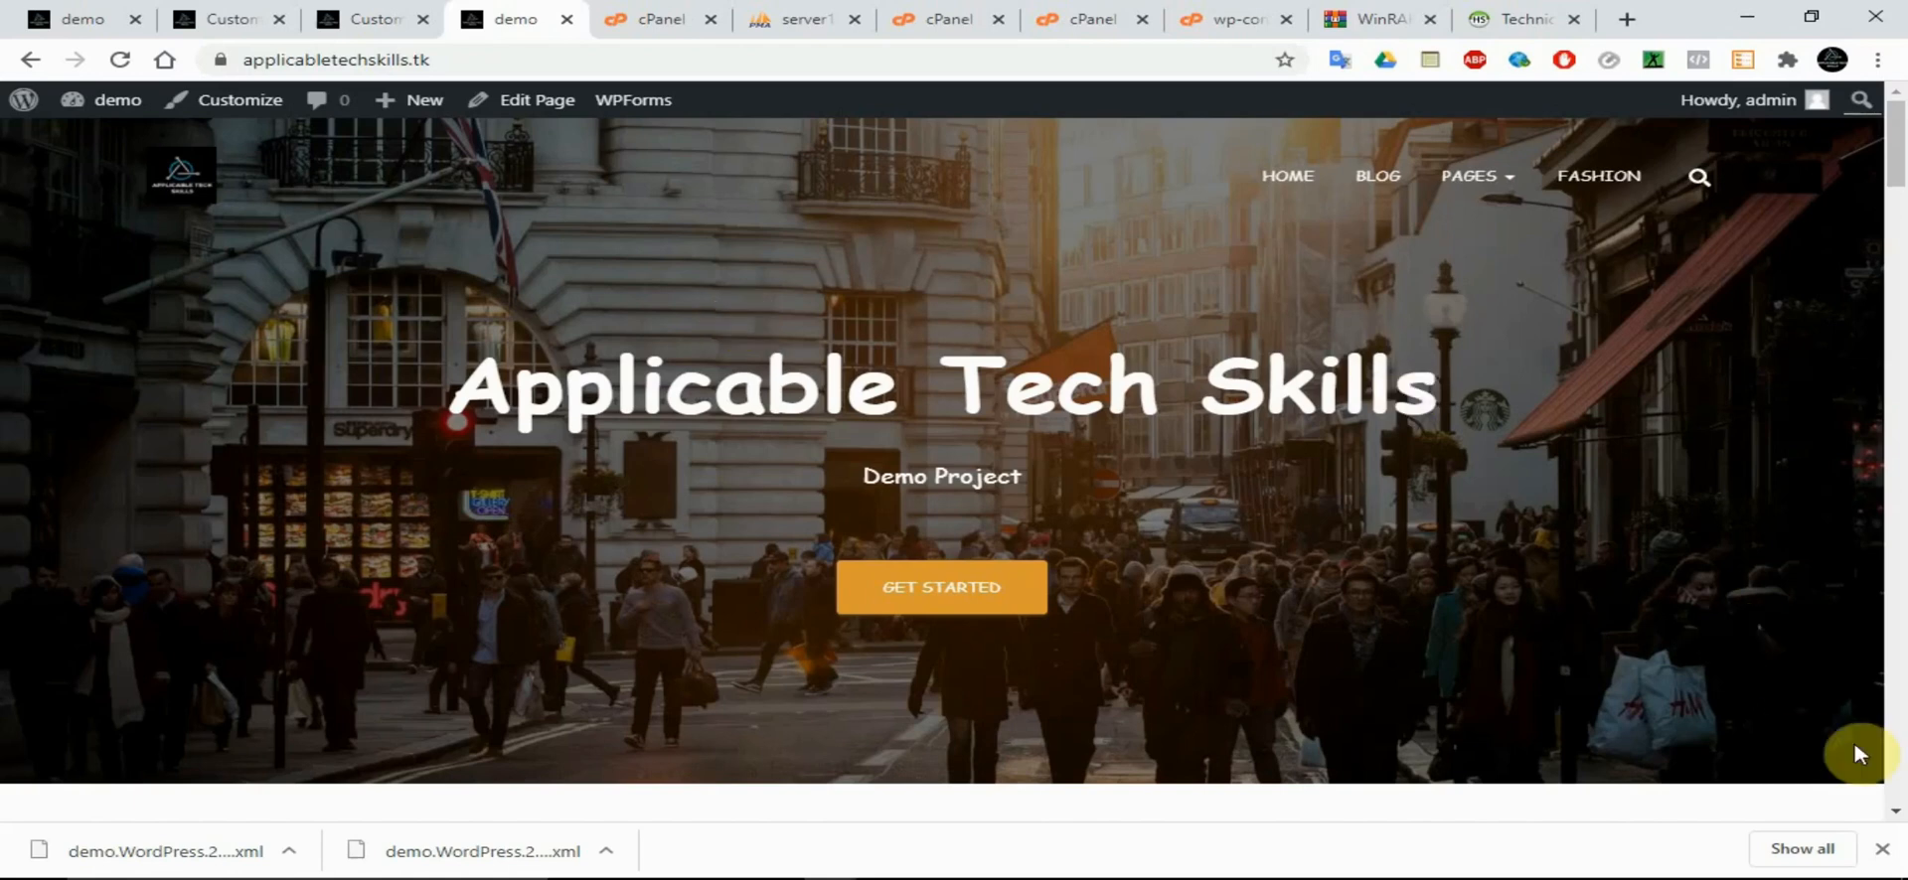
click(1893, 848)
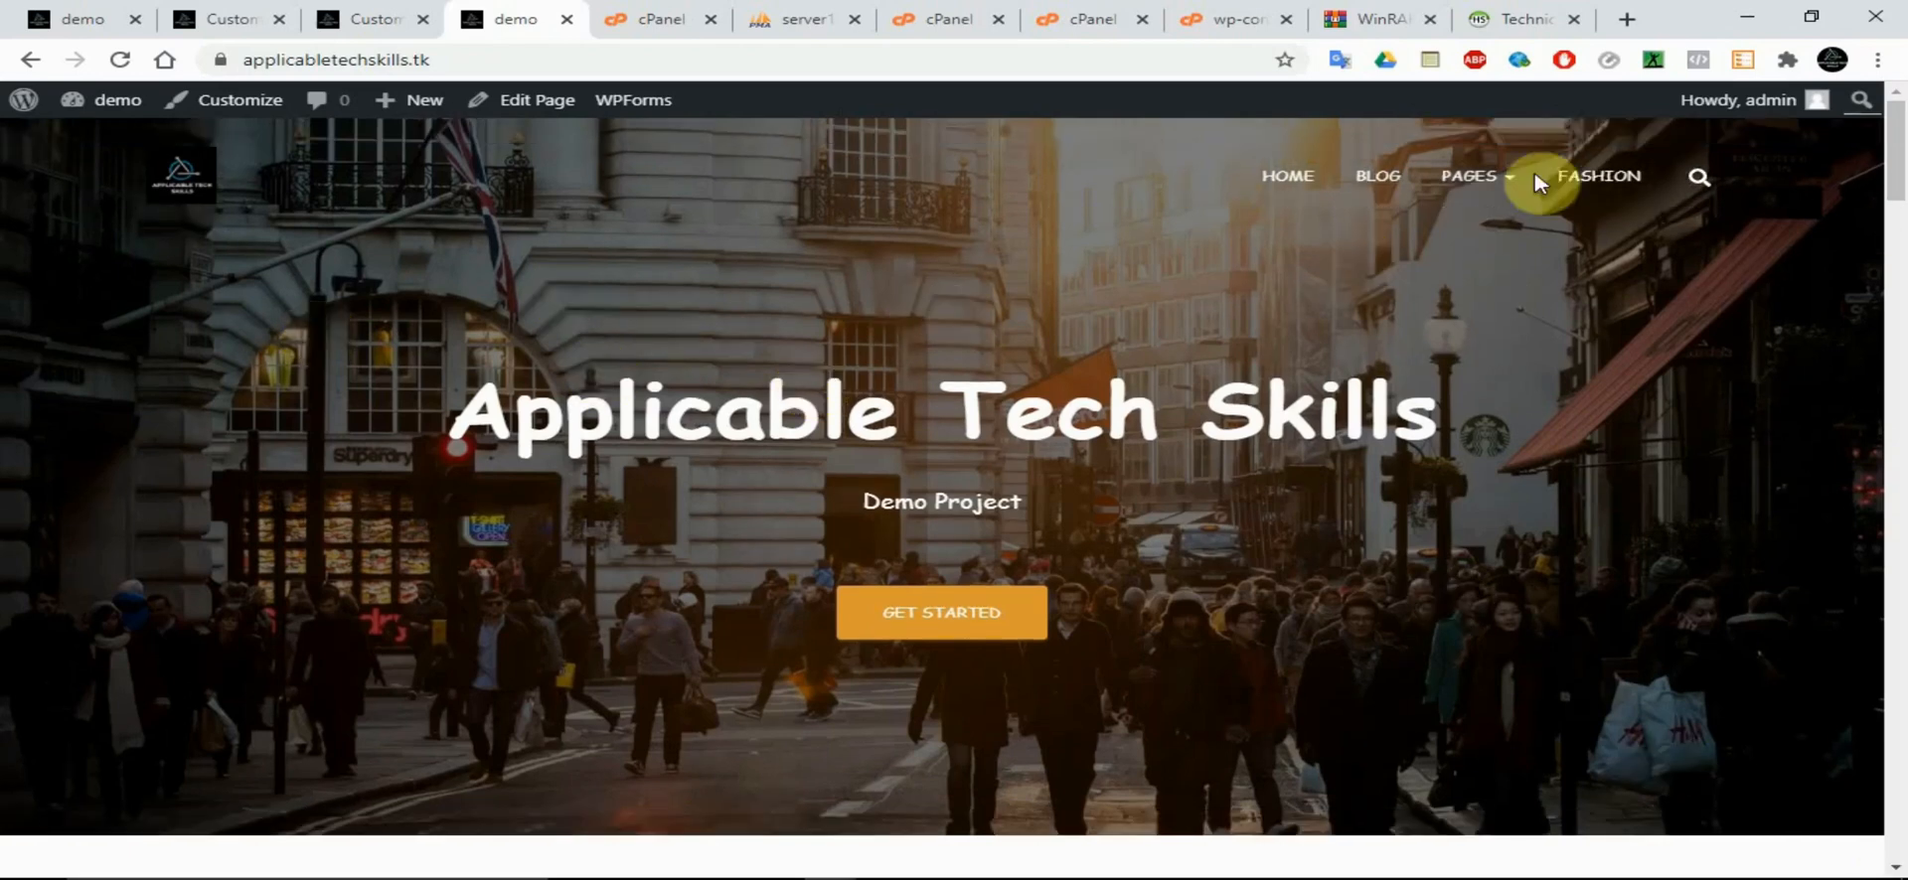
mouse_move(1480, 174)
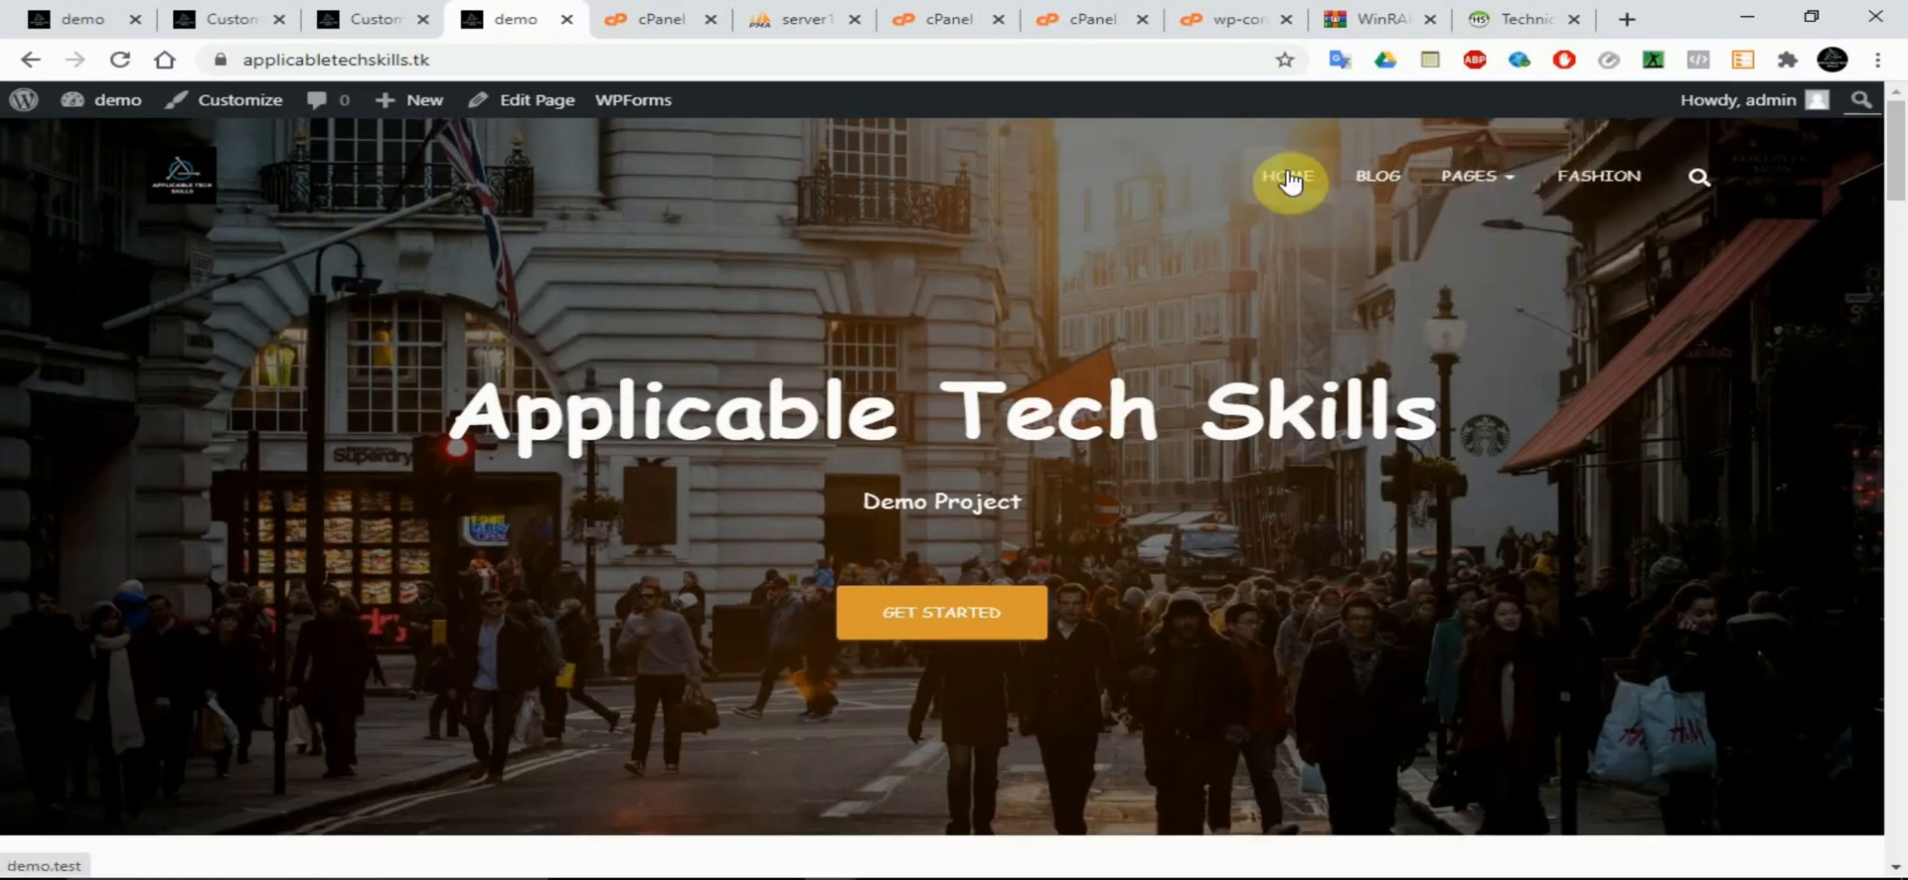
click(1705, 182)
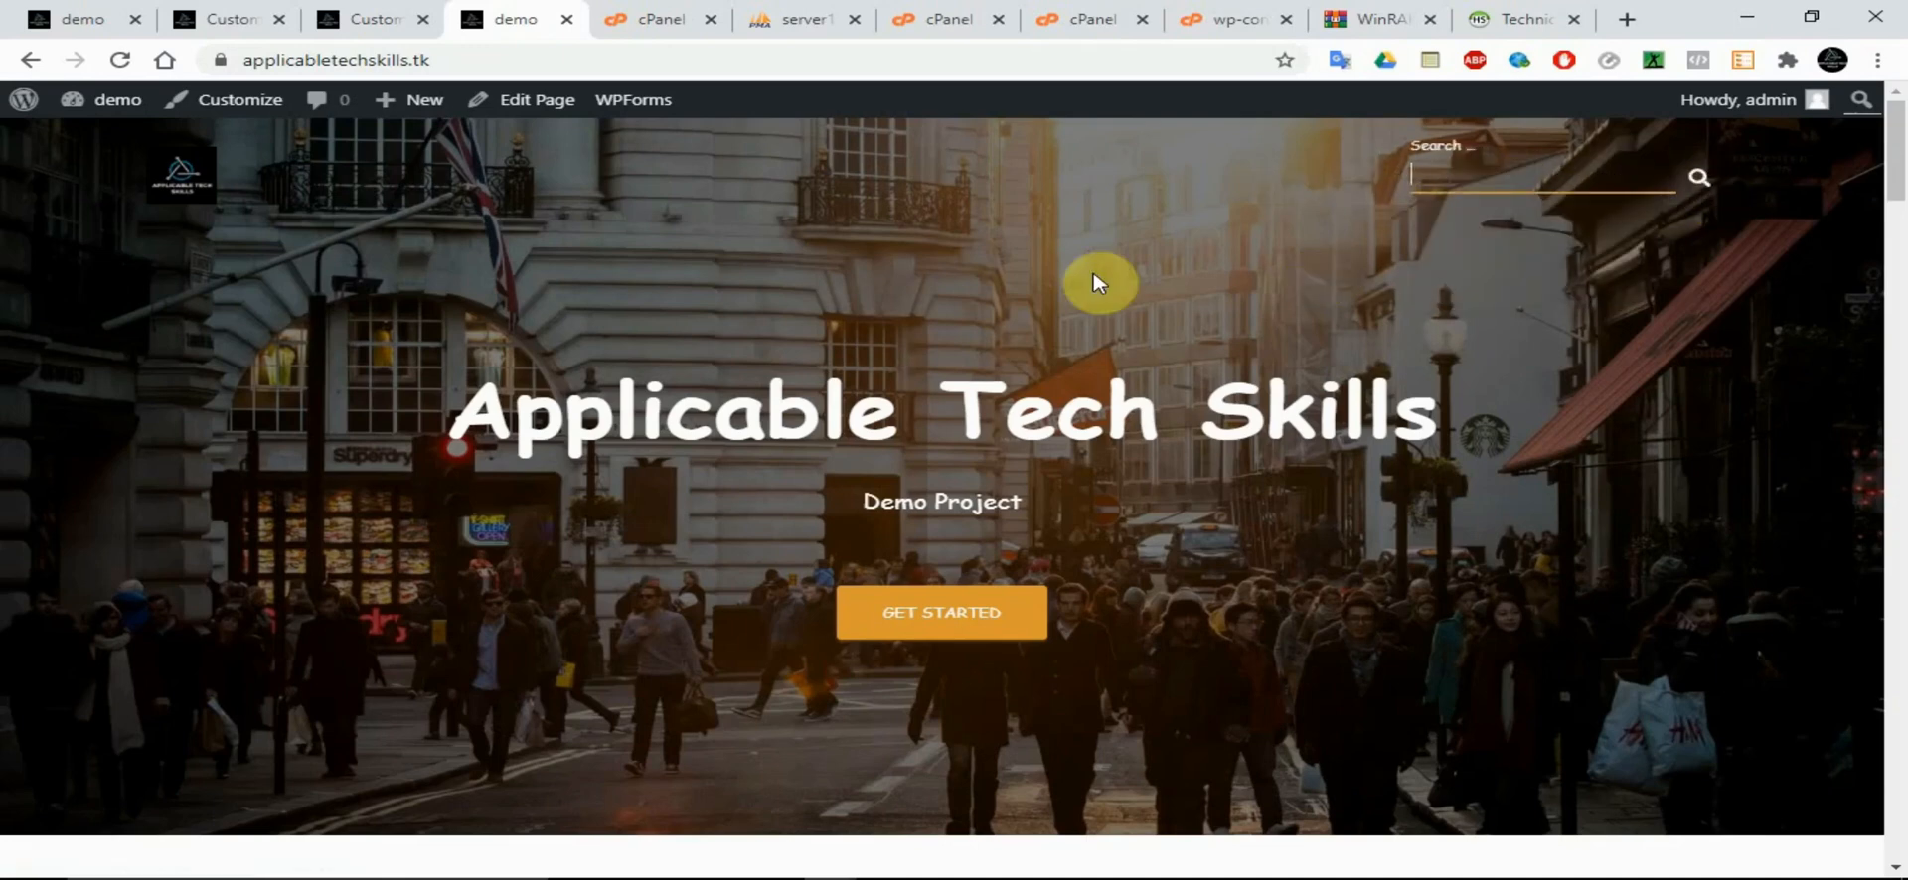